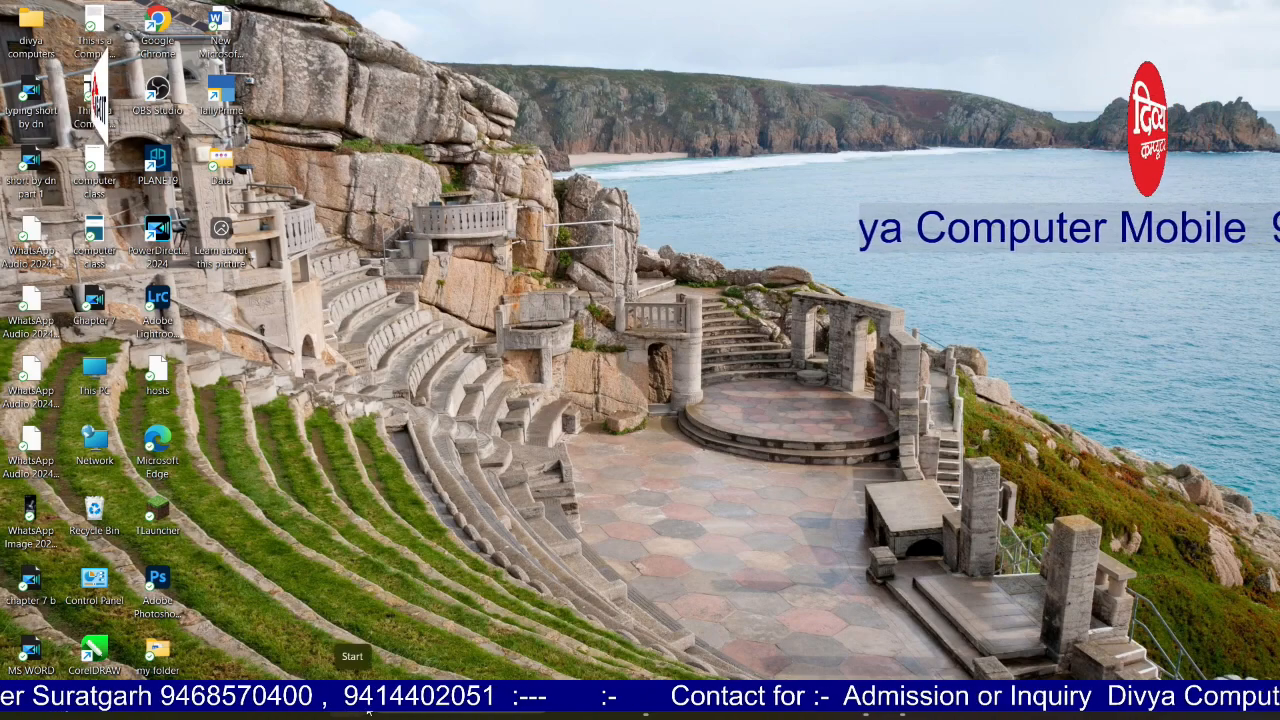
Step: Launch Excel by searching for 'excel' in the Windows Start search
click(400, 712)
text(e)
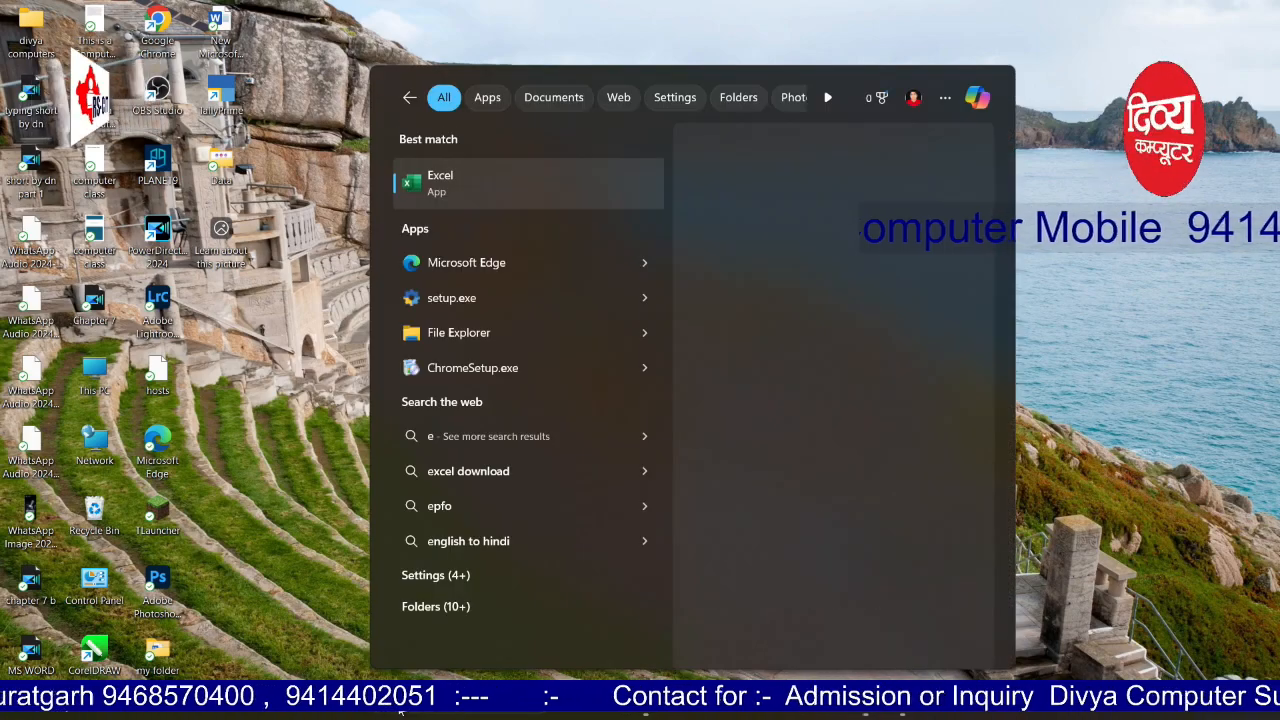
text(xcel)
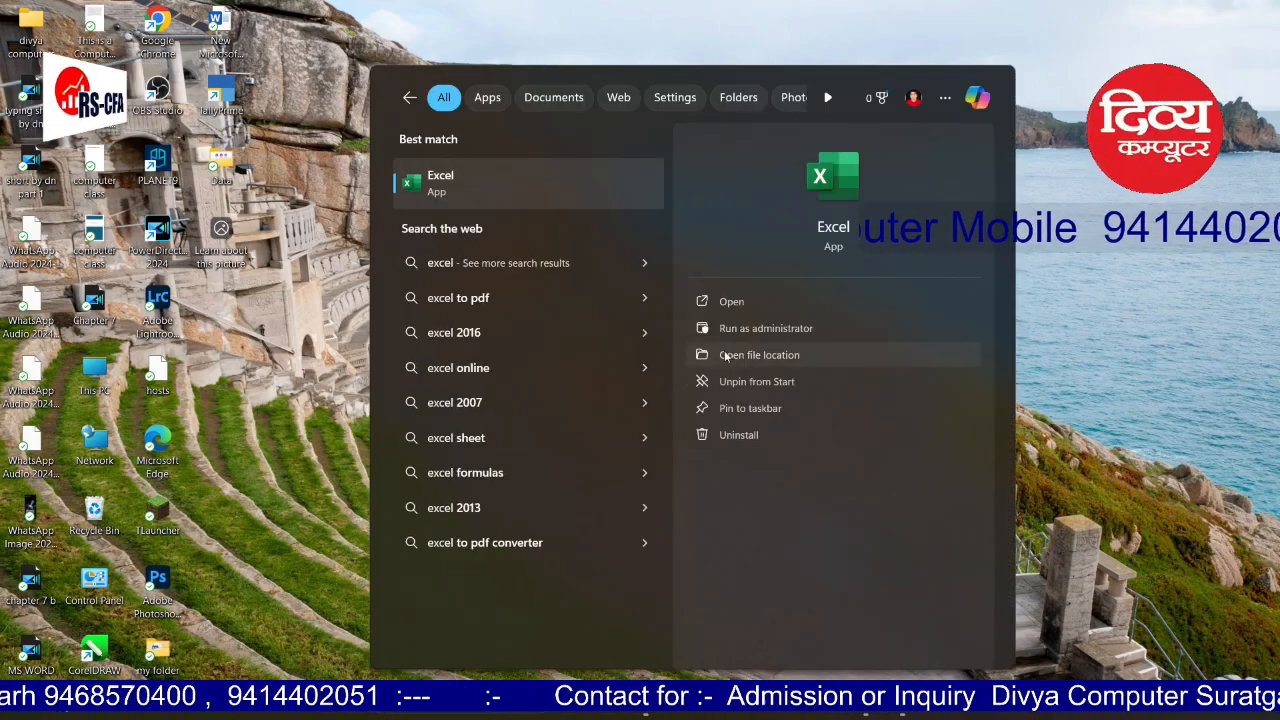
click(740, 302)
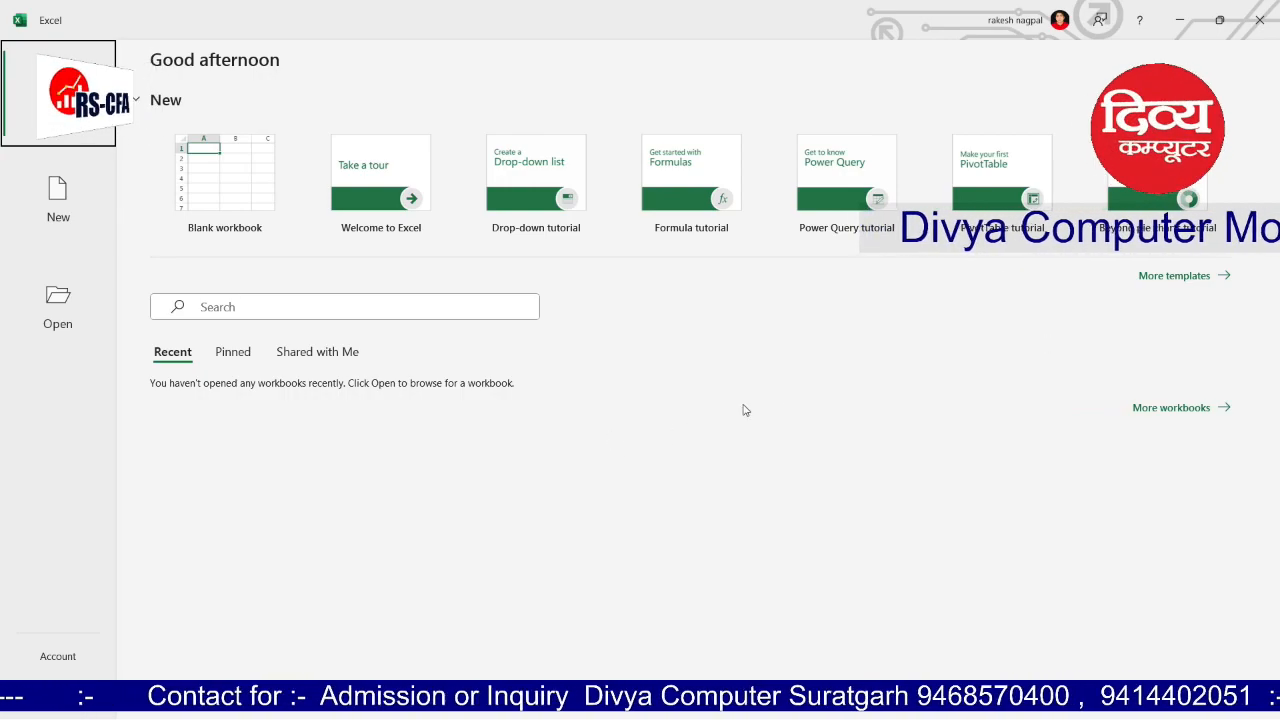
Step: Open the More templates gallery and scroll through it, then back to the top
click(1166, 281)
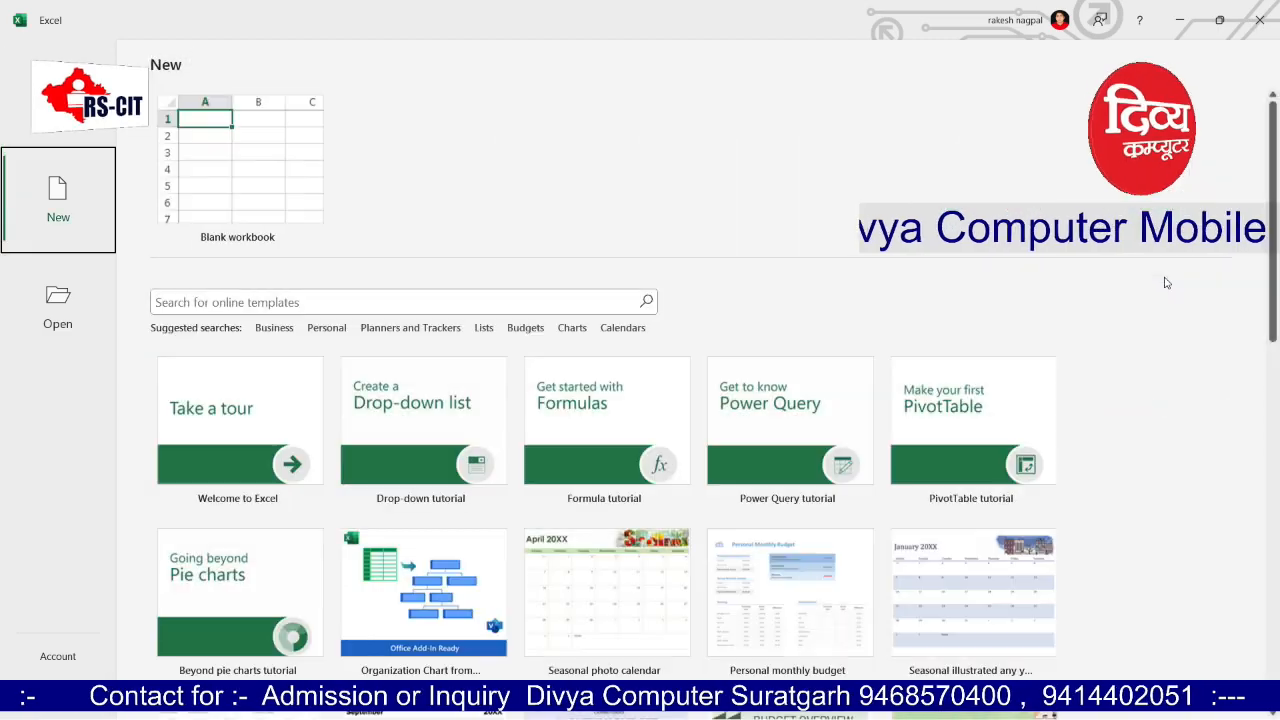
scroll(1037, 414, down, 3)
scroll(1037, 414, down, 6)
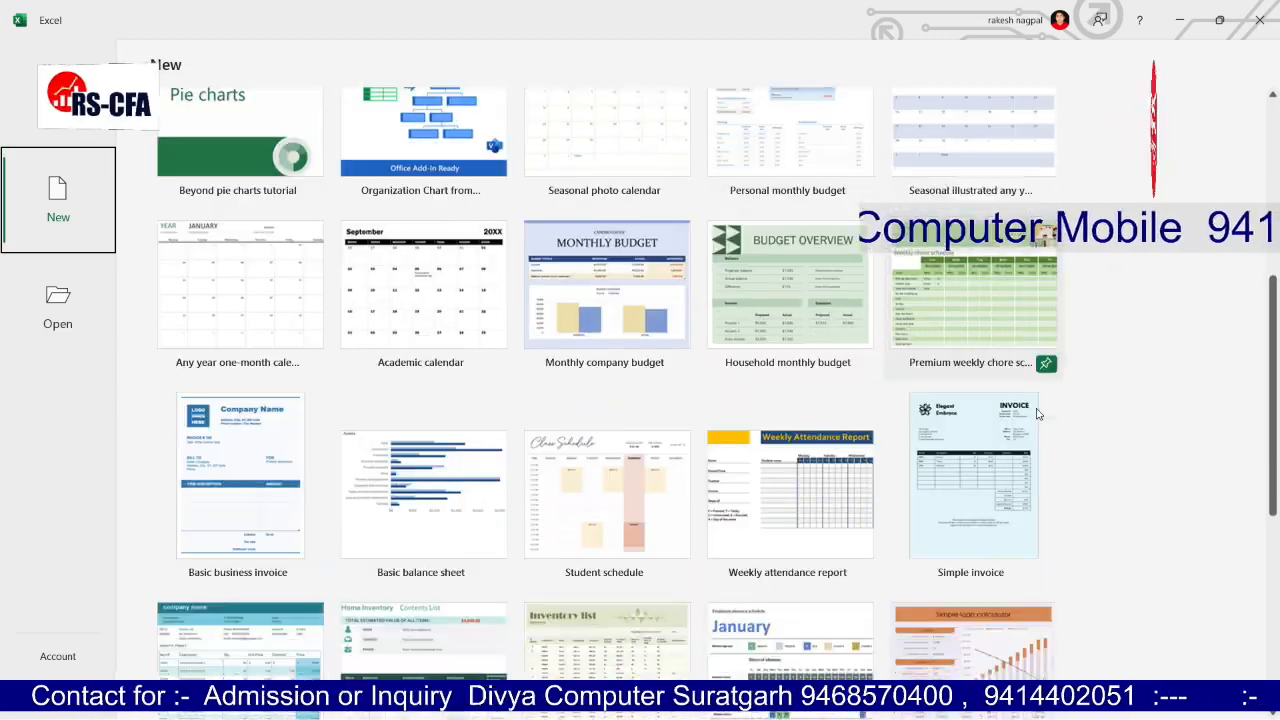
scroll(1037, 414, up, 2)
scroll(1037, 414, up, 8)
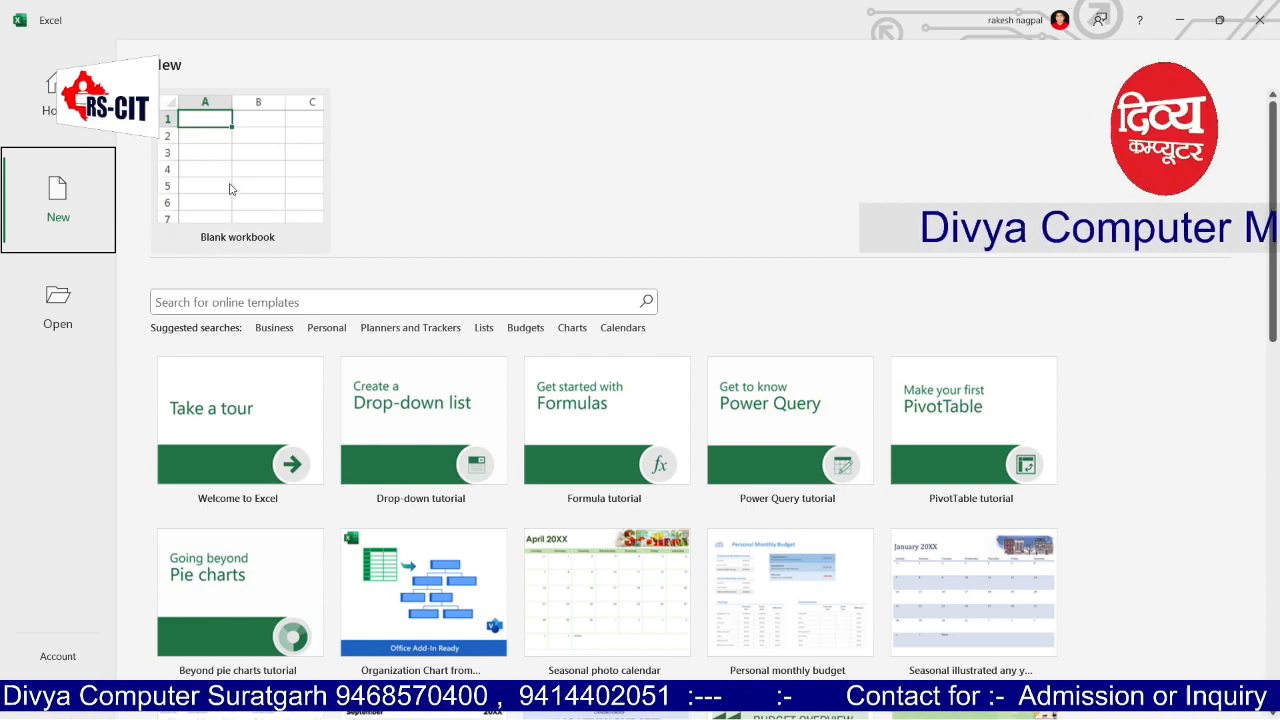
click(285, 142)
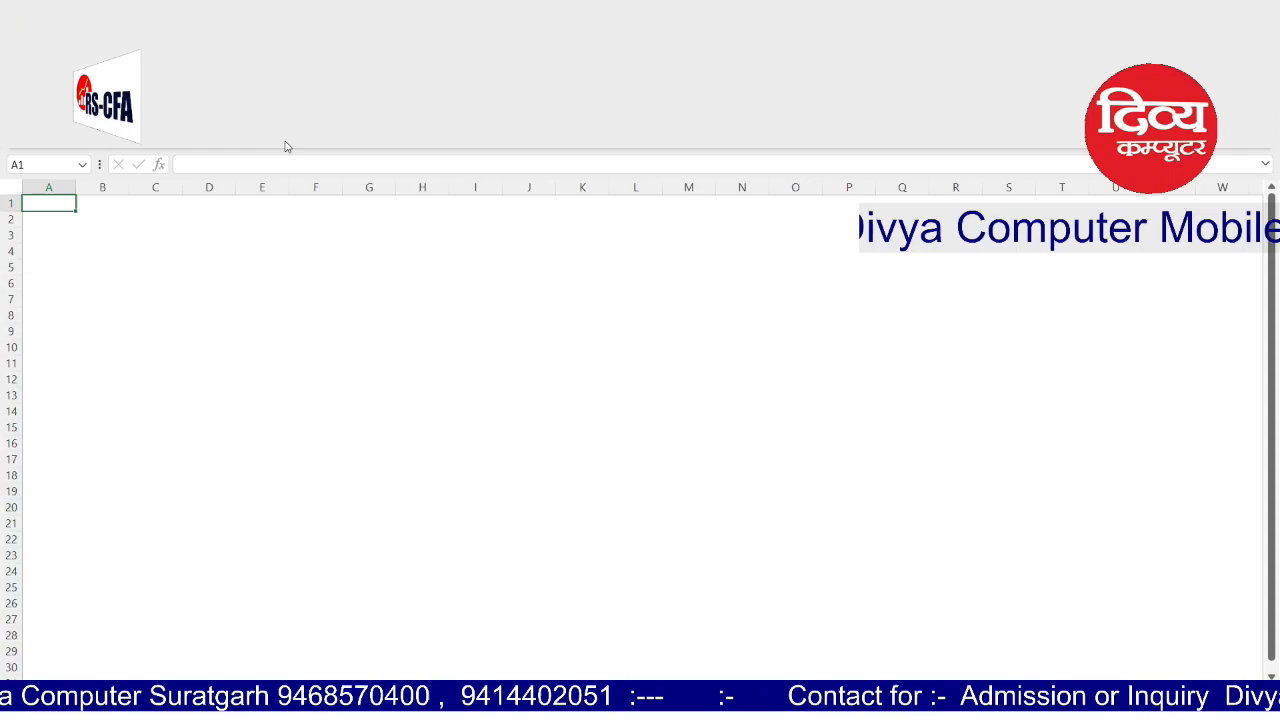
click(284, 141)
click(844, 151)
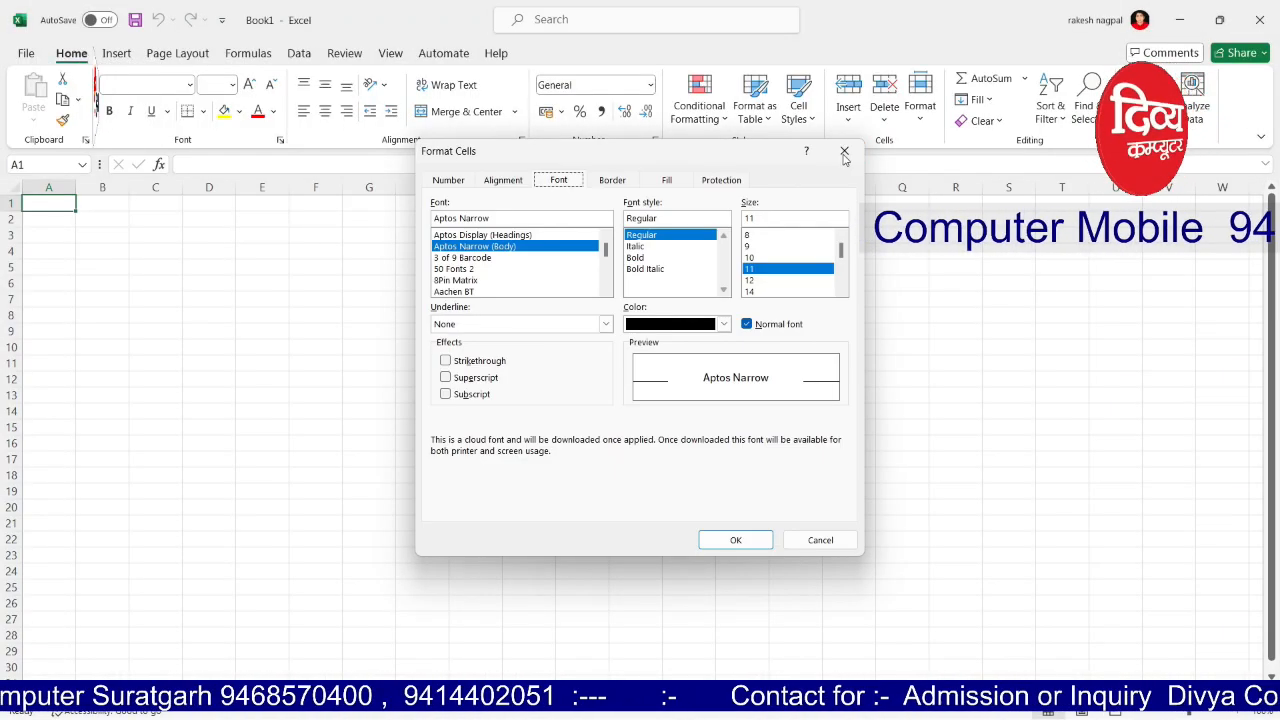
click(1259, 160)
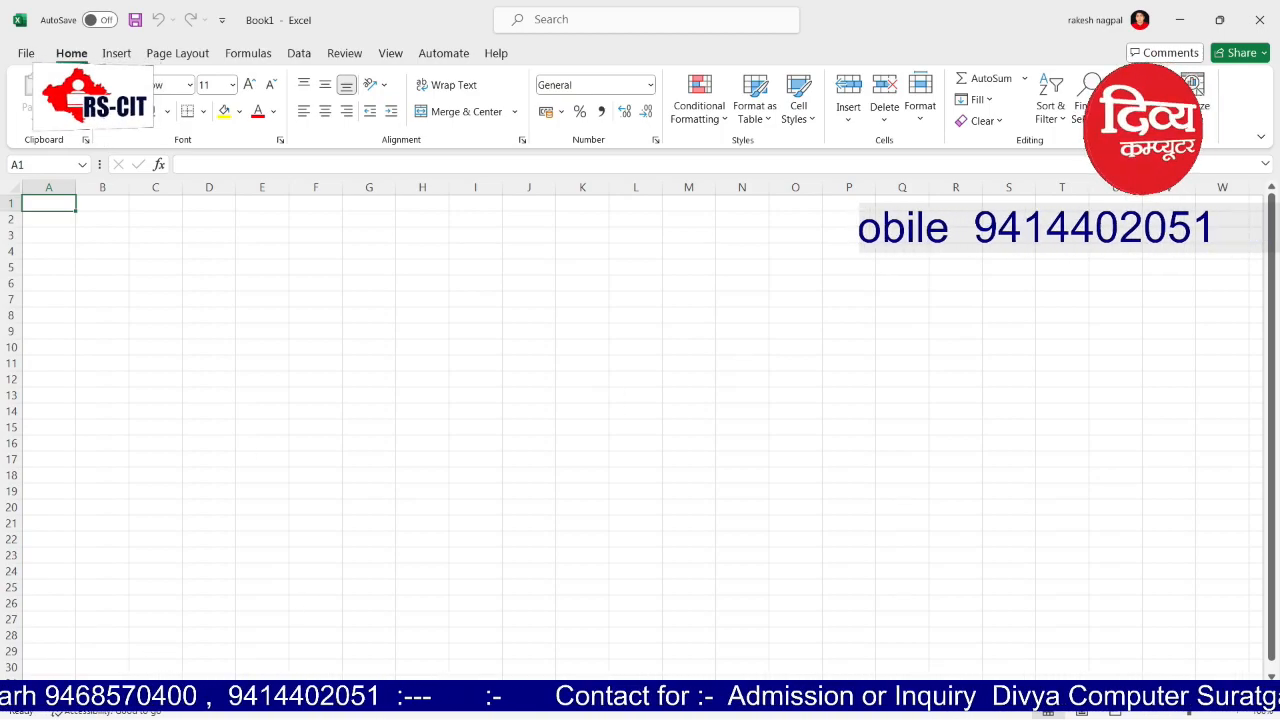
drag(910, 692, 910, 692)
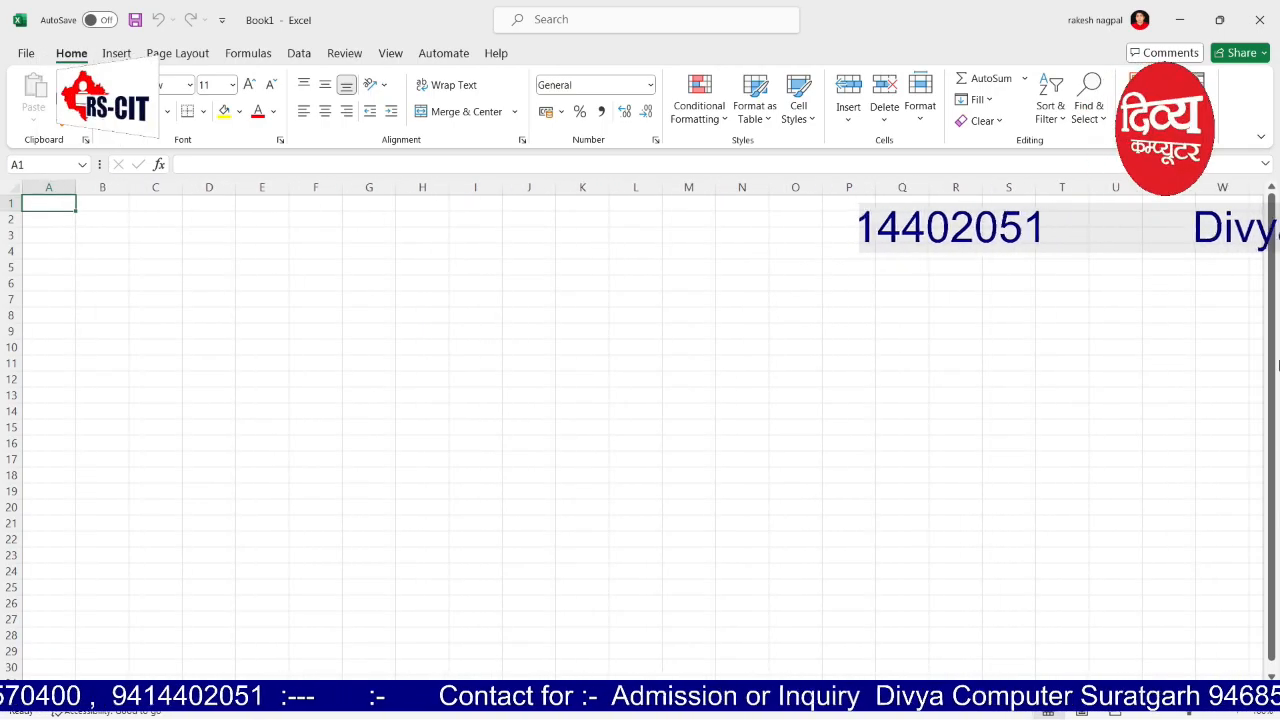
drag(1276, 350, 1275, 505)
mouse_move(1190, 712)
mouse_down()
mouse_move(1232, 713)
mouse_move(1150, 713)
mouse_move(1221, 712)
mouse_move(1194, 713)
mouse_up()
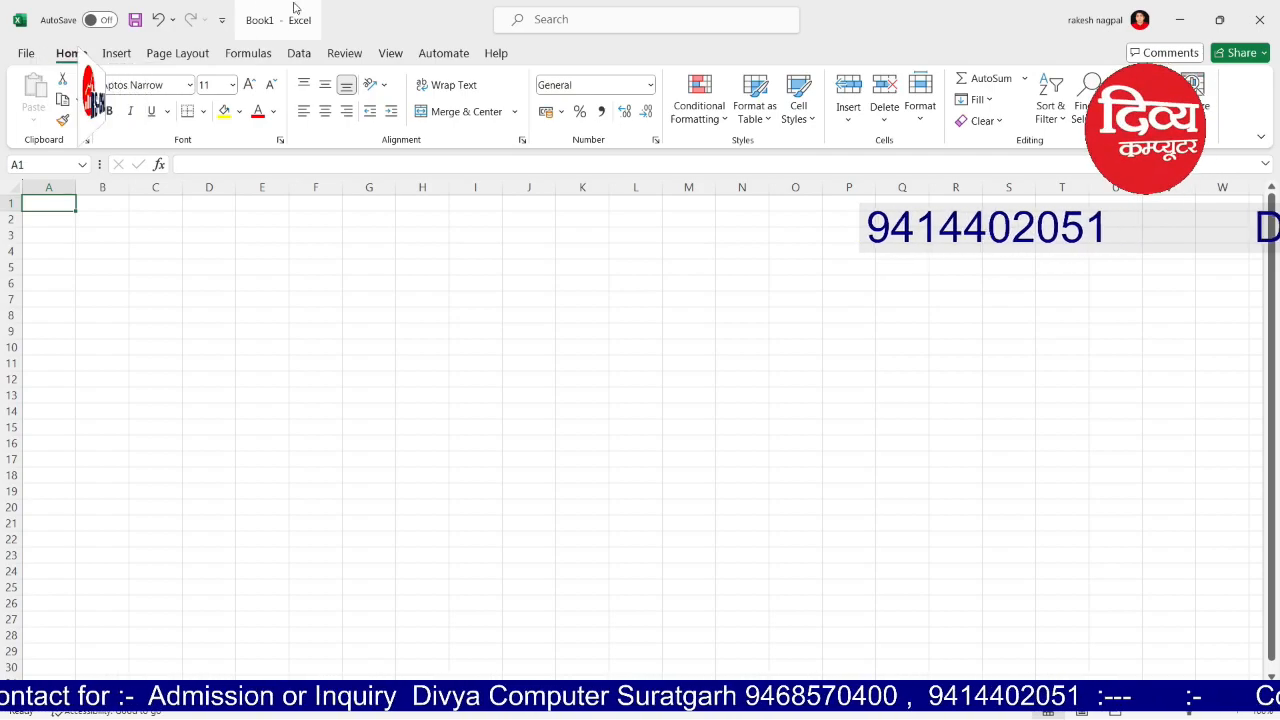
click(221, 20)
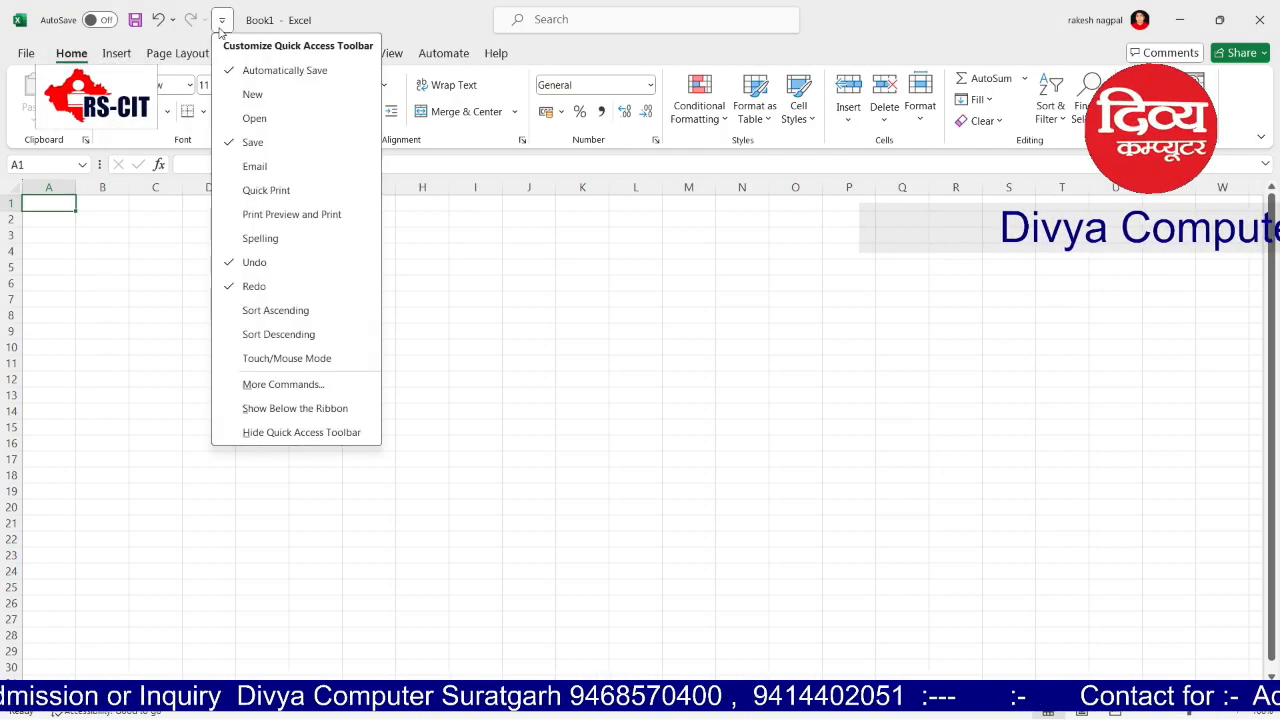
click(221, 22)
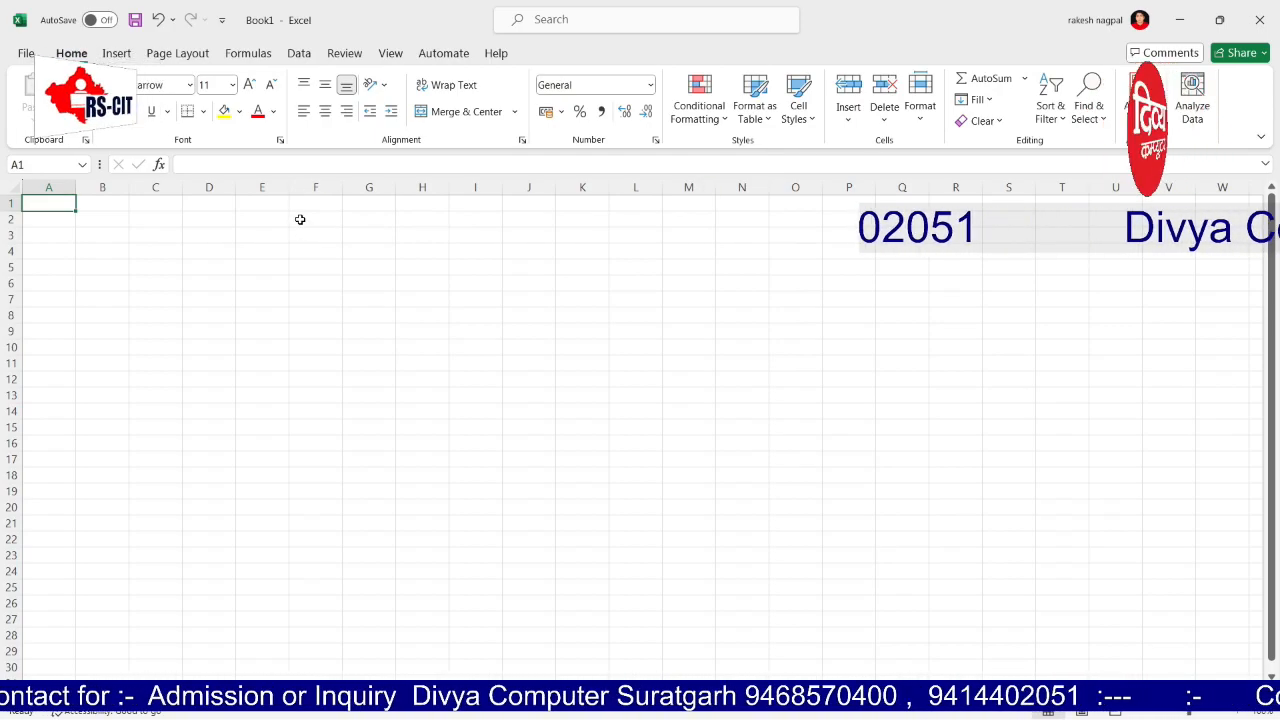
Step: In the File Backstage, view the workbook's Info page, then its Export page
click(27, 54)
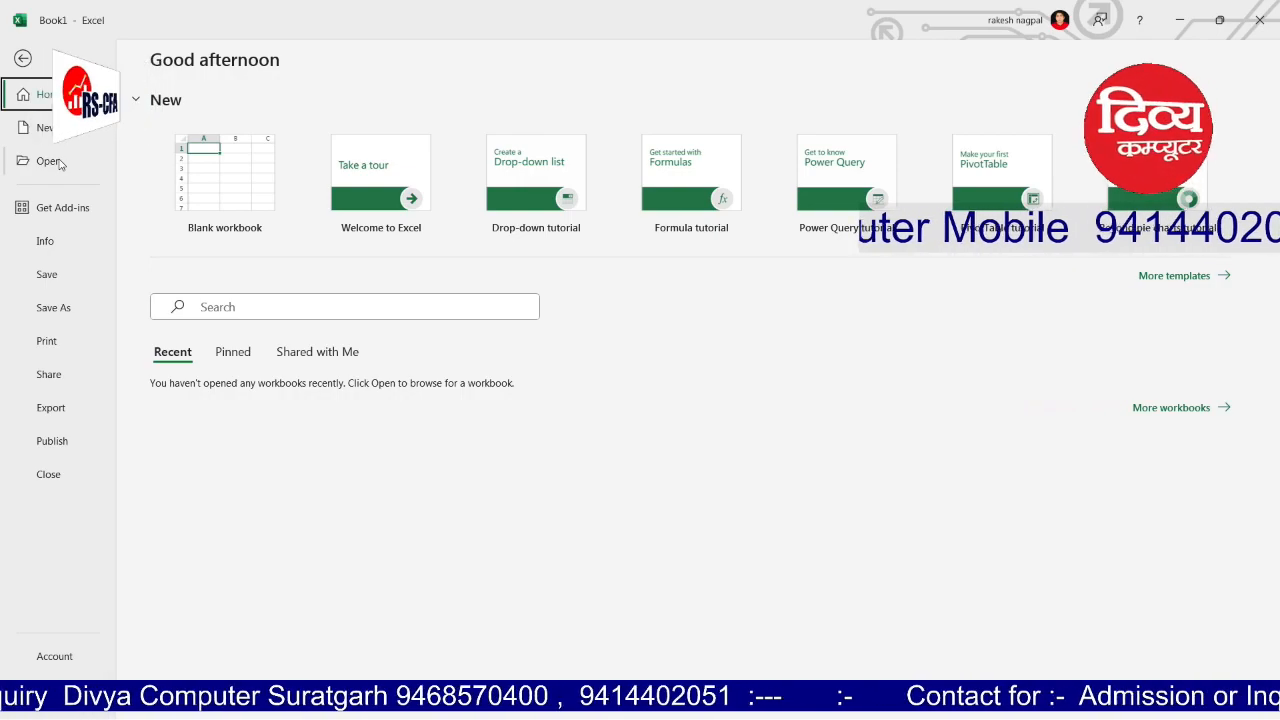
click(45, 243)
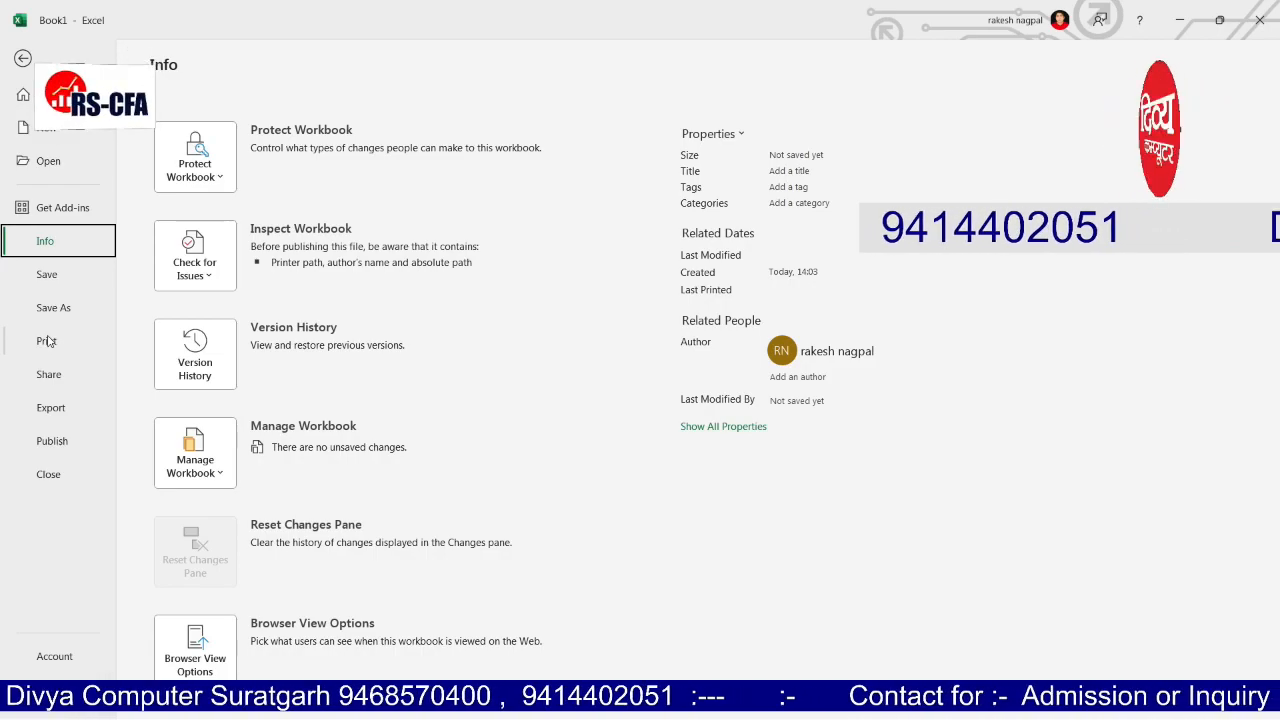
click(48, 409)
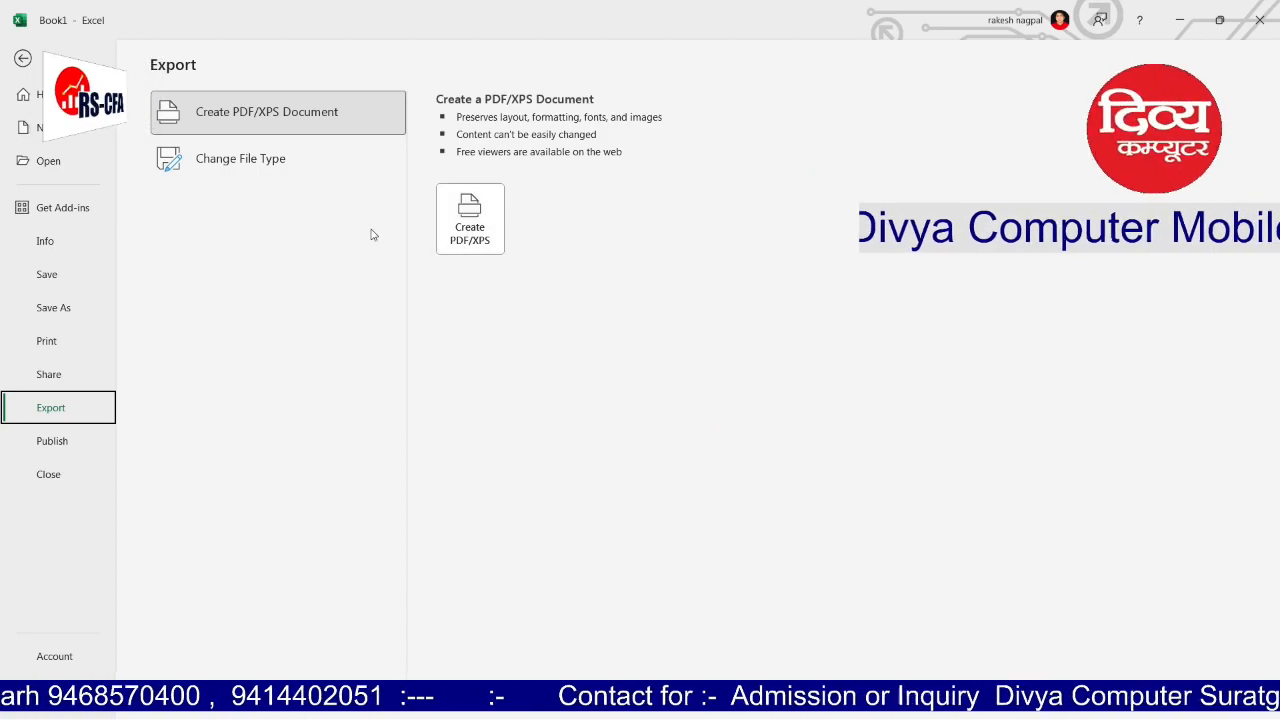
Step: Close Book1 and create a new blank workbook, Book2, returning to its worksheet
click(48, 475)
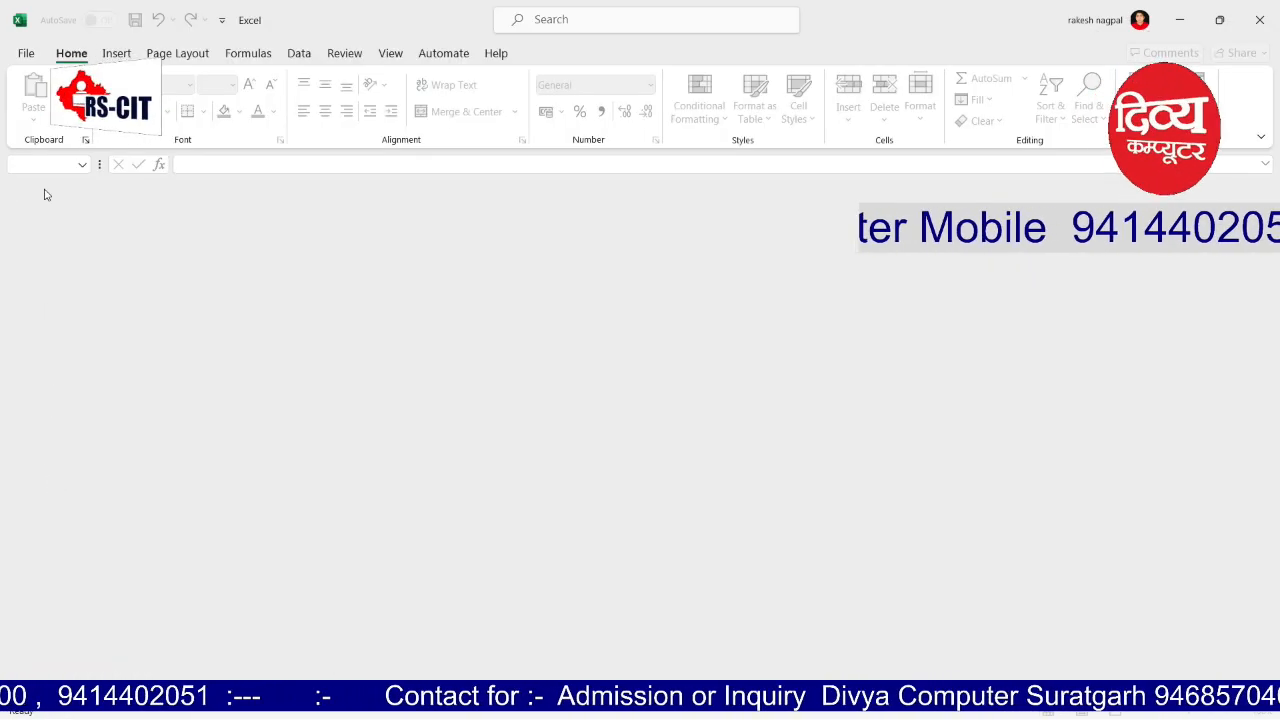
click(26, 53)
click(40, 128)
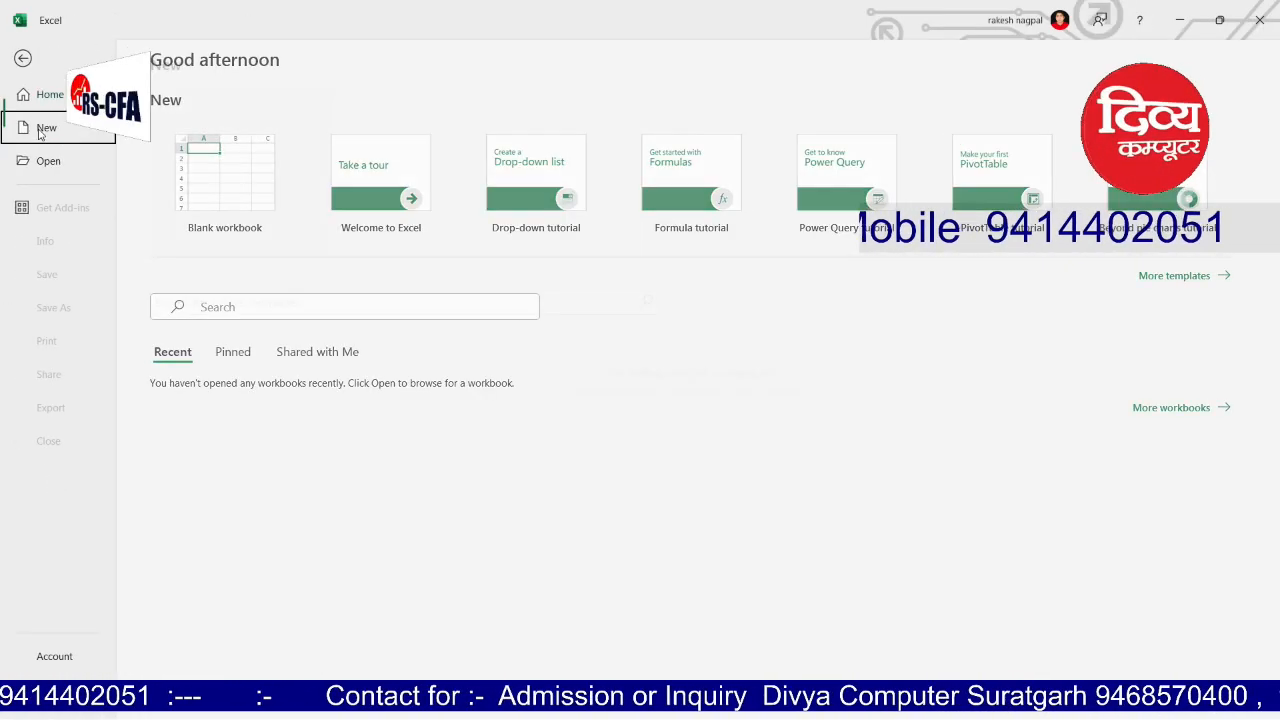
click(283, 177)
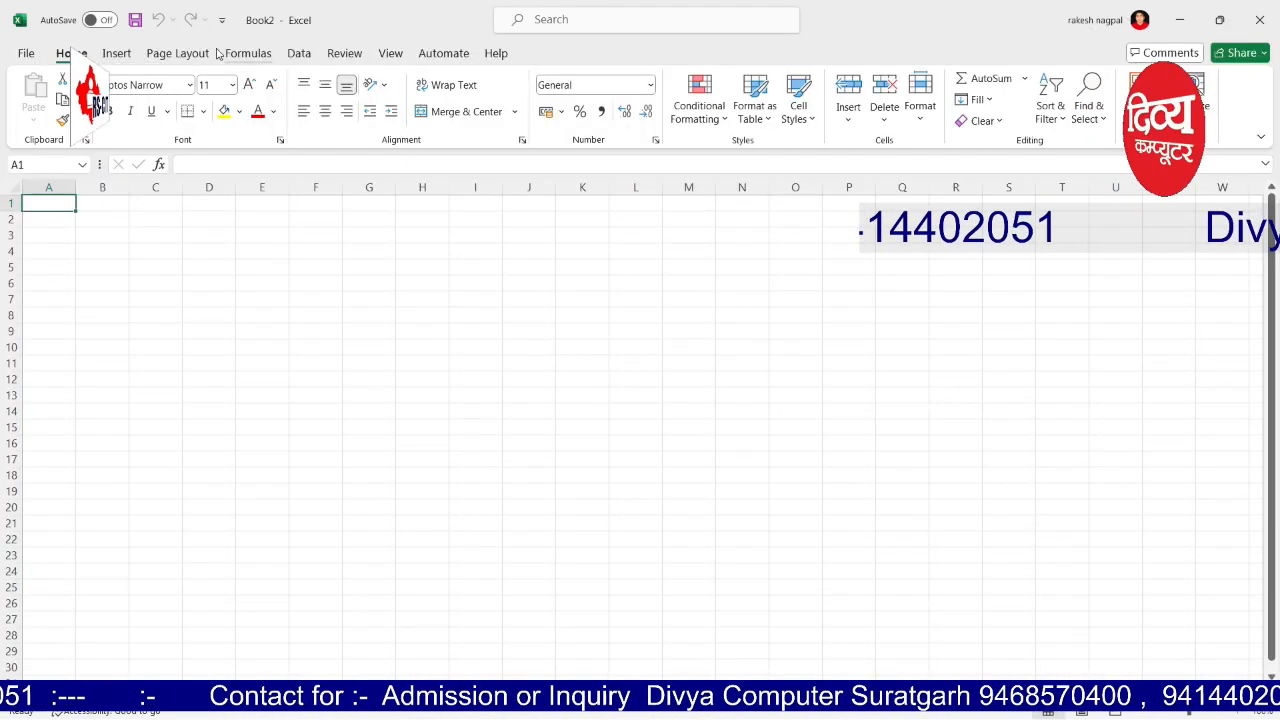
click(26, 53)
key(Escape)
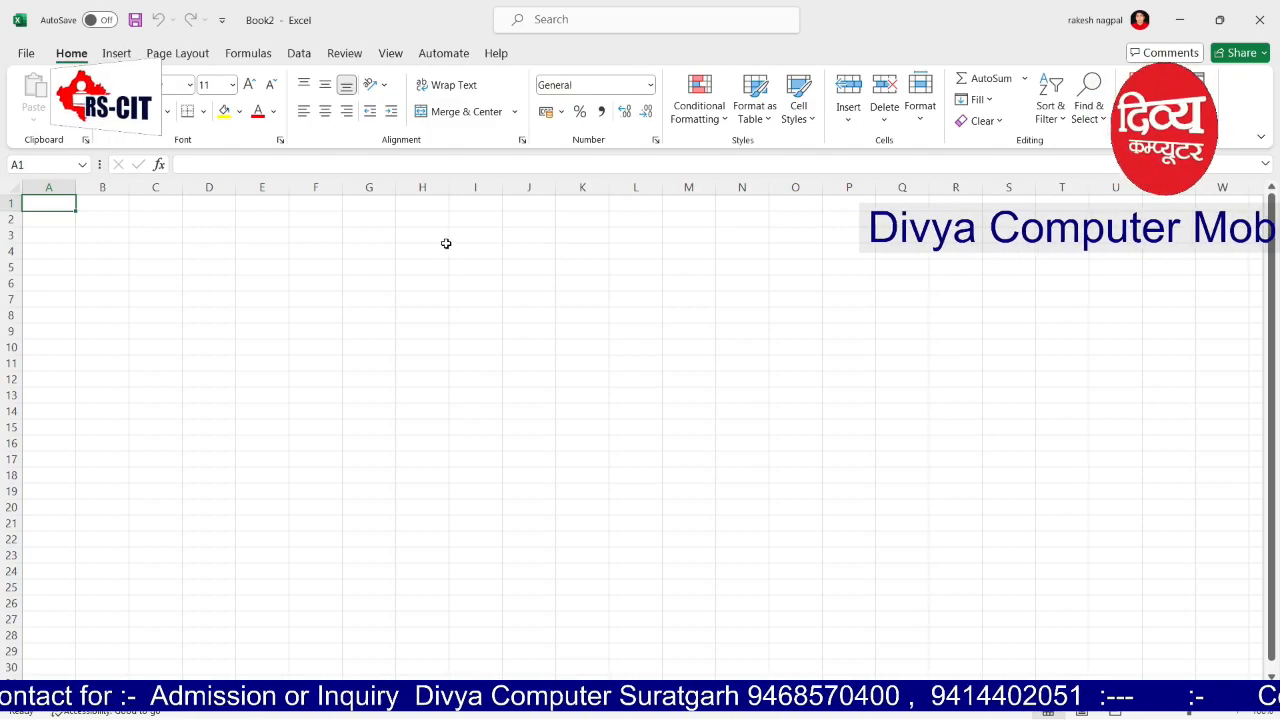
click(423, 188)
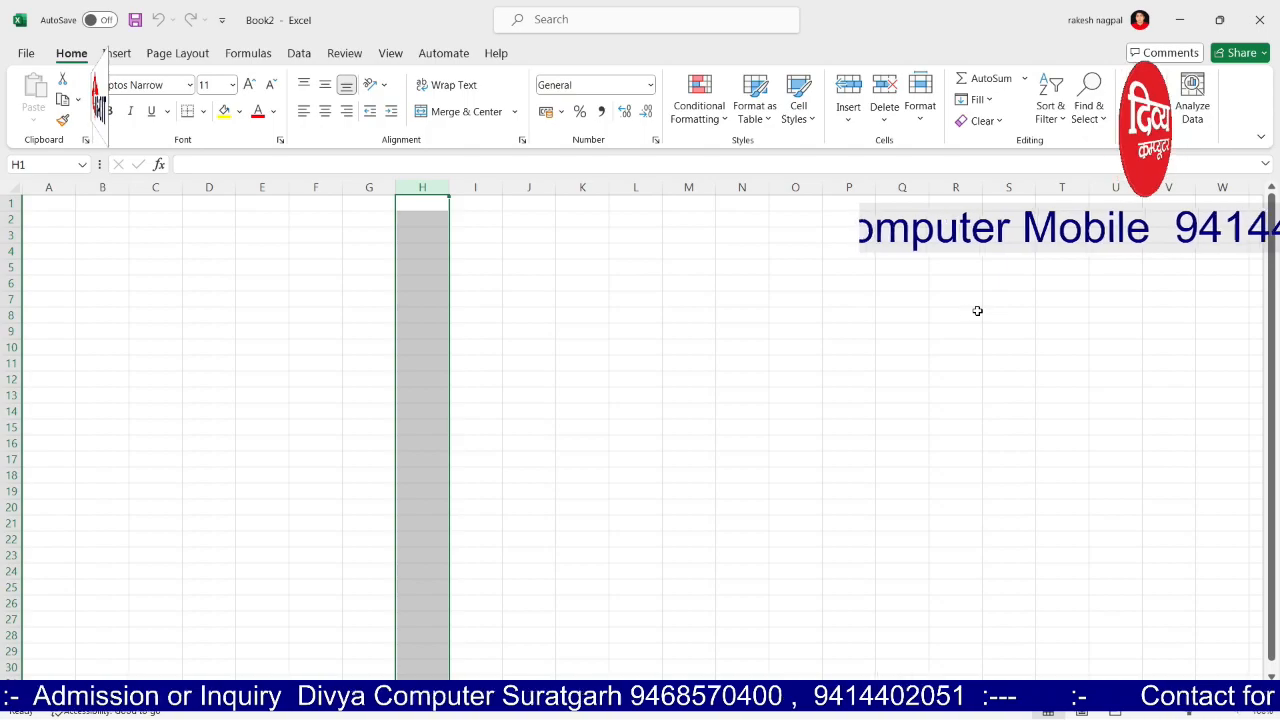
click(231, 114)
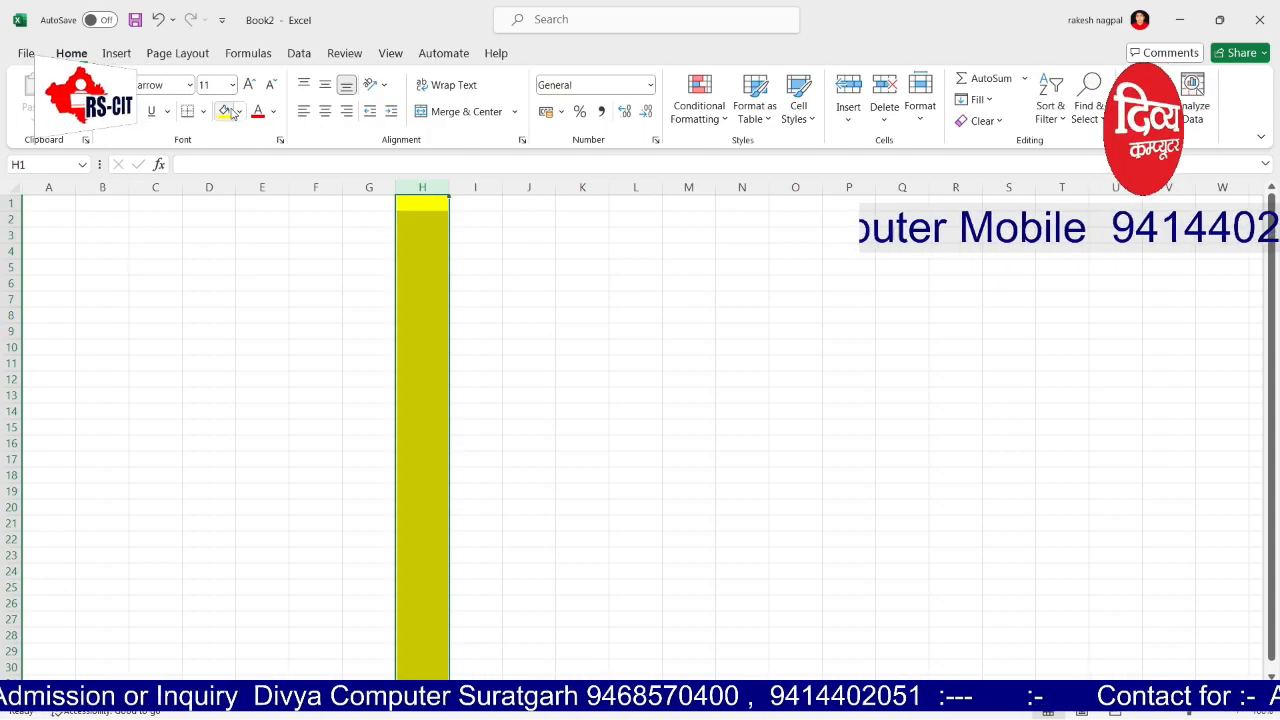
click(663, 336)
click(440, 189)
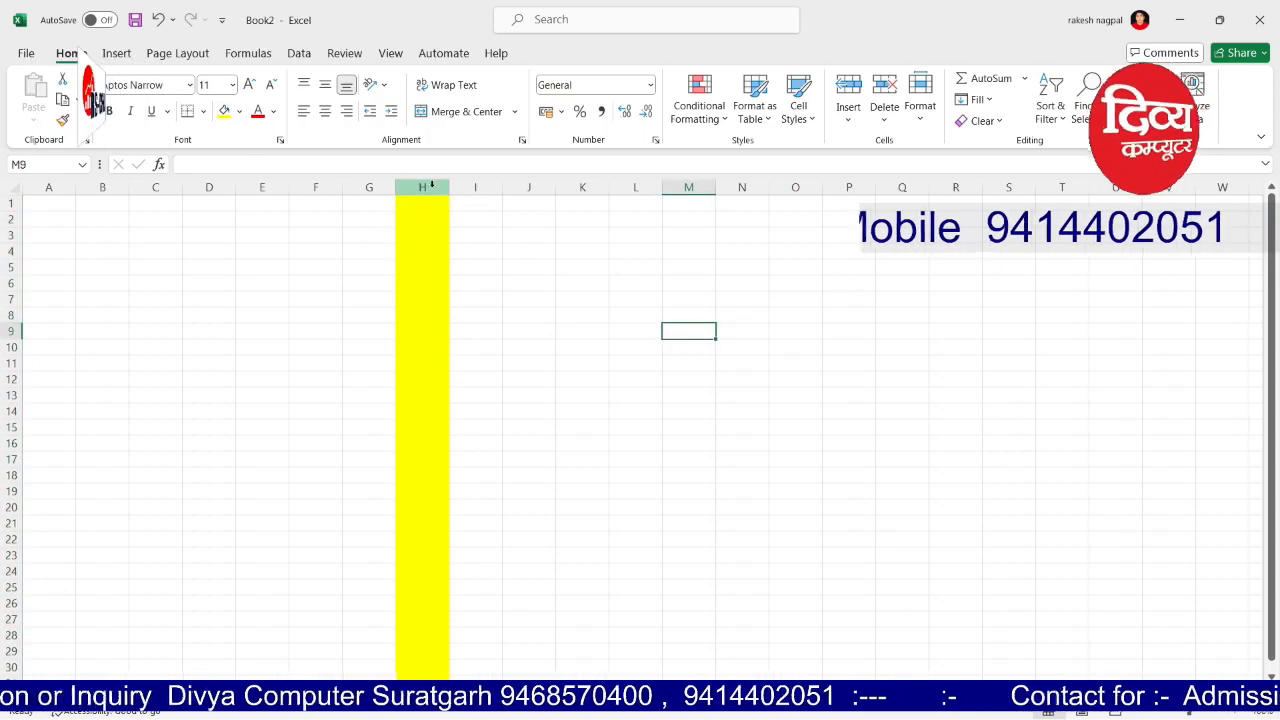
click(203, 111)
click(205, 281)
click(745, 352)
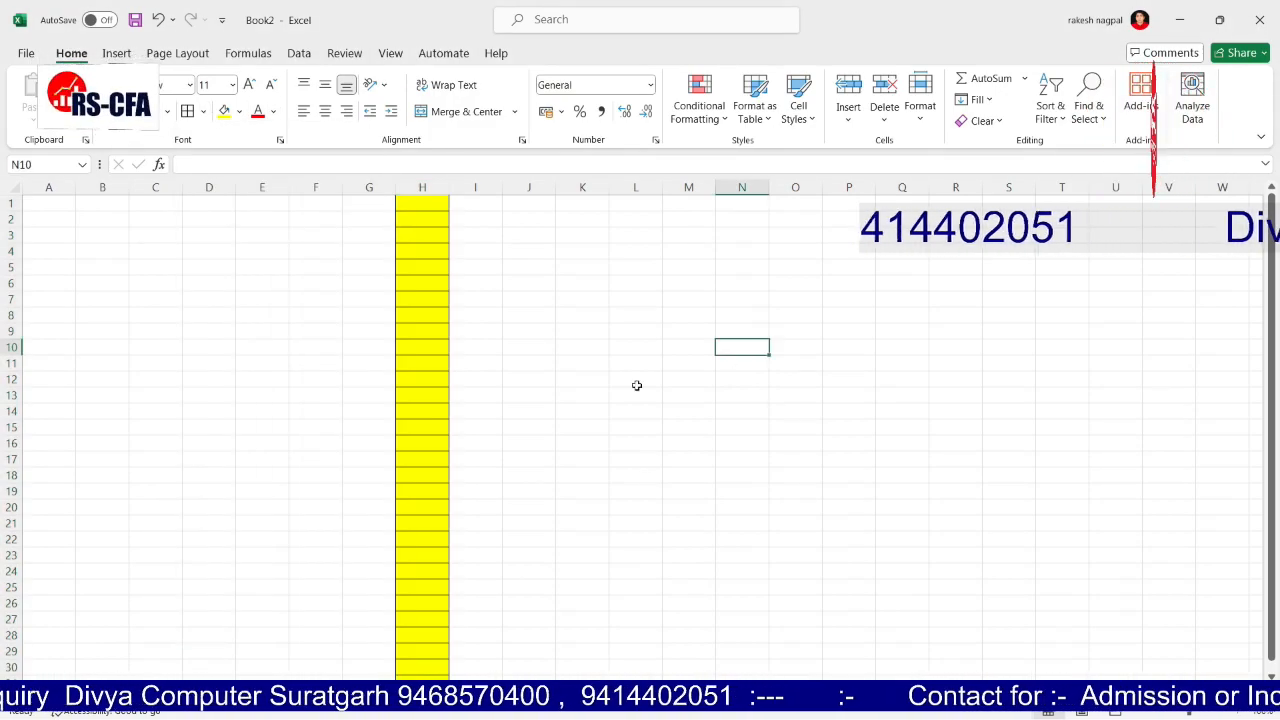
click(8, 284)
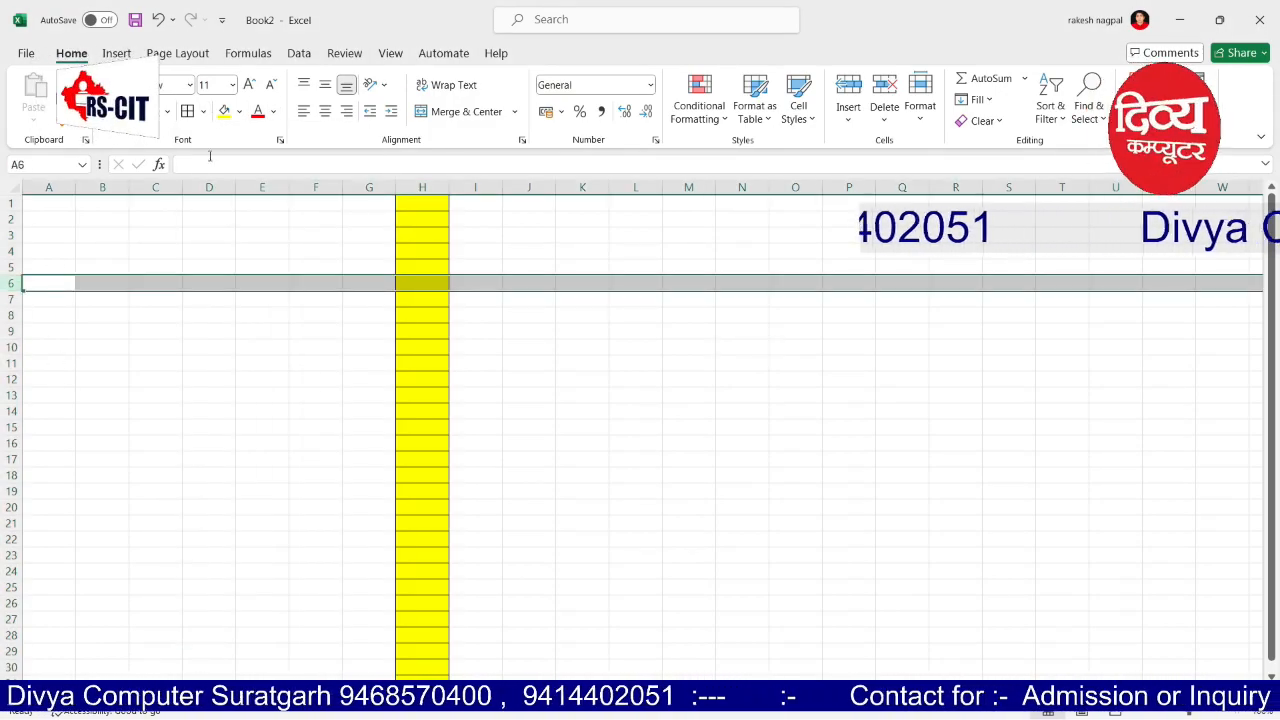
click(239, 111)
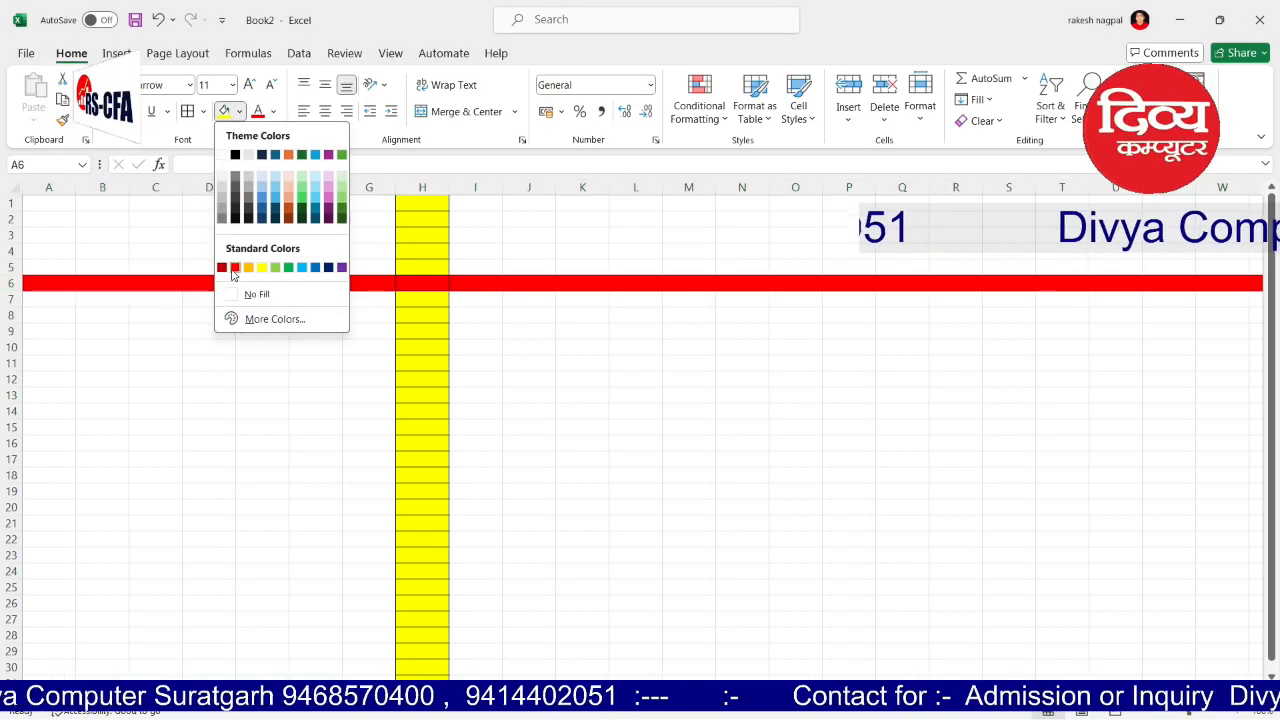
click(276, 268)
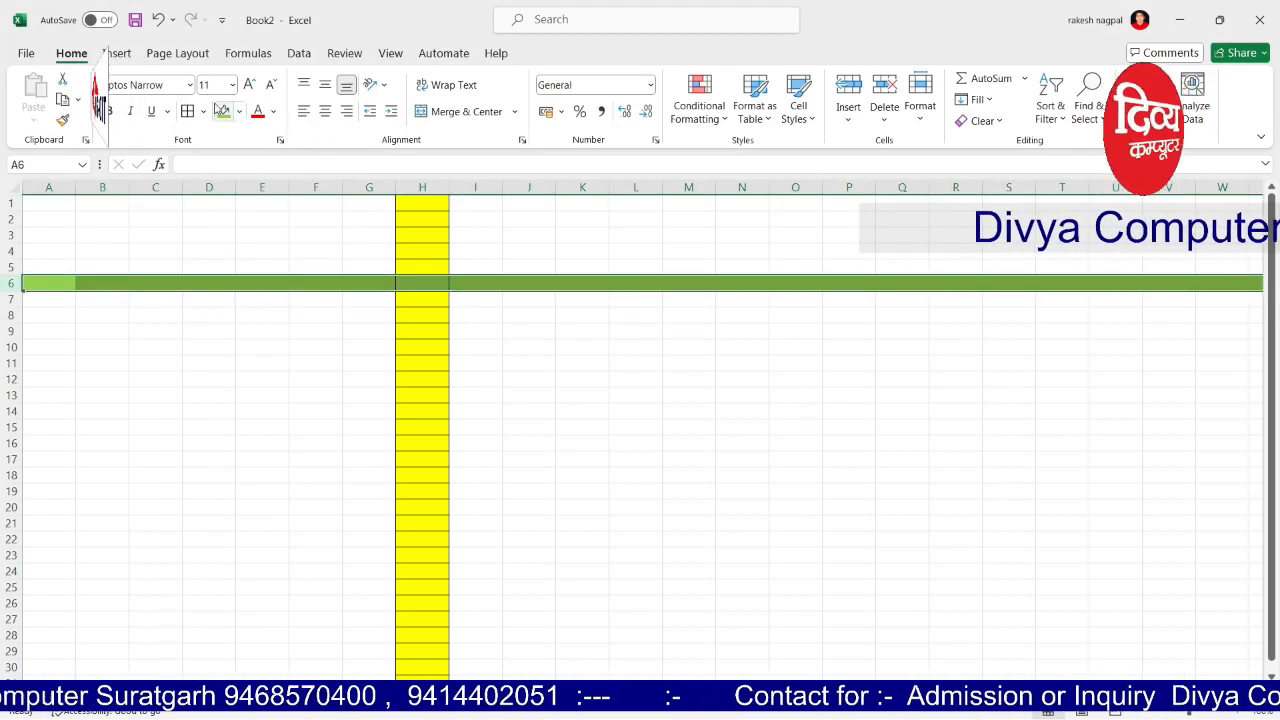
click(188, 360)
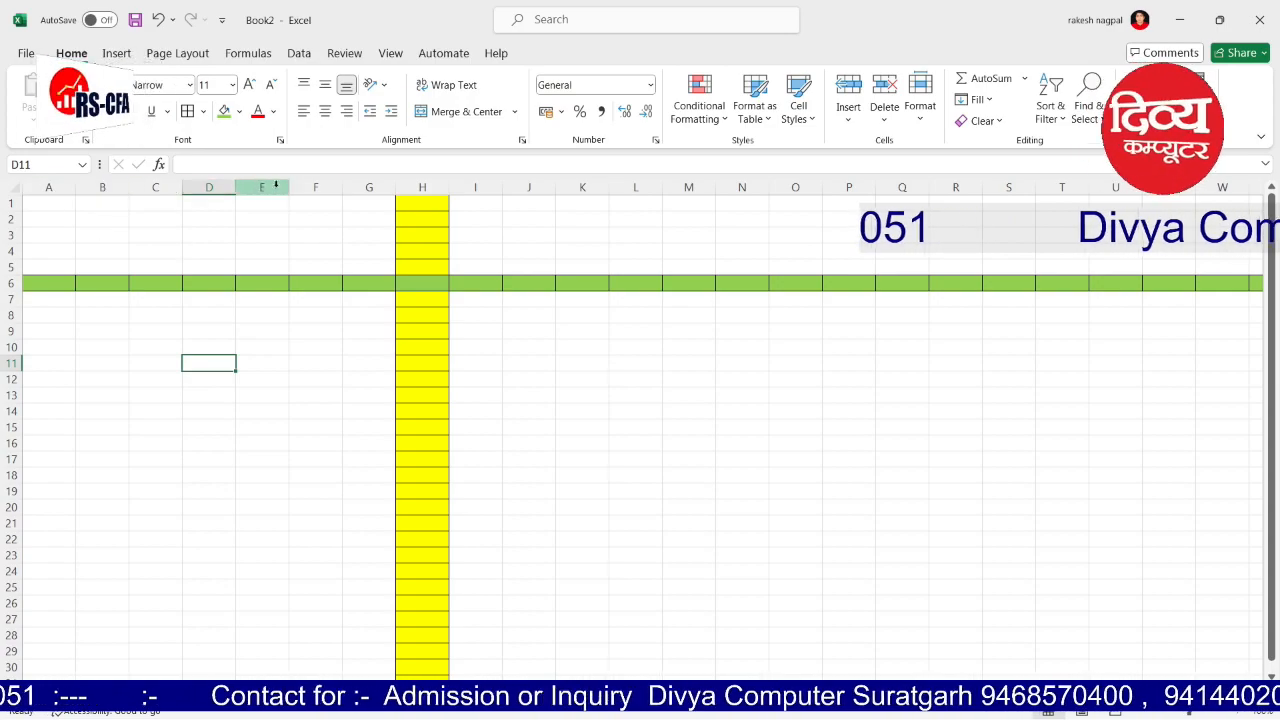
click(50, 190)
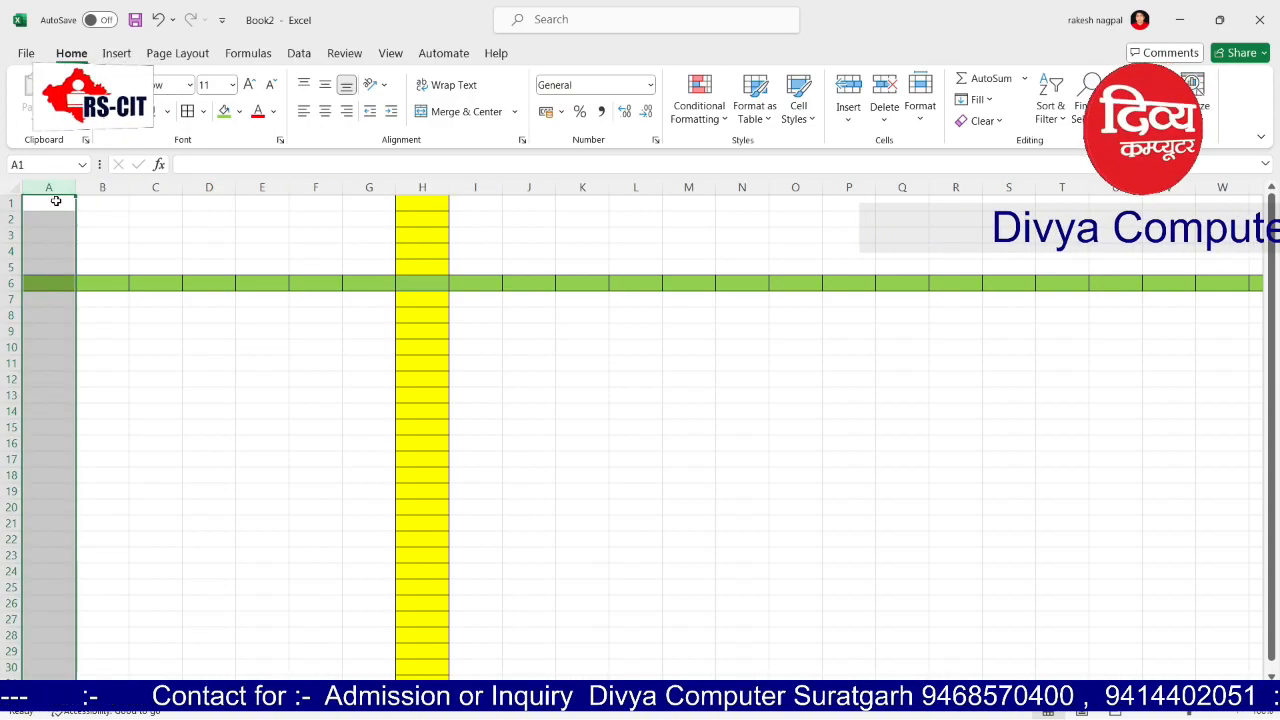
key(ctrl+Right)
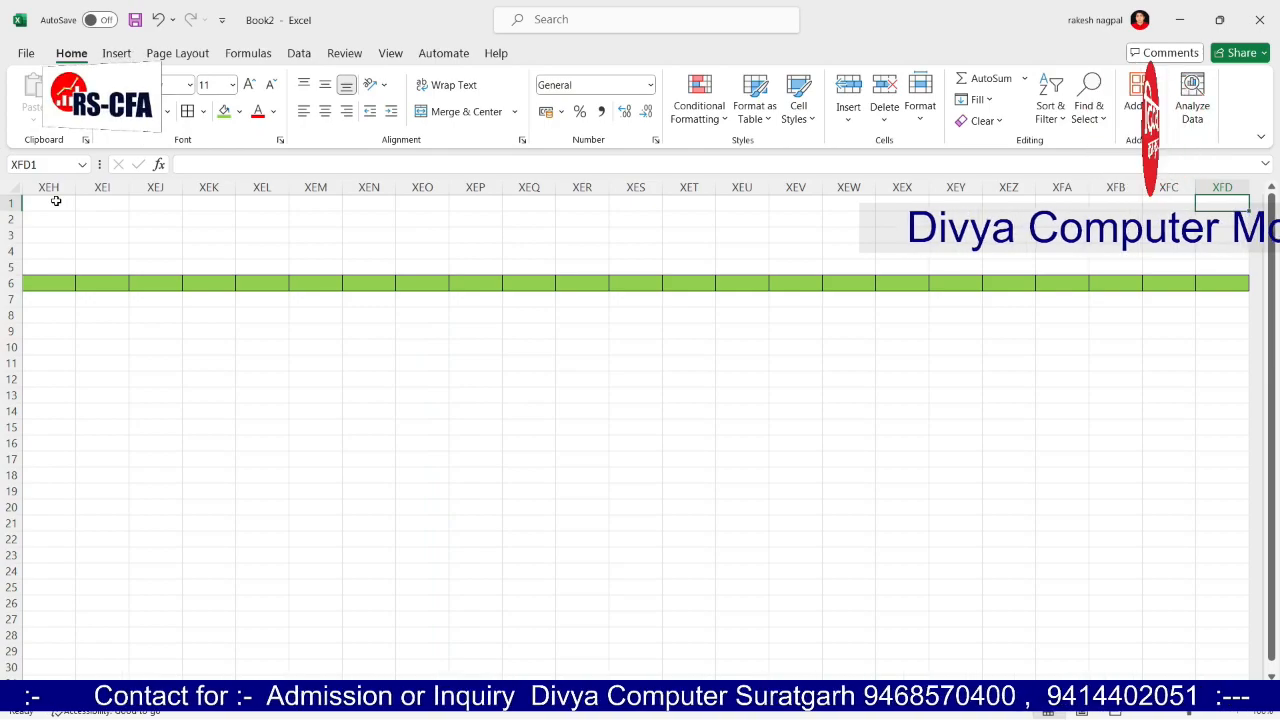
key(ctrl+Left)
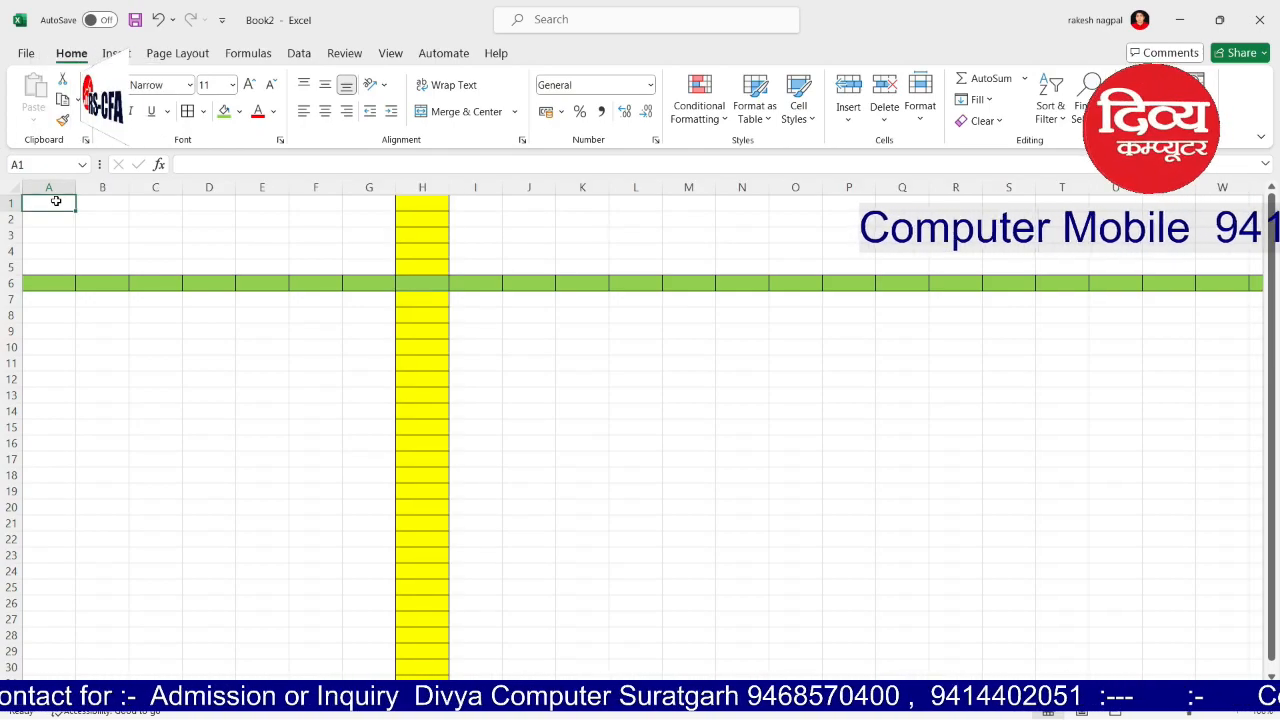
key(ctrl+Down)
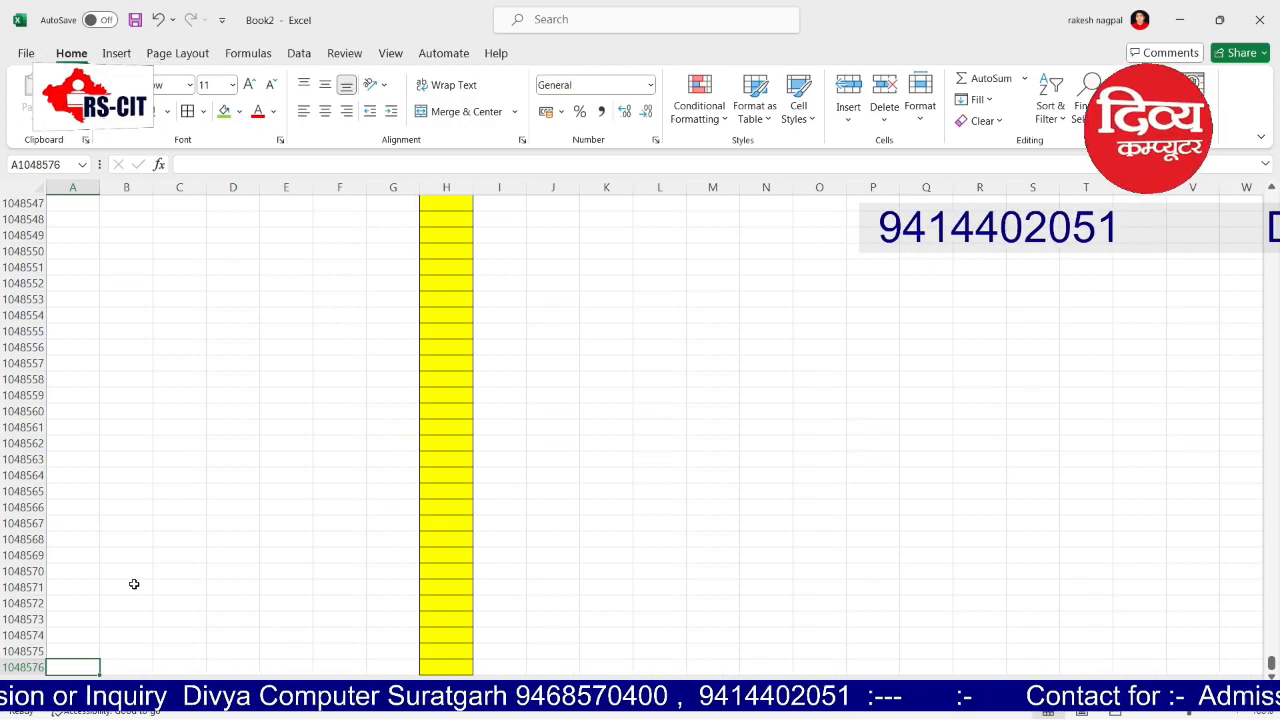
key(ctrl+Up)
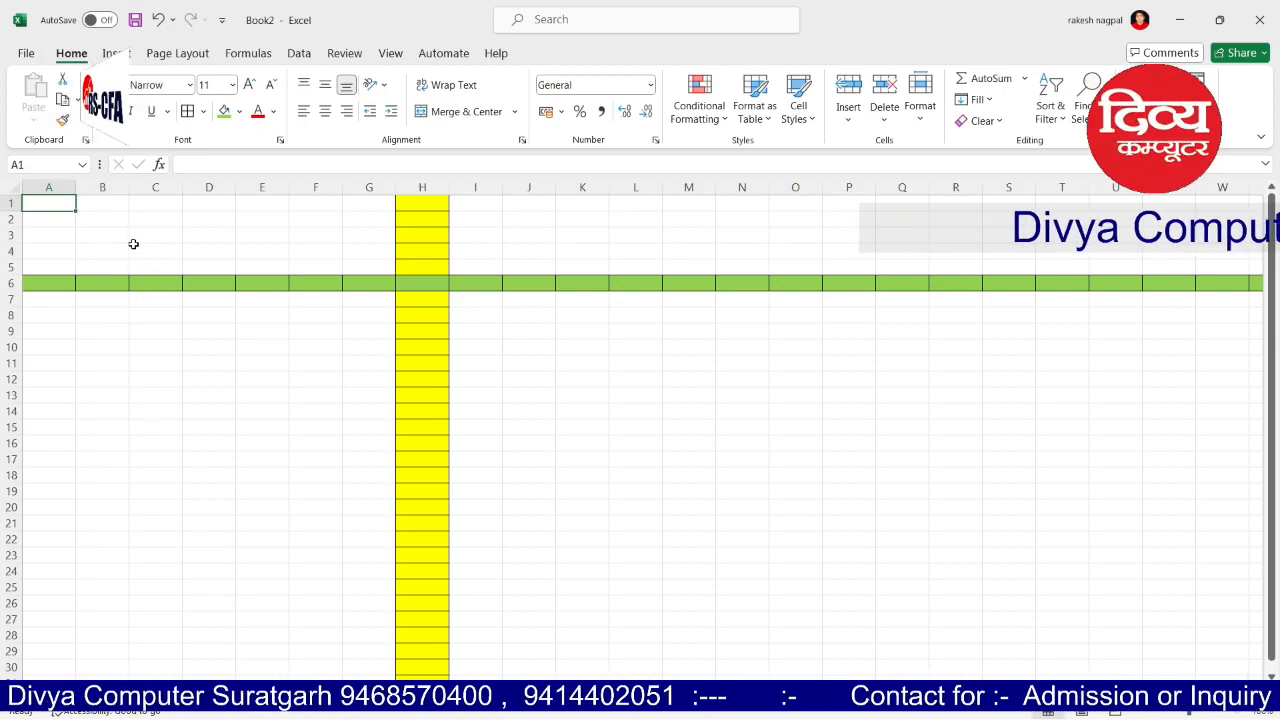
click(279, 237)
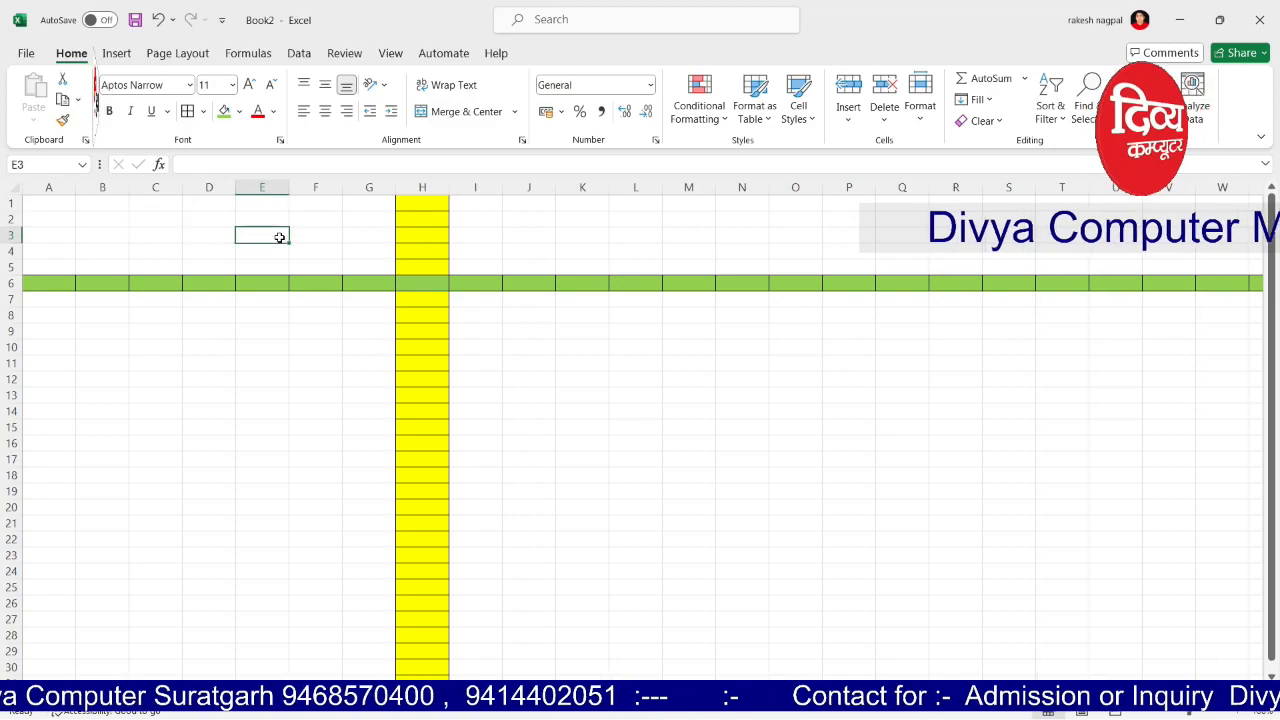
click(43, 202)
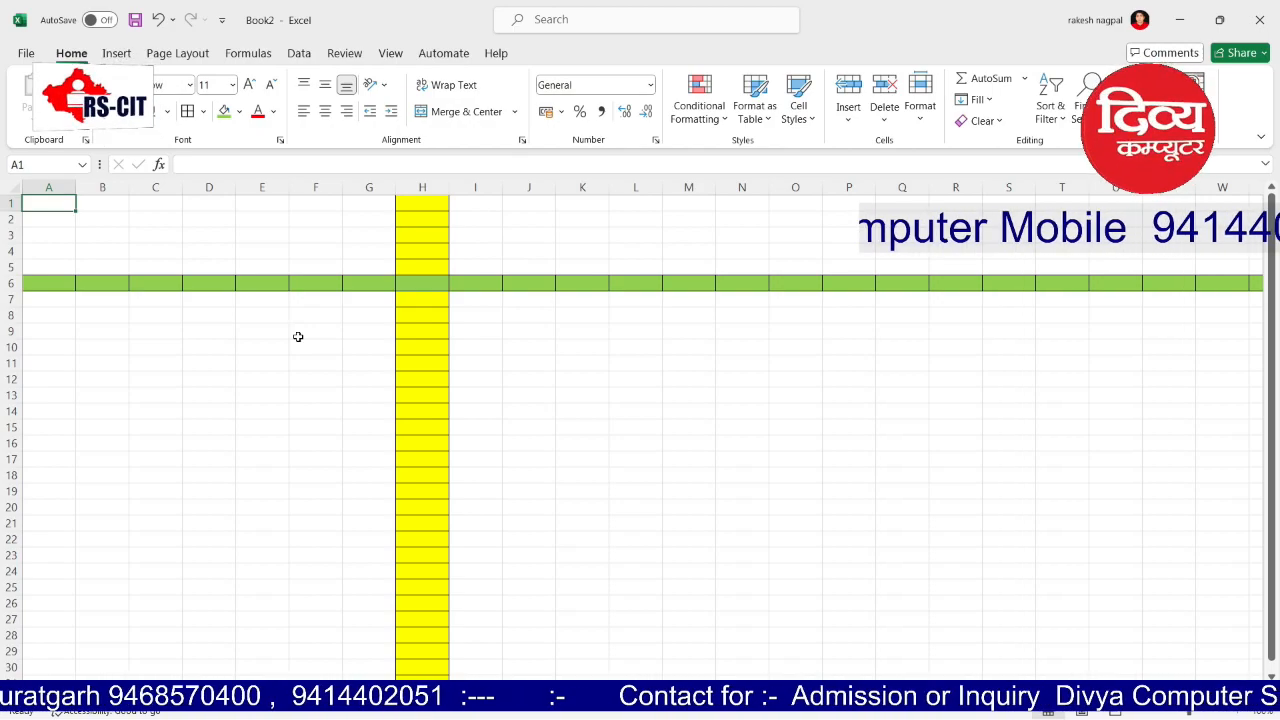
key(ctrl+Right)
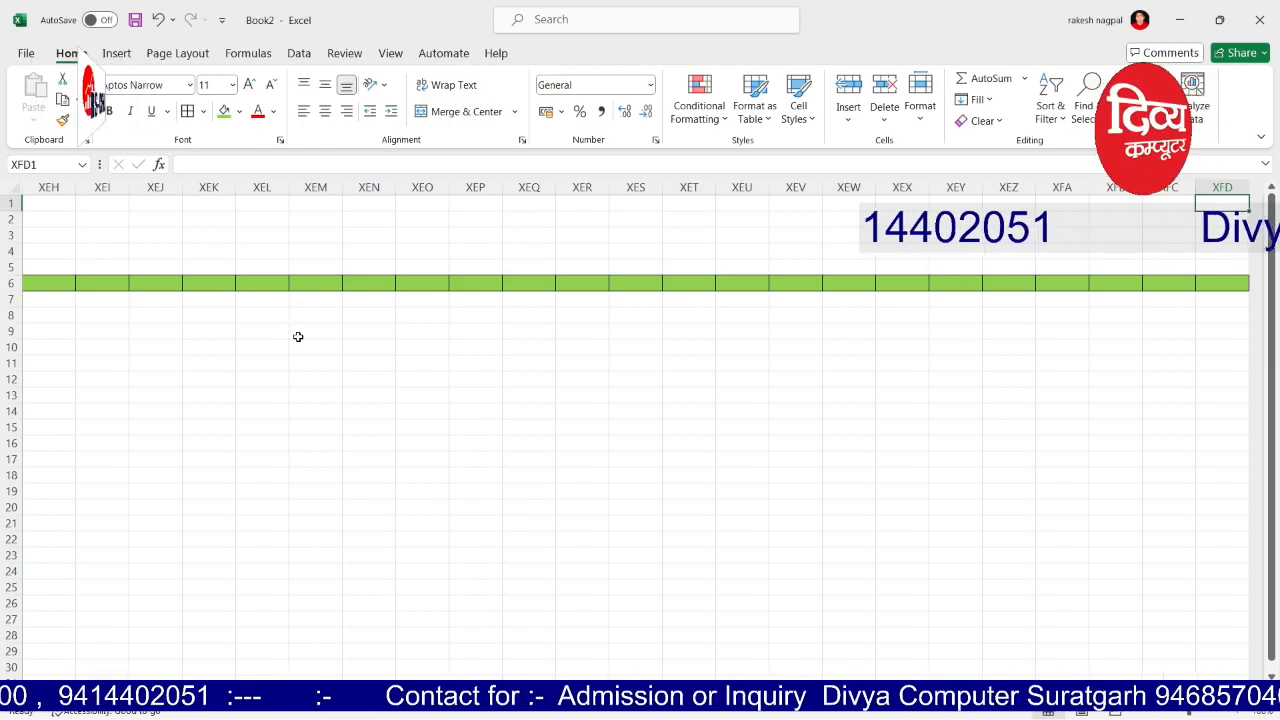
key(ctrl+Left)
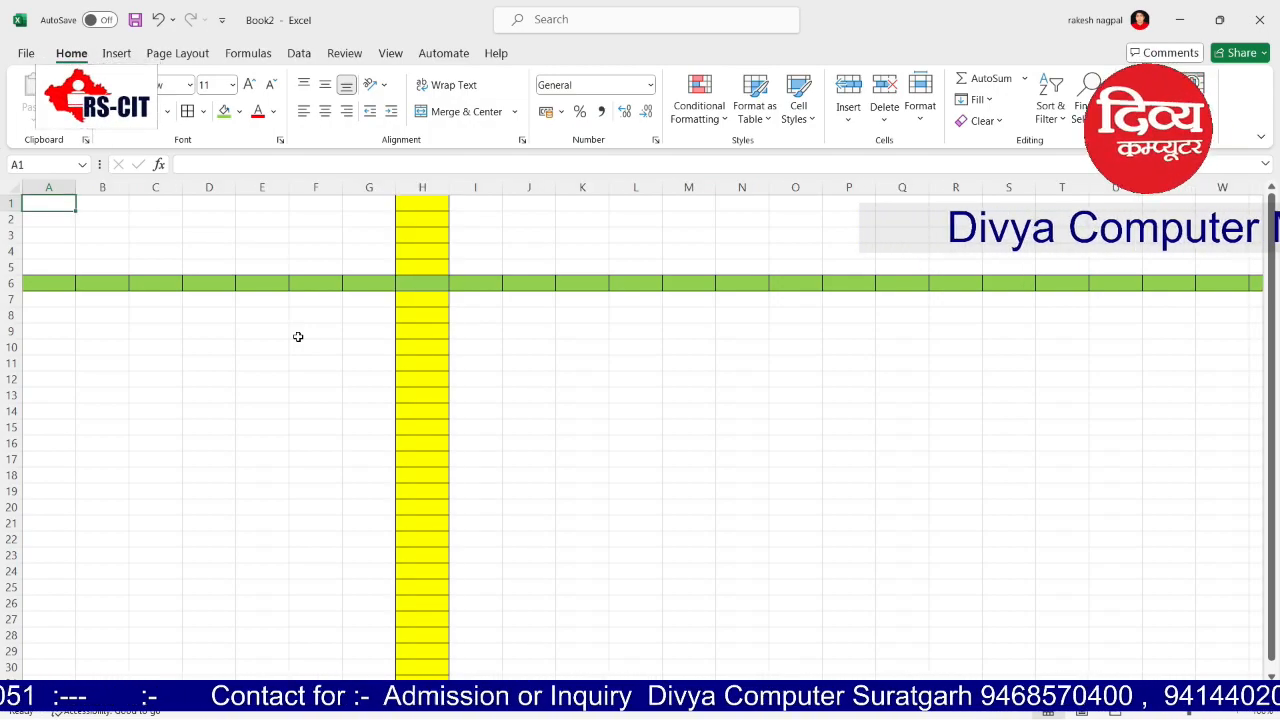
key(ctrl+Down)
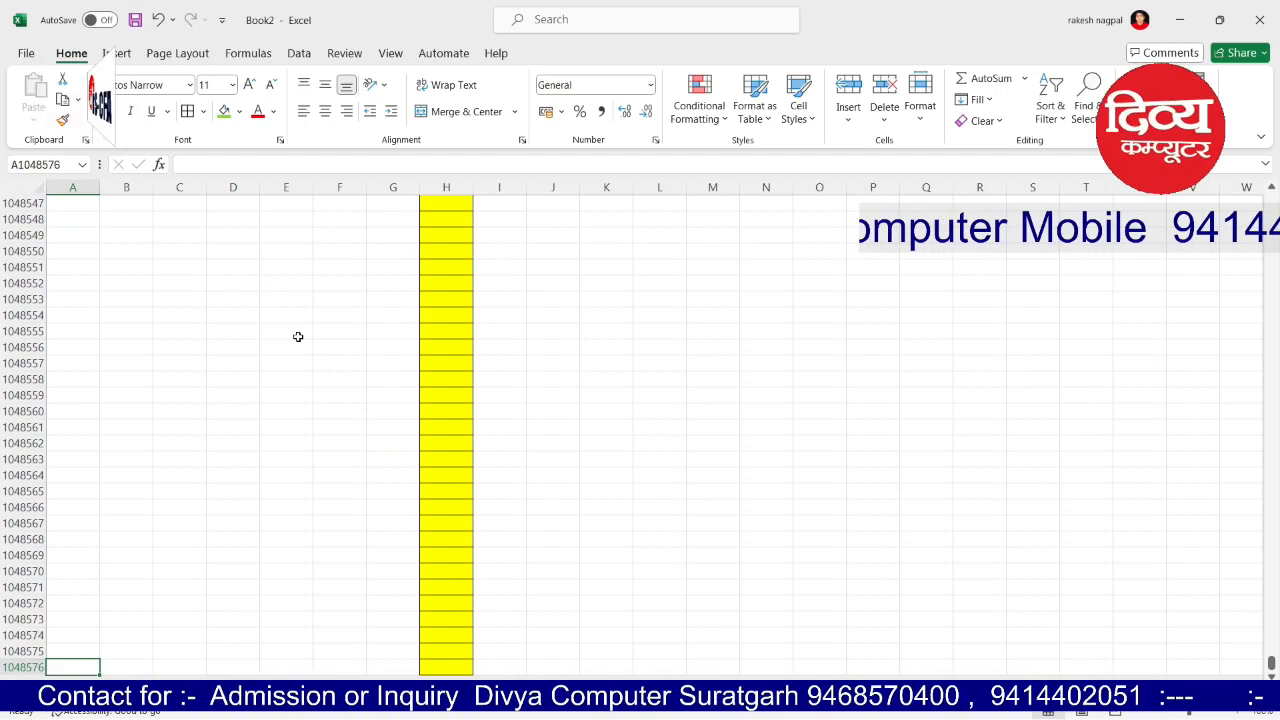
key(ctrl+Up)
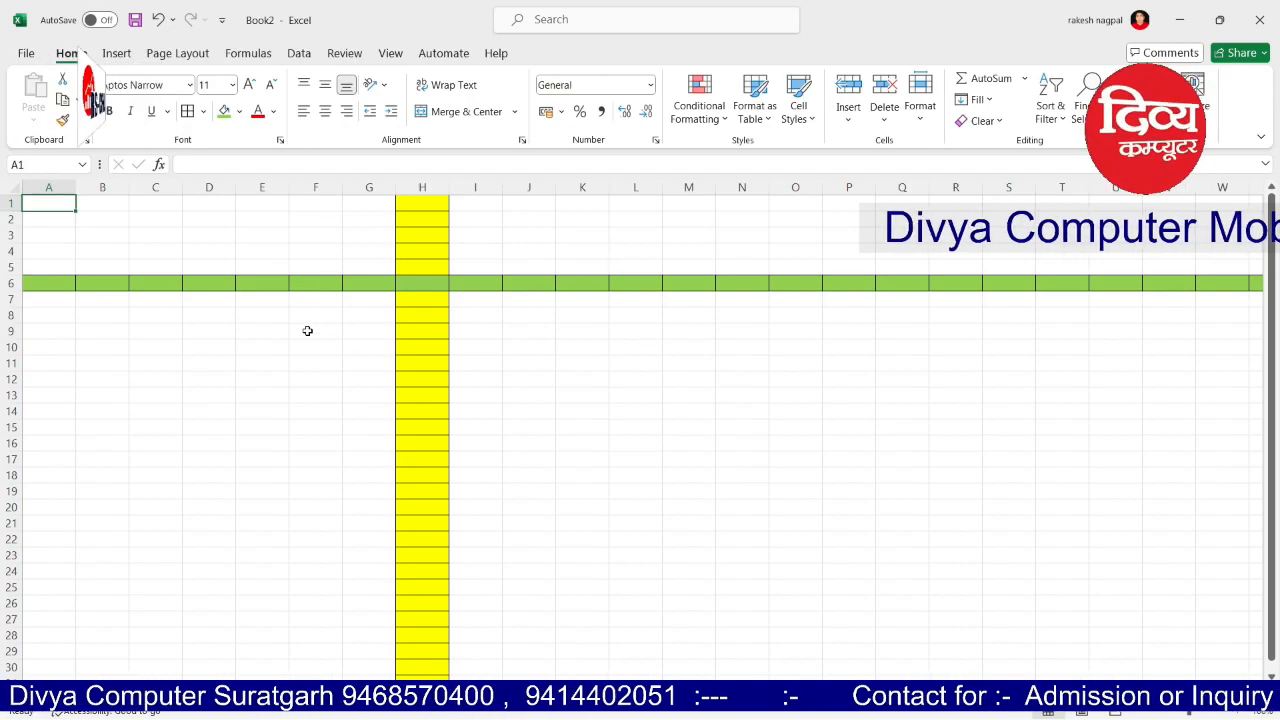
click(308, 331)
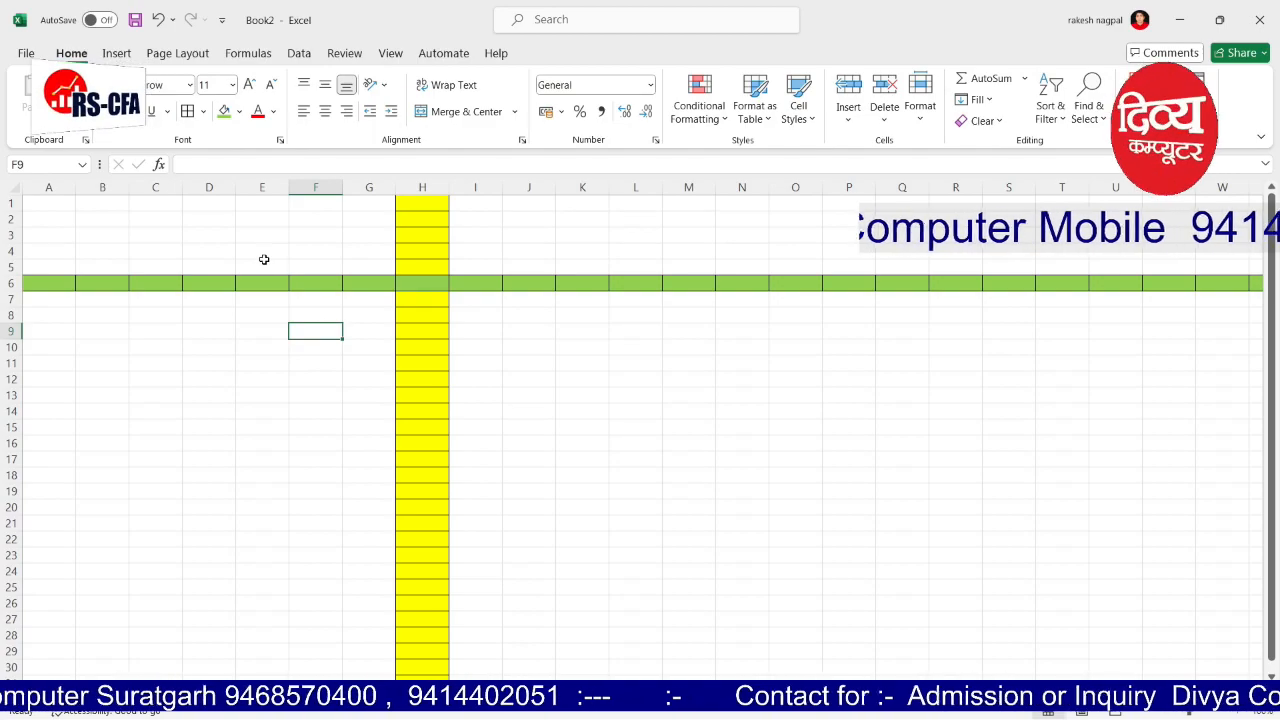
Step: Enter a first name in cell D12, confirm it, then select A1
key(Left)
key(ctrl+Up)
click(233, 380)
double_click(233, 380)
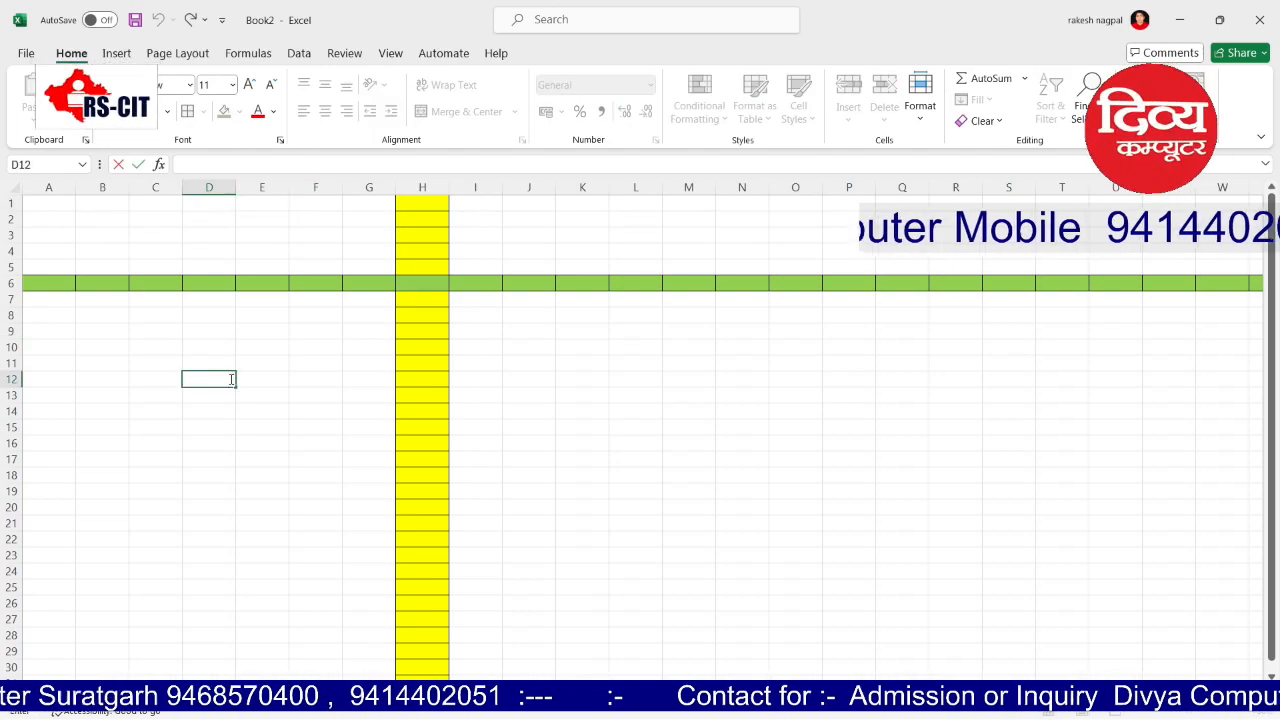
text(divya)
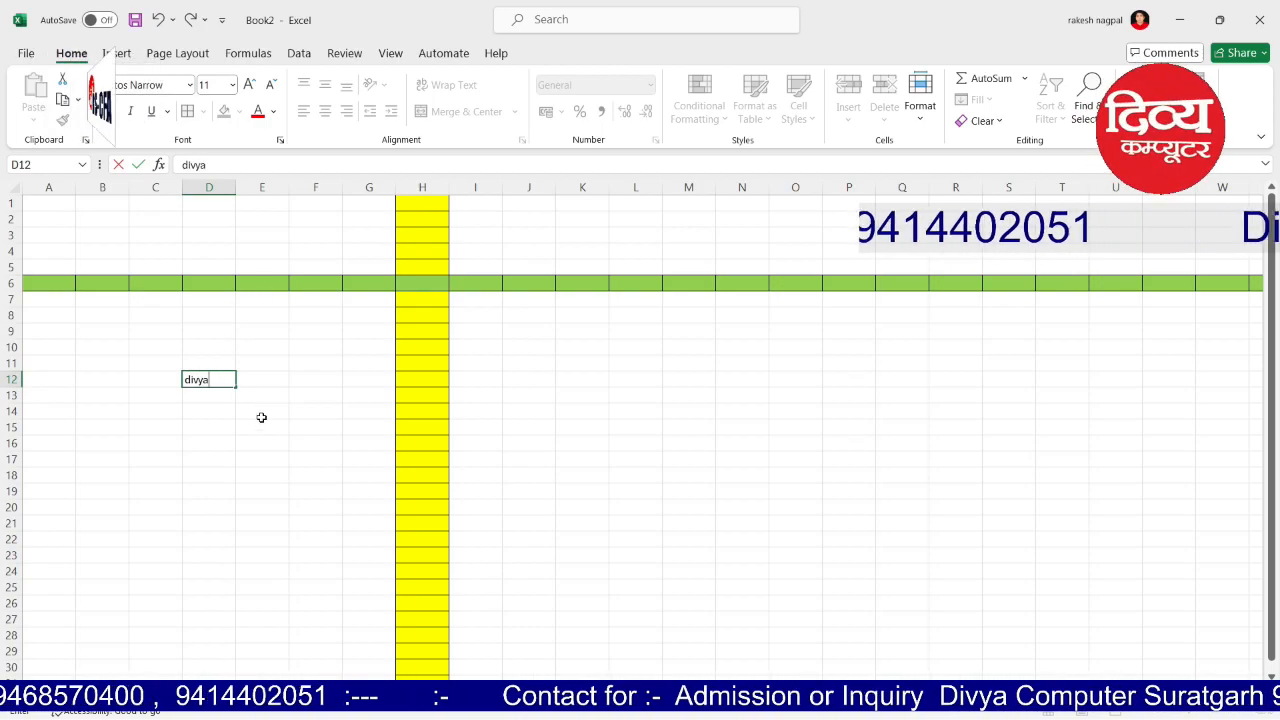
click(261, 414)
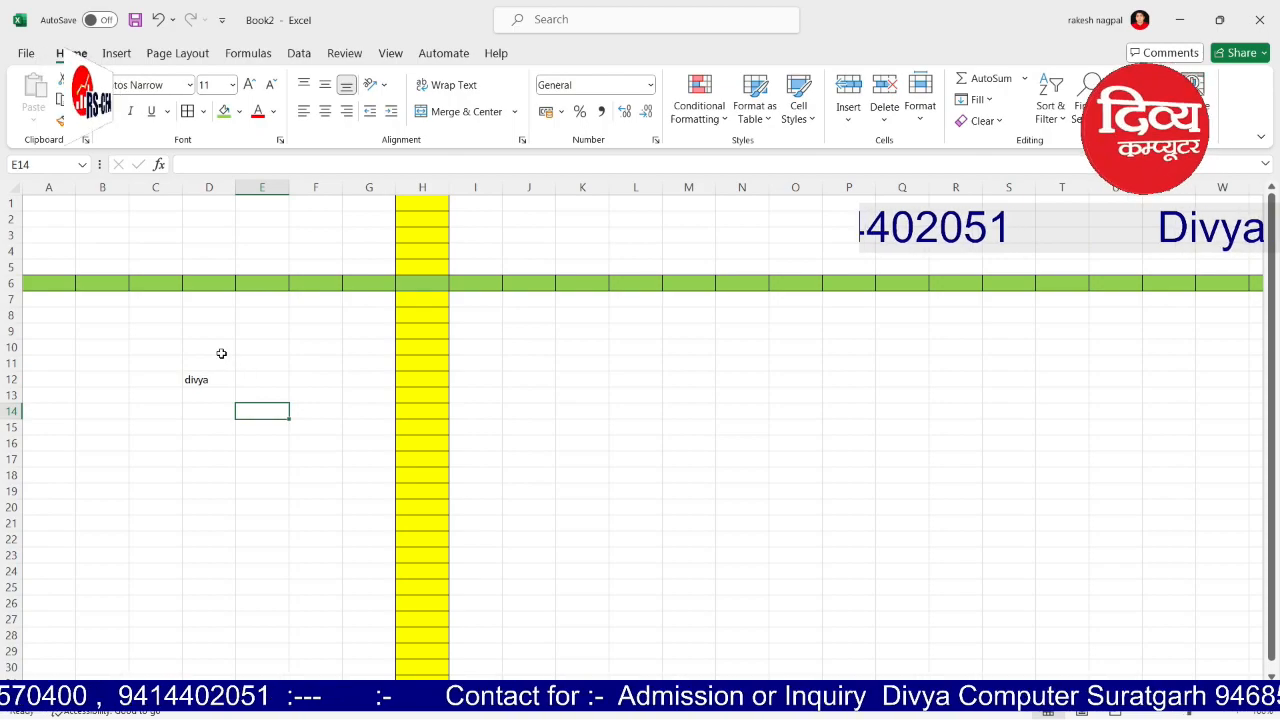
click(55, 207)
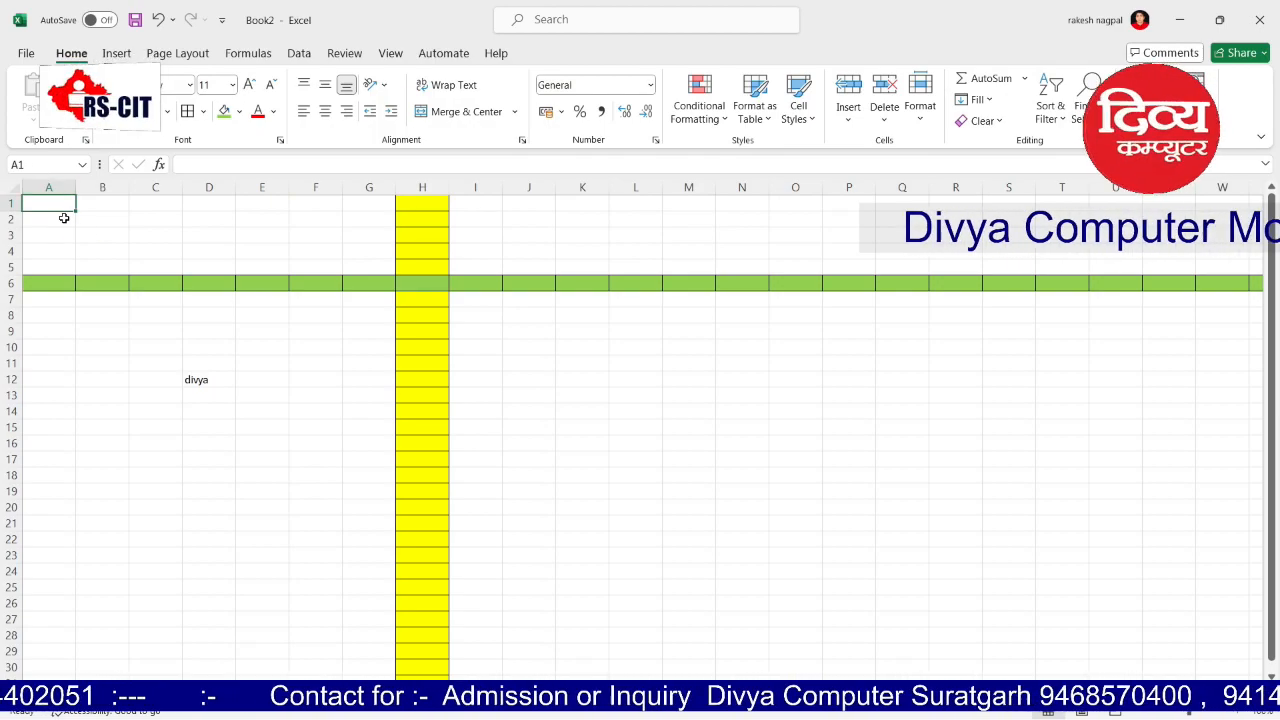
key(ctrl+Right)
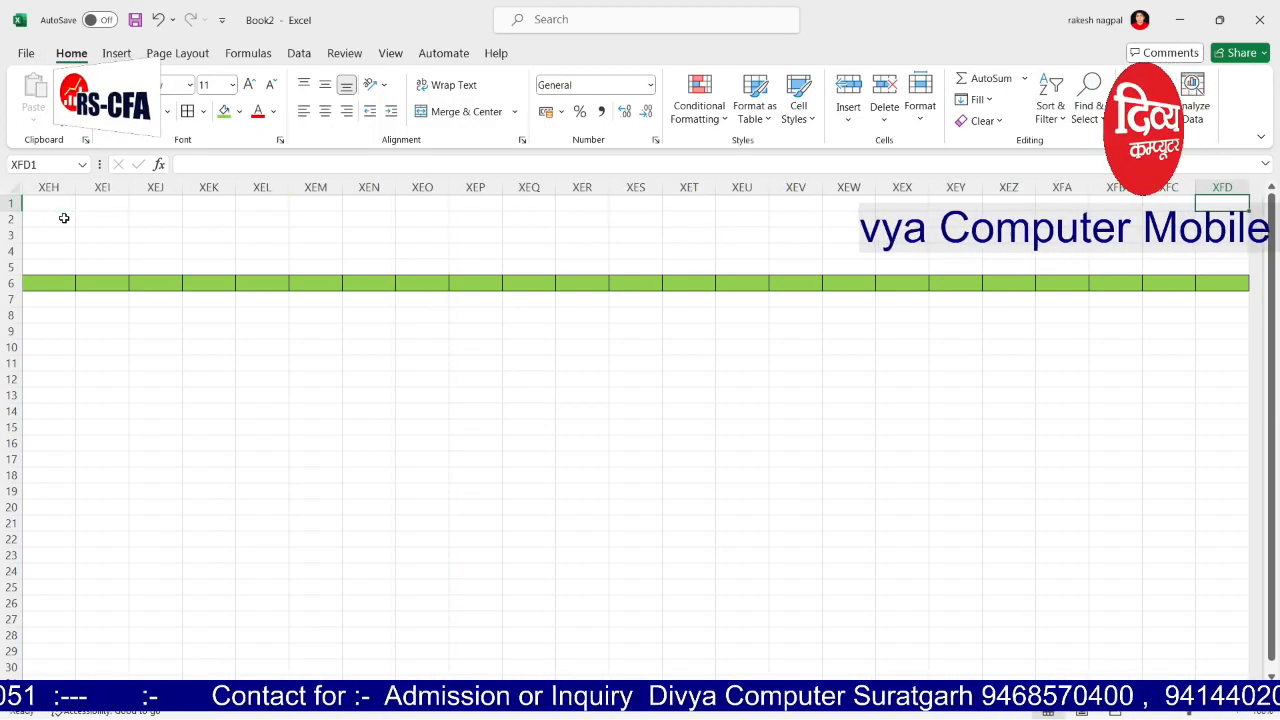
key(ctrl+Down)
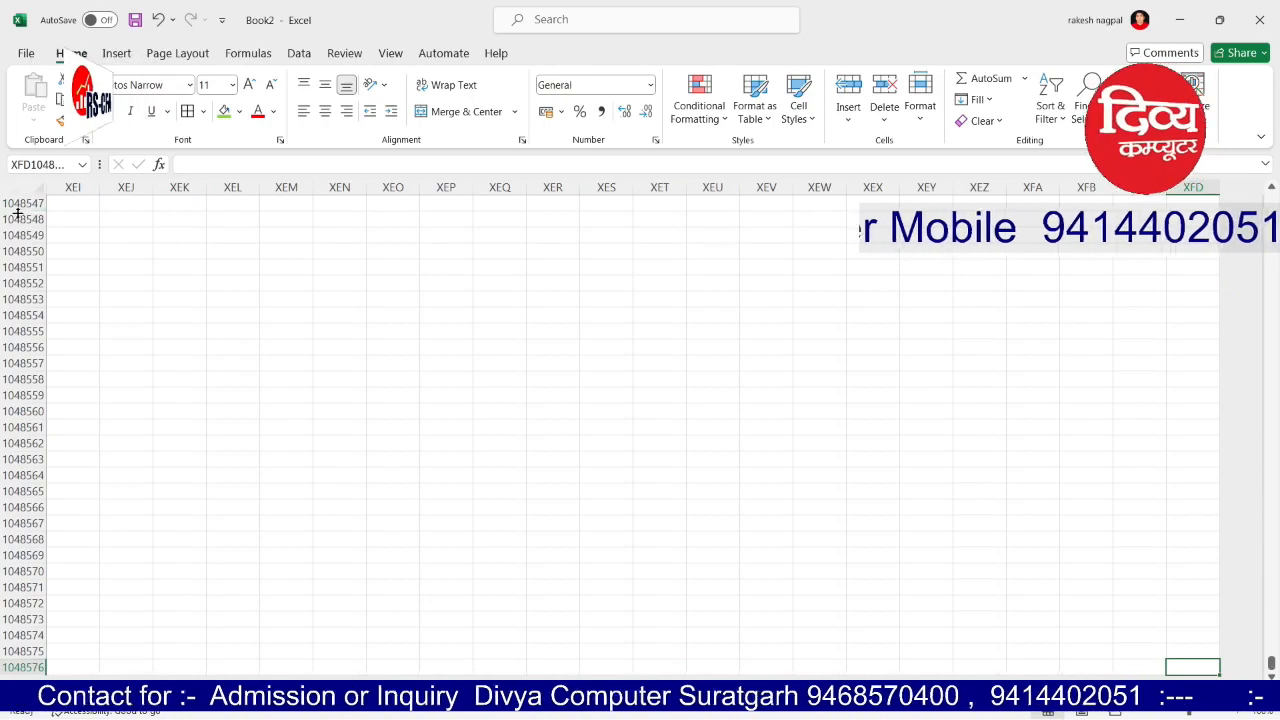
click(80, 169)
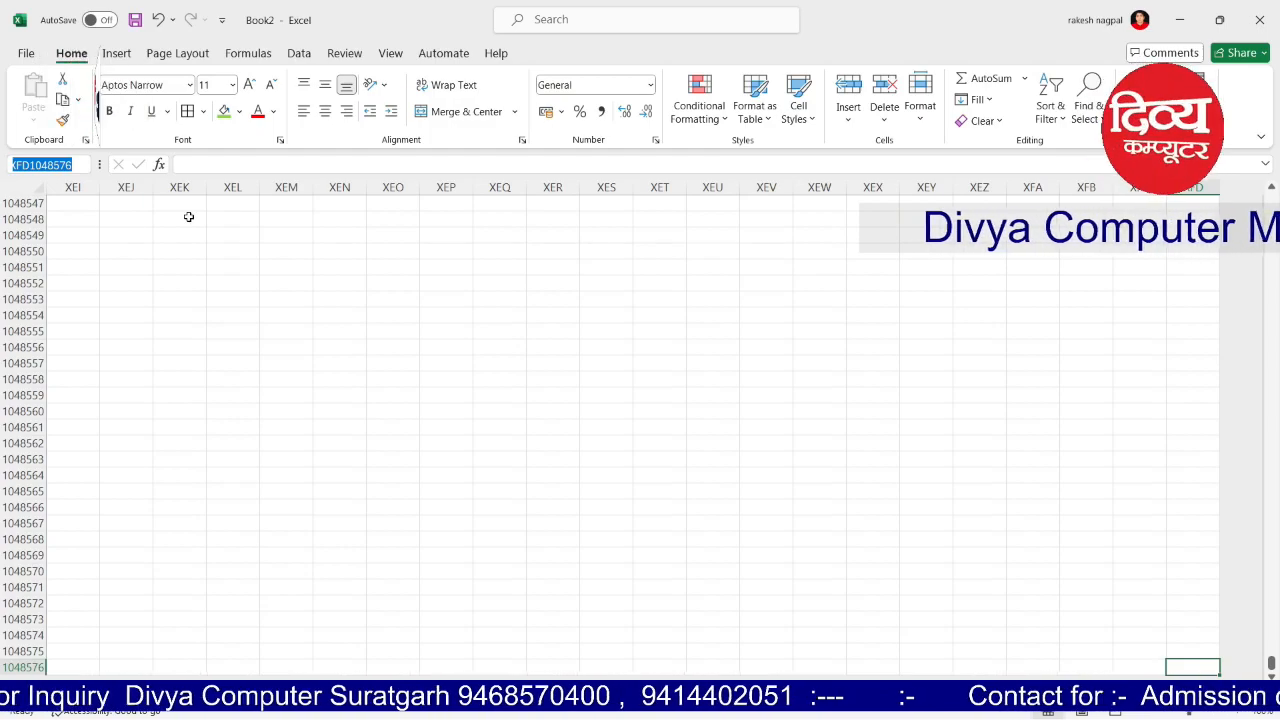
click(212, 280)
key(ctrl+Home)
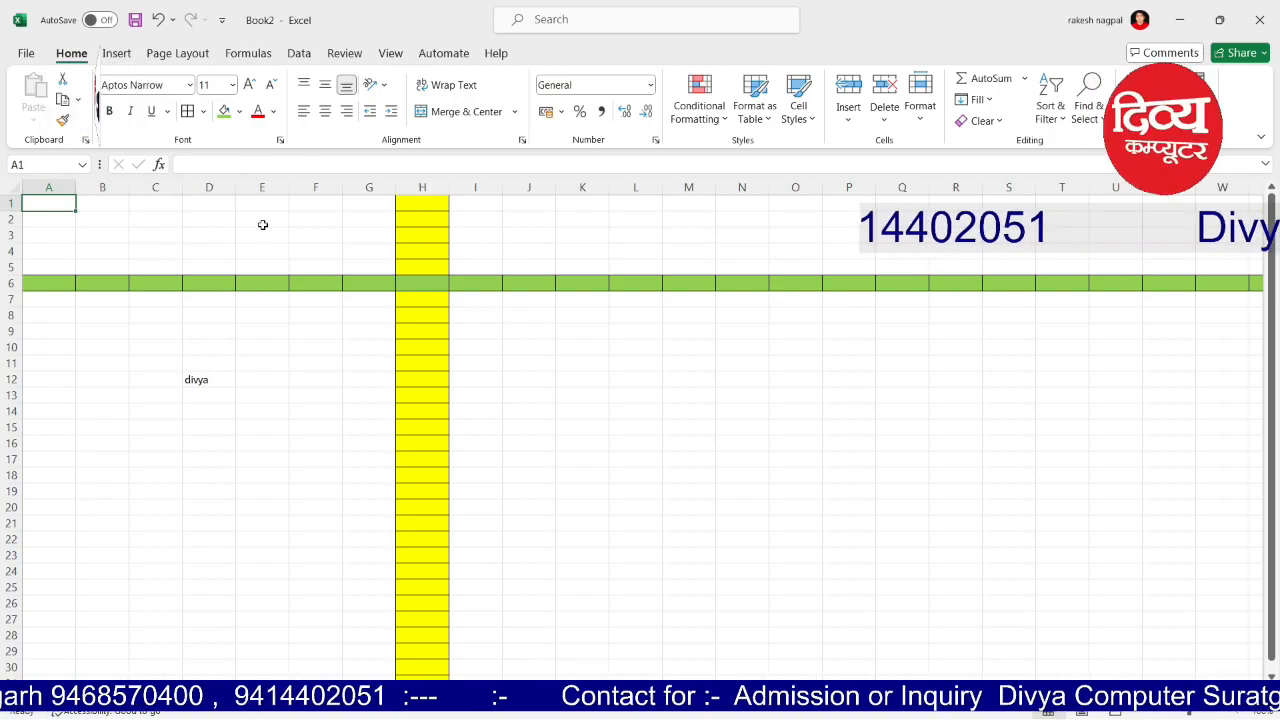
click(257, 381)
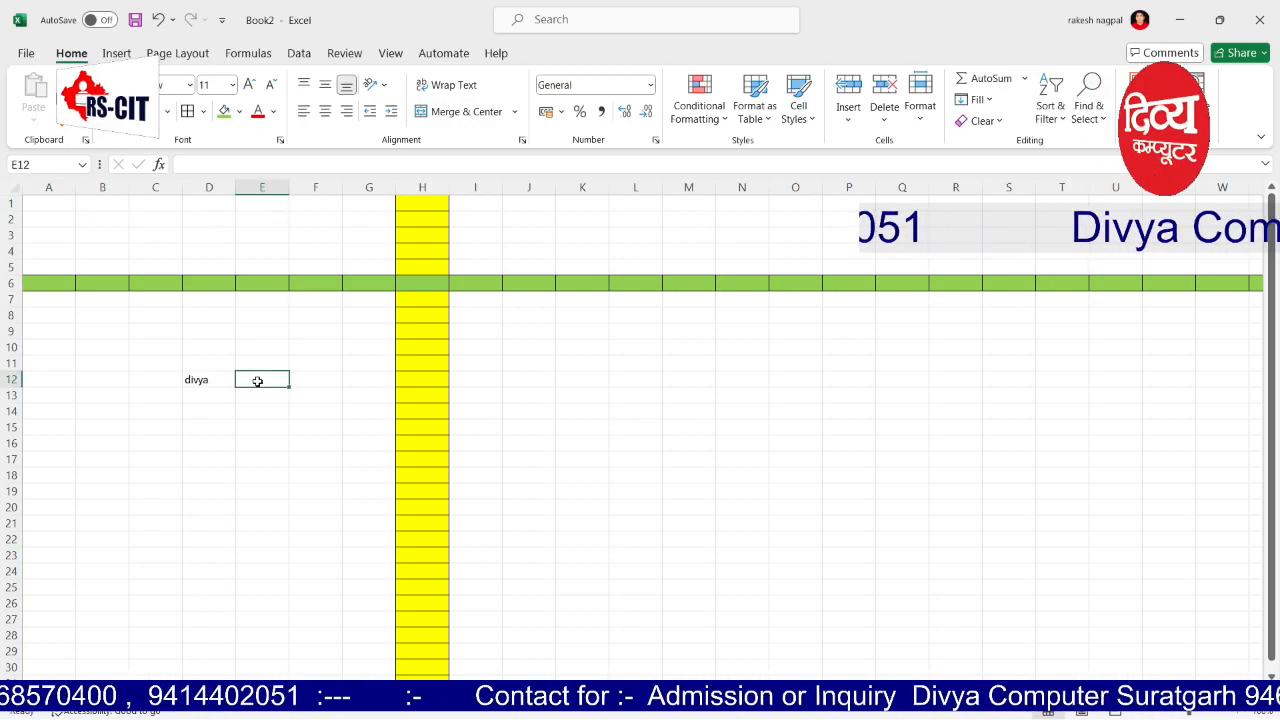
click(210, 160)
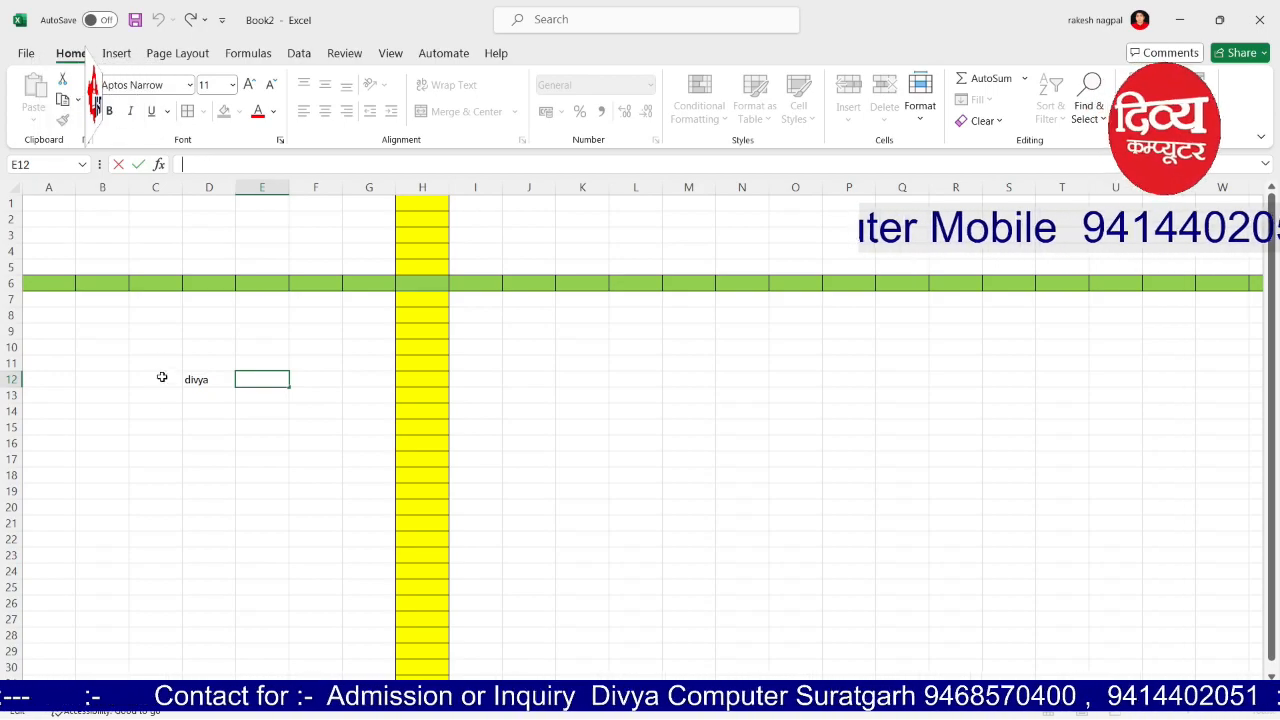
click(163, 458)
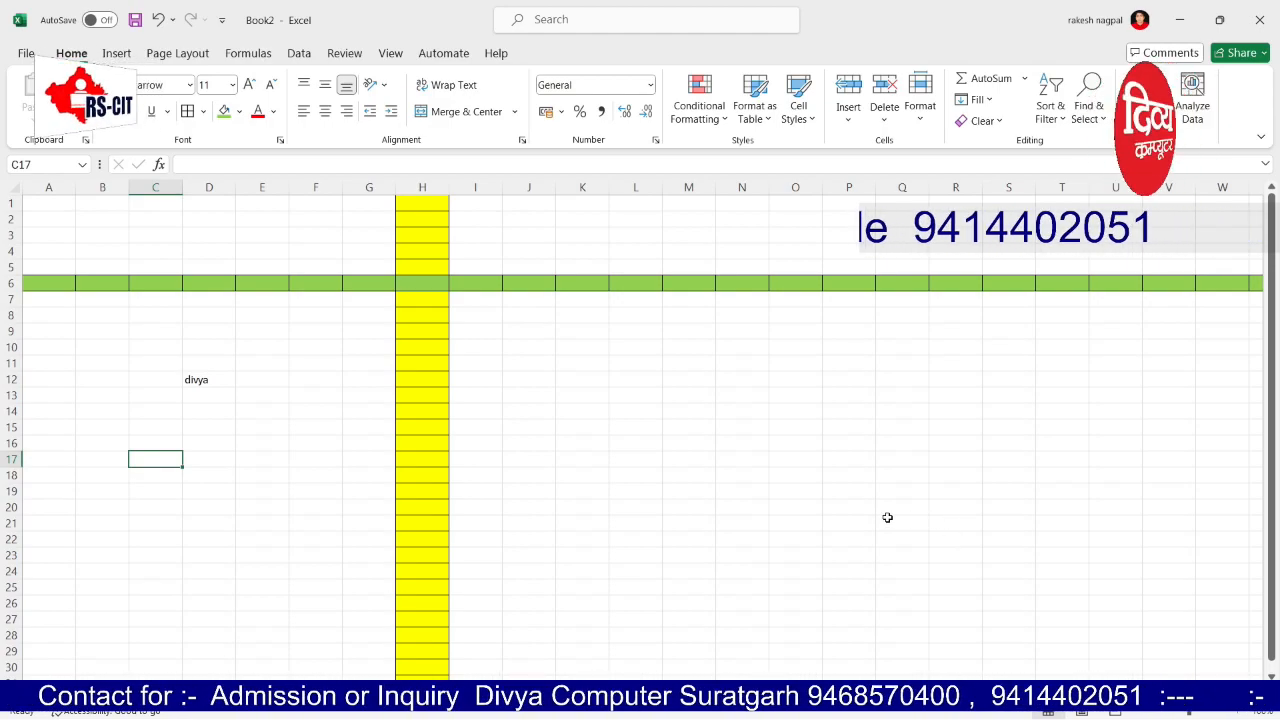
Step: Clear the yellow and green fills and delete the contents of C11:E15
click(408, 399)
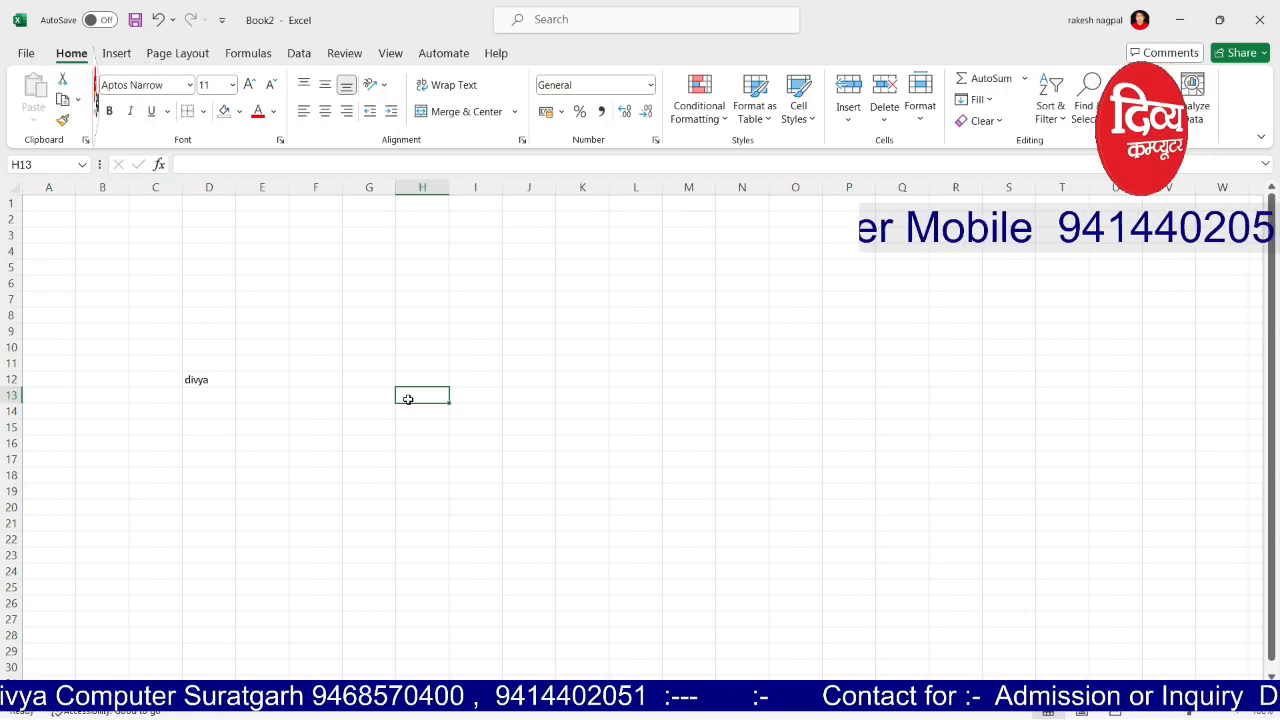
drag(169, 360, 244, 428)
key(Delete)
click(371, 332)
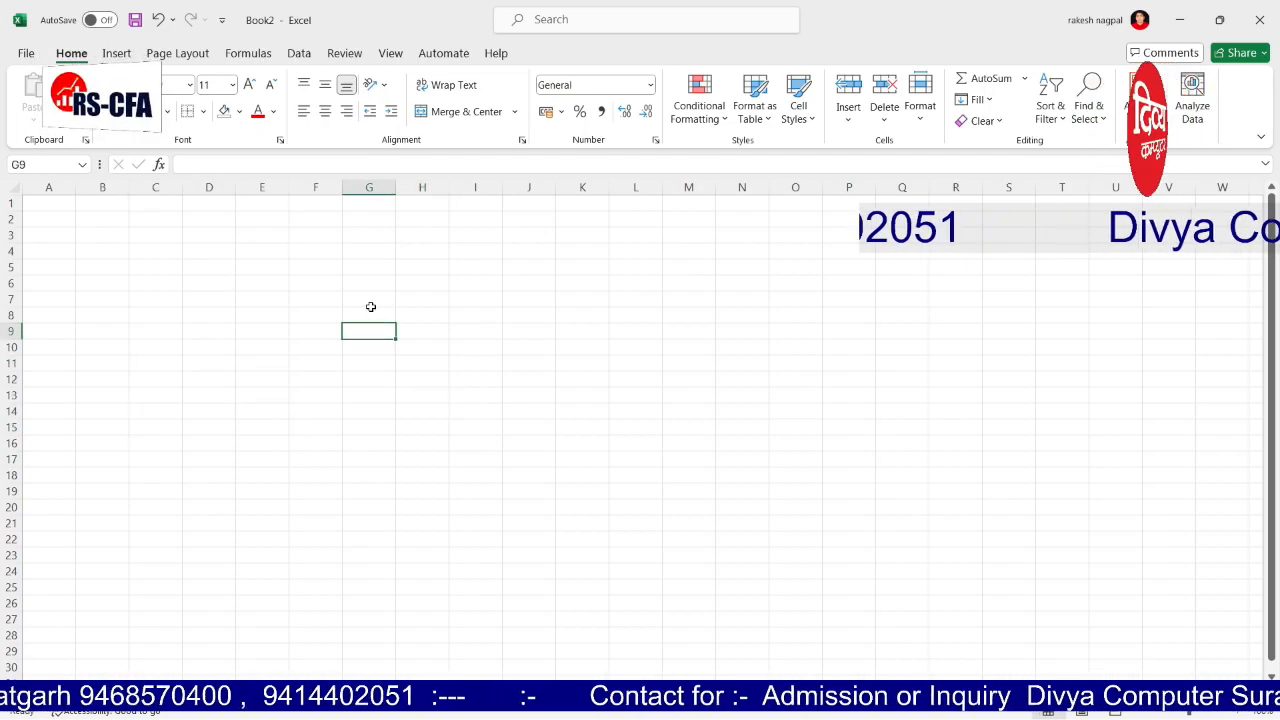
Step: Type the heading 'Data Entry' into cell D5
click(200, 267)
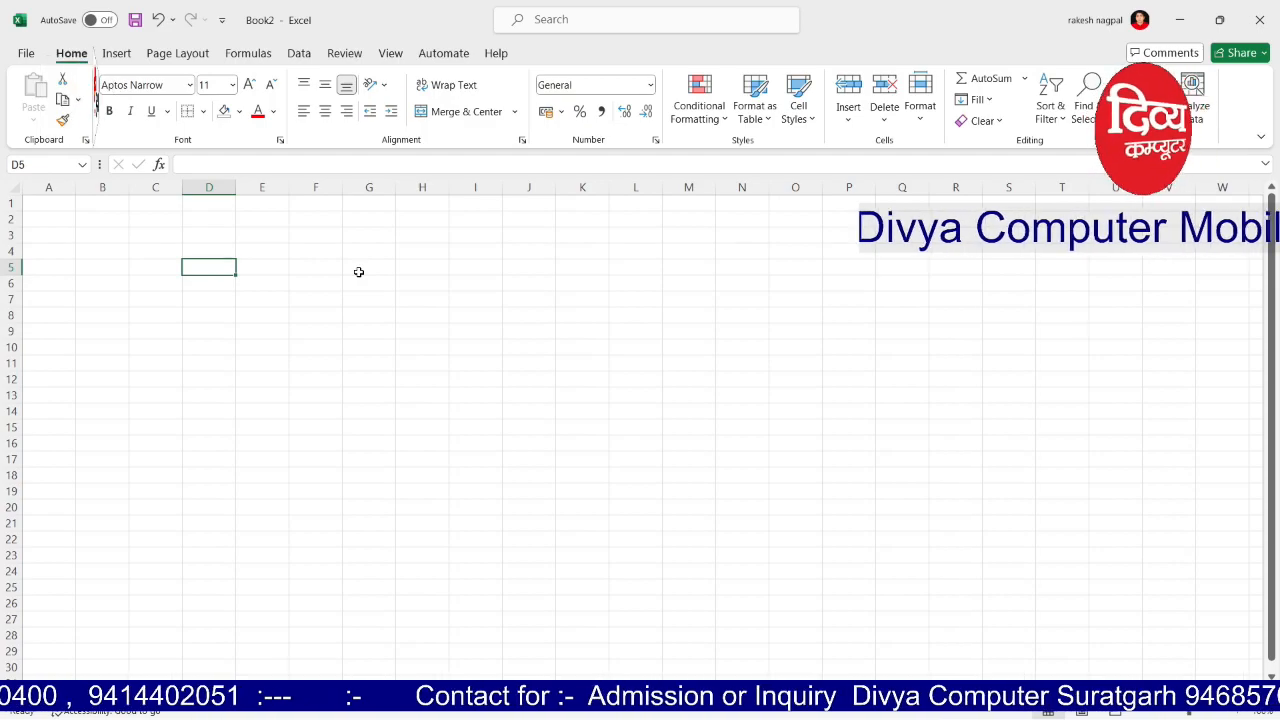
text(Data Entry)
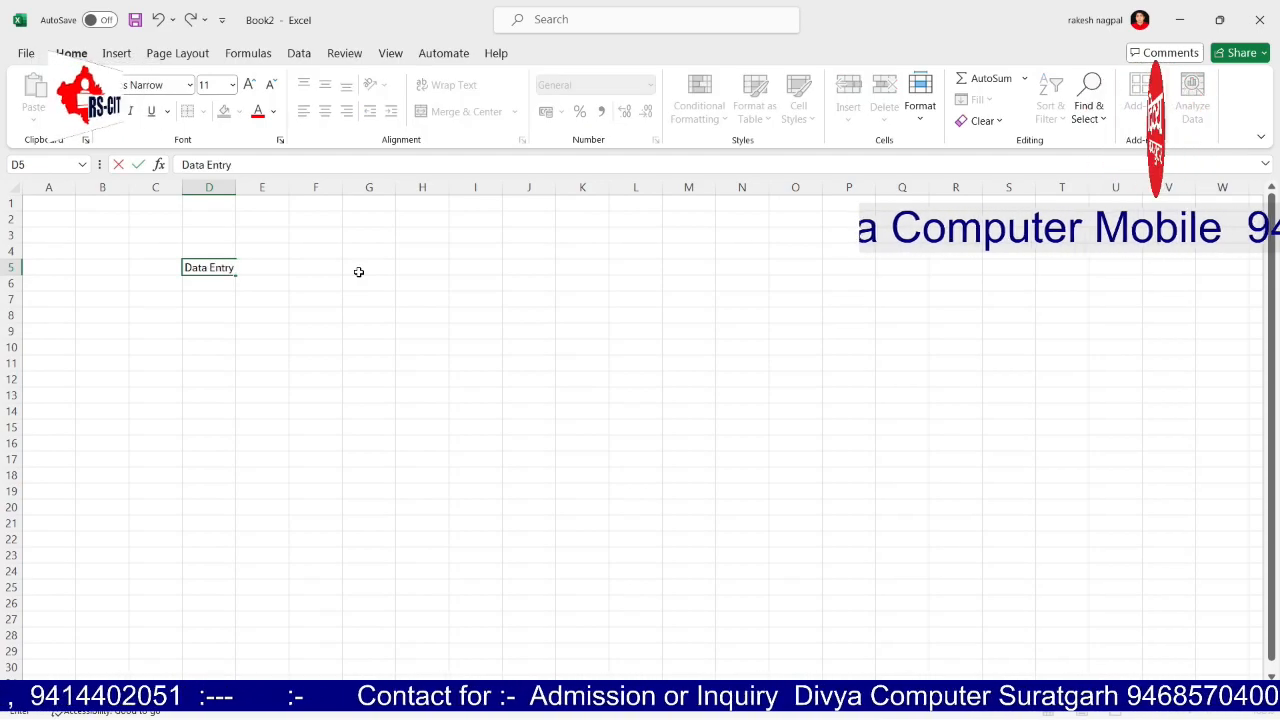
key(Tab)
Step: Number the first entry 1 in C6 and start typing 'Alphab' in D6
key(Down)
key(Left)
key(Left)
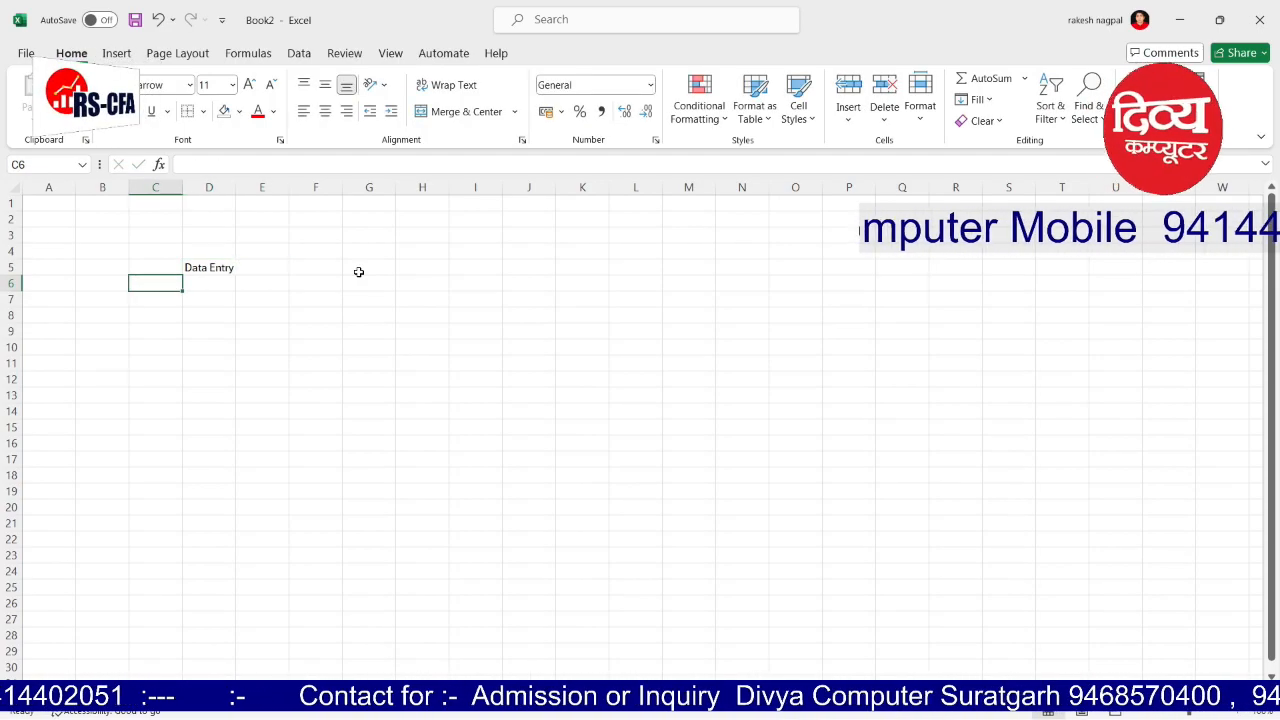
text(1)
key(Tab)
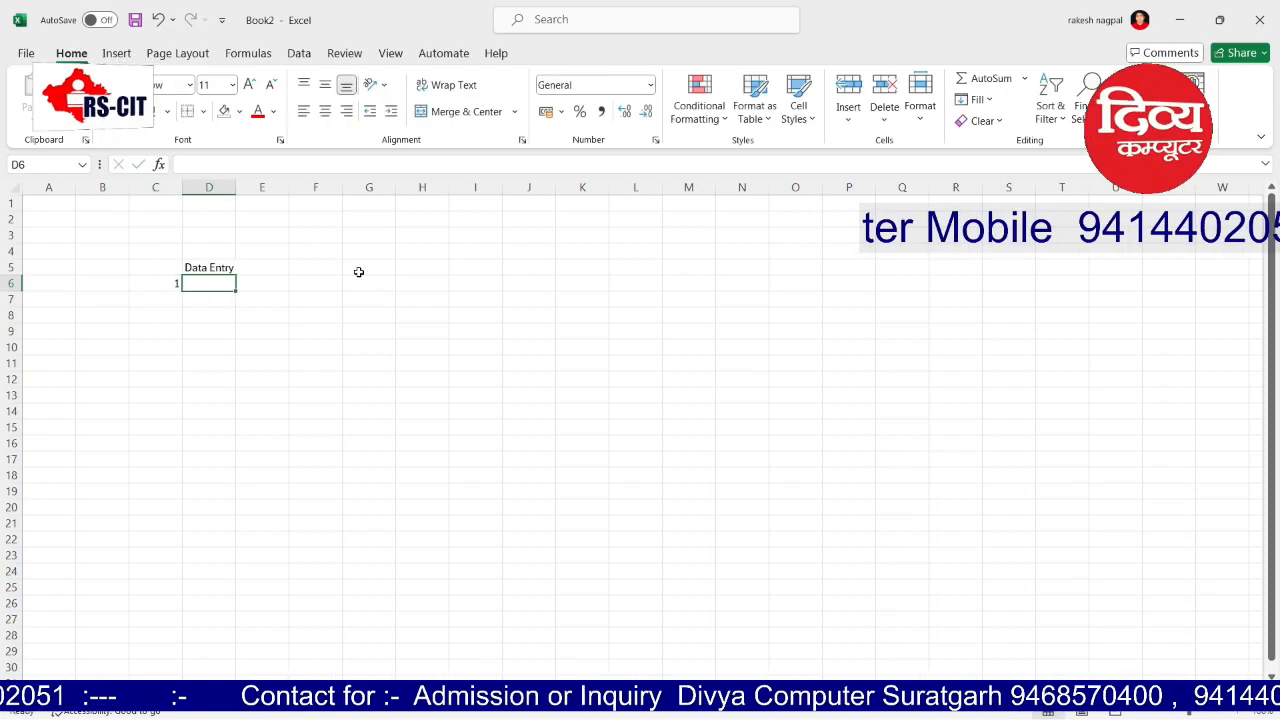
text(Alp)
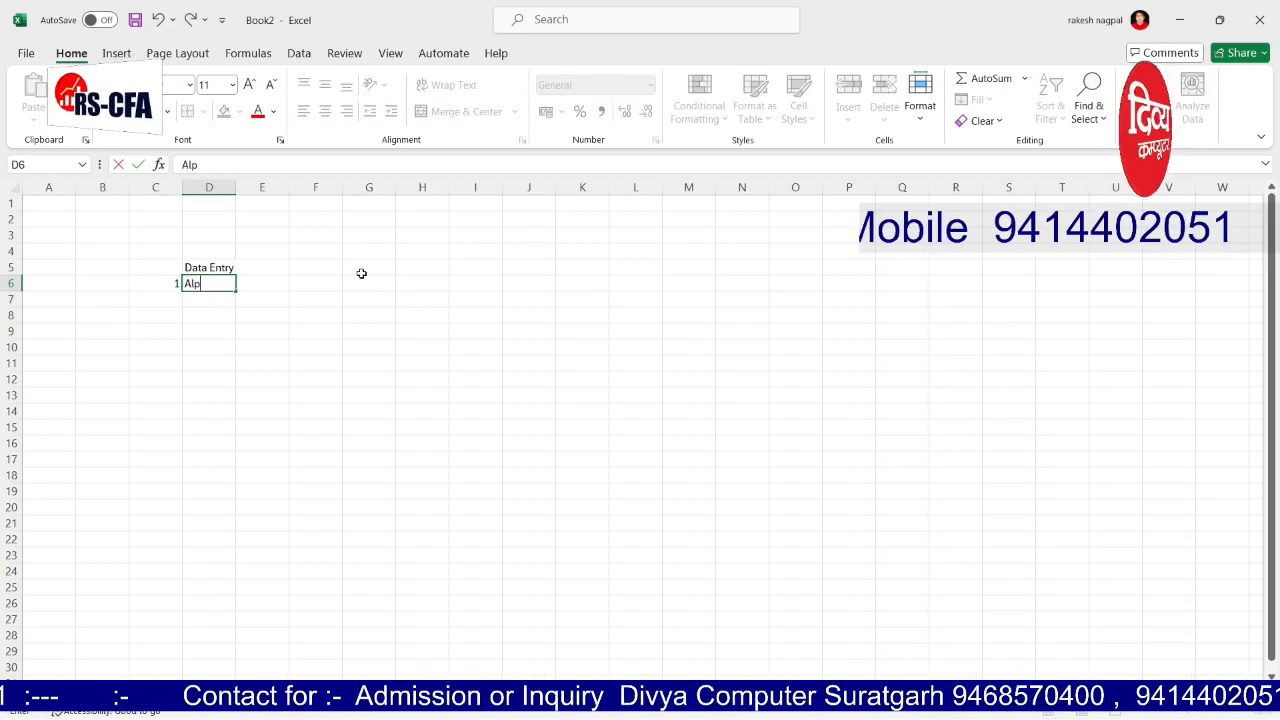
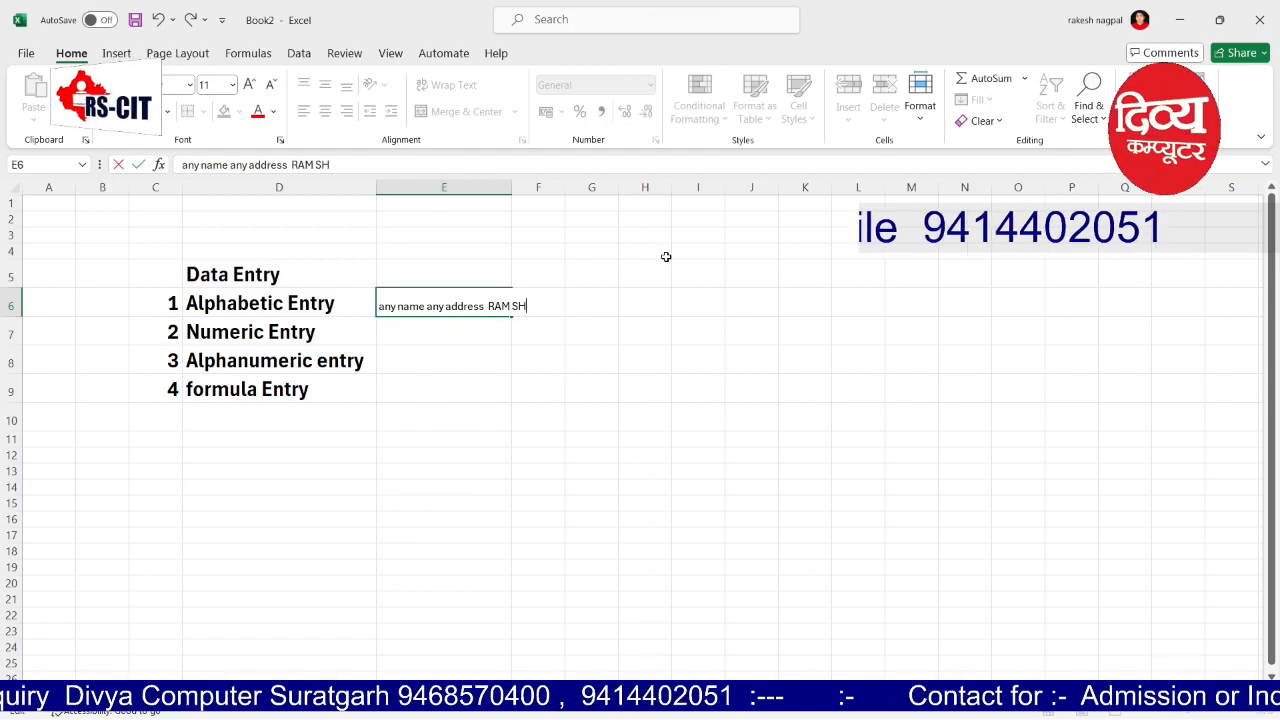
Step: Commit the alphabetic example in E6 and enter 95295 in E7
key(Tab)
key(Down)
key(Left)
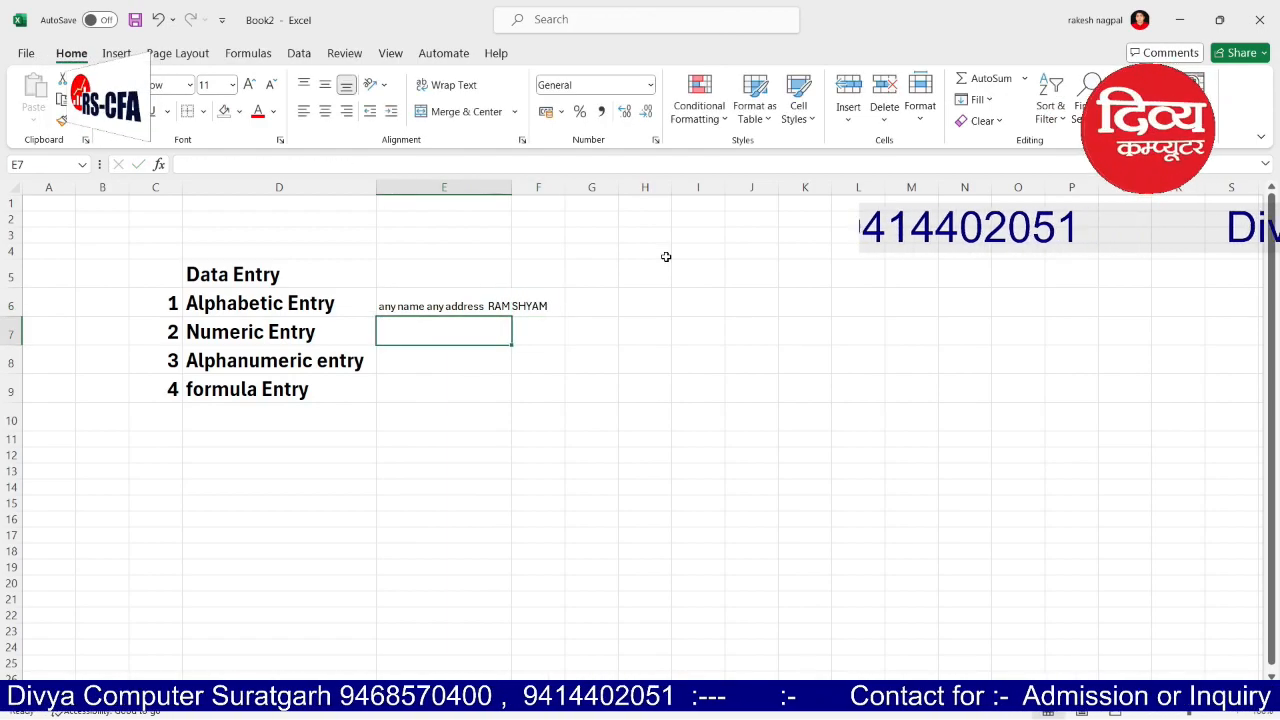
text(95295)
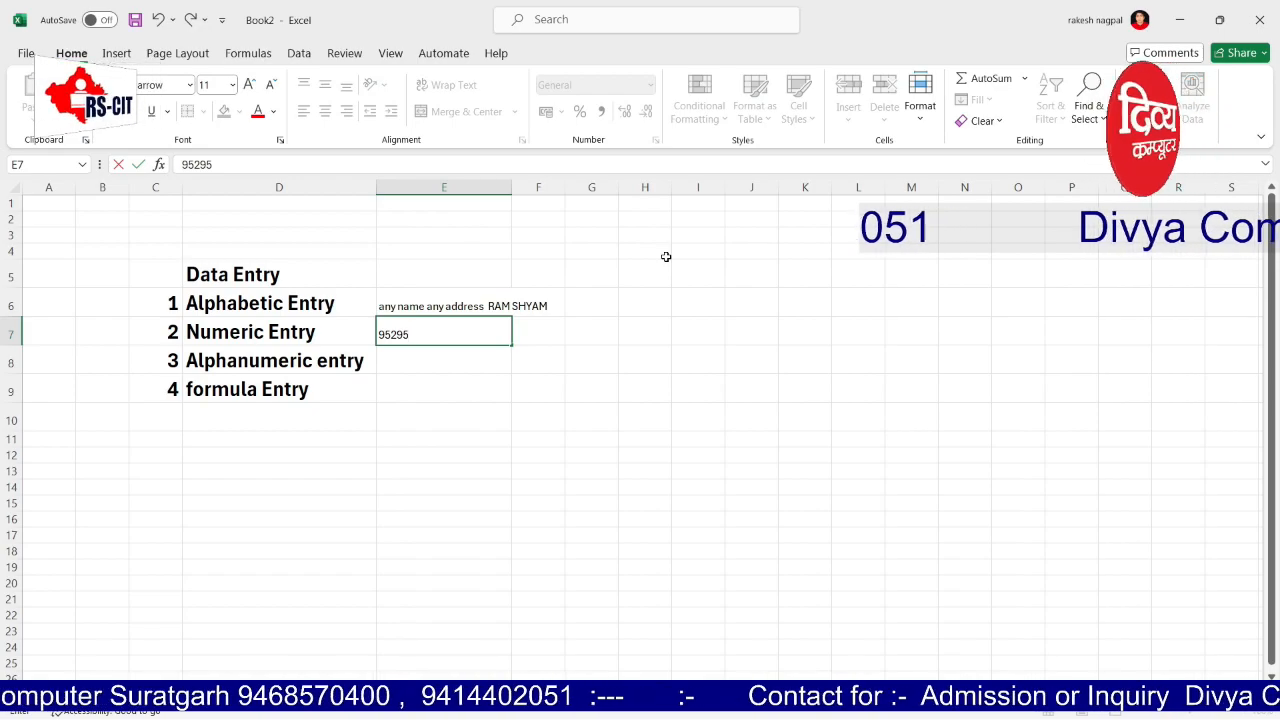
key(Home)
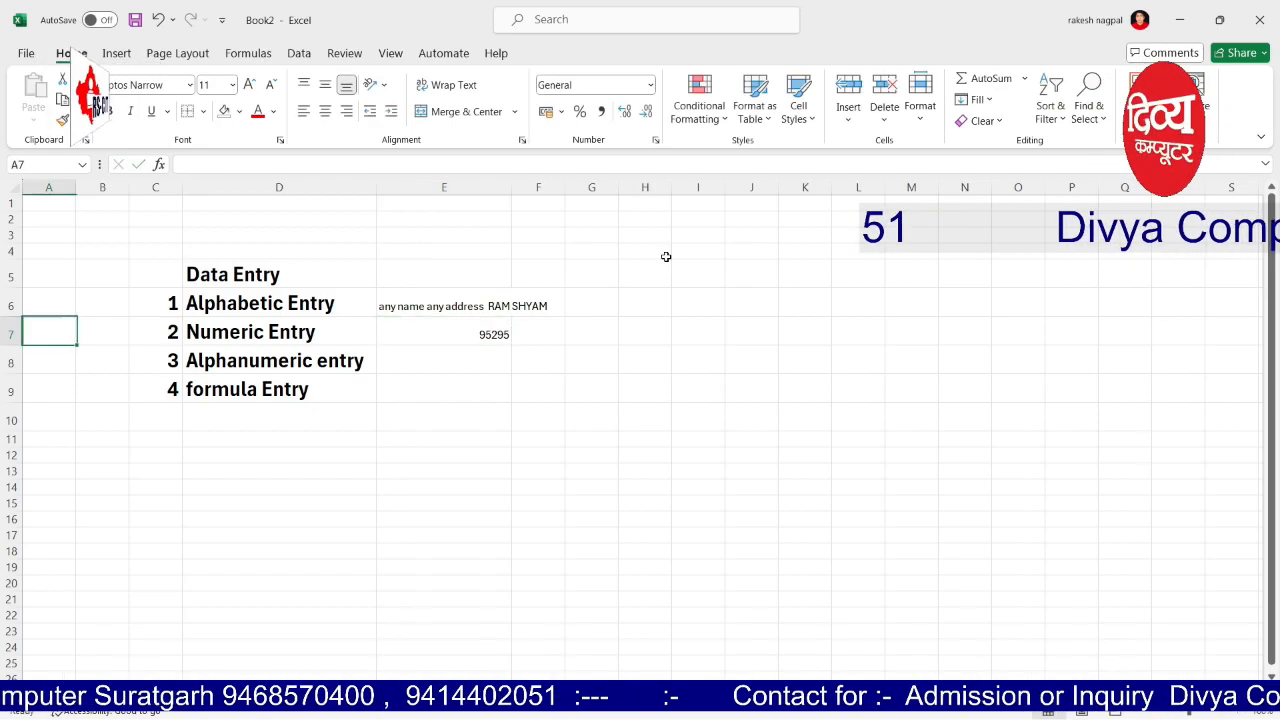
Step: Correct E7 so it reads 'ANY NUMBER 95295', then move to E8
text(ANY NUY)
key(BackSpace)
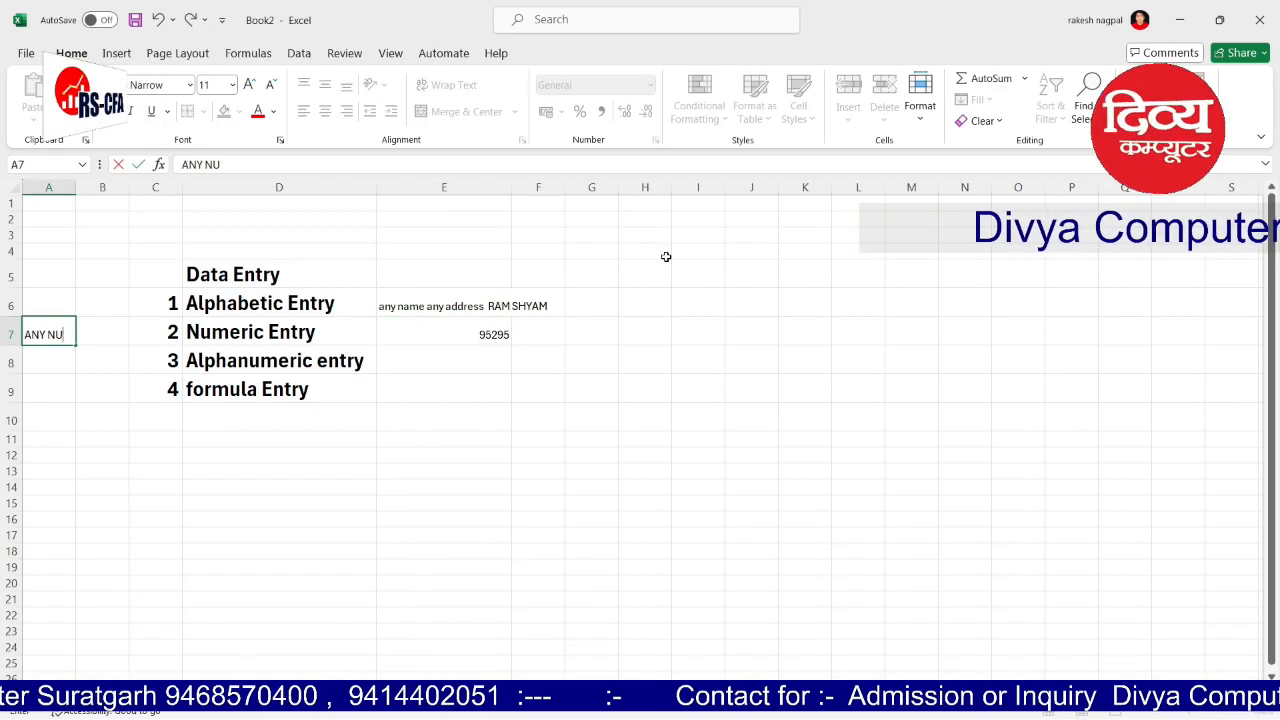
key(BackSpace)
key(BackSpace)
key(BackSpace)
key(BackSpace)
key(BackSpace)
key(BackSpace)
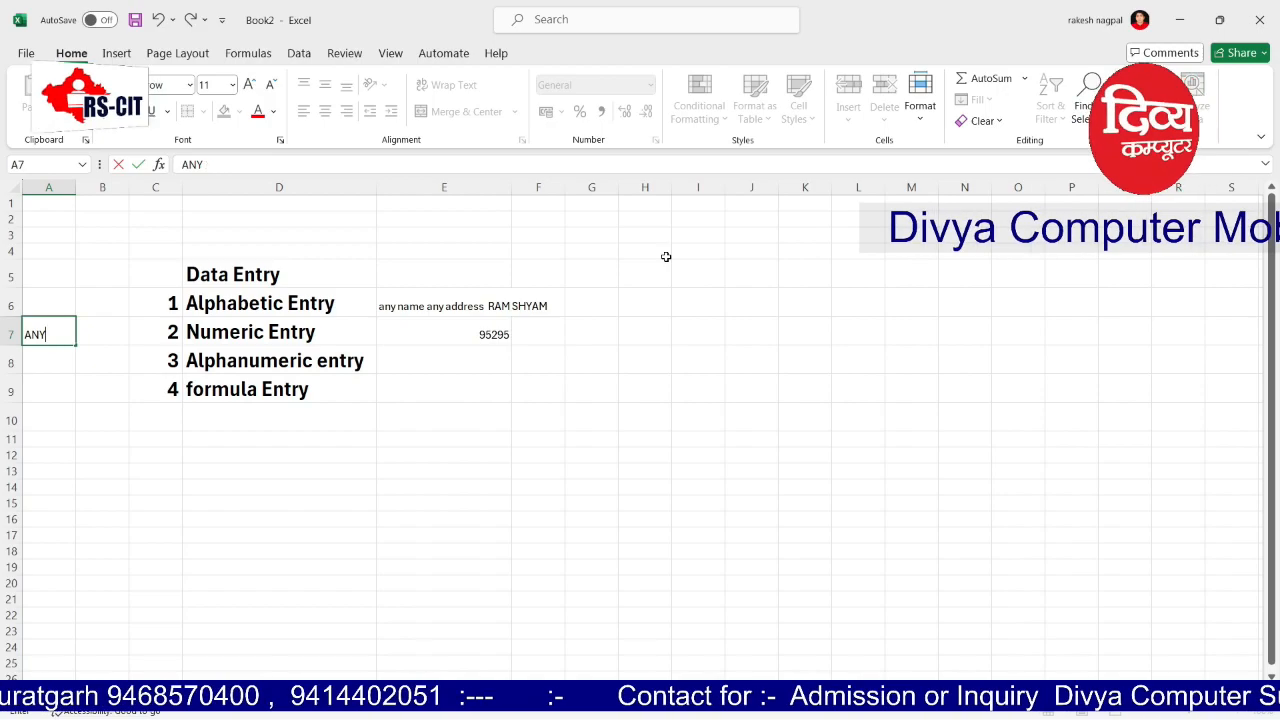
key(Right)
key(Right)
key(Right)
key(Right)
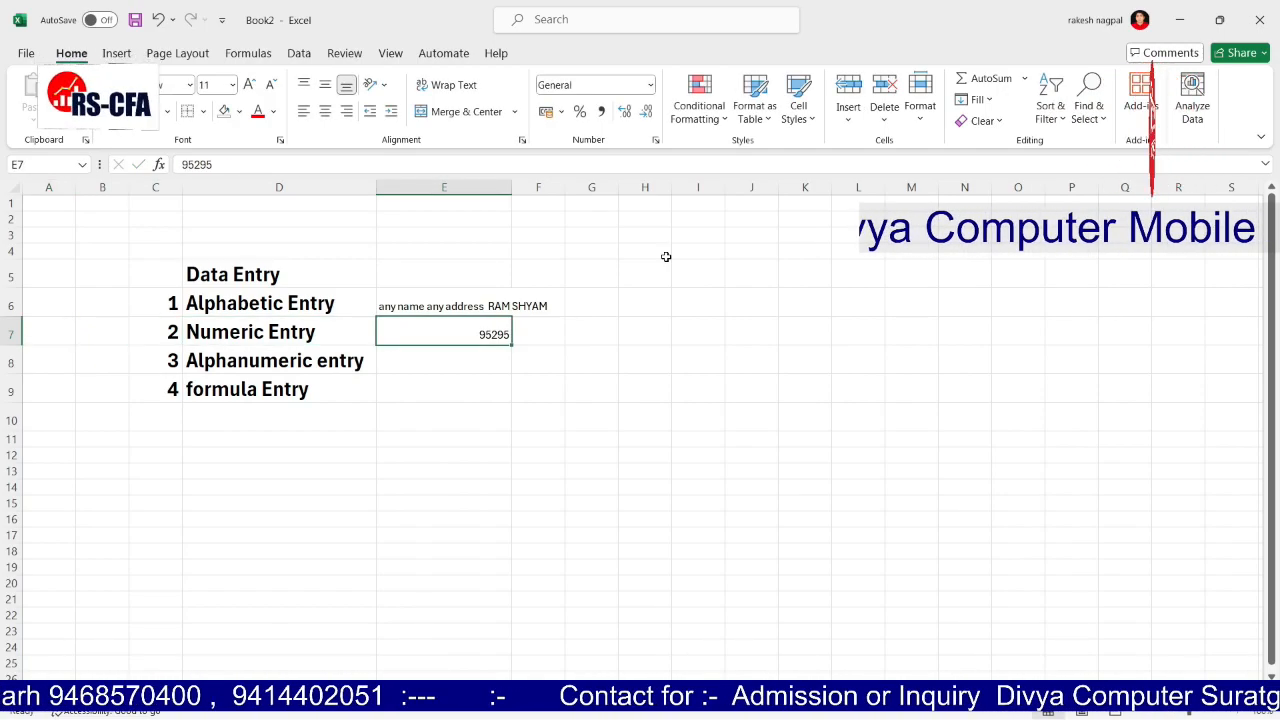
key(F2)
text(ANY NUMBER)
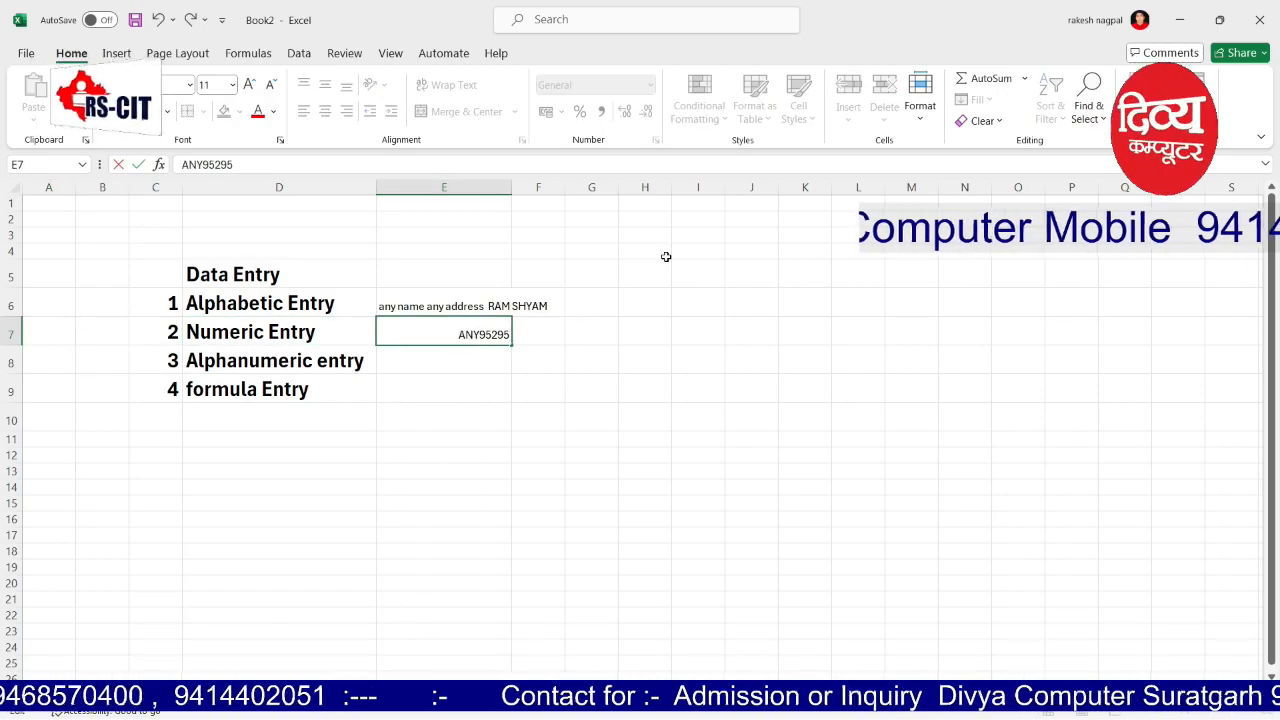
key(Tab)
key(Down)
key(Left)
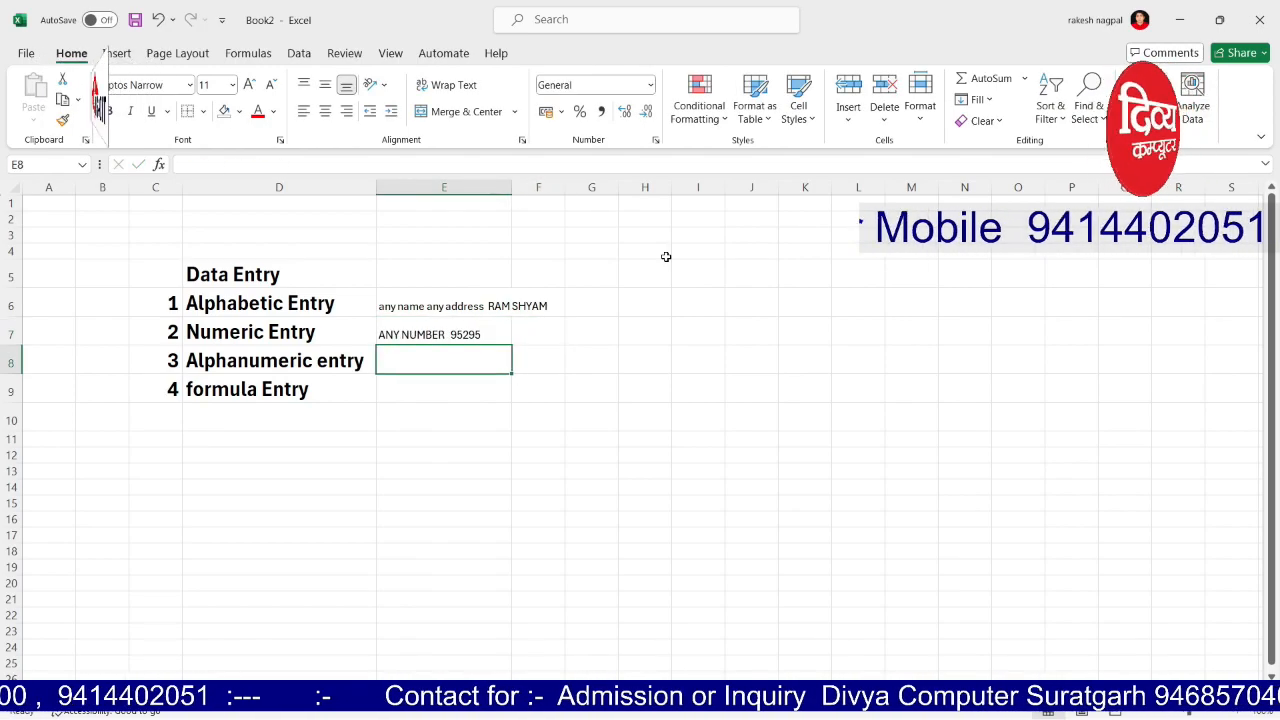
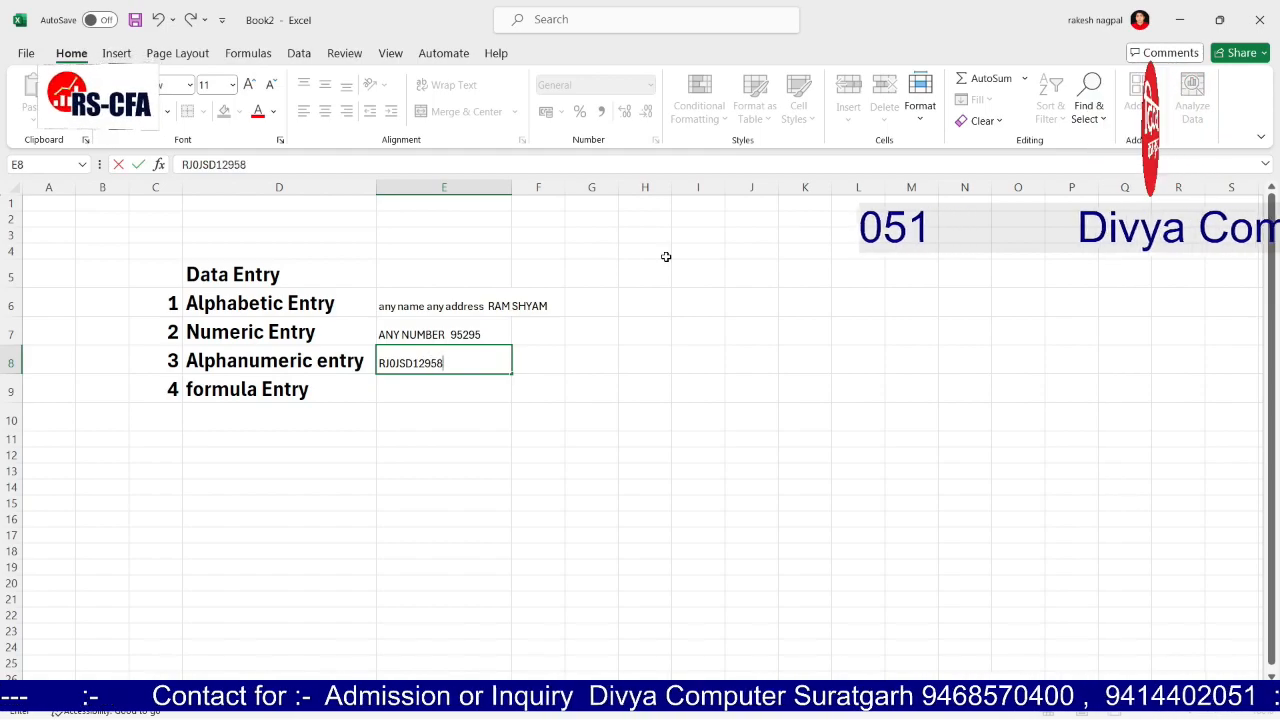
Step: Enter a sample alphanumeric code in E8 as the alphanumeric example
key(Tab)
key(Return)
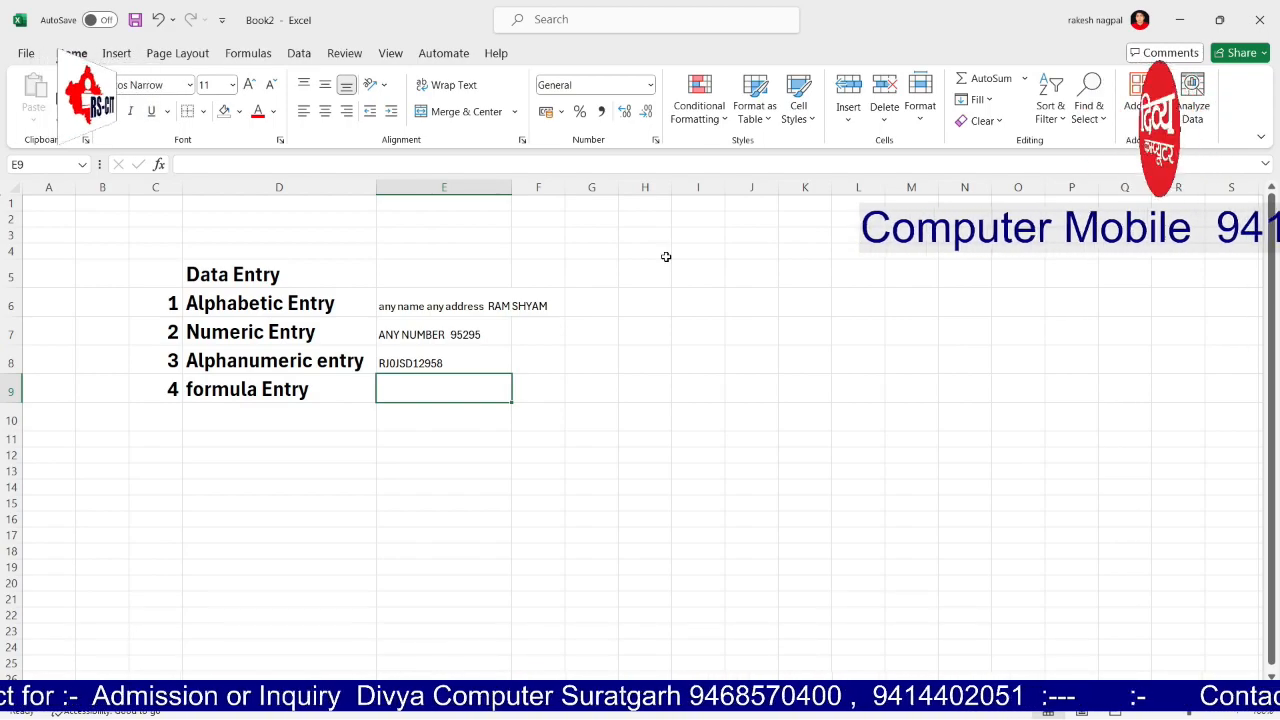
Step: Add the note 'PAN CARD NO GST NO' in F8 beside the code
key(Up)
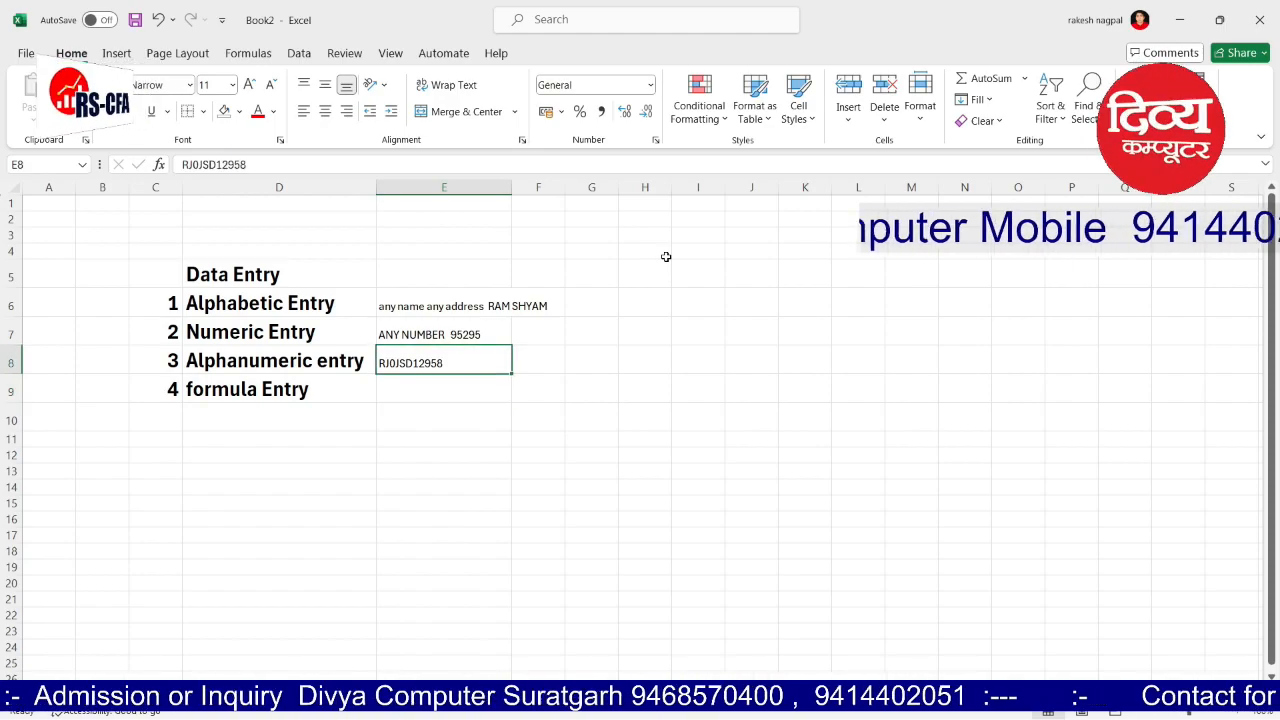
key(Right)
text(PAN CA)
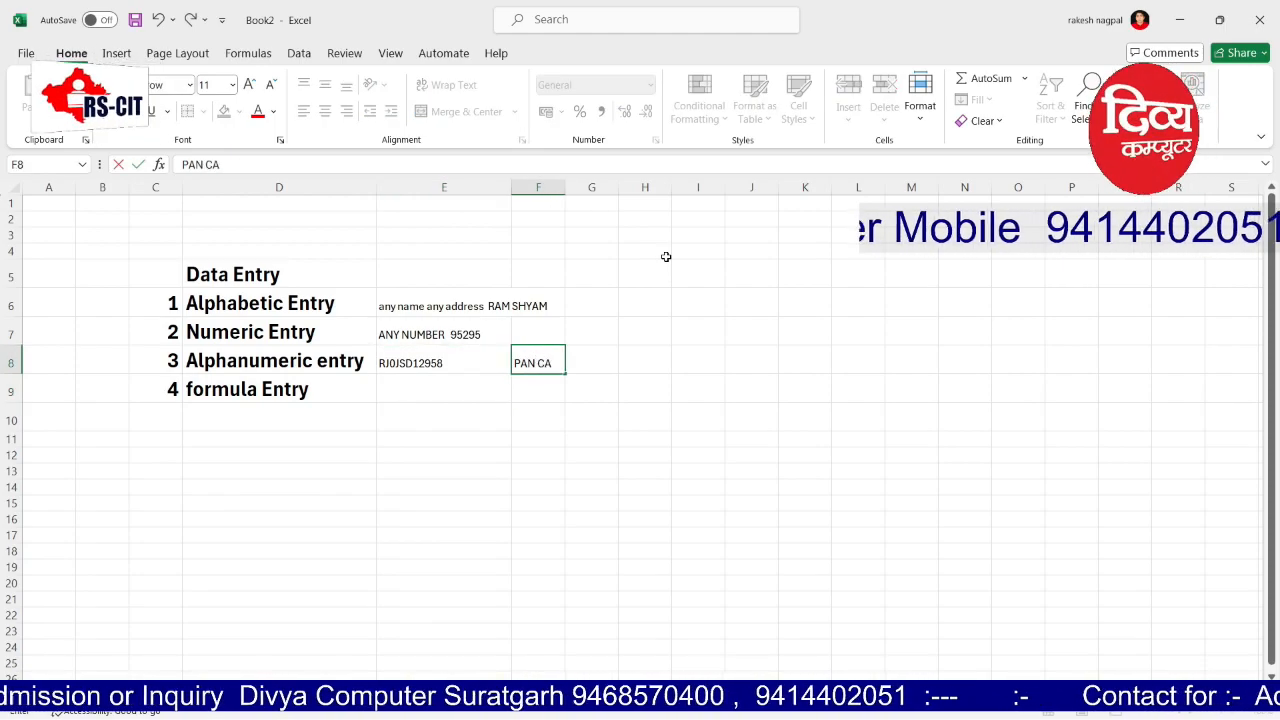
text(RD NO GST NO)
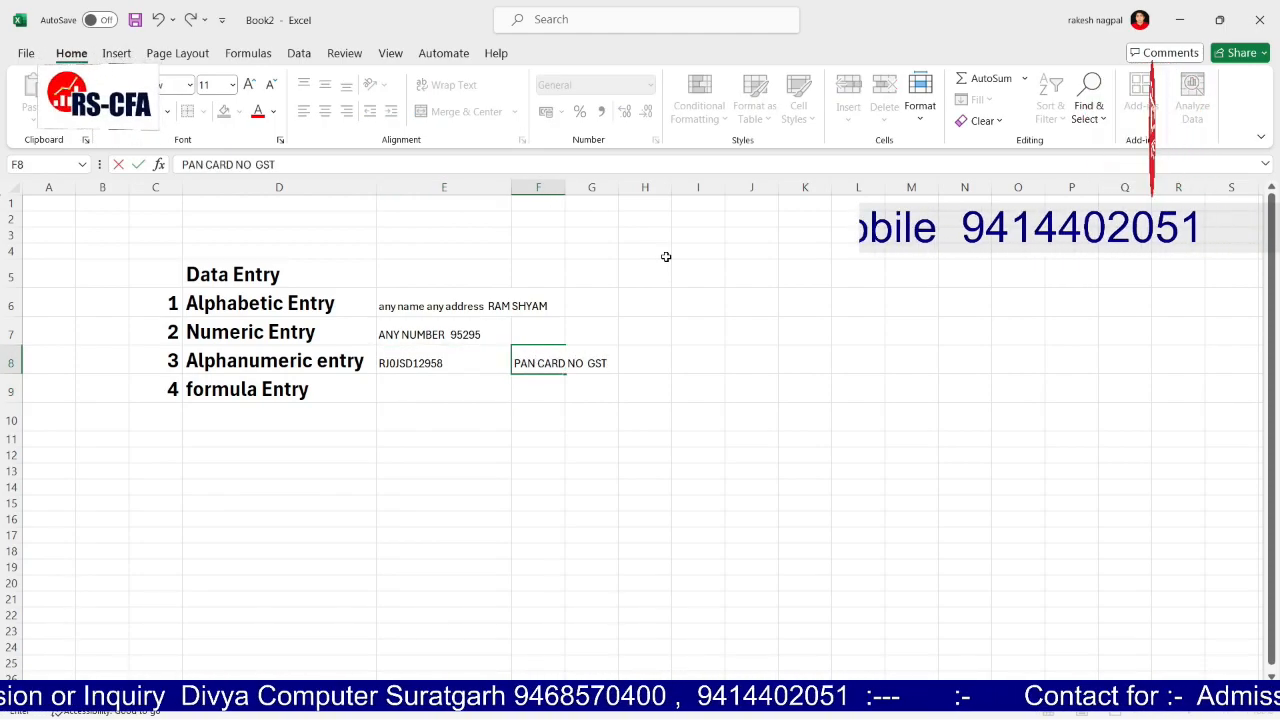
key(Right)
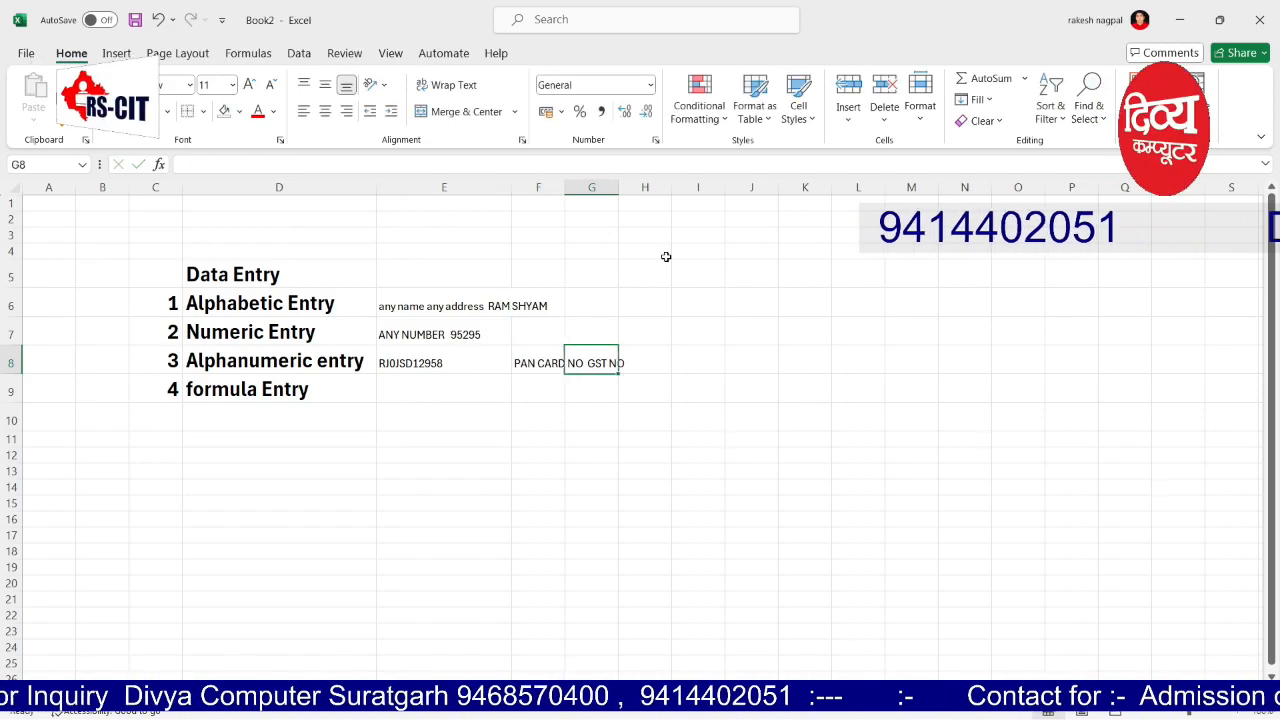
key(Down)
key(Left)
key(Left)
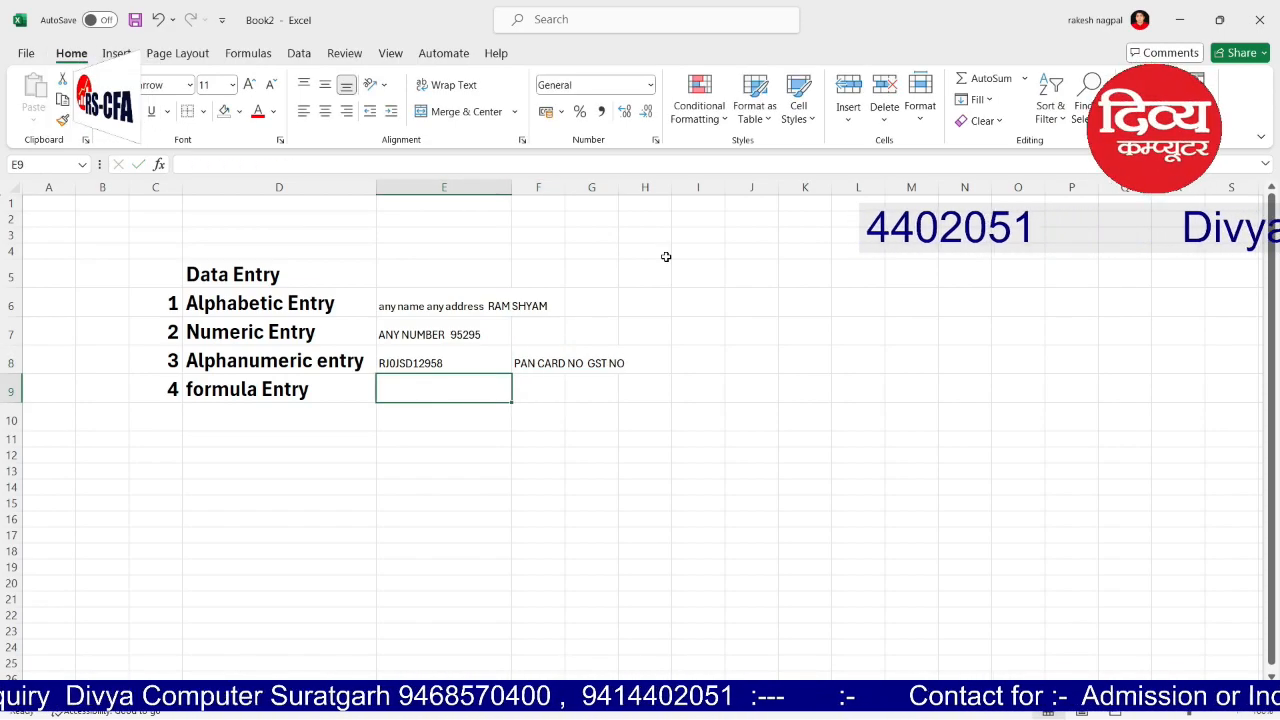
Step: Autofit column F to its 'PAN CARD NO GST NO' text
double_click(566, 187)
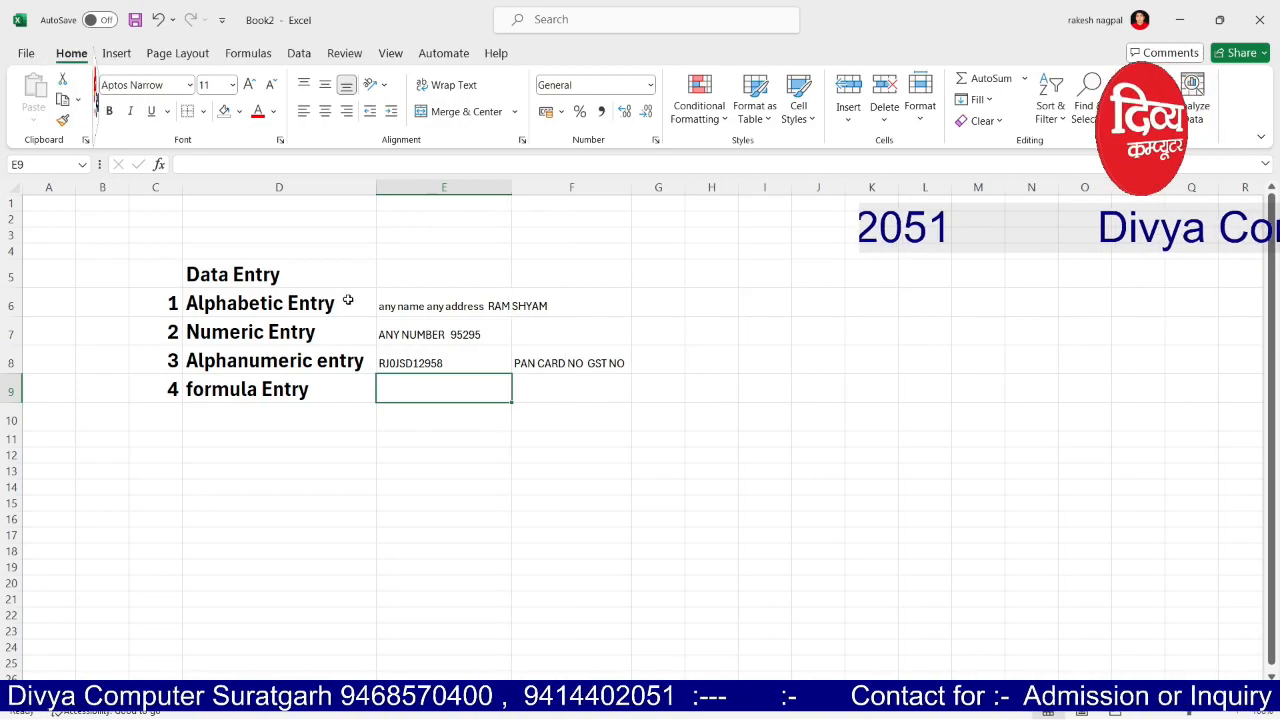
click(544, 491)
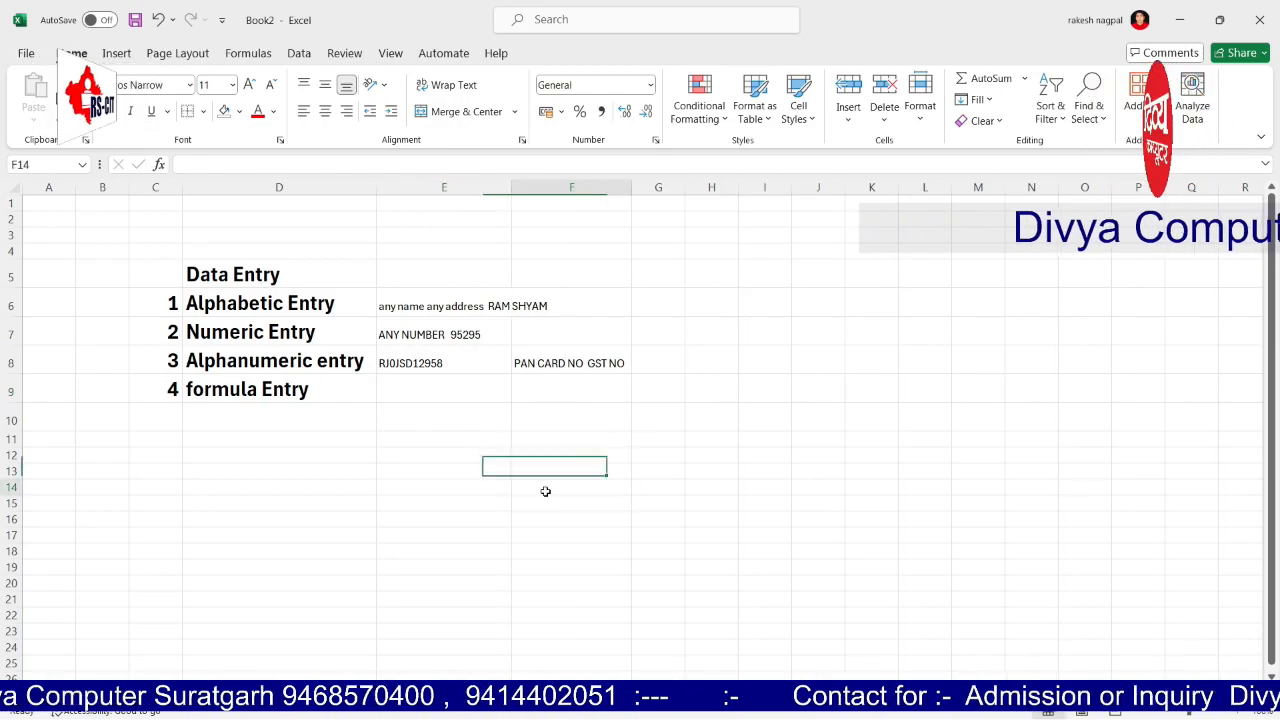
click(423, 366)
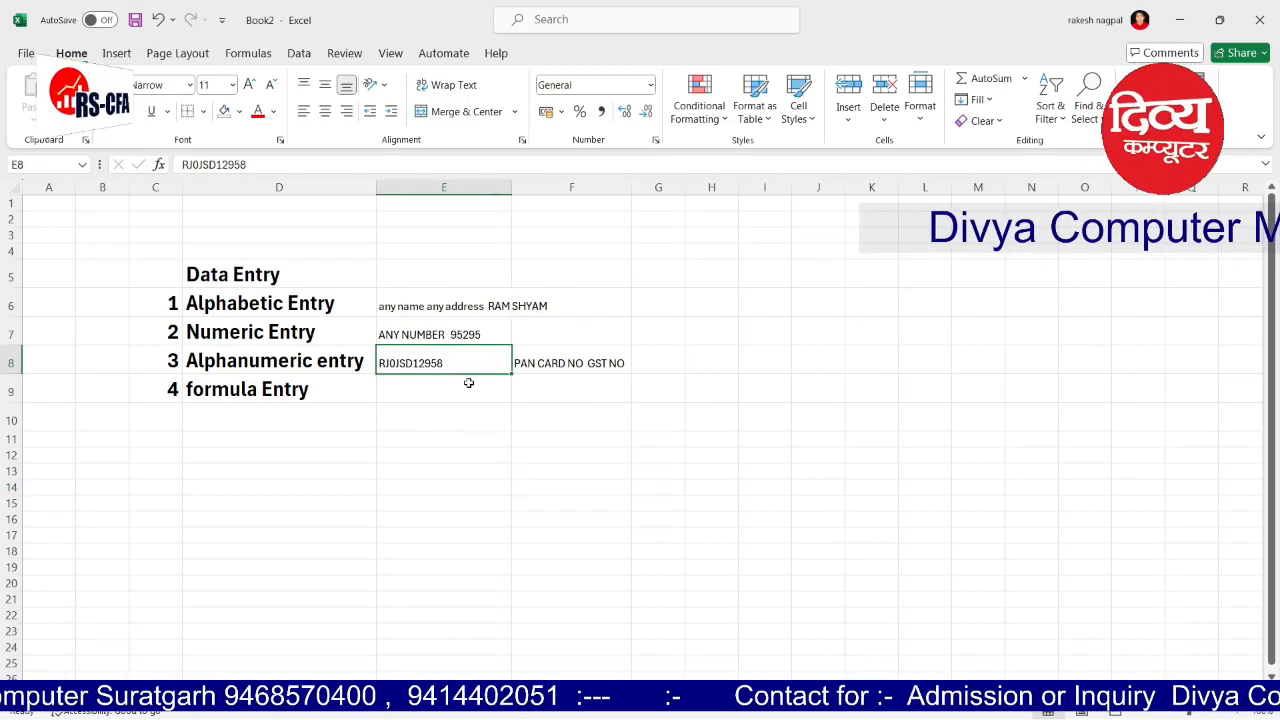
Step: Make column E bold at a larger 16-point size and autofit its width
click(467, 187)
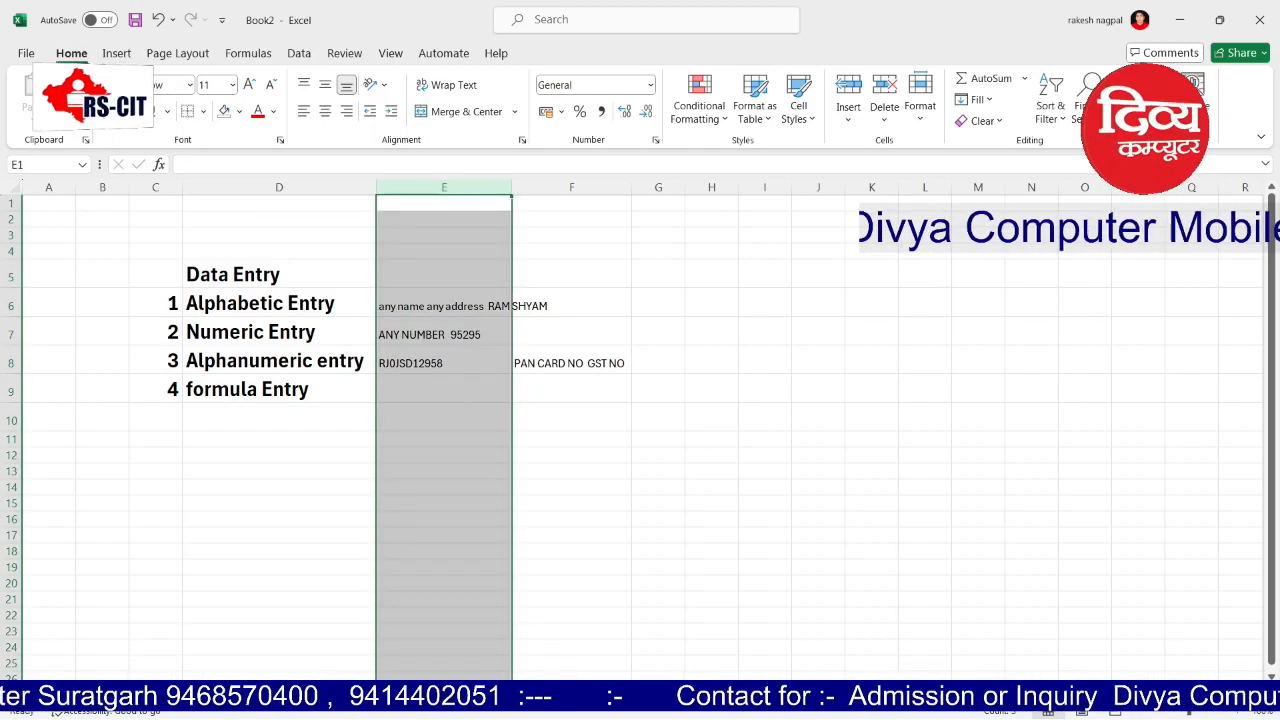
click(109, 111)
click(249, 86)
click(249, 86)
drag(752, 303, 726, 301)
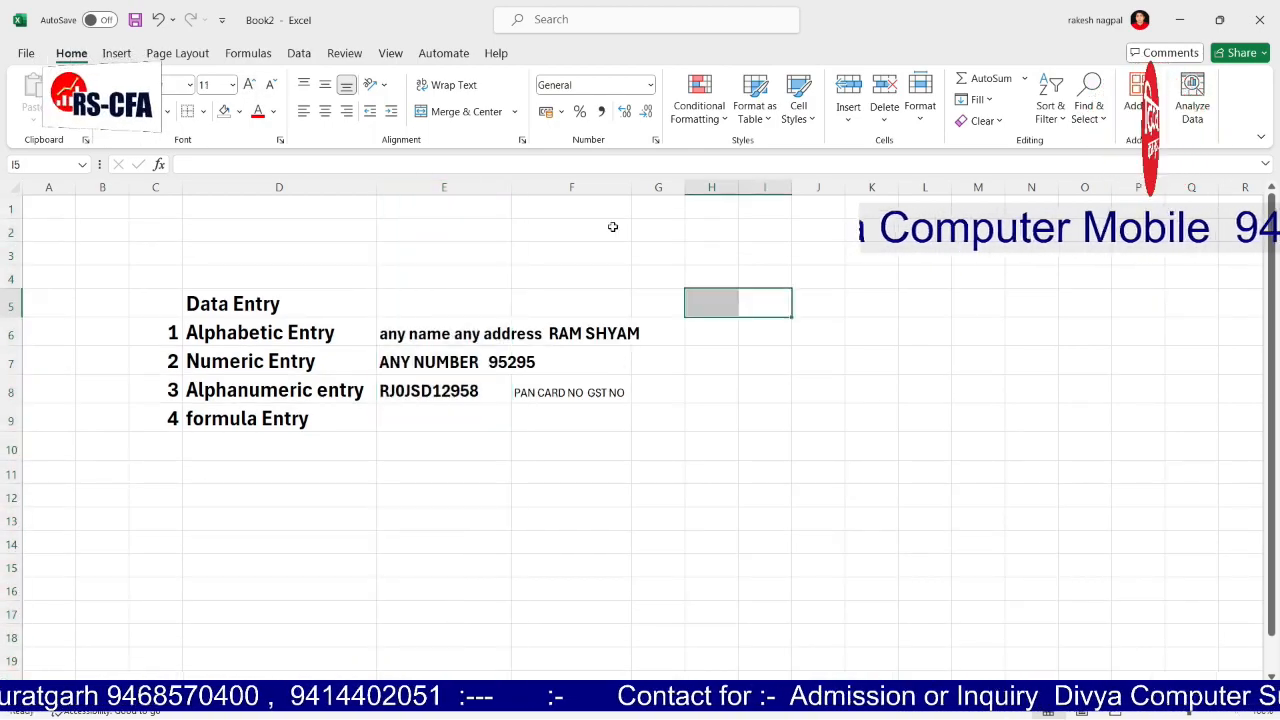
double_click(513, 187)
click(419, 417)
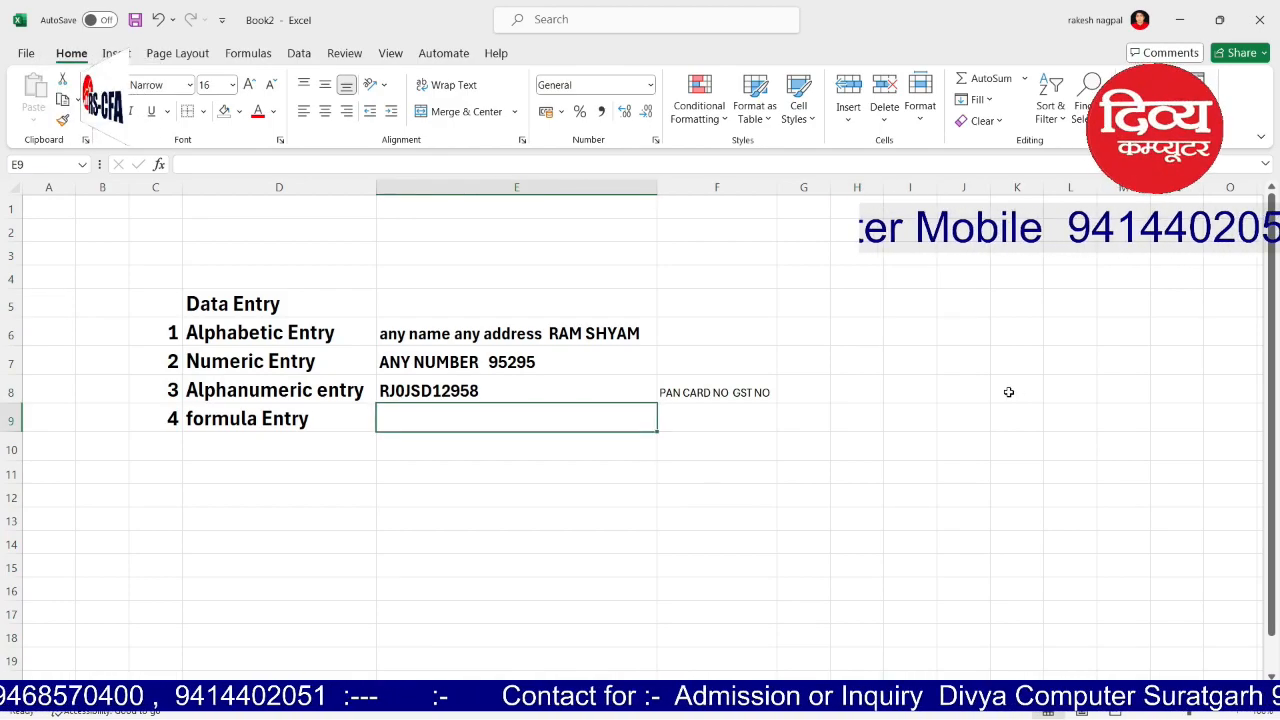
text(`=)
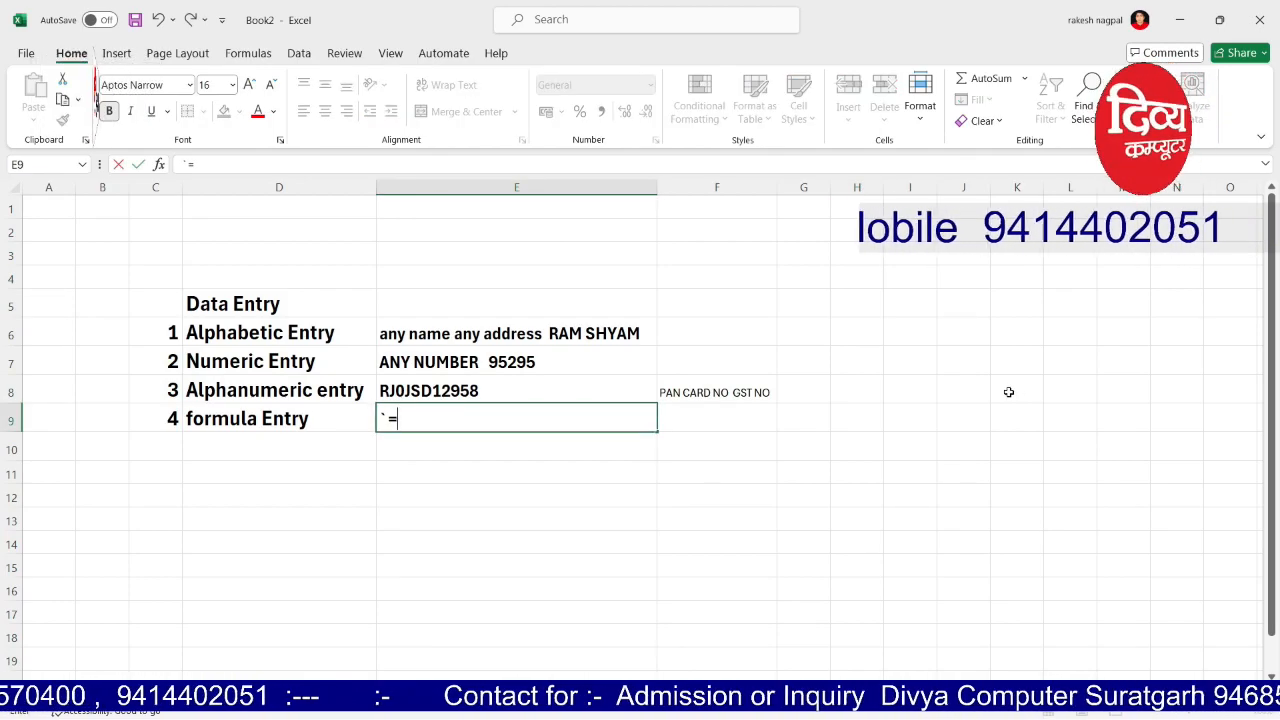
Step: Type the formula example '=SUM(A1,G1) in E9 as literal text
key(BackSpace)
key(BackSpace)
text(=)
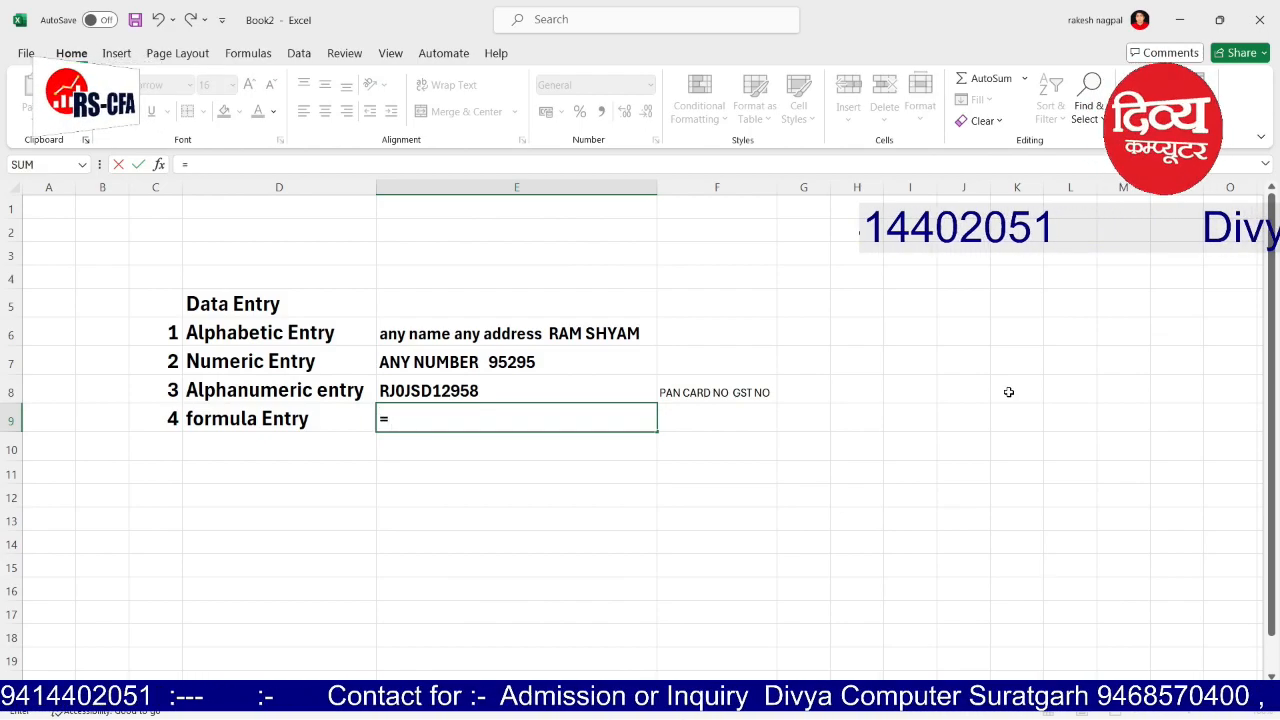
text(SUM()
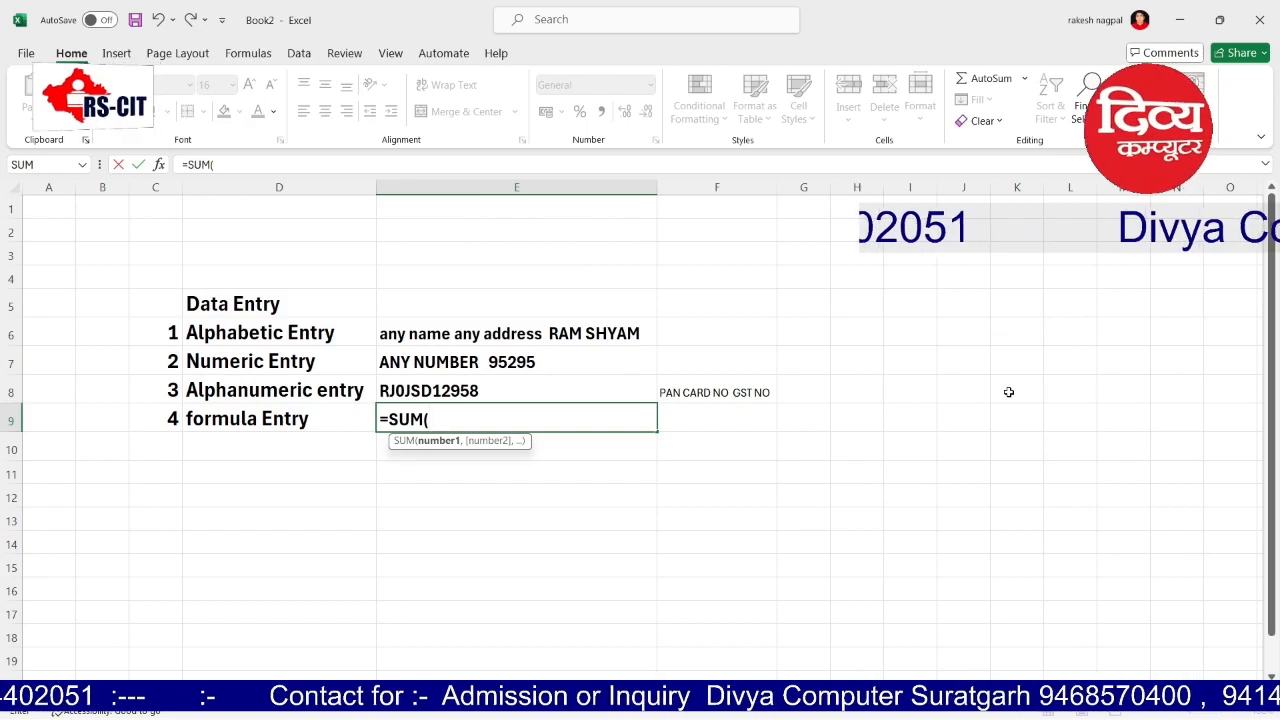
text(A1+A)
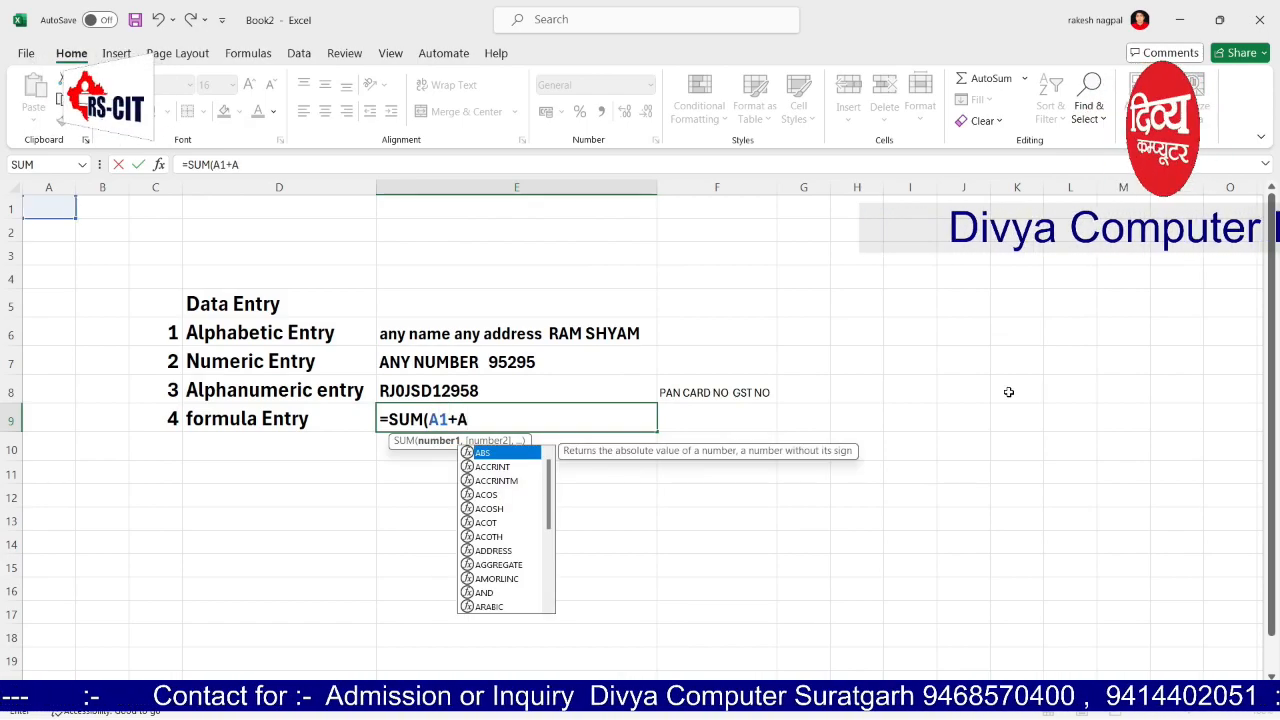
key(BackSpace)
key(BackSpace)
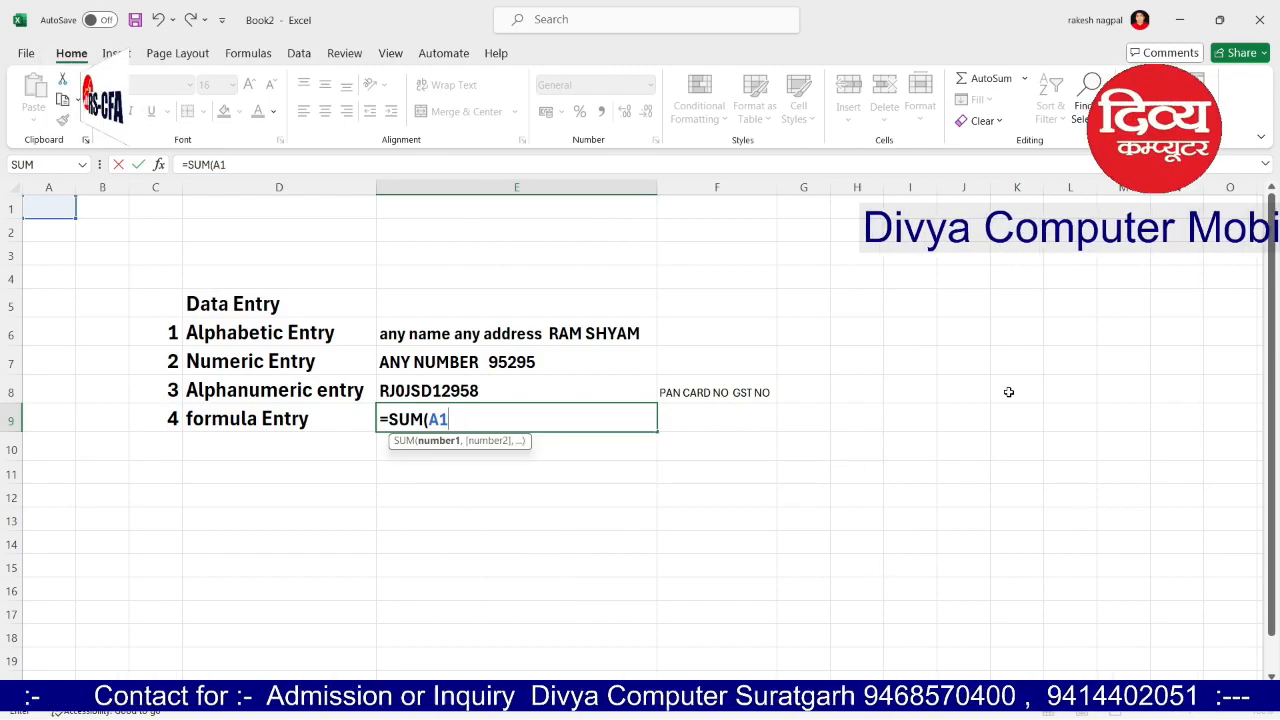
text(,)
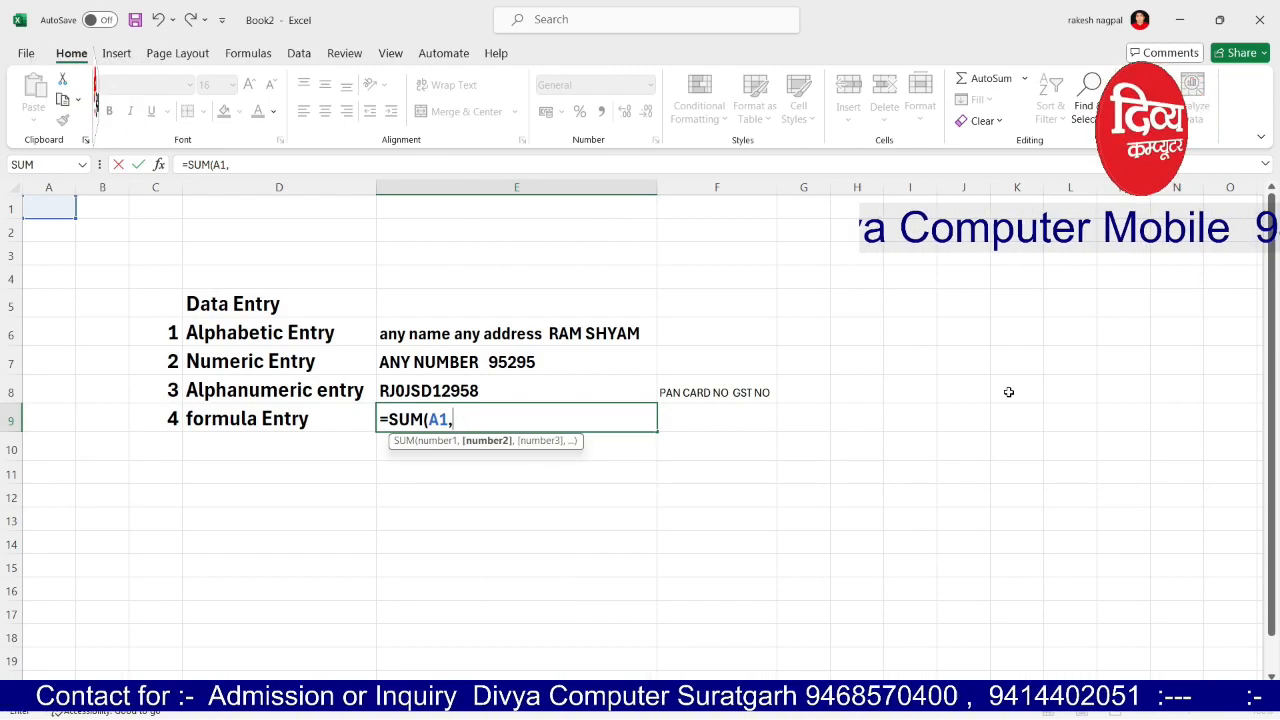
text(G1)
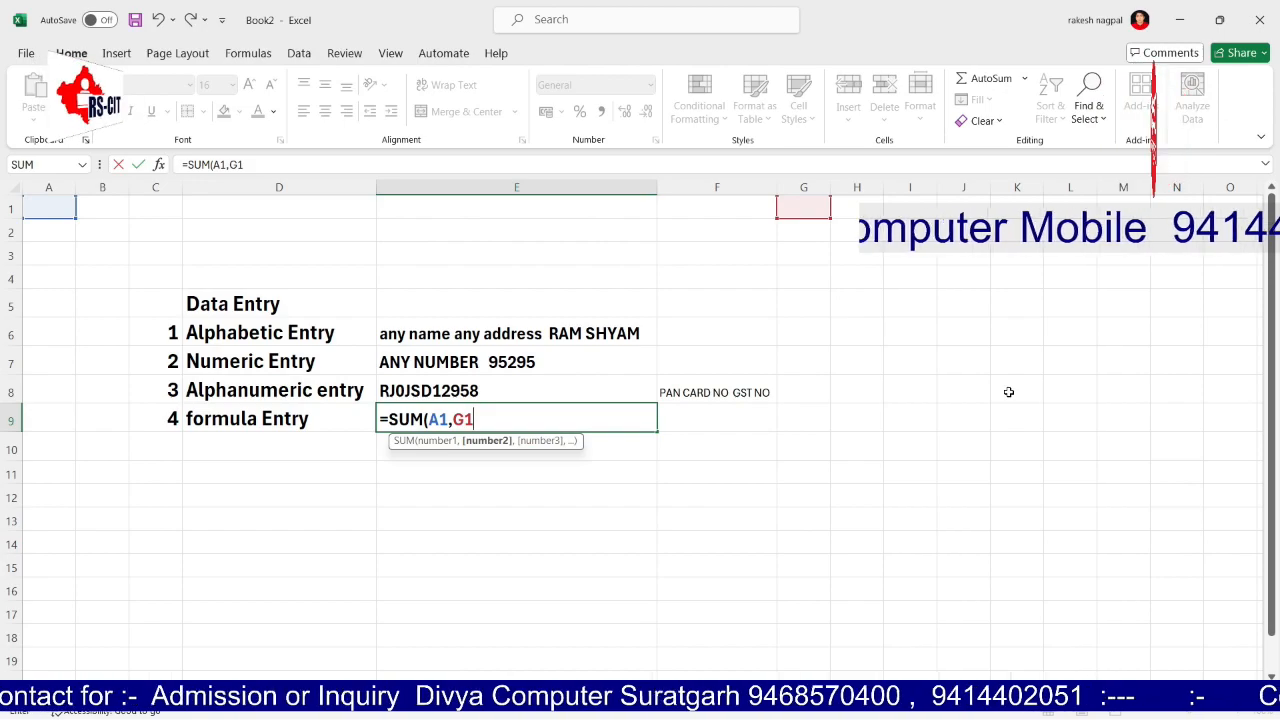
text())
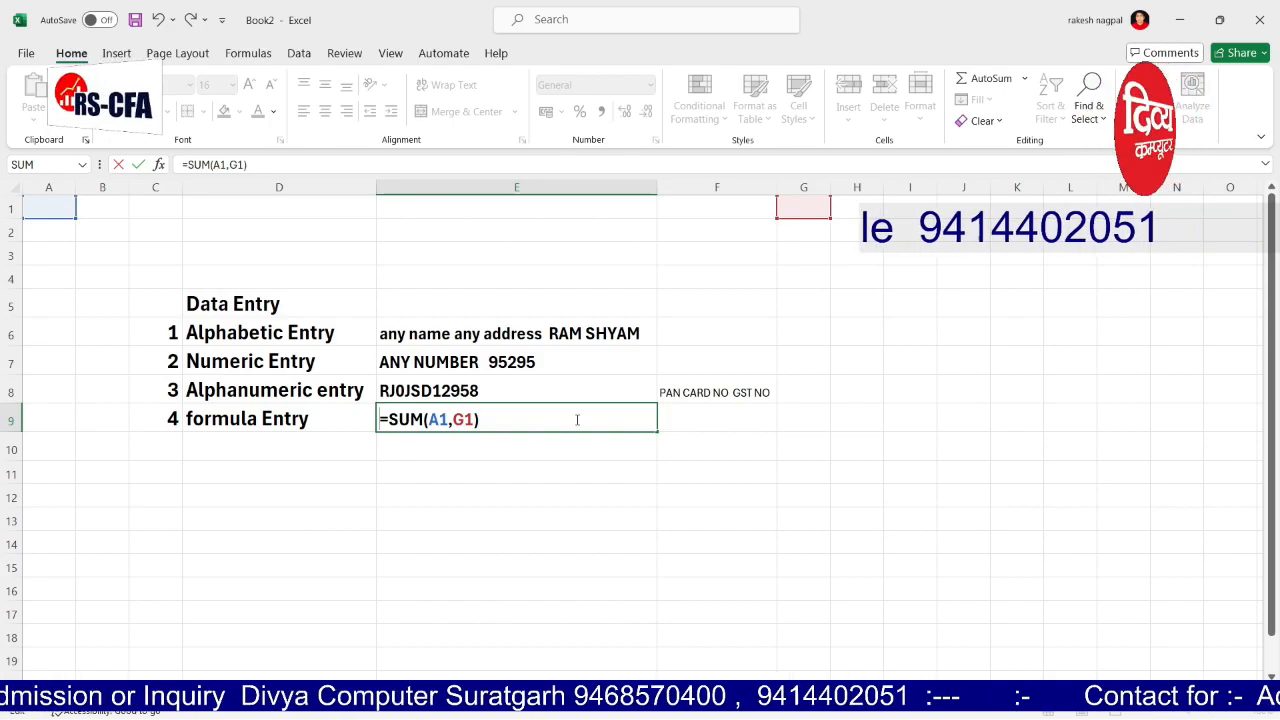
key(Home)
text(')
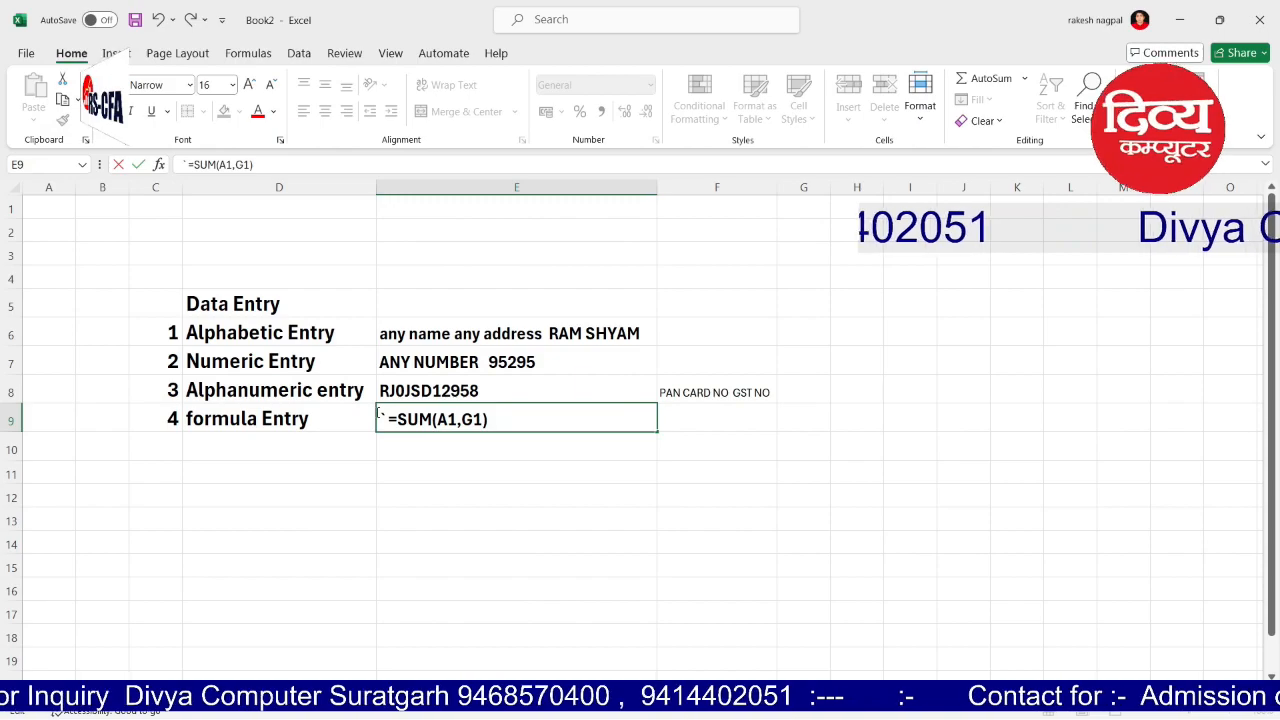
Step: Commit E9 and reopen it to confirm it shows text, not a result
click(544, 523)
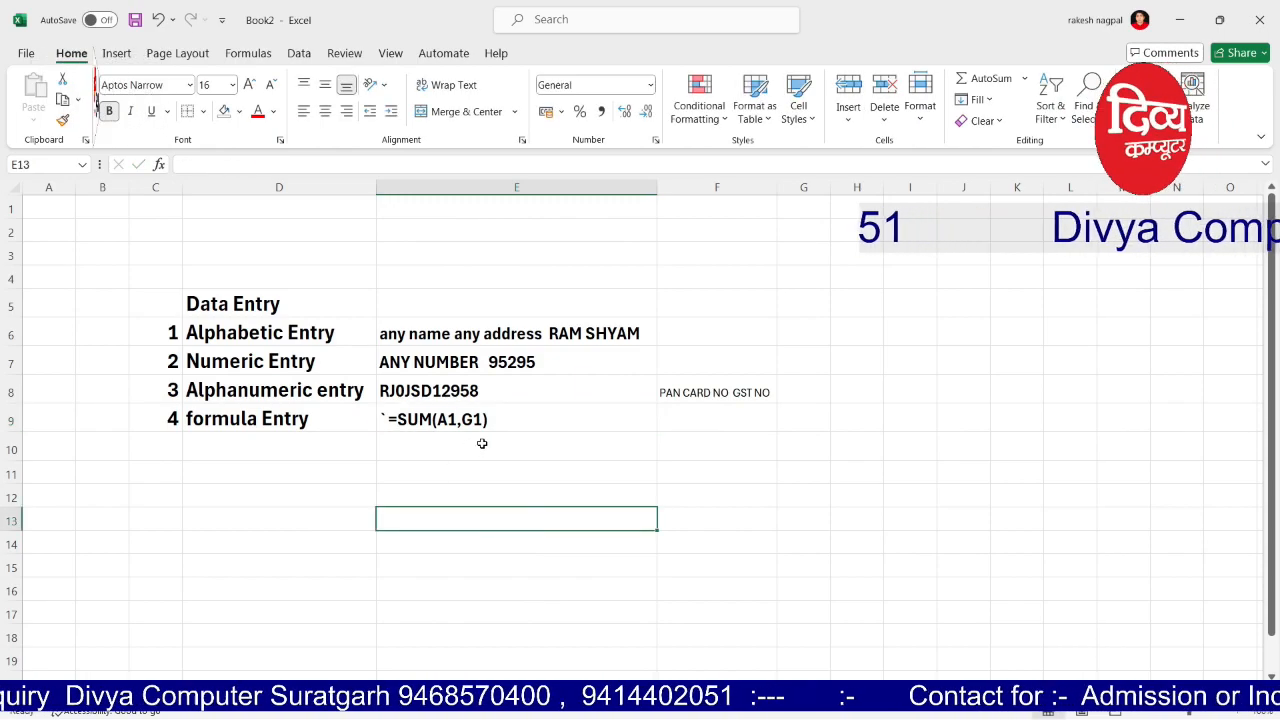
double_click(381, 419)
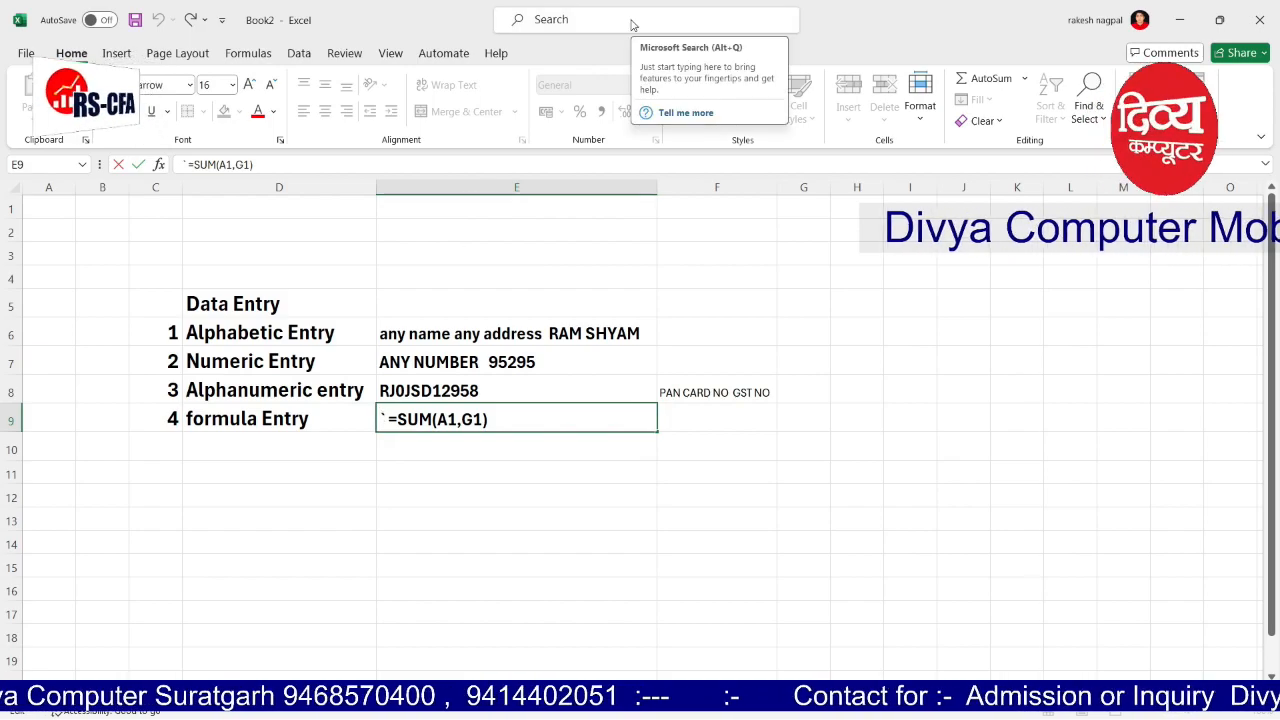
click(409, 523)
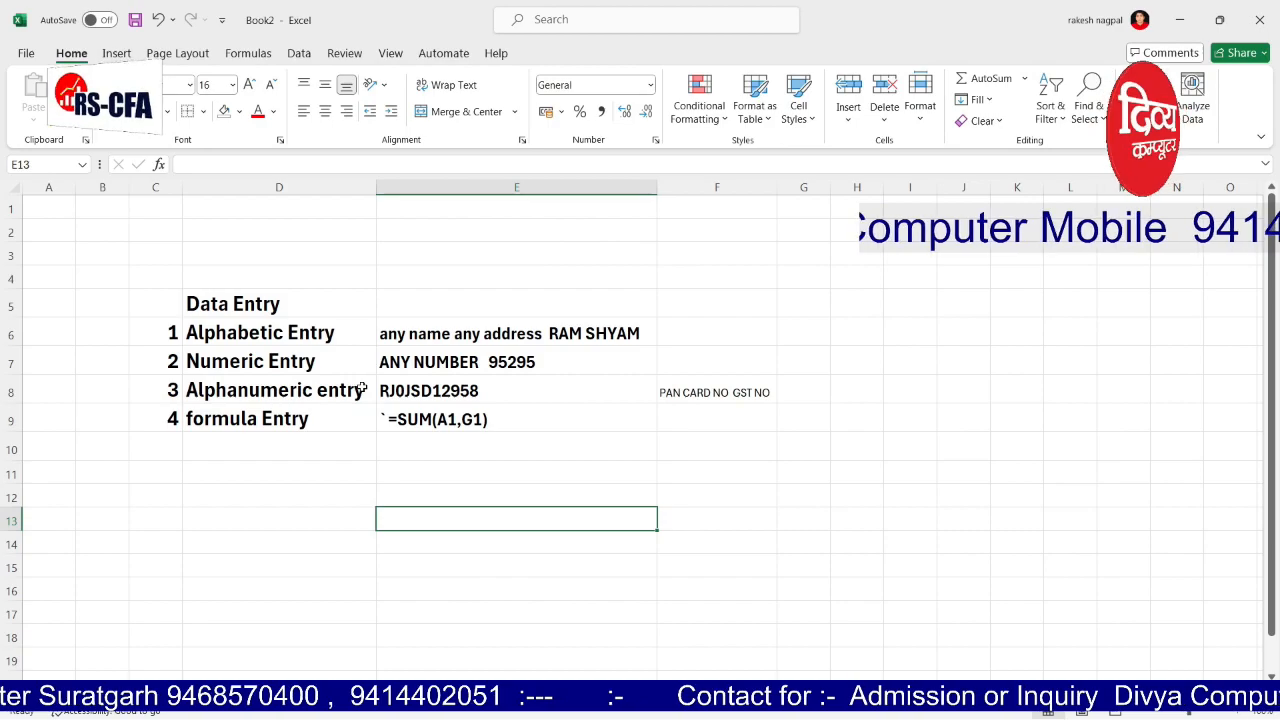
Step: Discard a half-typed heading in D12 and select across the Data Entry table
click(196, 495)
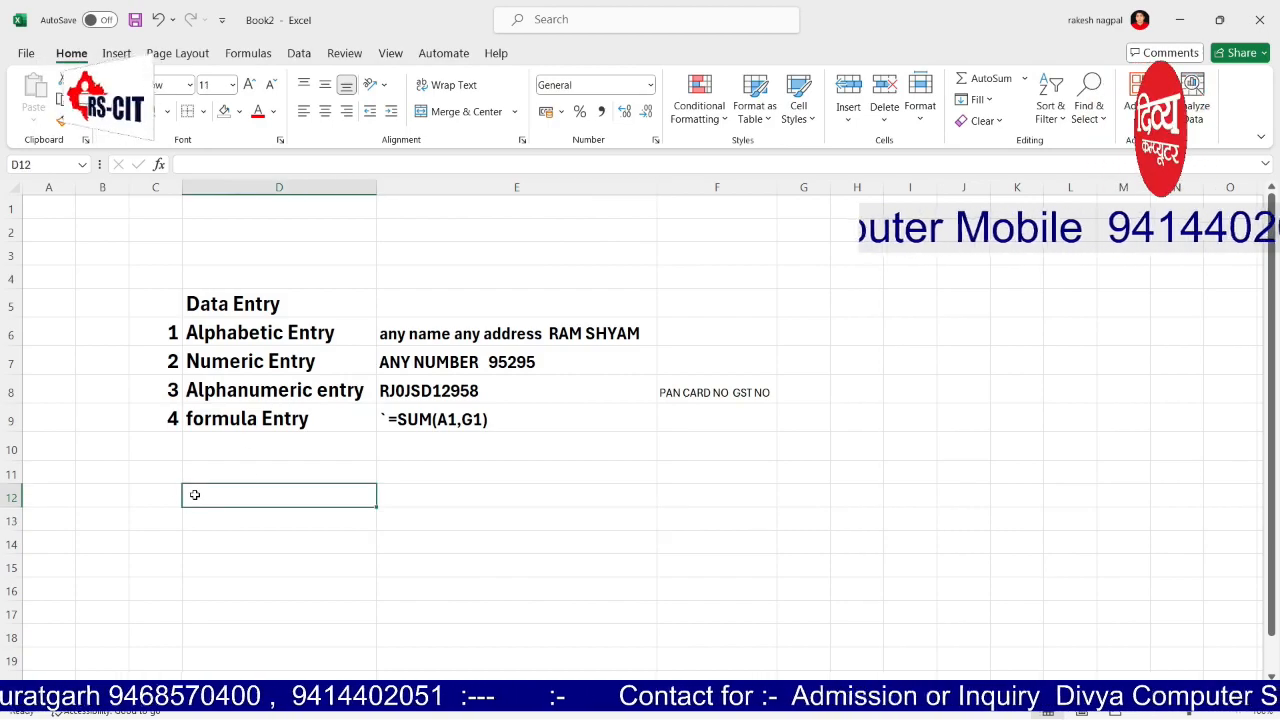
text(How)
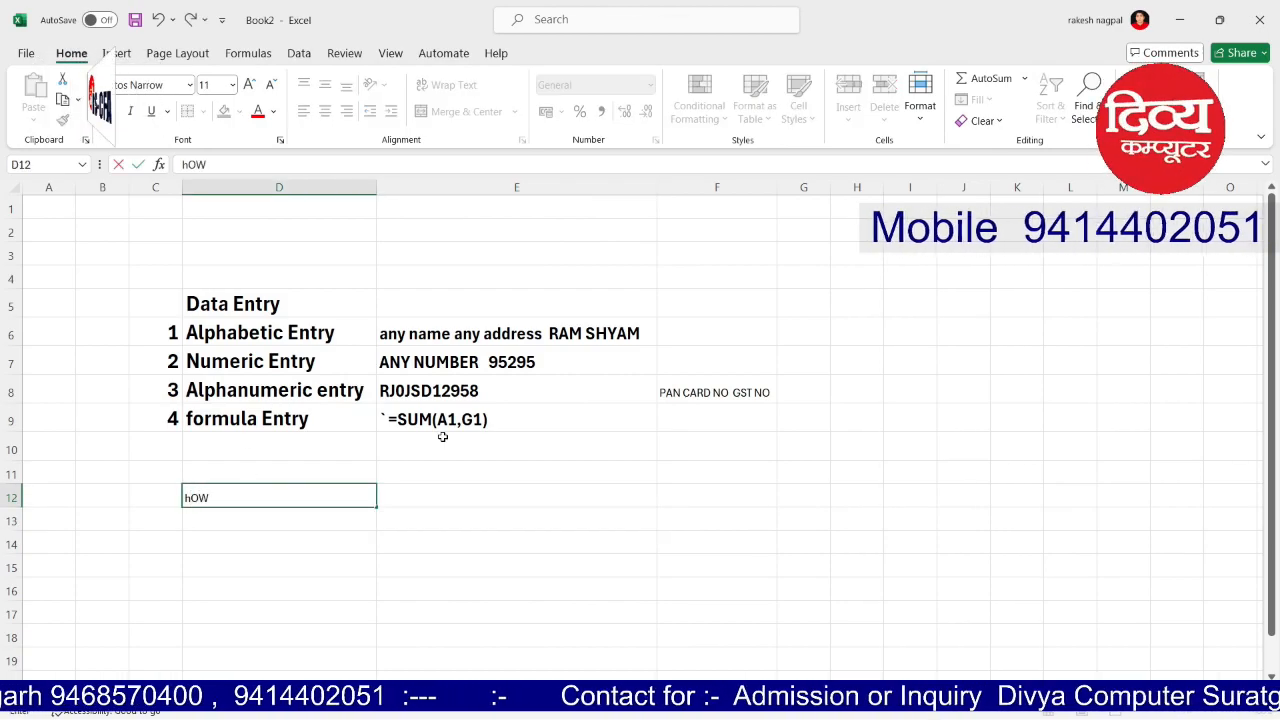
key(BackSpace)
key(BackSpace)
key(BackSpace)
key(Up)
key(Up)
key(Up)
key(Up)
key(Up)
key(Up)
key(Up)
key(shift+Down)
key(shift+Down)
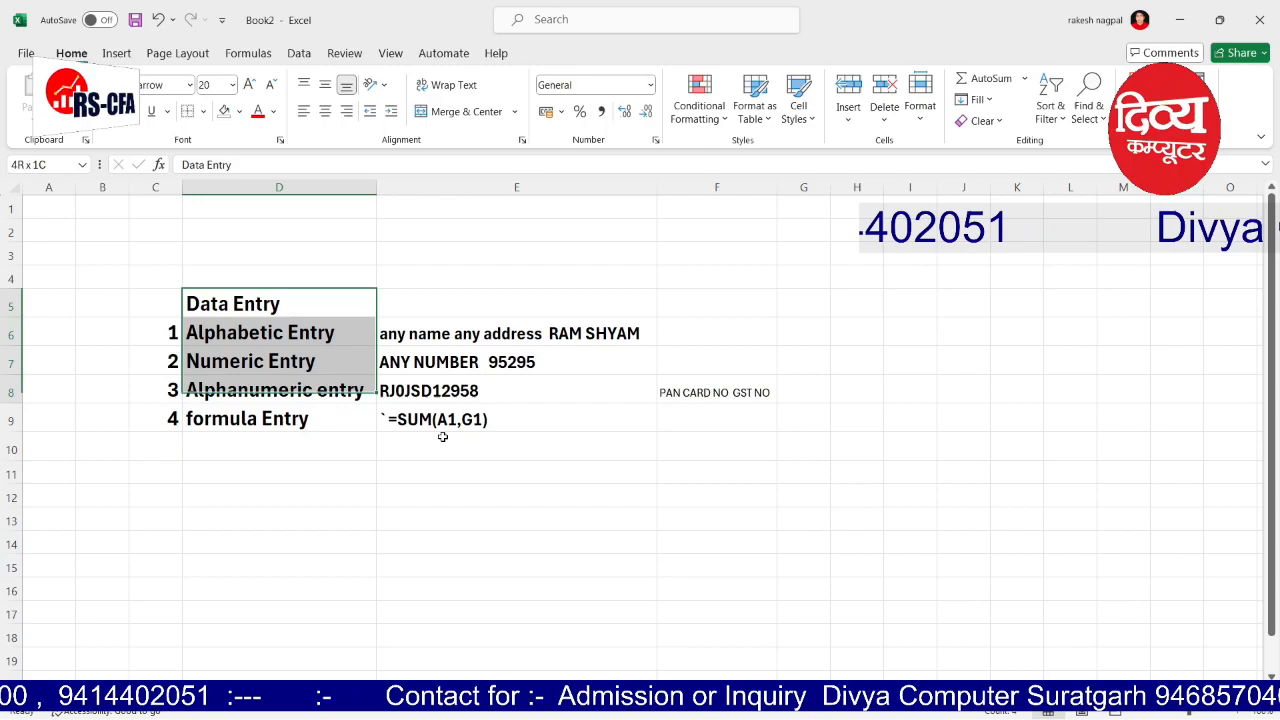
key(shift+Down)
key(shift+Down)
key(shift+Right)
key(shift+Right)
key(Left)
Step: Step through the example cells E6 to E9 to review them
key(Down)
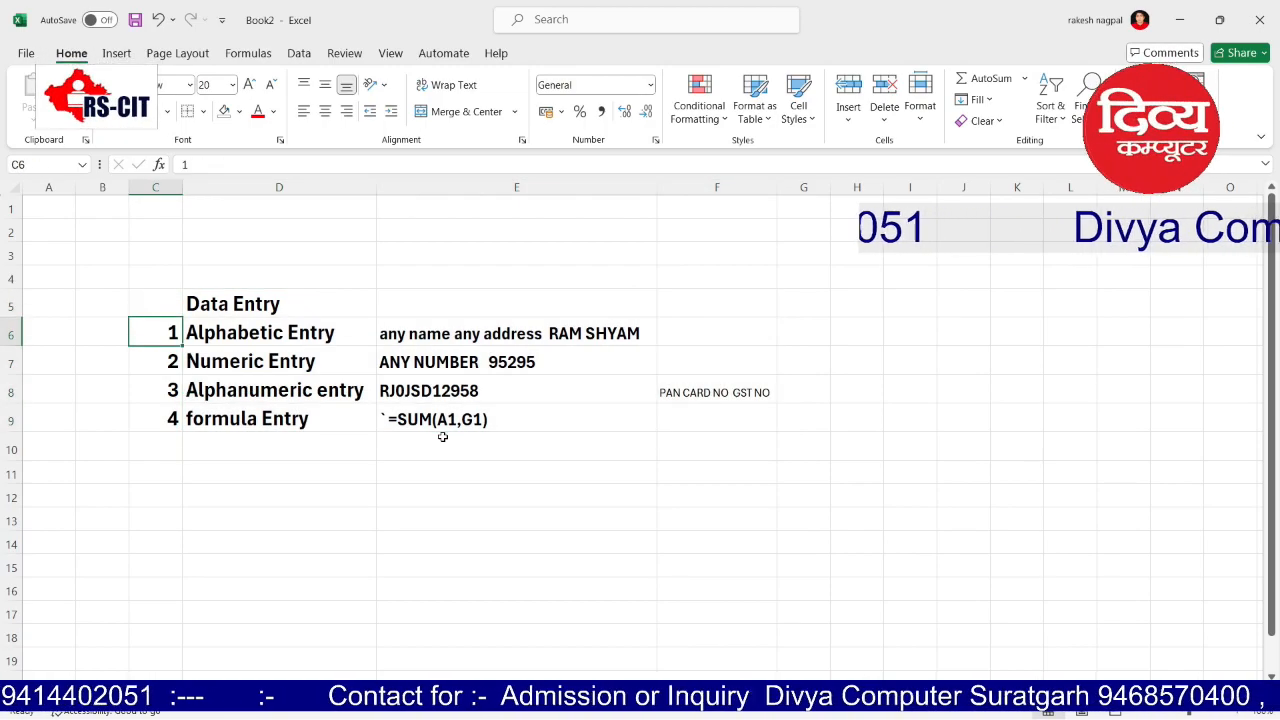
key(Right)
key(Right)
key(Down)
key(Right)
key(Left)
key(Down)
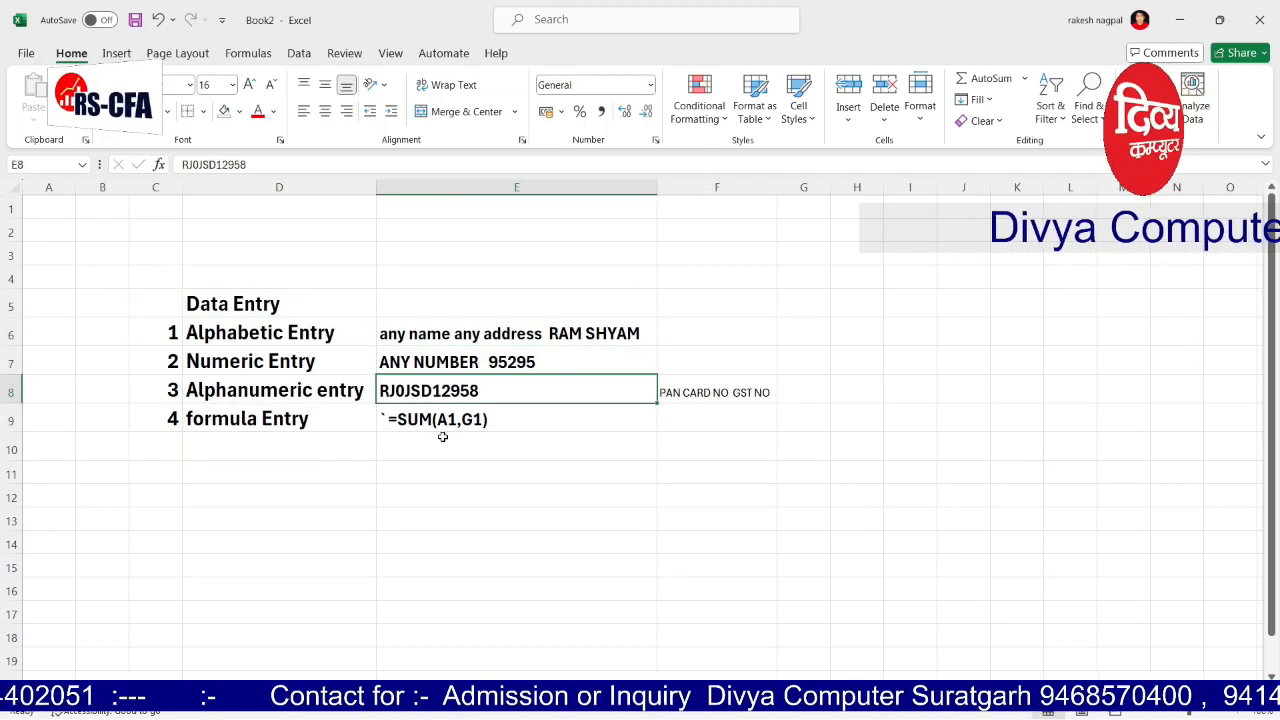
key(Down)
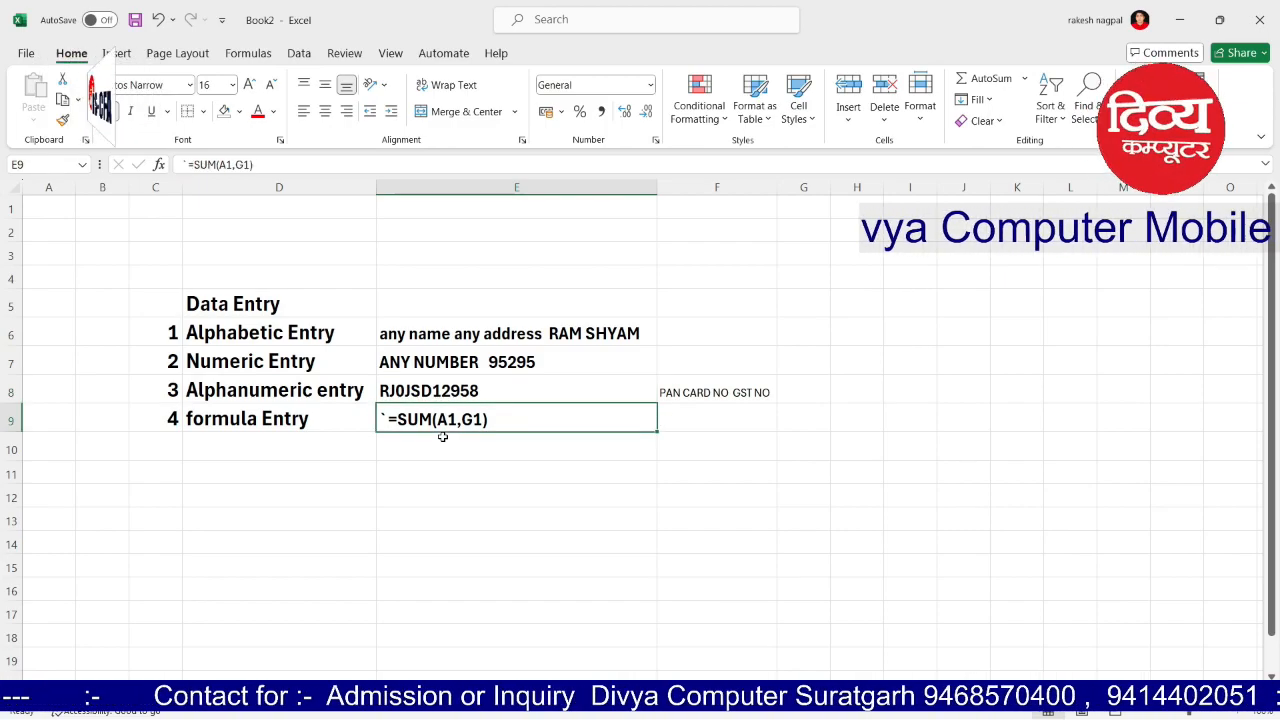
Step: Type the heading 'How to Edit Wntry' in C12
key(Down)
key(Down)
key(Down)
key(Left)
key(Left)
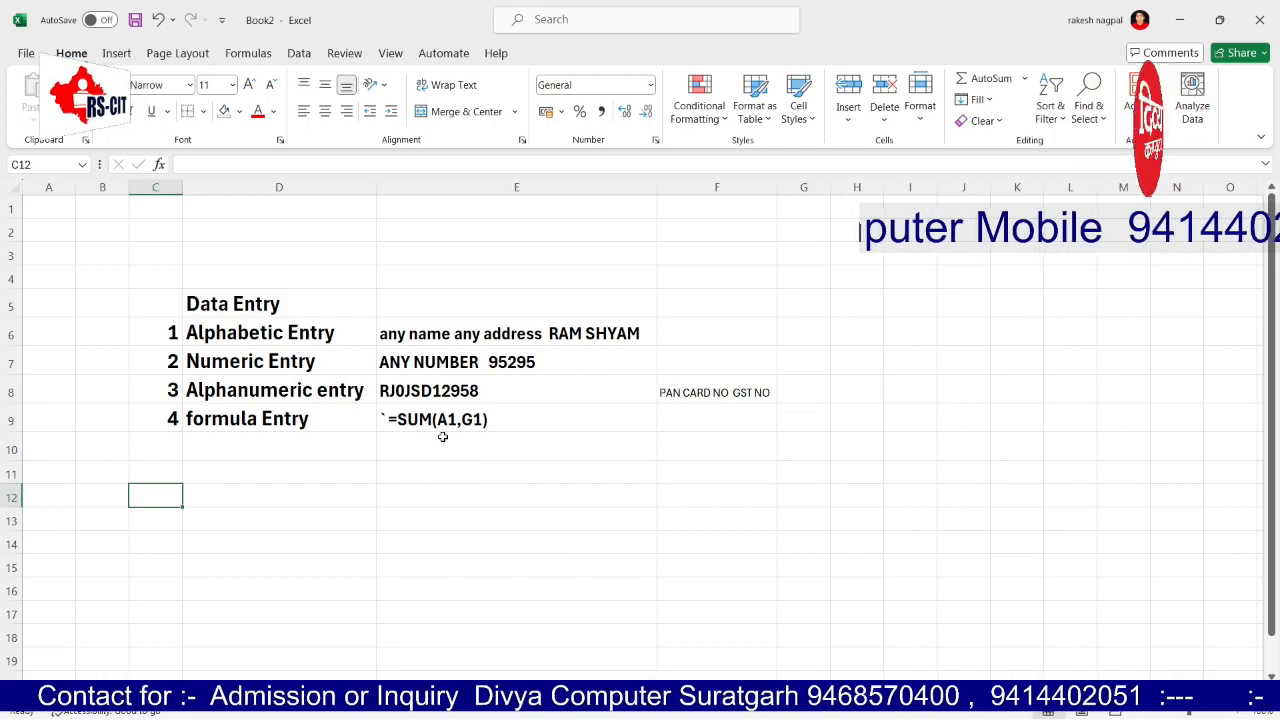
text(How to Edi)
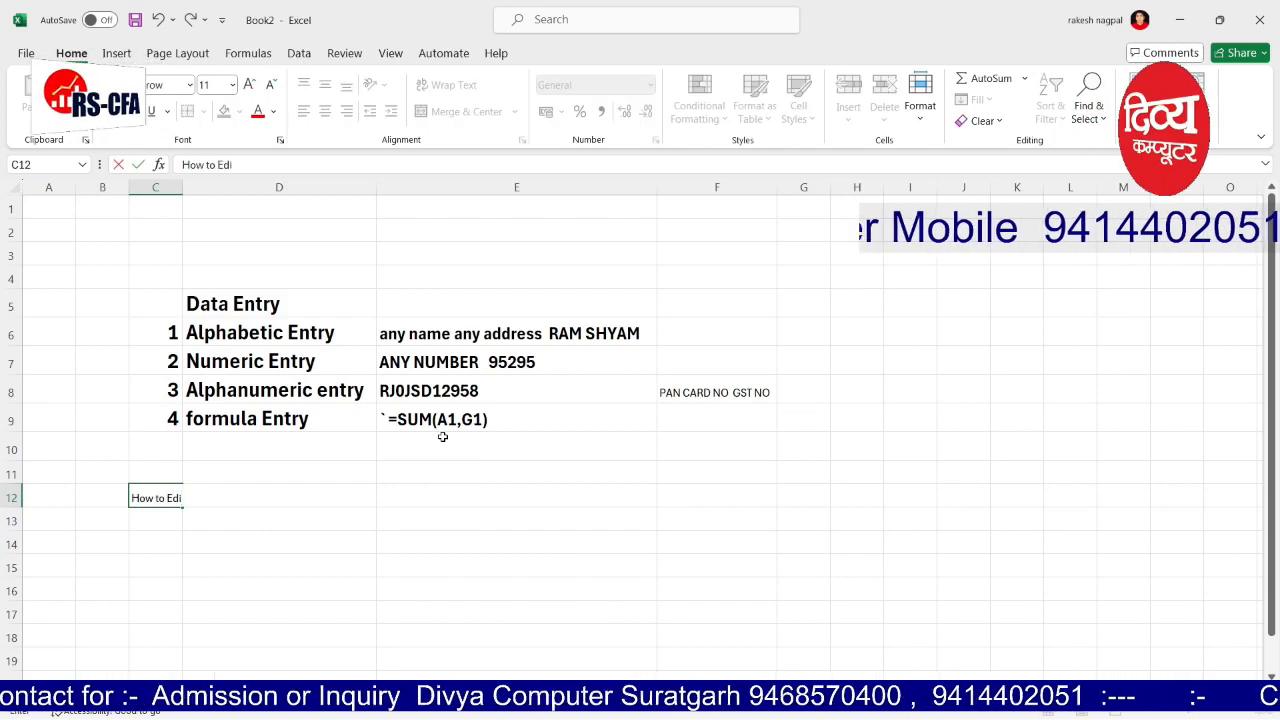
text(t Wntry)
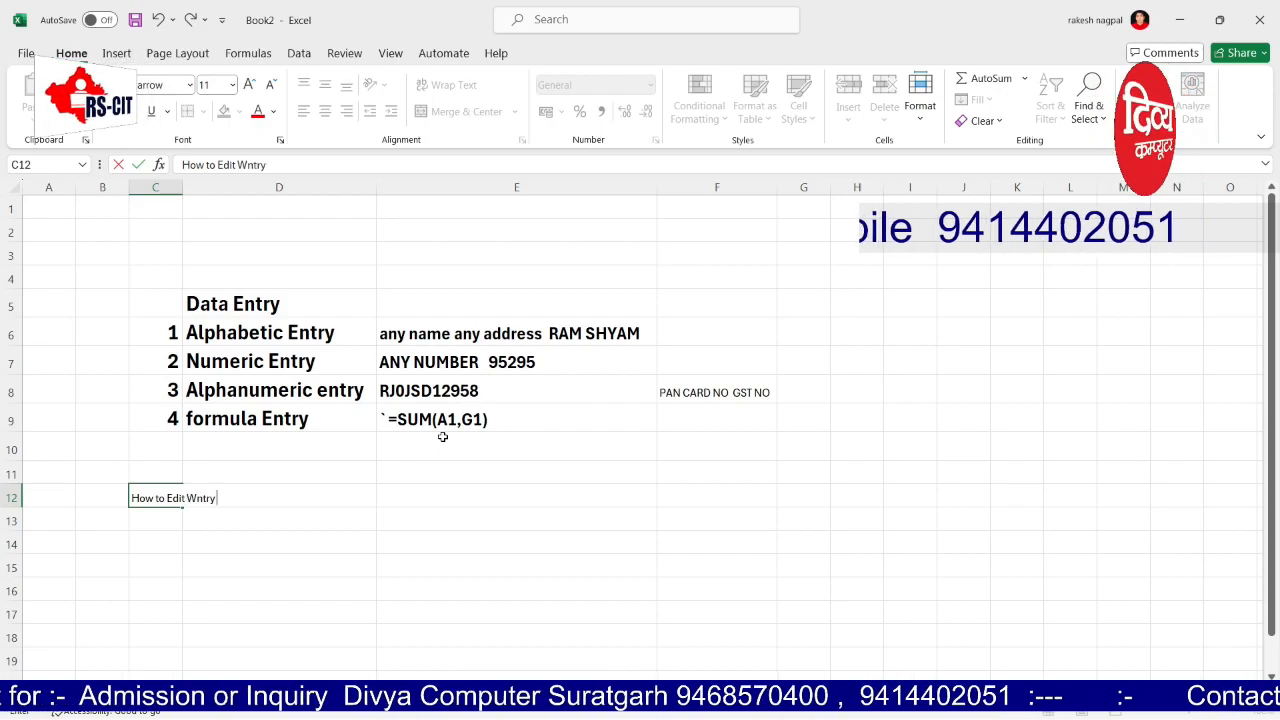
key(Tab)
key(Down)
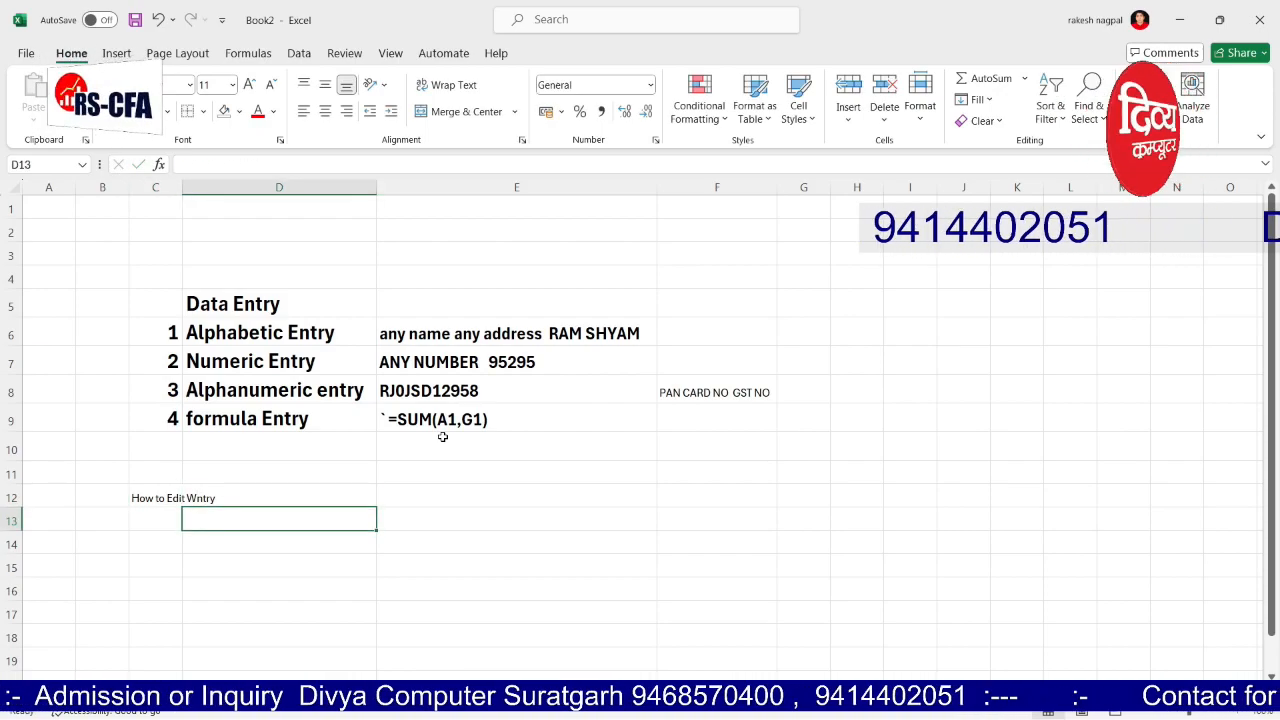
Step: Enter 1 in D13 and C13 to start the numbered list
text(1.)
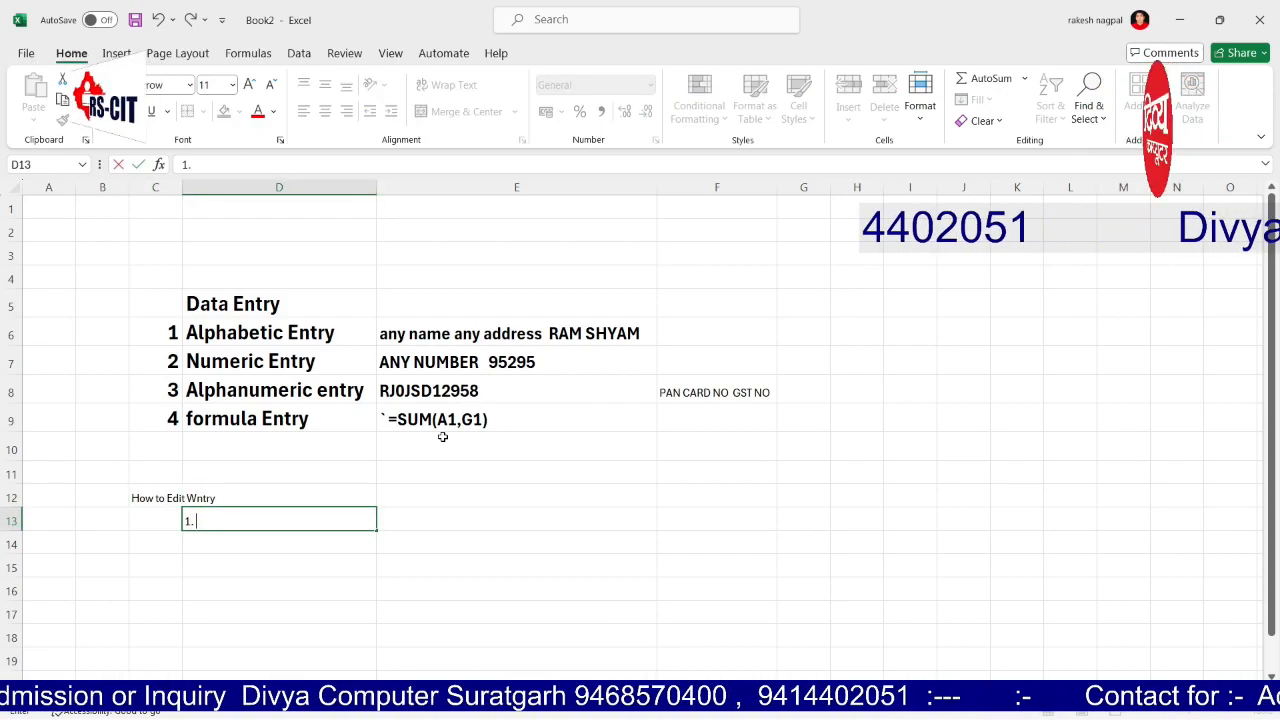
key(Left)
text(1)
key(Right)
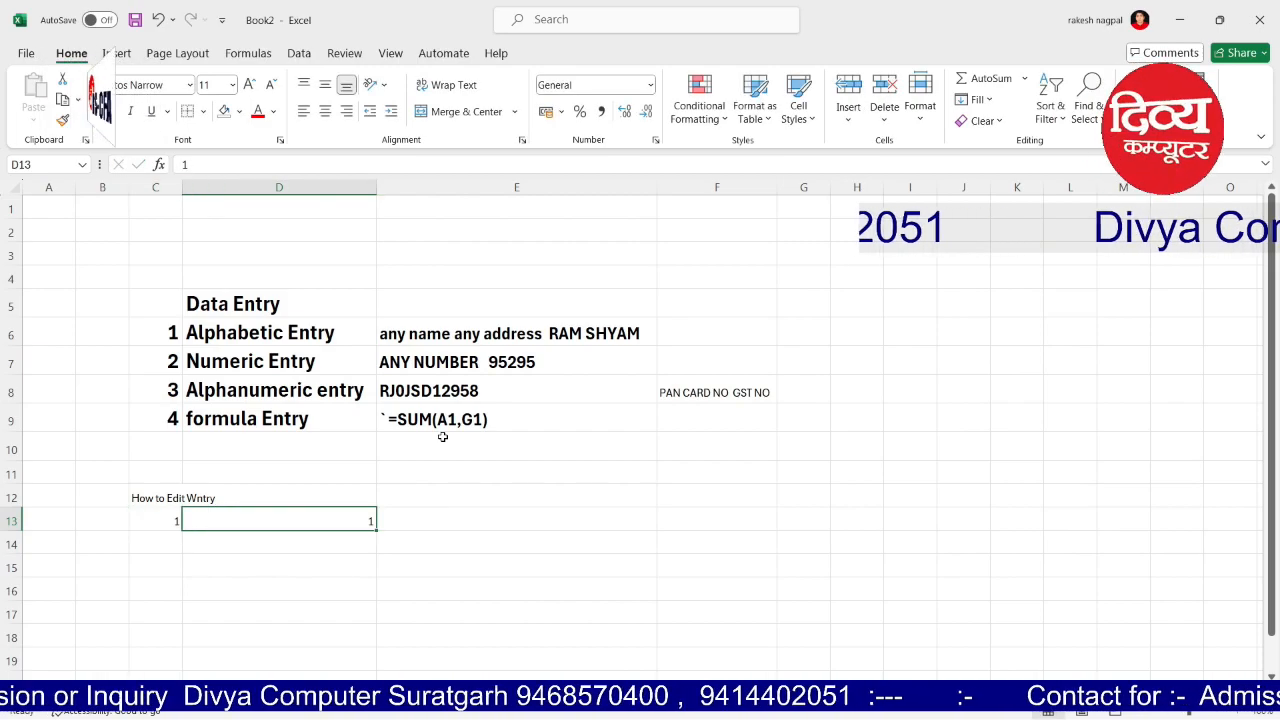
Step: Type 'By Double Click on Clee' as the first method in D13
text(By )
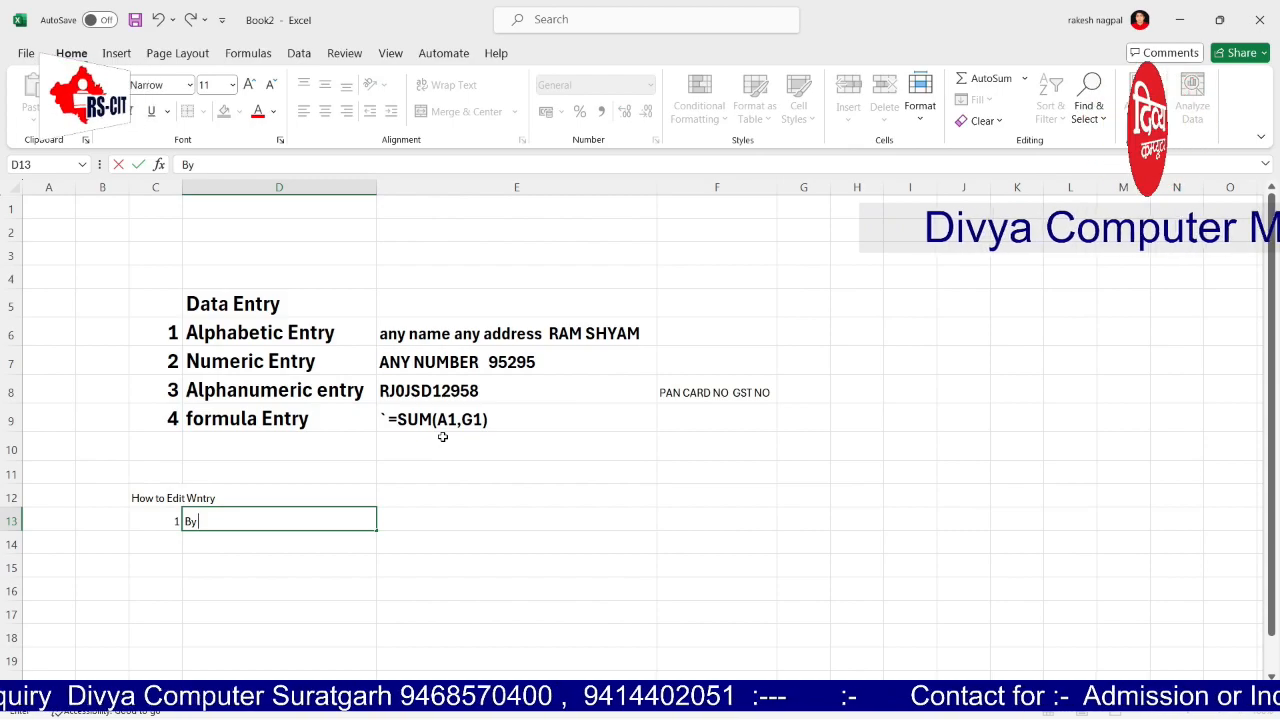
text(Clikc)
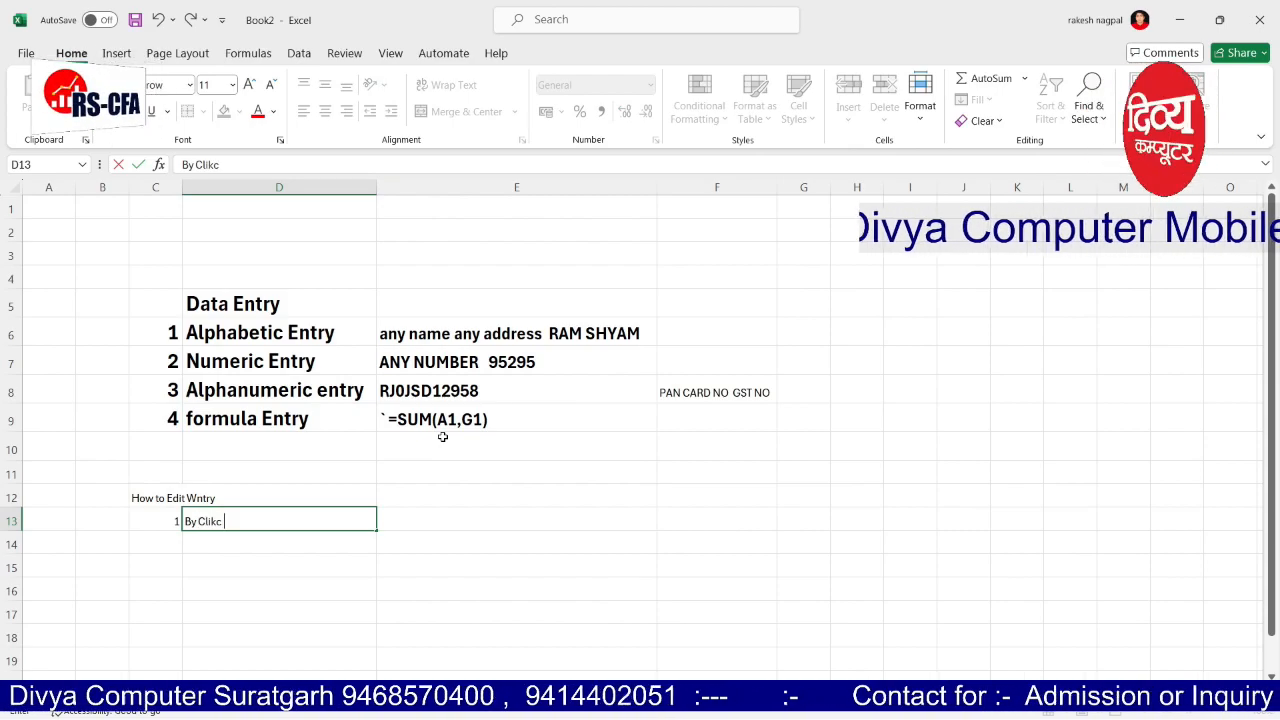
key(BackSpace)
key(BackSpace)
key(BackSpace)
key(BackSpace)
text(Double)
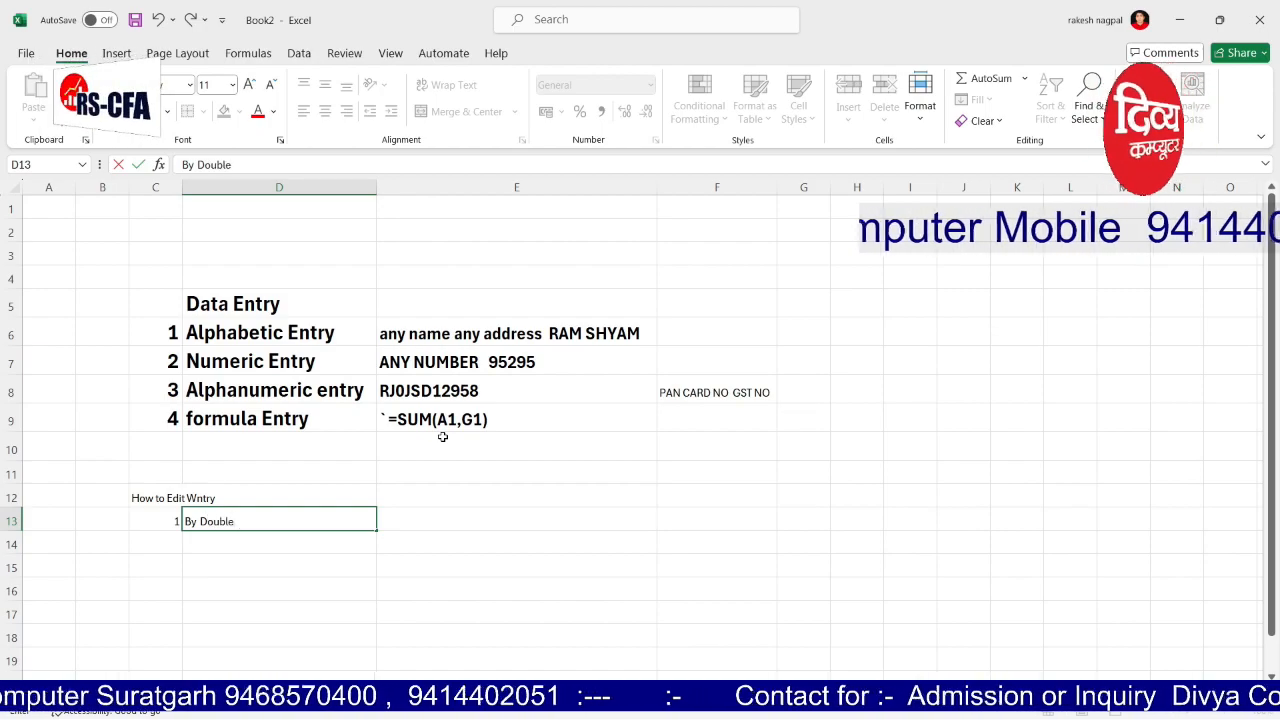
text( Click on Clee)
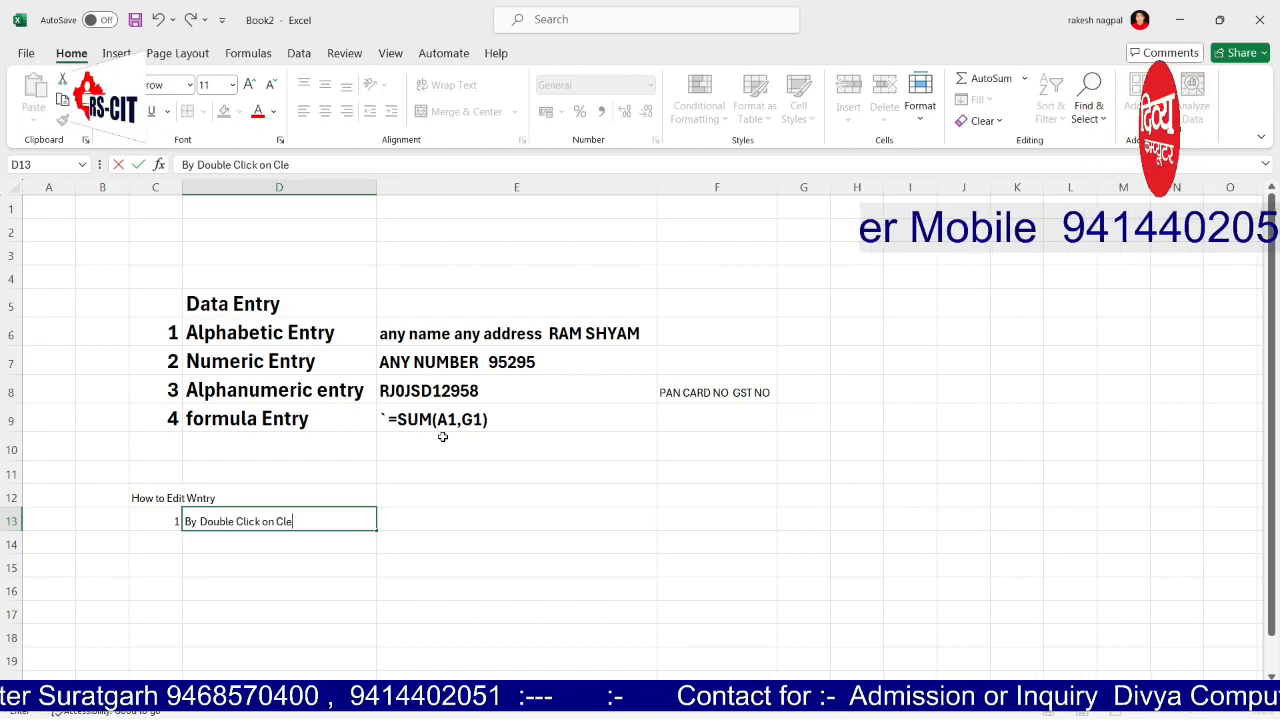
key(Return)
Step: Number C14 as 2 and add 'By Formula Bar' in D14
key(Left)
text(2)
key(Tab)
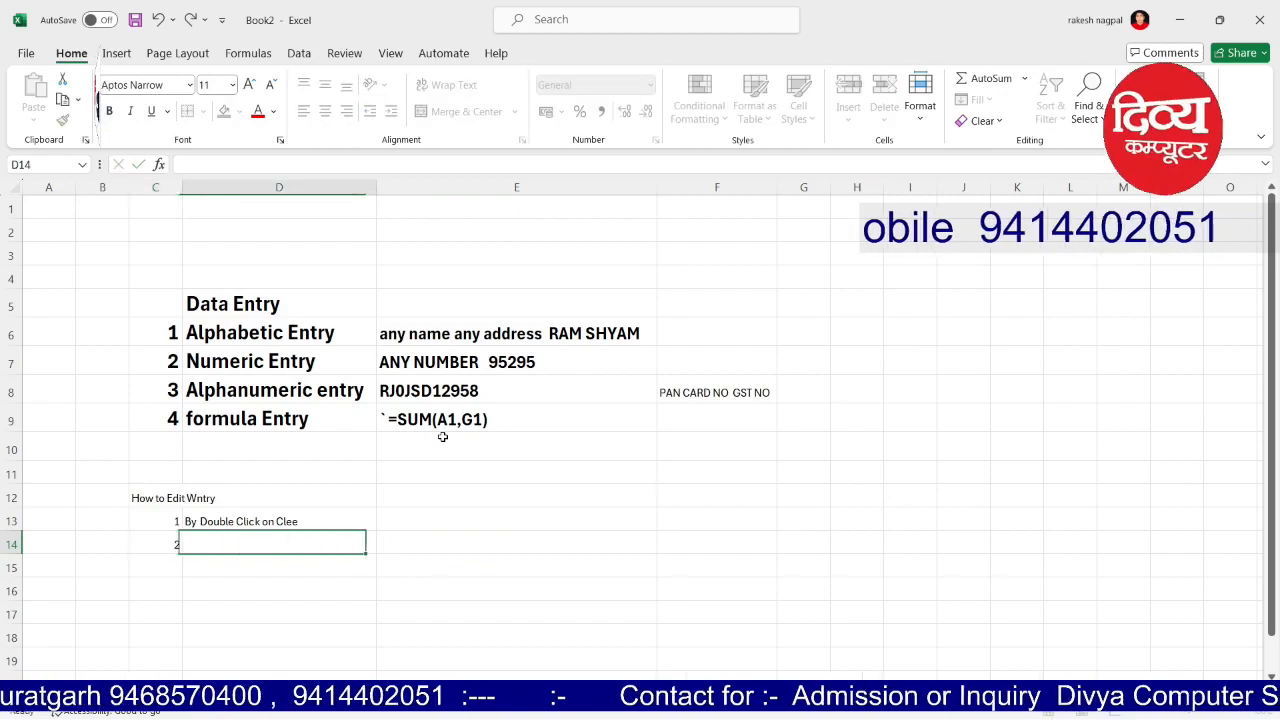
text(B)
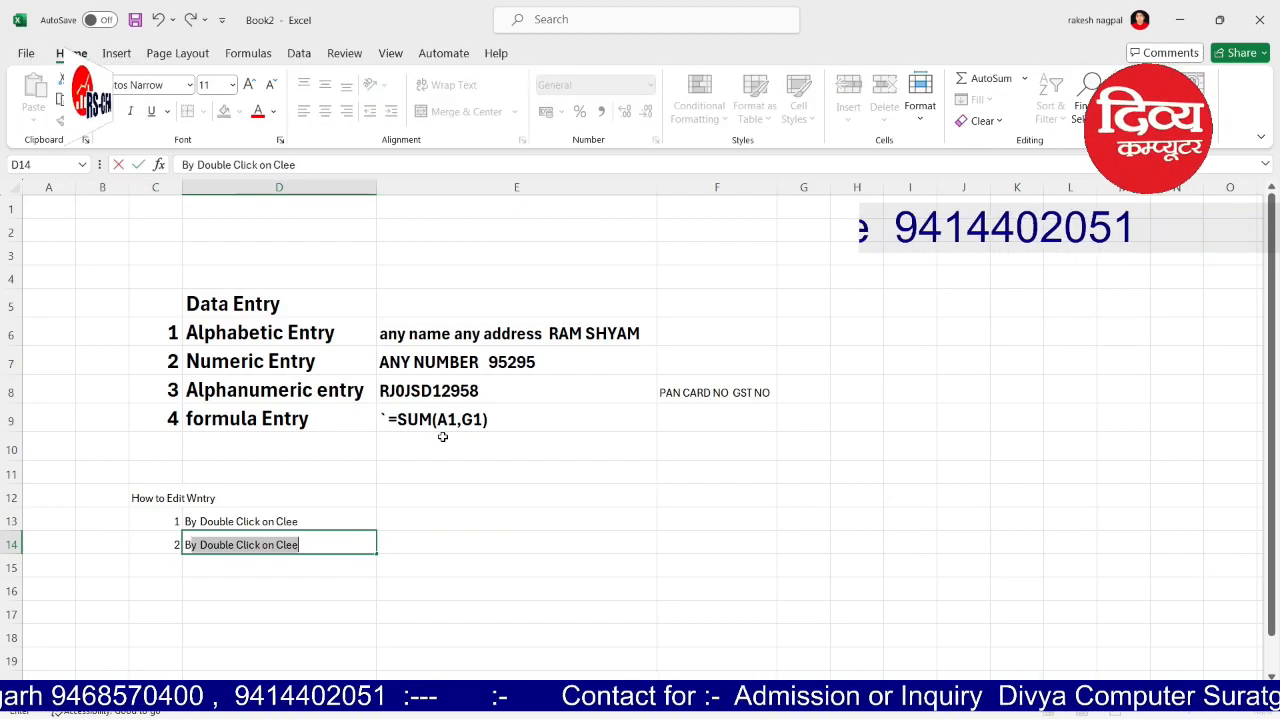
text(y Form)
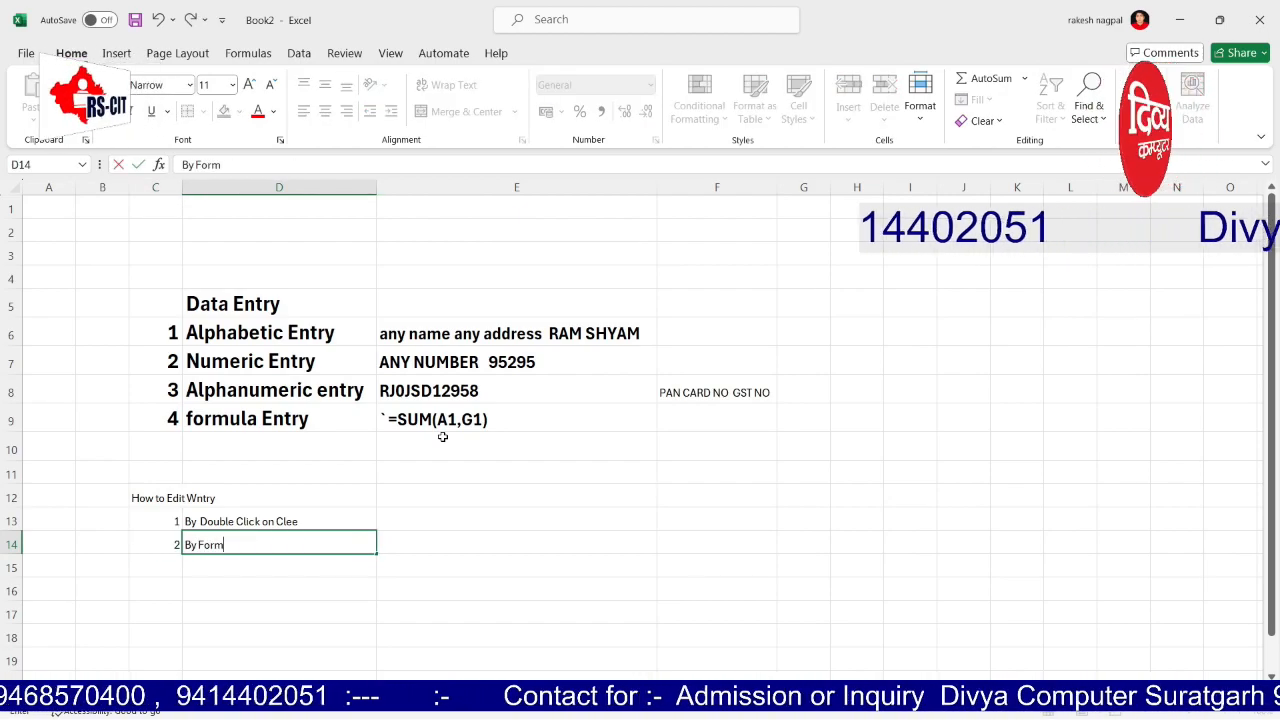
text(ula Bar)
key(Return)
Step: Number C15 as 3 and add 'By Press F2' in D15
key(Left)
text(3)
key(Tab)
text(By)
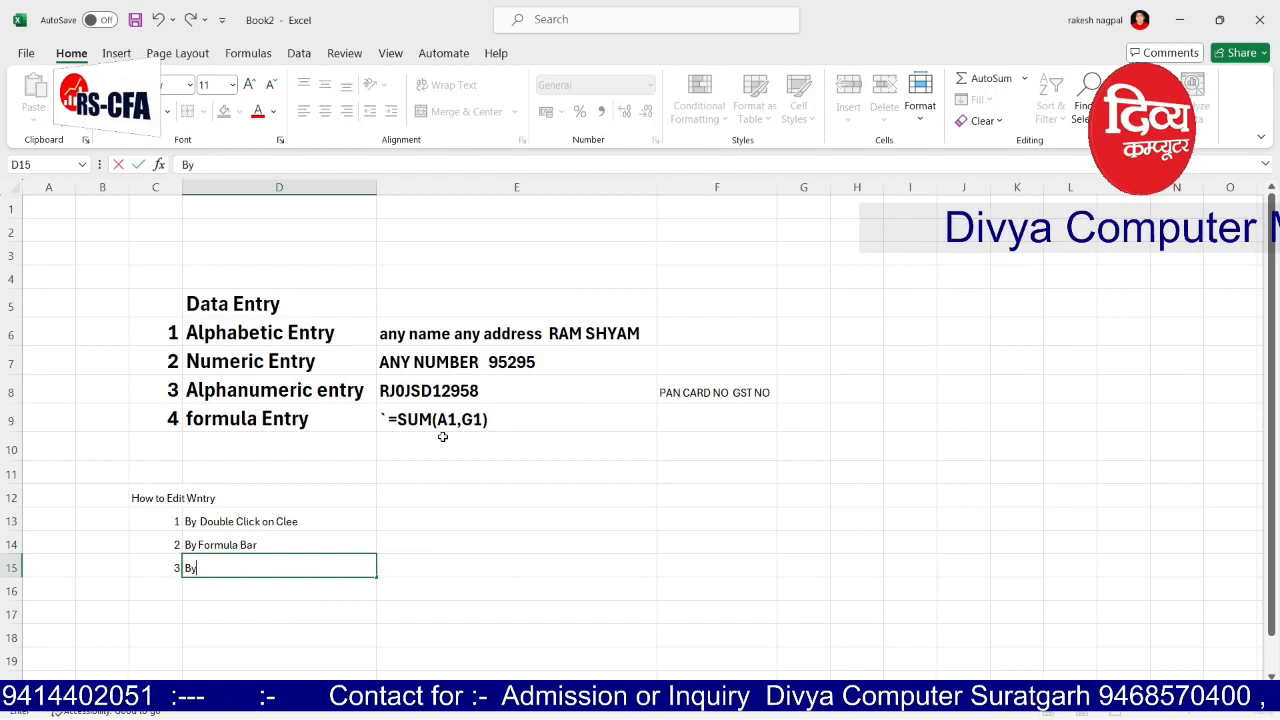
text( Pr)
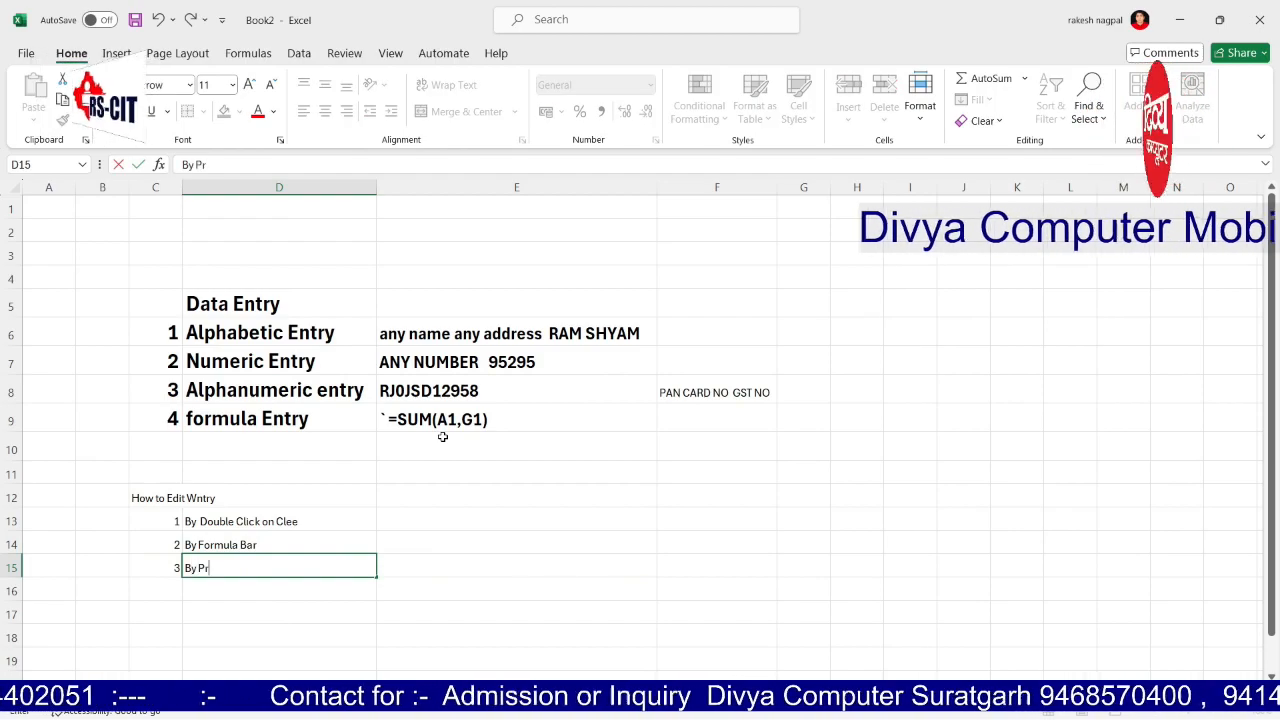
text(ess F2)
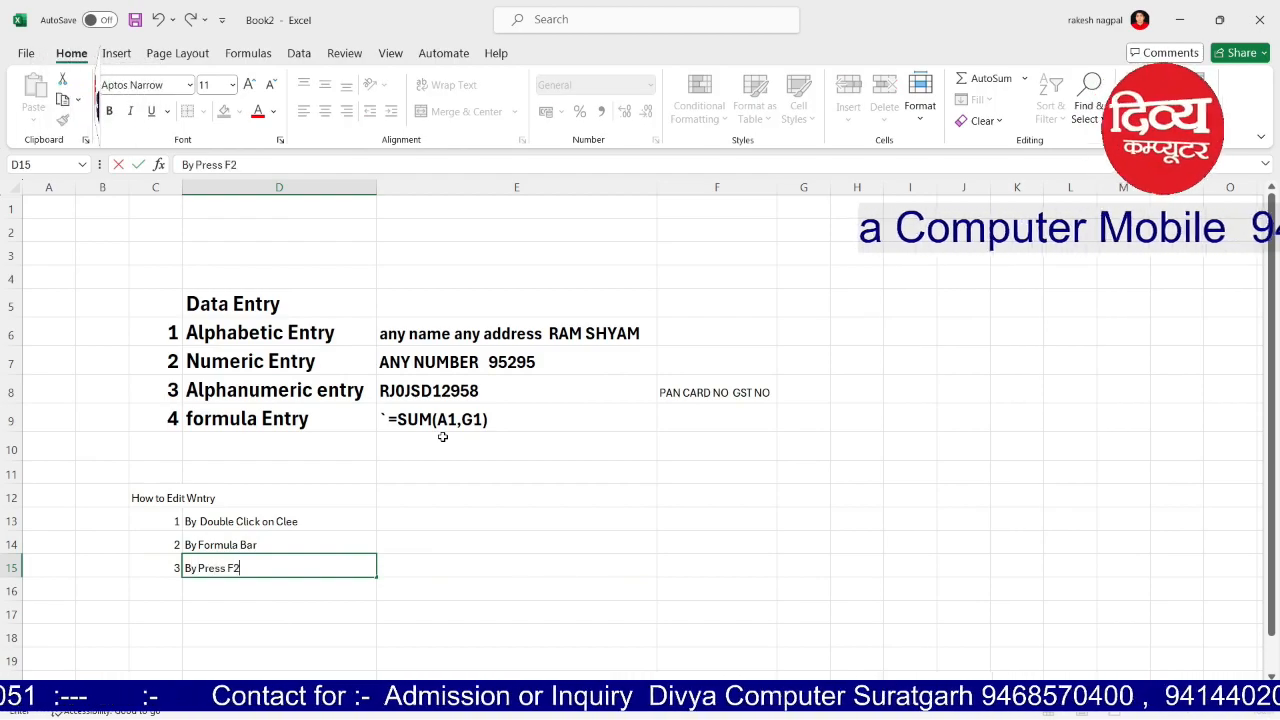
key(Tab)
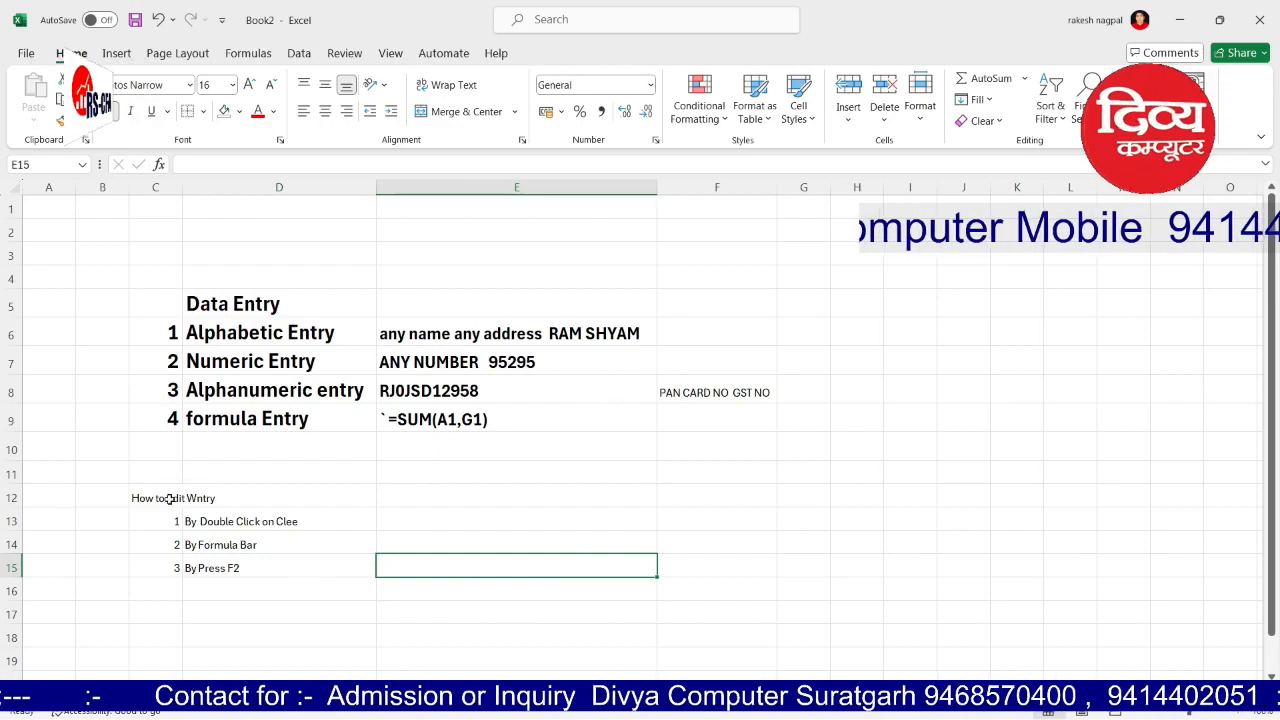
Step: Enlarge the How to Edit list to 16-point and autofit column C
drag(168, 500, 249, 571)
click(251, 85)
click(251, 85)
click(251, 85)
click(488, 412)
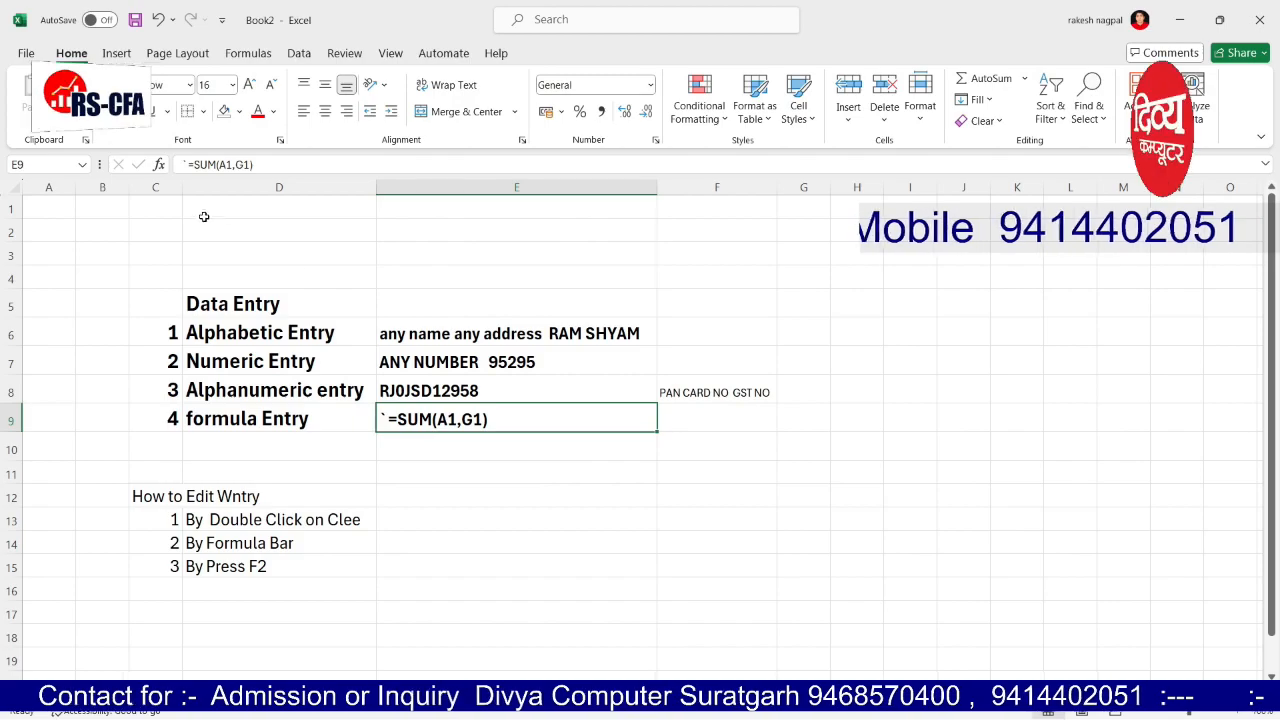
double_click(182, 187)
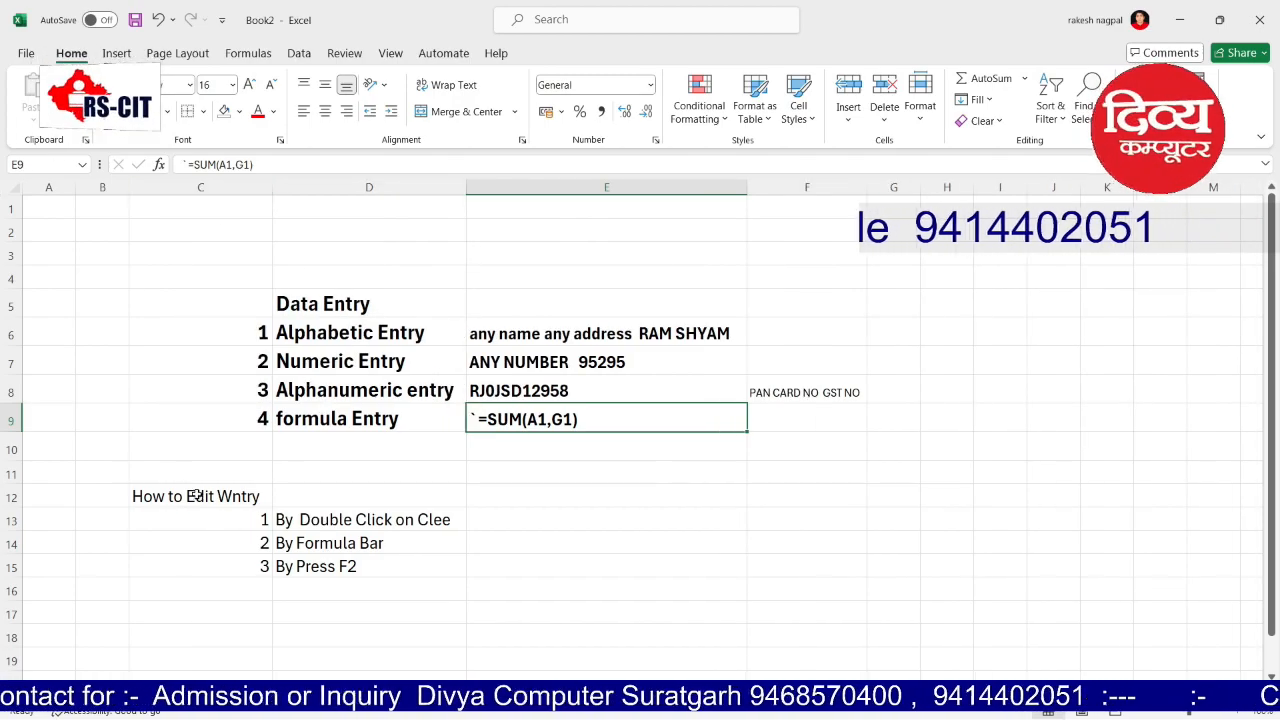
Step: Make the How to Edit list text bold
drag(197, 495, 321, 551)
click(334, 611)
drag(245, 505, 350, 566)
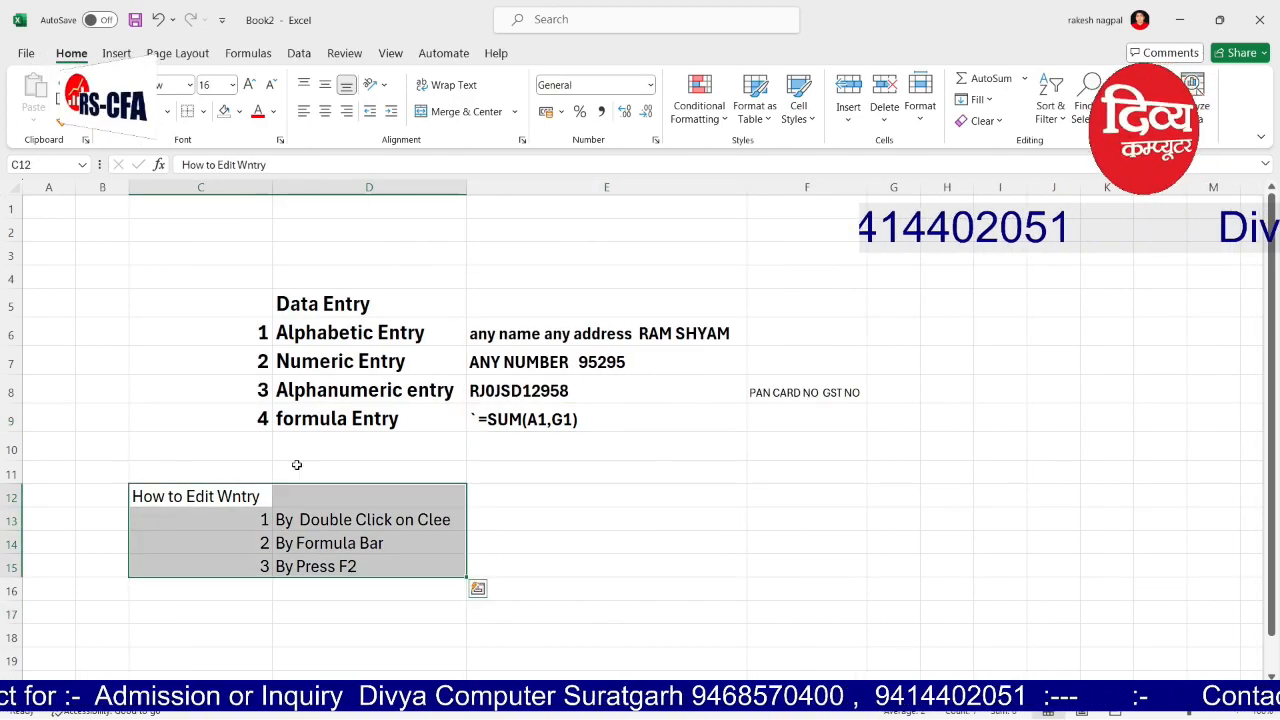
key(ctrl+b)
click(530, 546)
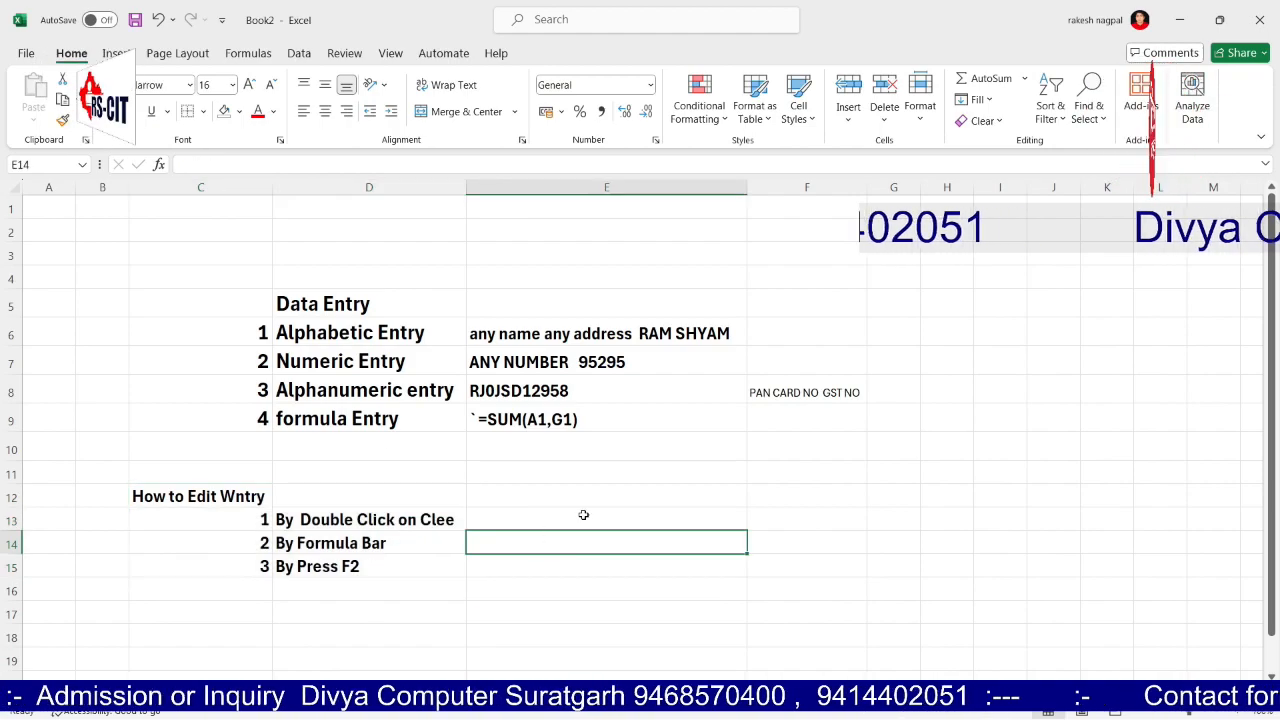
click(589, 523)
Step: Edit D13 in the cell to remove the misspelt ending of 'Clee'
double_click(440, 519)
key(Left)
key(Delete)
key(Right)
key(Delete)
Step: Finish D13 as 'By Double Click on Cell' and type a sample name in E13
text(ll)
key(Tab)
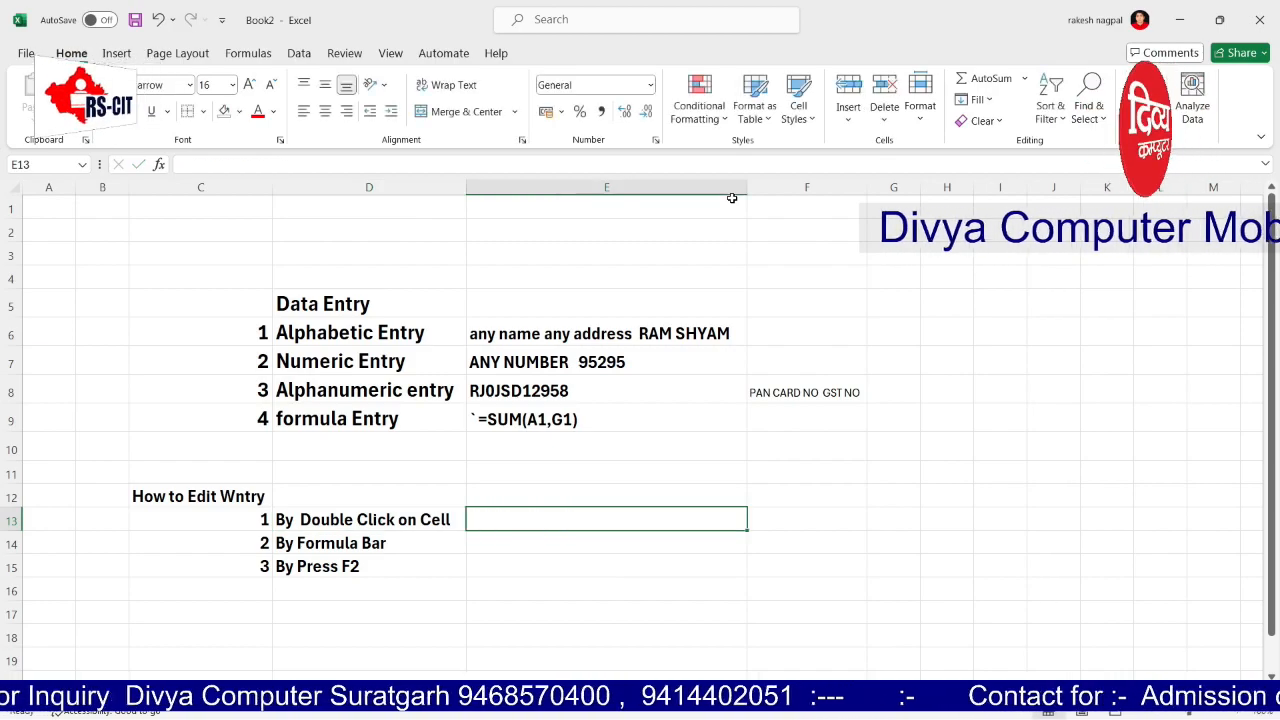
text(ramesh)
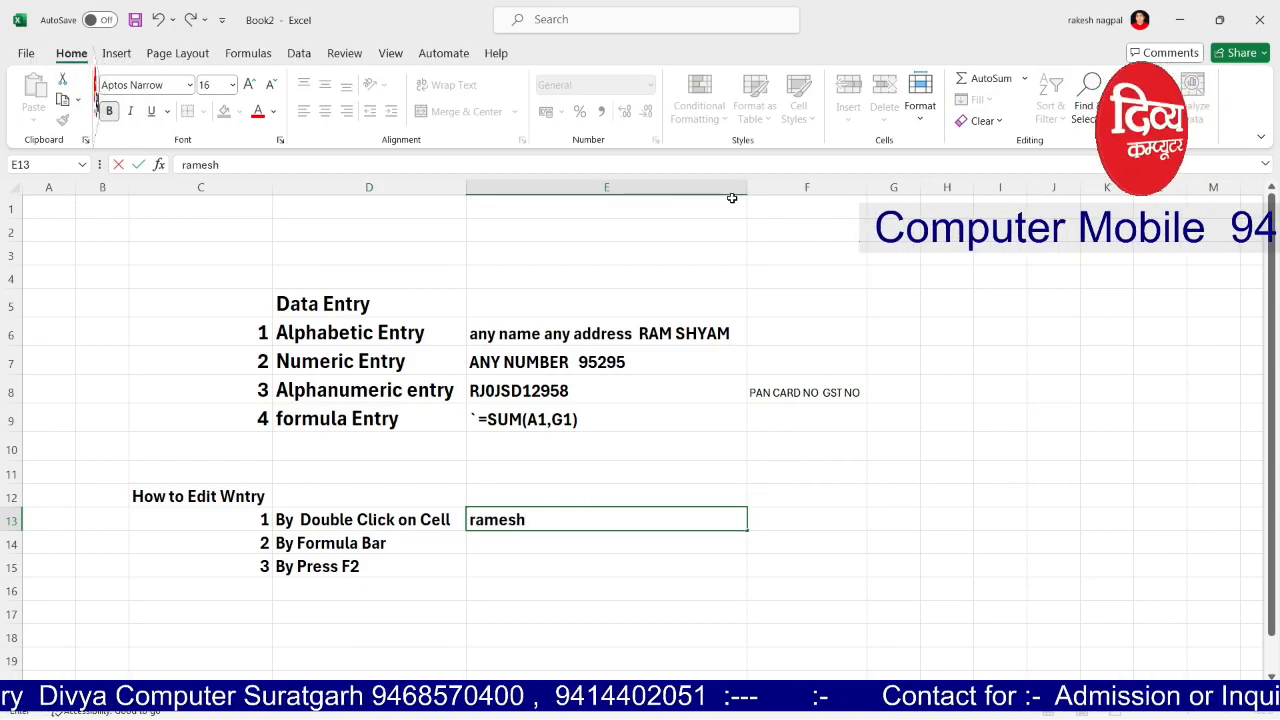
key(Tab)
key(Left)
key(Left)
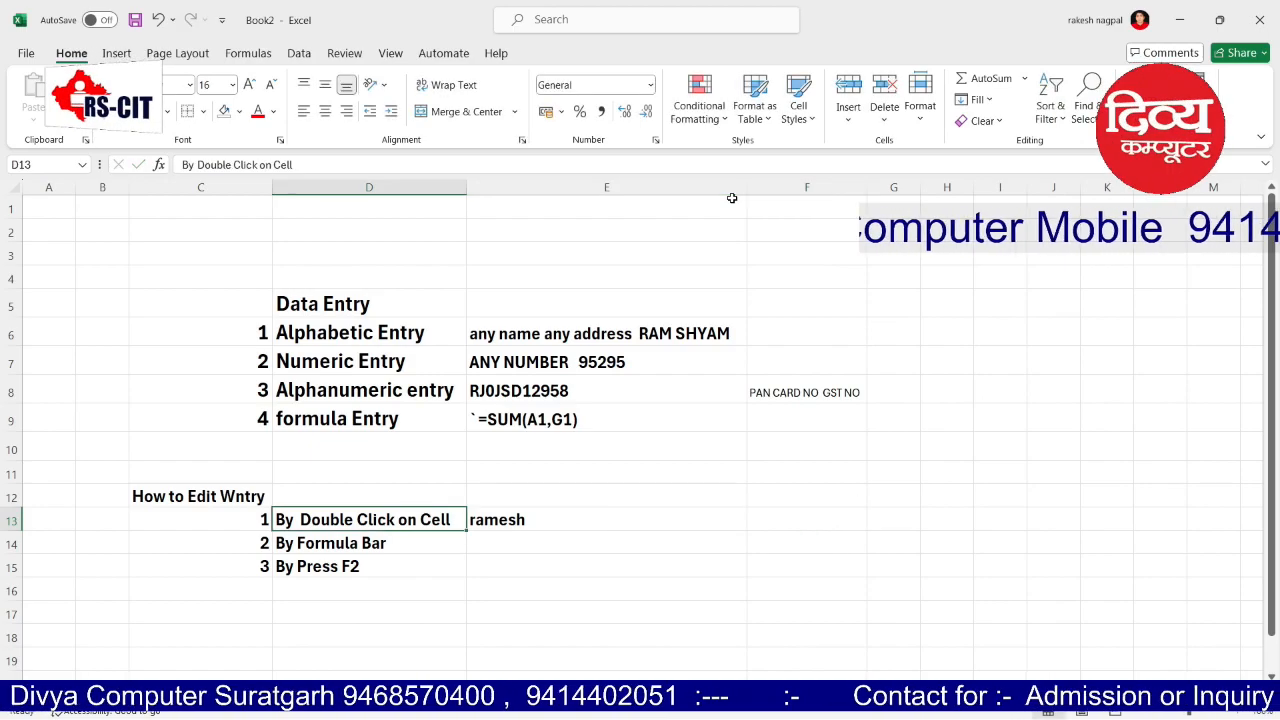
key(Right)
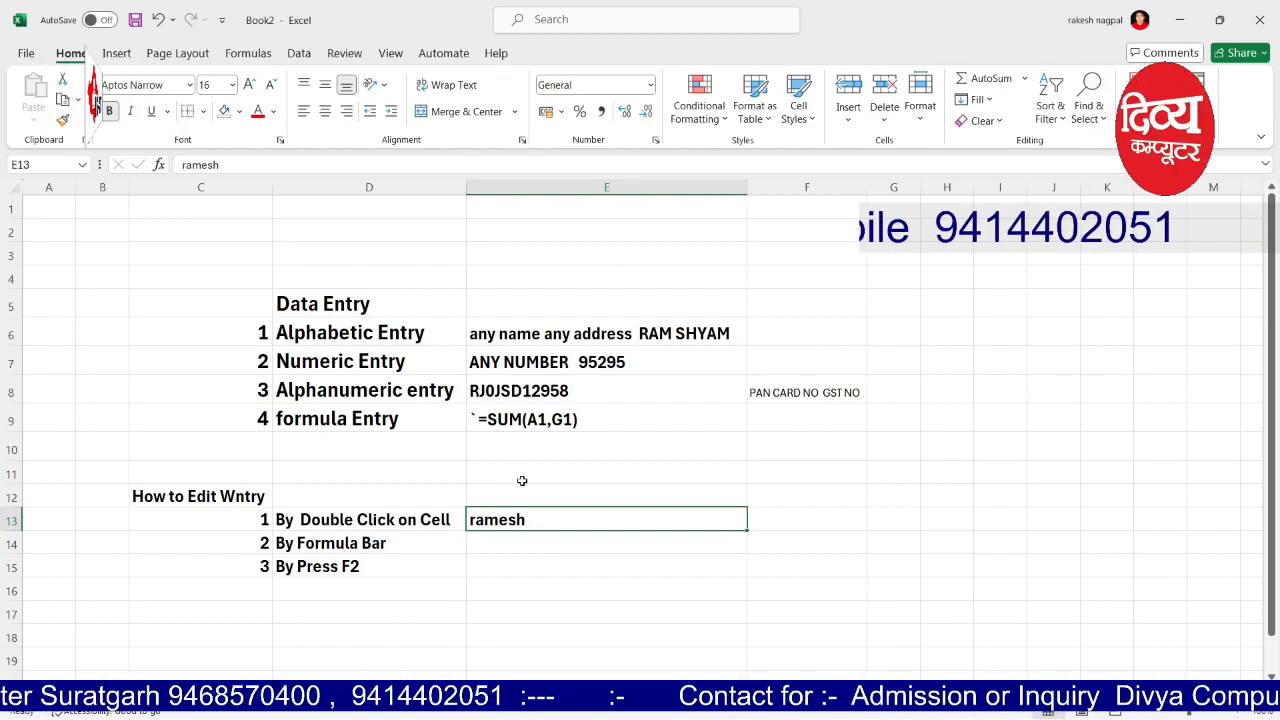
Step: Revise the sample name in E13 by editing directly in the cell
double_click(507, 520)
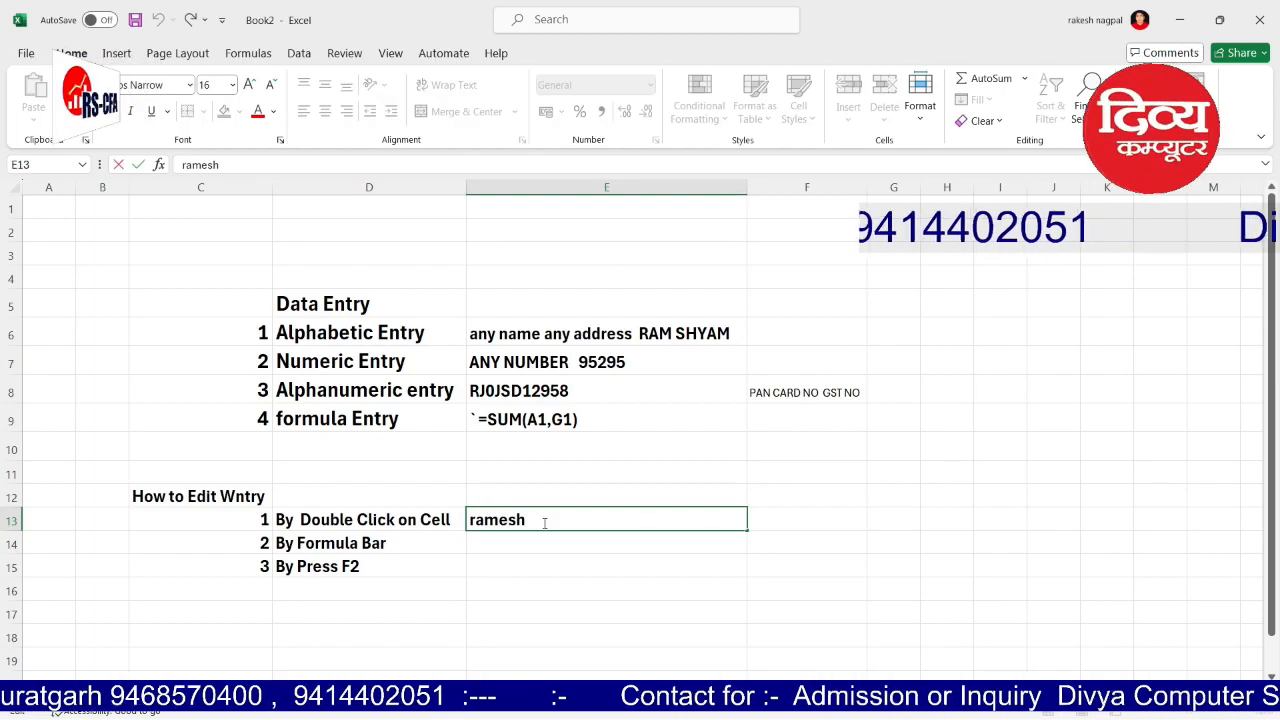
click(528, 519)
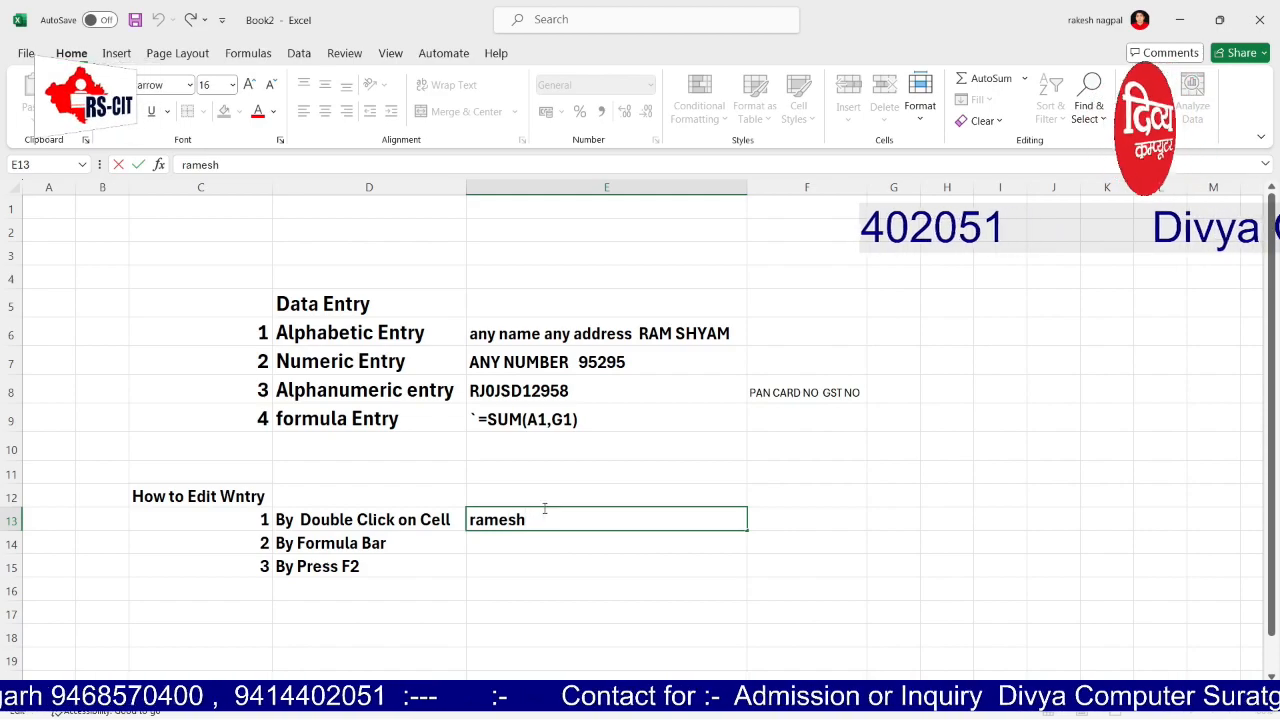
key(BackSpace)
key(BackSpace)
key(BackSpace)
key(BackSpace)
key(BackSpace)
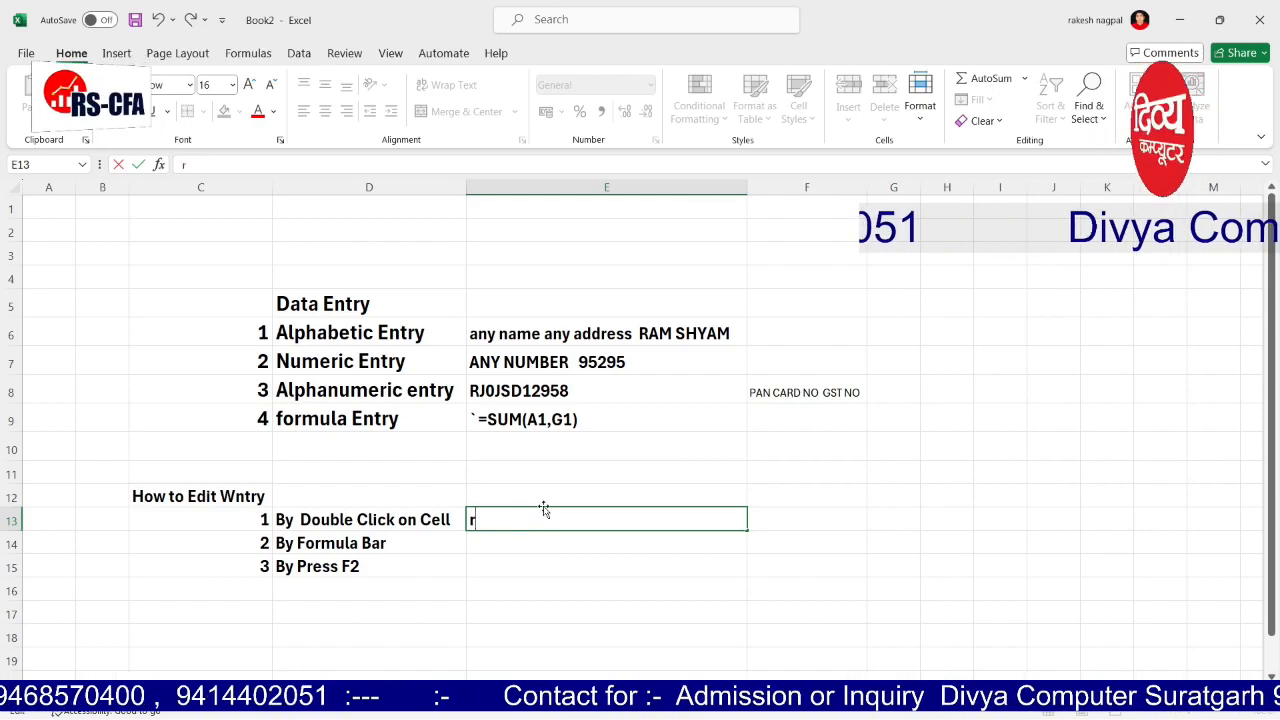
text(upesh)
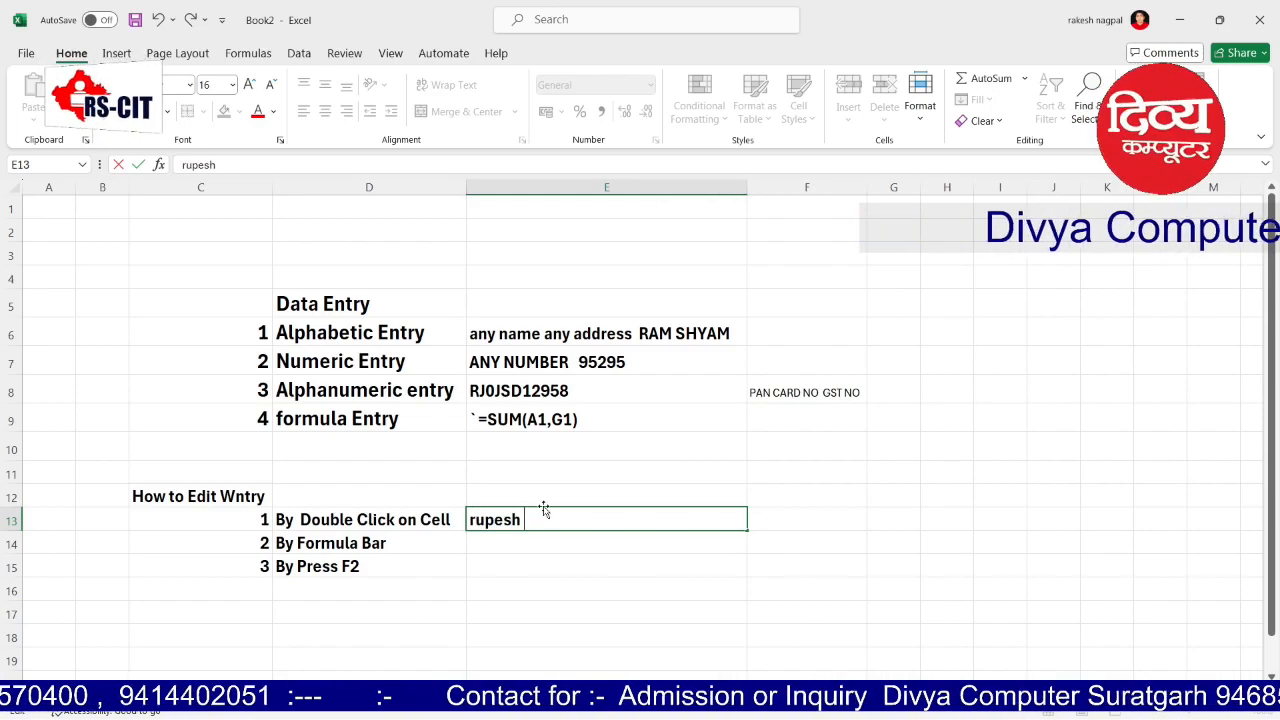
key(Tab)
Step: Replace E13's contents with a new sample full name via in-cell editing
click(543, 509)
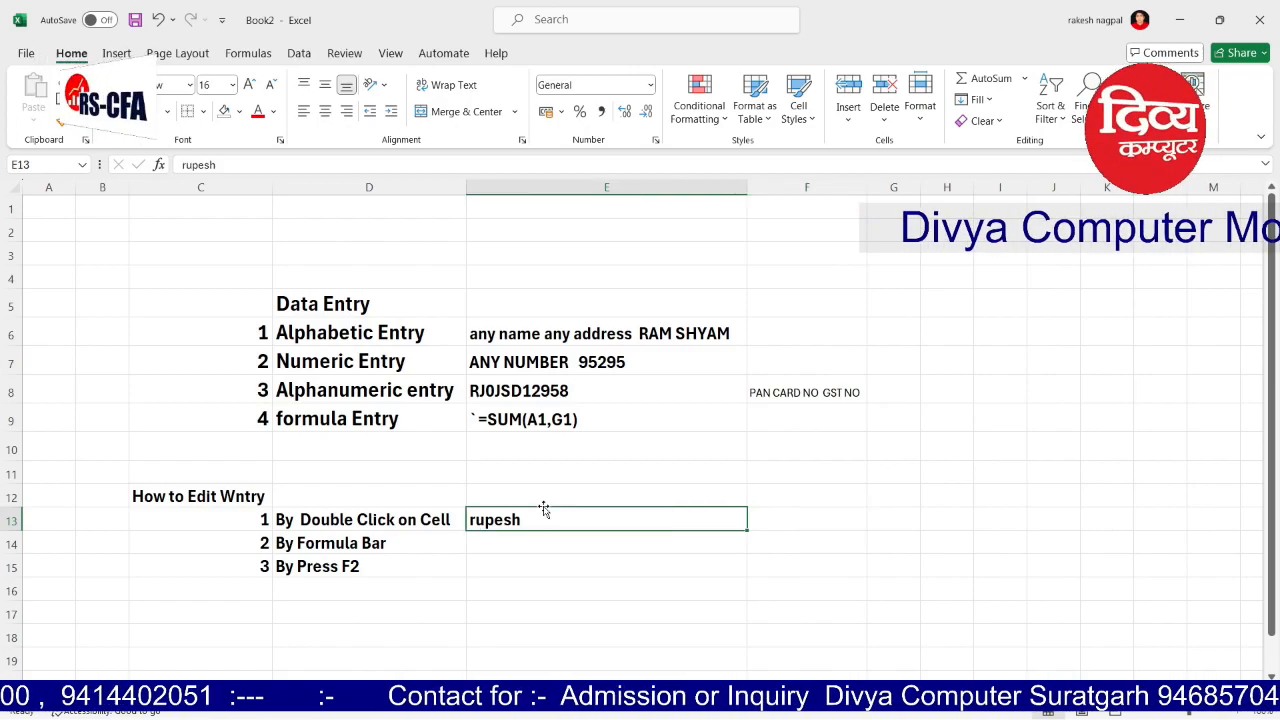
double_click(543, 510)
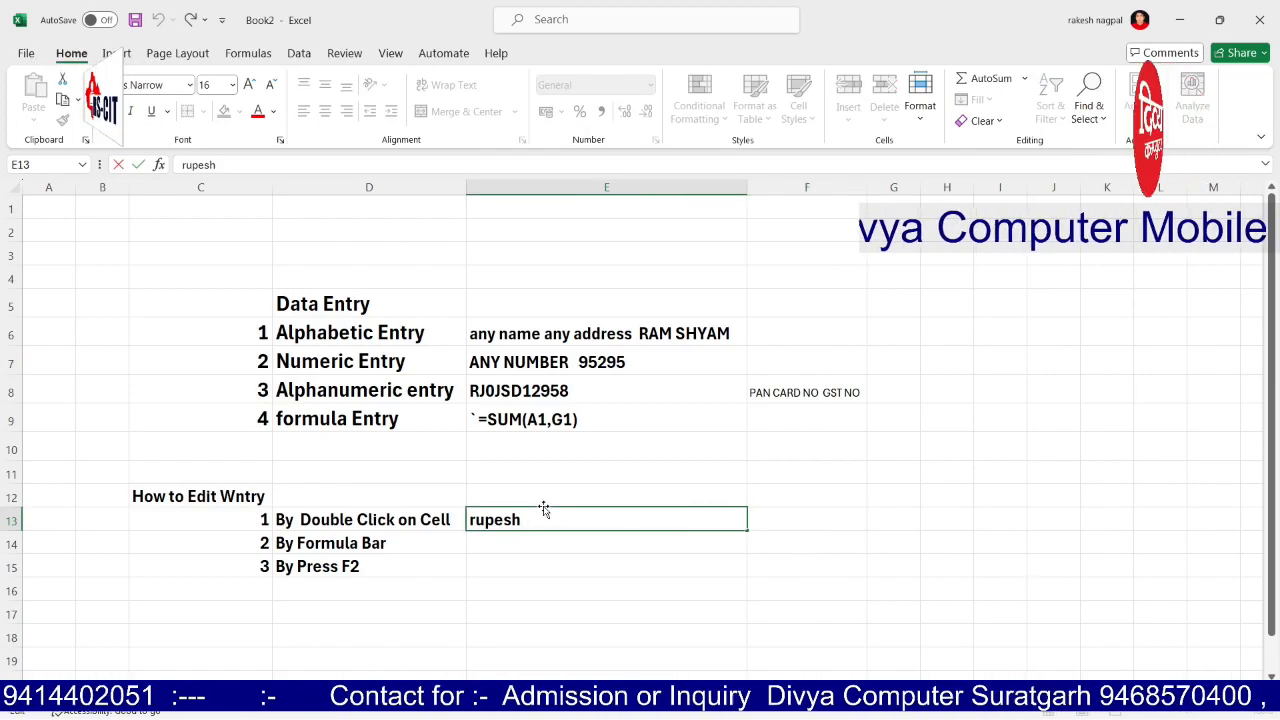
key(BackSpace)
key(BackSpace)
key(BackSpace)
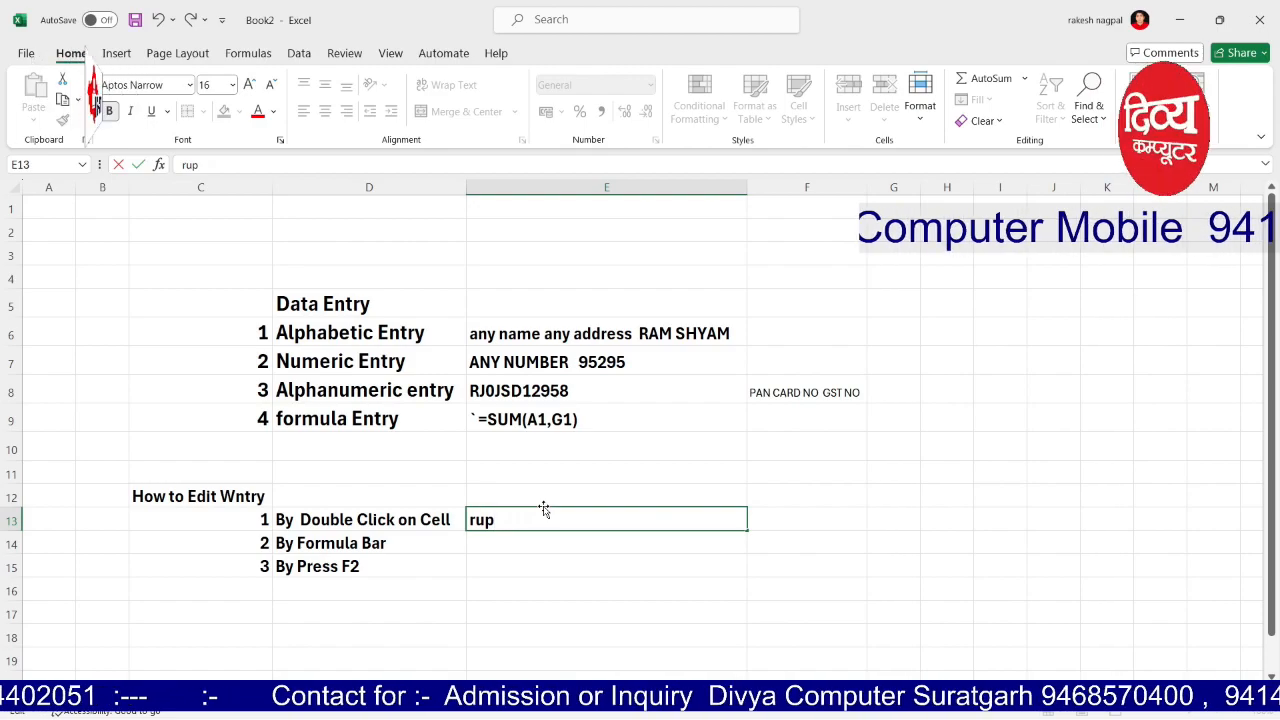
key(BackSpace)
key(BackSpace)
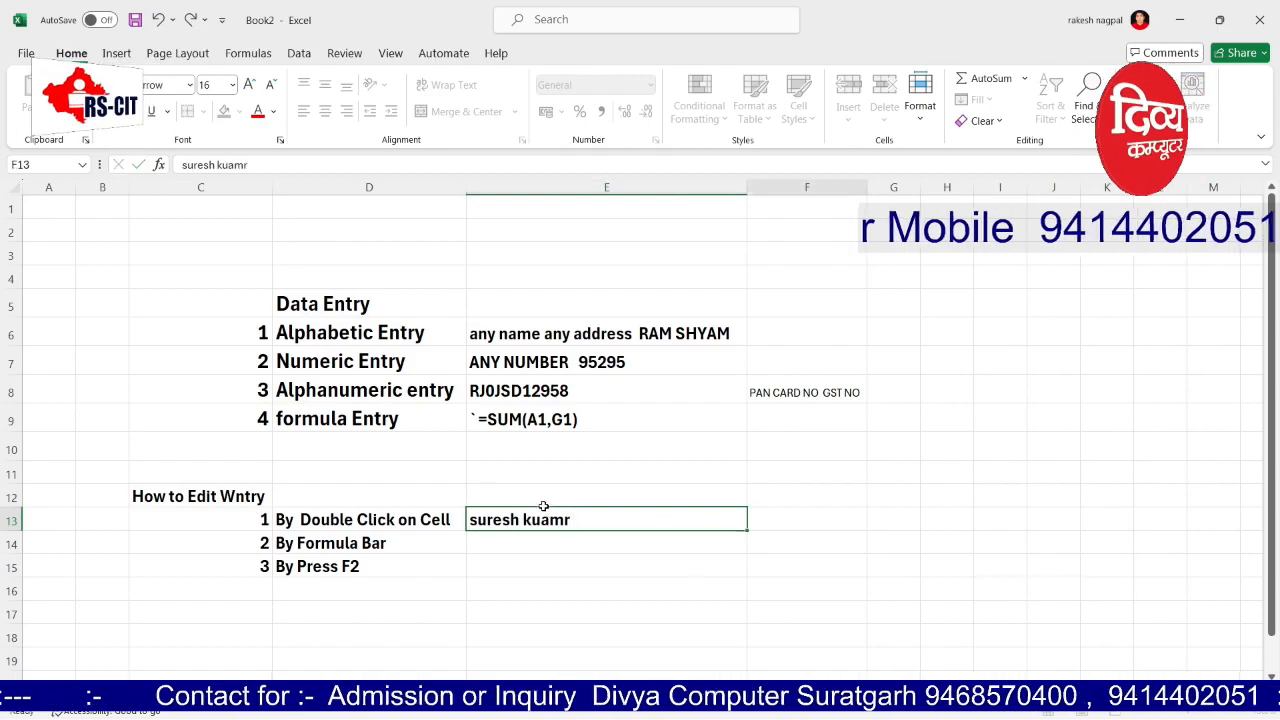
key(Tab)
key(Return)
key(Up)
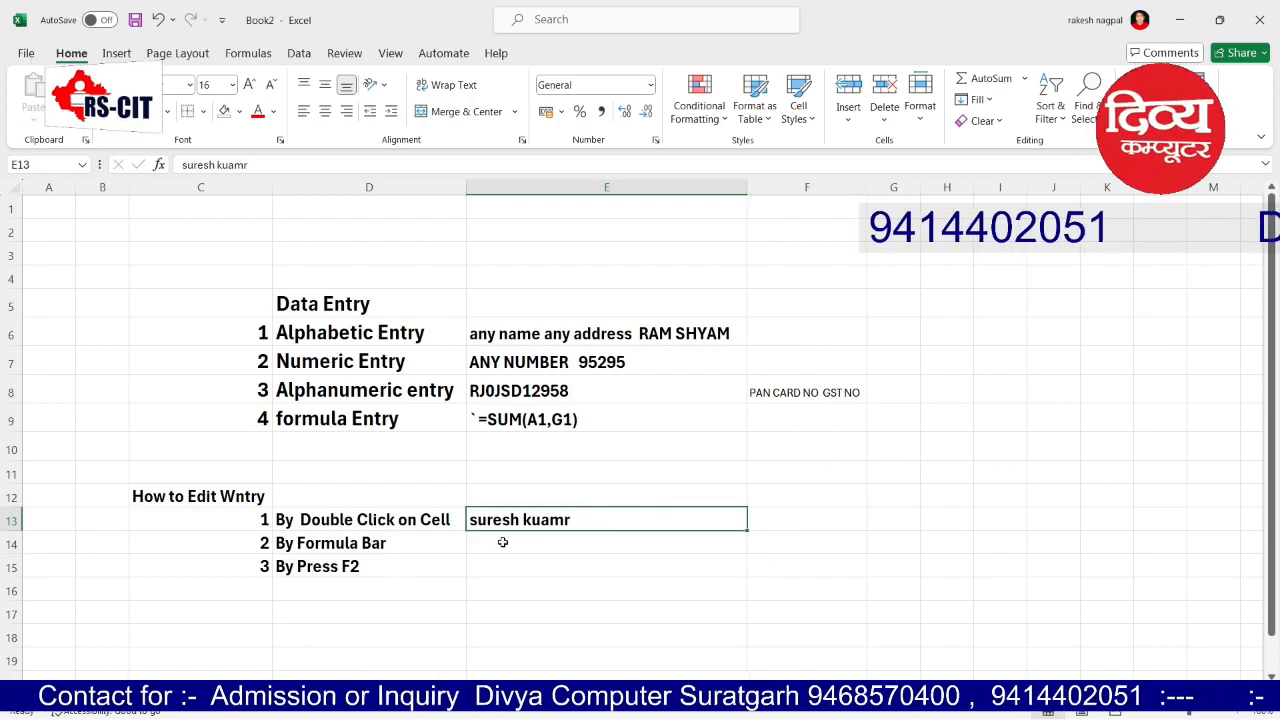
Step: Correct the surname in E13 through the formula bar
click(254, 165)
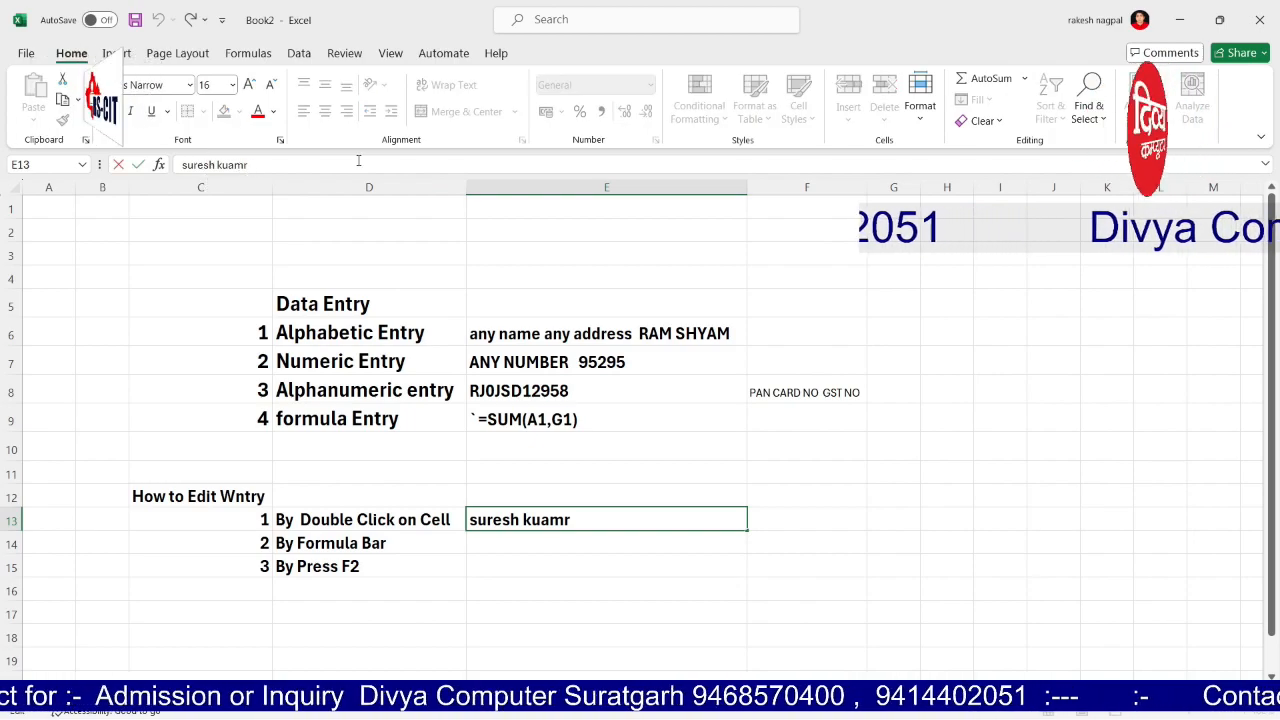
key(BackSpace)
key(BackSpace)
key(BackSpace)
key(BackSpace)
key(BackSpace)
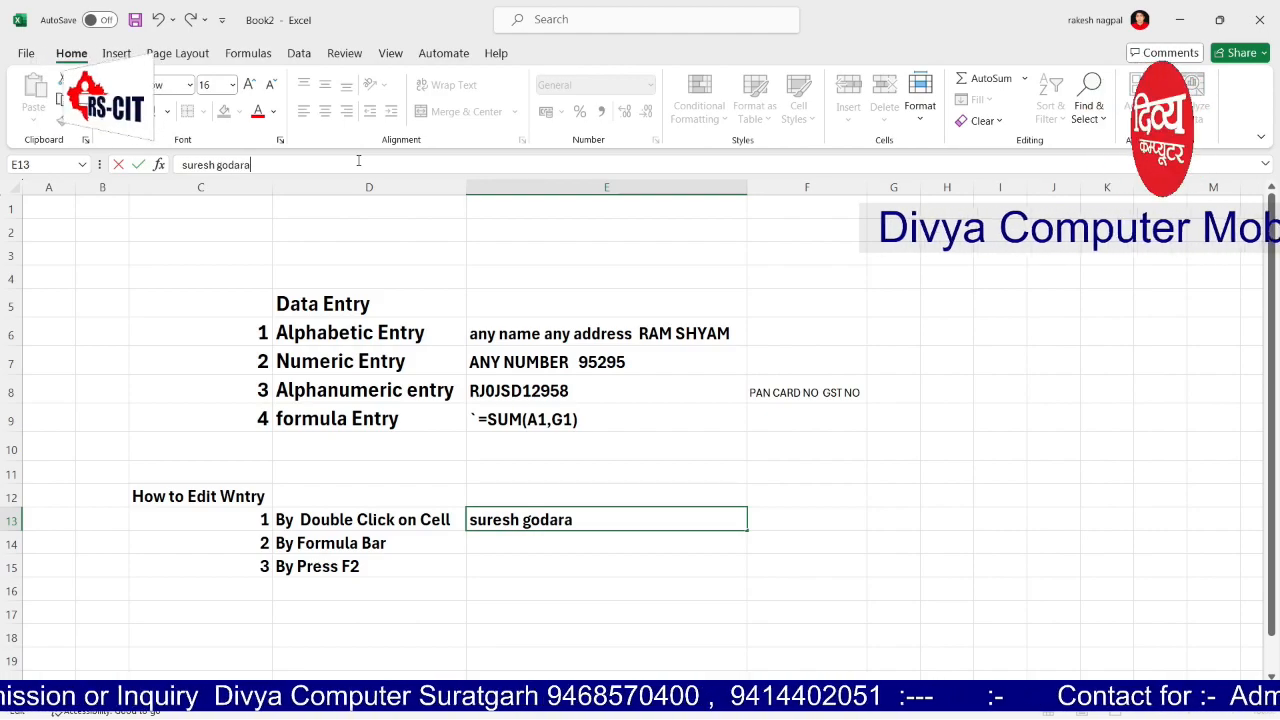
key(Return)
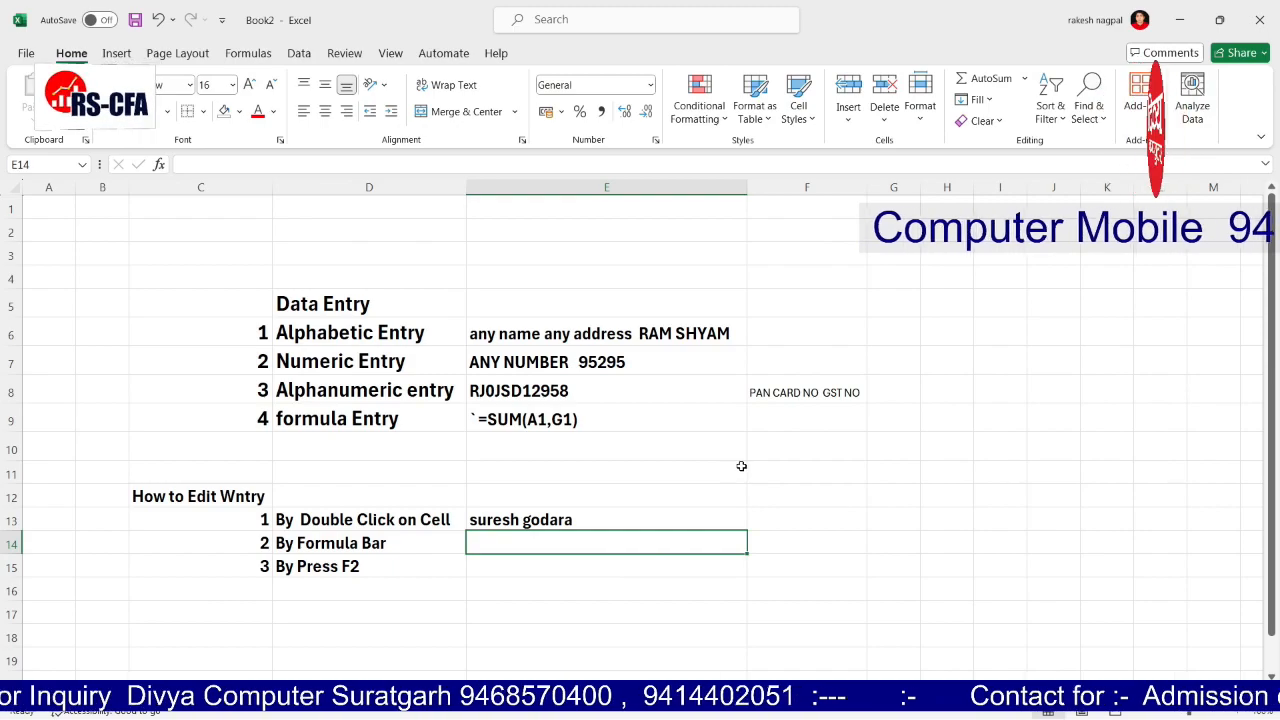
drag(247, 483, 497, 568)
Step: Enter a sample full name in D17
click(212, 608)
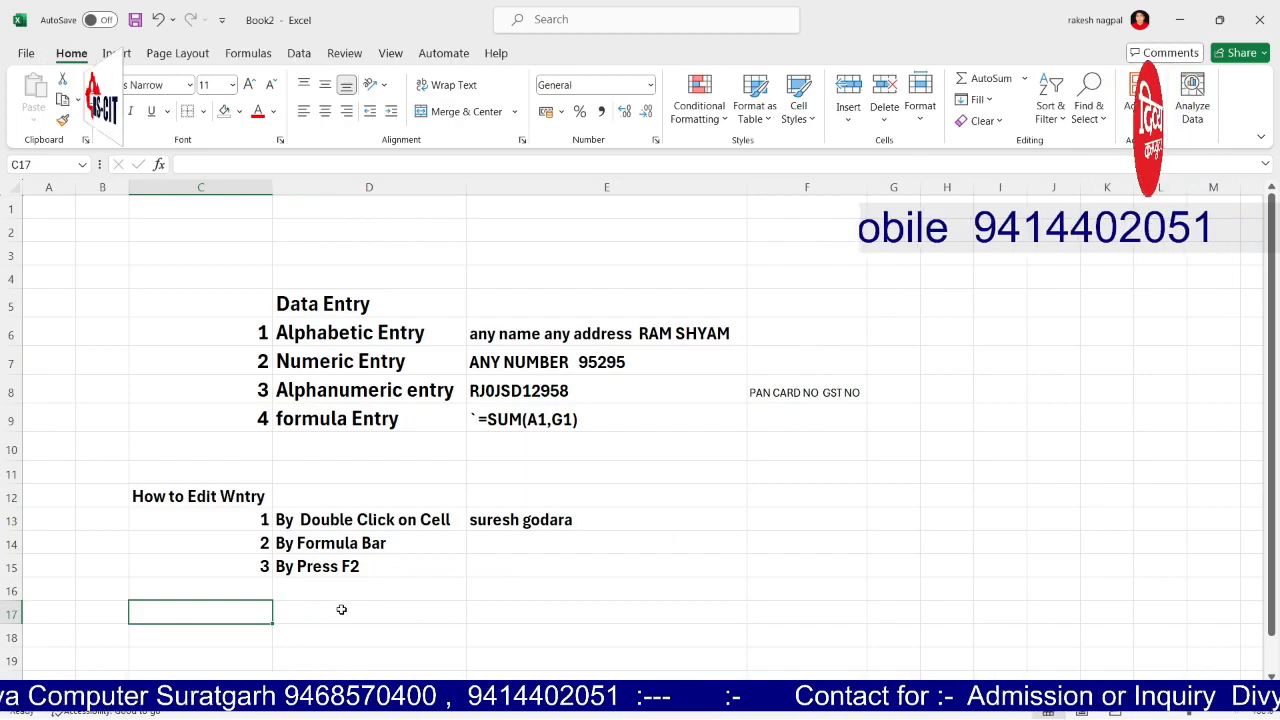
text(En)
key(BackSpace)
key(BackSpace)
key(Right)
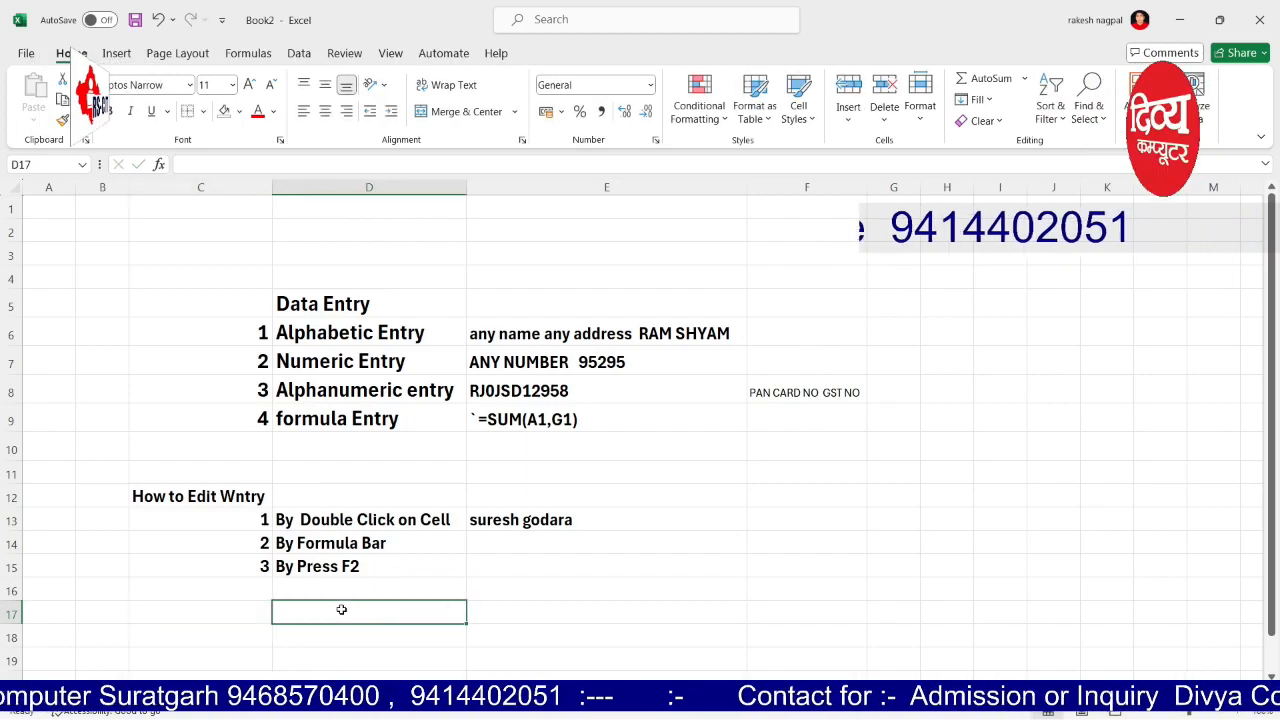
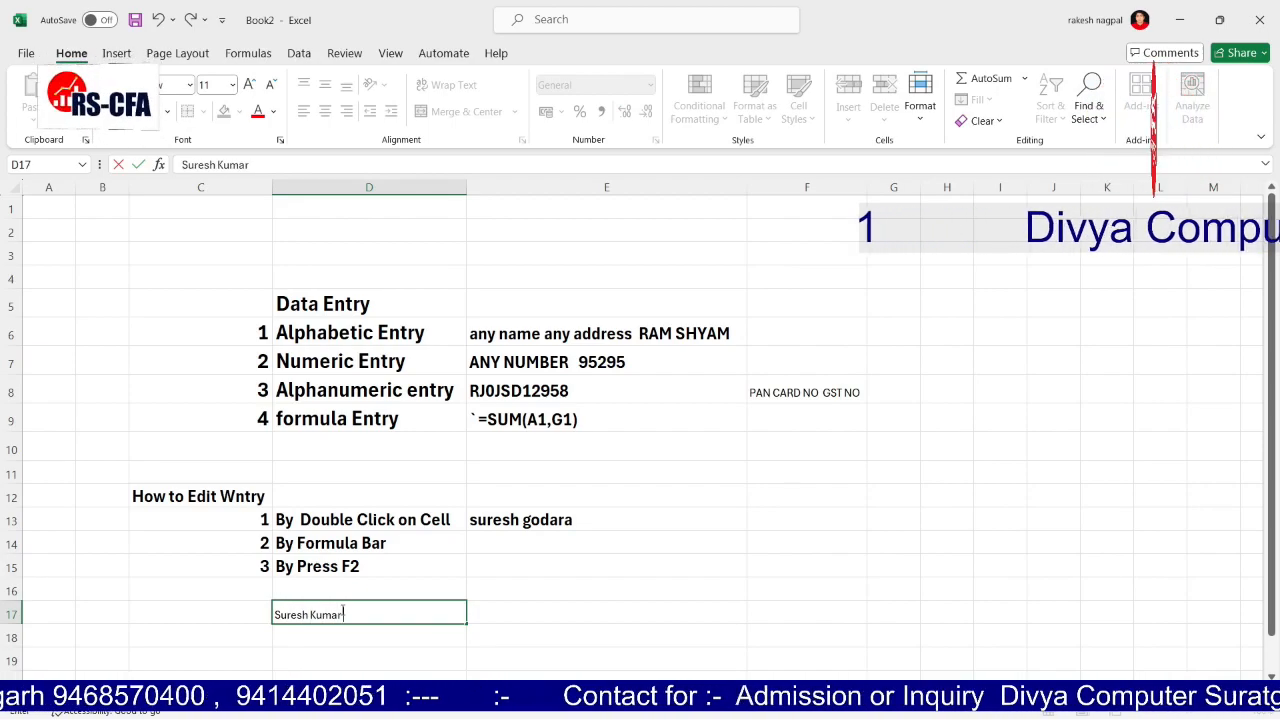
key(Left)
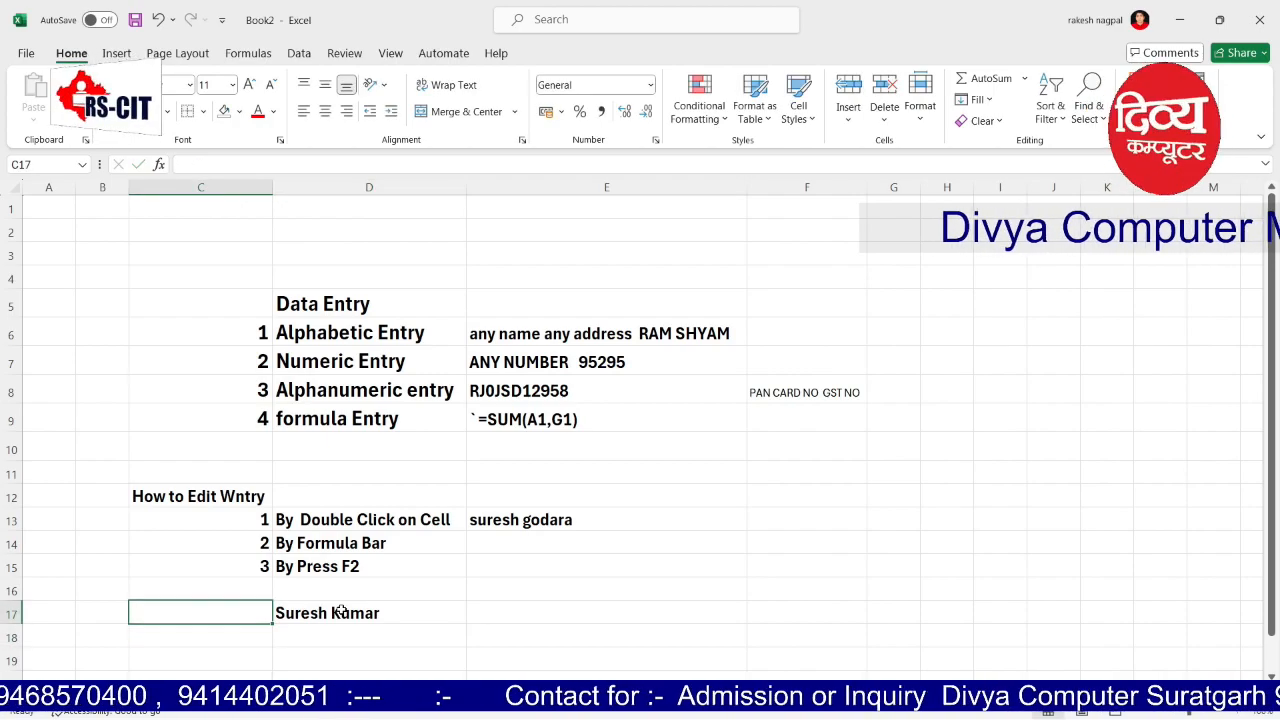
Step: Demonstrate F2 editing on D17, leaving the name unchanged
click(341, 612)
key(F2)
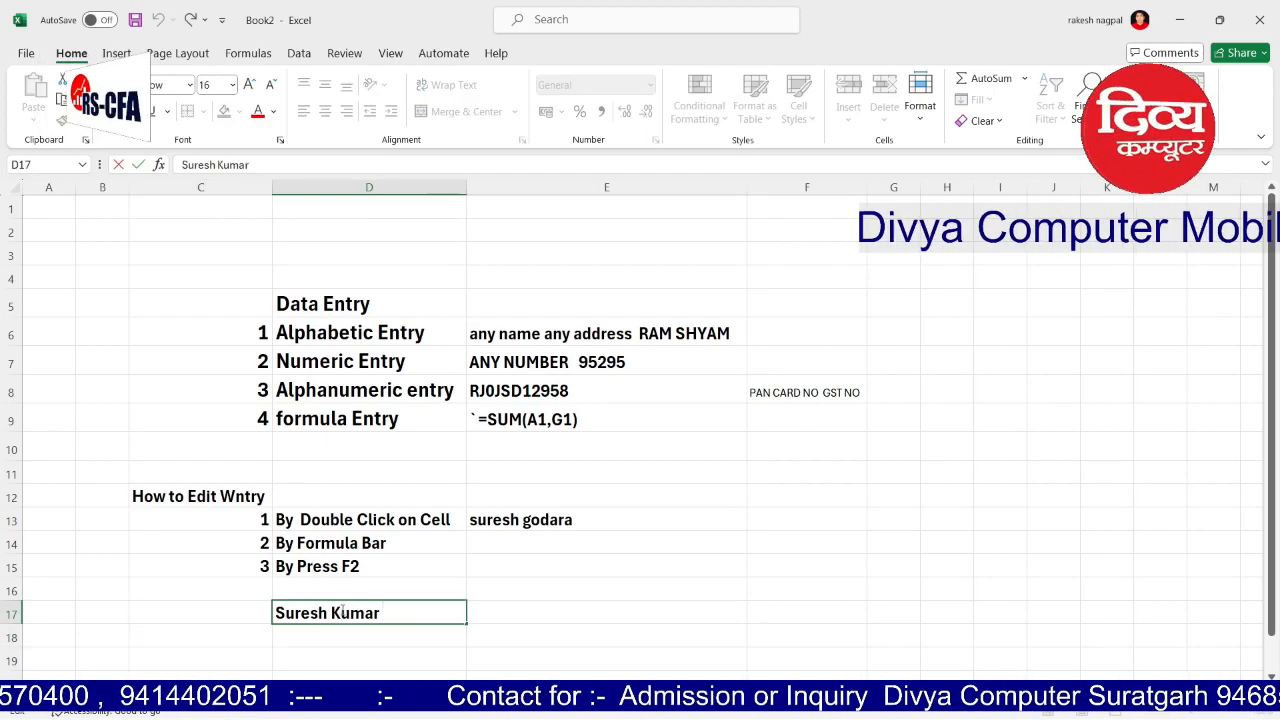
key(Tab)
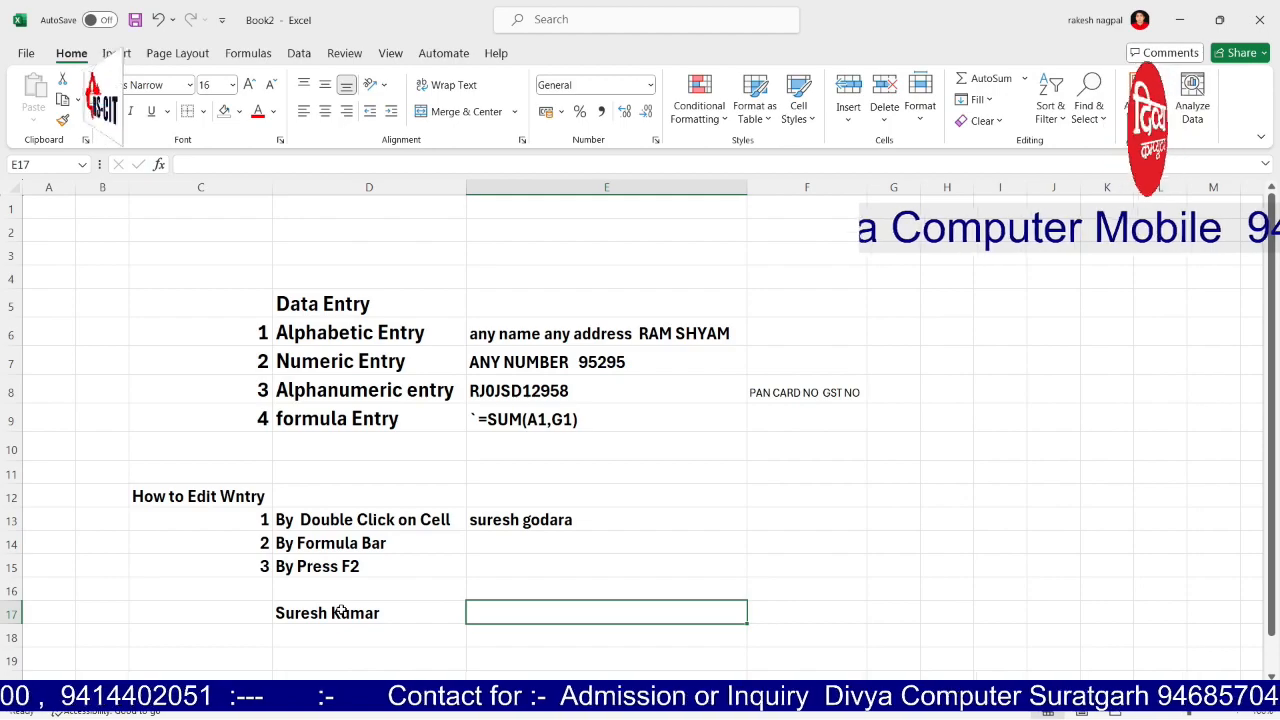
click(341, 612)
key(F2)
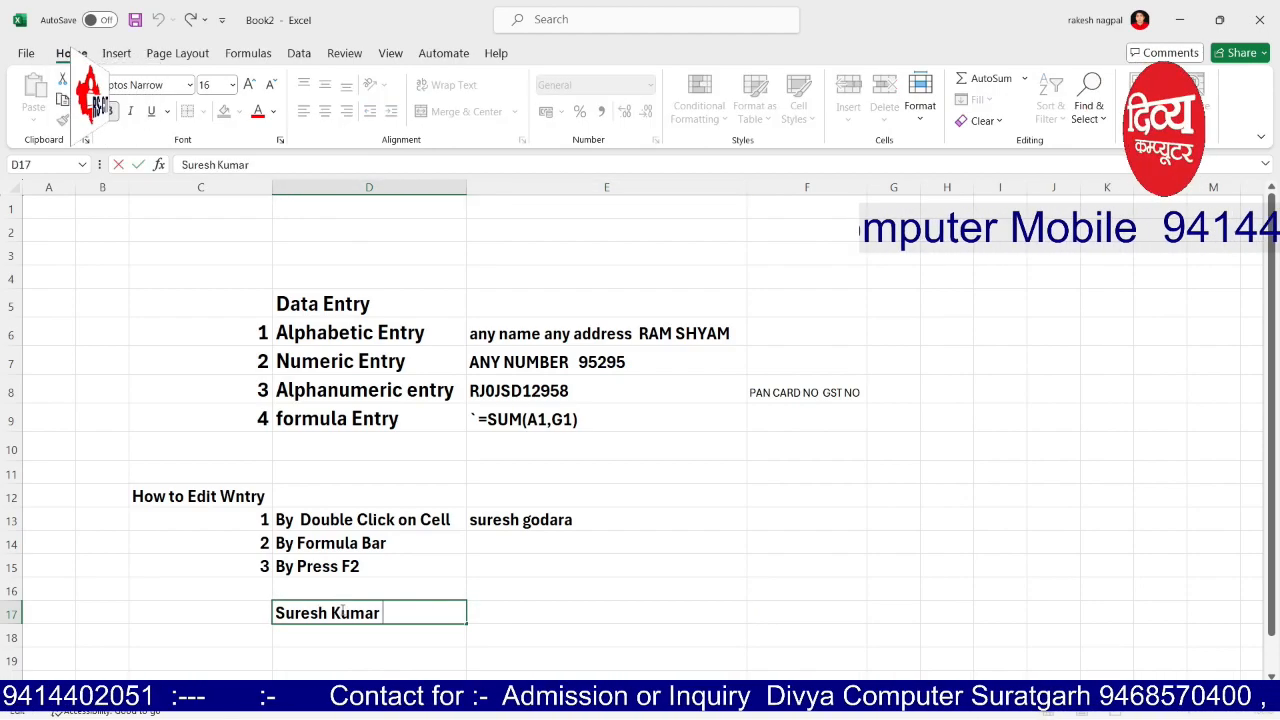
key(shift+Tab)
Step: Enter a second sample name in E17
key(Tab)
key(Tab)
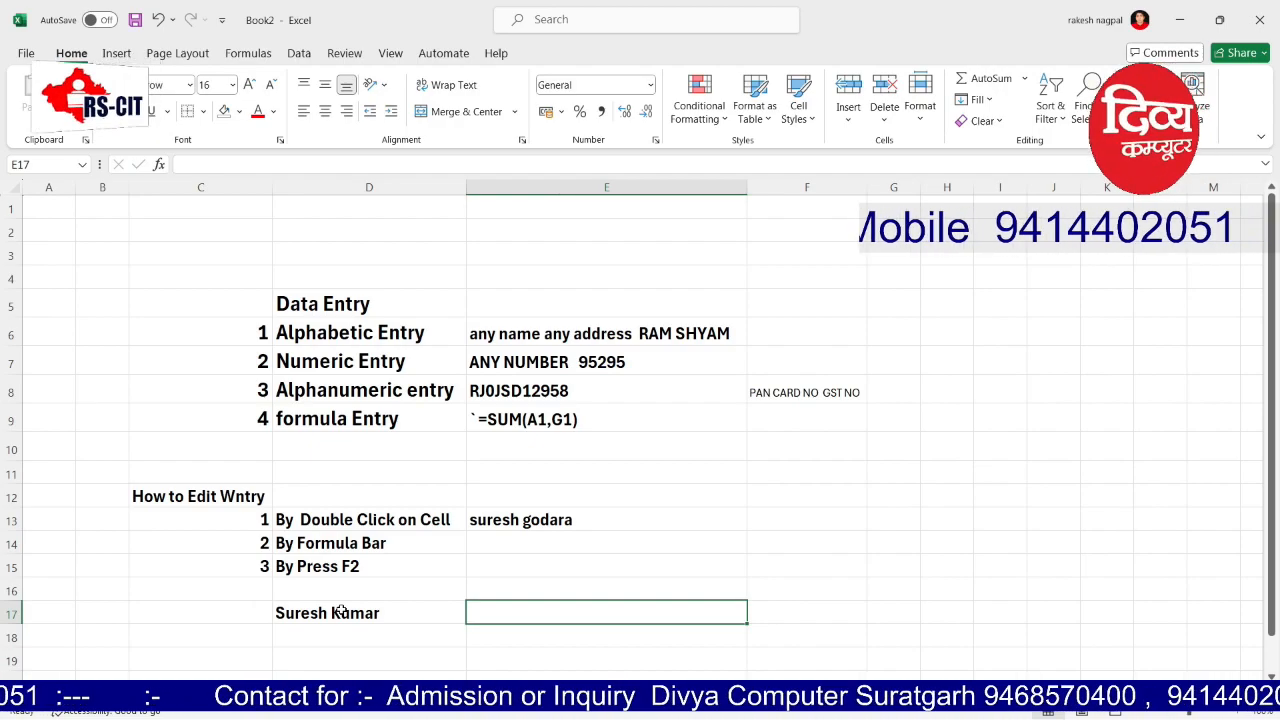
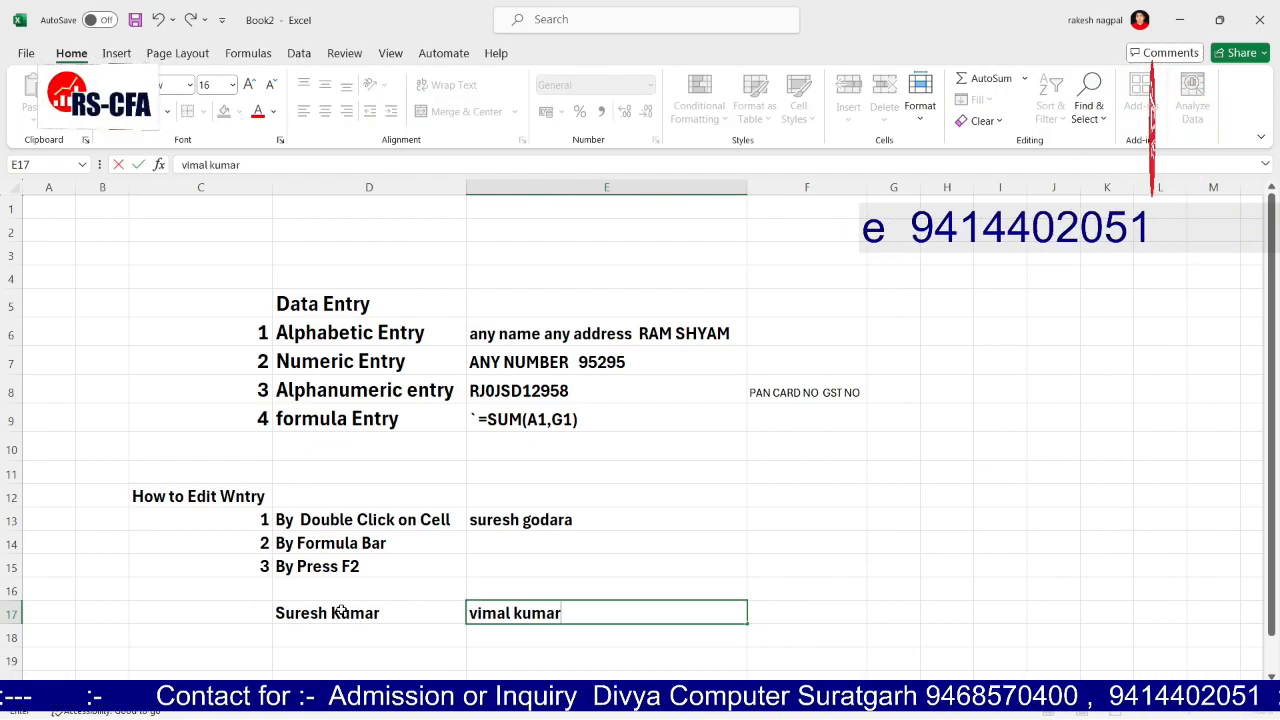
key(Tab)
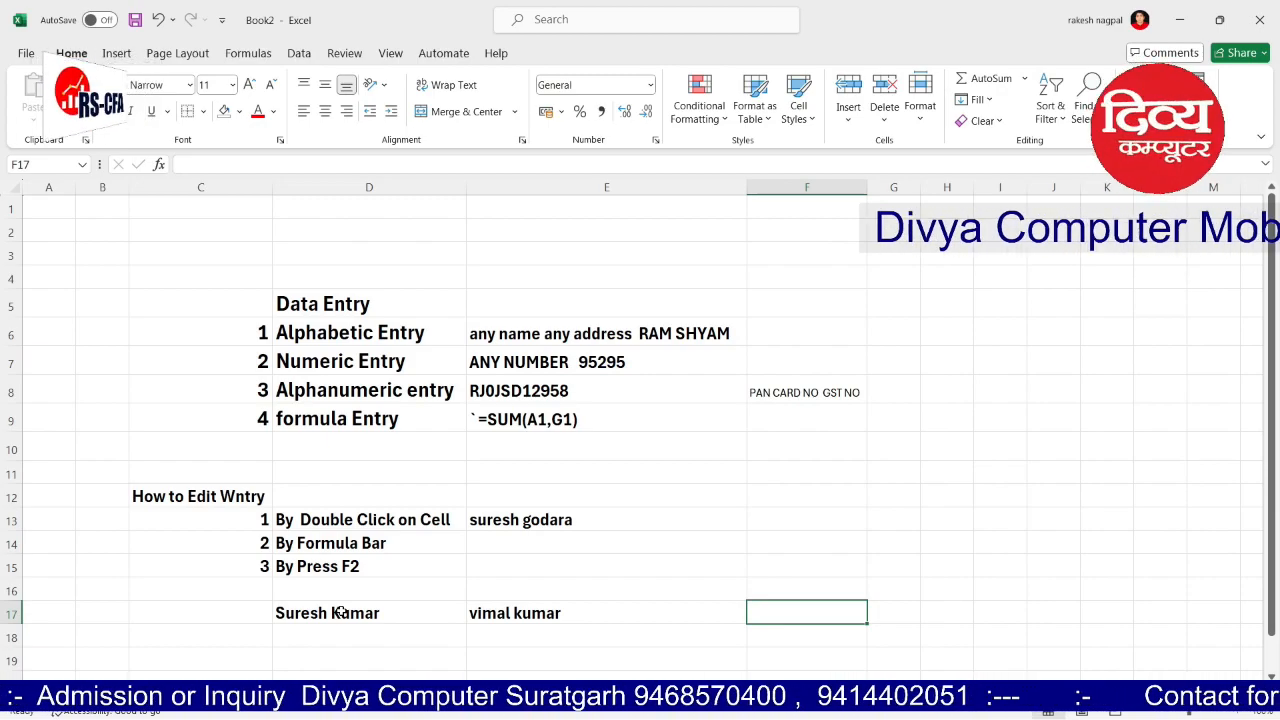
Step: Enter 1 in C18 and 2.1 in C19 beneath the sample names
key(Left)
key(Left)
key(Left)
key(Left)
key(Left)
key(Down)
key(Right)
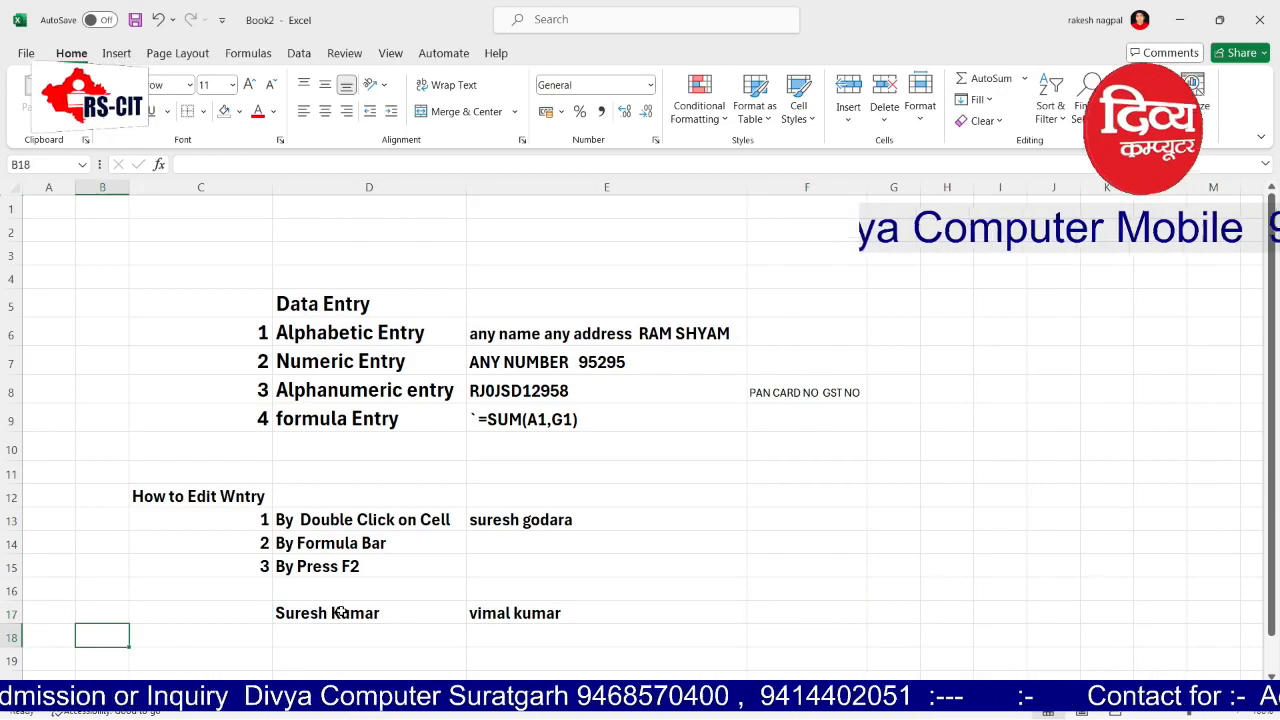
key(Right)
text(1)
key(Return)
text(2.1)
key(Return)
Step: Enter 3 in C20, correct C19 to 2, and begin a label 'Ent' in D18
text(3.)
key(Up)
text(2)
key(Up)
key(Right)
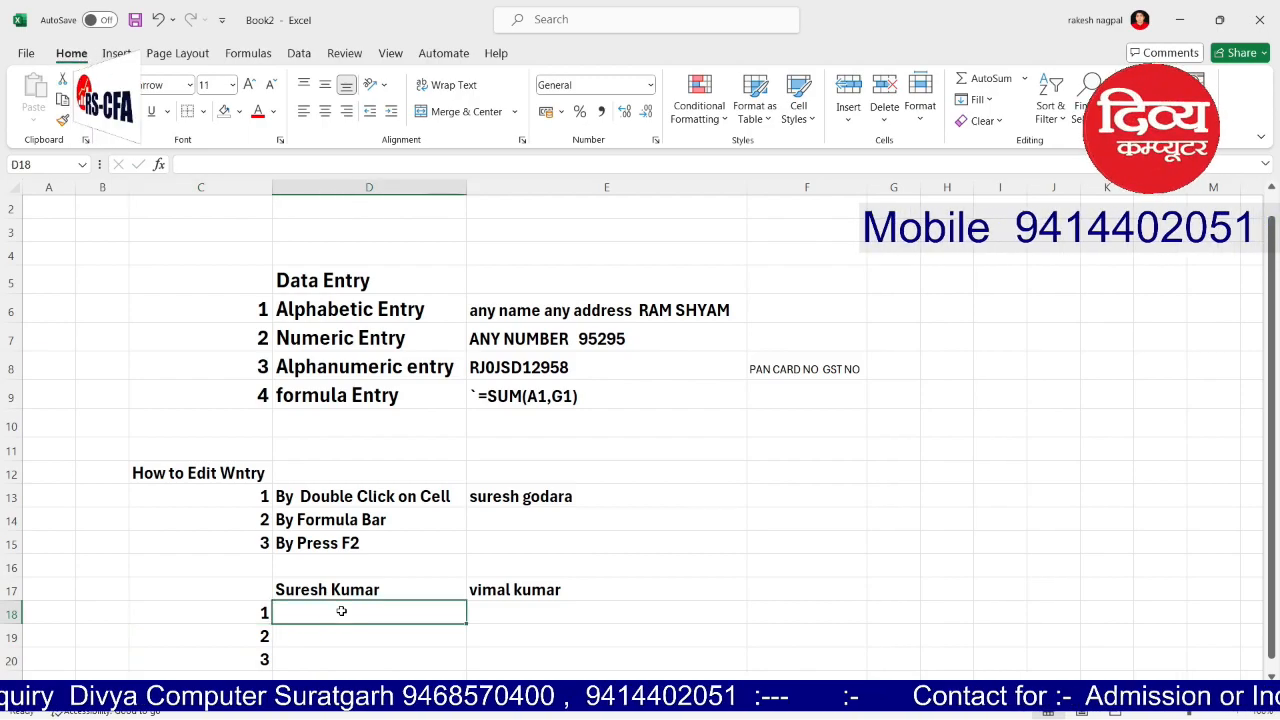
text(Ent)
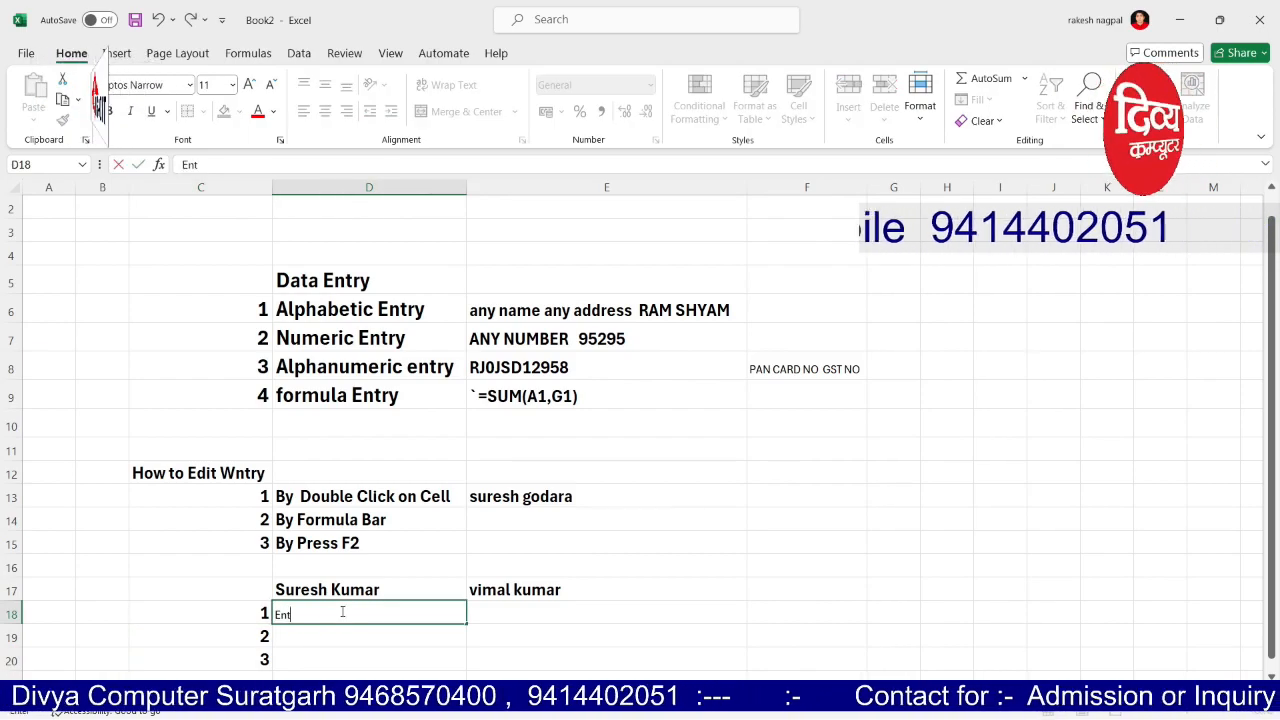
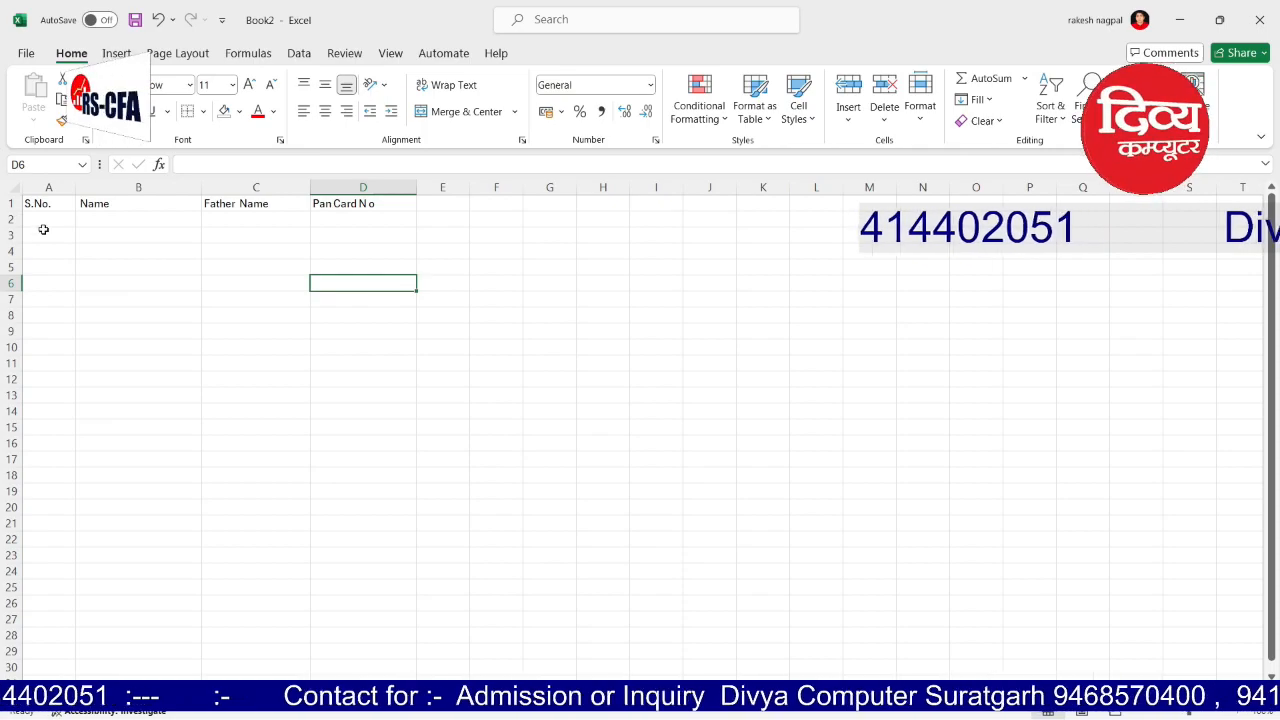
Step: Enter serial numbers 1, 2 and 3 in cells A2:A4
text(1)
key(Return)
text(2)
key(Return)
text(3)
key(Return)
text(1)
key(Return)
key(Up)
key(Up)
key(Up)
key(Down)
key(Down)
key(Up)
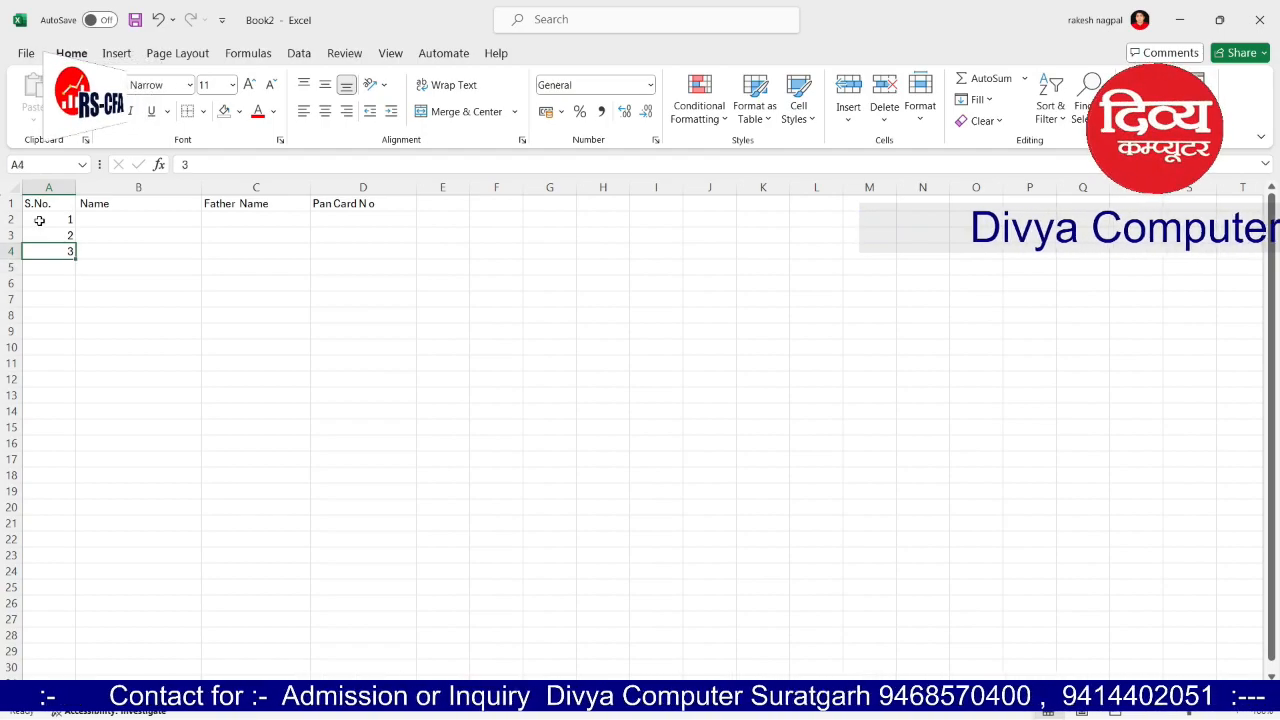
Step: Extend the 1-2-3 series down column A so it runs to 21 in A22
click(137, 334)
drag(63, 216, 66, 250)
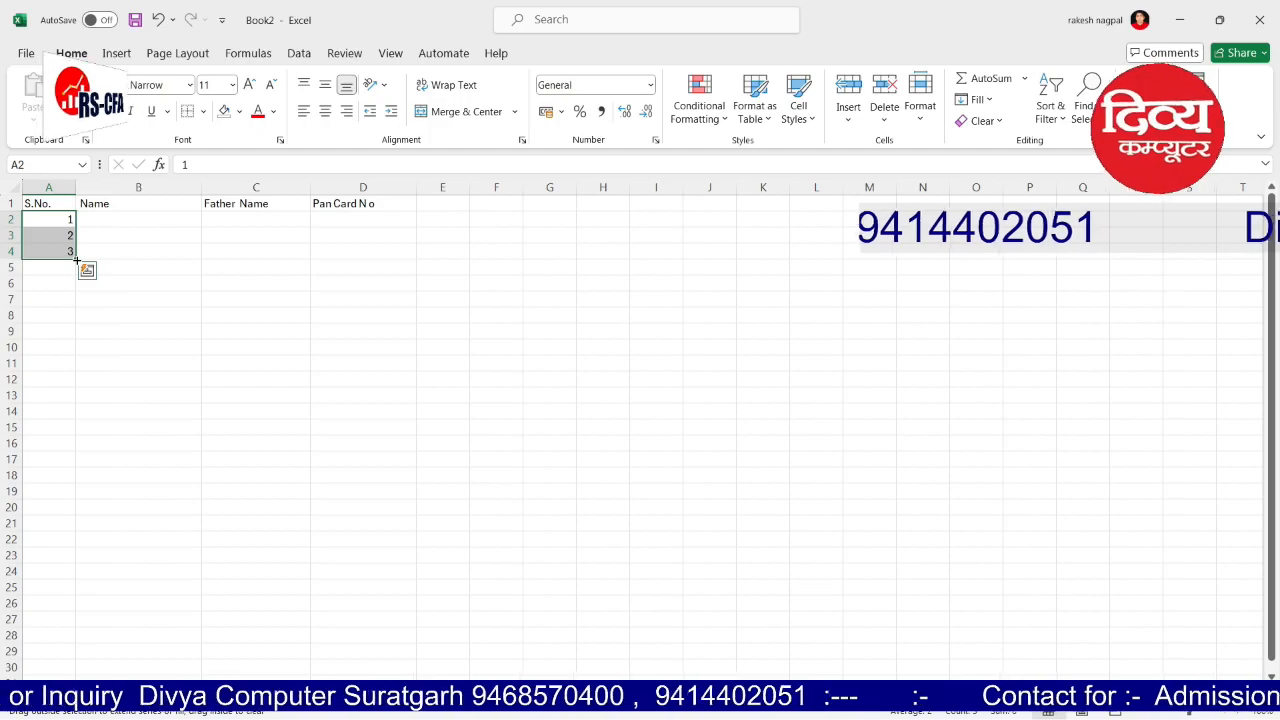
drag(76, 259, 117, 540)
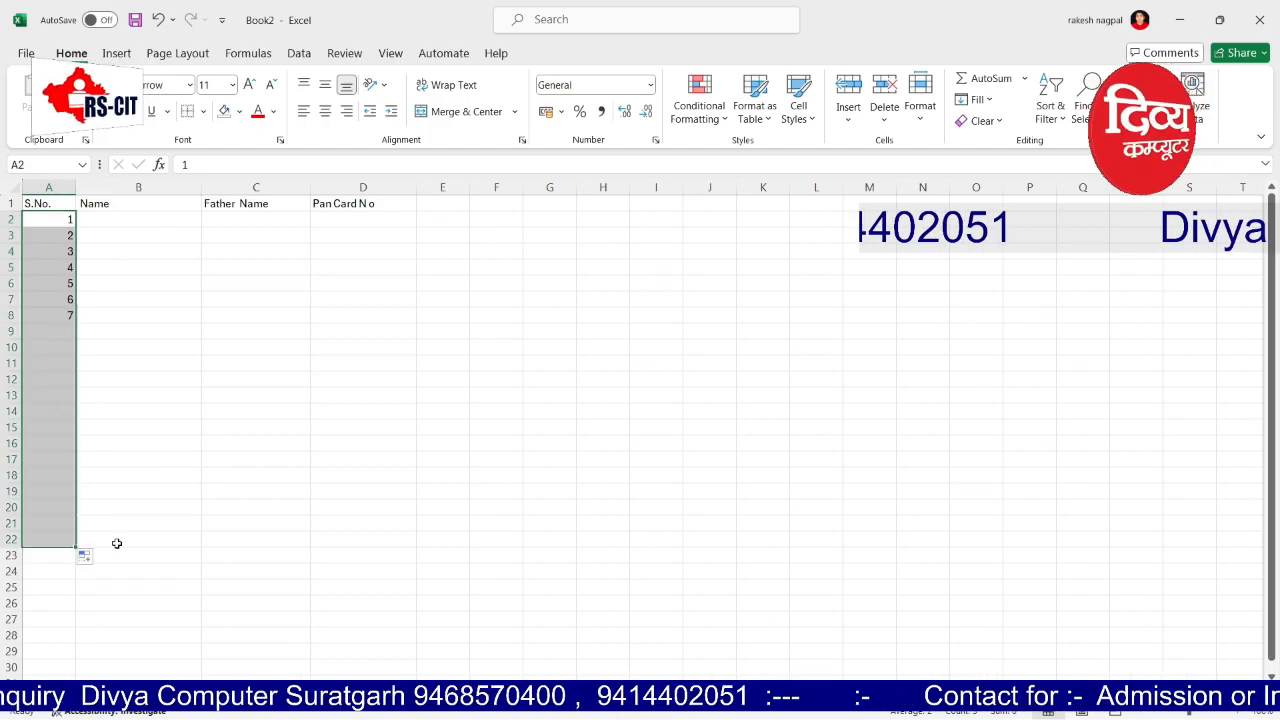
click(114, 221)
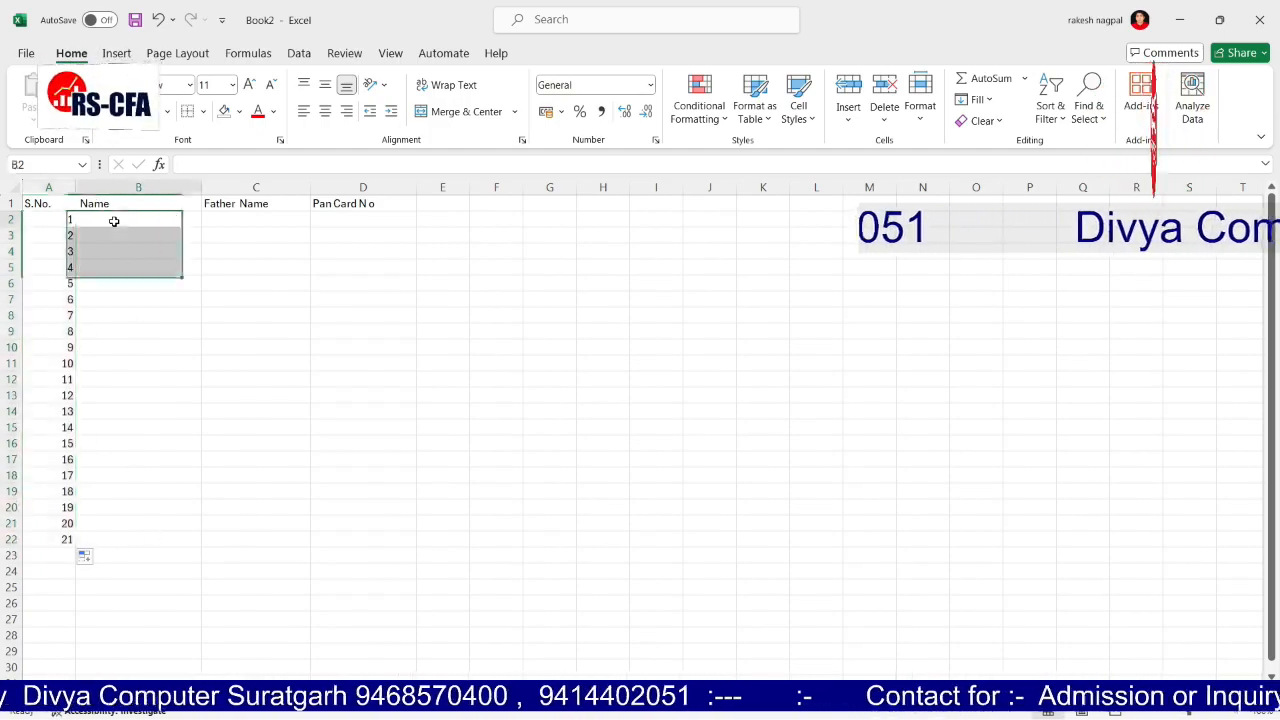
Step: Enter six names in B2:B7: Ramesh, sur…, Vimal, Alok, Arvind and Suresh
text(Rame)
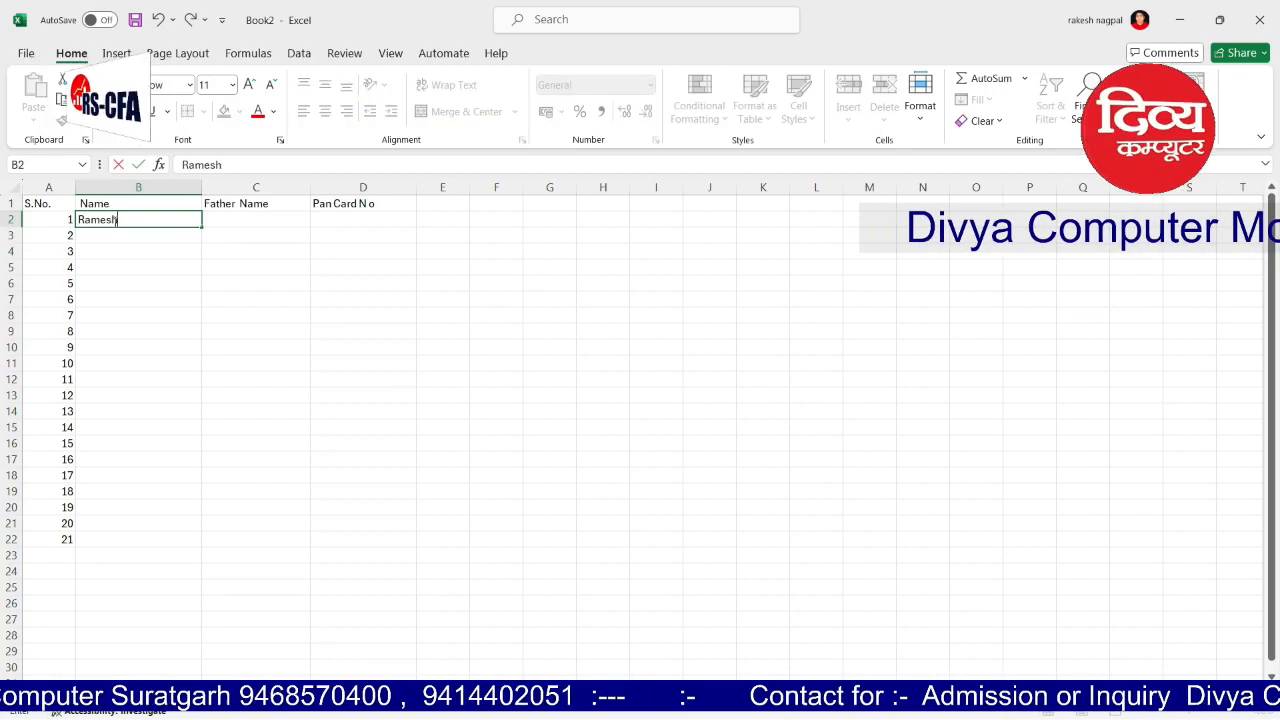
text(sh)
key(Return)
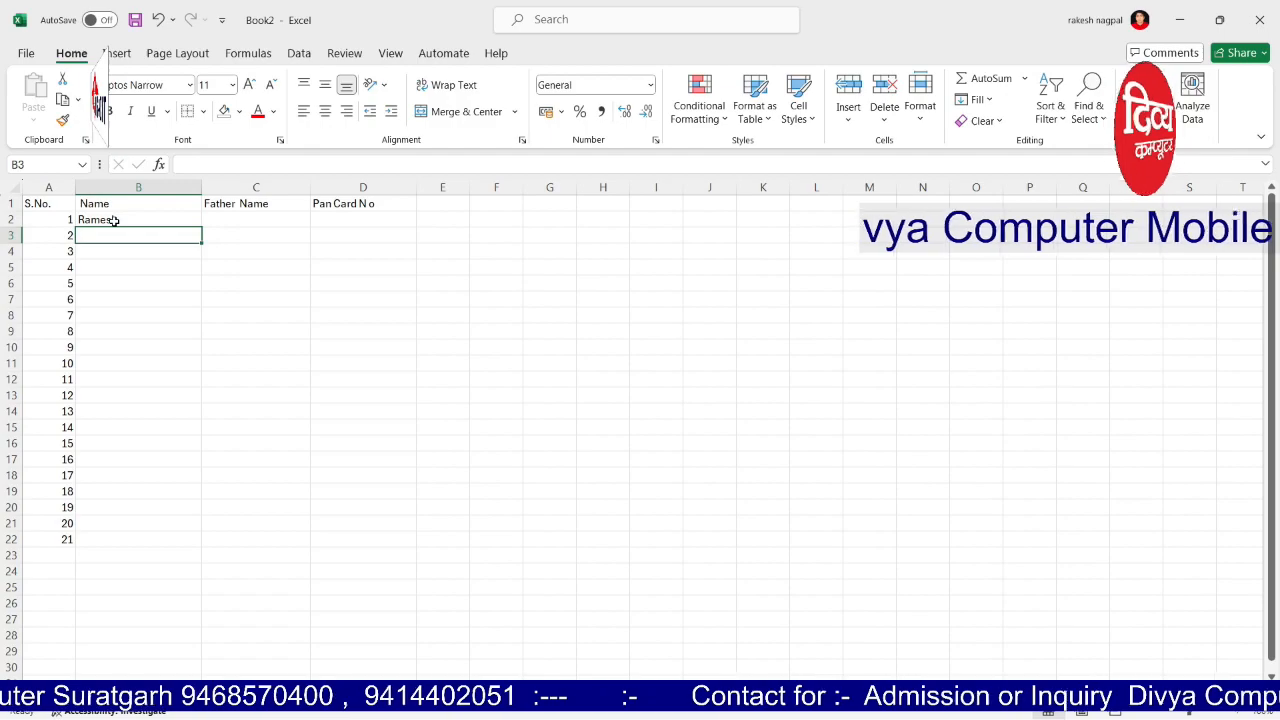
text(suresh)
key(Return)
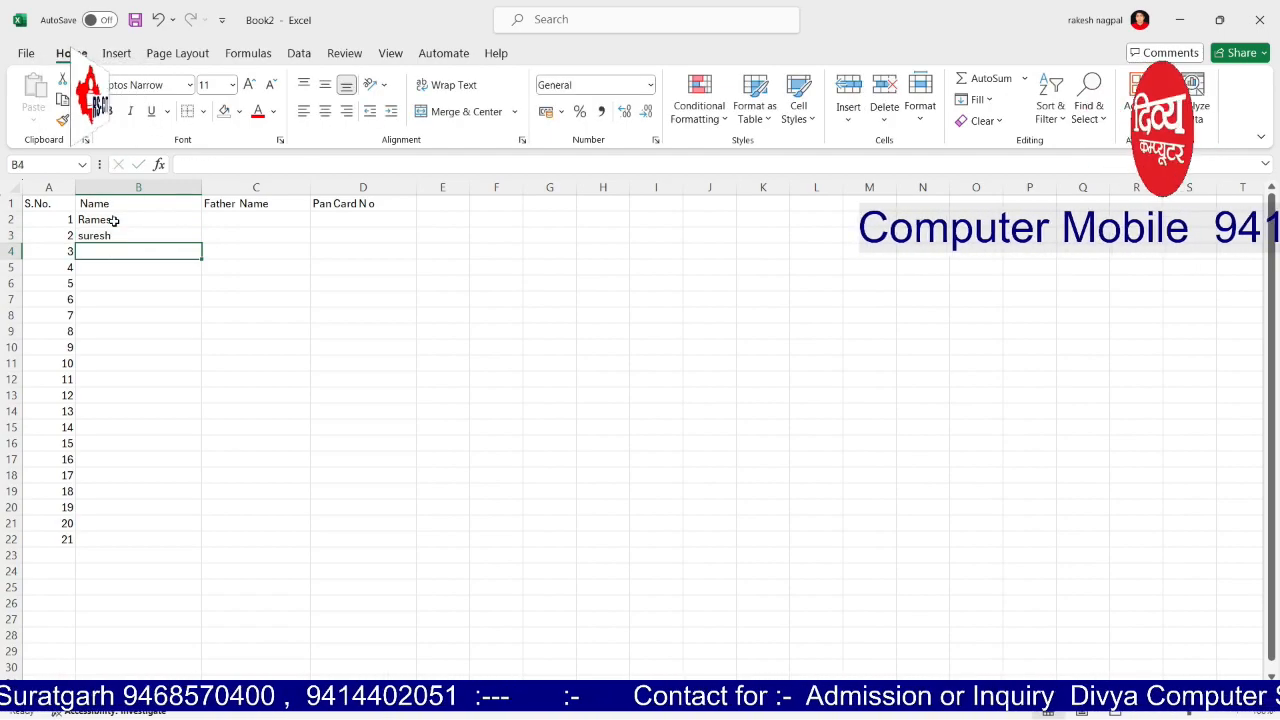
text(Vimal)
key(Return)
text(Alok)
key(Return)
text(Arvind)
key(Return)
text(Suresh)
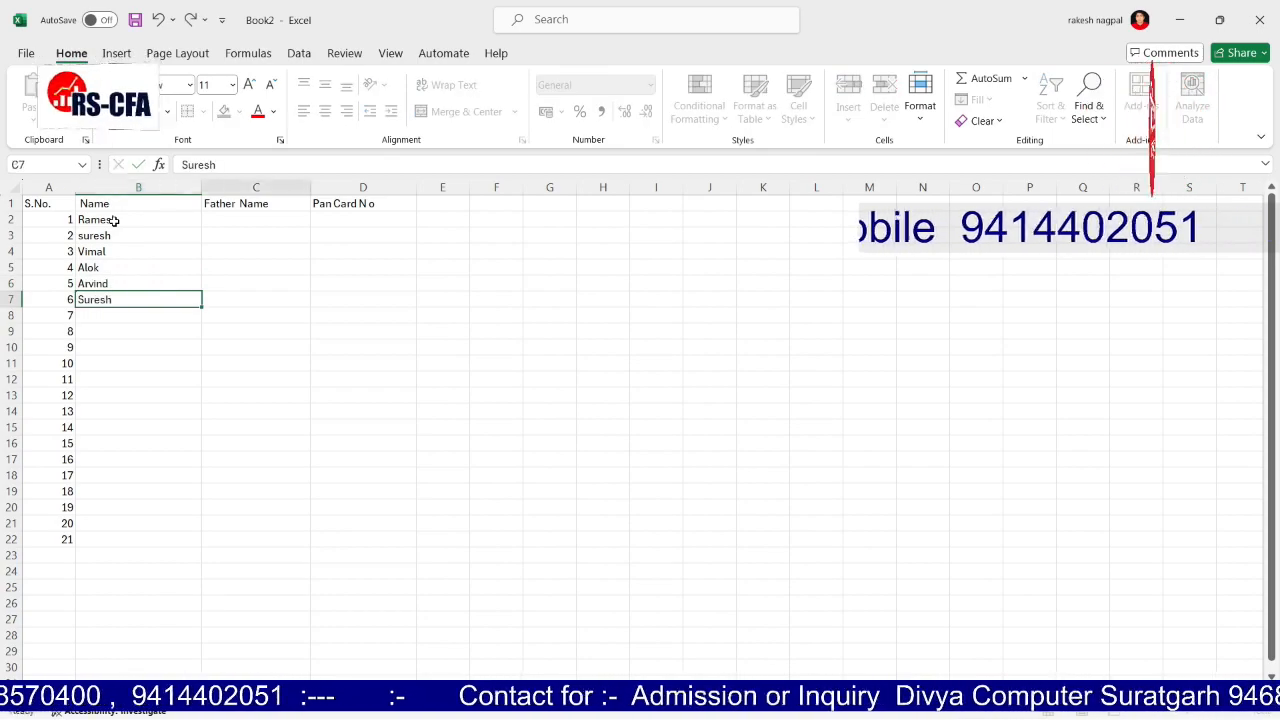
key(Tab)
Step: Attempt a keyboard selection and copy of the entered names
key(Up)
key(Up)
key(Up)
key(Up)
key(Up)
key(Left)
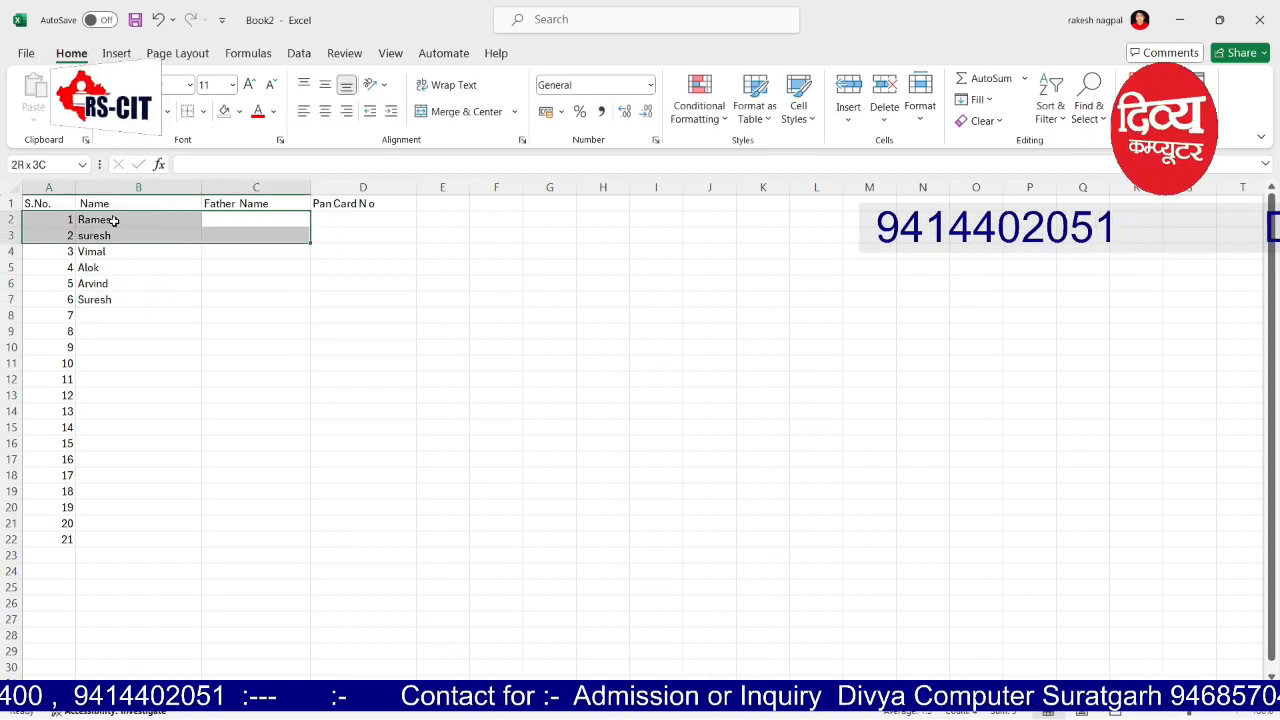
key(Down)
key(Up)
key(shift+Down)
key(shift+Down)
key(Down)
key(Down)
key(Down)
key(Down)
key(Down)
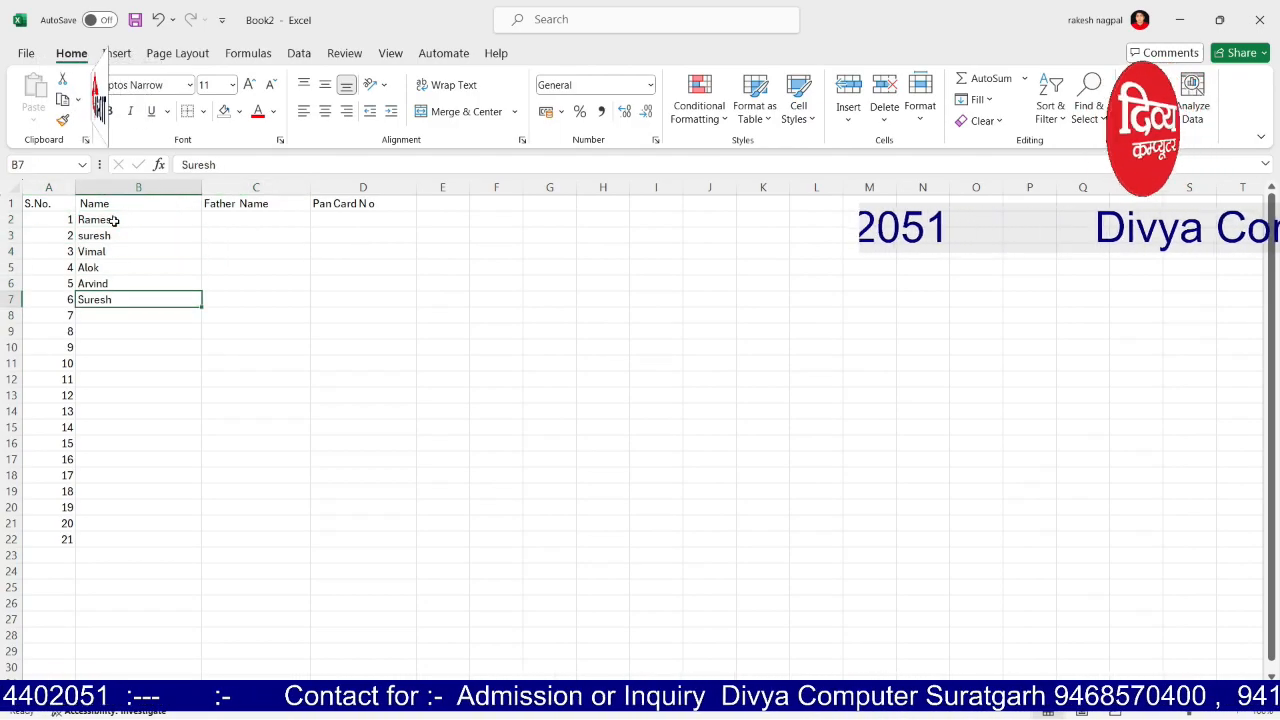
key(shift+Up)
key(shift+Up)
key(shift+Up)
key(shift+Up)
key(shift+Up)
key(ctrl+c)
key(Tab)
key(Tab)
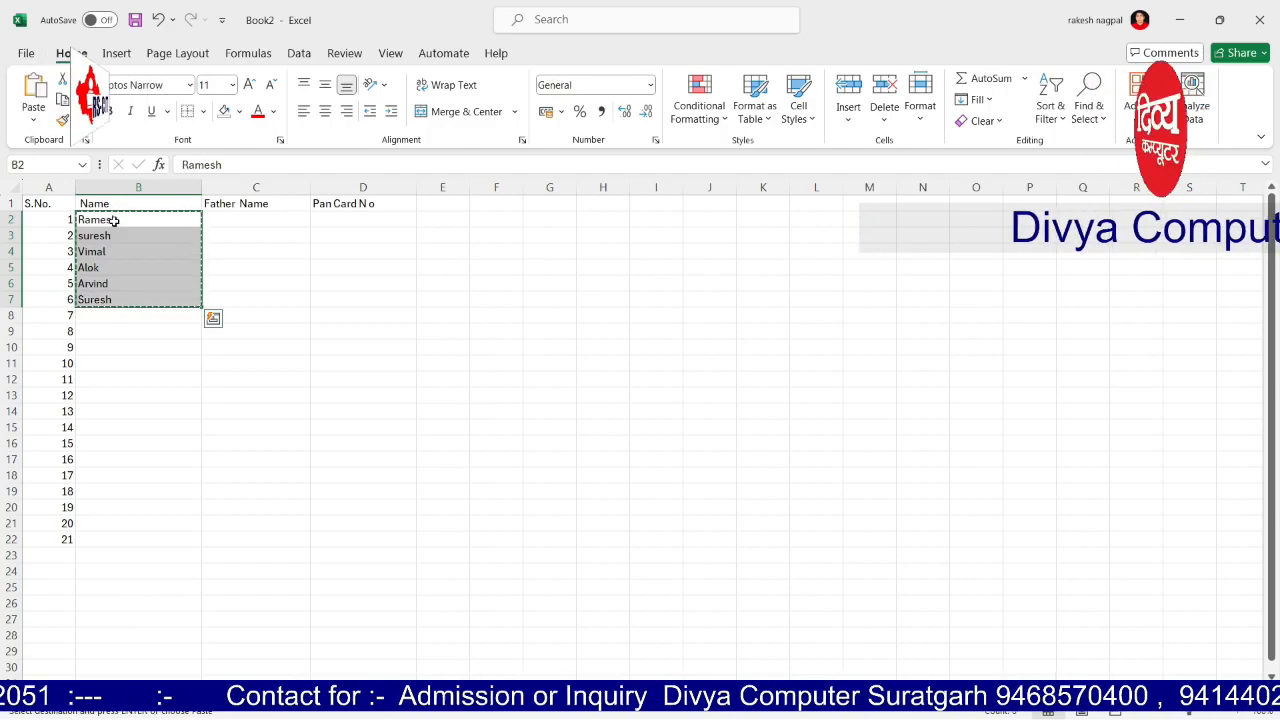
key(Right)
key(Escape)
key(Up)
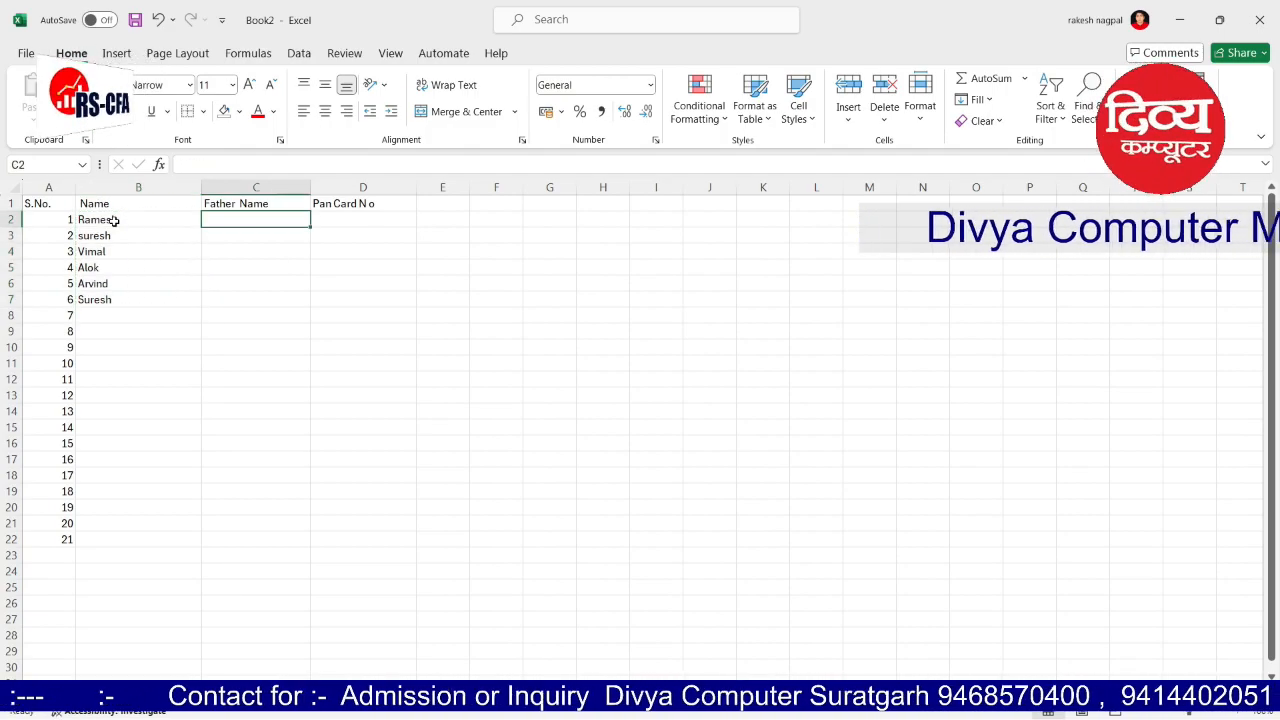
Step: Copy names B2:B7 and paste them into the Father Name column starting at C2
click(312, 278)
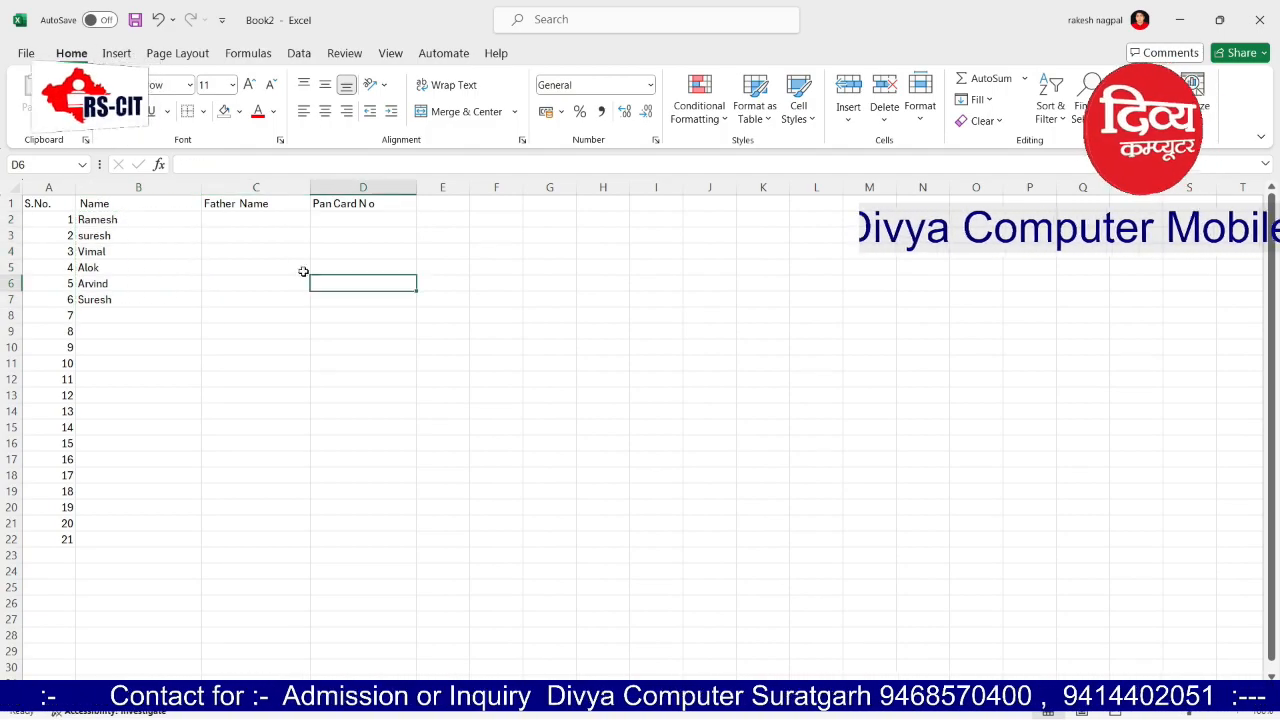
drag(129, 219, 127, 297)
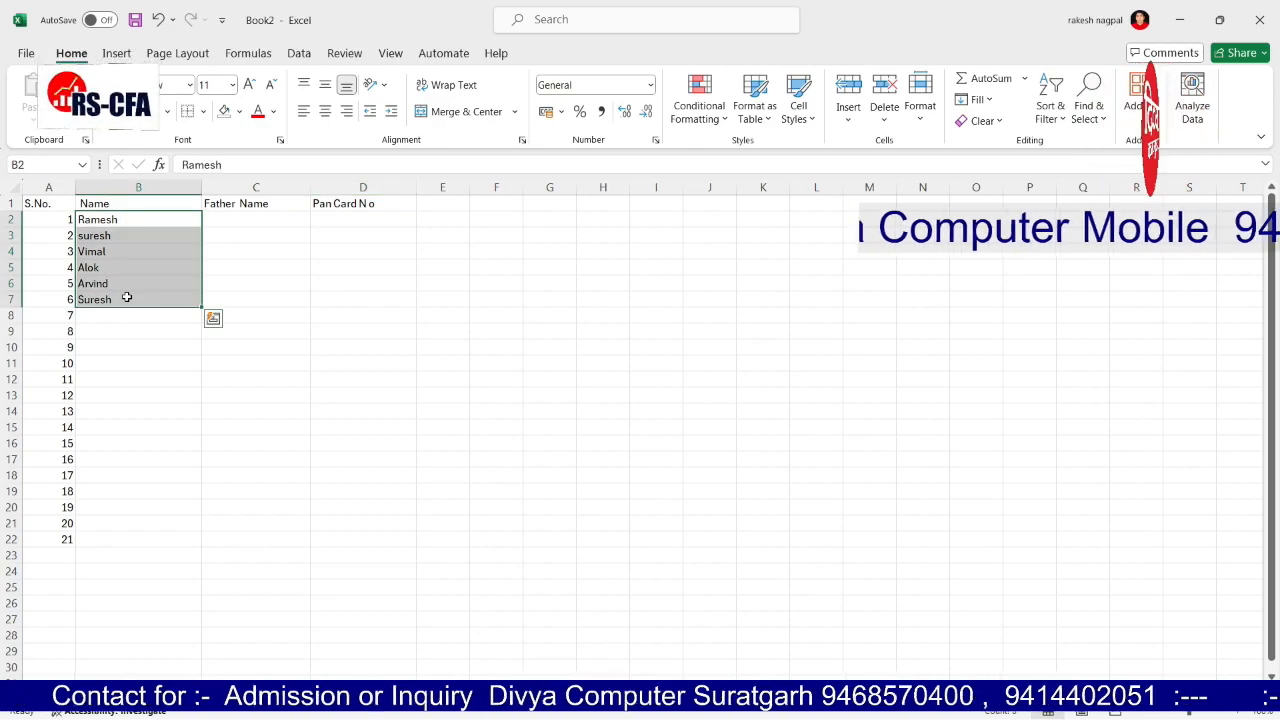
click(213, 318)
key(ctrl+c)
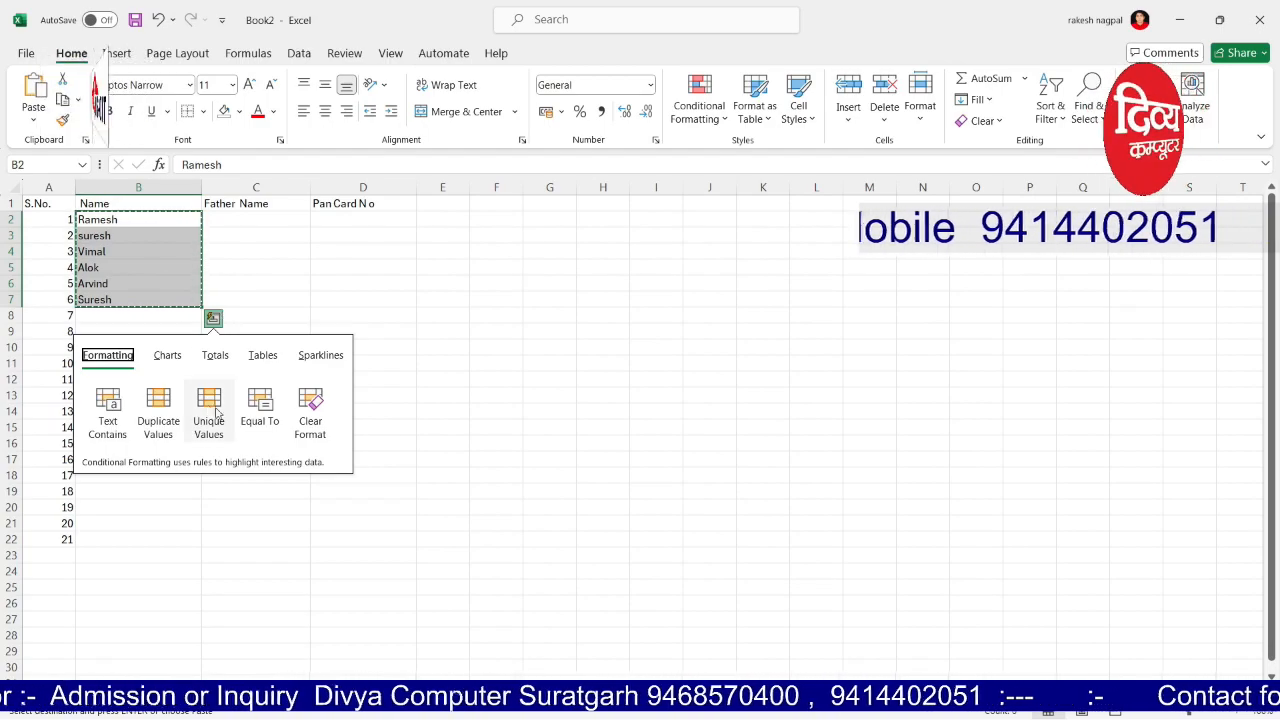
click(226, 222)
key(ctrl+v)
key(Escape)
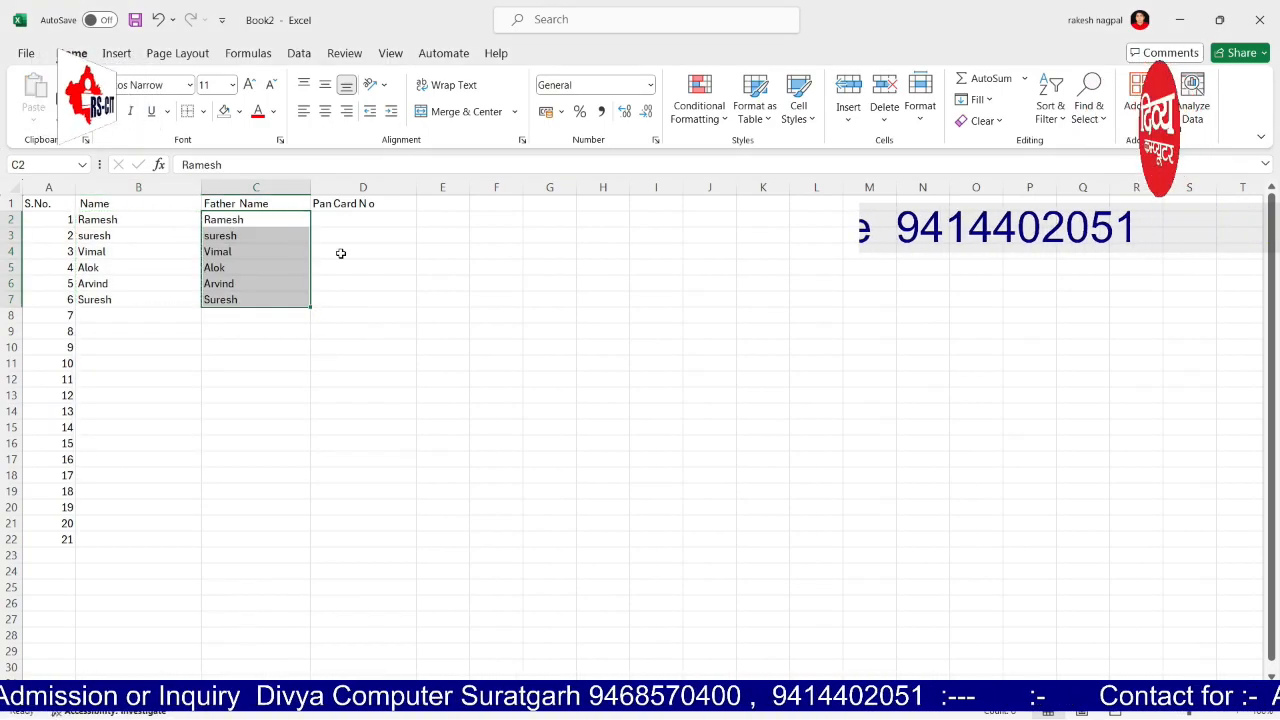
click(361, 221)
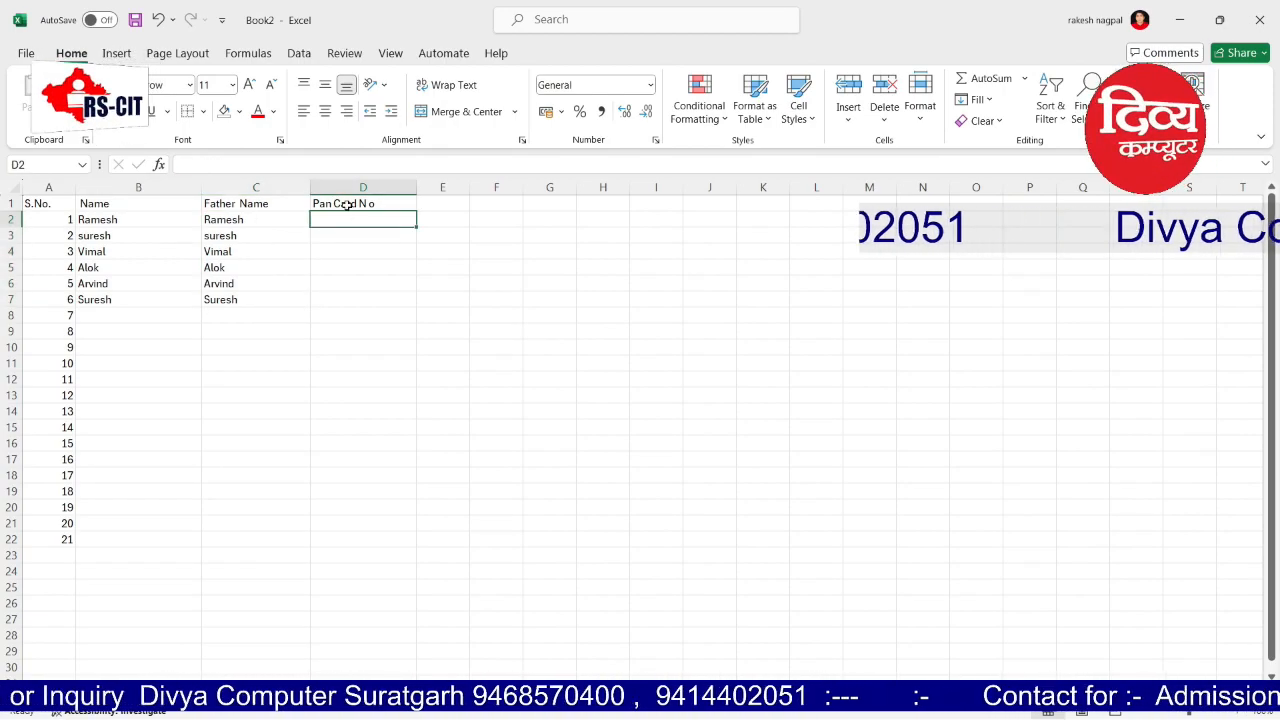
Step: Enter 9481512 in D2, rename D1 'Number Entry' and head E1 'Alpha Numeric Entry'
text(9481512)
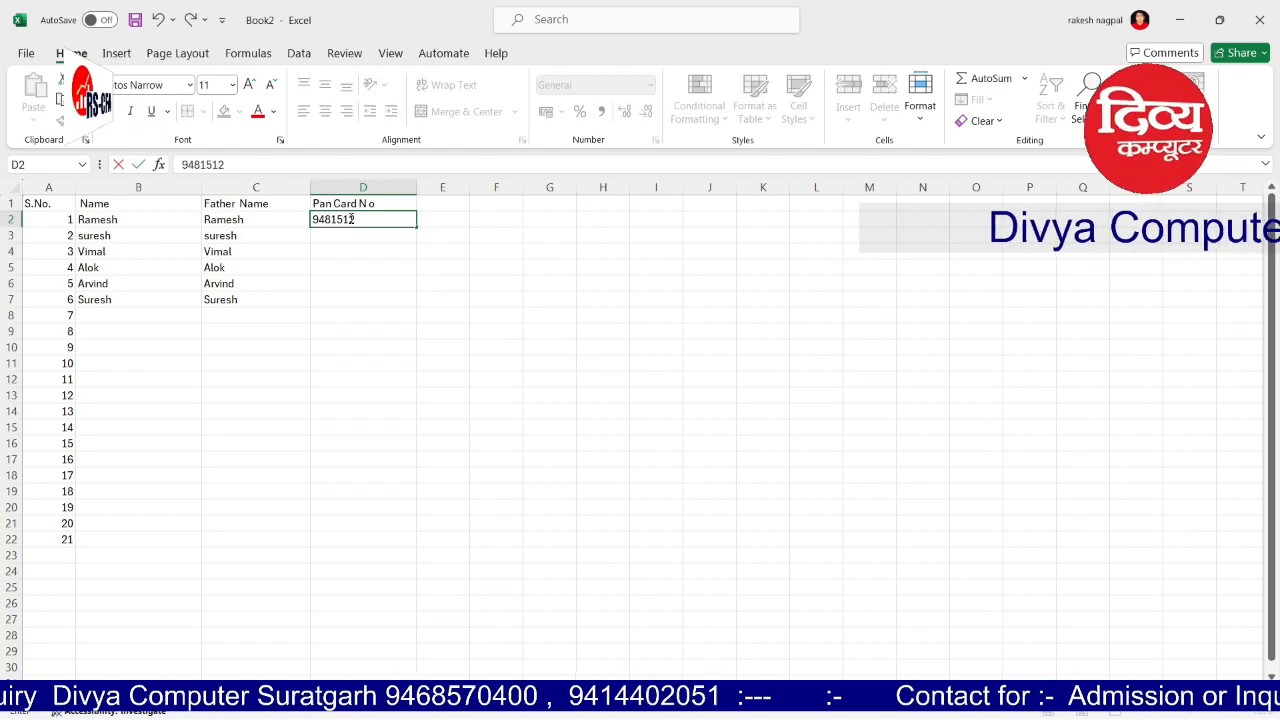
key(Up)
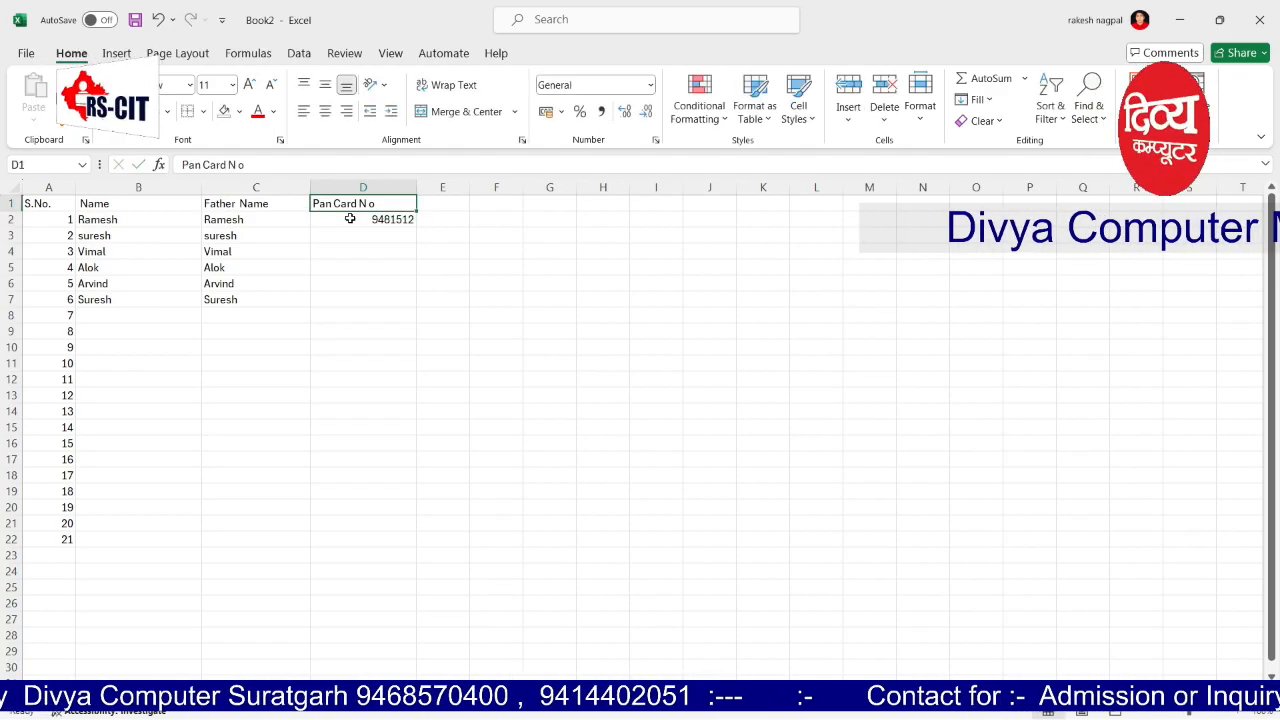
text(Number)
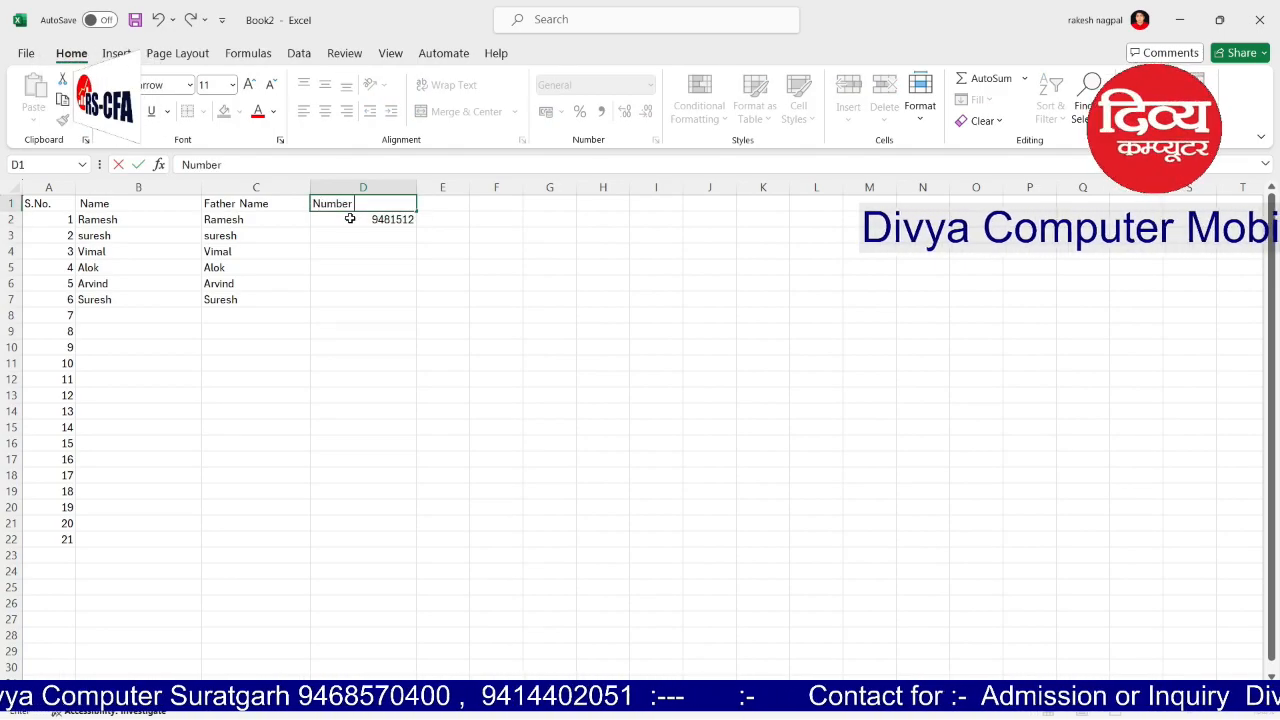
text( Entry)
key(Right)
key(Right)
key(Left)
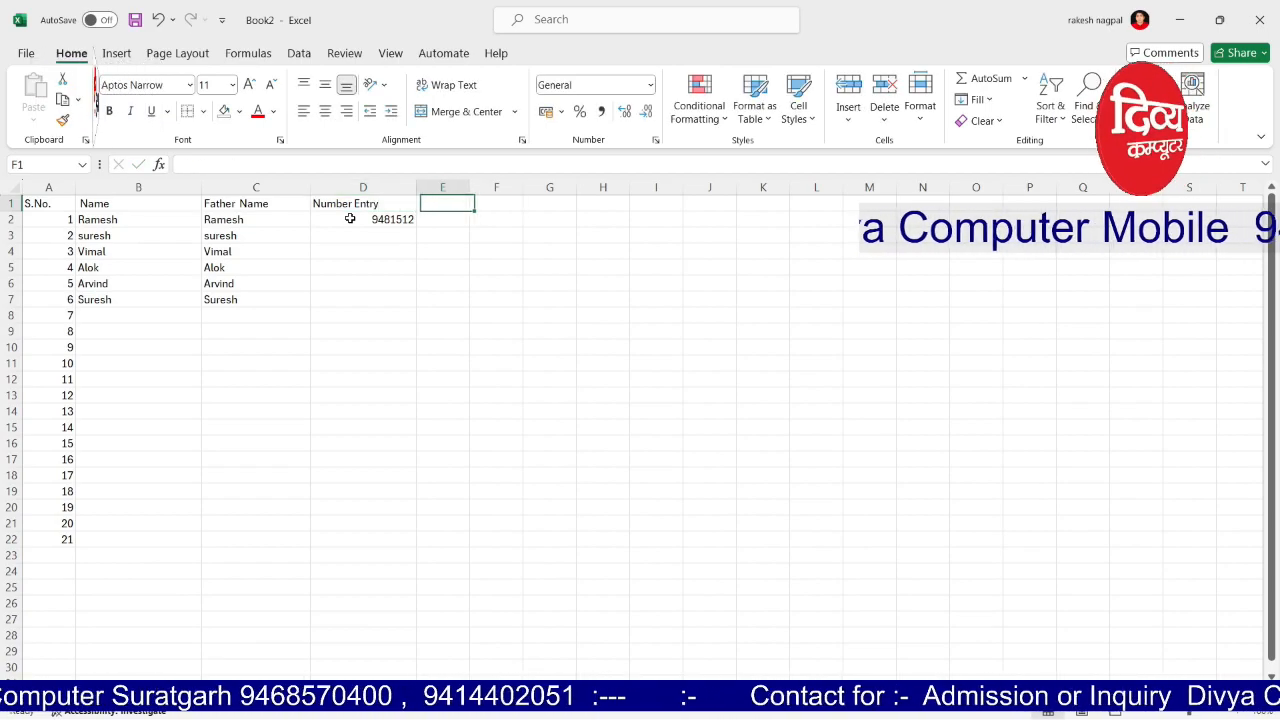
text(Al)
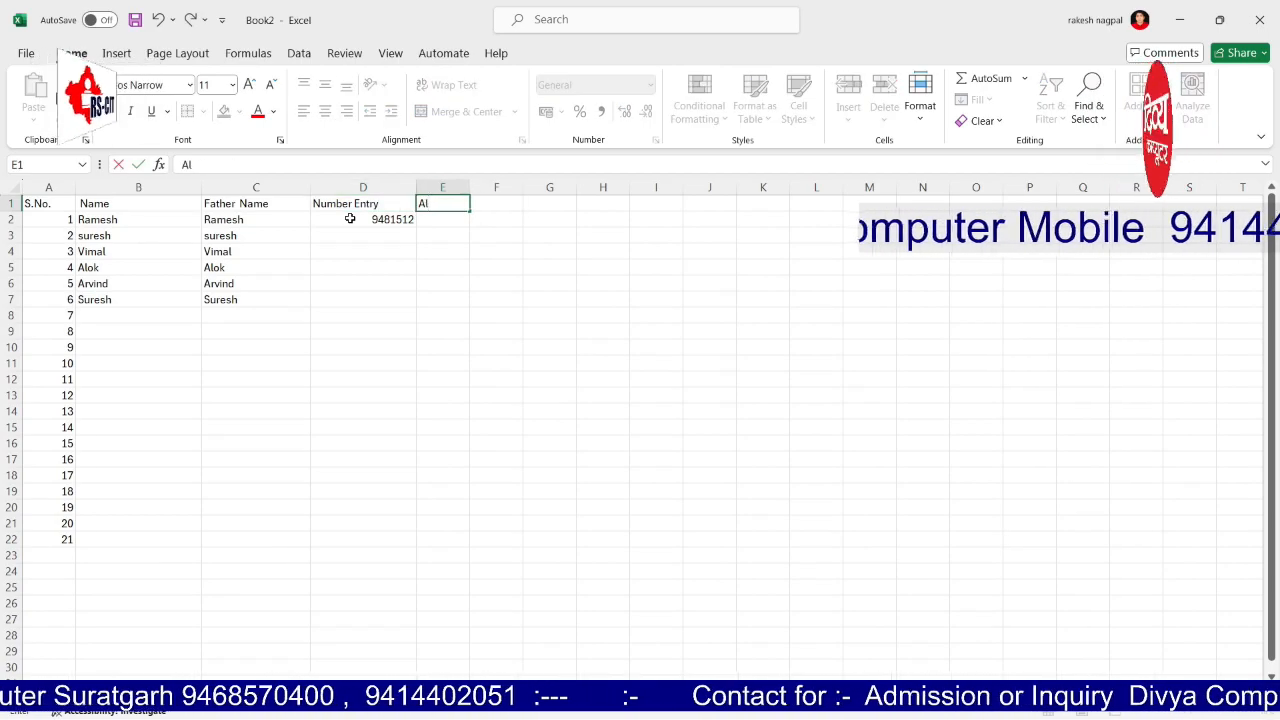
text(pha Numeric E)
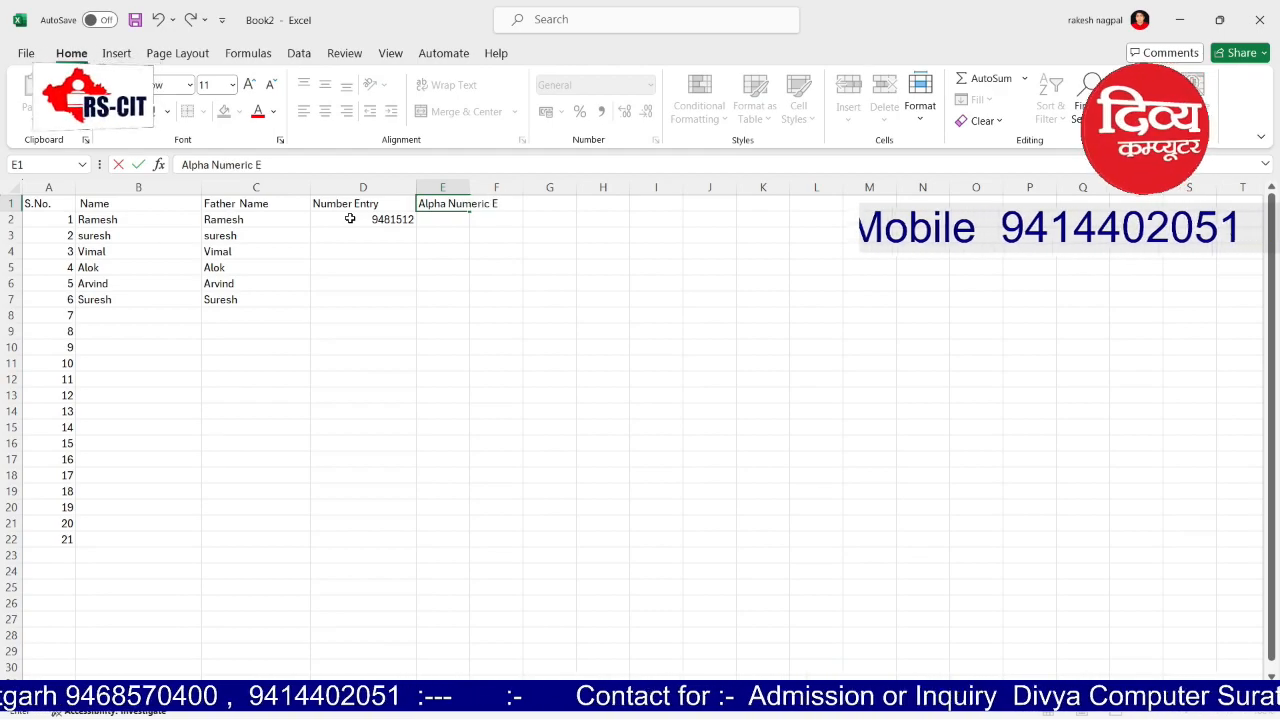
text(ntry)
key(Return)
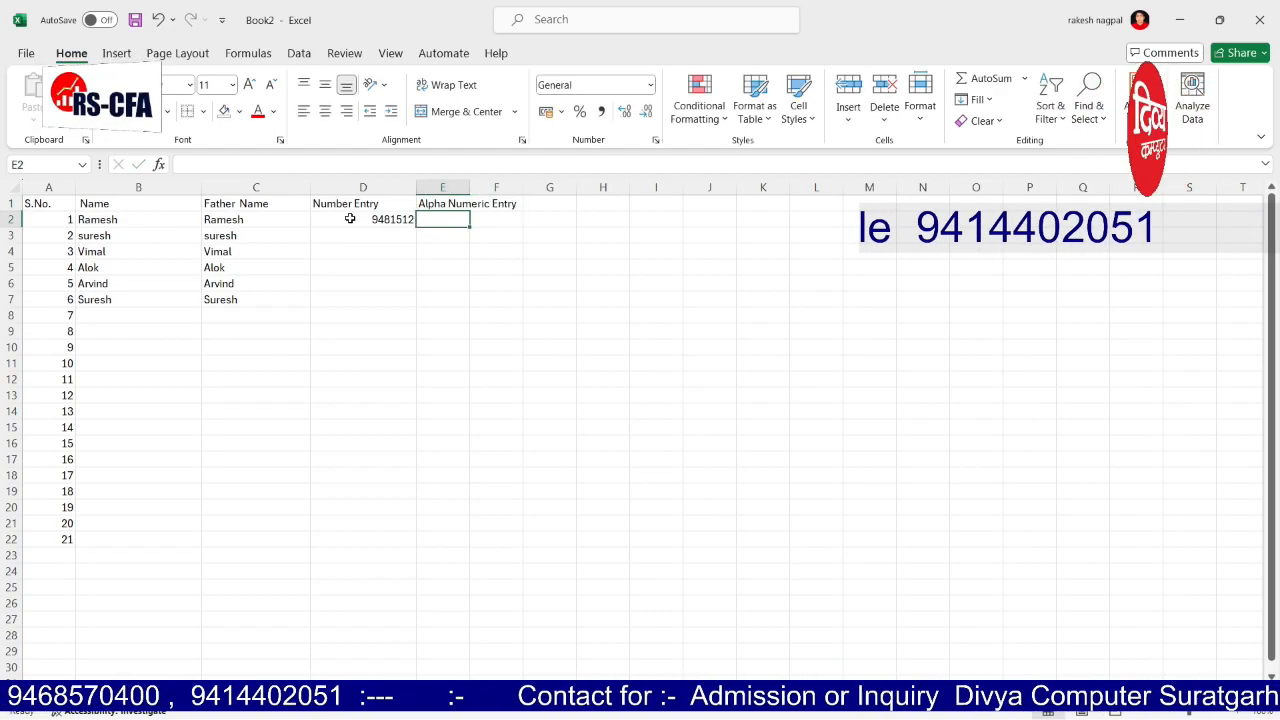
Step: Add codes raj0152s525 and raj0153s526 in E2:E3 and autofit column E
text(raj)
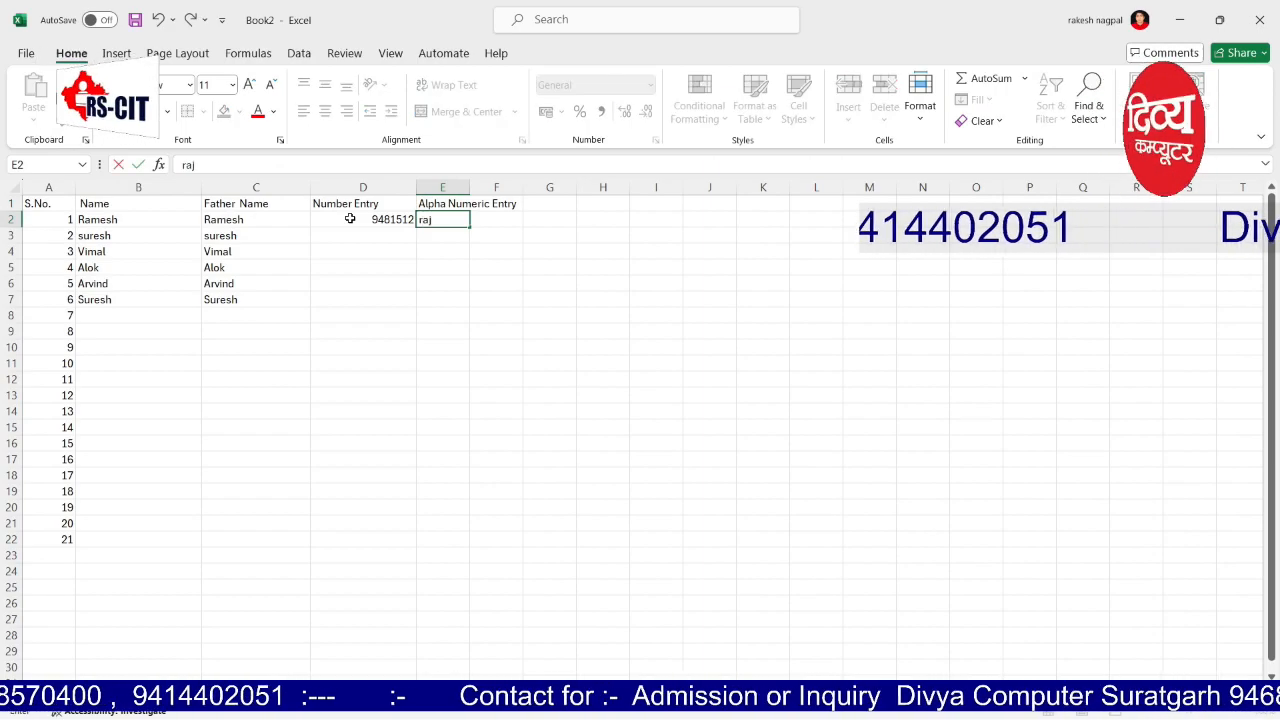
text(0152)
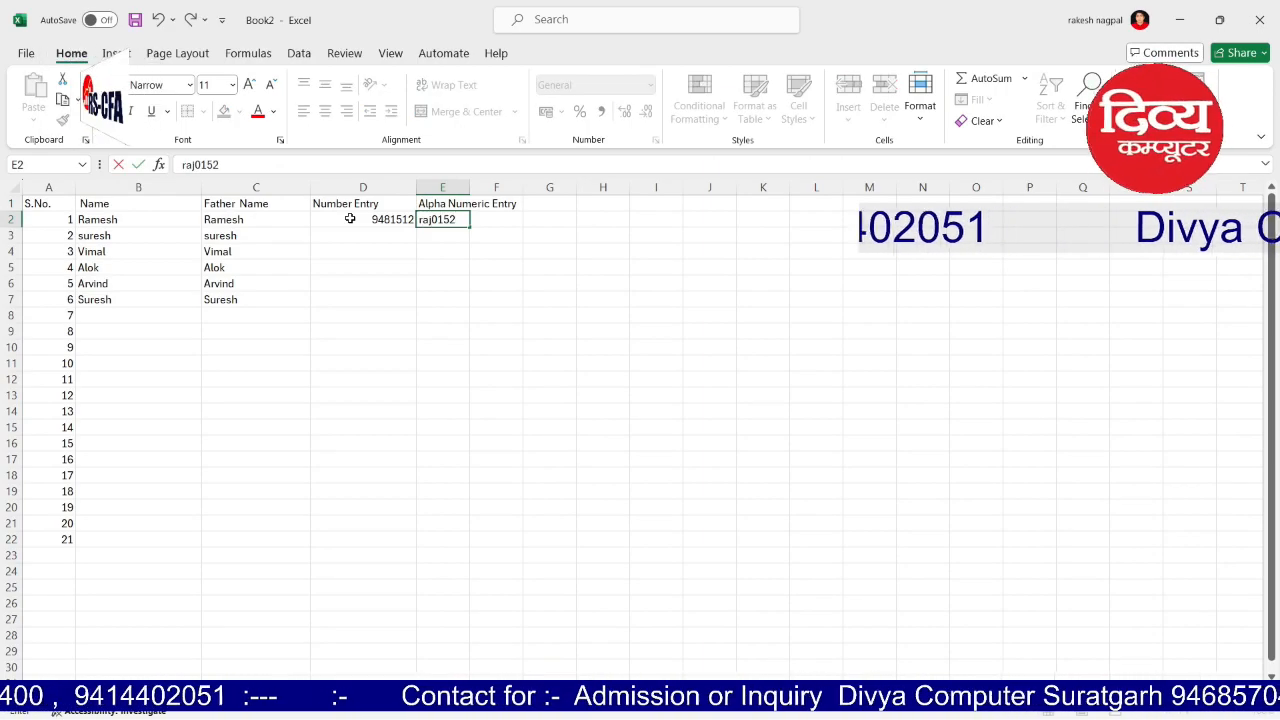
text(s525)
key(Return)
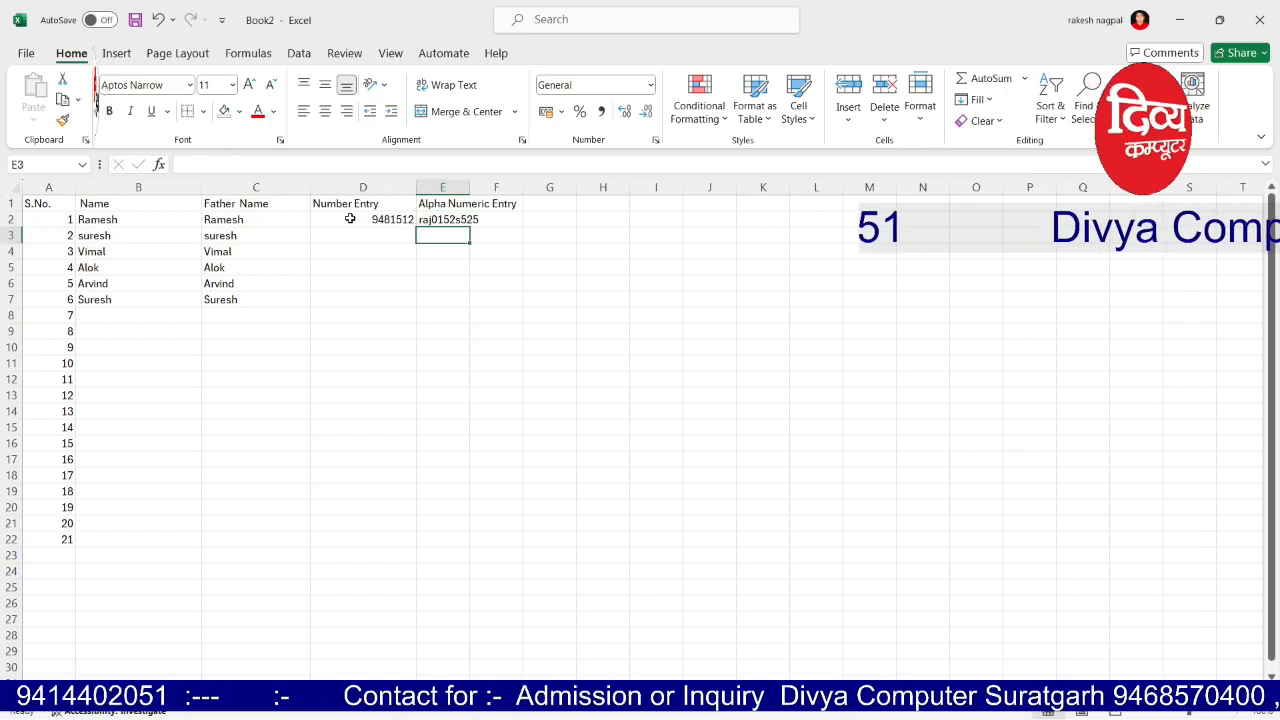
text(raj0153s)
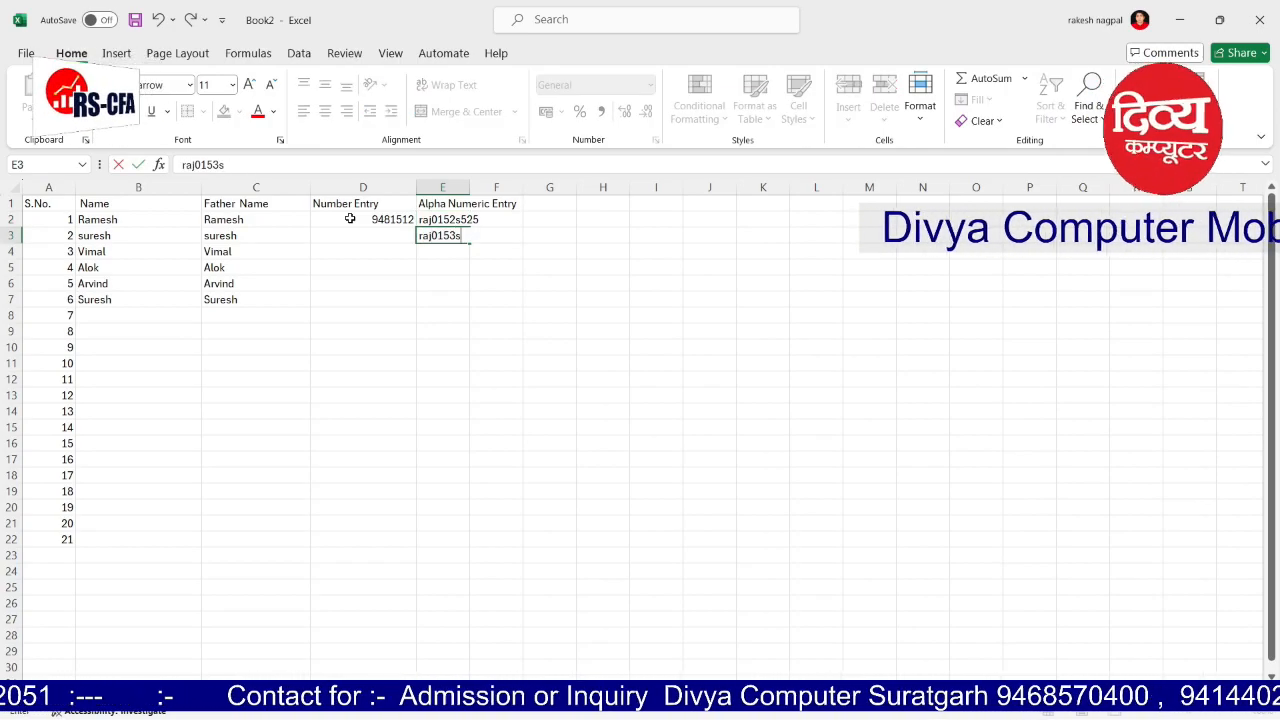
text(526)
key(Tab)
key(Down)
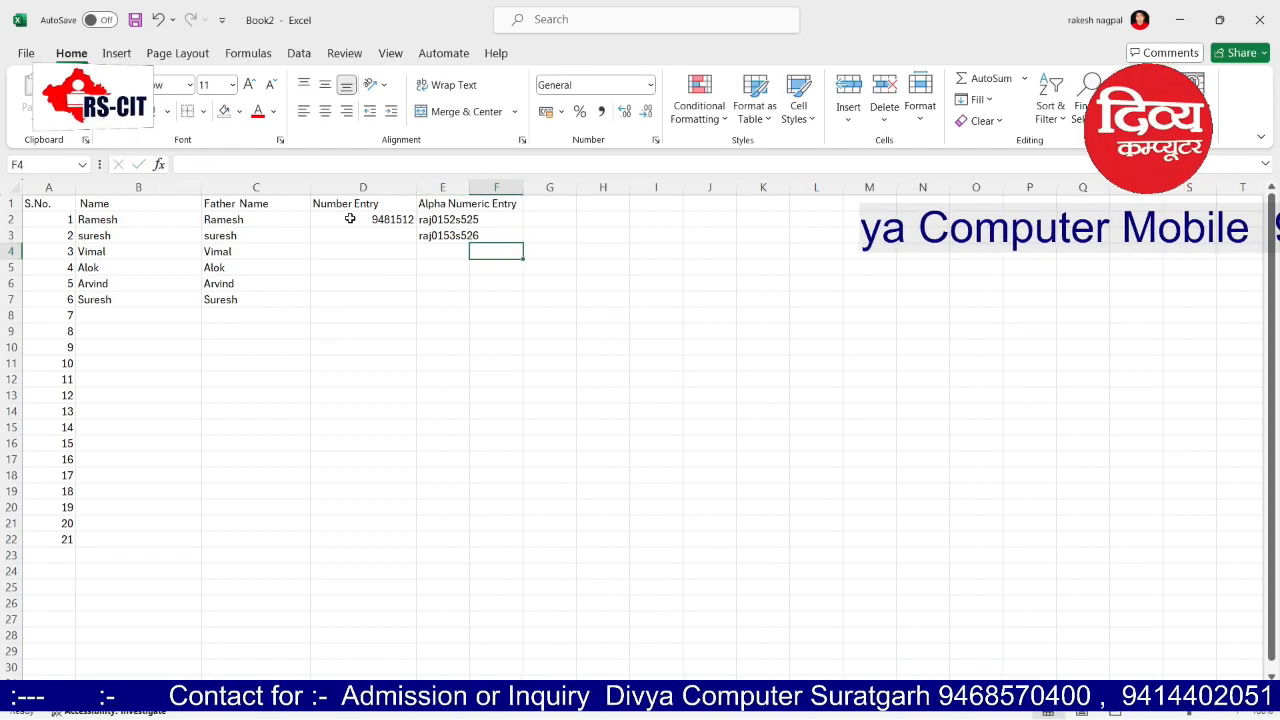
double_click(474, 184)
drag(482, 219, 480, 236)
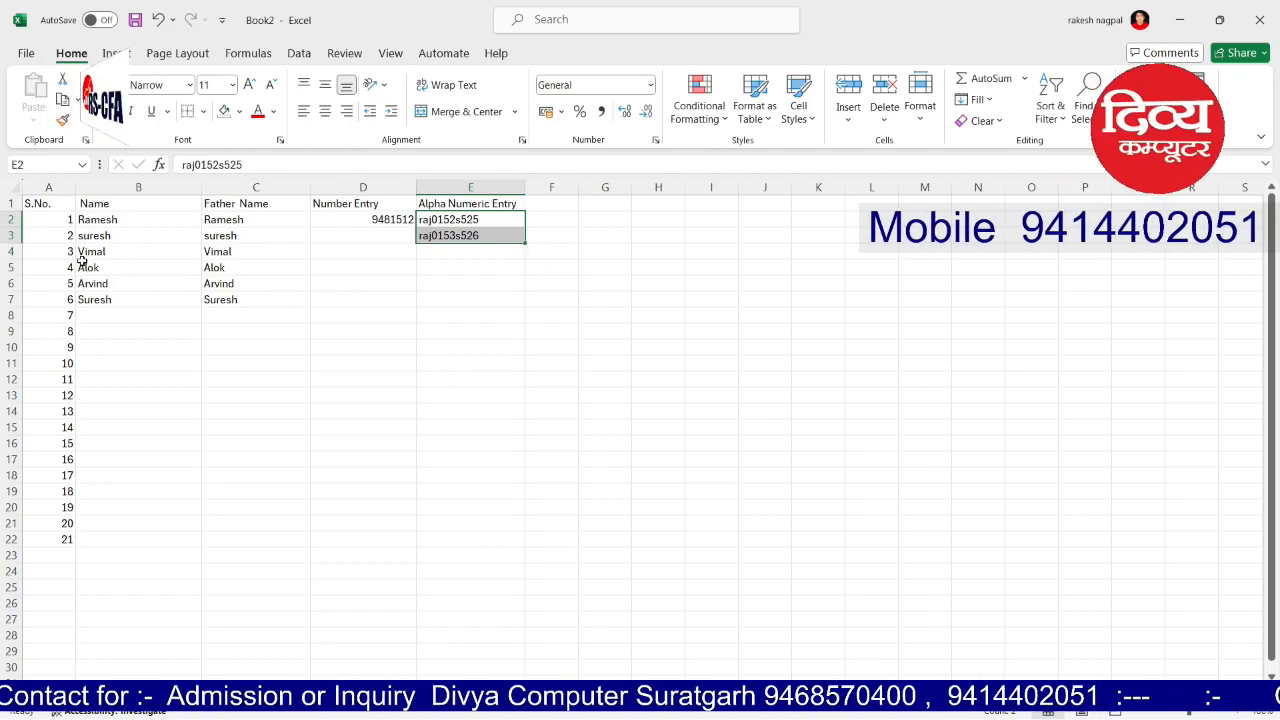
Step: Make header cells A1:E1 bold and underlined with a light green fill
drag(46, 203, 470, 203)
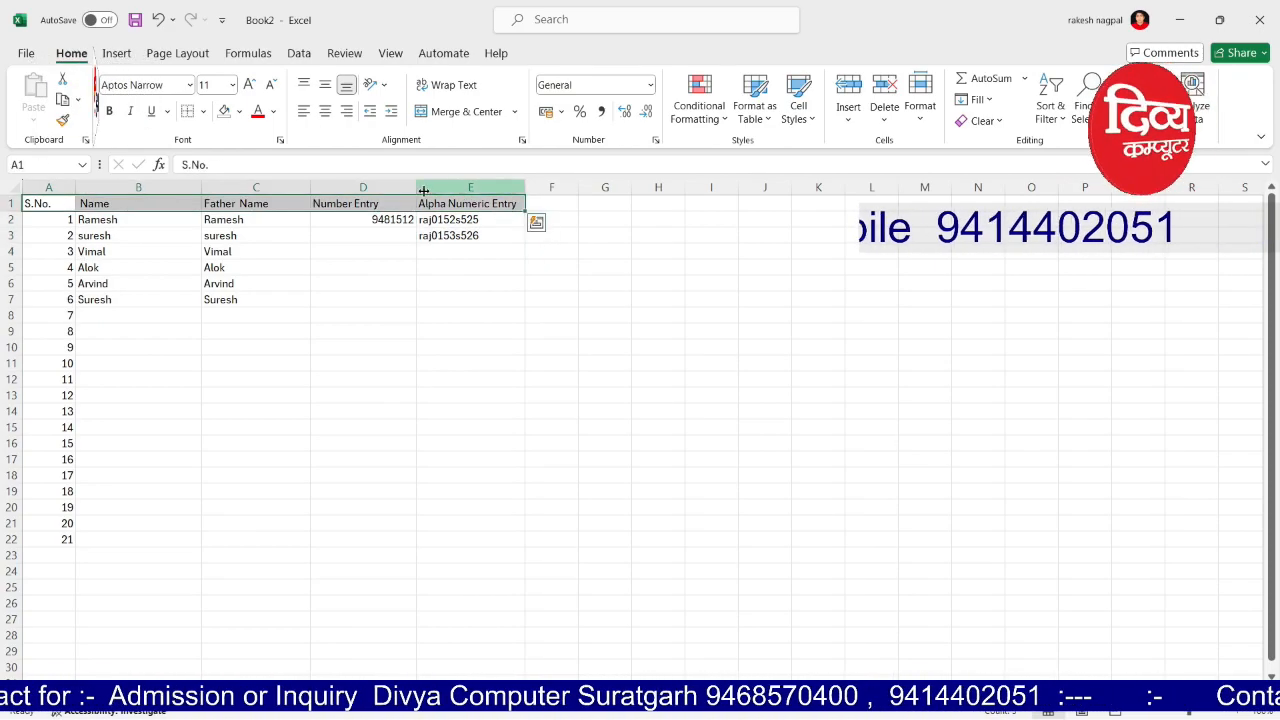
key(ctrl+b)
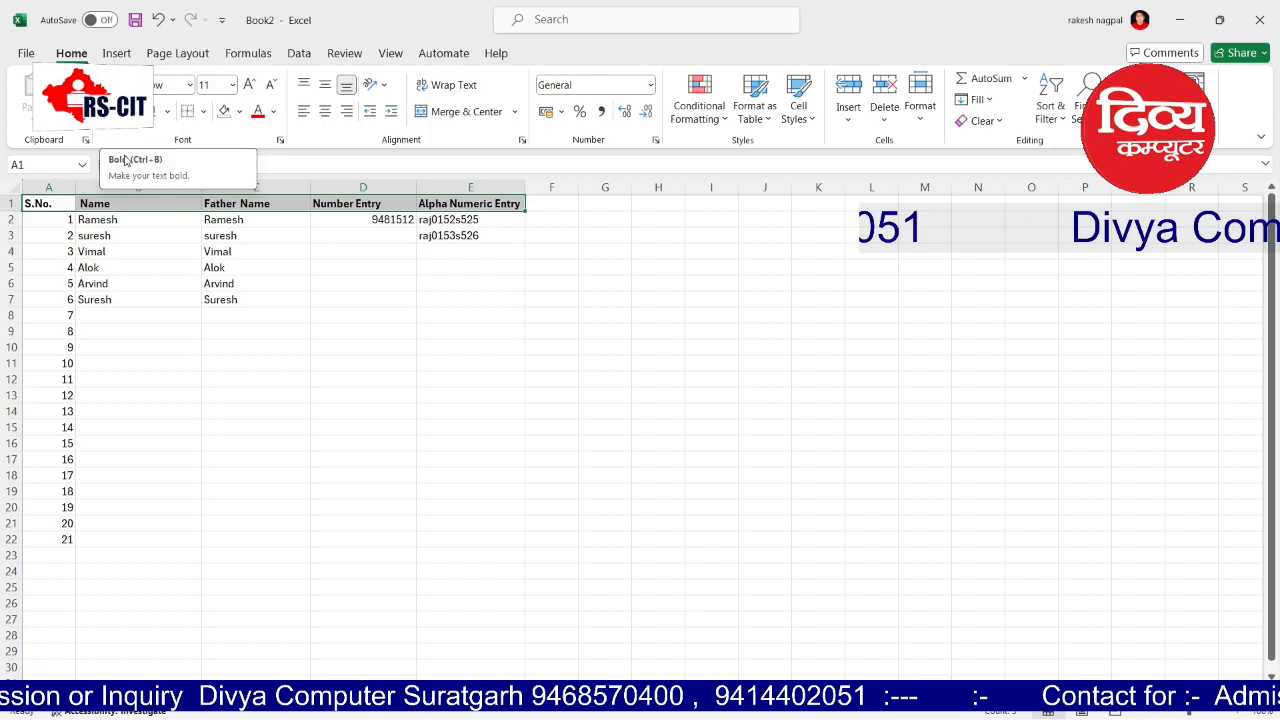
click(166, 112)
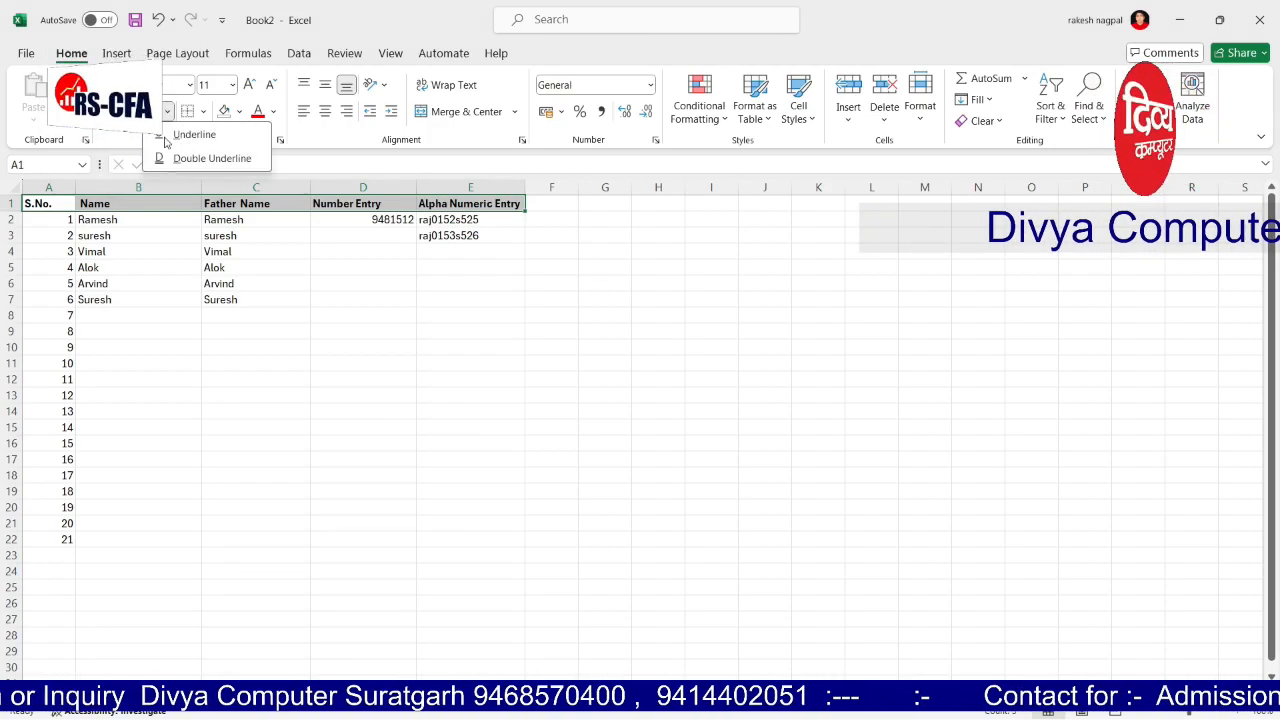
click(180, 134)
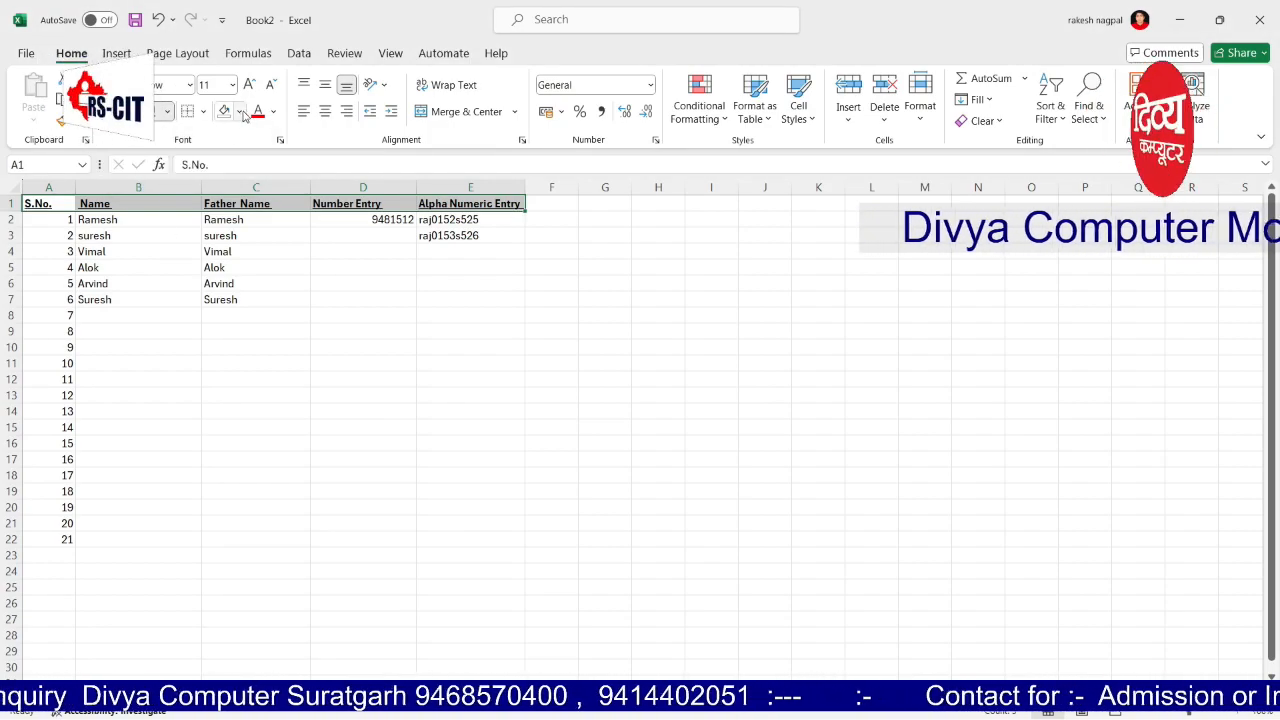
click(240, 111)
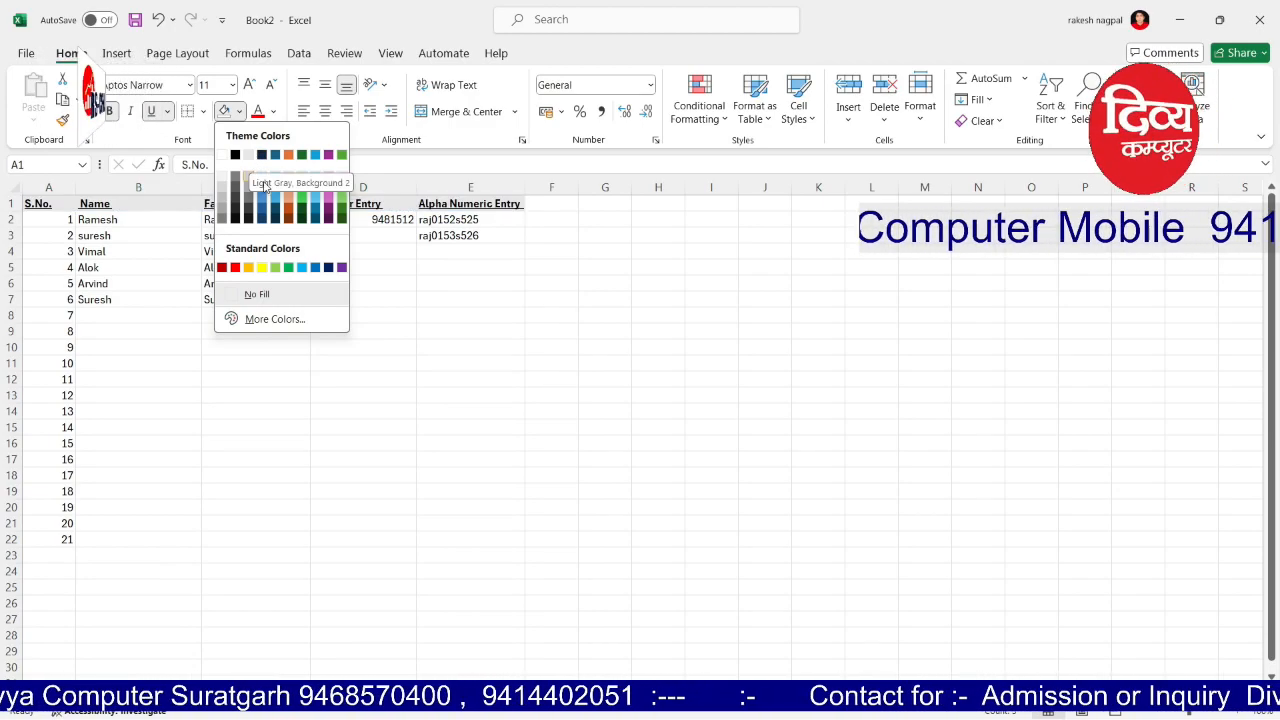
click(341, 177)
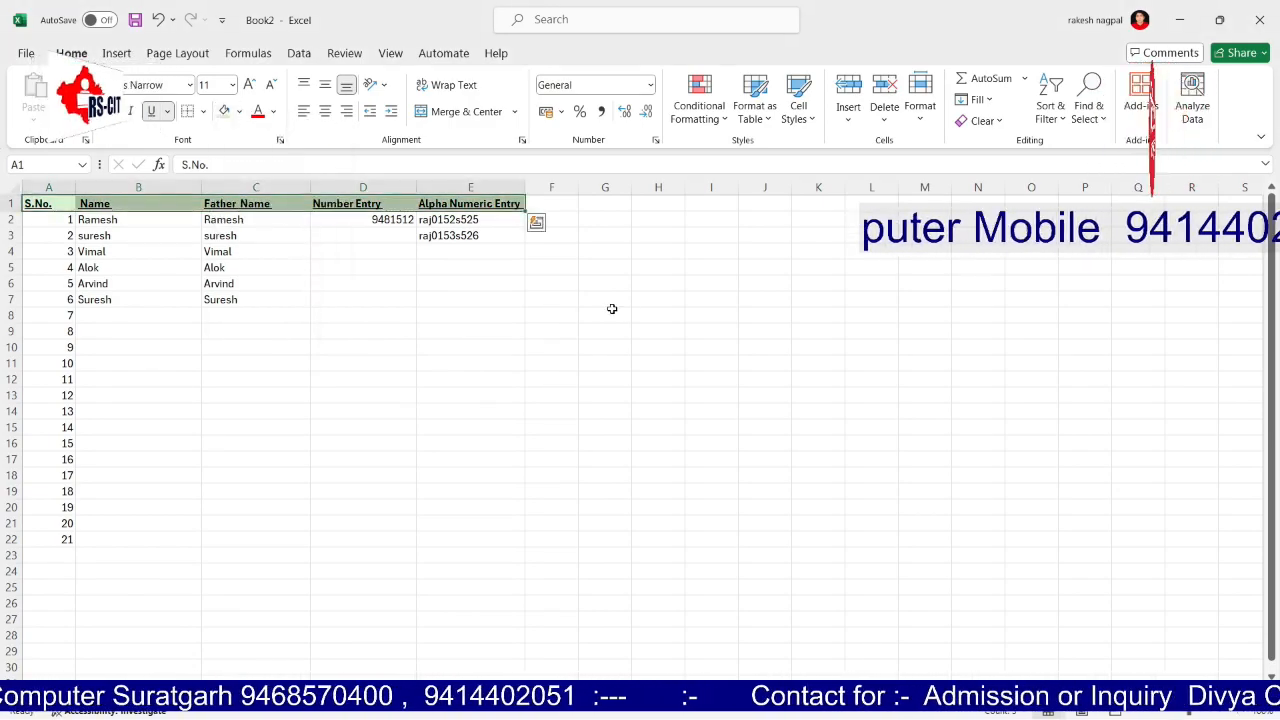
click(605, 315)
click(405, 363)
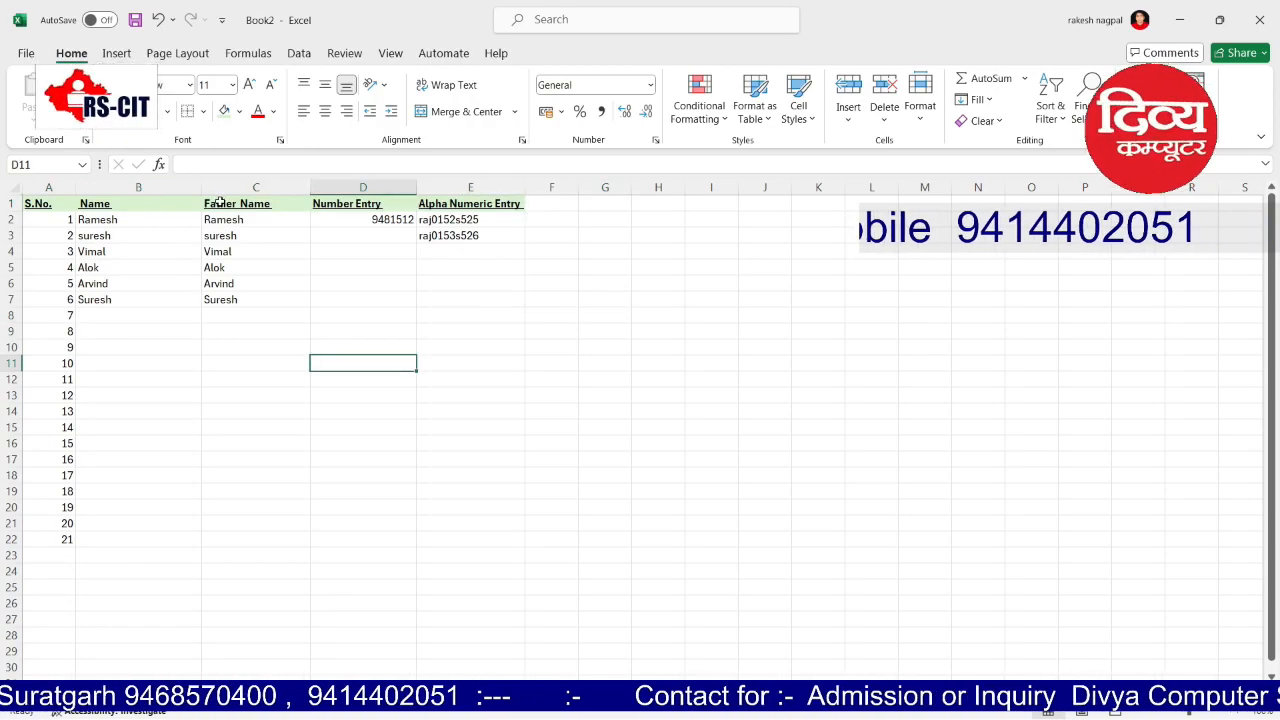
Step: Autofit and then drag-widen columns B, C, D and E
double_click(203, 188)
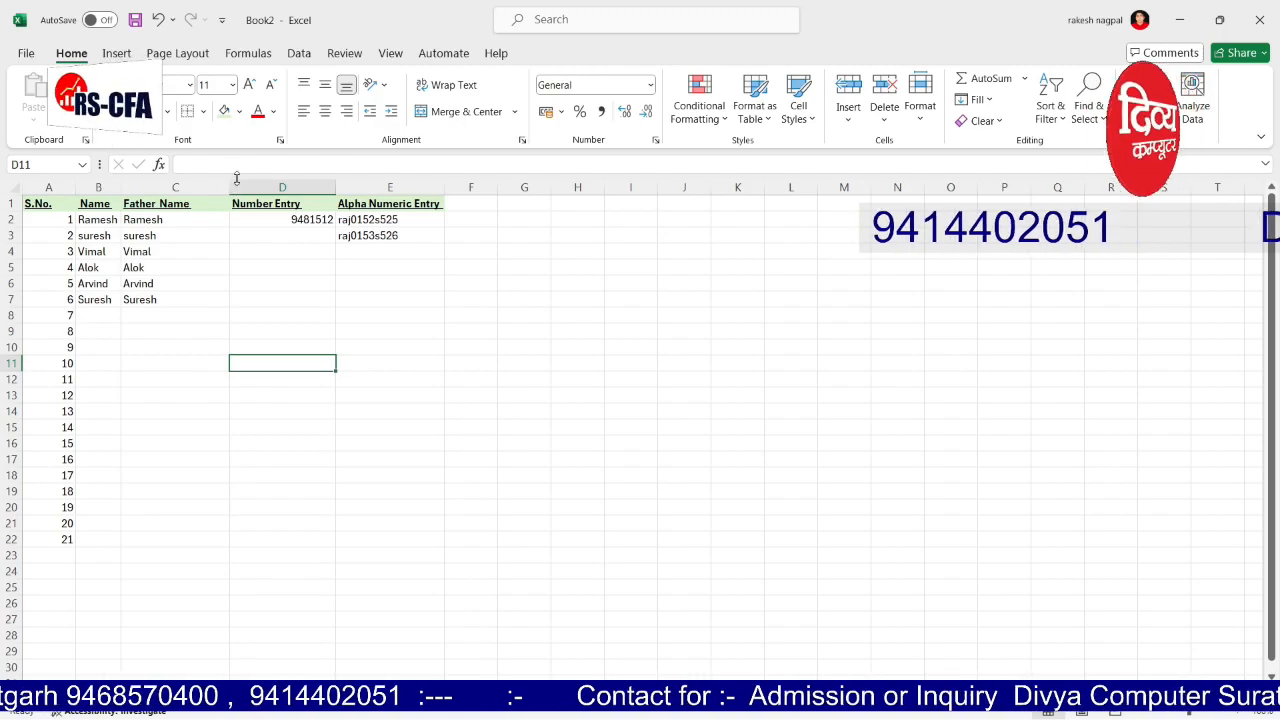
double_click(230, 187)
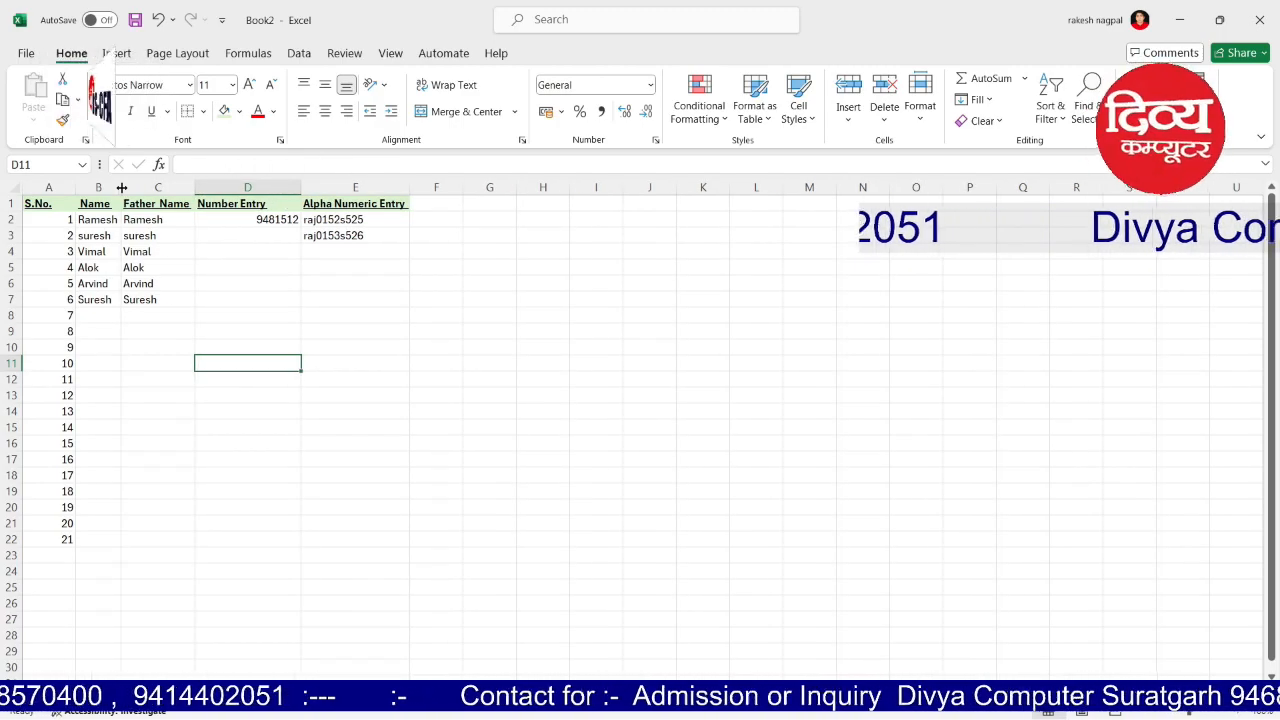
drag(124, 187, 187, 187)
drag(264, 184, 320, 187)
drag(424, 187, 448, 187)
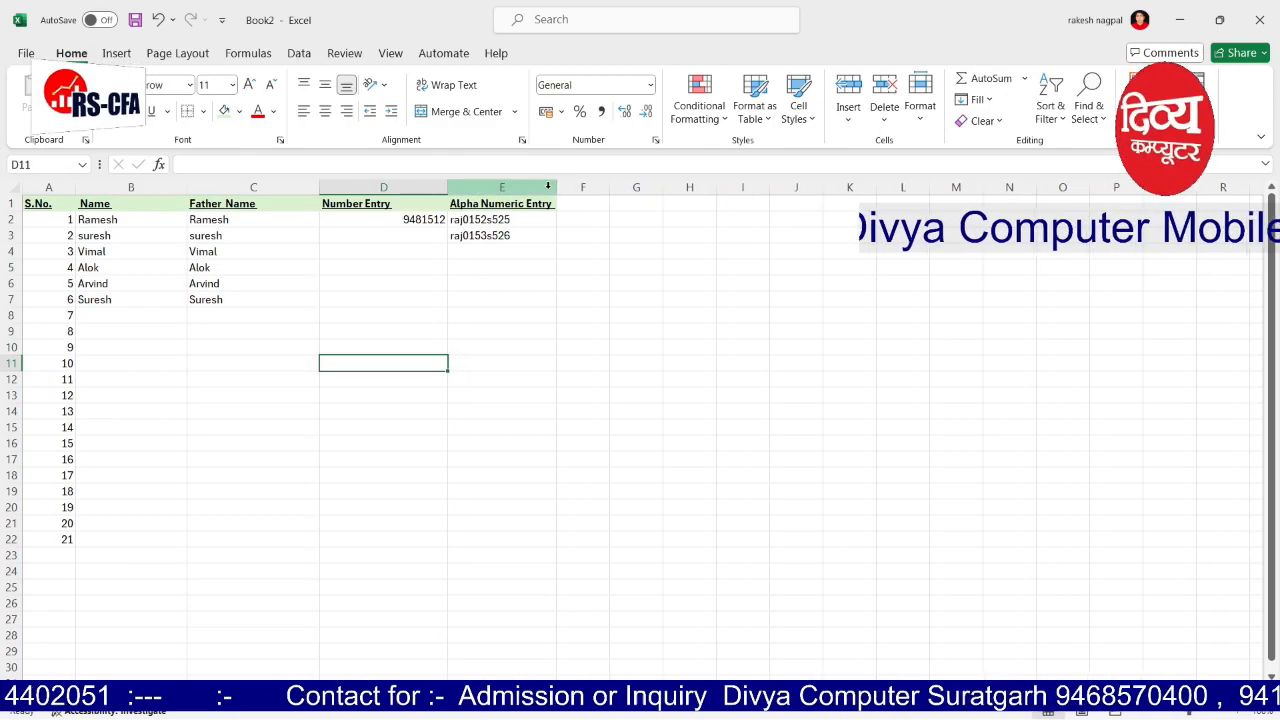
drag(556, 187, 600, 197)
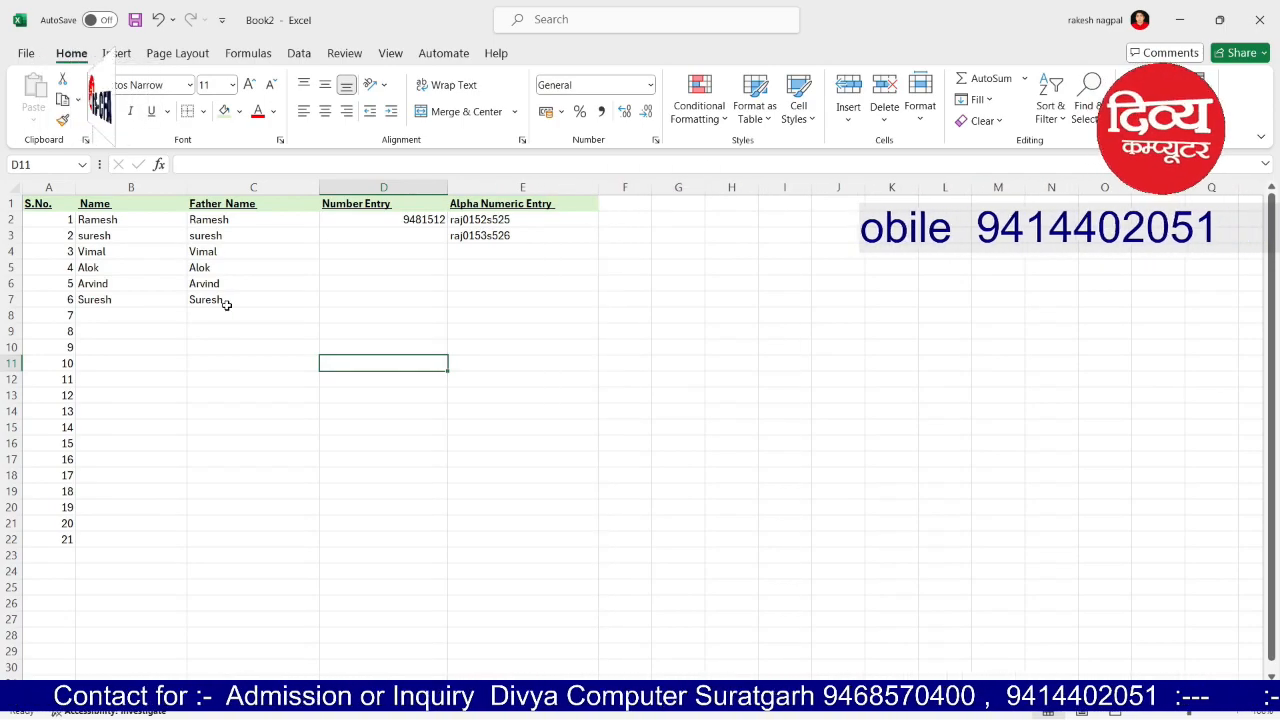
click(194, 366)
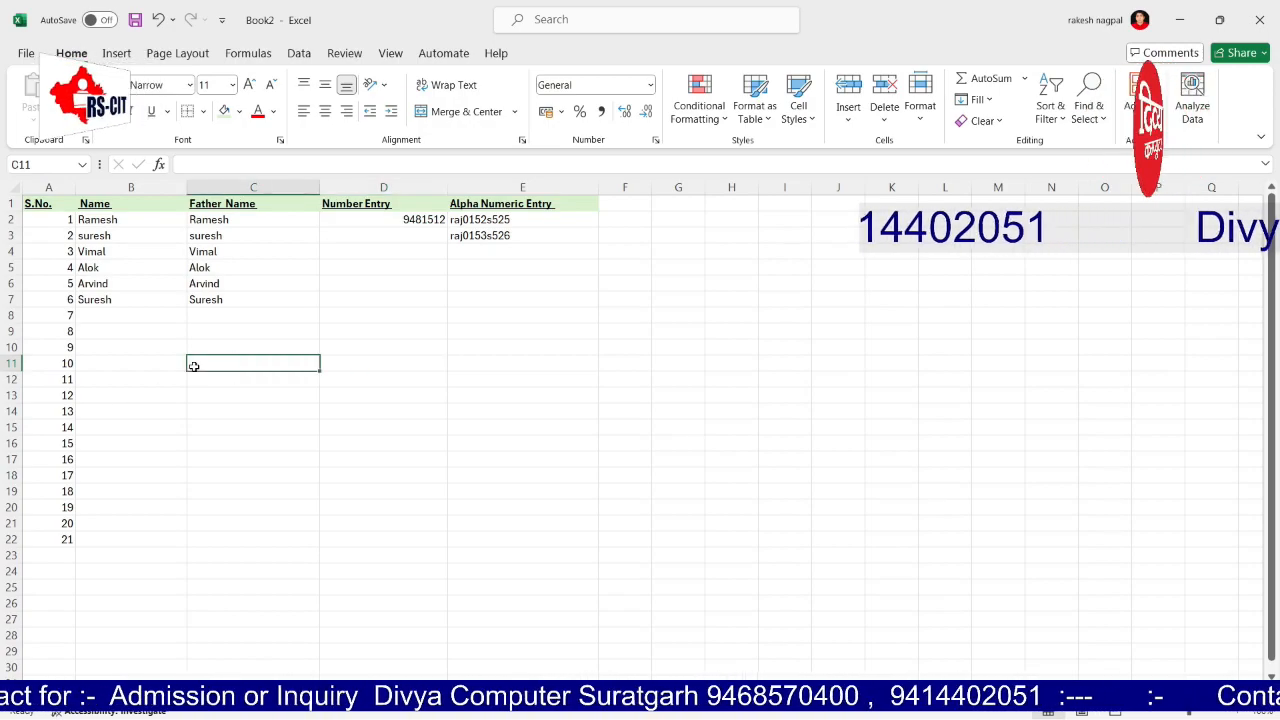
Step: Centre the contents of the S.No. column A
drag(42, 219, 60, 539)
drag(215, 475, 165, 459)
click(50, 188)
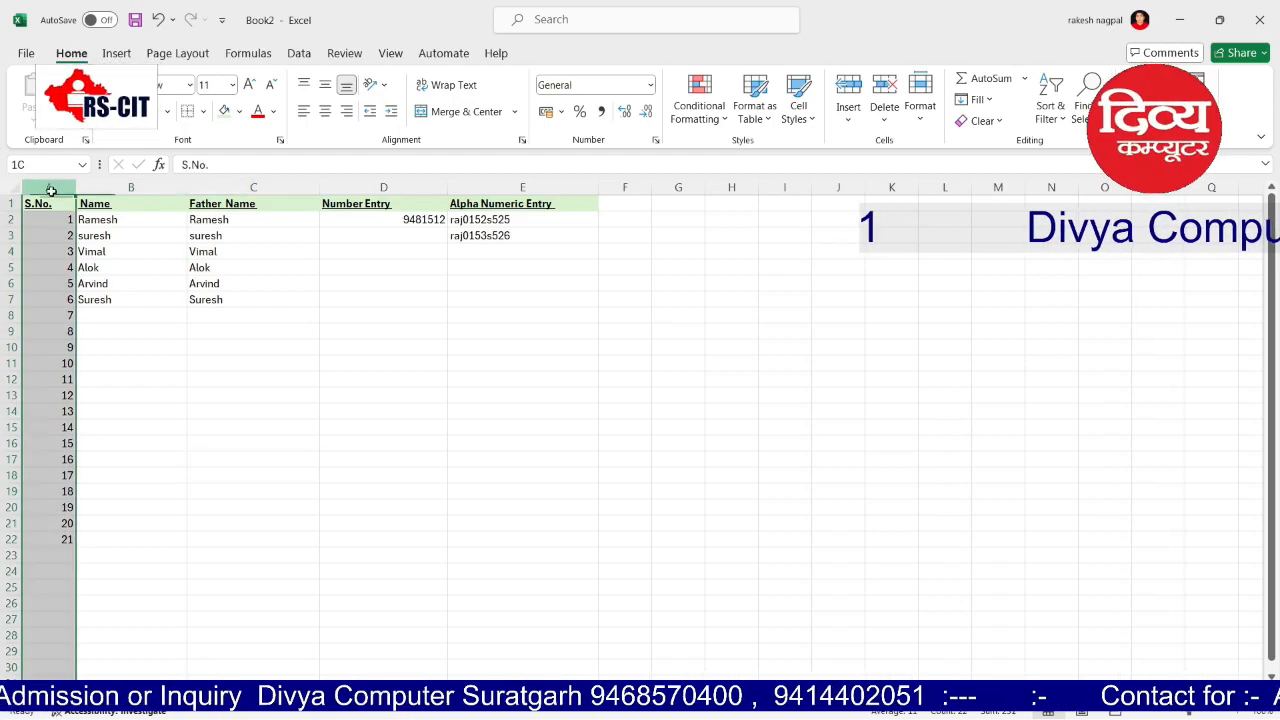
click(325, 112)
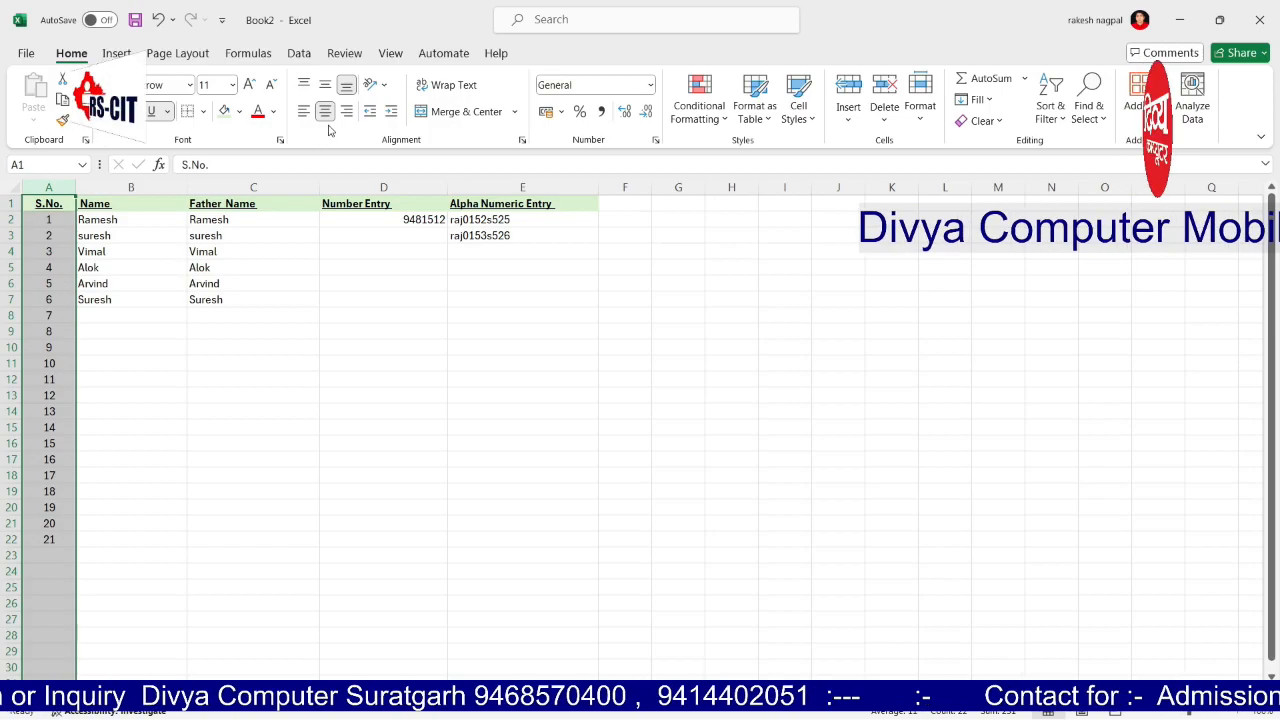
Step: Enter the value 25 in cell F3
click(633, 241)
text(25)
key(Tab)
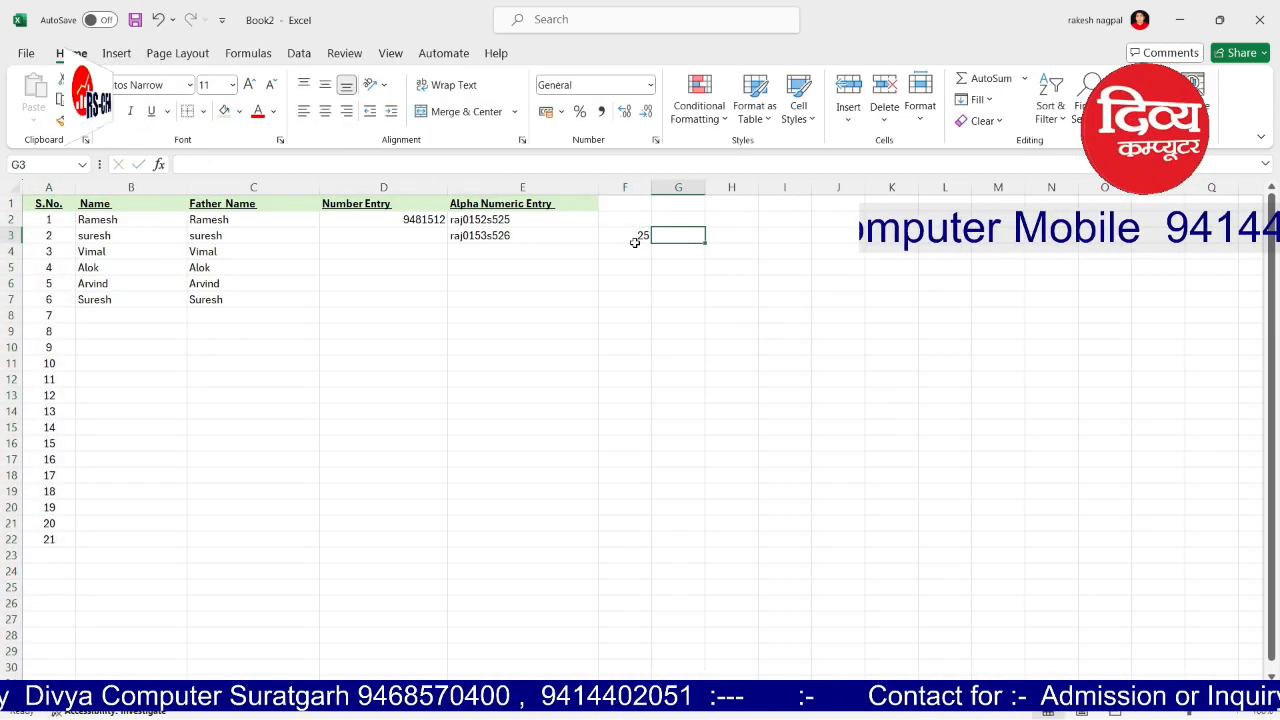
click(634, 240)
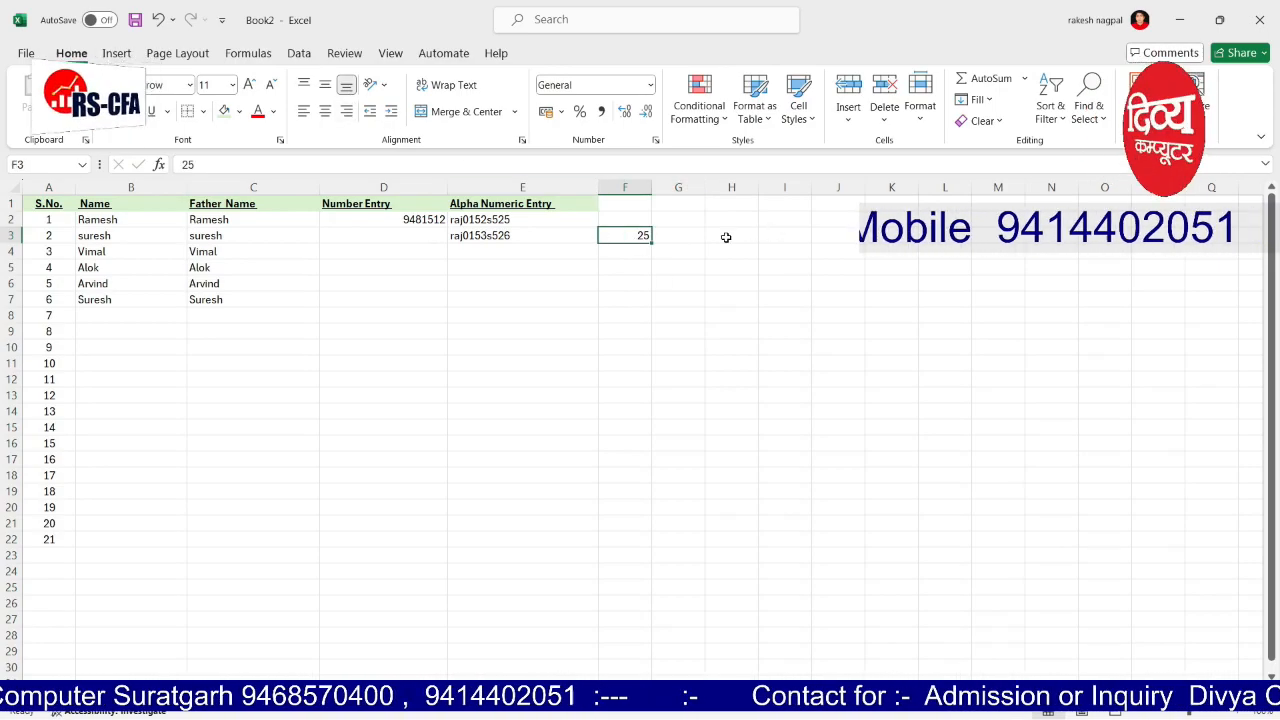
drag(122, 227, 123, 300)
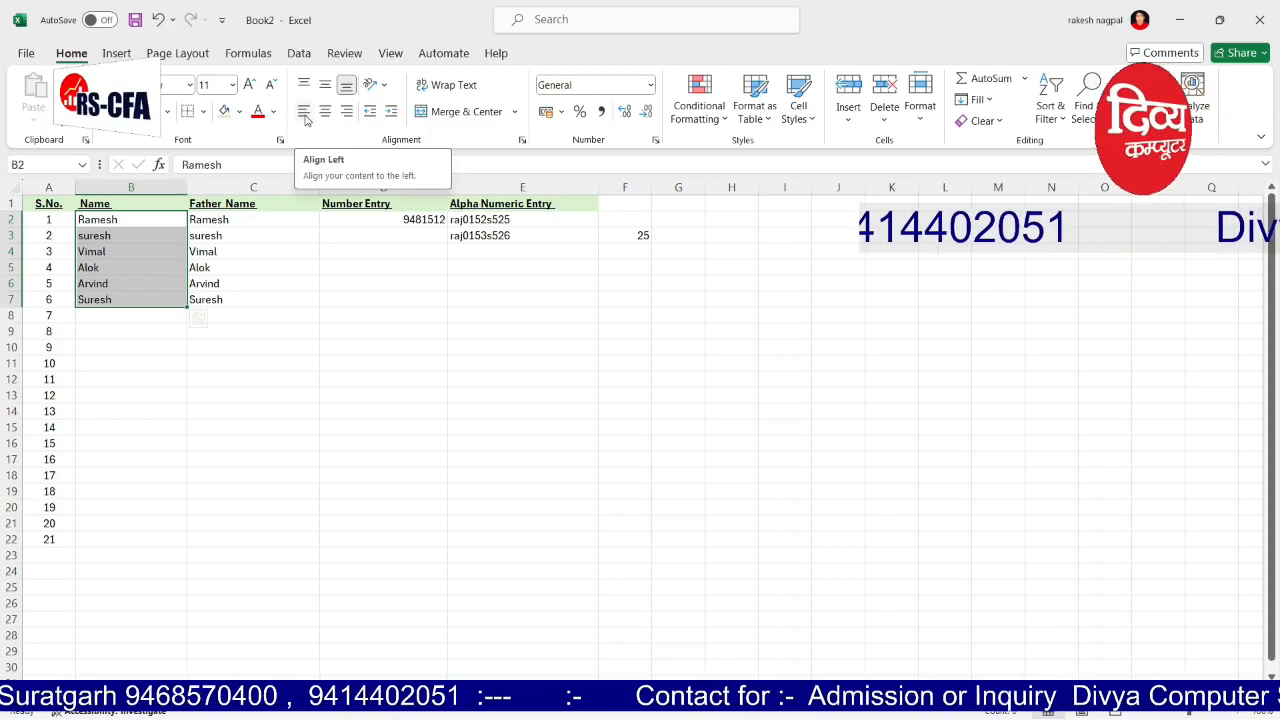
Step: Try centre, right and left alignment on the Father Name column, leaving it left-aligned
click(295, 394)
click(253, 187)
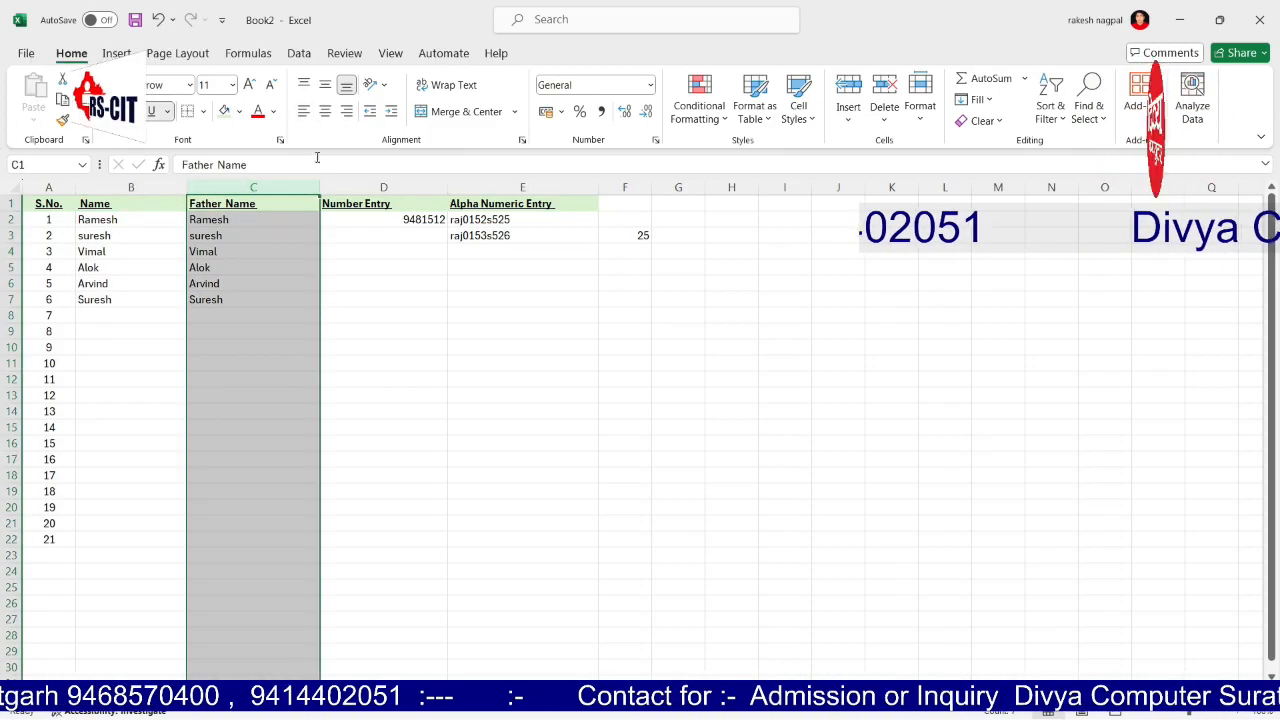
click(325, 111)
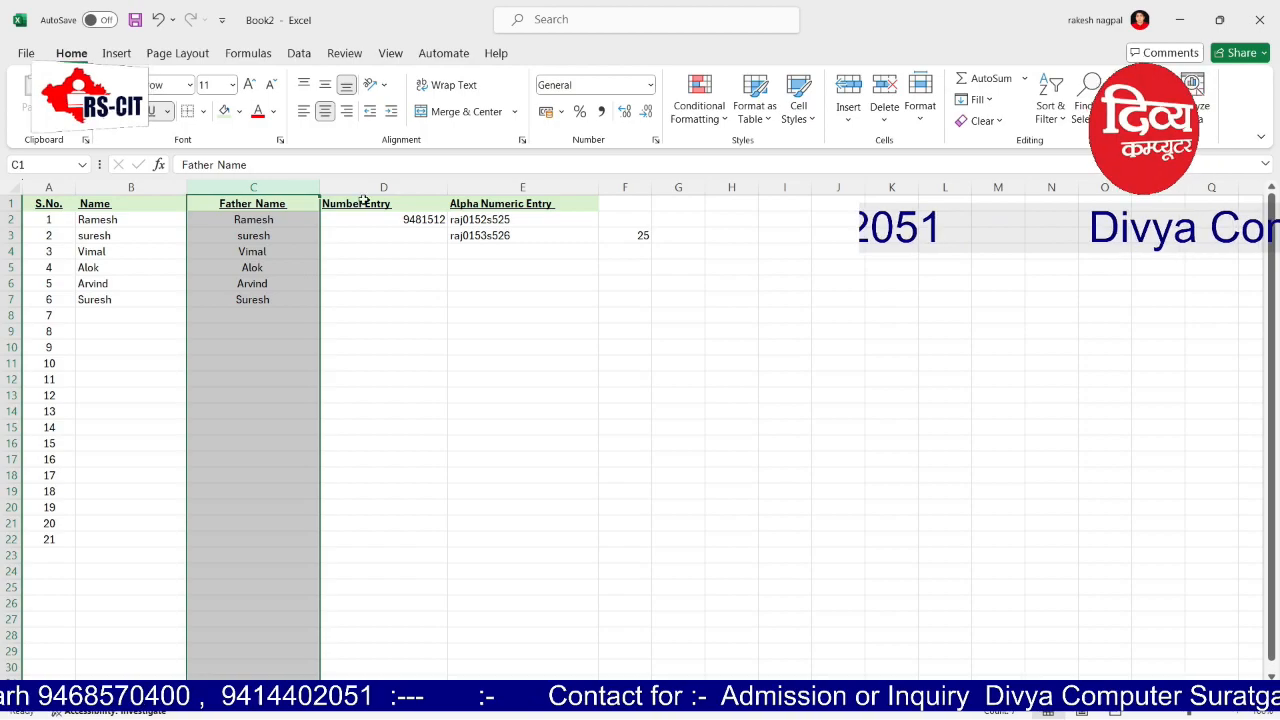
click(348, 113)
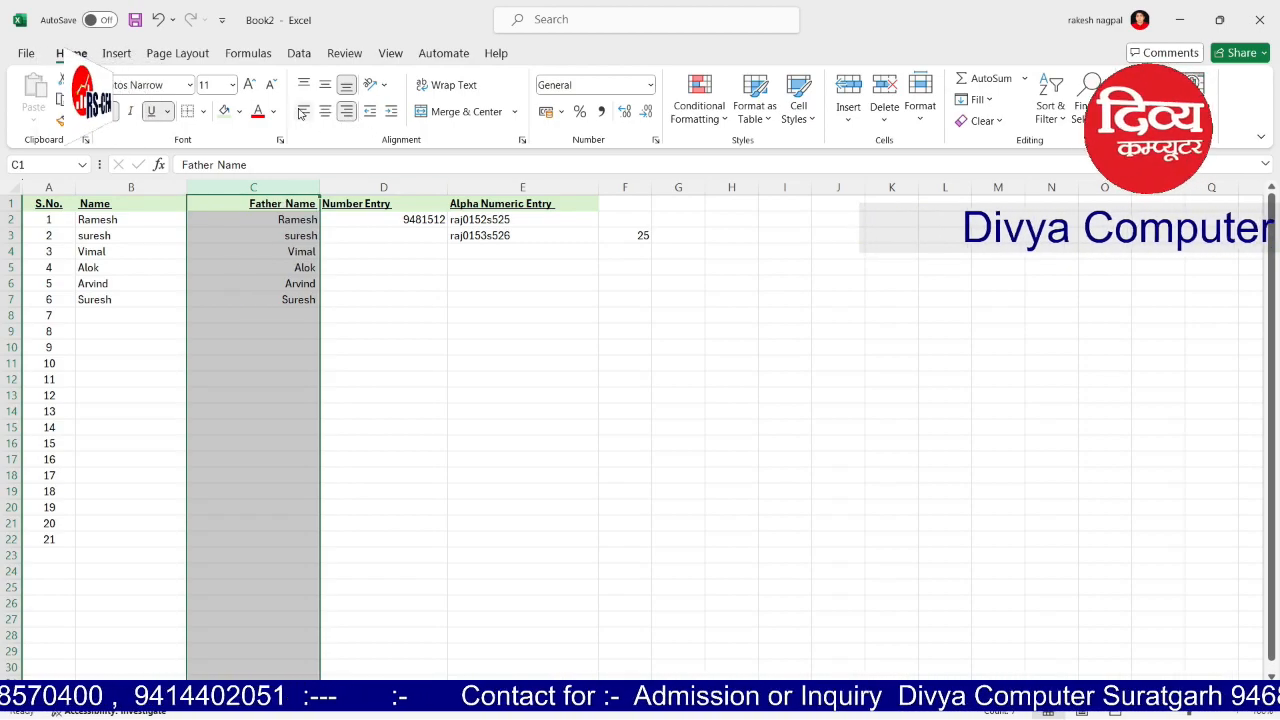
click(303, 113)
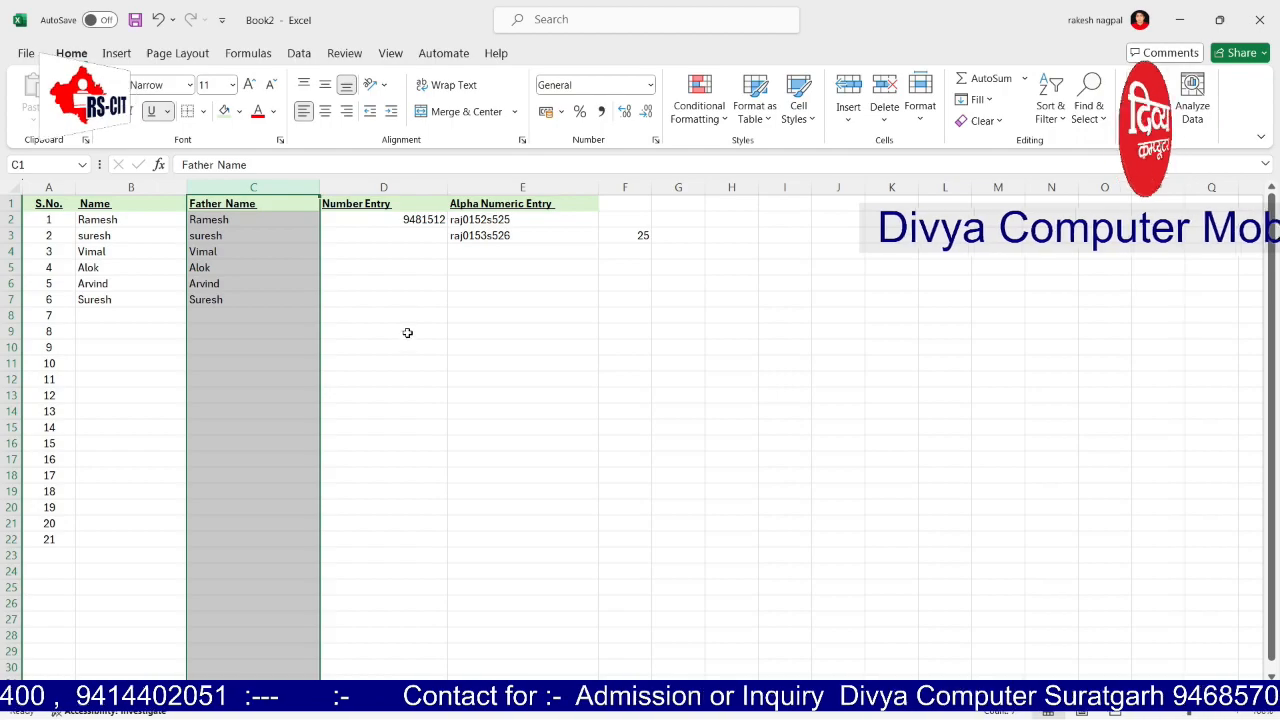
click(409, 334)
Step: Centre header labels B1:E1 and drag row 1 much taller
drag(510, 203, 100, 205)
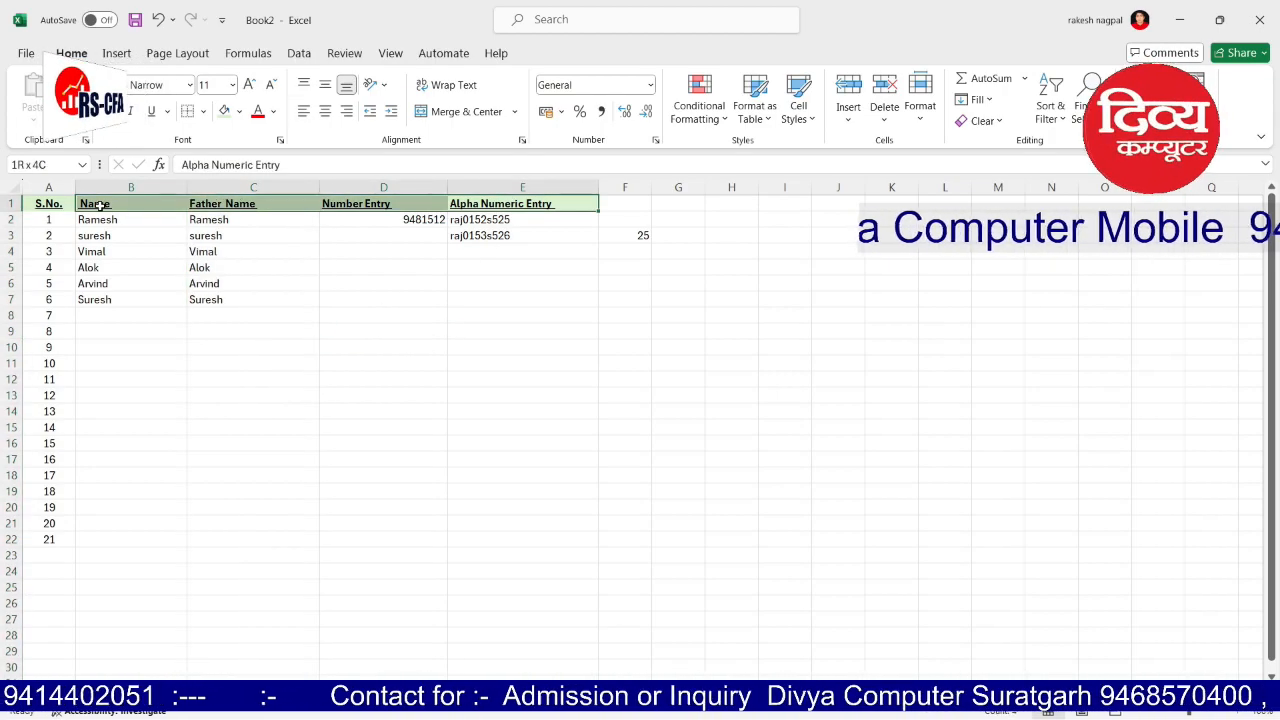
click(325, 111)
click(474, 337)
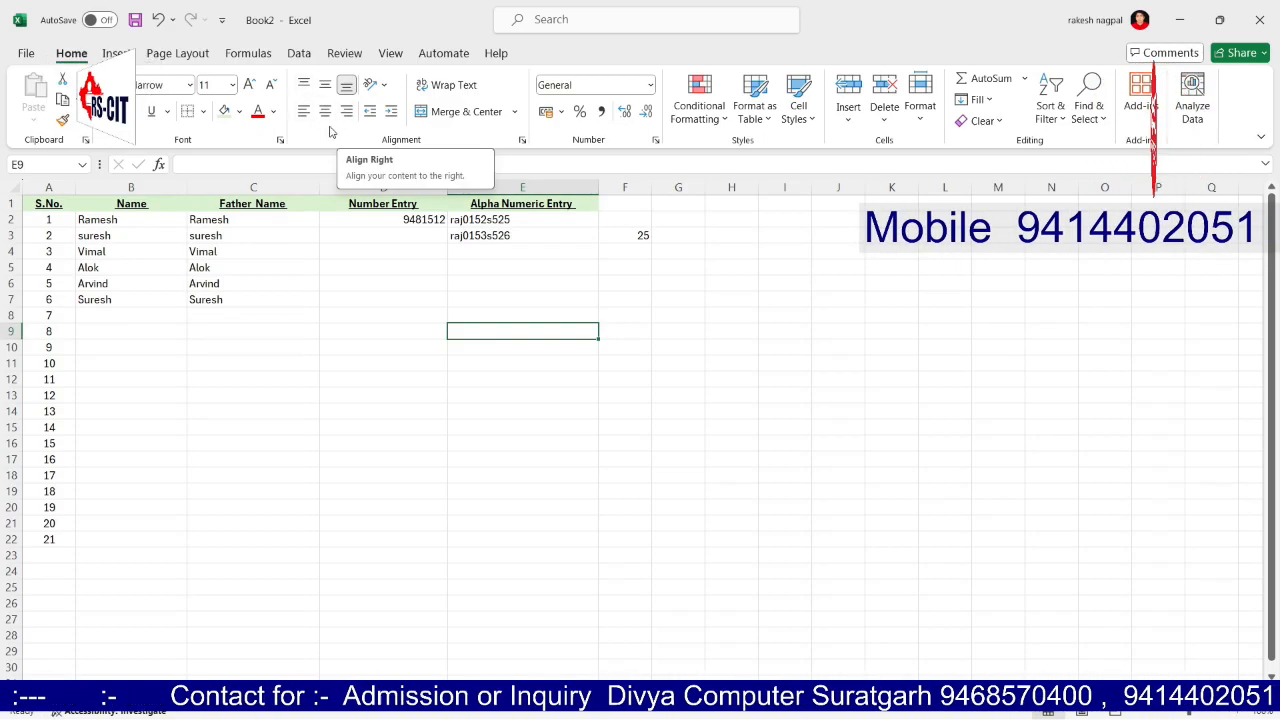
drag(13, 212, 14, 300)
drag(73, 241, 530, 240)
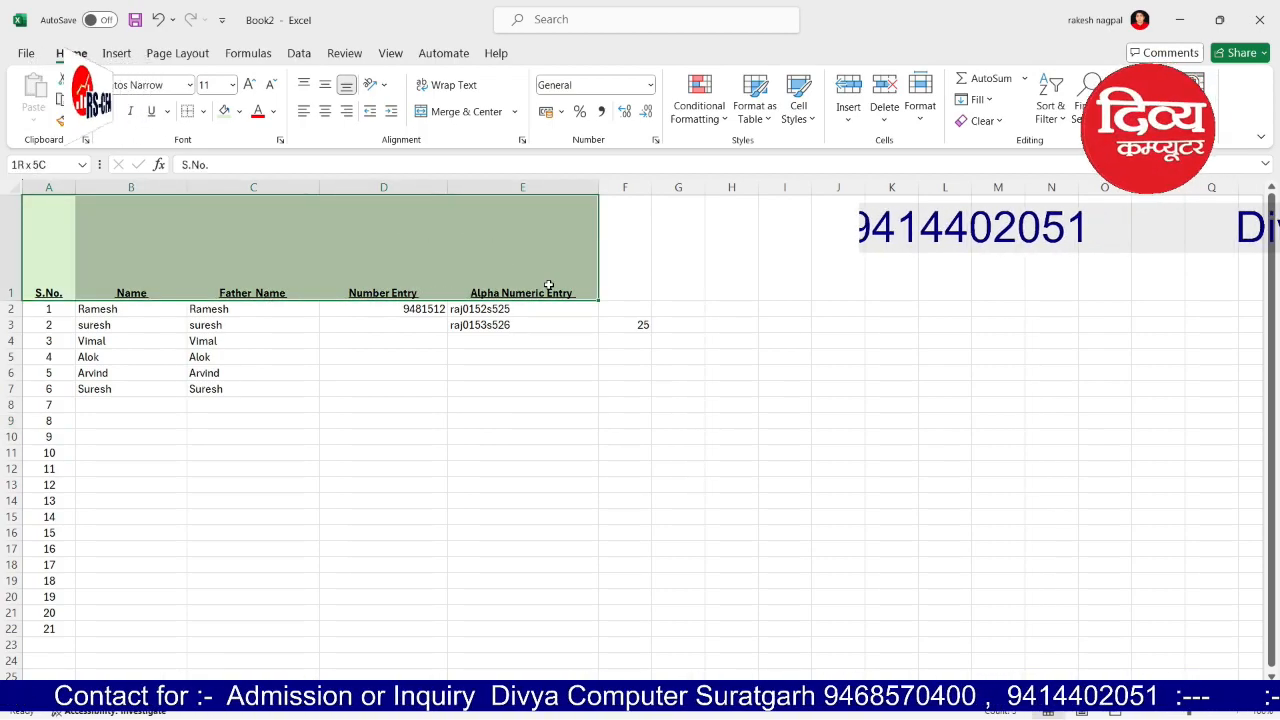
Step: Apply All Borders to the header cells
click(205, 111)
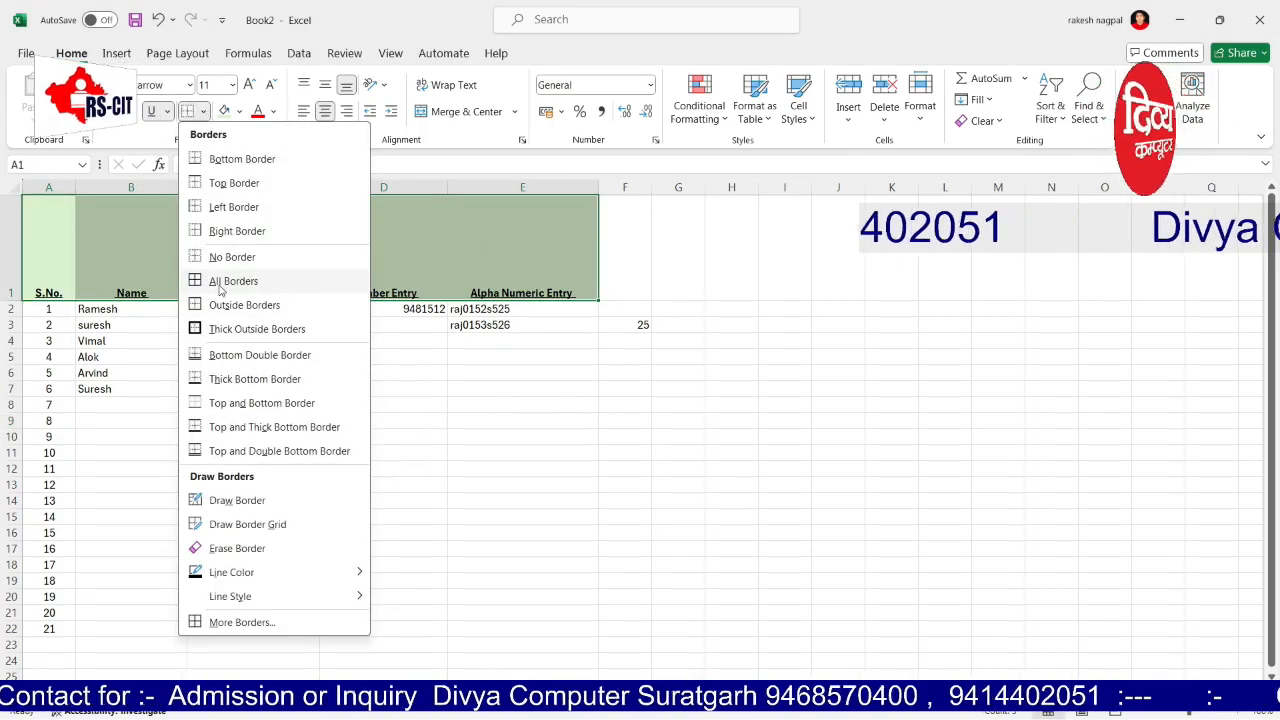
click(230, 282)
click(454, 370)
Step: Centre the Name header in B1 both horizontally and vertically
click(152, 290)
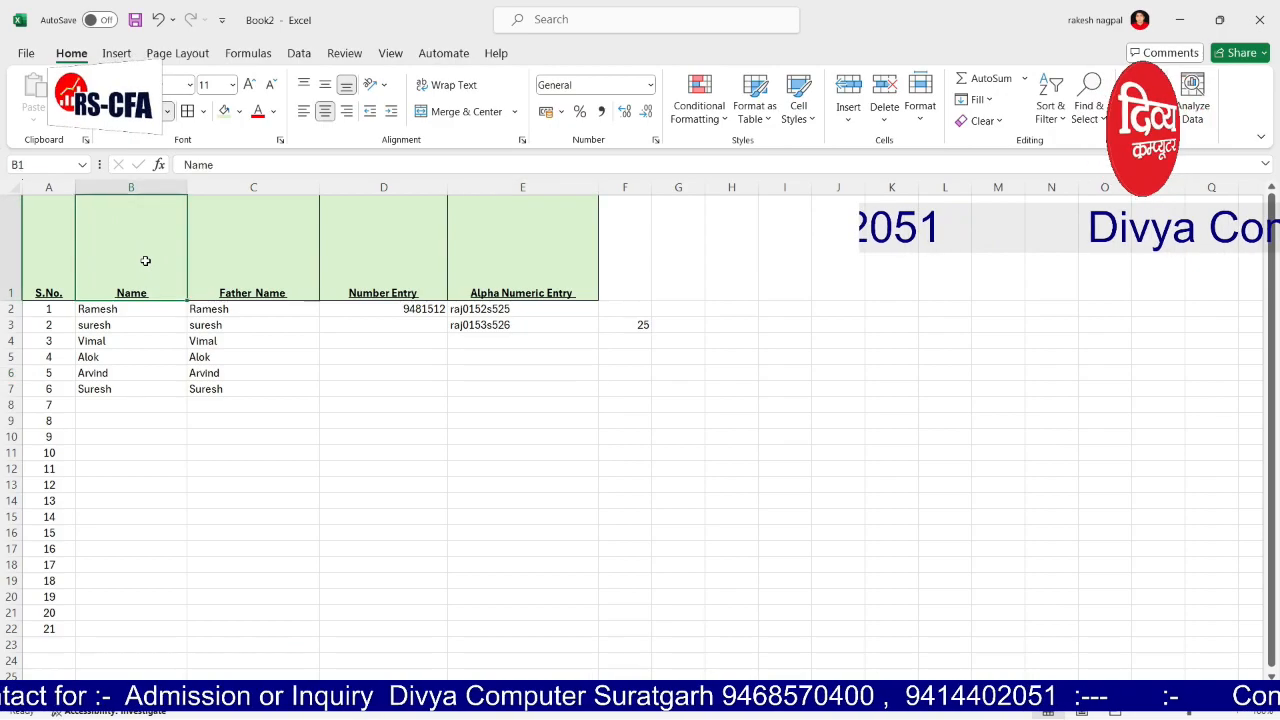
click(327, 86)
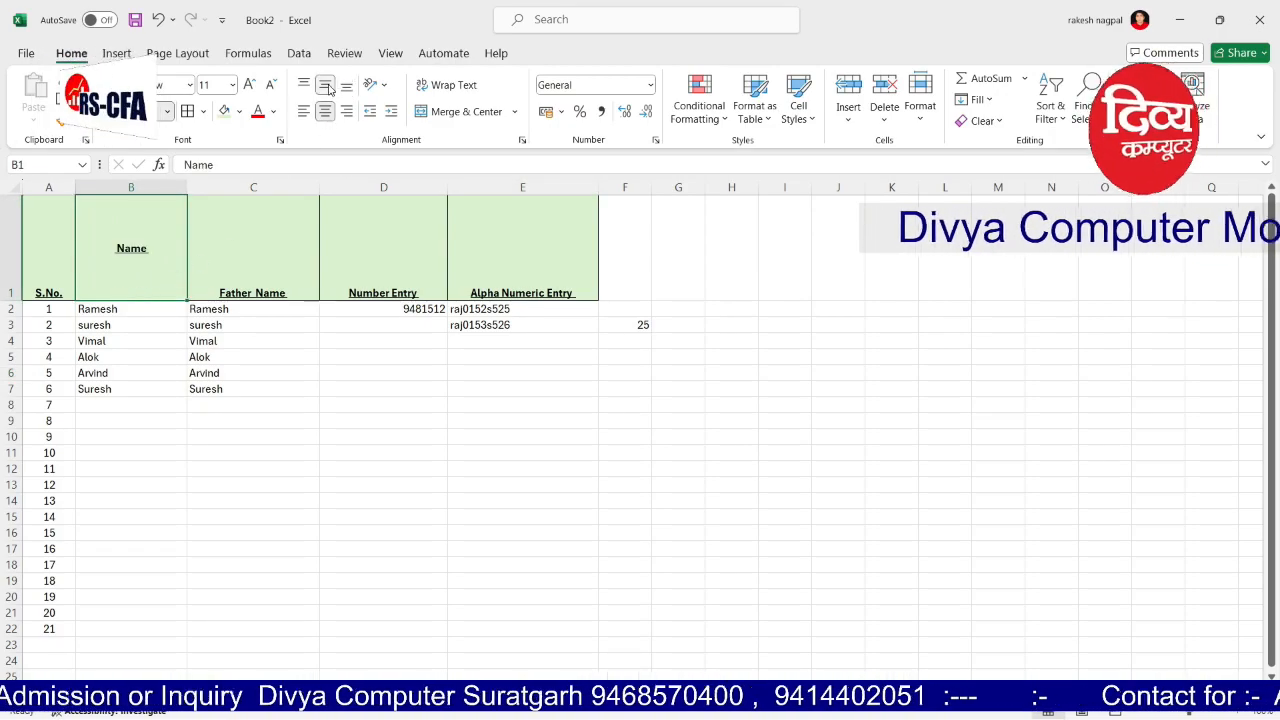
click(305, 86)
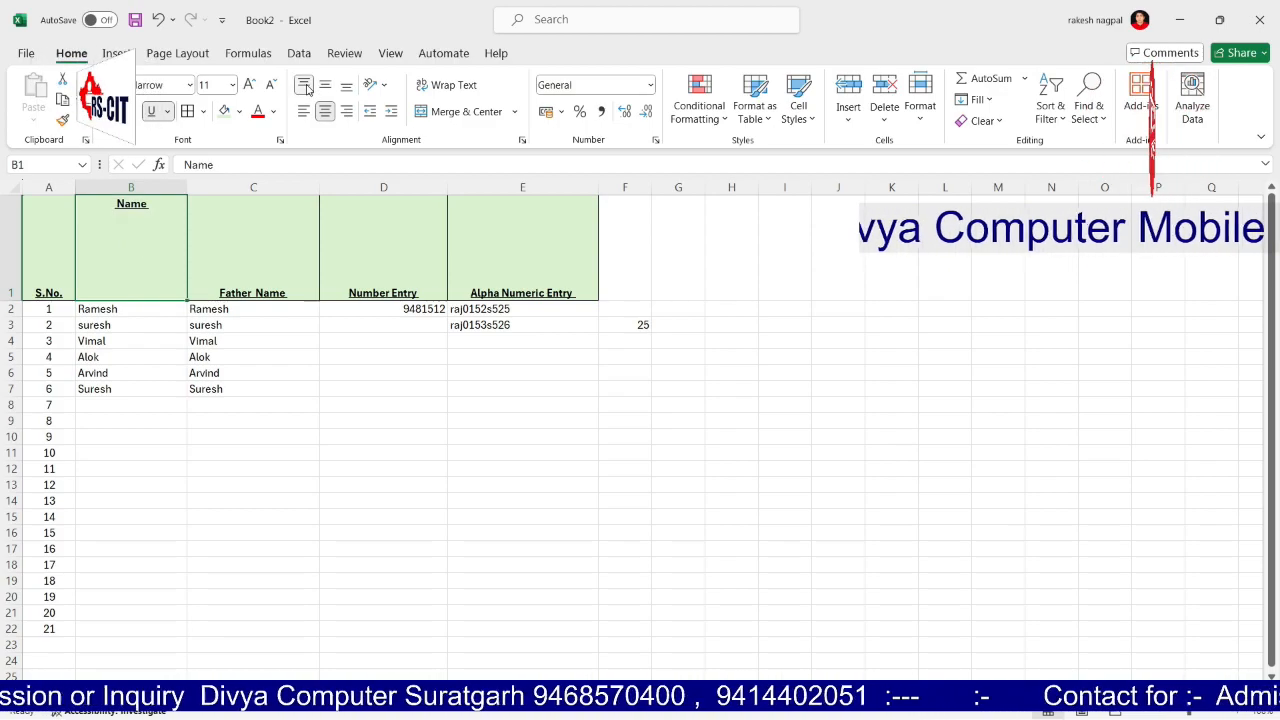
click(305, 111)
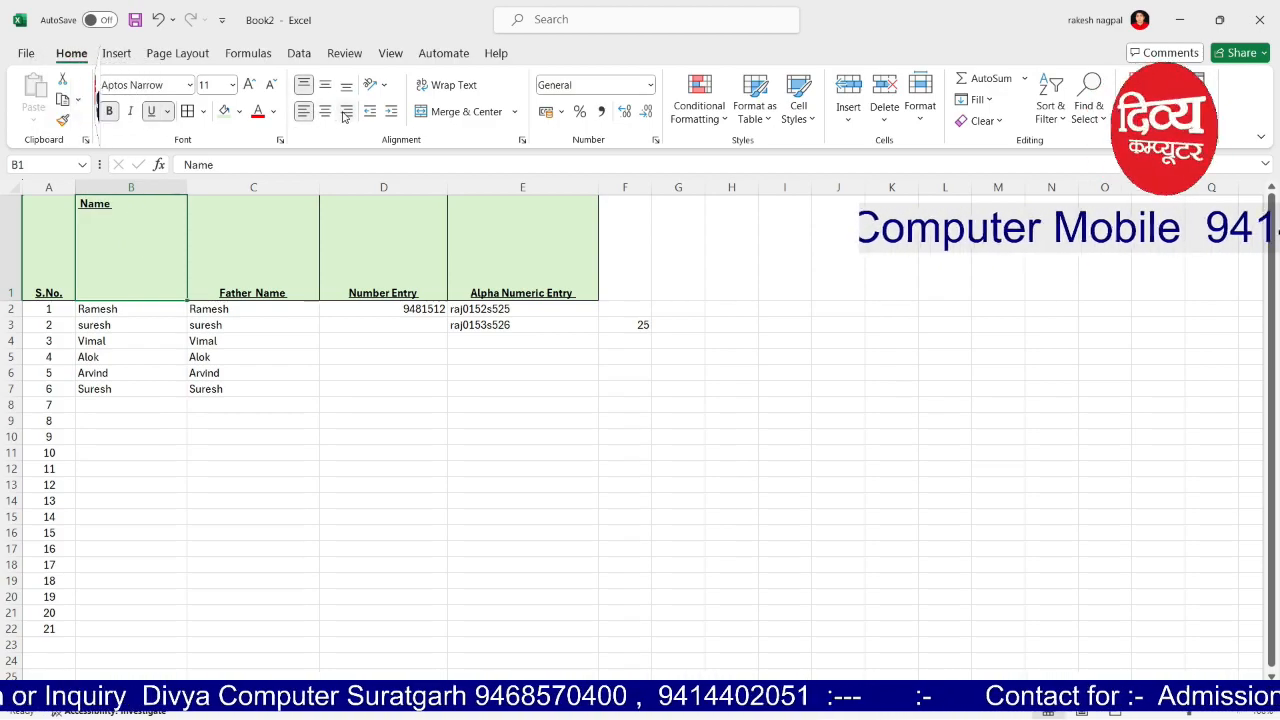
click(346, 112)
click(326, 112)
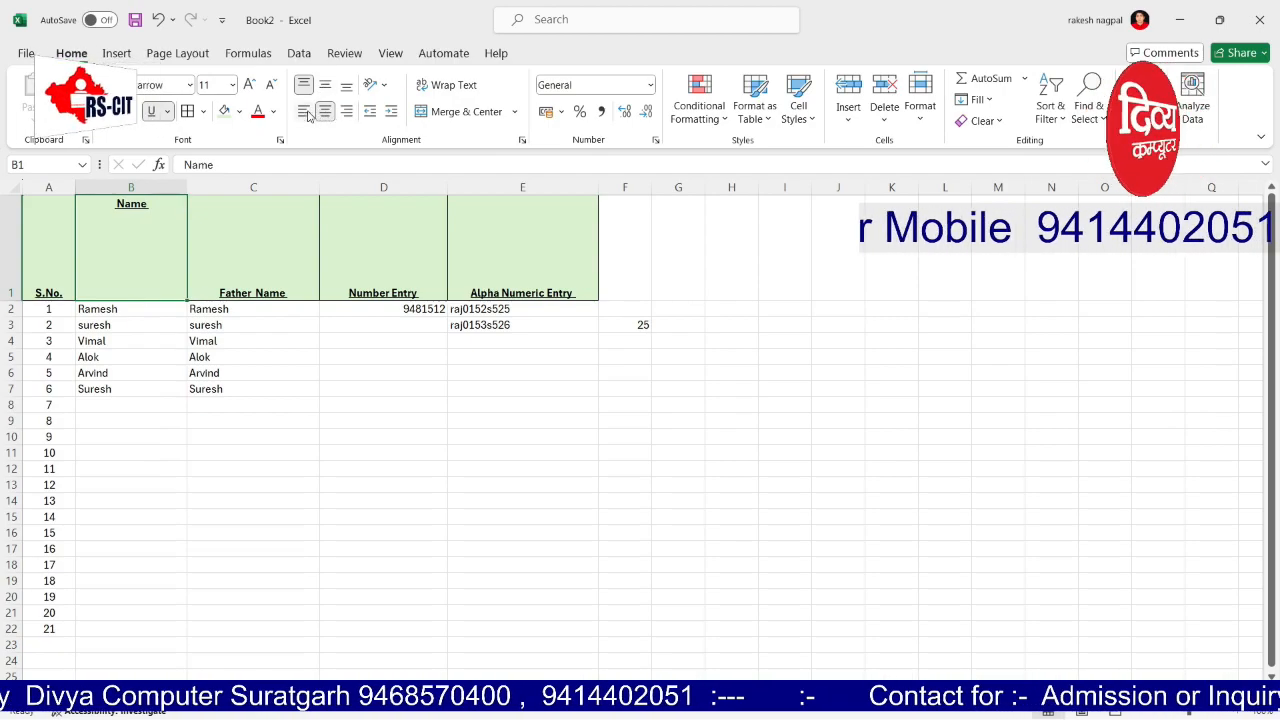
click(306, 112)
click(326, 86)
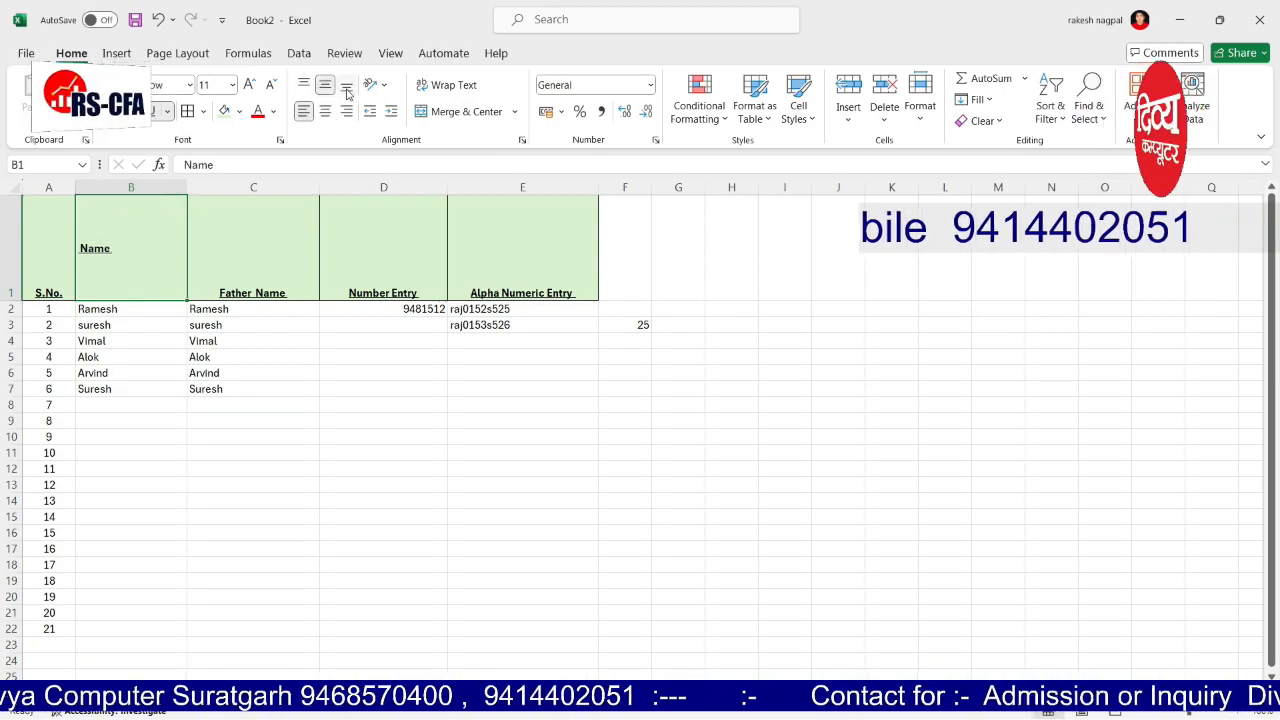
click(347, 88)
click(326, 112)
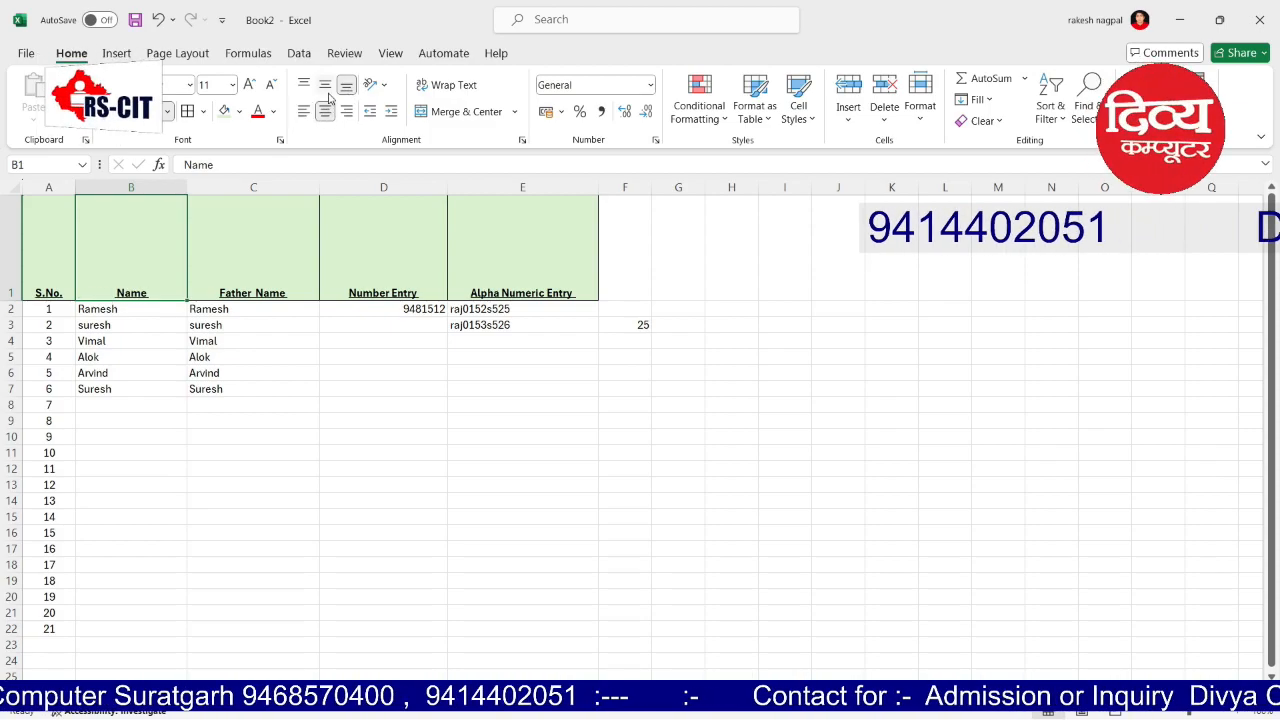
click(325, 86)
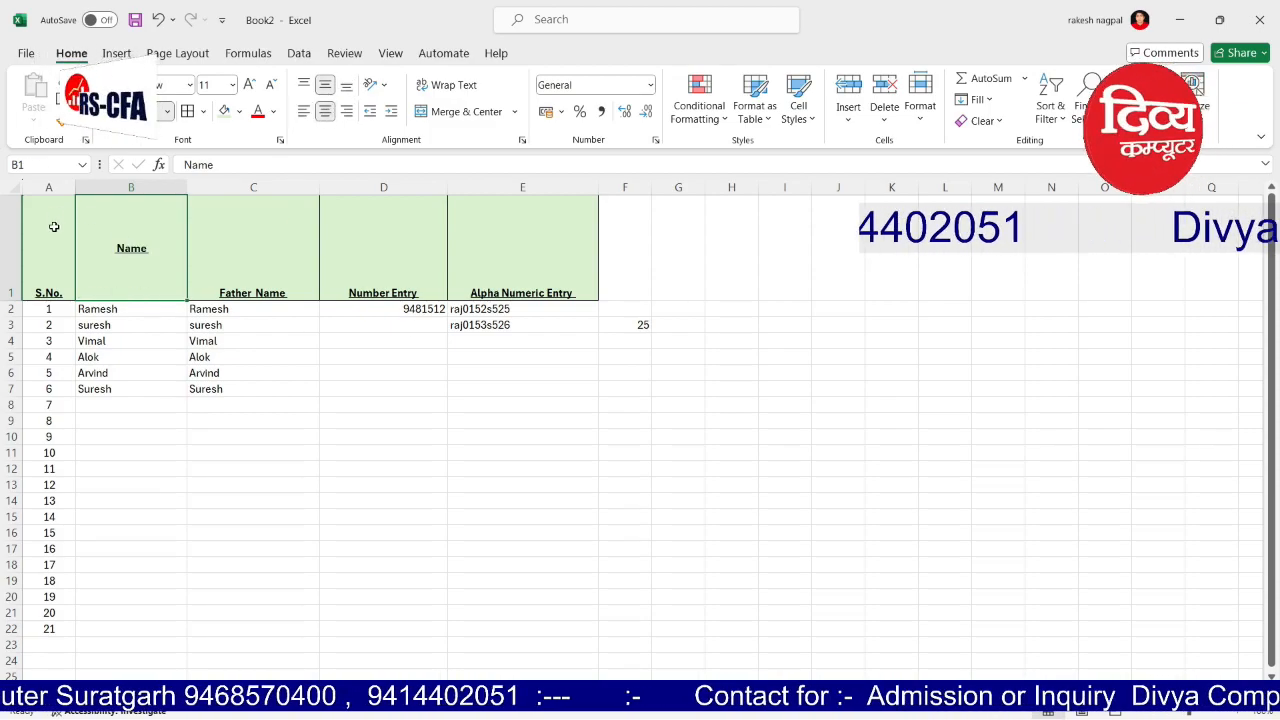
Step: Middle-align all header texts in A1:E1
drag(54, 227, 506, 236)
click(326, 87)
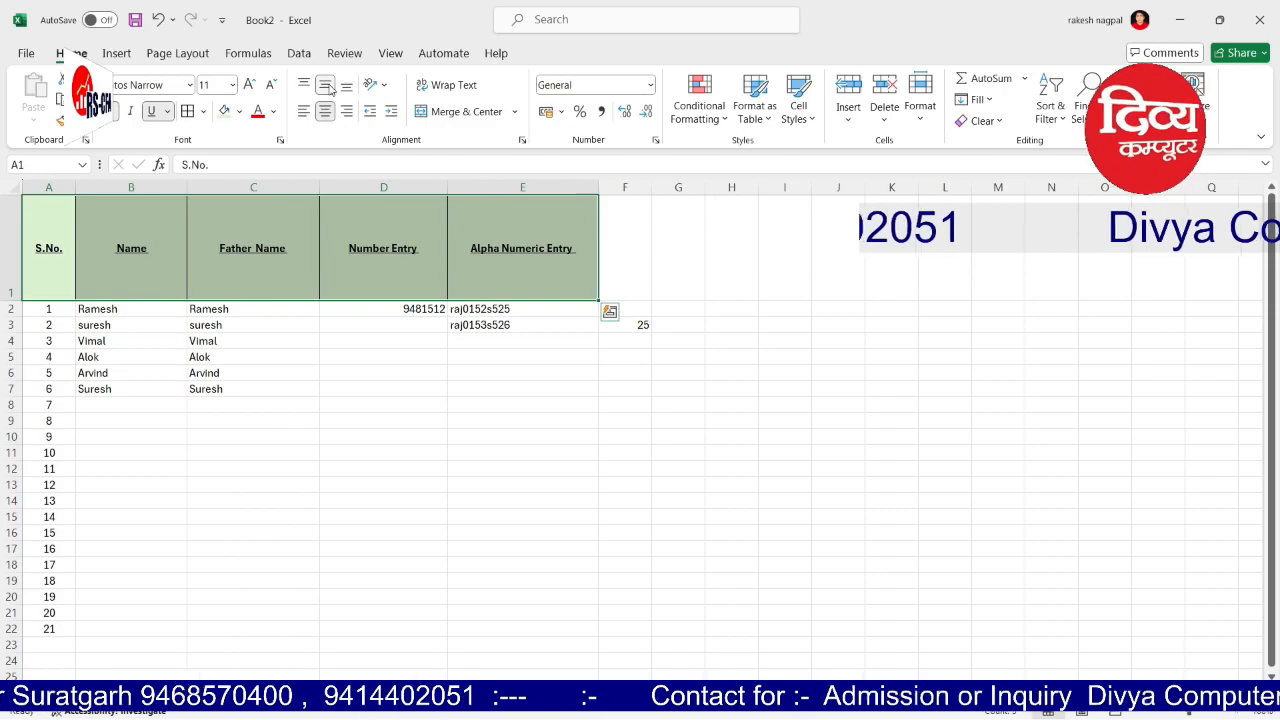
click(357, 385)
click(358, 437)
click(50, 310)
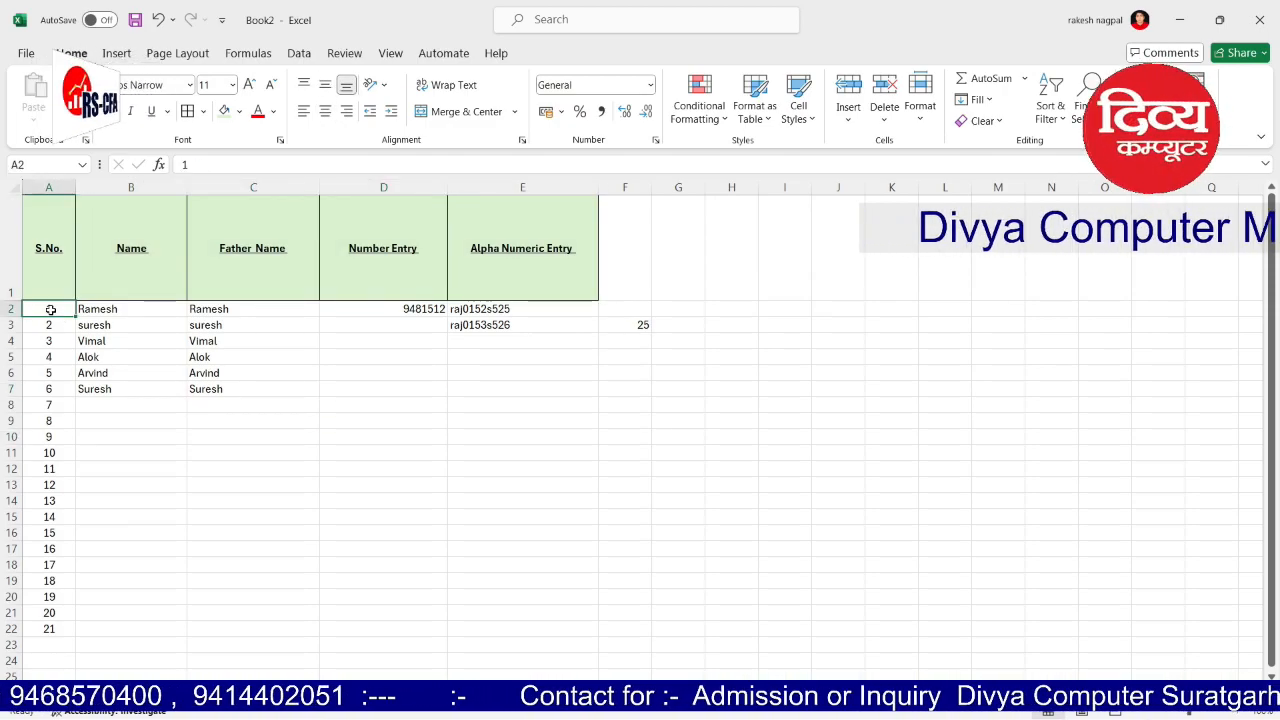
Step: Apply All Borders to the table rows A2:E8
click(222, 432)
drag(48, 316, 500, 400)
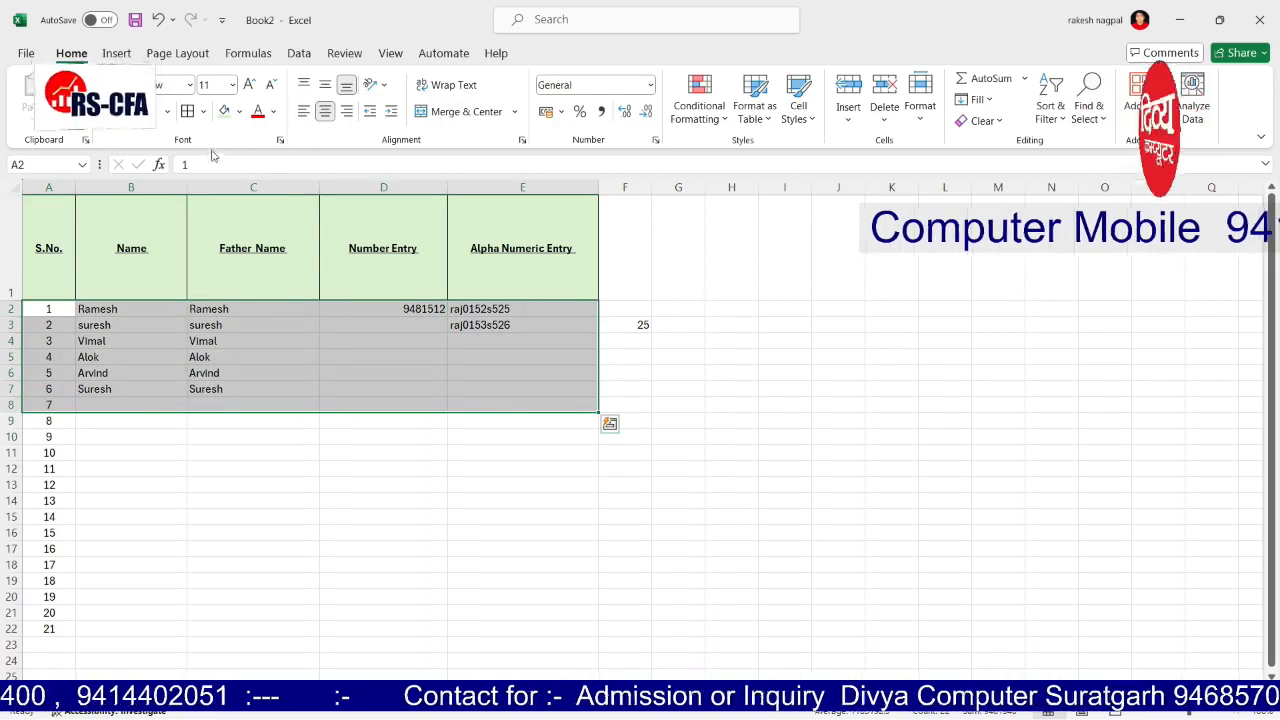
click(189, 112)
click(338, 458)
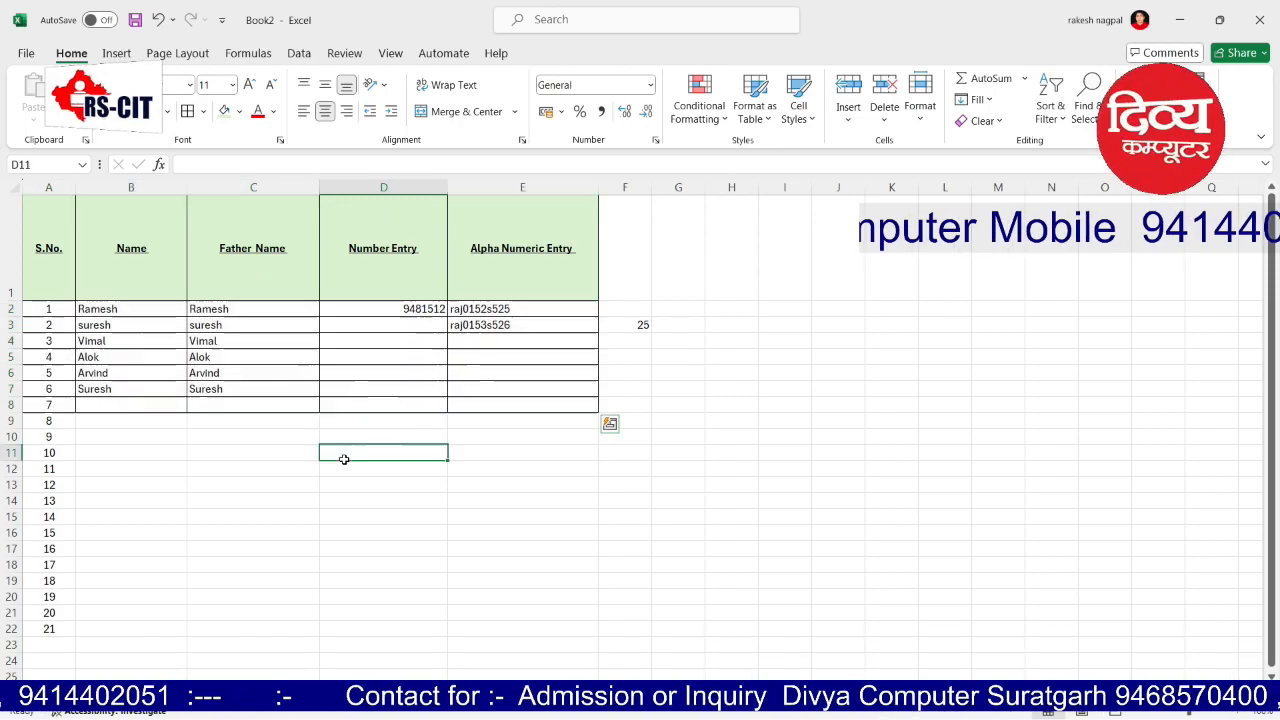
Step: Delete the leftover serial numbers 8–21 in A9:A22
drag(45, 421, 80, 622)
key(Delete)
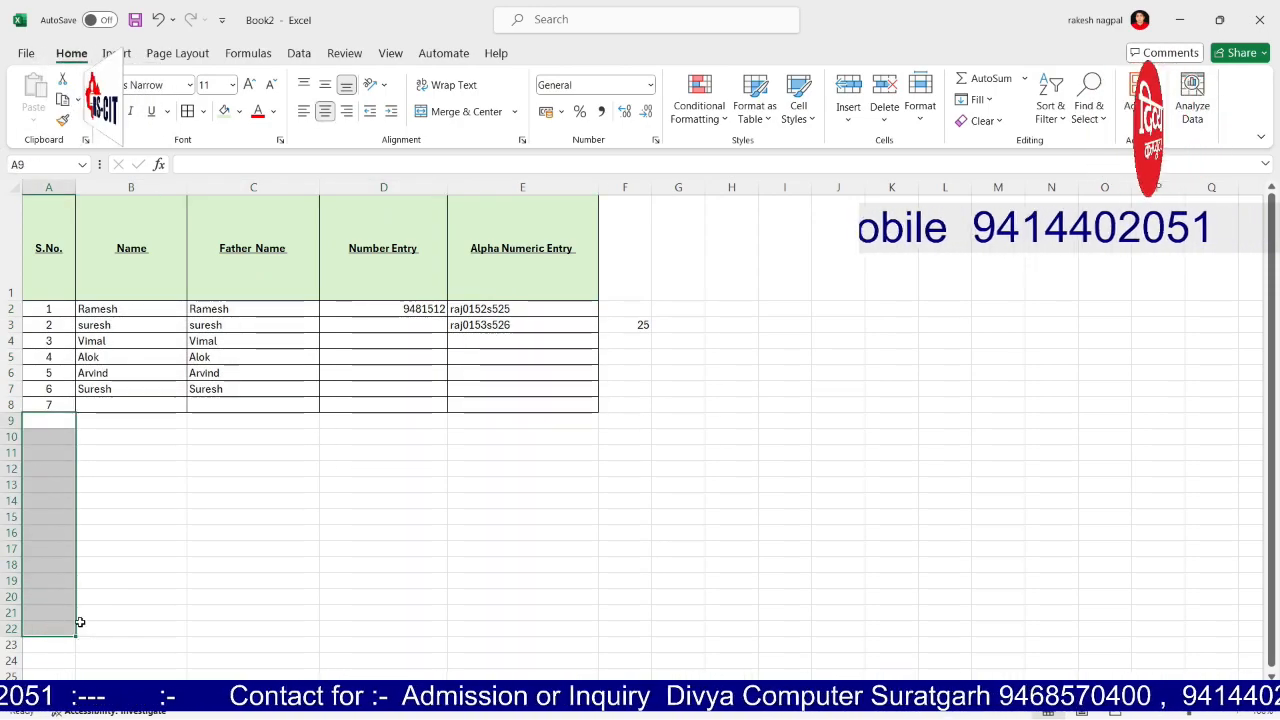
click(249, 503)
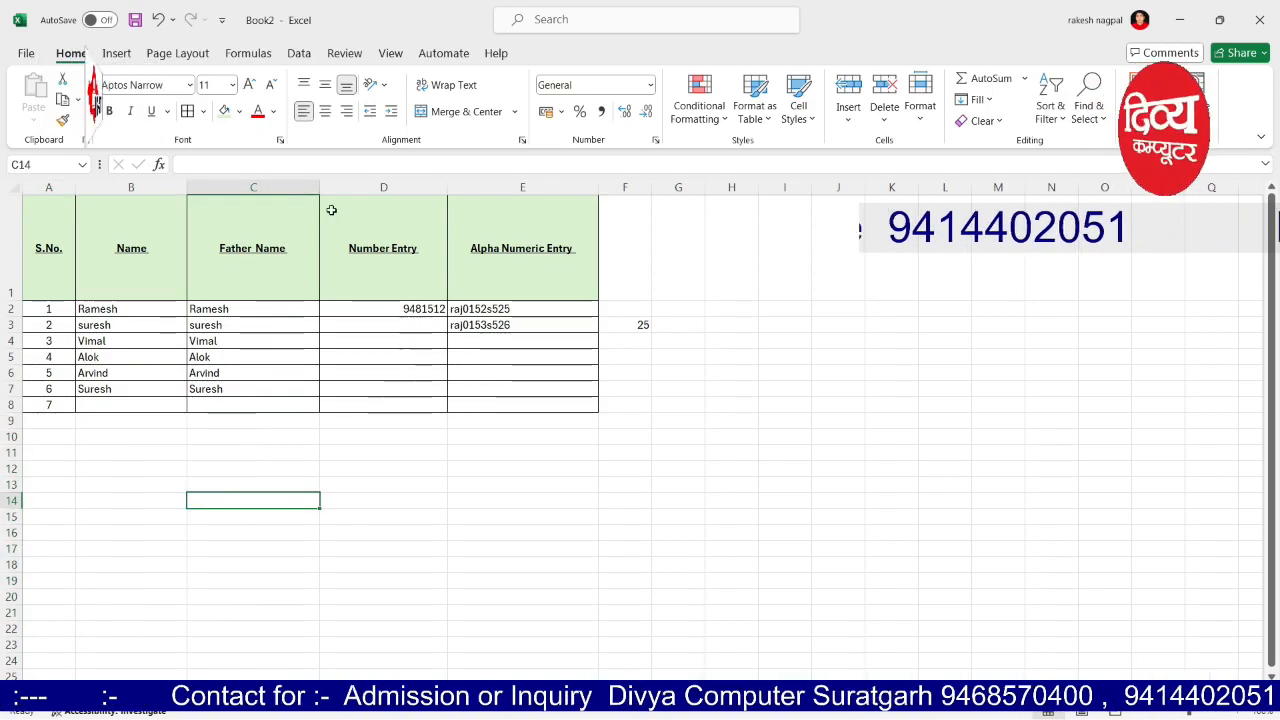
click(383, 187)
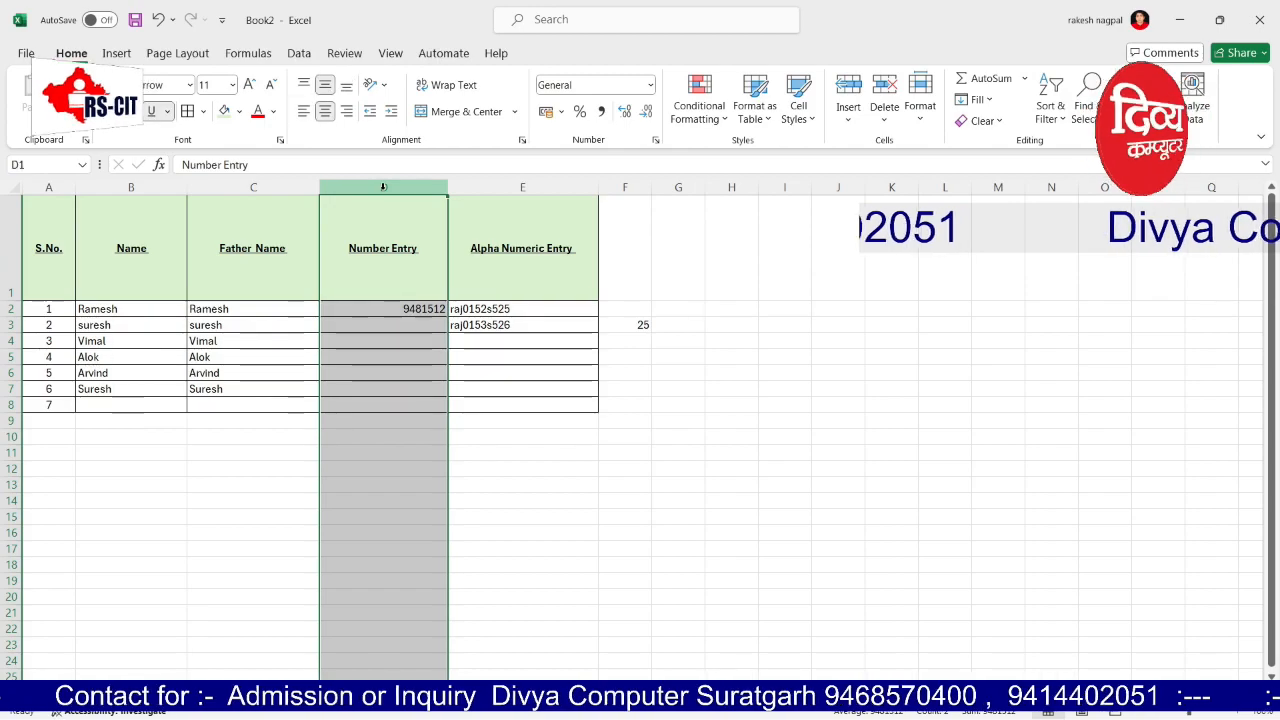
Step: Insert an empty sheet column before the Number Entry column
click(850, 120)
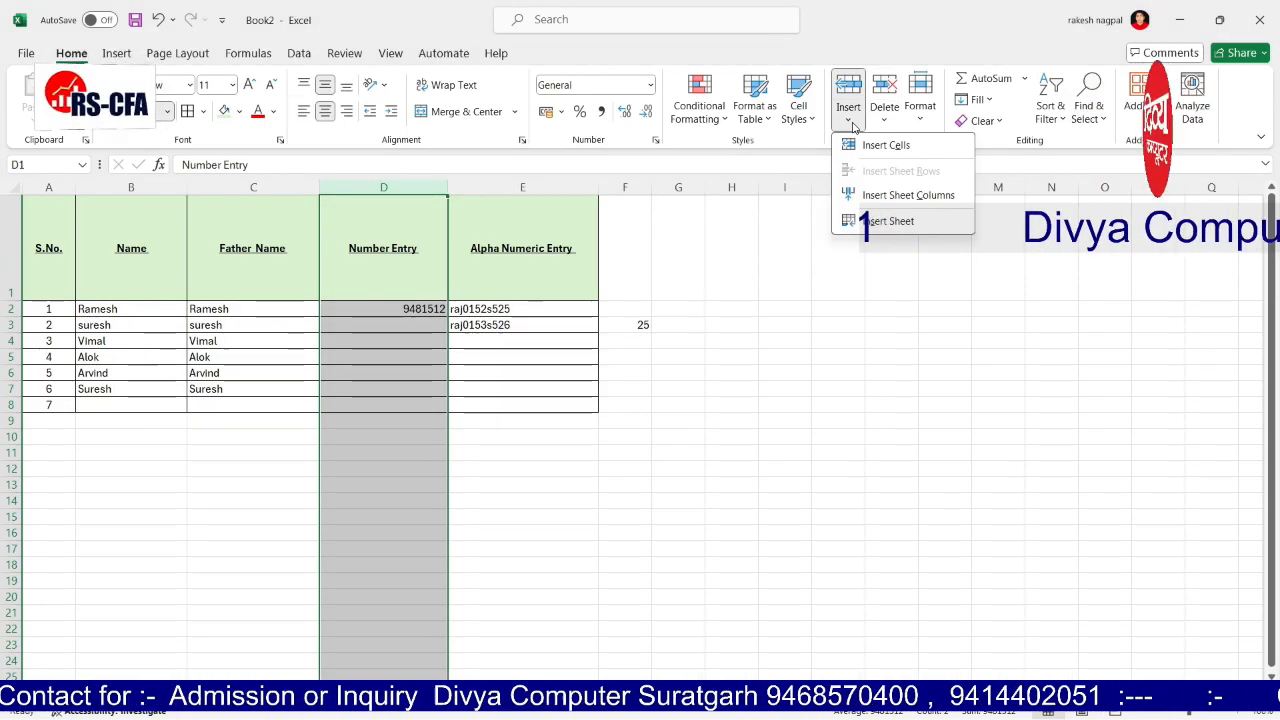
click(880, 197)
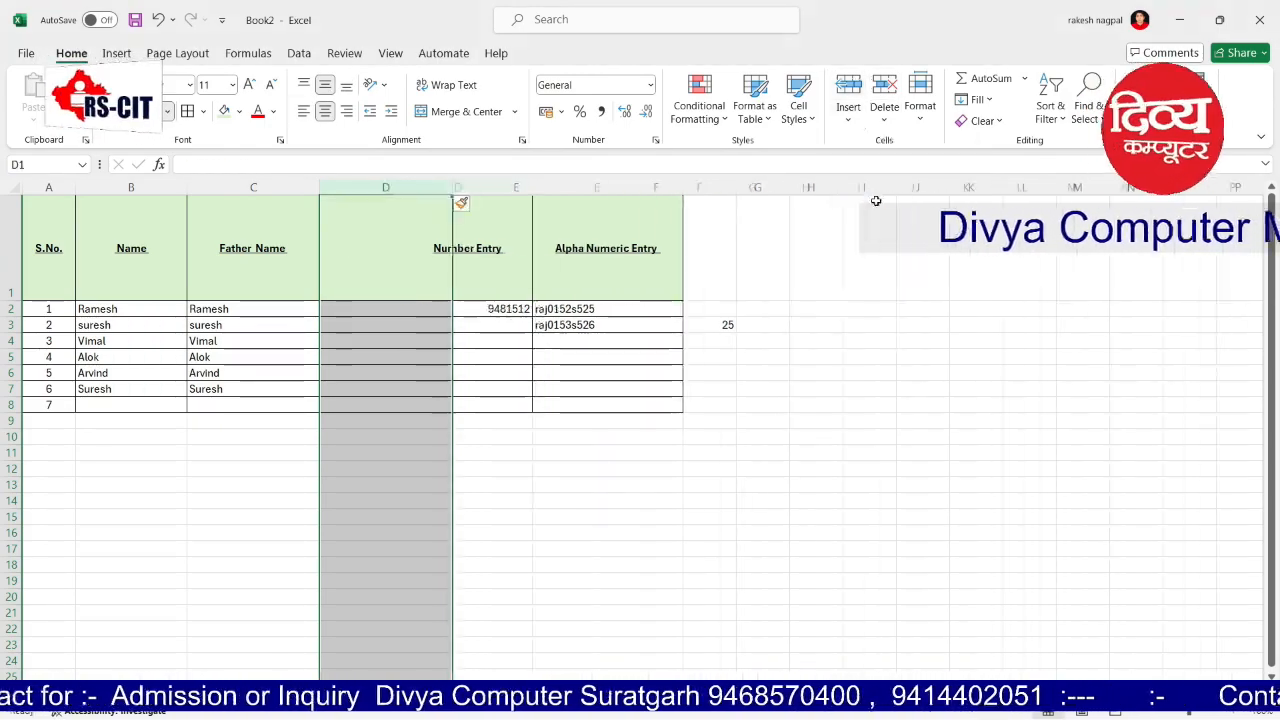
click(905, 230)
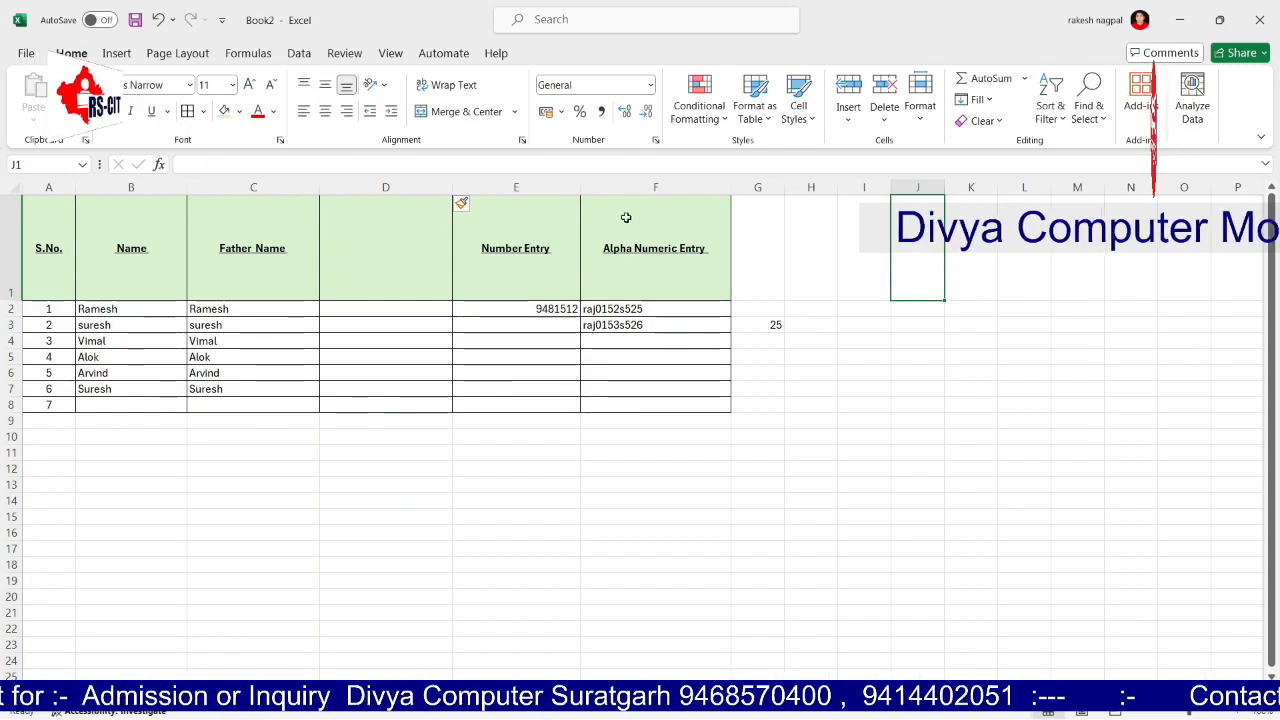
Step: Insert an empty row above suresh's row and add a new blank worksheet
click(12, 325)
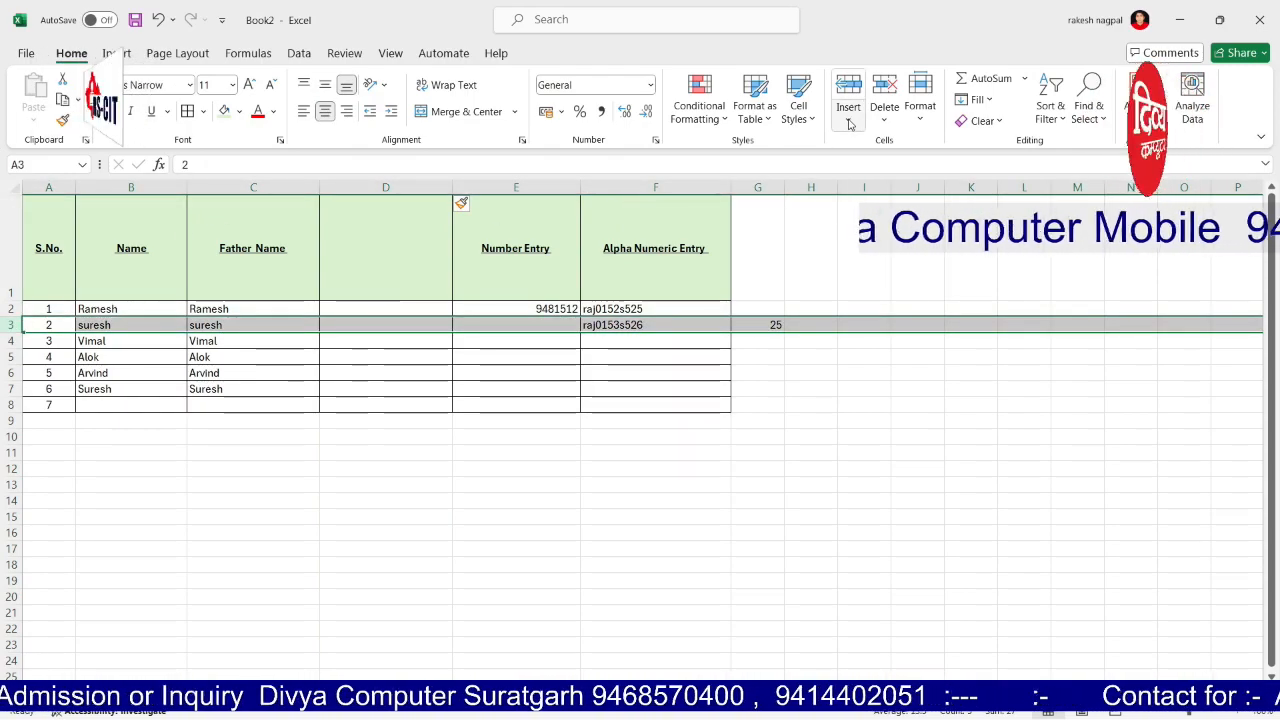
click(848, 120)
click(868, 171)
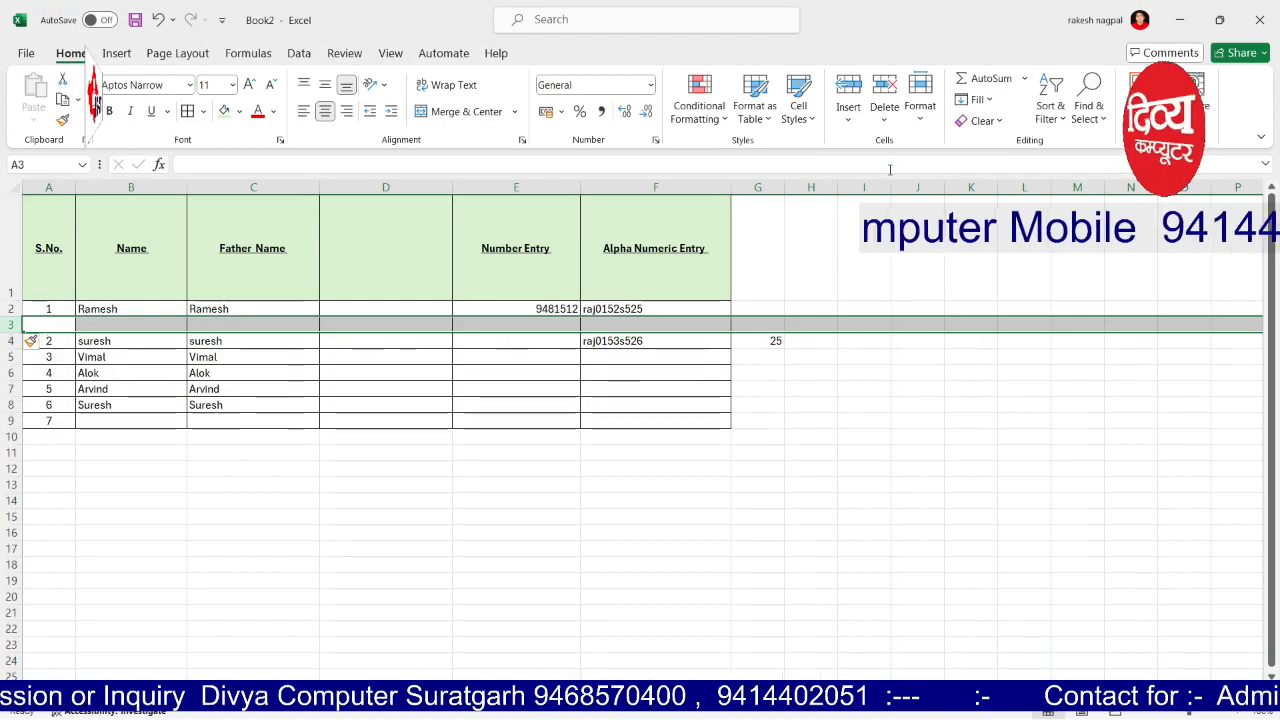
click(919, 305)
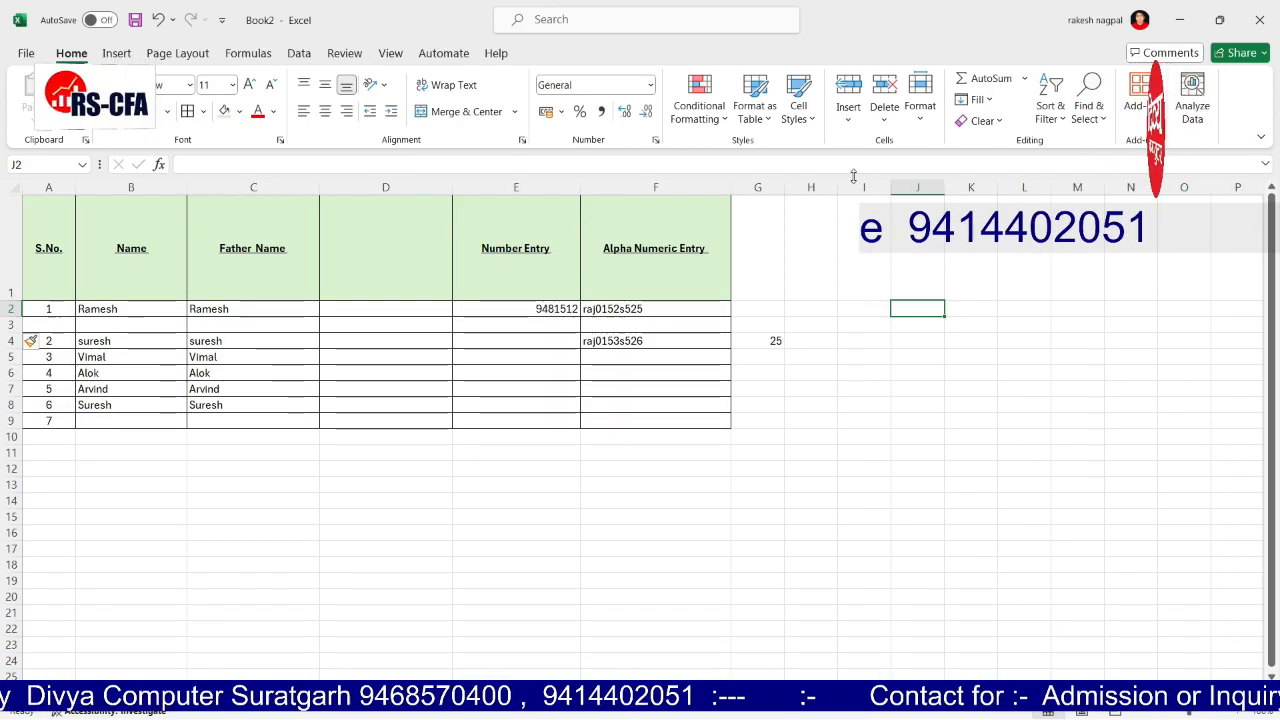
click(848, 118)
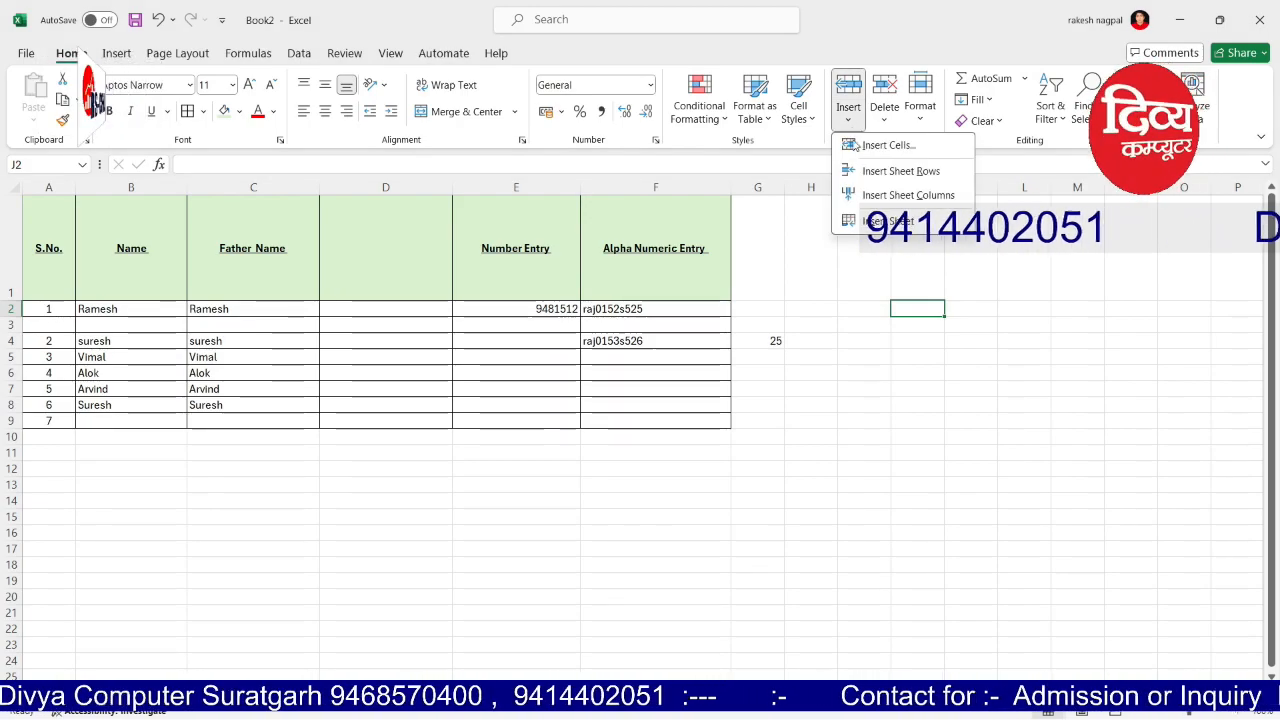
click(884, 221)
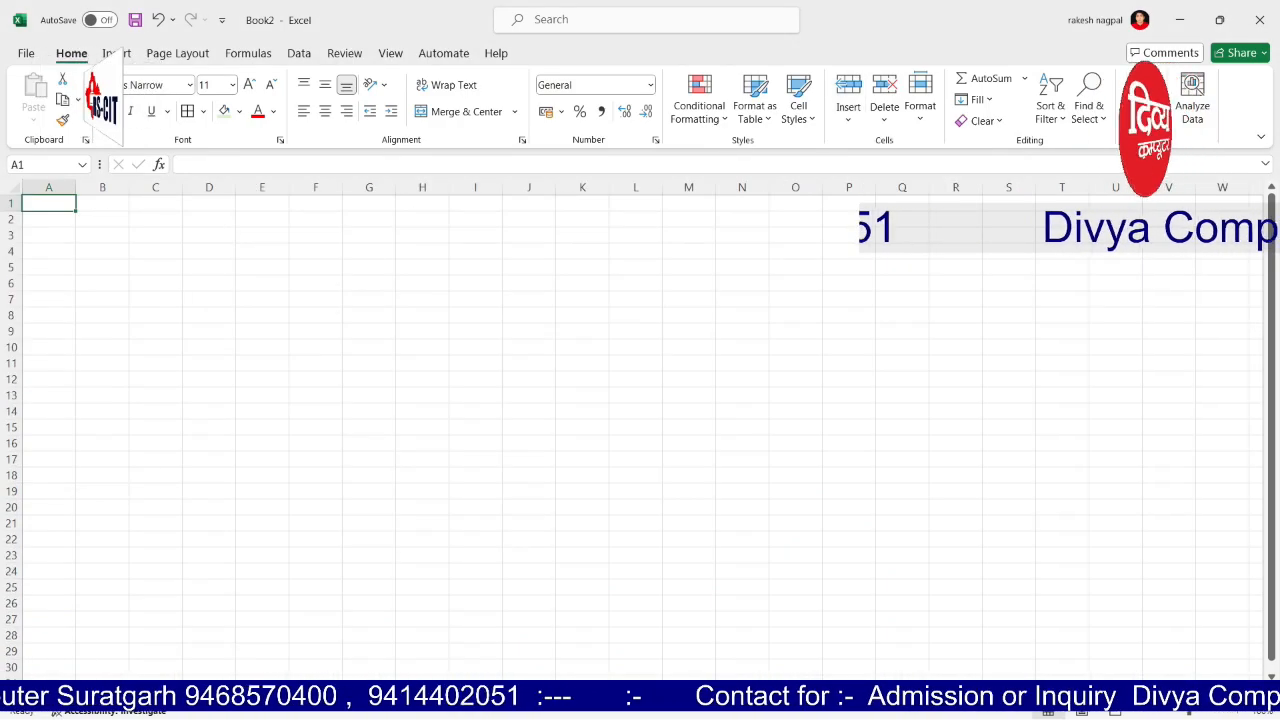
Step: Copy table A1:F9 from the table sheet, then switch to the blank worksheet
key(ctrl+Page_Down)
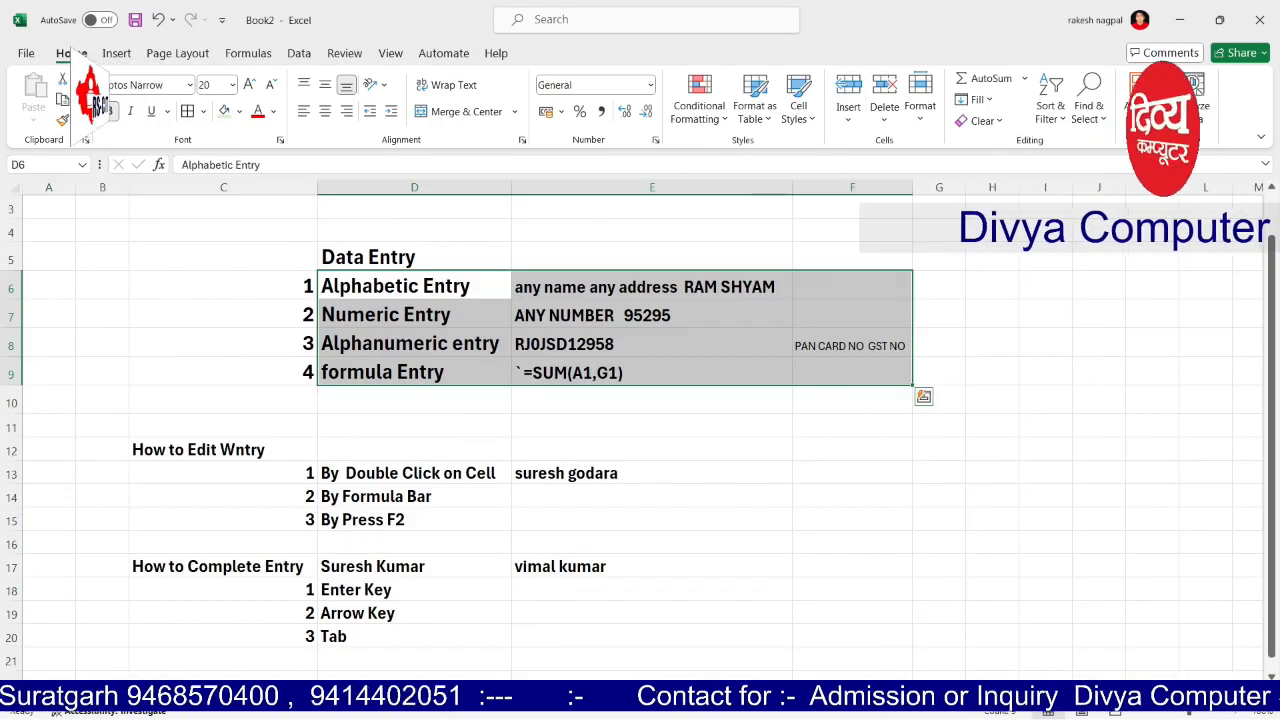
key(ctrl+Page_Down)
click(181, 578)
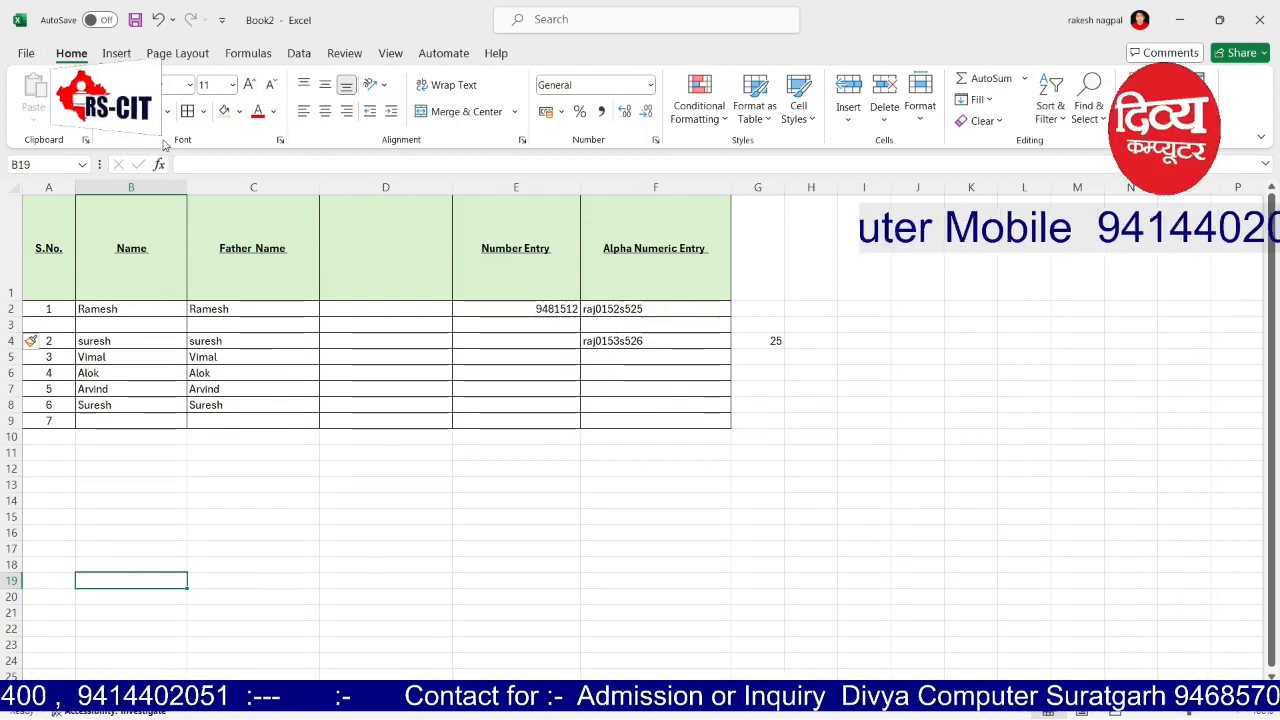
click(403, 347)
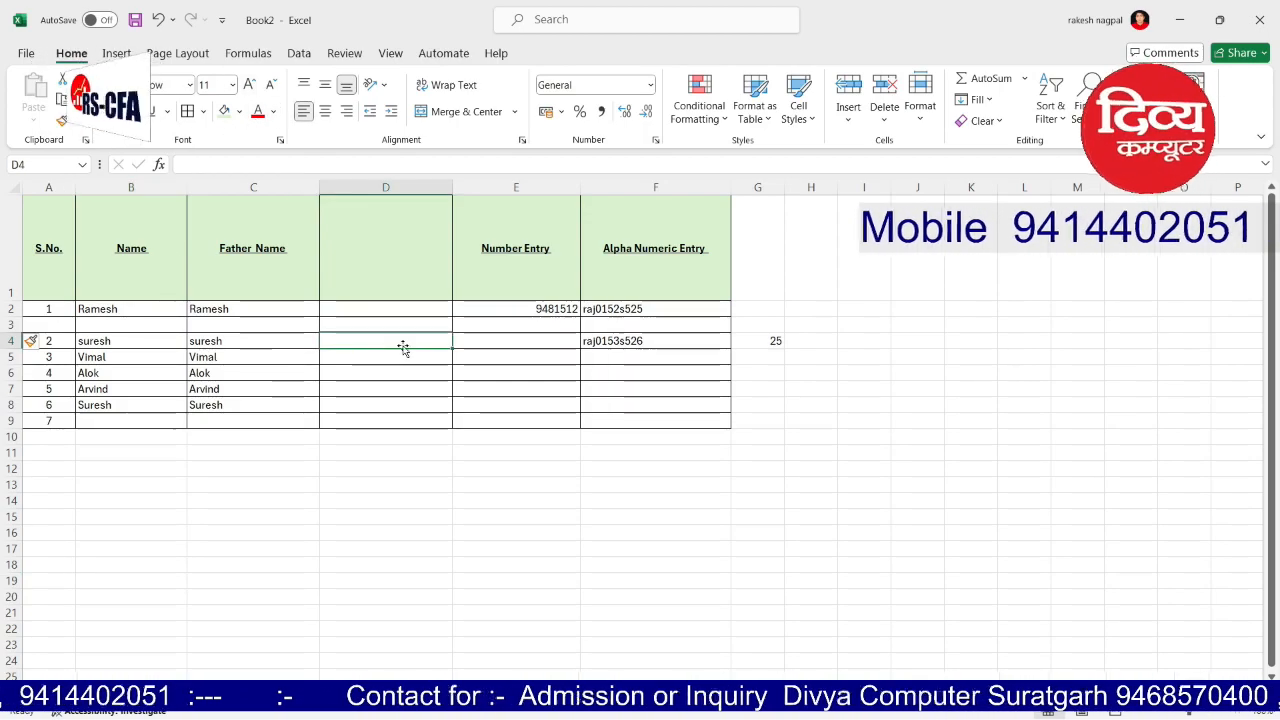
drag(45, 245, 662, 414)
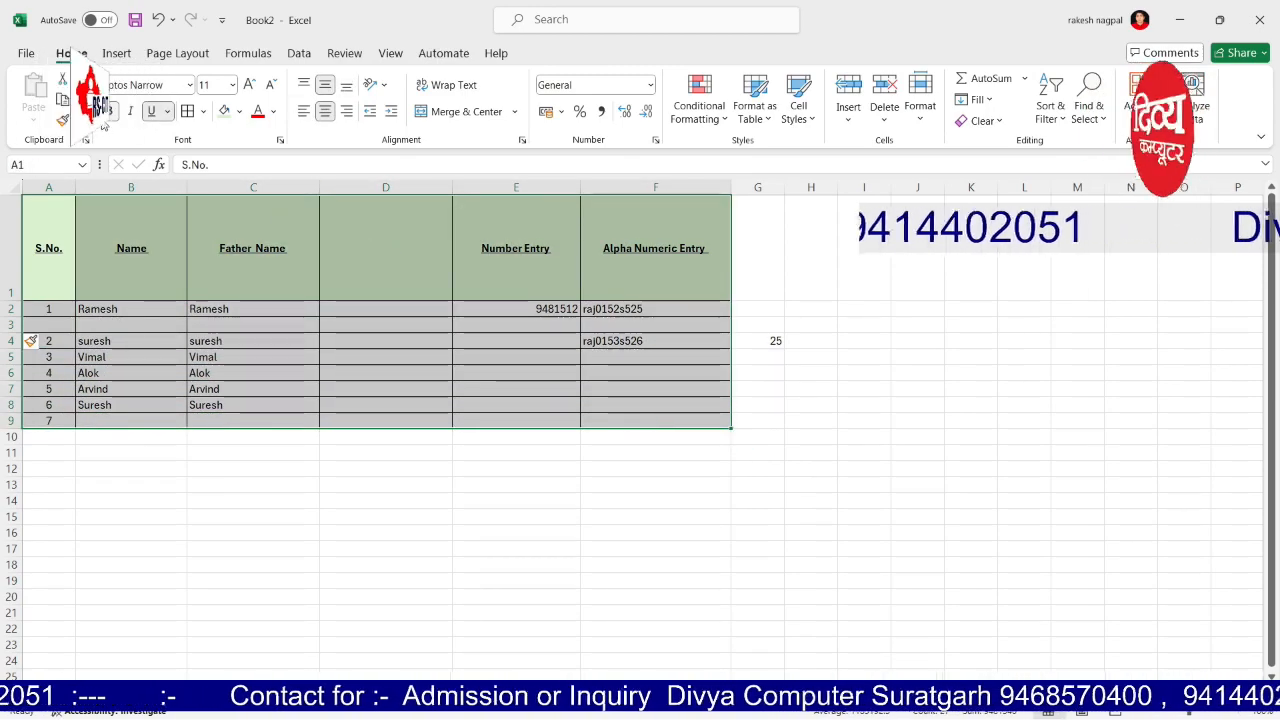
click(63, 99)
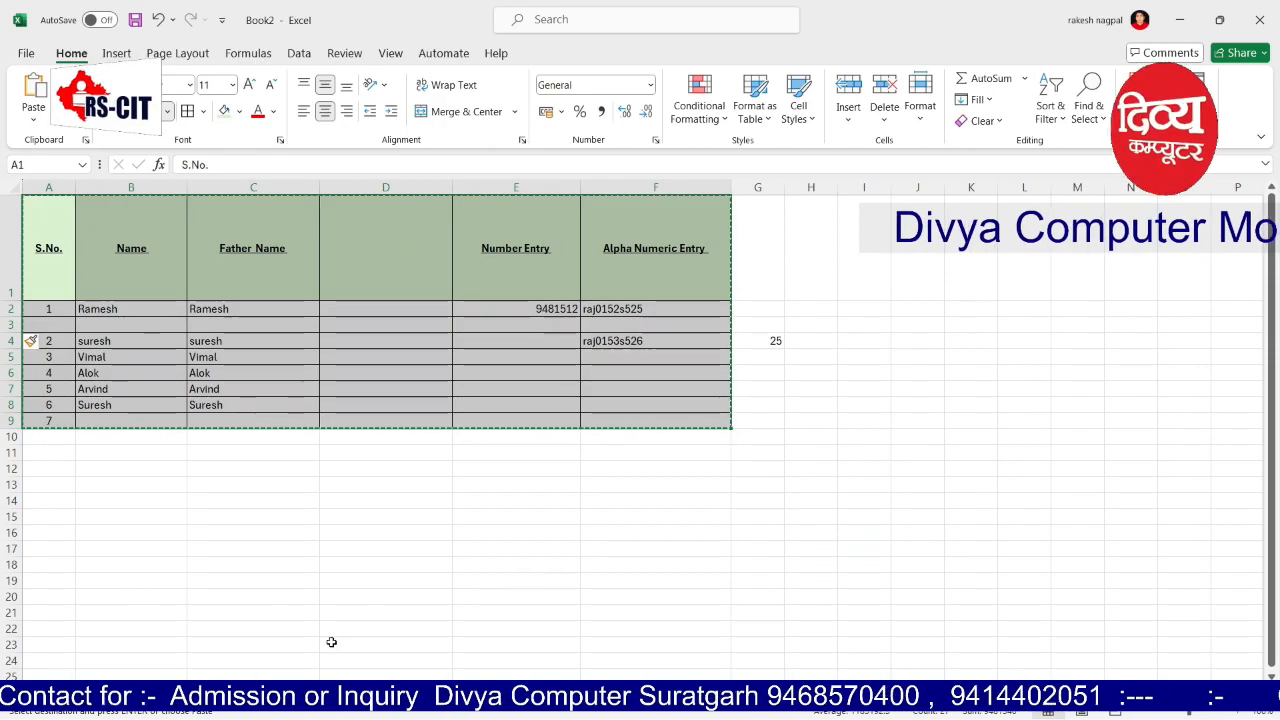
click(134, 691)
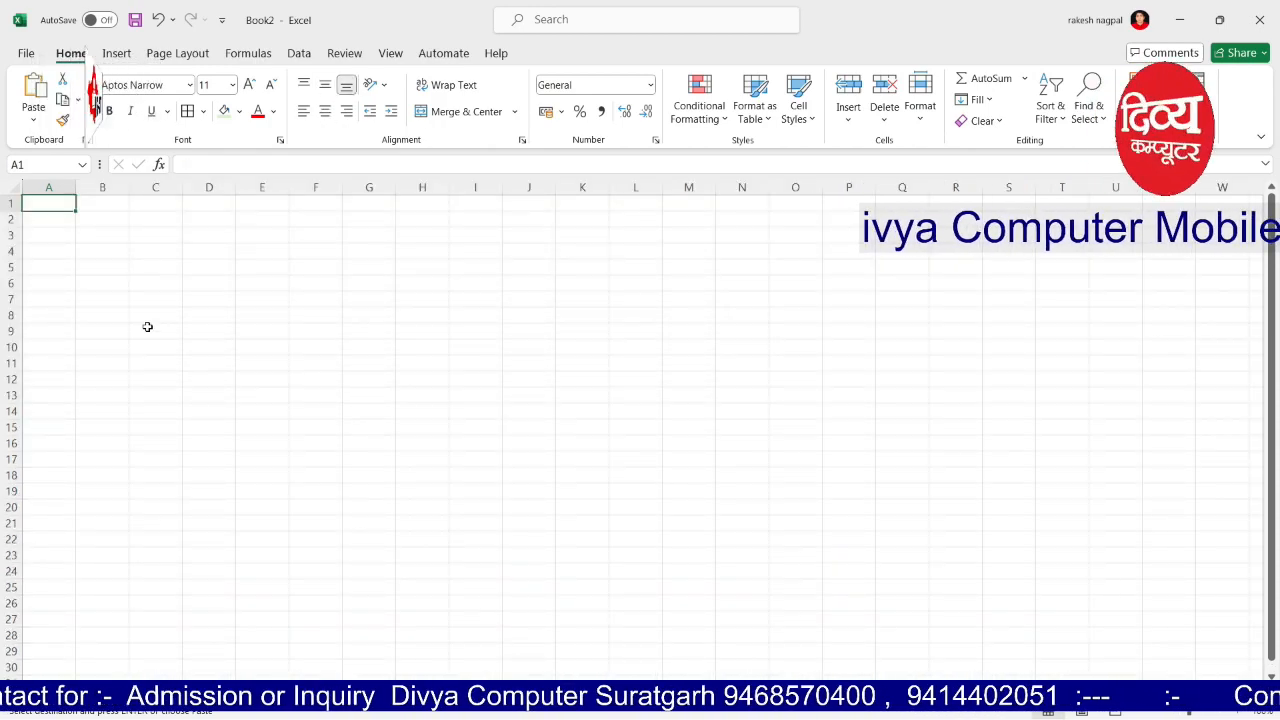
Step: Paste the copied table into B3 with Paste Special Transpose turned on
click(99, 232)
click(33, 122)
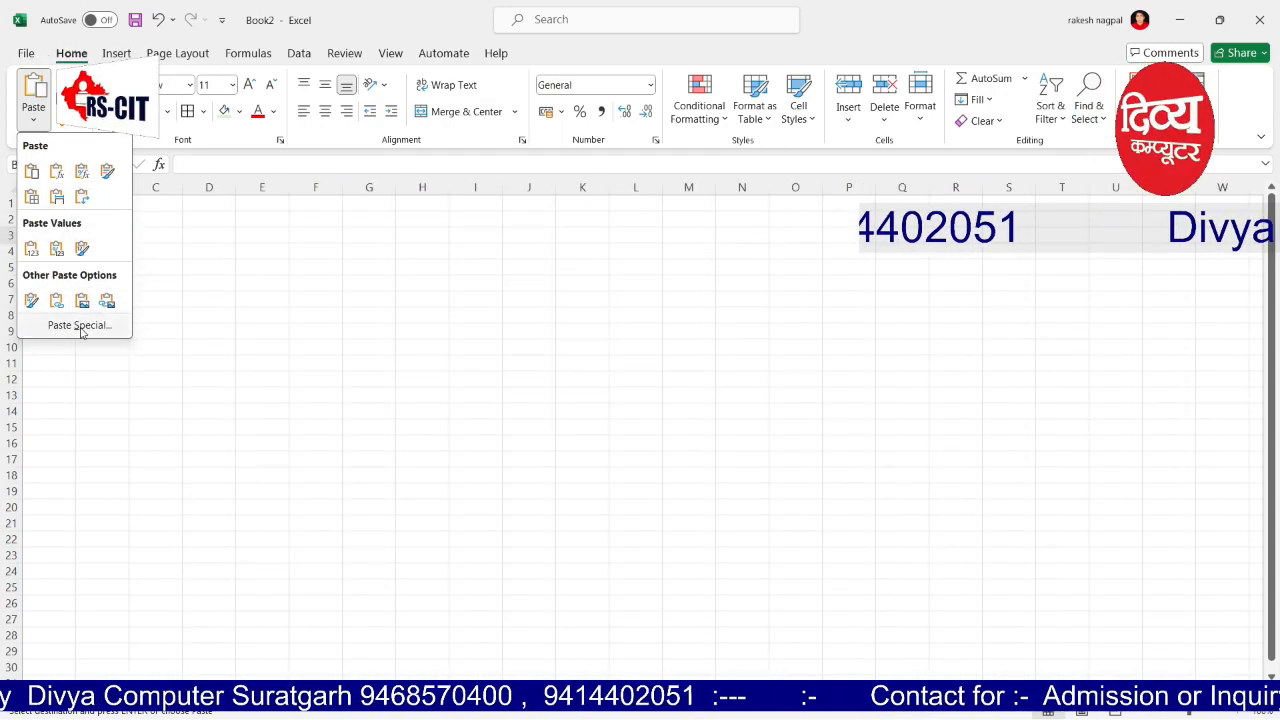
click(79, 325)
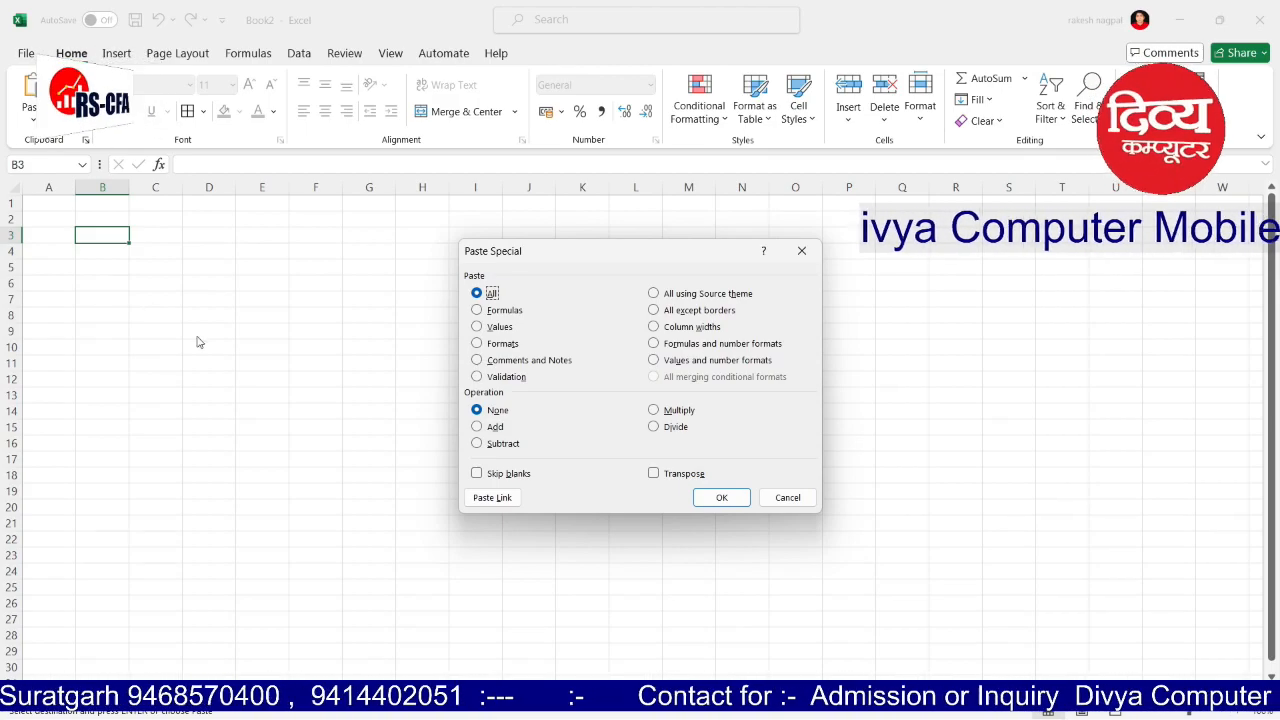
click(788, 498)
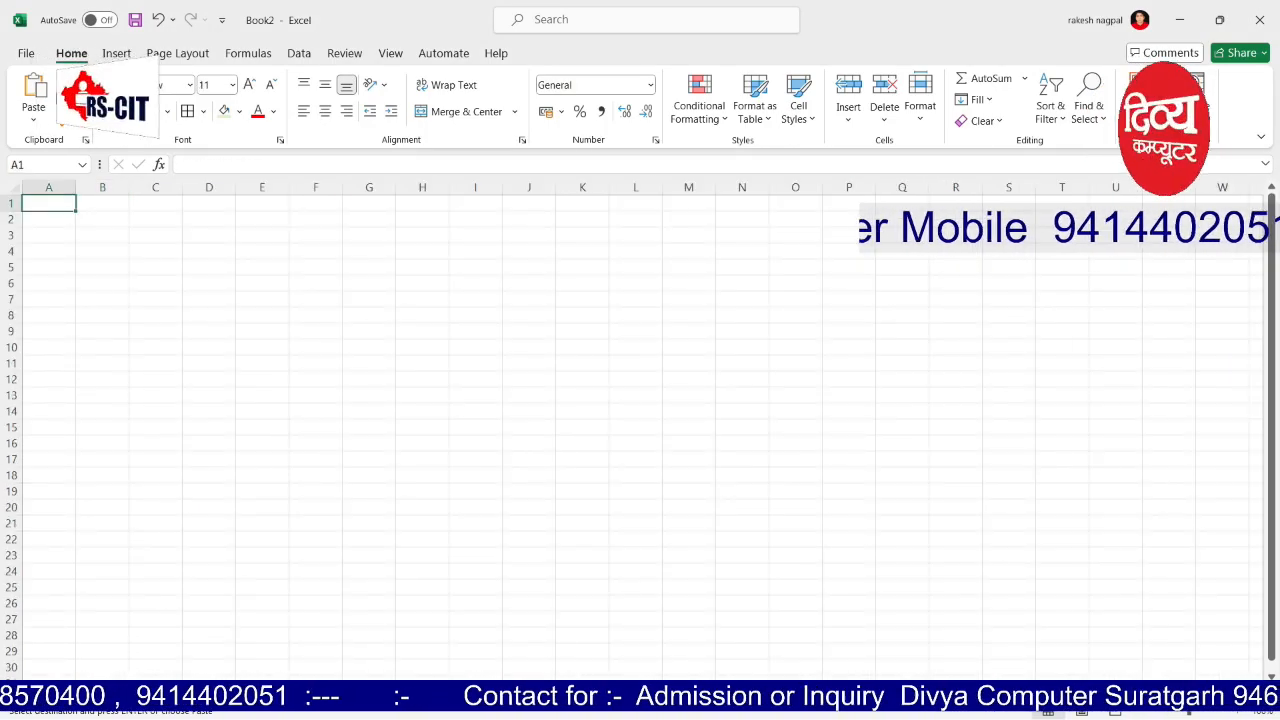
key(ctrl+v)
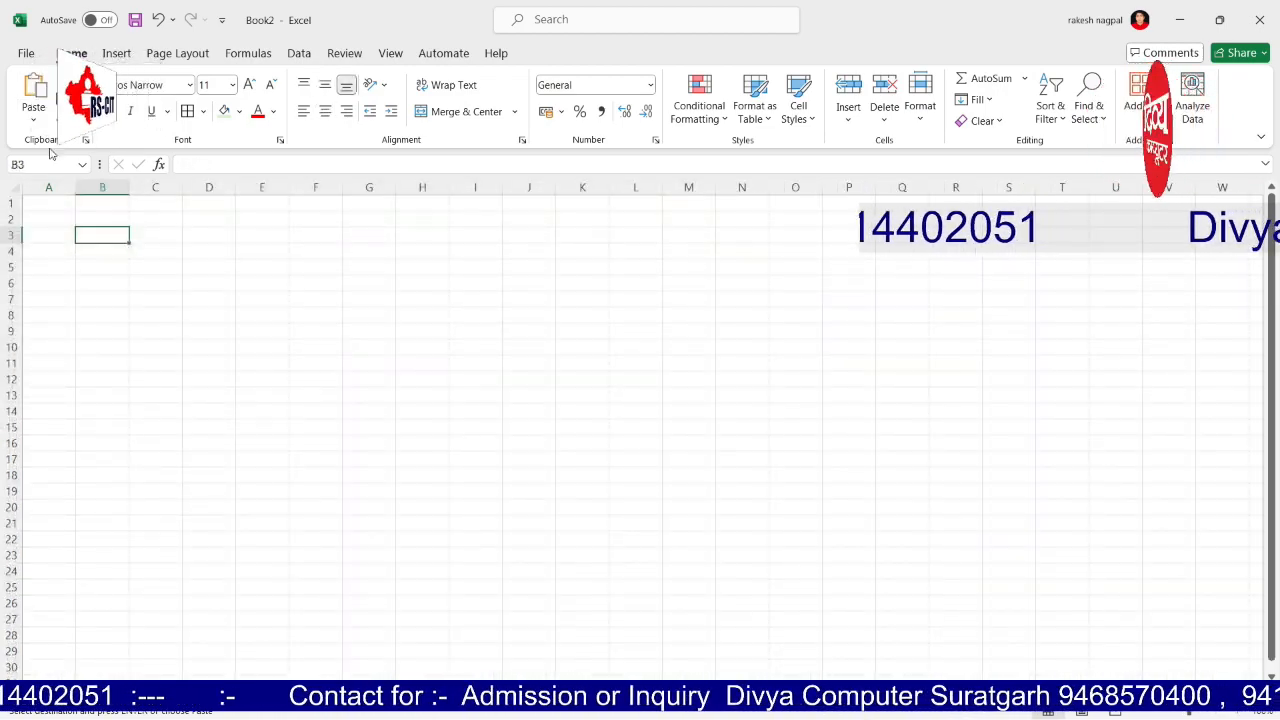
click(32, 120)
click(80, 326)
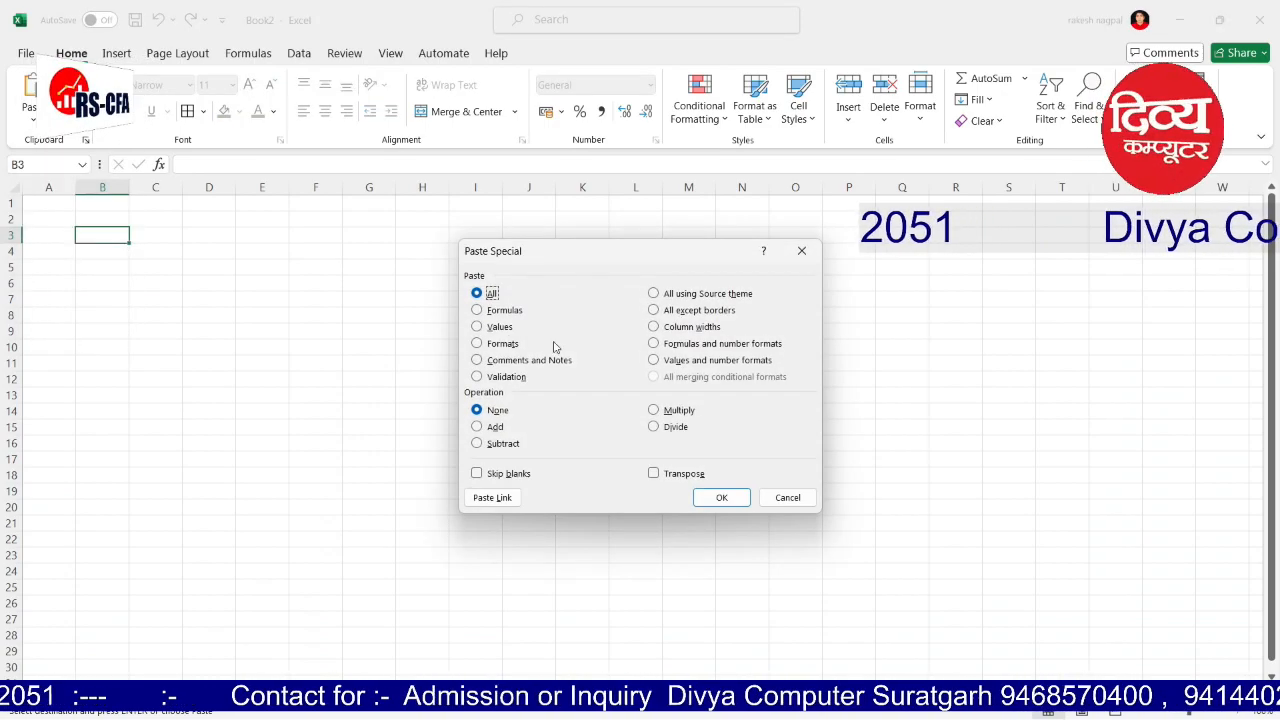
click(656, 473)
click(718, 498)
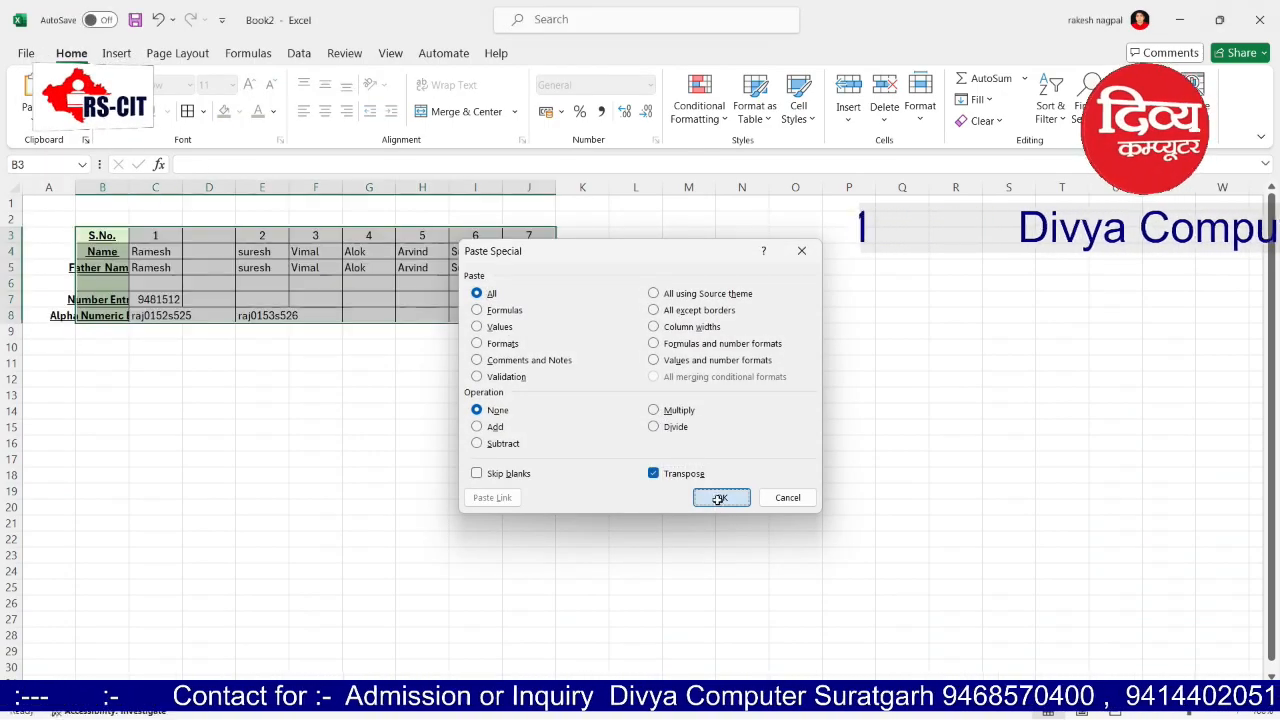
Step: Widen columns B and C so the labels and values fit
click(936, 444)
drag(129, 188, 254, 188)
click(205, 416)
click(383, 426)
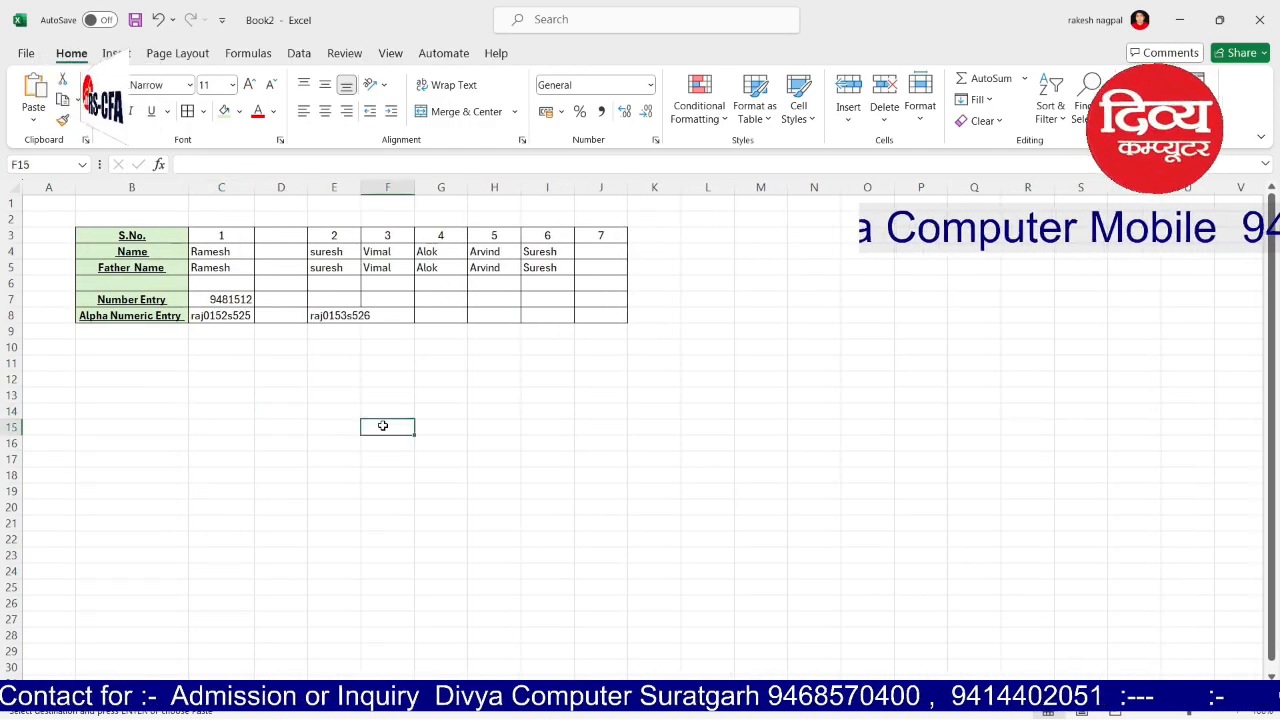
Step: Try moving the labels B3:B8 over to column C, keeping the existing data
drag(141, 236, 141, 316)
drag(148, 228, 577, 241)
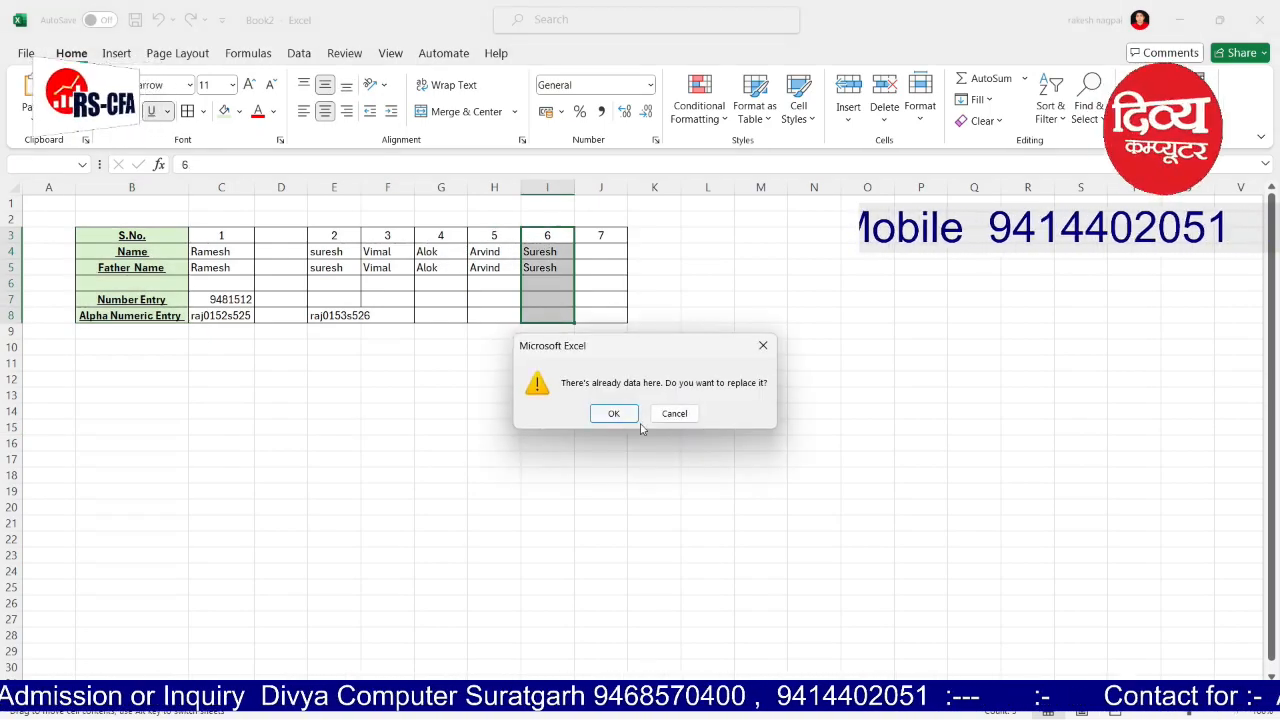
click(672, 412)
click(131, 378)
Step: Select the G2:H7 area and delete the stray value 25 in G4
drag(146, 240, 146, 318)
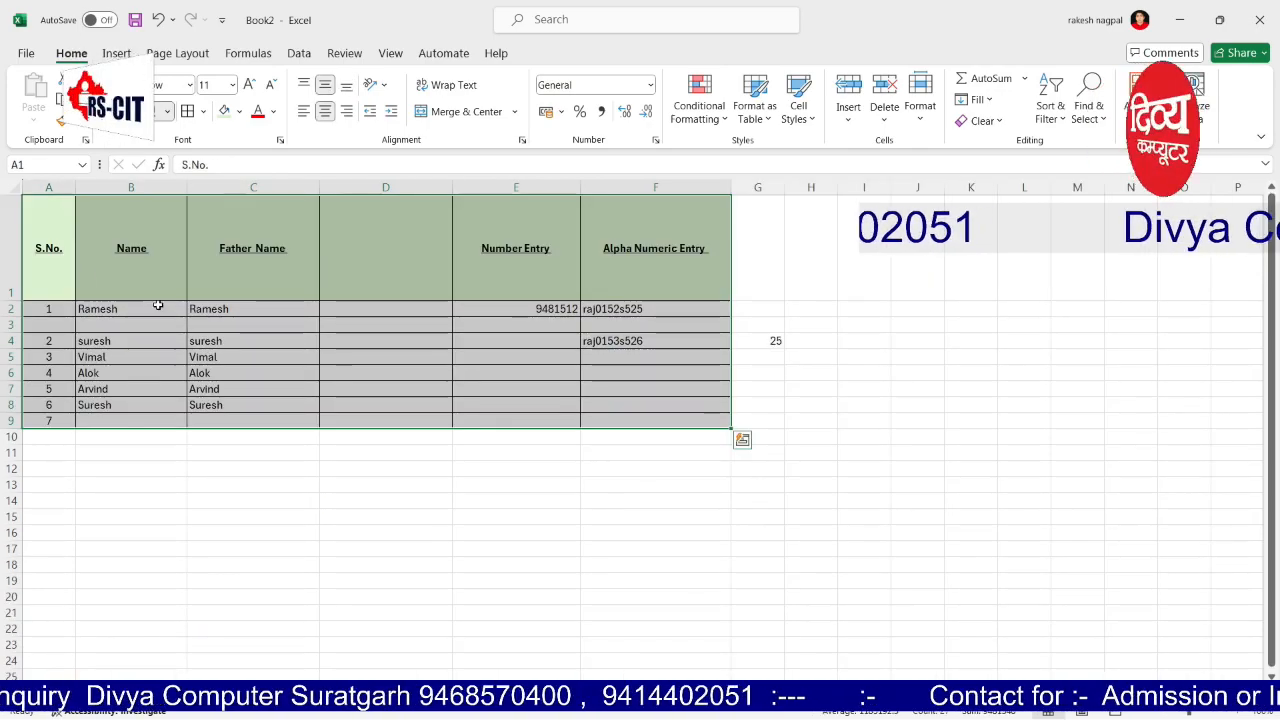
drag(34, 252, 686, 244)
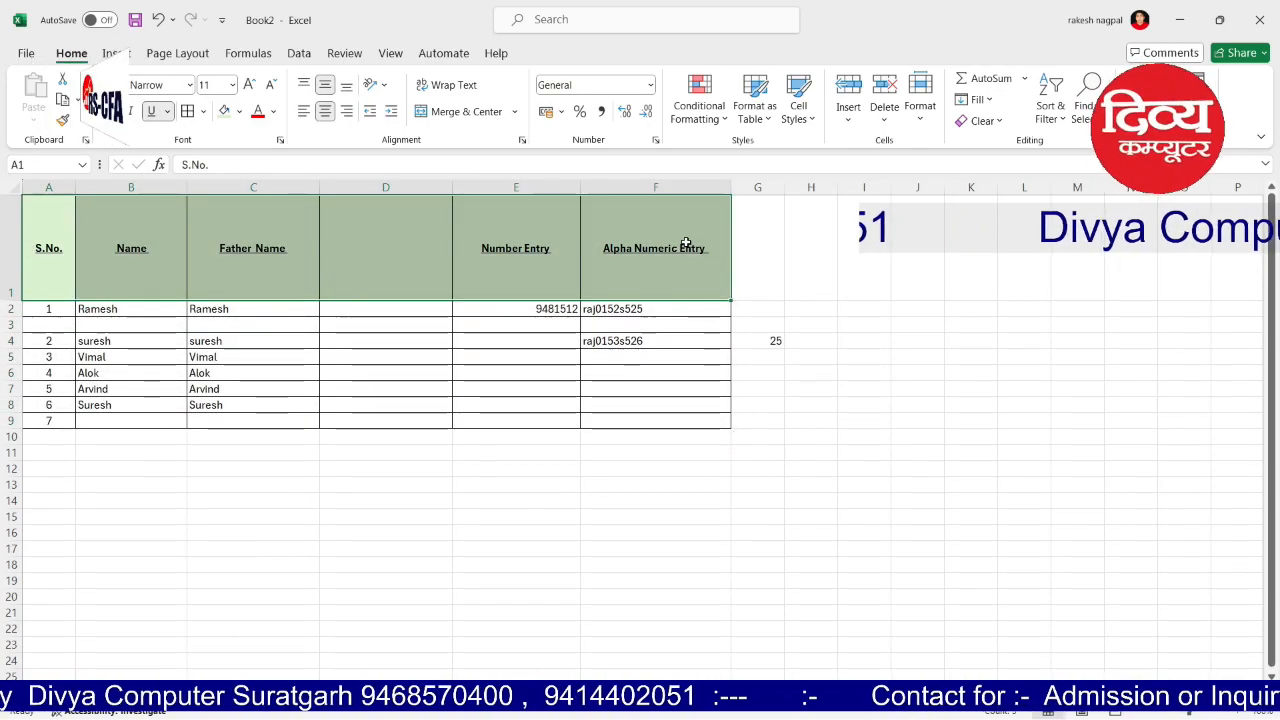
click(600, 517)
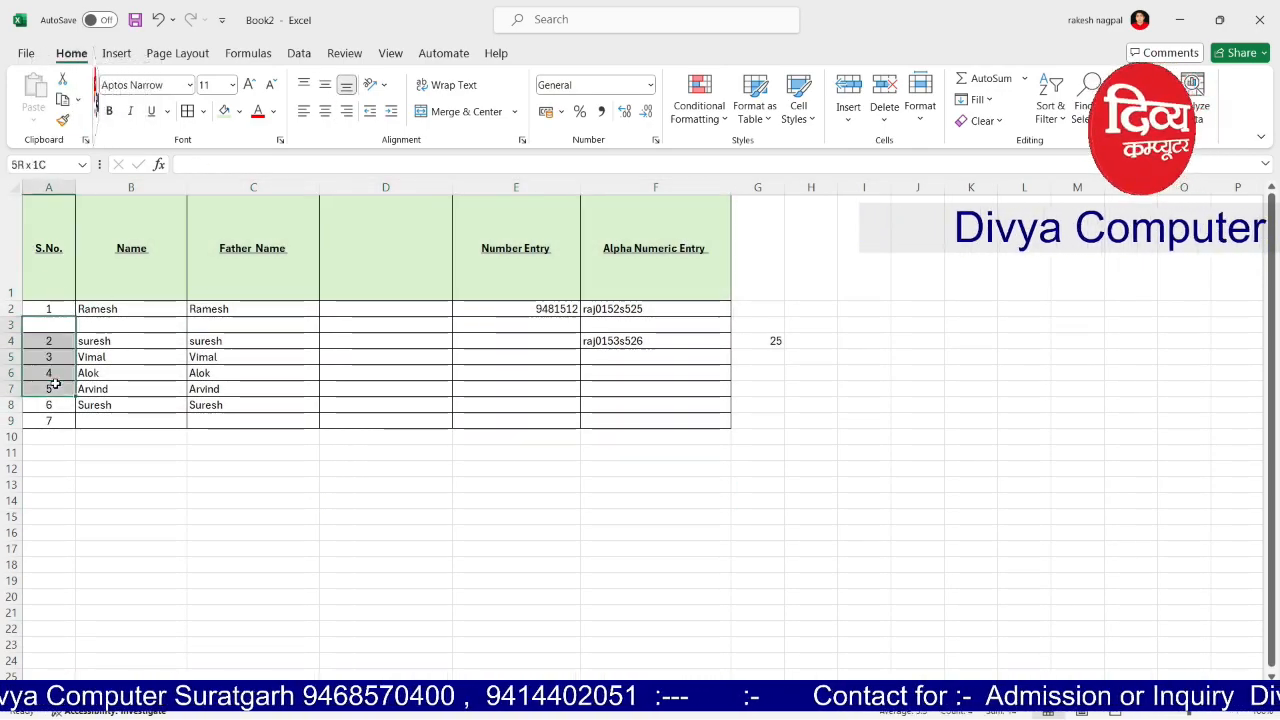
drag(63, 237, 620, 232)
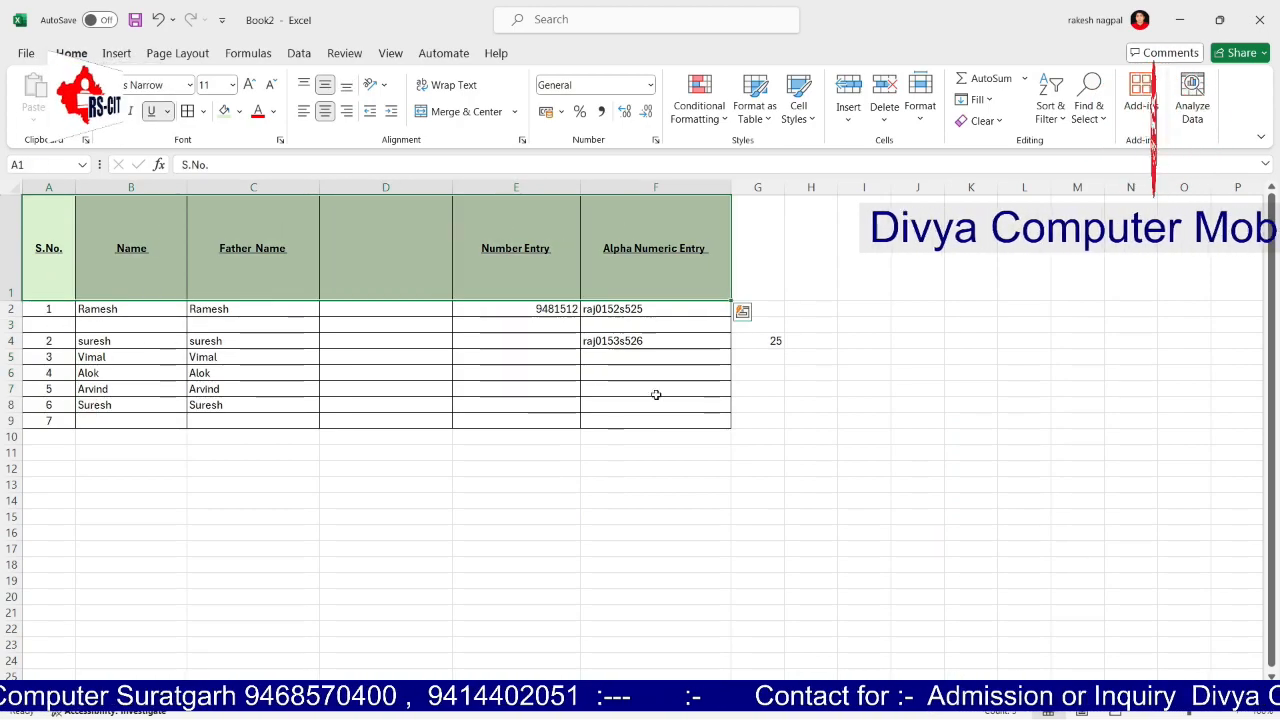
drag(757, 309, 806, 389)
key(Delete)
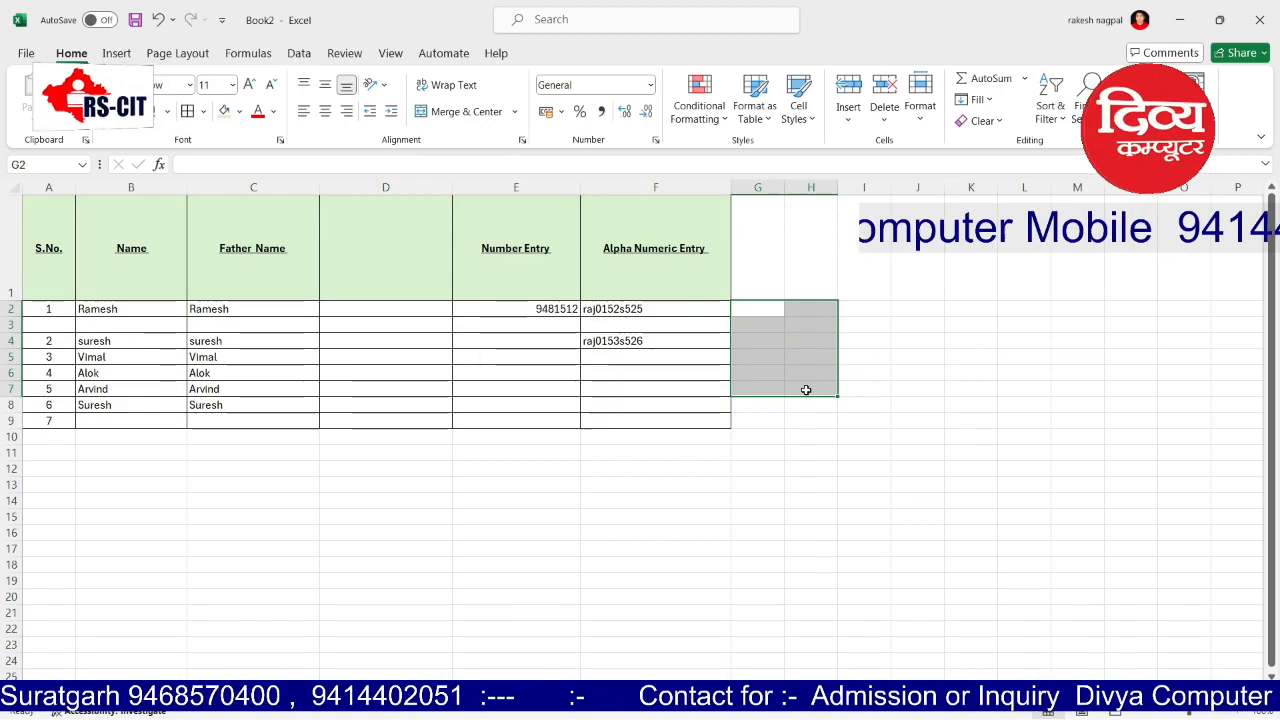
click(845, 437)
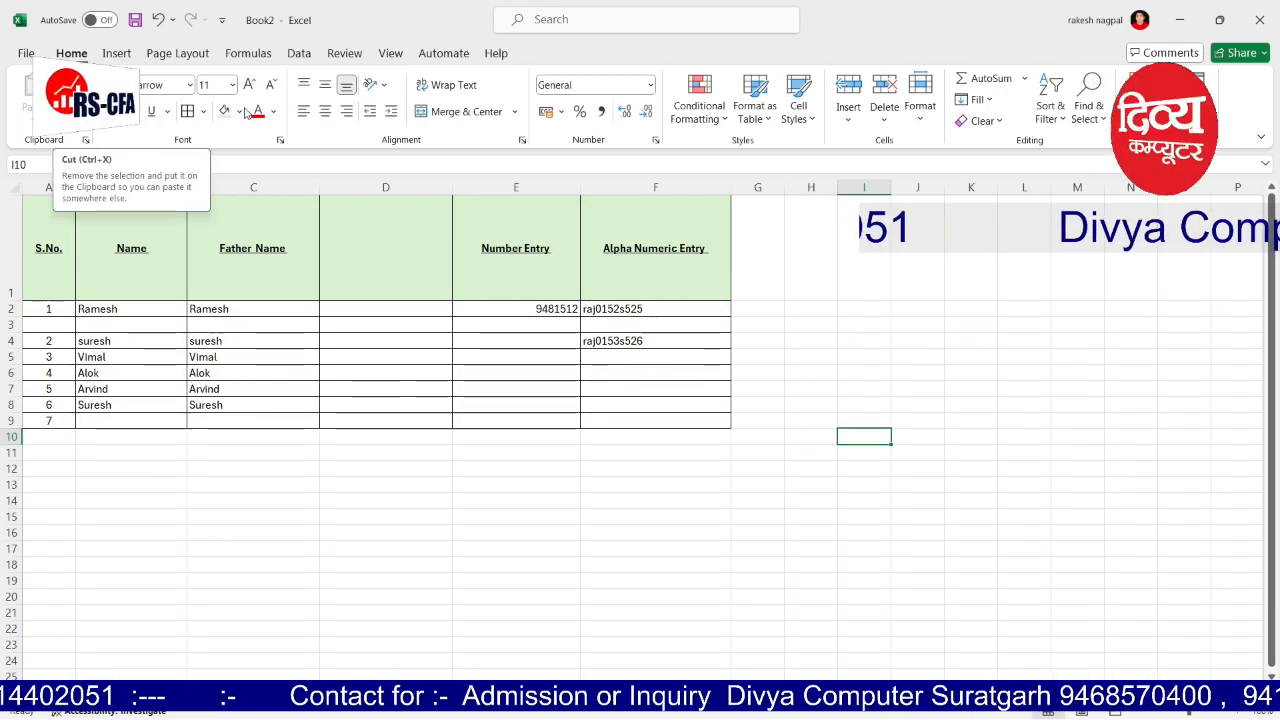
Step: Cut the Ramesh pair from B2:C2 and paste it into E7:F7
drag(110, 309, 230, 309)
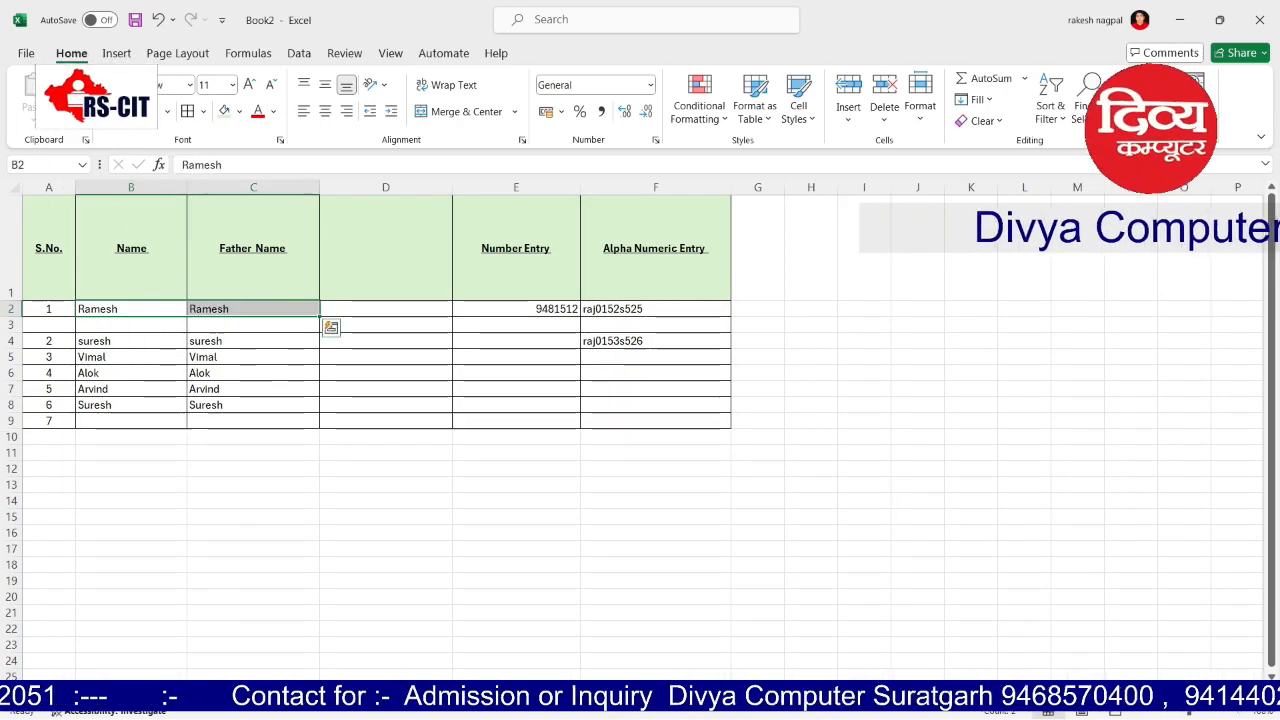
key(ctrl+x)
click(468, 386)
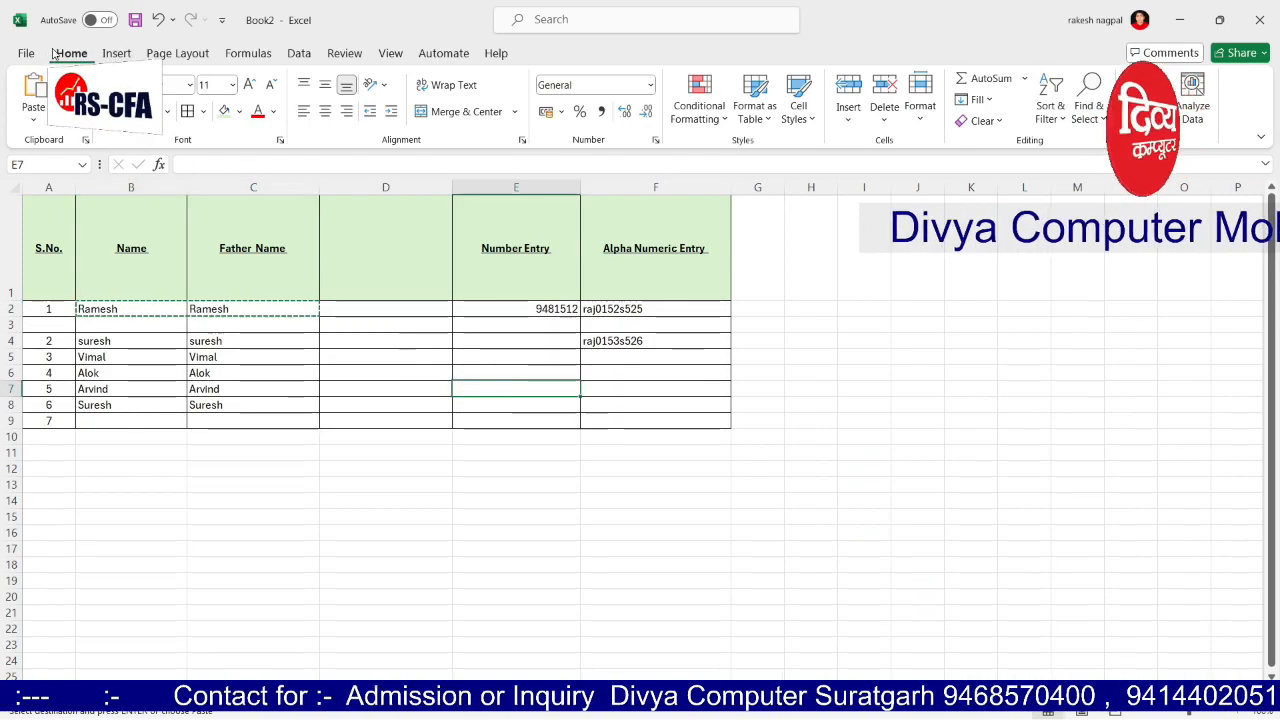
key(ctrl+v)
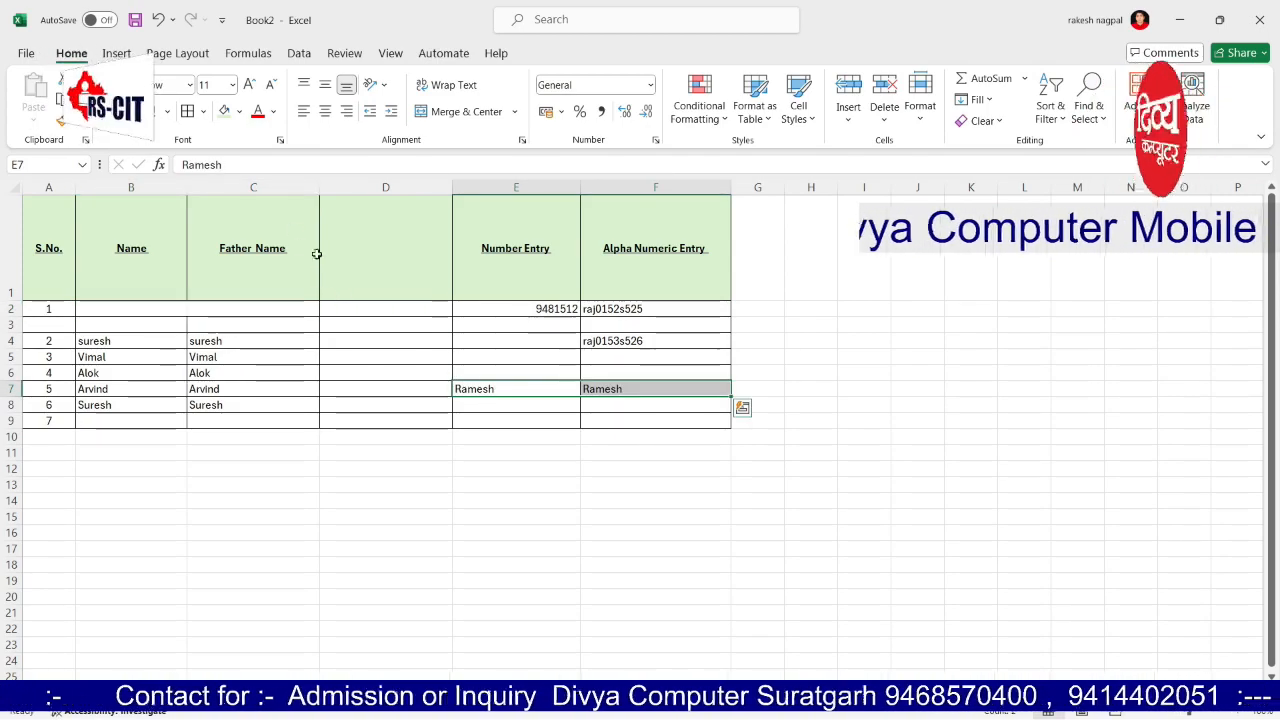
Step: Enlarge headers A1:E1 to size 16, undoing a trial Format Painter copy onto row 8
drag(55, 235, 570, 233)
click(249, 84)
click(249, 84)
click(249, 84)
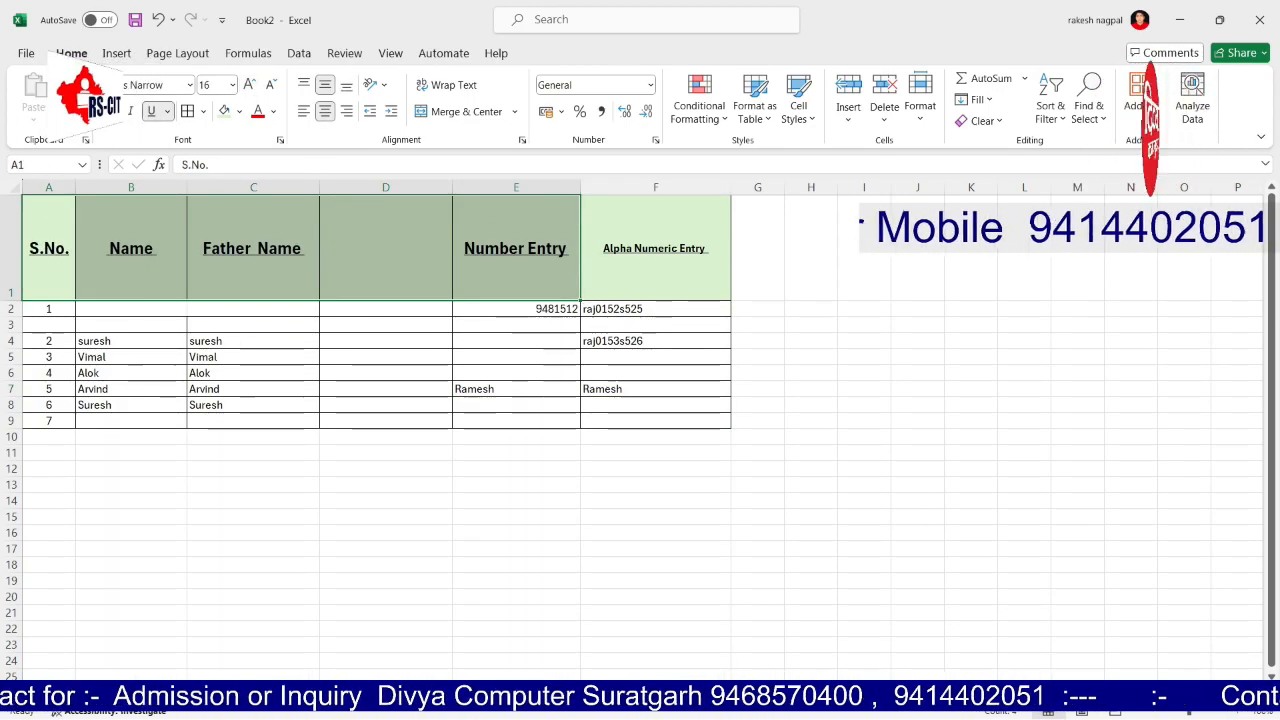
click(88, 111)
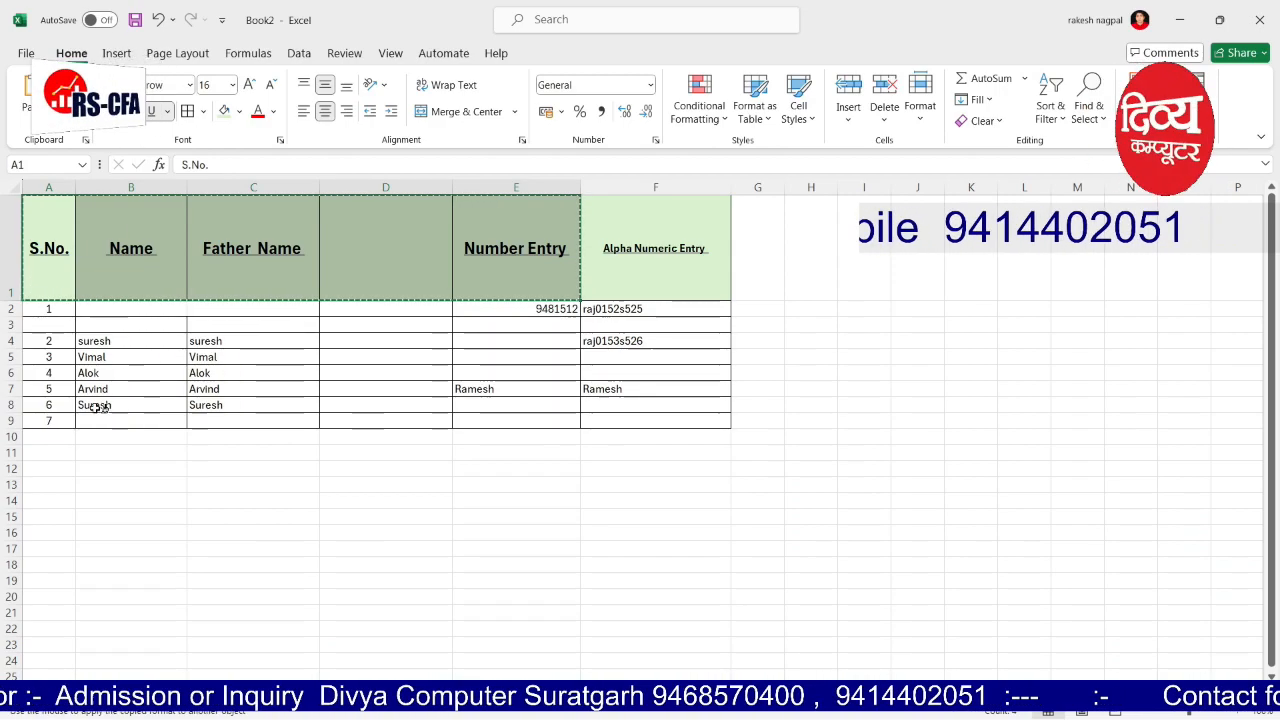
drag(95, 405, 440, 406)
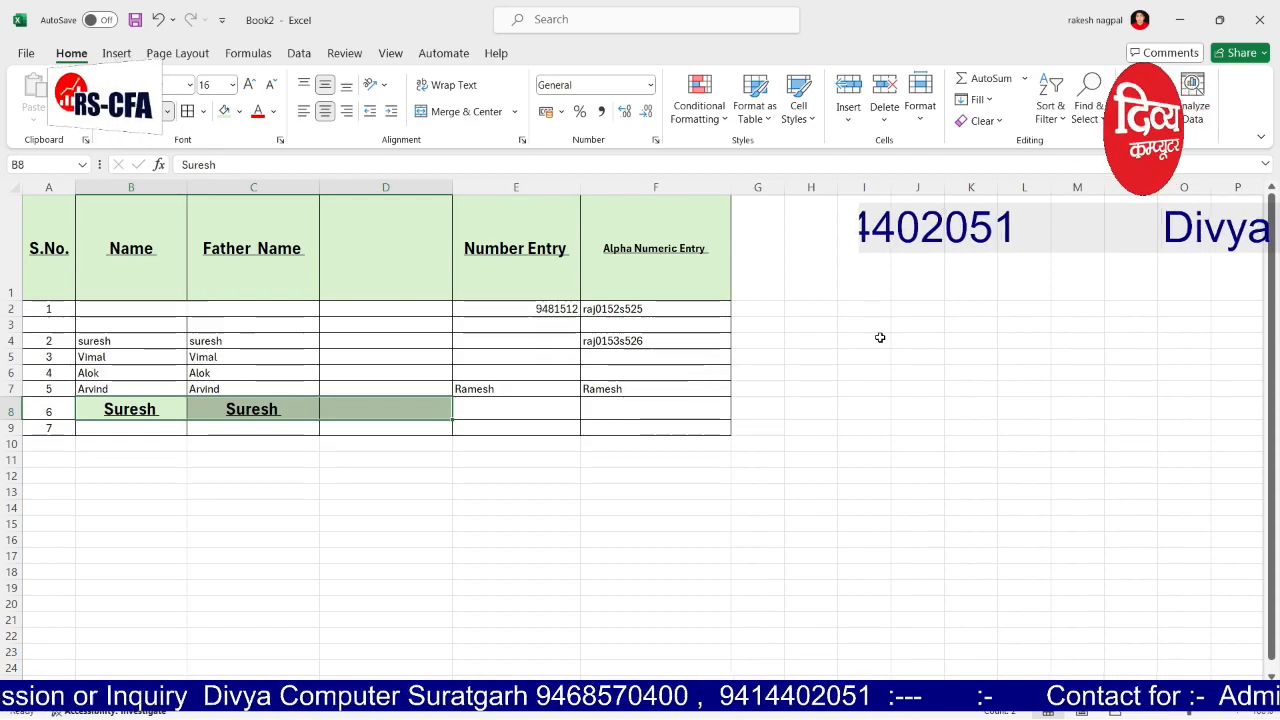
key(ctrl+z)
click(246, 531)
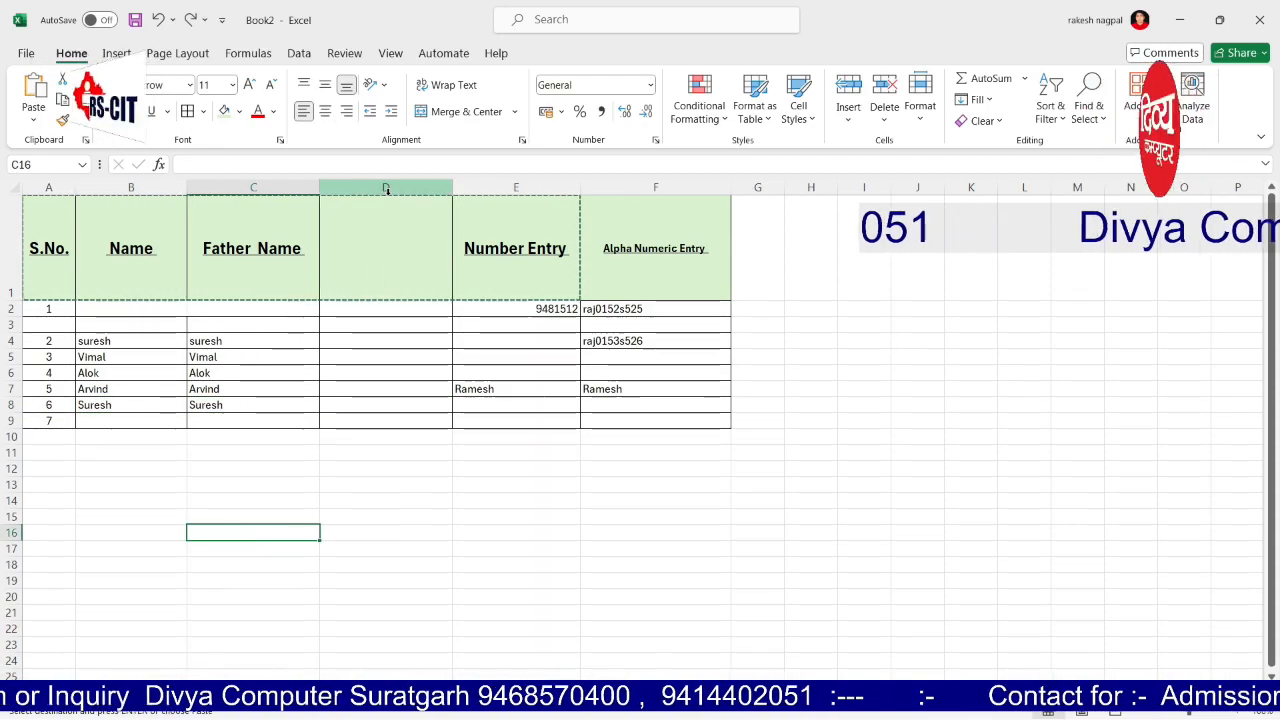
click(376, 378)
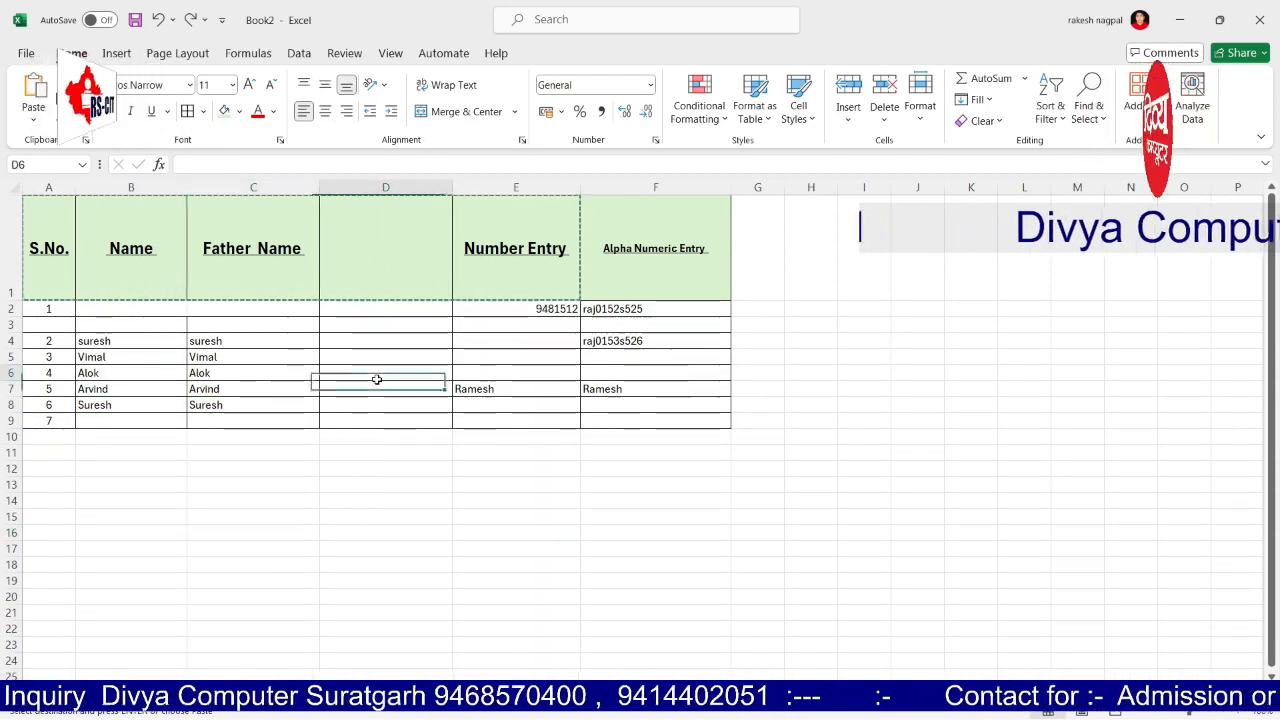
Step: Try Vertical Text, then Rotate Text Down with left alignment on the Father Name heading in C1
click(268, 246)
click(388, 88)
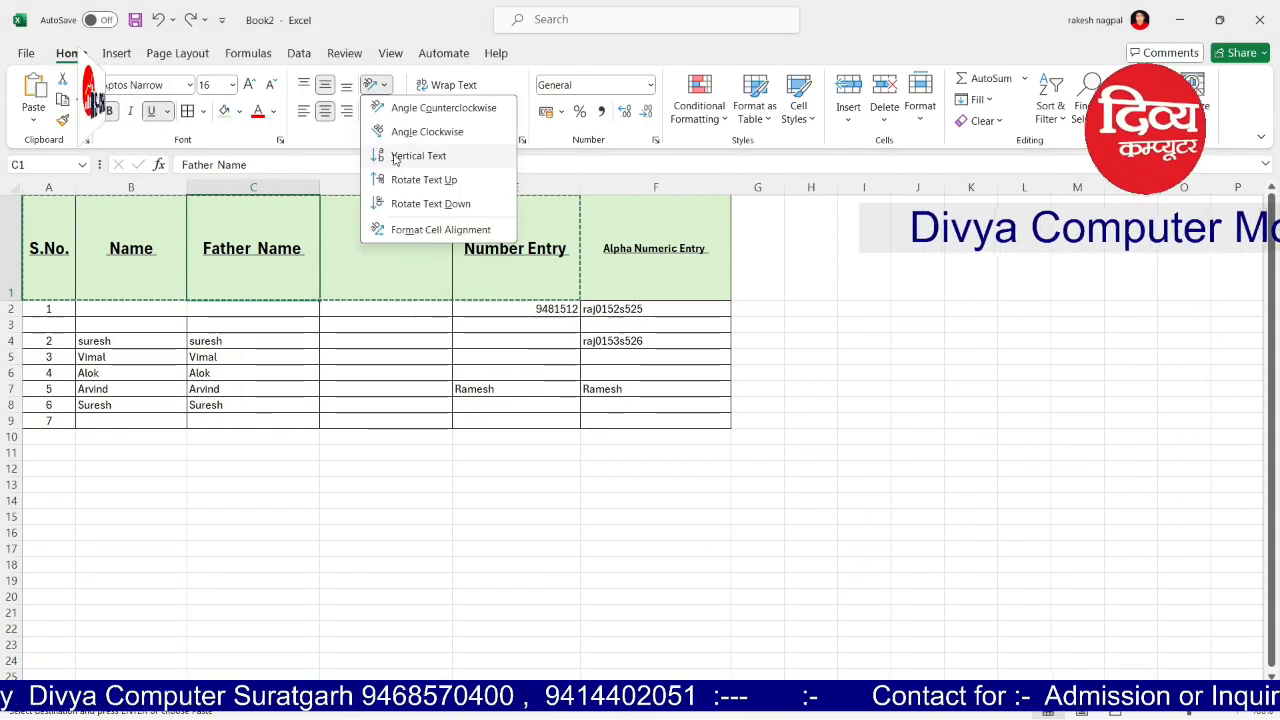
click(396, 155)
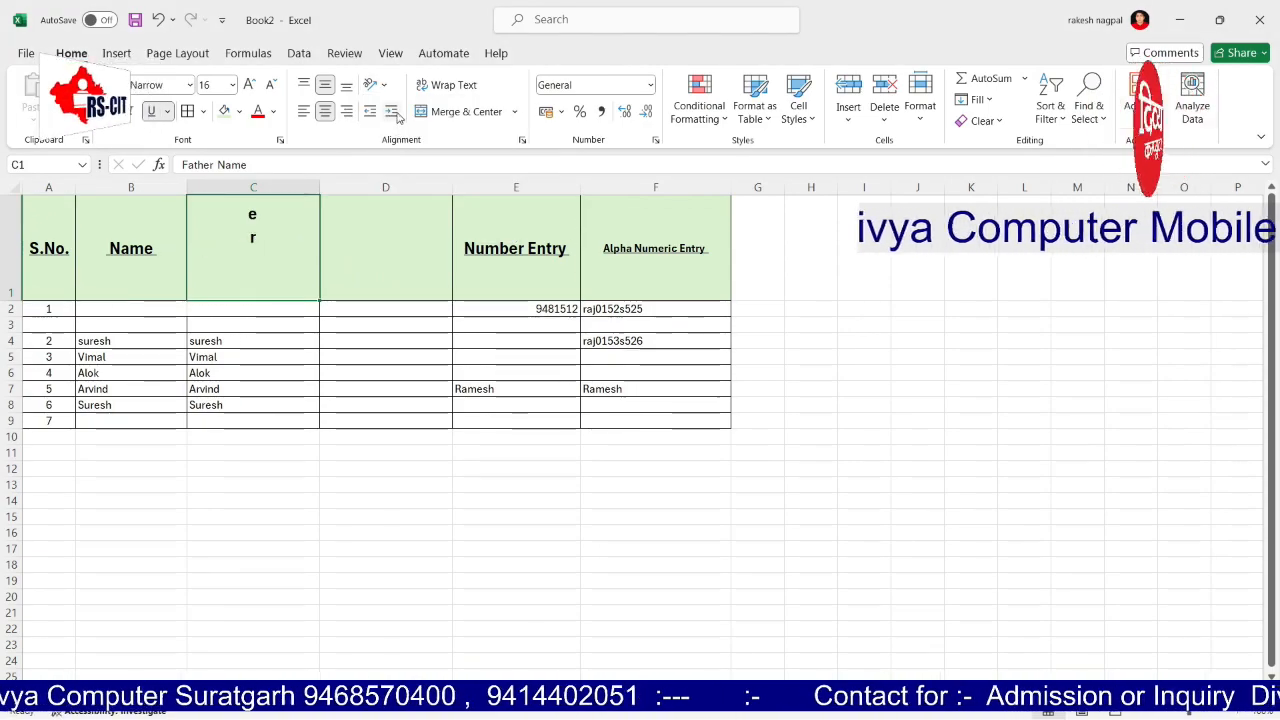
click(378, 85)
click(400, 203)
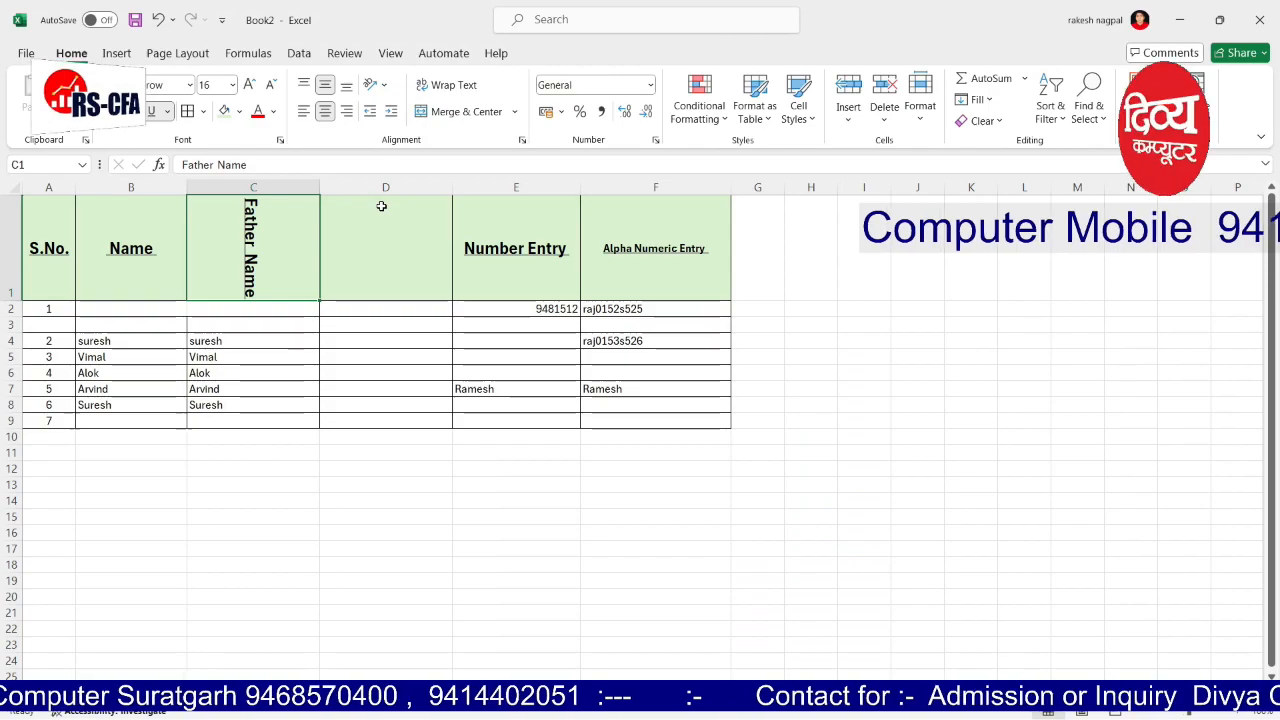
click(306, 113)
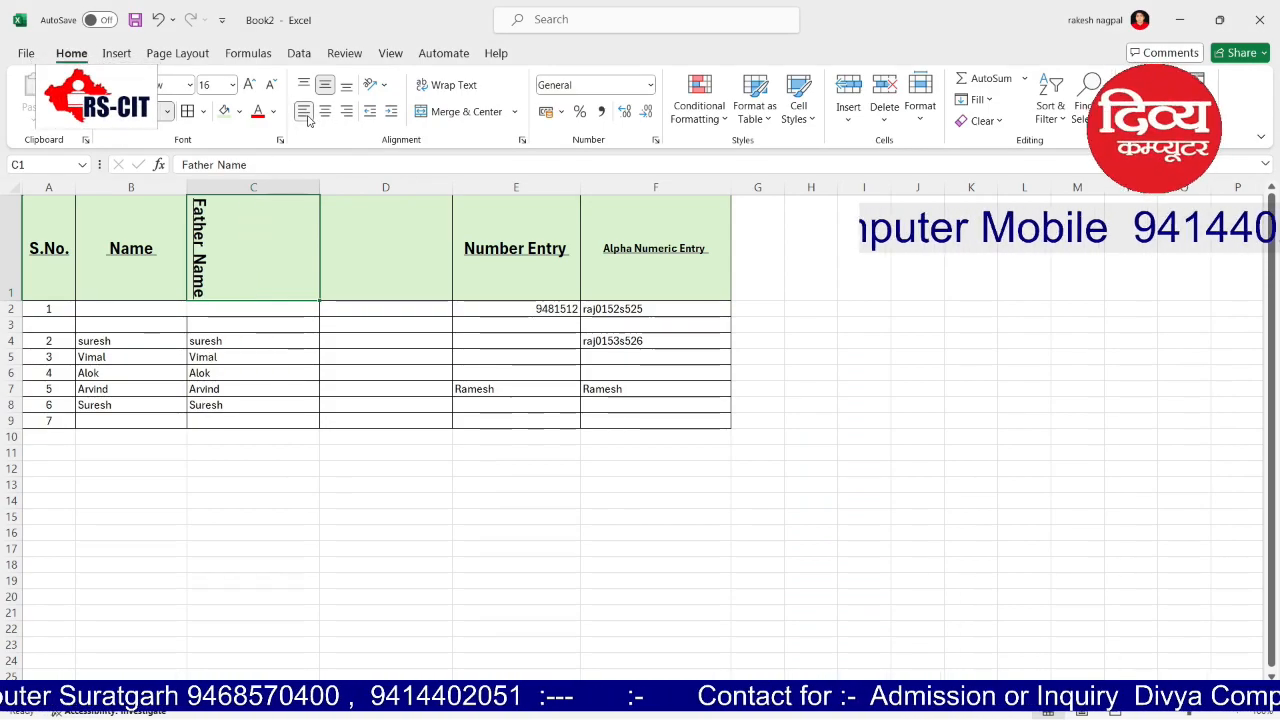
Step: Cycle the orientation options again, leaving Father Name rotated to read top to bottom
click(390, 84)
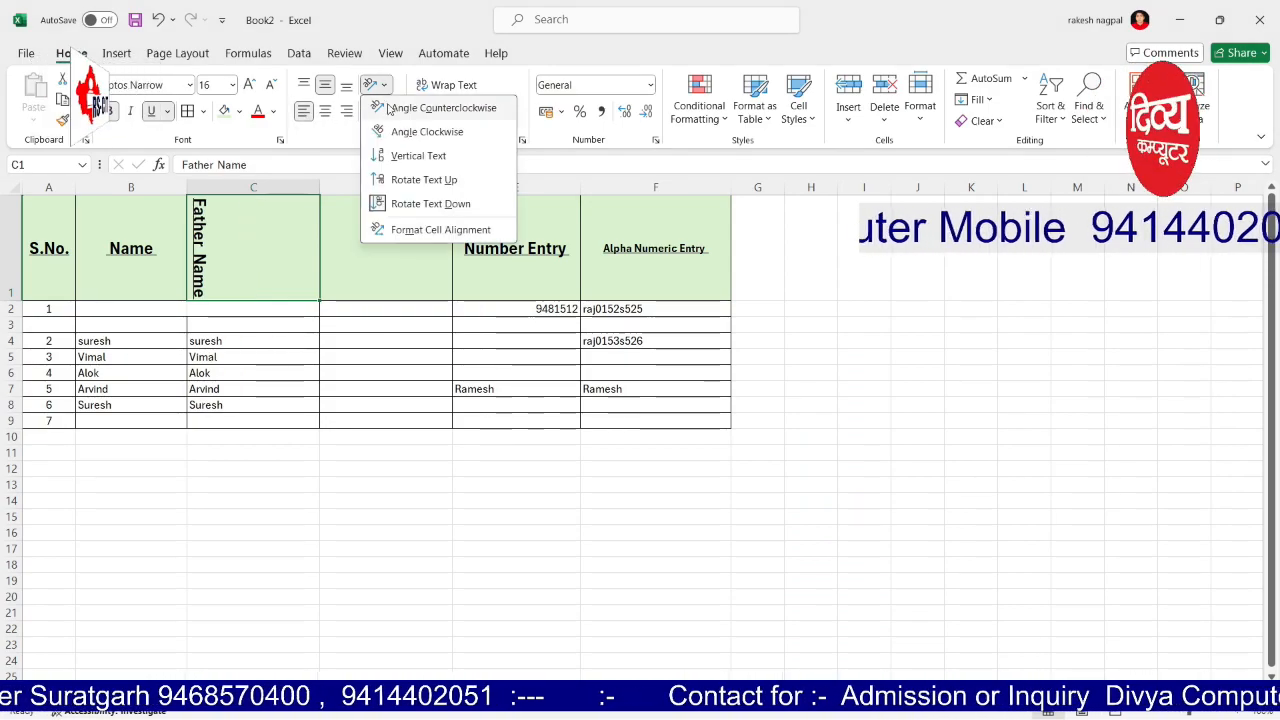
click(389, 155)
click(378, 84)
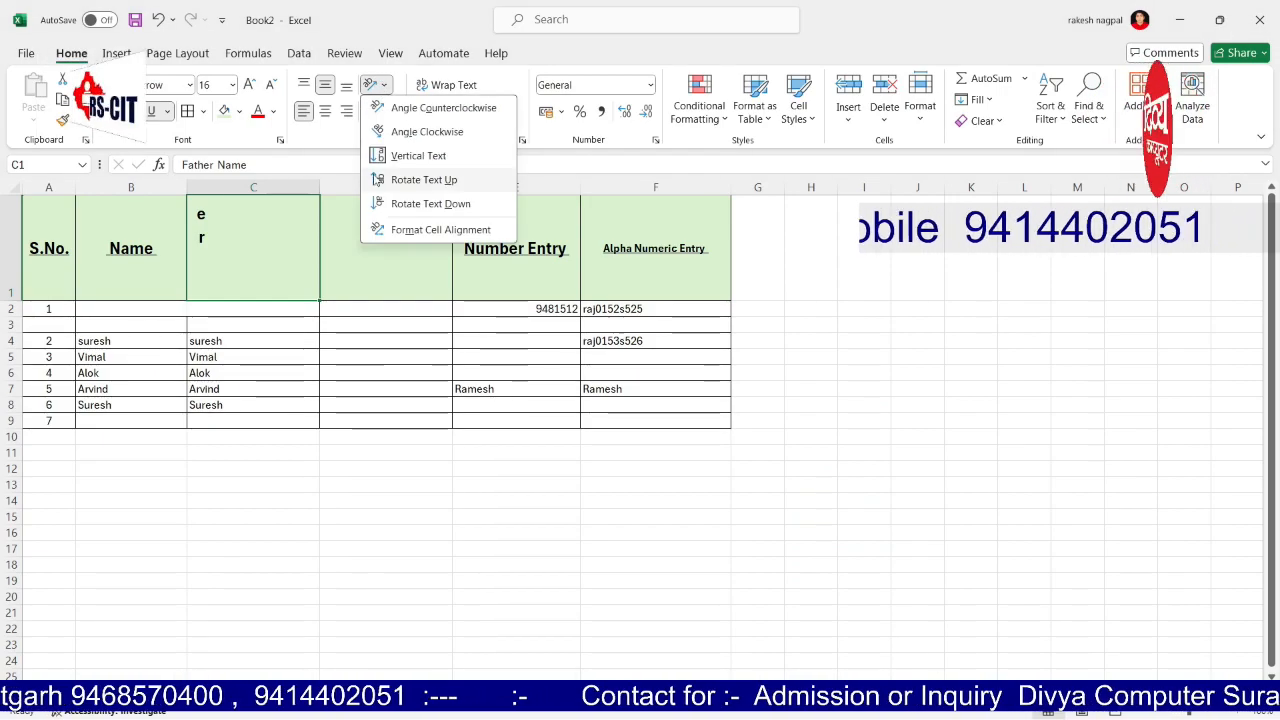
click(383, 205)
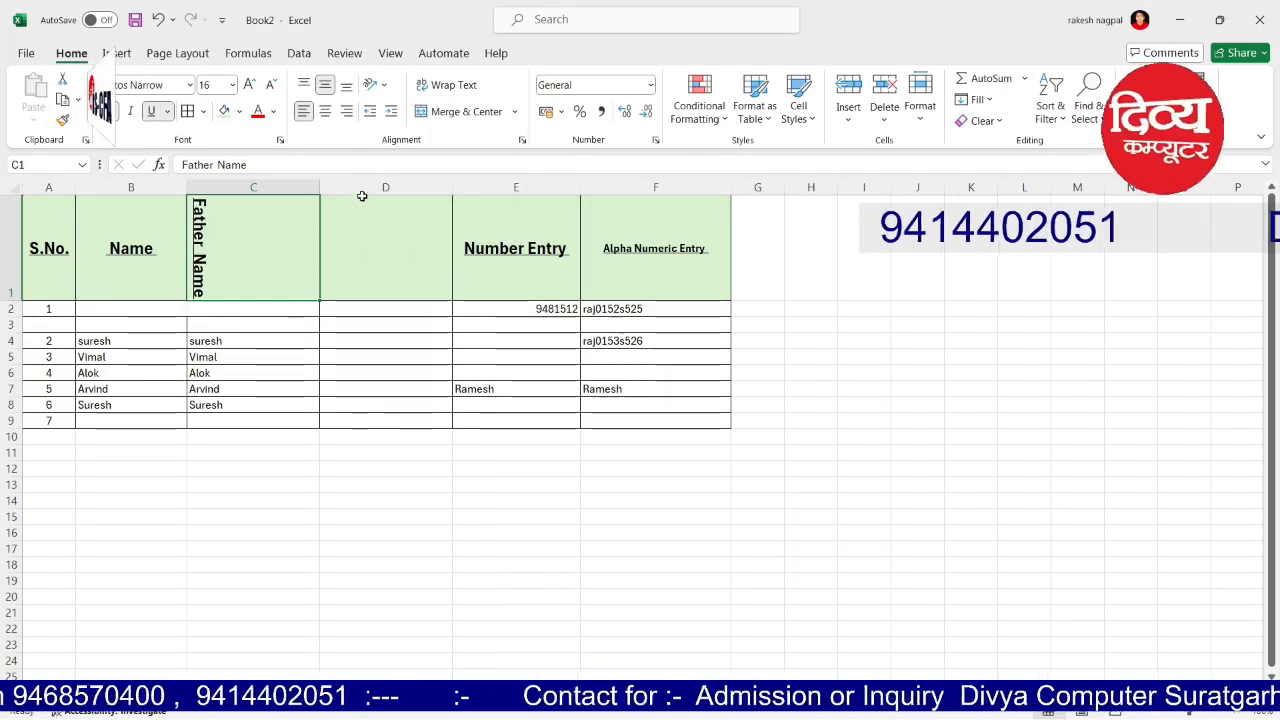
click(376, 84)
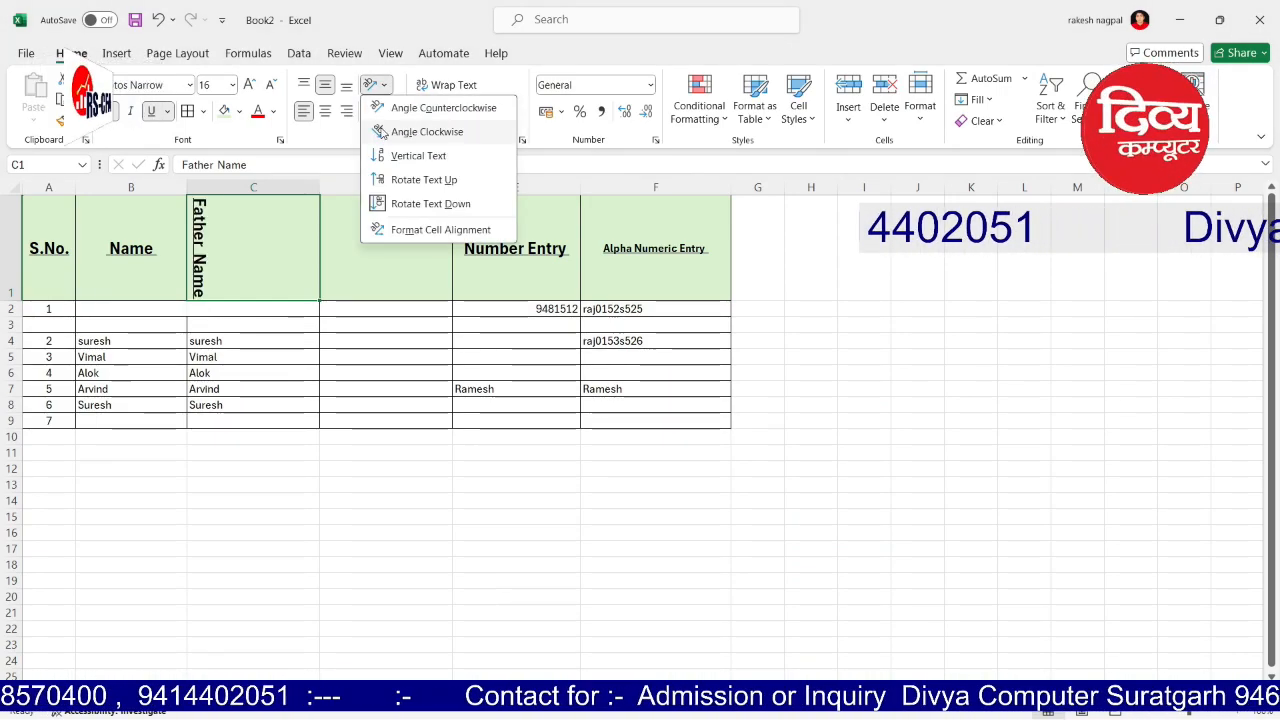
click(395, 204)
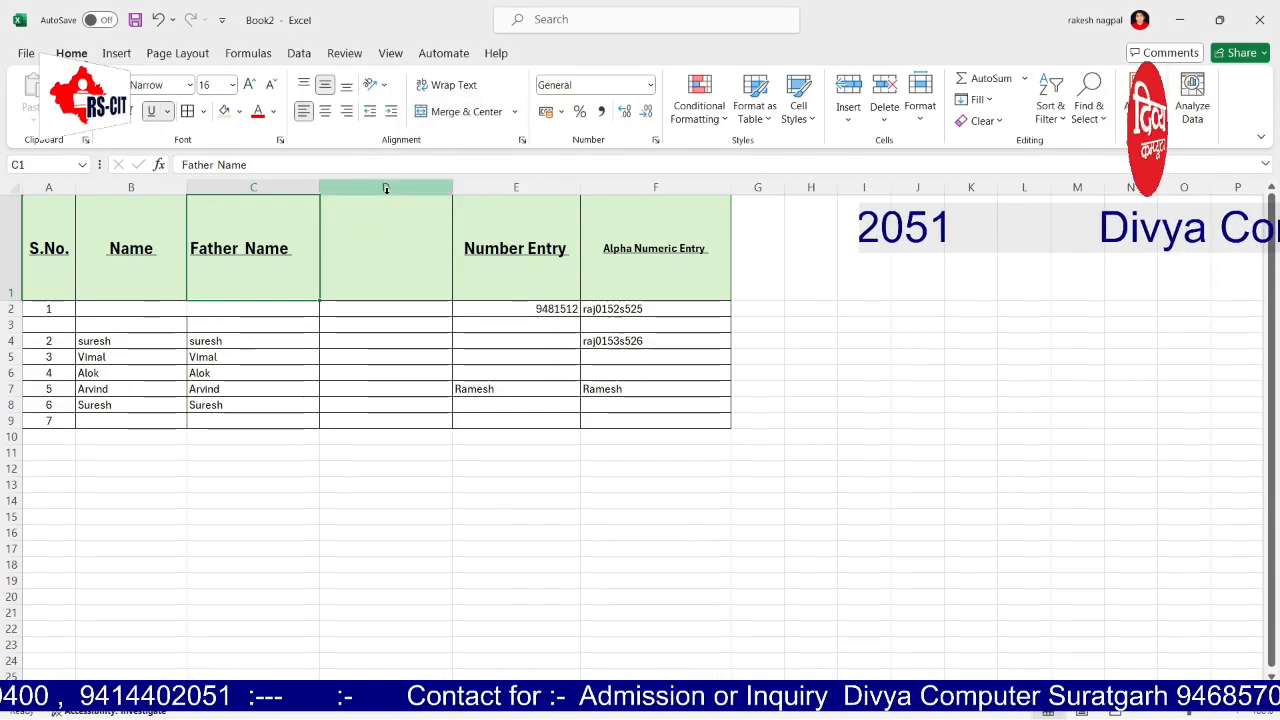
click(376, 84)
click(405, 207)
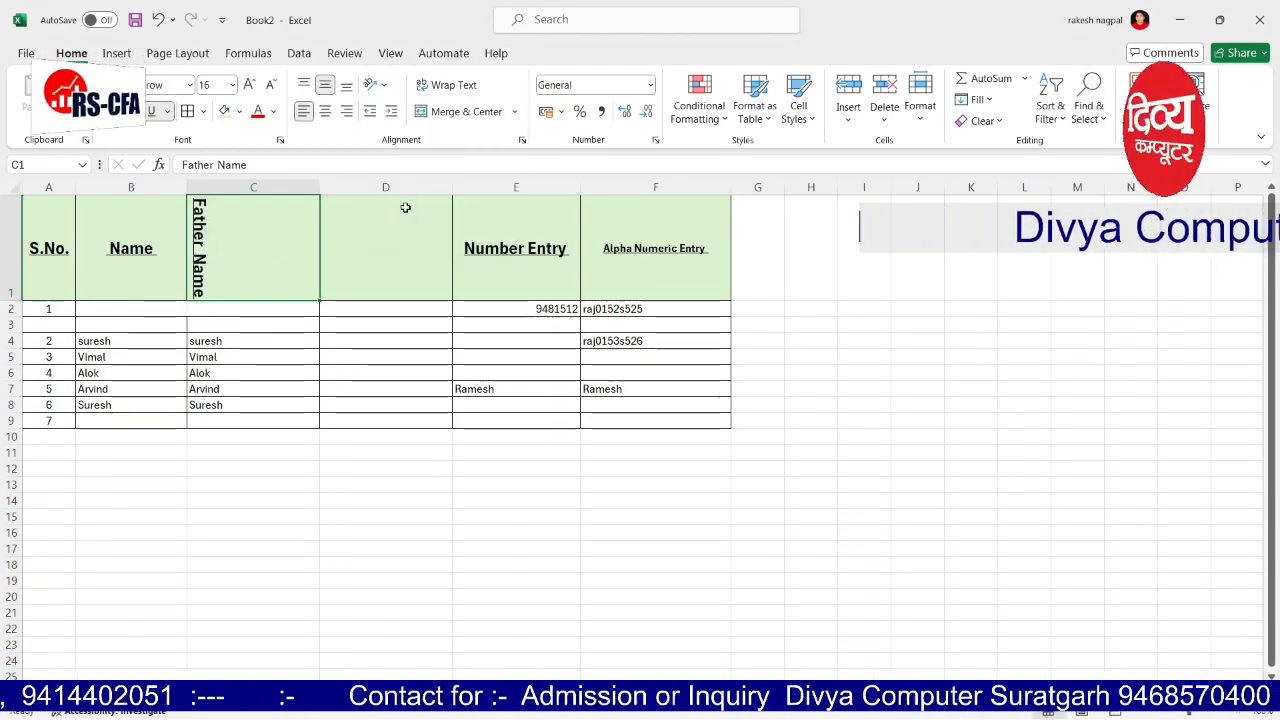
click(428, 482)
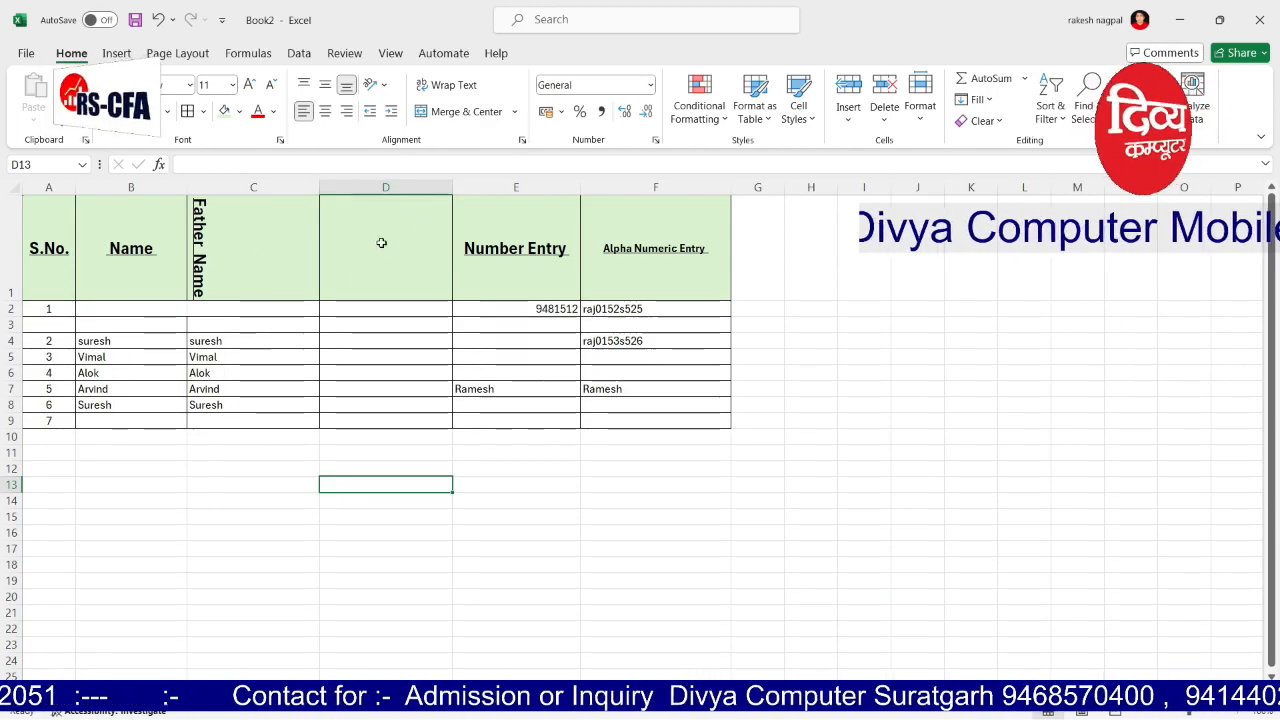
Step: Delete the empty column D with Delete Sheet Columns
click(386, 187)
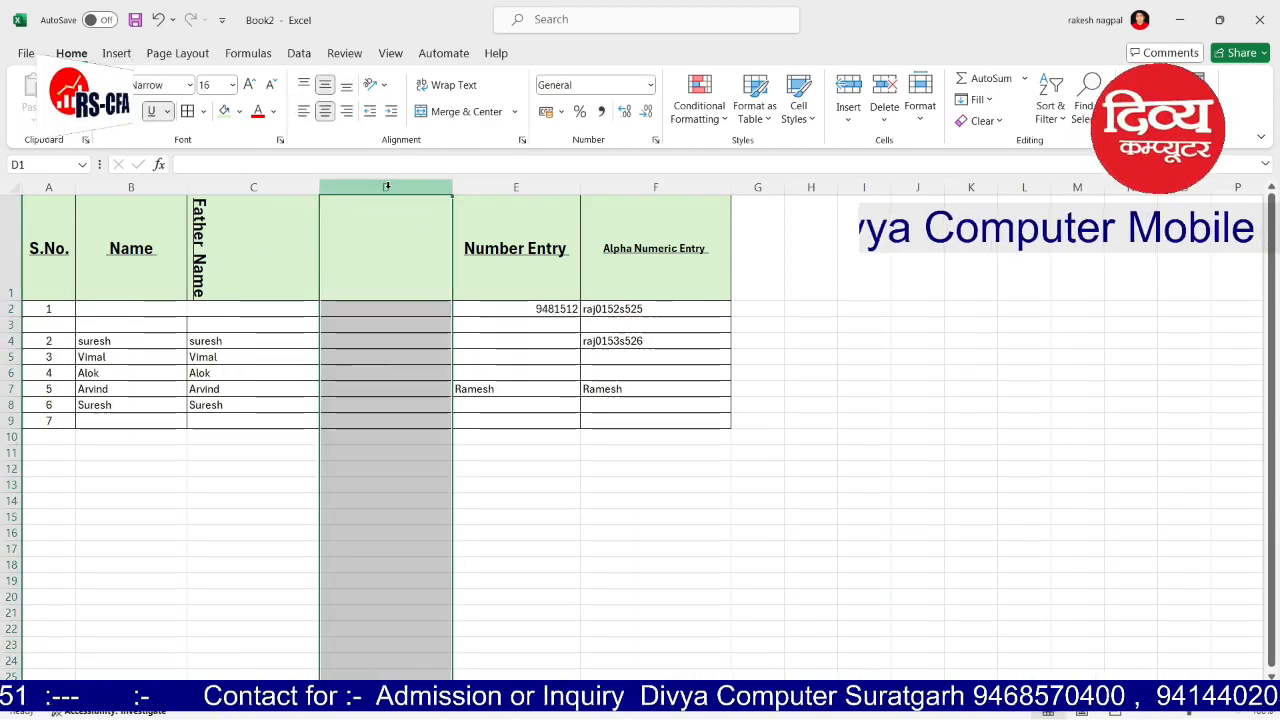
click(884, 108)
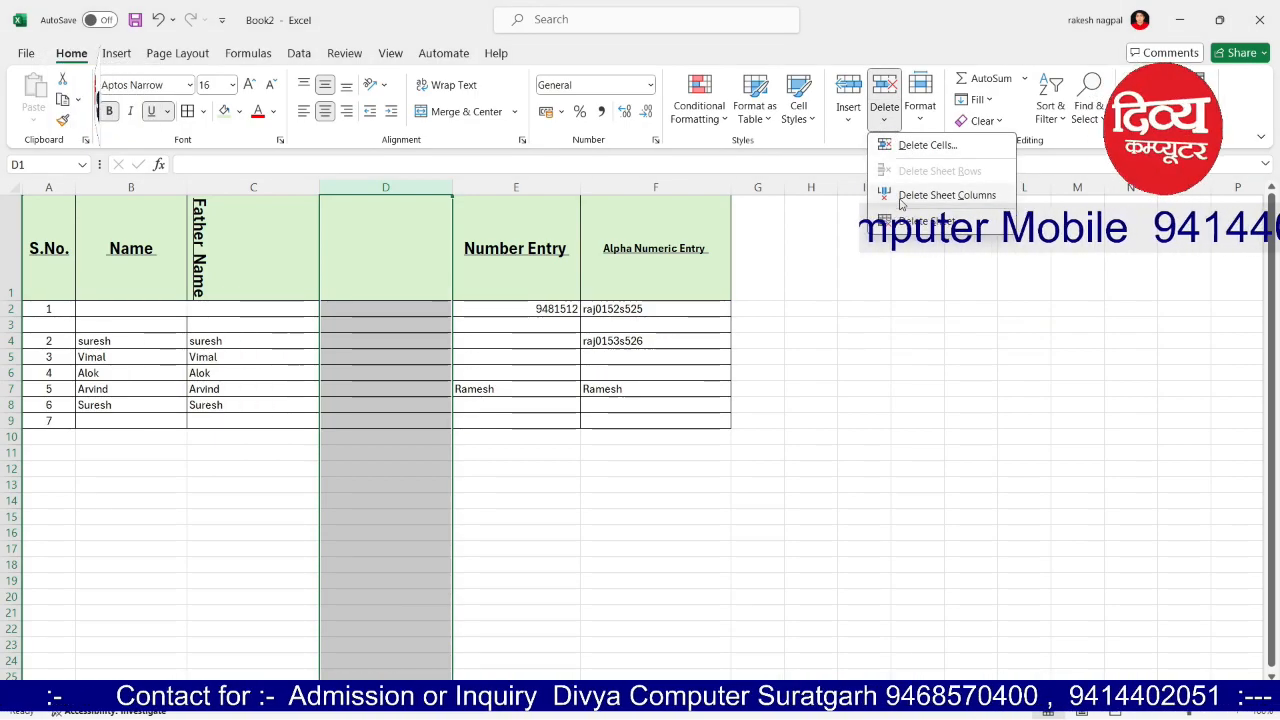
click(940, 195)
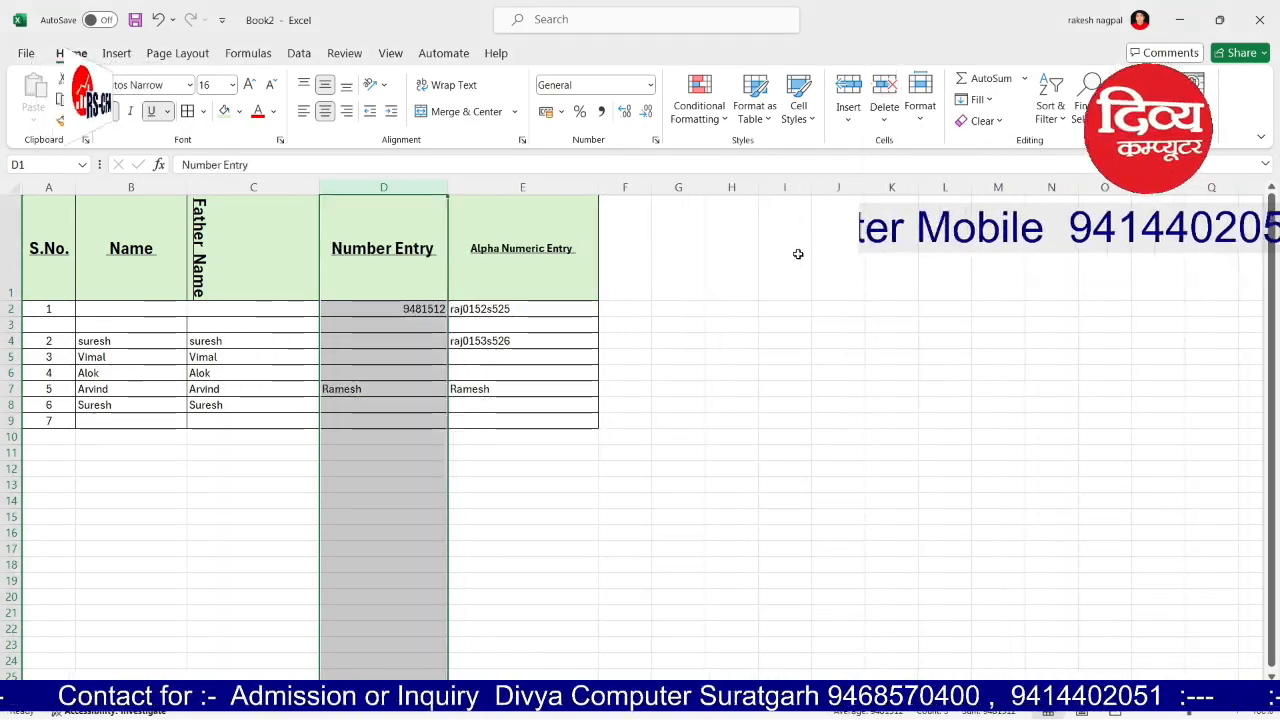
click(797, 251)
Step: Choose Delete Sheet and confirm permanently deleting the worksheet
click(10, 341)
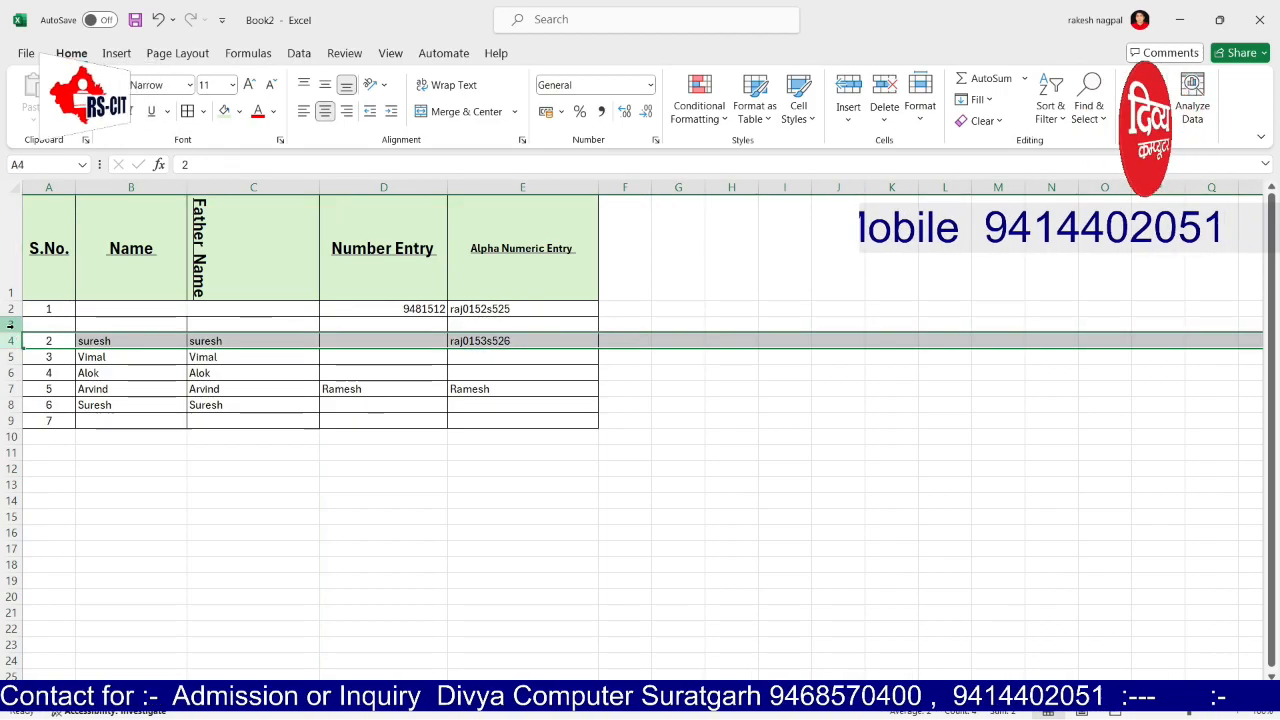
click(10, 325)
click(873, 121)
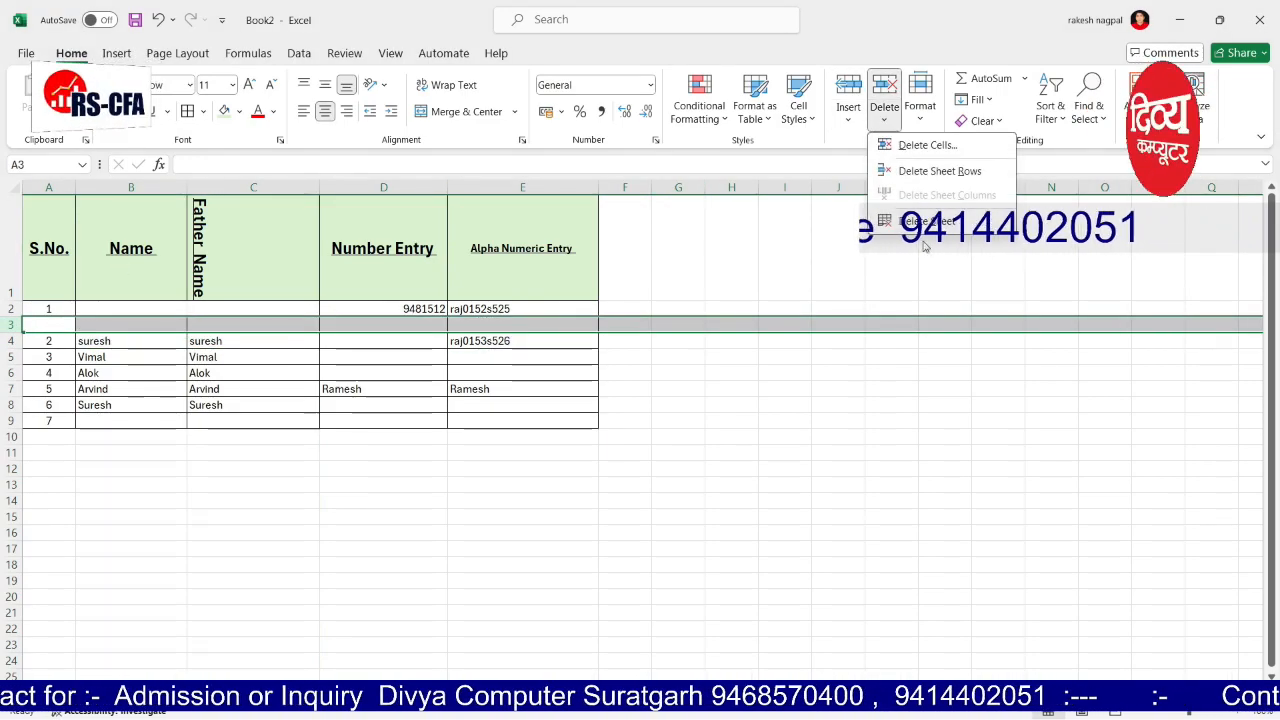
click(915, 227)
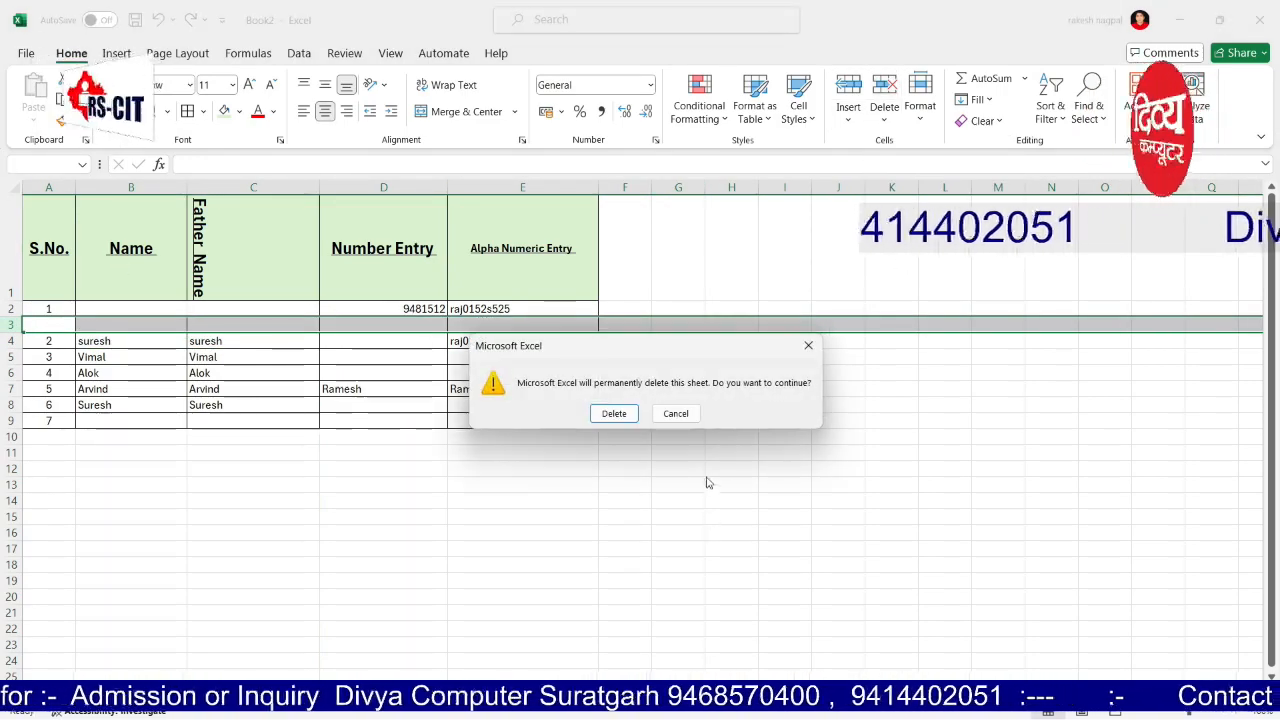
click(614, 413)
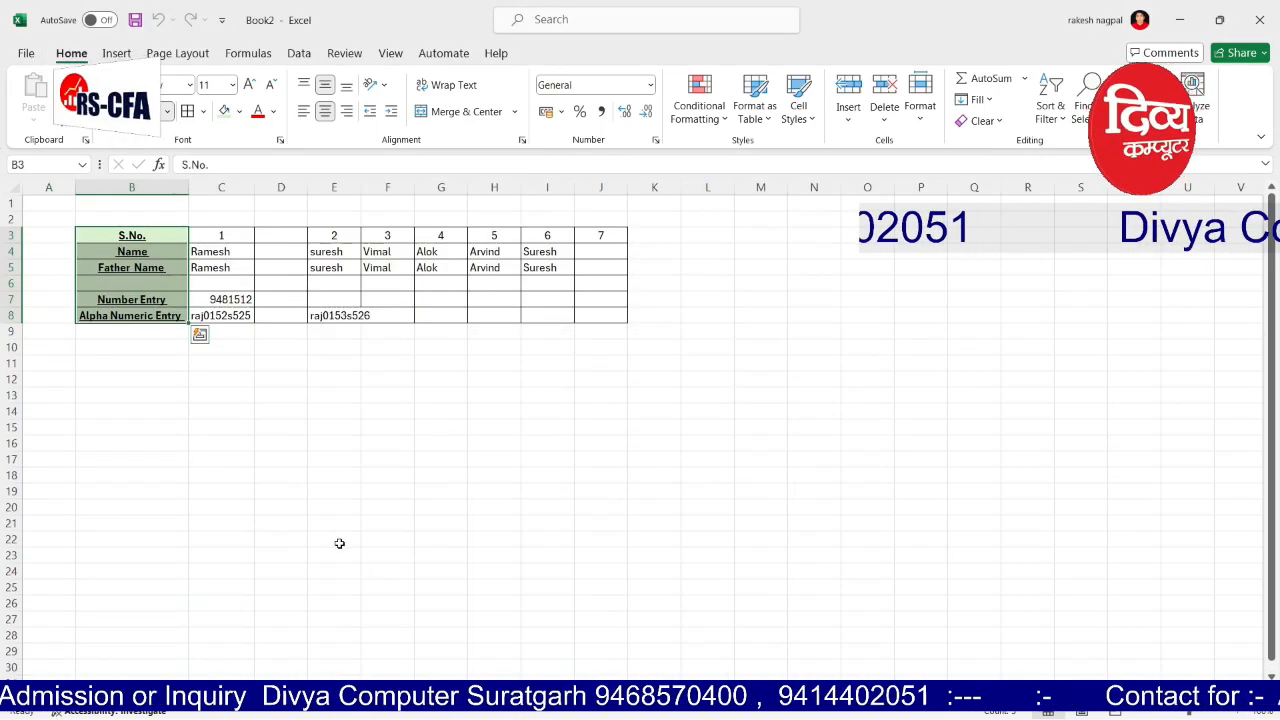
Step: On the transposed table sheet, widen column C considerably
click(149, 693)
click(101, 693)
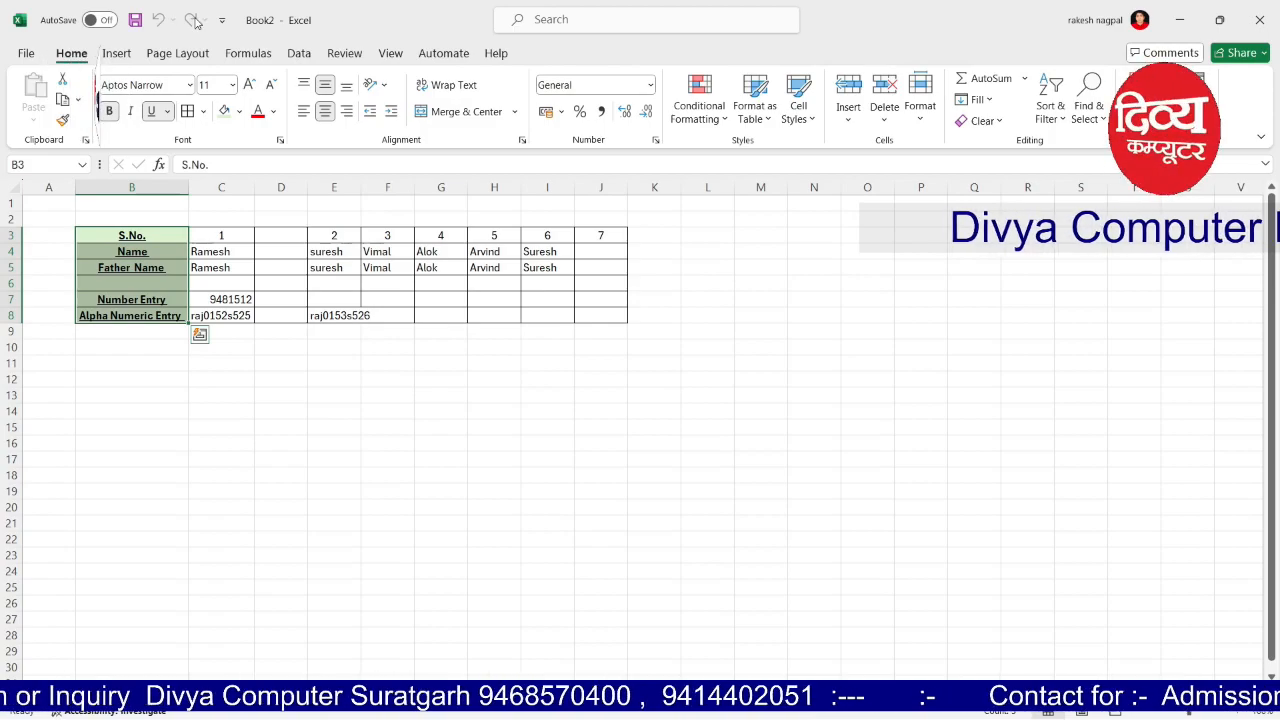
click(364, 458)
click(678, 393)
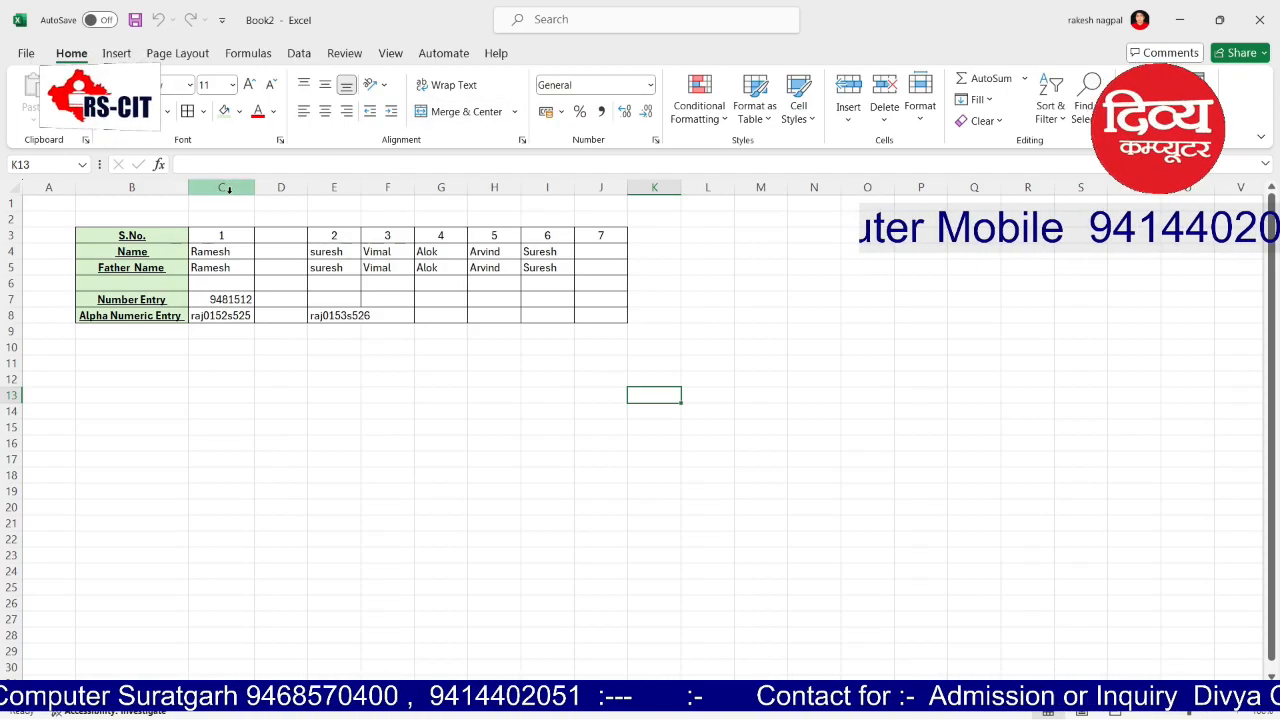
drag(258, 187, 465, 187)
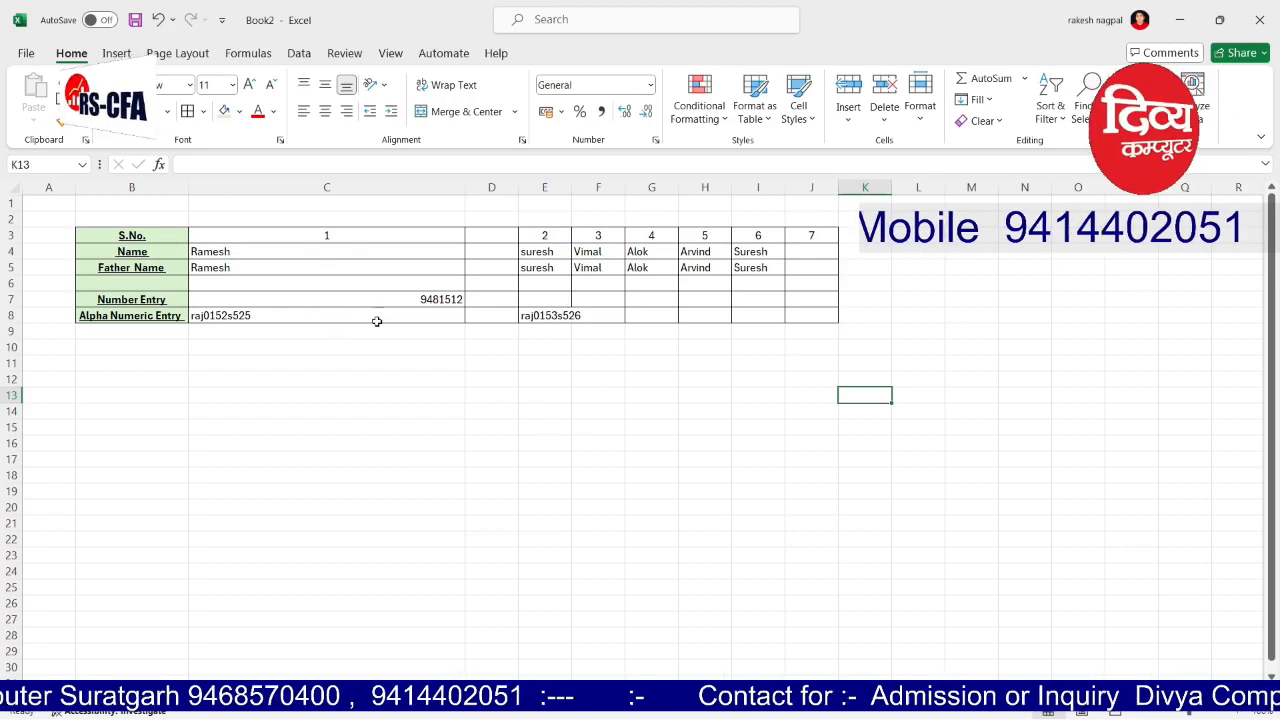
Step: Left-align the number 9481512 in C7
click(430, 300)
click(304, 112)
click(270, 379)
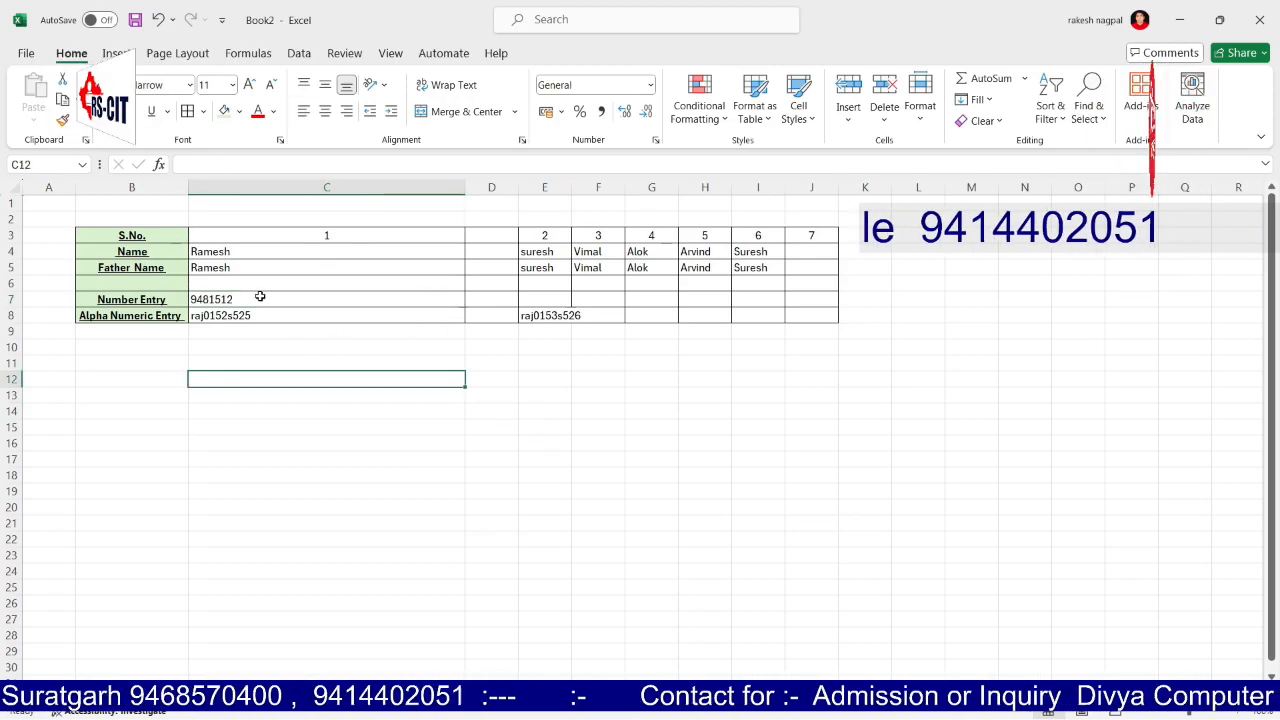
drag(211, 240, 240, 316)
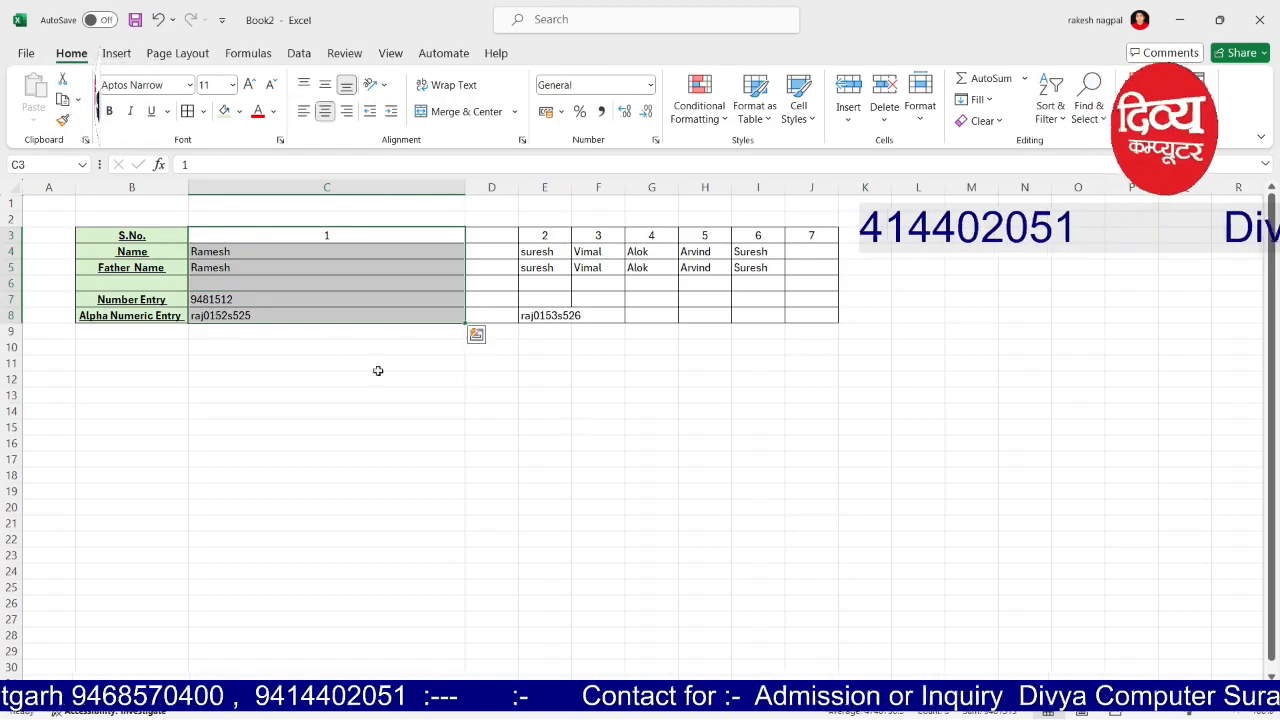
Step: Indent the entries in C4:C8, adjusting with repeated Increase and Decrease Indent
ctrl+scroll(876, 570, up, 5)
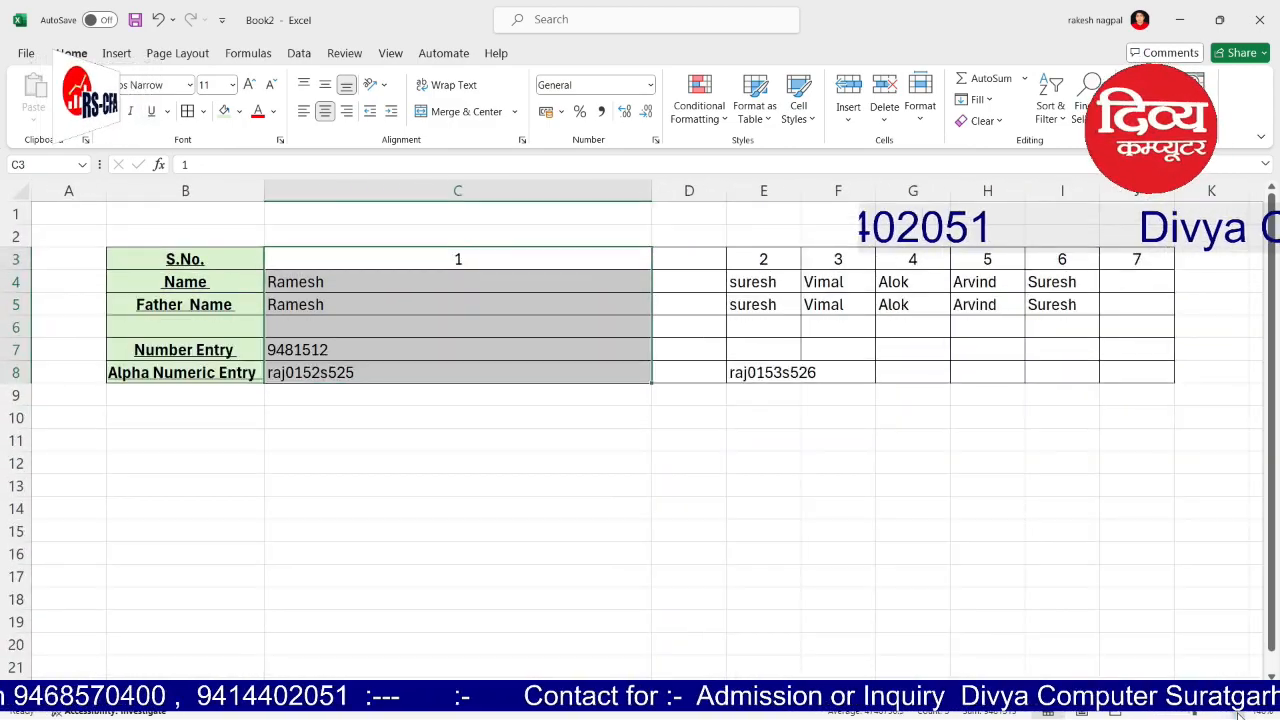
click(876, 570)
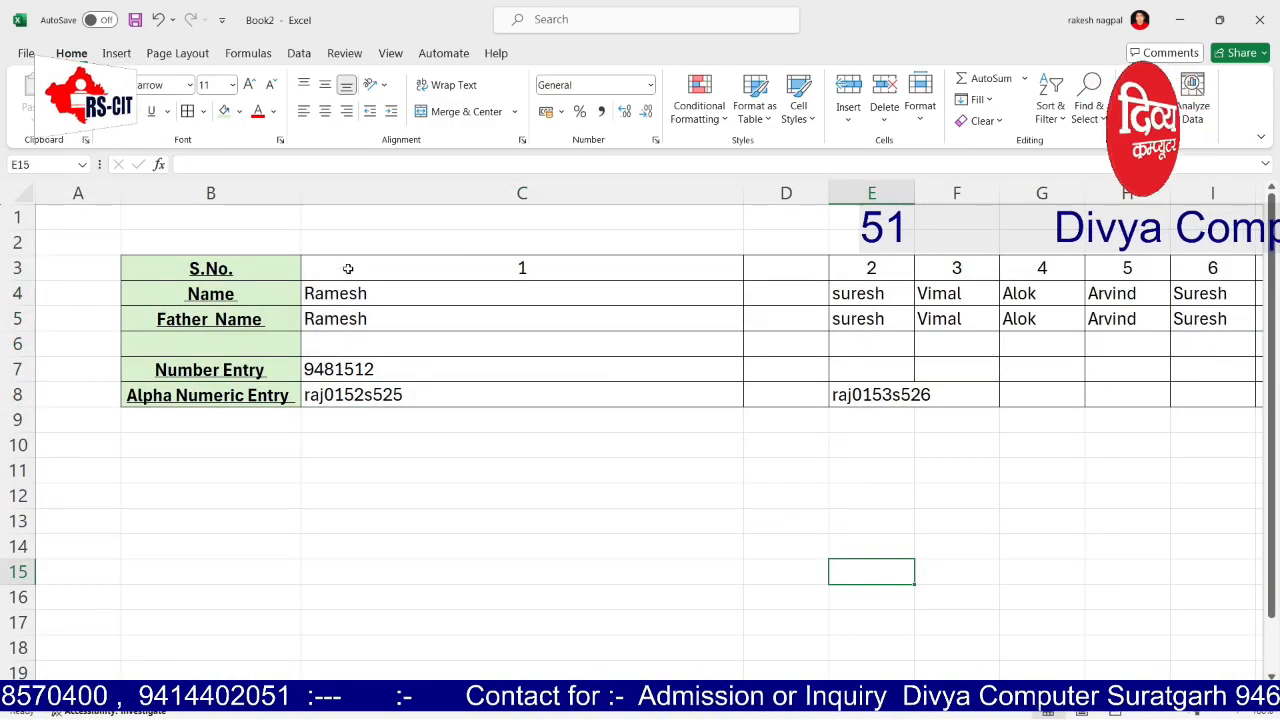
drag(346, 296, 348, 395)
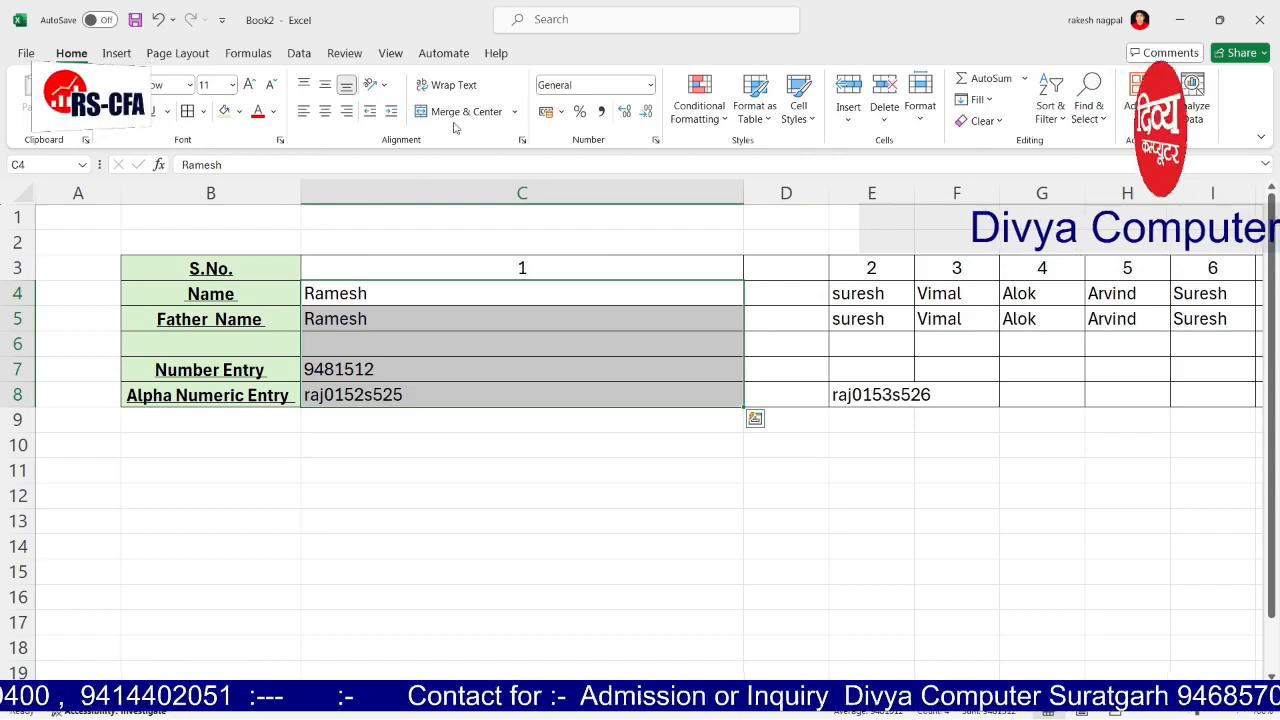
click(391, 112)
click(391, 112)
click(391, 112)
click(391, 112)
click(391, 112)
click(391, 112)
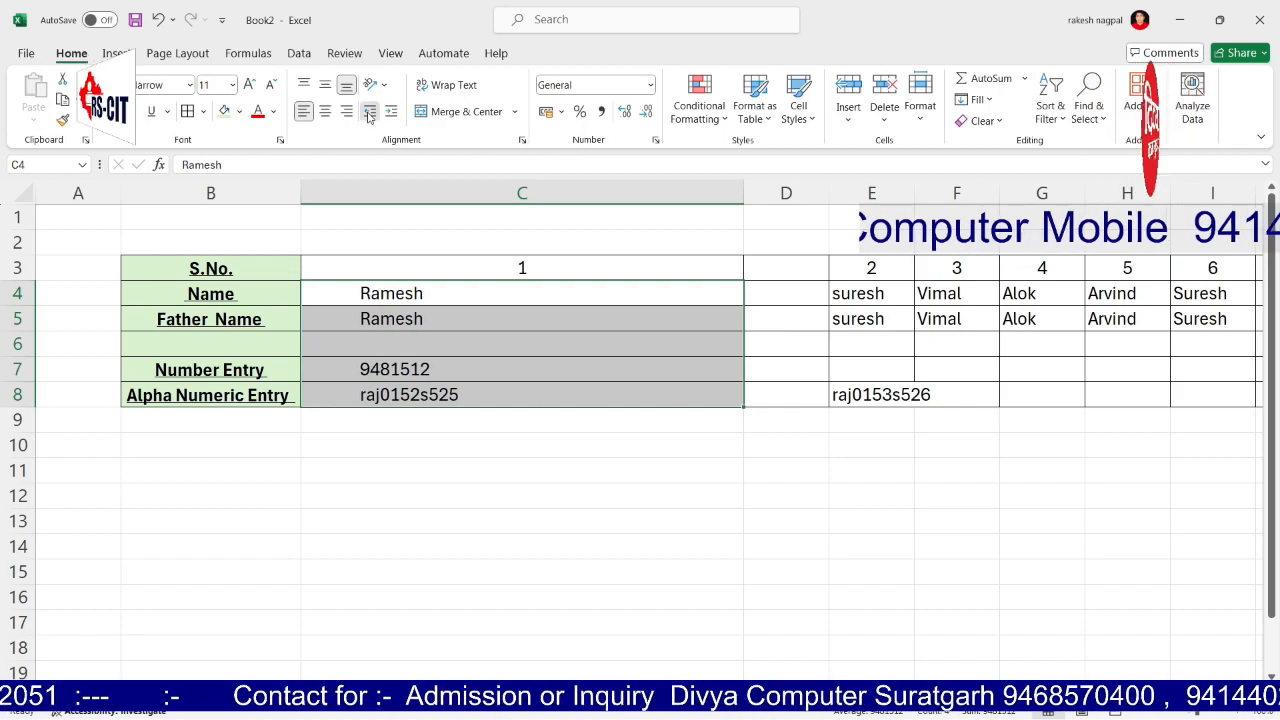
click(369, 112)
click(369, 112)
click(369, 112)
click(369, 112)
click(369, 112)
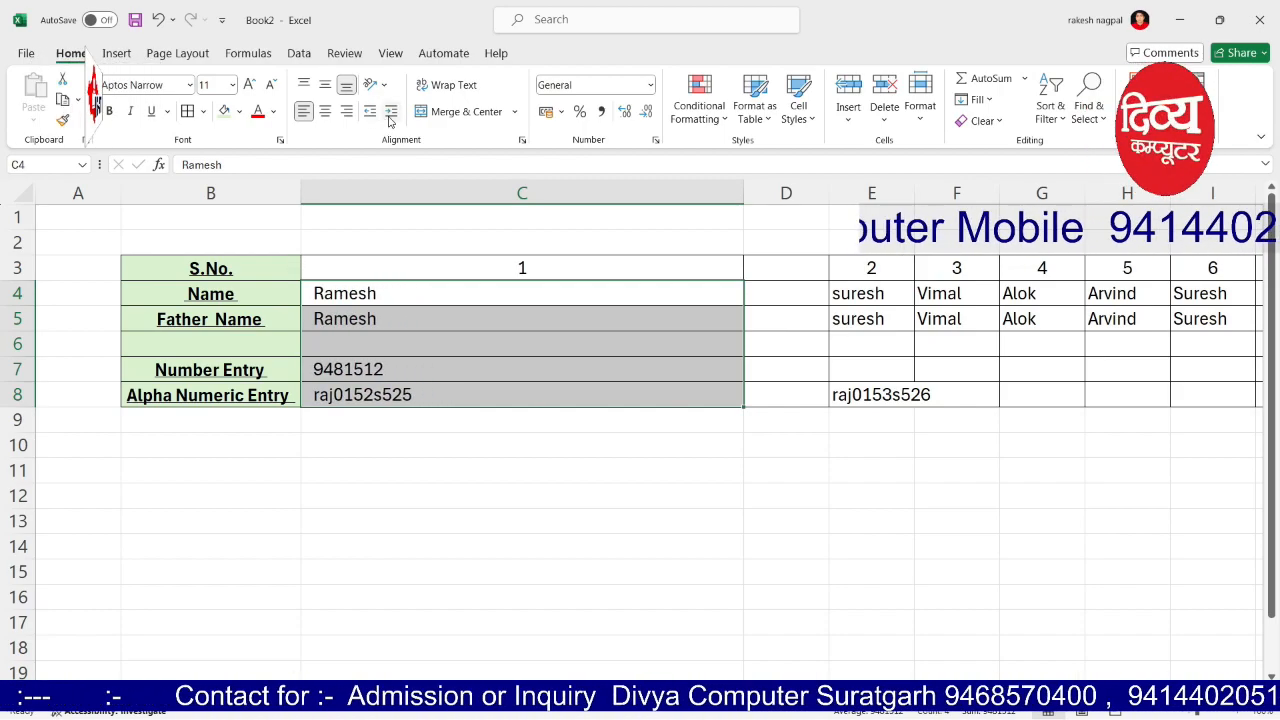
click(390, 114)
click(390, 114)
click(390, 114)
click(390, 114)
click(369, 112)
click(369, 112)
Step: Narrow column B by dragging its border left
drag(470, 440, 469, 420)
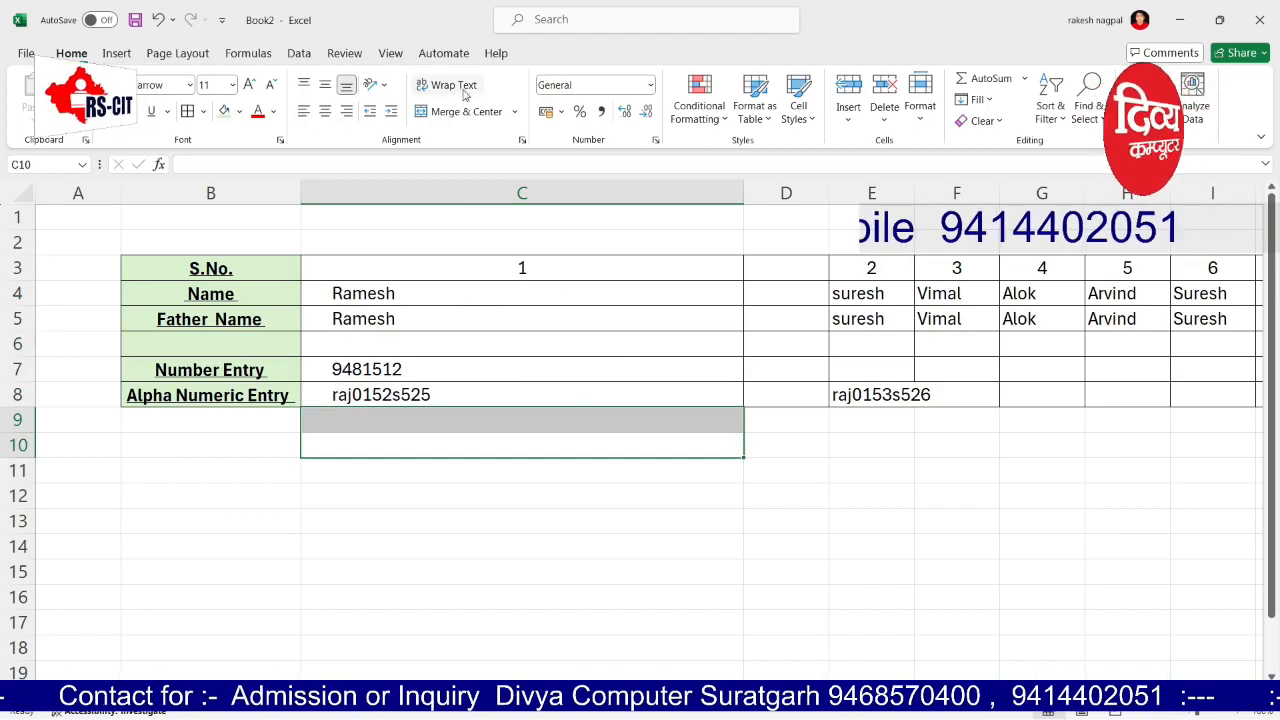
drag(430, 520, 430, 495)
drag(300, 190, 217, 187)
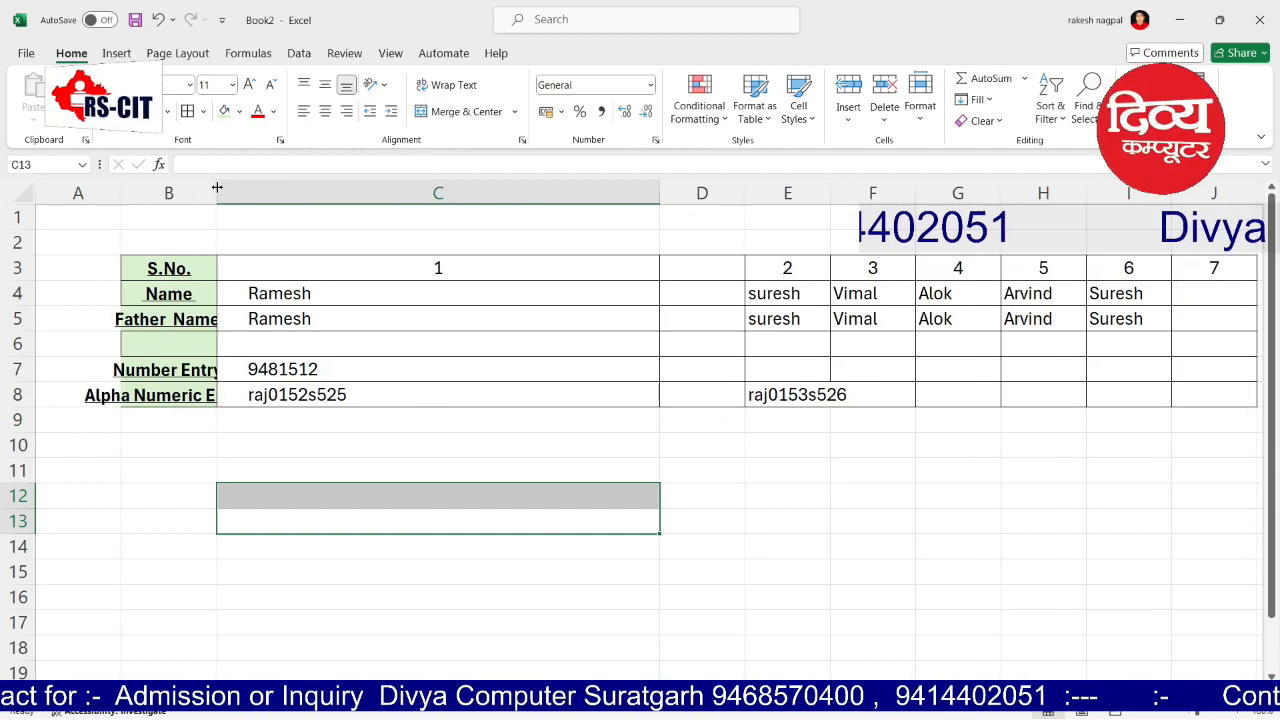
Step: Apply Wrap Text to the row labels B3:B8 so they span several lines
drag(169, 264, 168, 392)
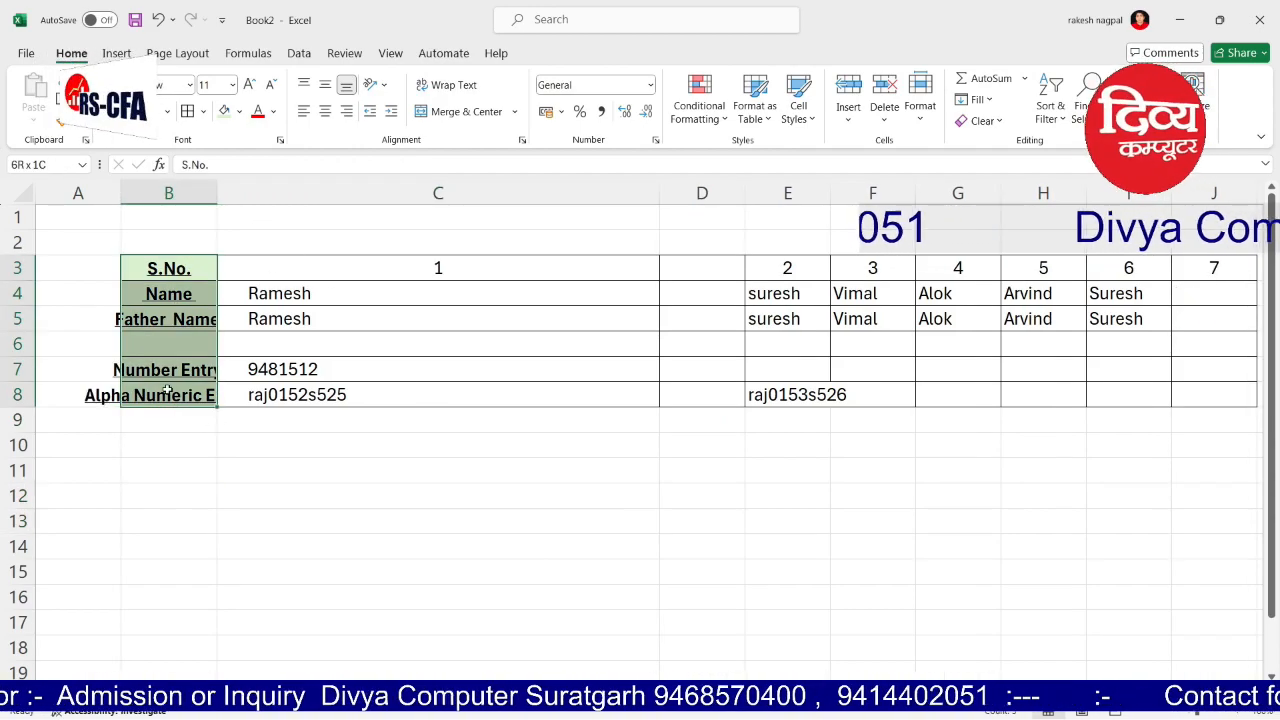
click(338, 465)
drag(171, 272, 163, 395)
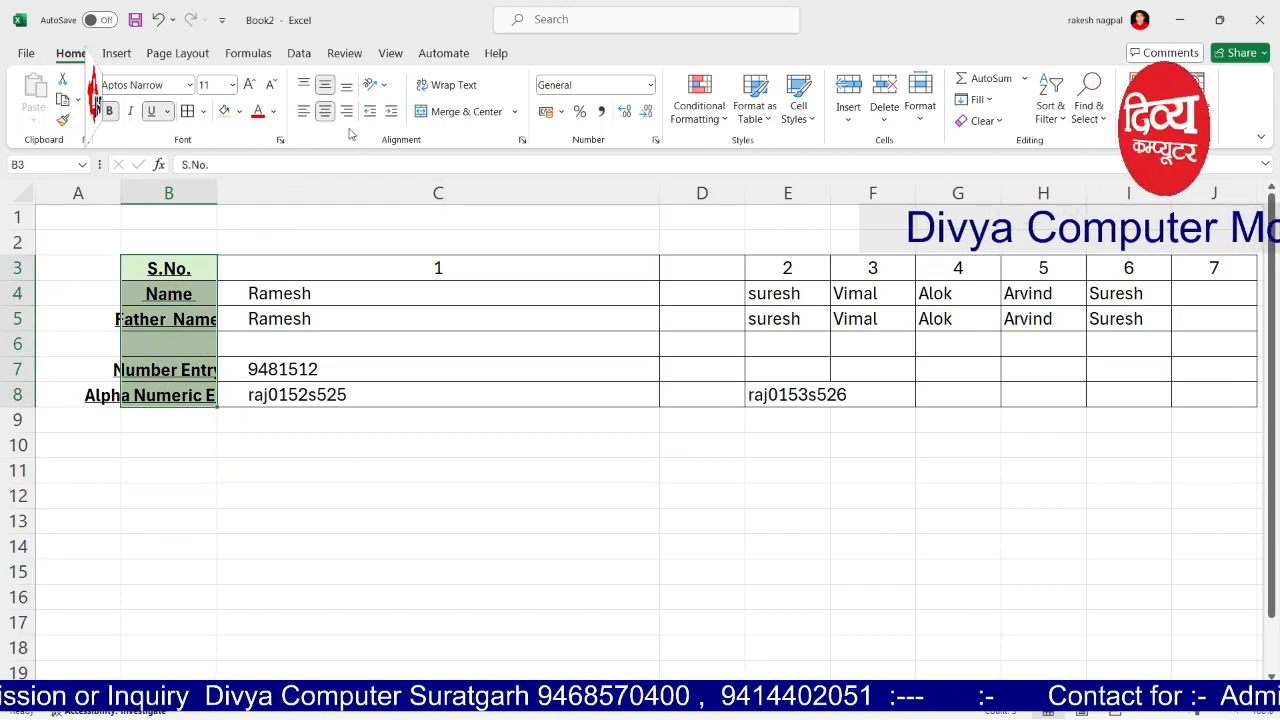
click(455, 86)
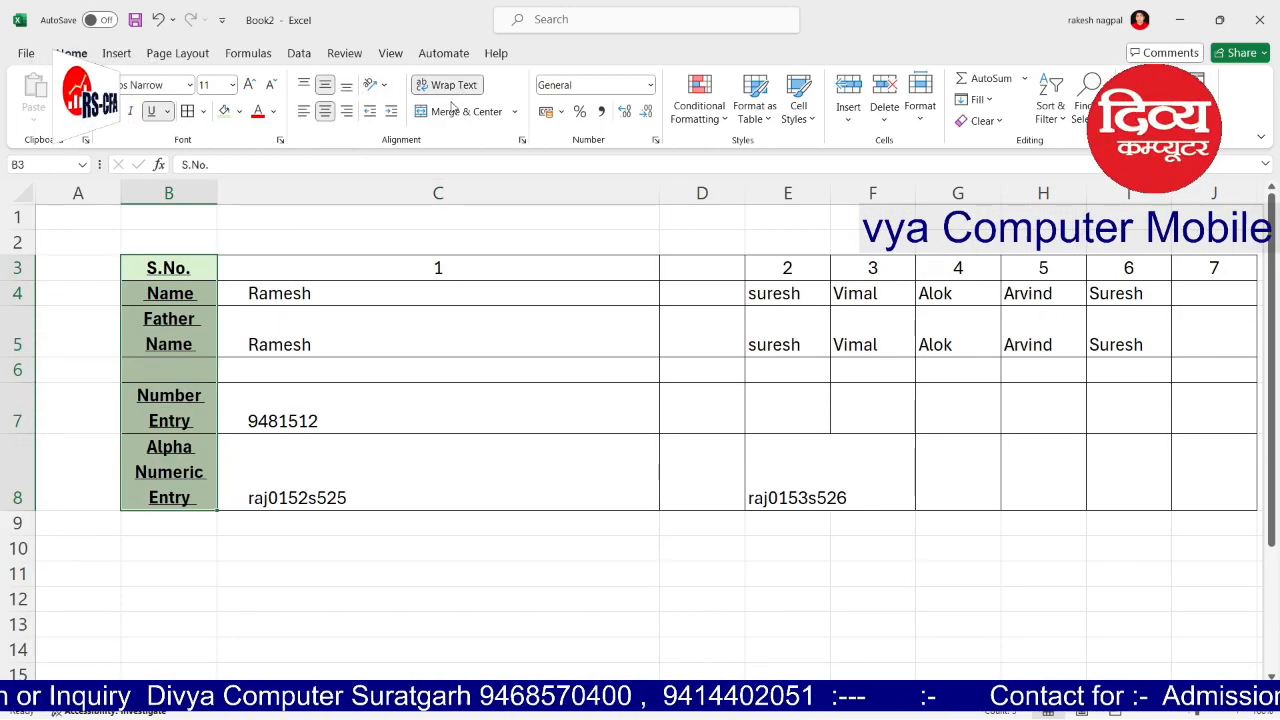
click(386, 244)
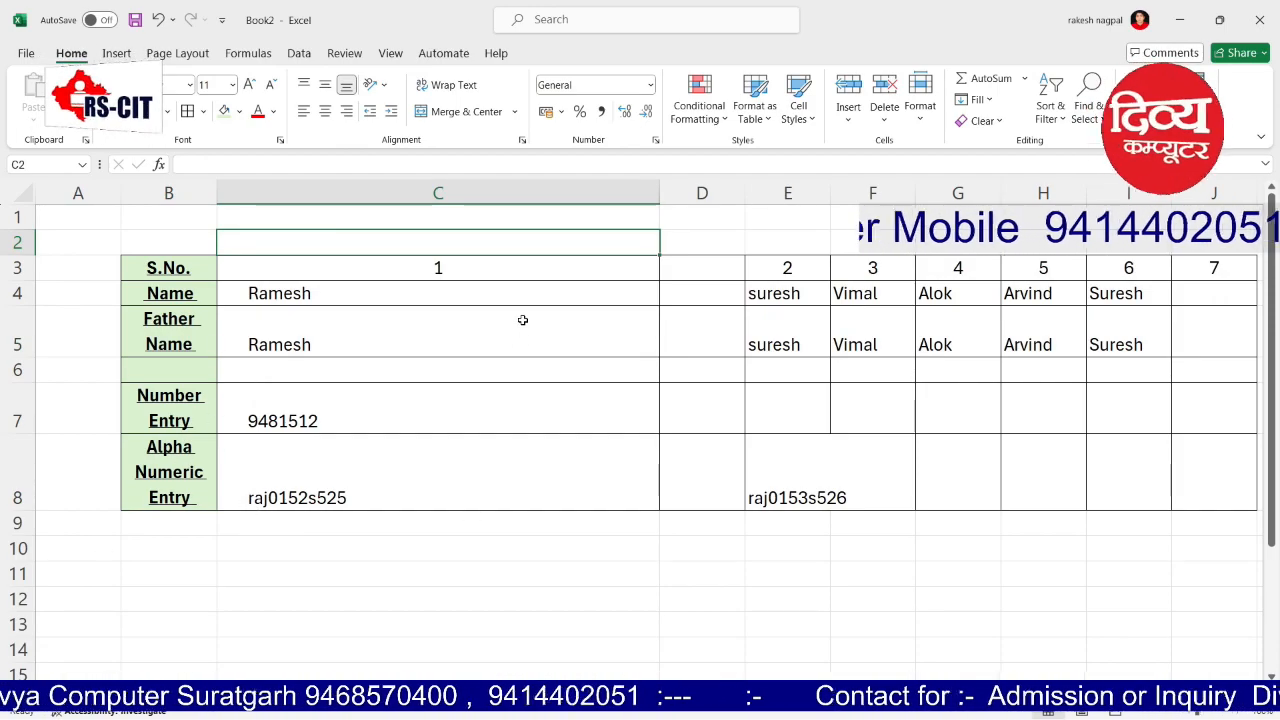
drag(766, 415, 844, 409)
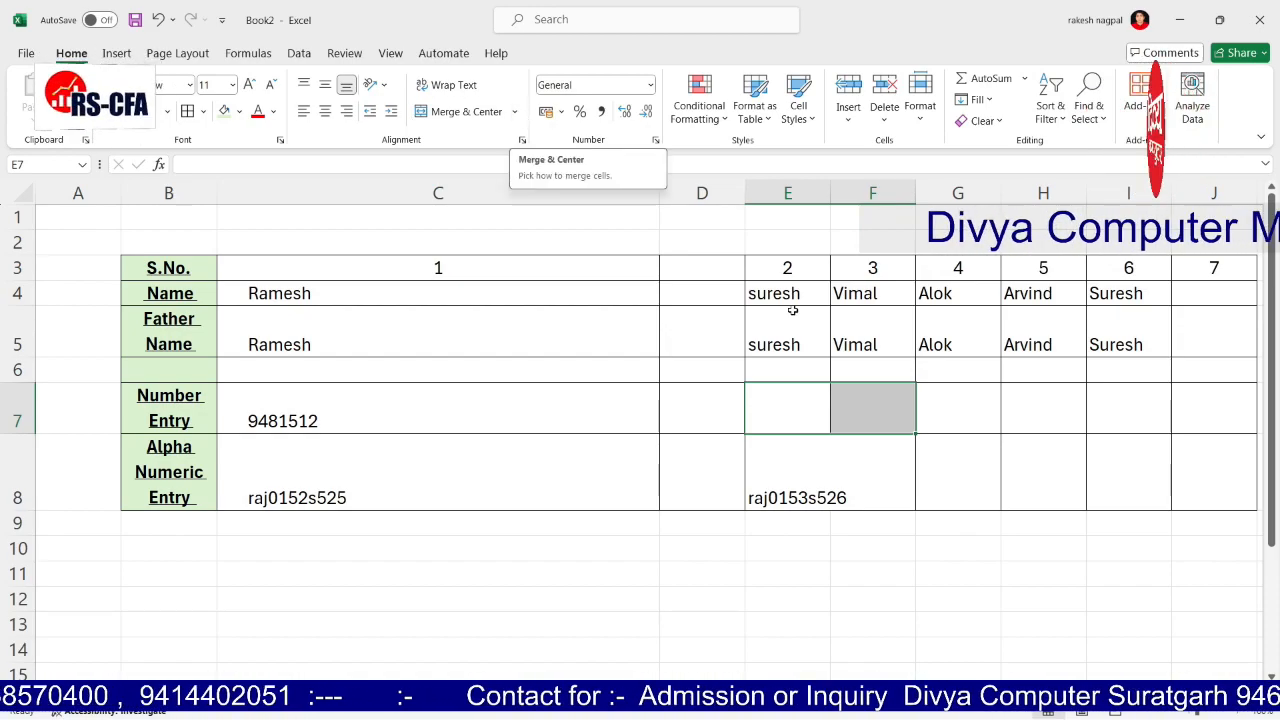
Step: Merge E7:H7 into one cell, then merge I7 and I8 into one tall cell
click(789, 398)
drag(812, 404, 1081, 405)
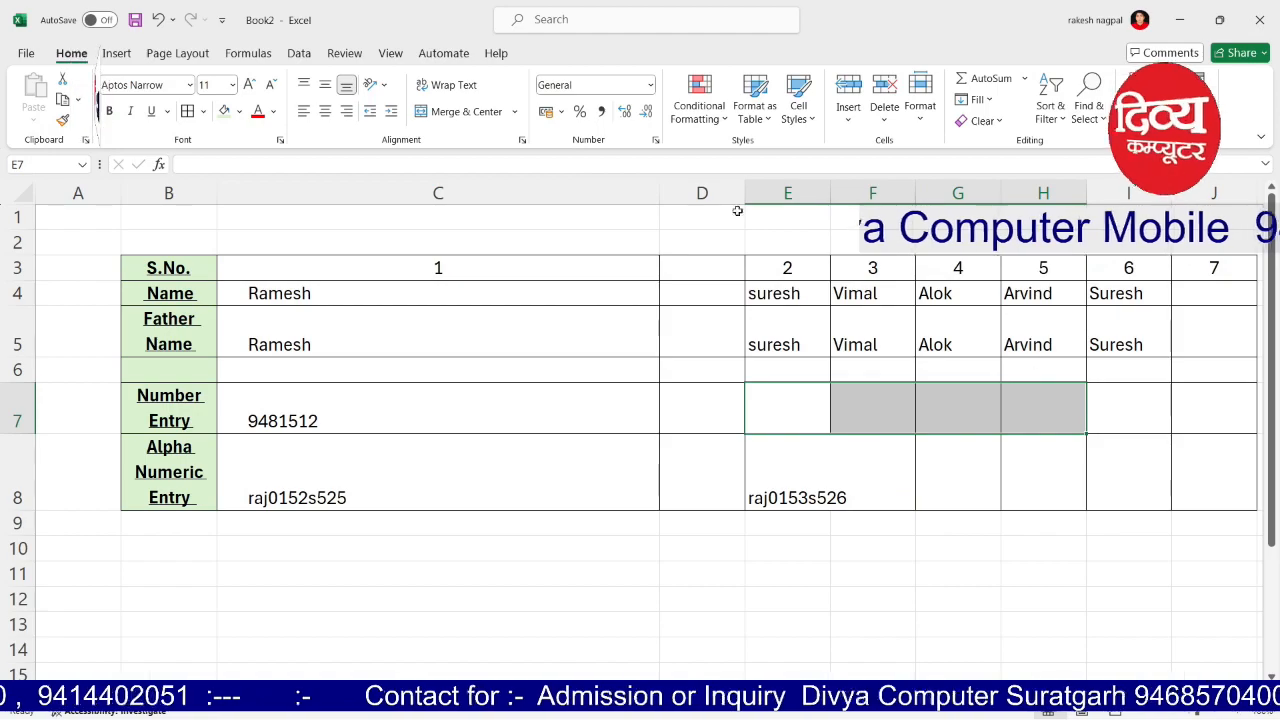
click(514, 111)
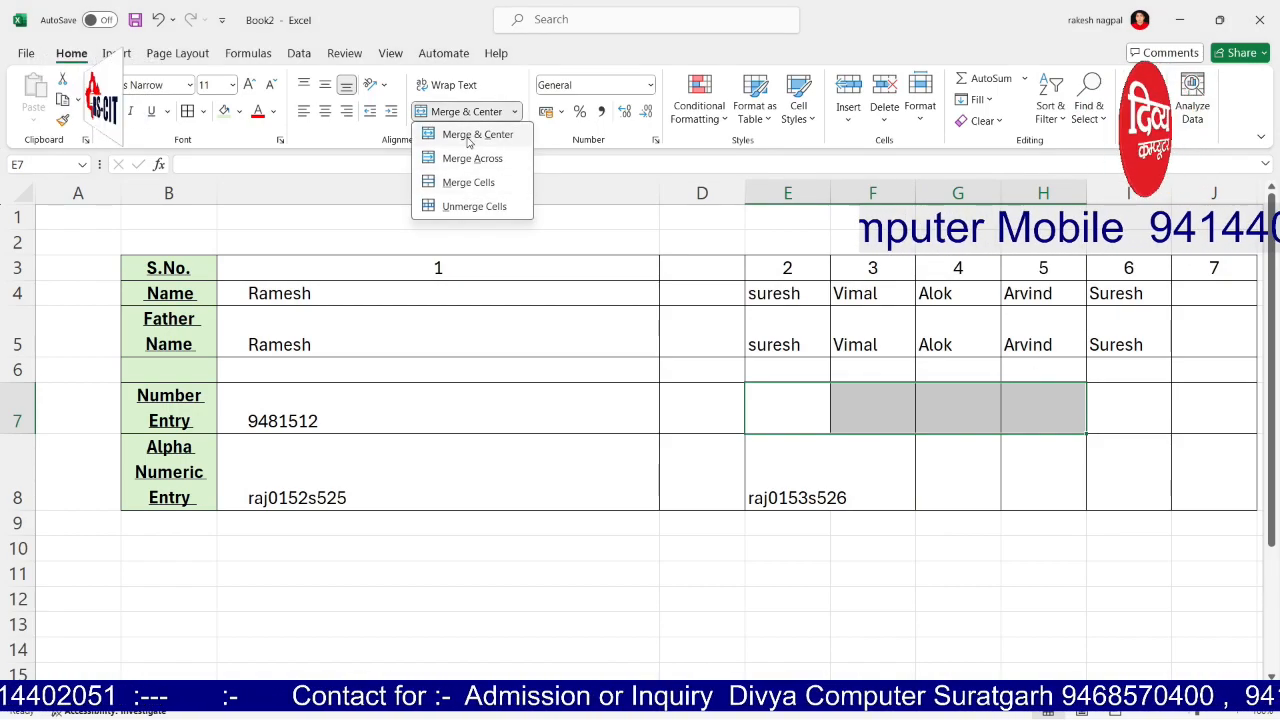
click(466, 180)
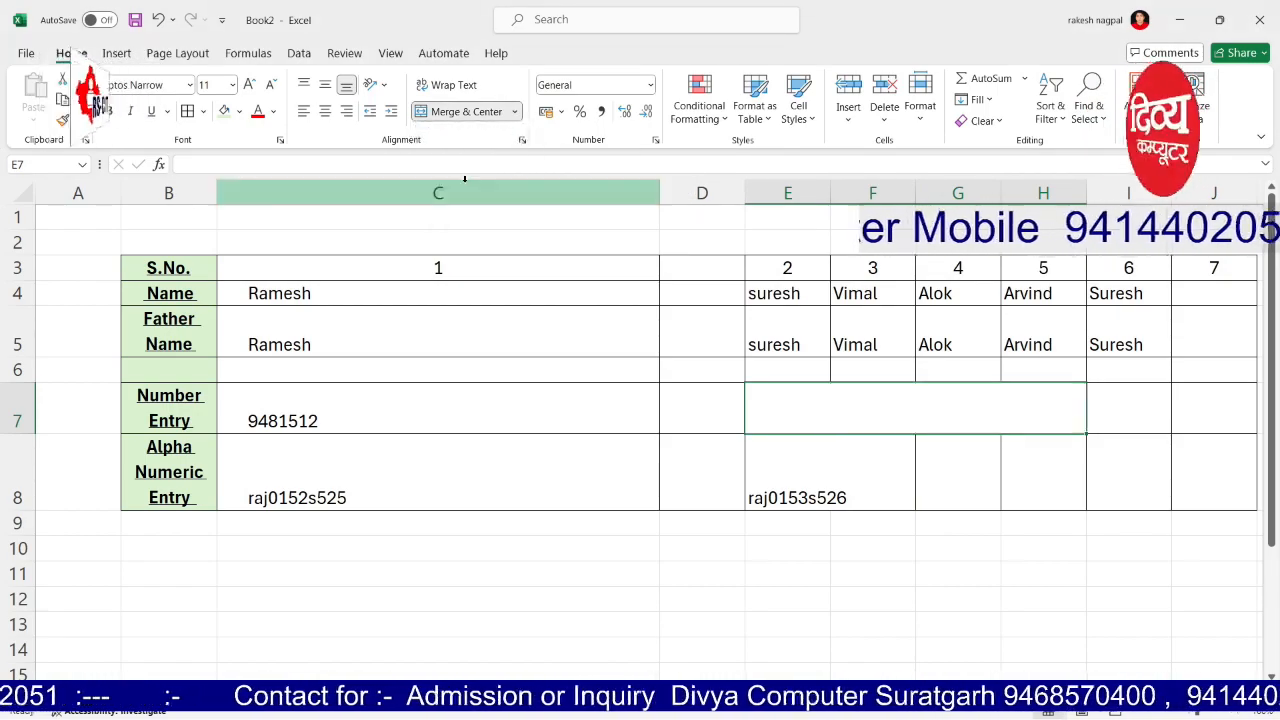
click(819, 463)
click(872, 418)
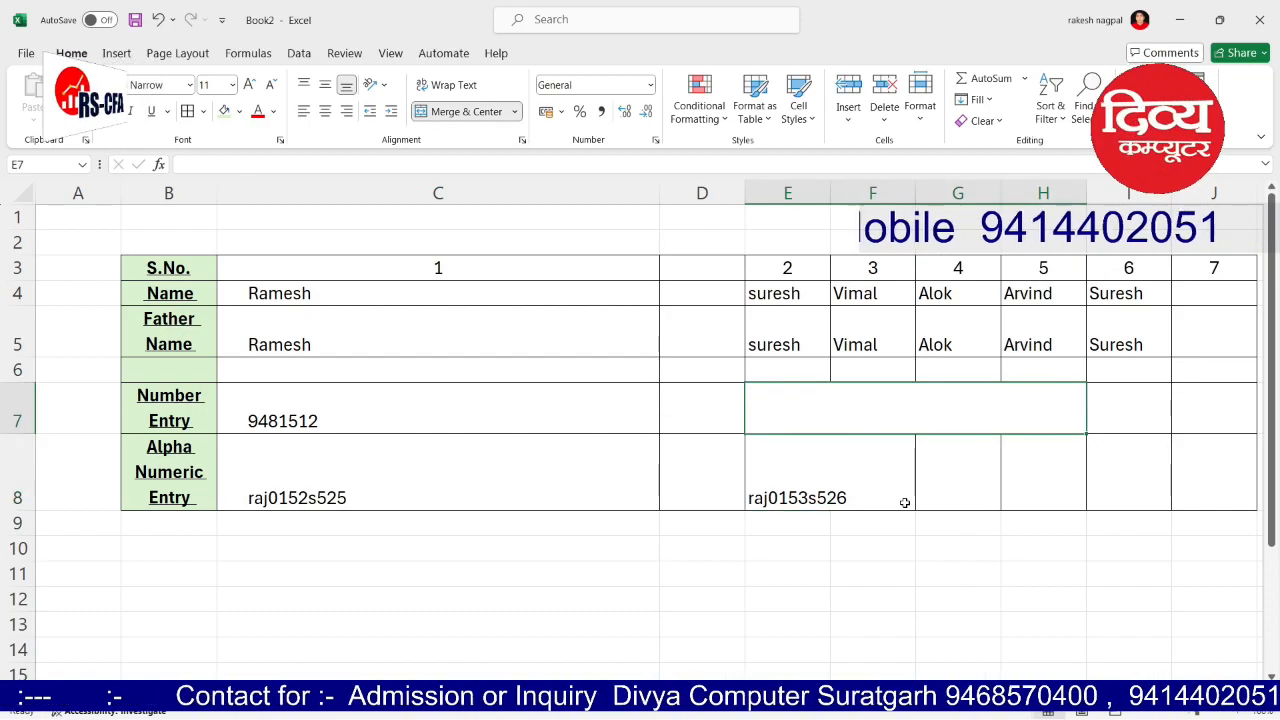
drag(1152, 401, 1143, 443)
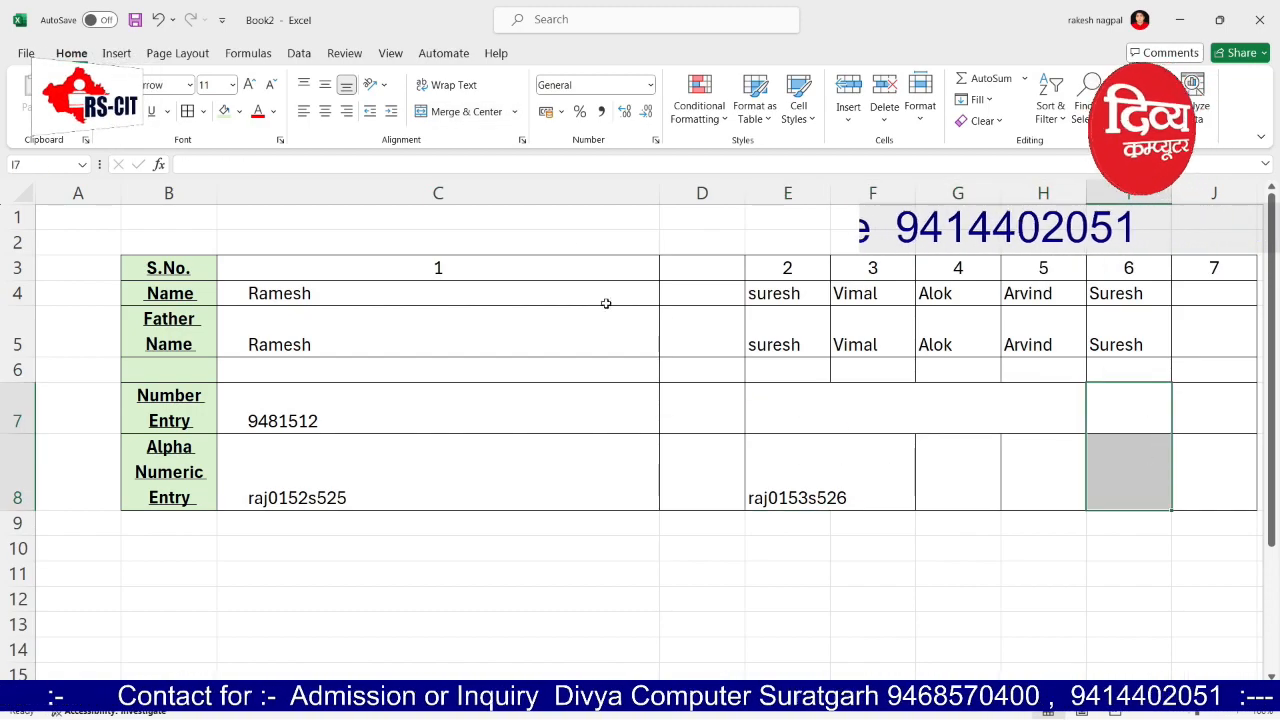
click(515, 112)
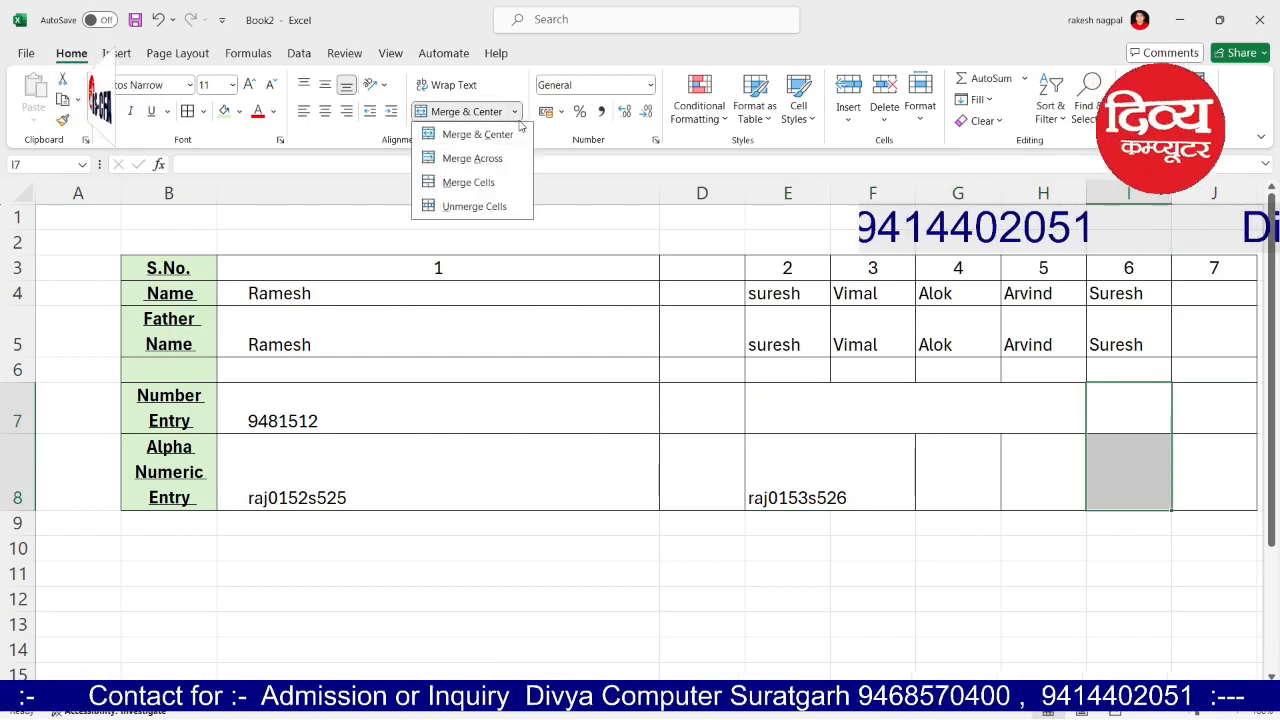
click(462, 182)
Step: Unmerge E7:H7 back into separate cells
click(834, 406)
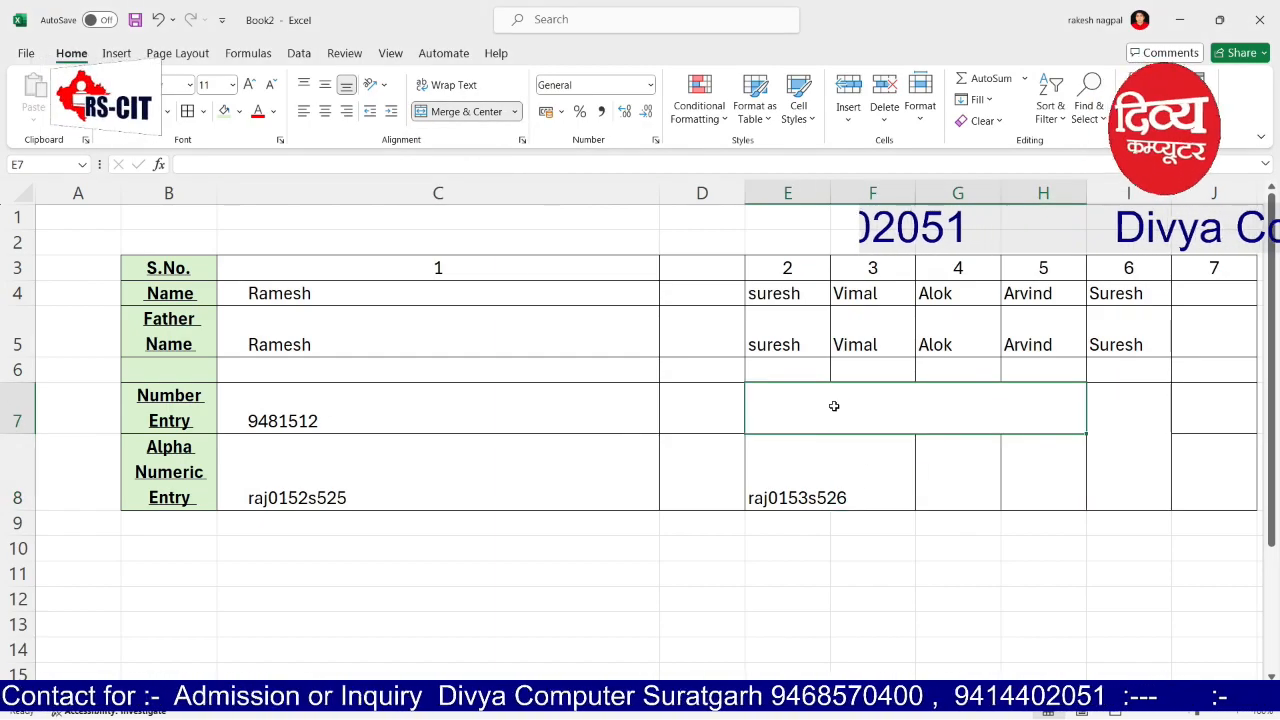
click(515, 112)
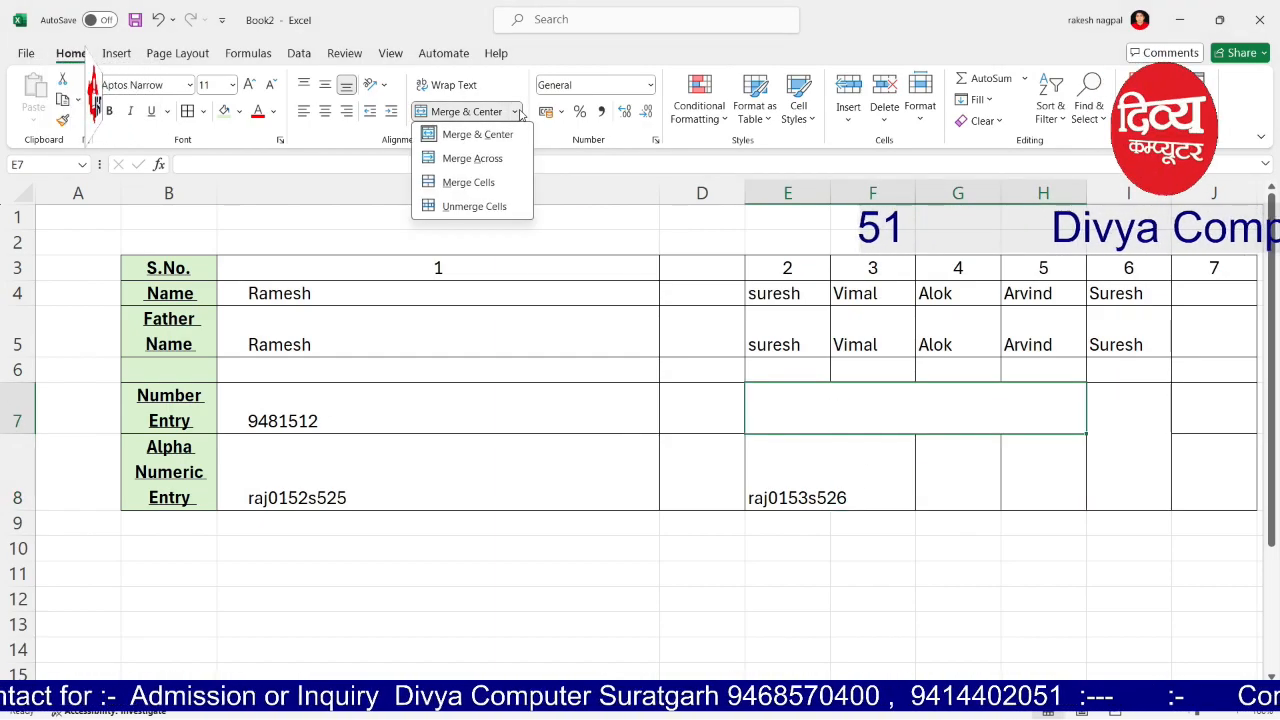
click(484, 206)
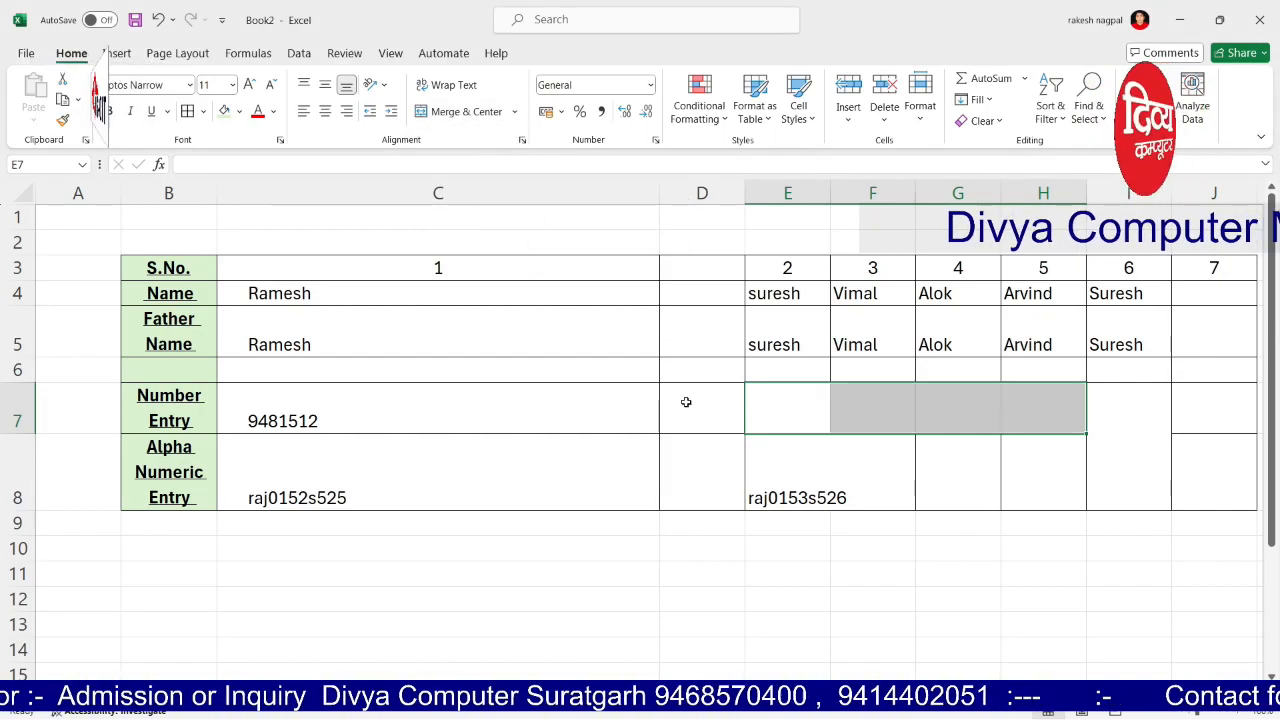
drag(763, 386, 1022, 439)
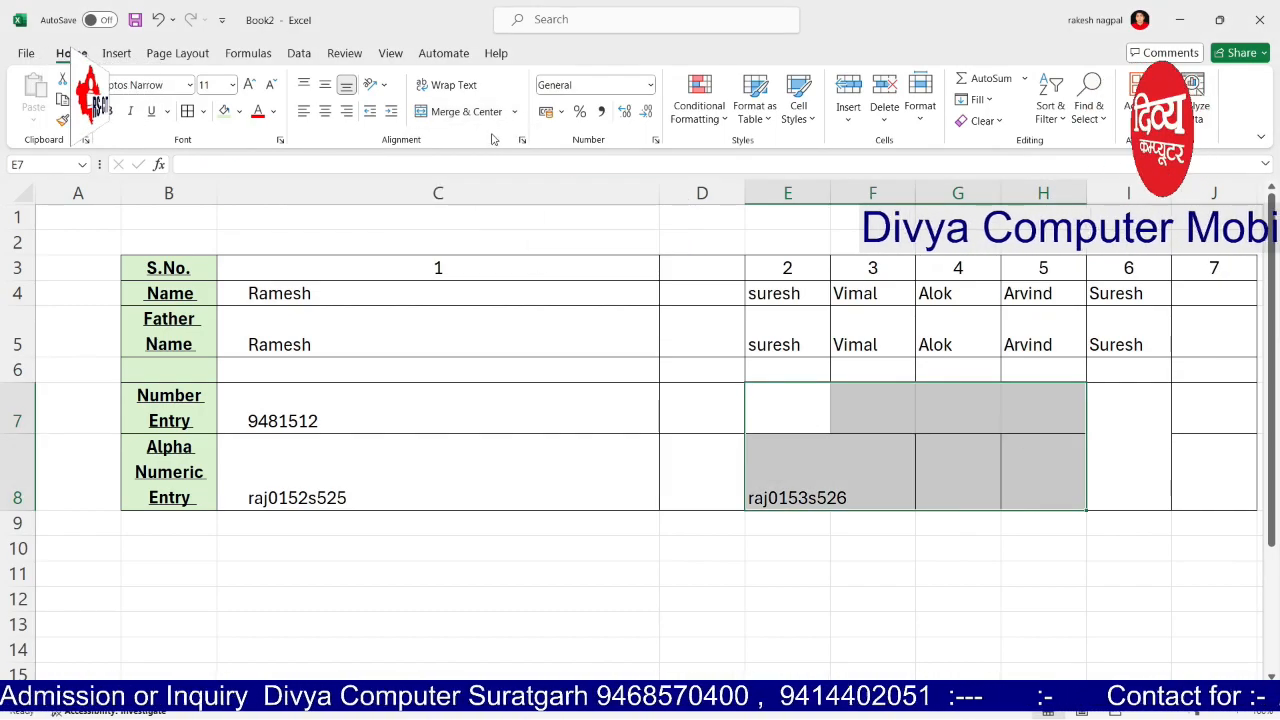
click(763, 371)
Step: Apply Merge Across to columns D–H in rows 11–19
click(797, 409)
scroll(780, 480, down, 3)
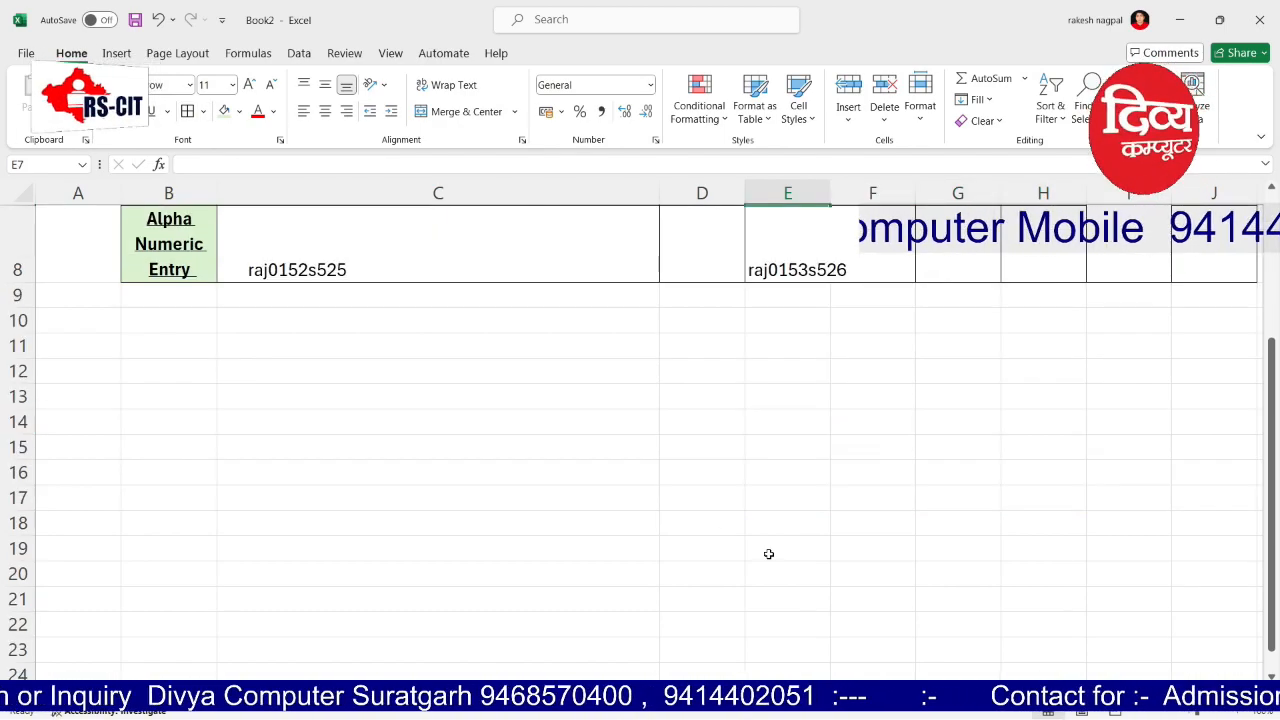
drag(688, 340, 1080, 553)
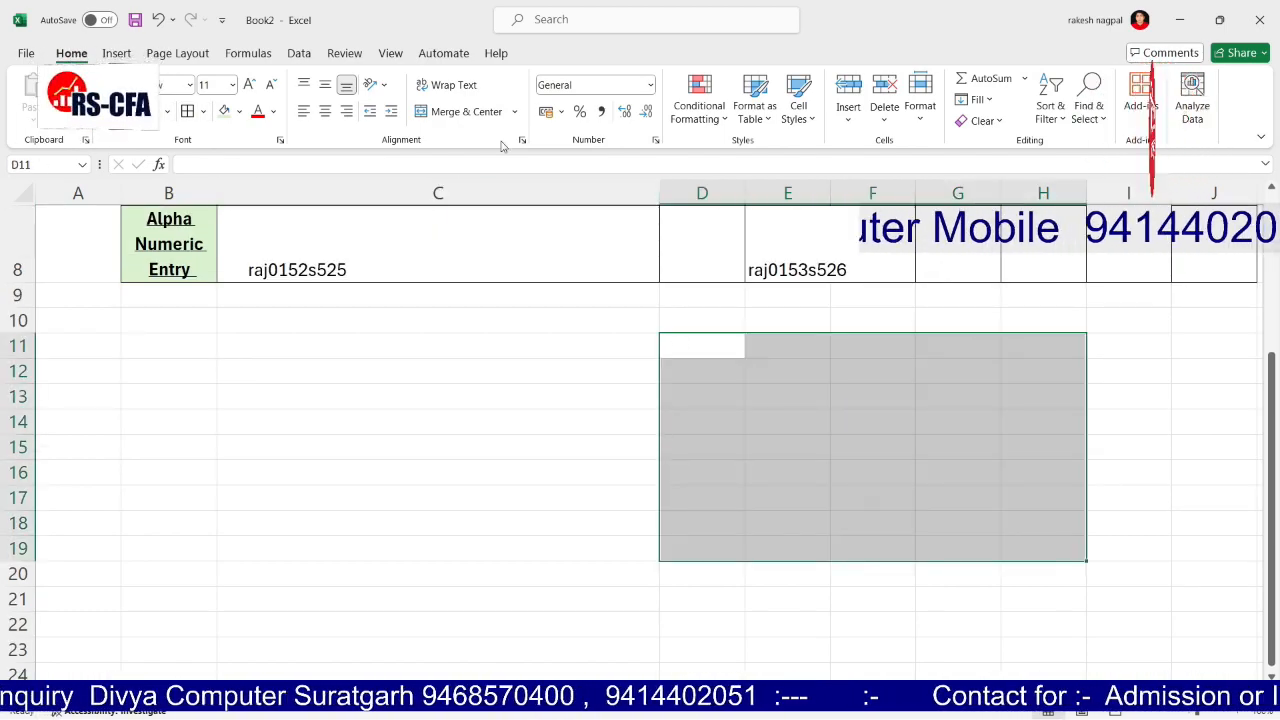
click(514, 111)
click(472, 158)
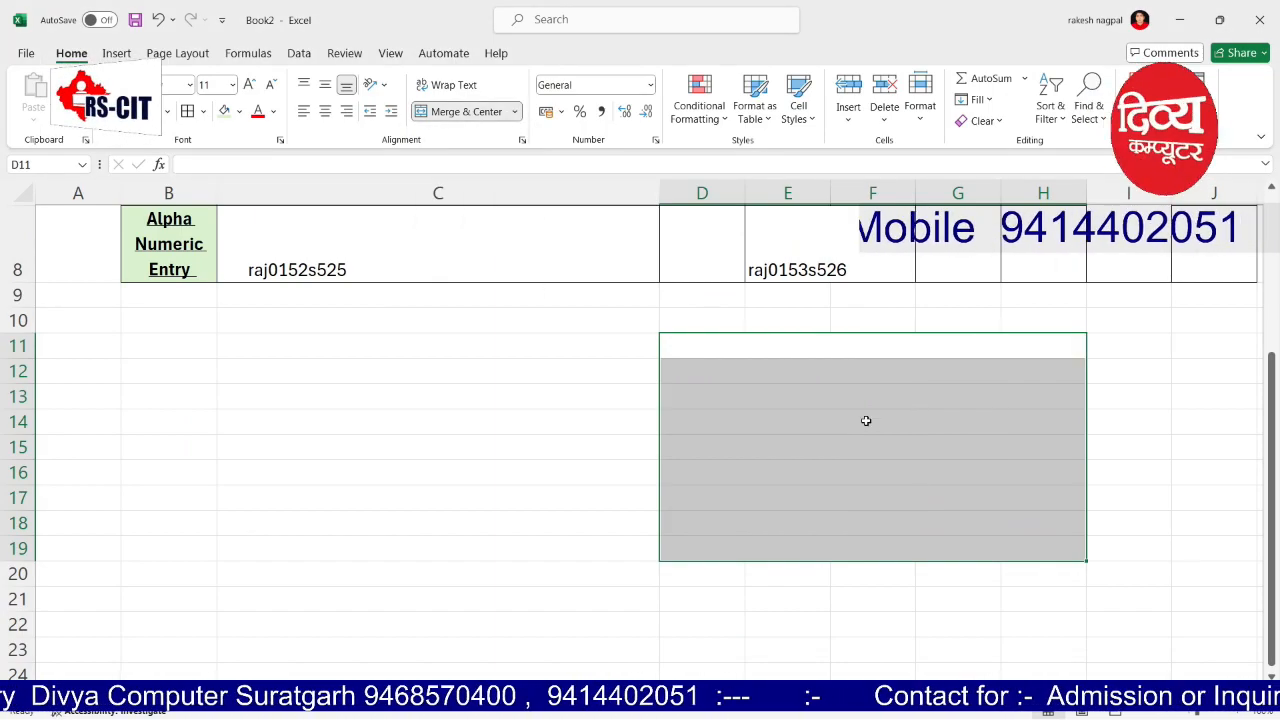
Step: Unmerge D14:H14, then unmerge the whole D11:H19 block
click(866, 420)
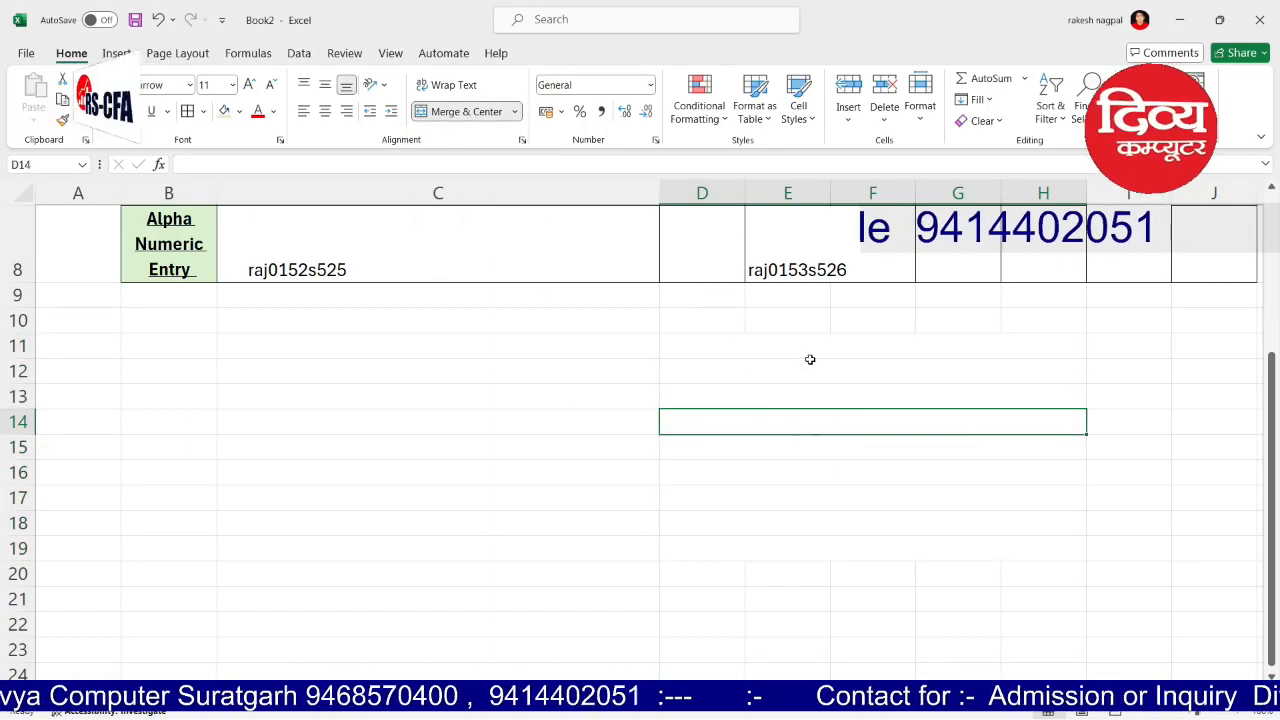
click(514, 111)
click(468, 208)
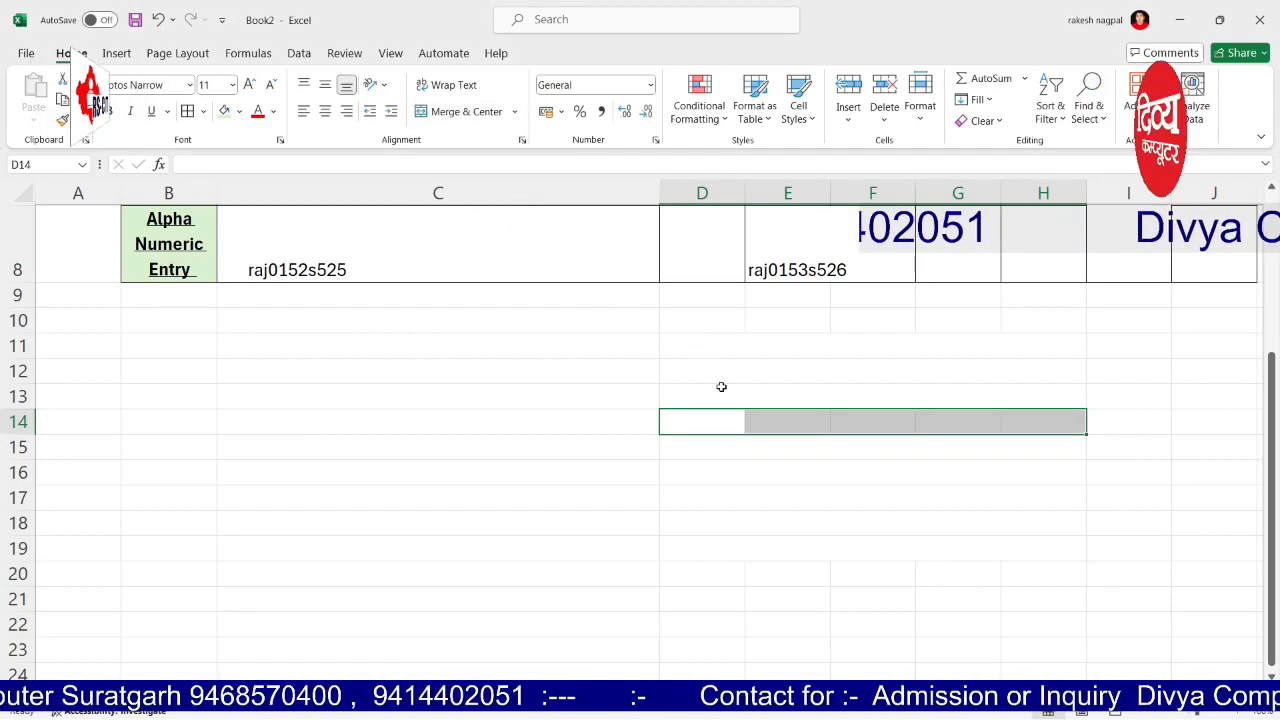
drag(699, 345, 880, 548)
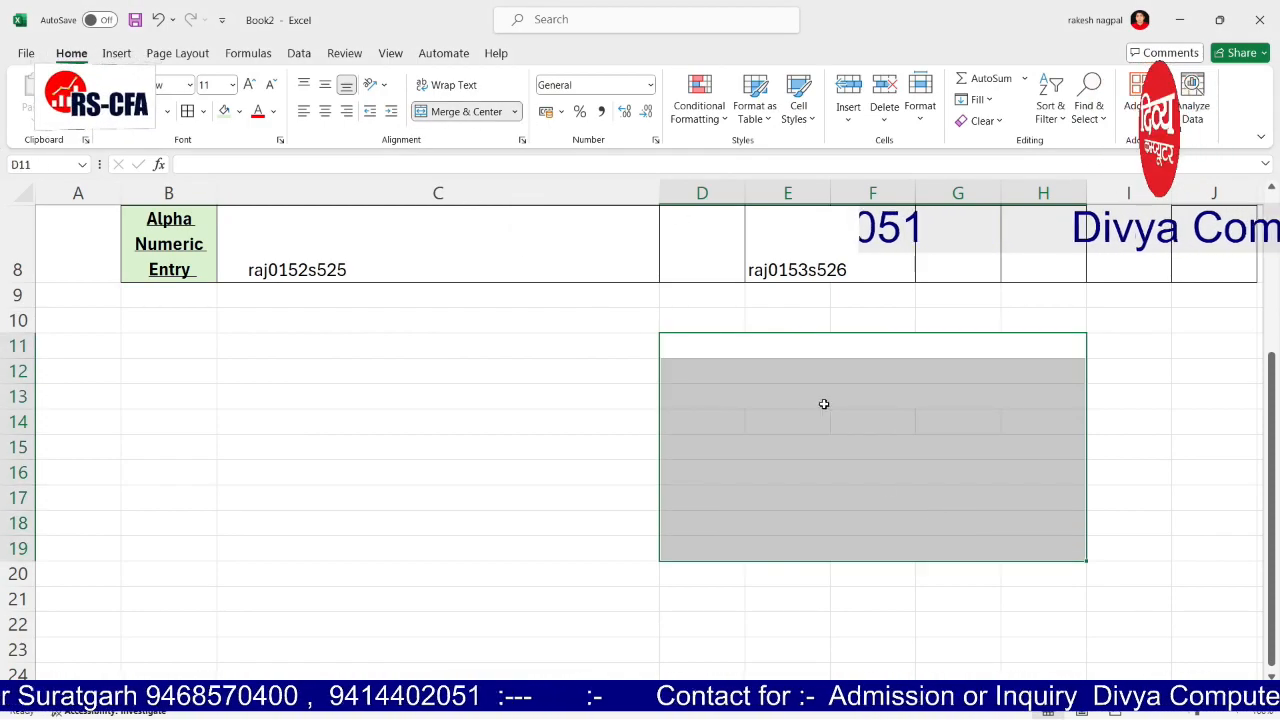
click(515, 111)
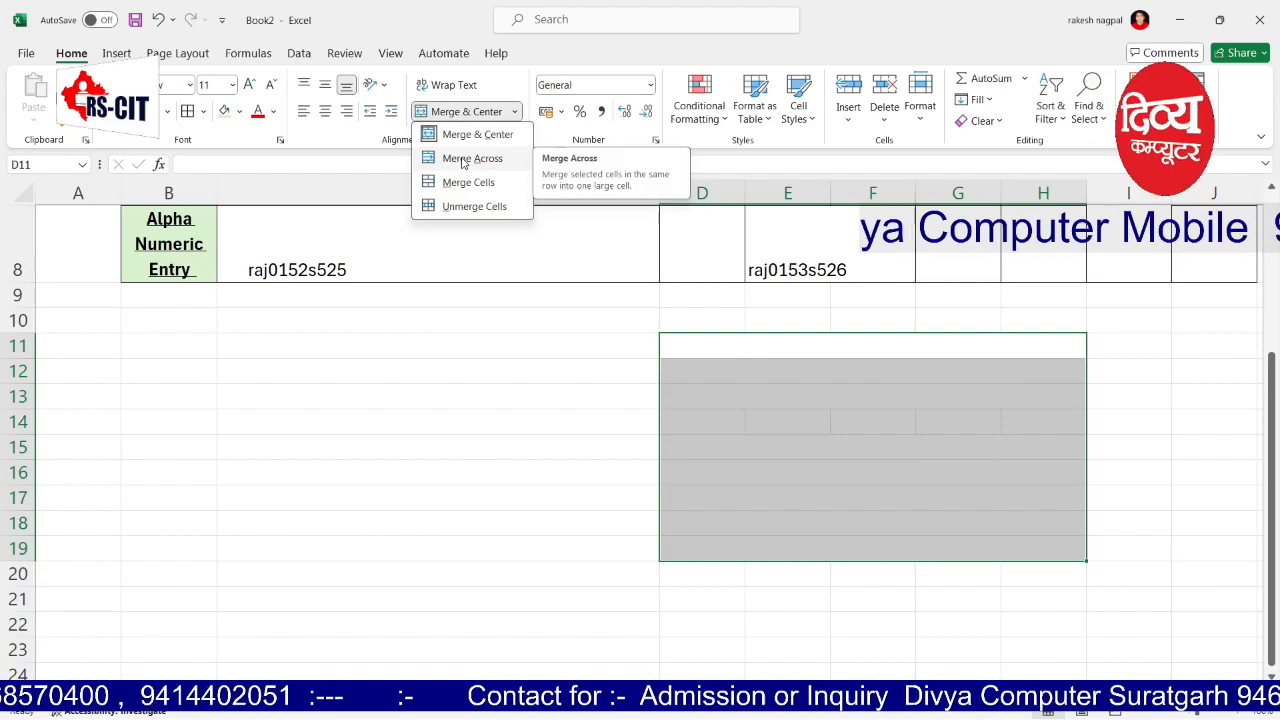
click(466, 206)
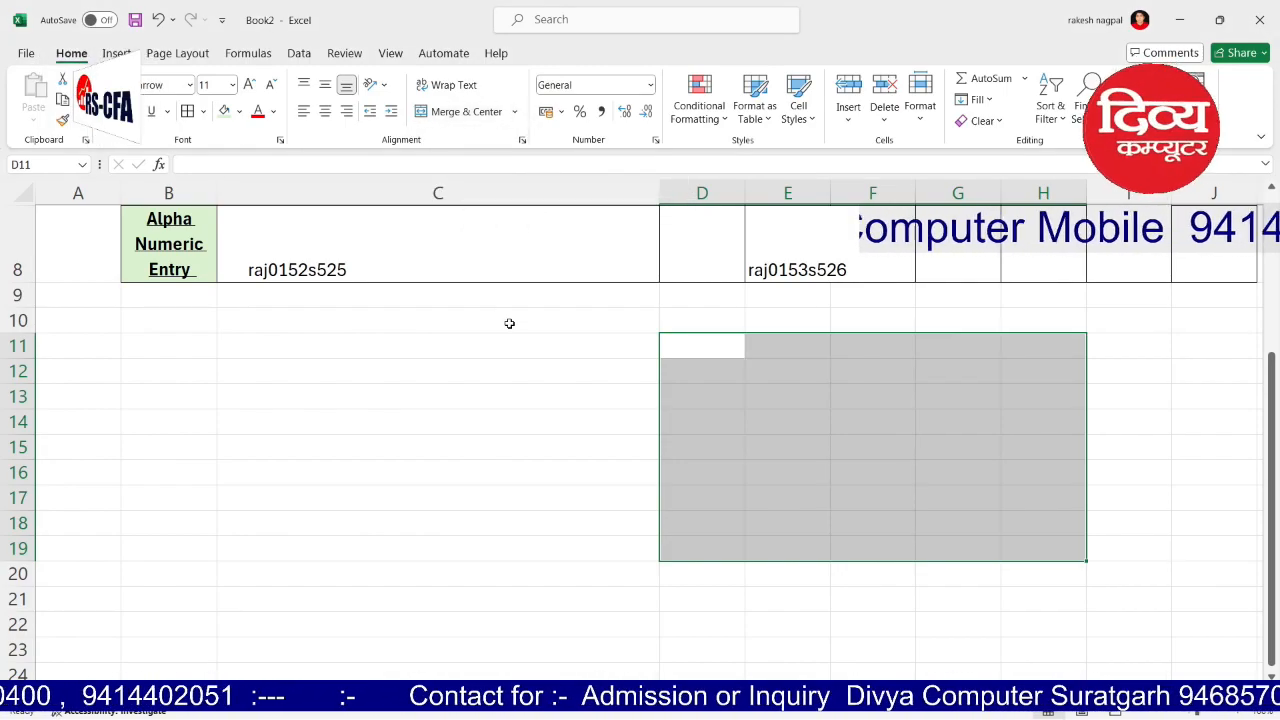
click(510, 322)
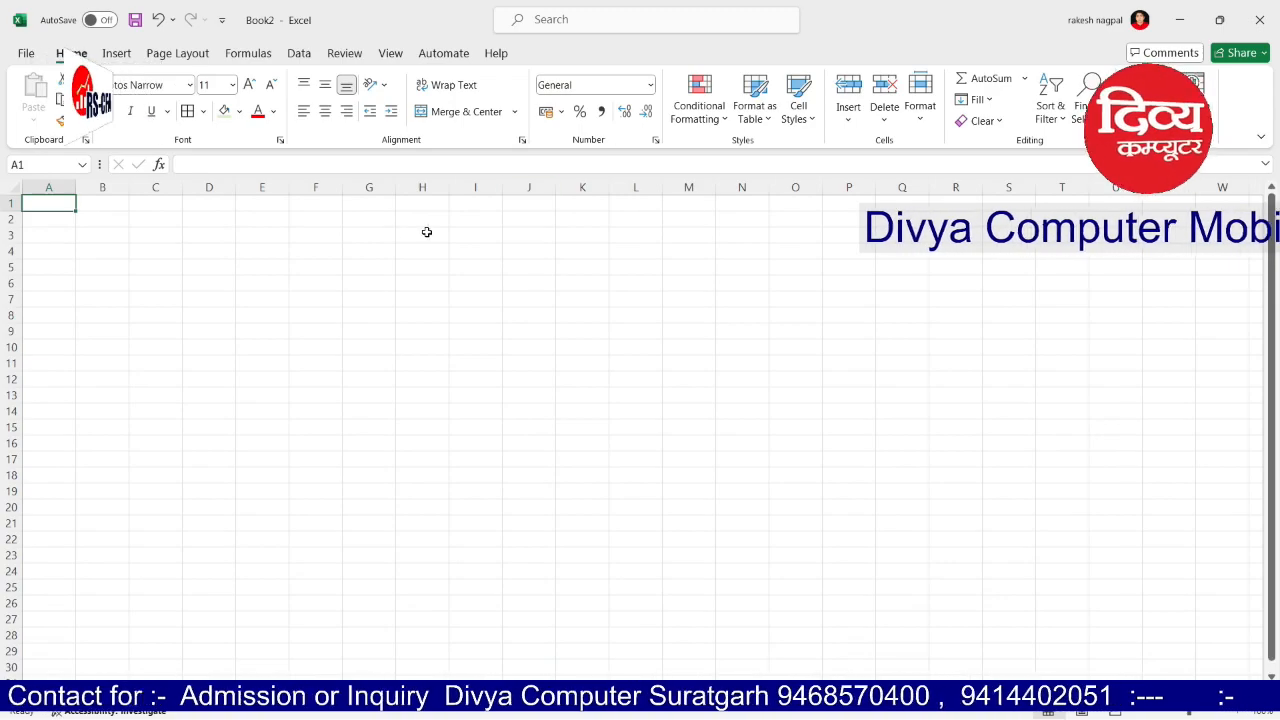
click(253, 245)
click(357, 400)
click(846, 394)
click(846, 319)
click(494, 319)
click(365, 261)
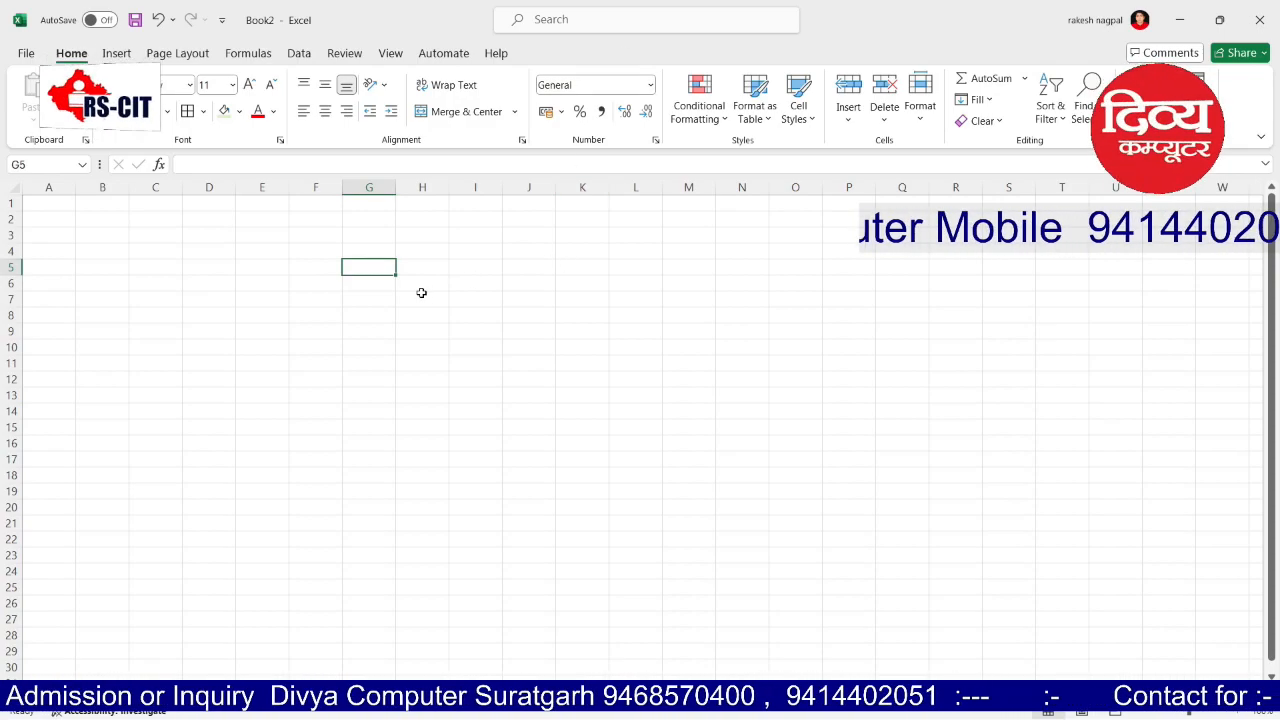
scroll(413, 358, up, 6)
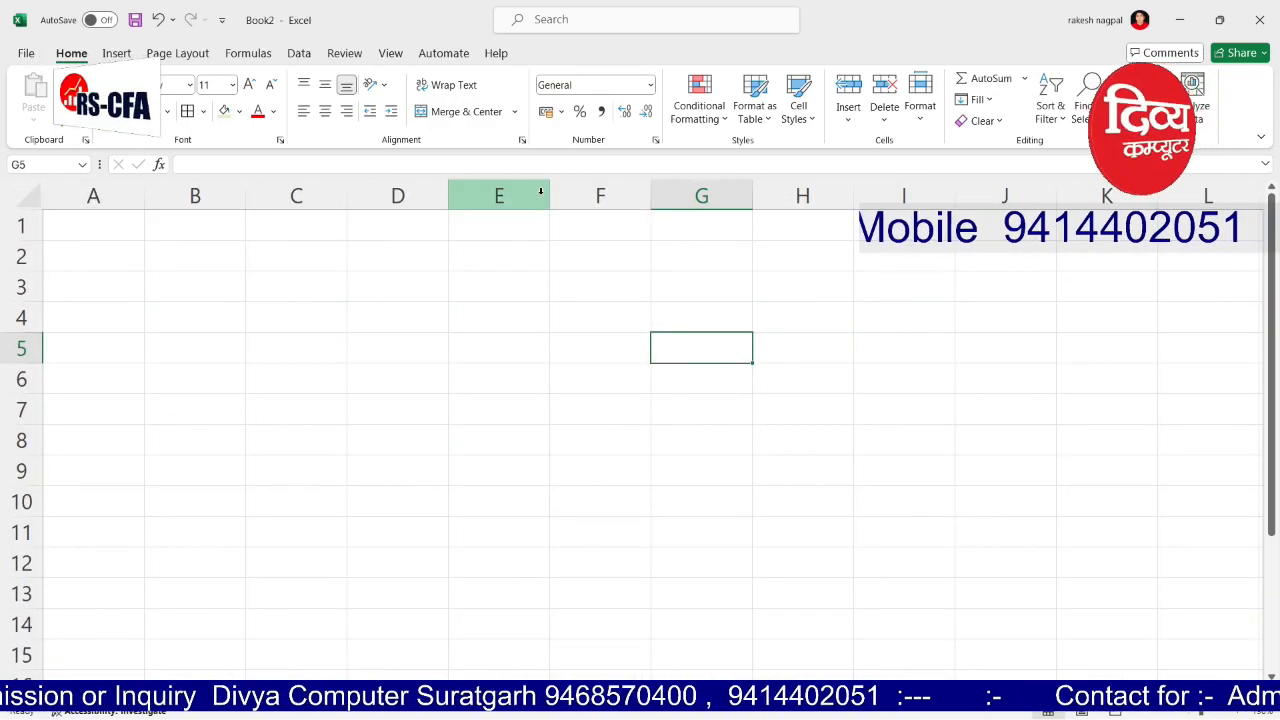
click(650, 86)
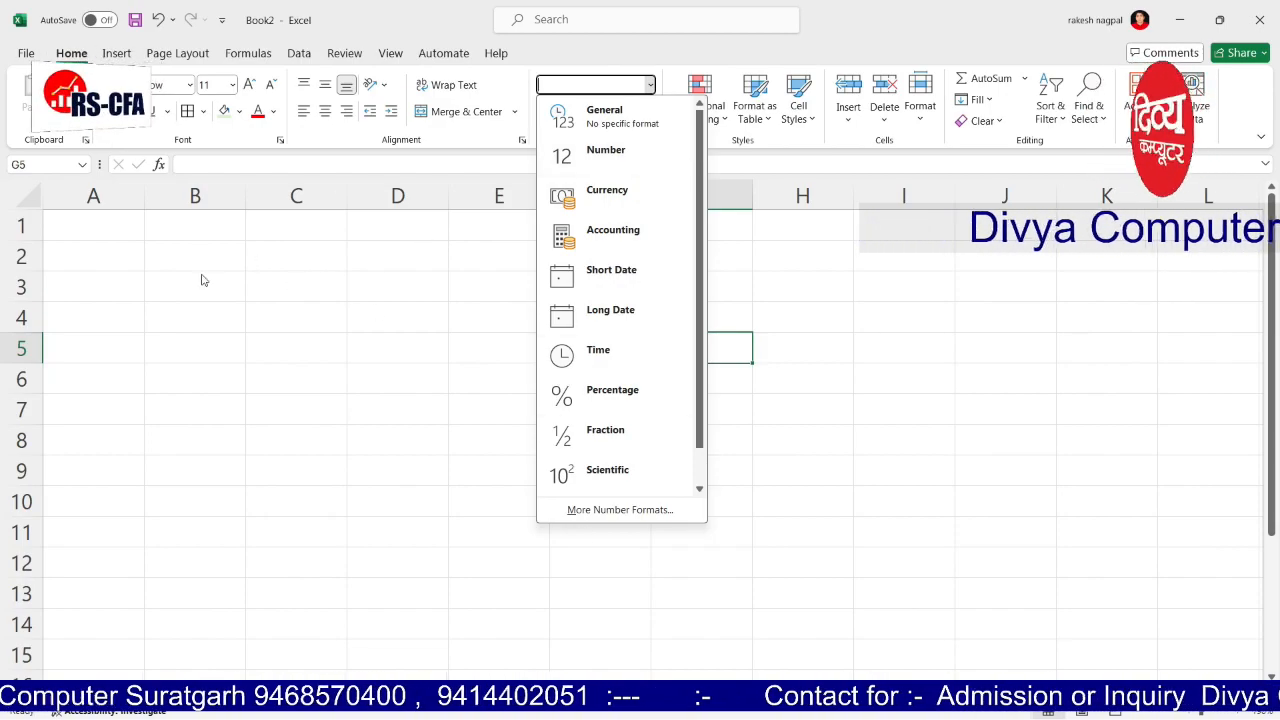
click(195, 196)
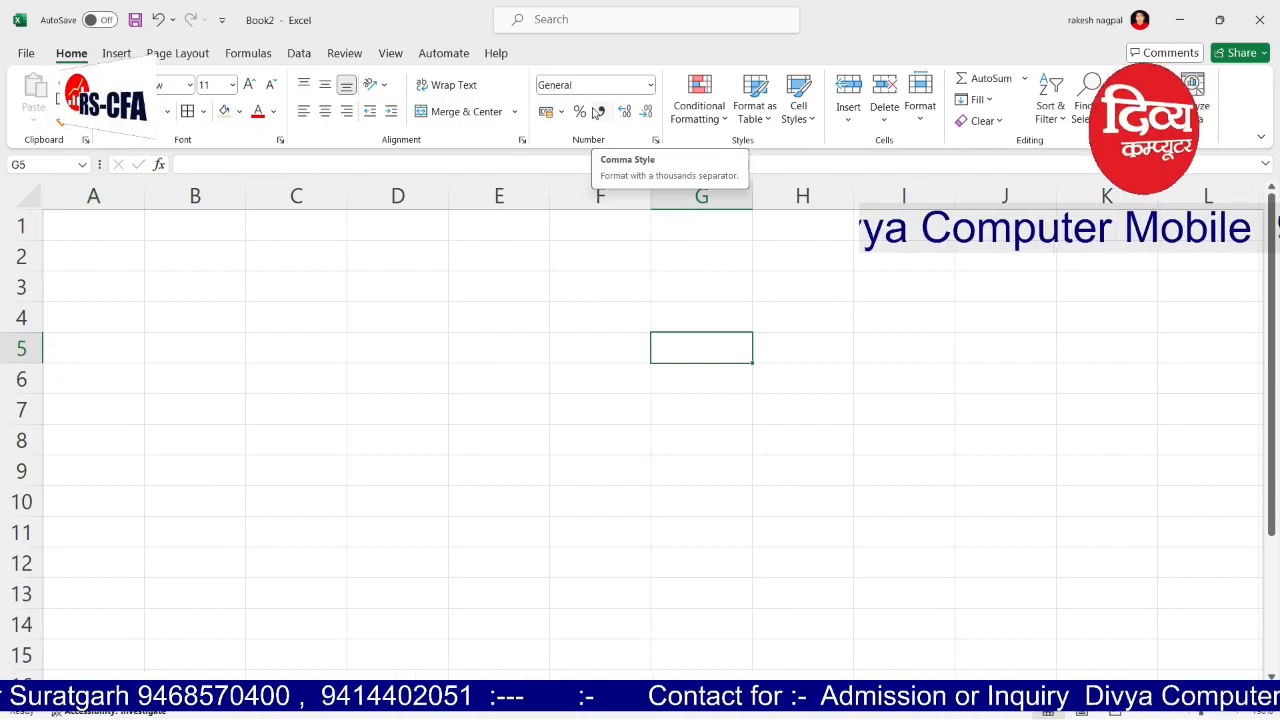
click(330, 262)
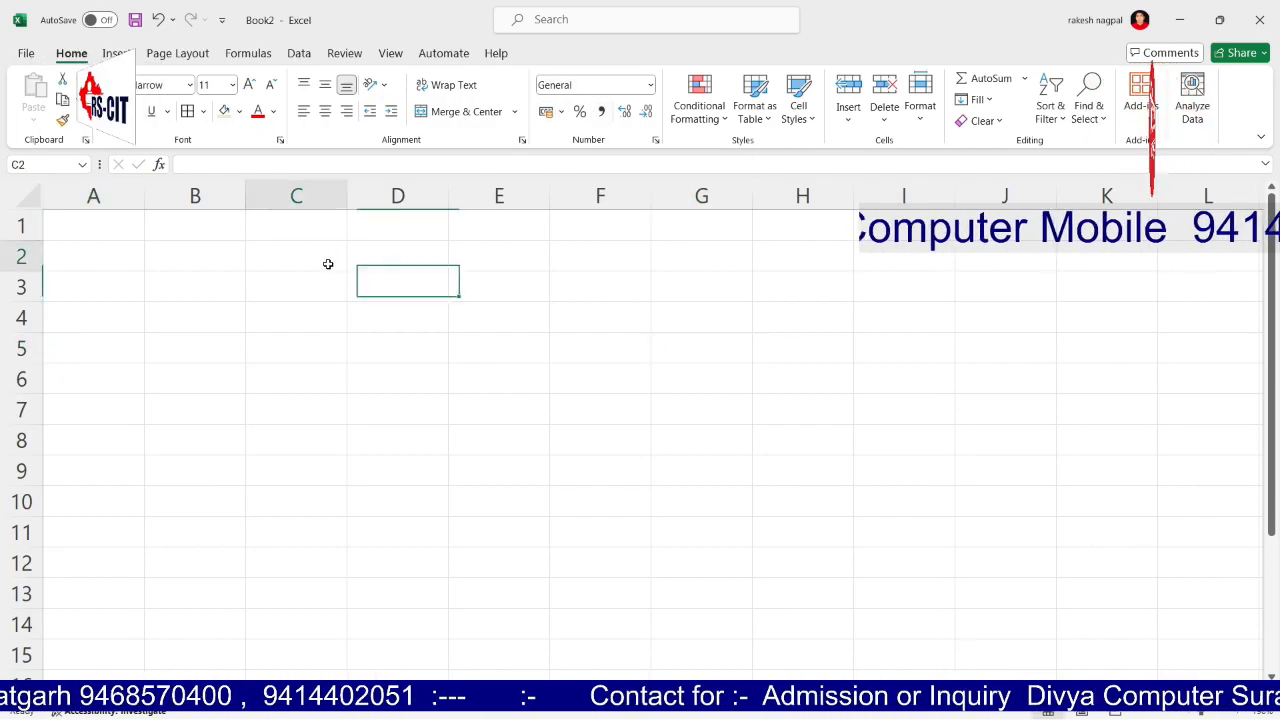
click(201, 252)
Step: Enter 66666 in cells B2 and C2
text(66666)
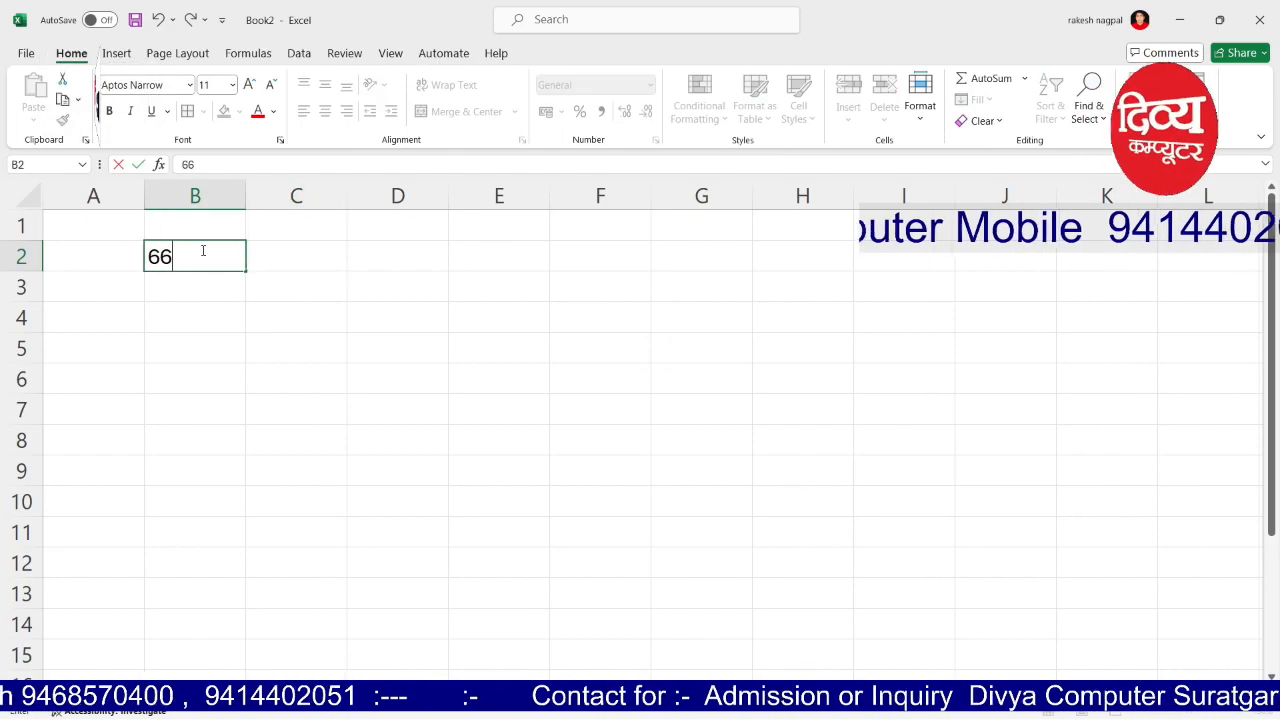
key(Tab)
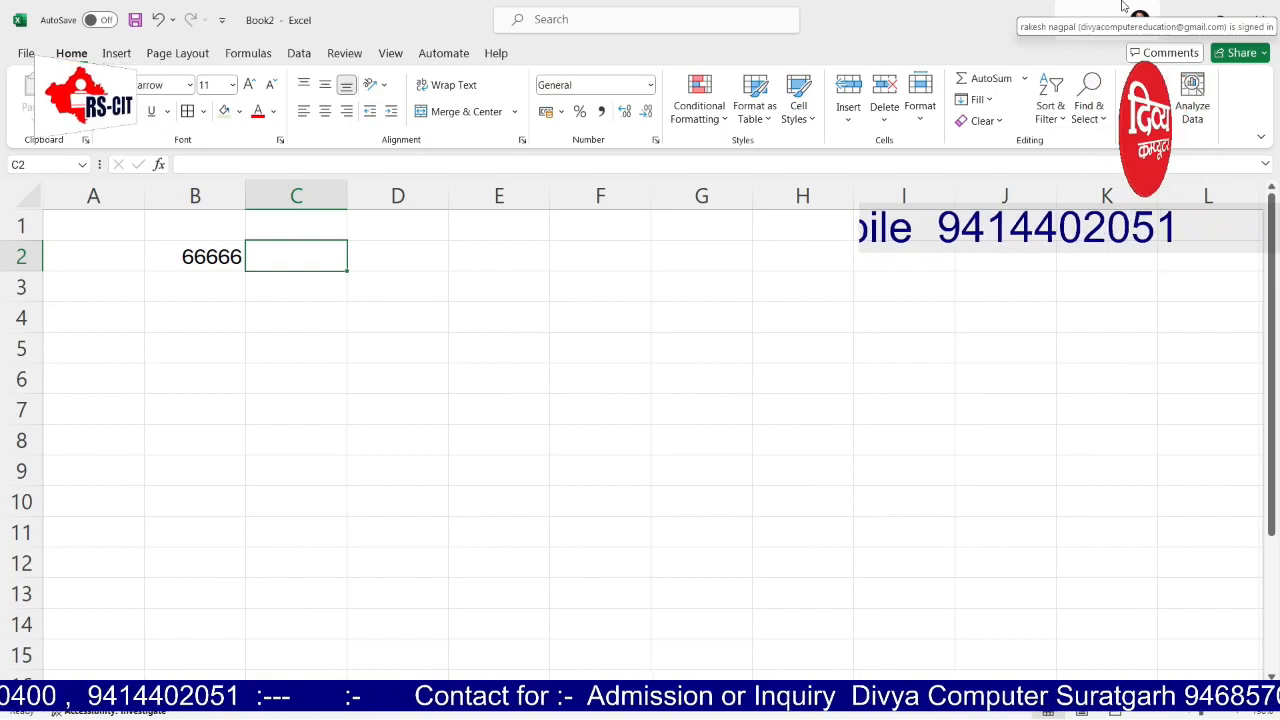
text(66666)
click(1208, 195)
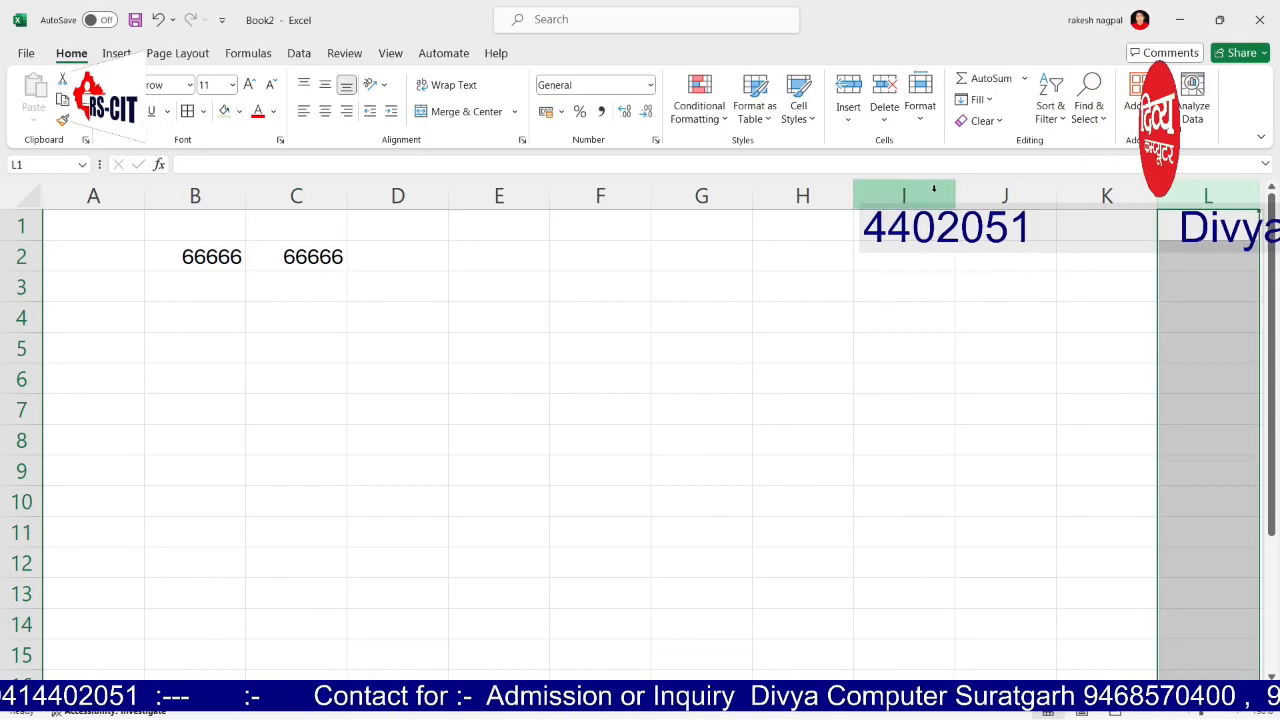
Step: Set C2 to Number format so it shows 66666.00
click(837, 312)
click(316, 258)
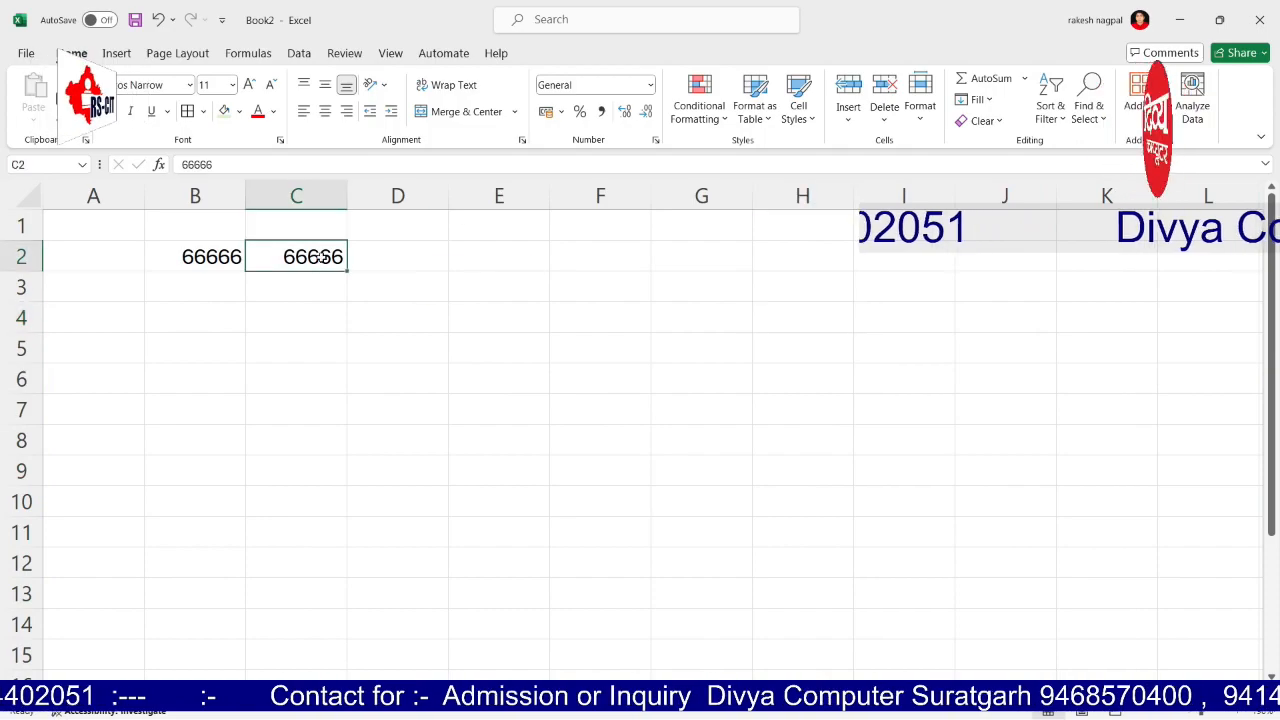
click(650, 86)
click(618, 150)
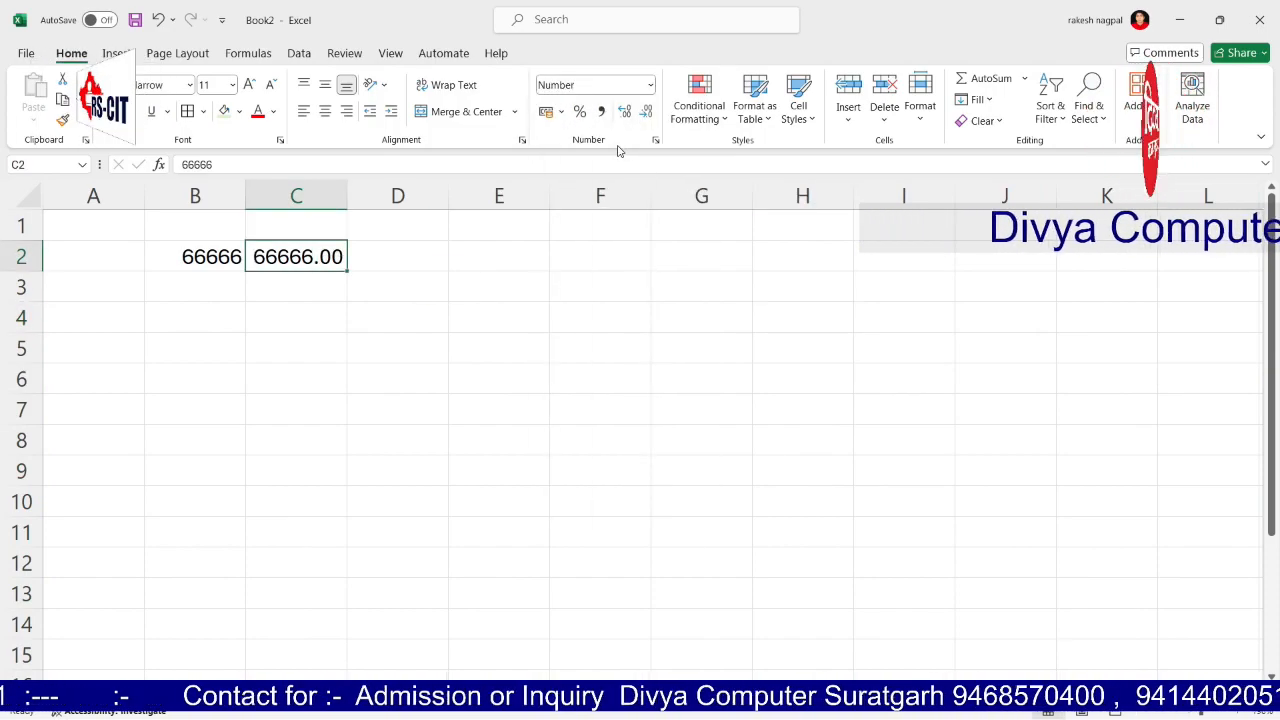
click(649, 355)
click(312, 262)
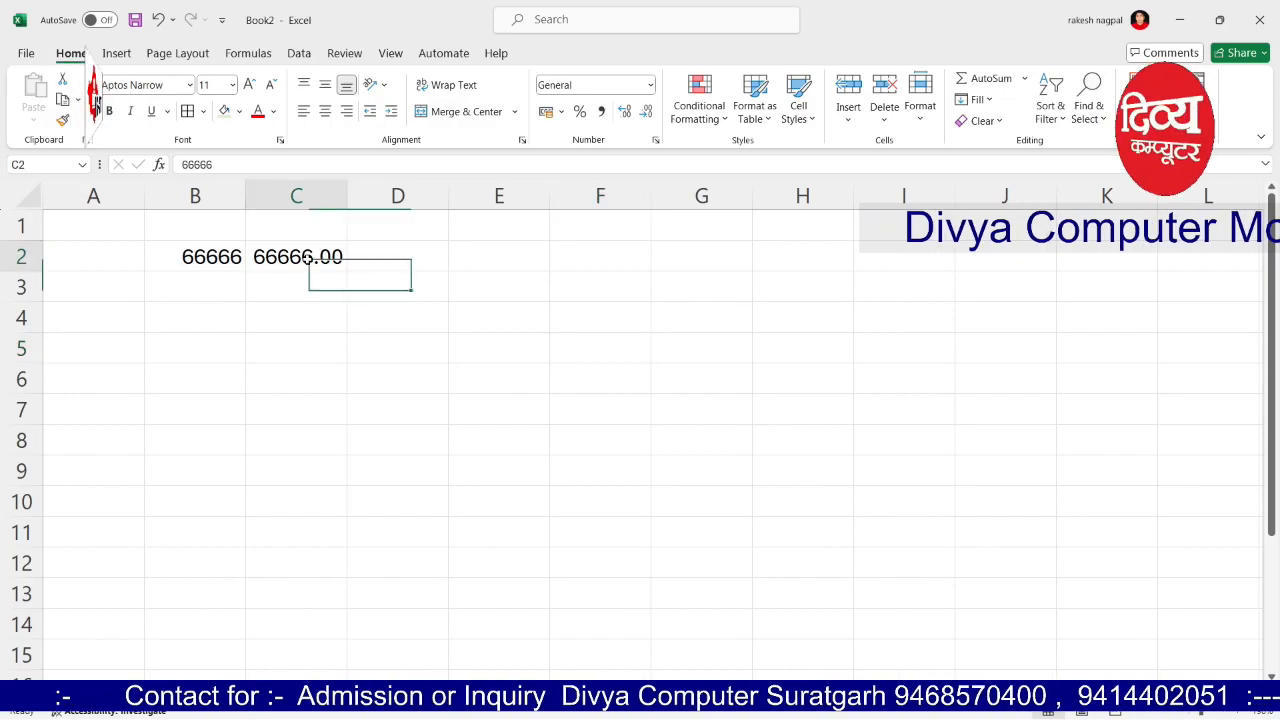
click(600, 322)
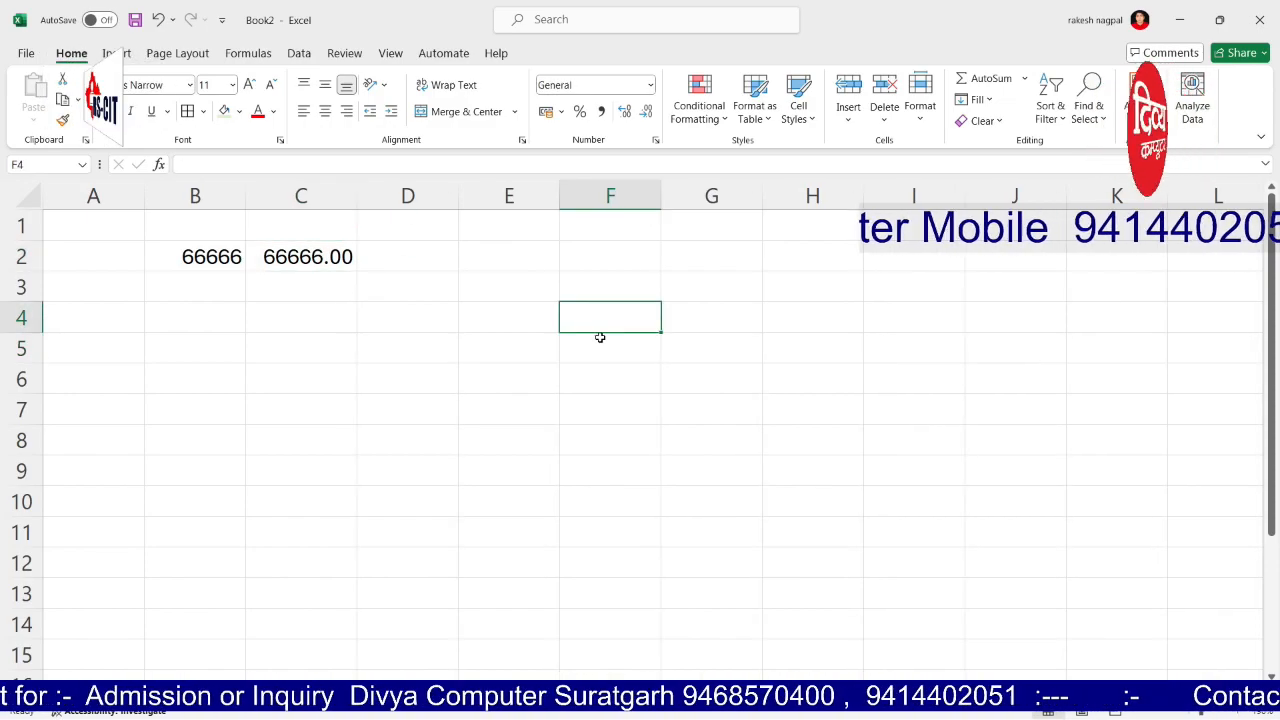
Step: Enter 66666 in D2
click(425, 256)
text(666)
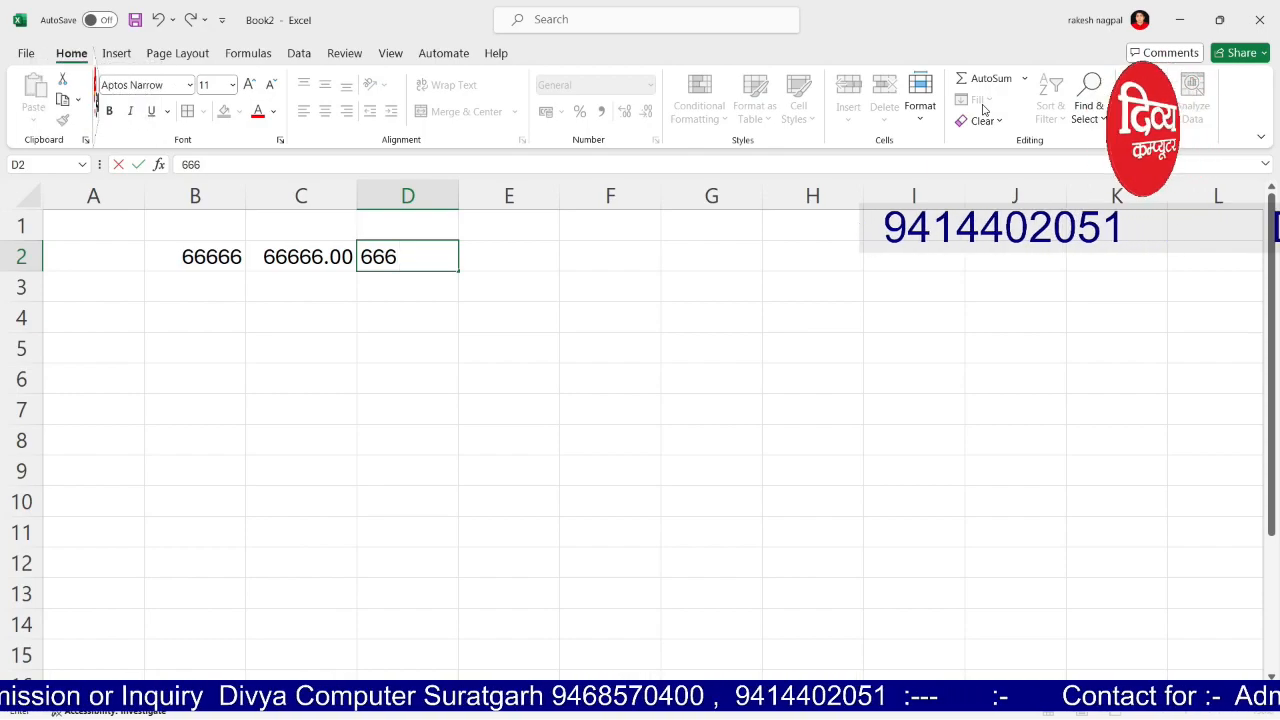
text(66)
key(ctrl+Return)
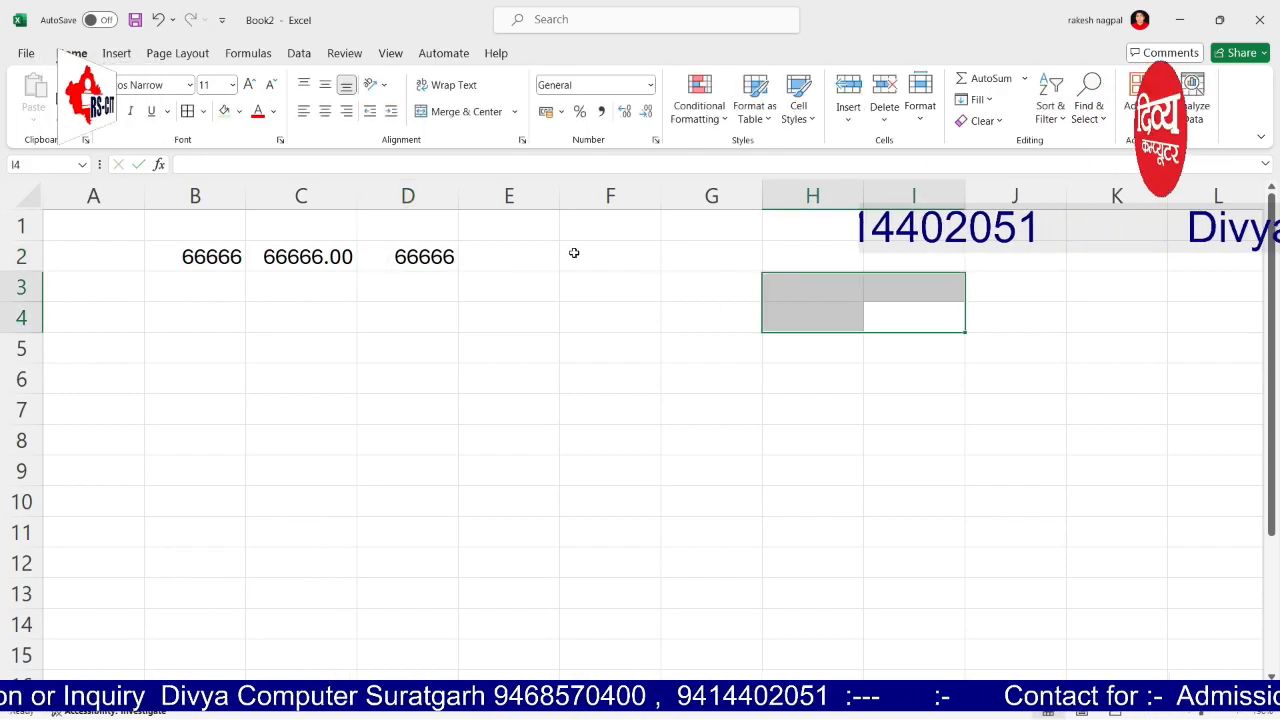
Step: Show D2 in Currency format and enter 66666 in E2 as Accounting
click(652, 88)
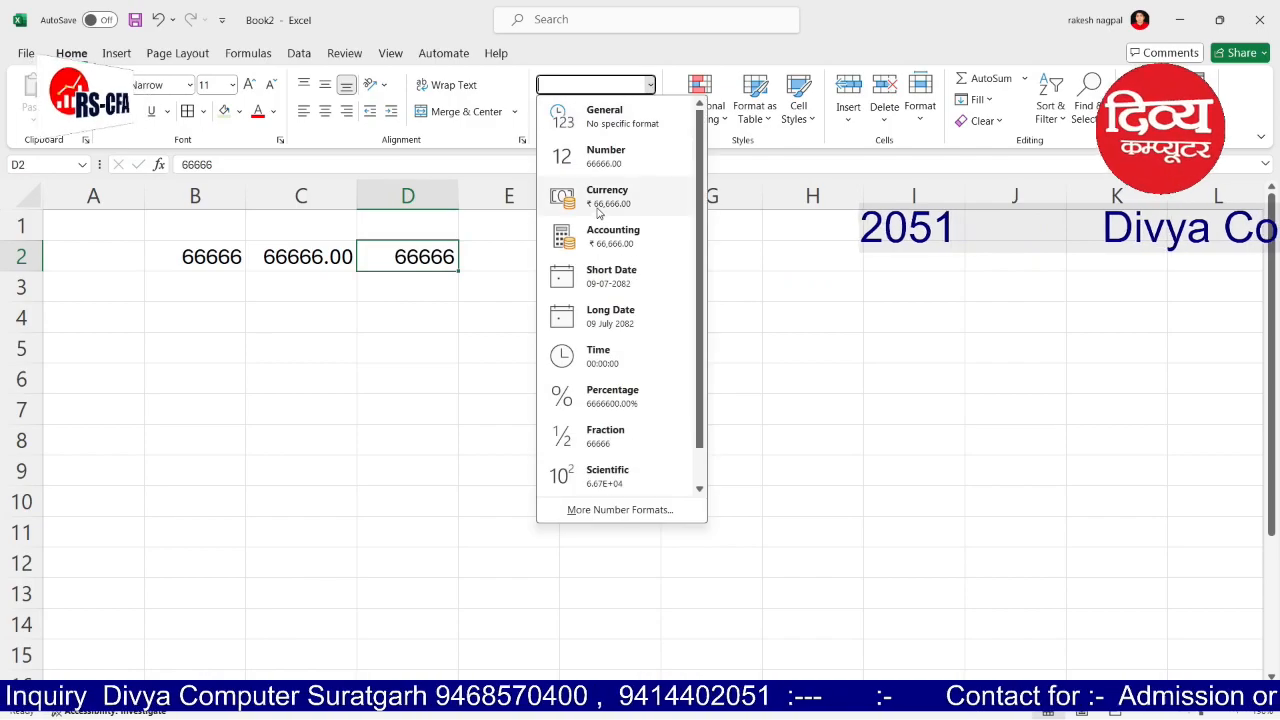
click(600, 199)
click(643, 322)
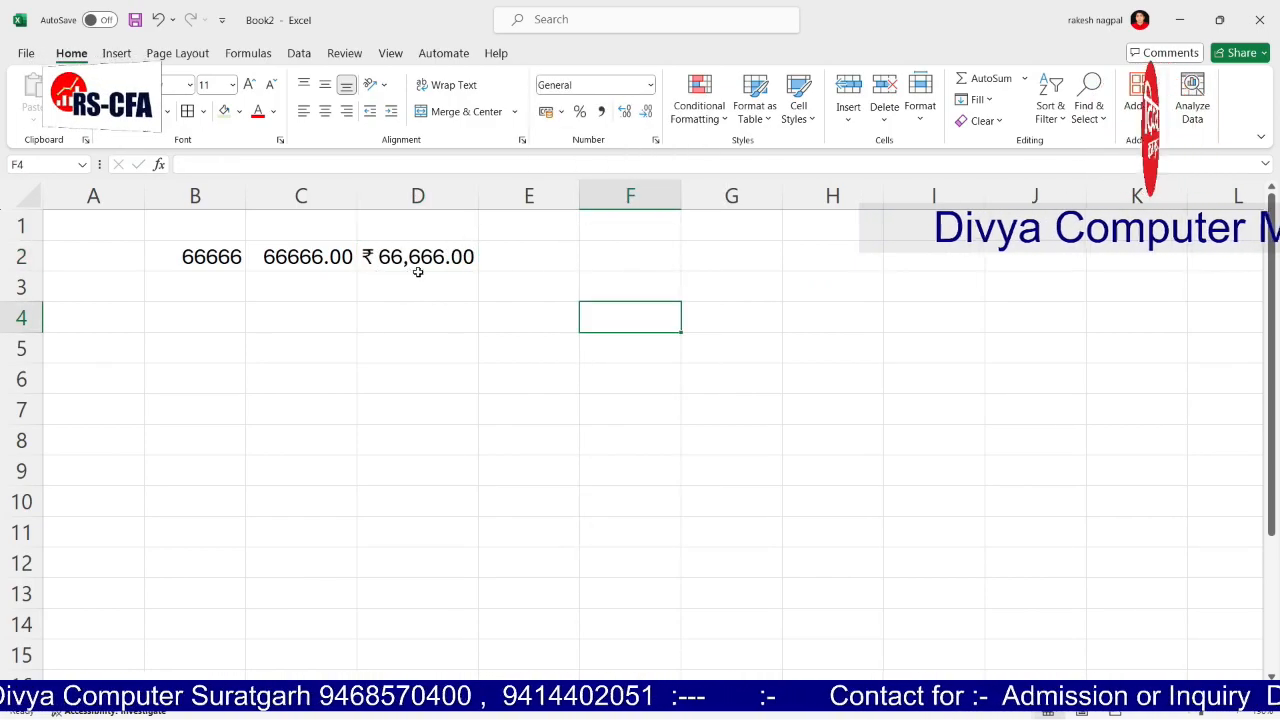
click(513, 256)
text(66666)
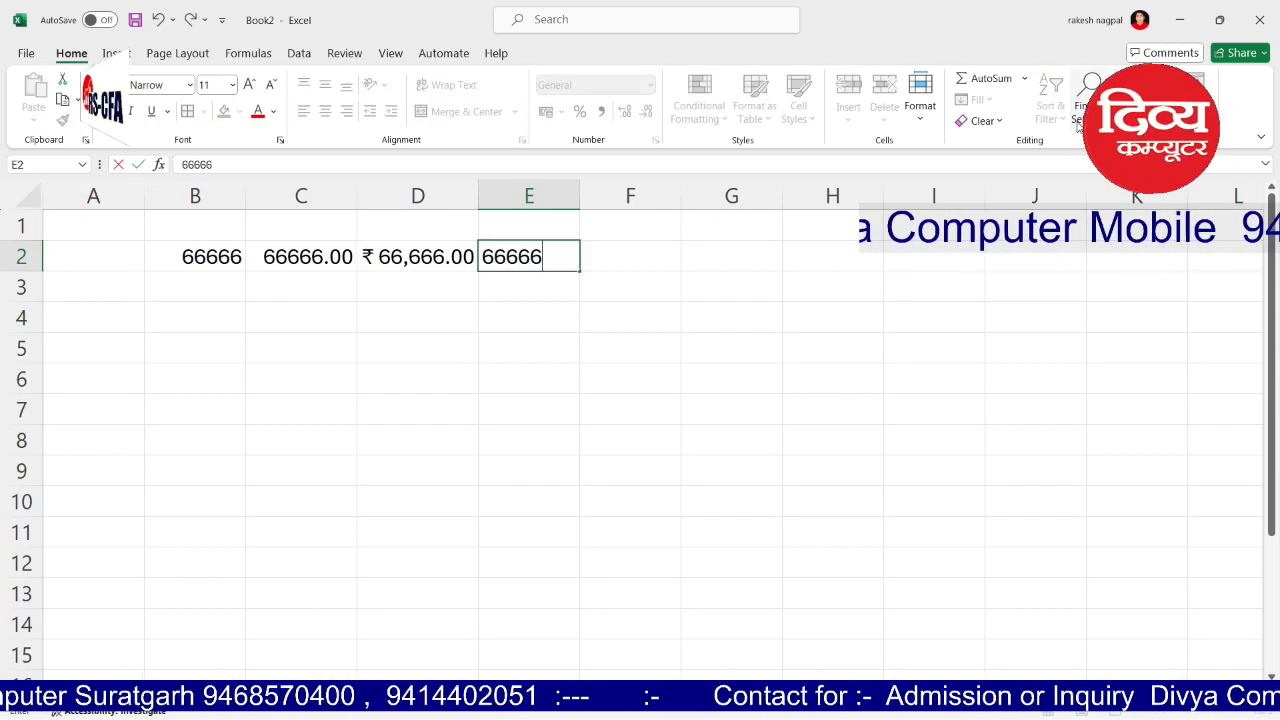
click(1062, 262)
click(563, 252)
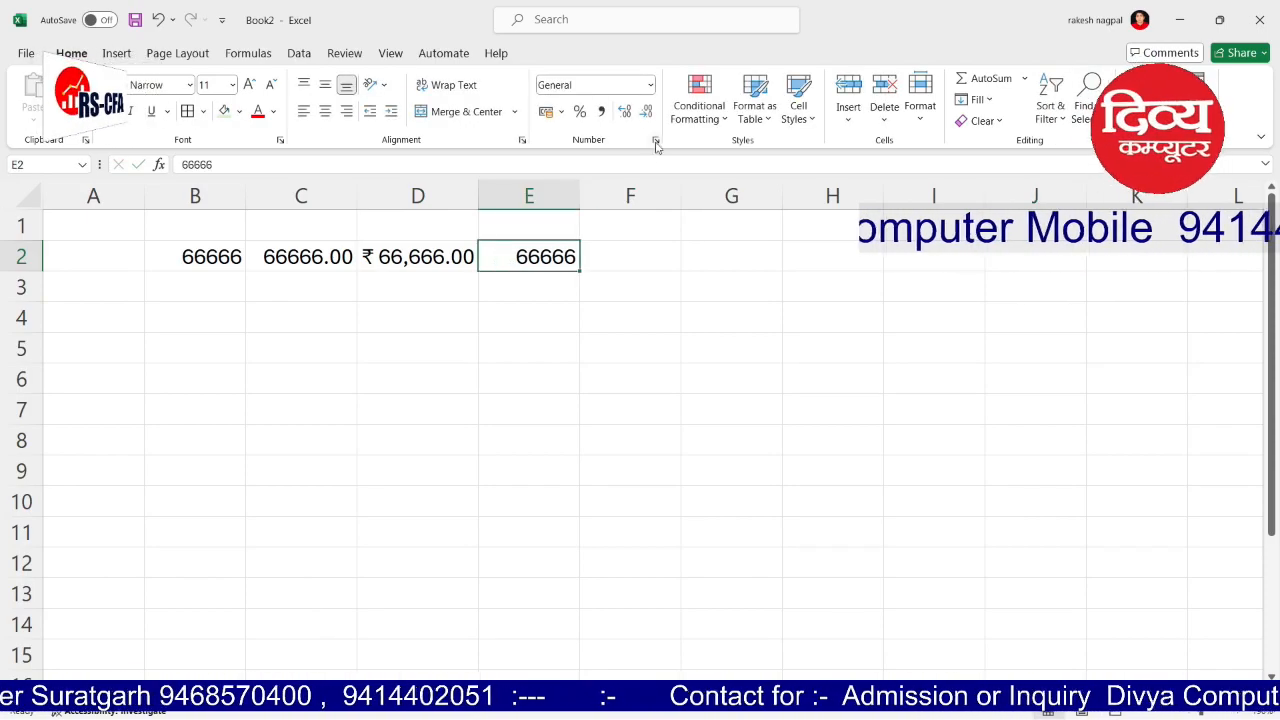
click(649, 87)
click(617, 249)
click(746, 372)
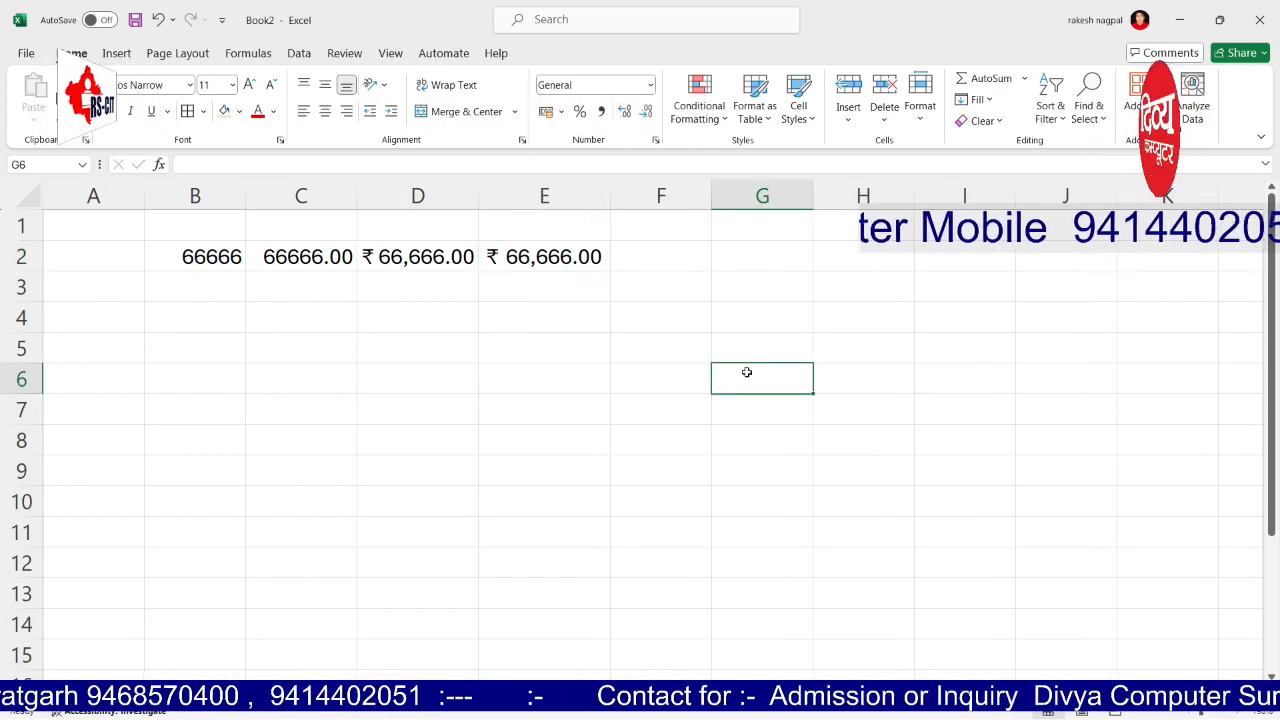
Step: Enter -66666 in D3 and give it Currency format
click(410, 289)
text(-66)
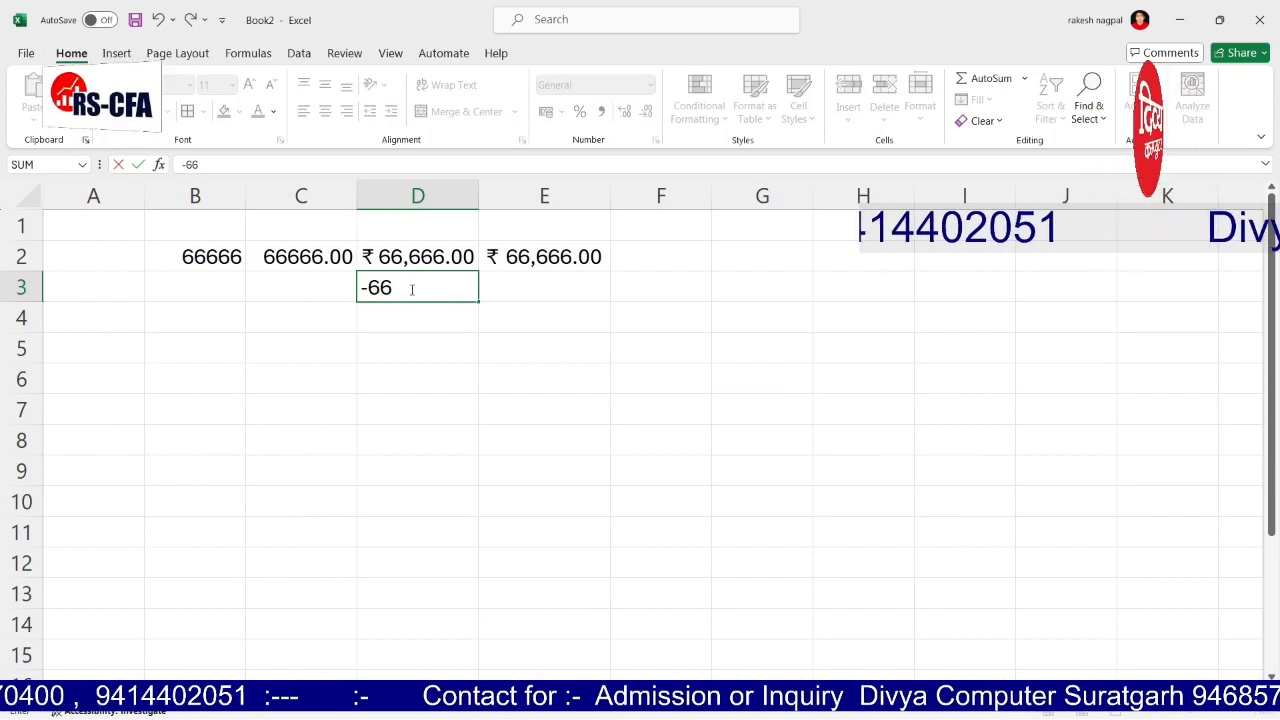
text(6666)
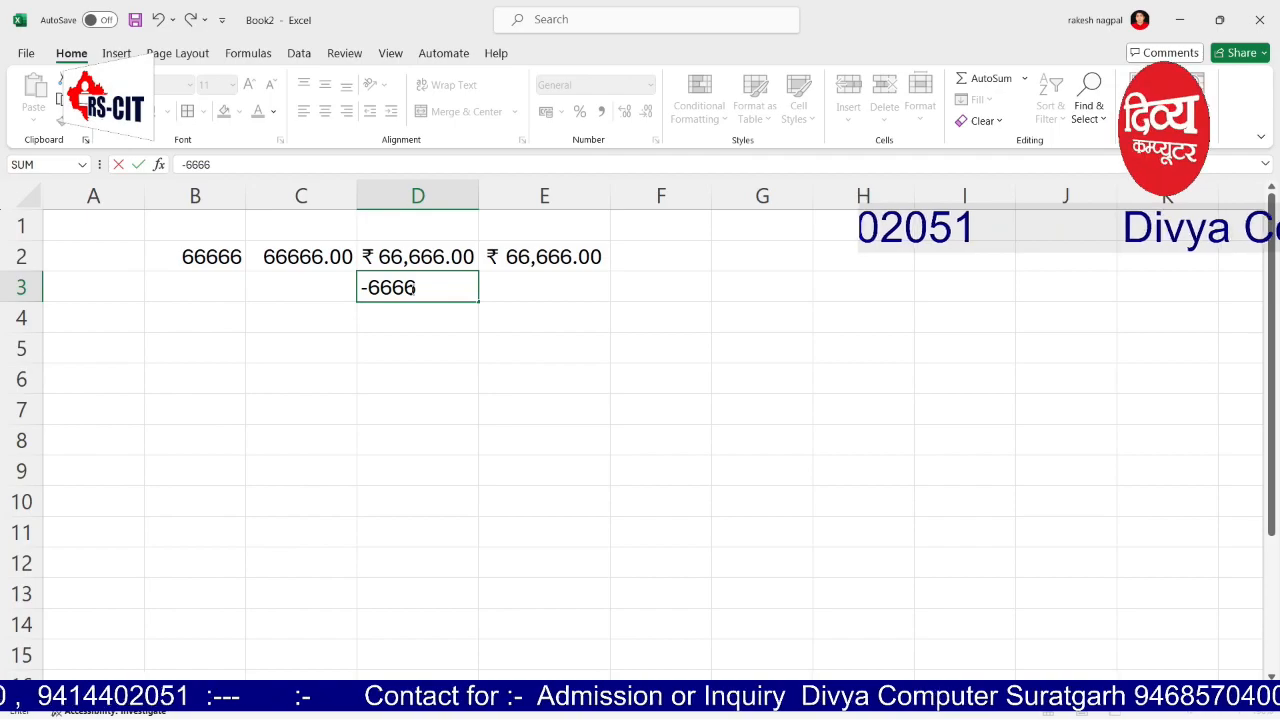
key(Return)
click(410, 289)
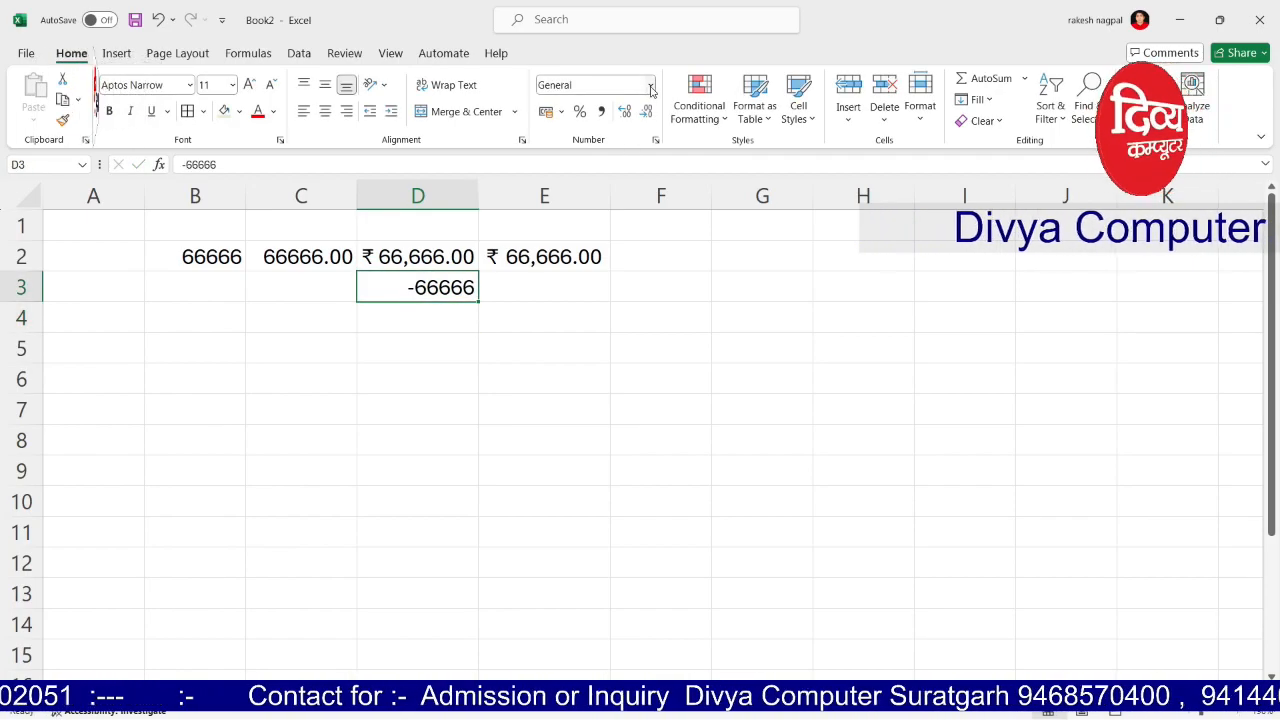
click(650, 85)
click(610, 195)
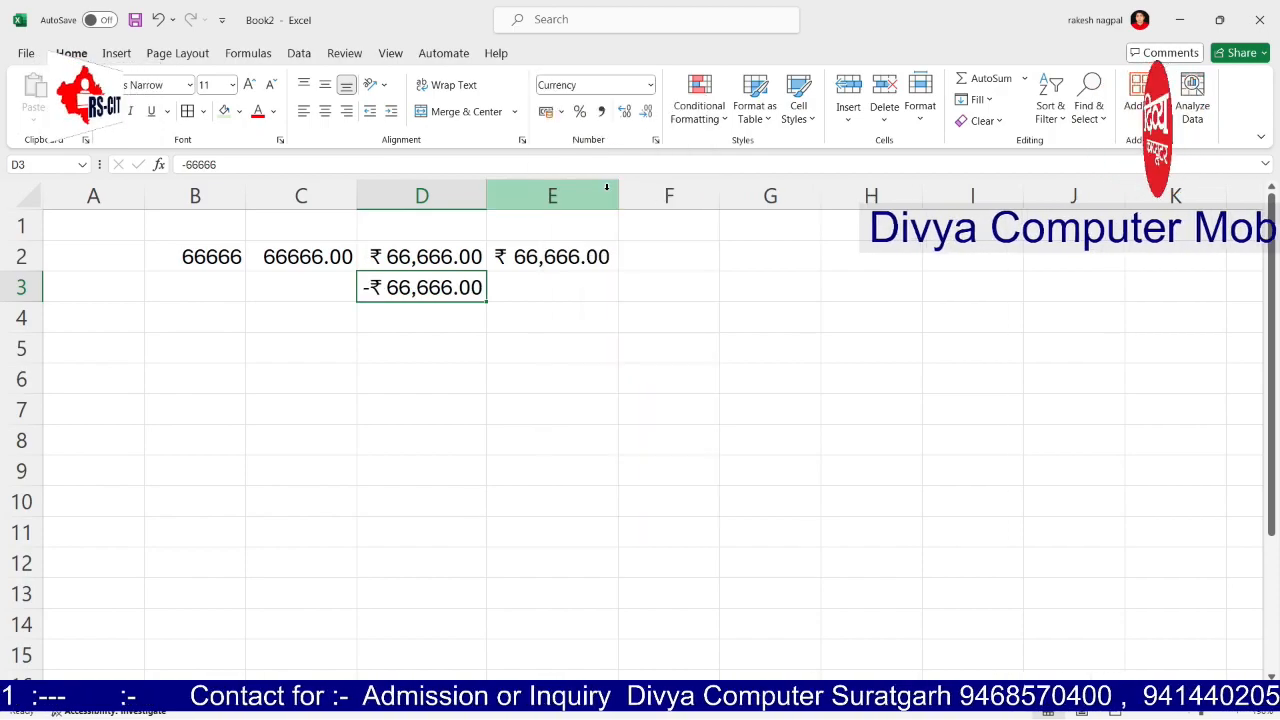
Step: Enter -66666 in E3 and give it Accounting format
click(554, 285)
text(-)
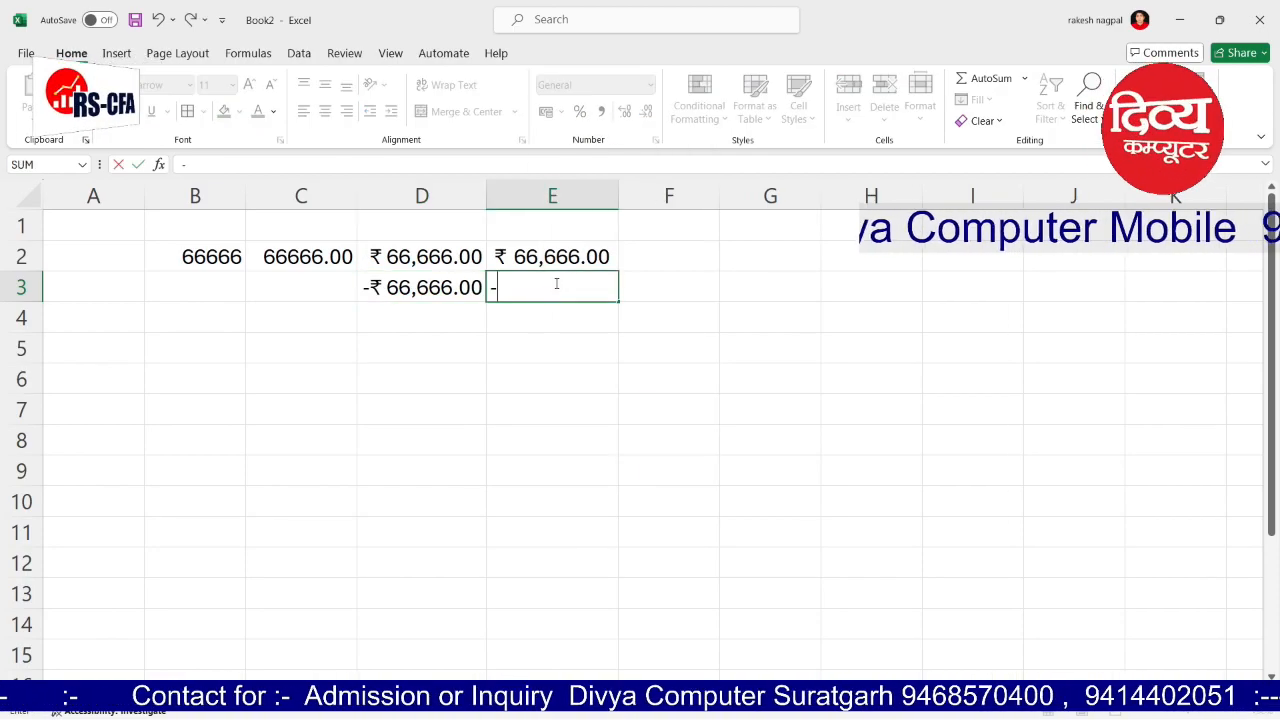
text(66666)
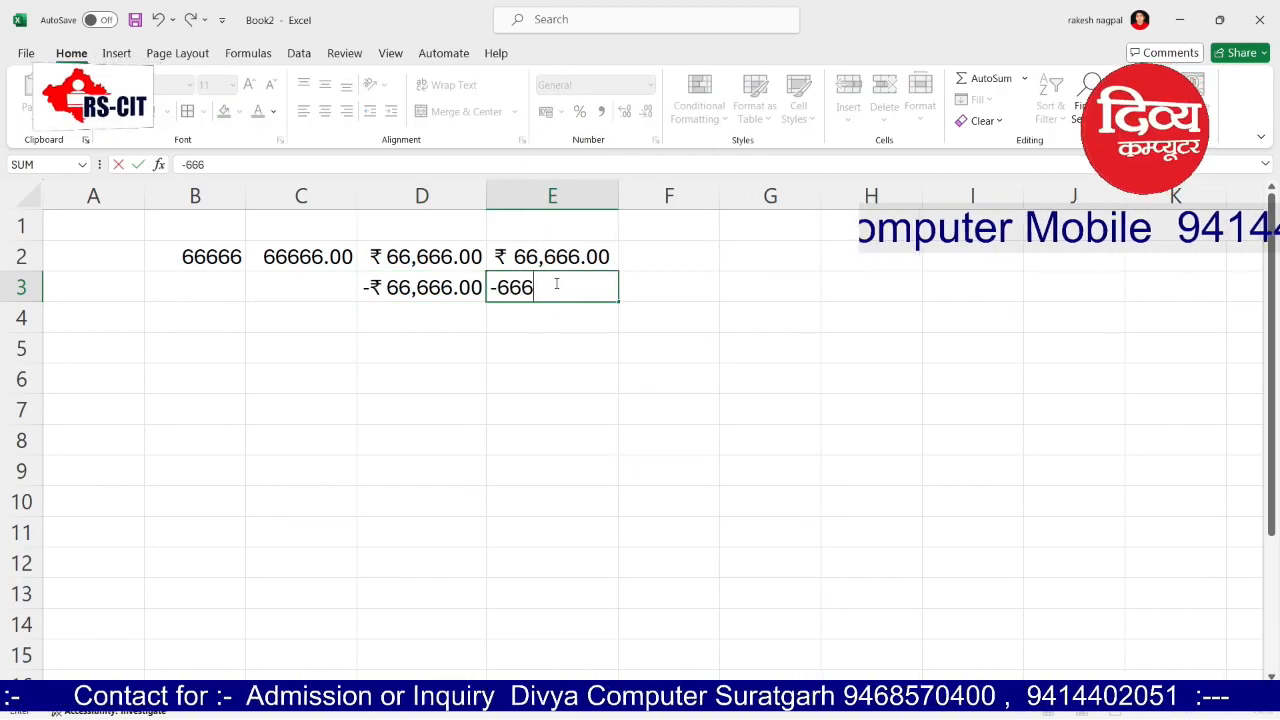
key(Return)
click(508, 285)
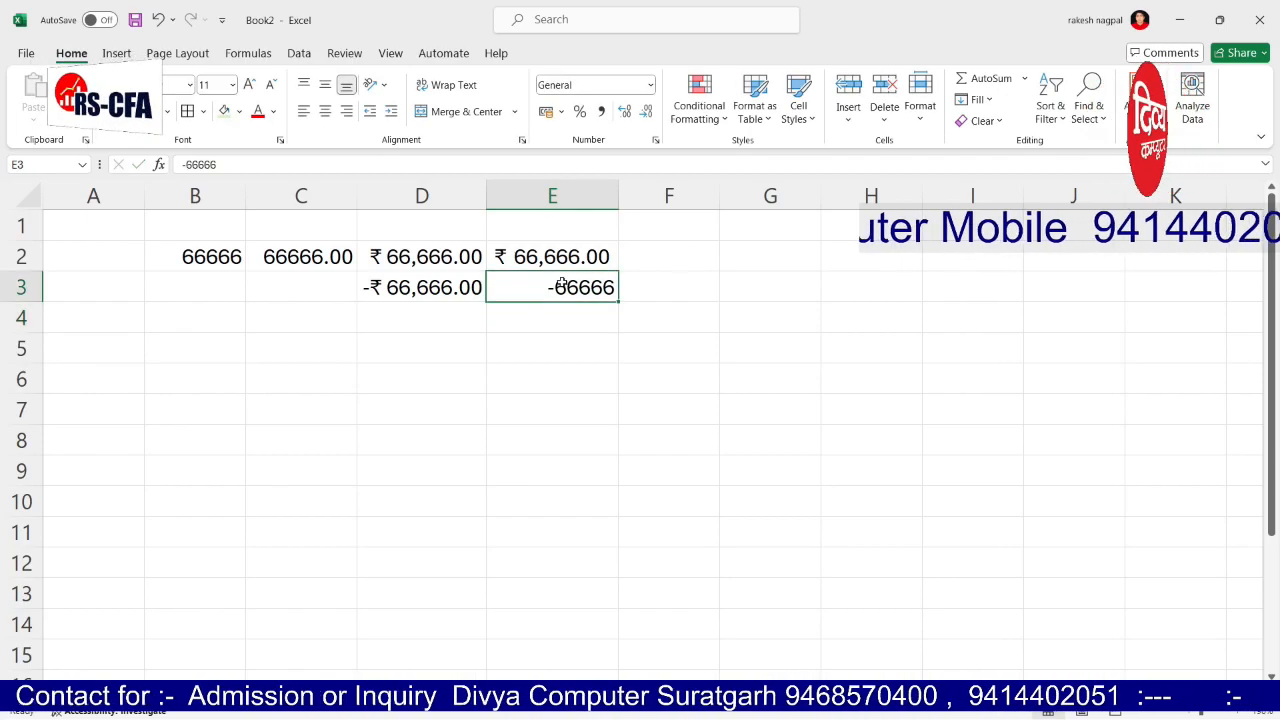
click(651, 87)
click(612, 236)
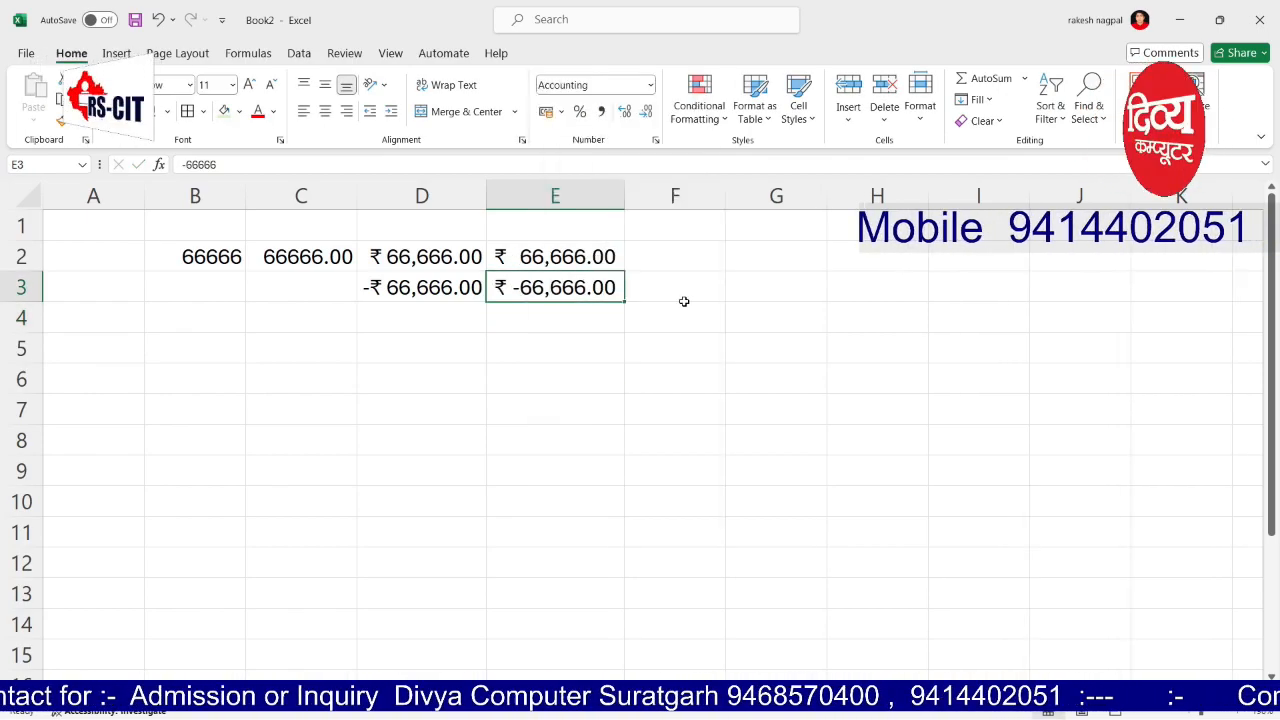
click(771, 347)
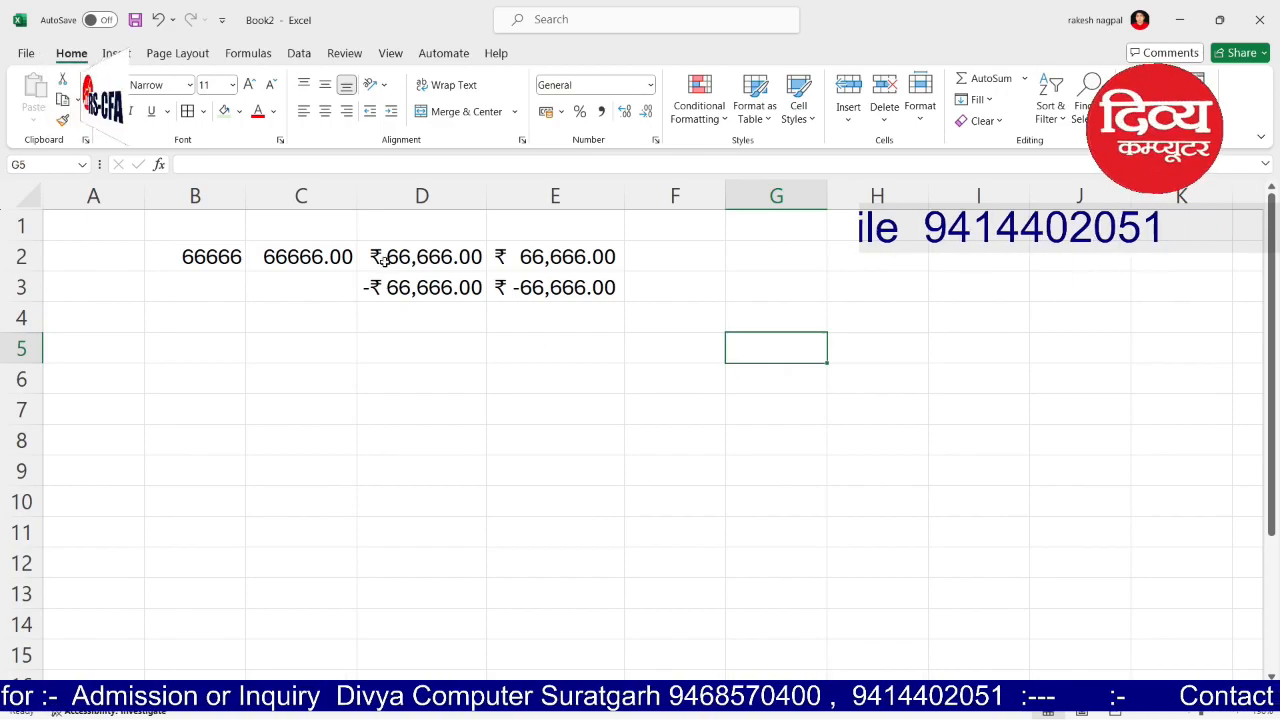
Step: Format column D as Currency with no symbol and red minus-sign negatives
click(409, 202)
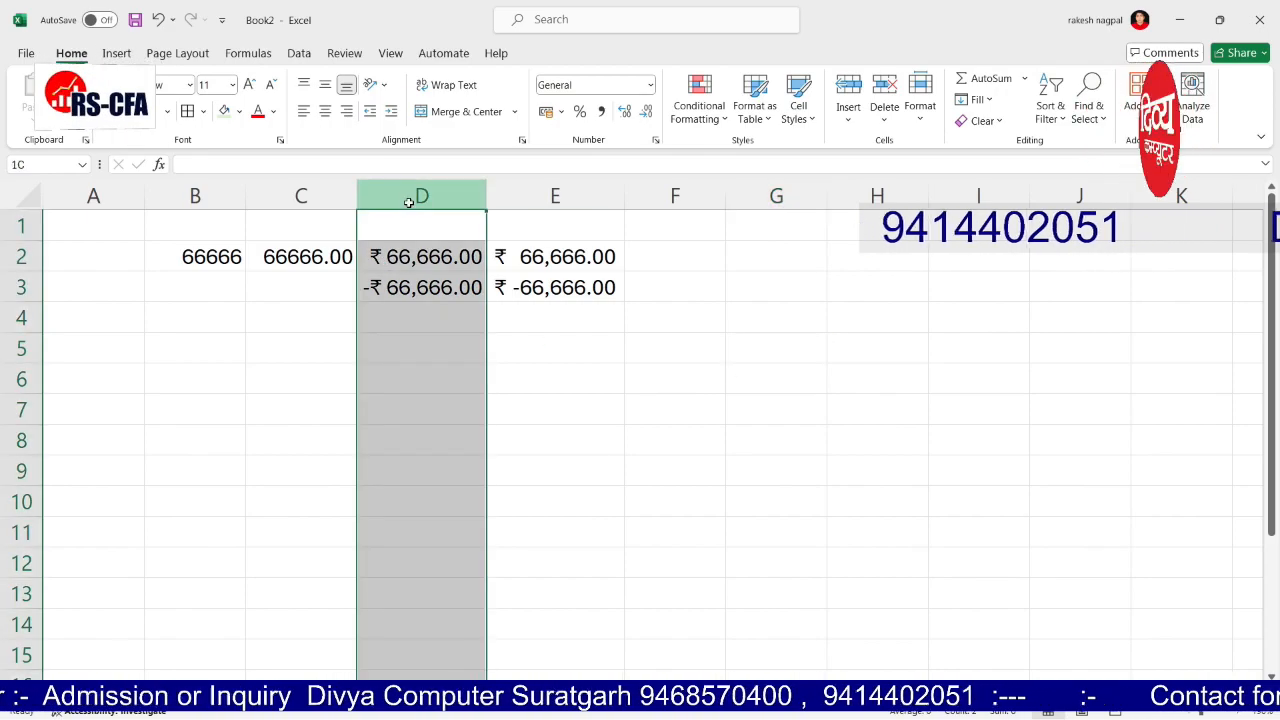
click(656, 142)
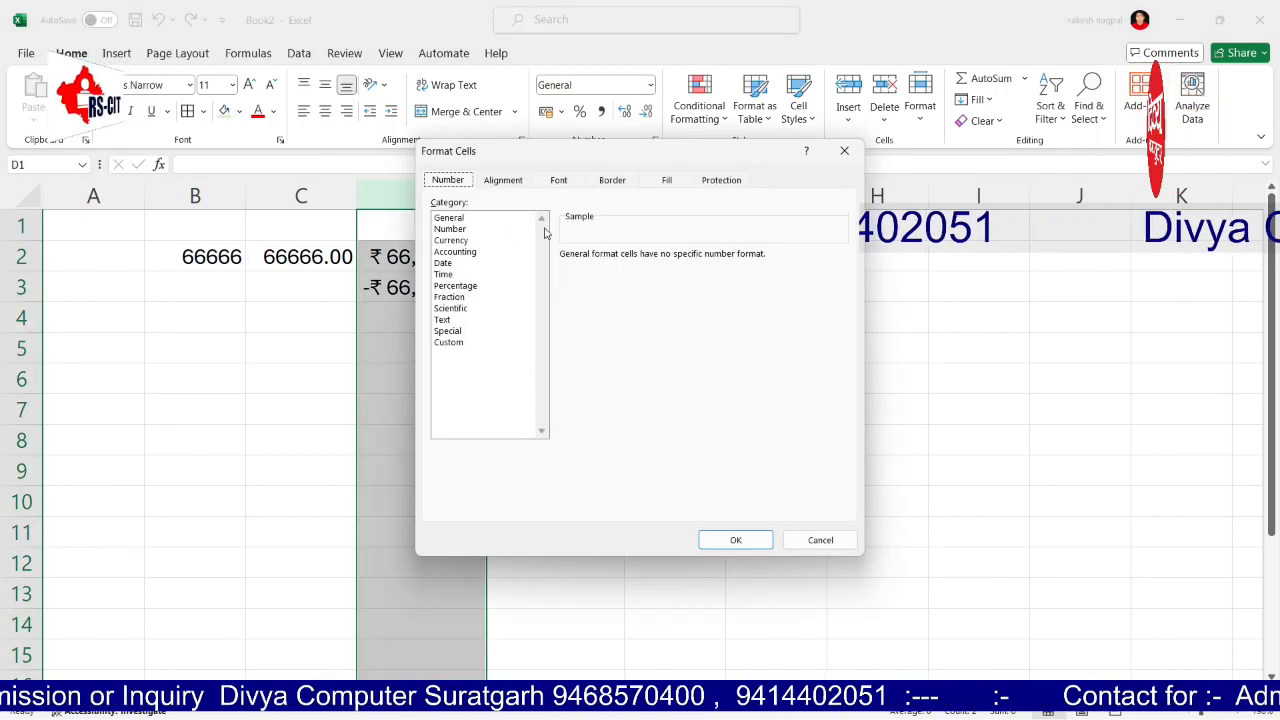
click(455, 242)
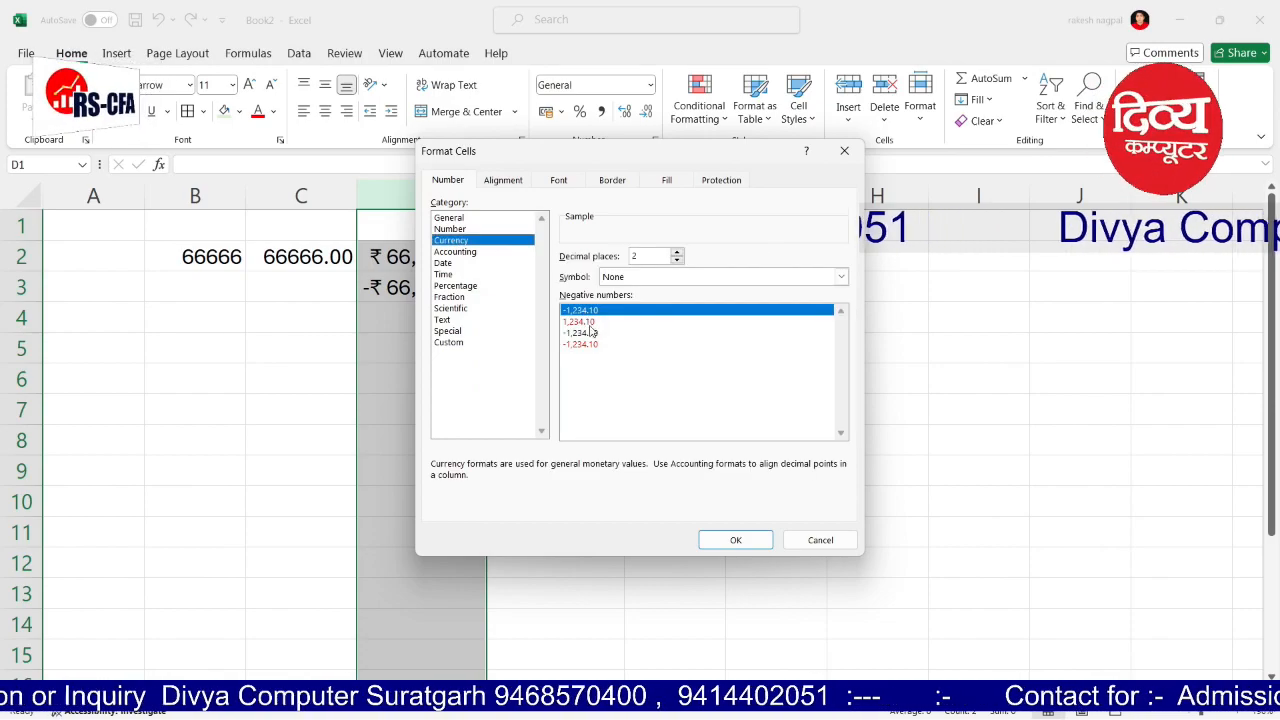
click(588, 344)
click(735, 540)
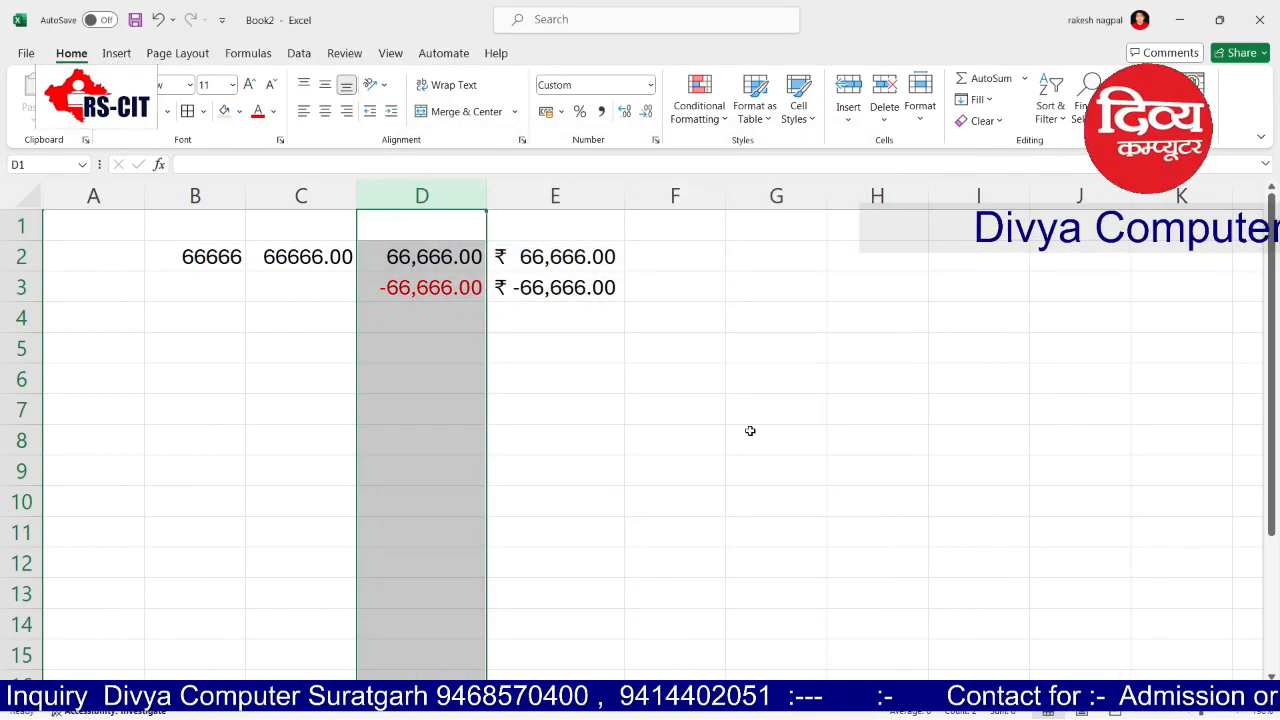
click(752, 412)
Step: Set column E to Accounting format with no currency symbol
click(552, 198)
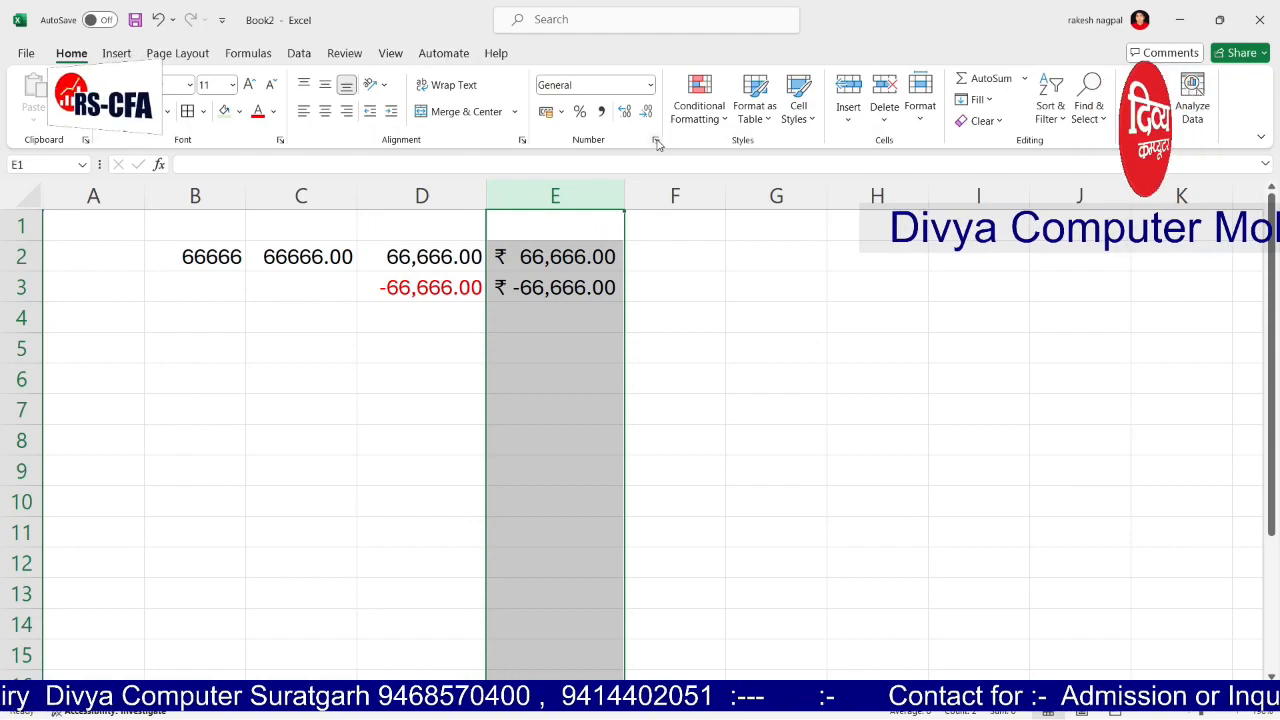
click(657, 141)
click(464, 252)
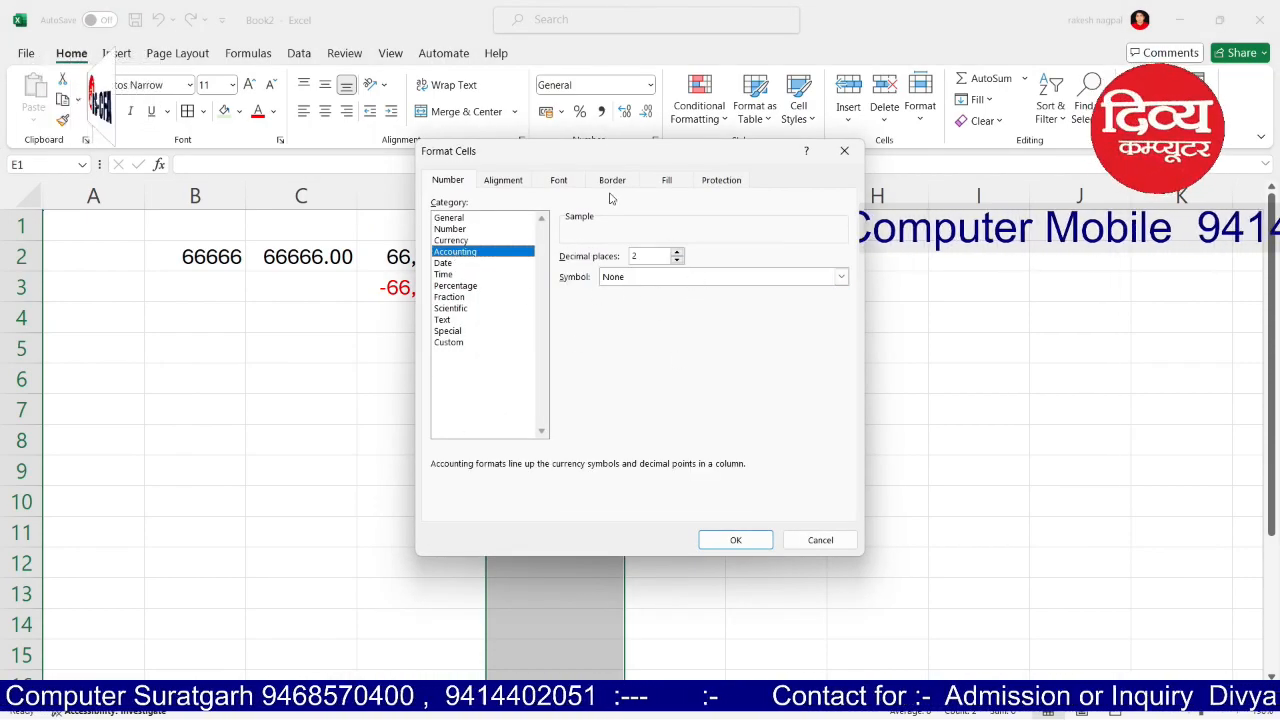
drag(560, 152, 786, 183)
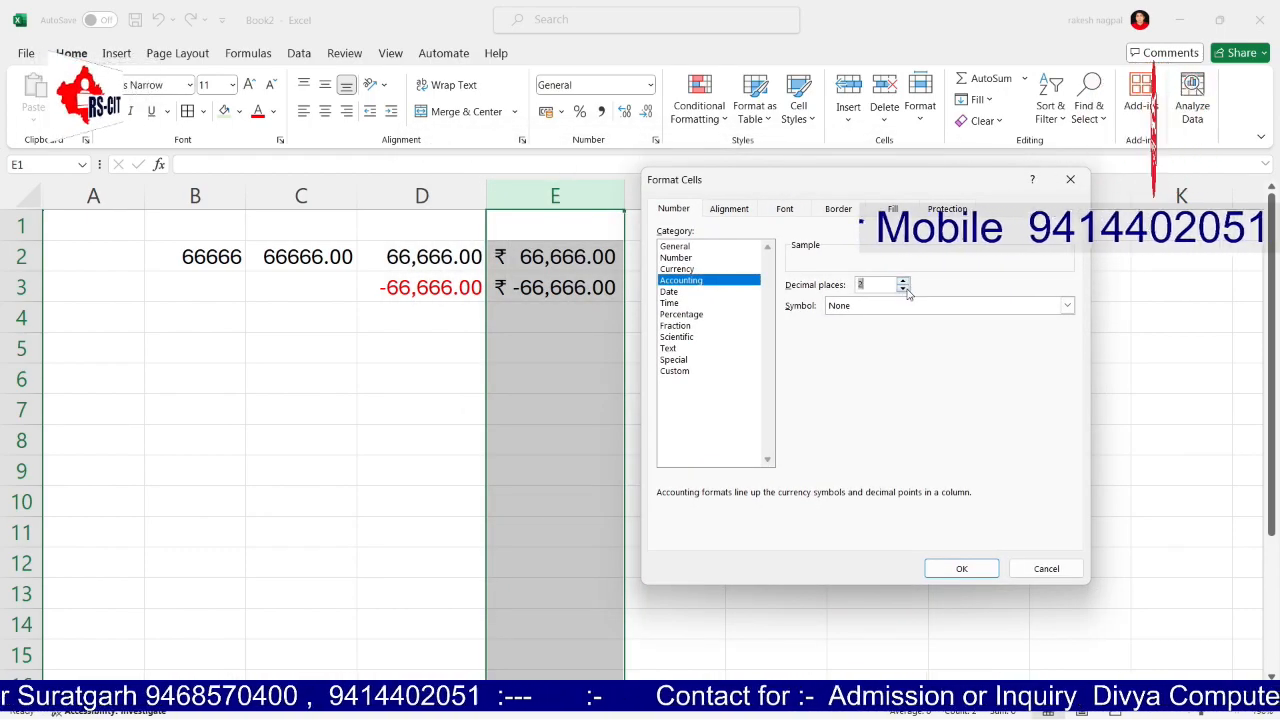
click(961, 566)
Step: Review D3's number format, then reselect column E
click(423, 292)
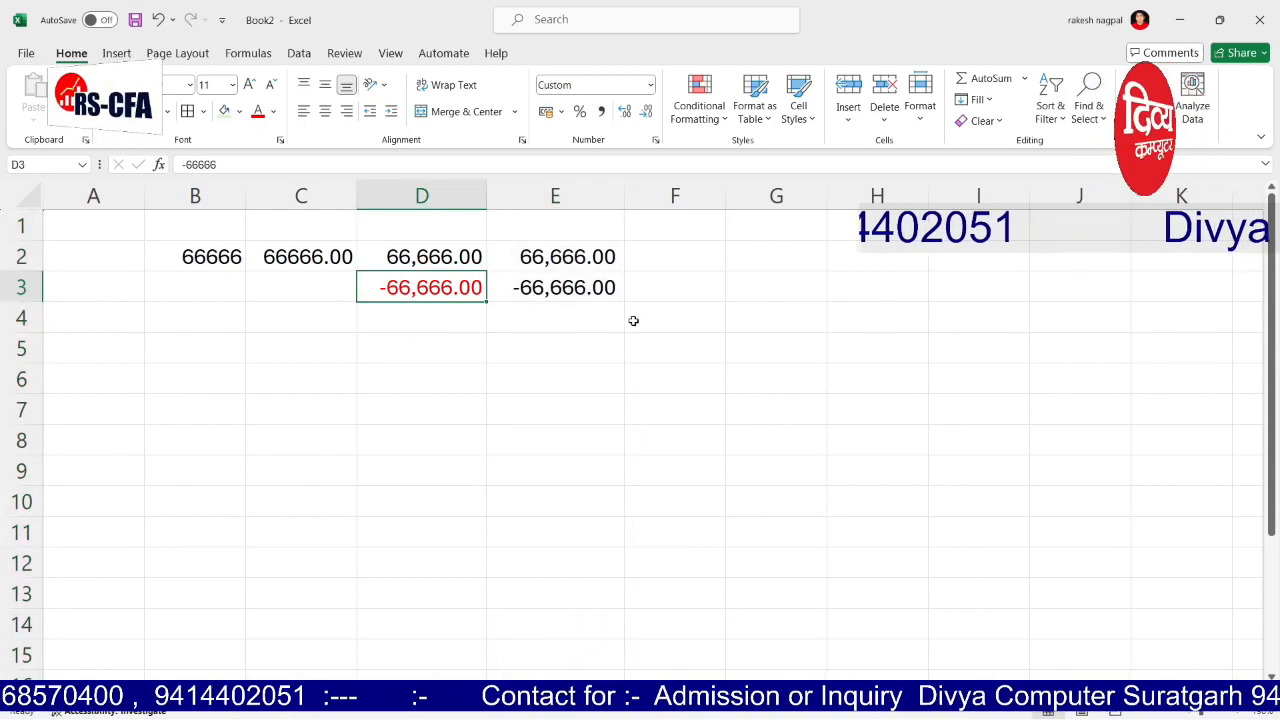
click(650, 86)
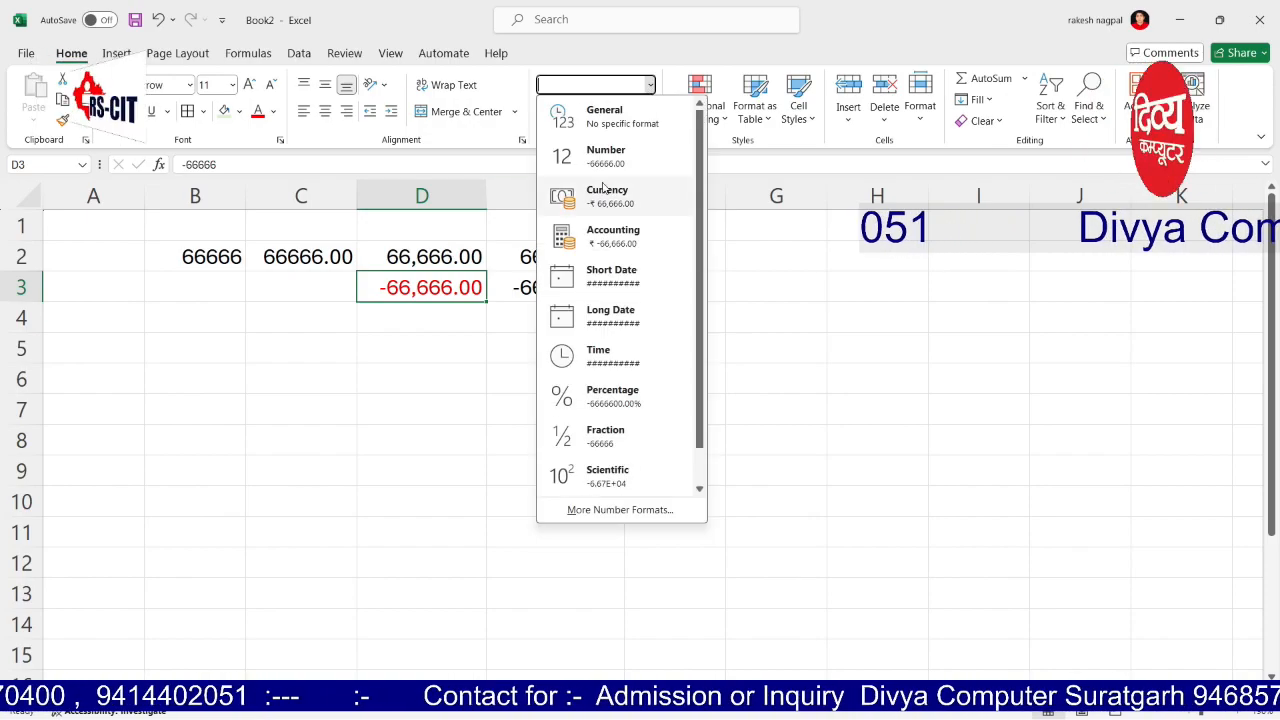
click(406, 320)
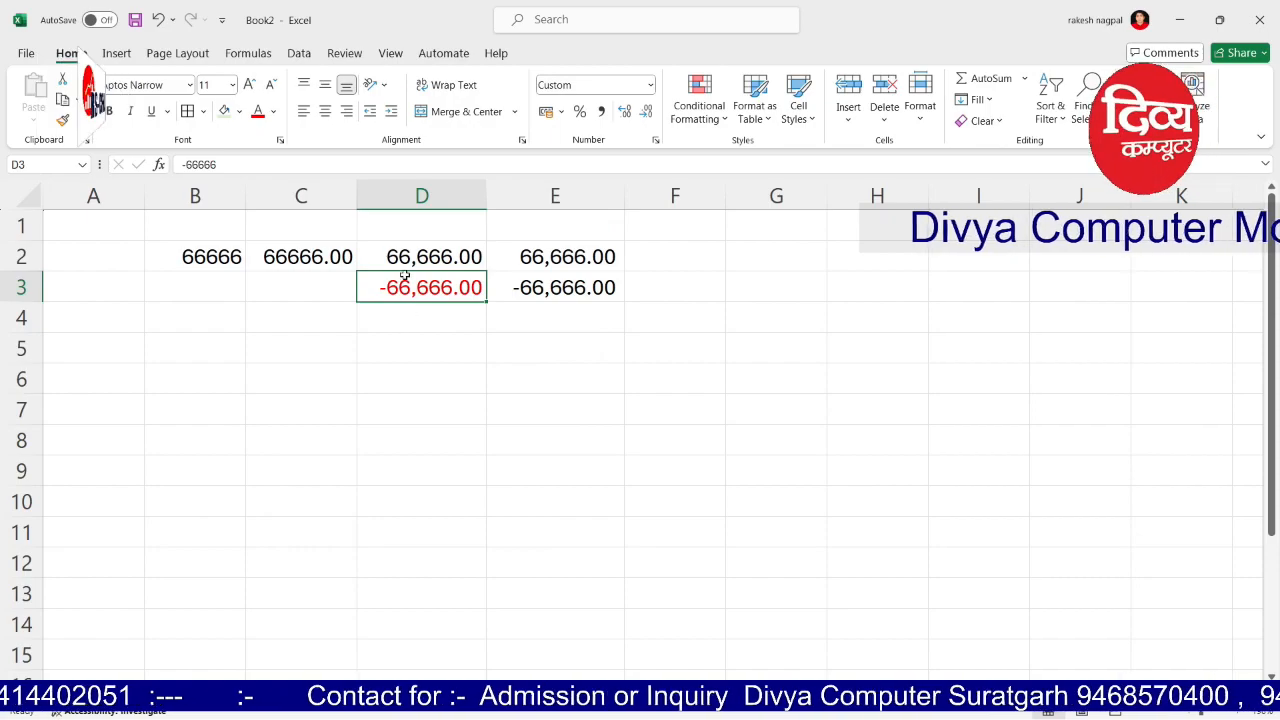
click(552, 340)
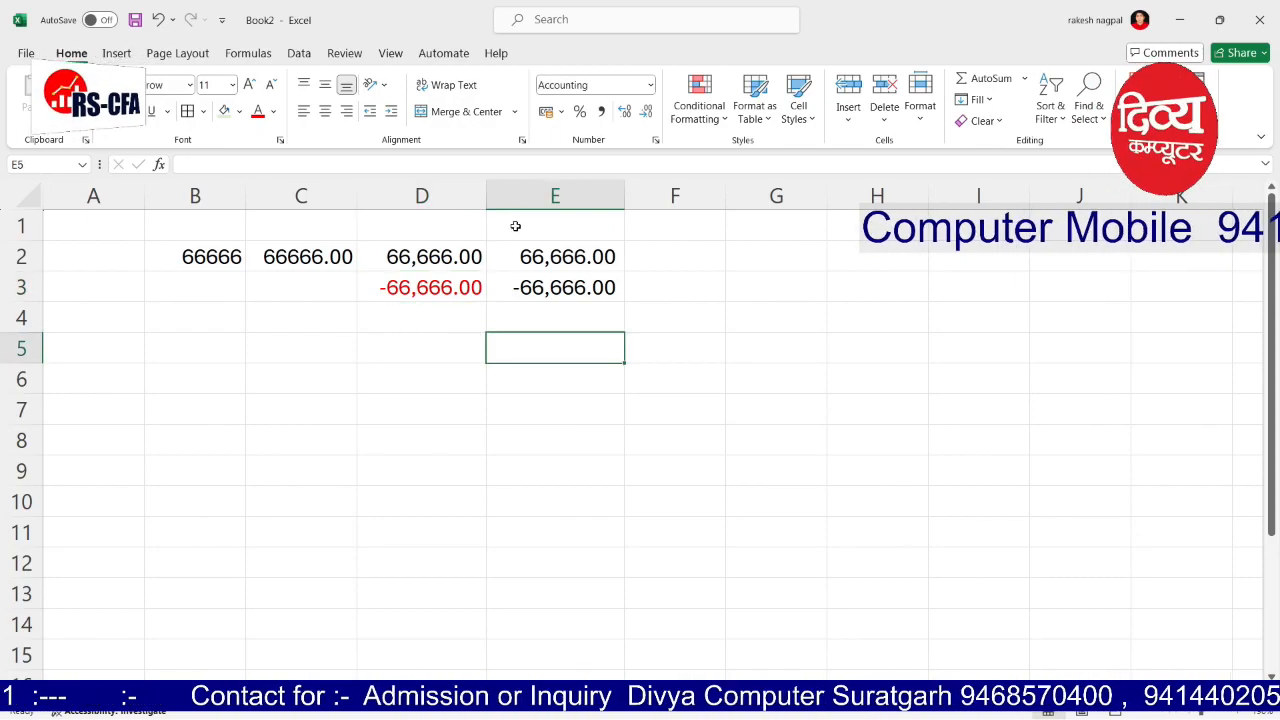
click(553, 195)
Step: Apply Currency format with the rupee sign to column E
click(650, 88)
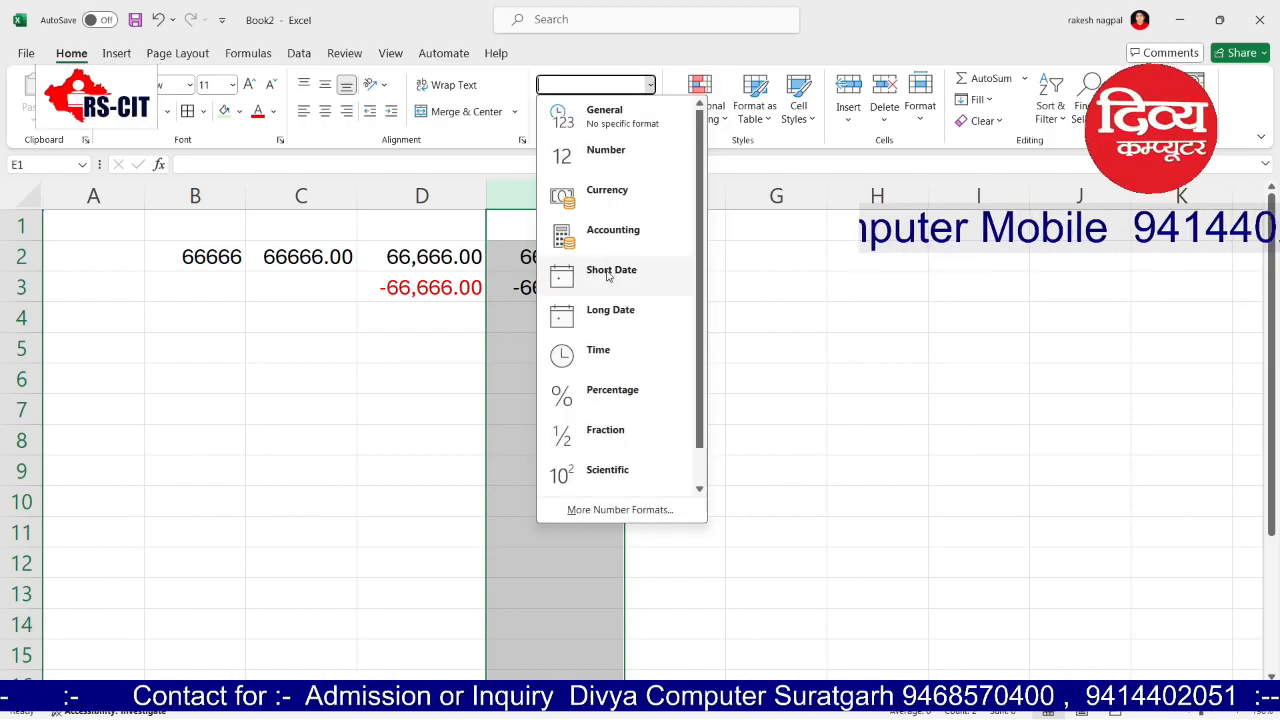
click(606, 197)
click(740, 285)
Step: Give column D Currency format with red ₹ -1,234.10 style negatives
click(368, 203)
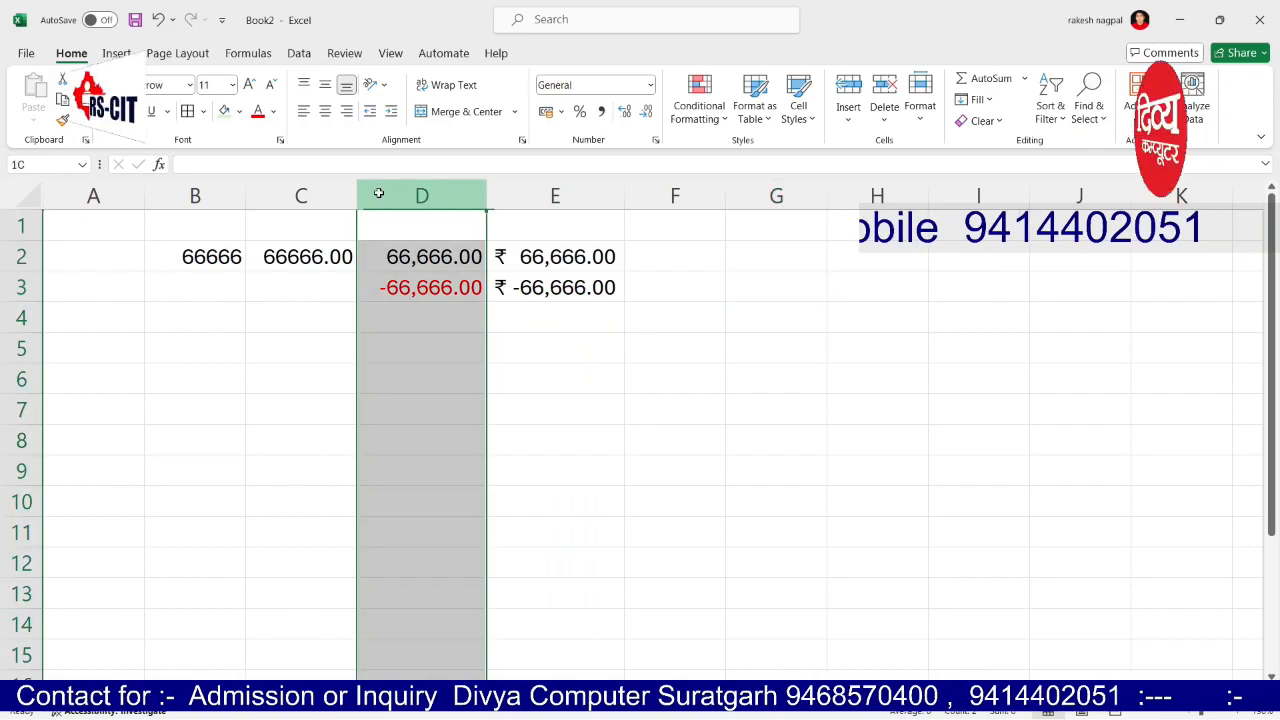
click(650, 85)
click(636, 200)
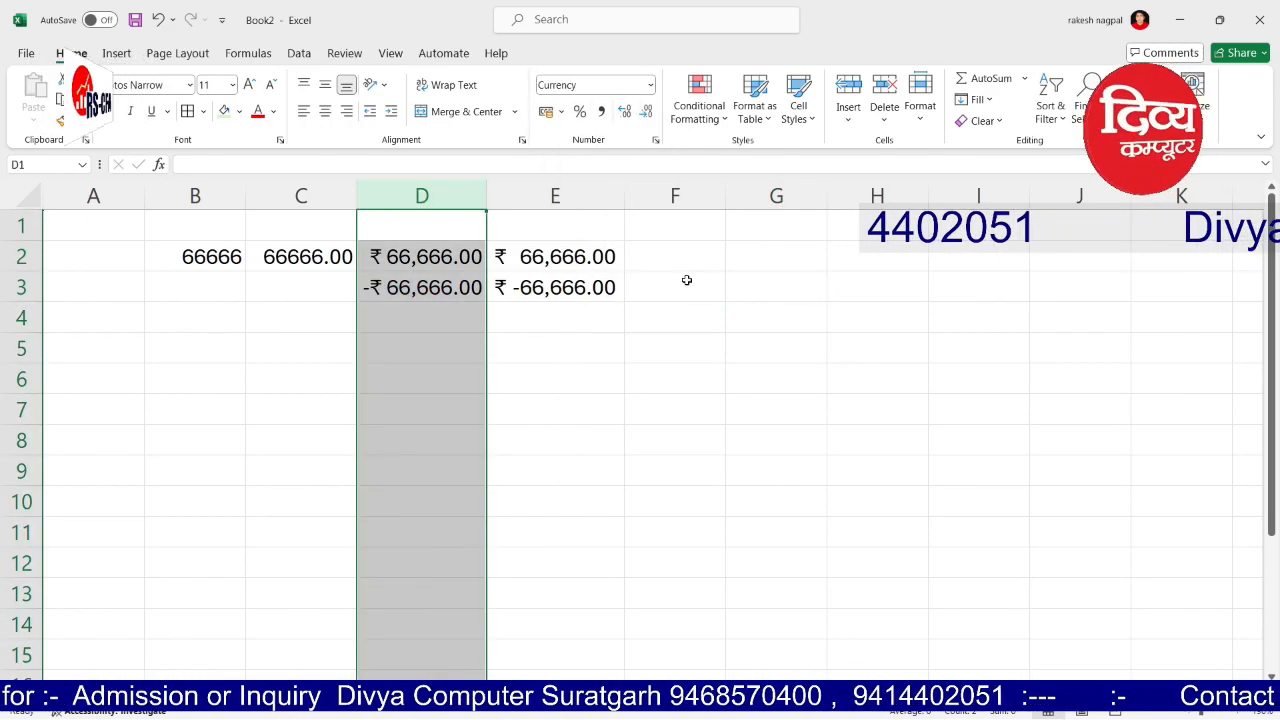
click(655, 140)
click(823, 373)
click(961, 568)
click(871, 346)
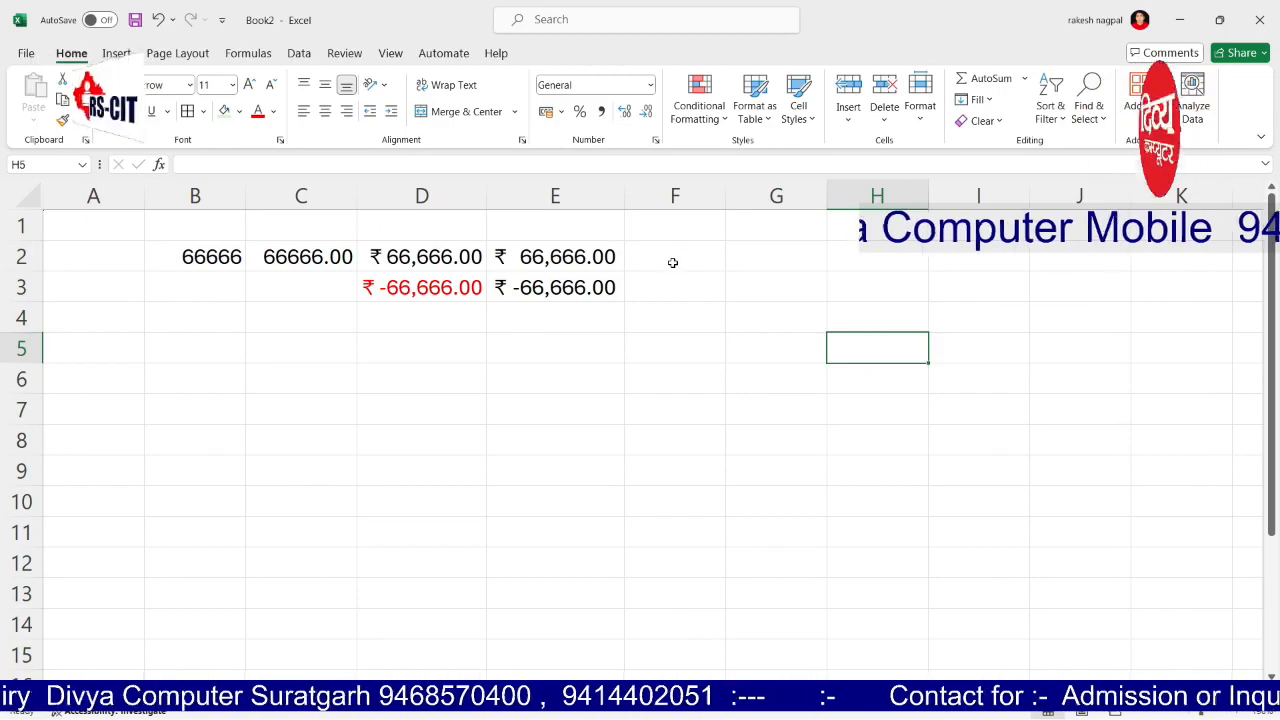
click(652, 85)
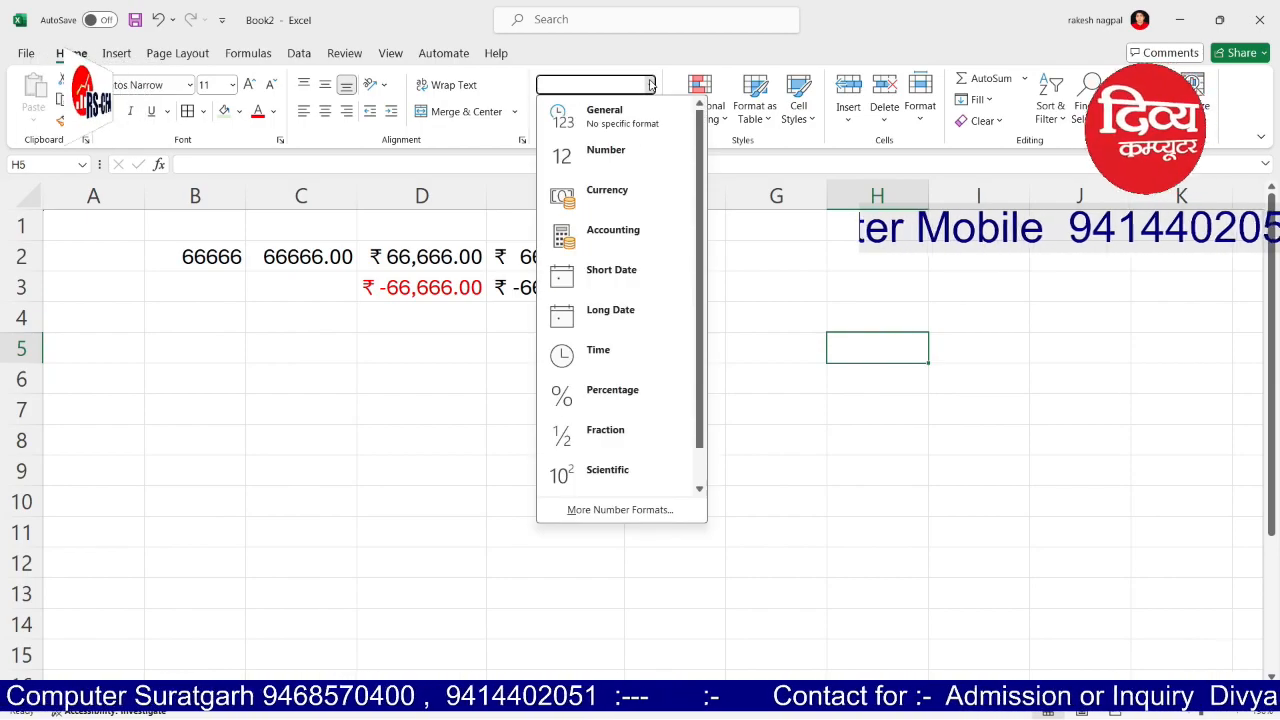
Step: Enter 1-4 in F2 and format column F as Short Date (01-04-2024)
click(650, 85)
click(645, 253)
text(1-4)
key(Return)
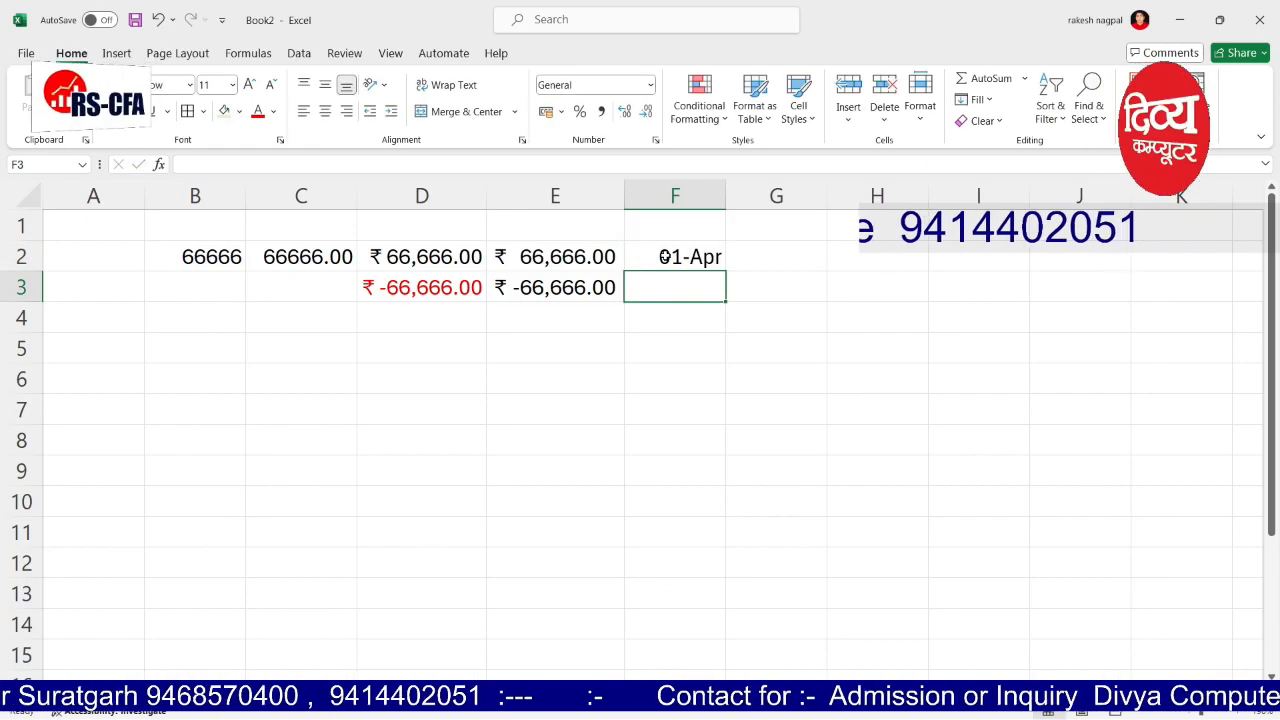
click(678, 195)
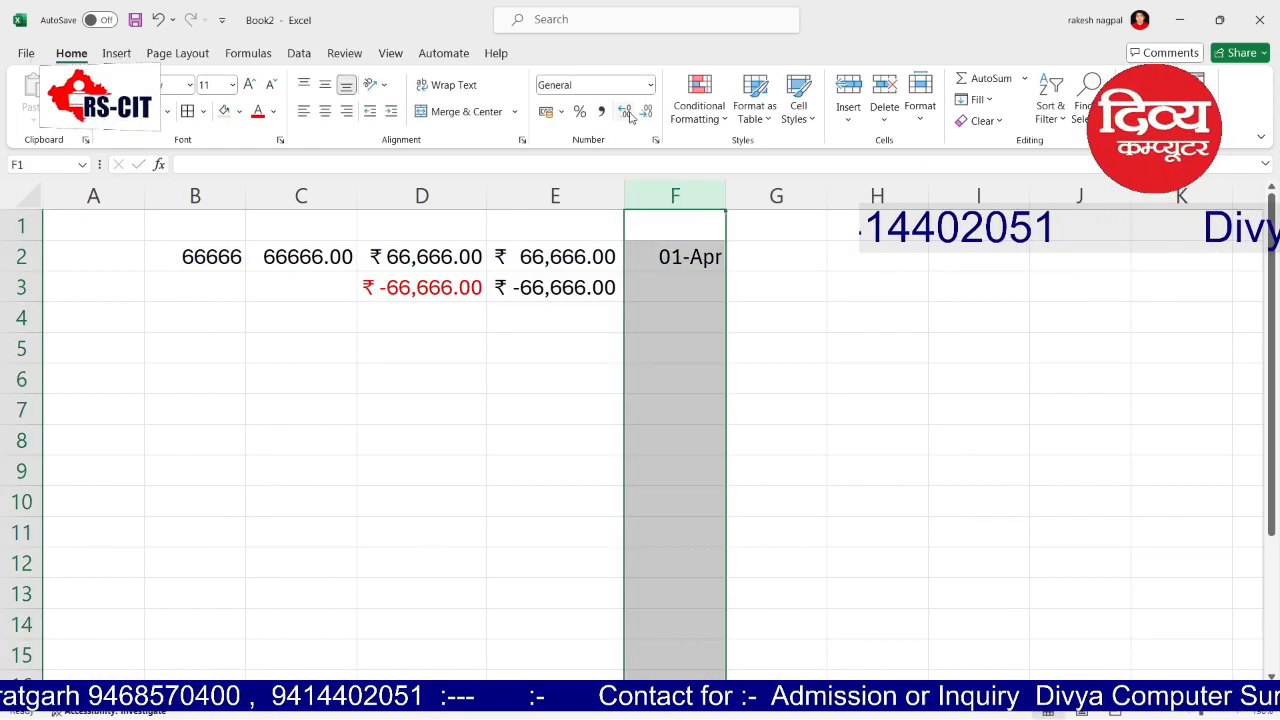
click(651, 86)
click(611, 269)
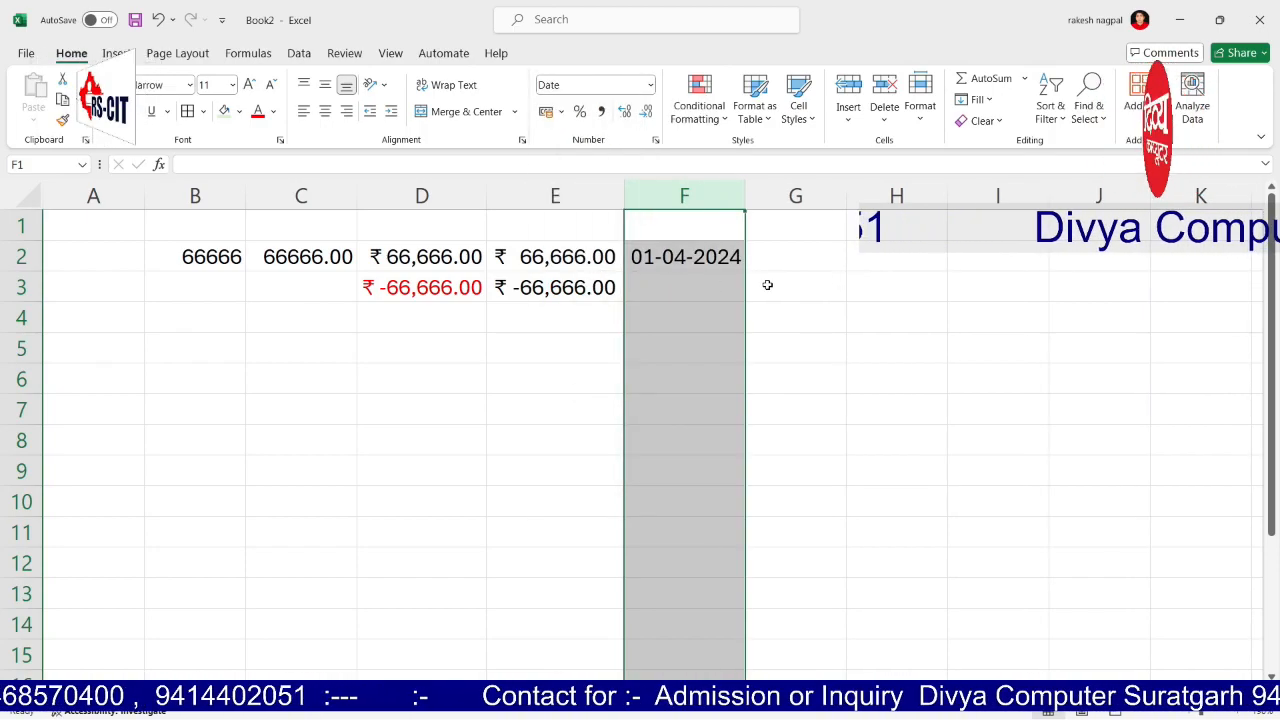
Step: Enter 1-4 in G2 and format column G as weekday-first long date
click(787, 256)
text(1-4)
key(Return)
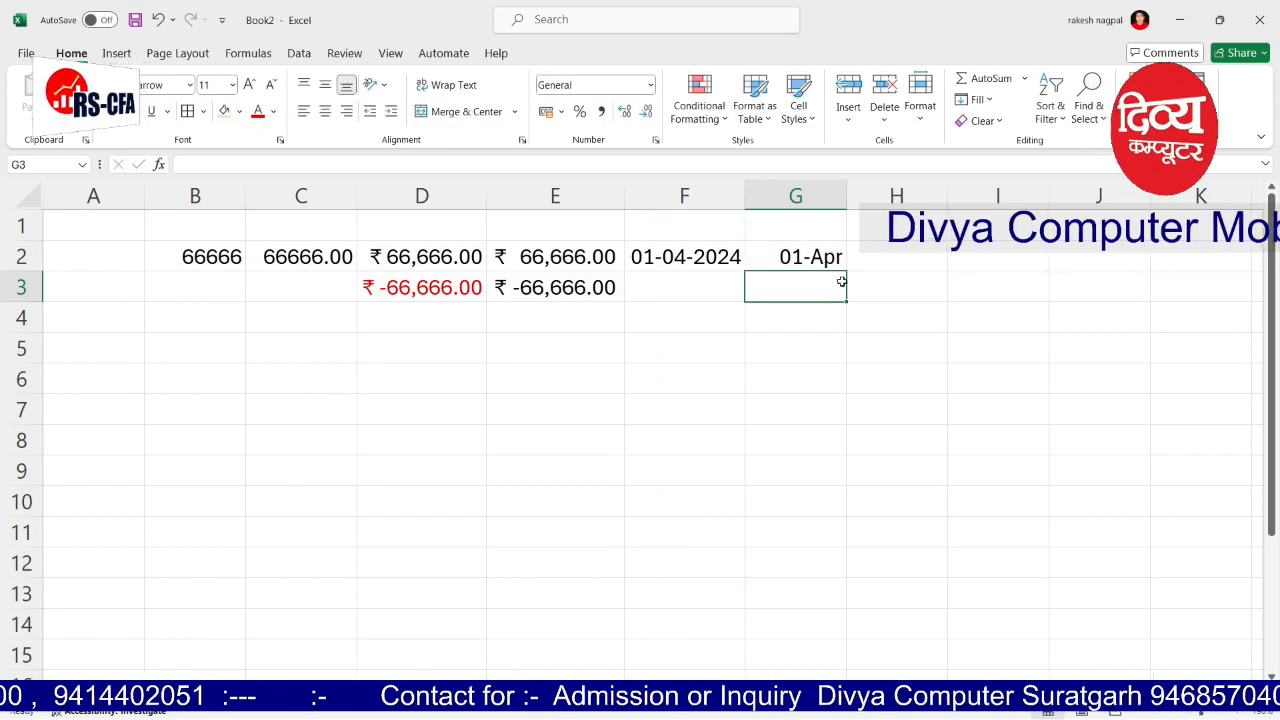
click(776, 195)
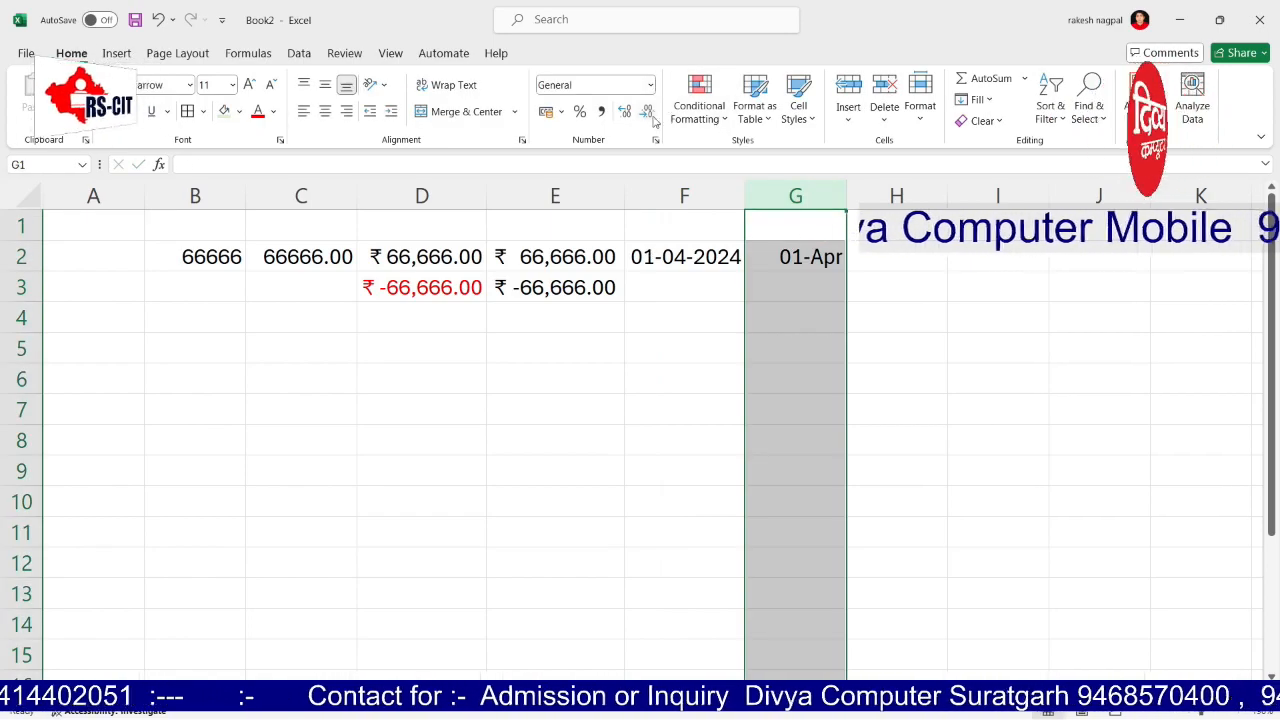
click(650, 85)
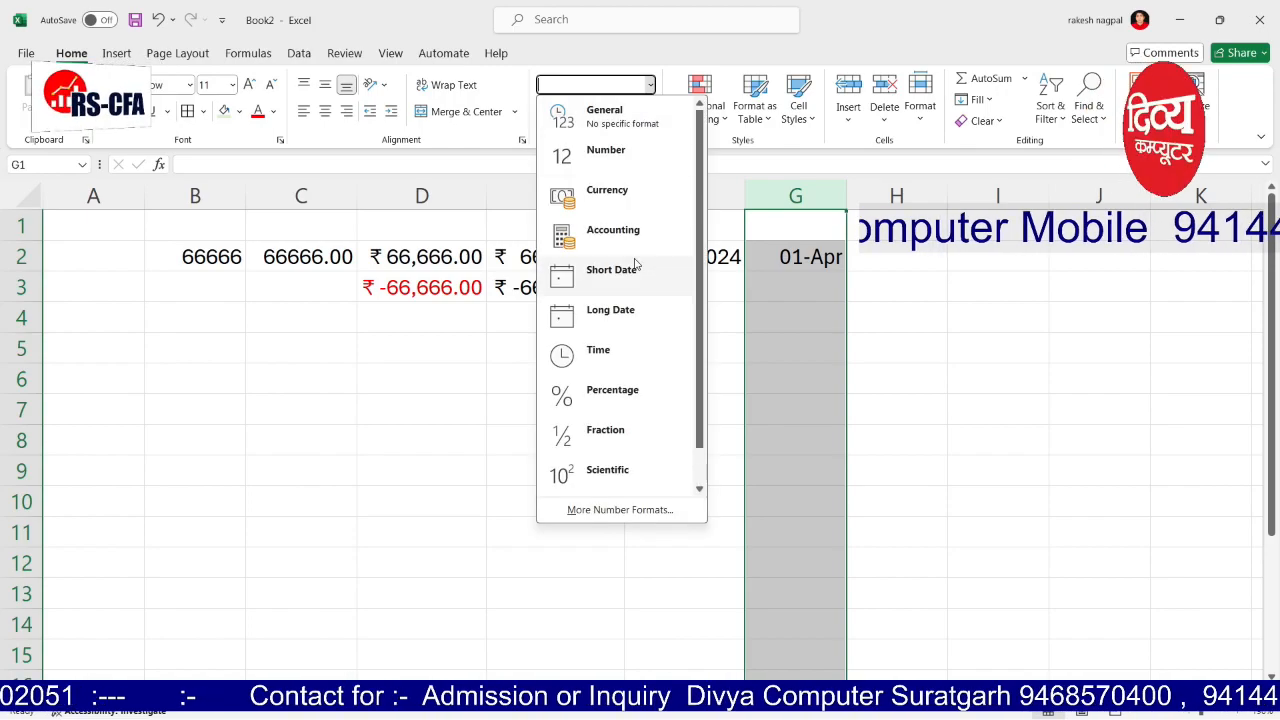
click(612, 312)
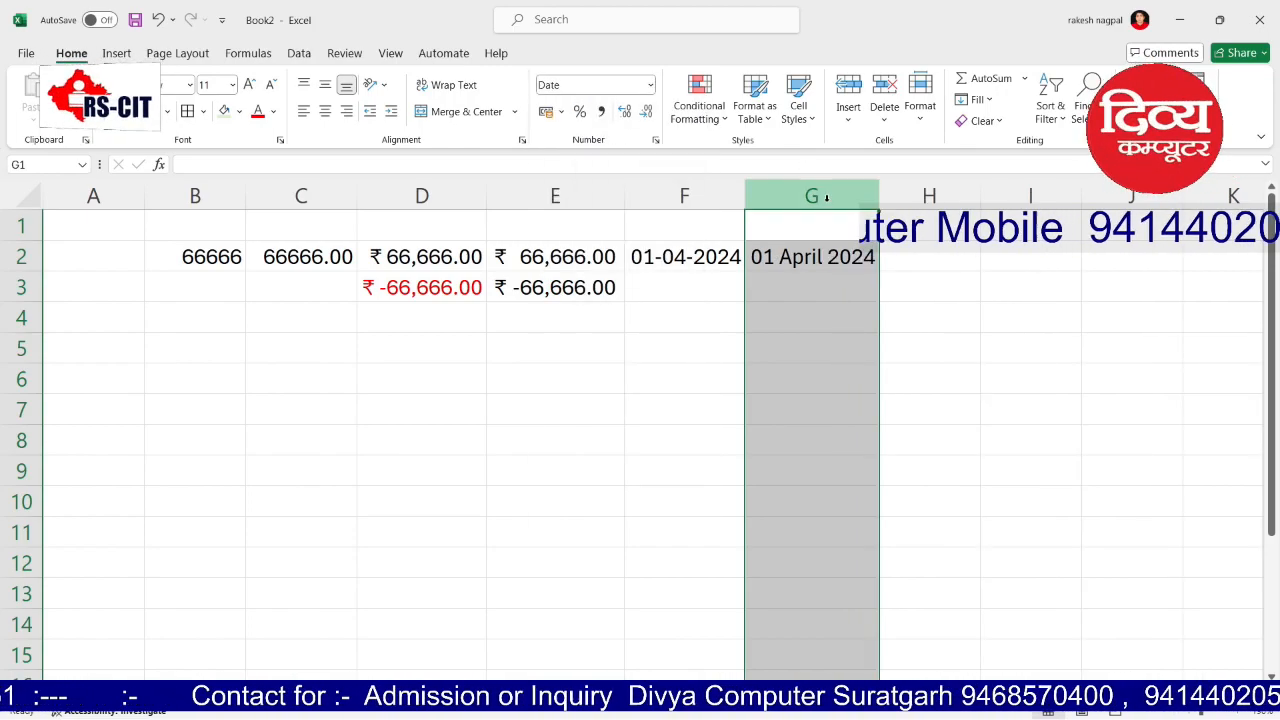
click(655, 140)
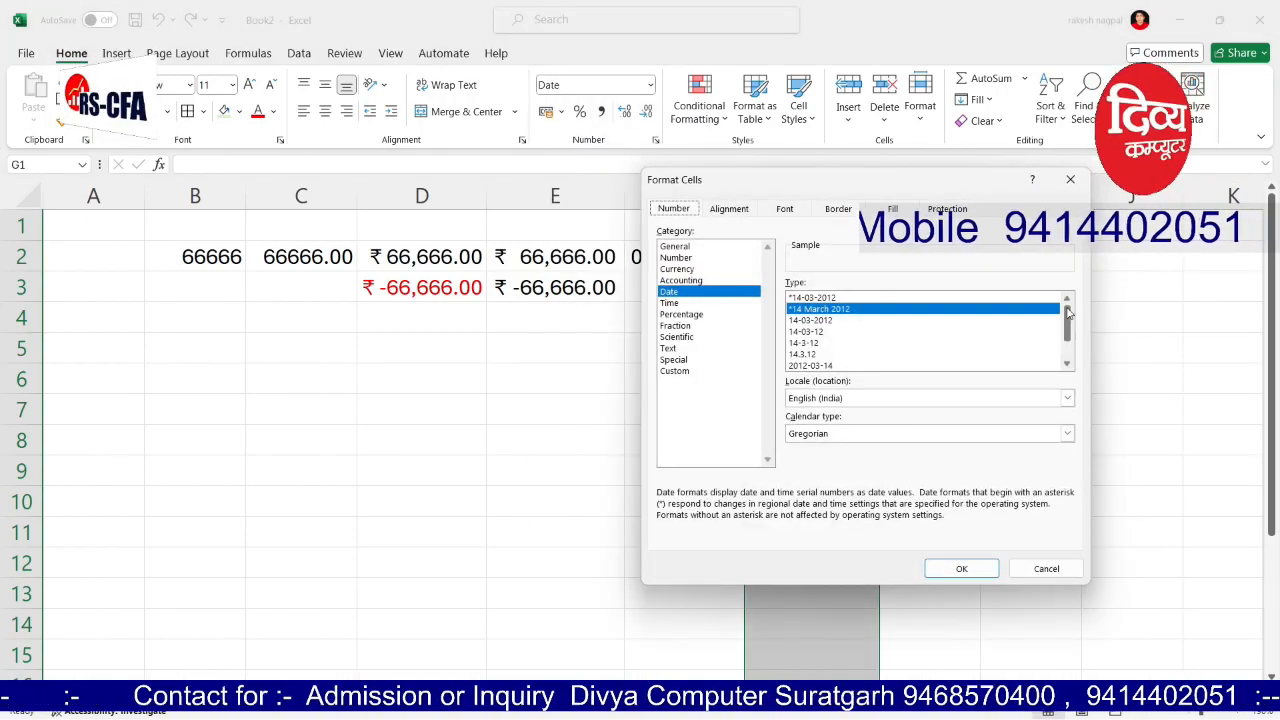
scroll(1066, 320, down, 1)
click(880, 366)
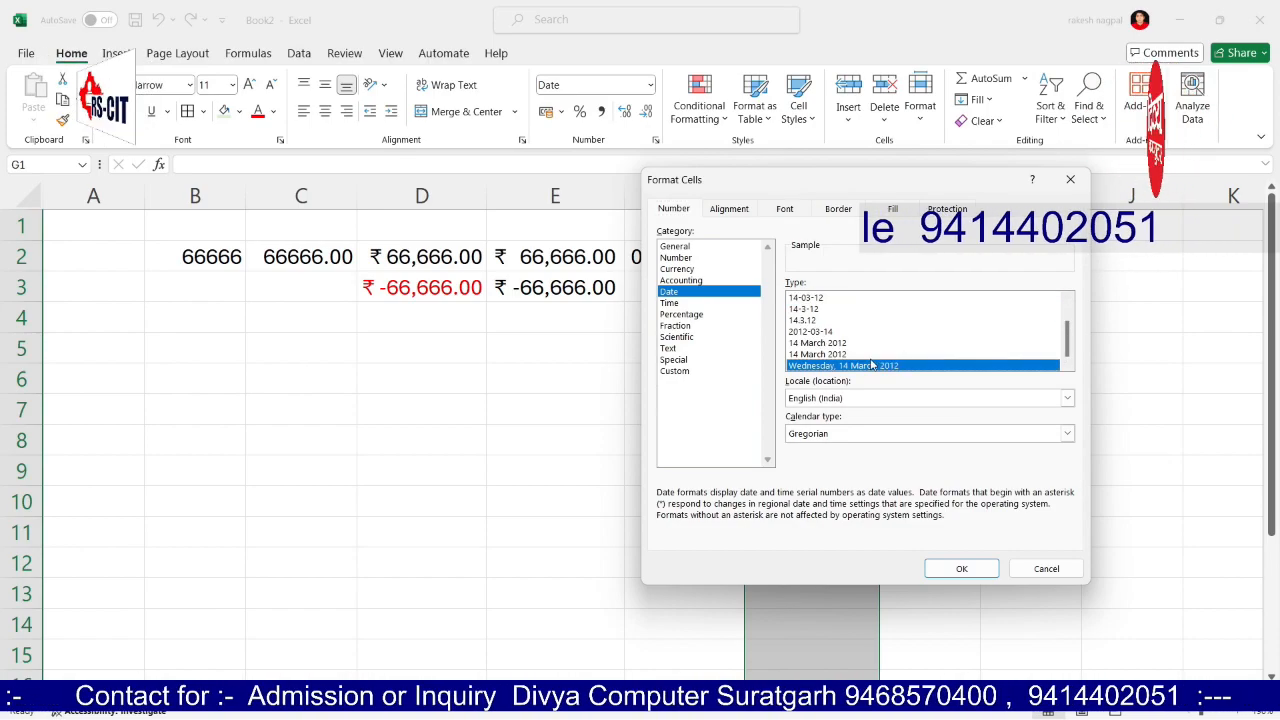
click(933, 571)
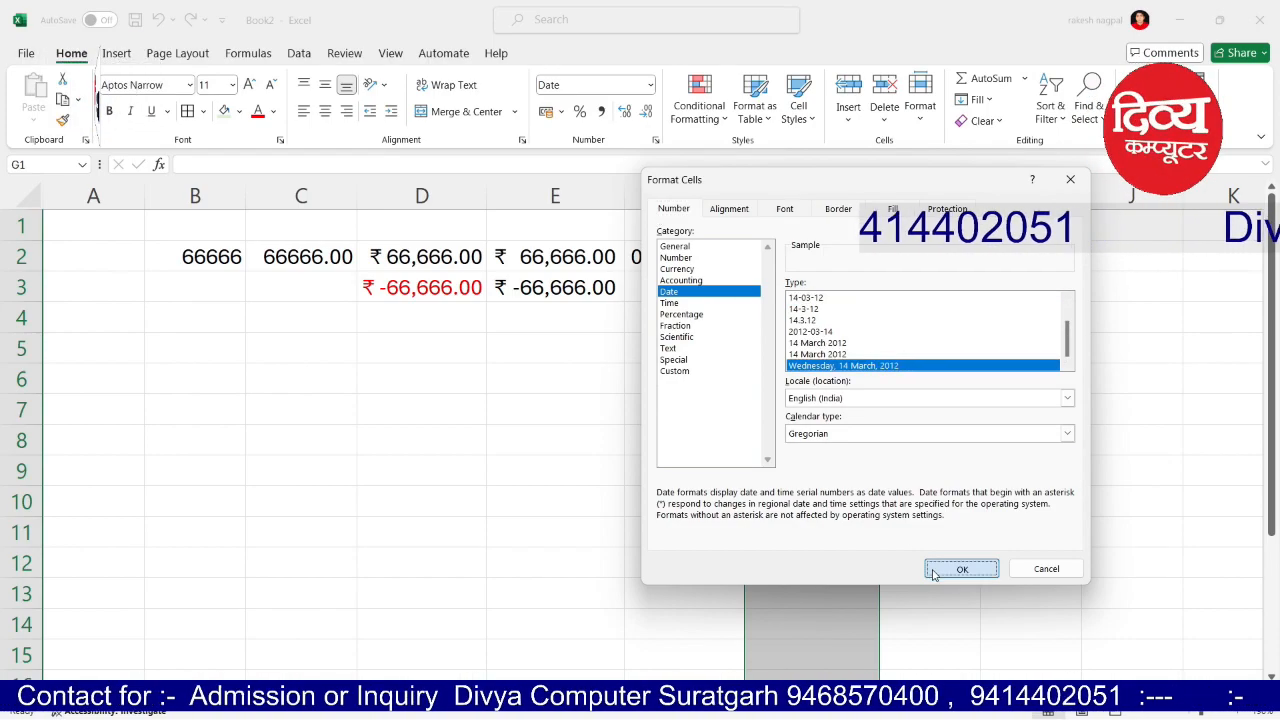
click(1048, 403)
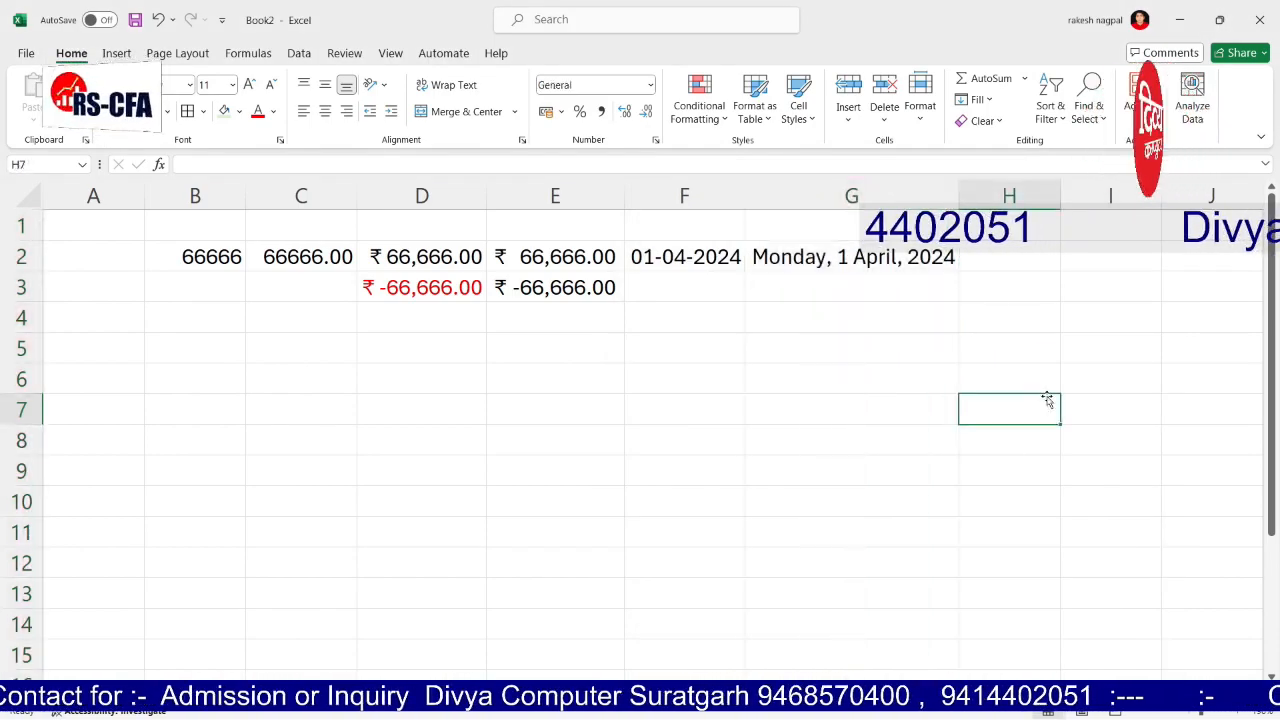
click(668, 281)
Step: Enter 1-5 in F3 and G3, and 15-6 in G4
text(1-5)
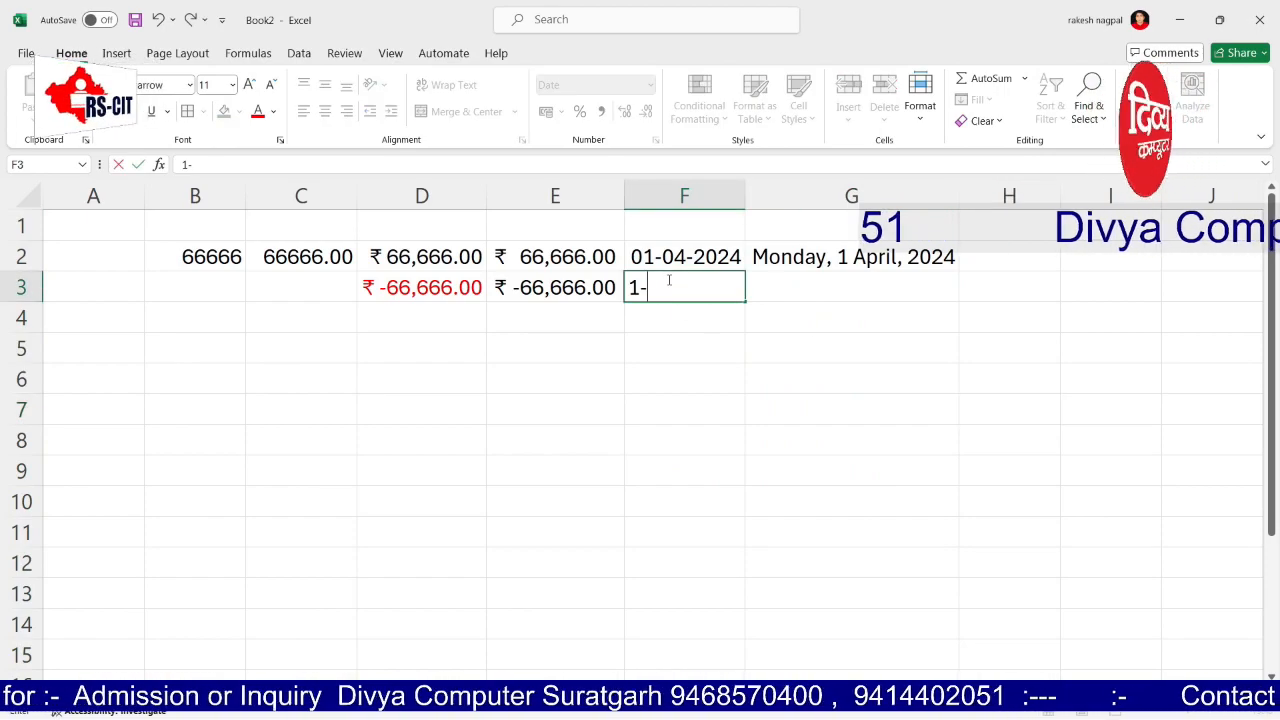
key(Return)
key(Up)
key(Right)
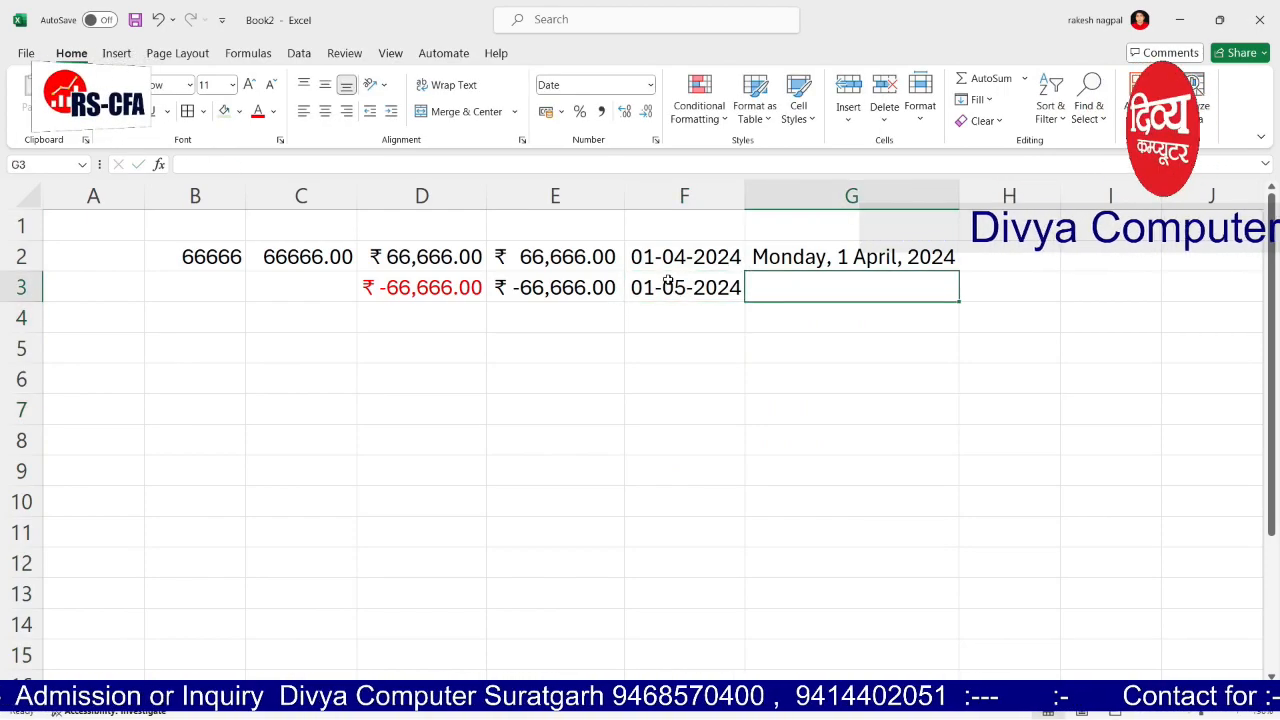
text(1-5)
key(Return)
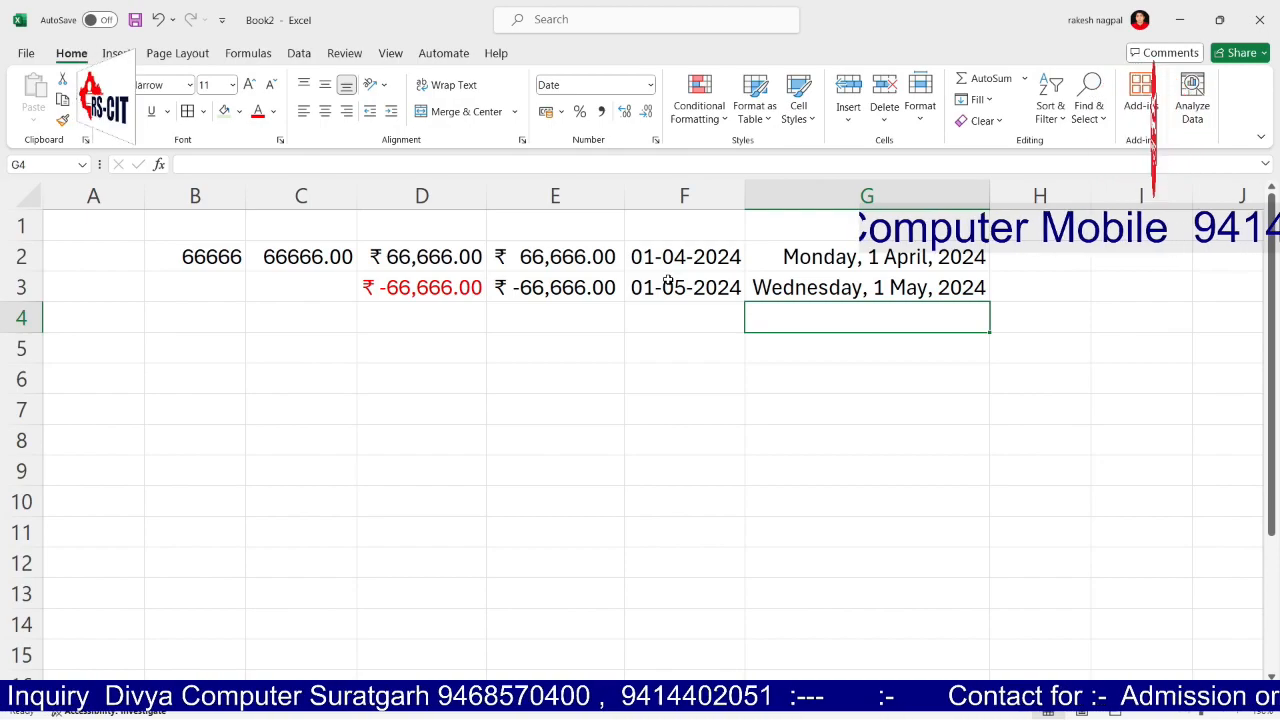
drag(833, 693, 837, 693)
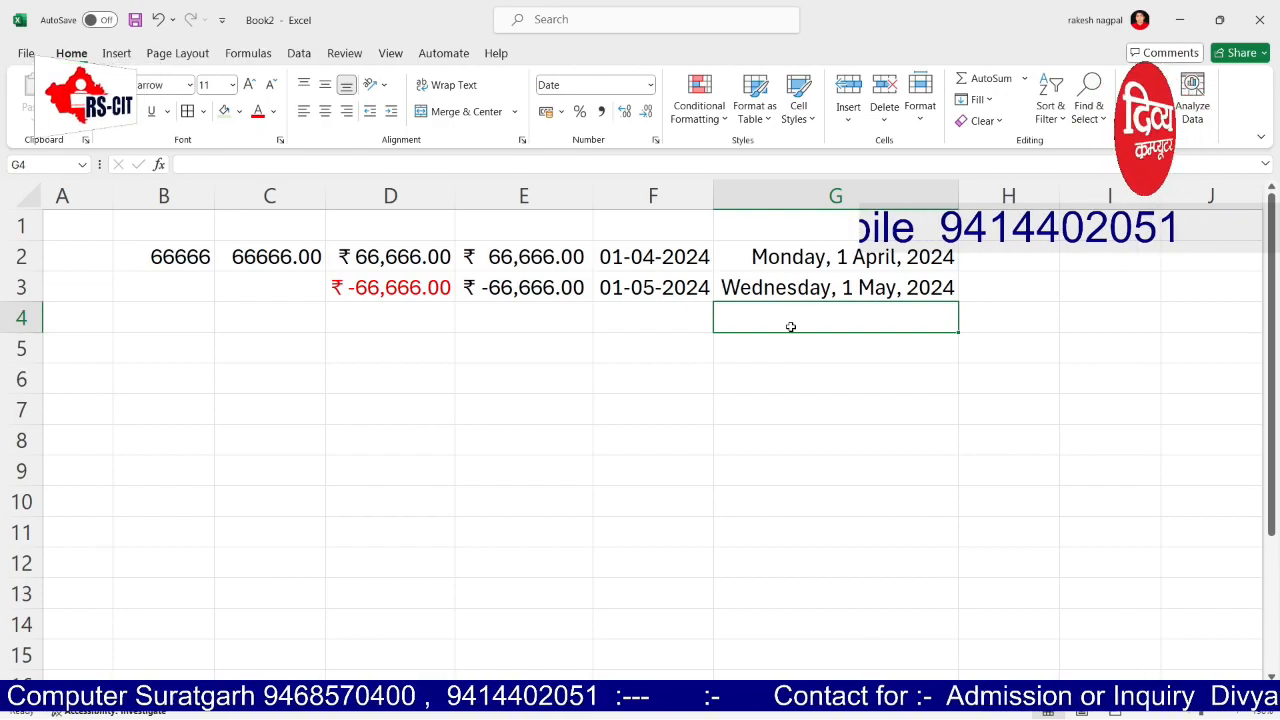
text(1)
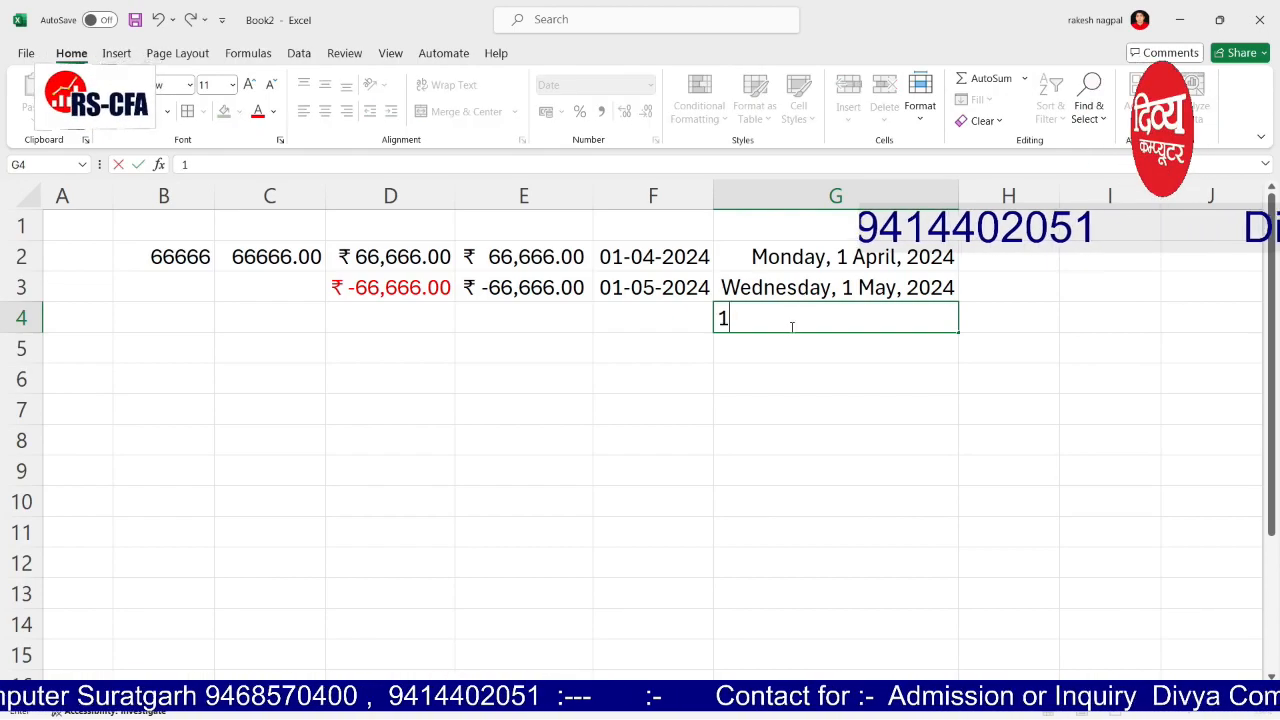
text(5-6)
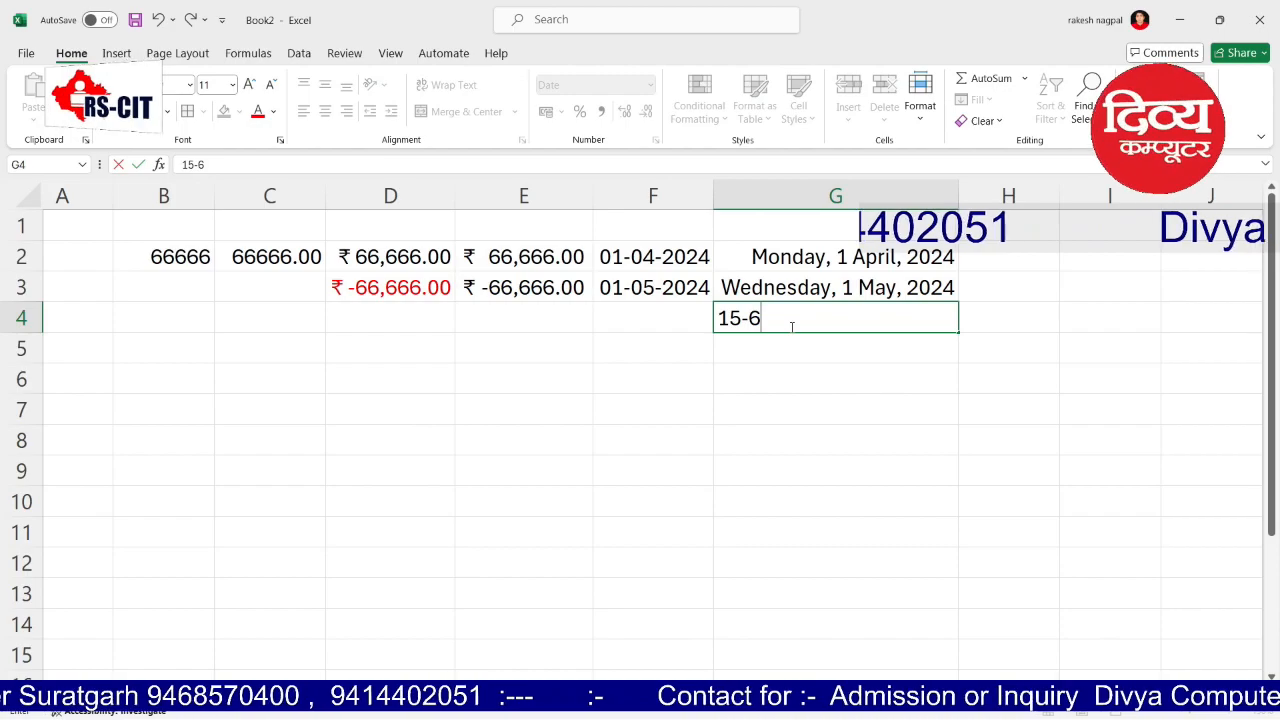
key(Return)
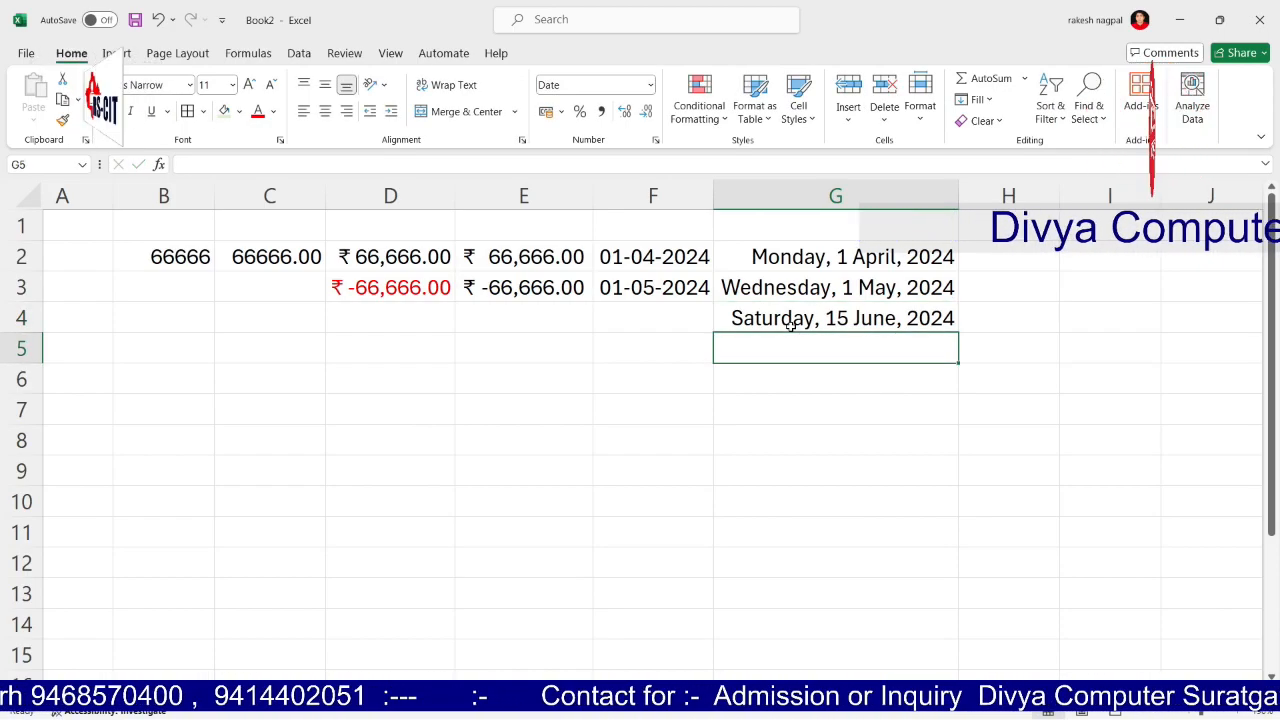
click(989, 257)
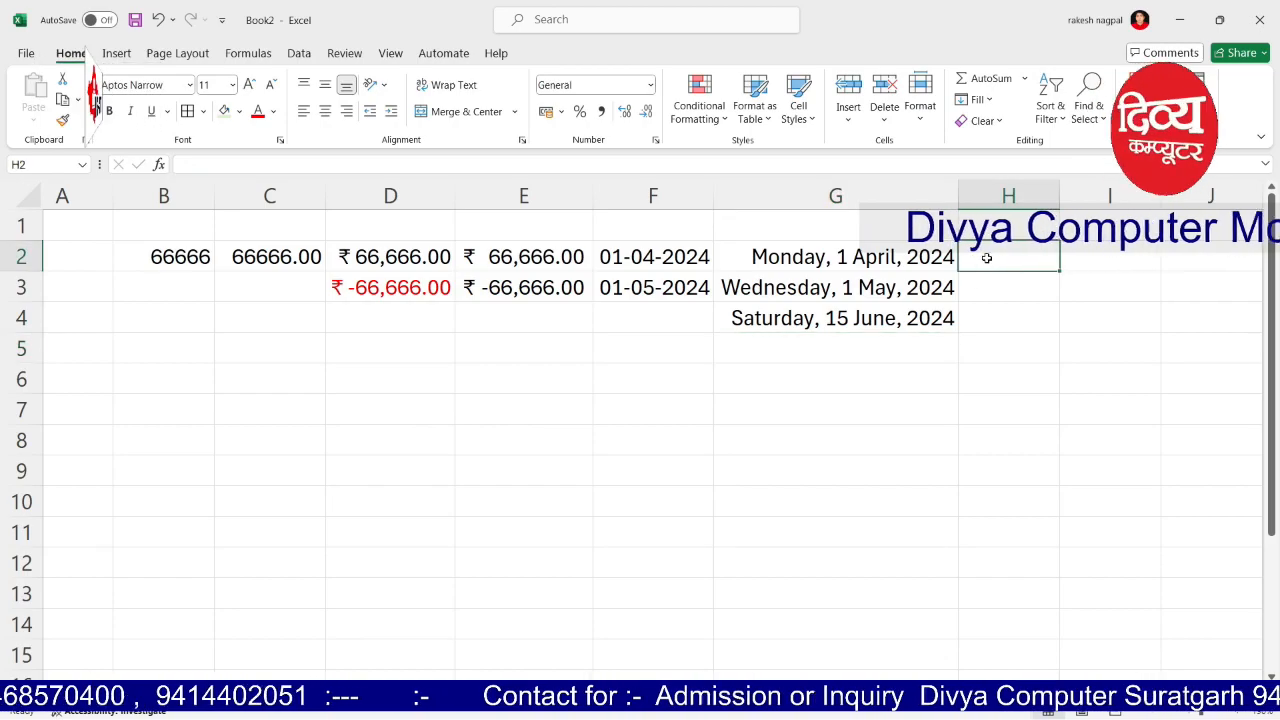
Step: Give column H Time format and enter 12:11 in H2
click(651, 86)
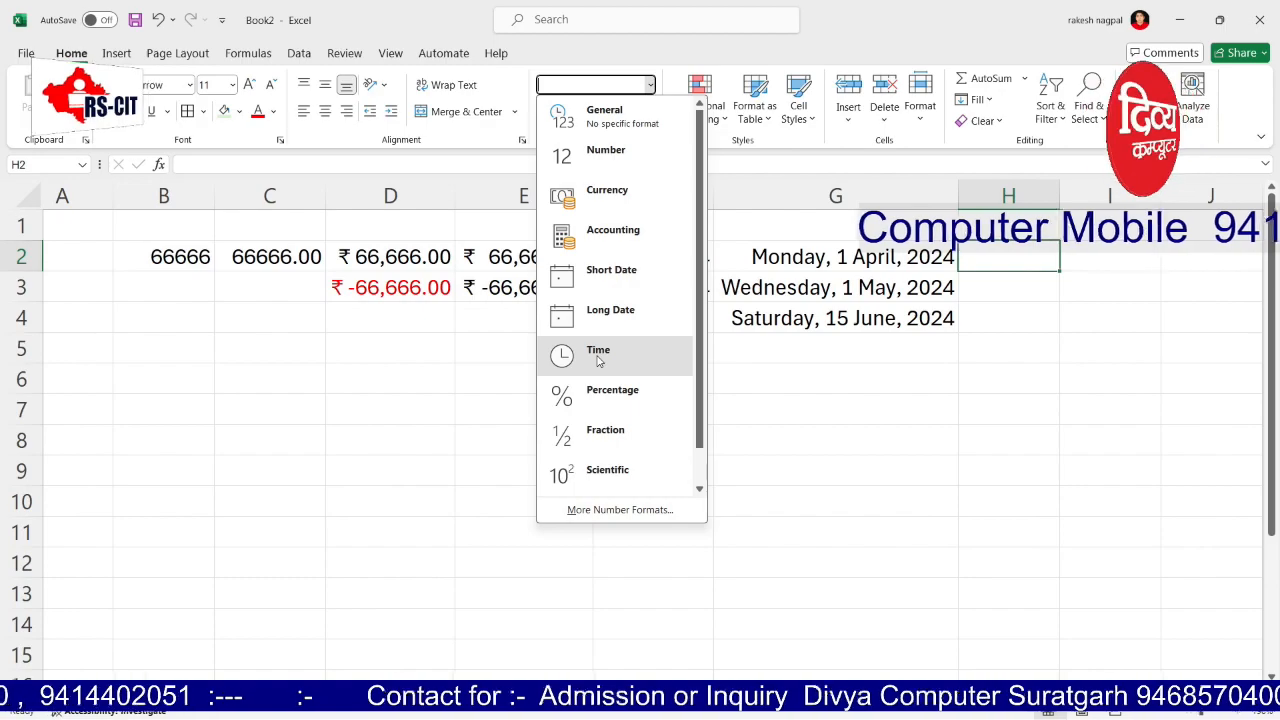
click(1192, 371)
click(1038, 194)
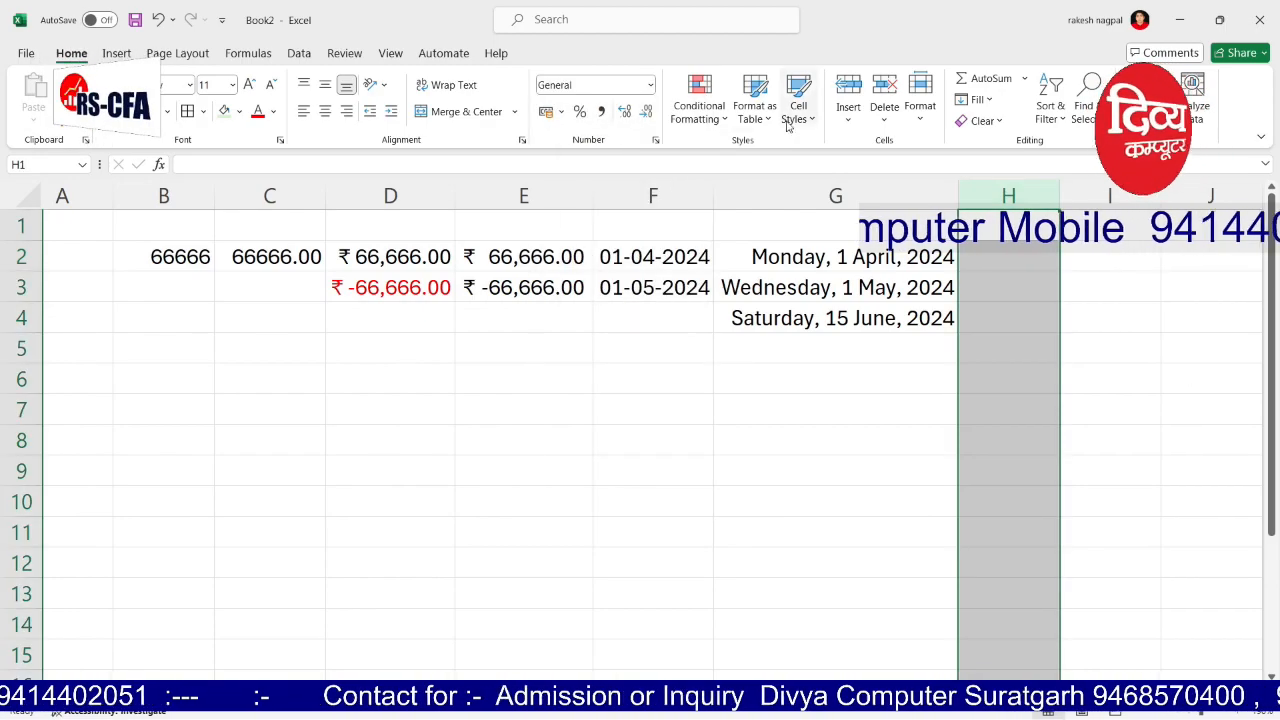
click(651, 86)
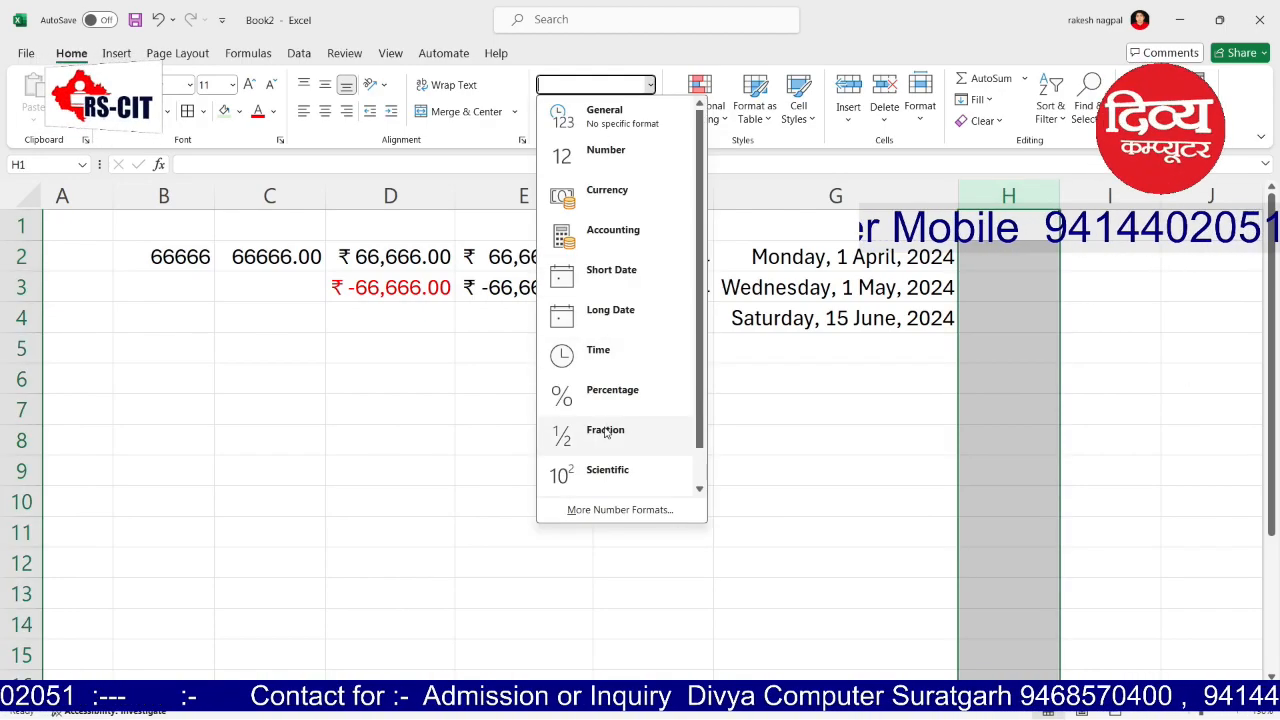
click(598, 352)
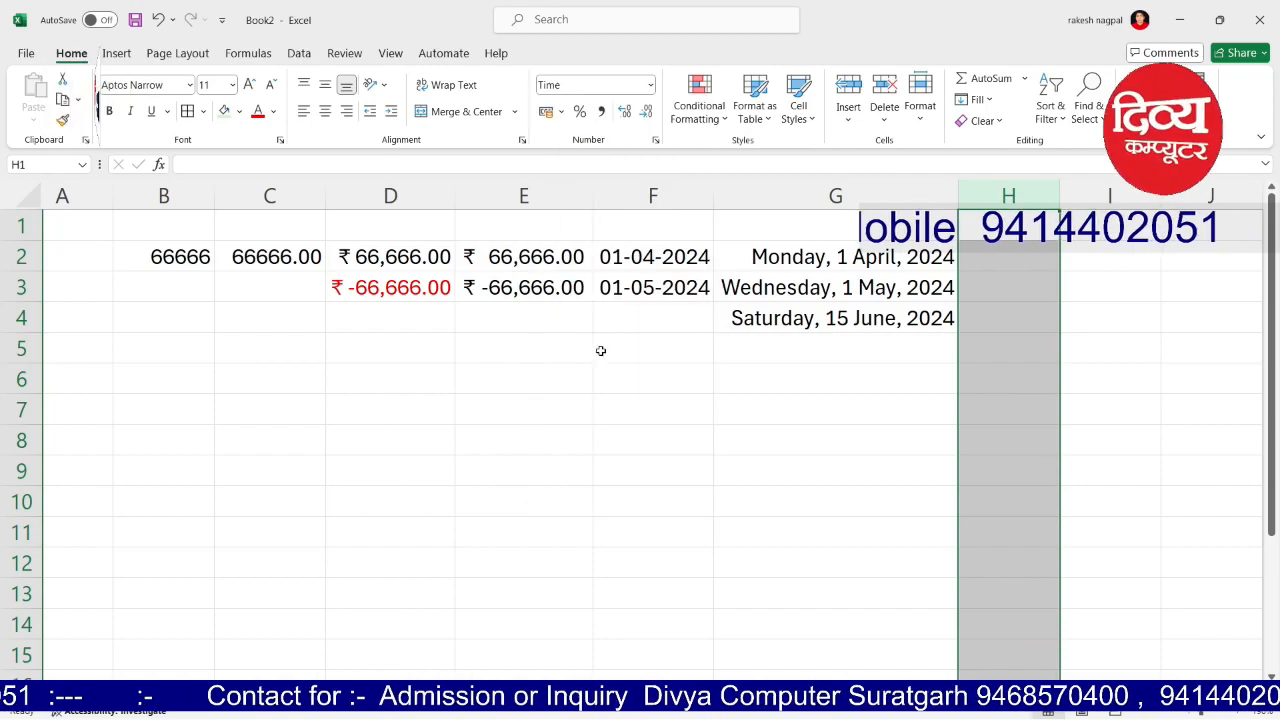
click(979, 260)
text(1)
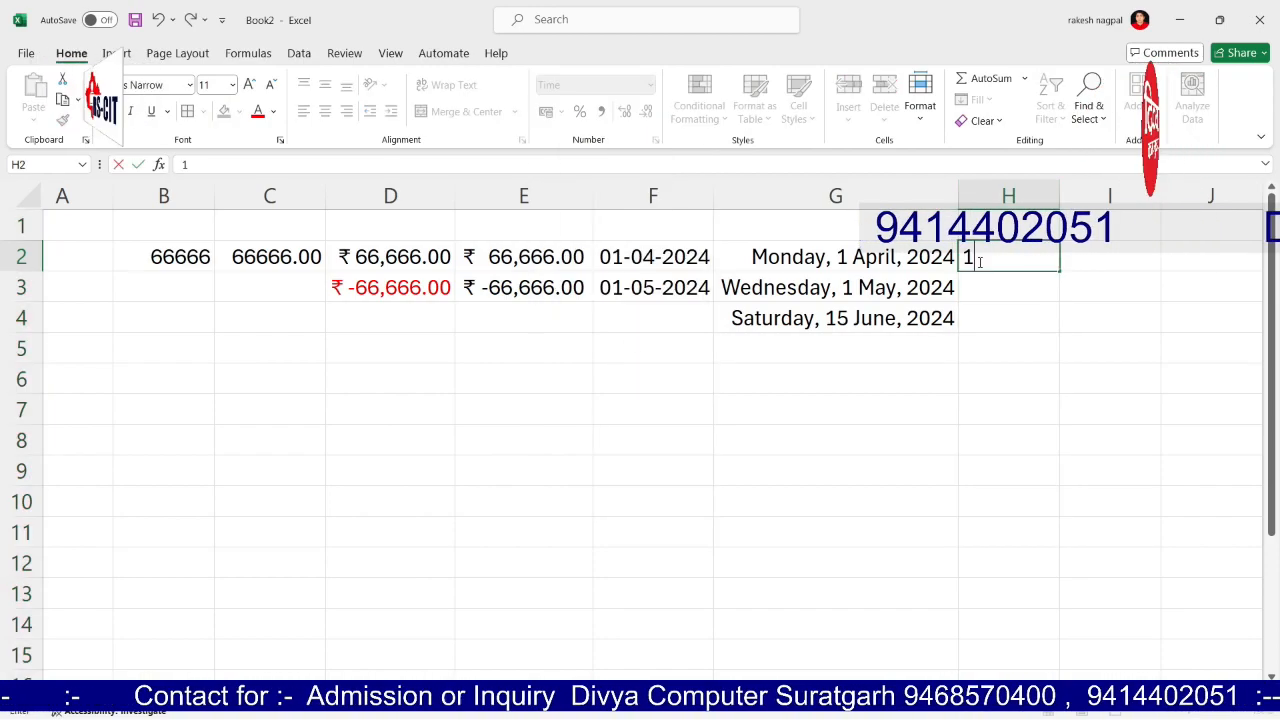
text(2:11)
key(Return)
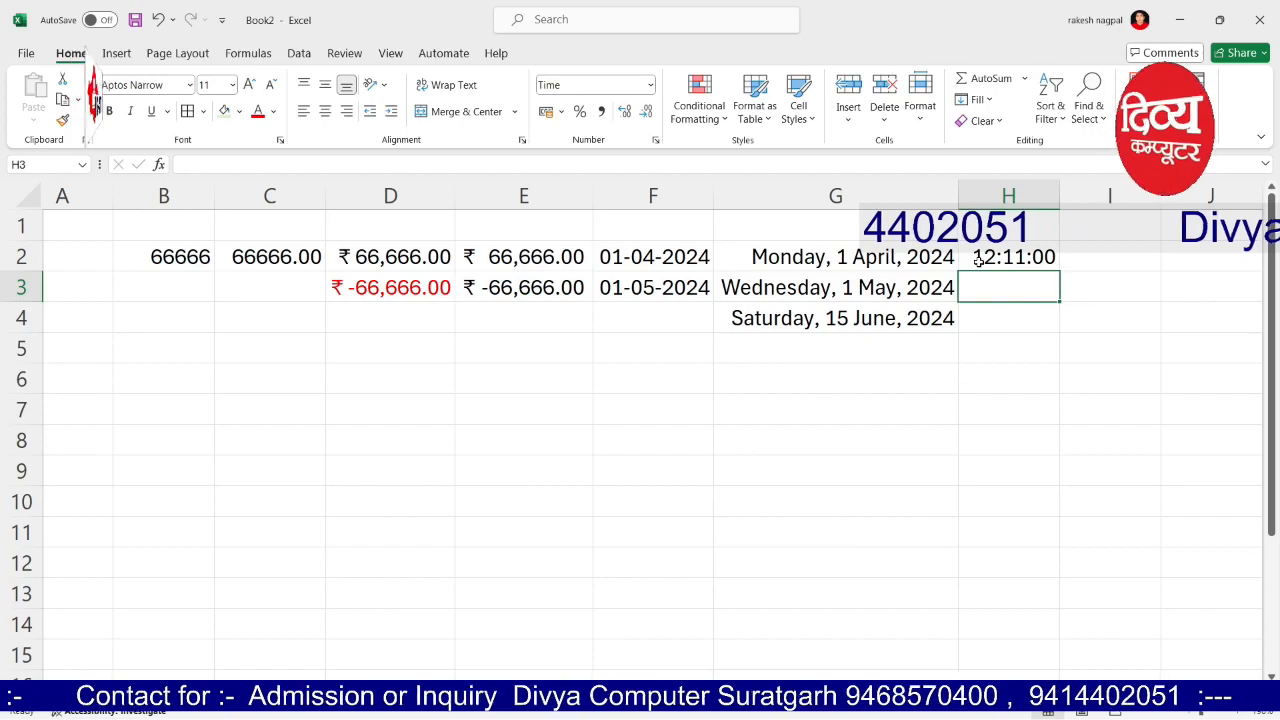
Step: Change column H to the 12-hour 1:30:55 PM time style
click(1018, 192)
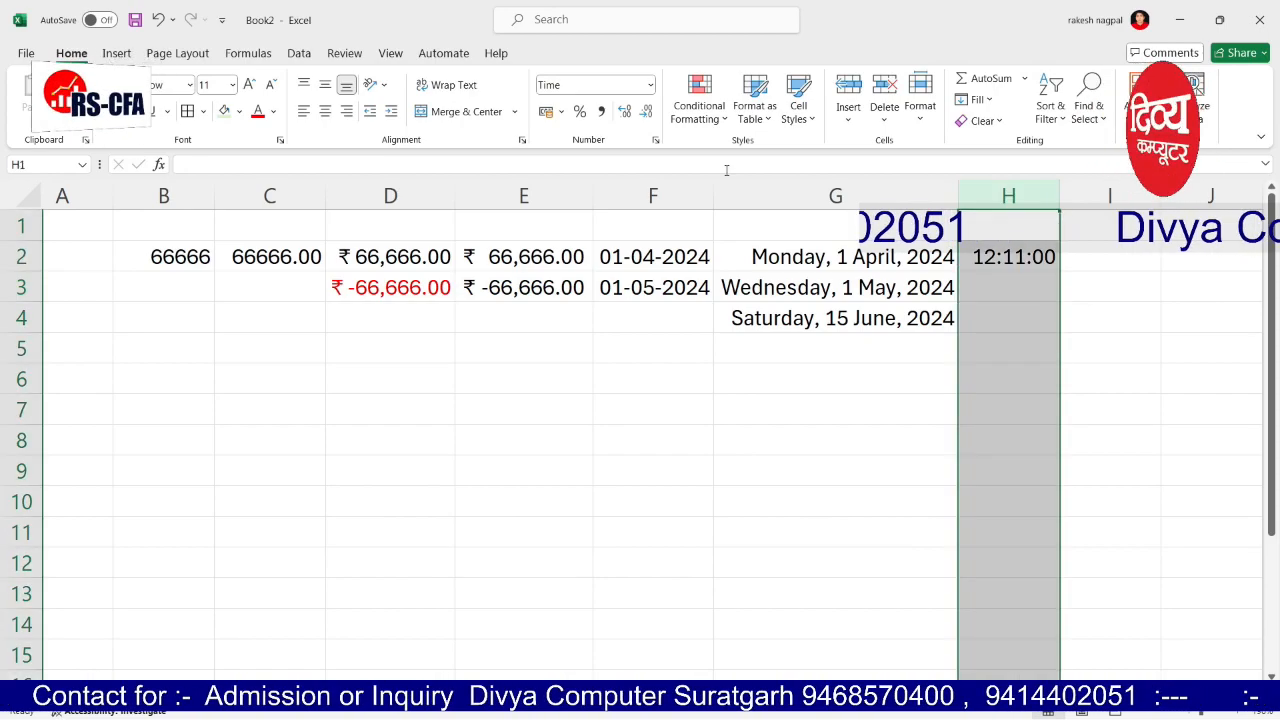
click(655, 139)
click(809, 343)
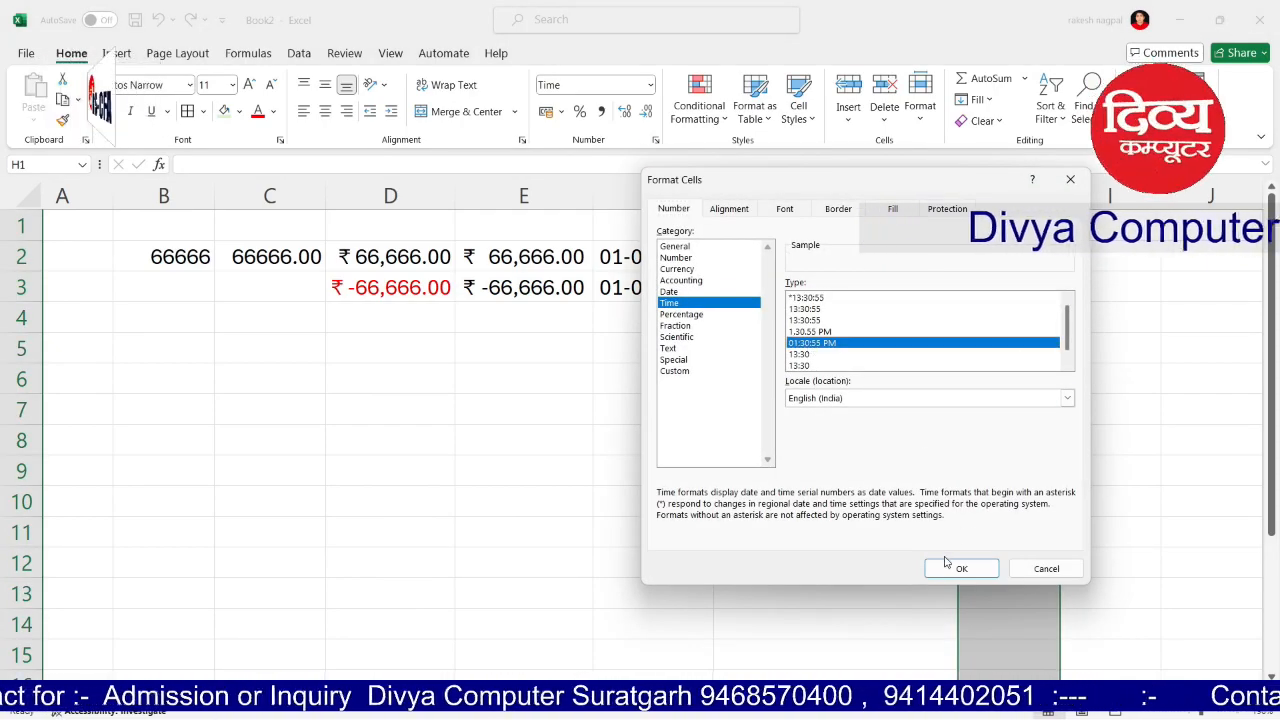
click(818, 332)
click(960, 568)
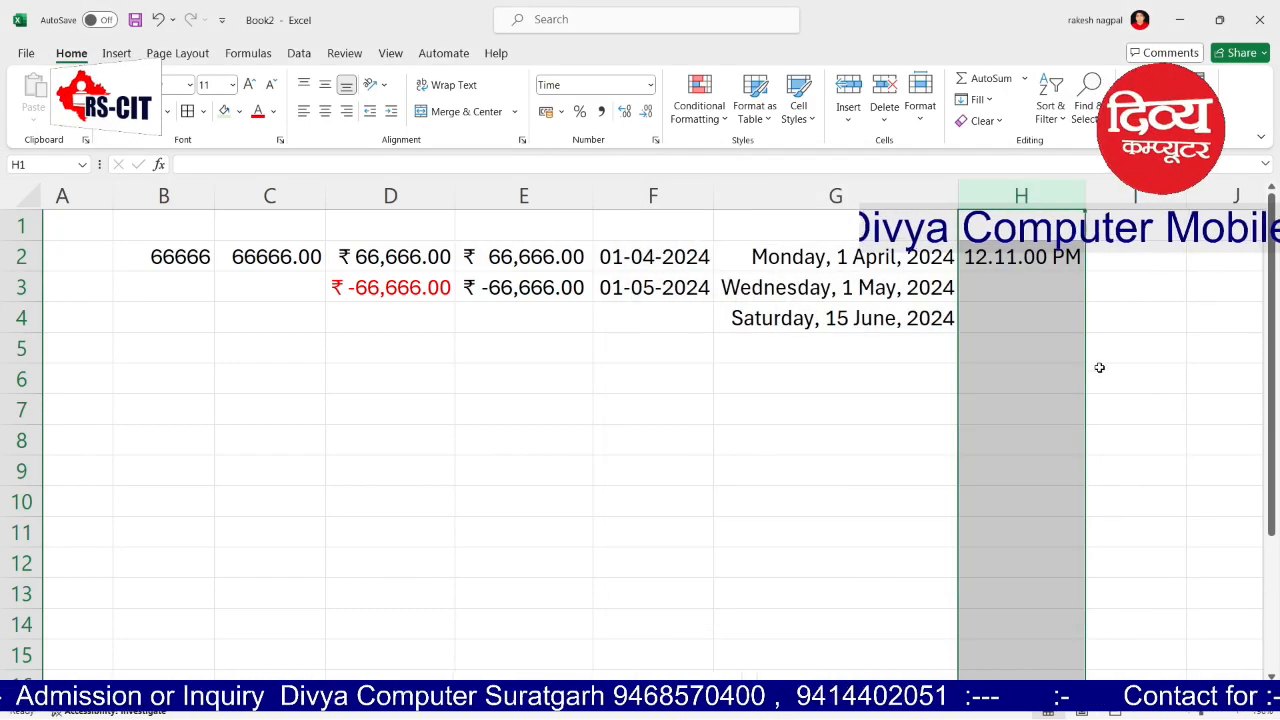
click(1100, 352)
Step: Enter 13:10 in H3 and 01:10 in H4, then check the stored values
click(1006, 293)
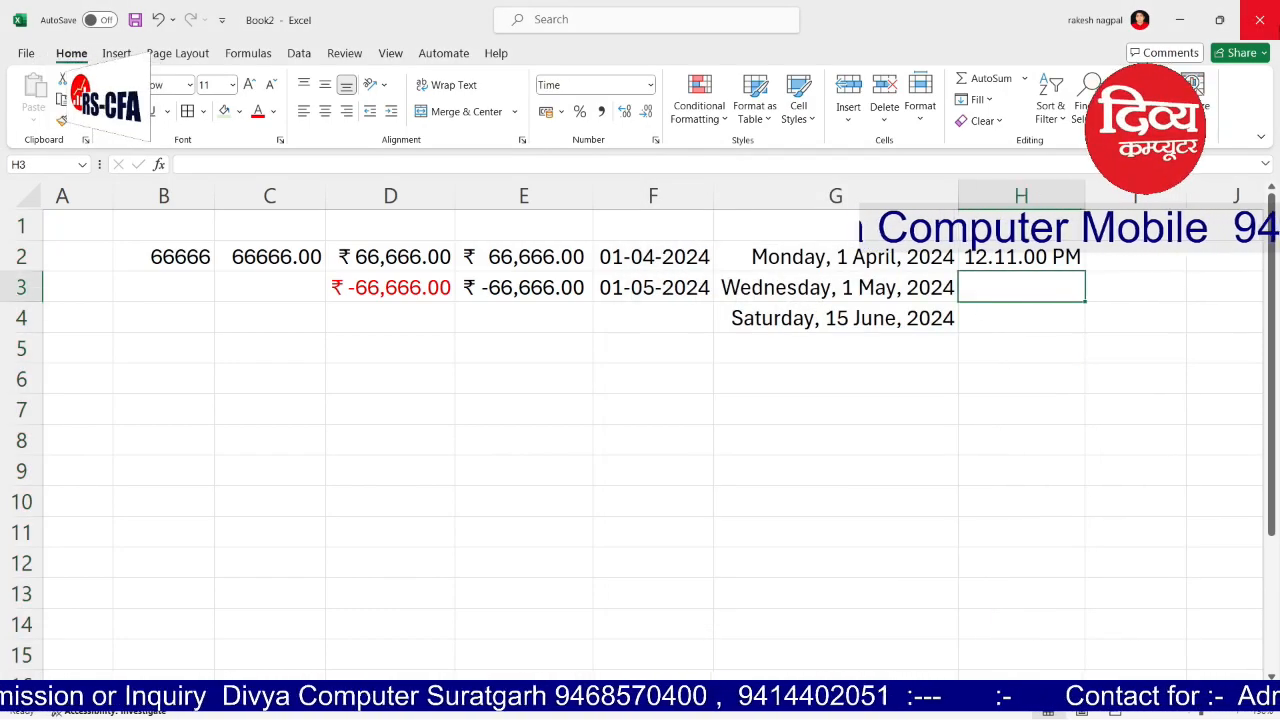
text(13:10)
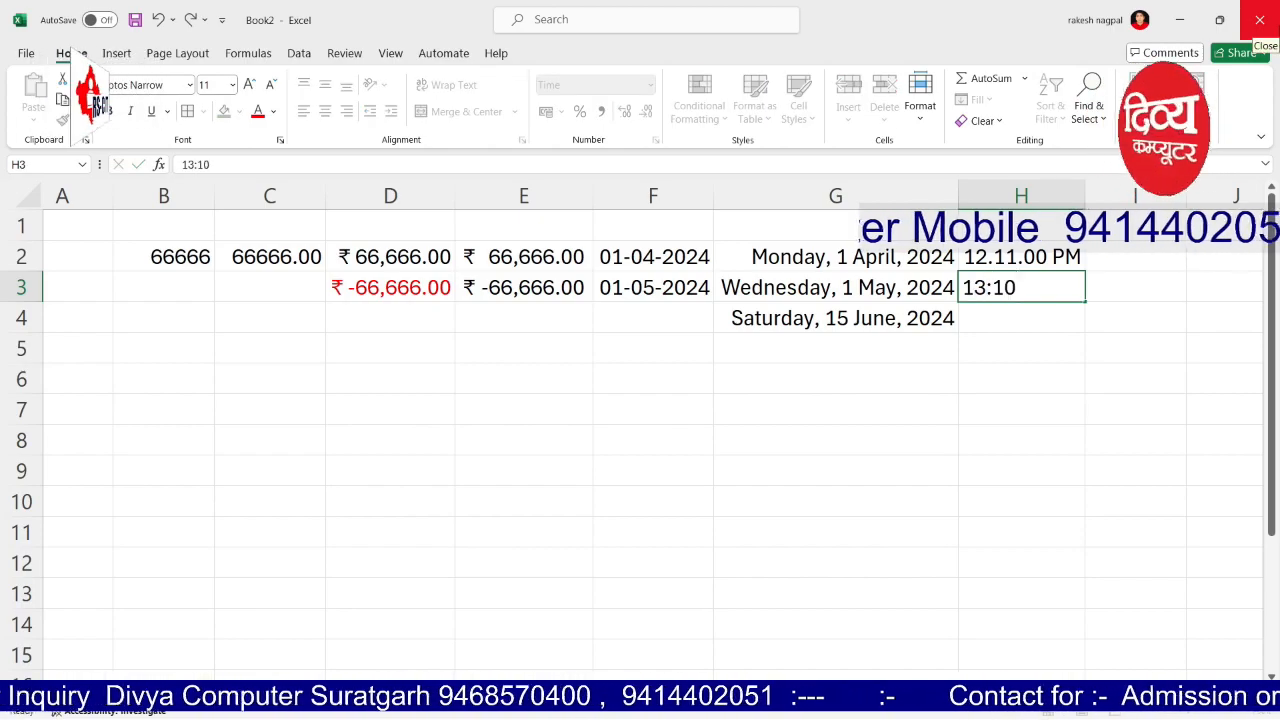
key(Return)
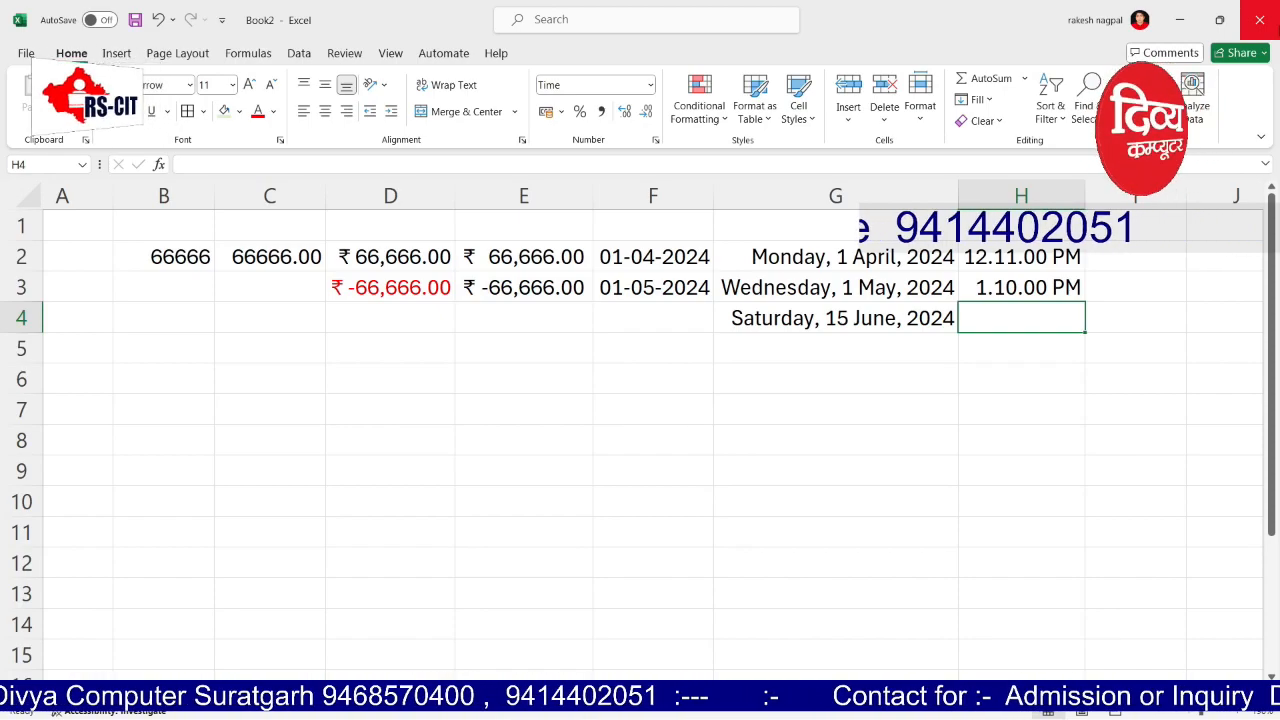
text(01:10)
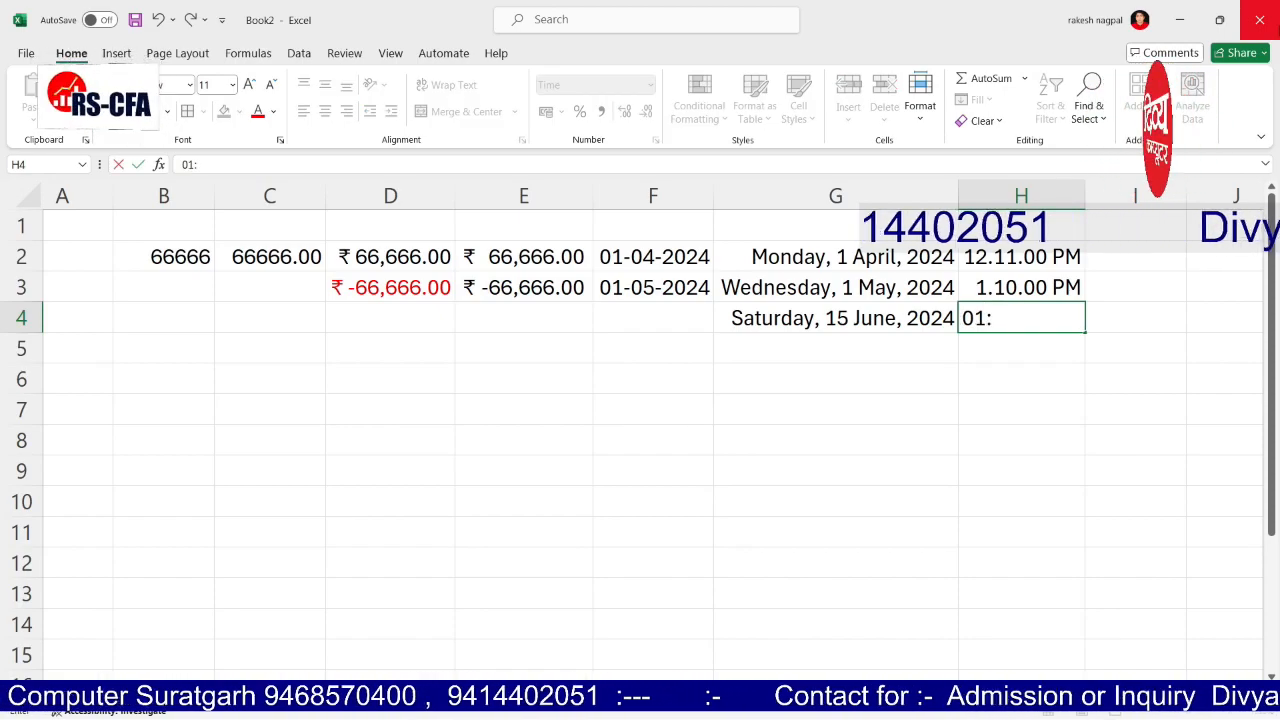
key(Return)
key(Up)
key(Up)
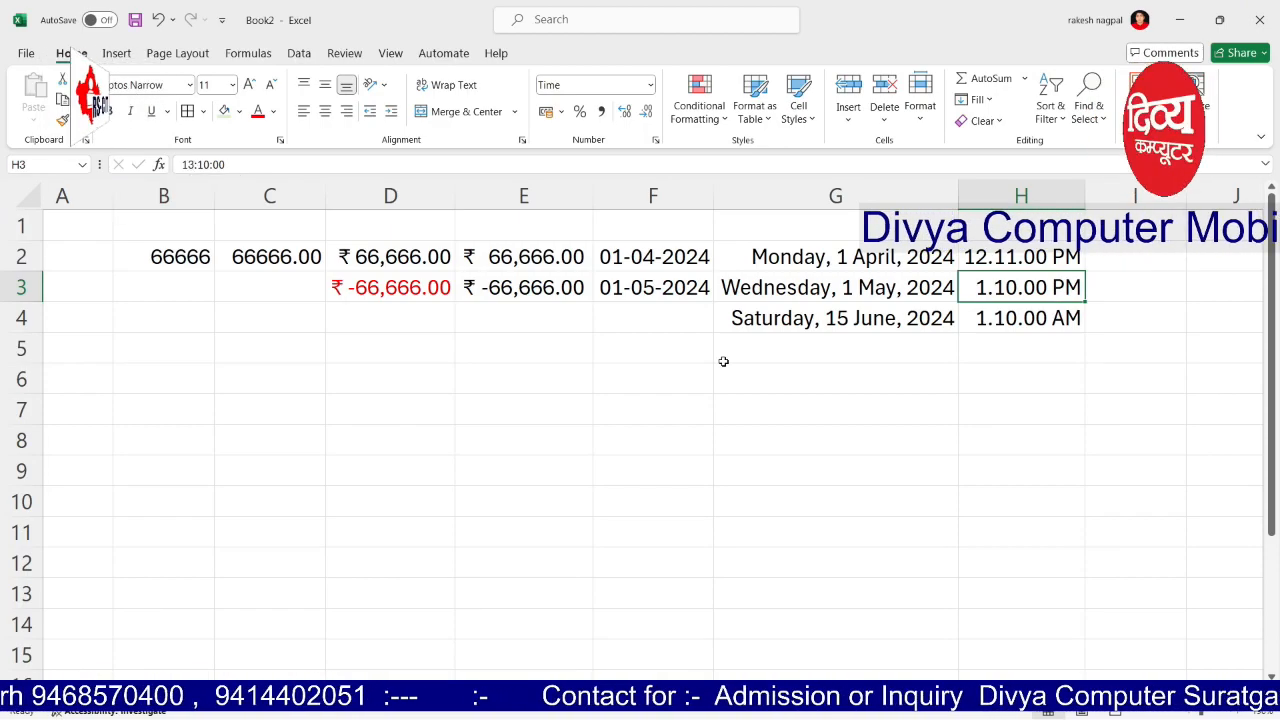
click(983, 318)
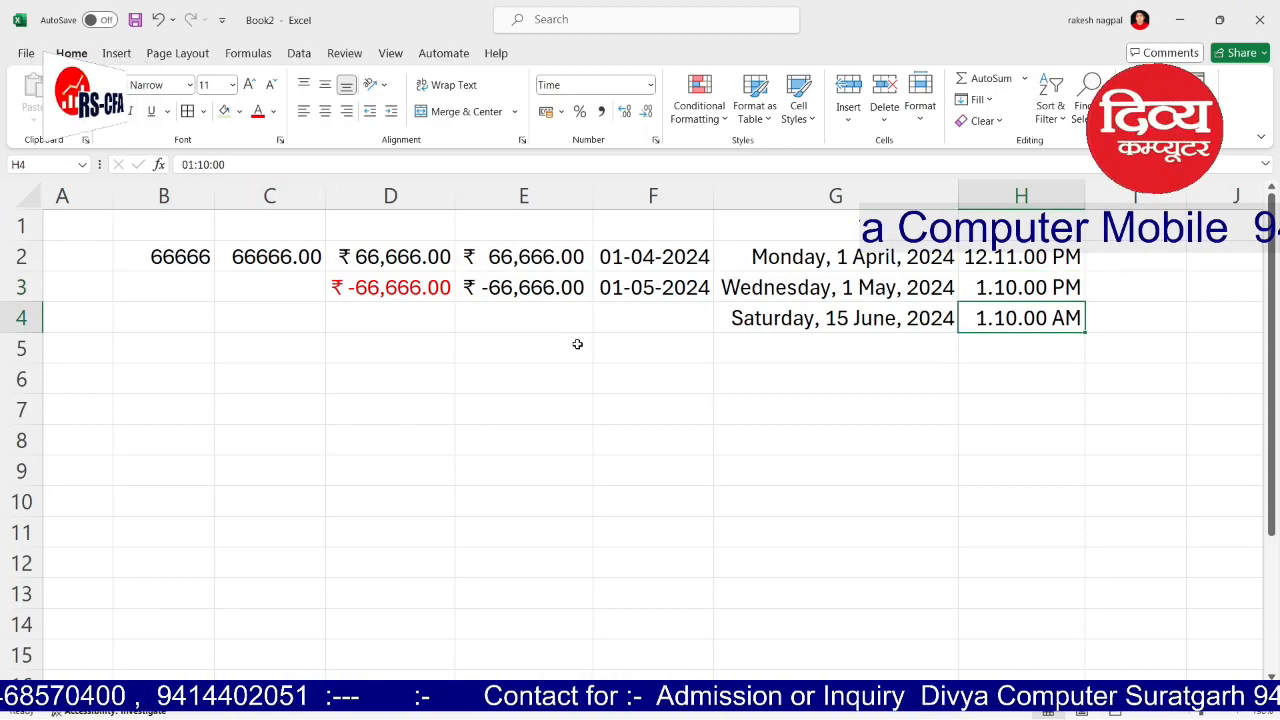
drag(1094, 430, 1092, 410)
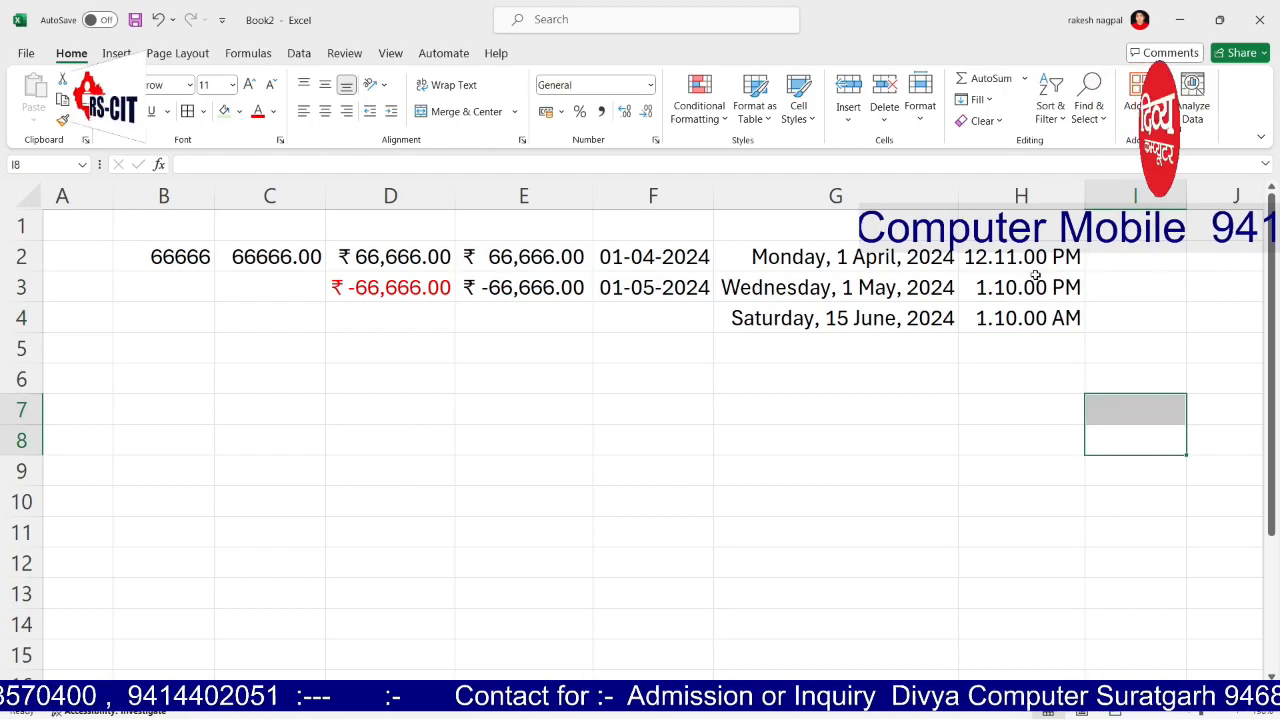
Step: Apply percent style to column I and enter 40 in I2, showing 40%
click(1119, 256)
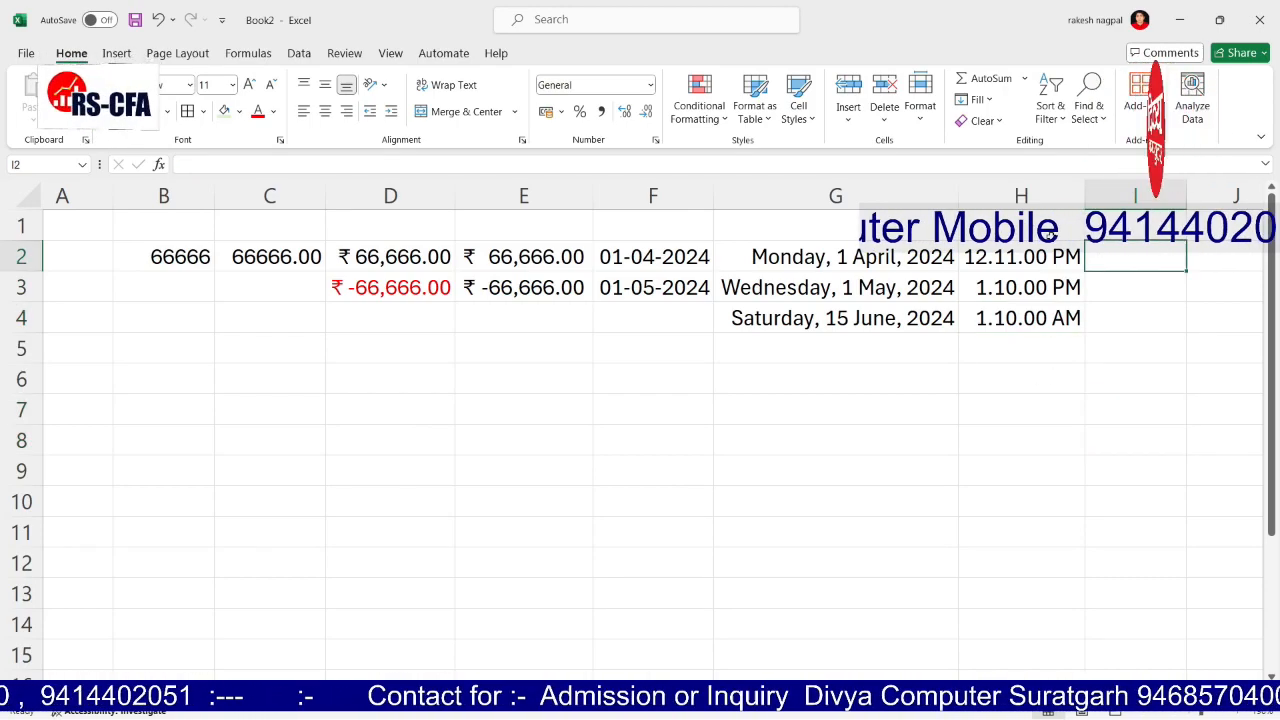
click(650, 85)
click(650, 85)
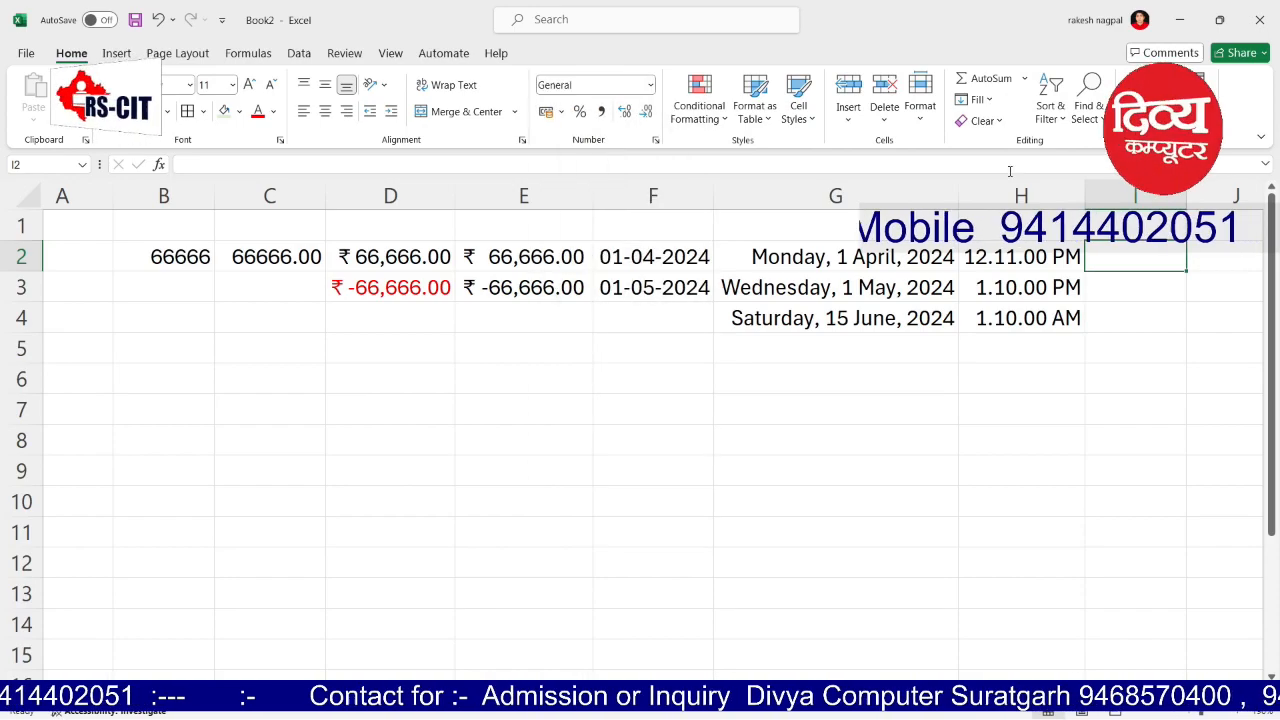
click(1122, 203)
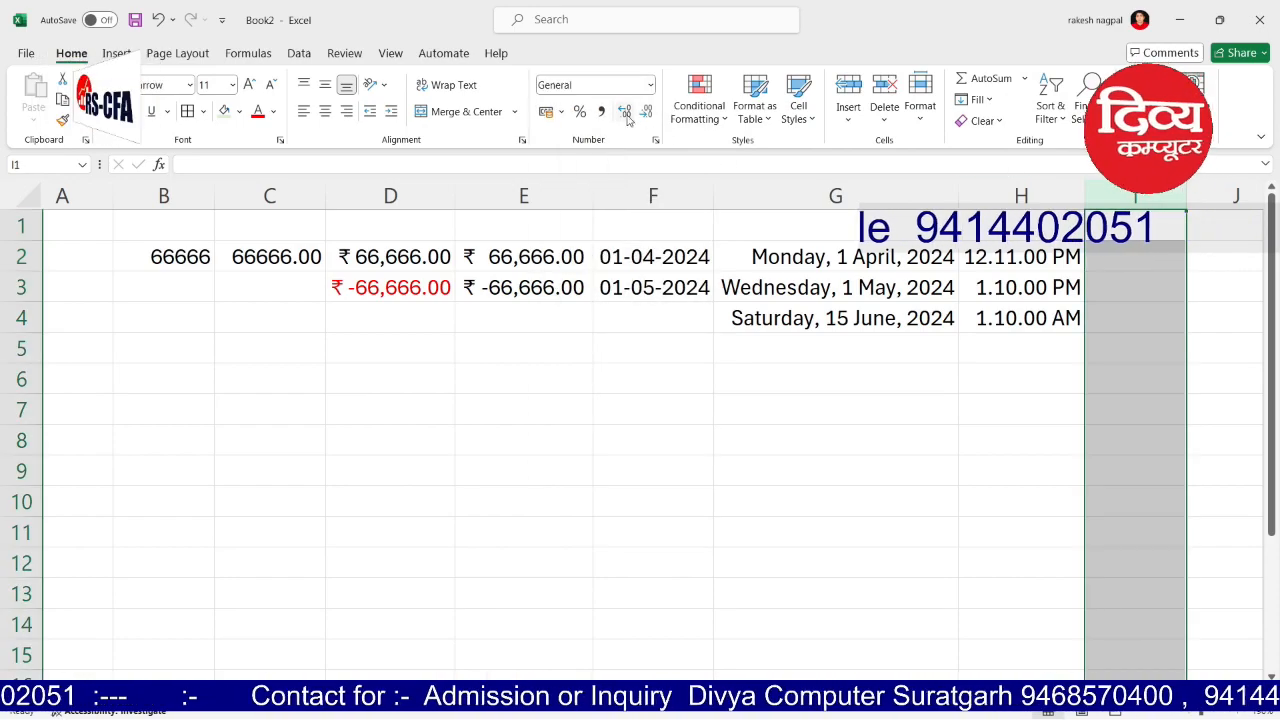
click(580, 113)
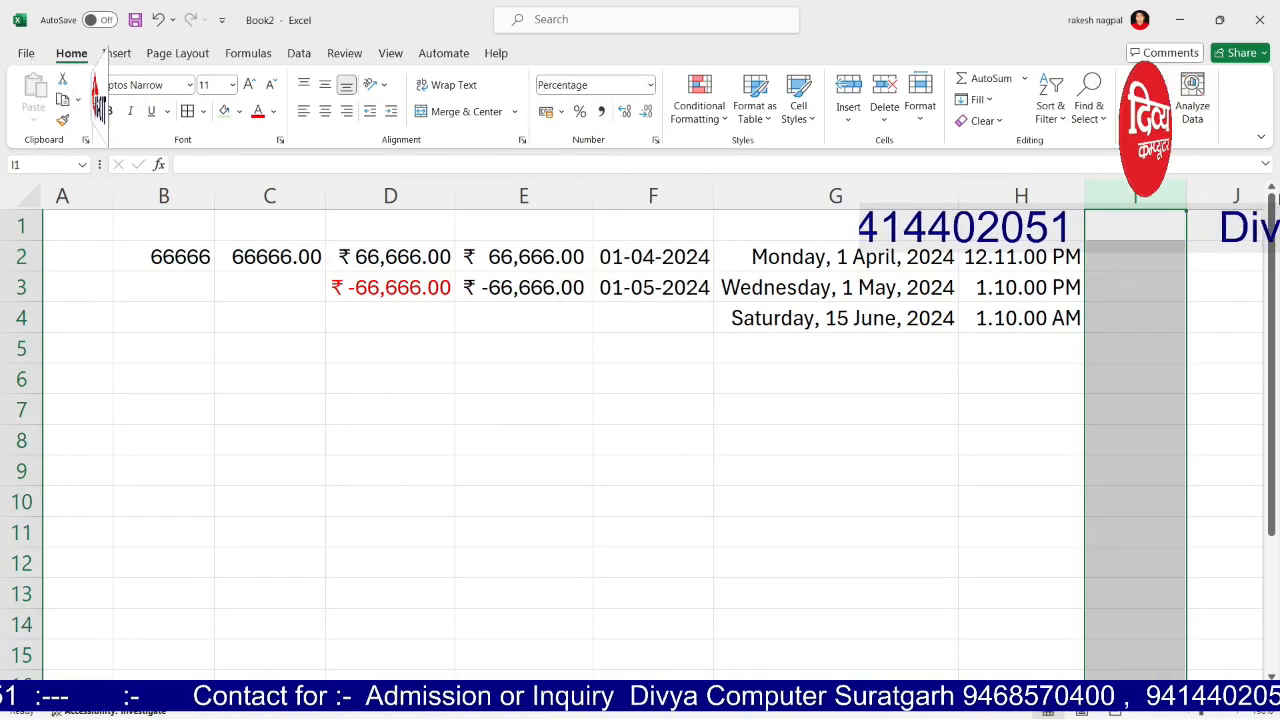
click(1122, 259)
text(40)
key(Tab)
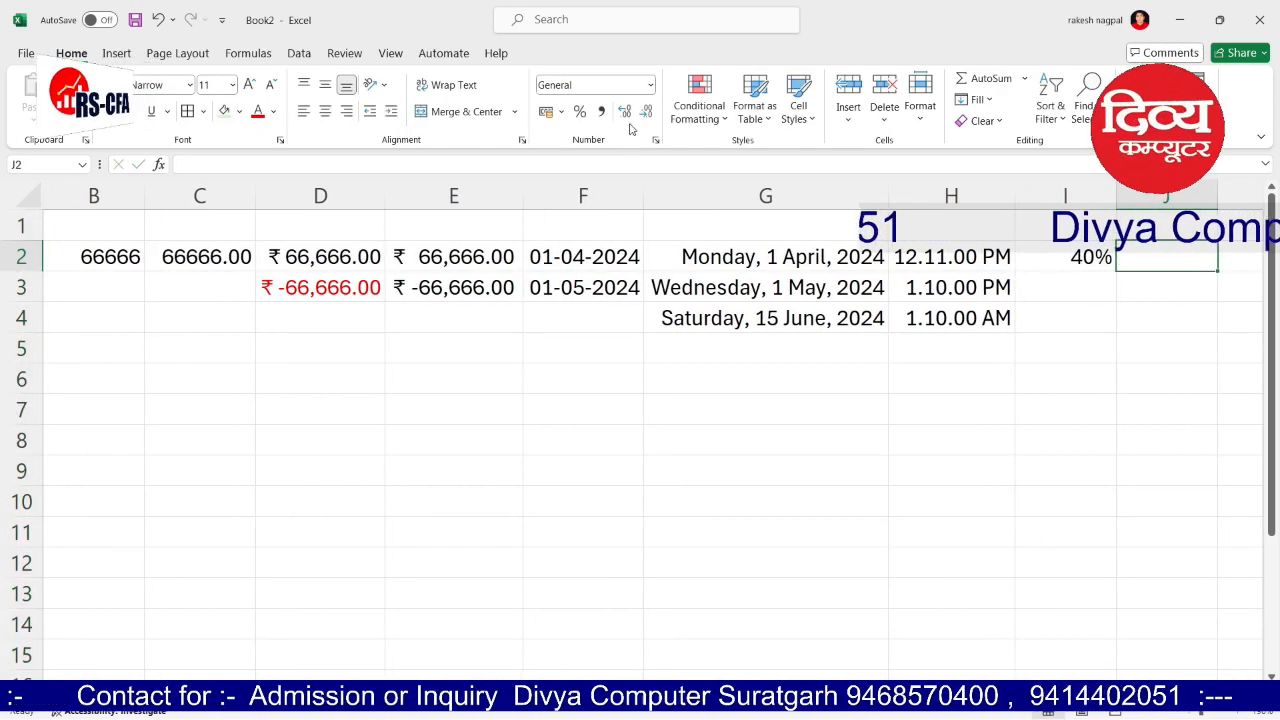
Step: Format column J as Fraction and enter 1 1/2 in J2 and .25 in J3
click(651, 86)
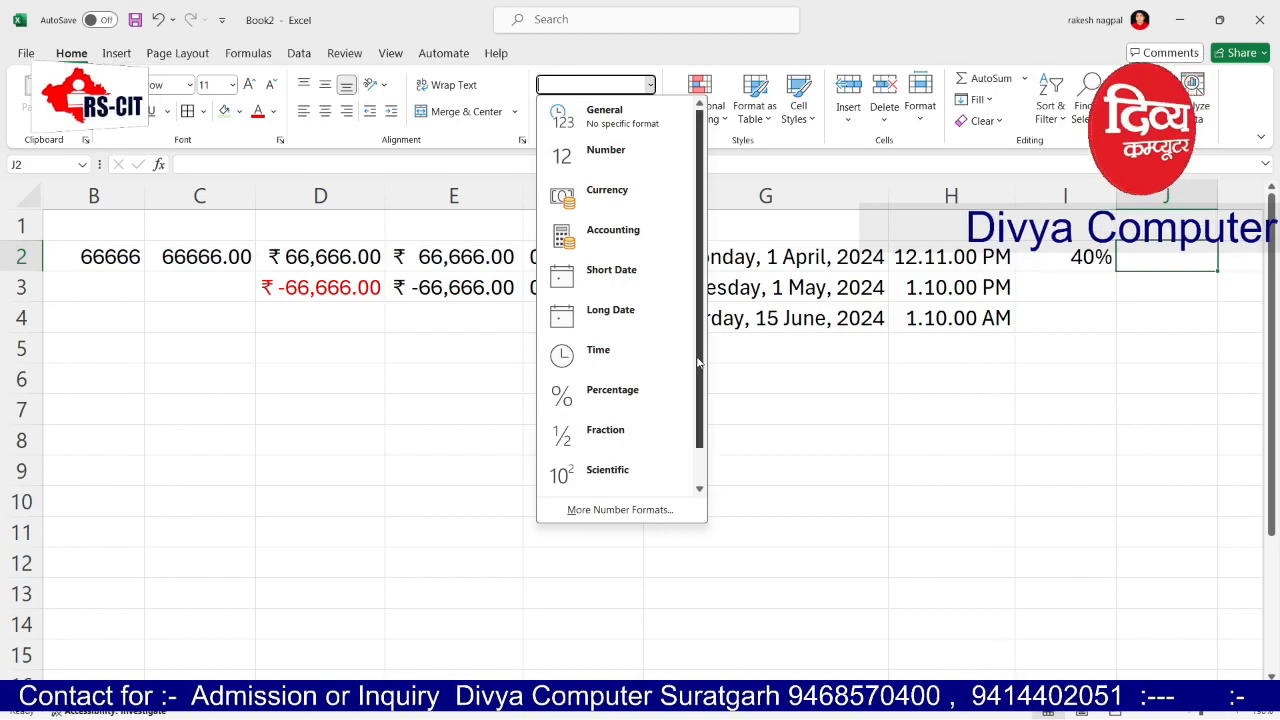
click(651, 437)
click(1211, 200)
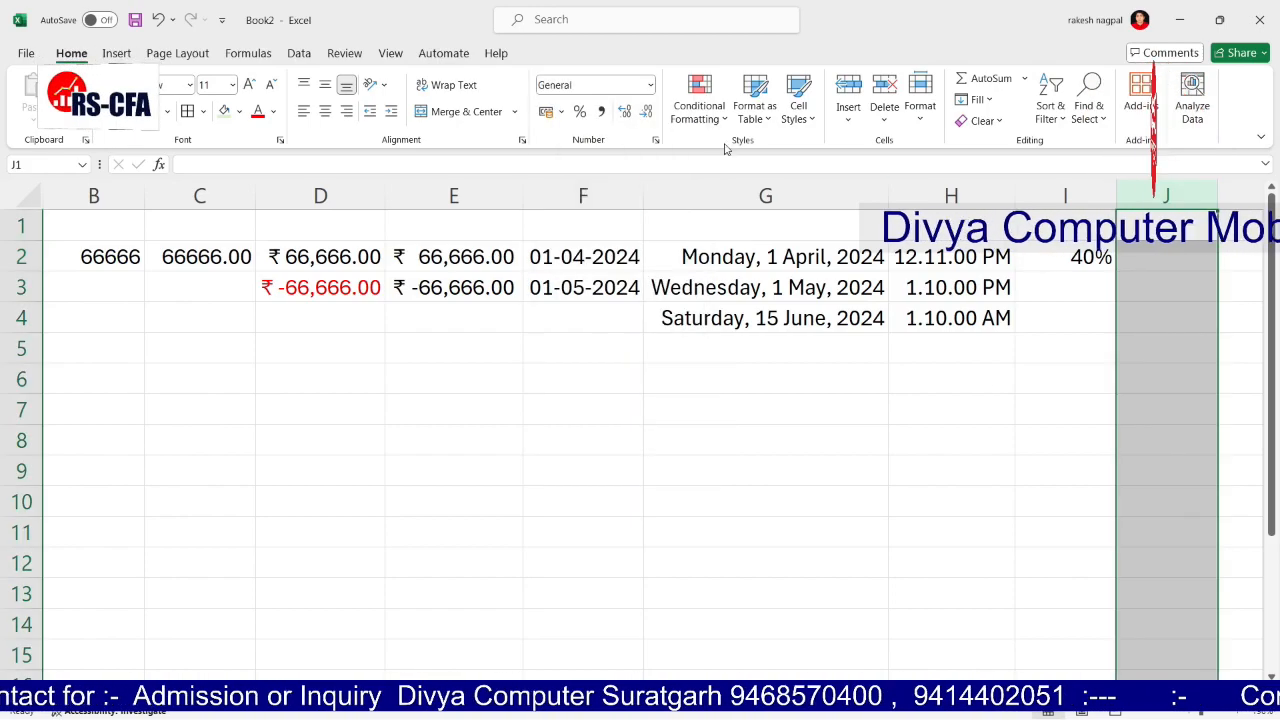
click(651, 85)
click(604, 425)
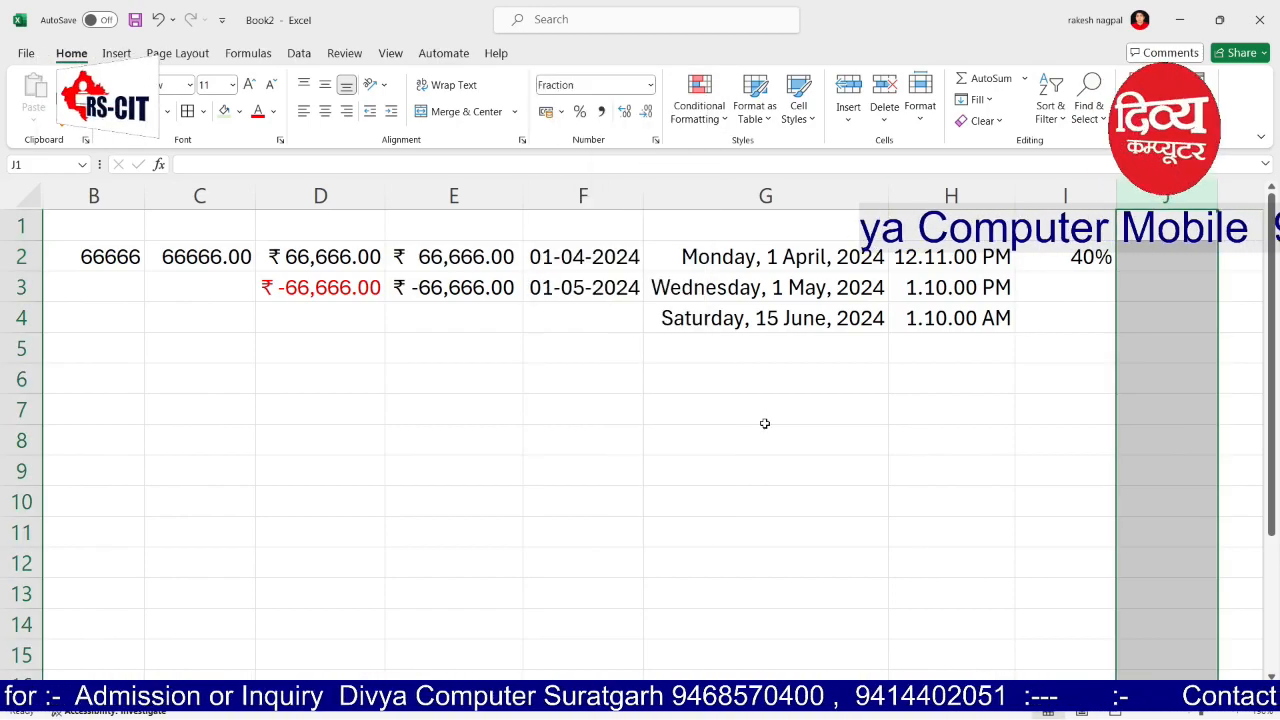
click(1149, 270)
text(1 1/2)
key(Return)
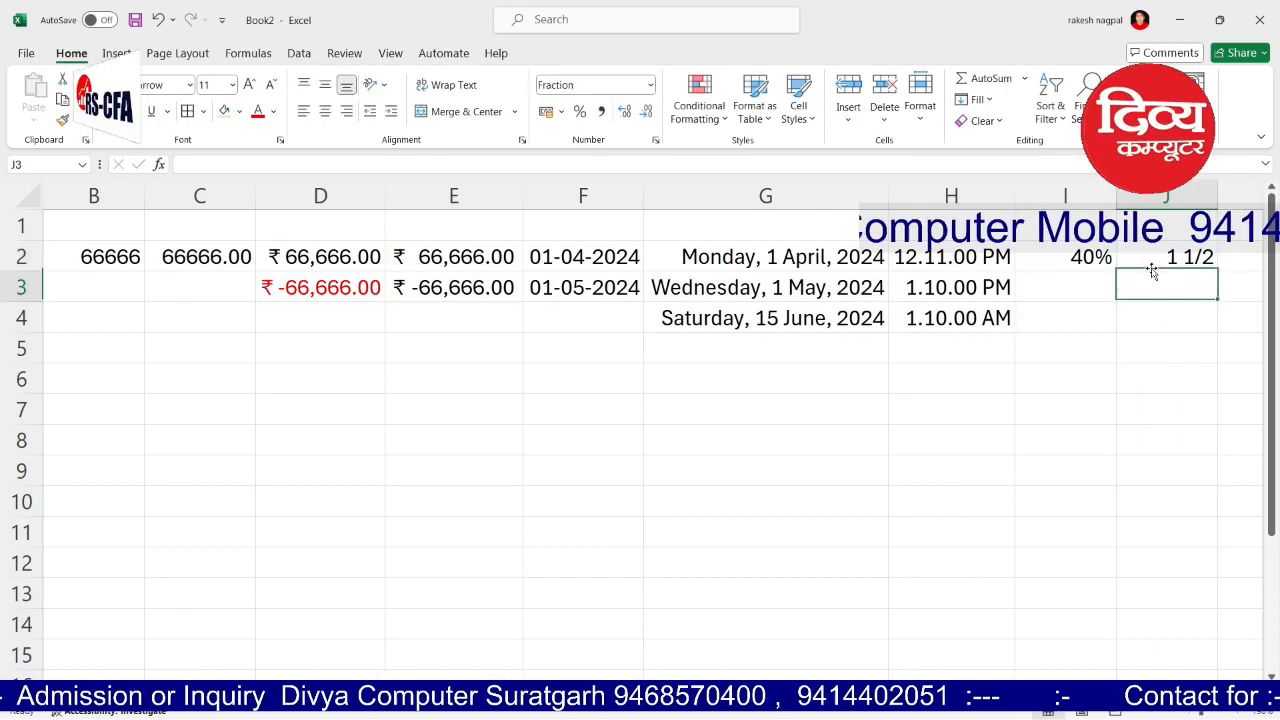
text(.25)
key(Return)
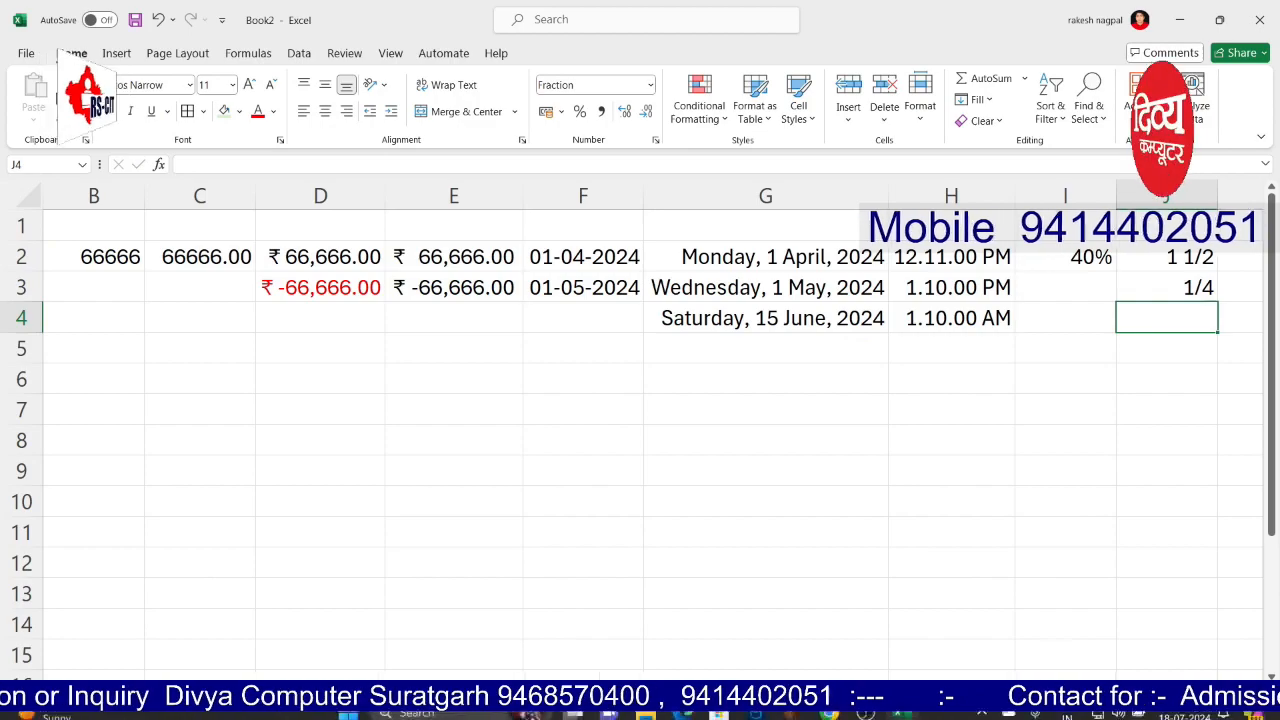
scroll(1220, 236, right, 1)
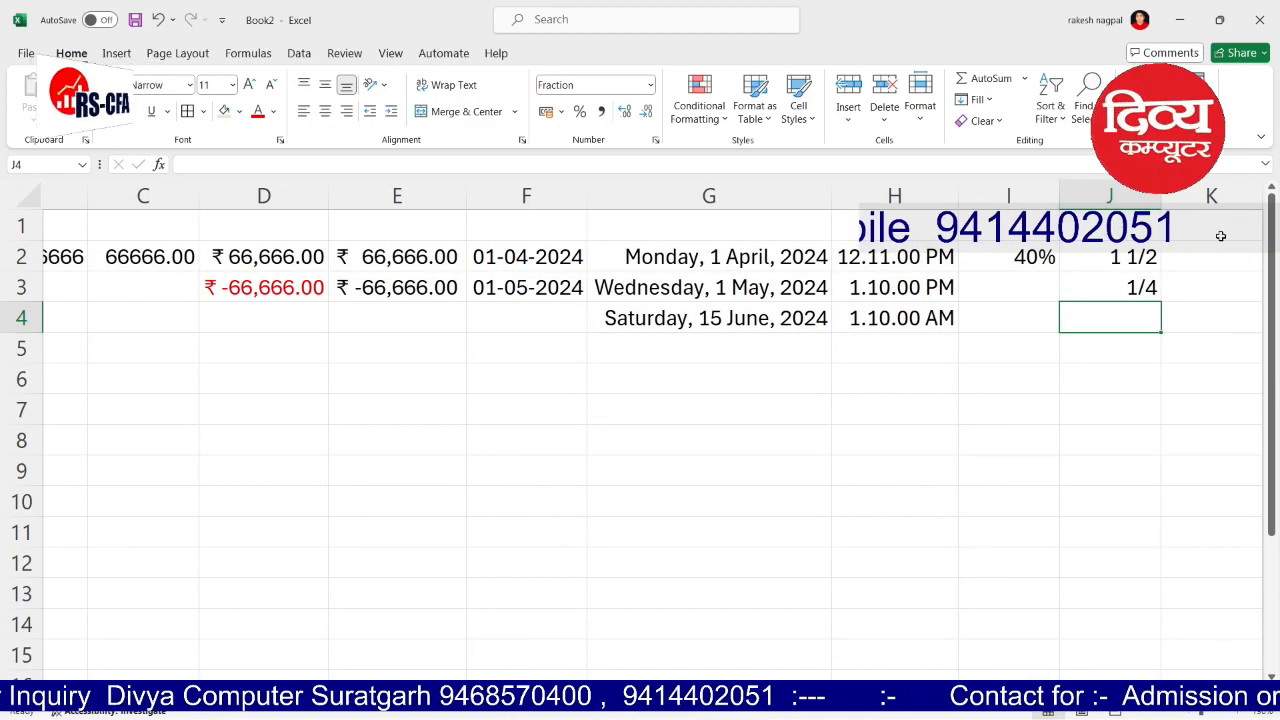
Step: Format column K as Scientific and enter 1, 10 and 100 in K2:K4
click(1211, 199)
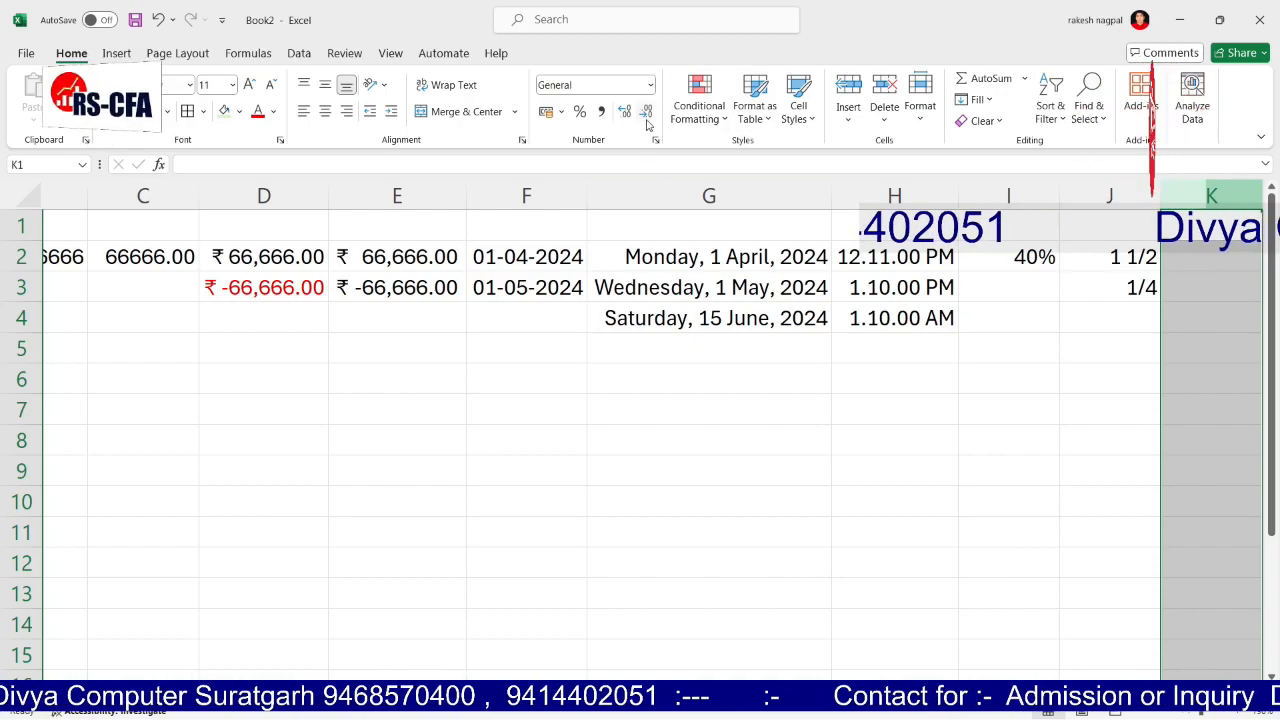
click(651, 86)
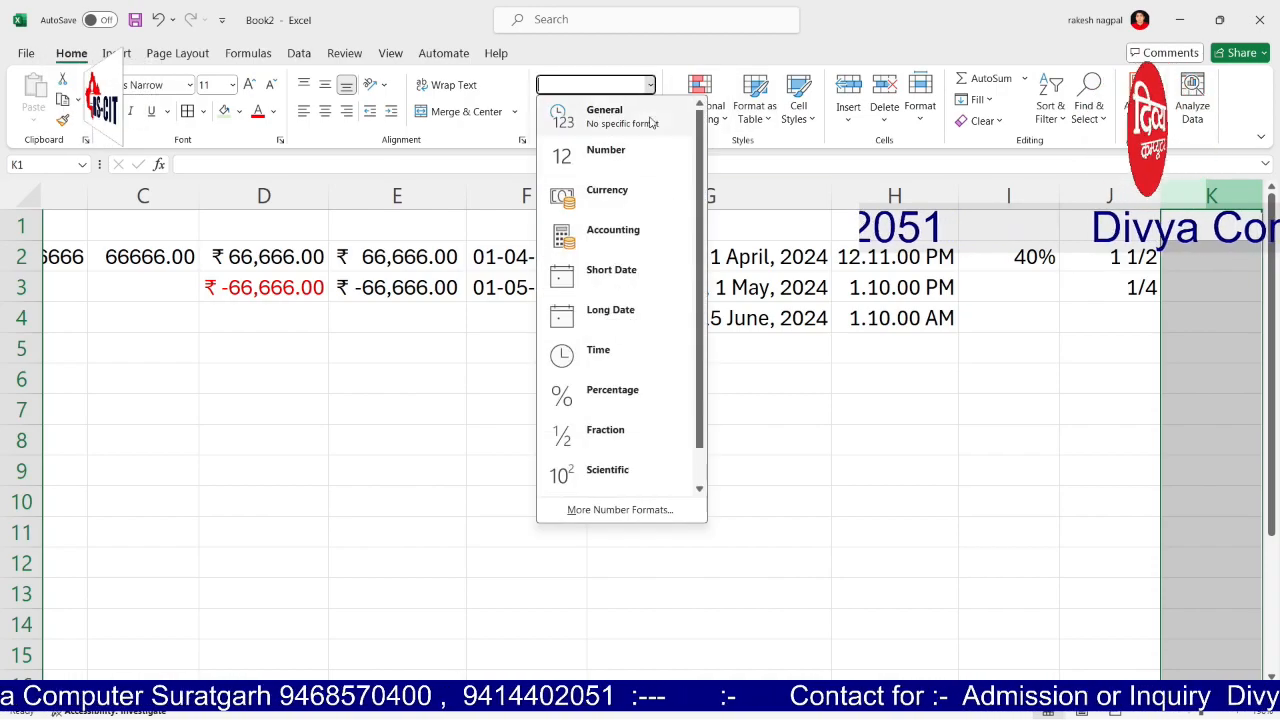
click(598, 479)
click(1190, 262)
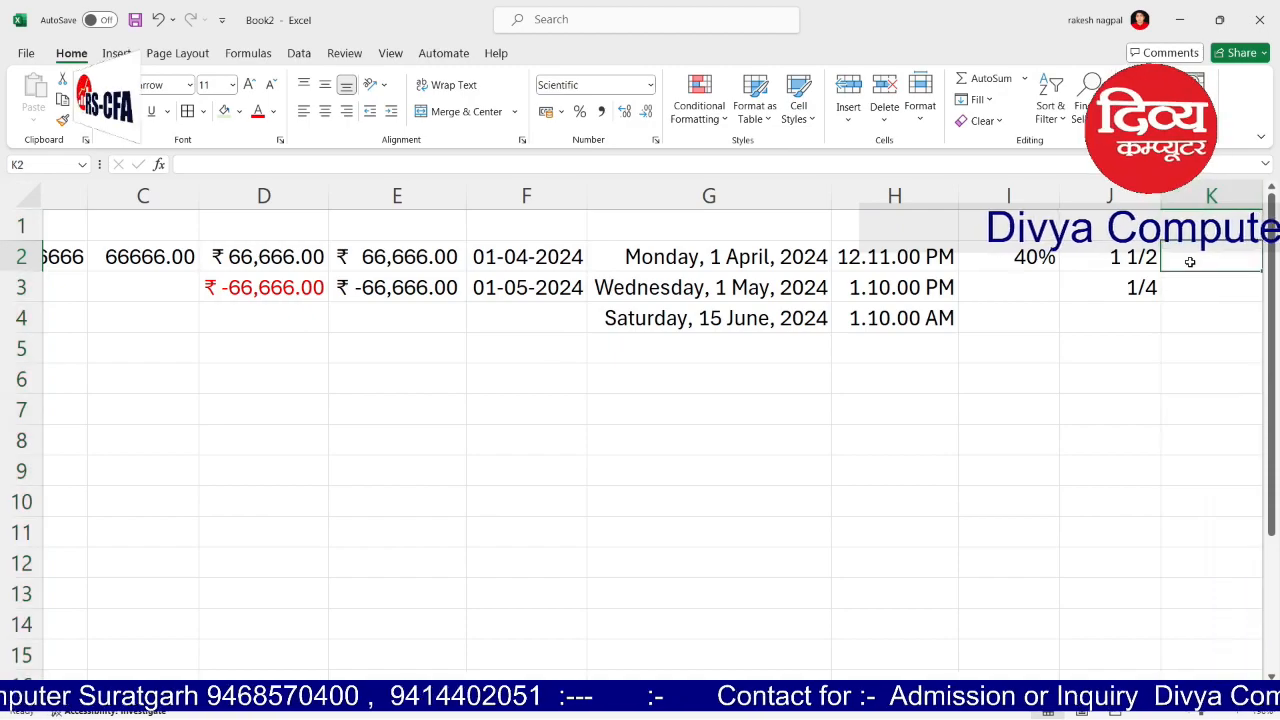
text(1)
key(Return)
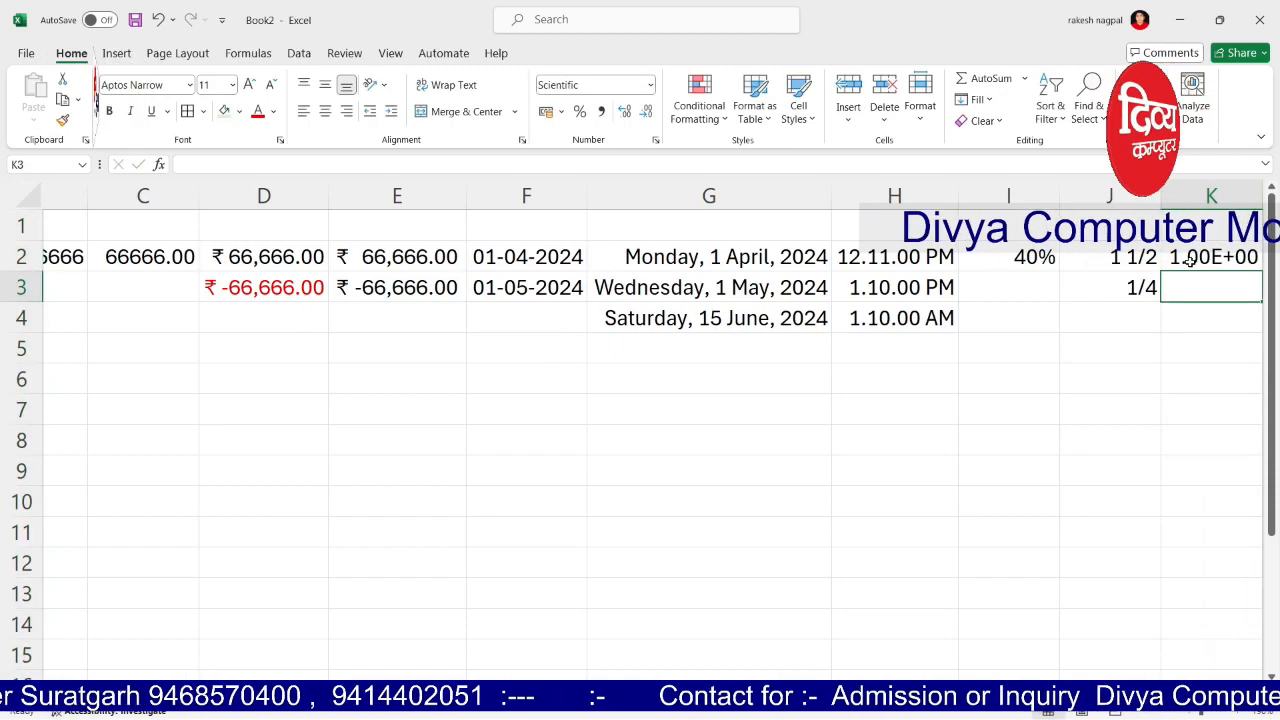
text(10)
key(Return)
text(100)
key(Return)
Step: Enter 1000 in K5 and 10000 in K6
click(1190, 262)
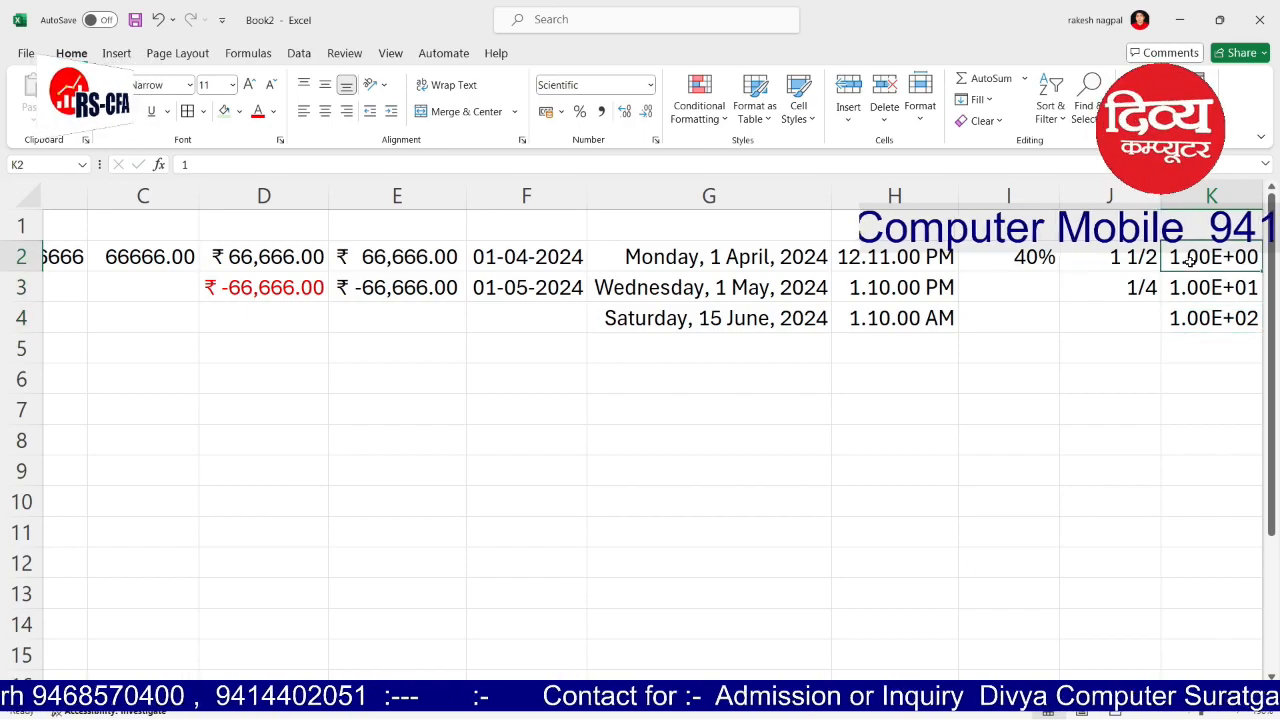
click(1190, 342)
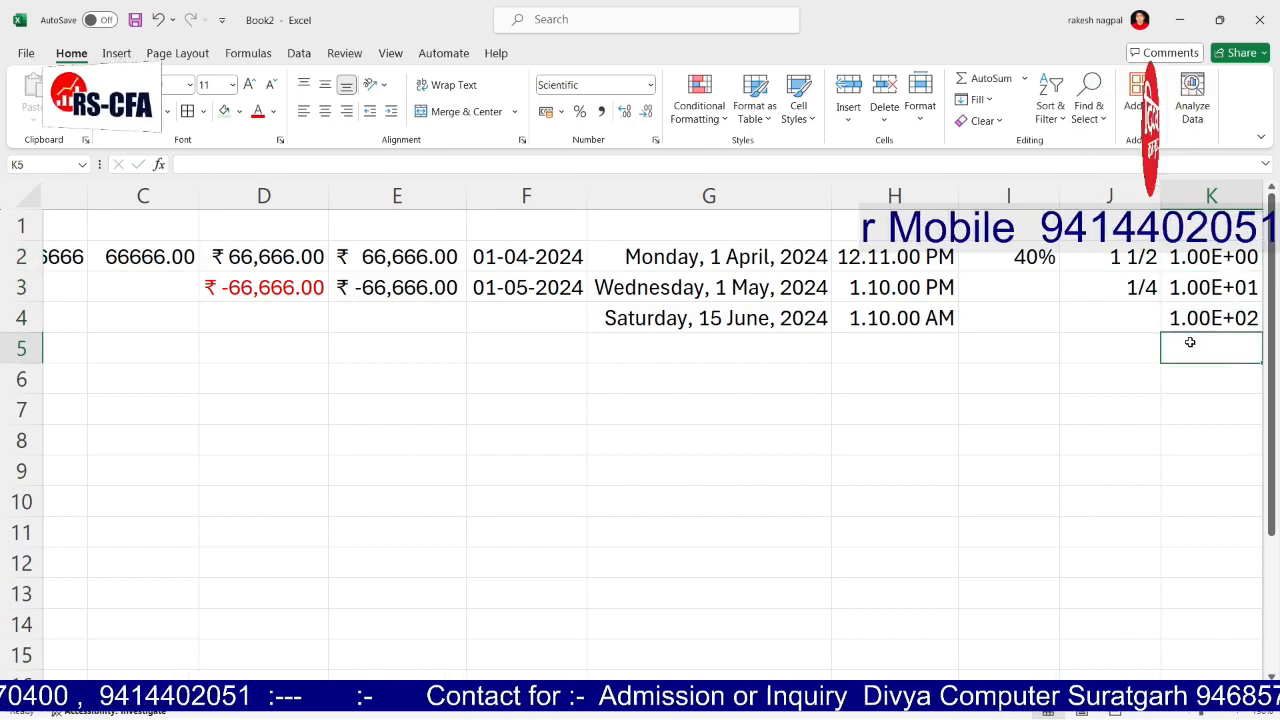
text(1000)
key(Return)
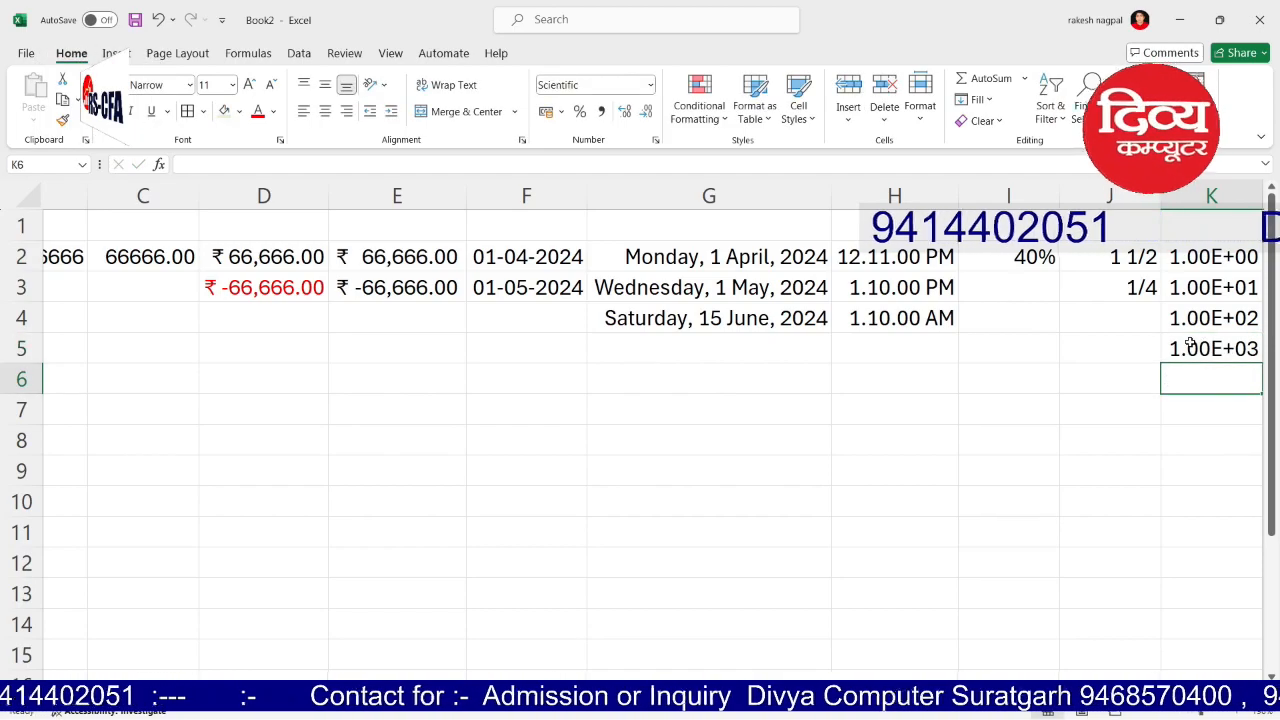
text(10000)
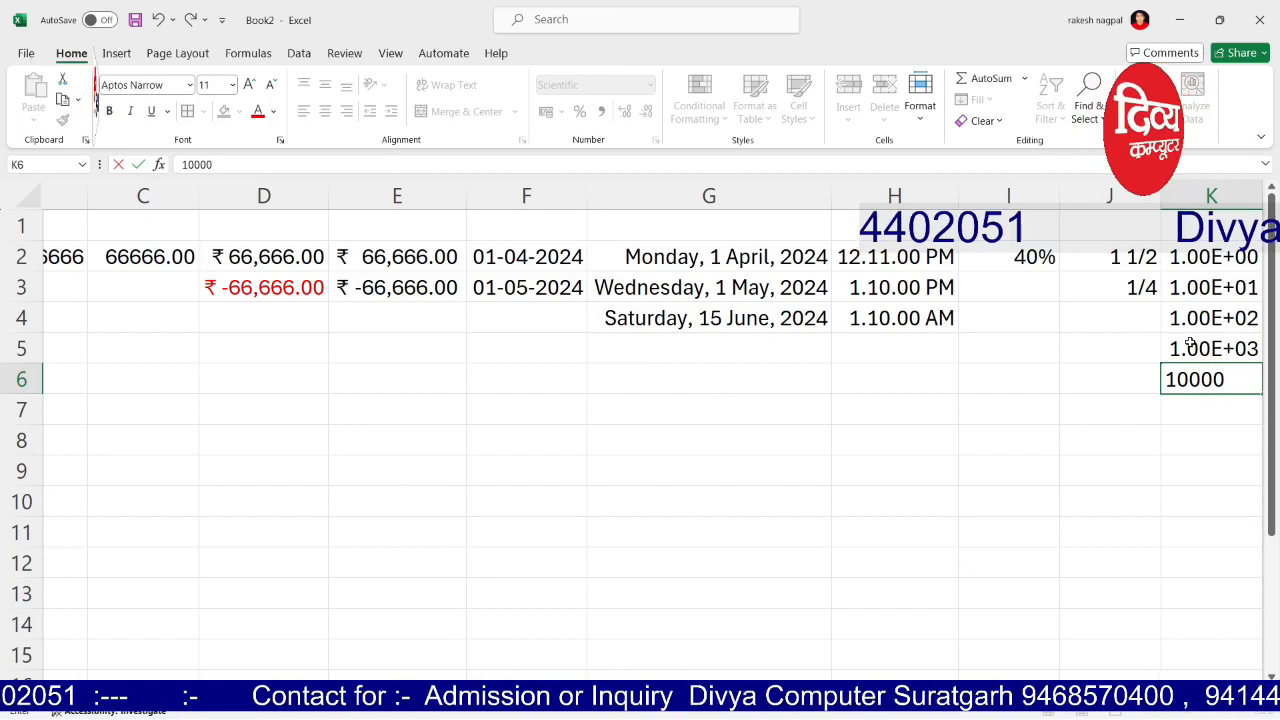
key(Return)
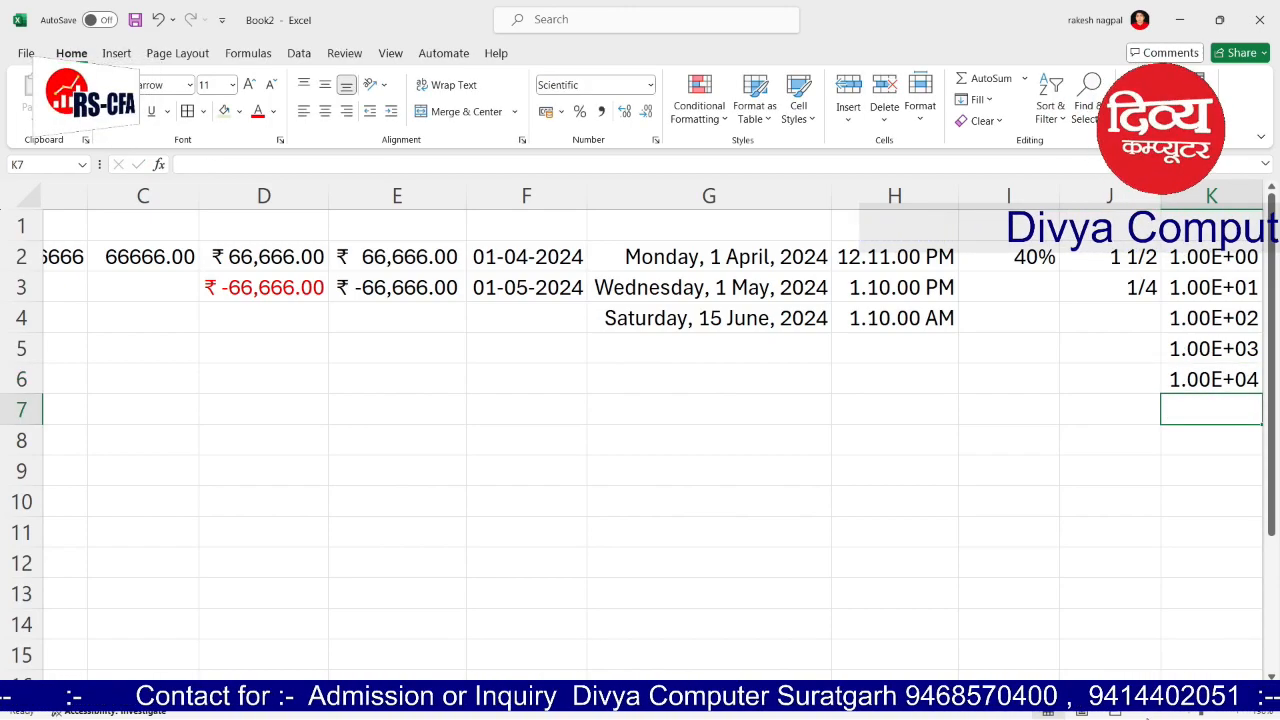
scroll(1194, 540, right, 1)
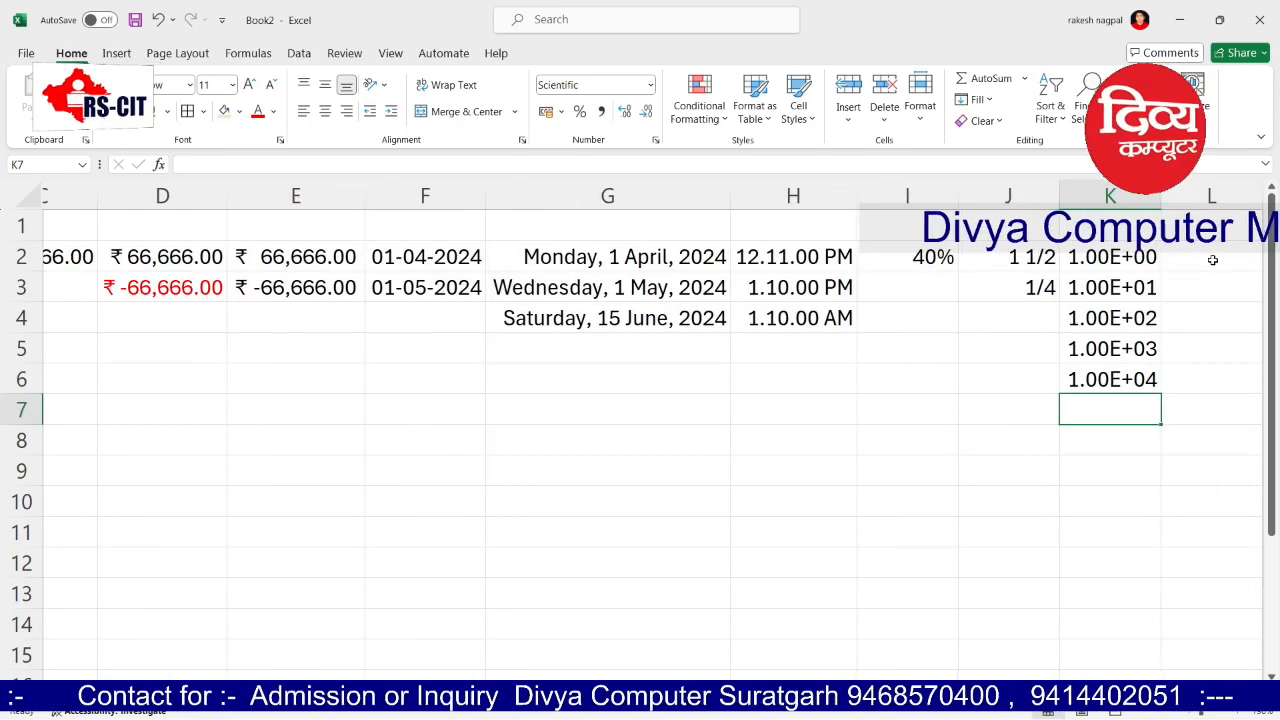
click(1194, 268)
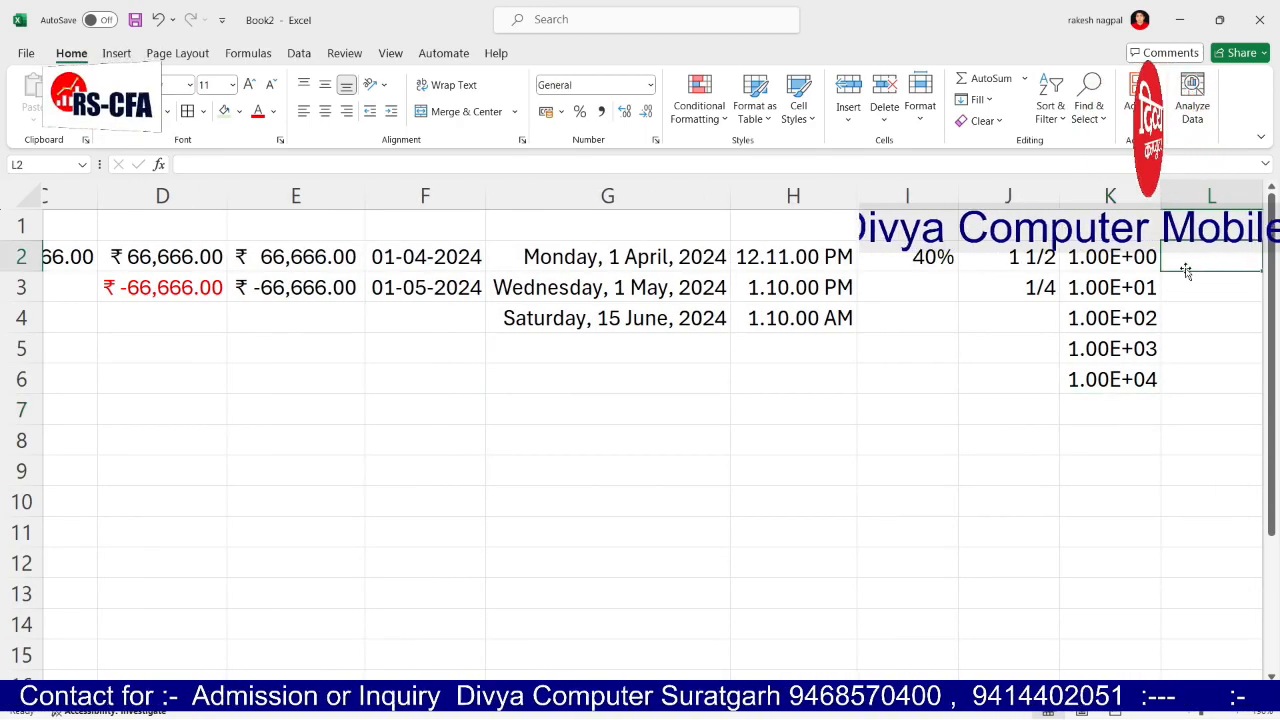
Step: Apply the Text number format to all of column L
click(1224, 198)
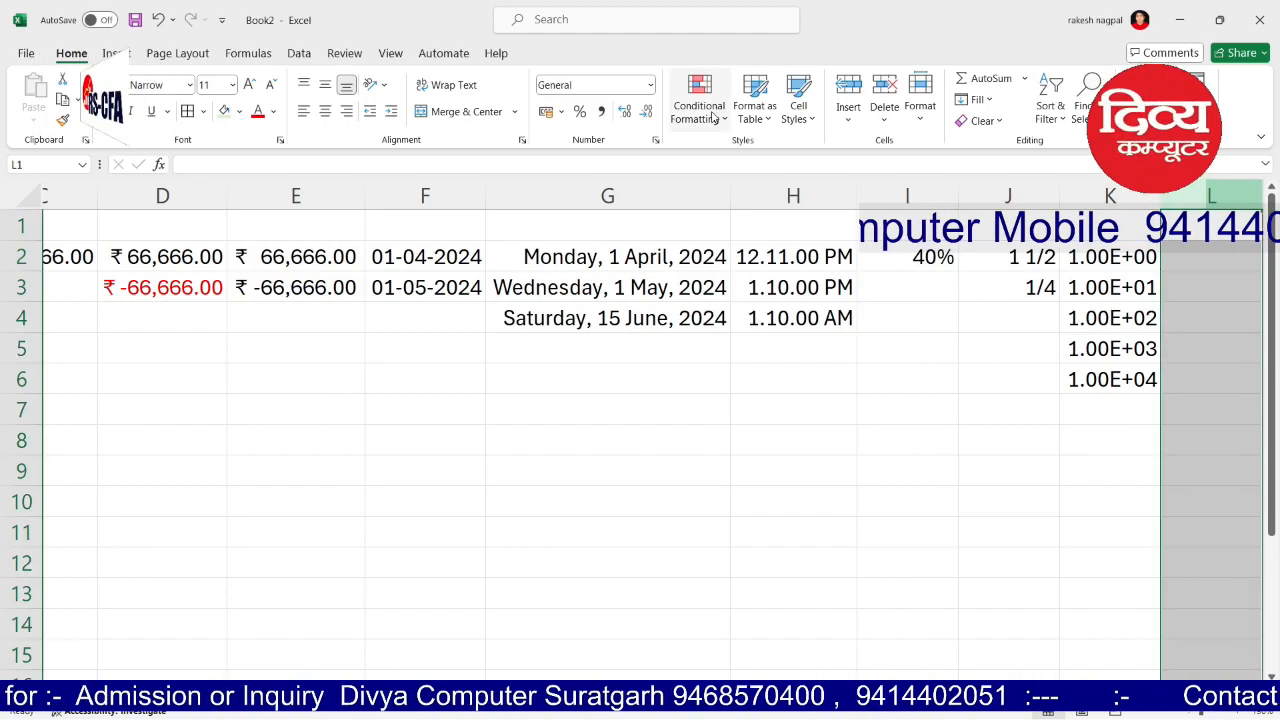
click(656, 141)
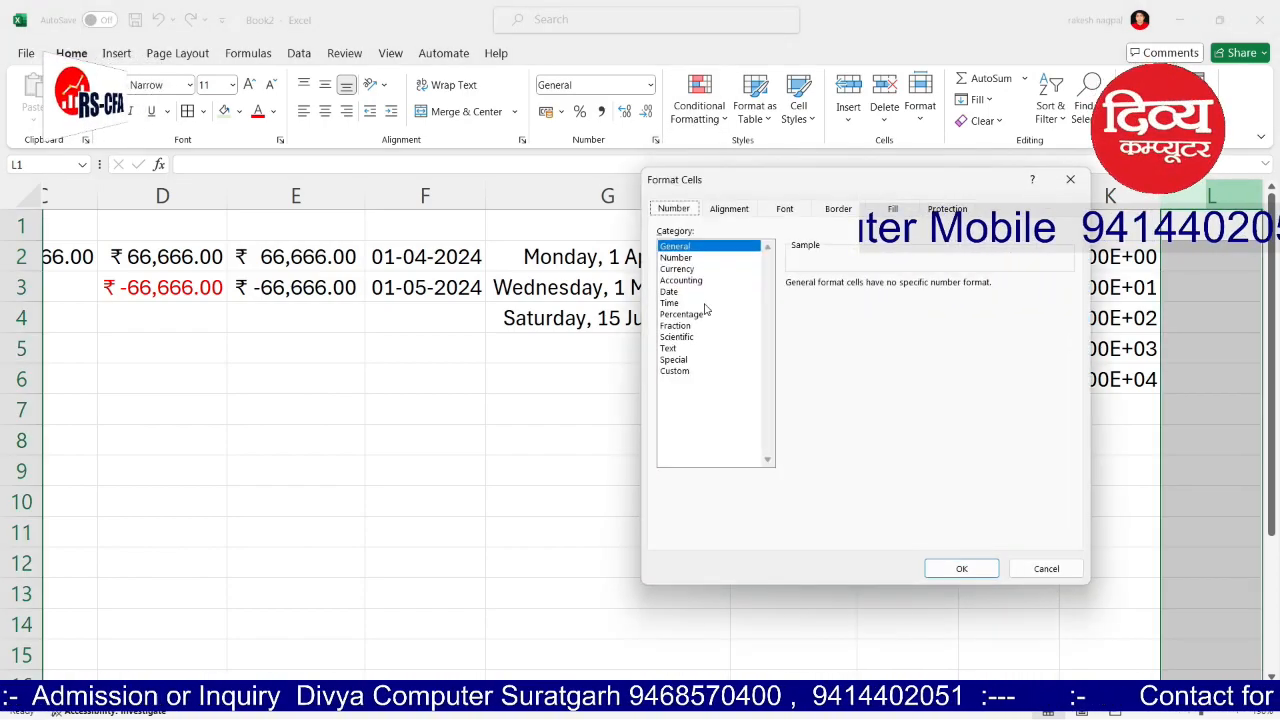
click(680, 377)
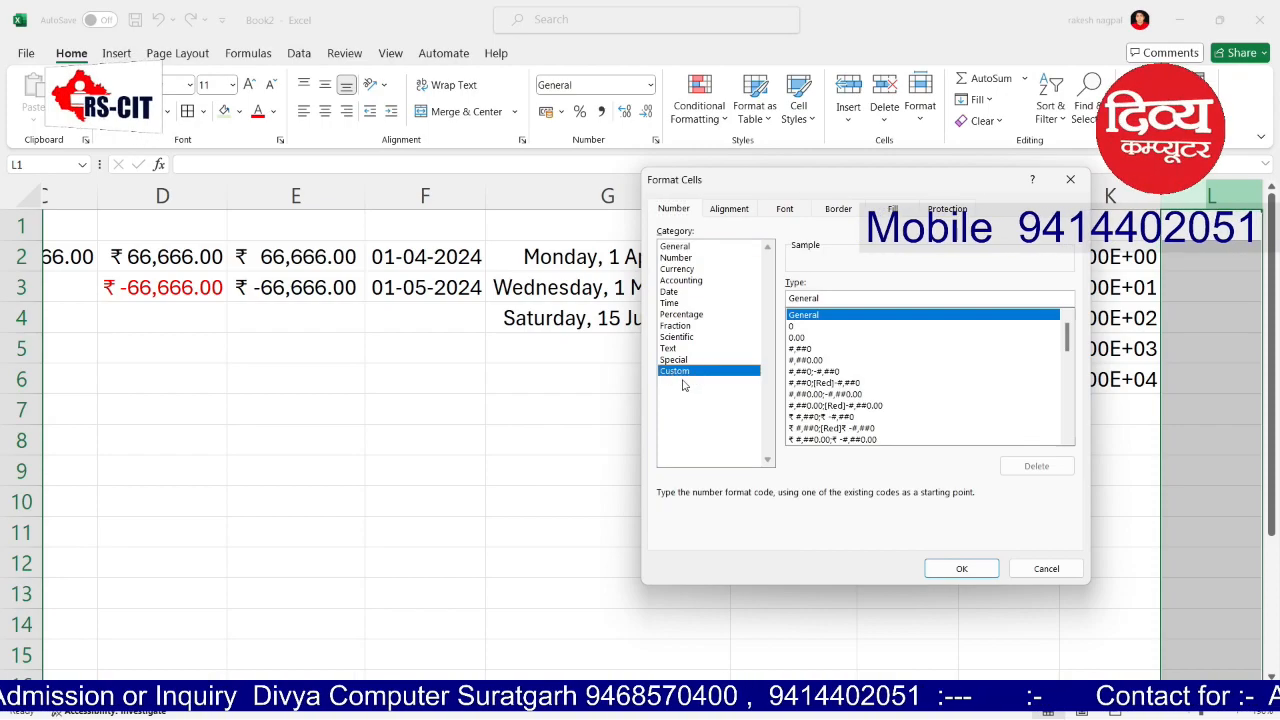
click(955, 568)
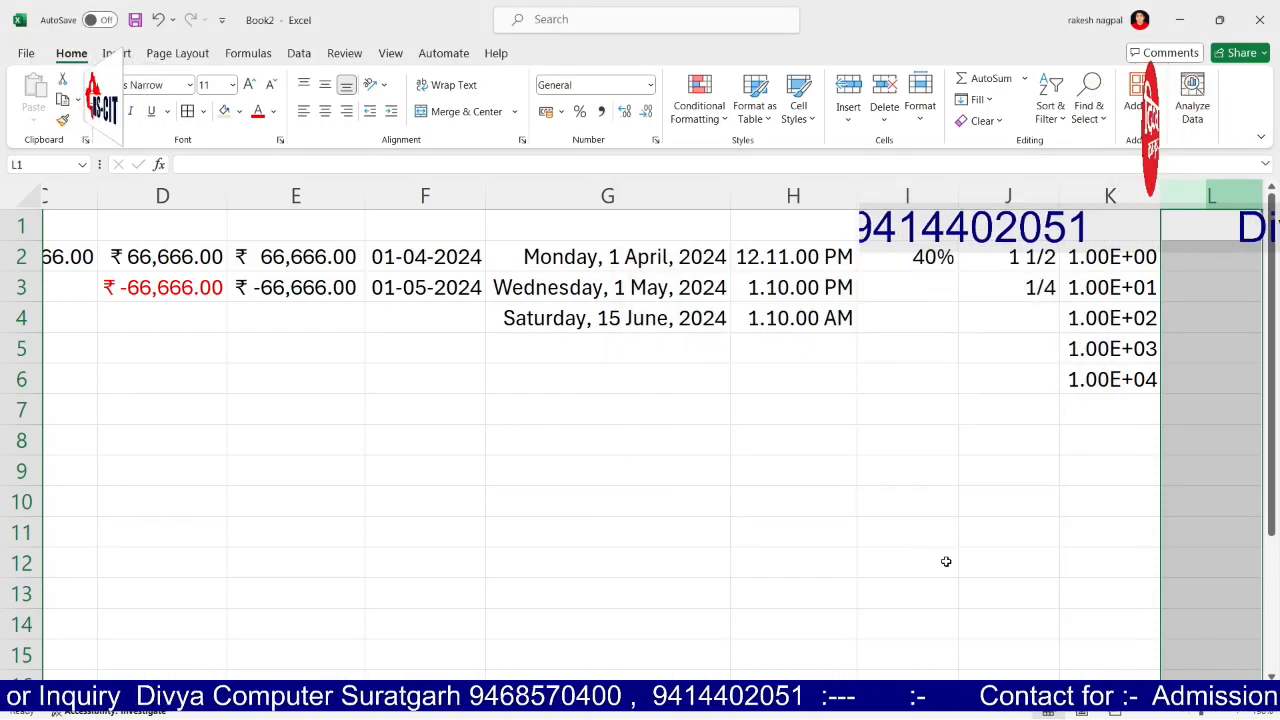
click(655, 140)
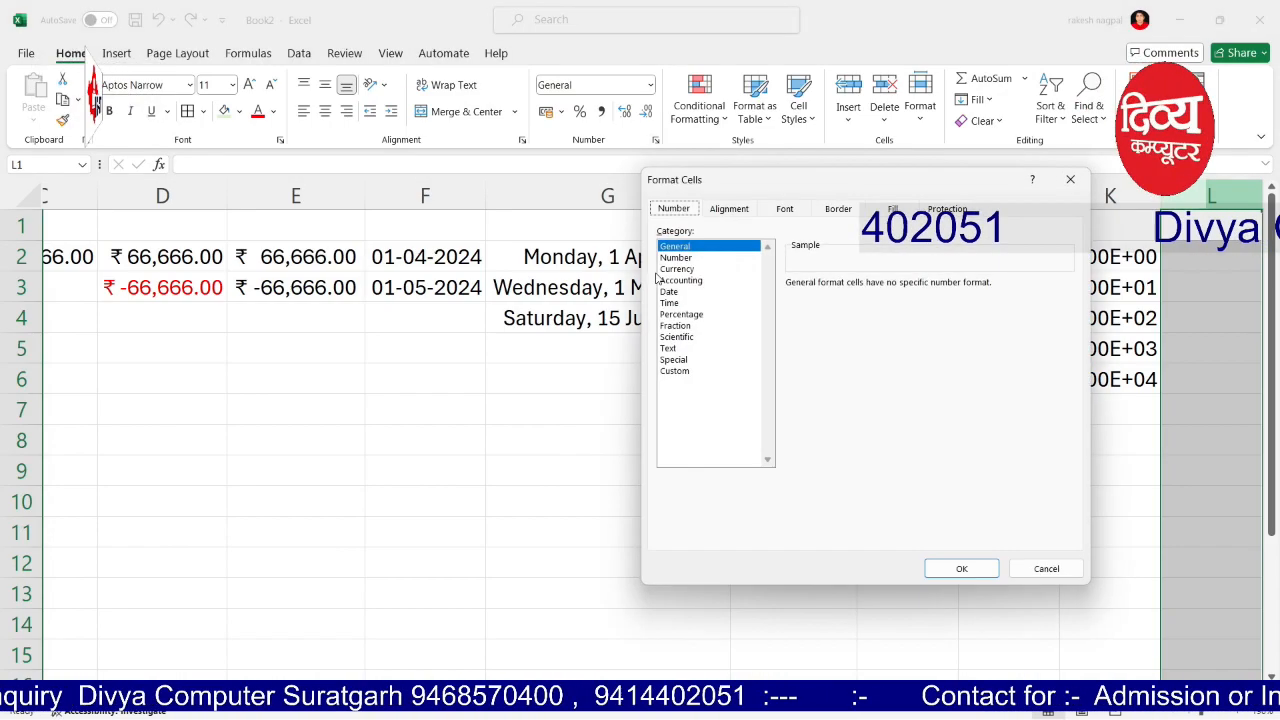
click(672, 348)
click(961, 568)
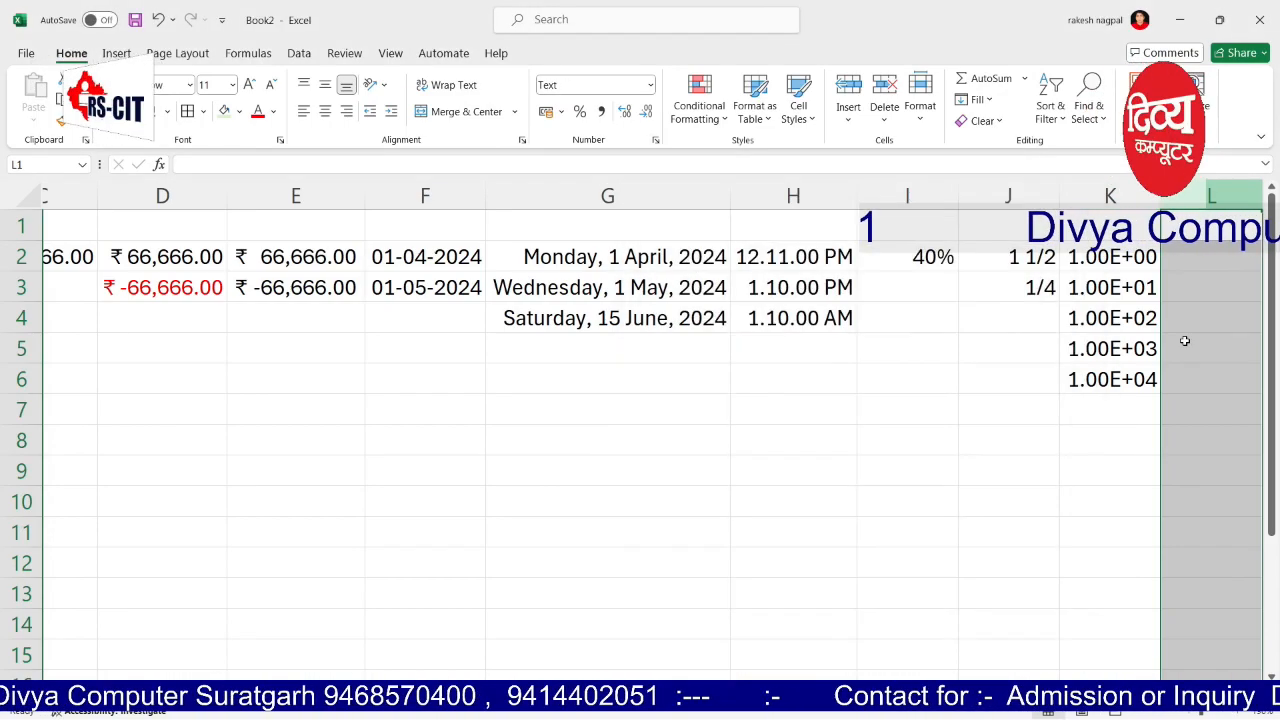
click(1196, 255)
text(111111)
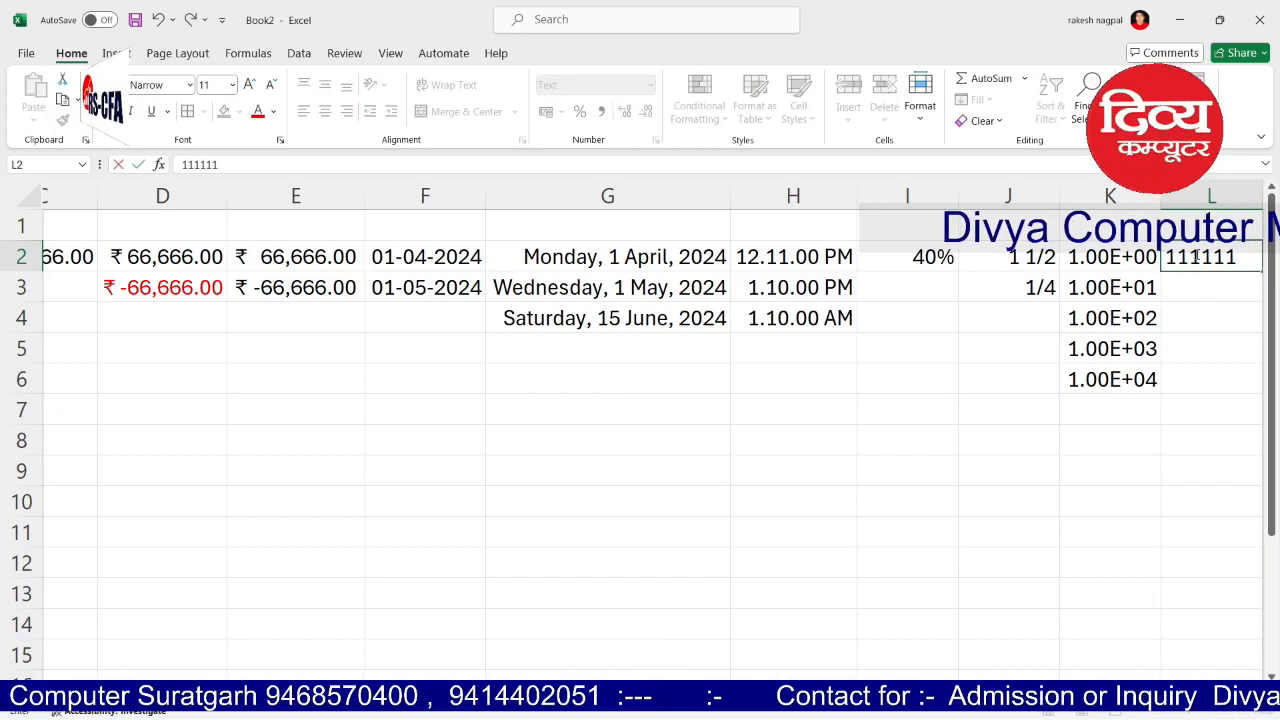
text(11111111111111111111111)
click(1107, 532)
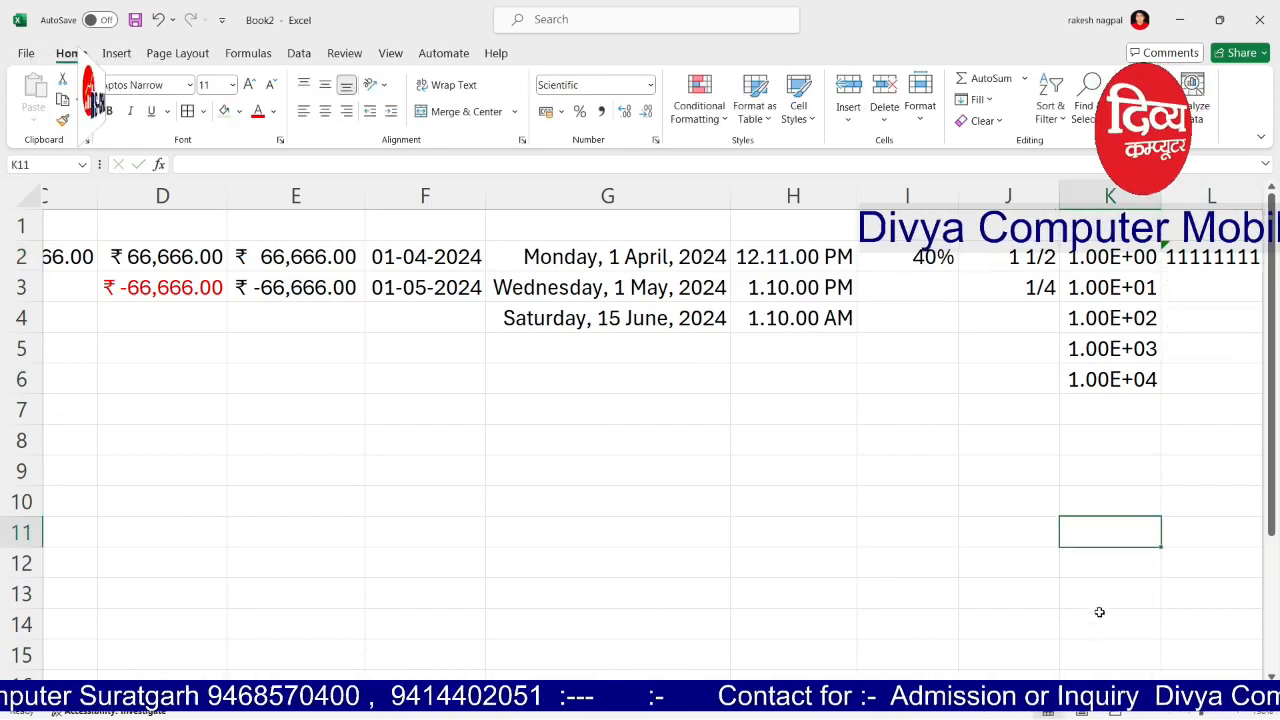
scroll(1022, 677, right, 1)
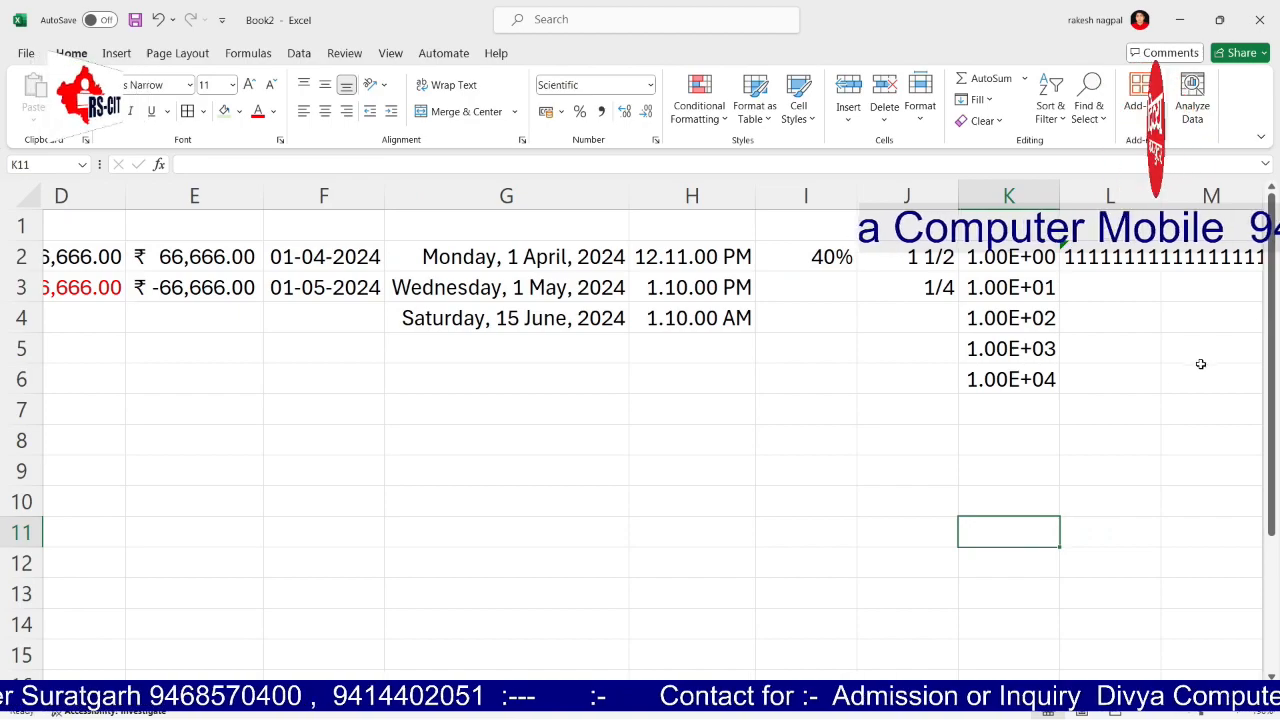
click(1203, 253)
click(1200, 346)
click(1100, 259)
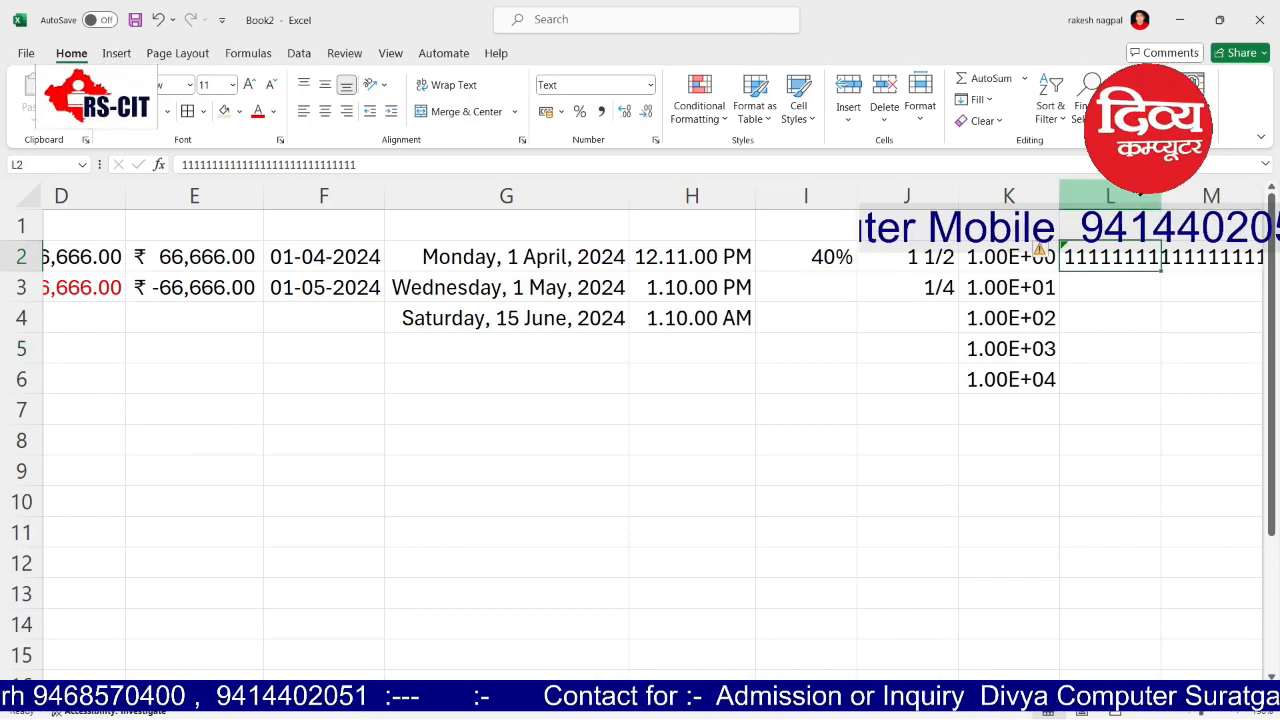
Step: Widen column L so every digit of the L2 value shows
drag(1160, 188, 1263, 188)
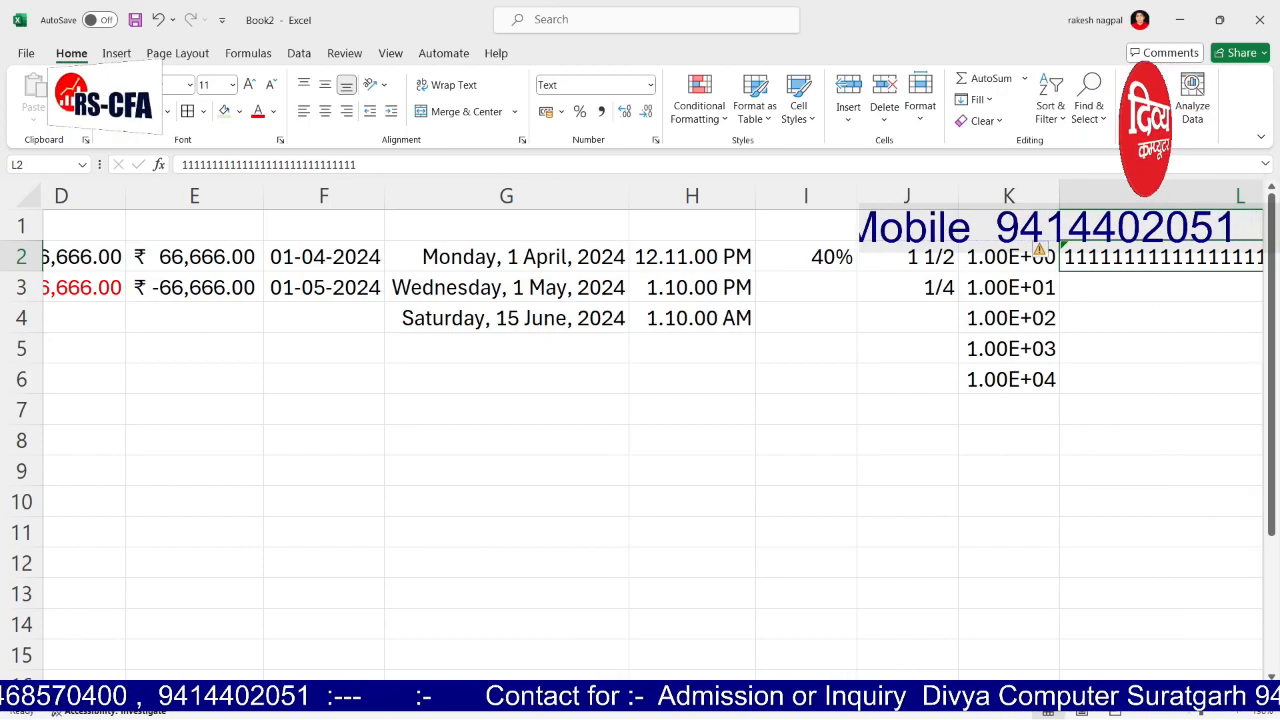
scroll(640, 400, right, 2)
drag(1080, 508, 1054, 470)
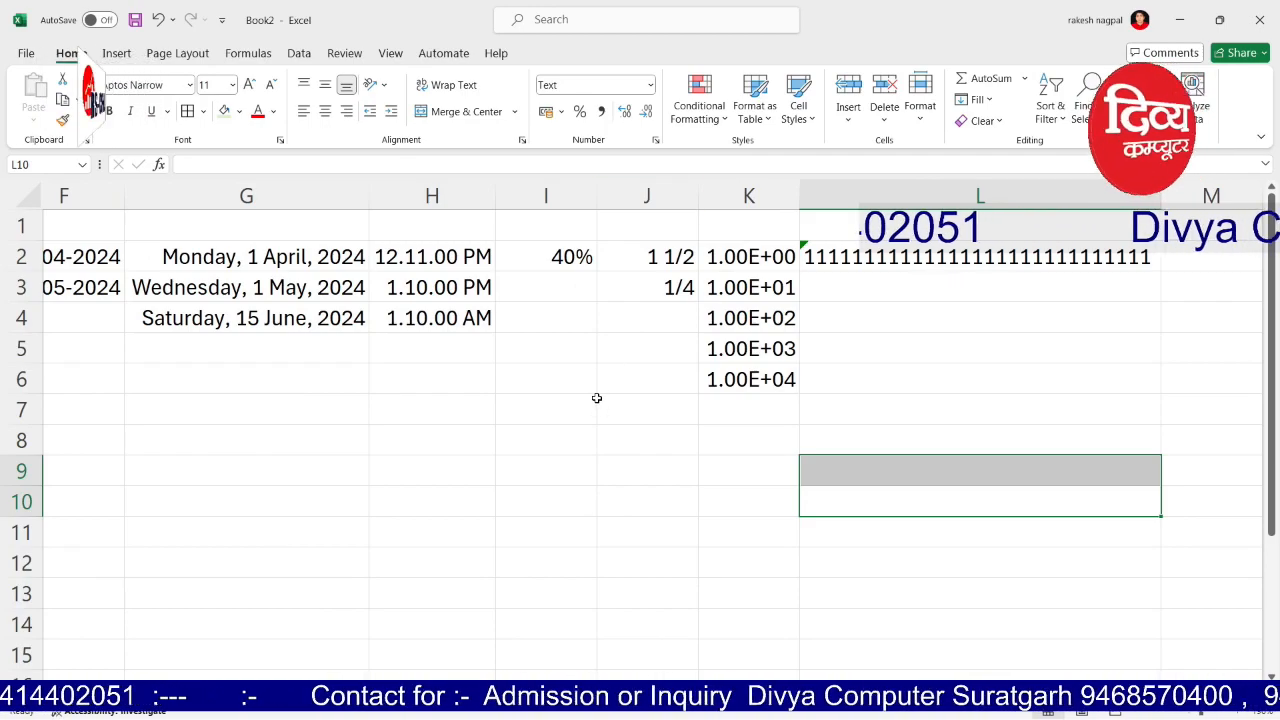
mouse_move(840, 691)
mouse_down()
mouse_move(725, 691)
mouse_move(620, 666)
mouse_move(840, 691)
mouse_up()
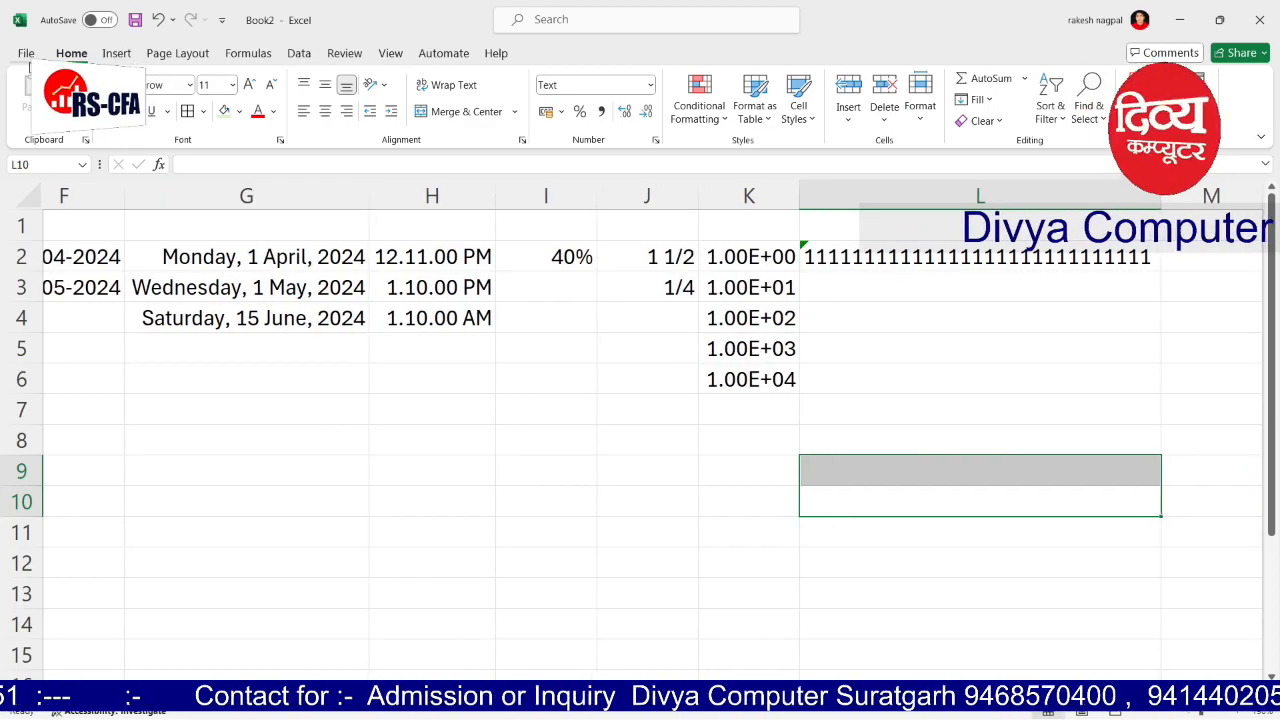
click(28, 55)
click(53, 307)
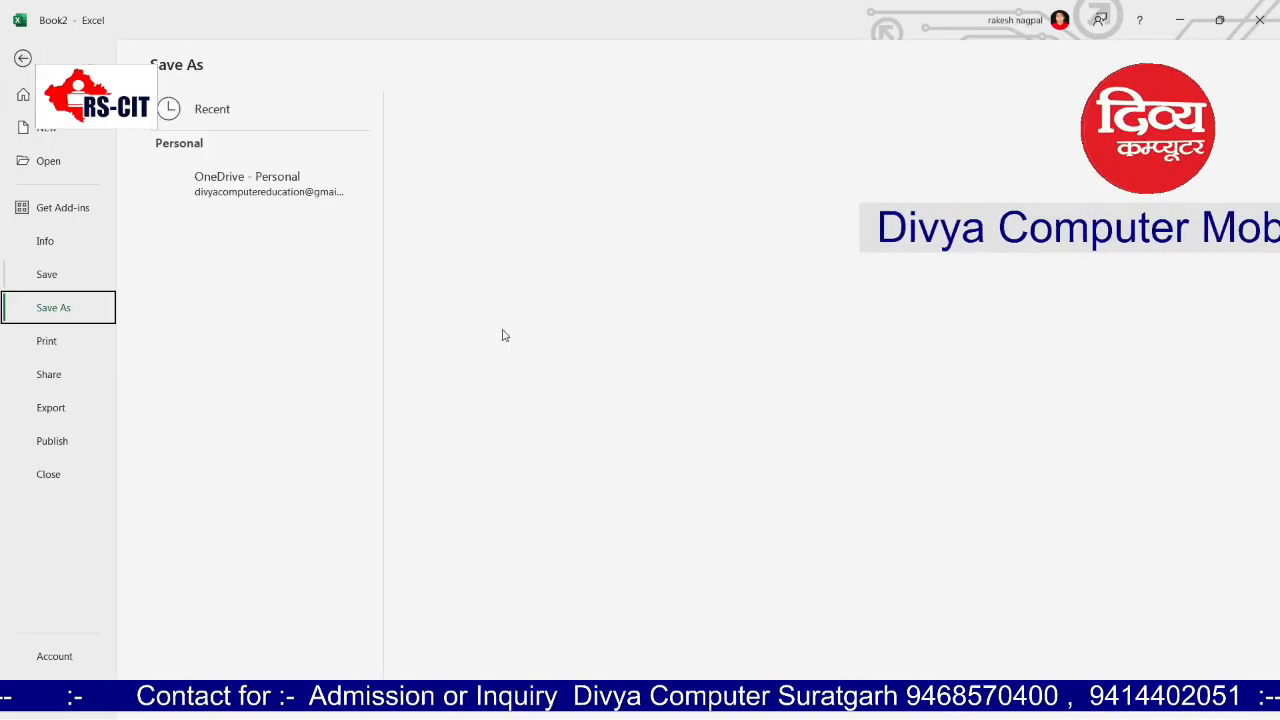
click(229, 258)
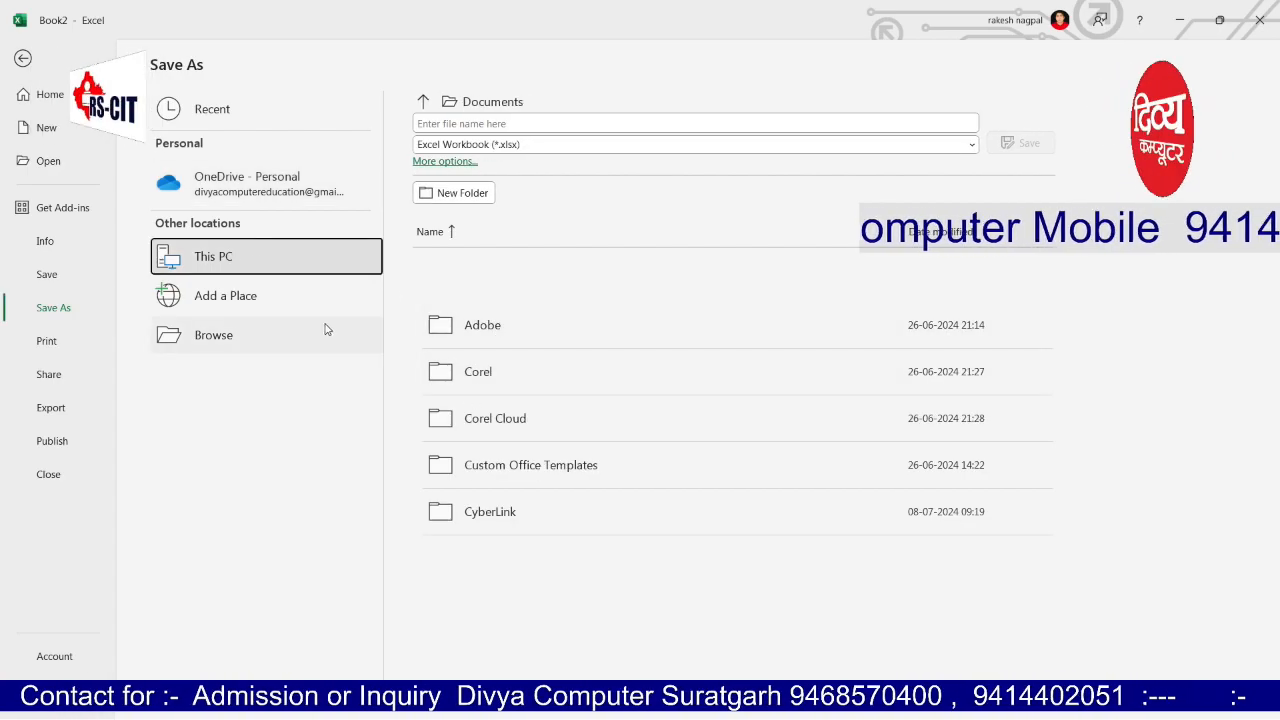
click(23, 57)
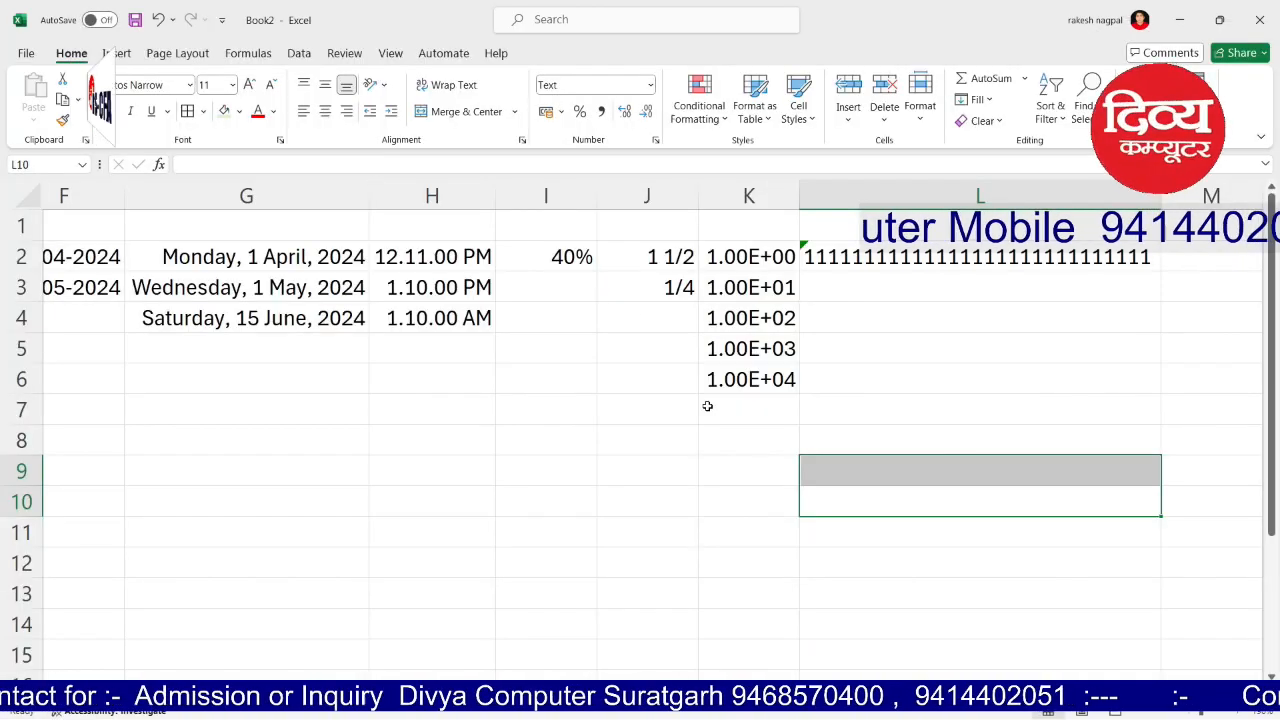
click(694, 449)
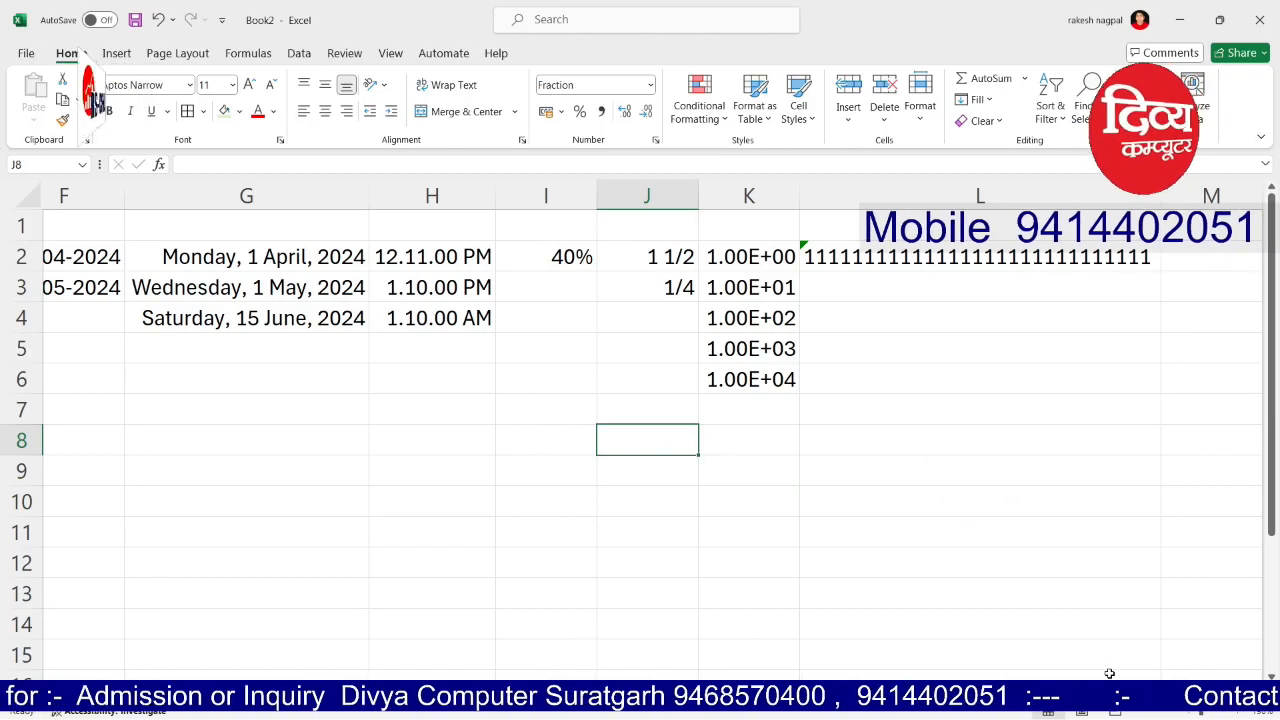
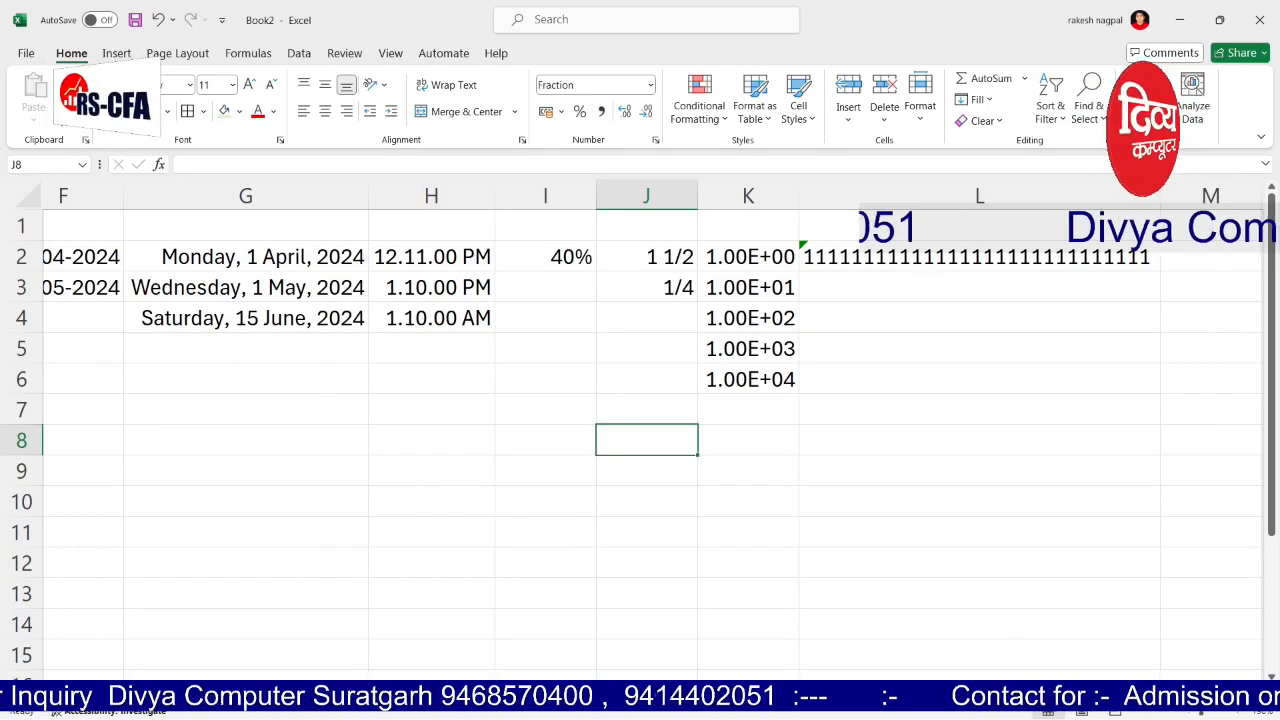
Step: Switch to an empty sheet and clear the stray trial entries from E6 and E7
click(122, 692)
click(245, 277)
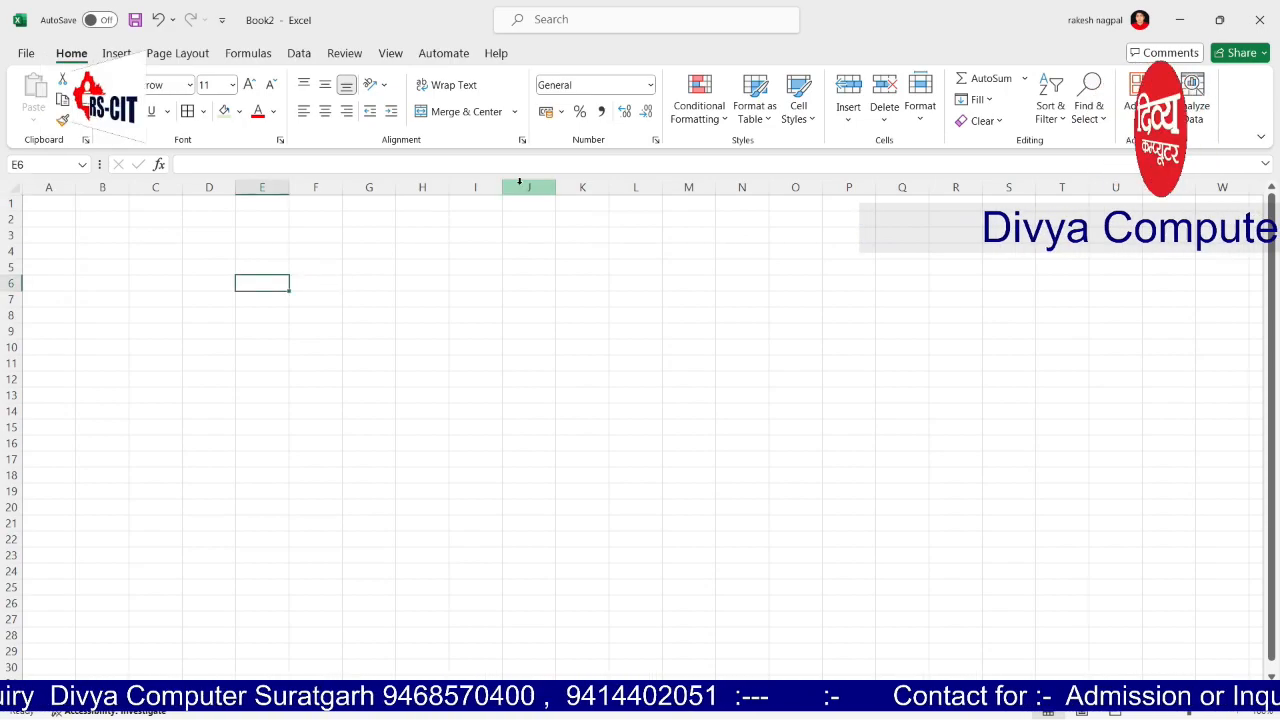
text(1000)
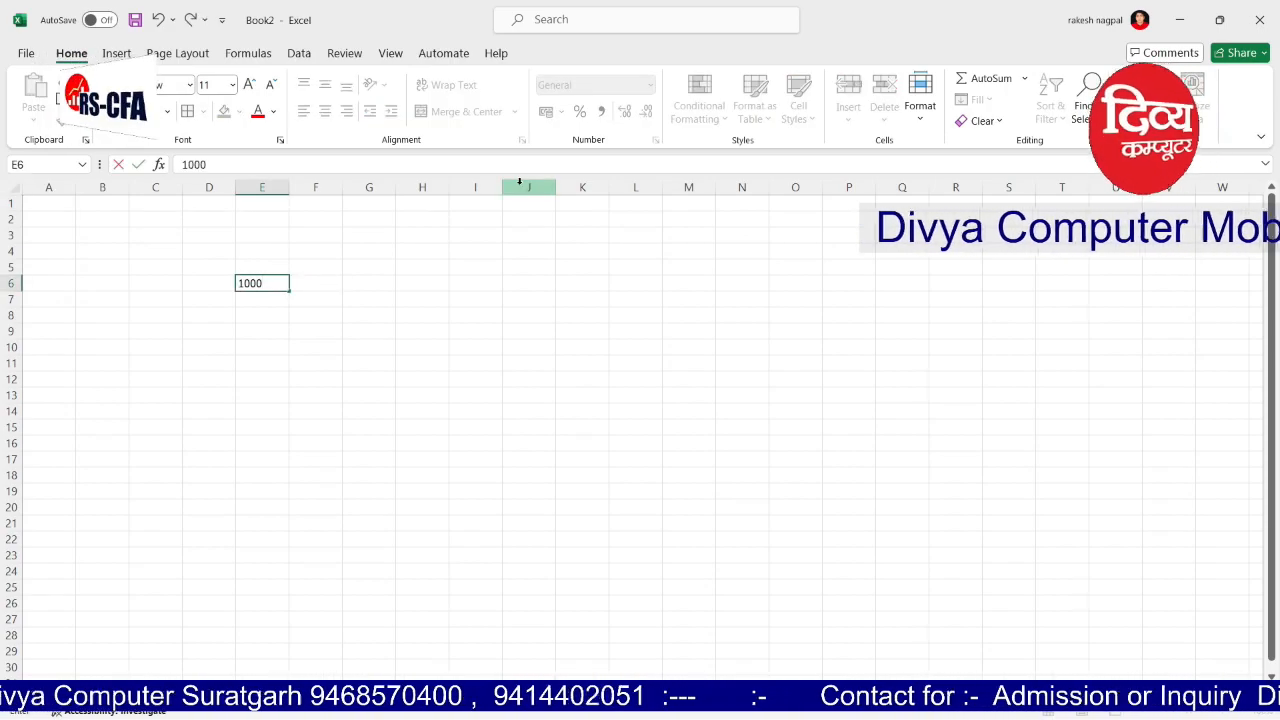
key(Return)
text(1)
key(Up)
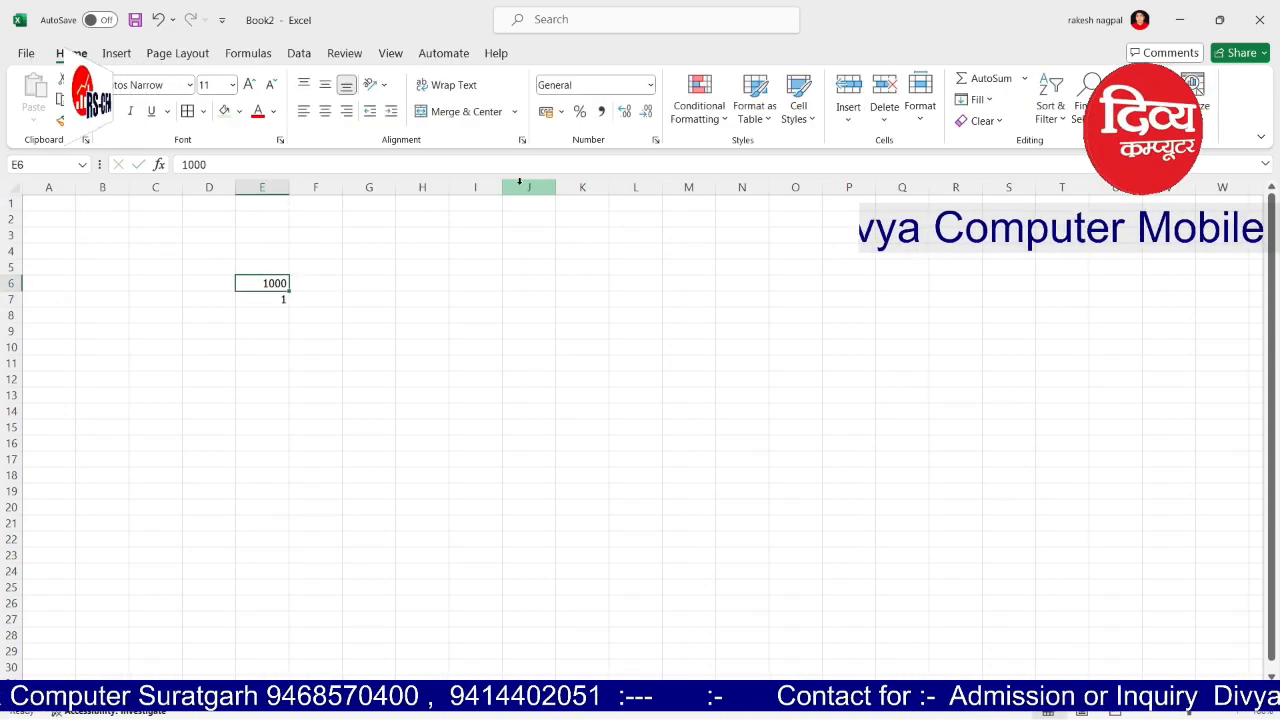
key(Delete)
key(Down)
key(Left)
key(Right)
key(Delete)
key(Up)
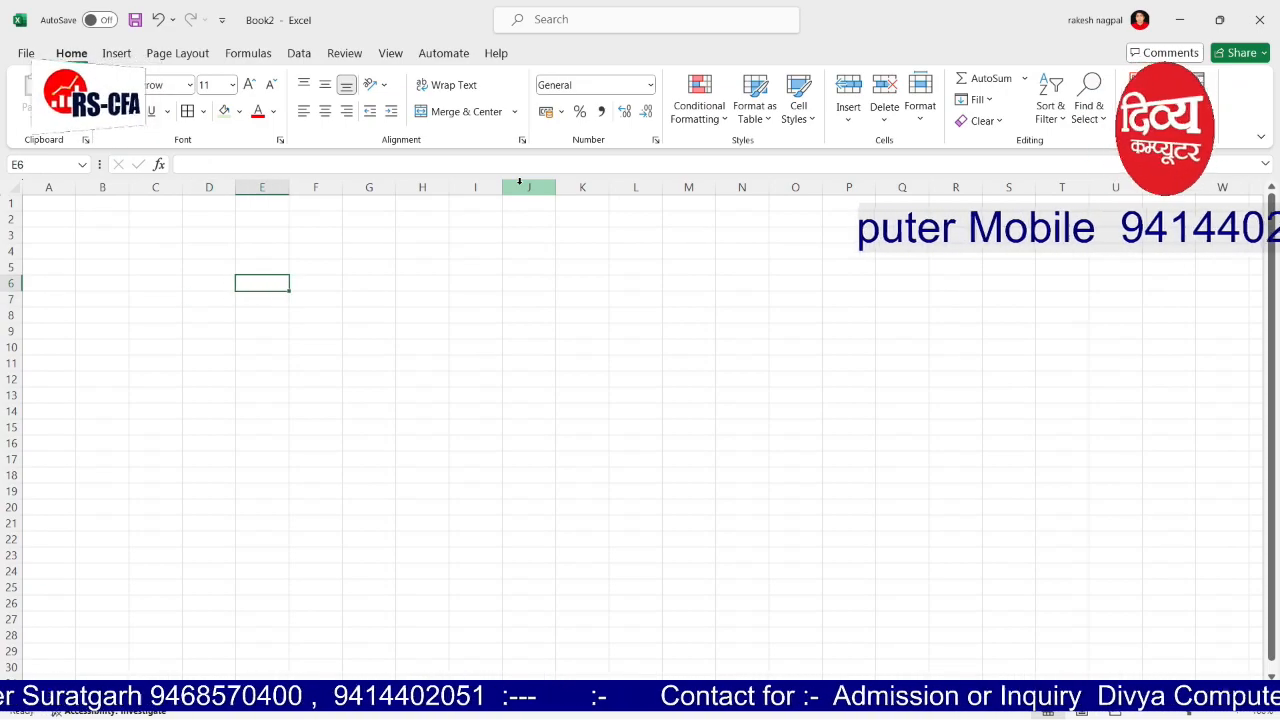
Step: Enter 123, 124 and 125 in E6:E8
text(123)
key(Return)
text(124)
key(Return)
text(125)
key(Return)
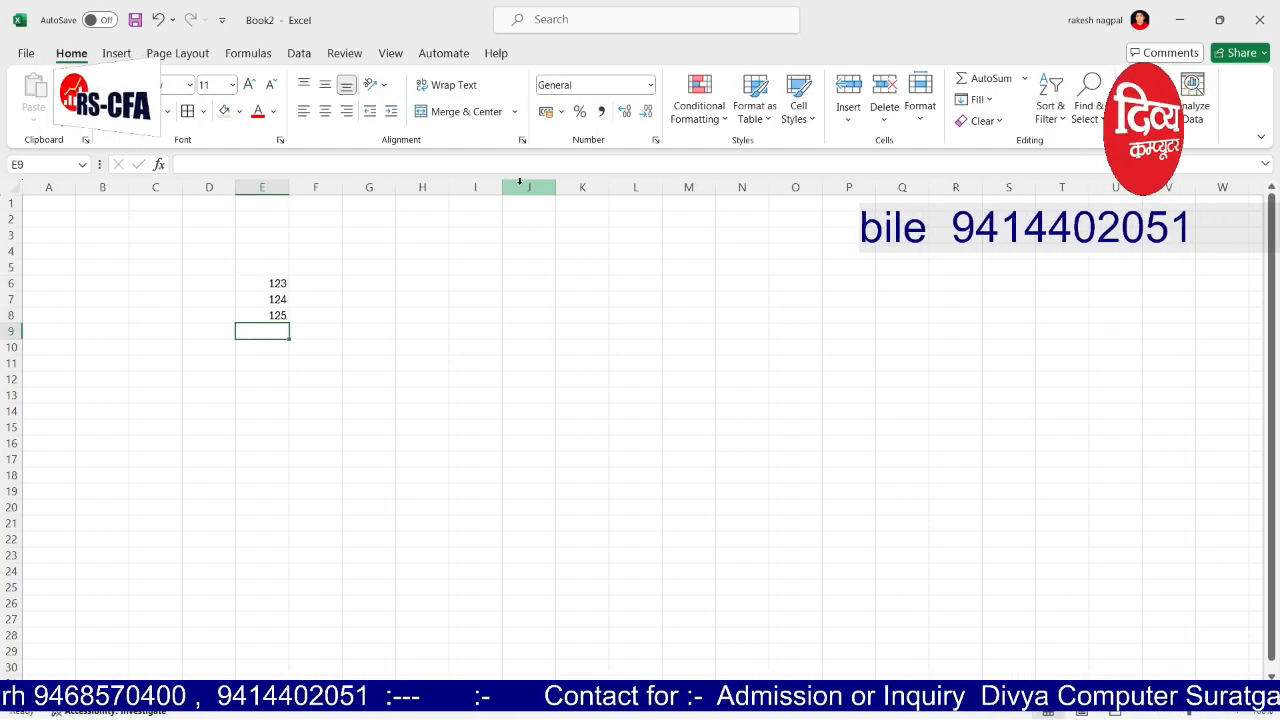
Step: Replace the E6:E8 values with 101231, 101232 and 101233
click(266, 284)
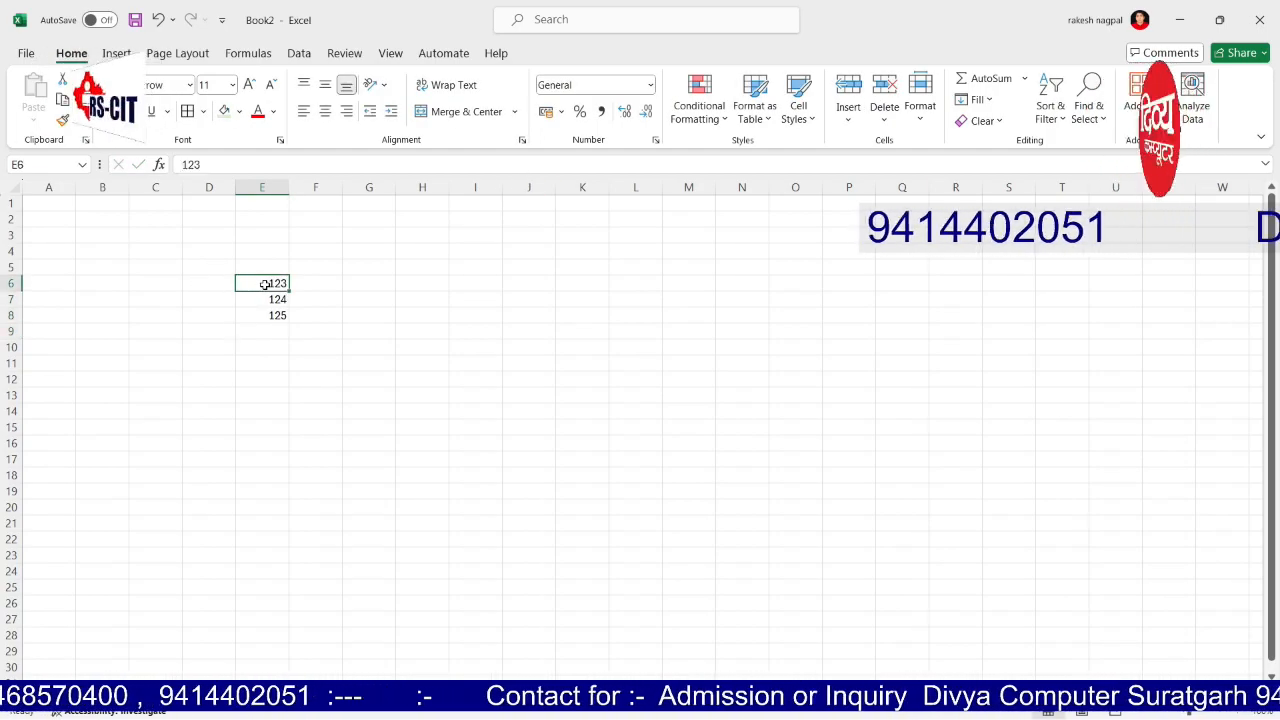
text(101231)
key(Return)
text(101232)
key(Return)
text(101233)
key(Return)
Step: Fill the series down to E24 and check that it ends at 101249
drag(267, 275, 289, 578)
click(475, 490)
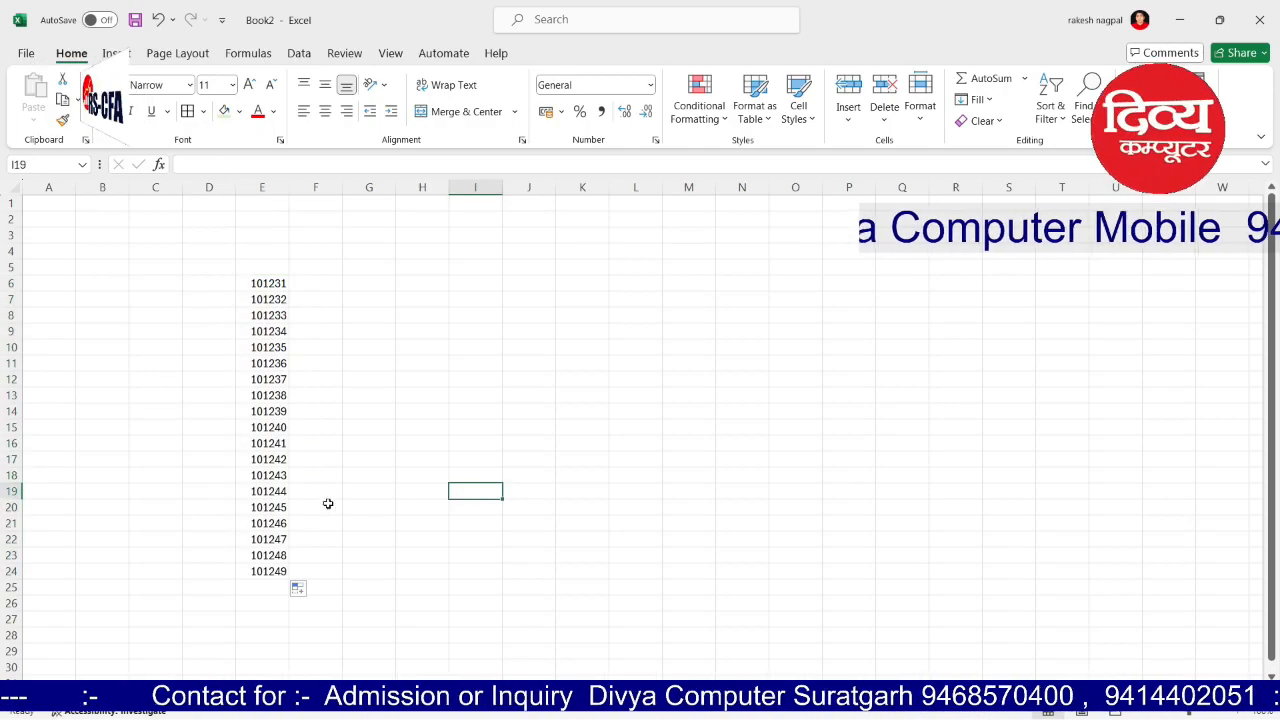
click(279, 474)
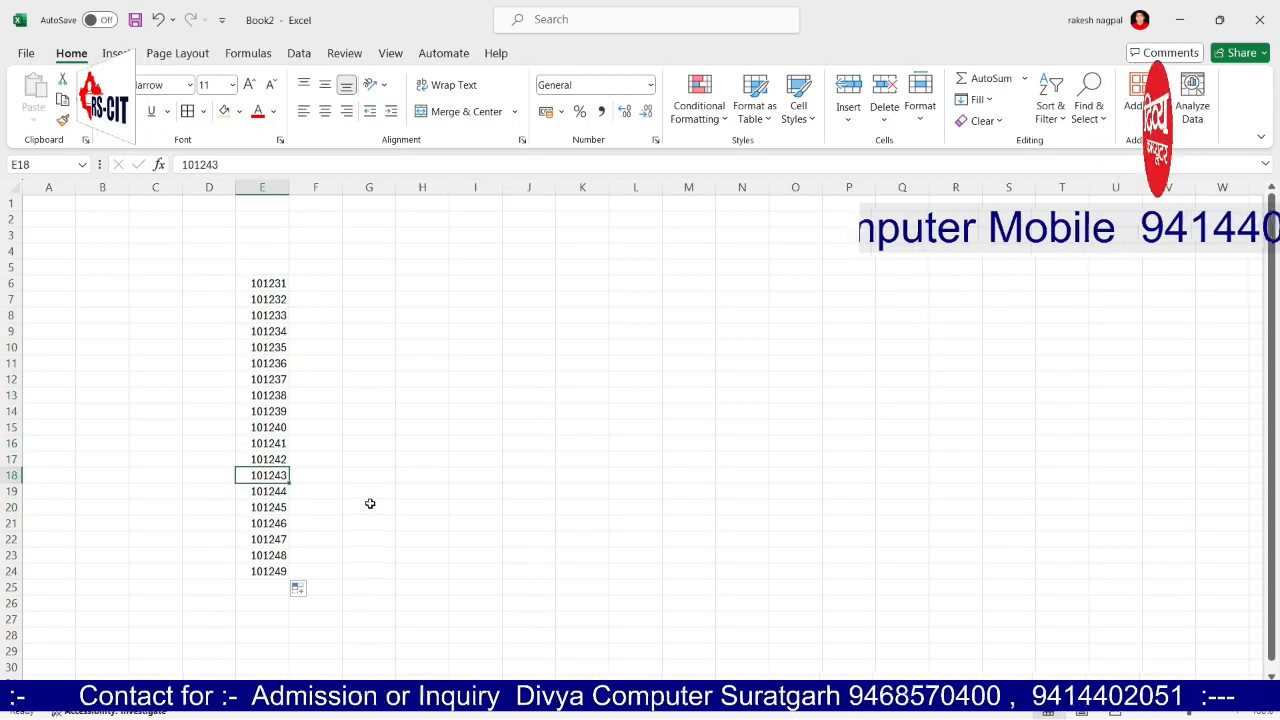
click(275, 571)
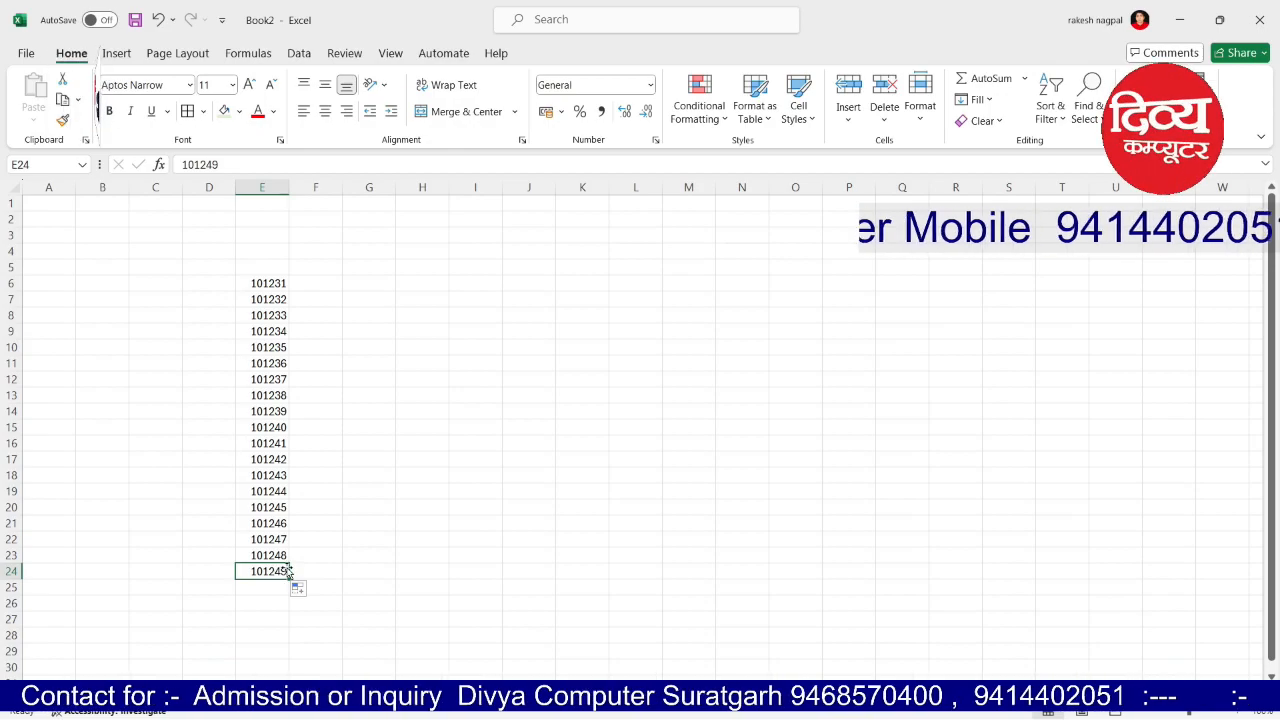
click(648, 418)
click(421, 347)
scroll(422, 360, up, 1)
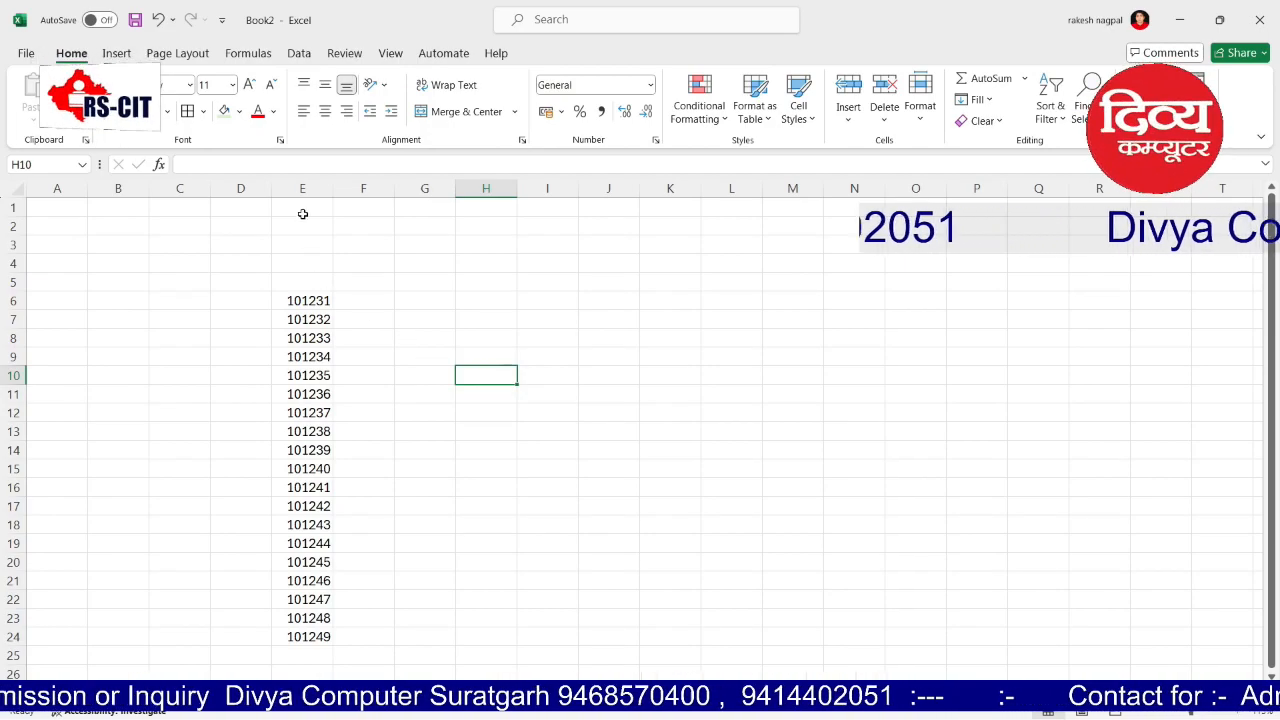
drag(295, 300, 330, 452)
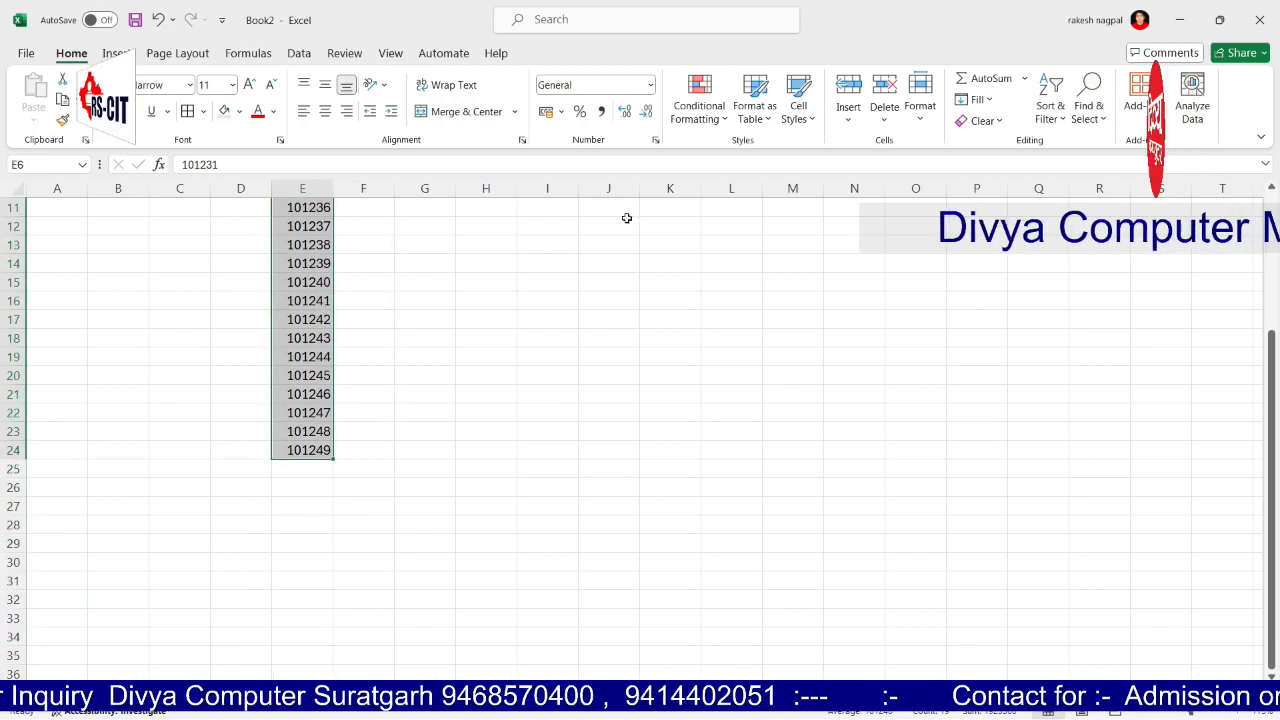
click(705, 112)
mouse_move(760, 152)
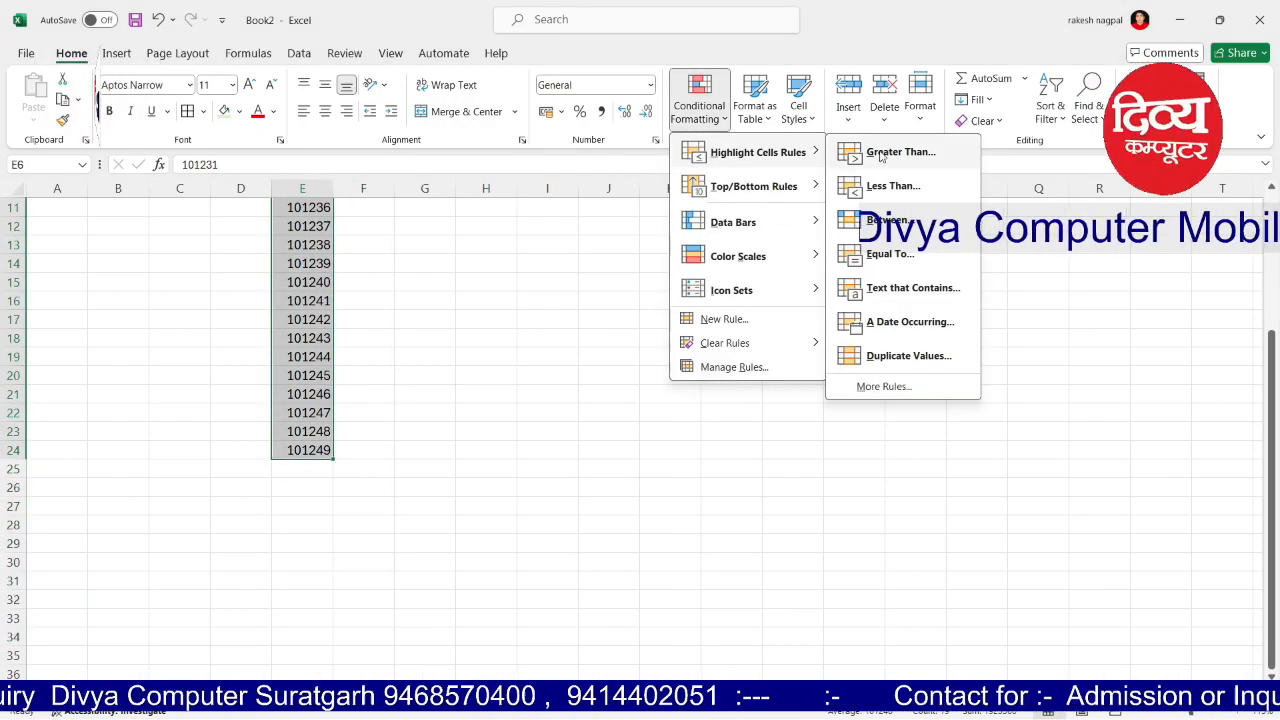
click(881, 155)
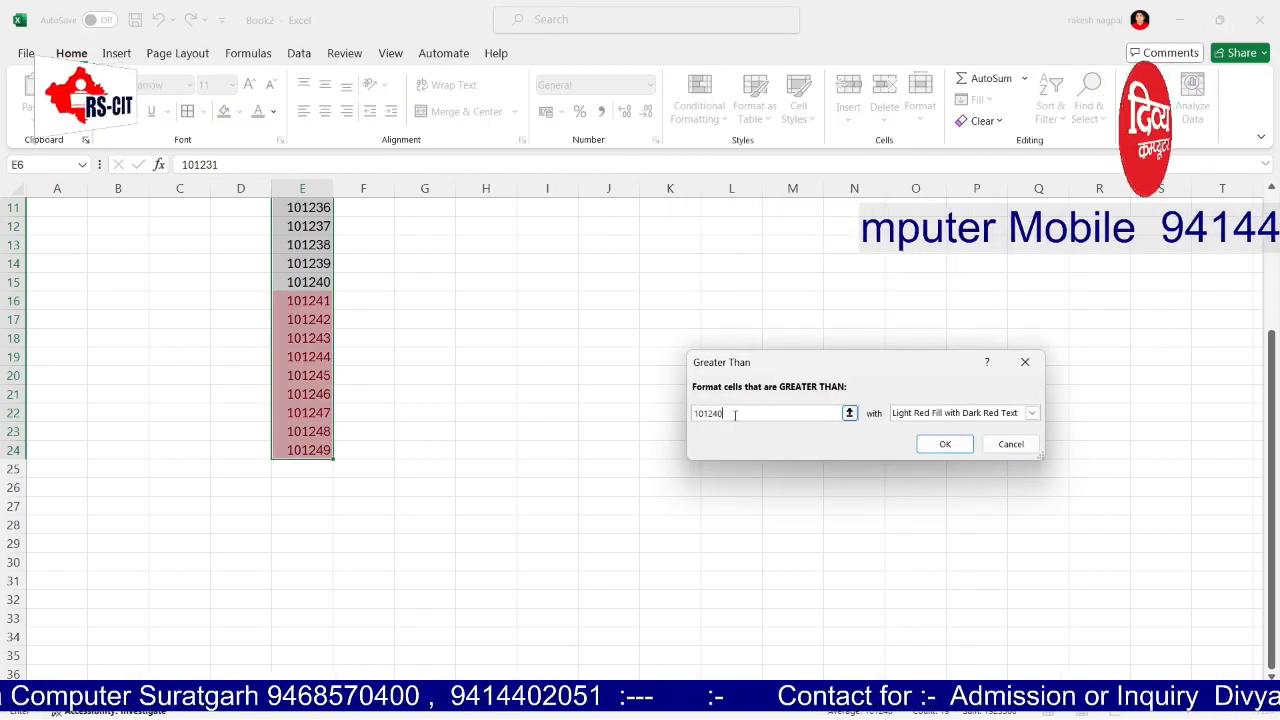
text(101)
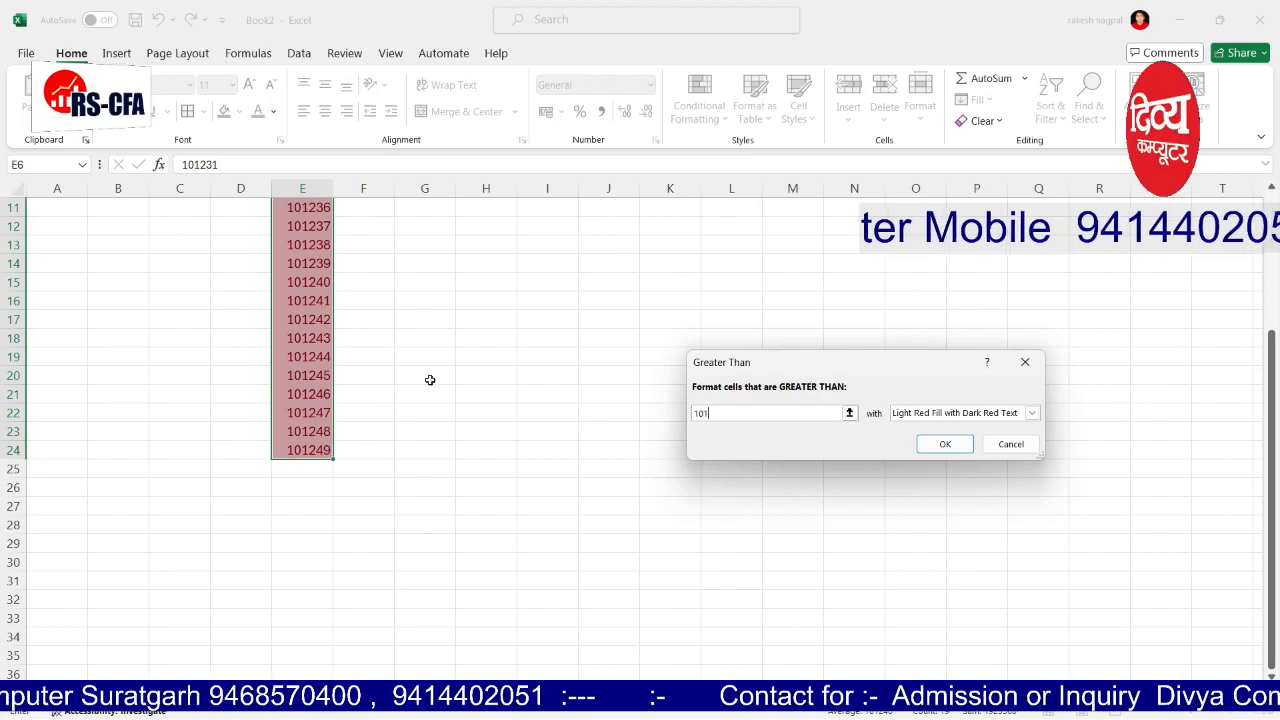
text(247)
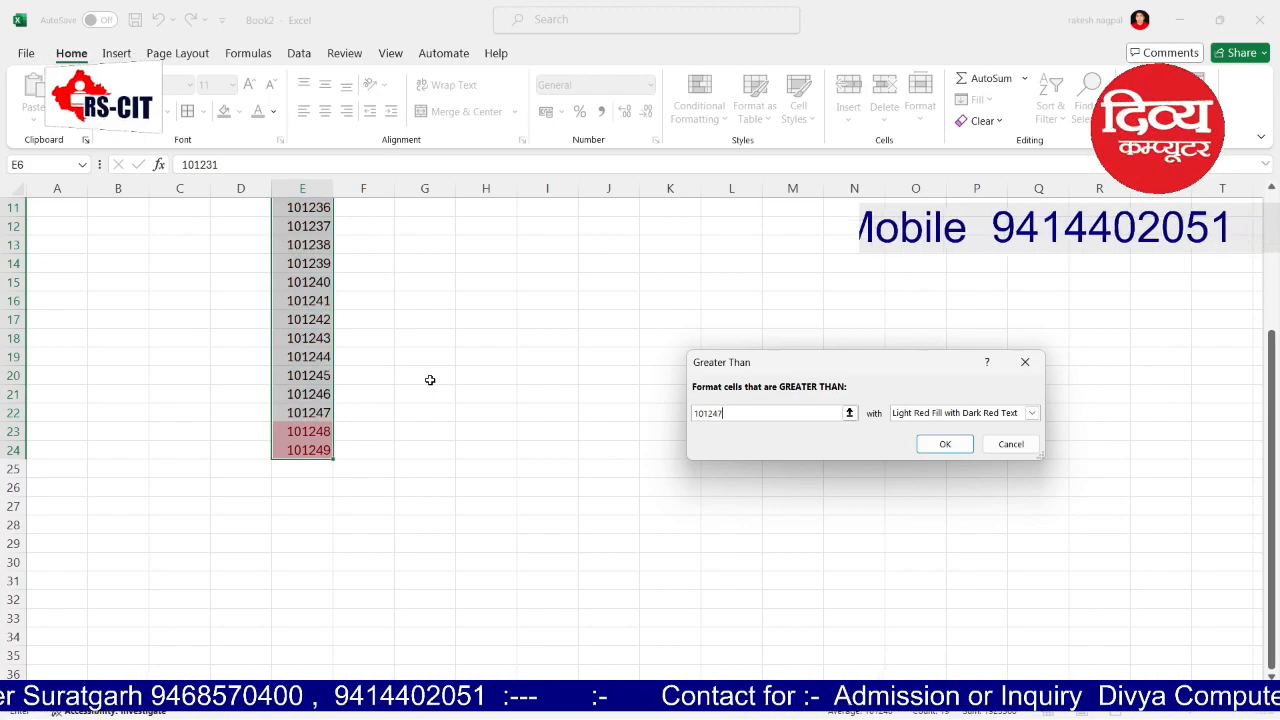
key(Return)
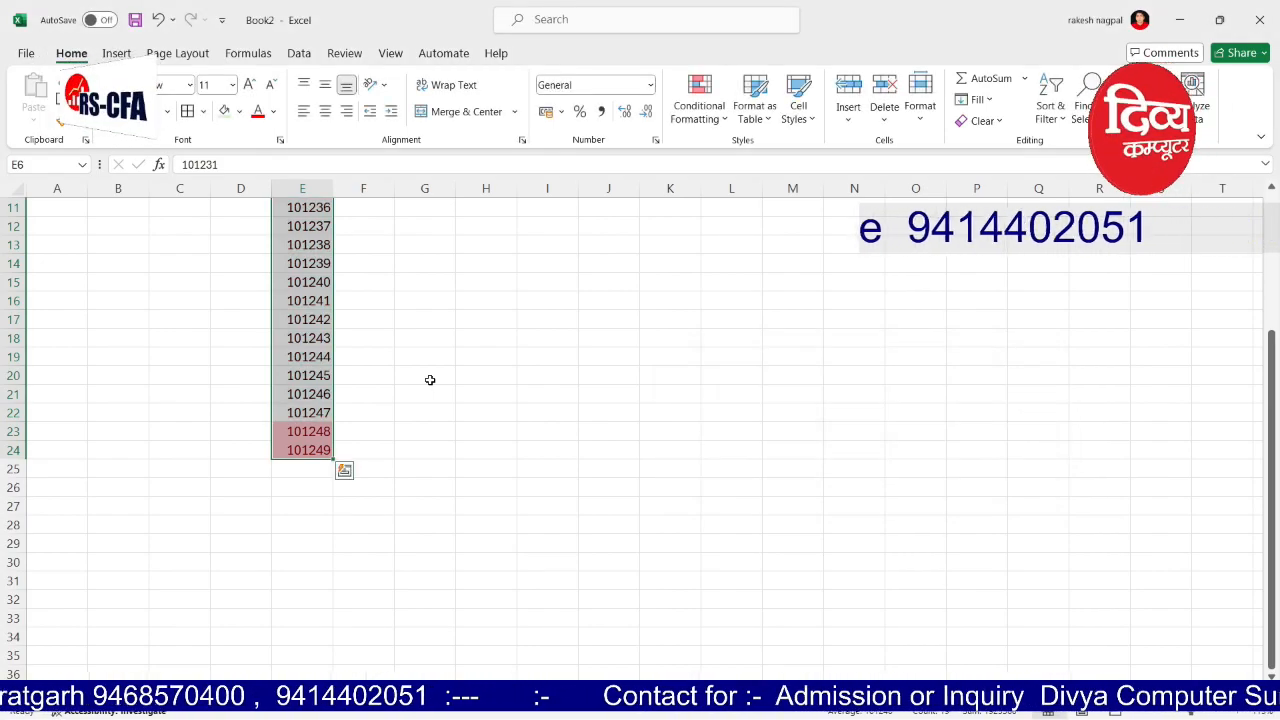
click(430, 380)
scroll(764, 442, up, 1)
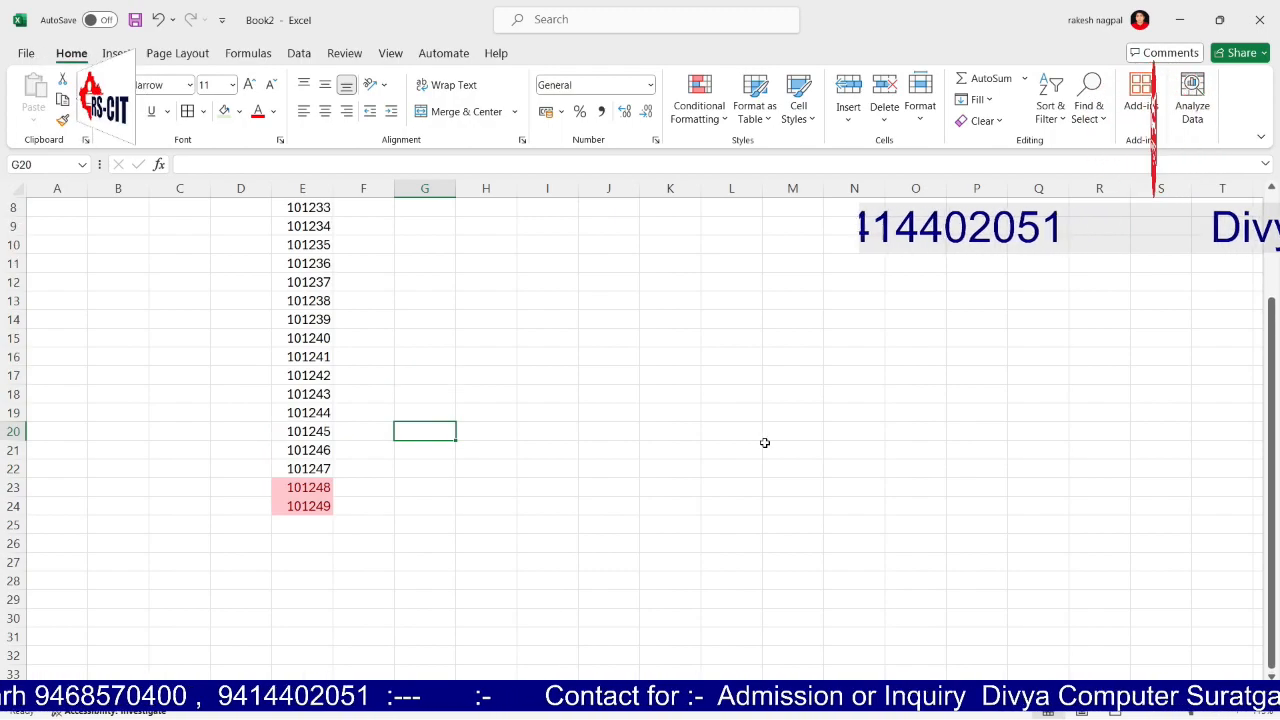
key(ctrl+z)
scroll(540, 350, up, 2)
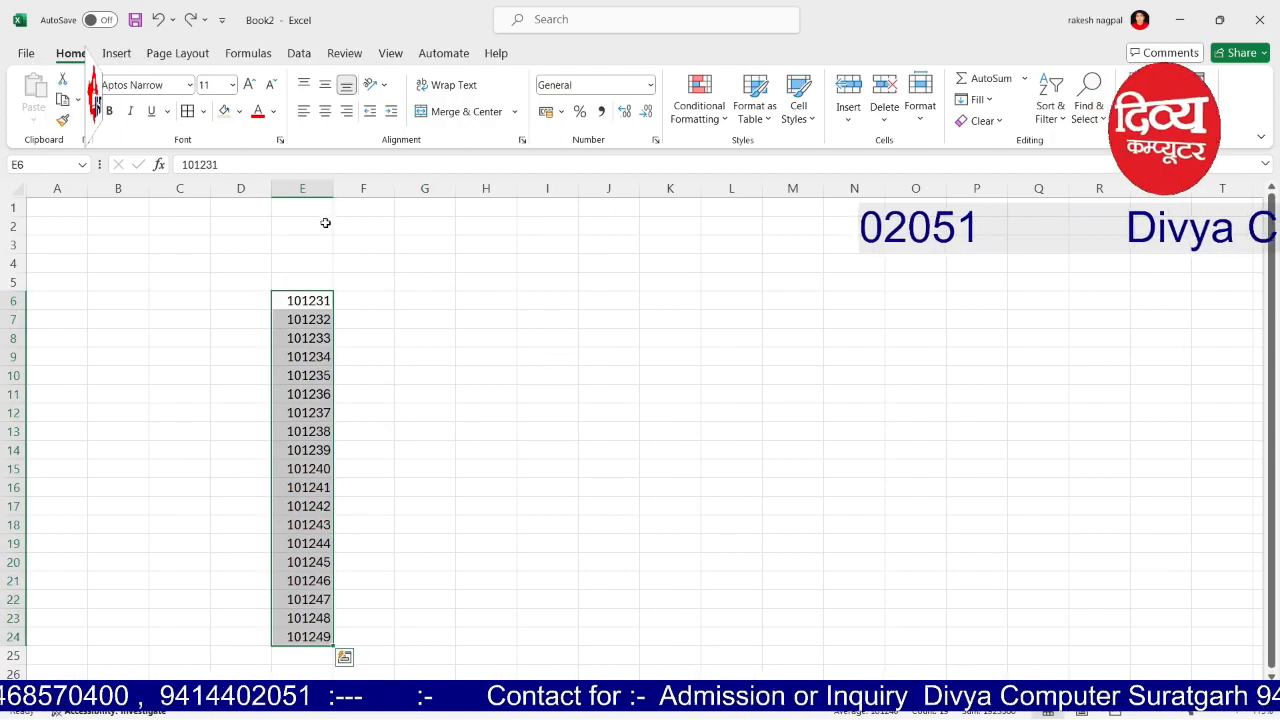
click(305, 188)
click(699, 105)
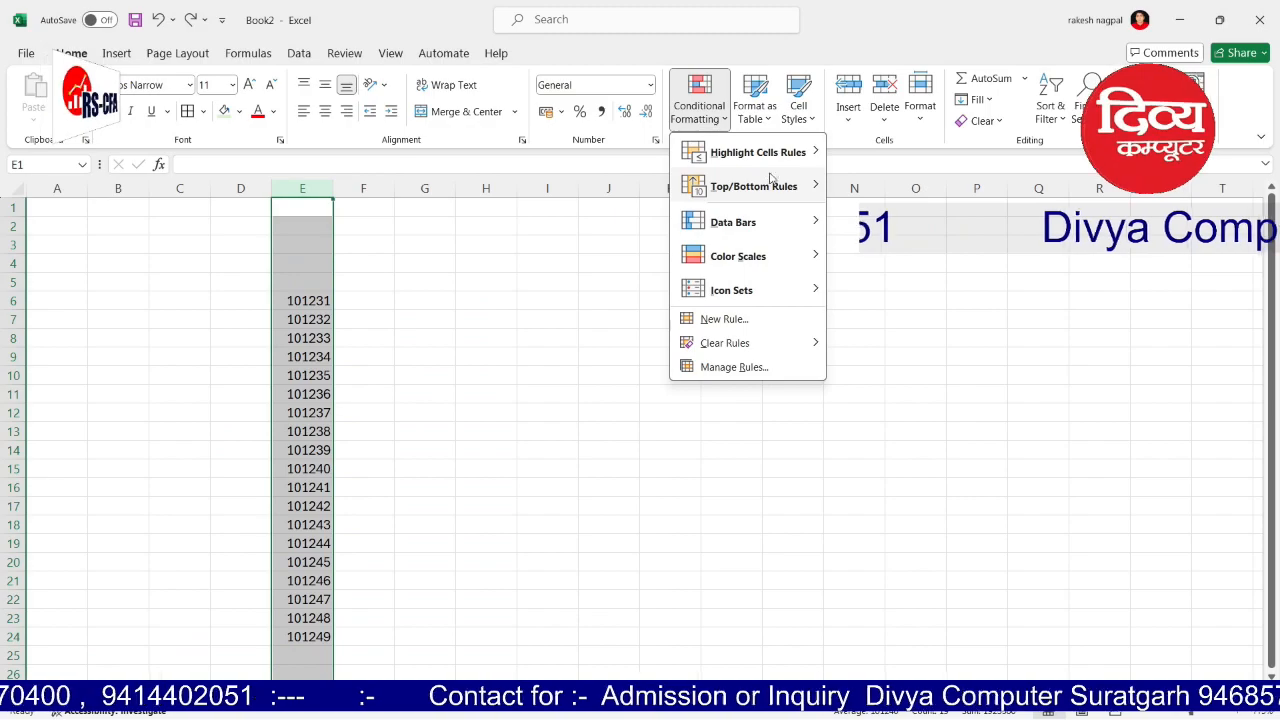
mouse_move(758, 152)
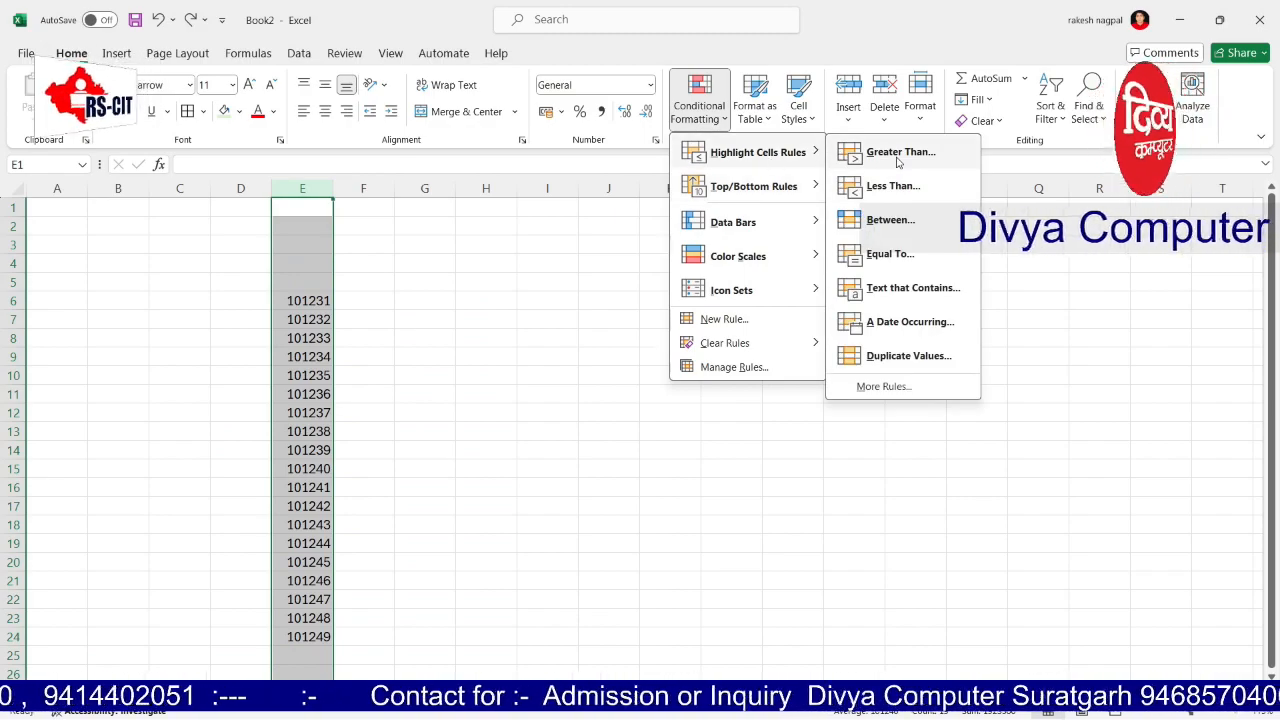
click(898, 152)
text(102)
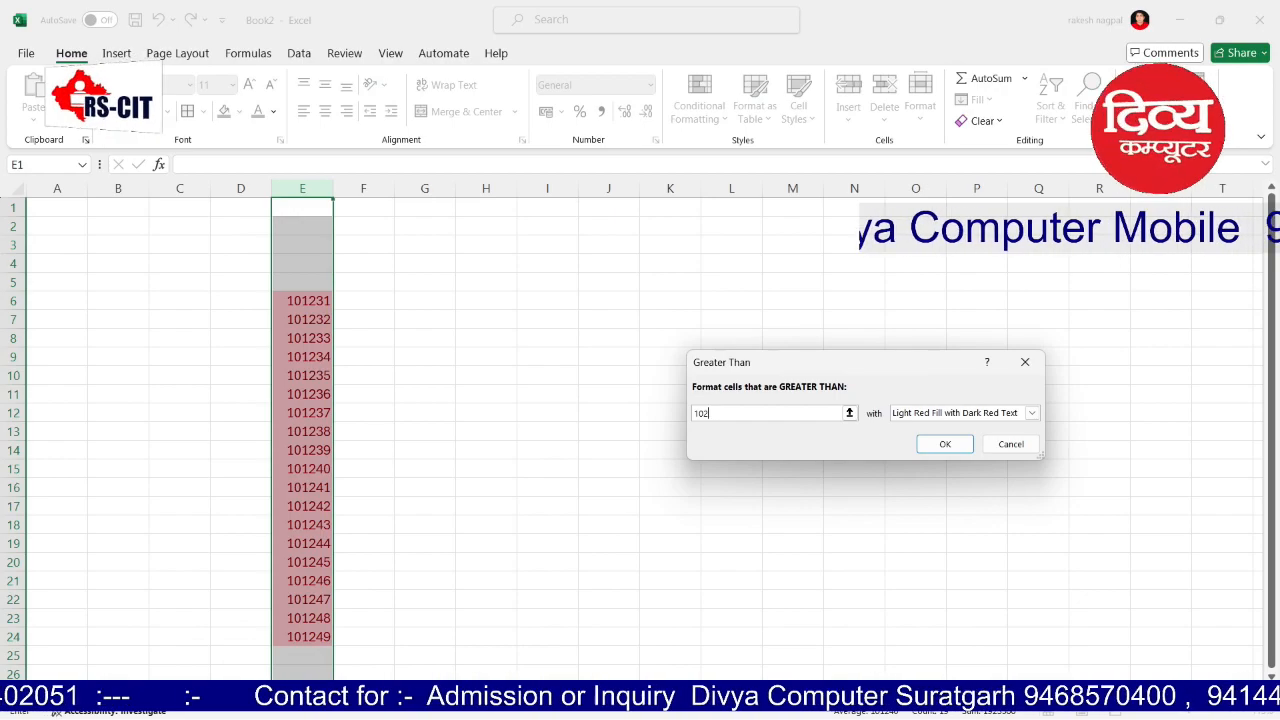
text(237)
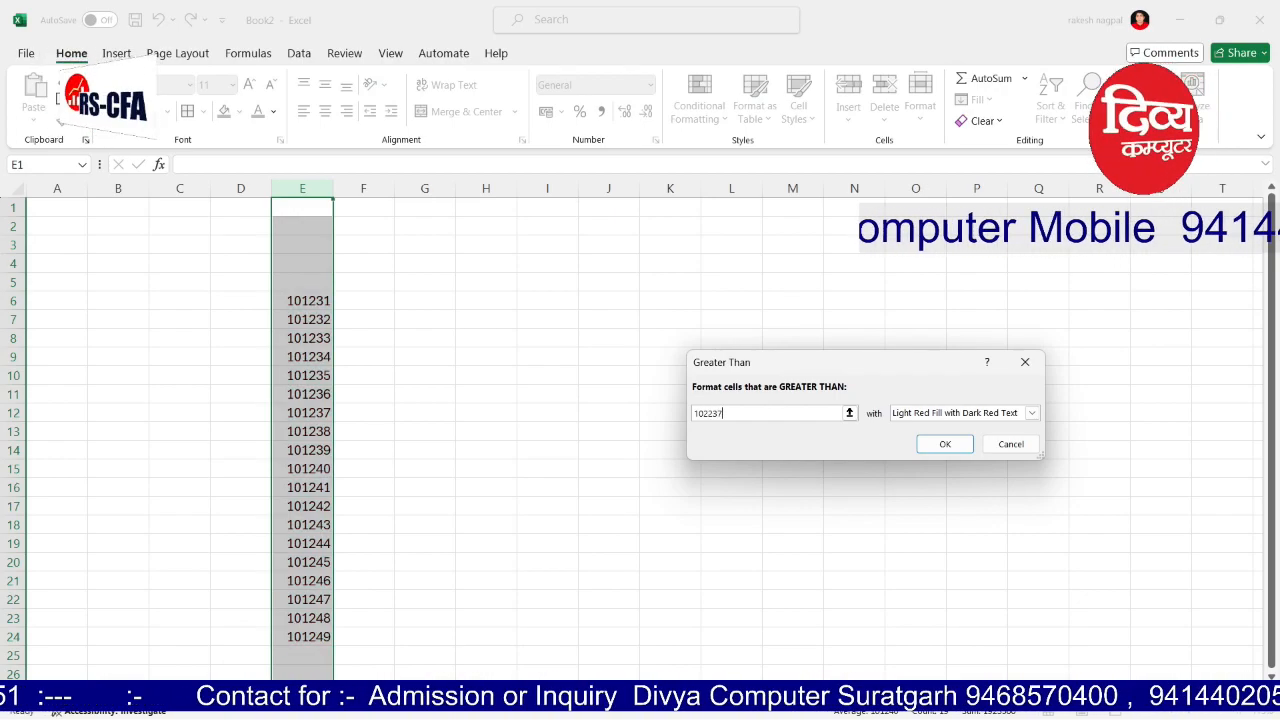
key(Return)
click(556, 360)
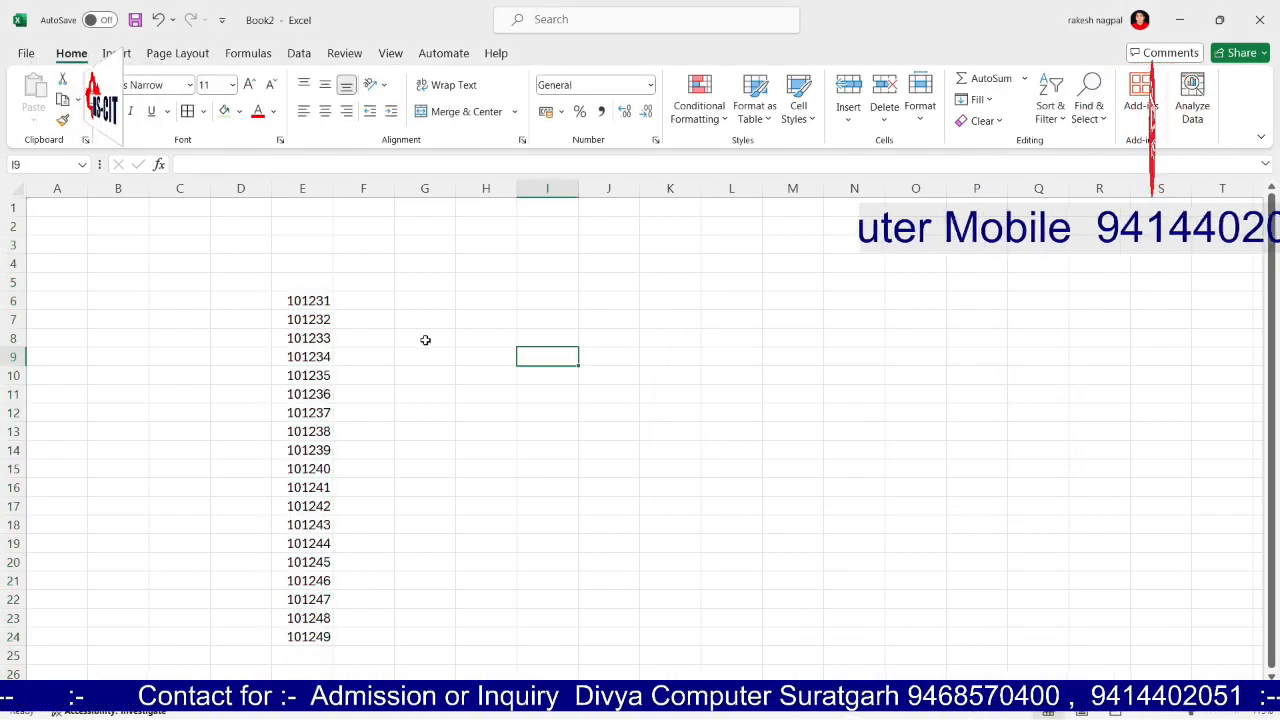
drag(309, 300, 309, 618)
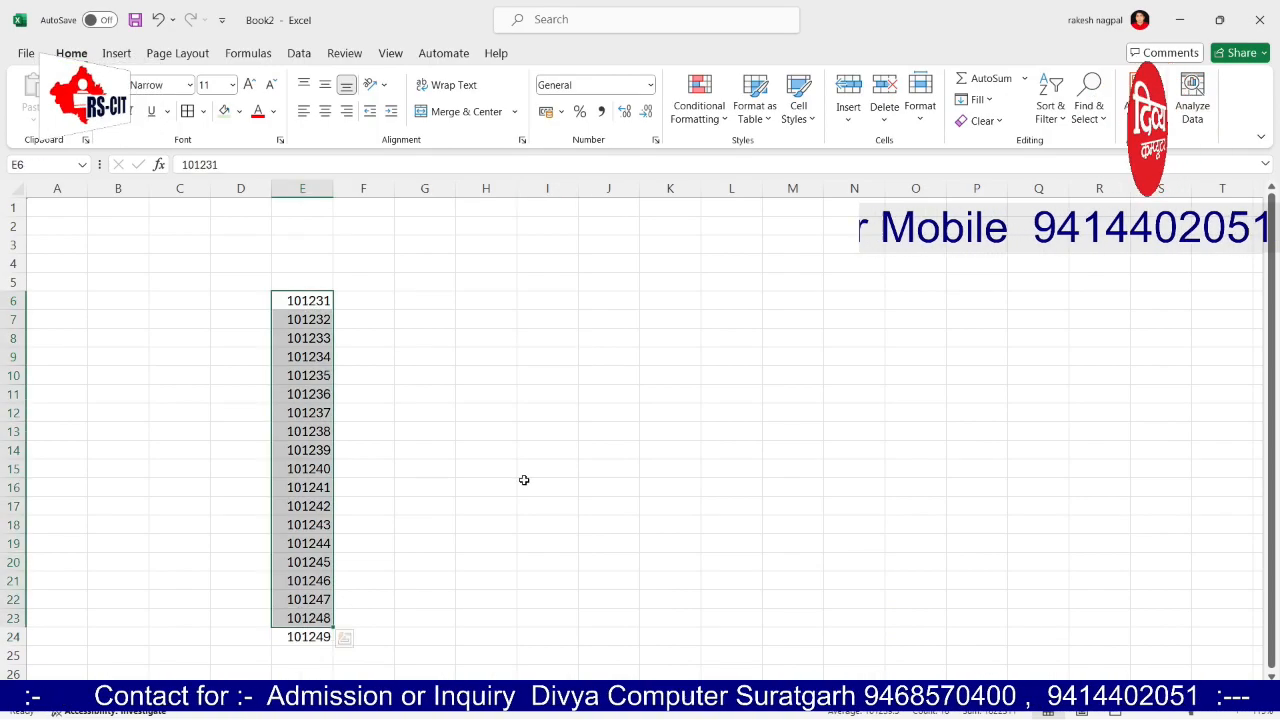
click(699, 105)
mouse_move(762, 155)
click(894, 155)
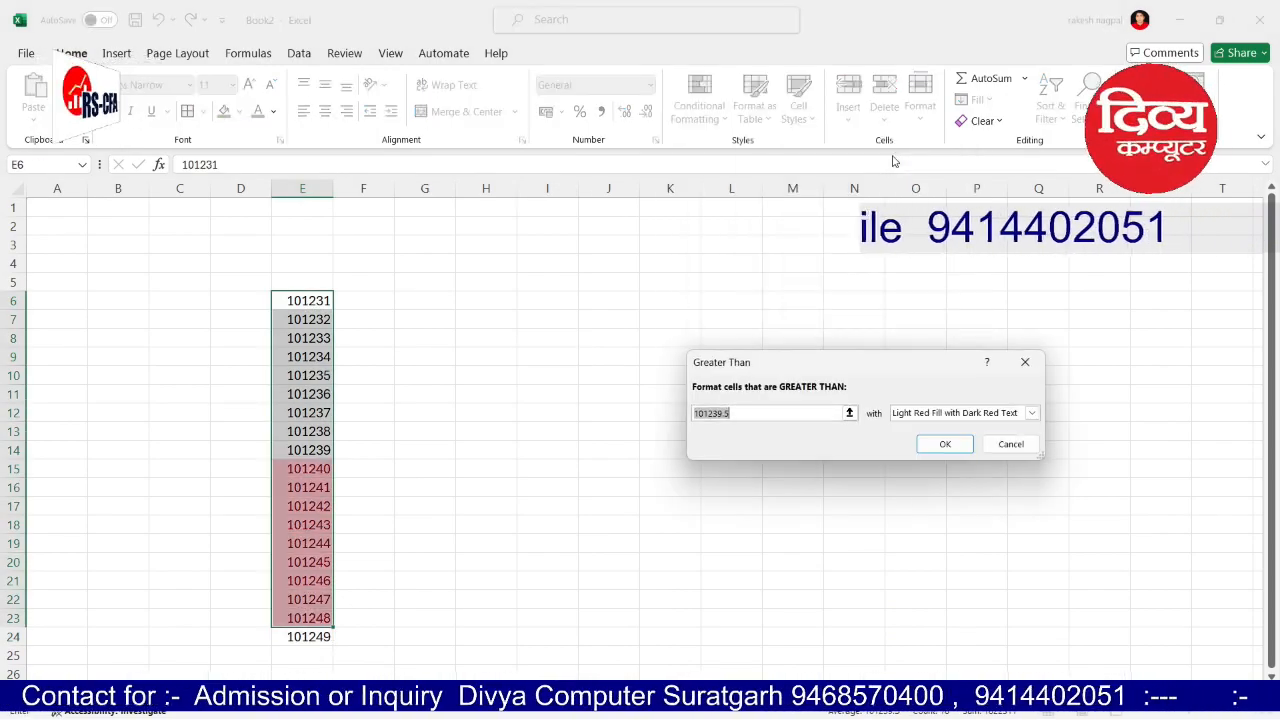
click(1010, 444)
click(699, 100)
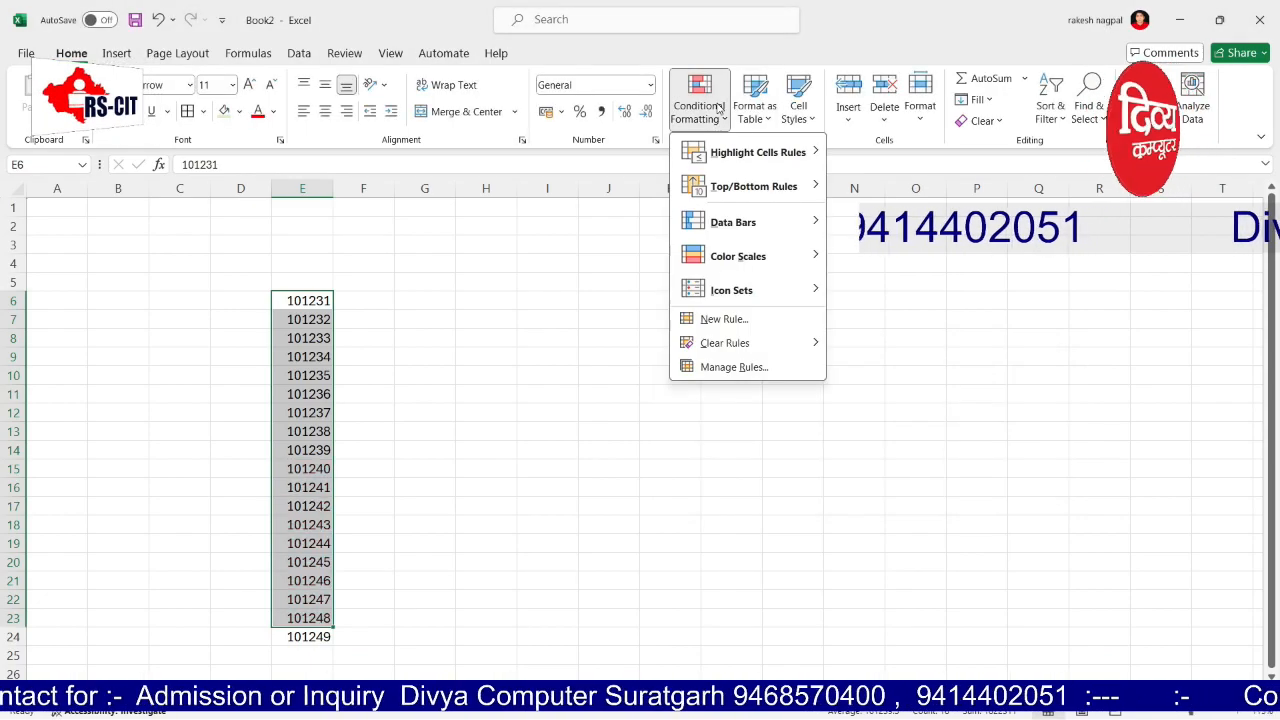
mouse_move(740, 151)
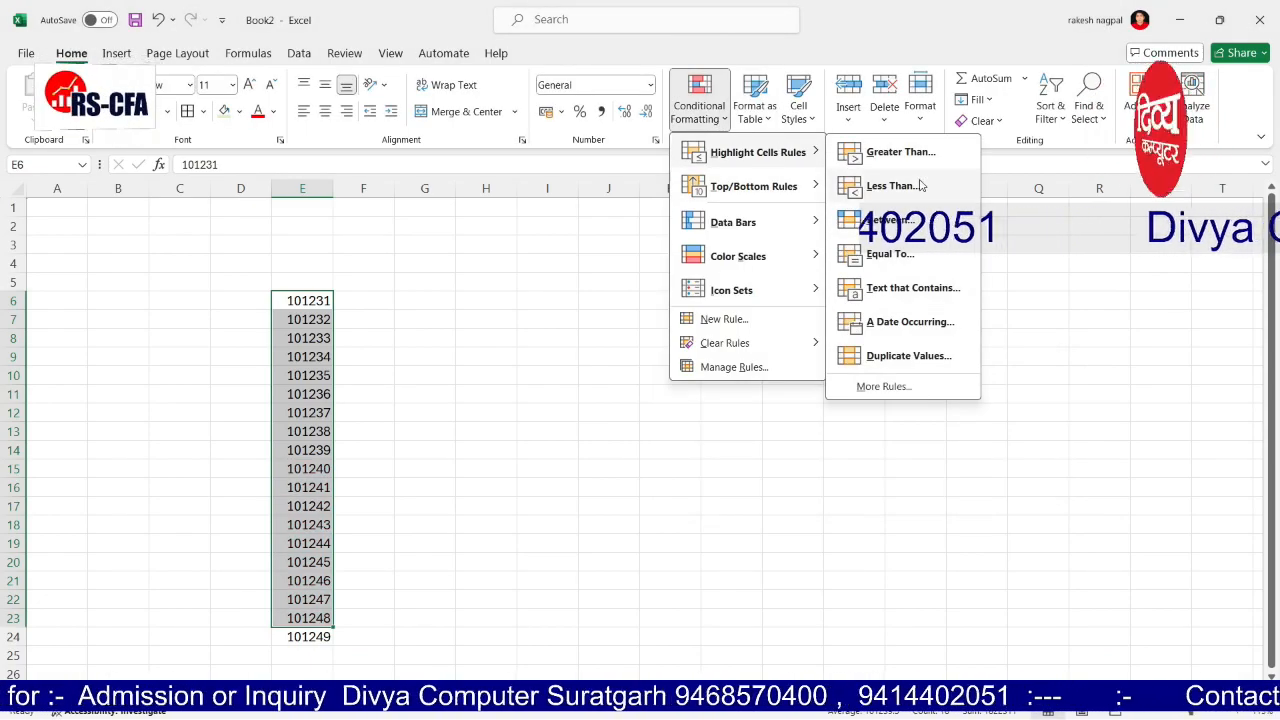
click(893, 186)
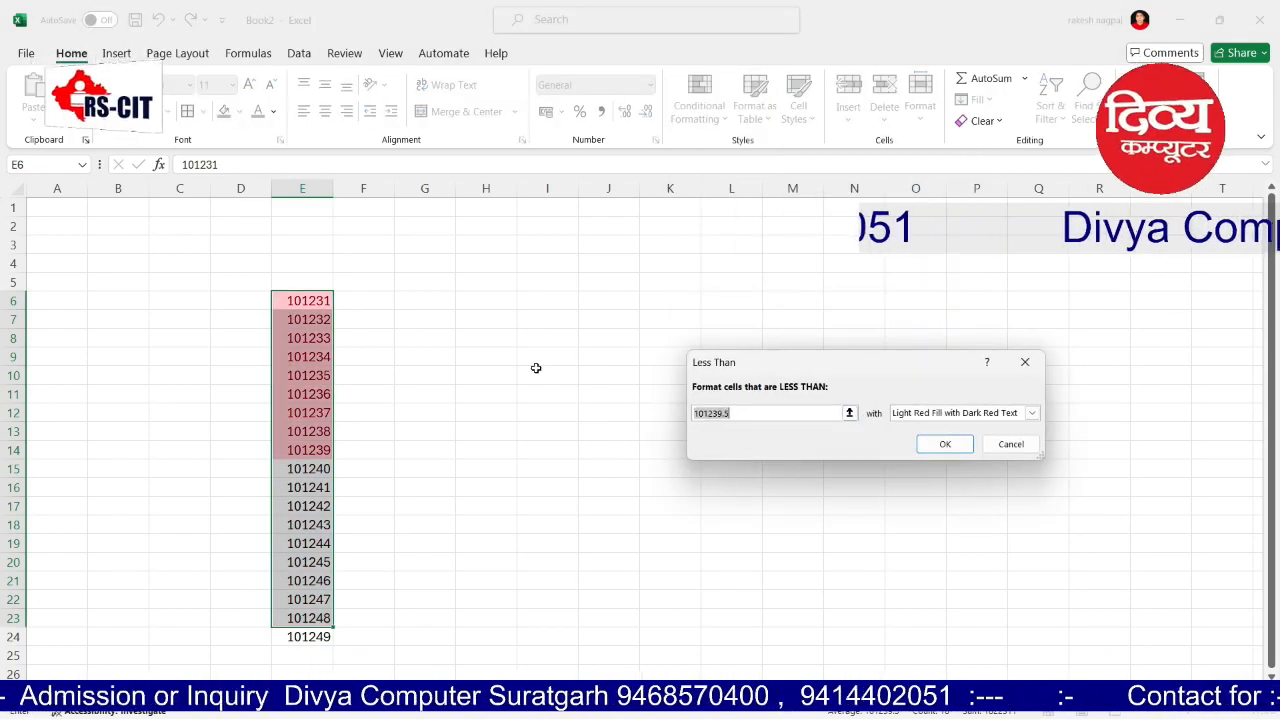
text(101237)
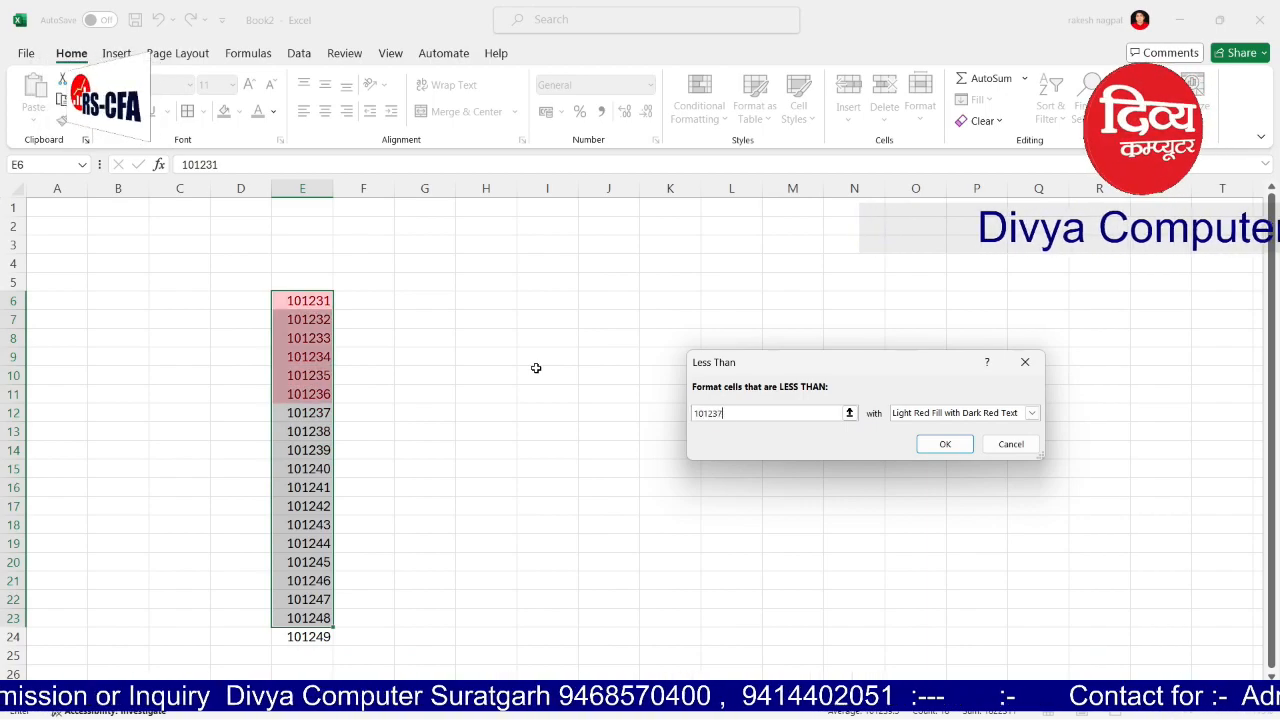
key(Return)
click(528, 415)
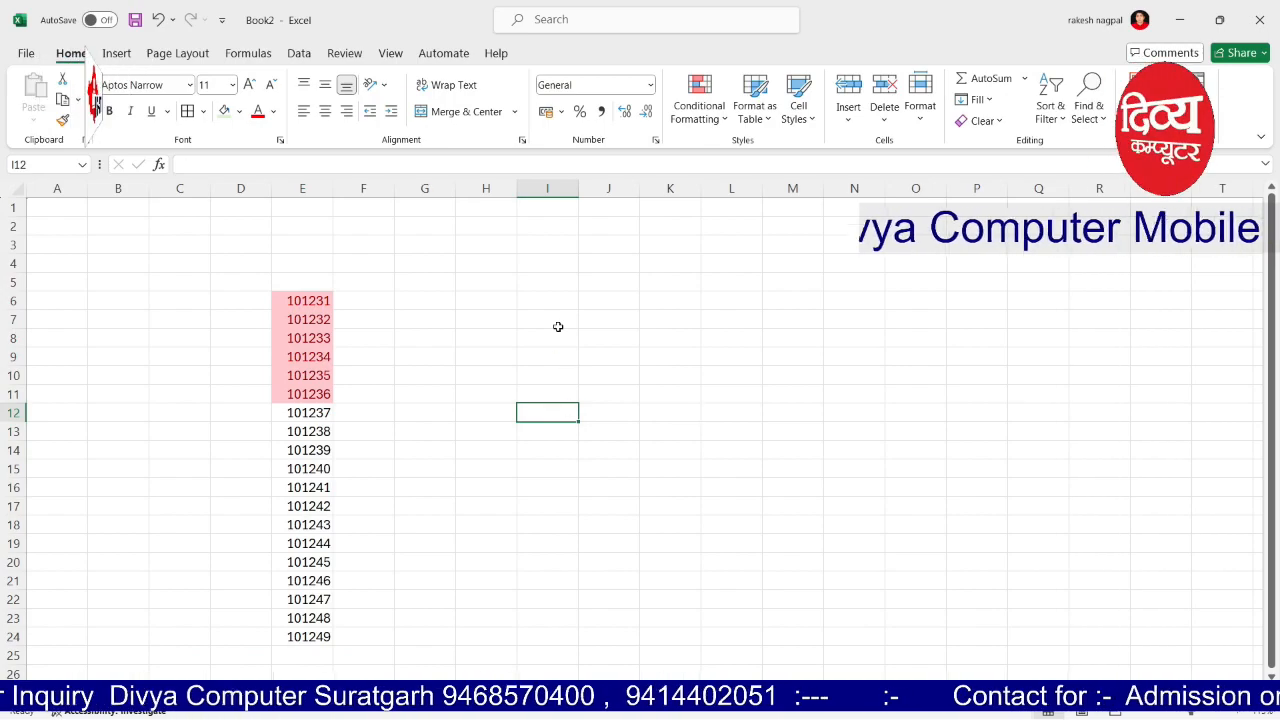
key(ctrl+z)
click(699, 108)
mouse_move(758, 152)
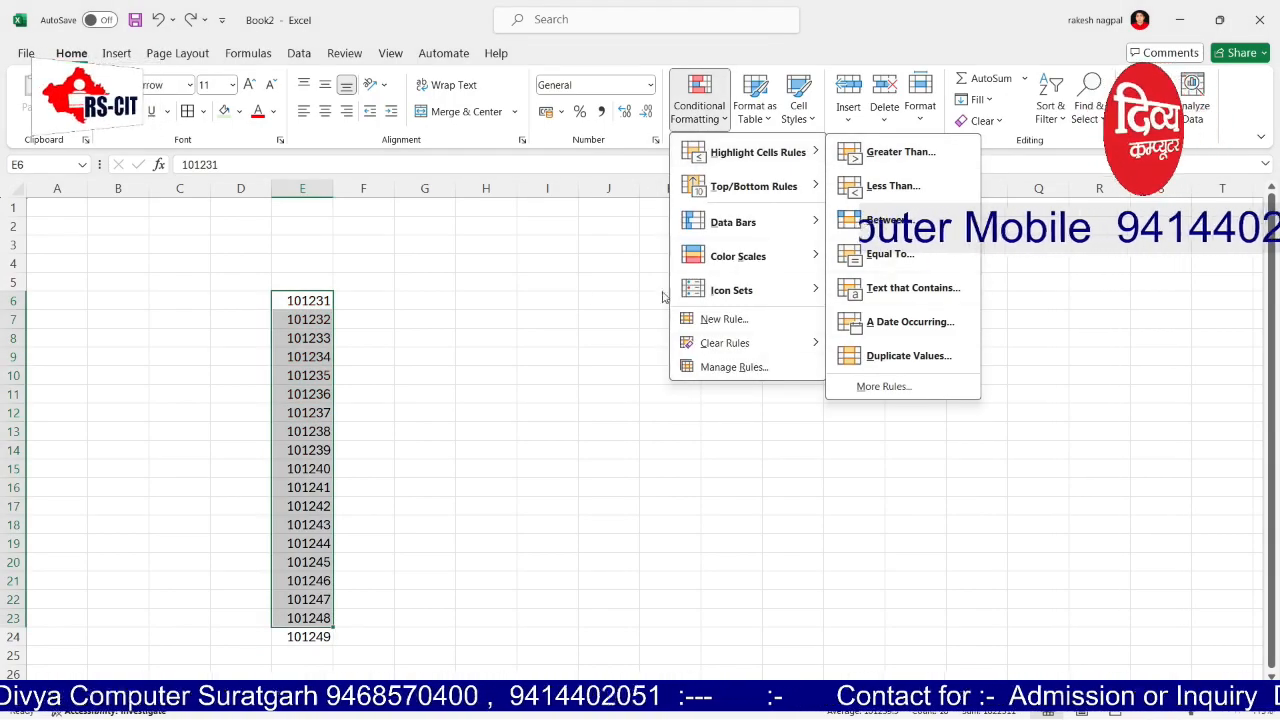
click(600, 476)
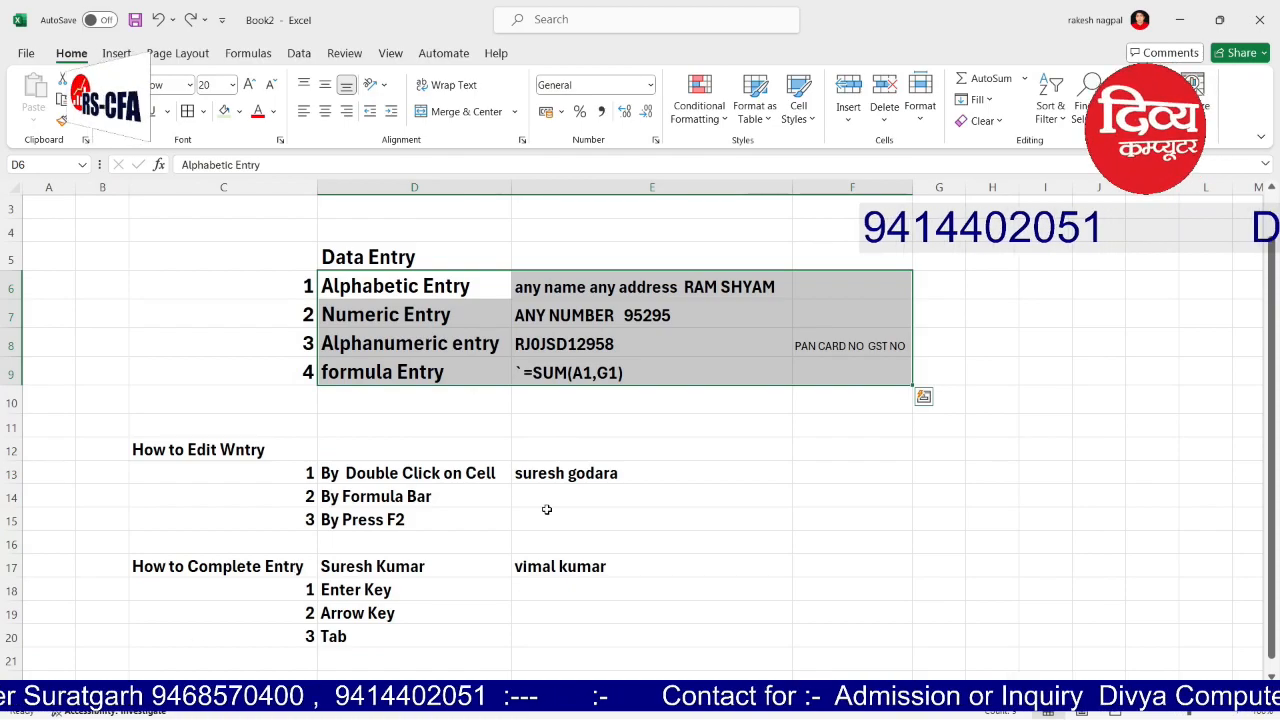
Step: Format the Data Entry list C6:E9 as a light-styled table and dismiss the analysis prompt
drag(543, 515, 538, 497)
drag(282, 276, 700, 360)
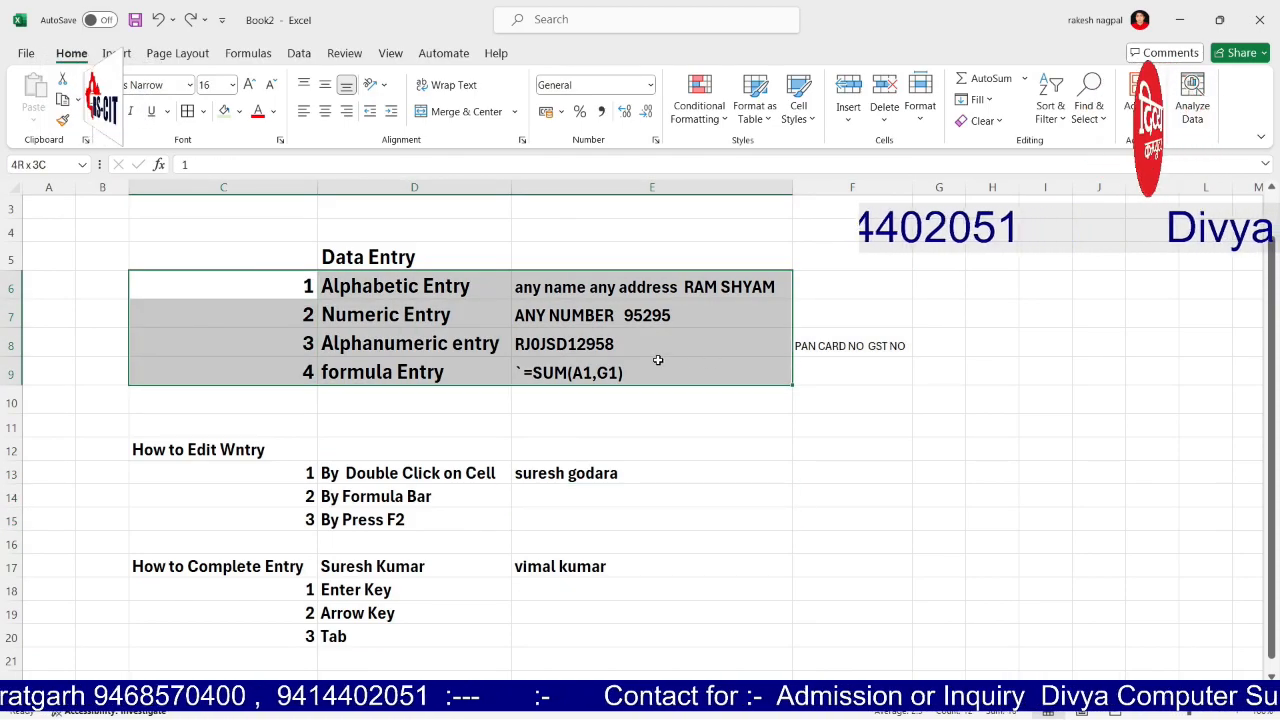
click(755, 108)
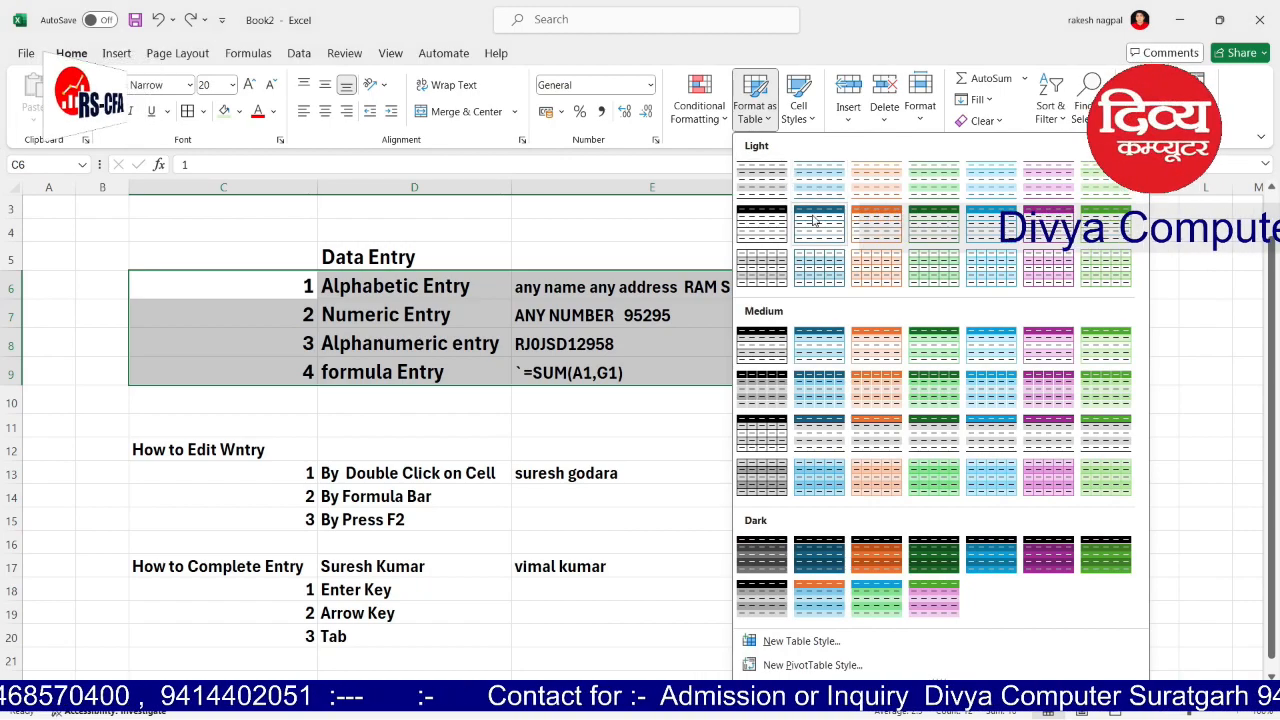
click(818, 180)
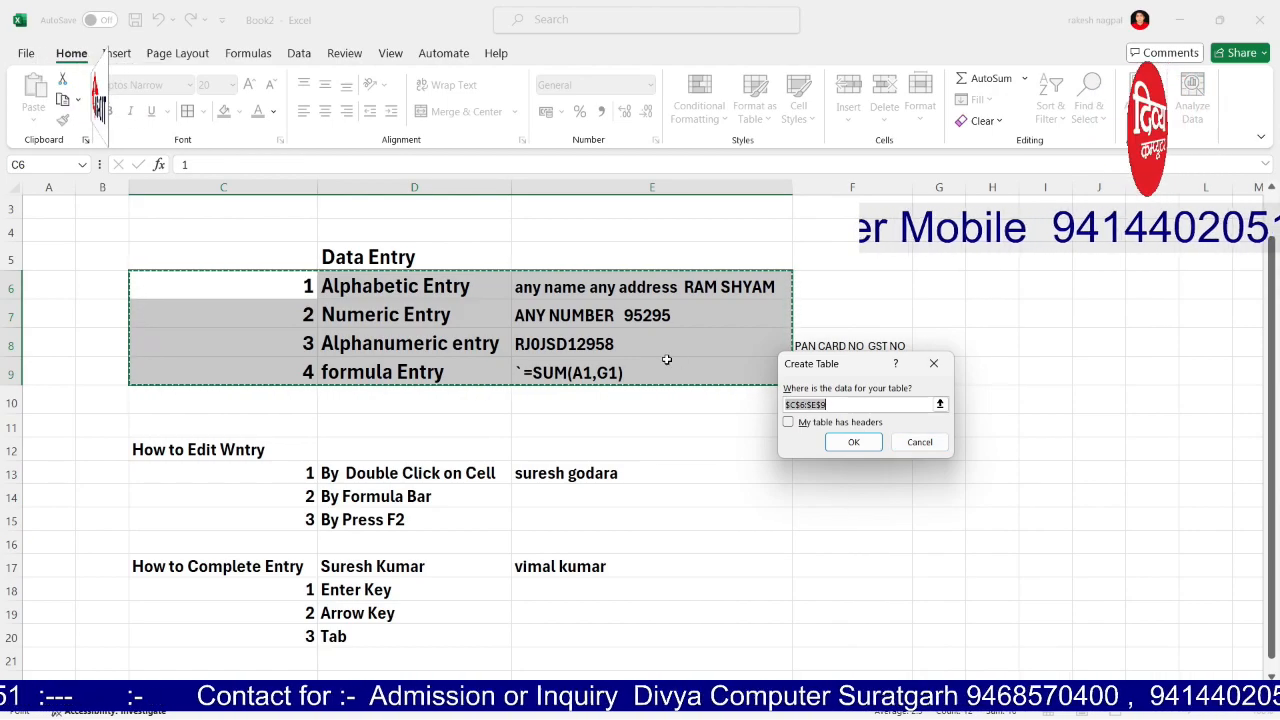
click(855, 443)
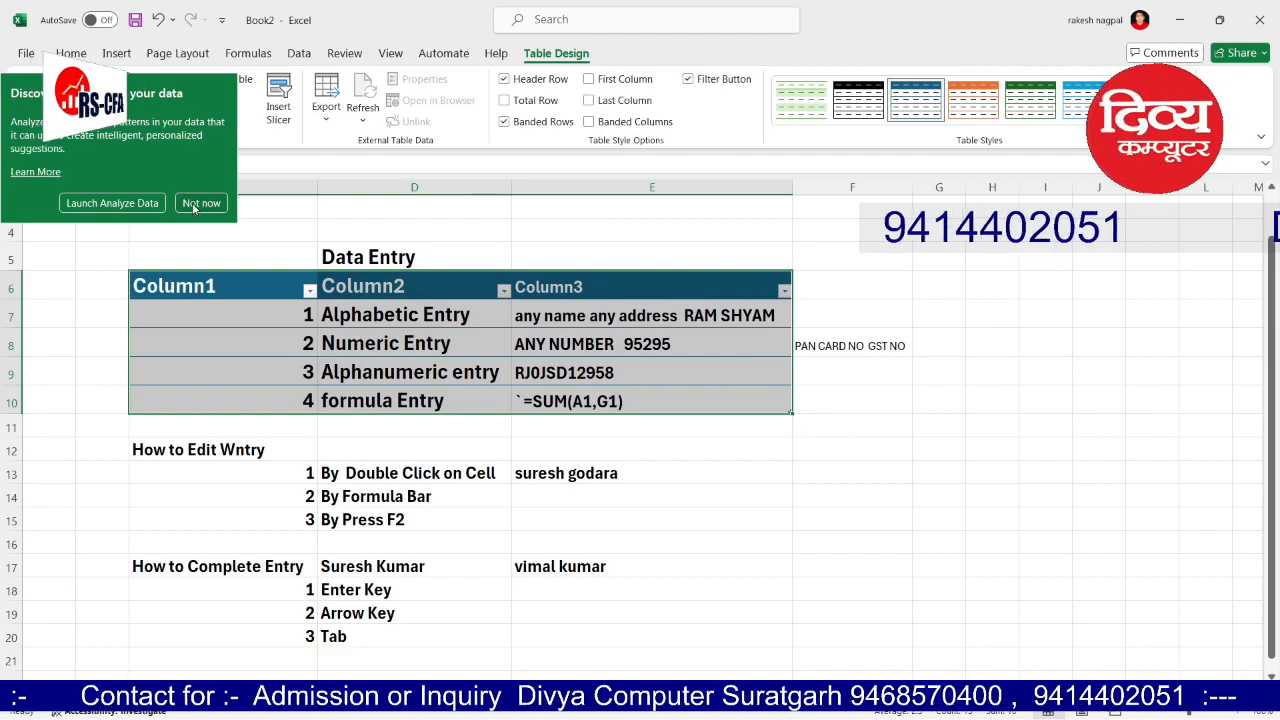
click(192, 205)
Step: Rename the table headers Column1, Column2 and Column3 to S.No., Name and Details
double_click(200, 282)
drag(205, 285, 86, 277)
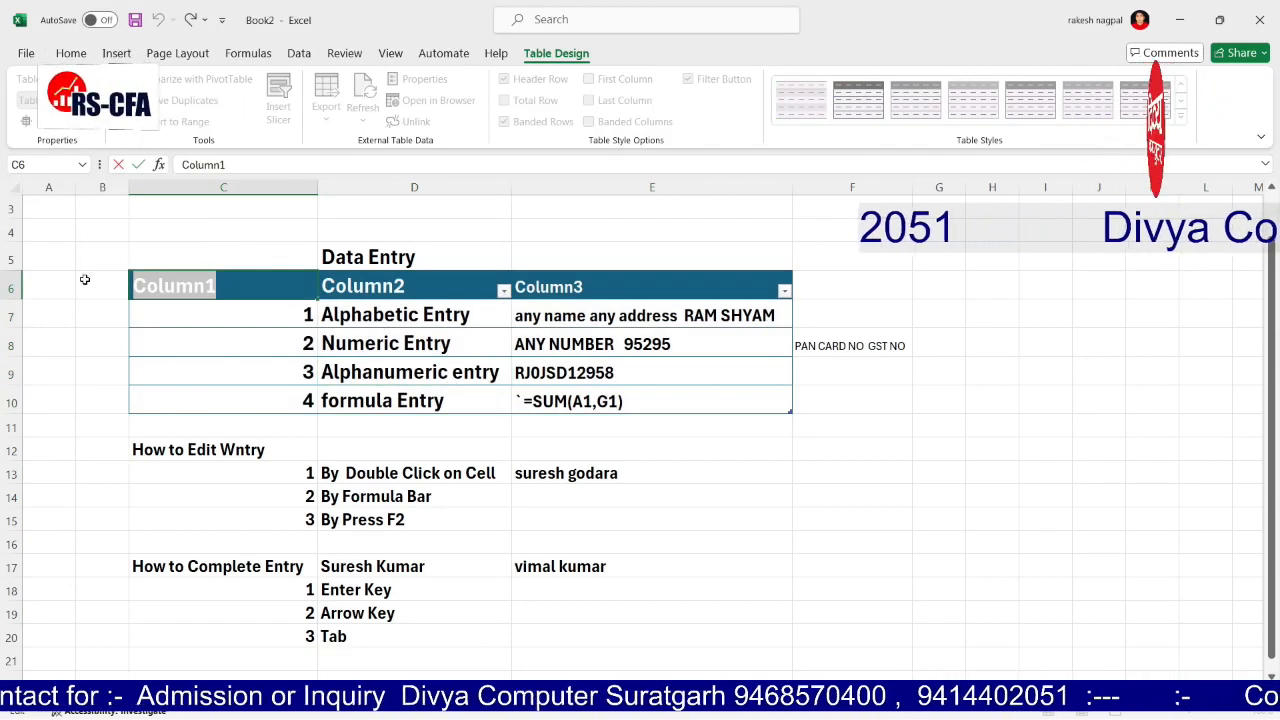
text(S.No.)
key(Tab)
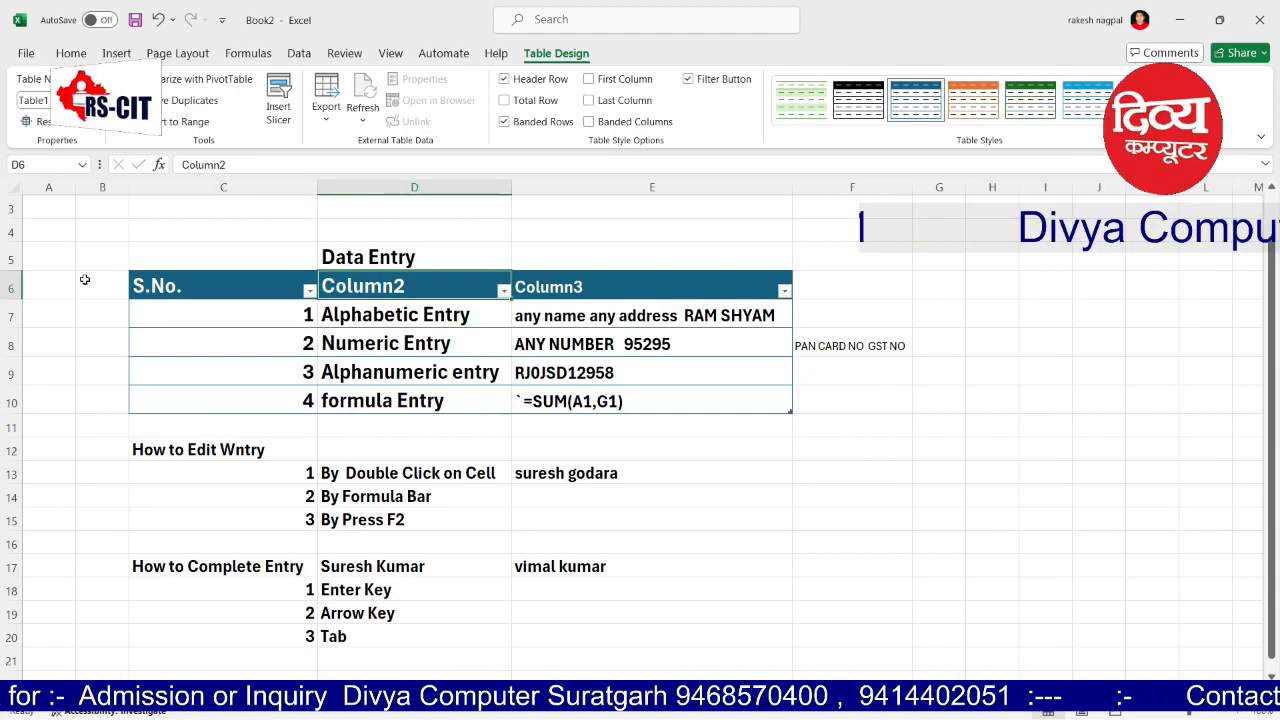
text(Name)
key(Tab)
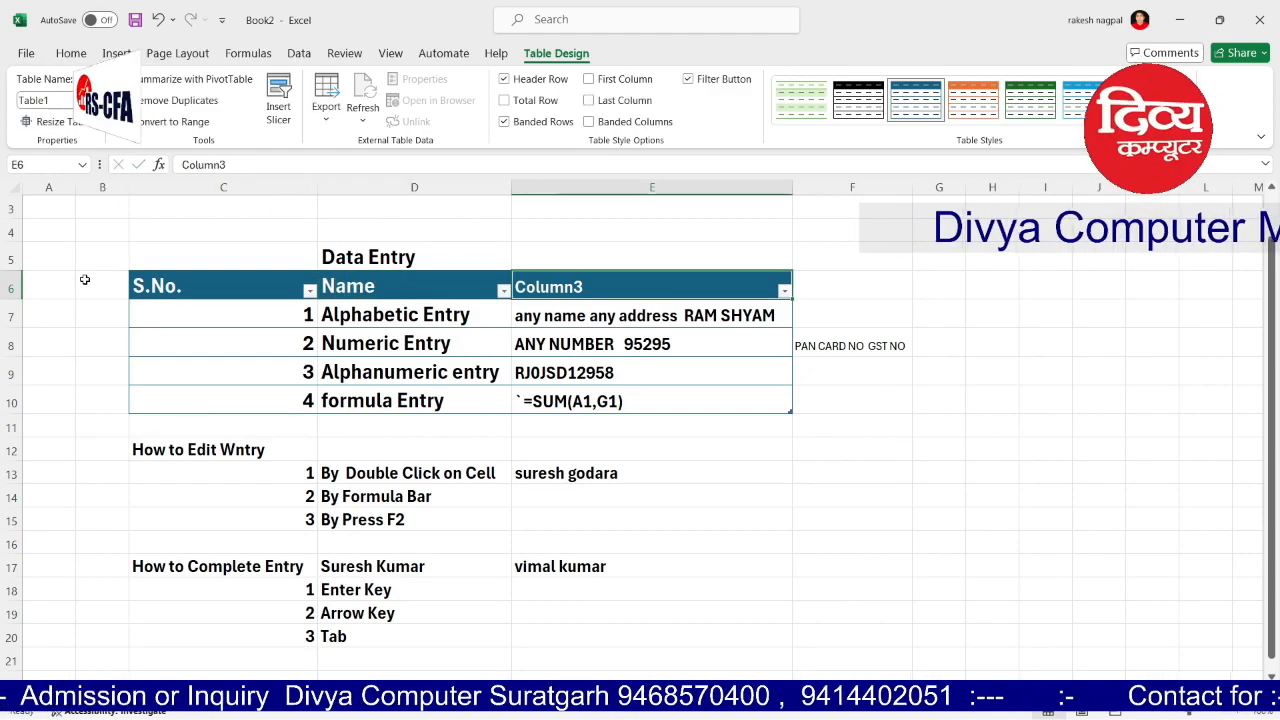
text(Details)
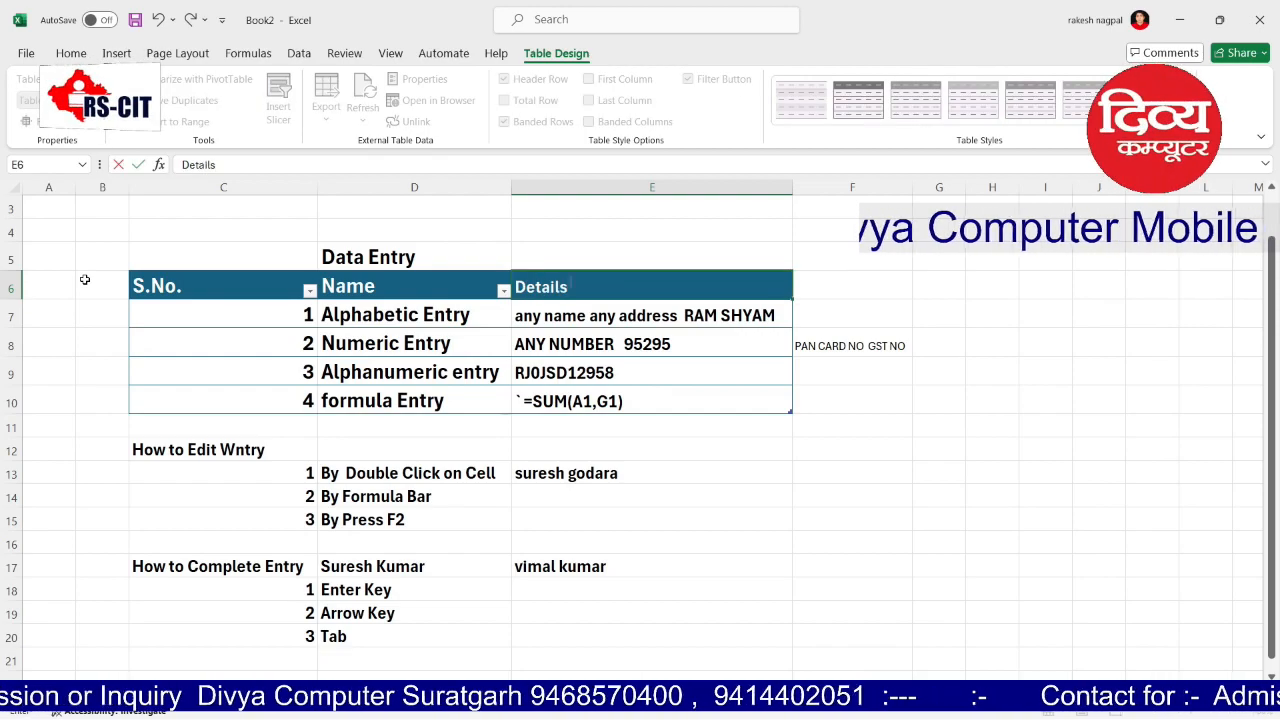
key(Return)
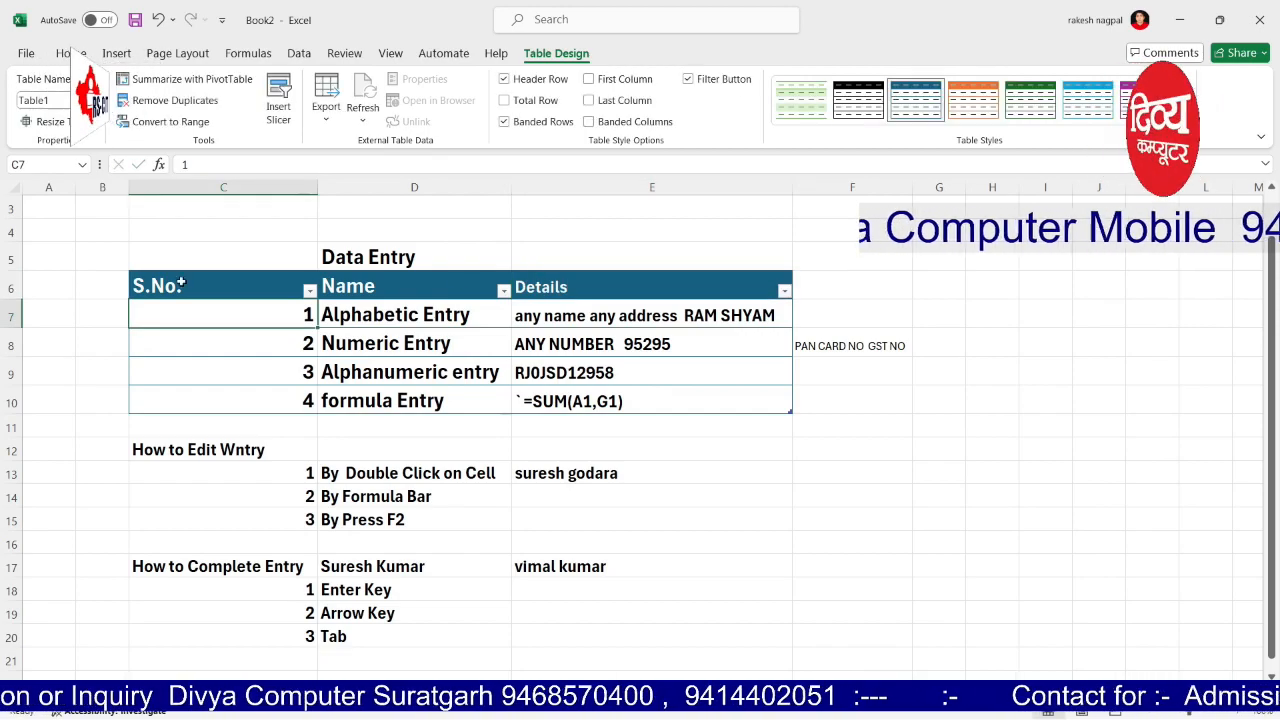
click(850, 448)
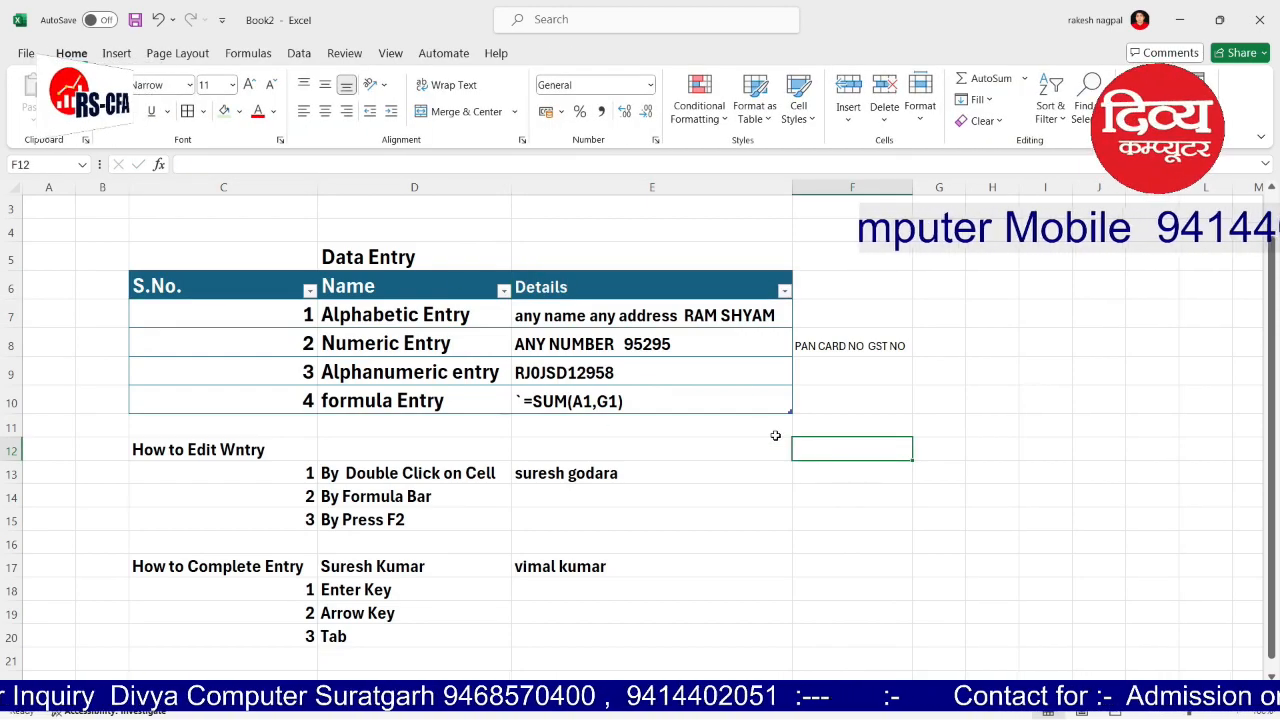
Step: Centre the header row, then select data rows C7:E10 to preview cell styles
drag(268, 290, 560, 288)
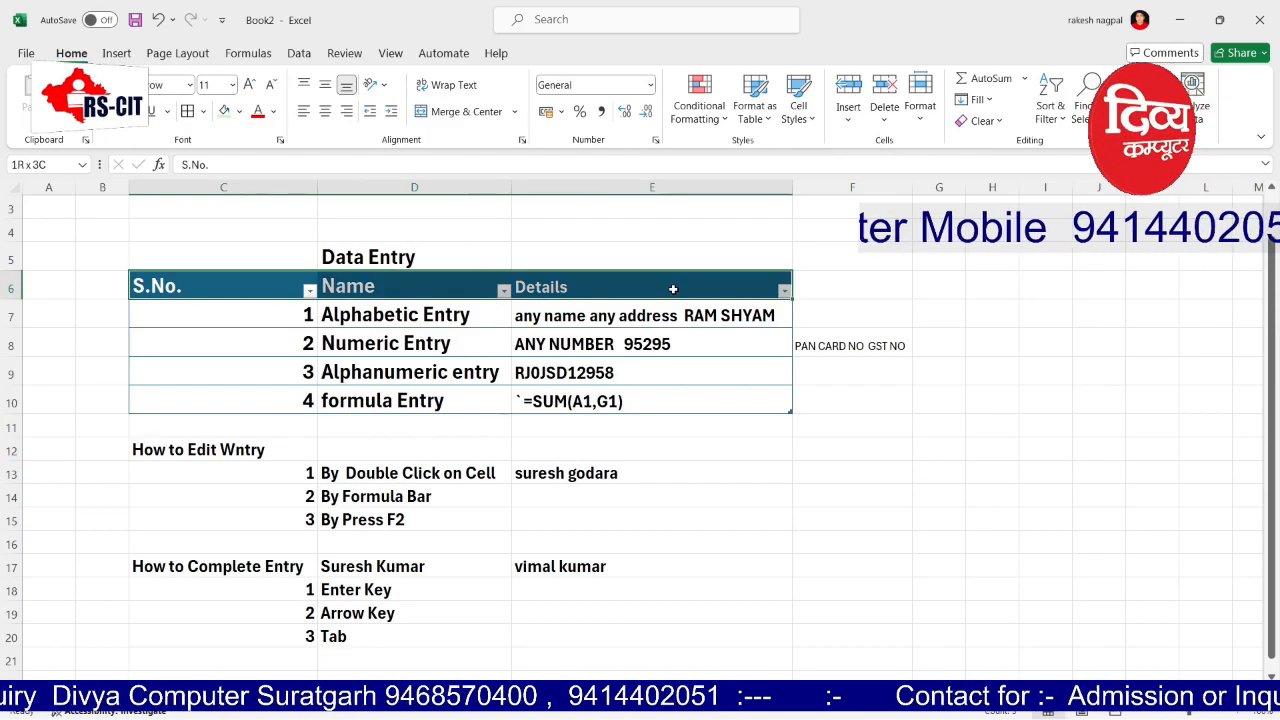
click(71, 53)
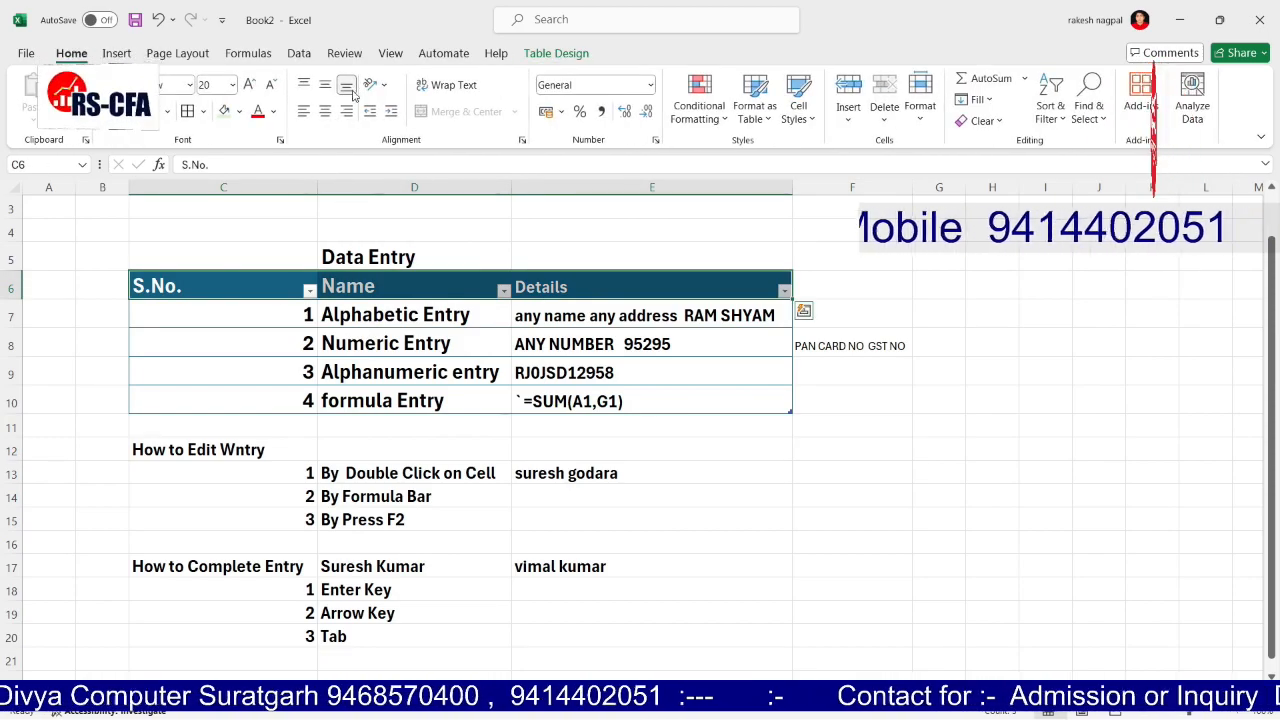
click(324, 111)
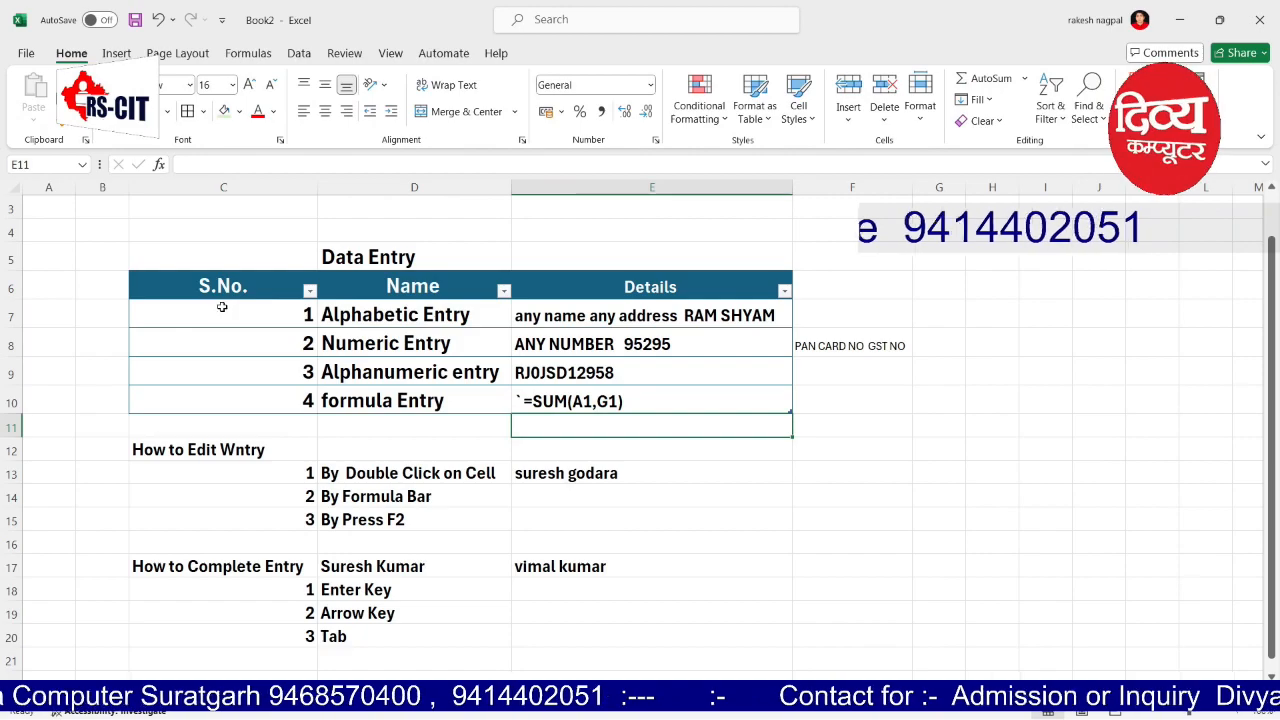
drag(220, 305, 700, 400)
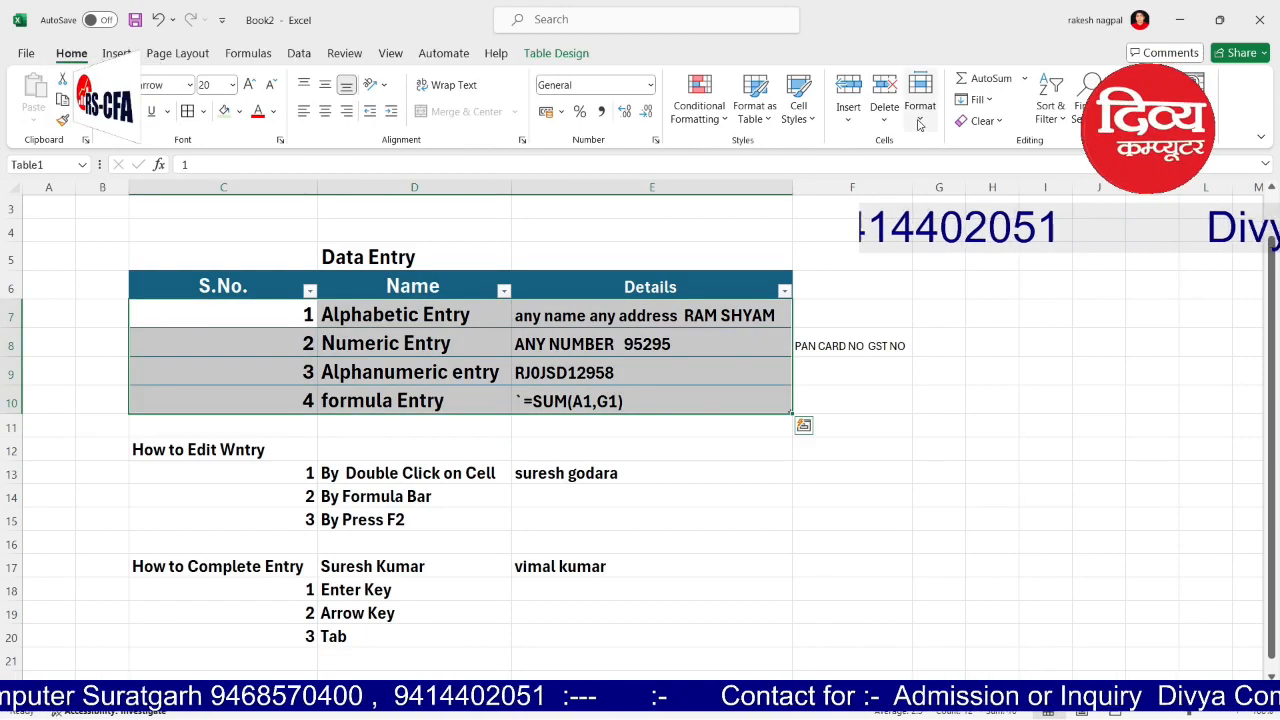
click(798, 100)
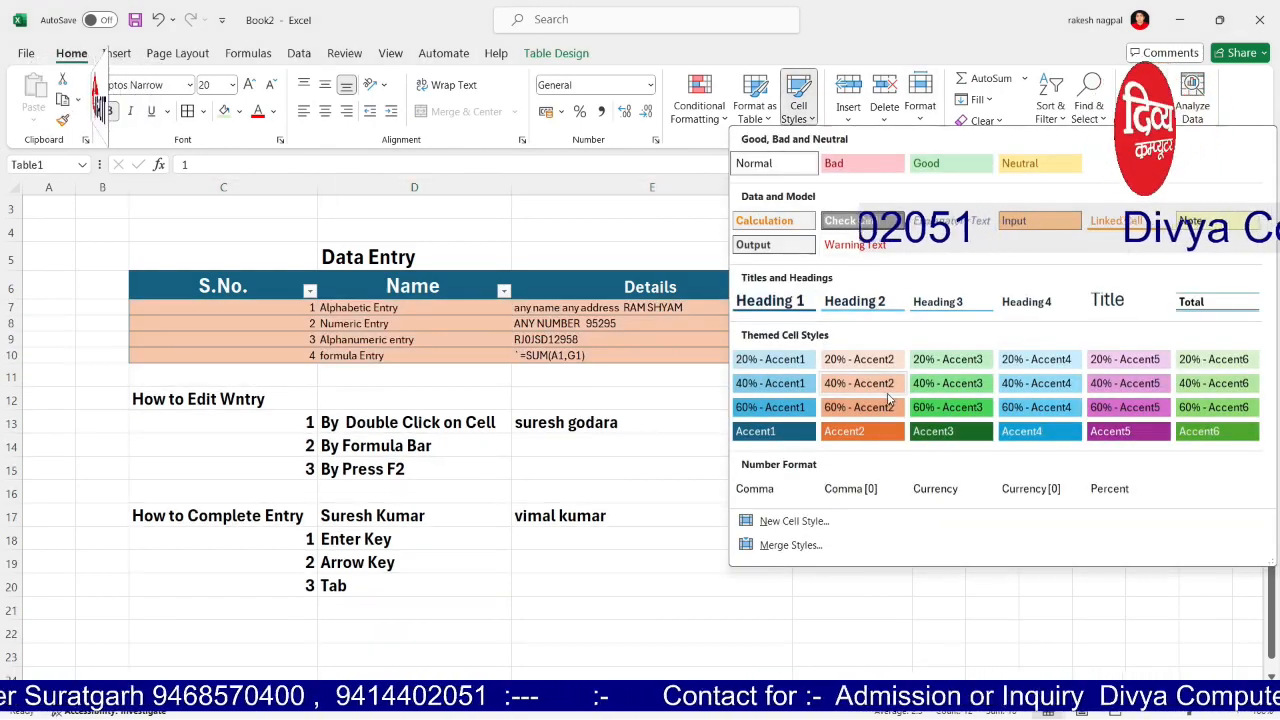
Step: Browse conditional formatting and cell styles, then apply the green Medium table style
click(699, 105)
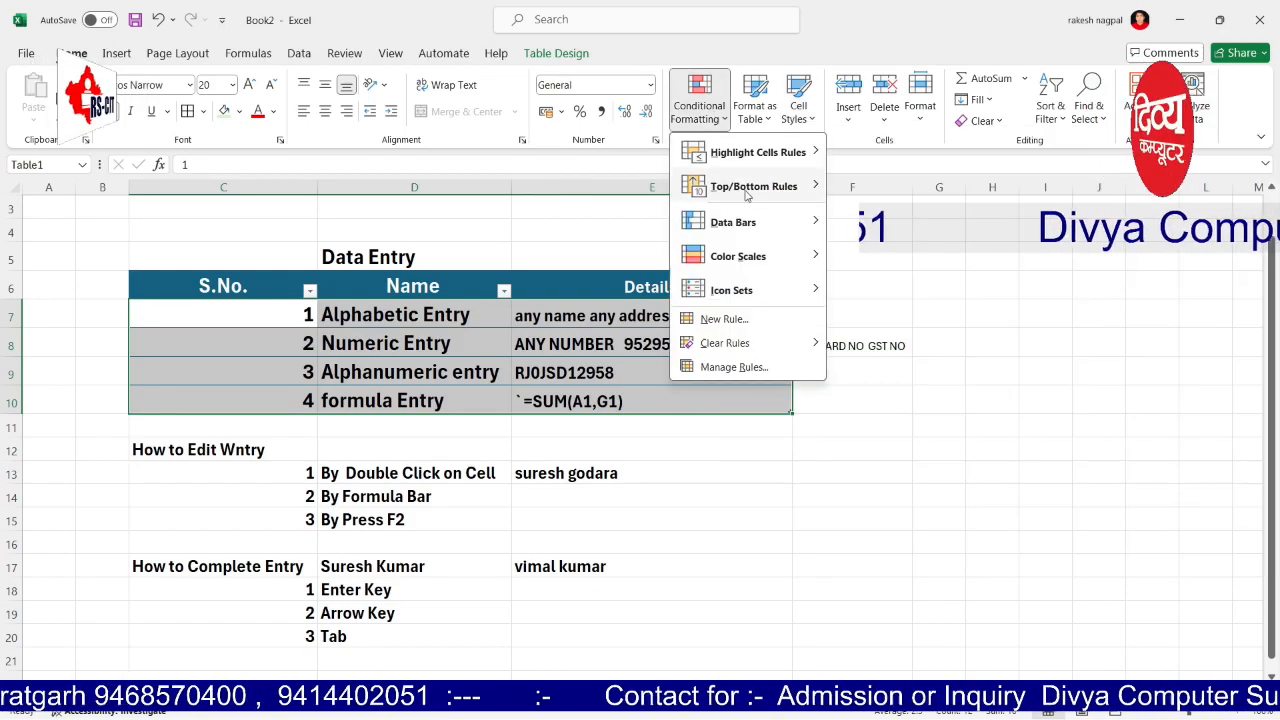
click(798, 100)
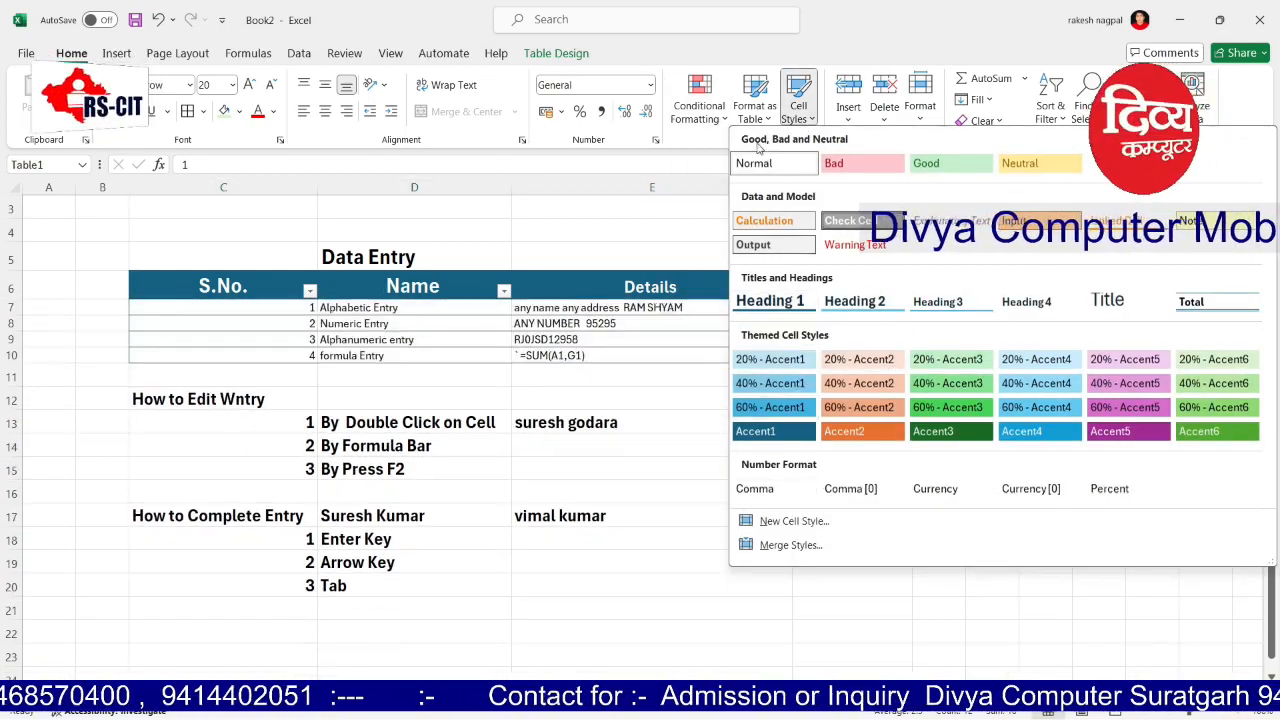
click(755, 105)
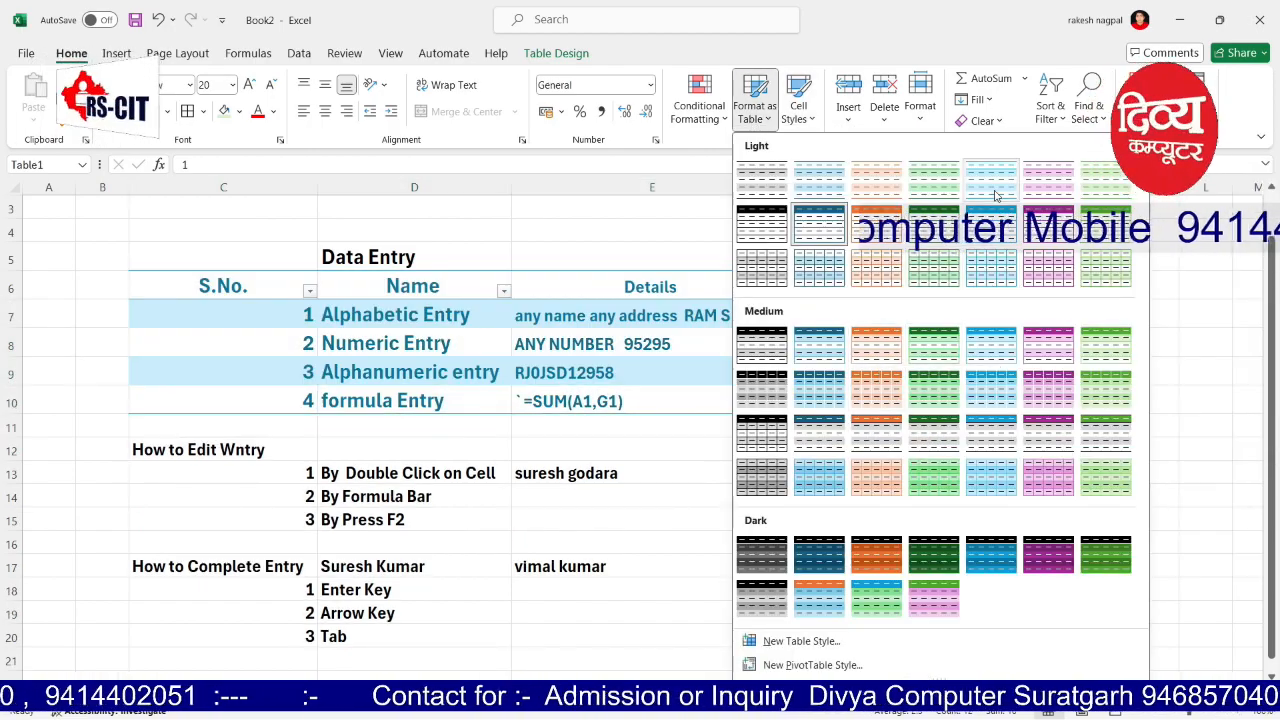
click(1106, 362)
click(650, 427)
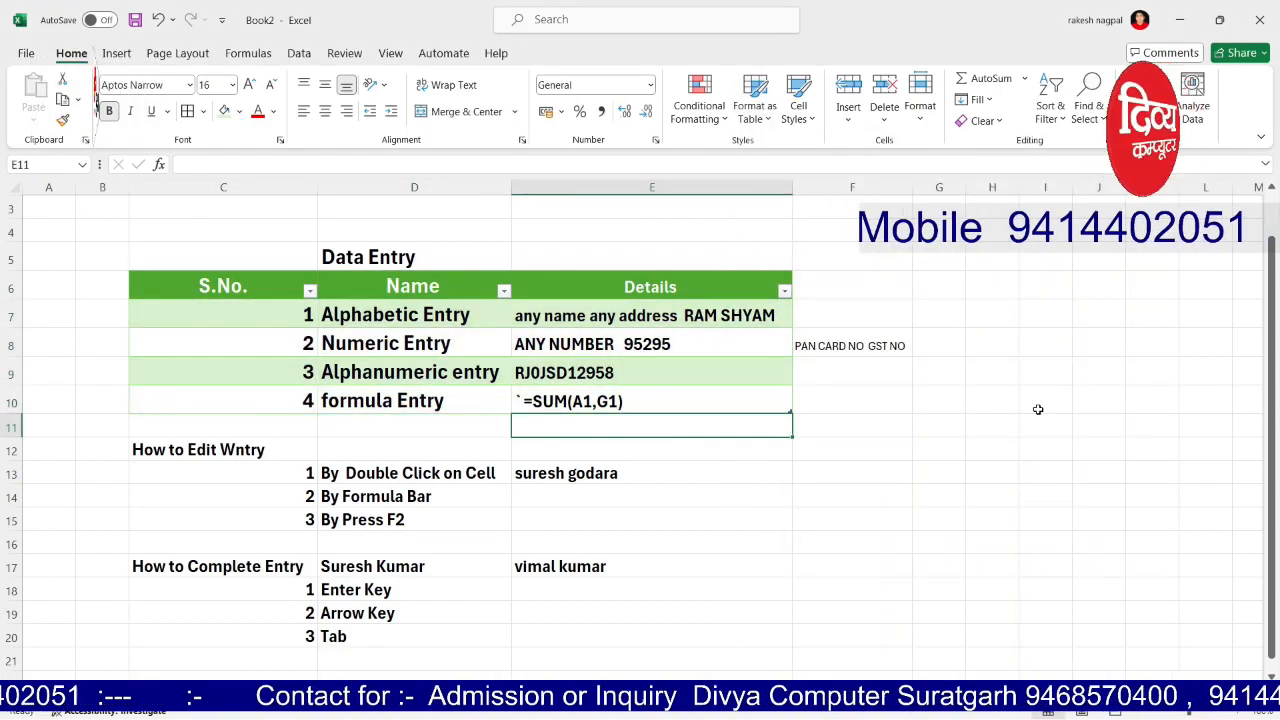
click(992, 399)
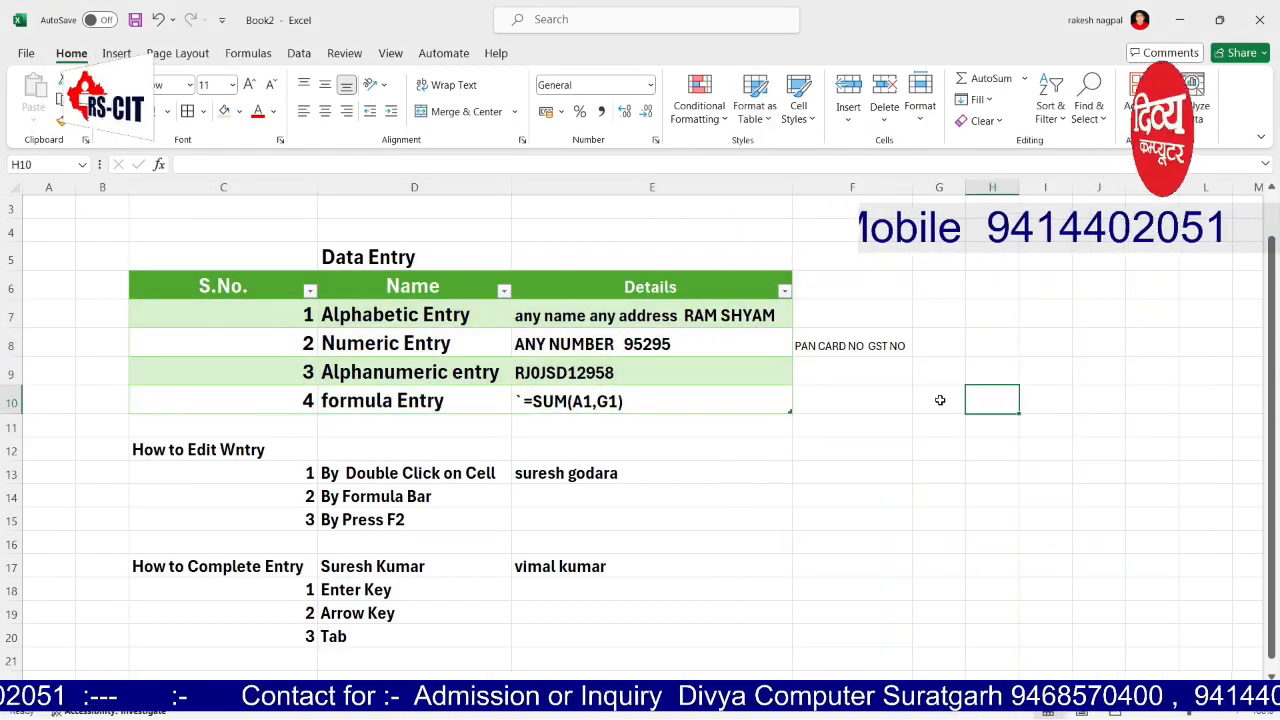
click(848, 118)
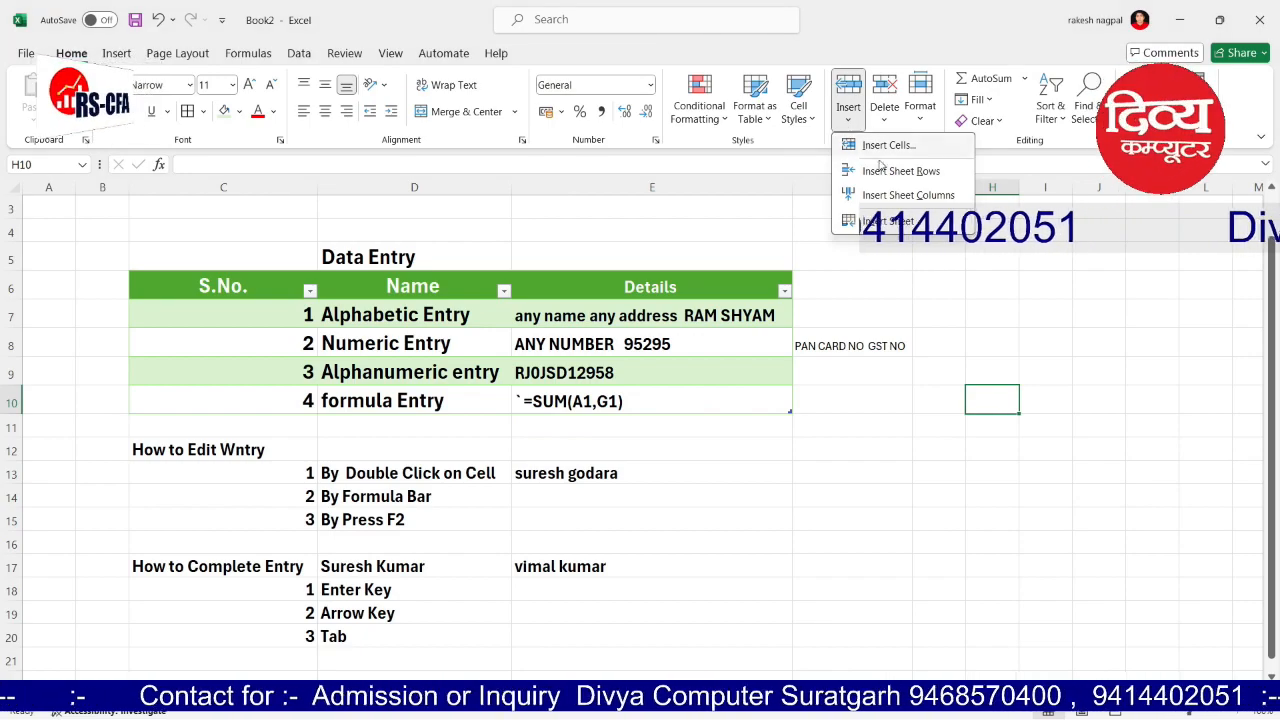
click(883, 120)
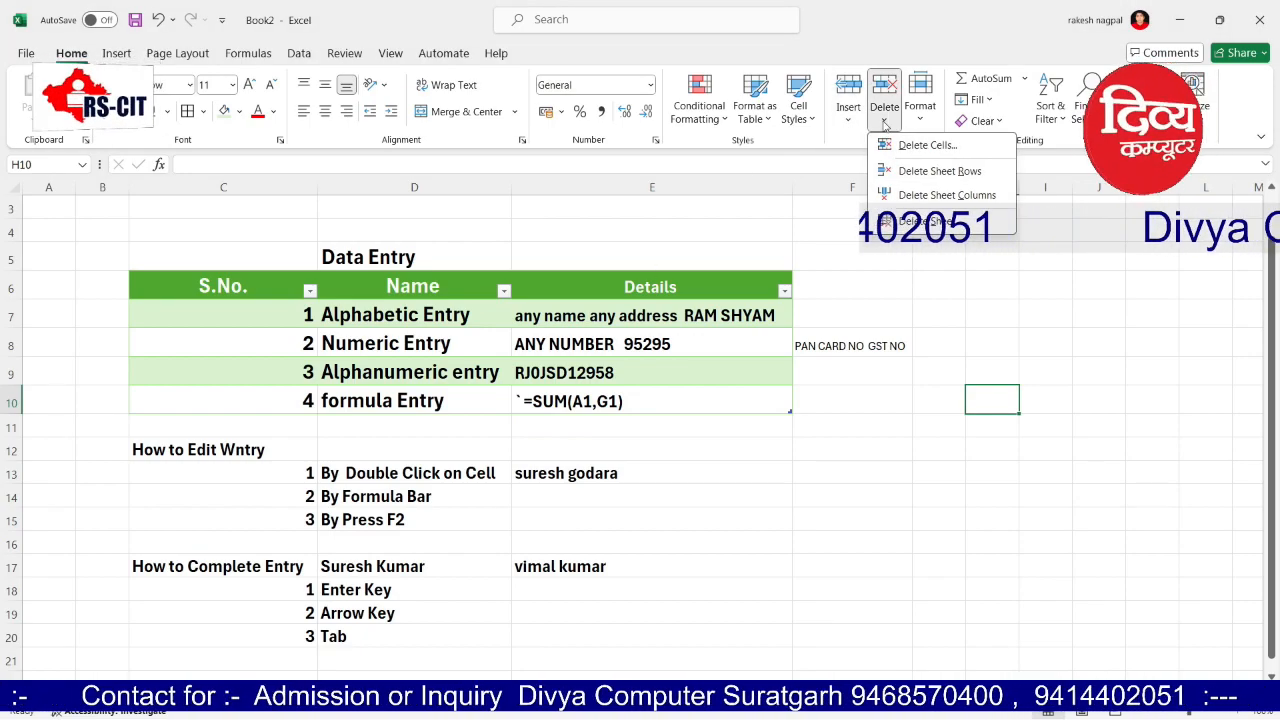
click(936, 299)
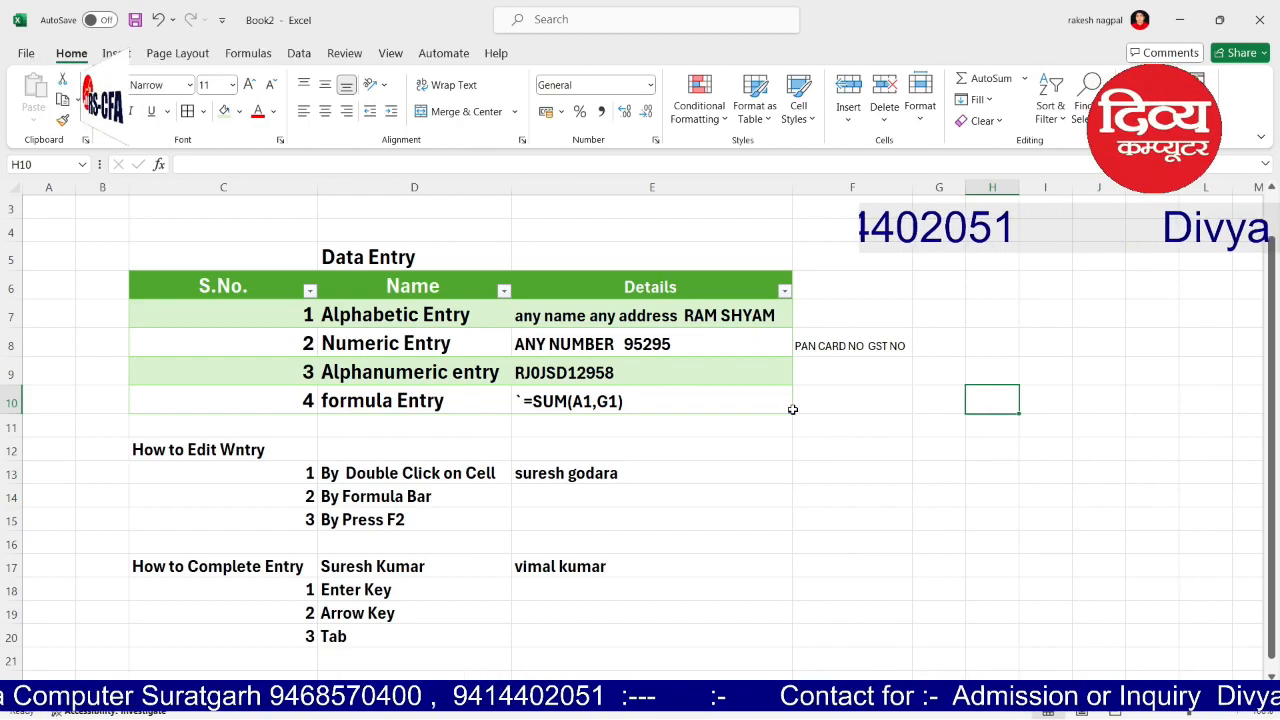
click(118, 53)
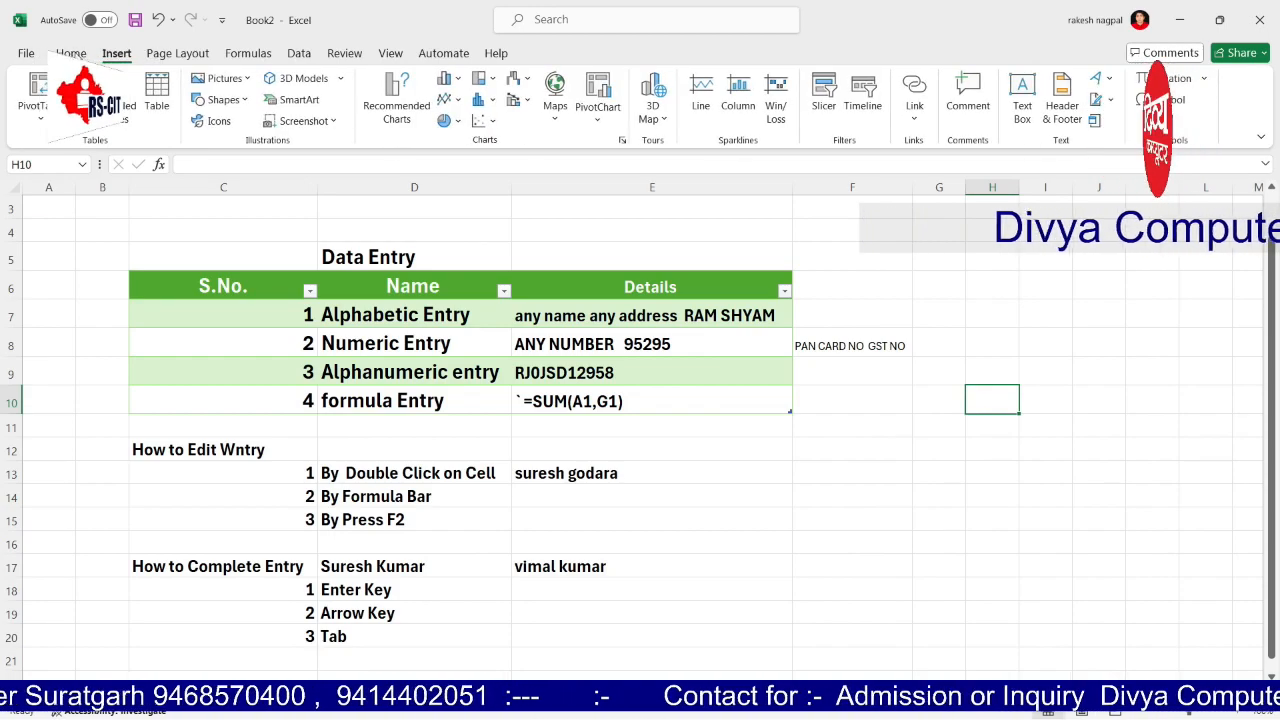
click(71, 53)
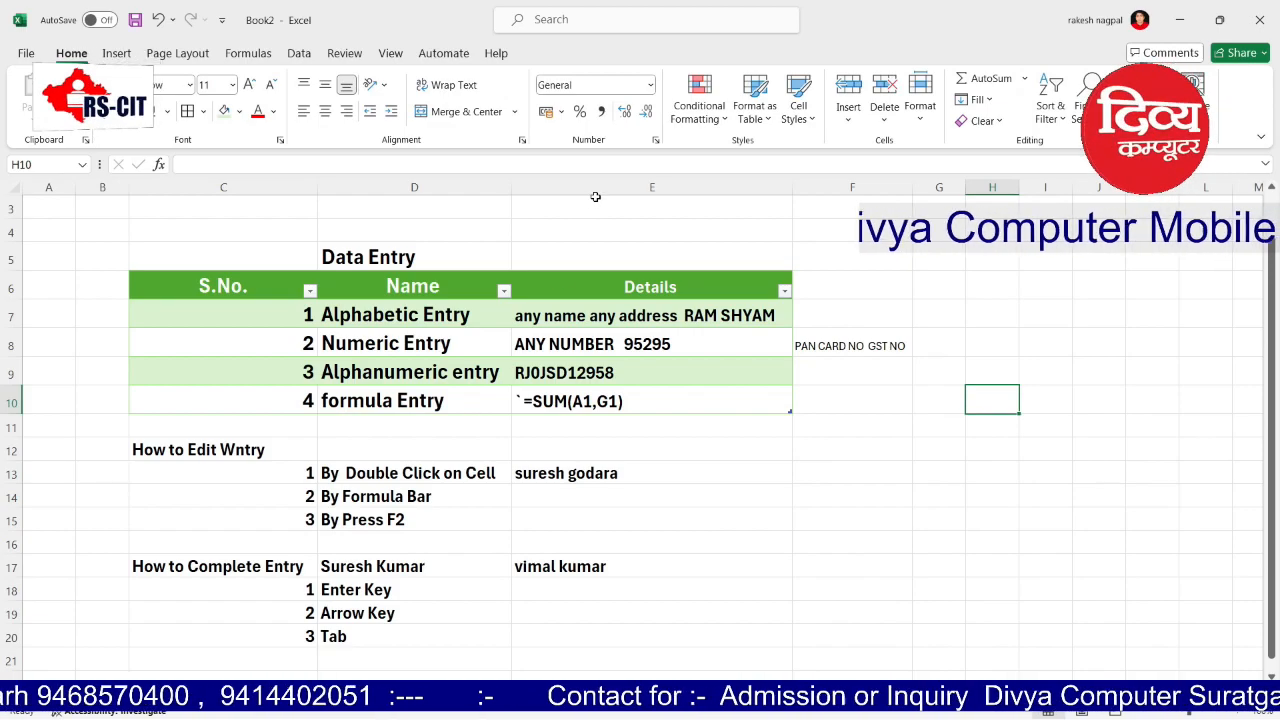
right_click(595, 190)
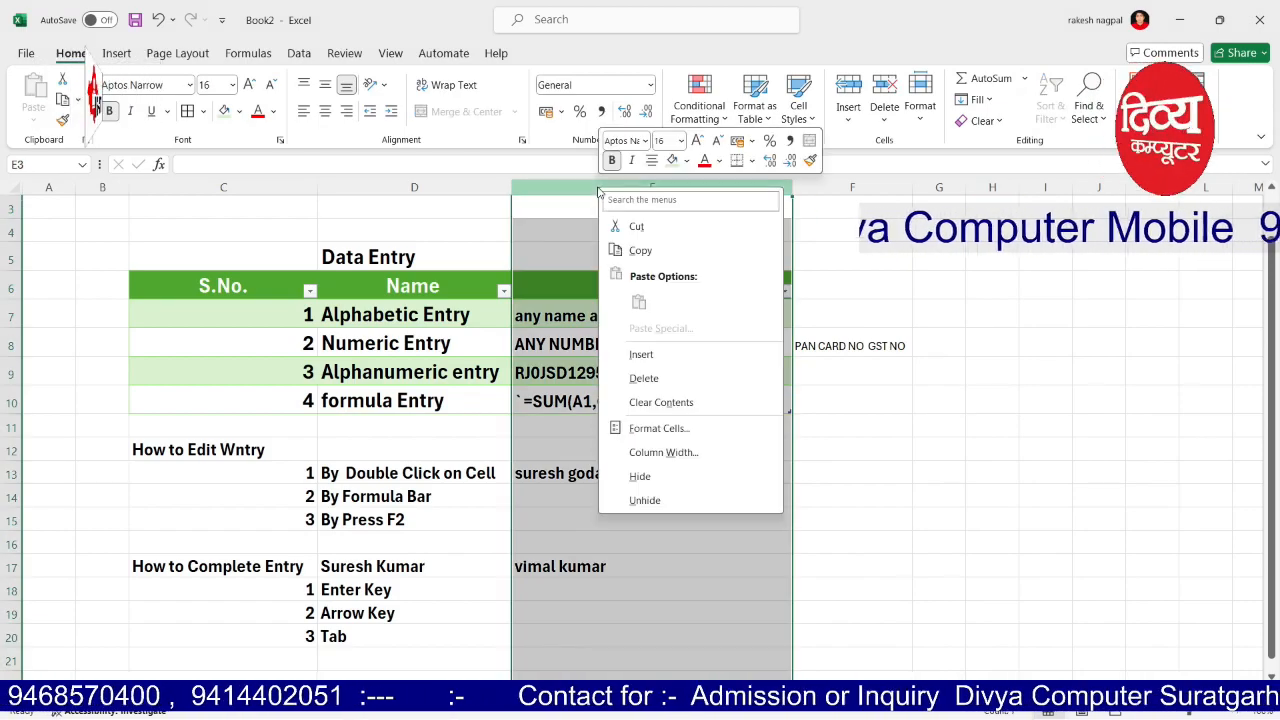
click(657, 380)
click(742, 381)
click(563, 188)
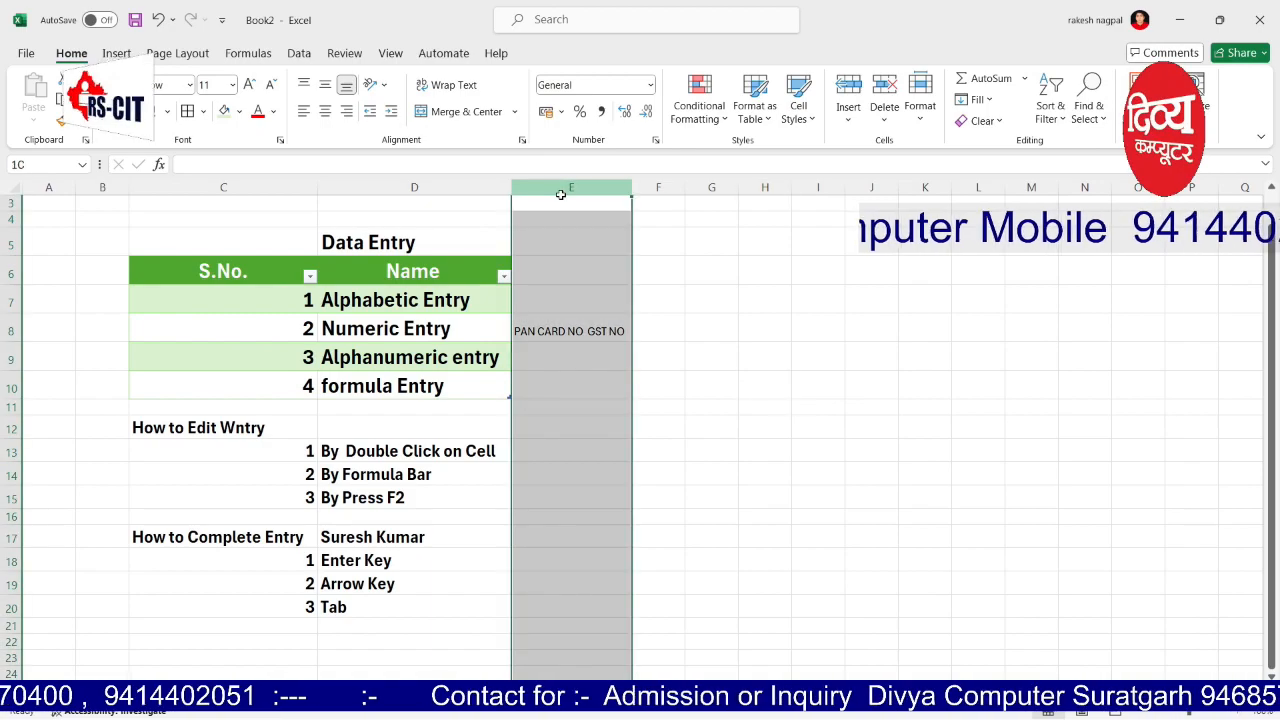
right_click(563, 188)
click(634, 380)
click(698, 327)
drag(428, 297, 430, 388)
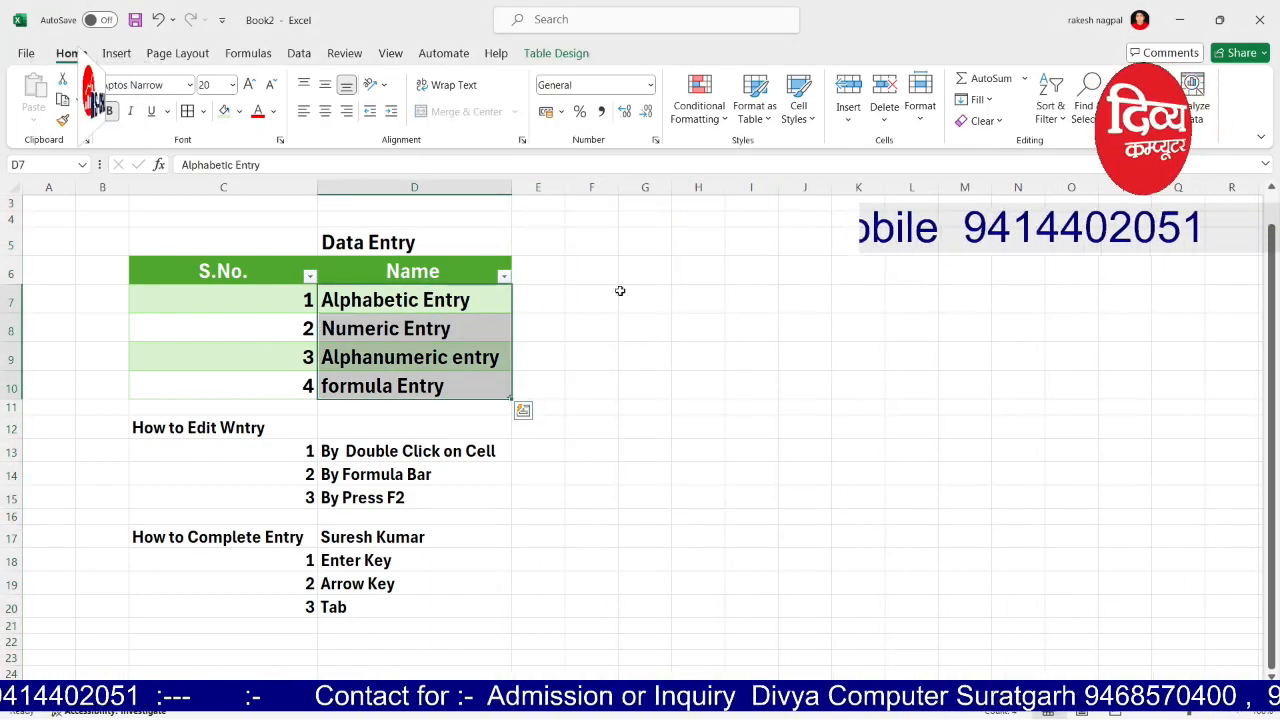
drag(564, 187, 636, 187)
click(726, 320)
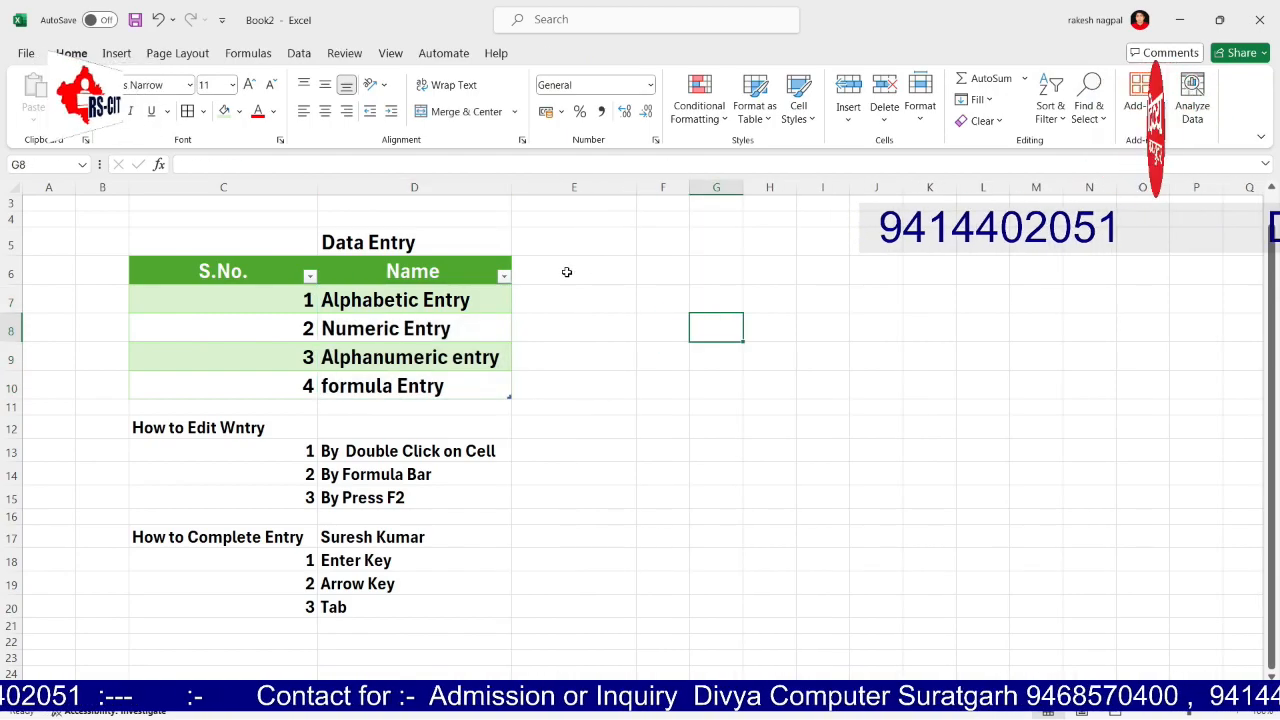
click(545, 287)
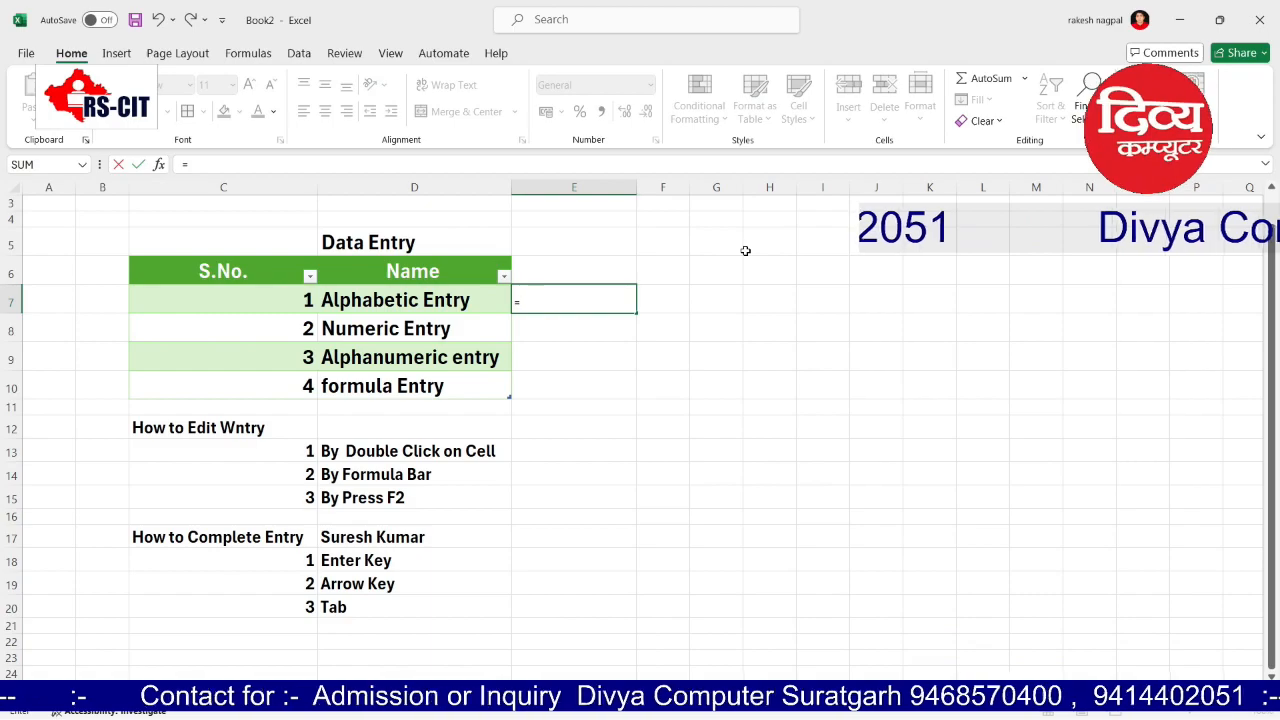
key(Escape)
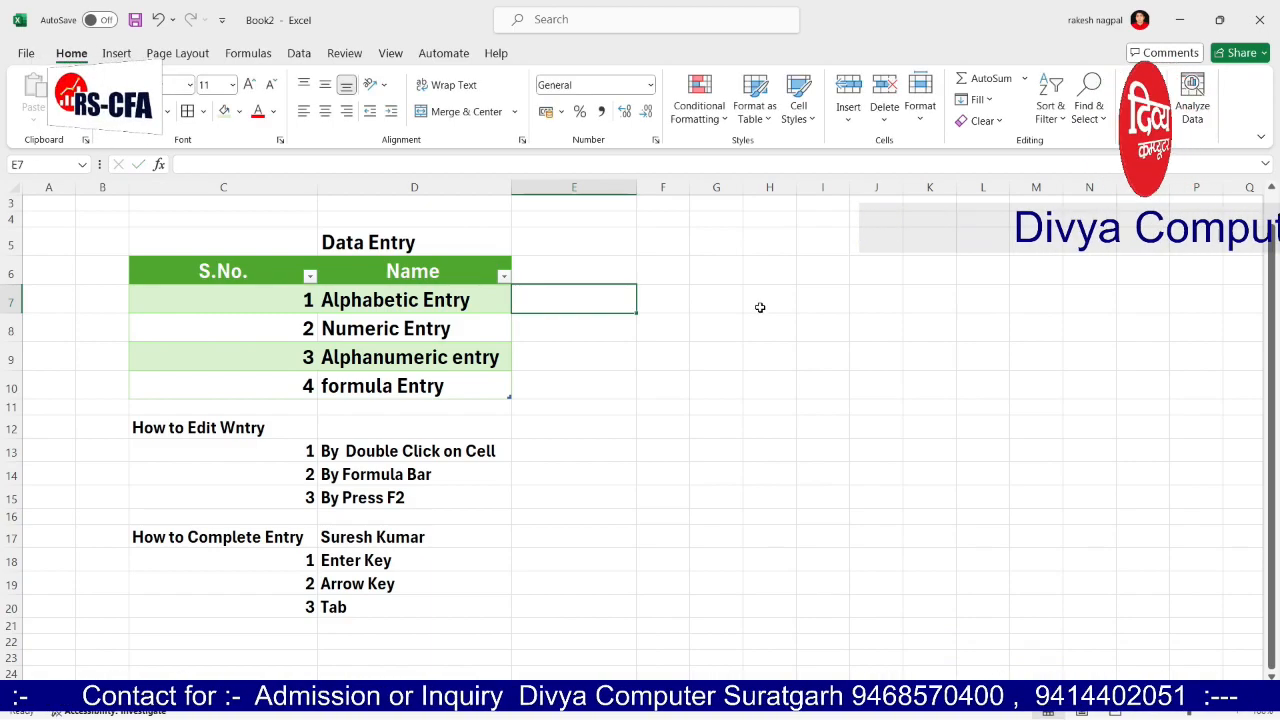
click(716, 410)
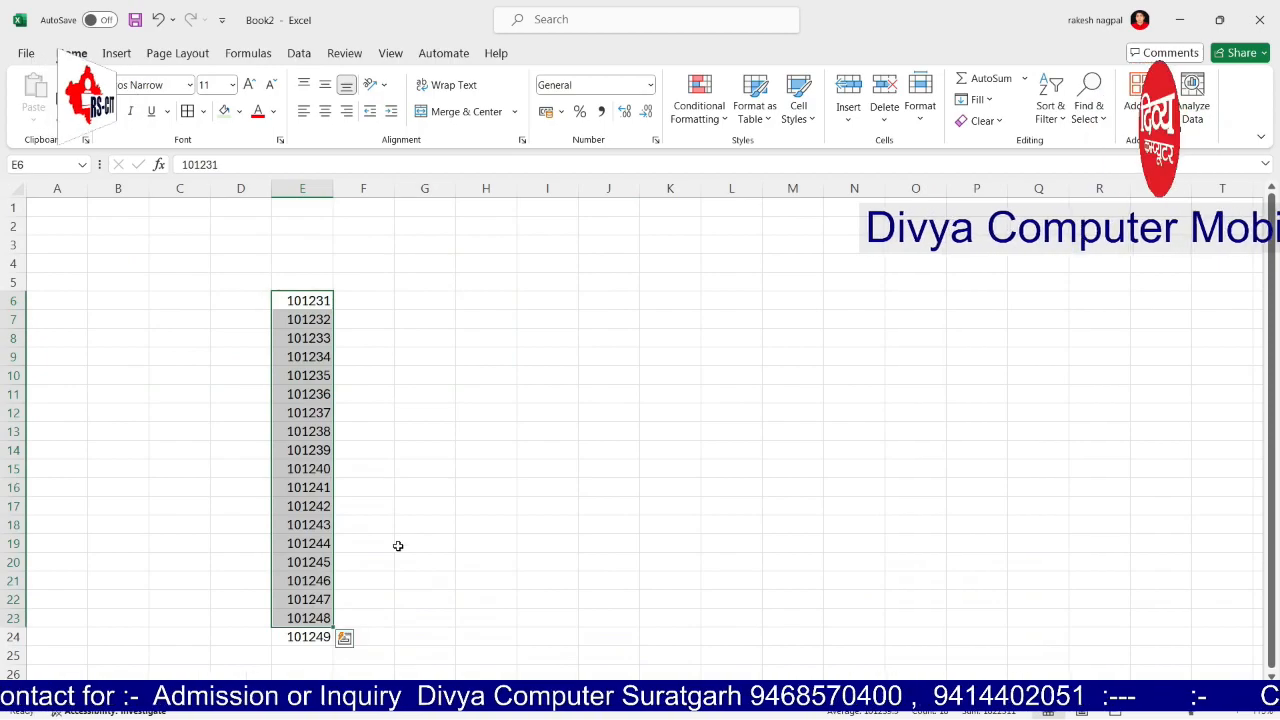
Step: Clear the old numbers and enter 20, 10, 20, 10, 20, 10, 10 in C5:C11
click(423, 400)
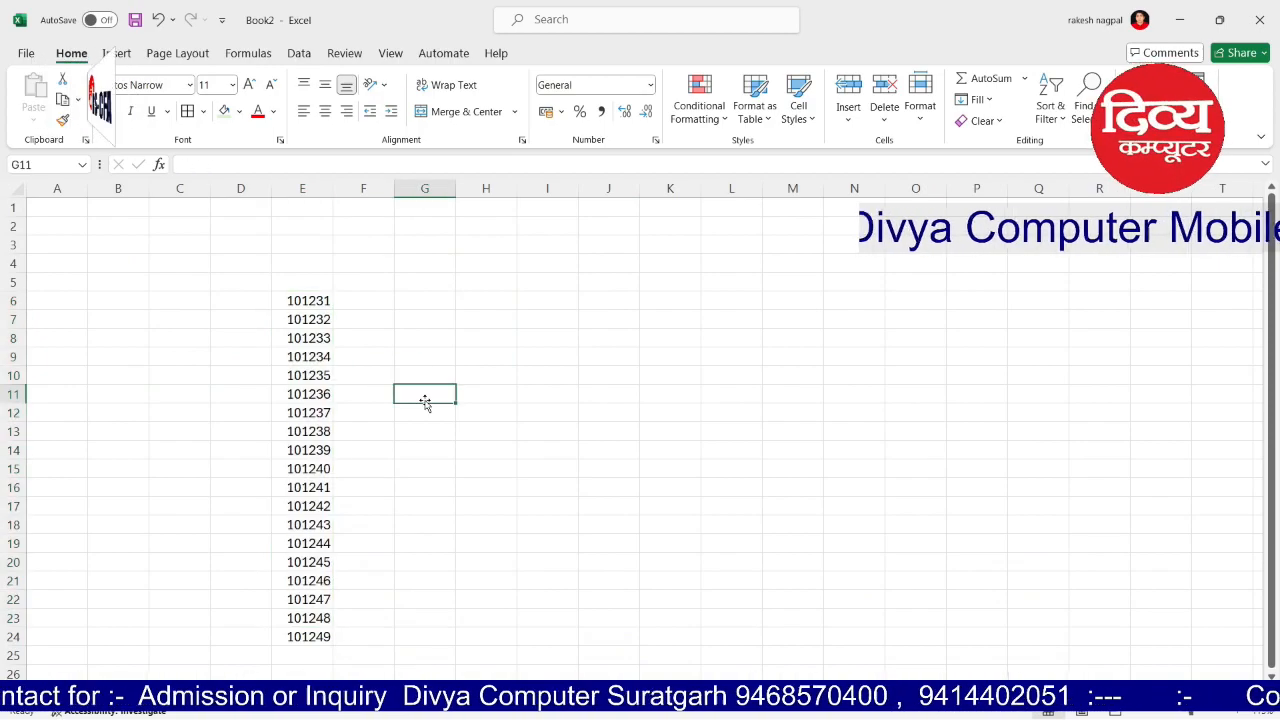
drag(237, 292, 336, 673)
key(Delete)
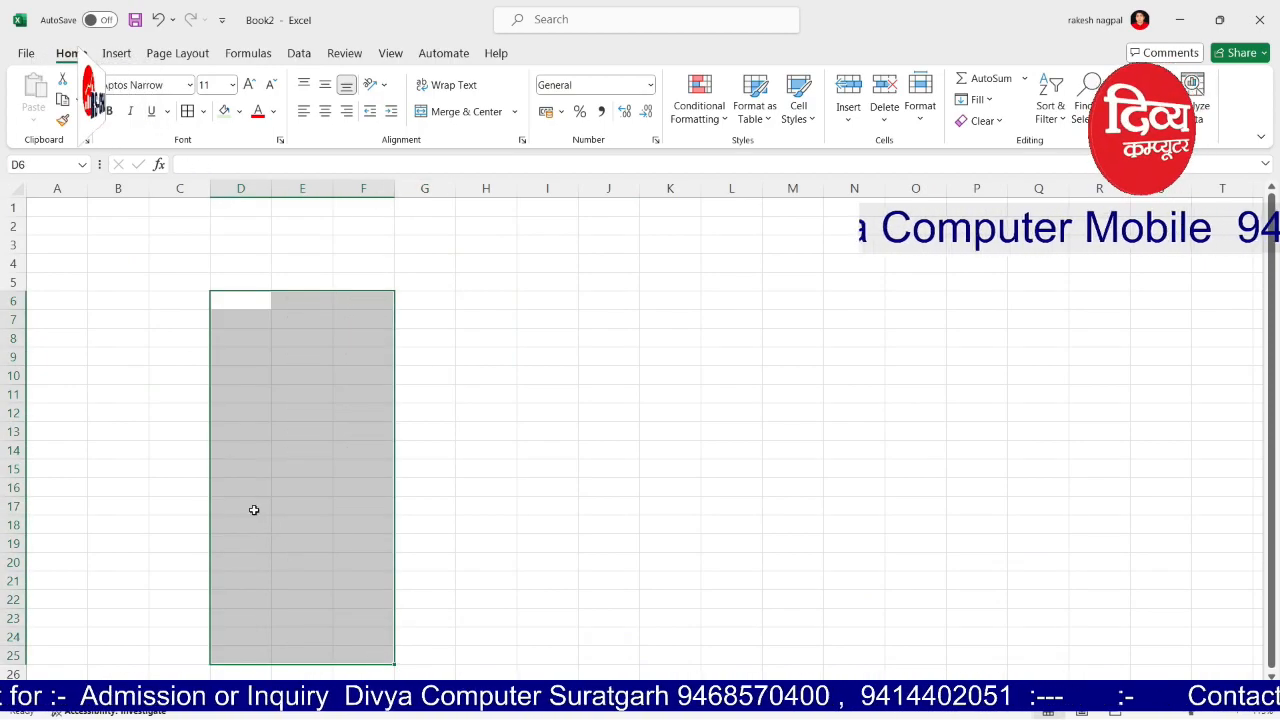
click(165, 287)
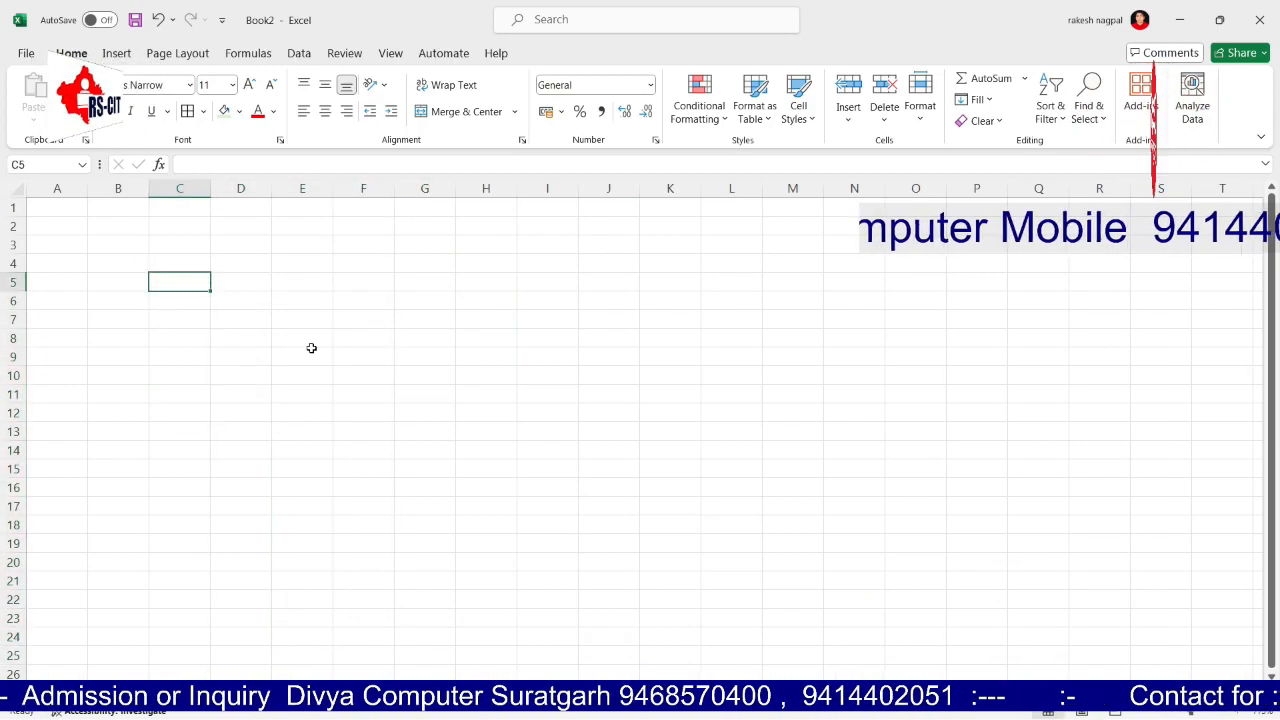
text(20)
key(Return)
text(10 20 30 20 10 10)
key(Return)
key(Up)
key(Up)
key(Up)
key(Up)
key(Up)
key(Down)
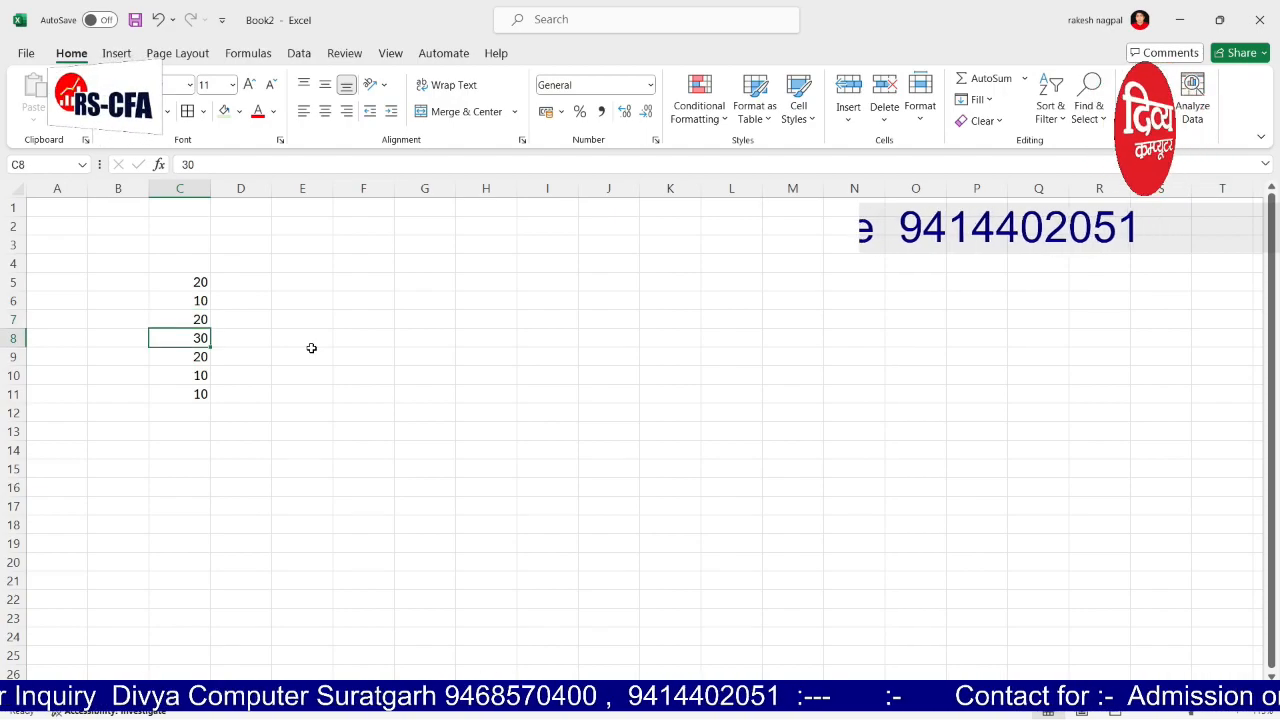
text(10)
key(Return)
key(Return)
key(Return)
key(Return)
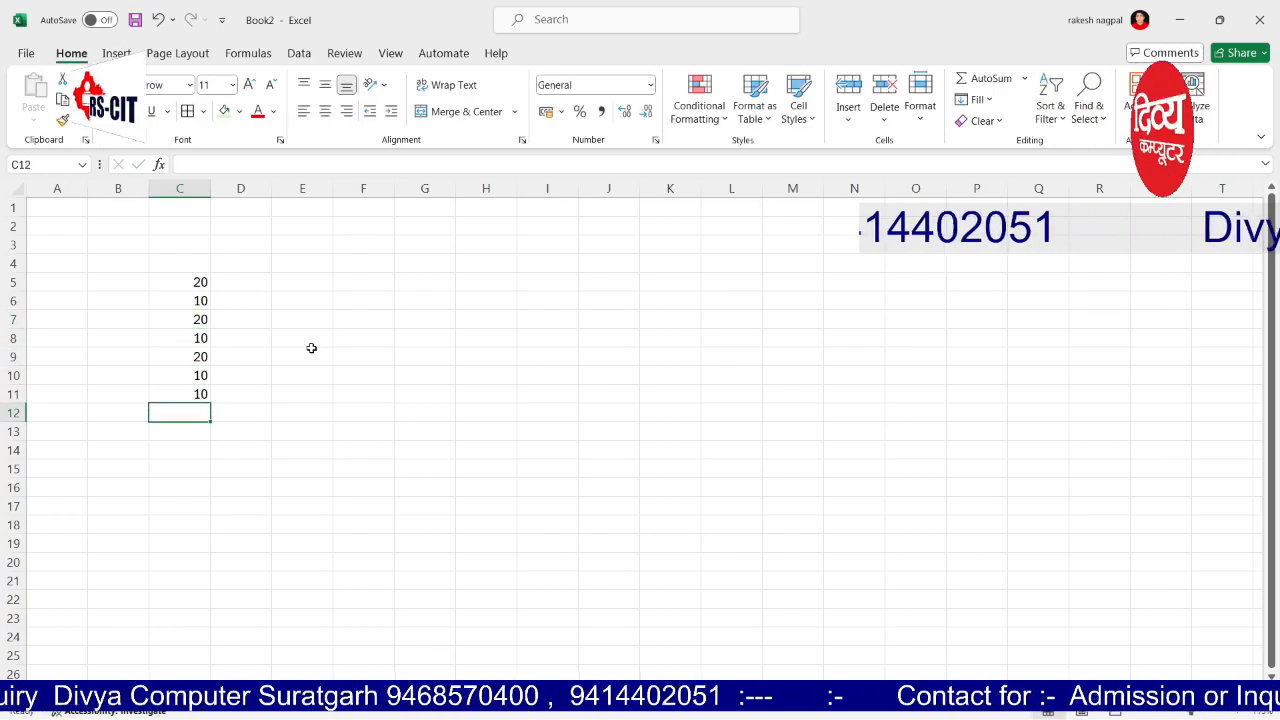
Step: Copy the C8:C11 values into D5:D8
scroll(397, 420, up, 1)
click(397, 417)
scroll(400, 412, up, 3)
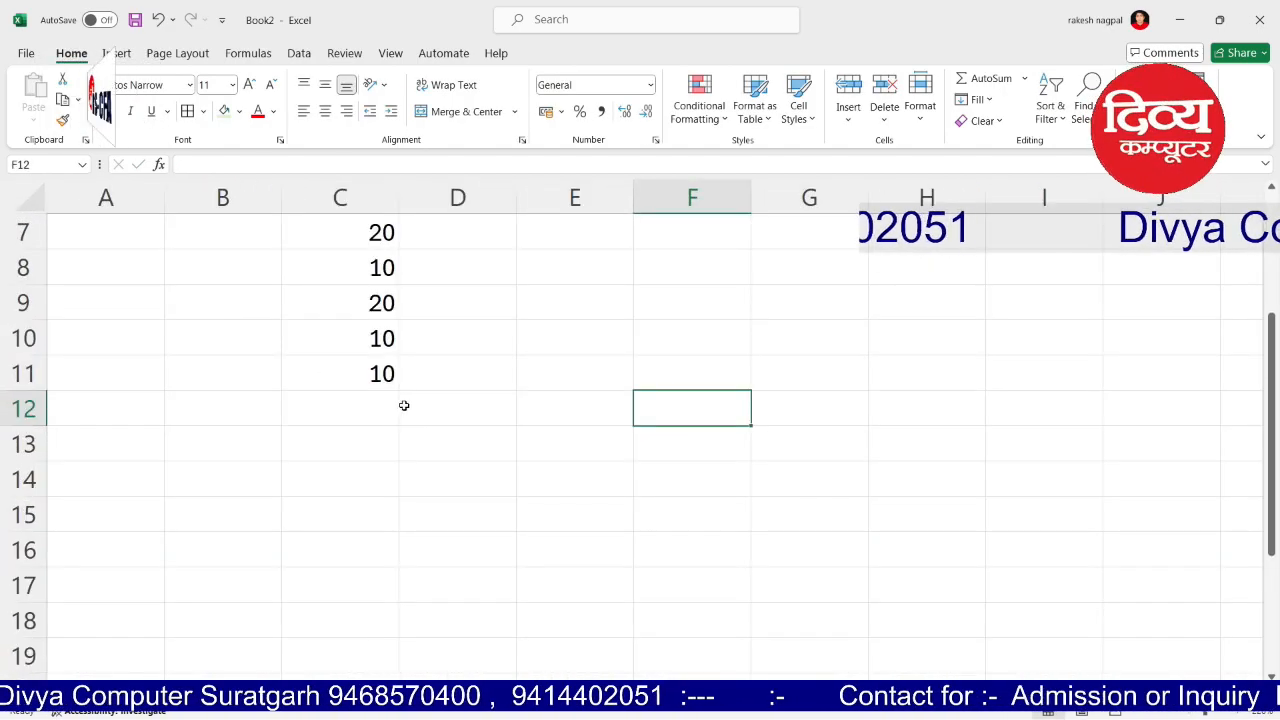
scroll(404, 405, up, 2)
click(438, 369)
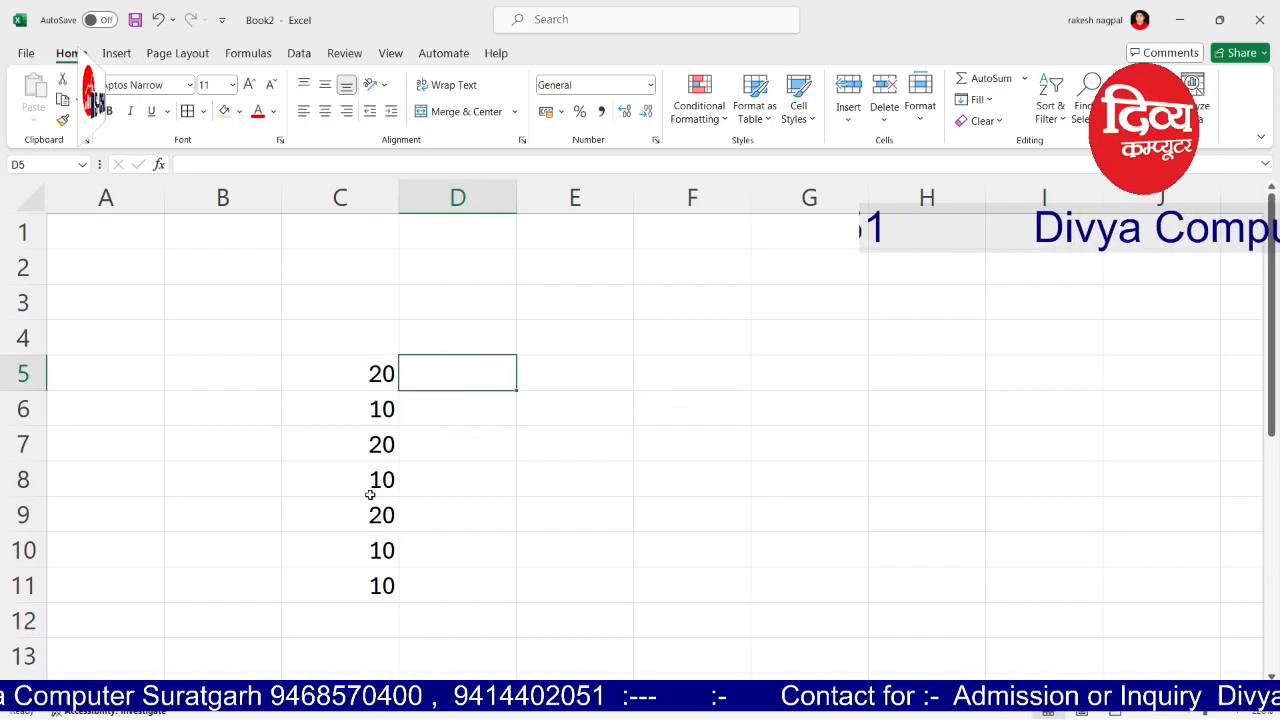
drag(370, 494, 380, 586)
key(ctrl+c)
click(456, 371)
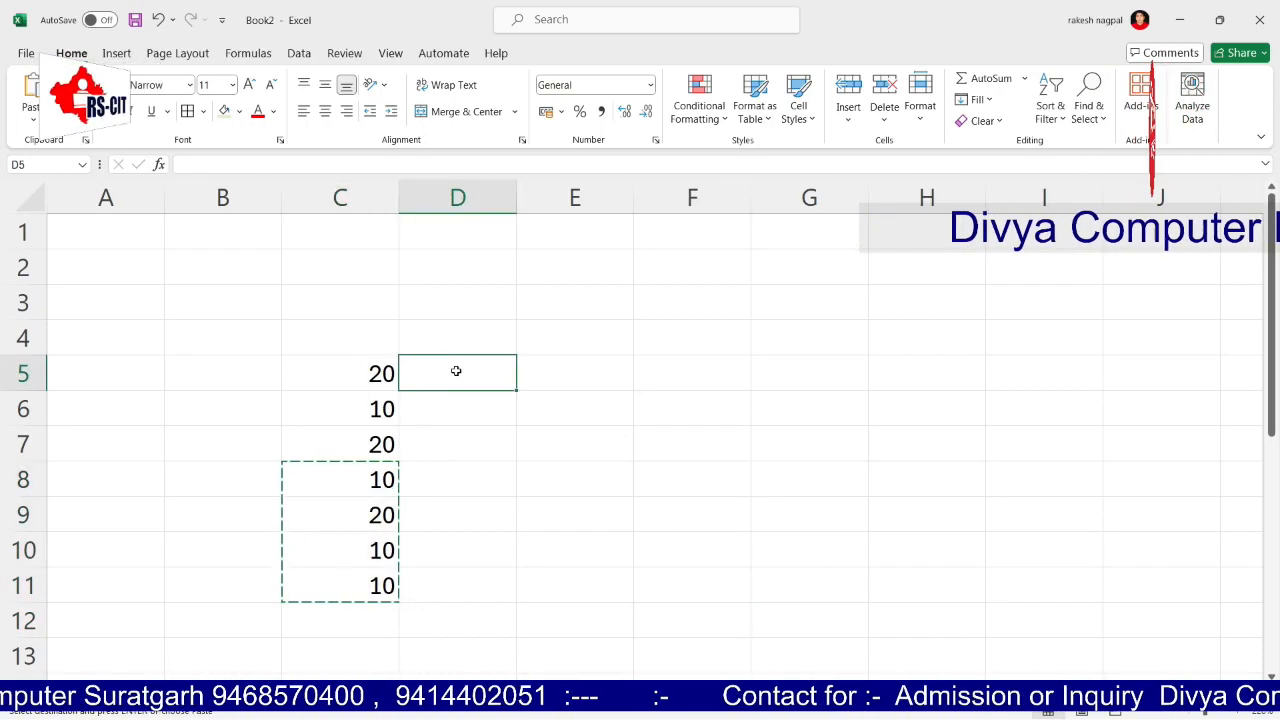
key(ctrl+v)
Step: Copy the C5:C7 values into D9:D11
drag(383, 372, 383, 440)
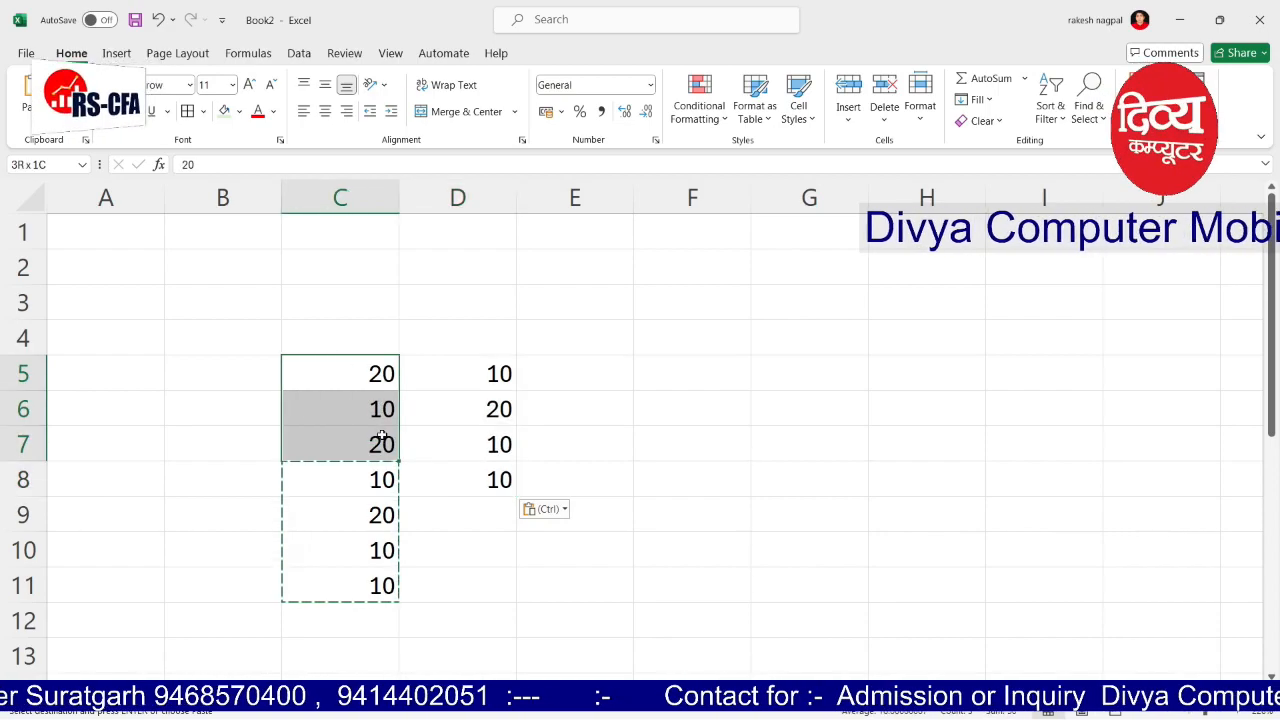
key(ctrl+c)
click(457, 509)
key(Return)
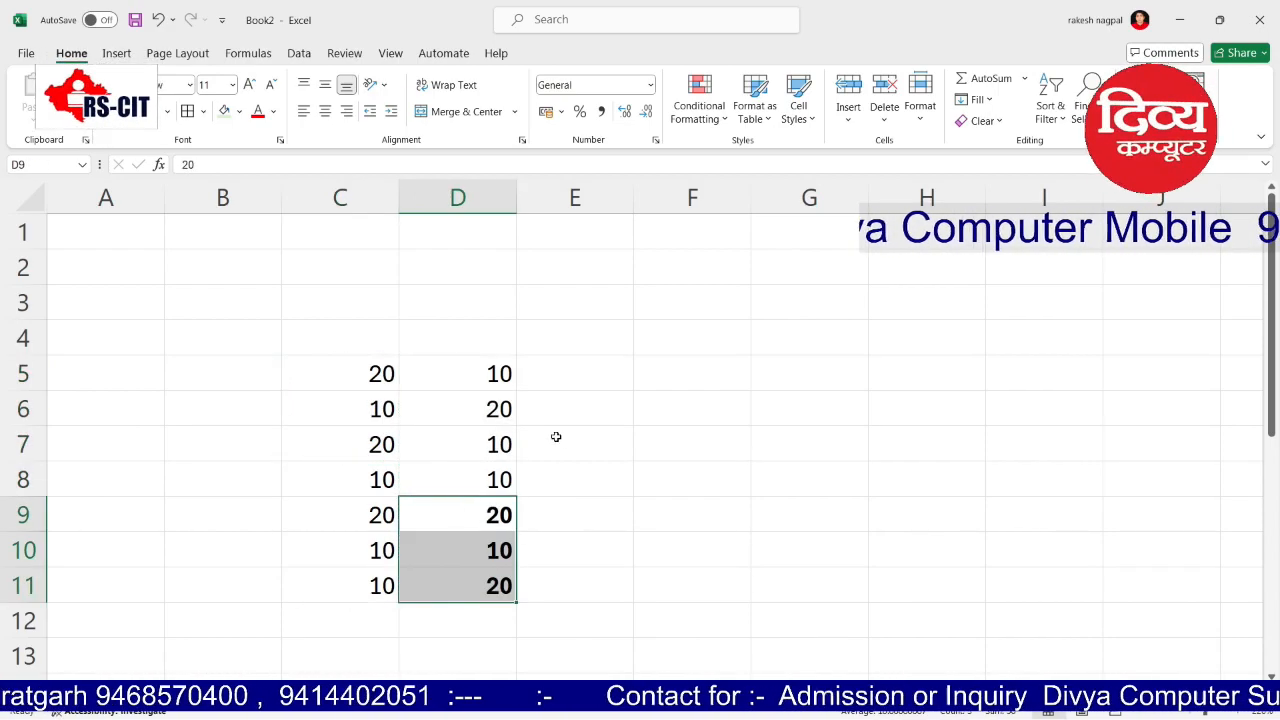
click(562, 368)
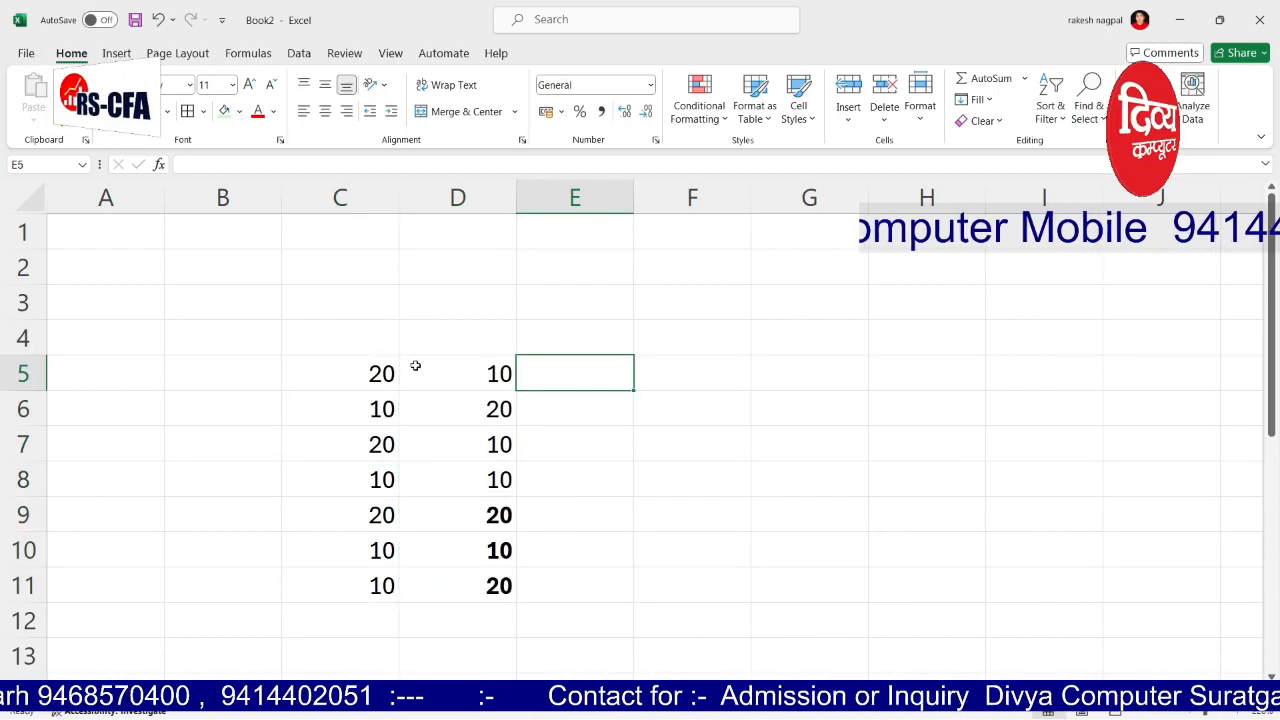
Step: Enter =sum(c5,d5) in F5 to add C5 and D5, giving 30
drag(370, 372, 440, 374)
click(643, 374)
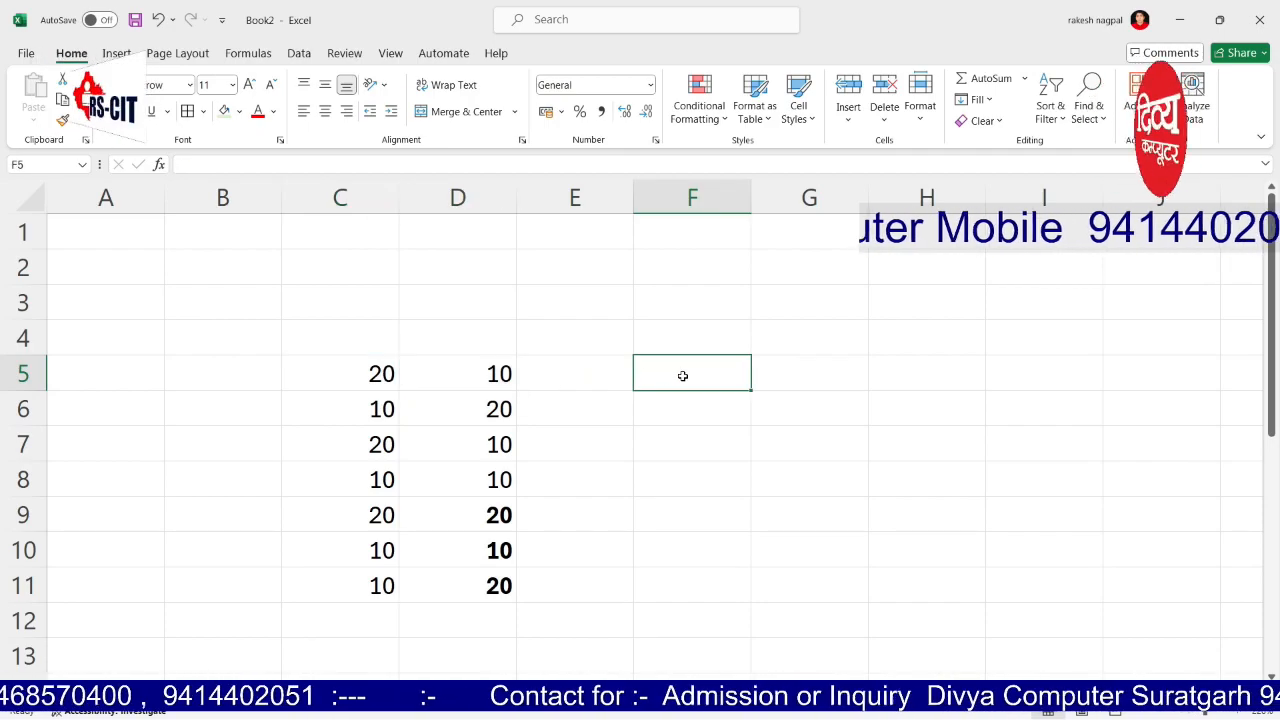
text(=)
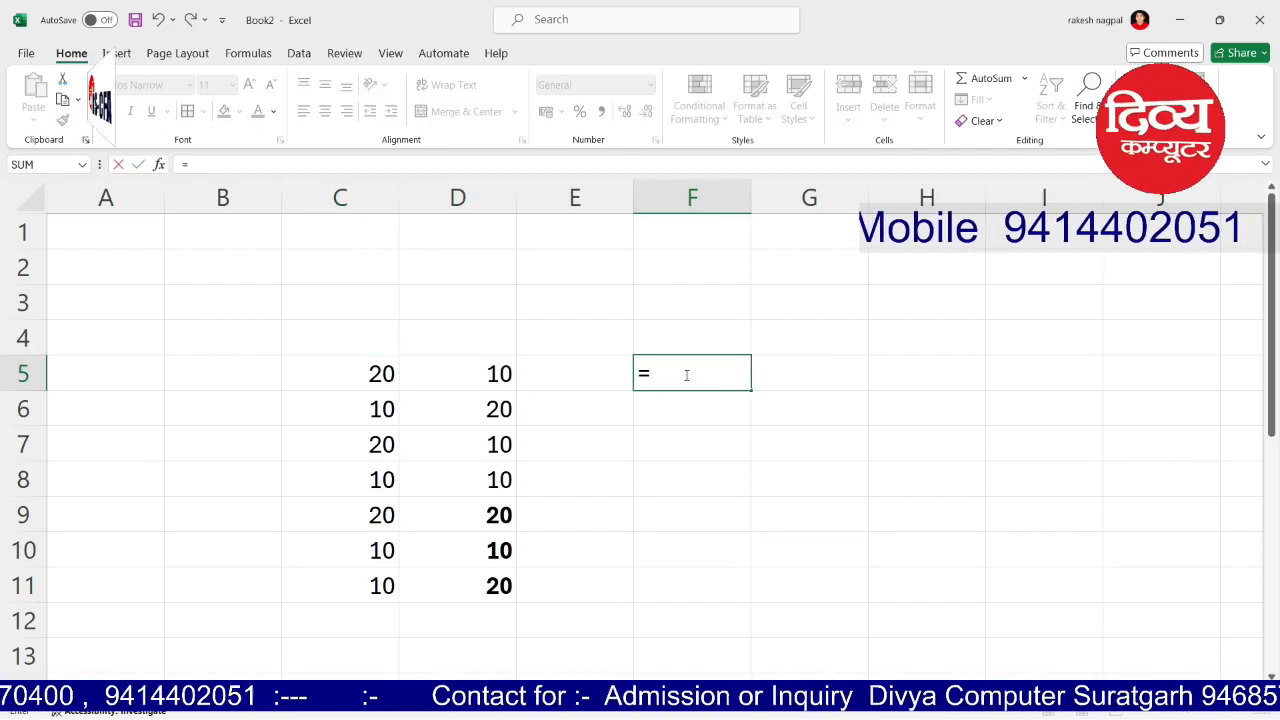
text(sum()
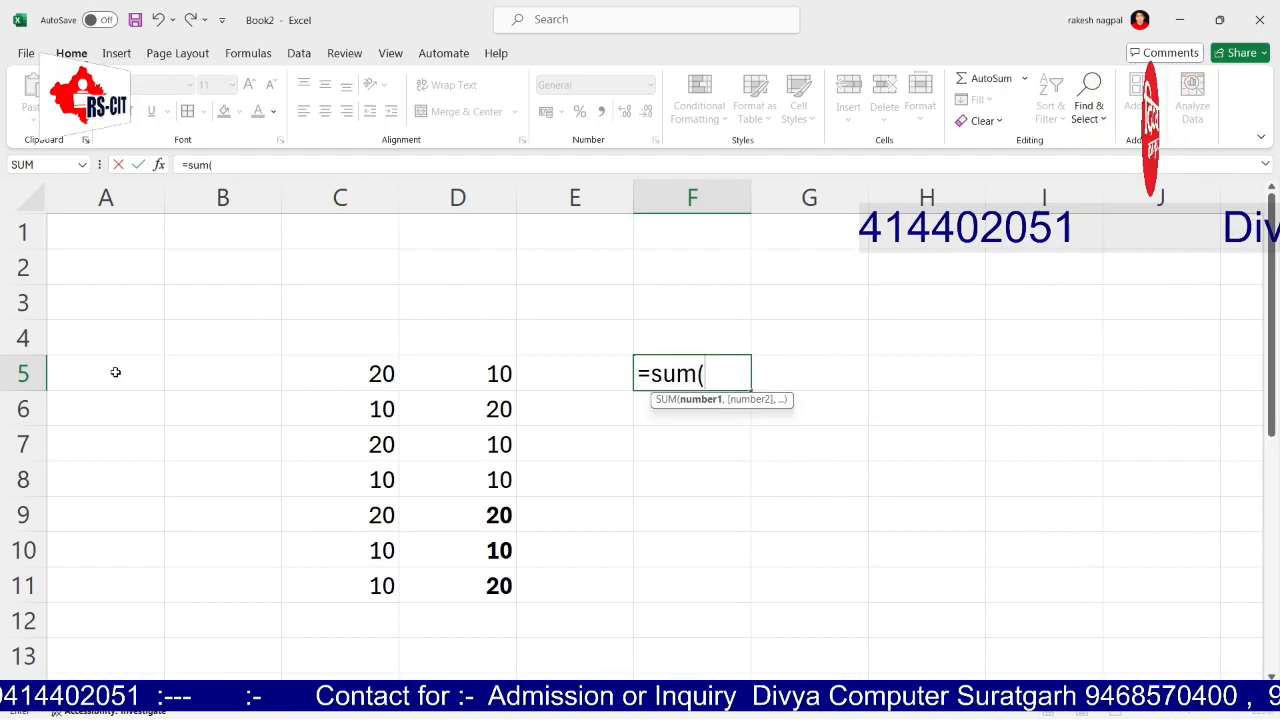
text(c5)
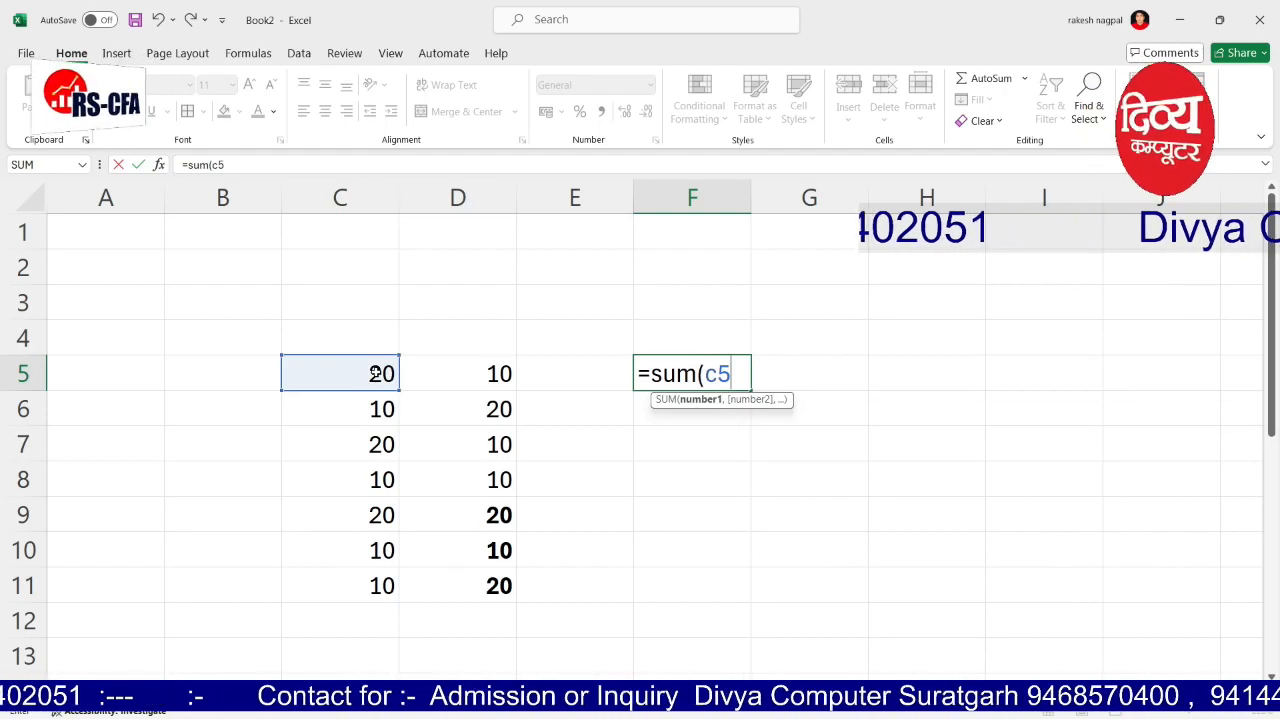
text(,)
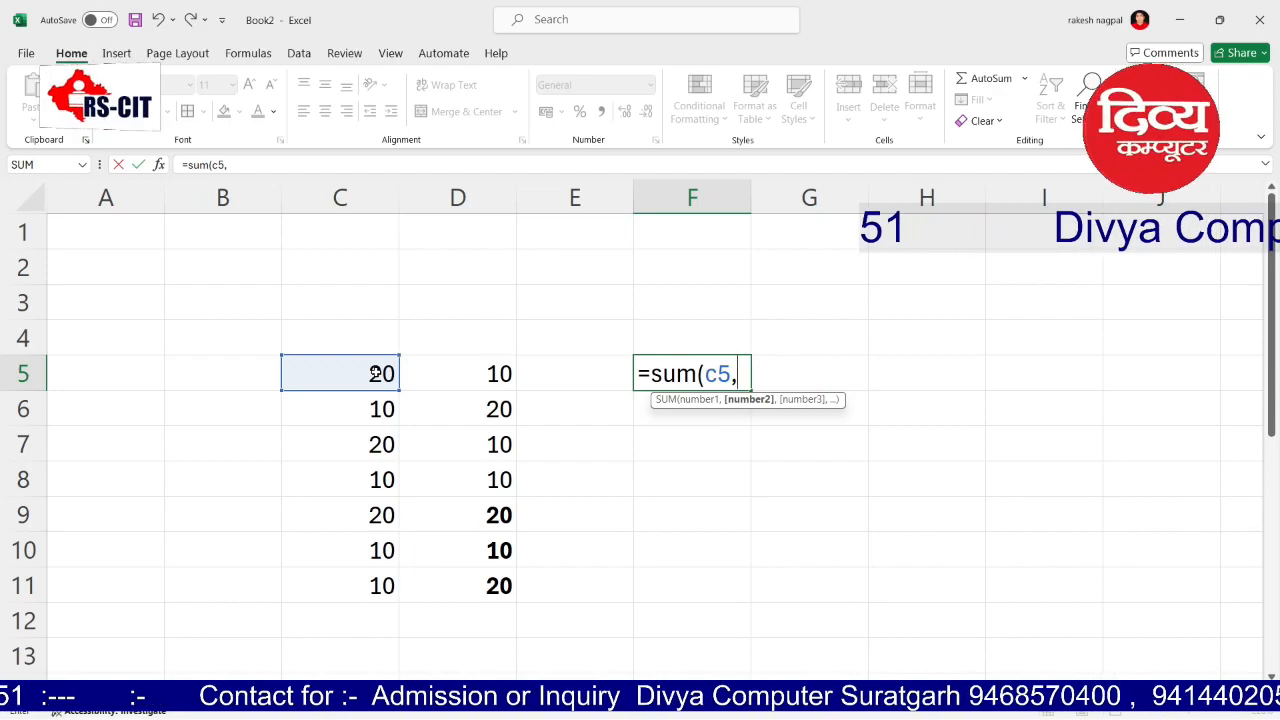
text(d5))
key(Return)
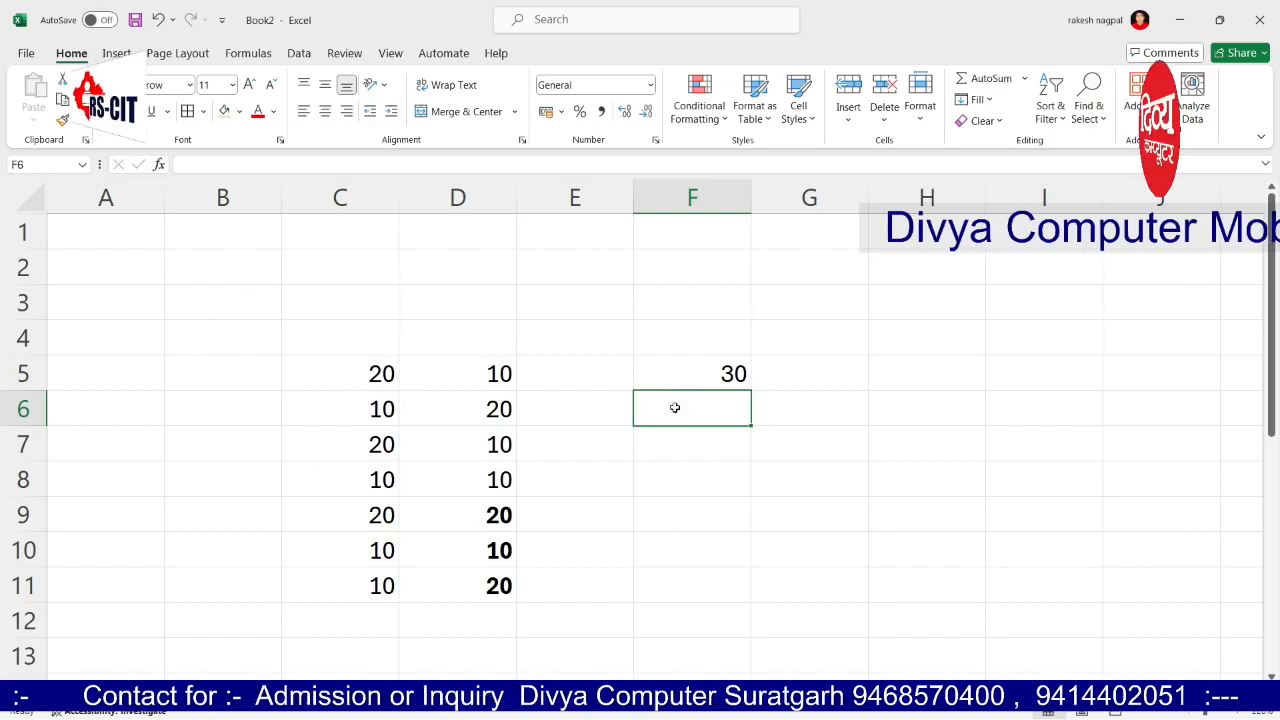
Step: Change C5 to 50 and add the heading 'result' in F4
click(356, 375)
text(50)
key(Return)
key(Up)
key(Right)
key(Right)
key(Right)
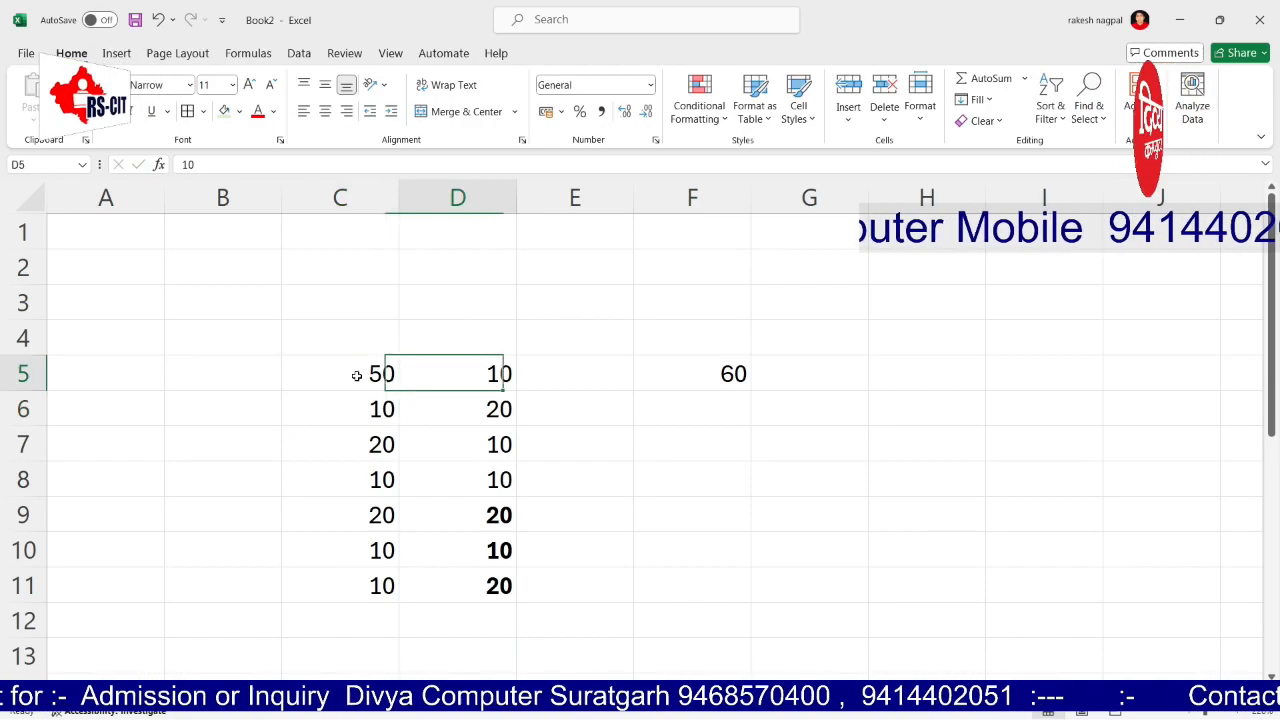
key(Up)
text(result)
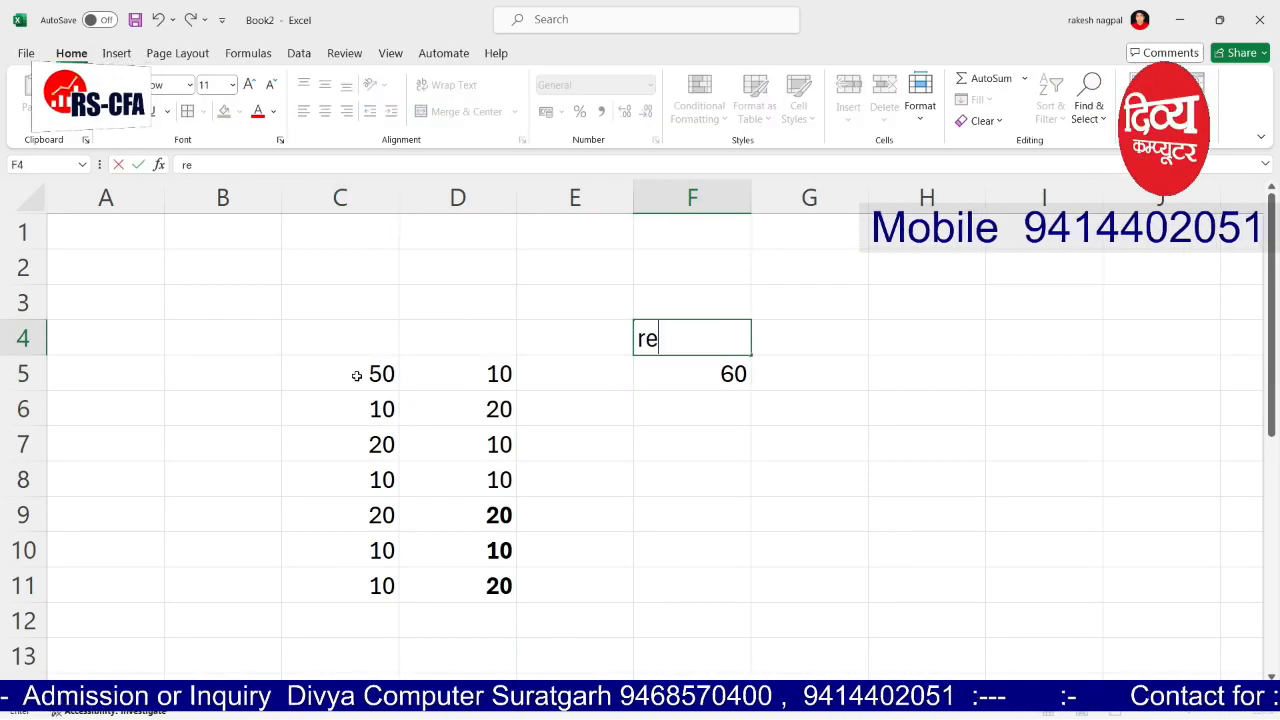
key(Tab)
Step: Label C4 'data 1' and D4 'data 2', then select the header row C4:F4
key(Left)
key(Left)
key(Left)
key(Left)
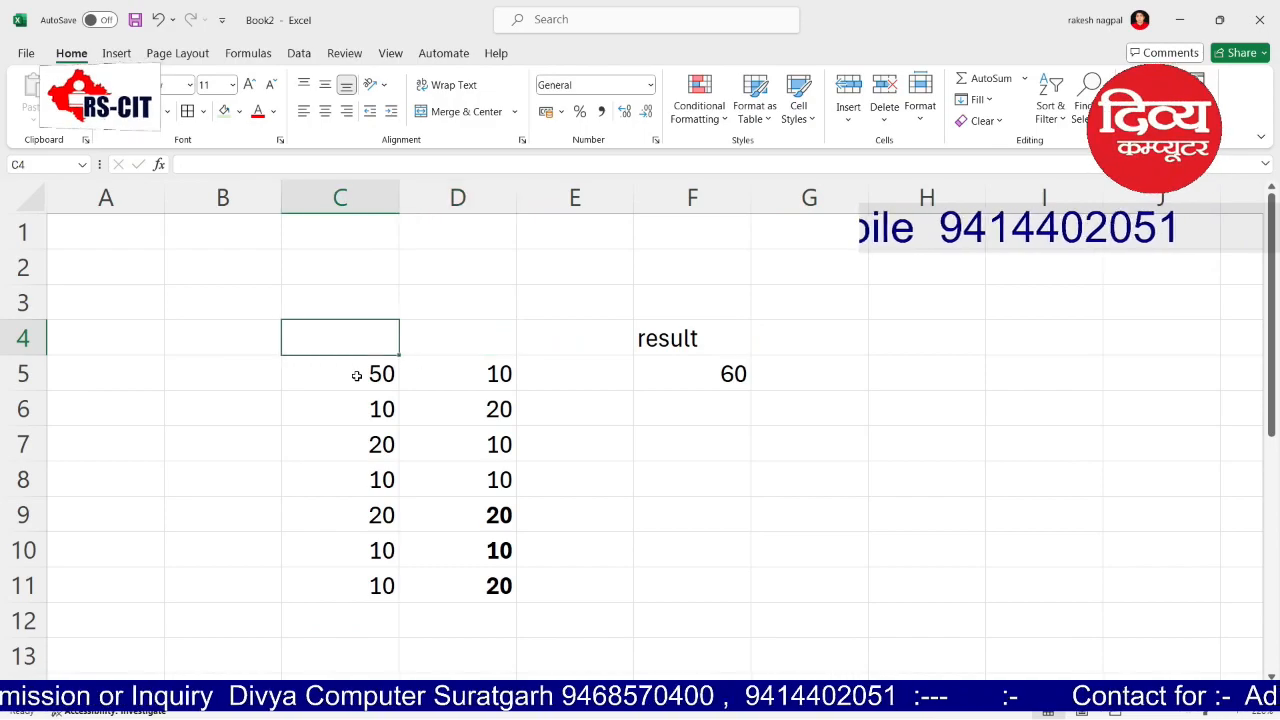
text(data)
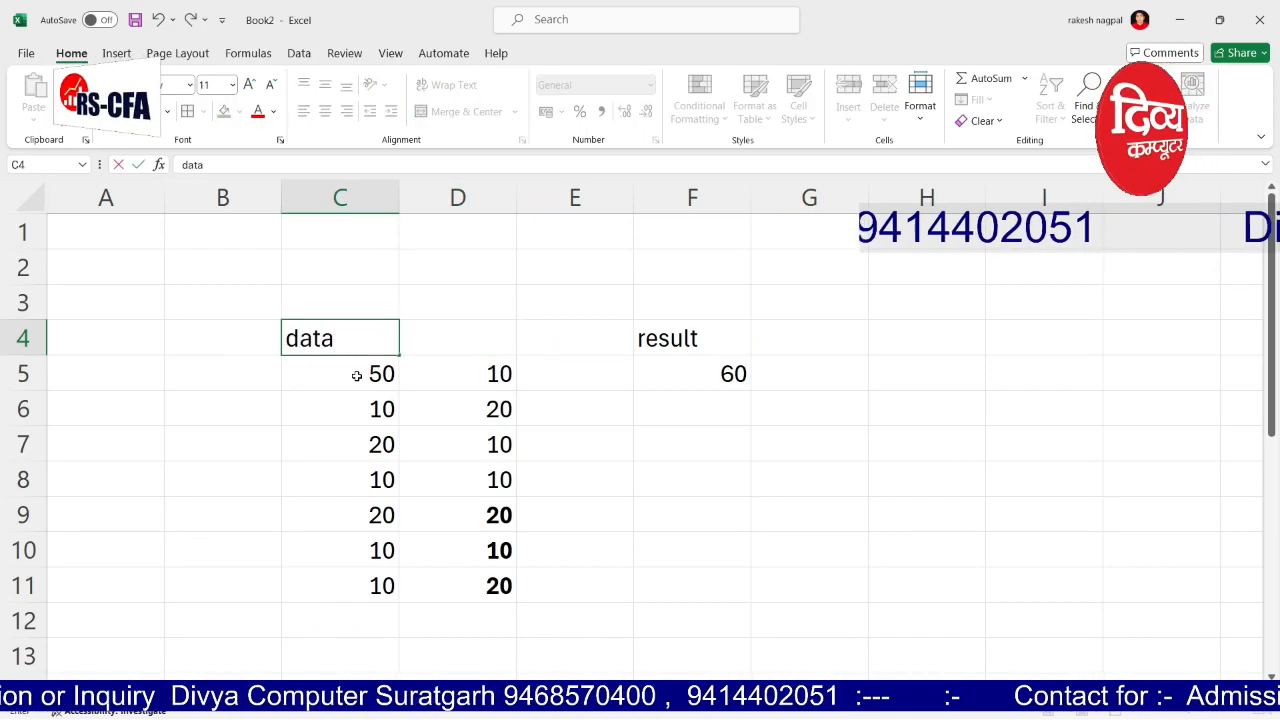
key(Tab)
text(data 2)
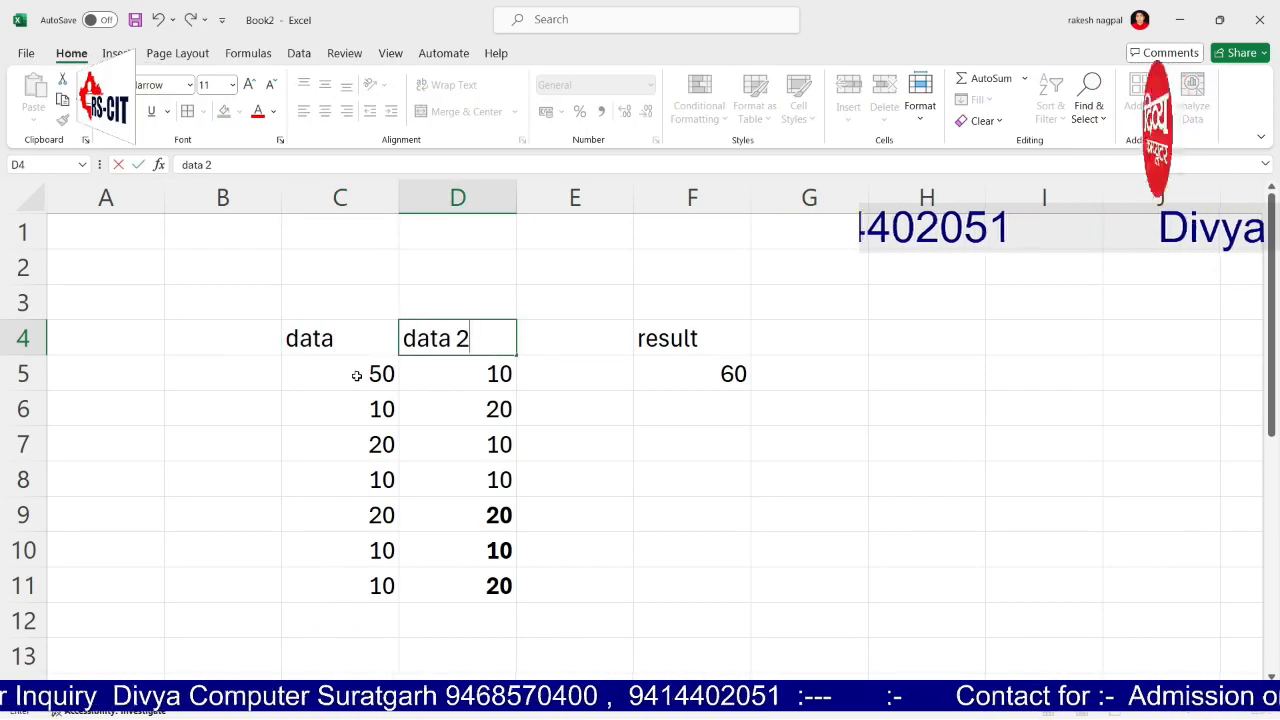
key(shift+Left)
text(data)
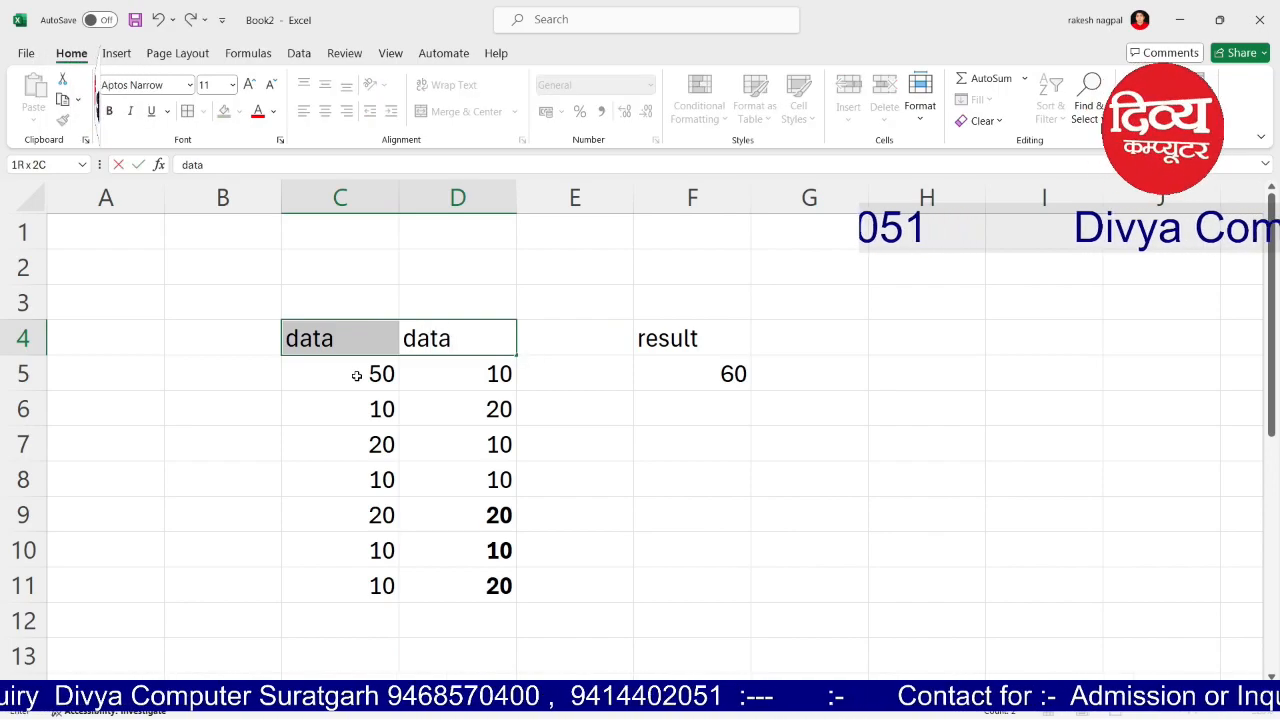
key(Return)
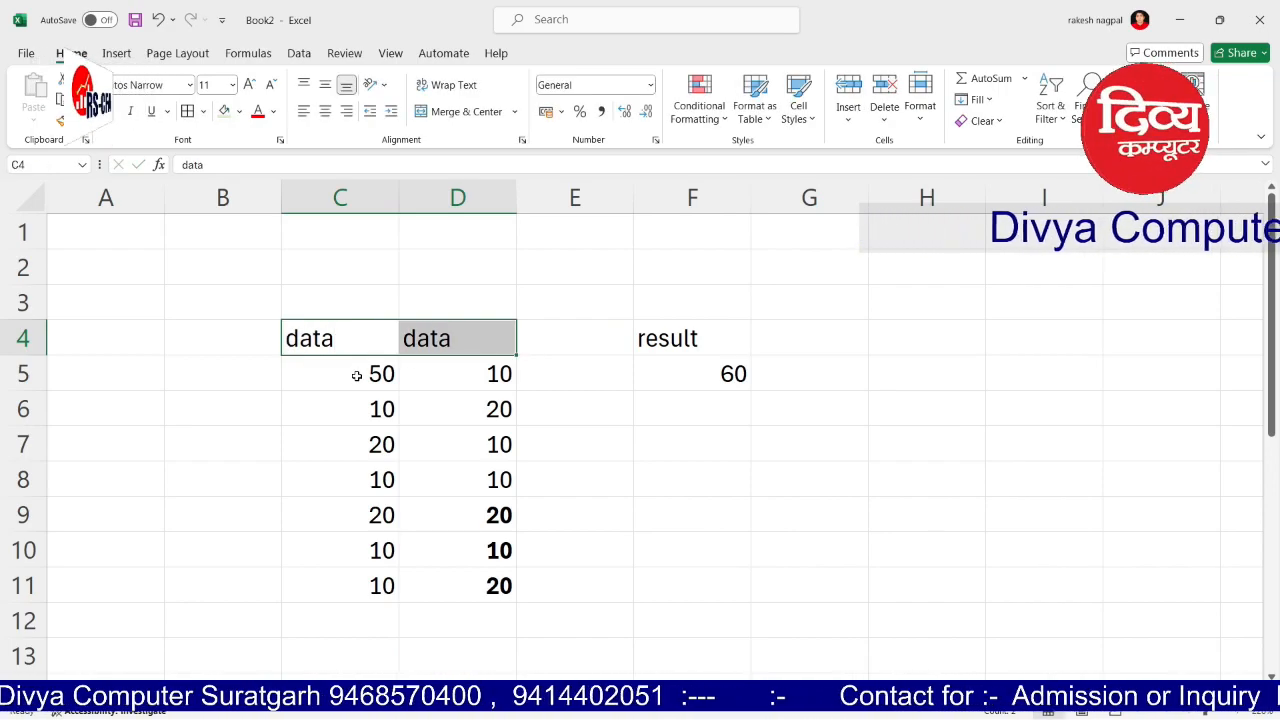
key(Right)
key(Left)
key(Right)
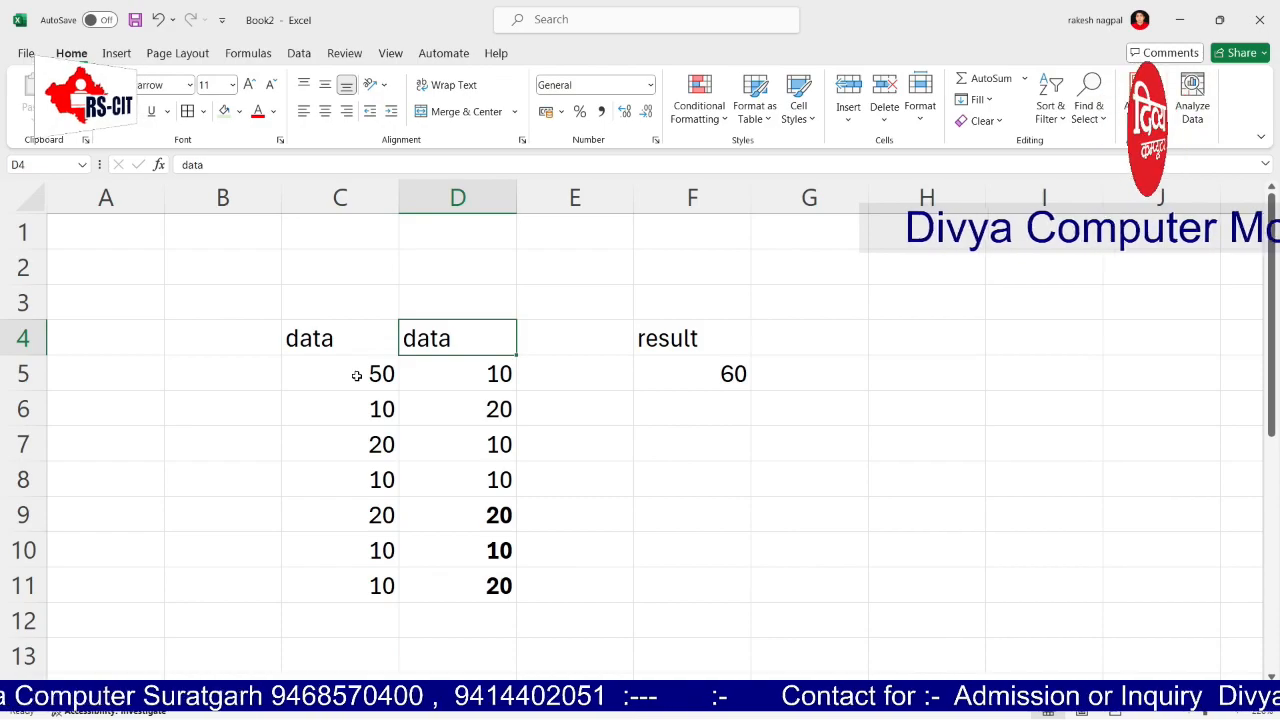
text(data 2)
key(Right)
key(Left)
key(Left)
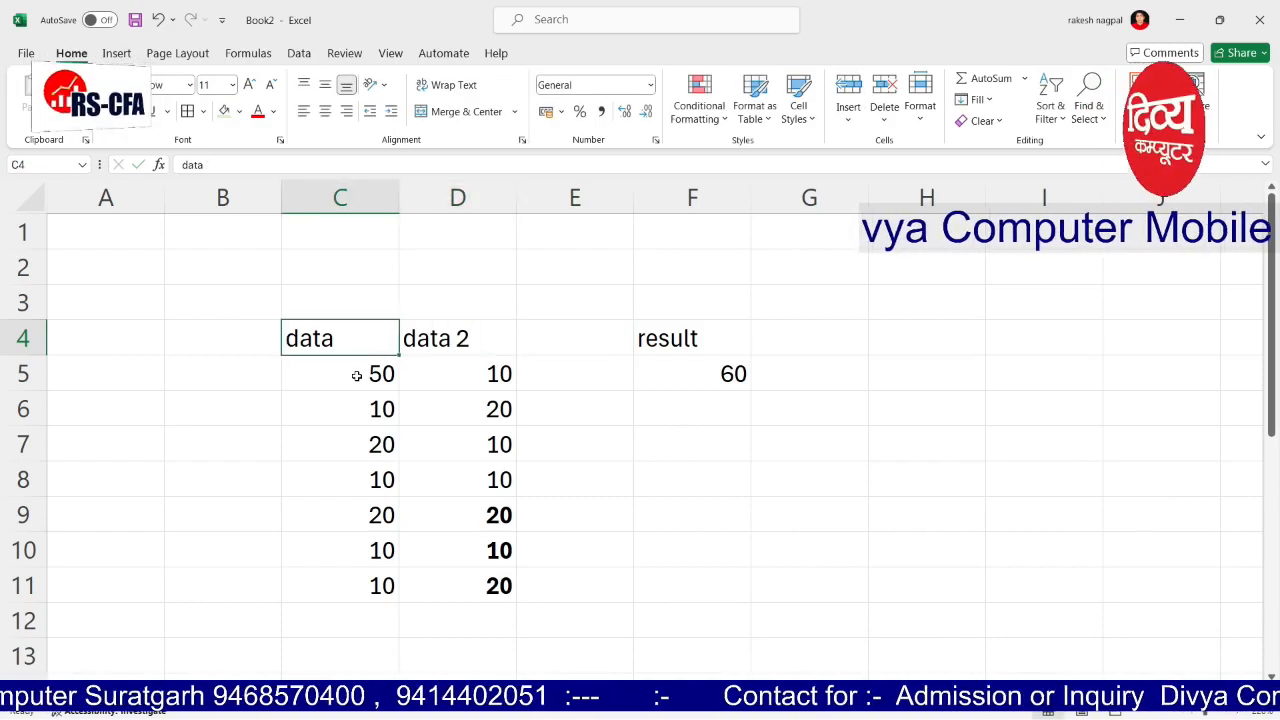
text(daat 1)
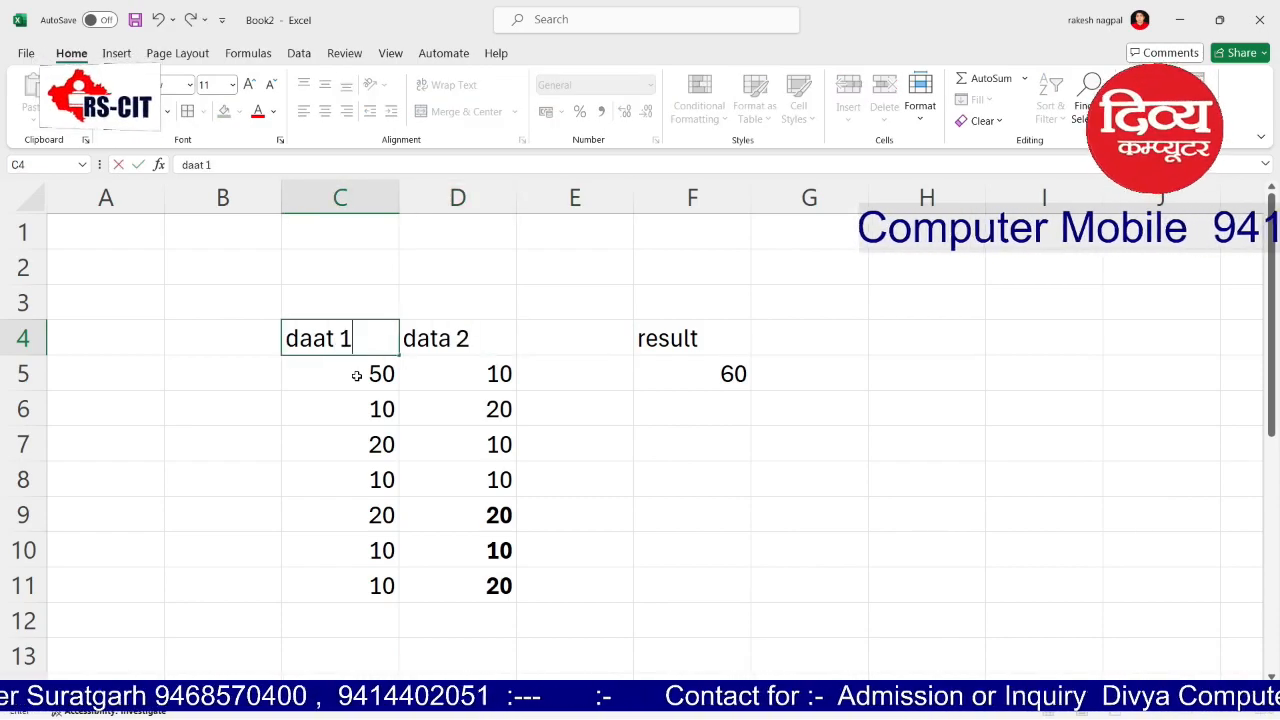
key(BackSpace)
key(BackSpace)
text(ta 1)
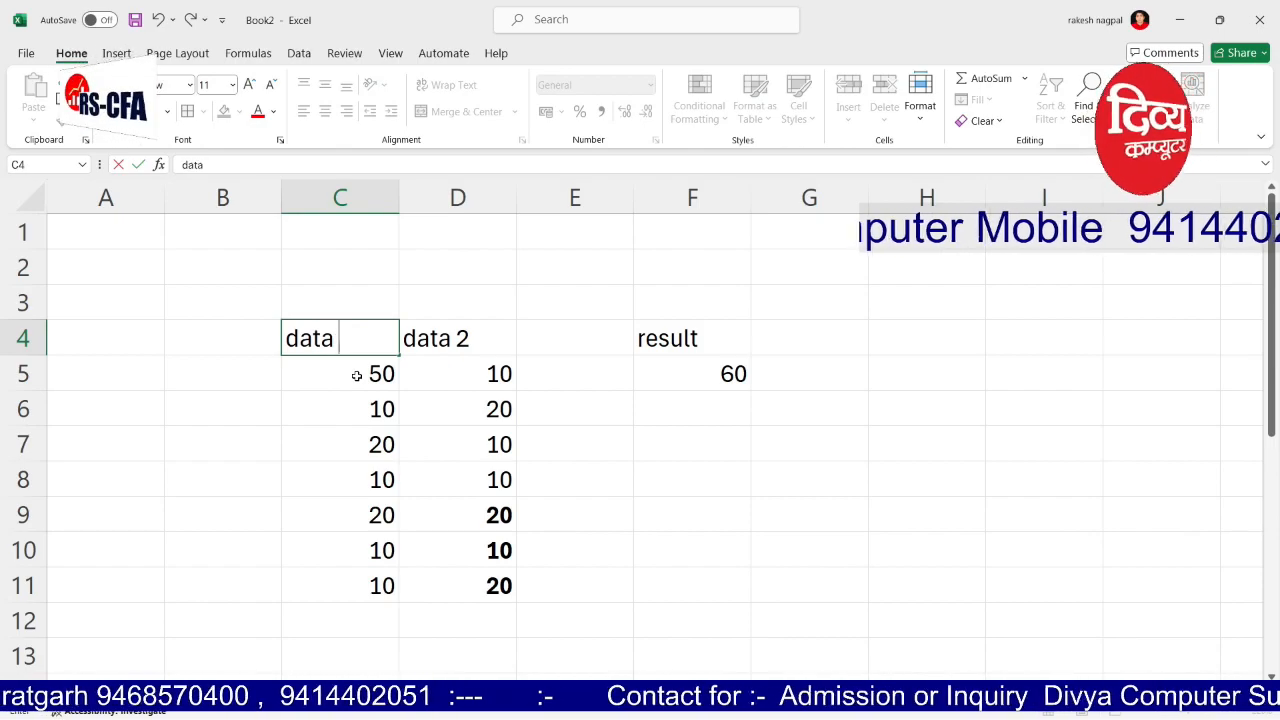
key(Right)
key(Left)
key(shift+Right)
key(shift+Right)
key(shift+Right)
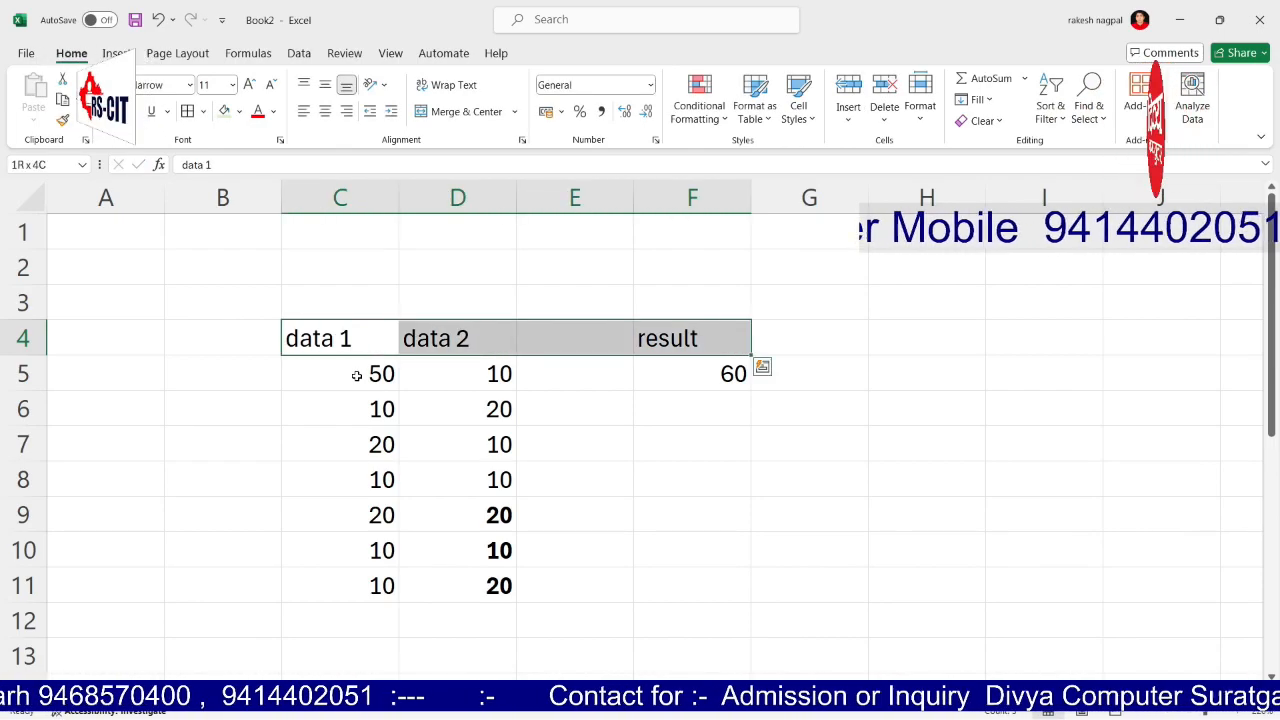
Step: Centre the data 1, data 2 and result headers in C4:F4
click(326, 111)
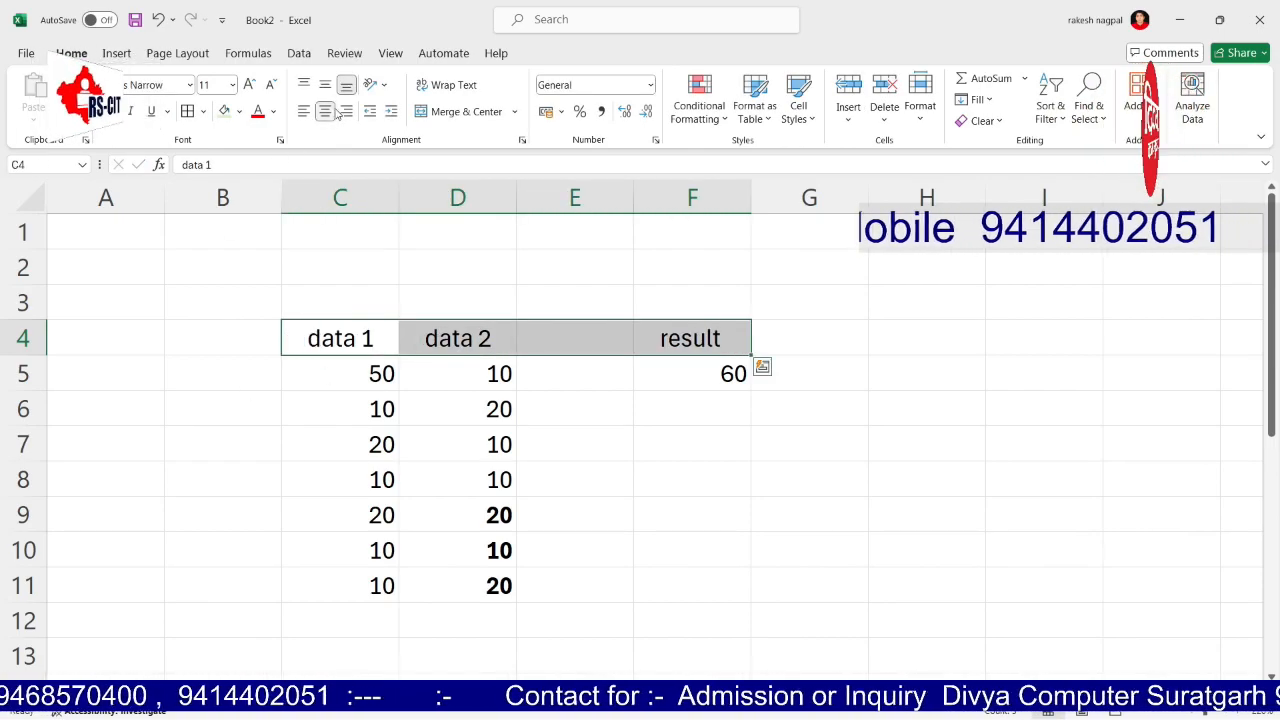
click(563, 387)
click(677, 443)
click(709, 406)
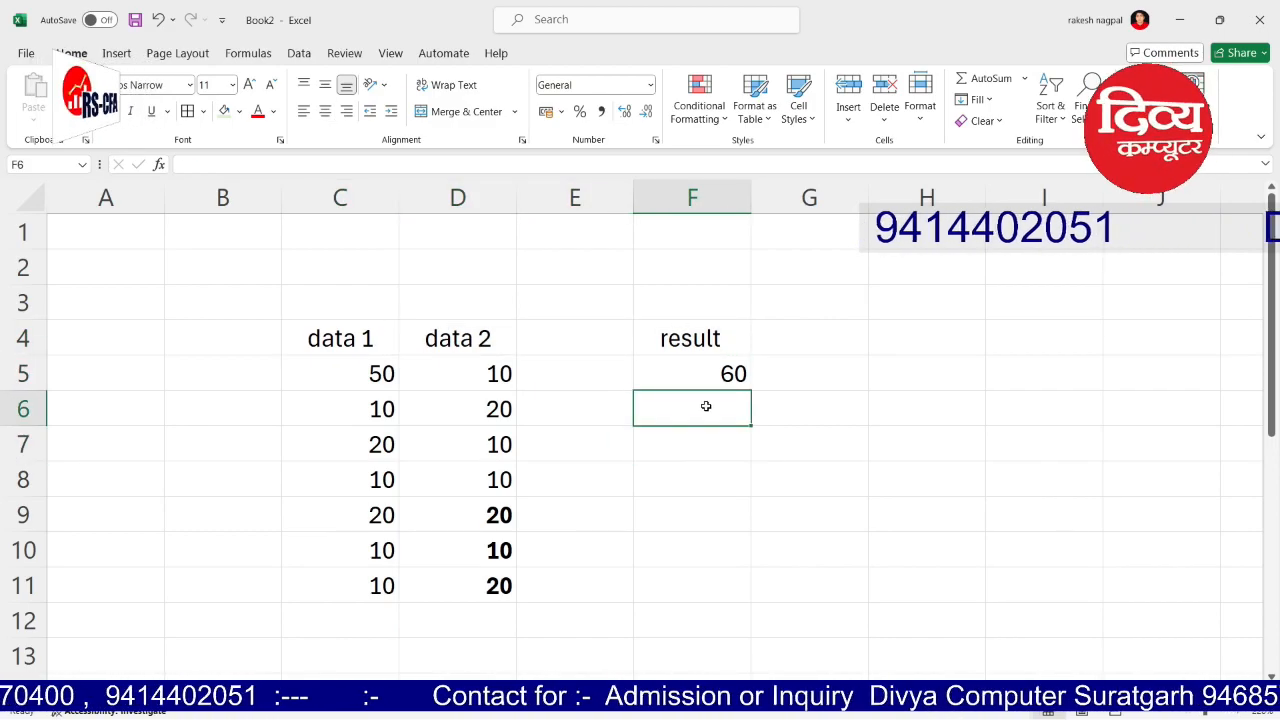
Step: Total C5:C11 in C12 with =sum(c5:c11), giving 130
key(Down)
key(Down)
key(Down)
key(Down)
key(Down)
key(Down)
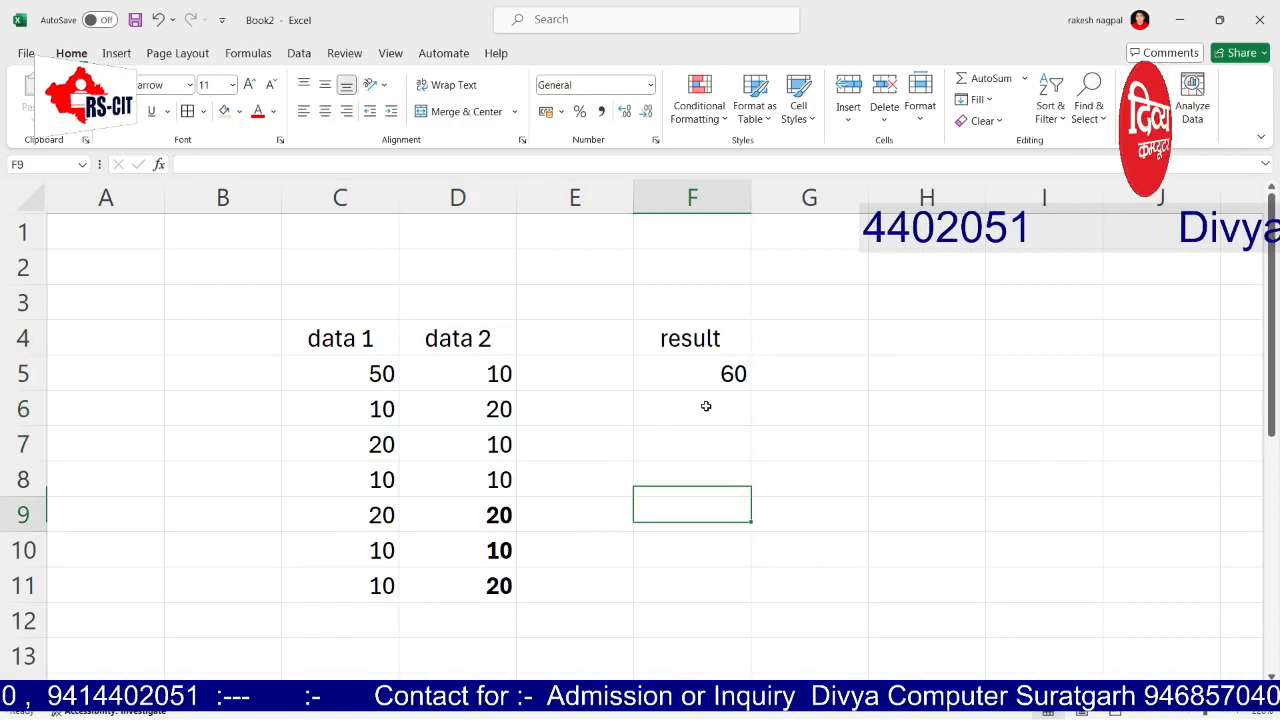
key(Left)
key(Left)
key(Left)
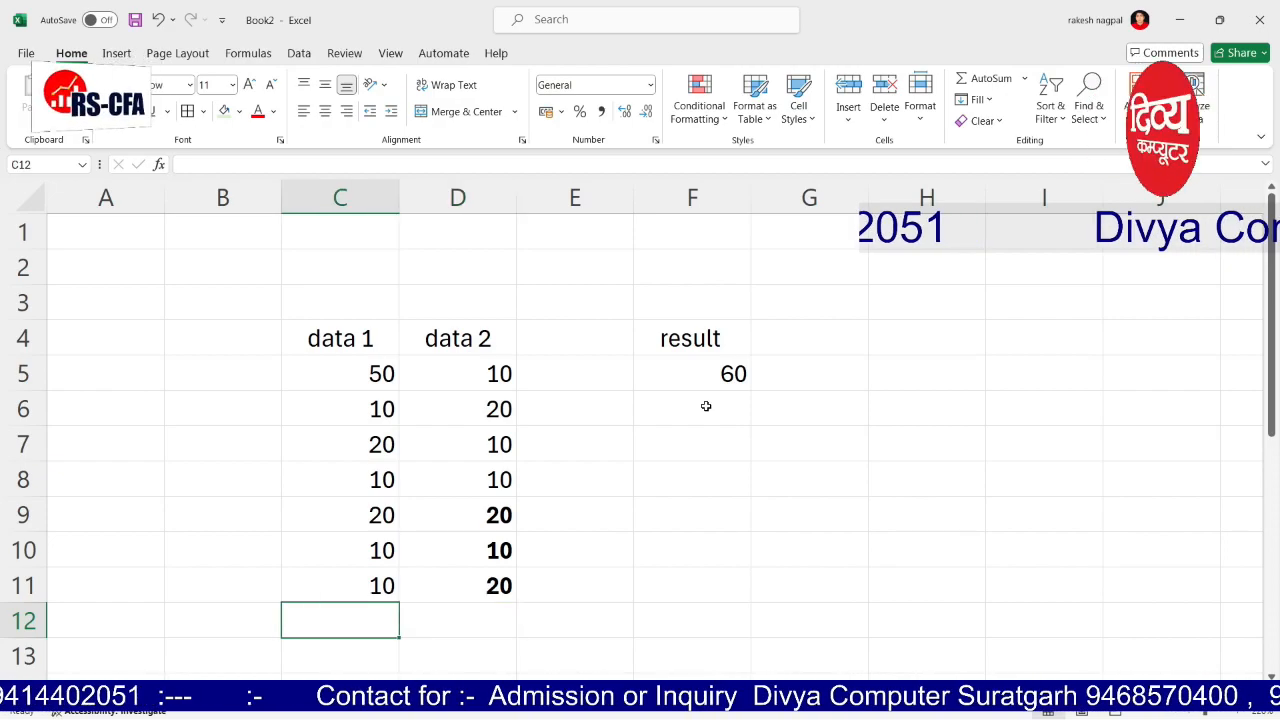
text(=sum()
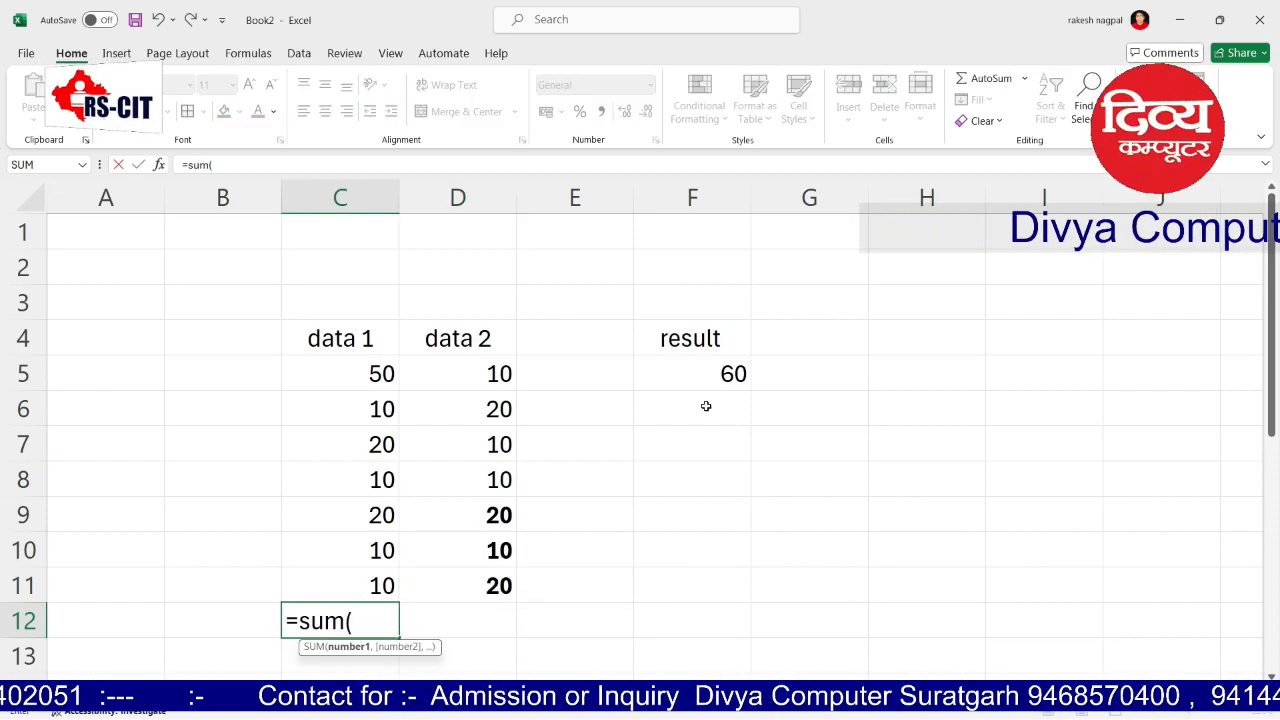
text(c5)
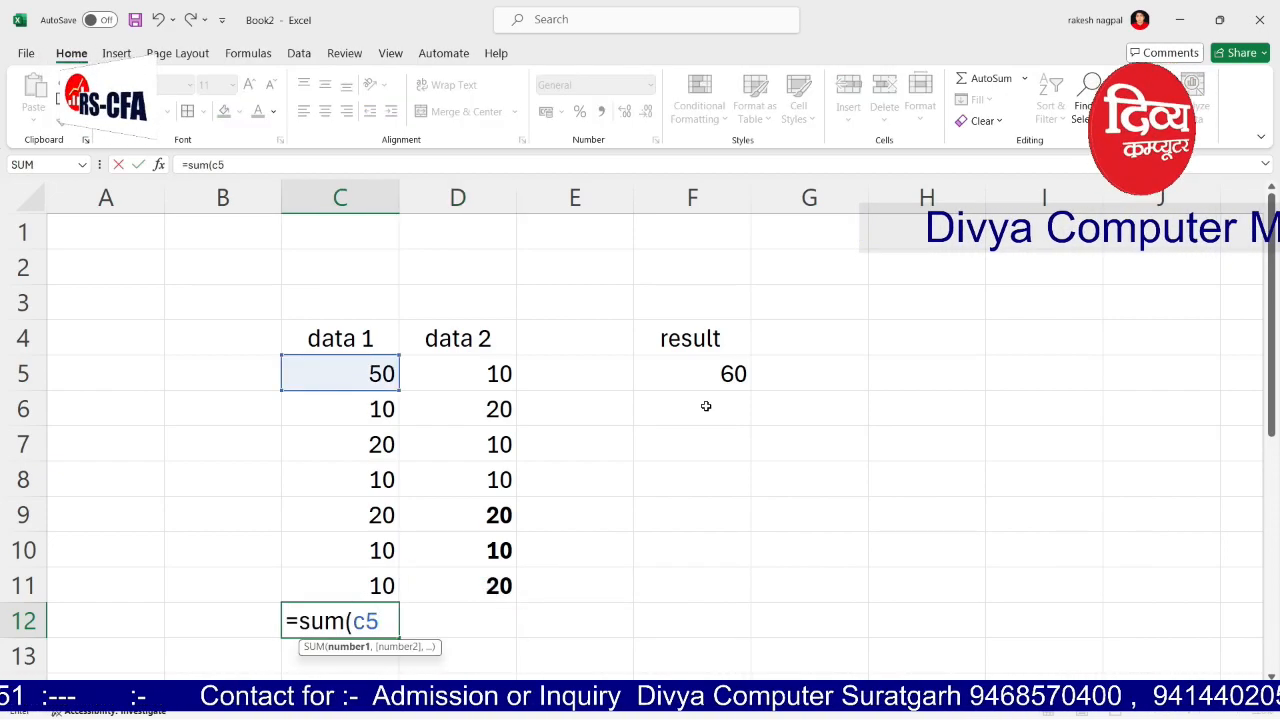
text(:c11))
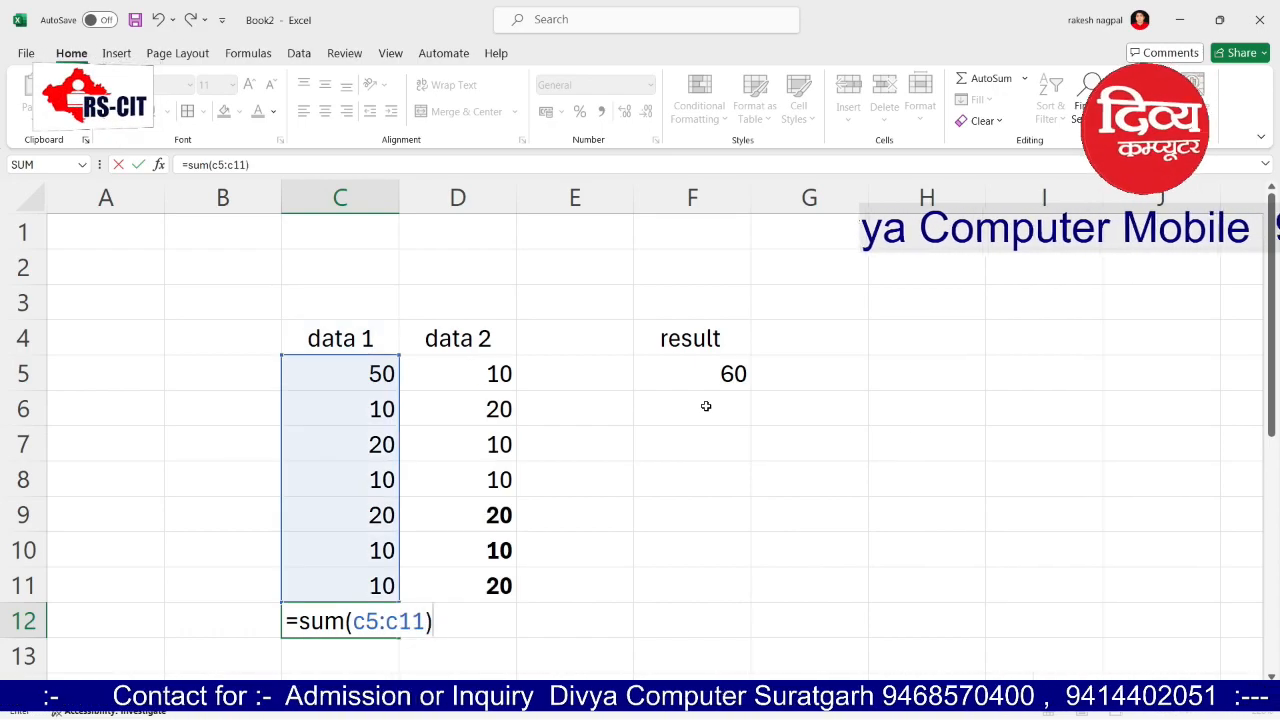
key(Return)
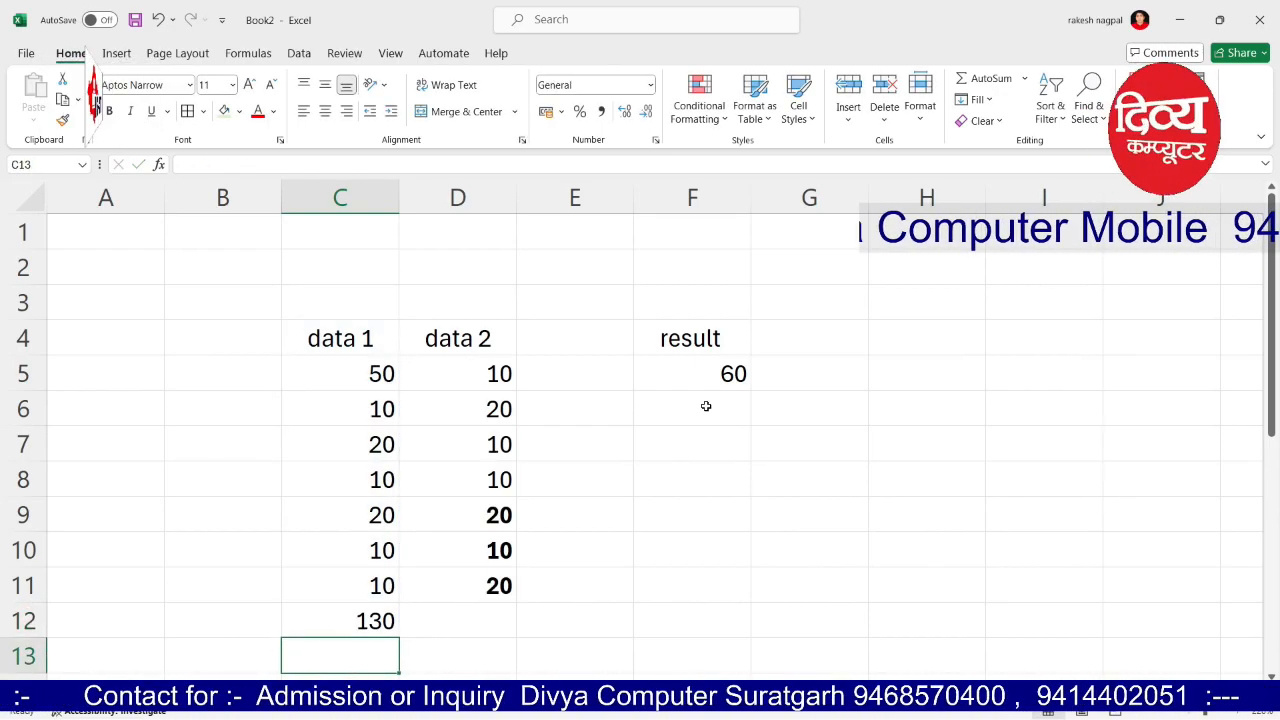
drag(374, 368, 371, 614)
click(366, 621)
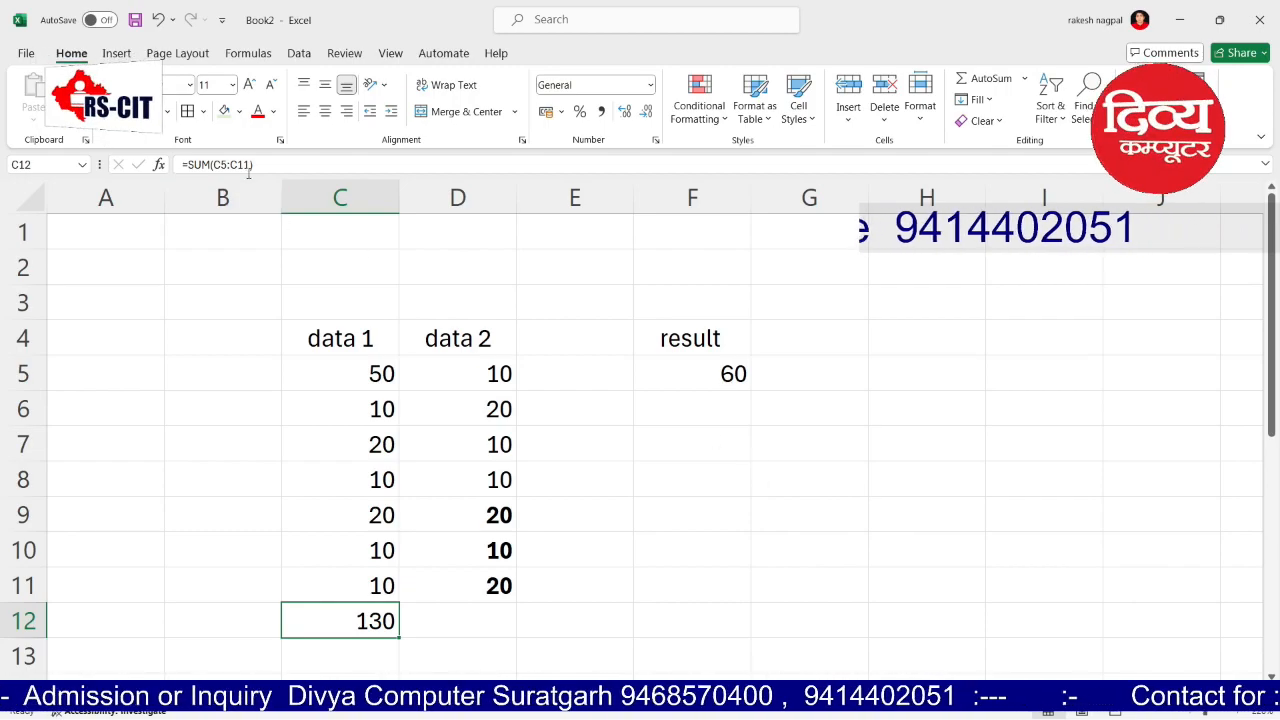
click(645, 502)
click(706, 388)
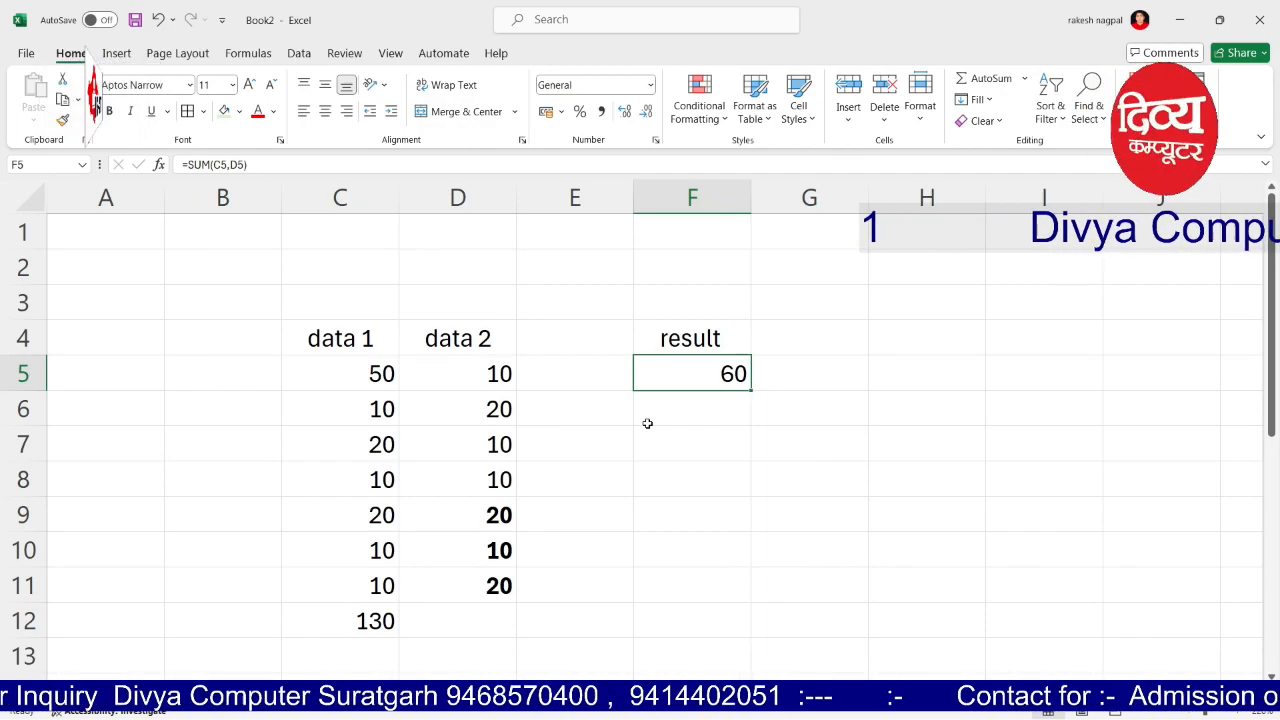
key(super+plus)
key(super)
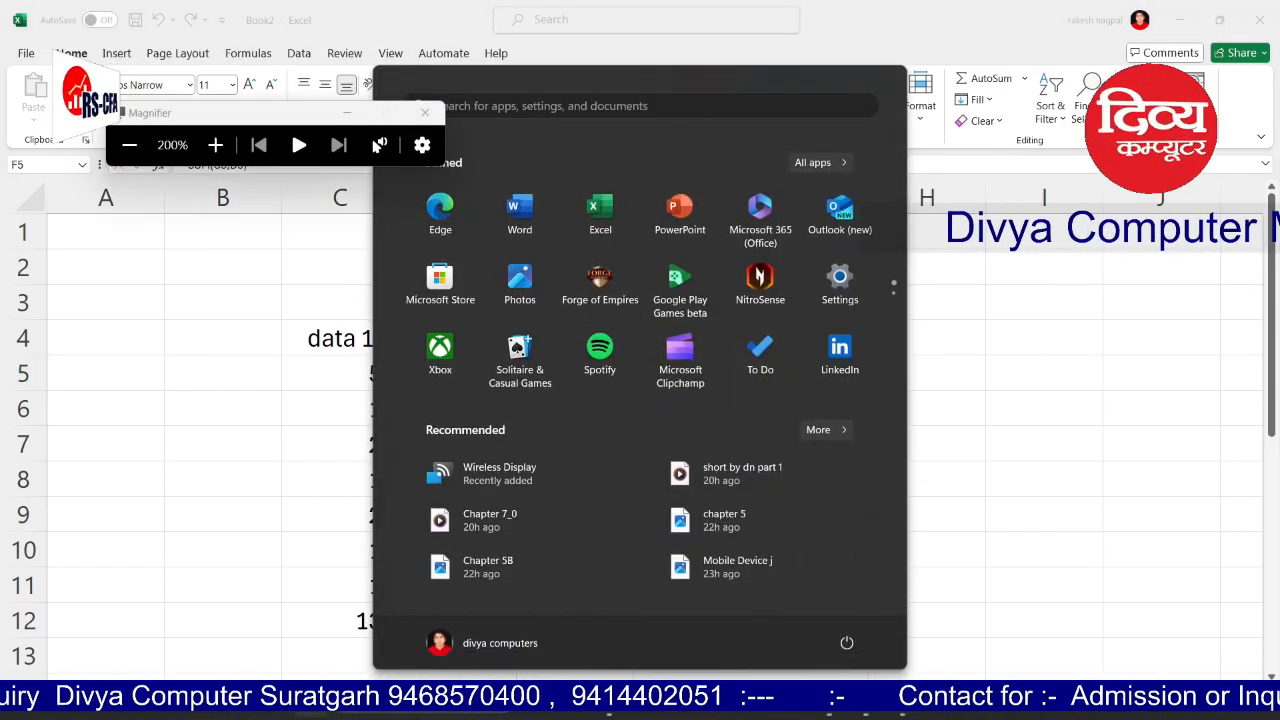
key(super)
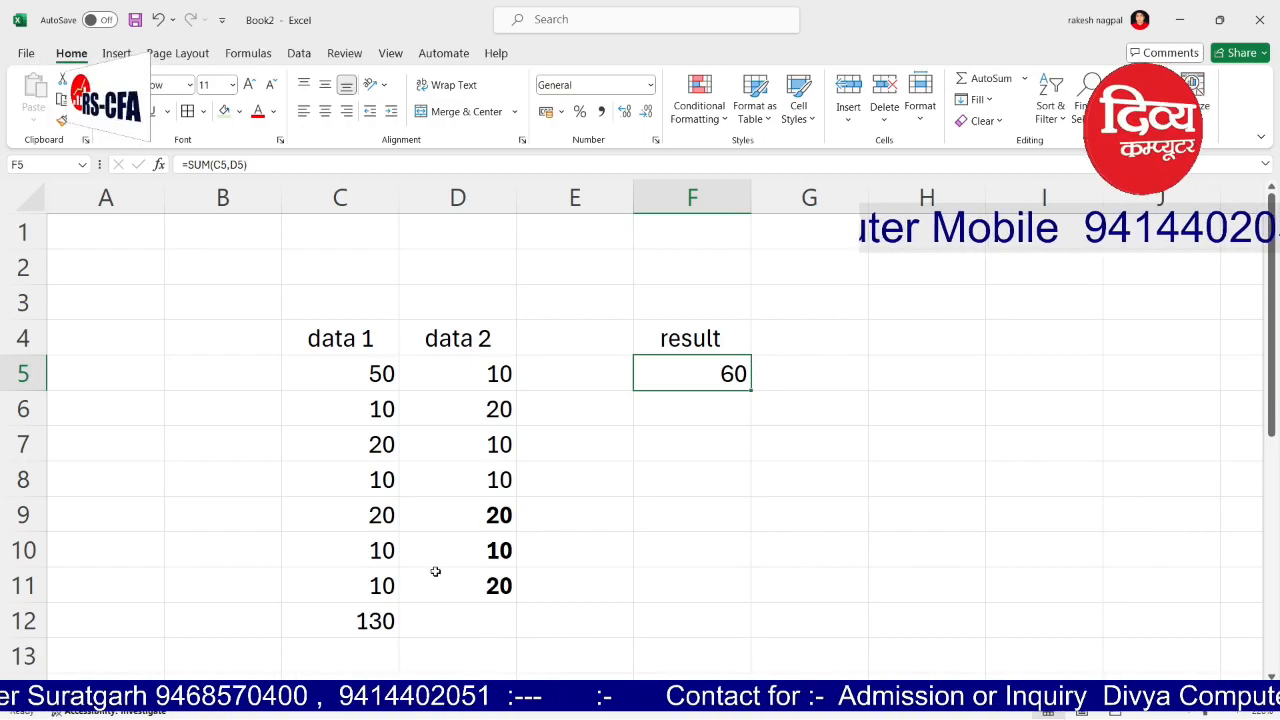
click(335, 617)
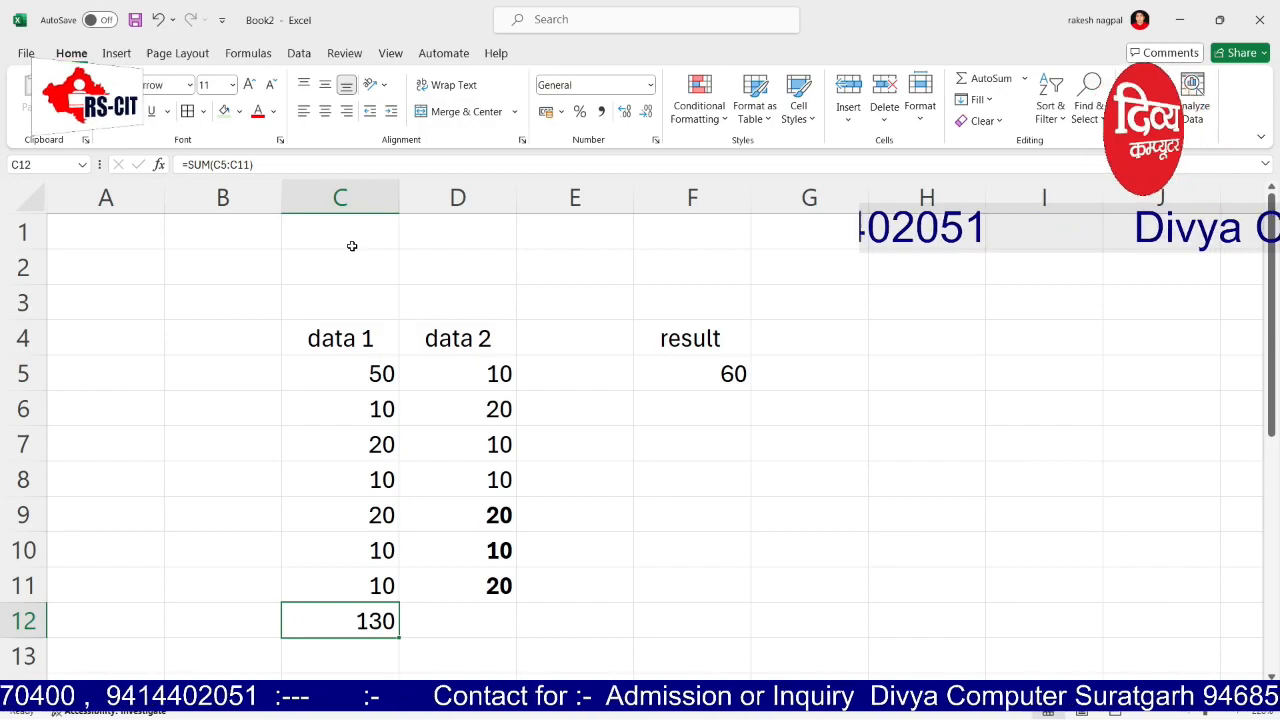
click(574, 386)
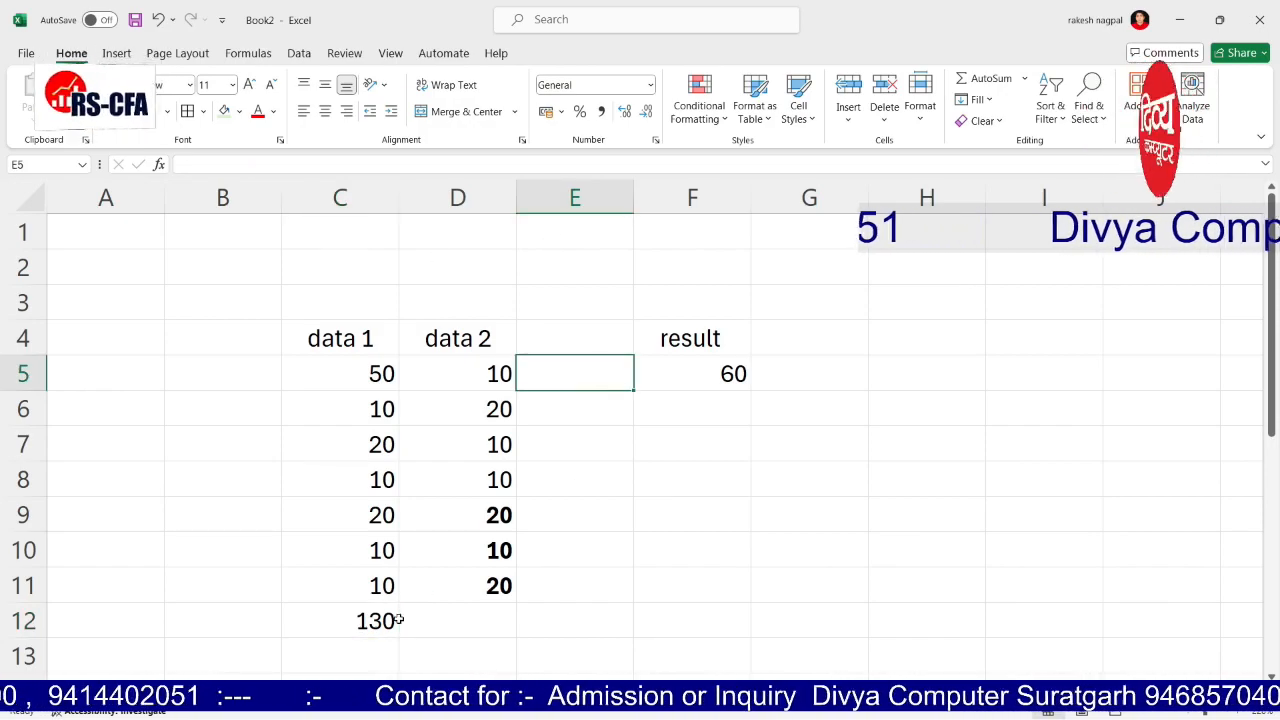
Step: Change the value in D9 to 1
scroll(420, 550, down, 2)
scroll(420, 503, up, 1)
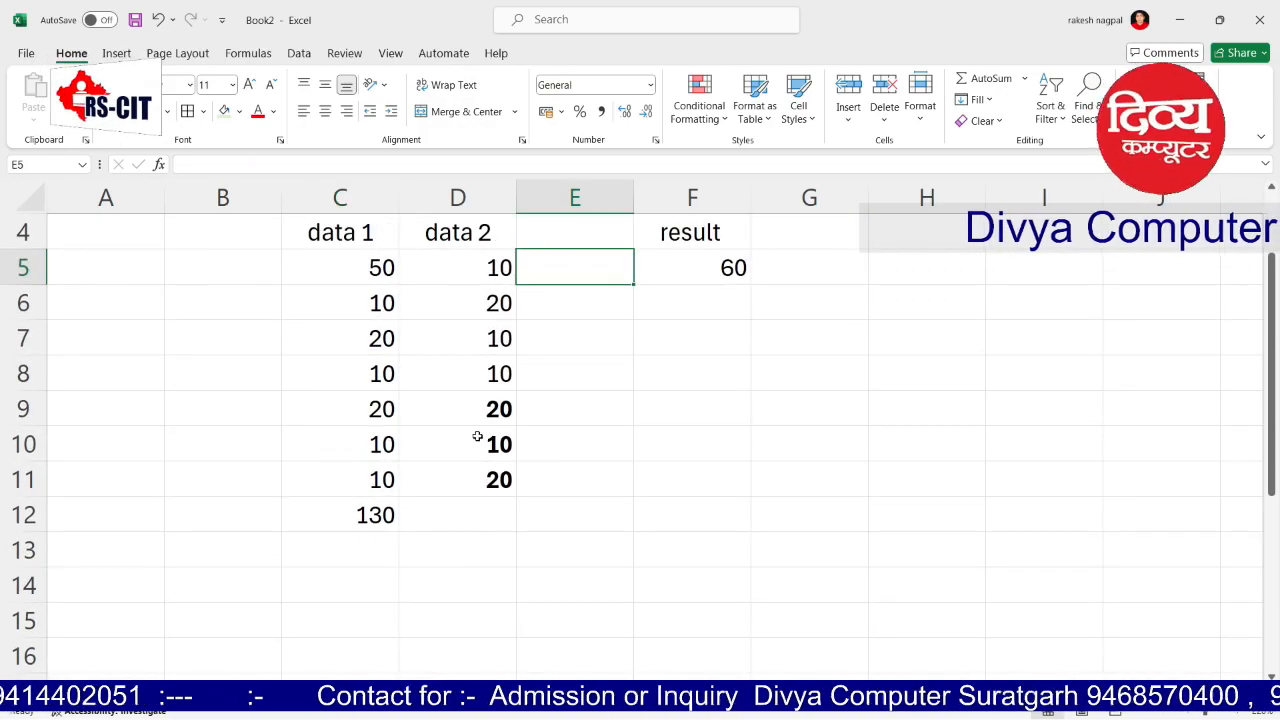
click(474, 417)
text(1)
key(Return)
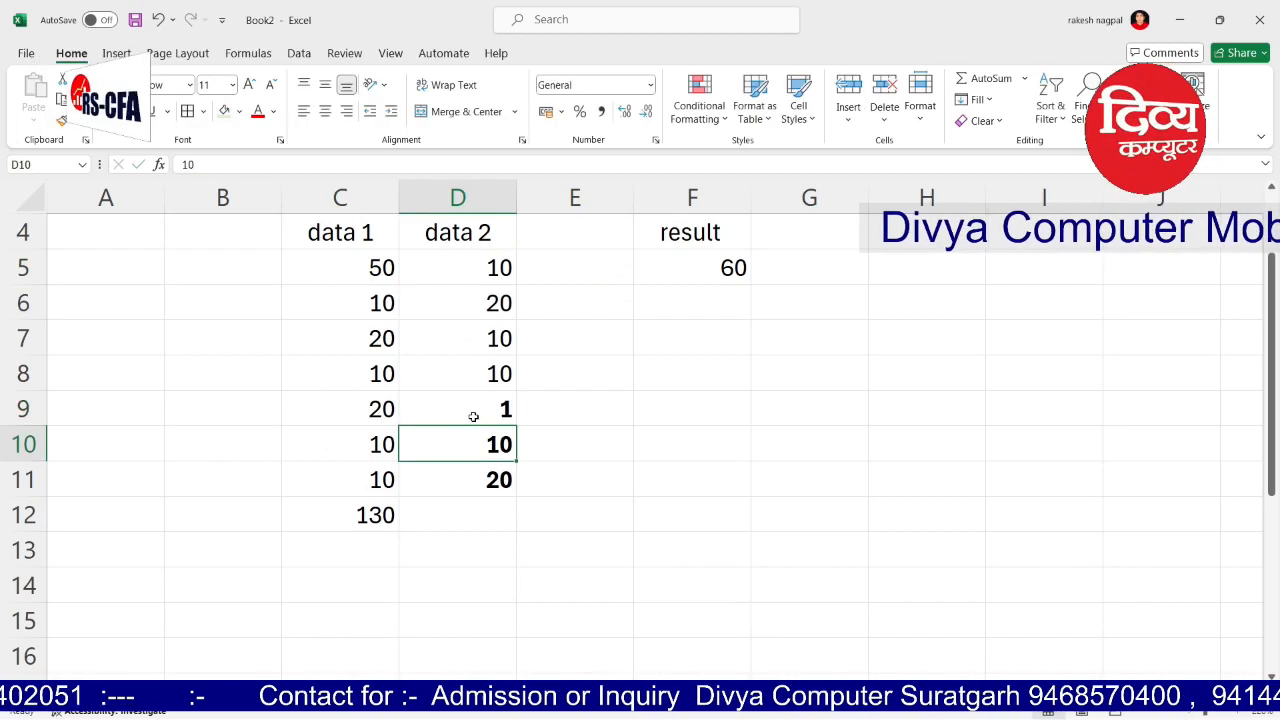
key(Up)
key(Up)
key(Up)
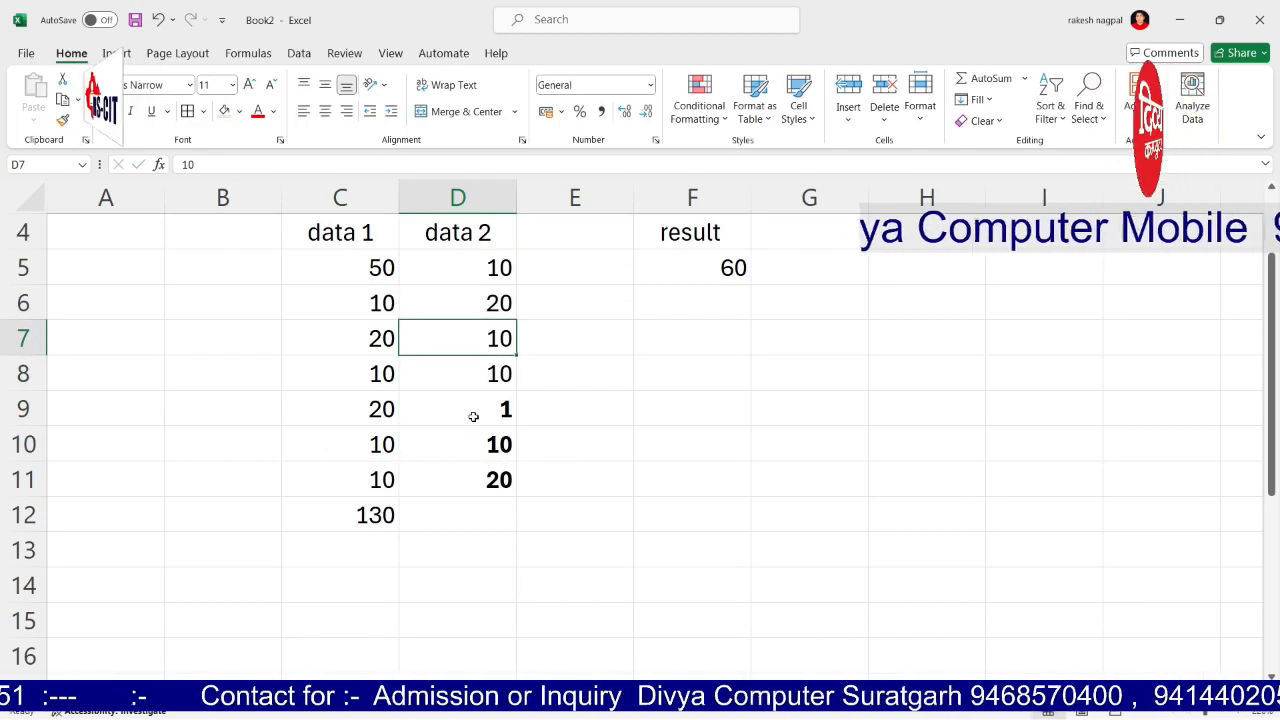
Step: Enter 20, 20, 20, 10 and 10 down E7:E11
key(Right)
text(20)
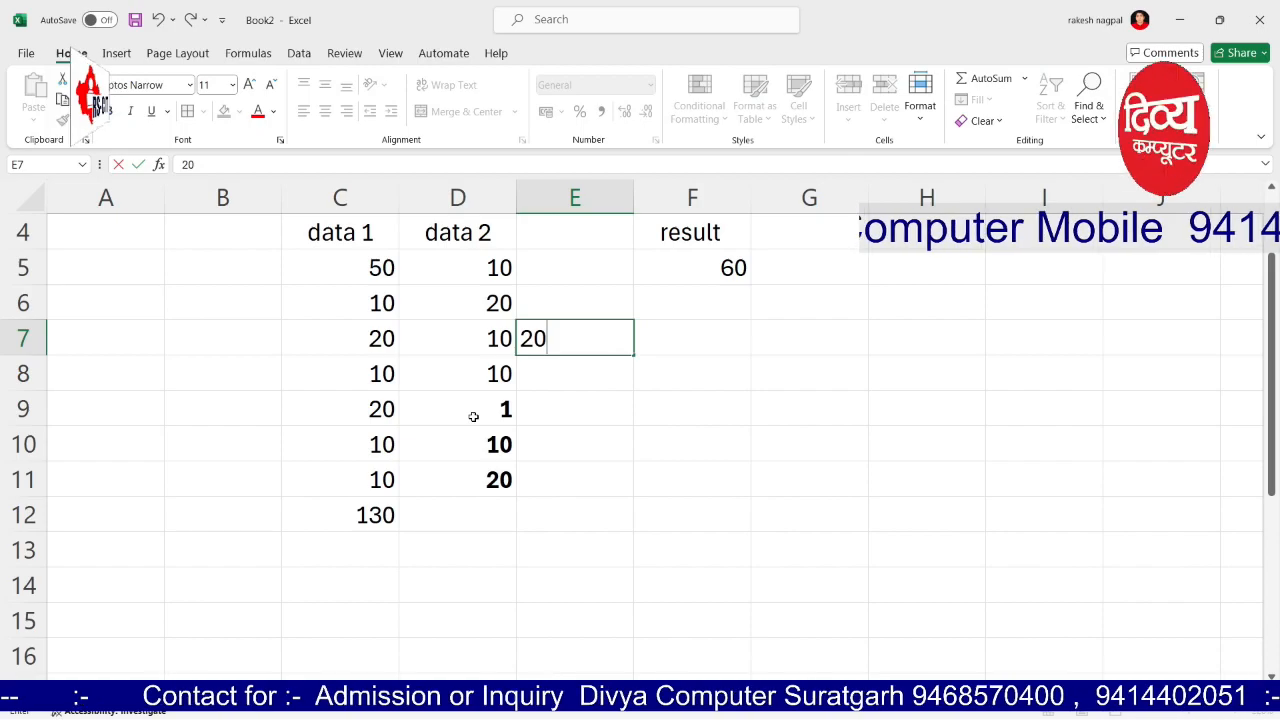
key(Return)
text(20)
key(Return)
text(20)
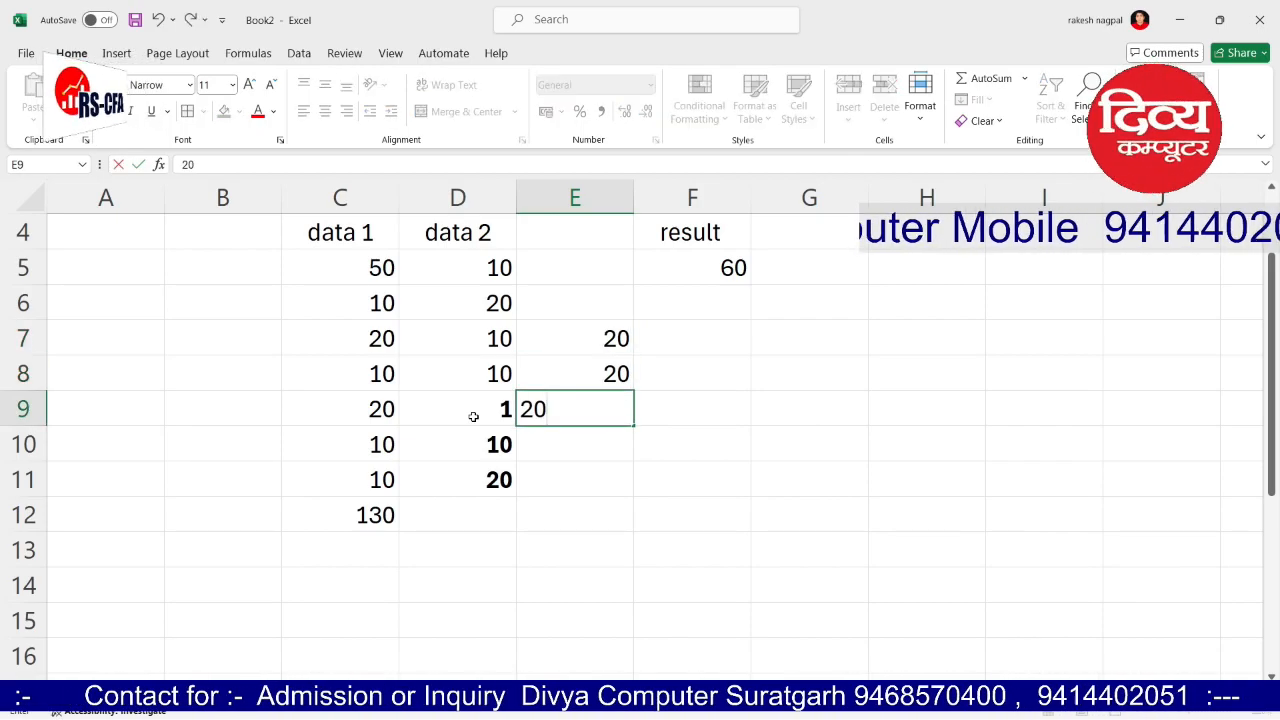
key(Return)
text(10)
key(Return)
text(10)
key(Return)
key(Return)
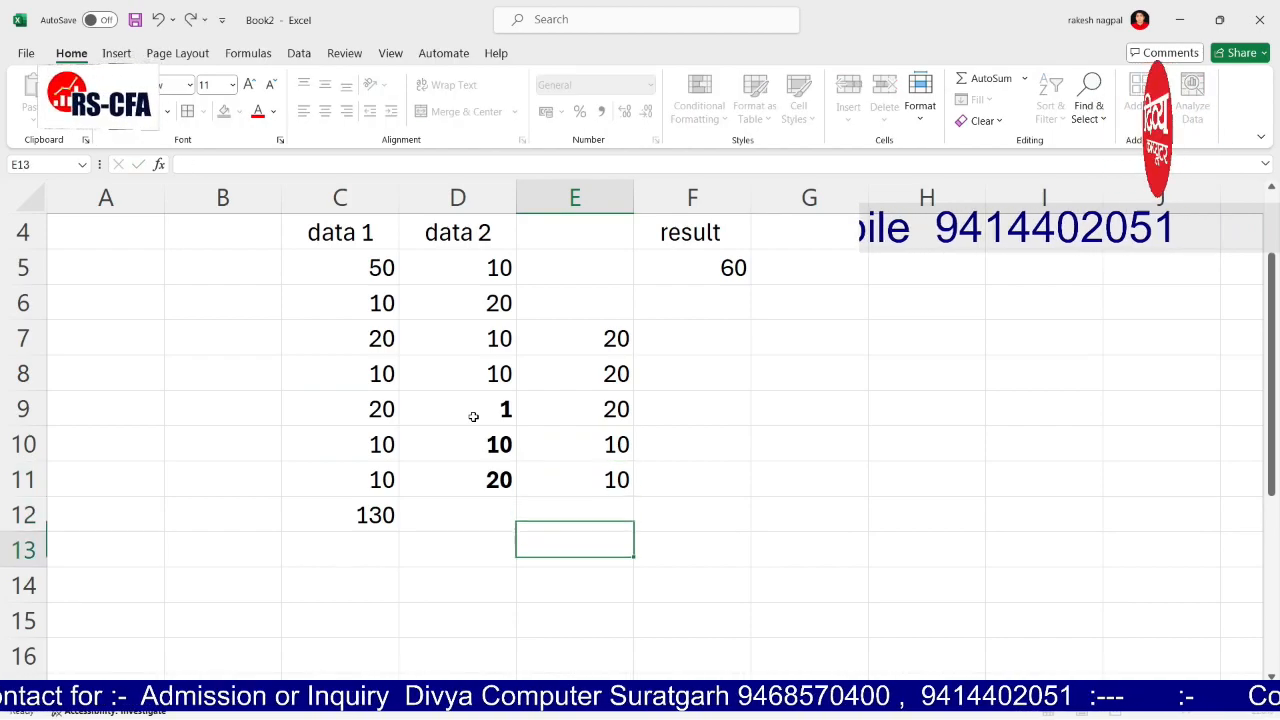
Step: Begin the formula =MAX(D5:D11) in D12
key(Left)
key(Up)
text(=max)
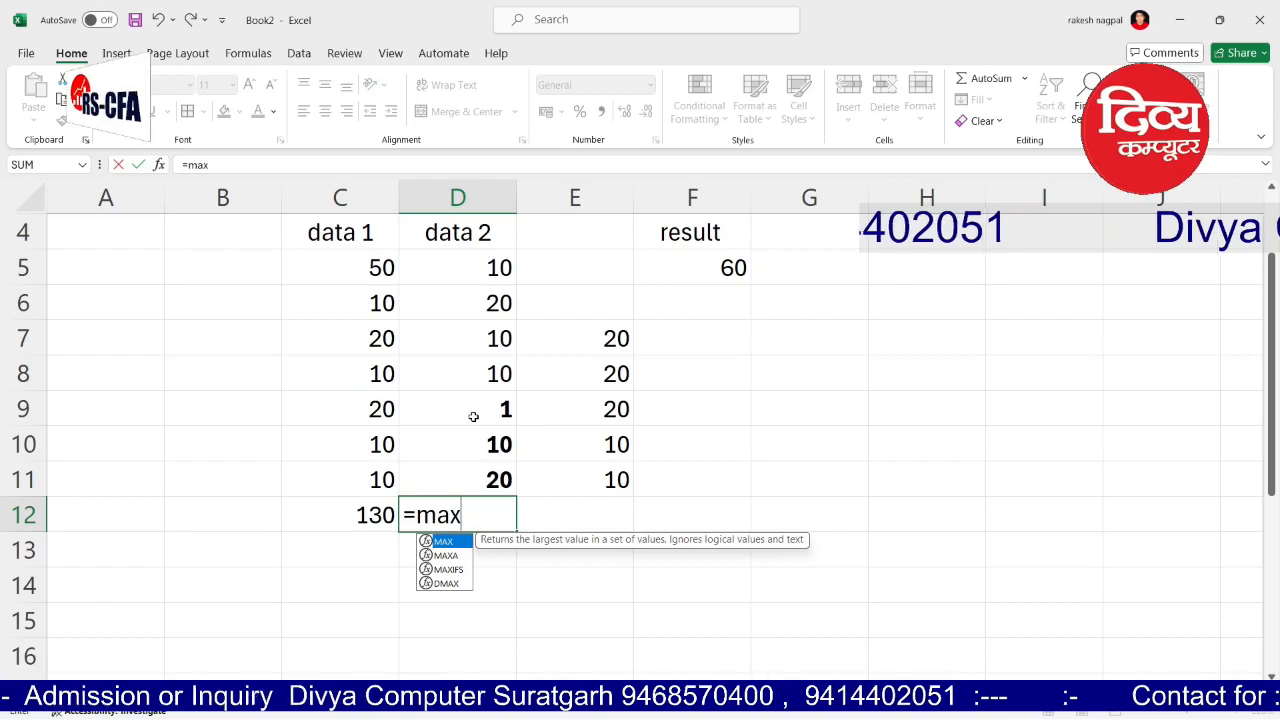
text(()
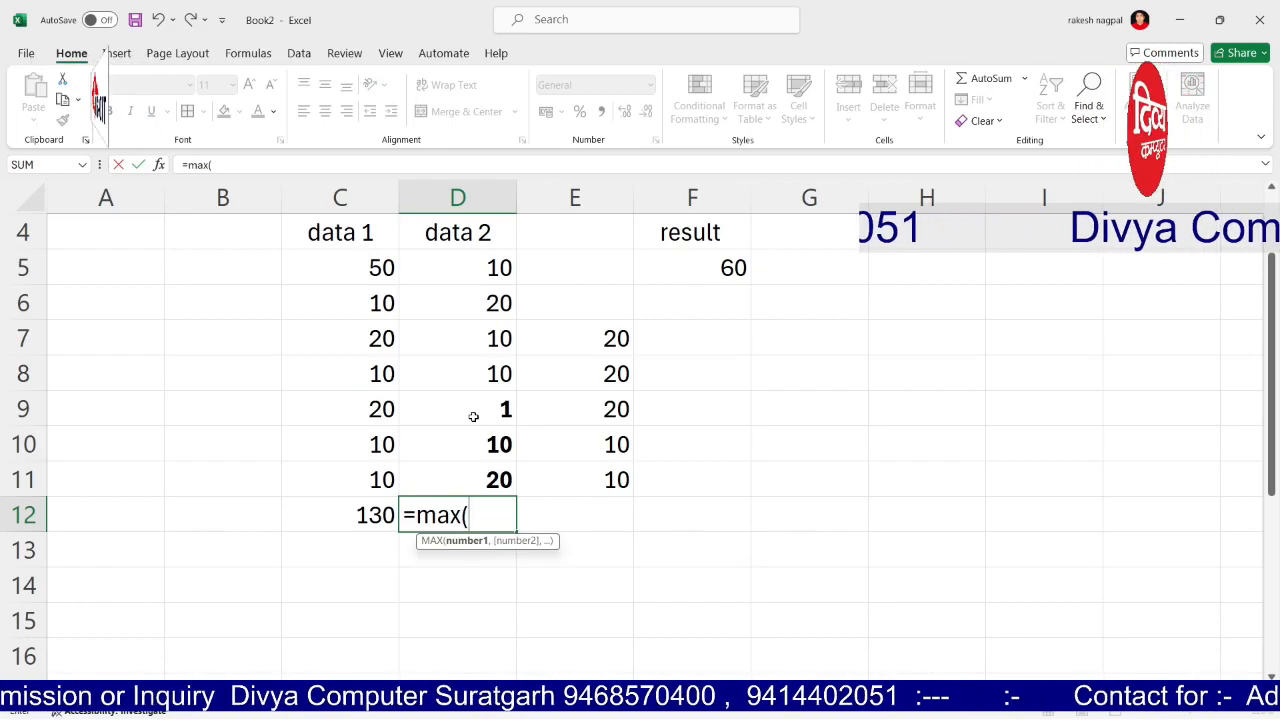
text(d5)
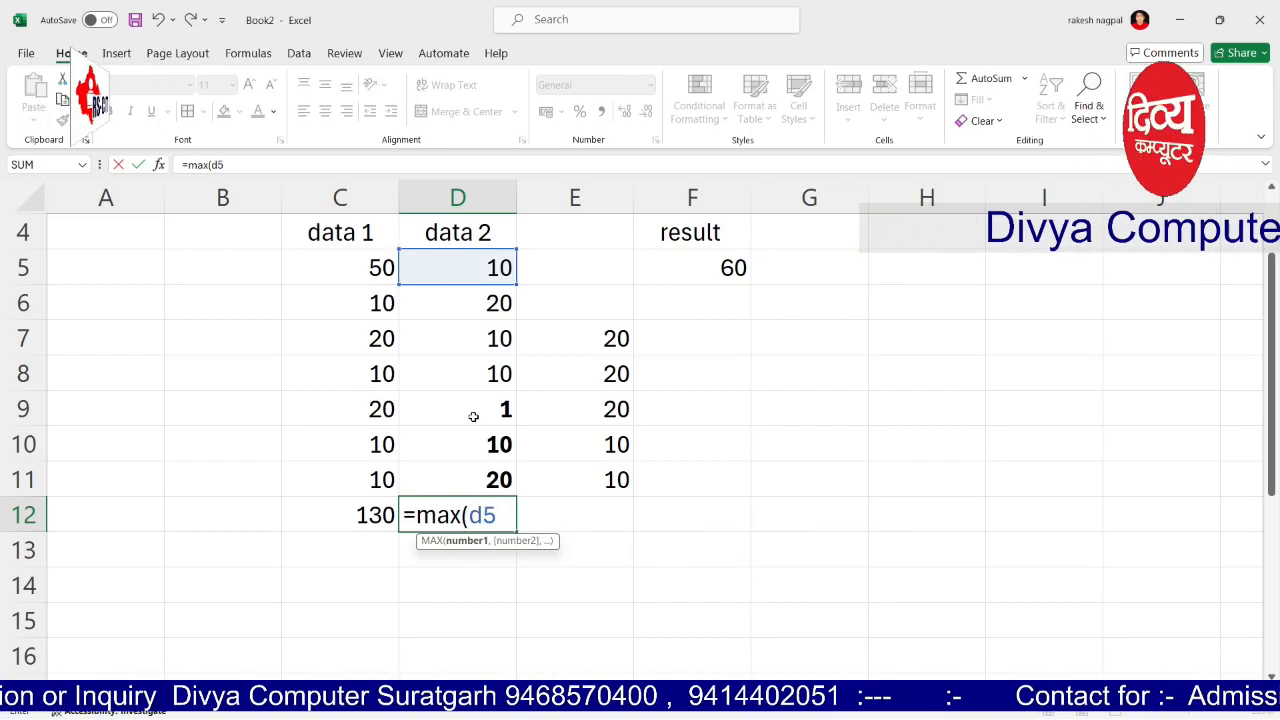
text(:d11))
Step: Commit =MAX(D5:D11) in D12 and change D11 to 90
key(Return)
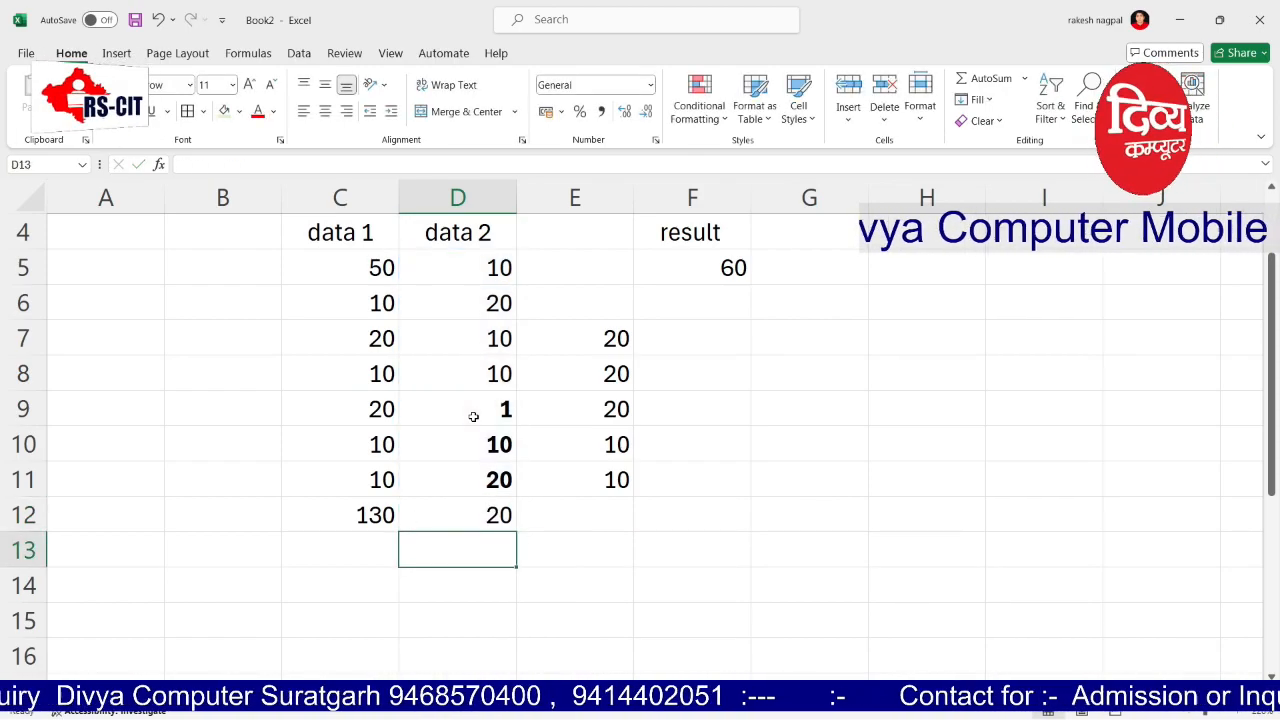
key(Up)
key(Up)
text(10)
key(BackSpace)
key(BackSpace)
text(90)
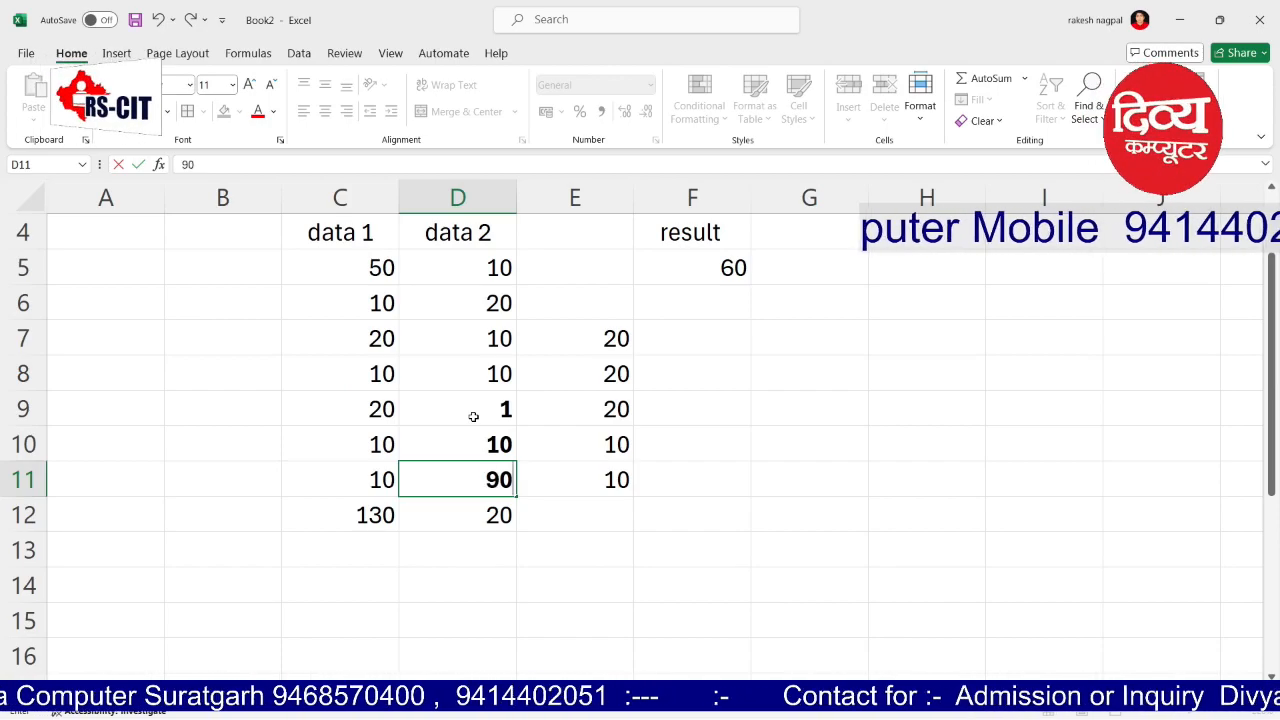
key(Return)
Step: Label row 12 with 'max' in E12 and 'add' in B12
key(Up)
key(Down)
key(Down)
key(Up)
key(Right)
text(max)
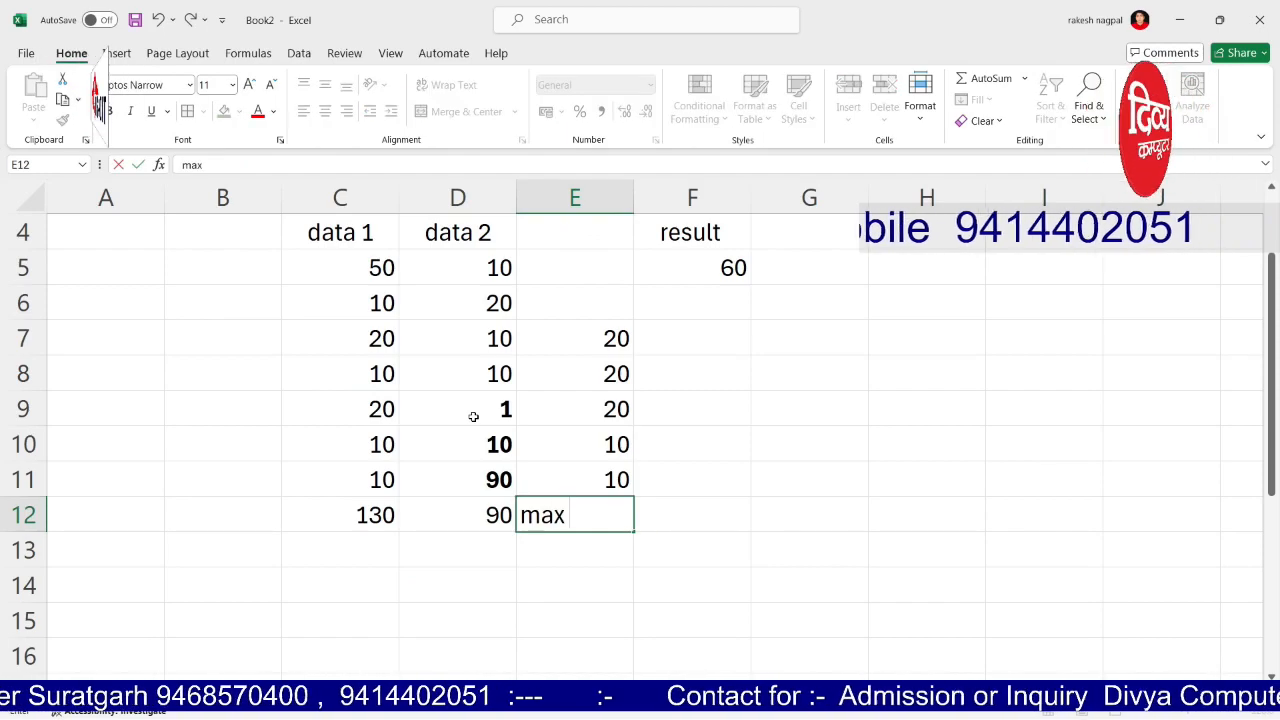
key(Left)
key(Left)
key(Left)
key(Left)
key(Right)
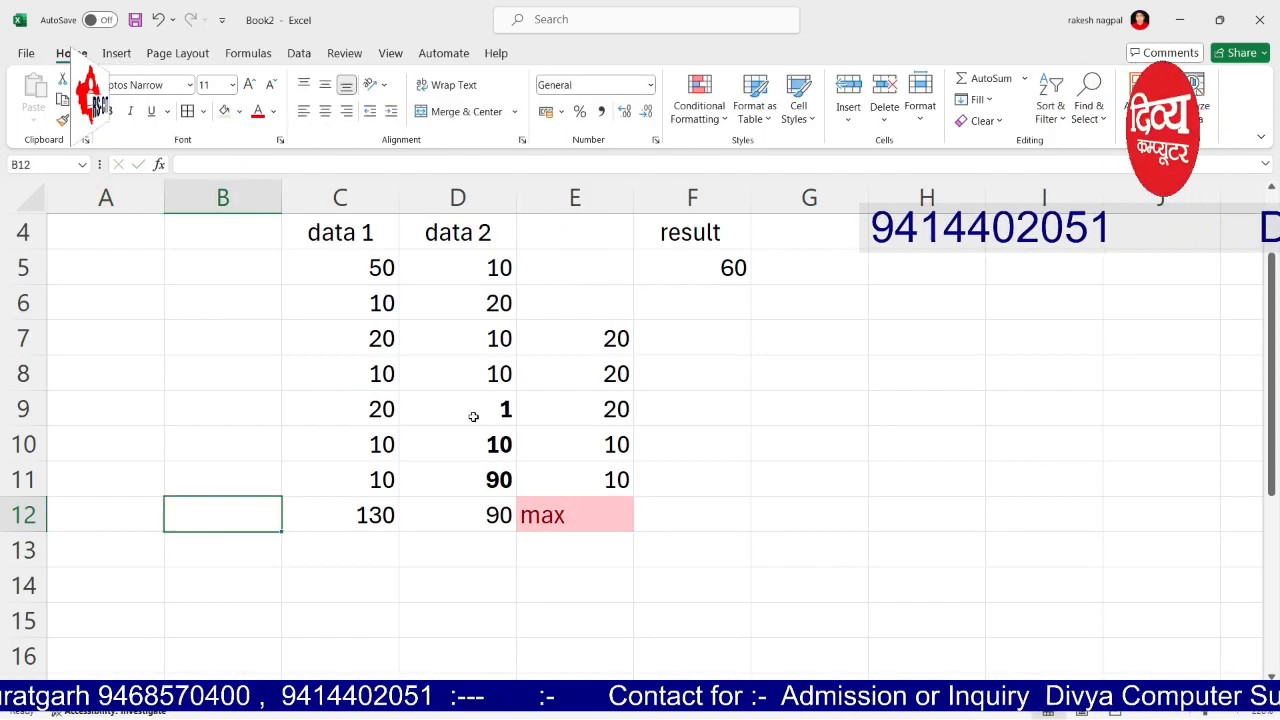
text(add)
key(Right)
key(Down)
key(Right)
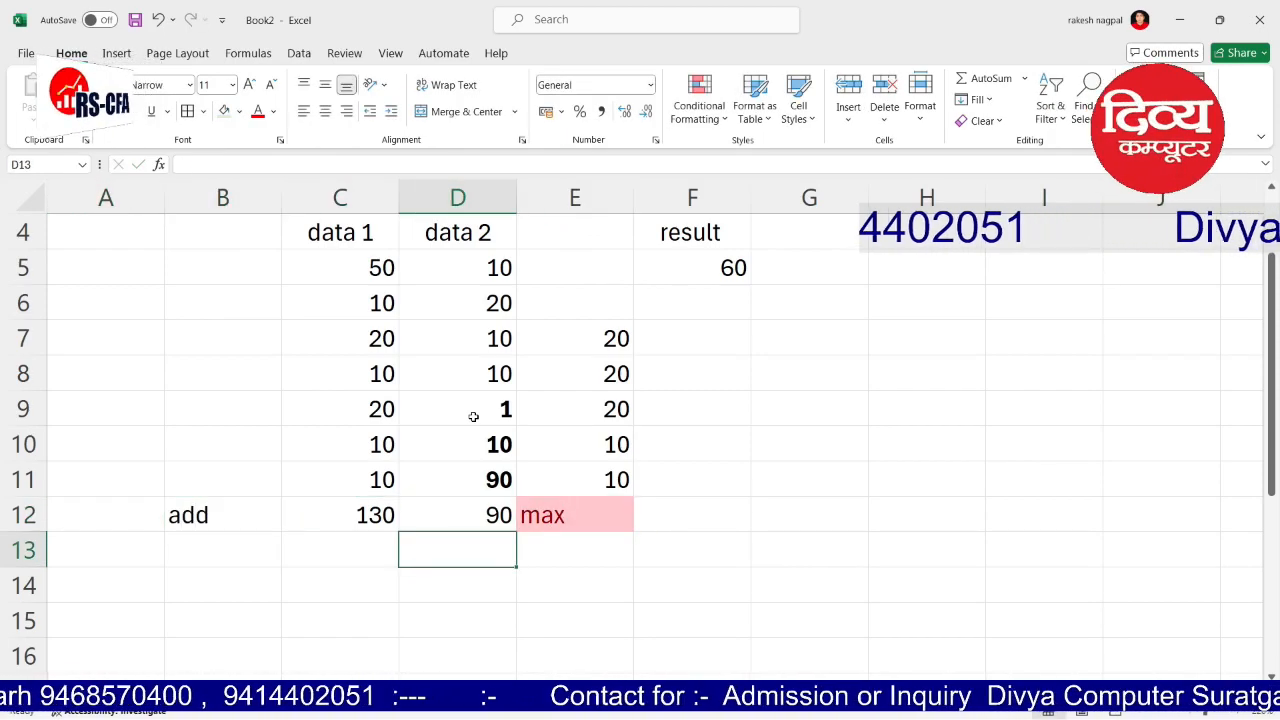
key(Right)
Step: Label E13 'mini'
text(mini)
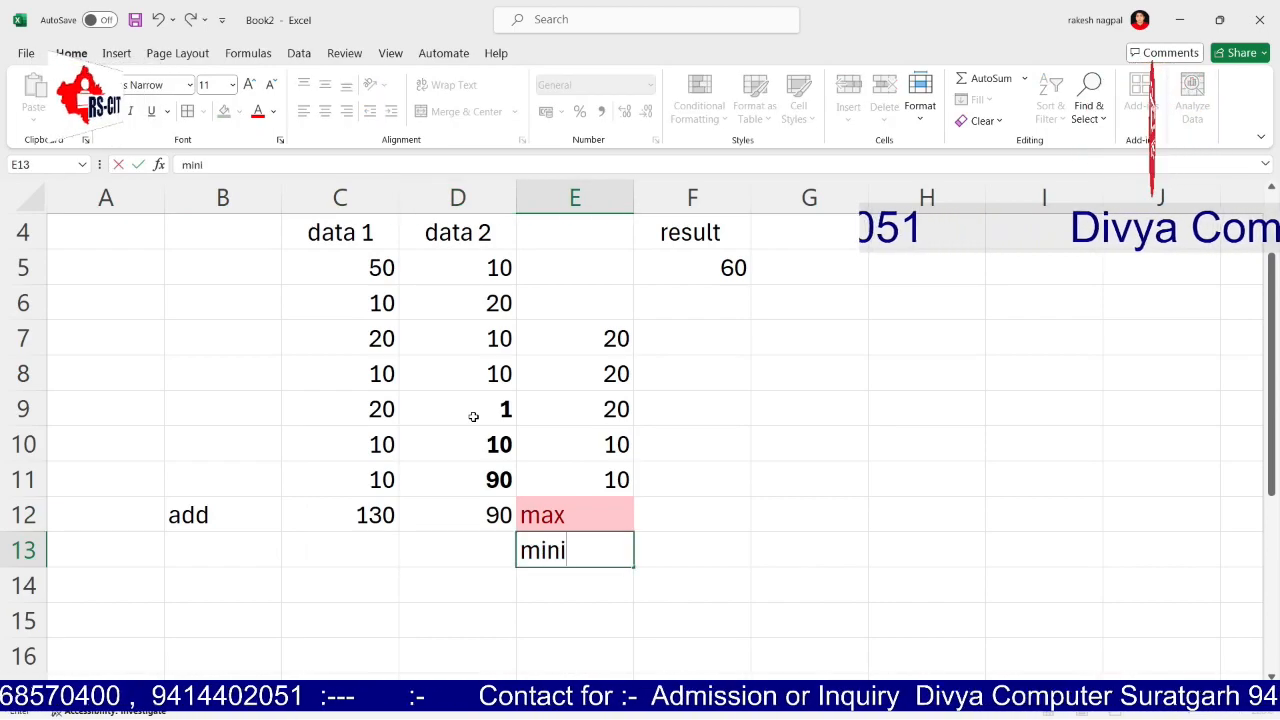
key(Right)
key(Left)
key(Left)
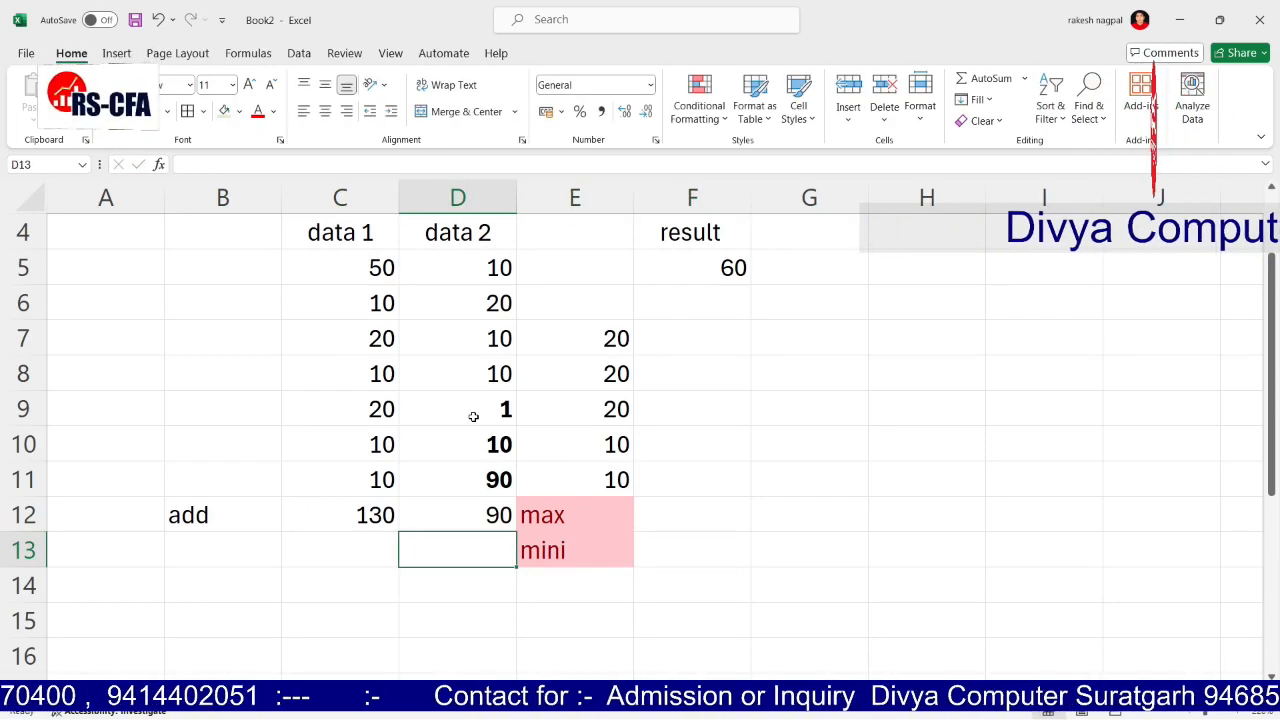
Step: Enter =MIN(D5:D12) in D13, removing the stray parenthesis, so it shows 1
text(=min()
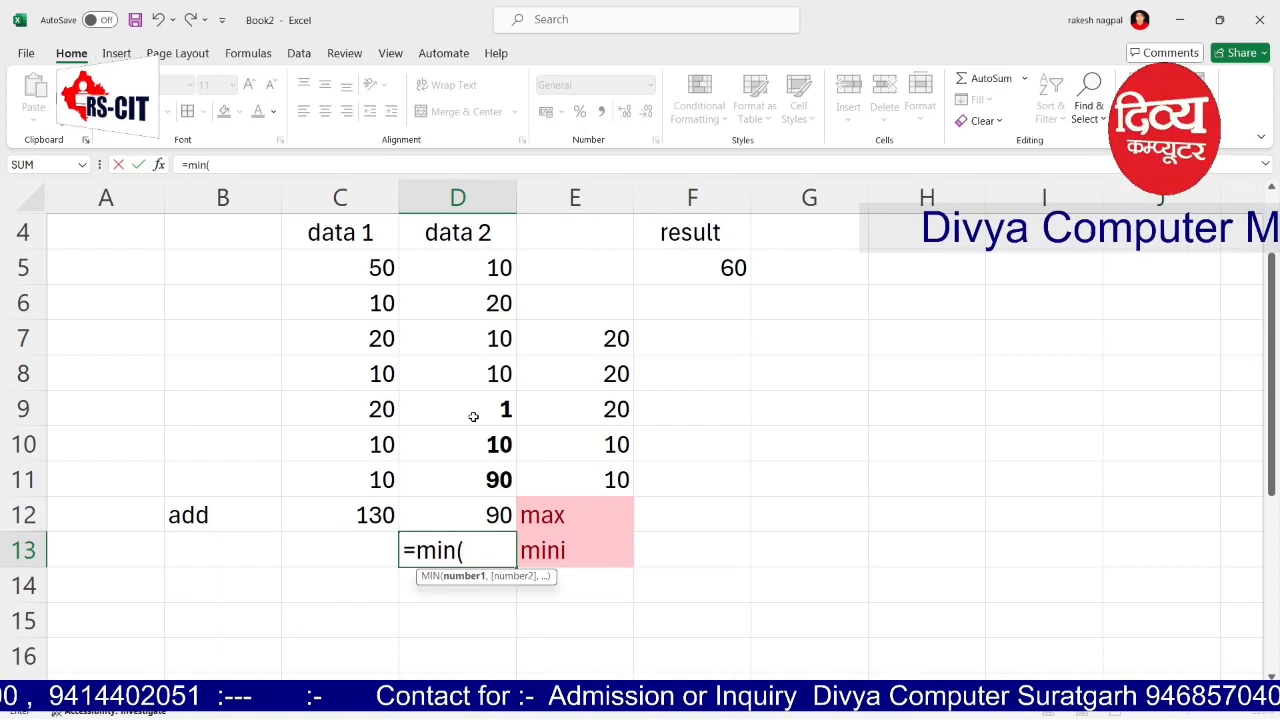
text(d5)
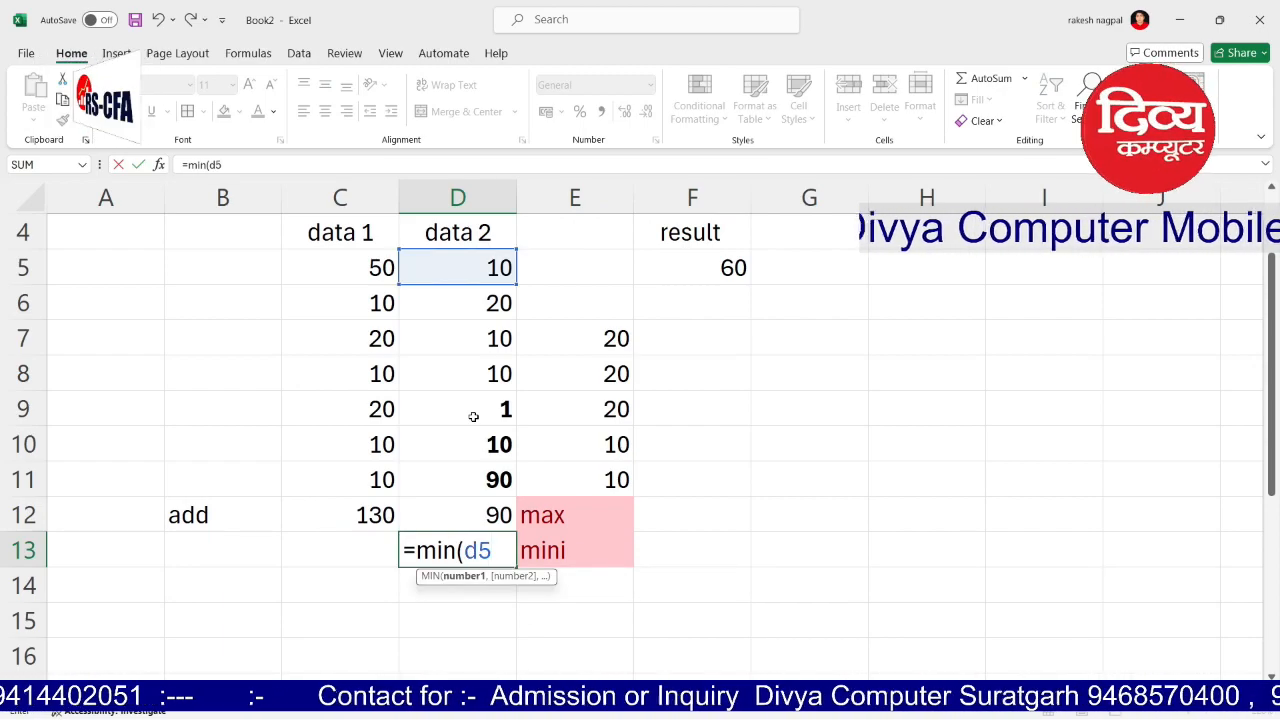
text(:d12)
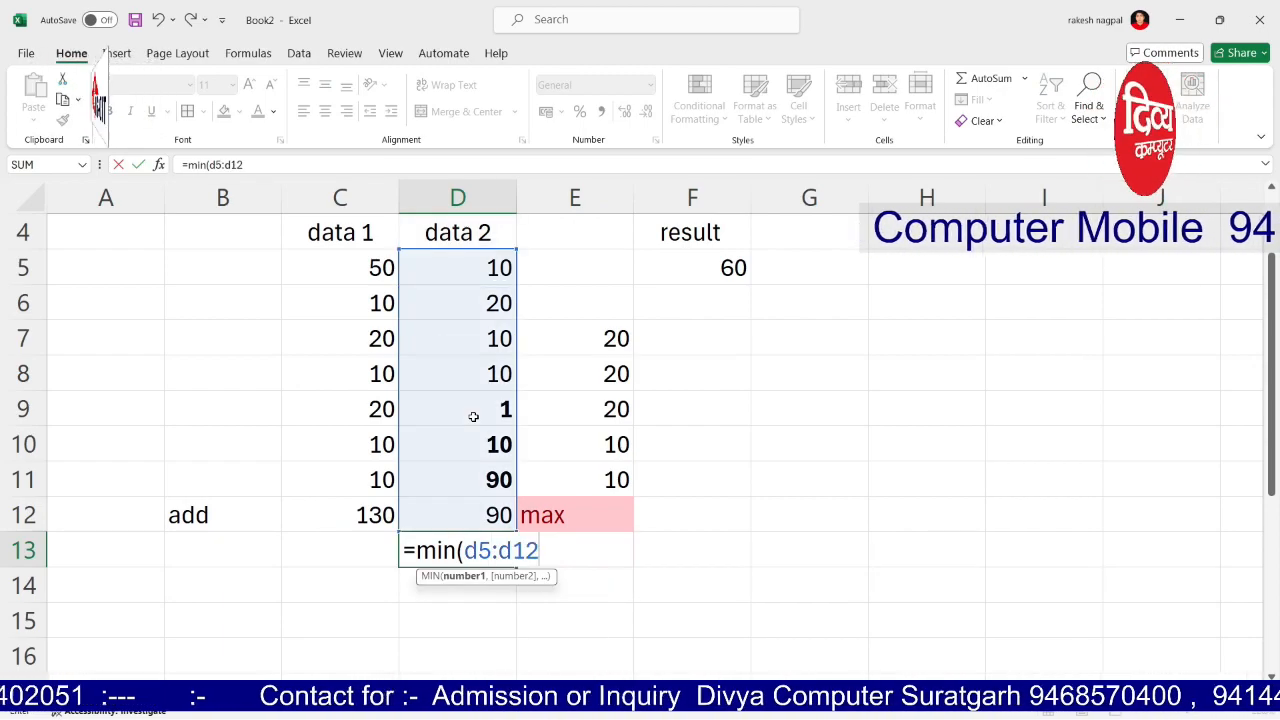
text(())
key(Return)
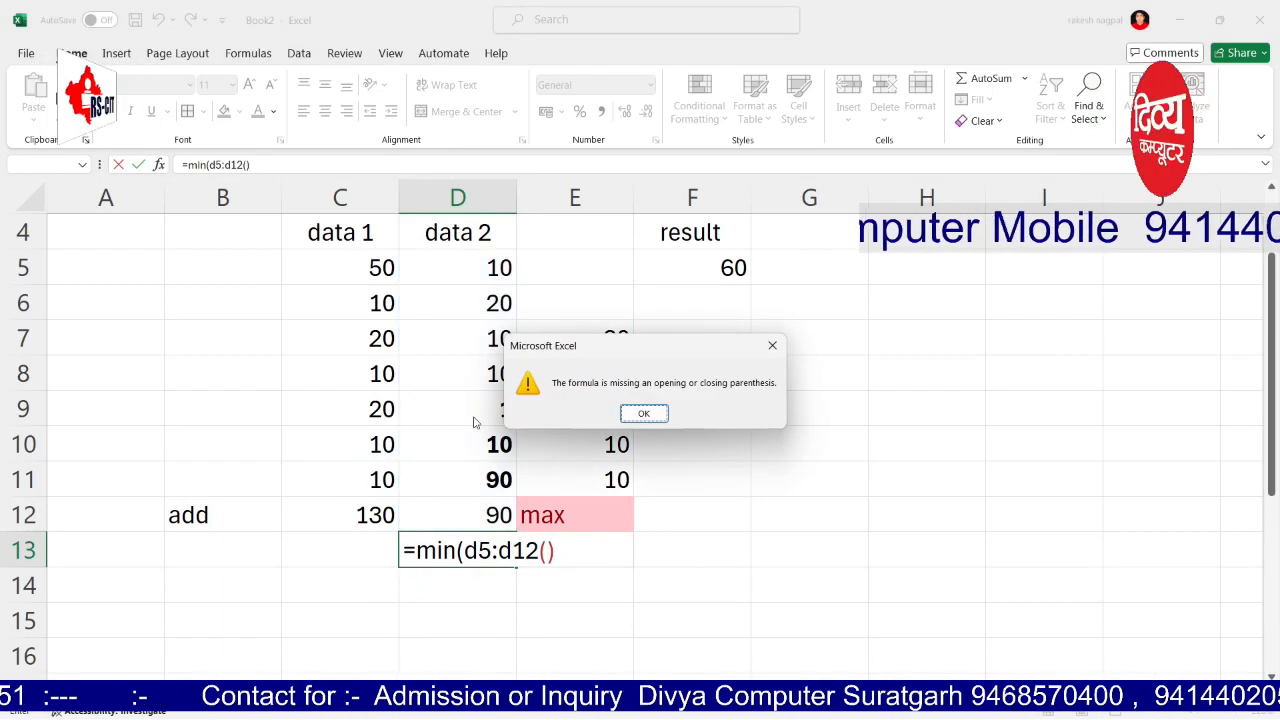
key(Return)
key(BackSpace)
key(BackSpace)
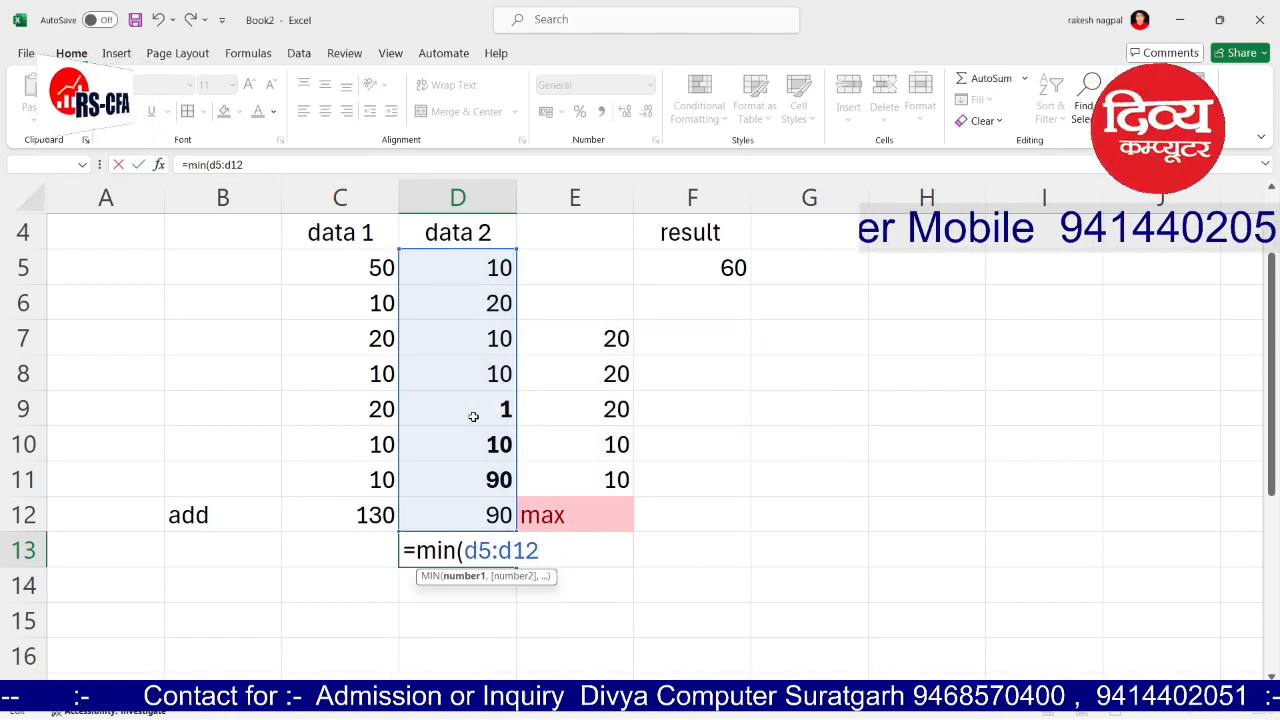
key(Return)
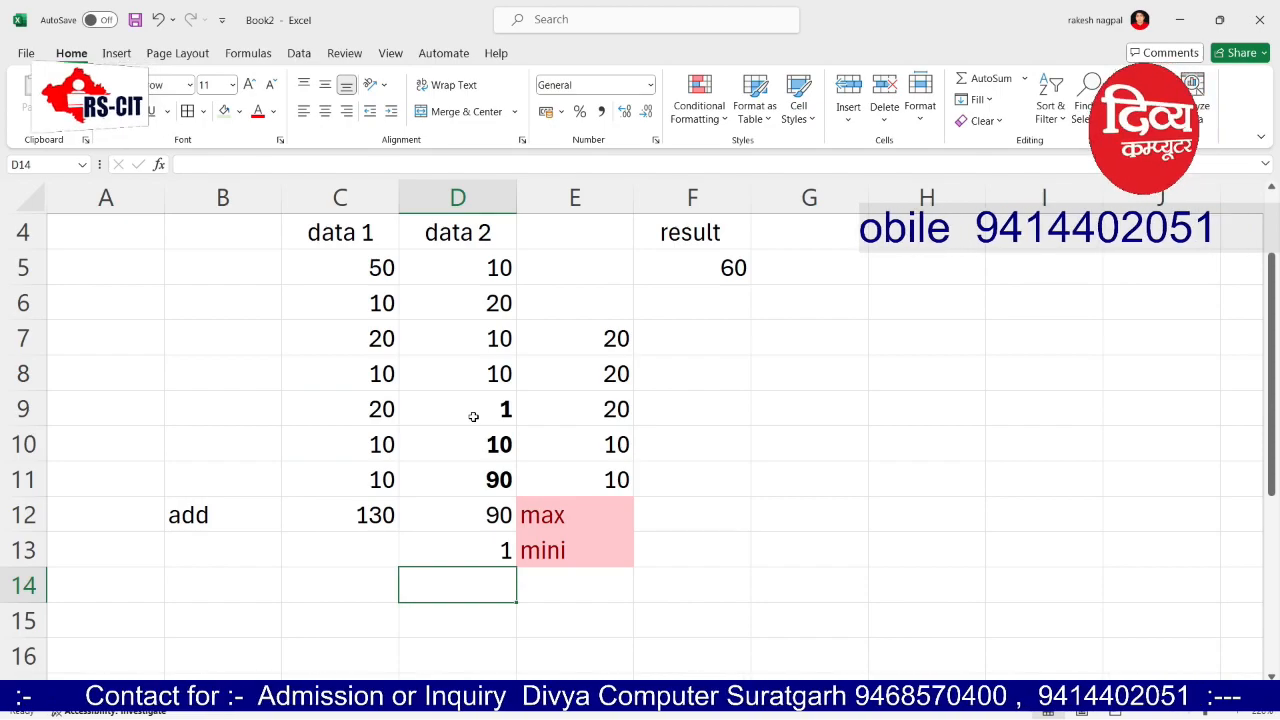
key(Right)
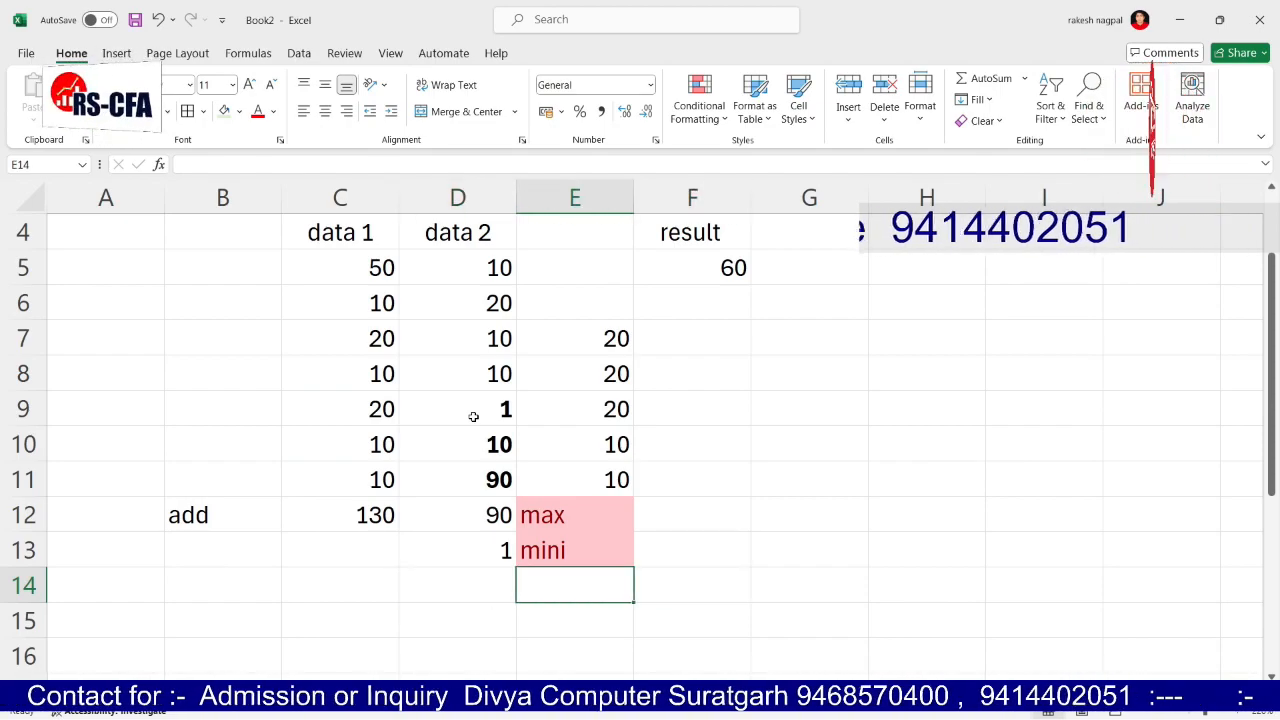
Step: Label E14 'average' and enter =AVERAGE(E7:E11) in F14, giving 16
text(average)
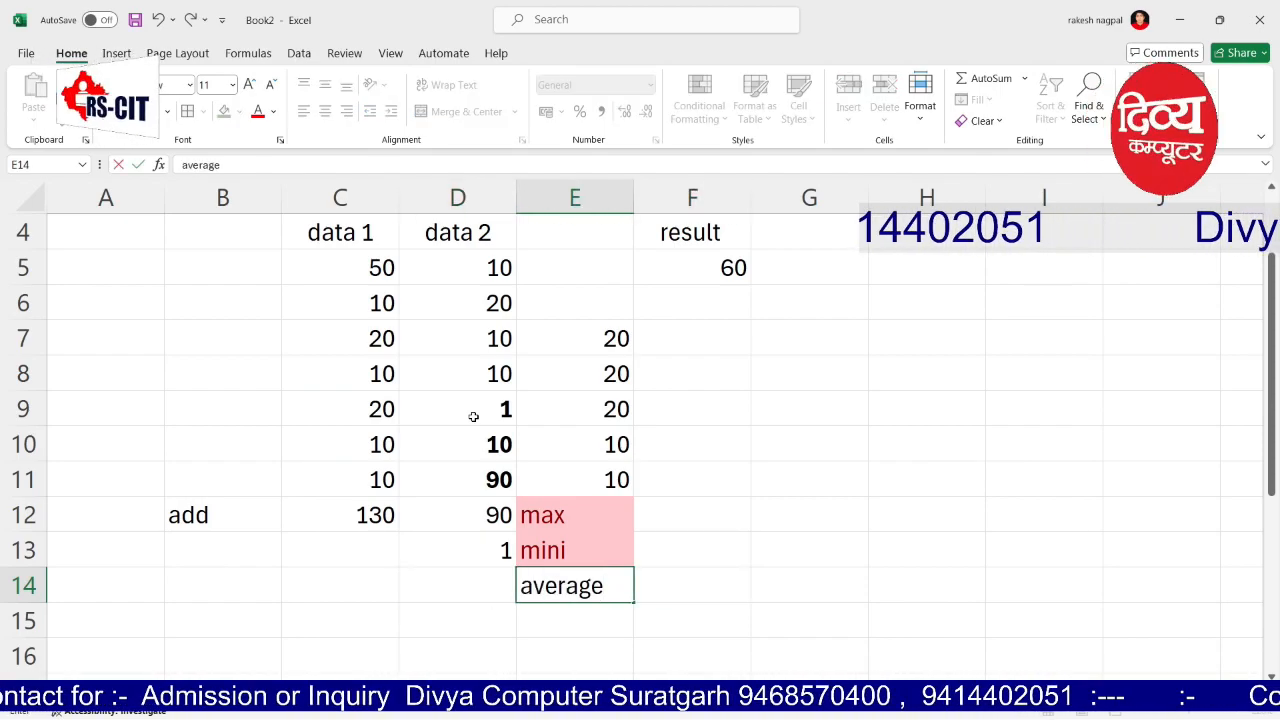
key(Right)
text(=)
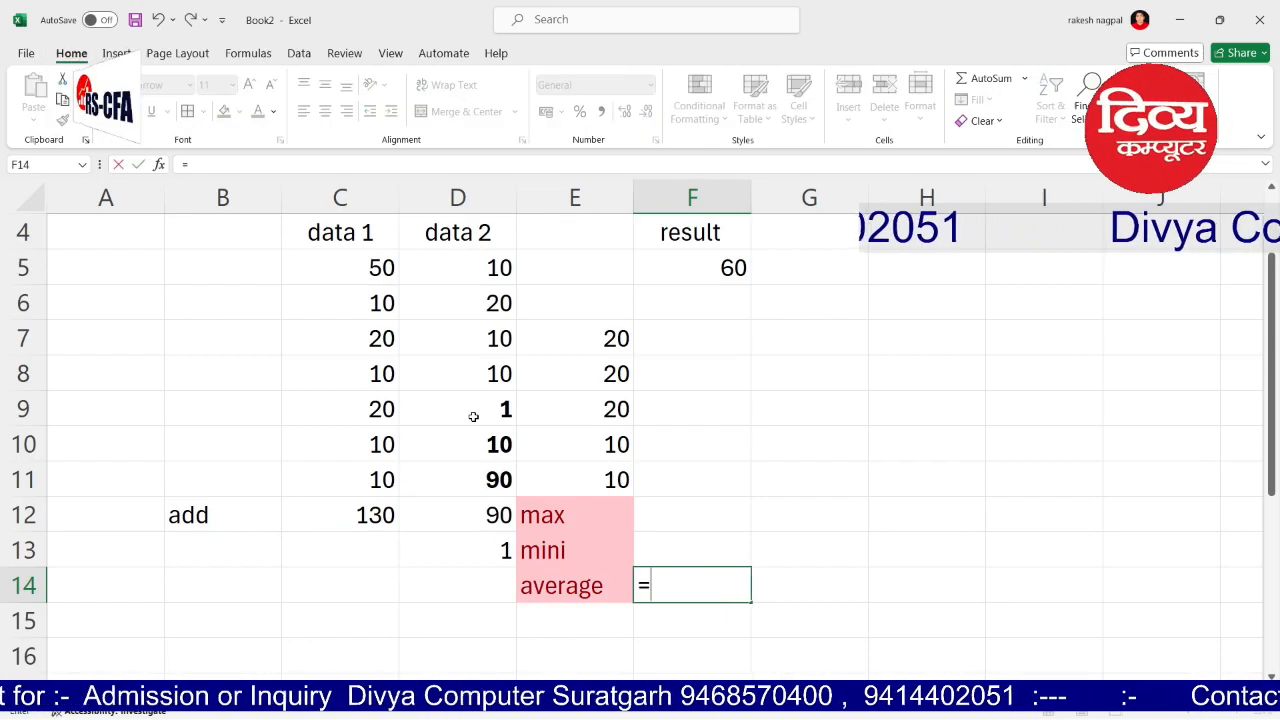
text(average)
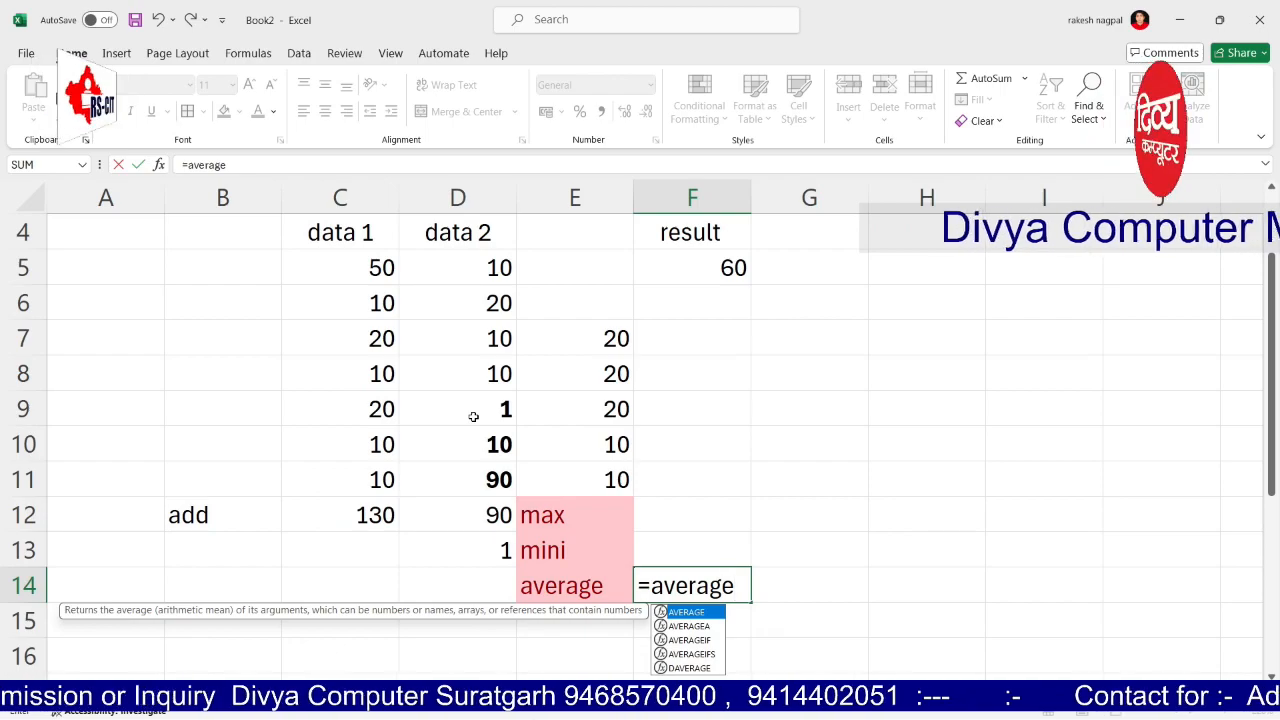
text())
key(BackSpace)
text(()
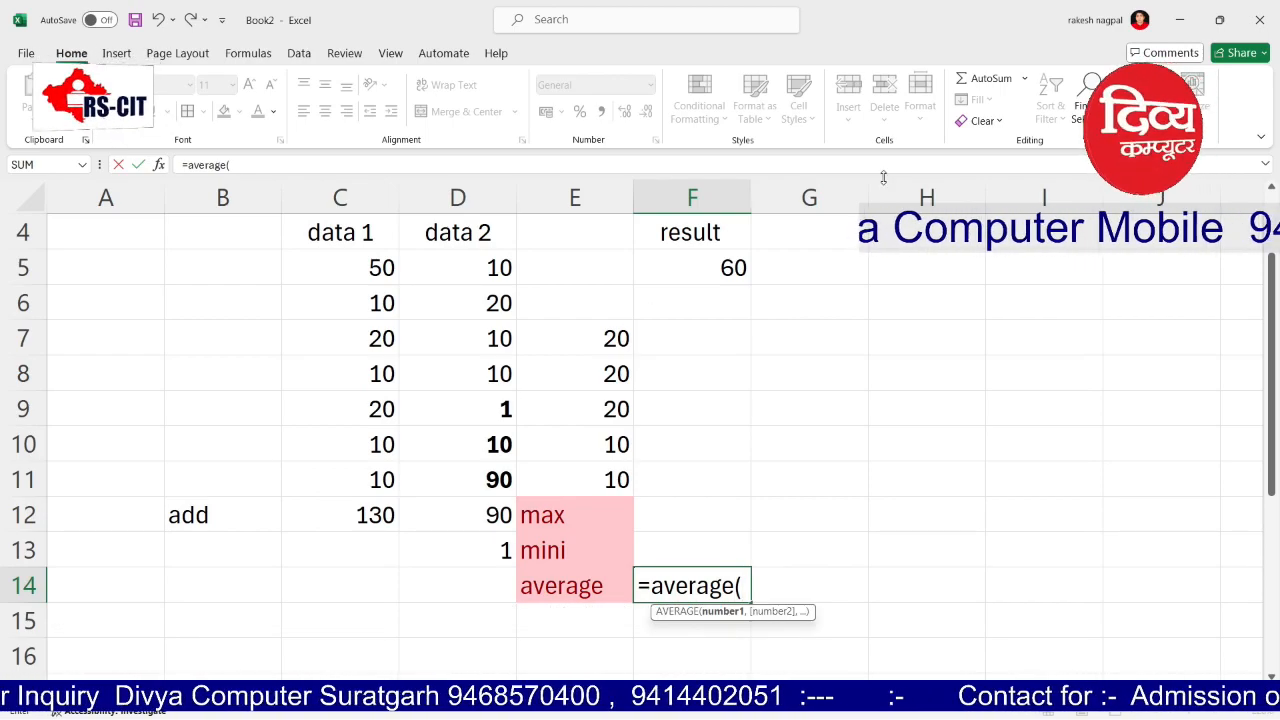
text(e7:e)
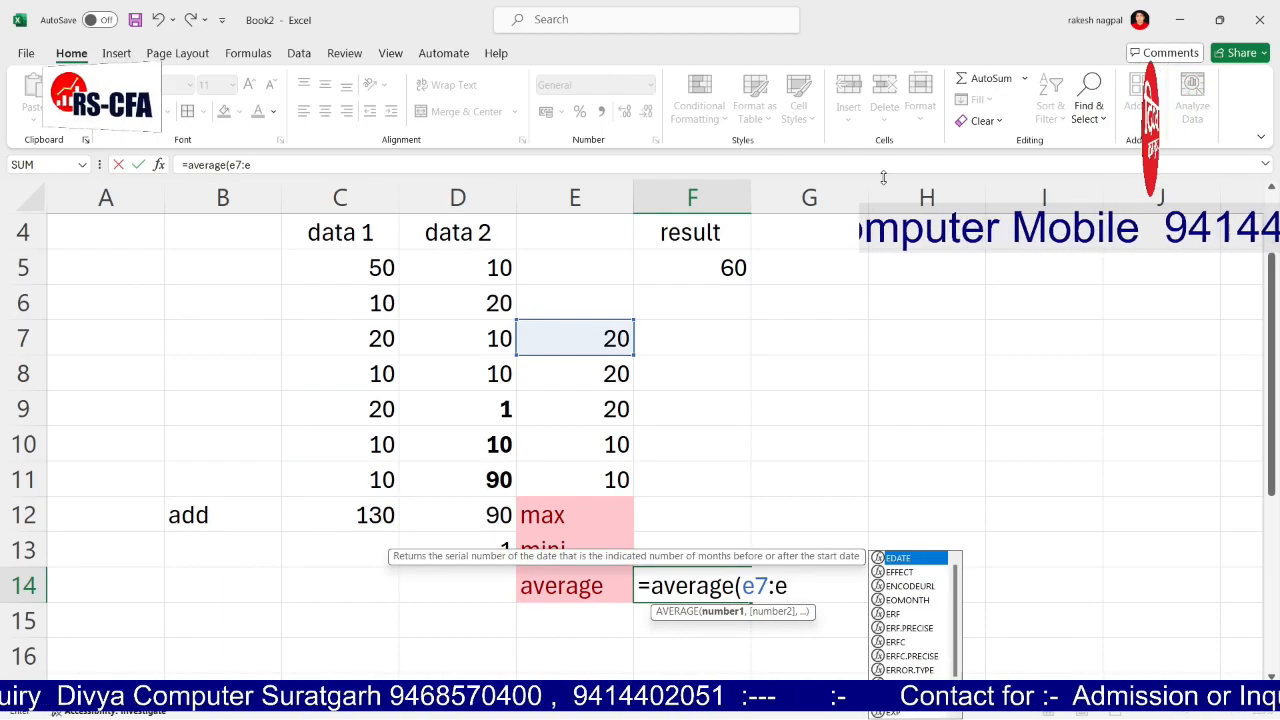
text(11))
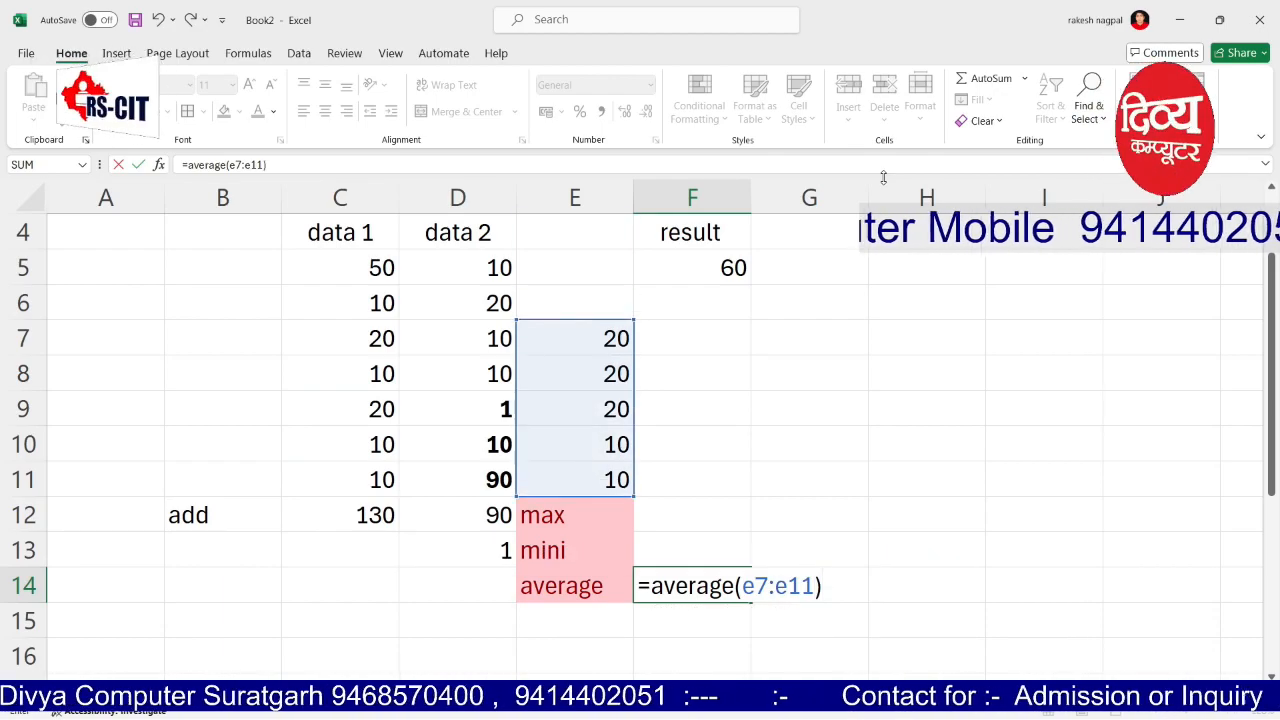
key(Return)
Step: Select E7:E11 to check the values being averaged
key(Up)
key(Up)
key(Up)
key(Up)
key(Up)
key(Up)
key(Up)
key(Up)
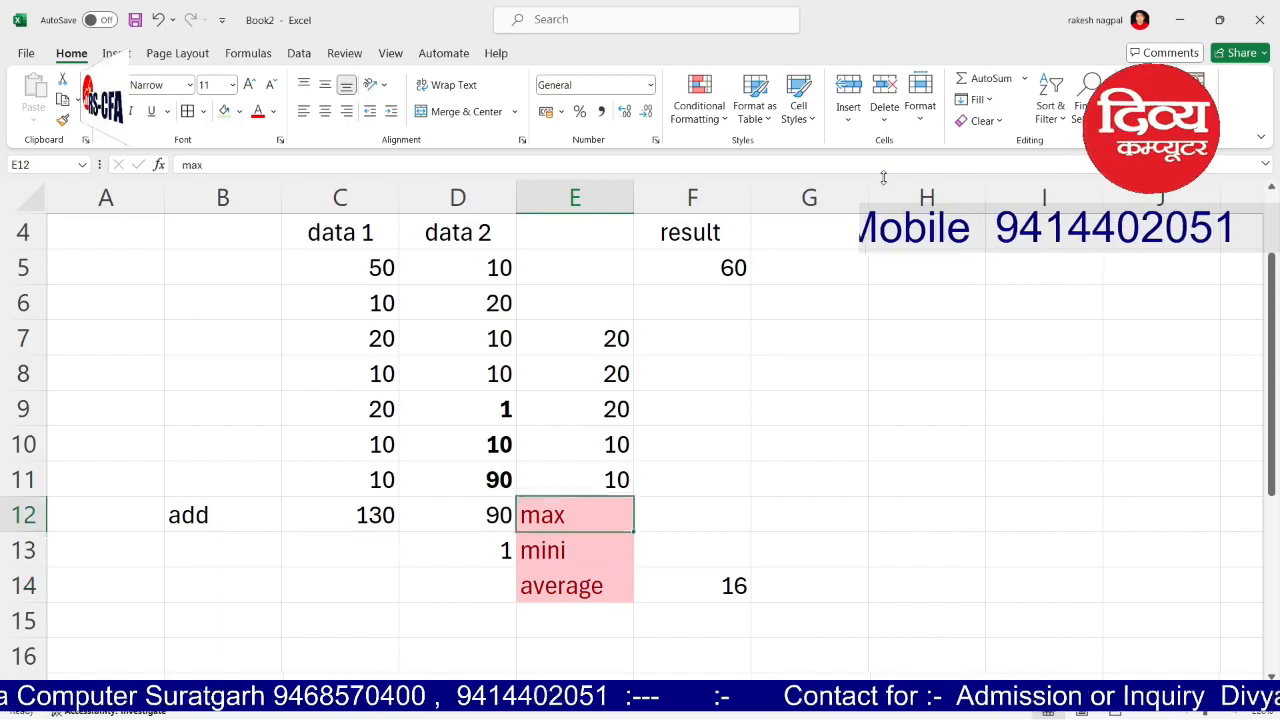
key(shift+Down)
key(shift+Down)
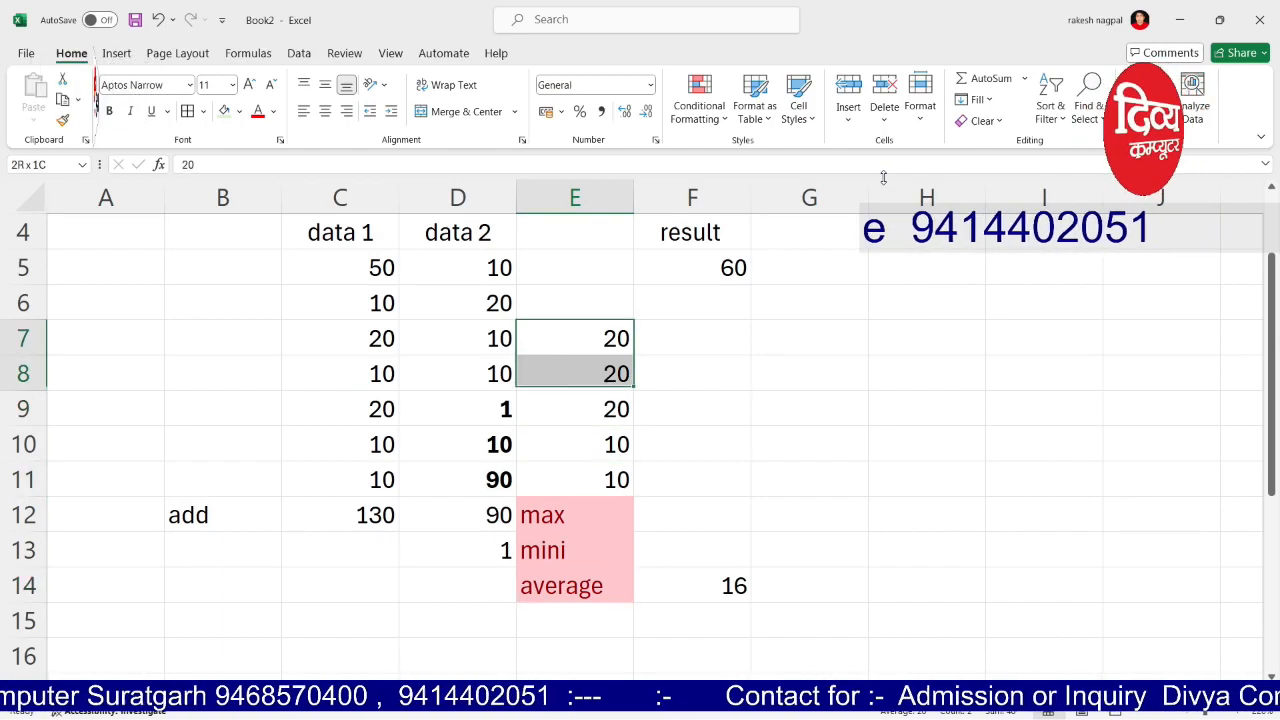
key(shift+Down)
key(shift+Down)
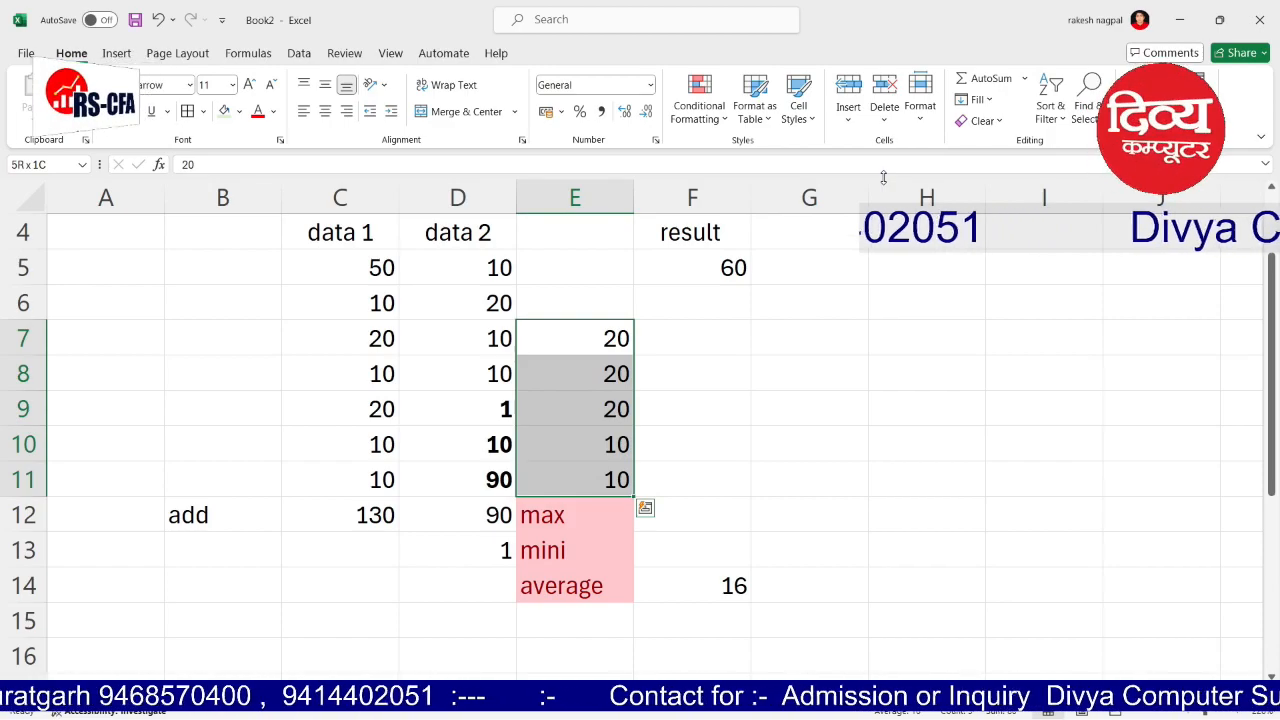
key(Down)
key(Up)
key(Up)
key(Down)
key(Down)
key(Down)
key(Down)
key(Down)
key(Down)
key(Right)
key(Right)
key(Up)
key(Left)
Step: Enter 80 in F11 and 5 in F12
text(80)
key(Return)
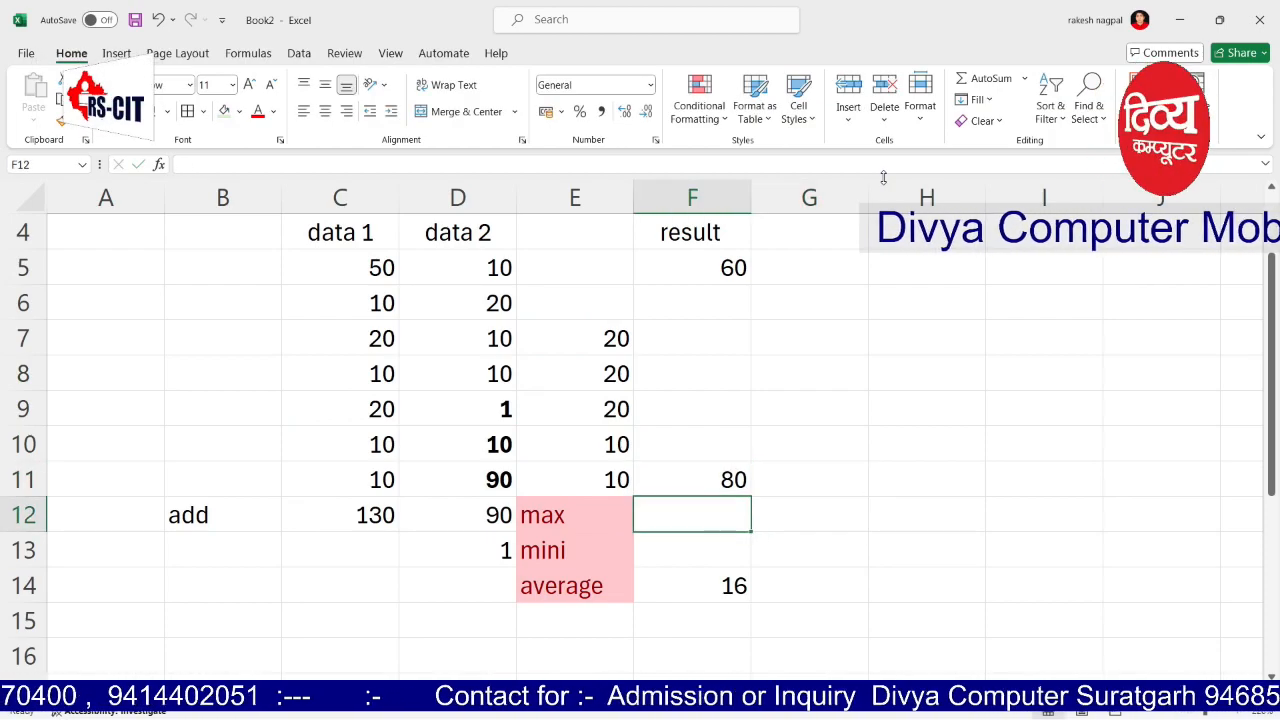
text(5)
key(Return)
key(Right)
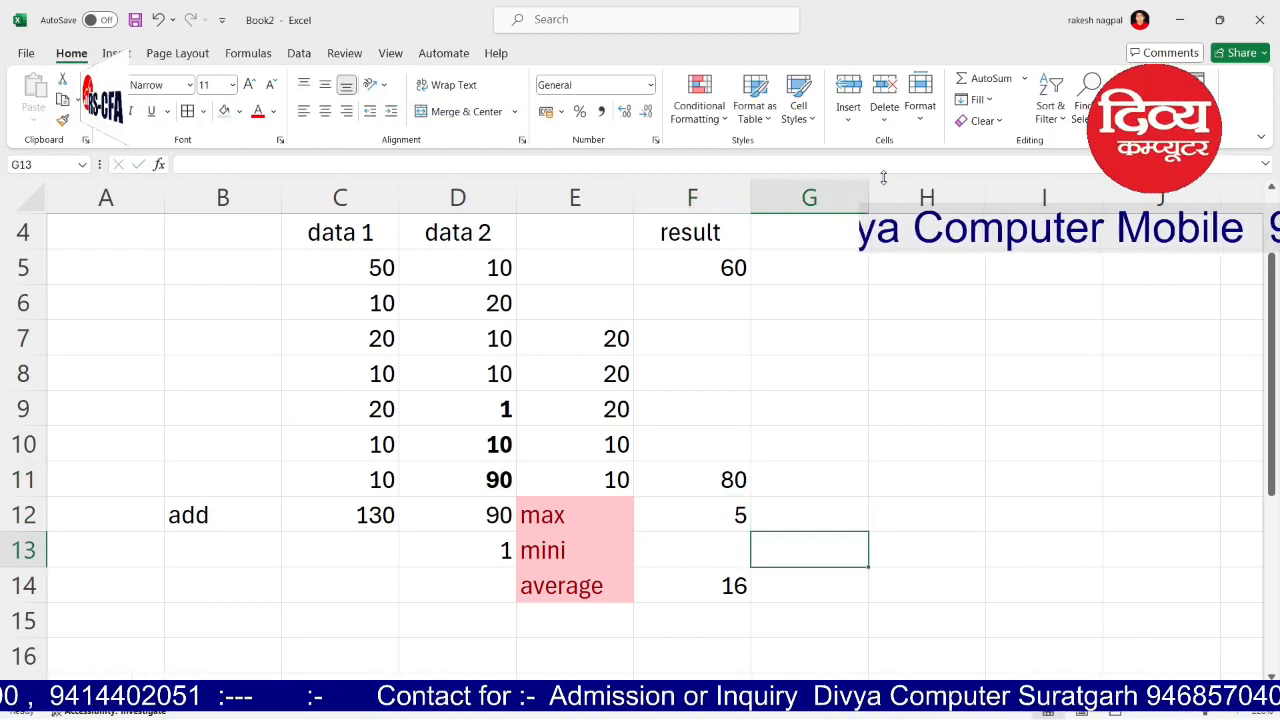
key(Down)
key(Left)
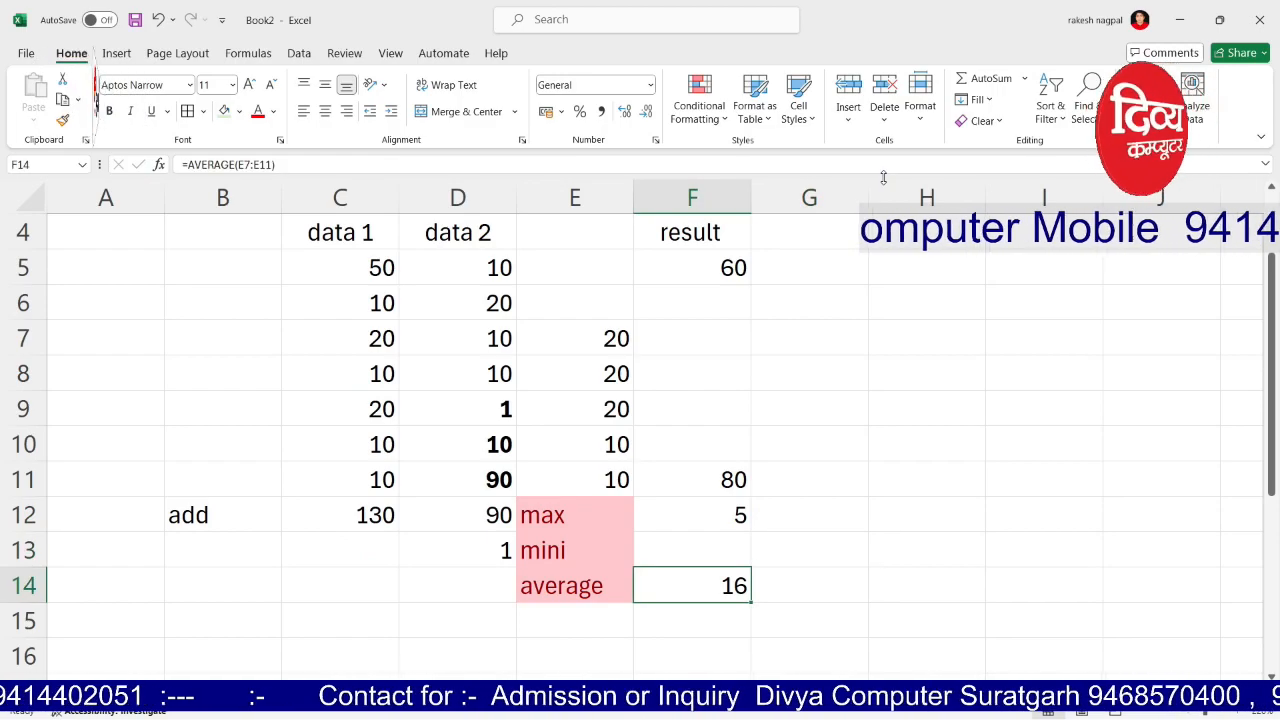
key(Right)
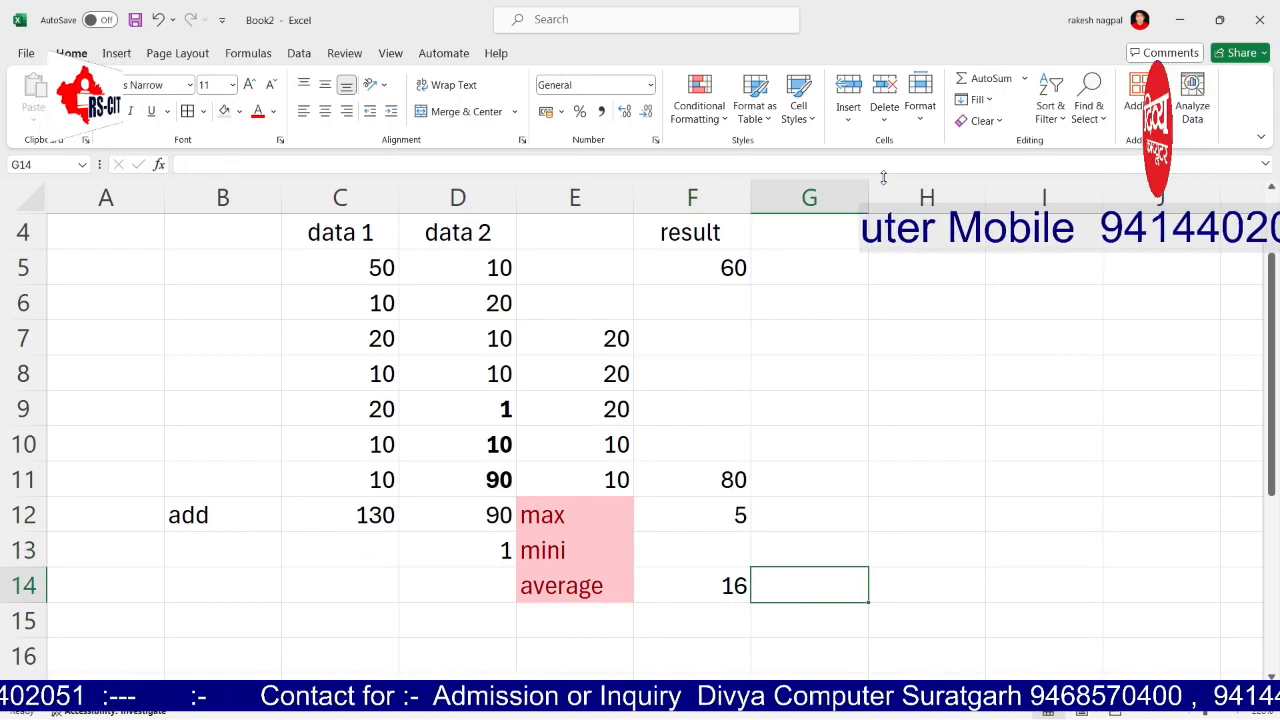
key(Left)
key(Left)
key(Down)
Step: Label E15 'count' and enter =COUNT(E7:E11) in F15, returning 5
text(count)
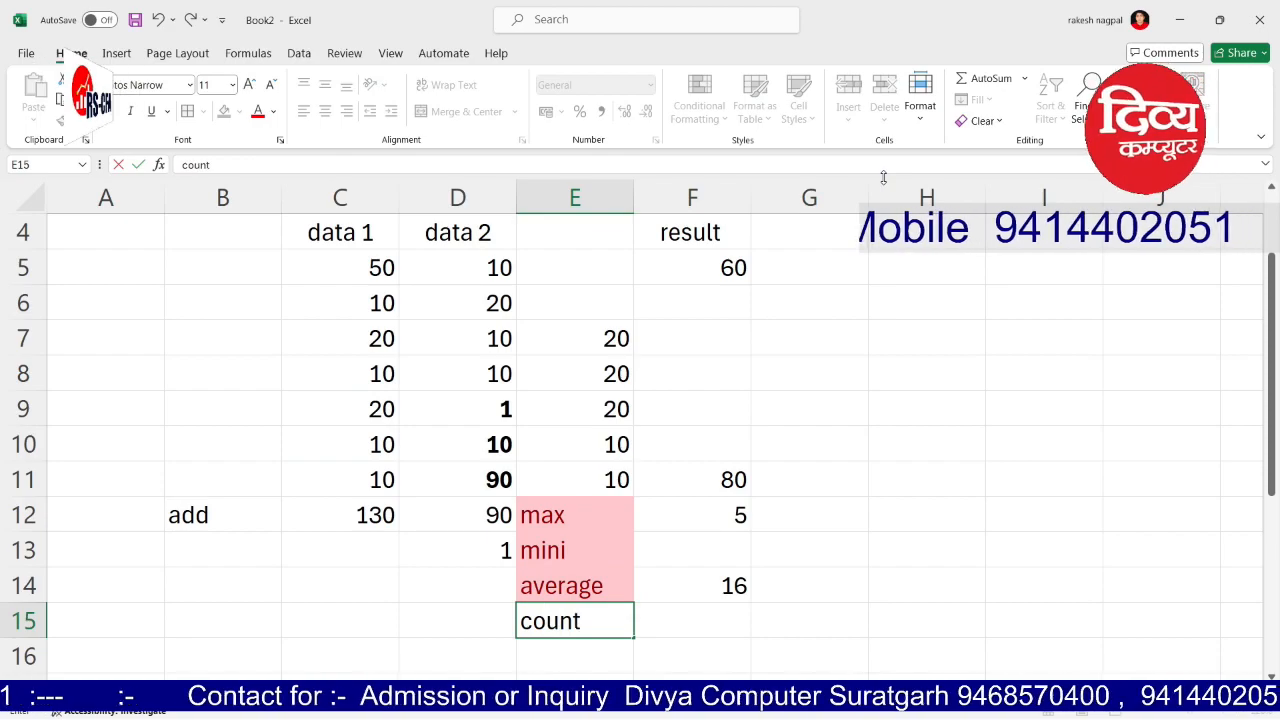
key(Tab)
text(=)
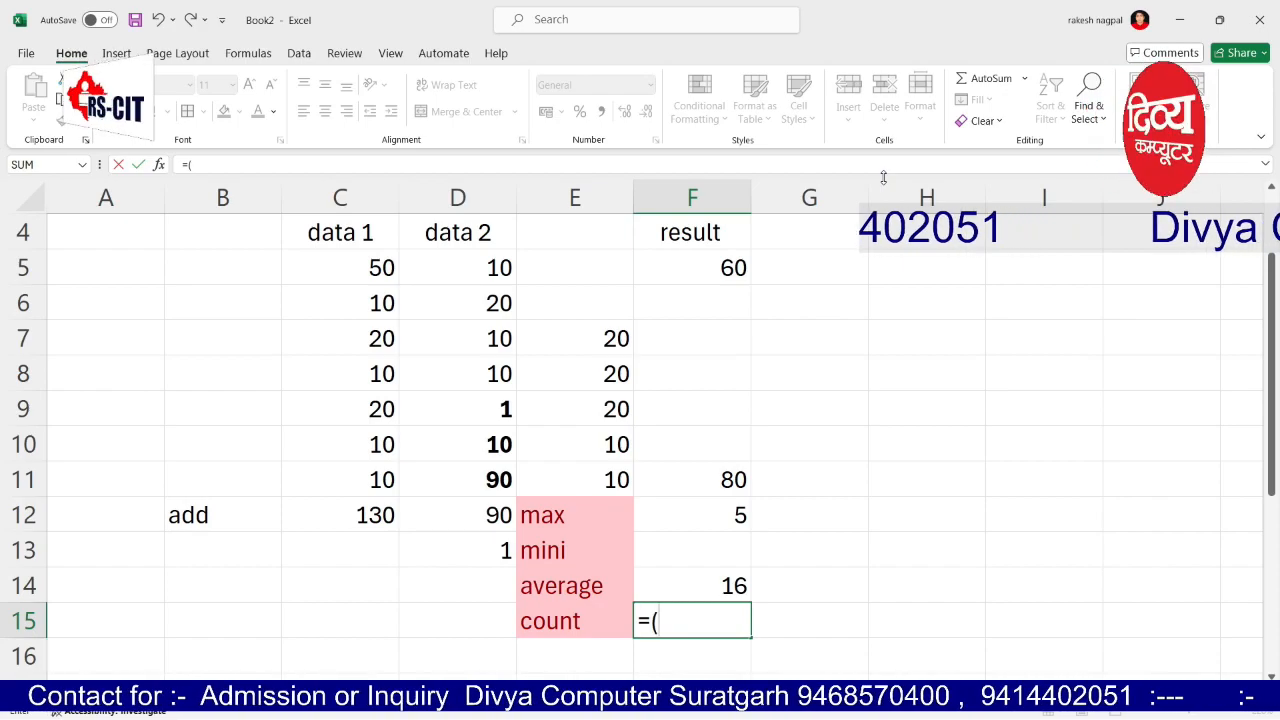
text((e7)
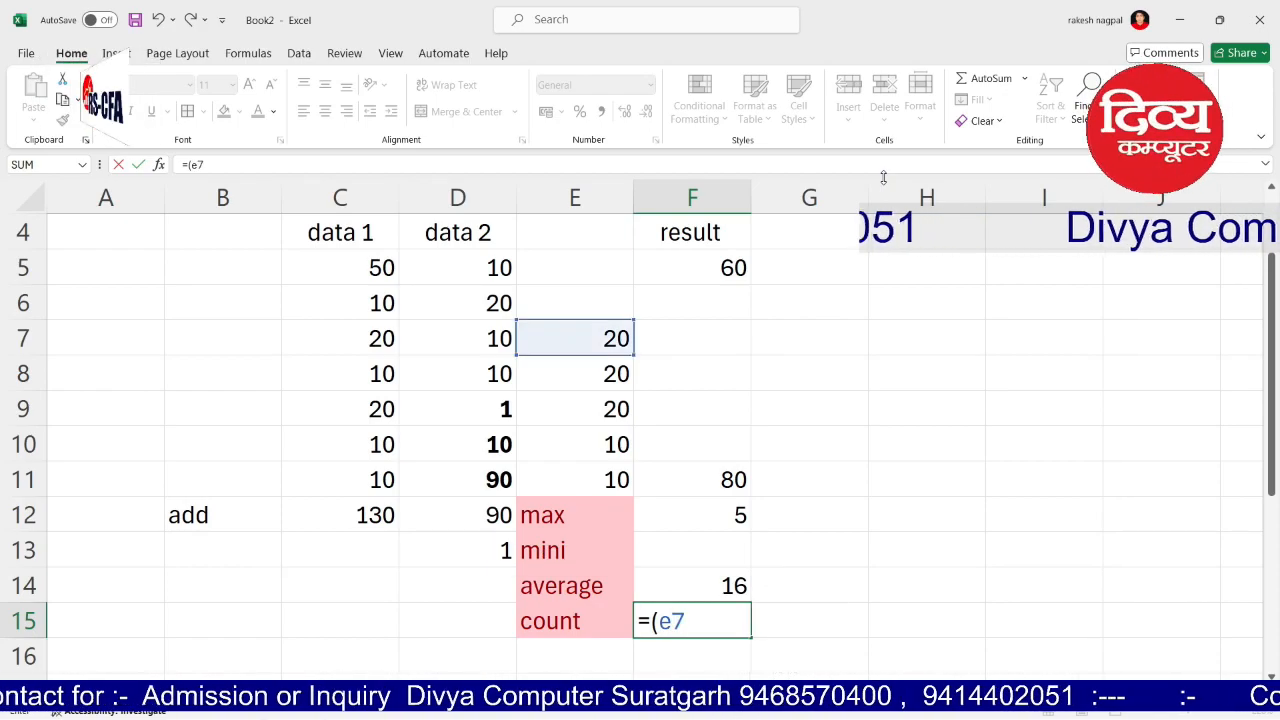
text(:e7)
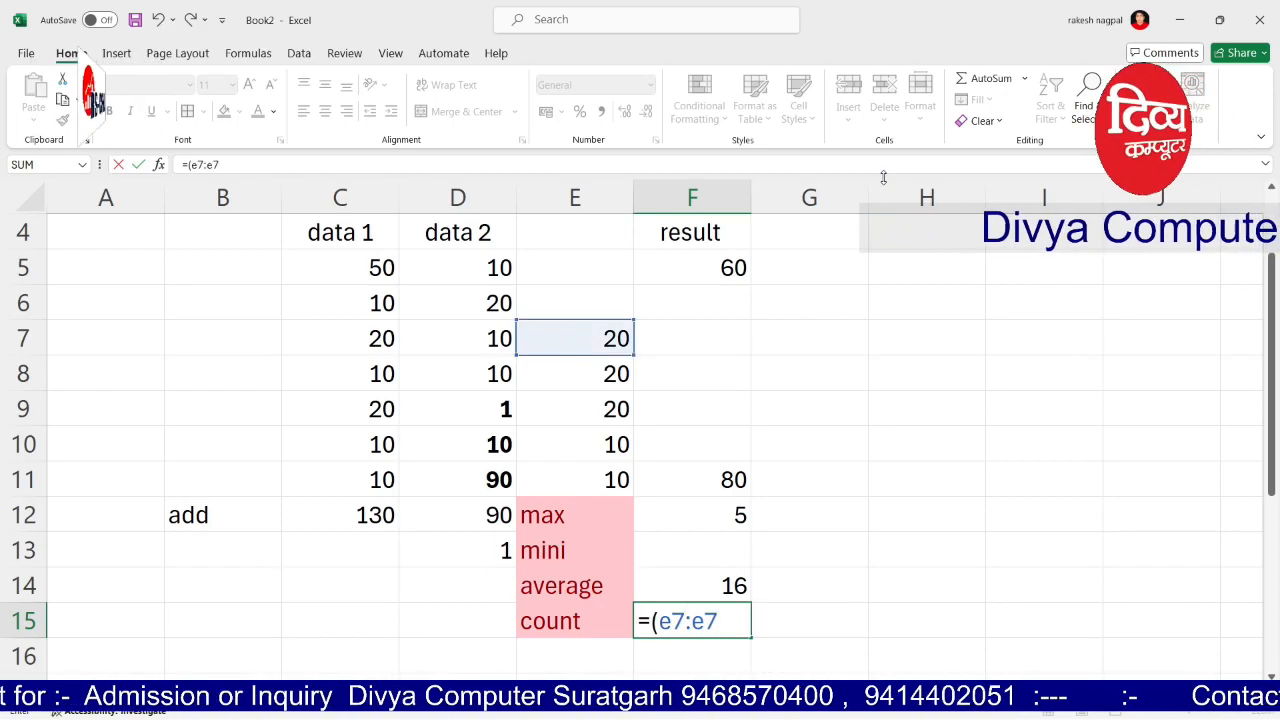
key(BackSpace)
text(11))
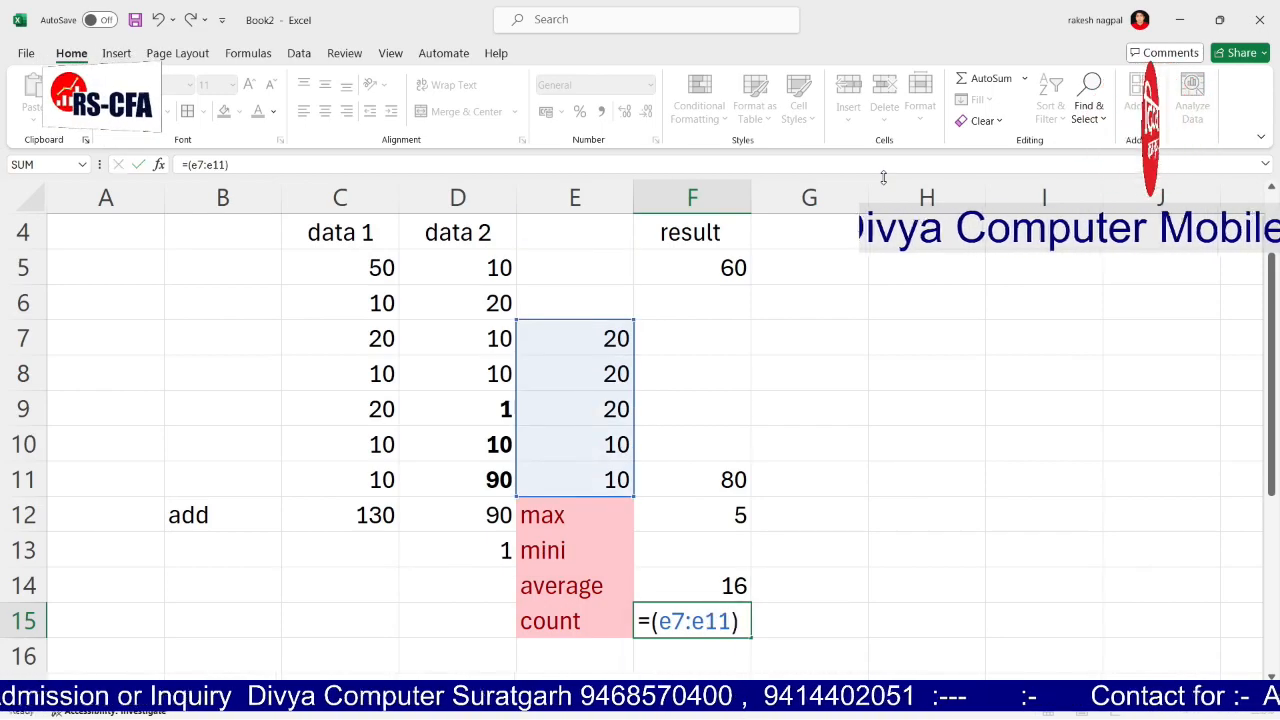
key(Return)
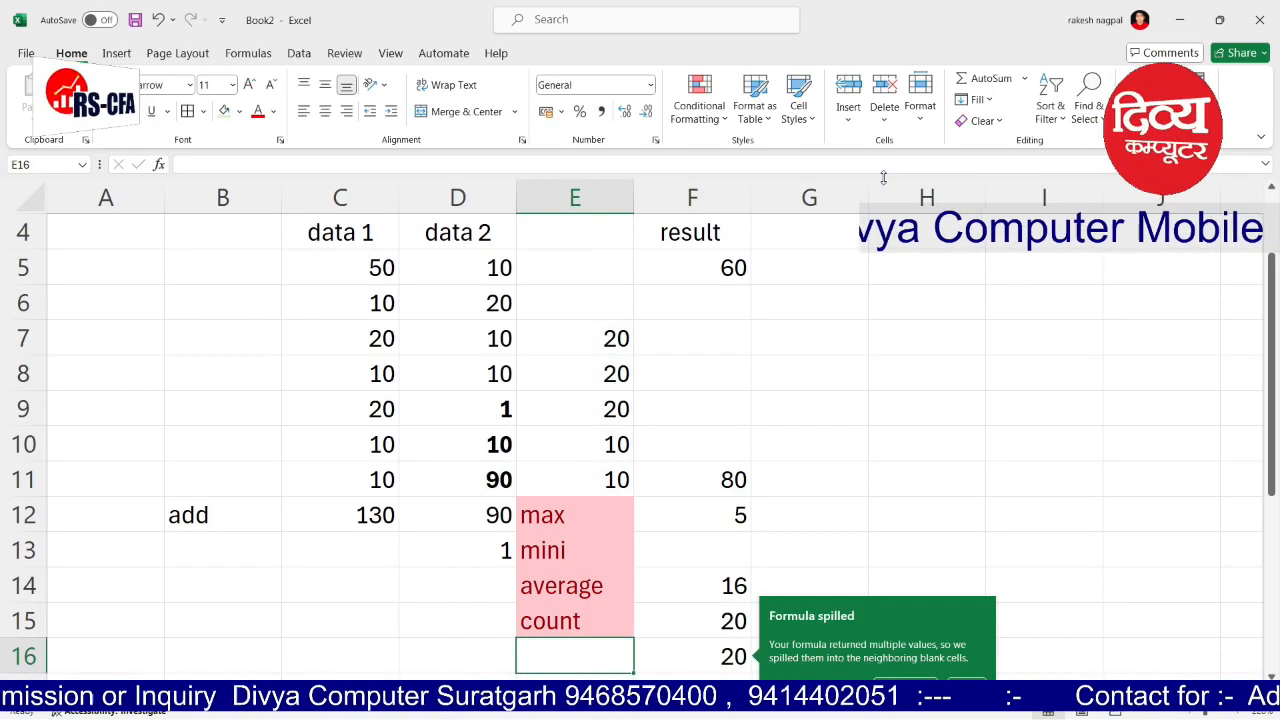
key(ctrl+z)
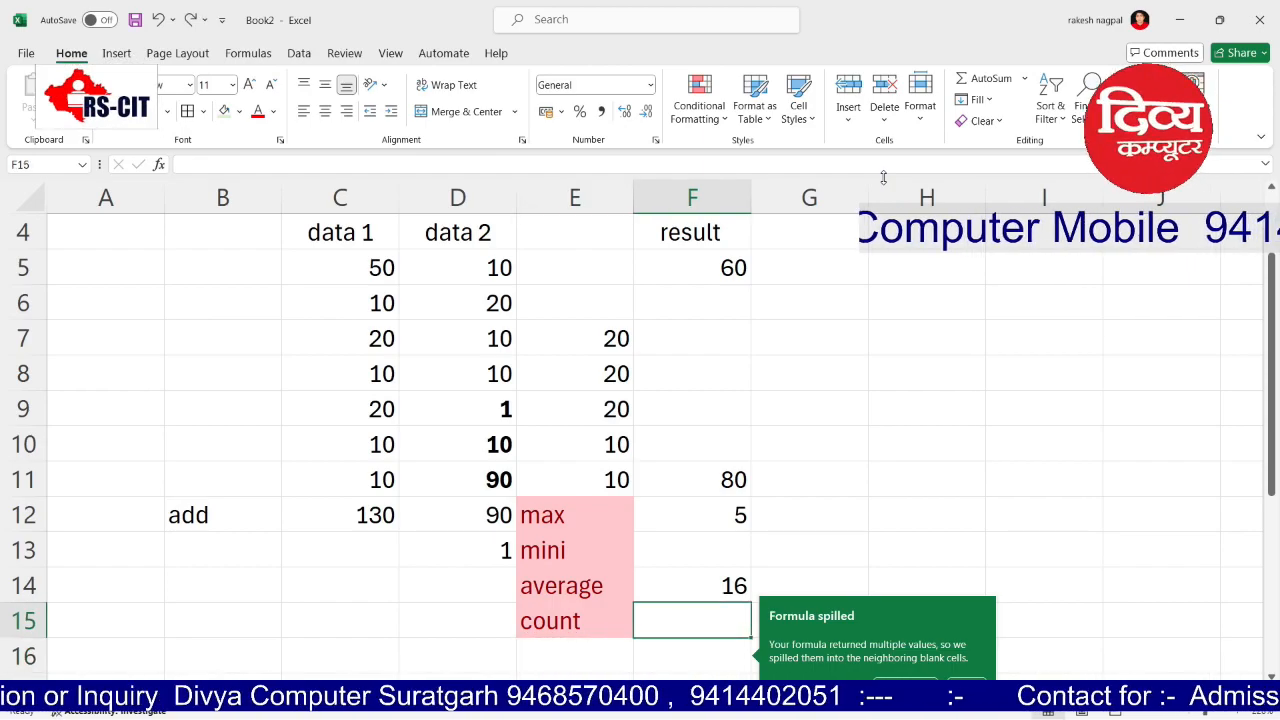
text(=)
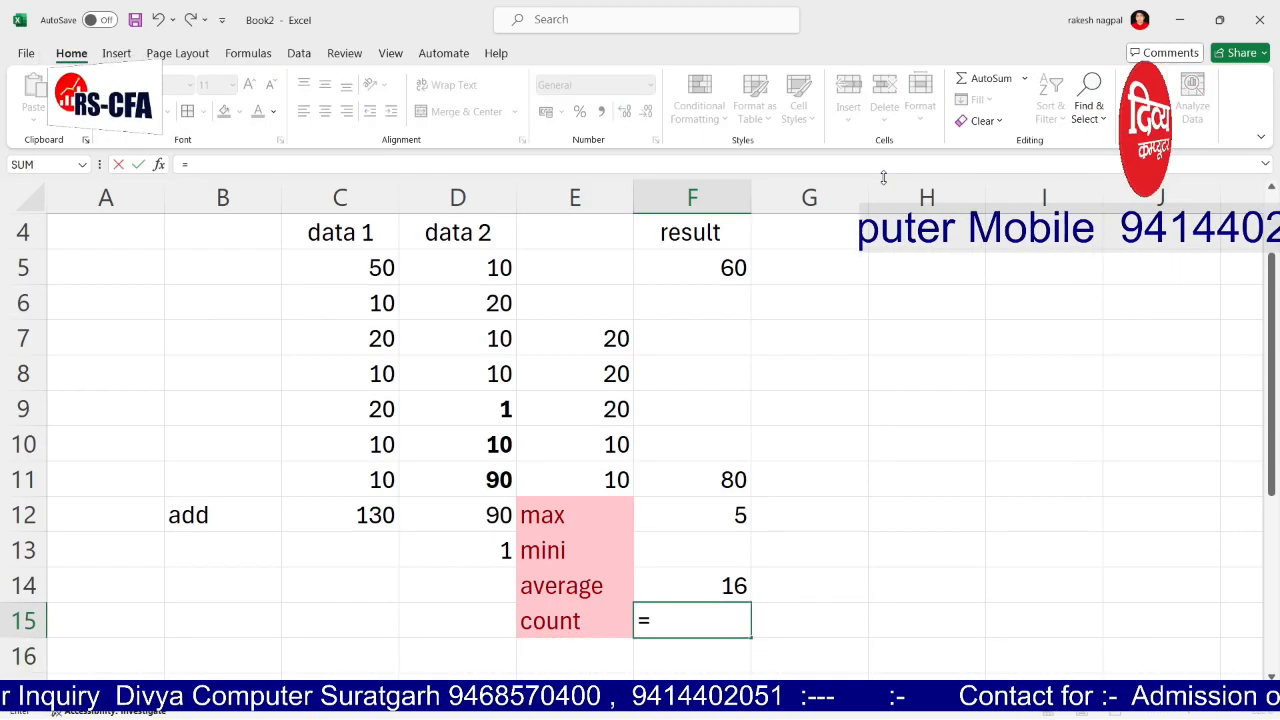
text(coun)
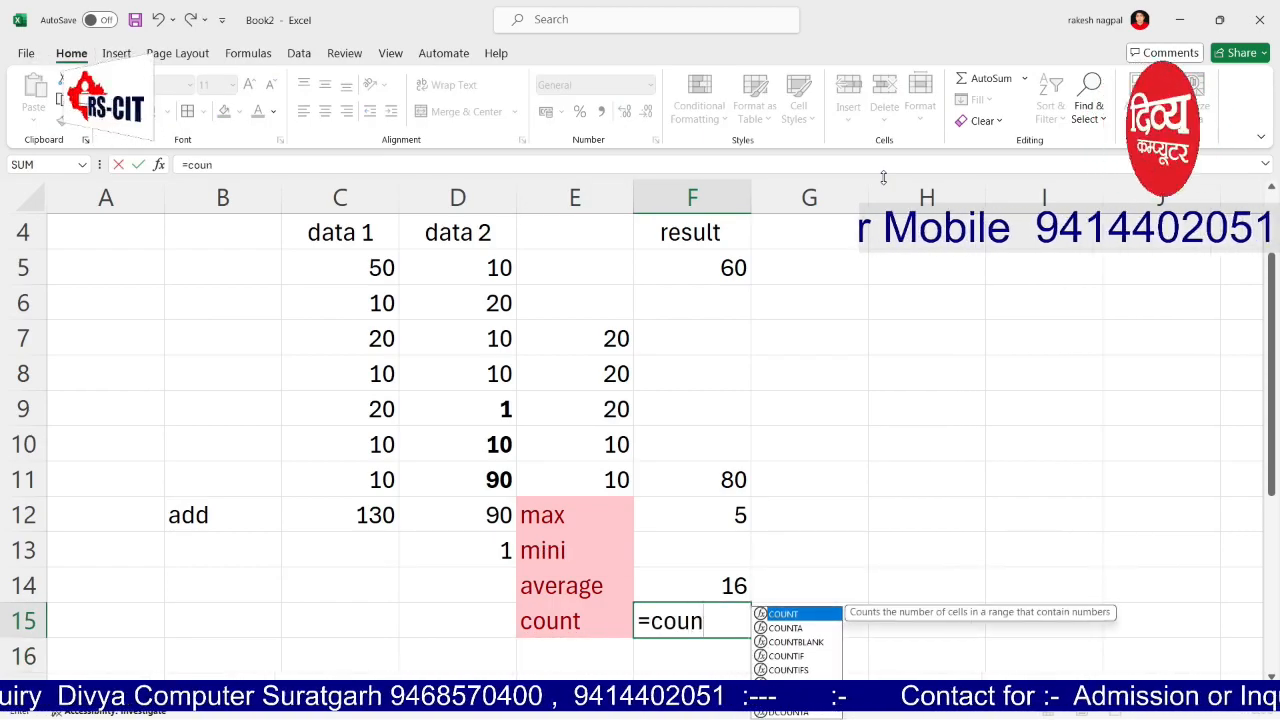
text(t()
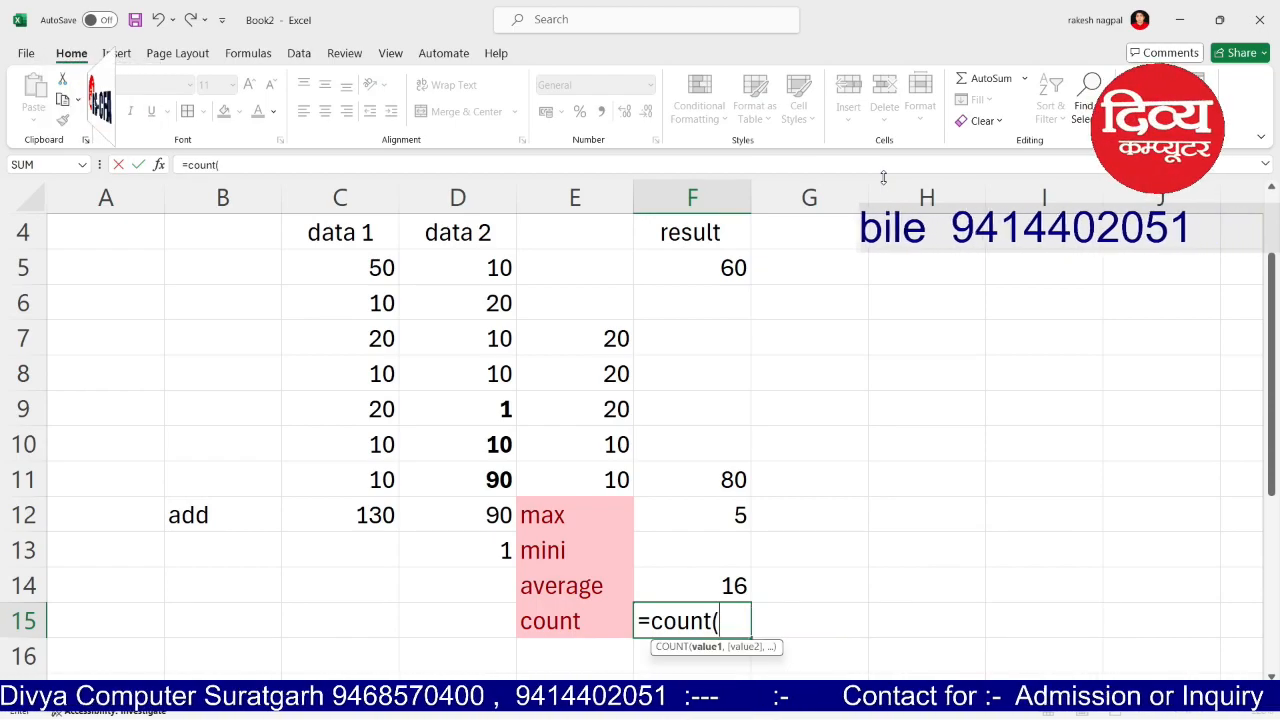
text(e)
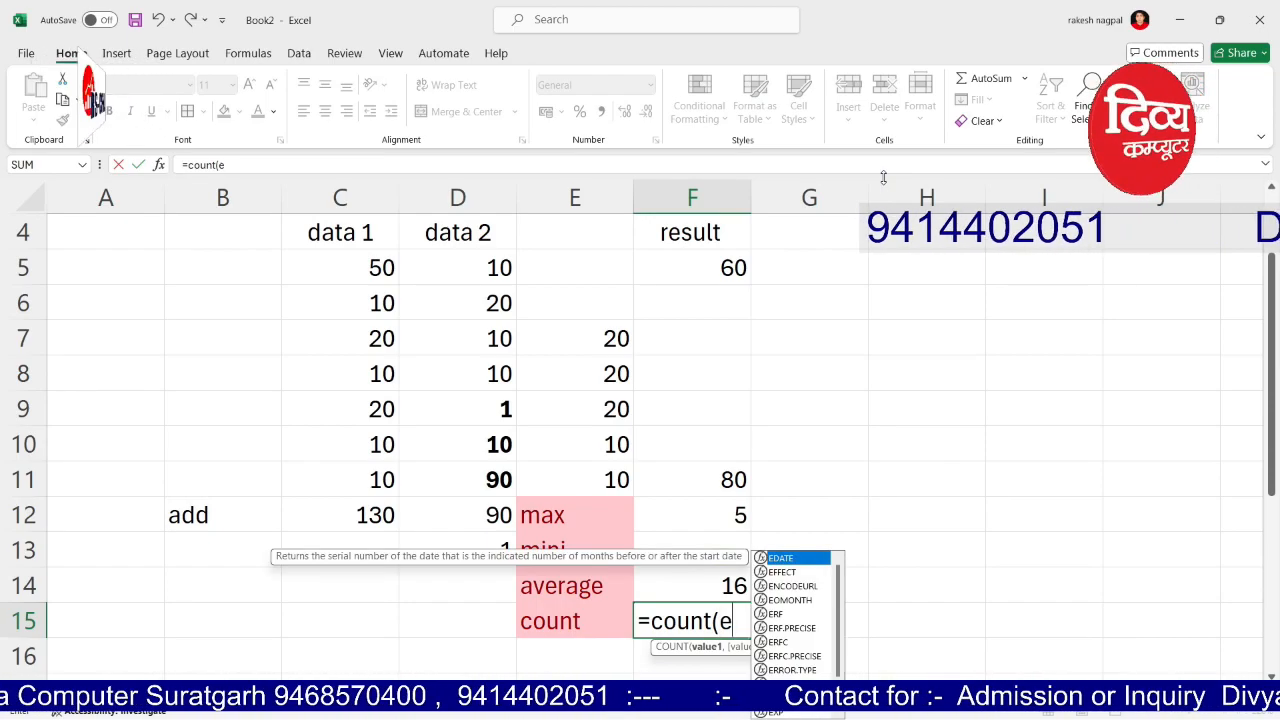
text(7:)
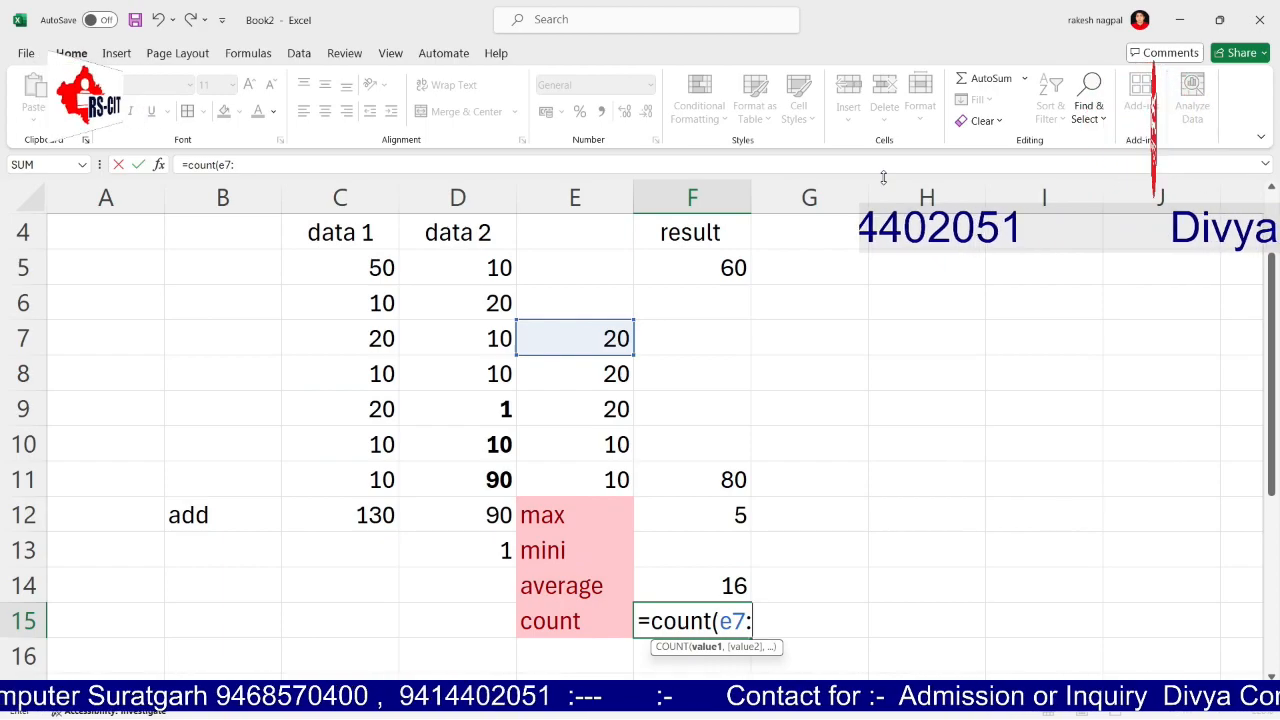
text(e11))
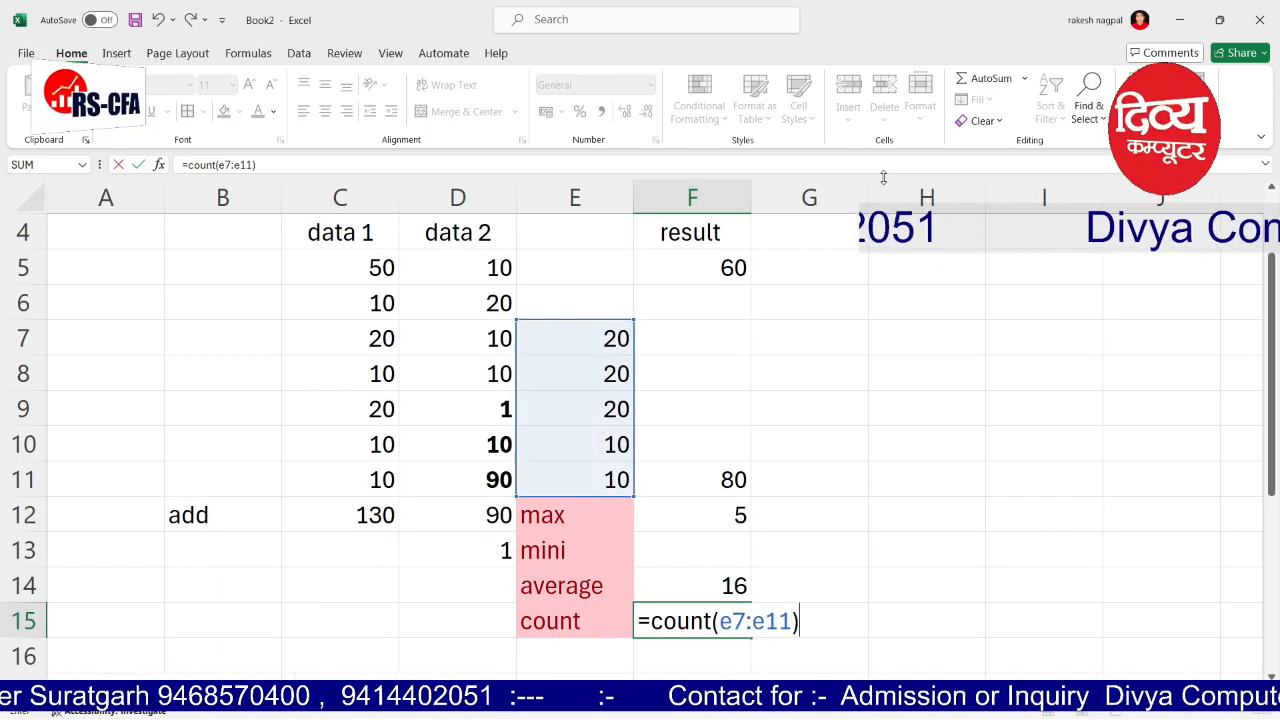
key(Return)
Step: Review the results in columns E and F with the arrow keys
key(Up)
key(Up)
key(Up)
key(Up)
key(Up)
key(Up)
key(Up)
key(Up)
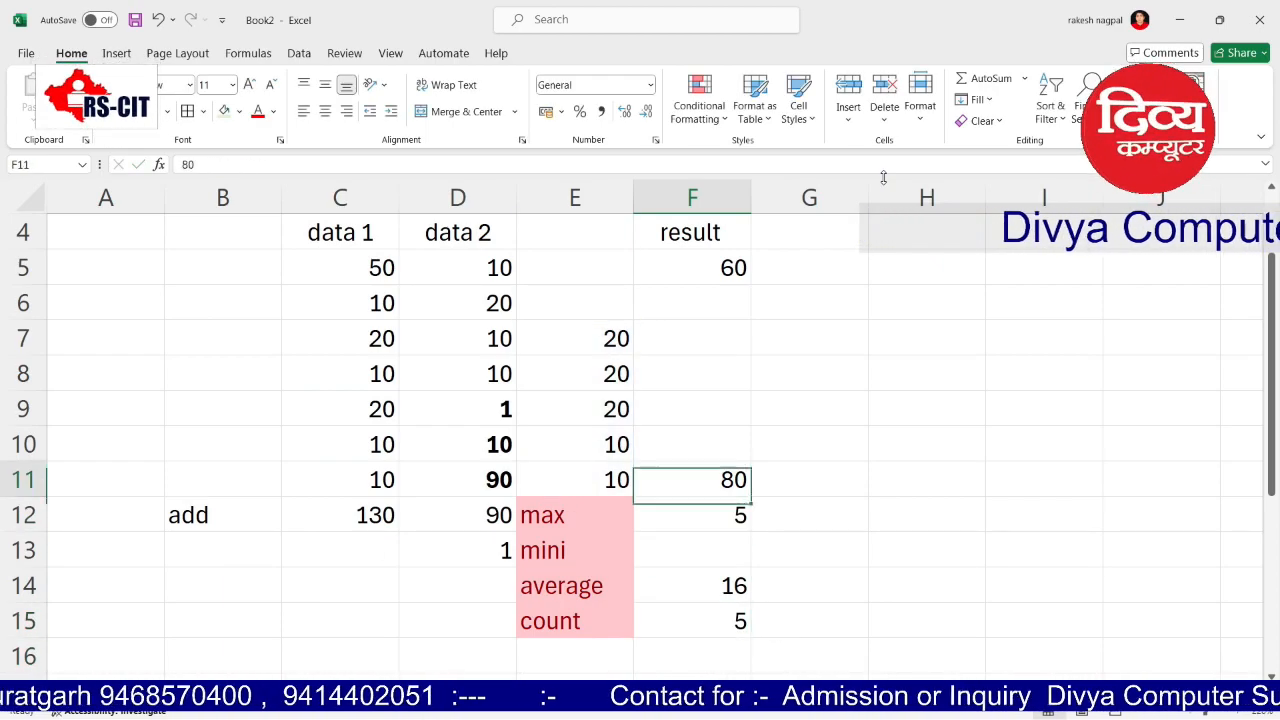
key(Up)
key(Left)
key(Left)
key(Right)
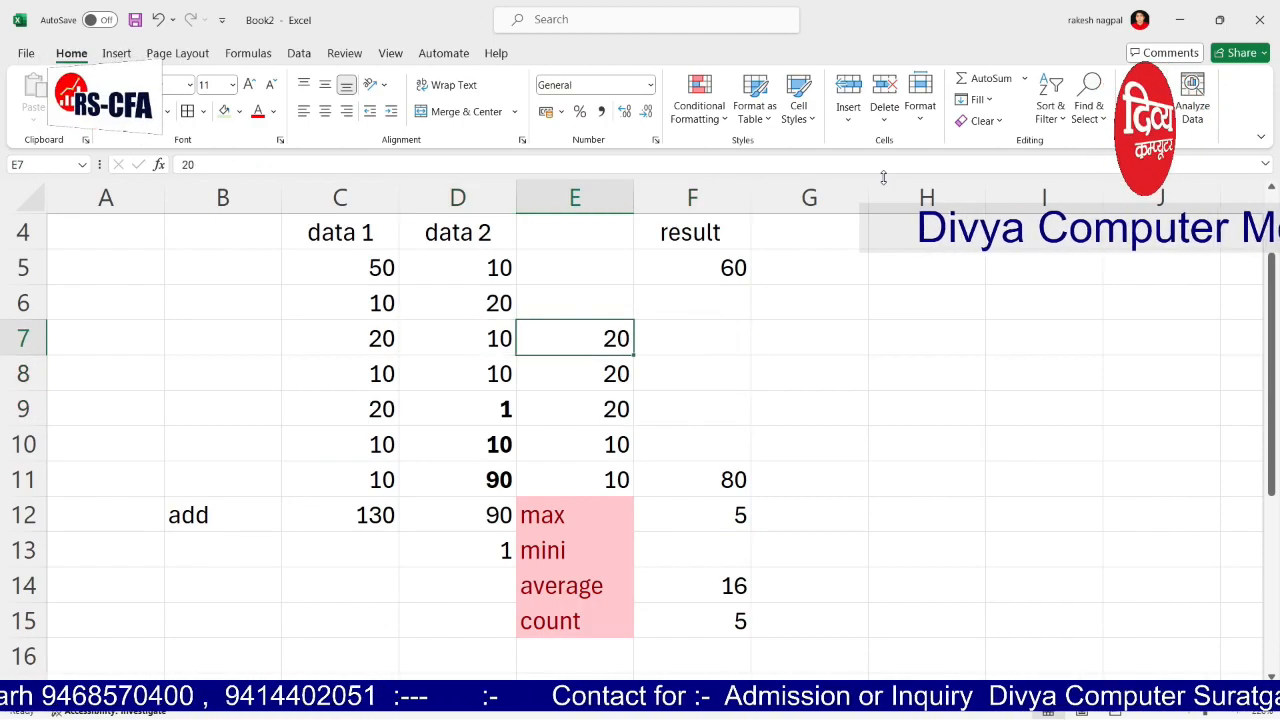
key(Down)
key(Down)
key(Down)
key(Down)
key(Down)
key(Down)
key(Down)
key(Down)
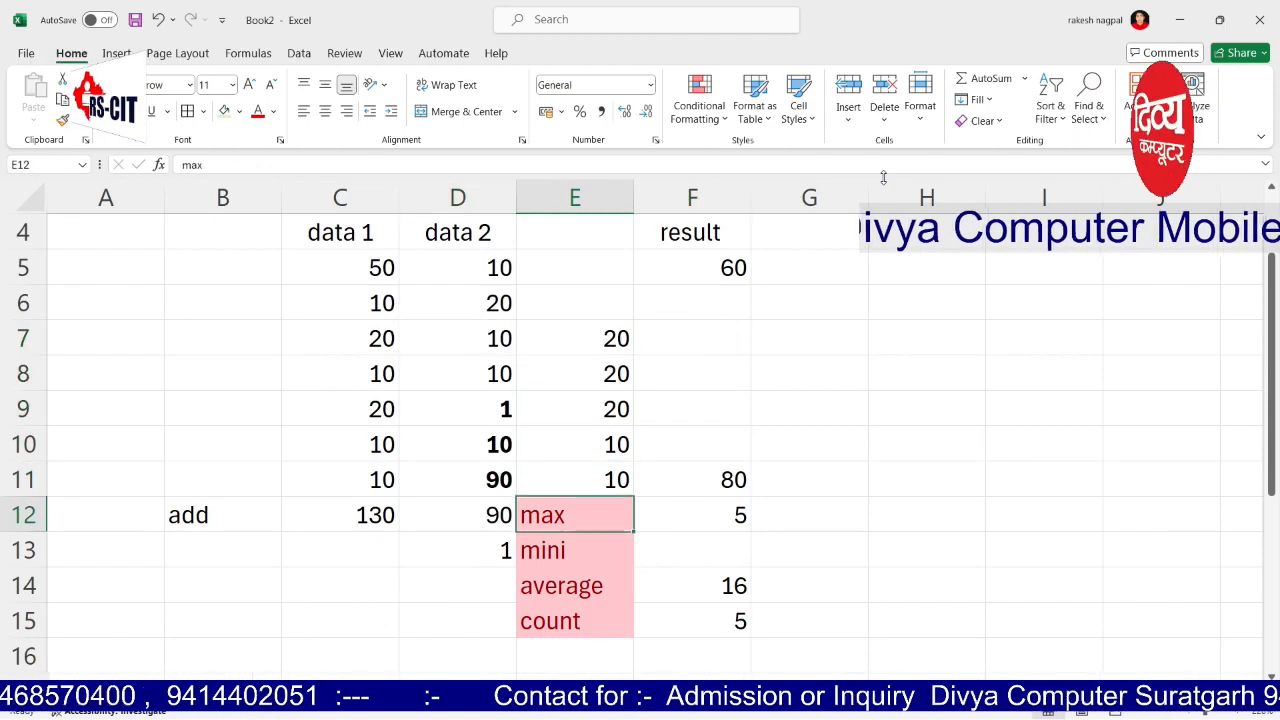
key(Right)
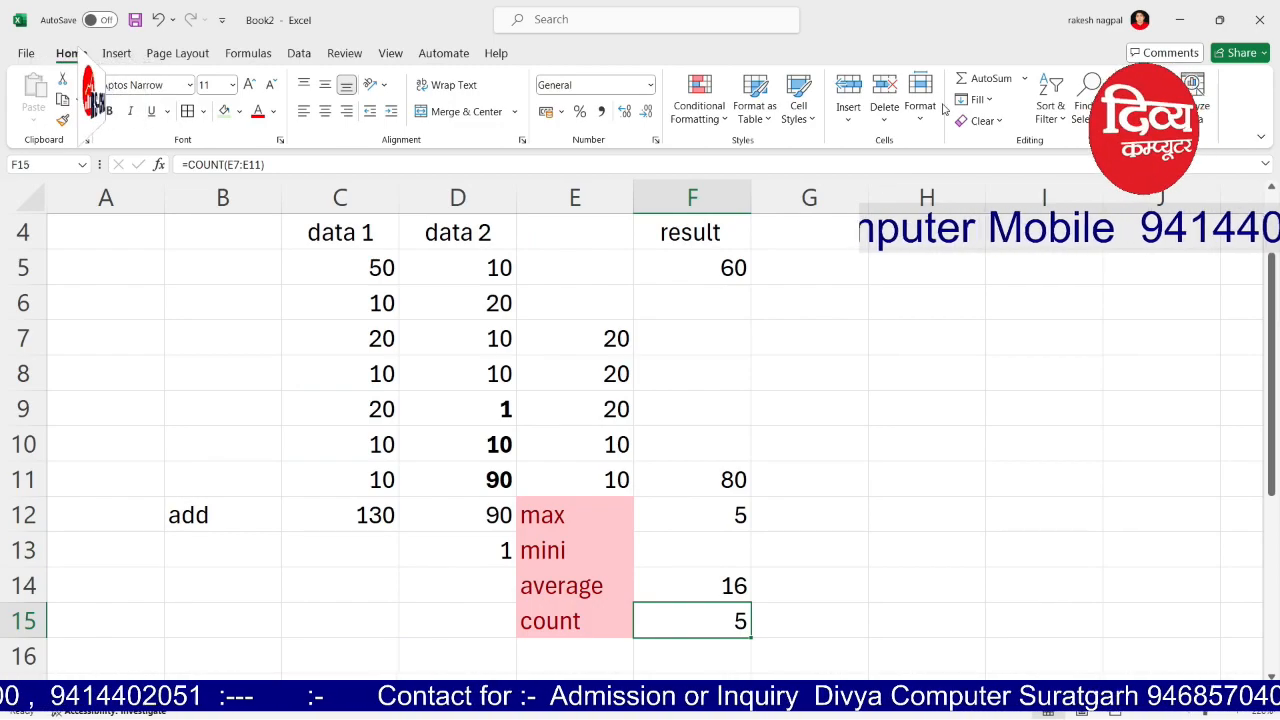
Step: Use Formulas > AutoSum to total data 1 and data 2 as 130 and 151
click(238, 56)
click(86, 130)
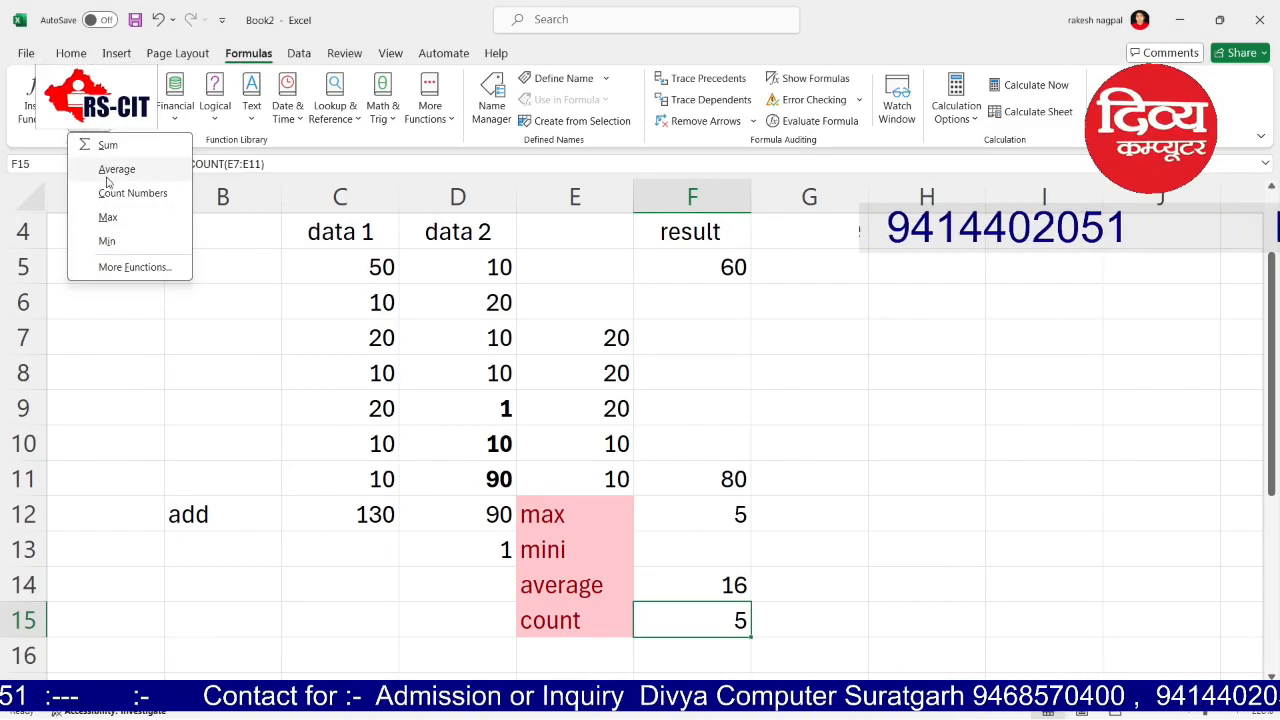
click(829, 551)
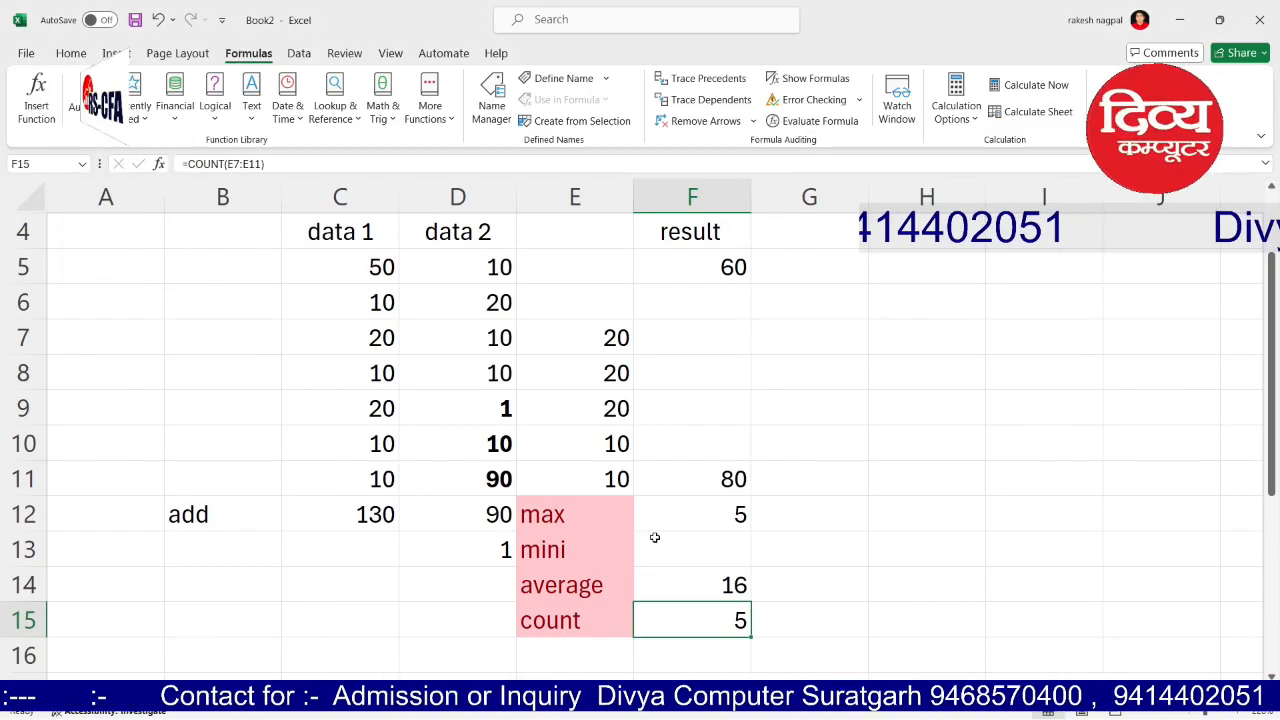
click(572, 515)
click(737, 472)
click(738, 504)
click(736, 580)
click(739, 618)
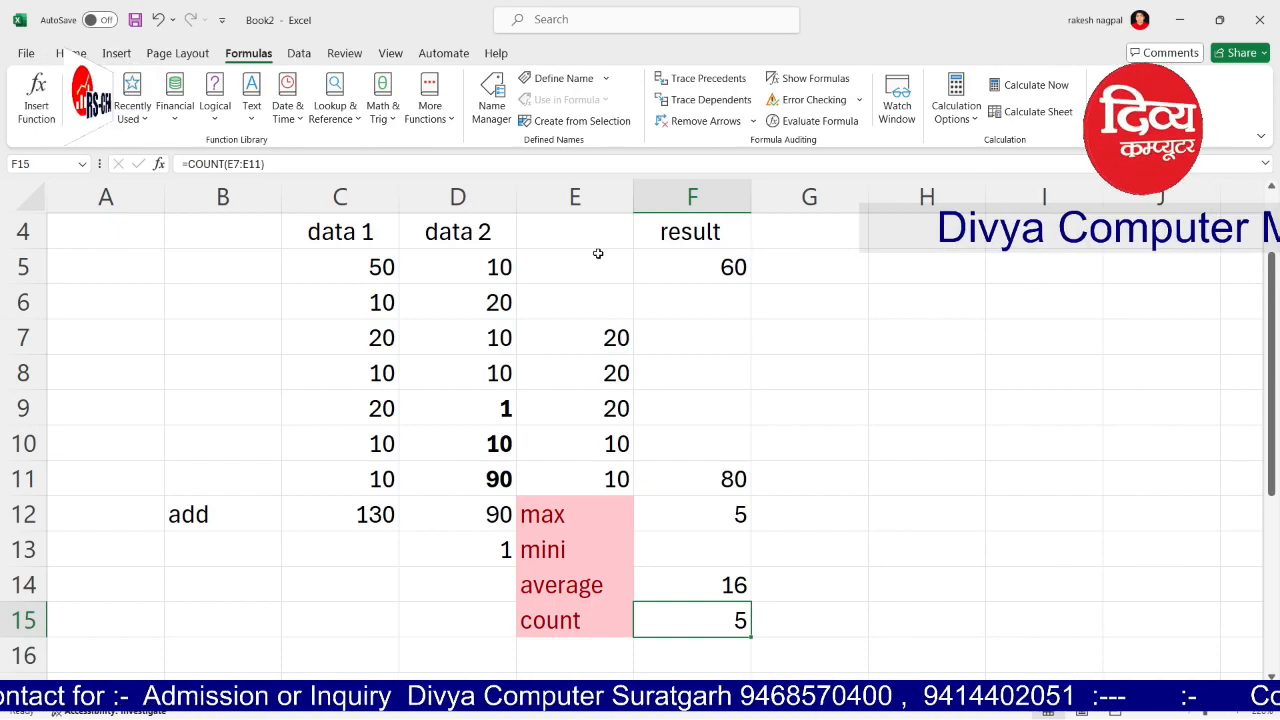
drag(345, 232, 490, 475)
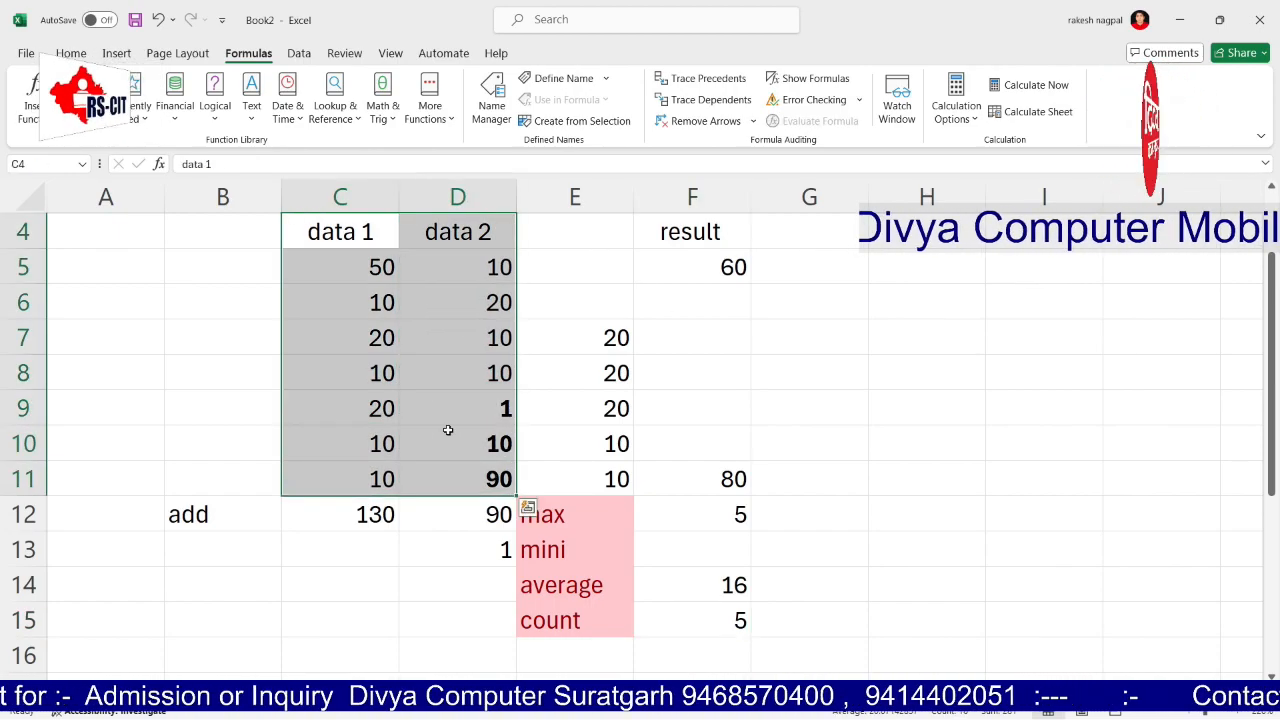
click(92, 95)
Step: Apply borders to the data table C4:D11 including its headers
click(84, 55)
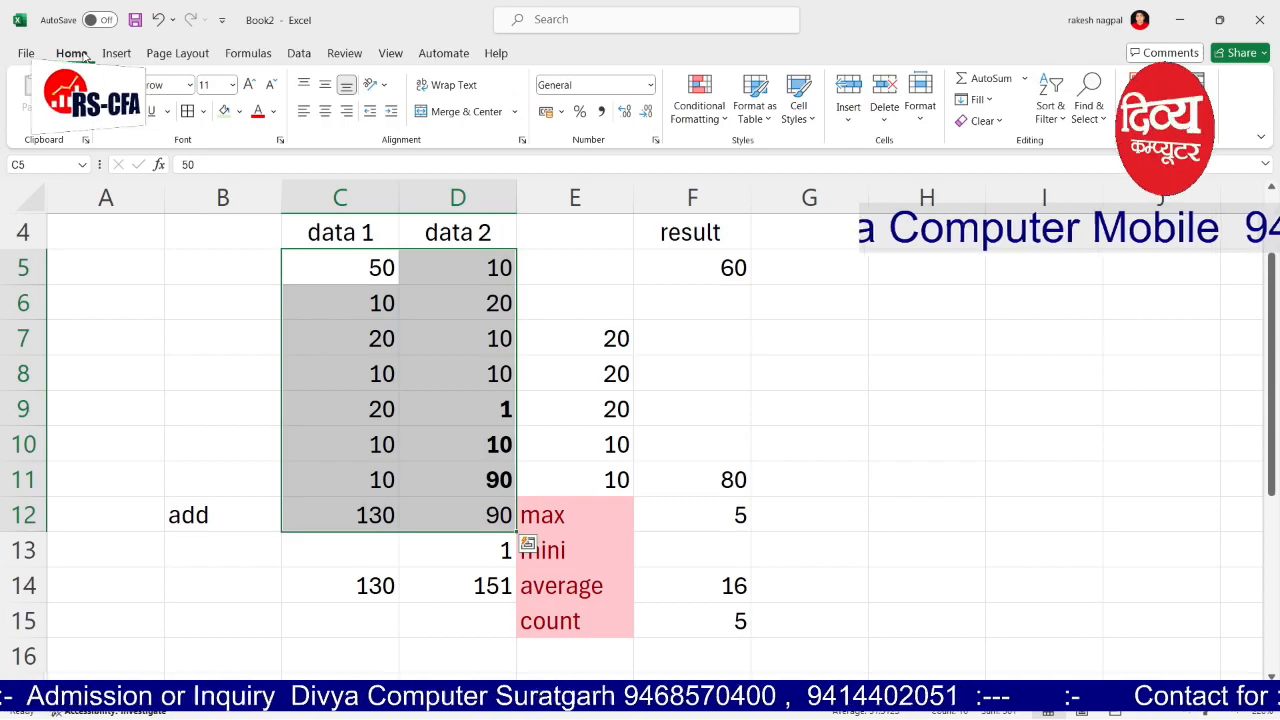
click(530, 365)
drag(314, 248, 451, 477)
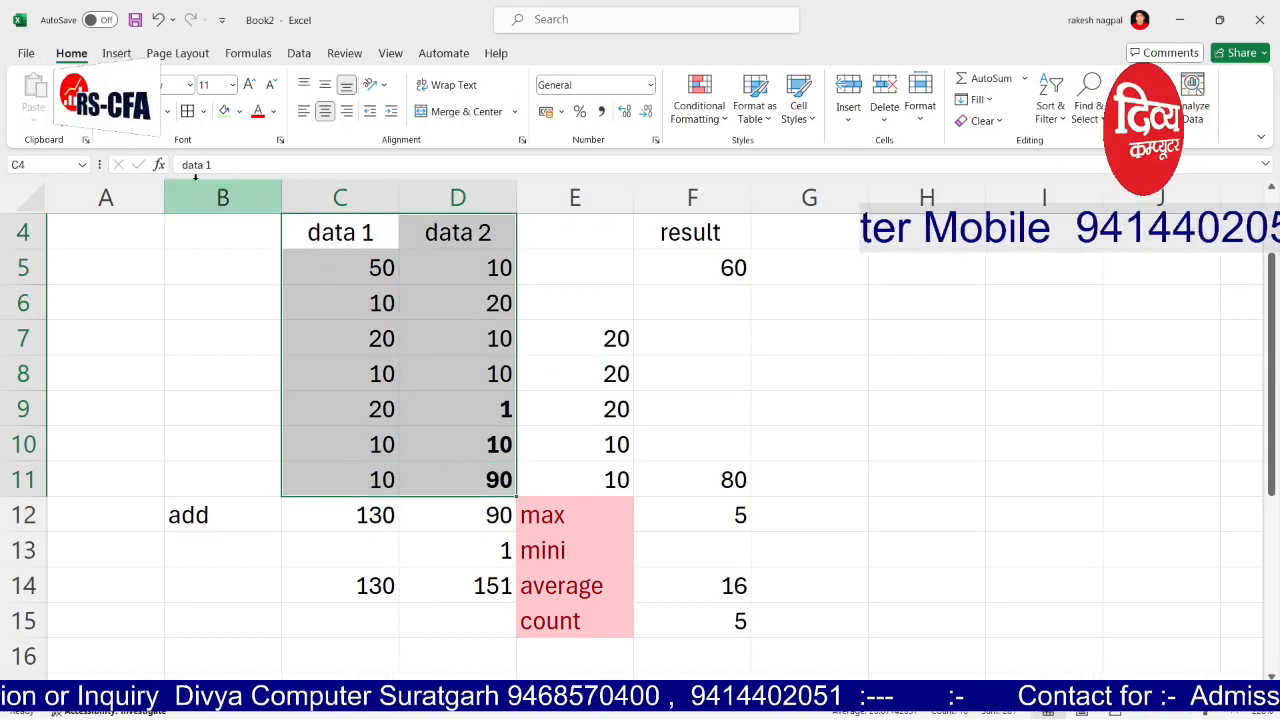
Step: Insert a blank column before column E
click(589, 197)
right_click(592, 207)
click(641, 376)
click(850, 370)
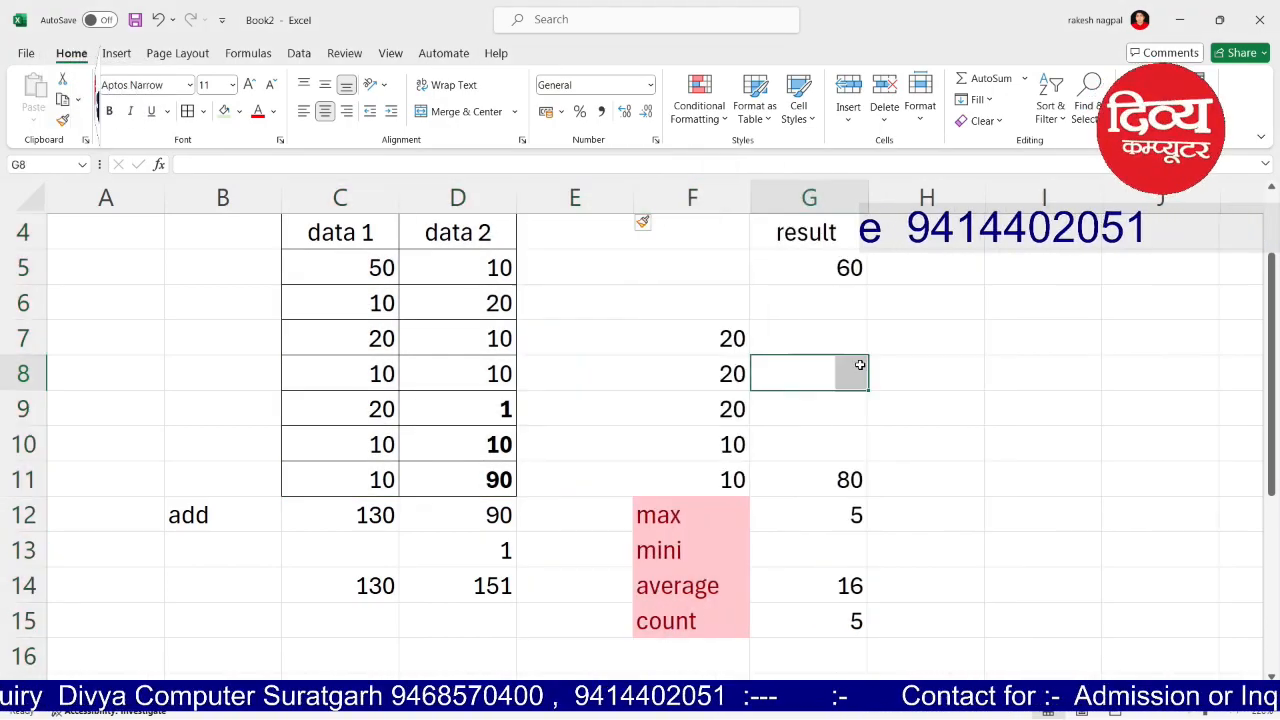
click(556, 232)
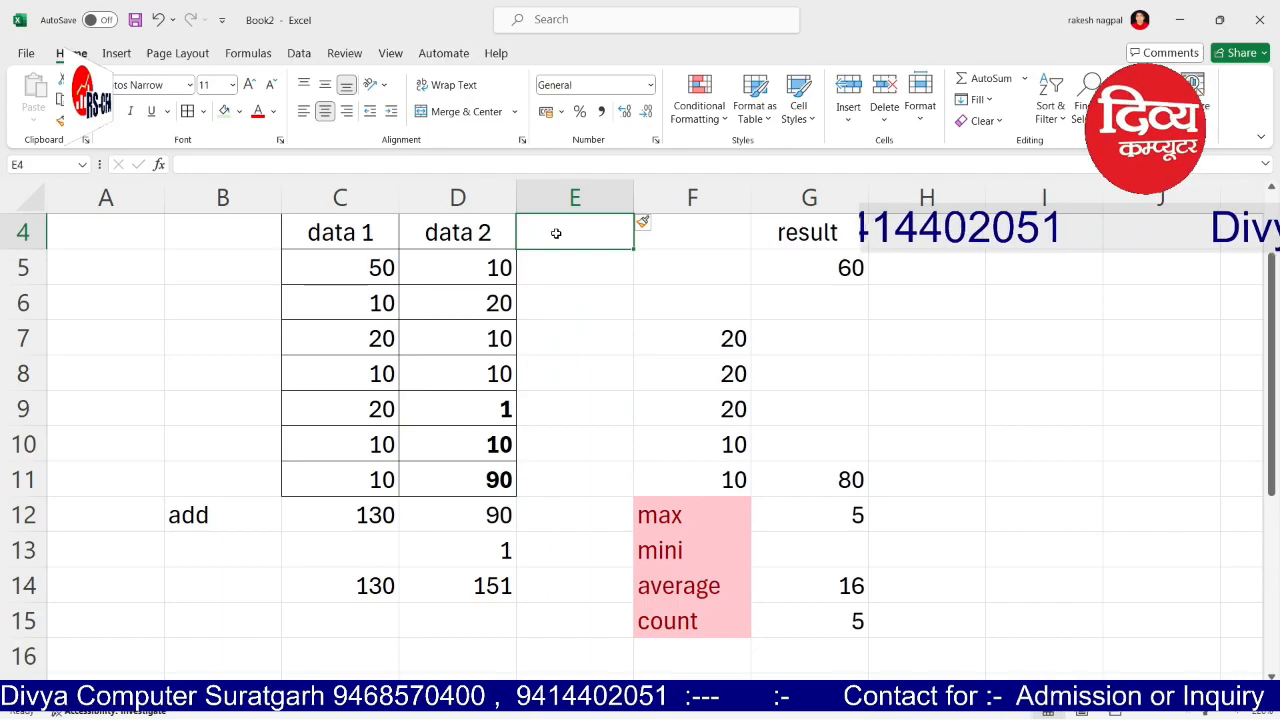
Step: Head E4 'Multiply' and enter =PRODUCT(C5,D5) in E5, giving 500
text(Multi)
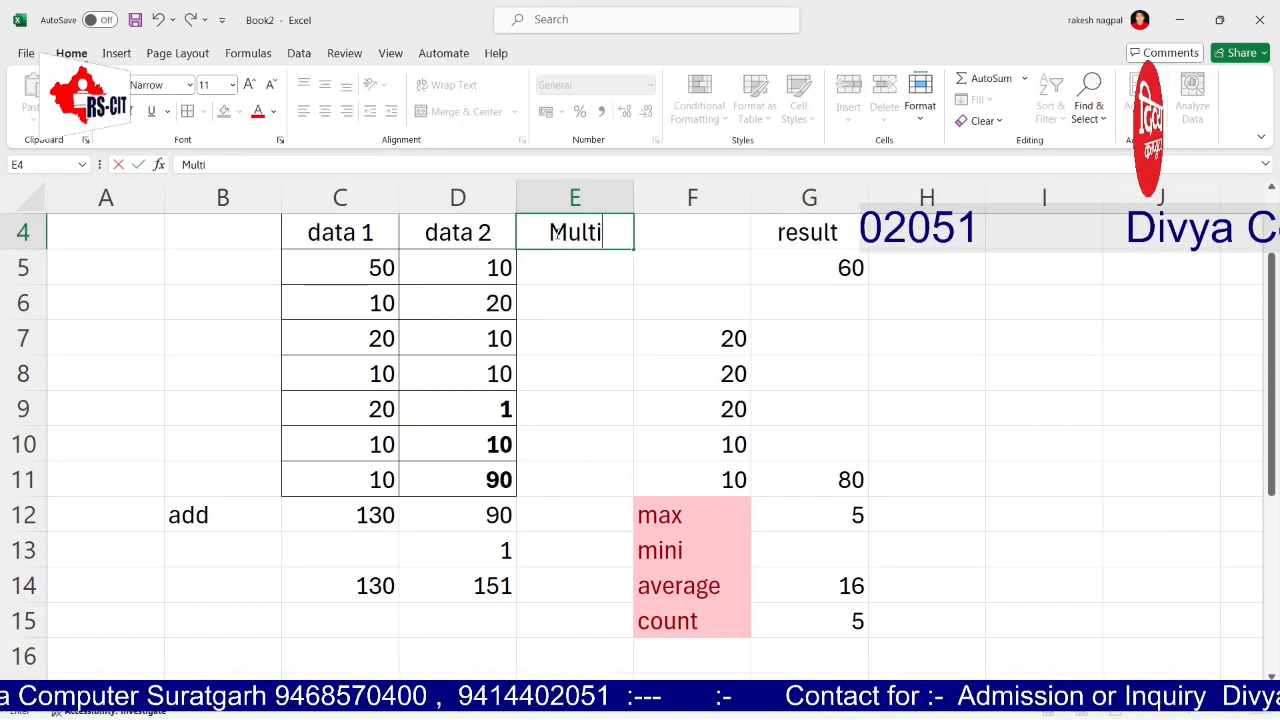
text(ply)
key(Tab)
key(Return)
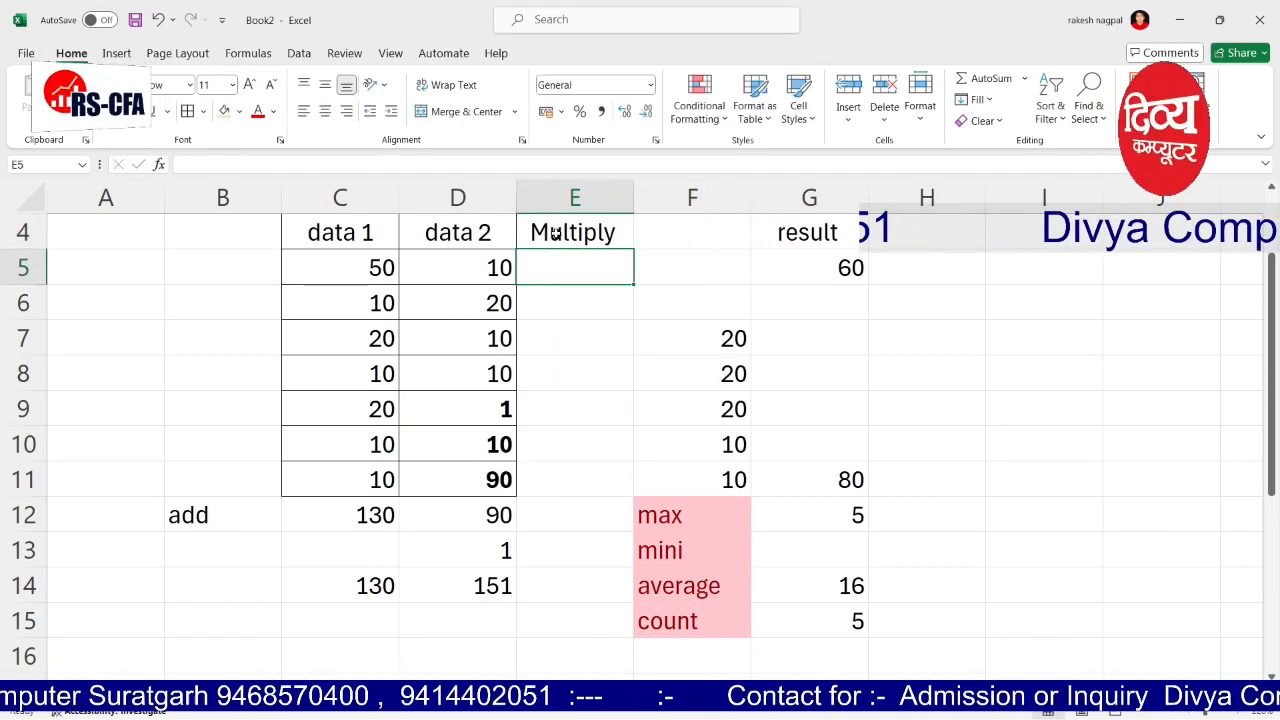
text(=()
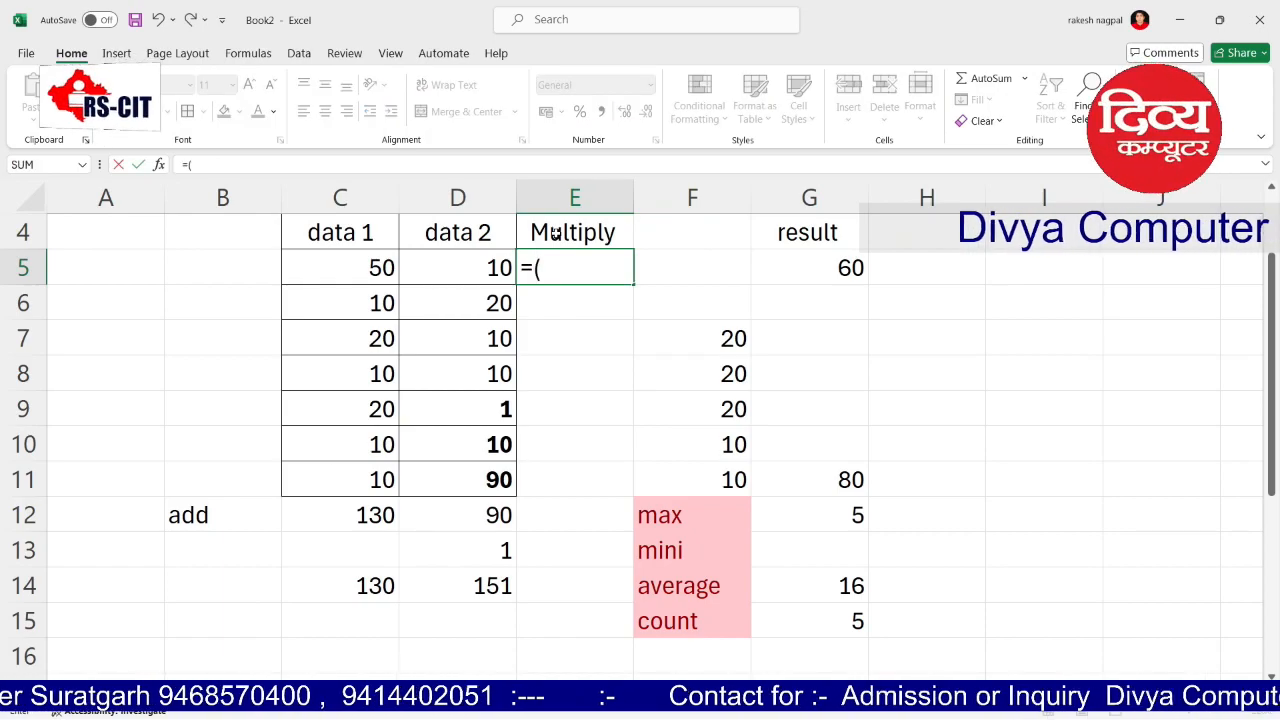
key(BackSpace)
text(pr)
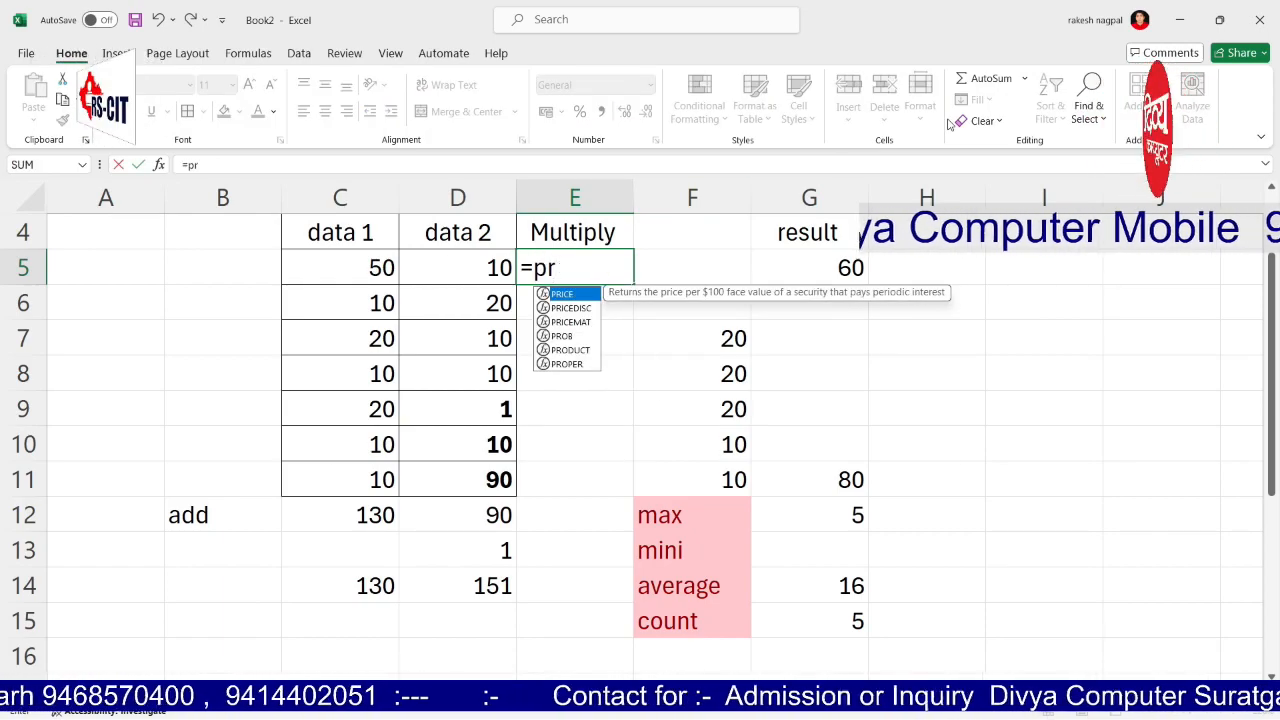
text(oduct()
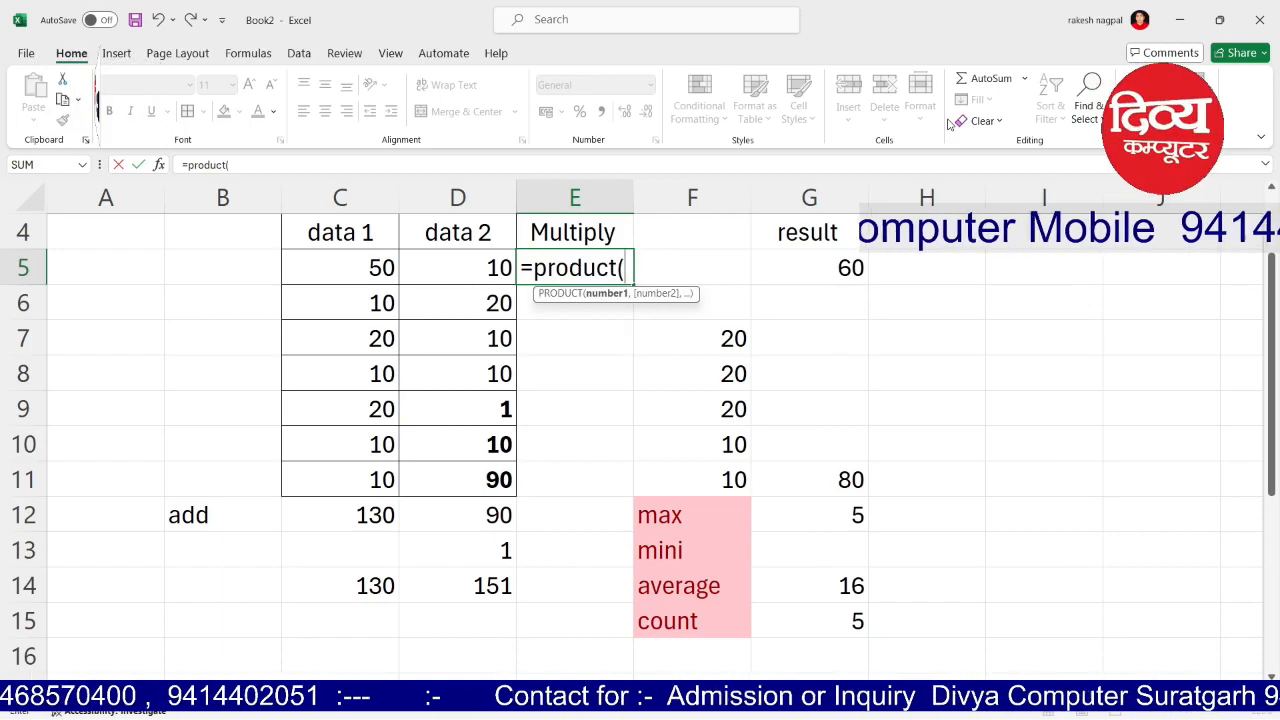
click(340, 269)
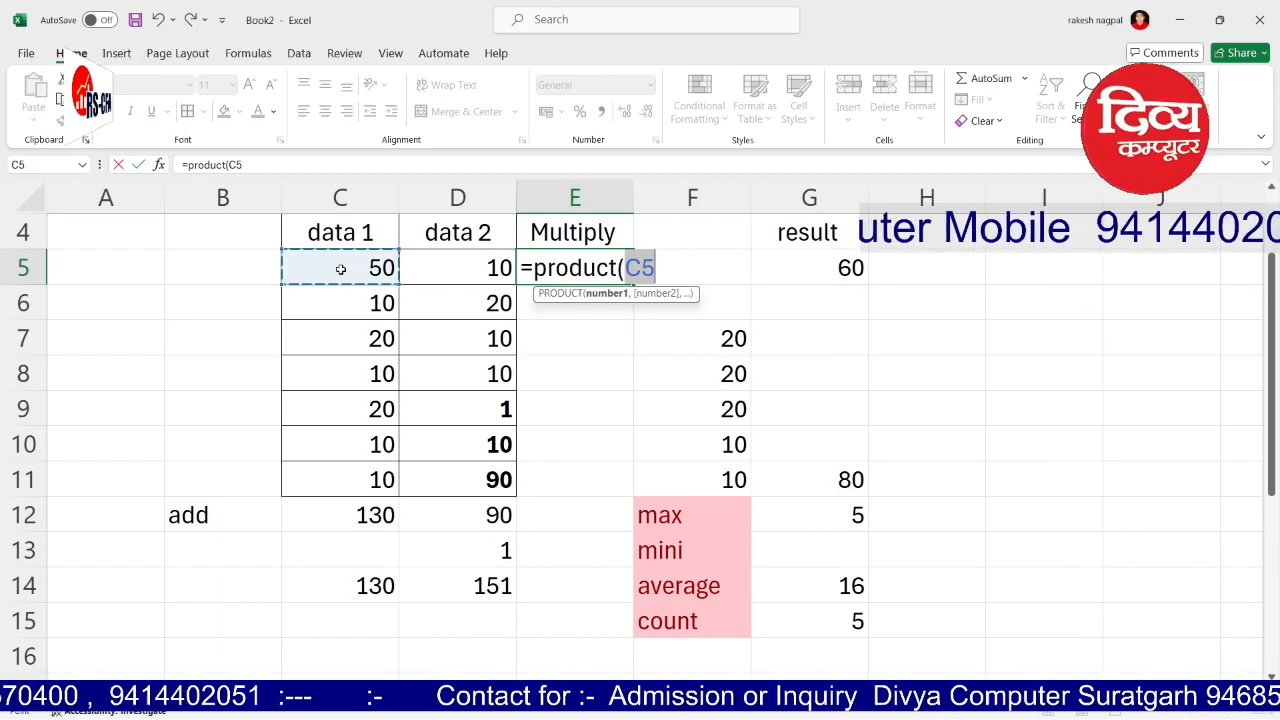
text(,)
click(461, 267)
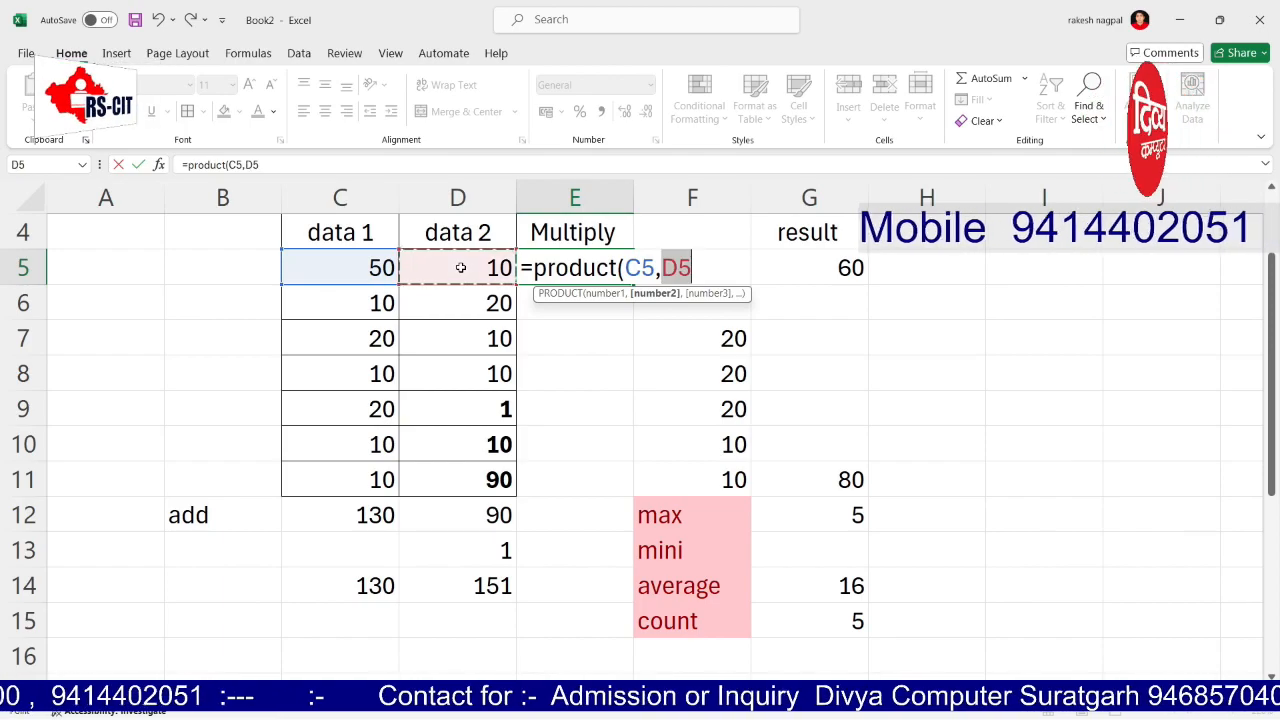
key(Return)
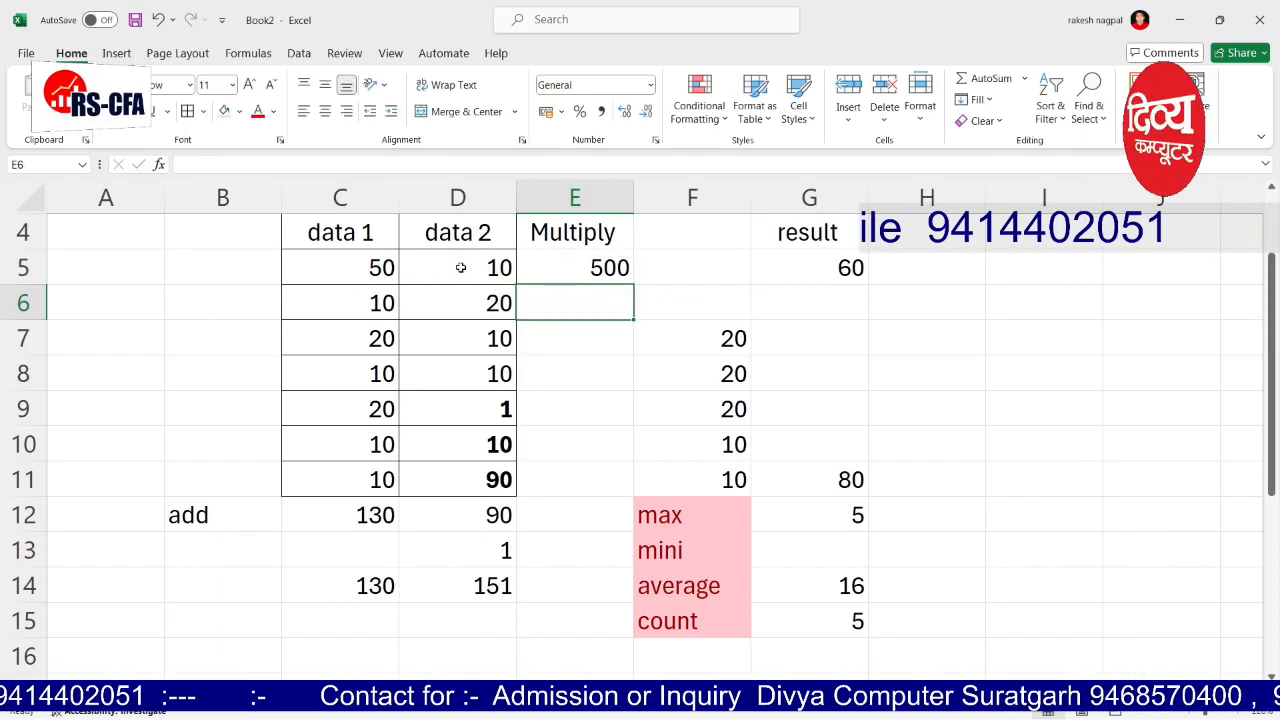
Step: Fill the product formula down column E: 500, 200, 200, 100, 20, 100, 900
key(Up)
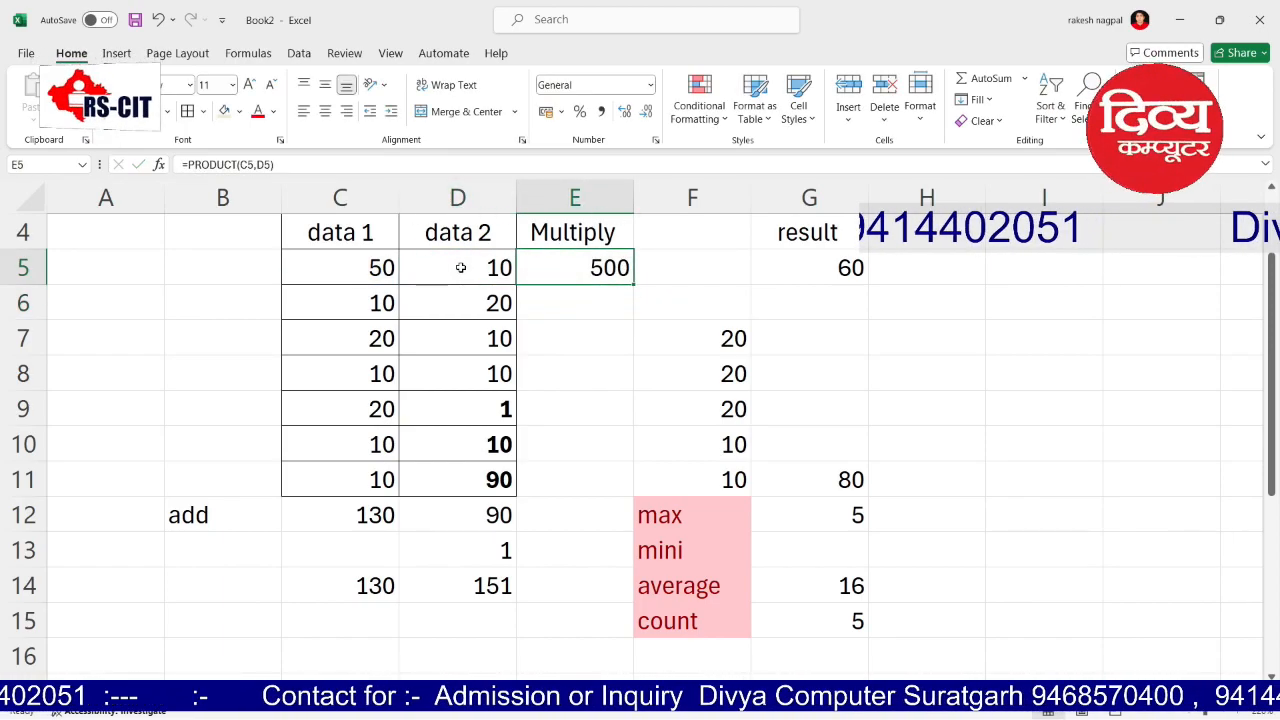
key(Down)
key(ctrl+e)
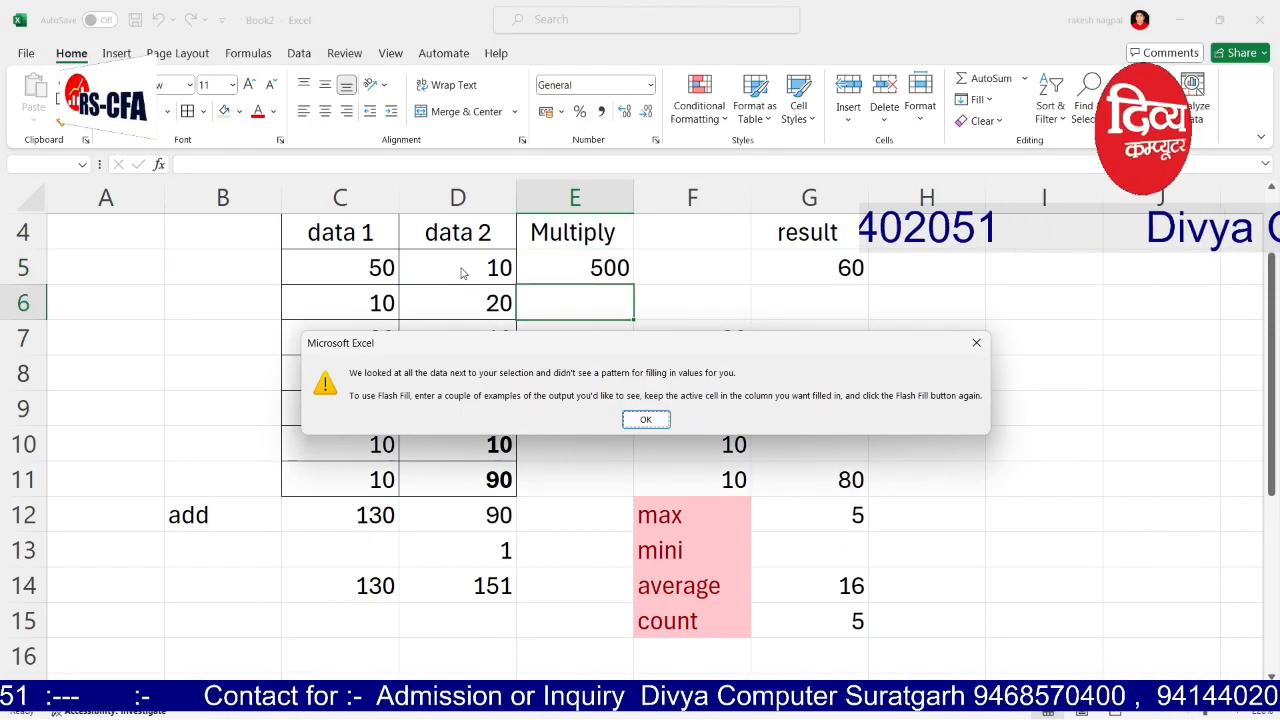
key(Return)
click(597, 261)
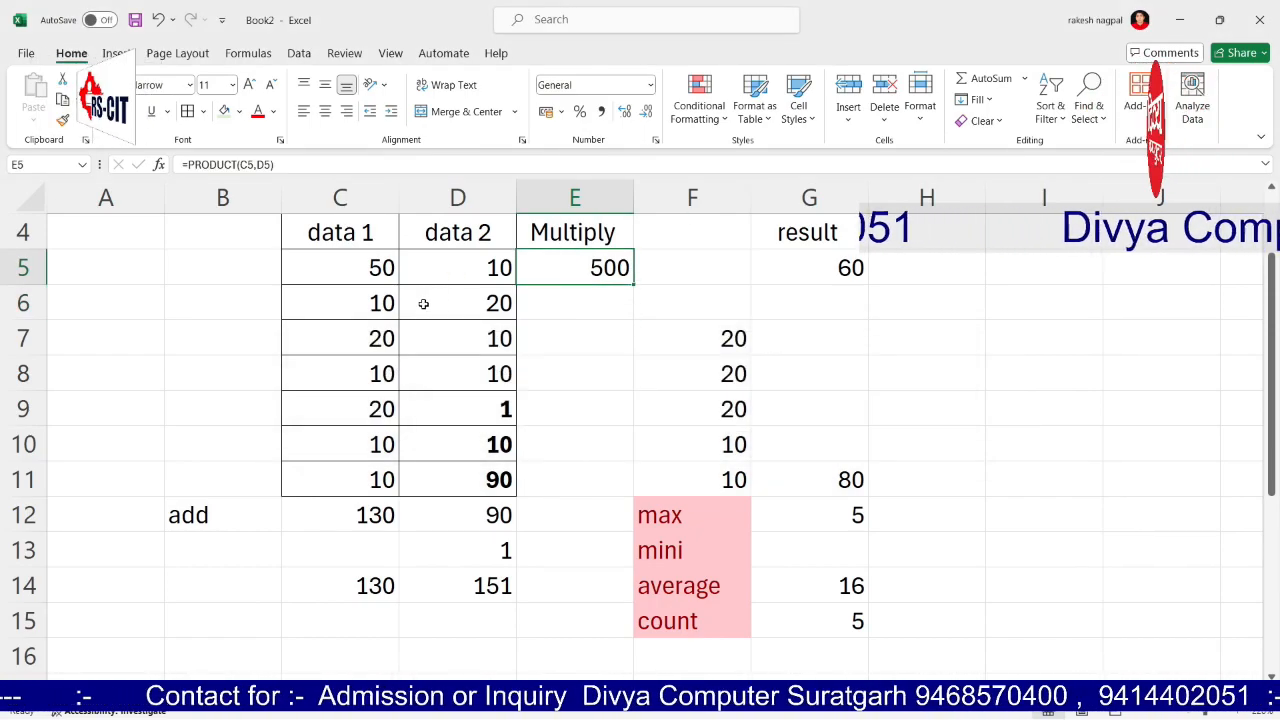
double_click(626, 291)
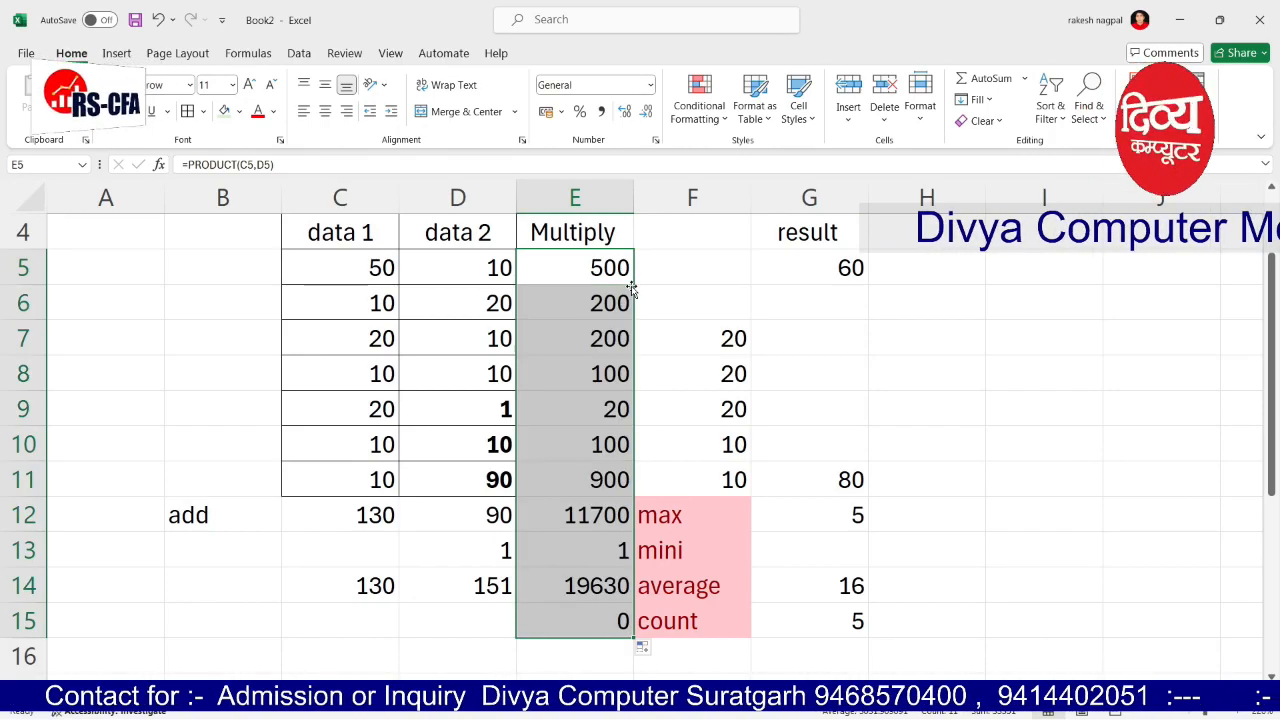
click(737, 383)
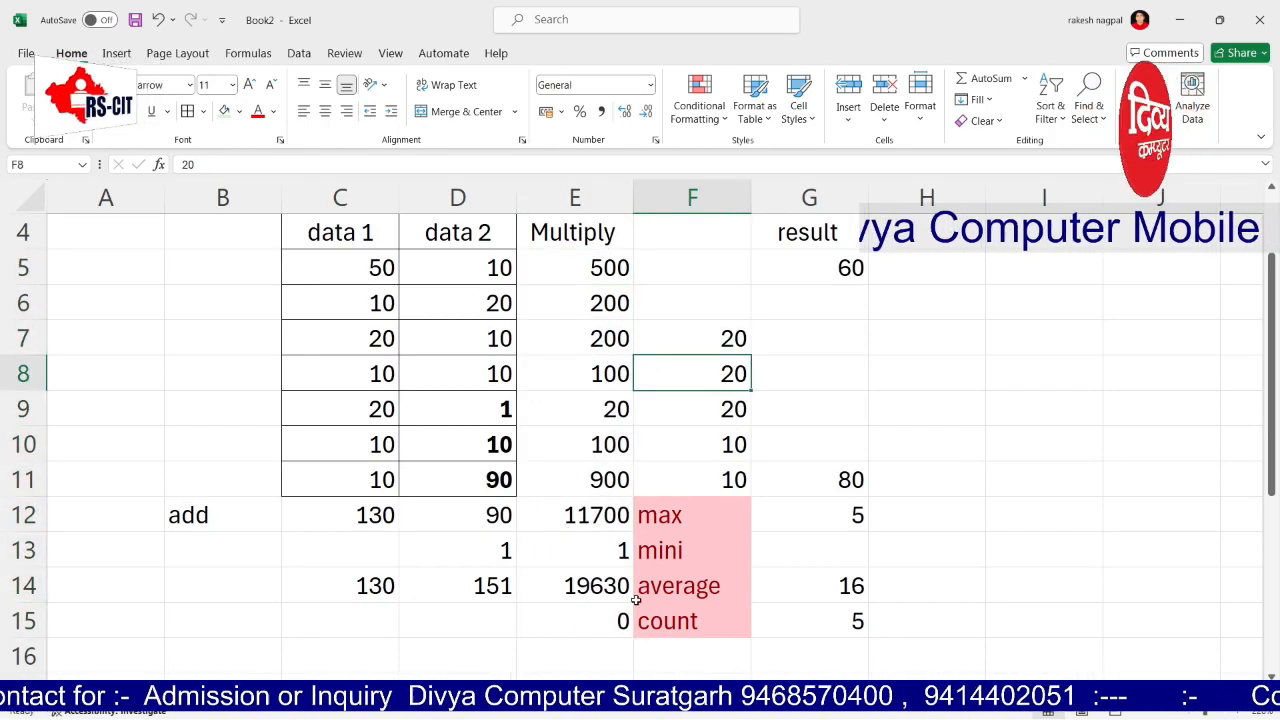
scroll(630, 580, down, 3)
scroll(637, 597, up, 4)
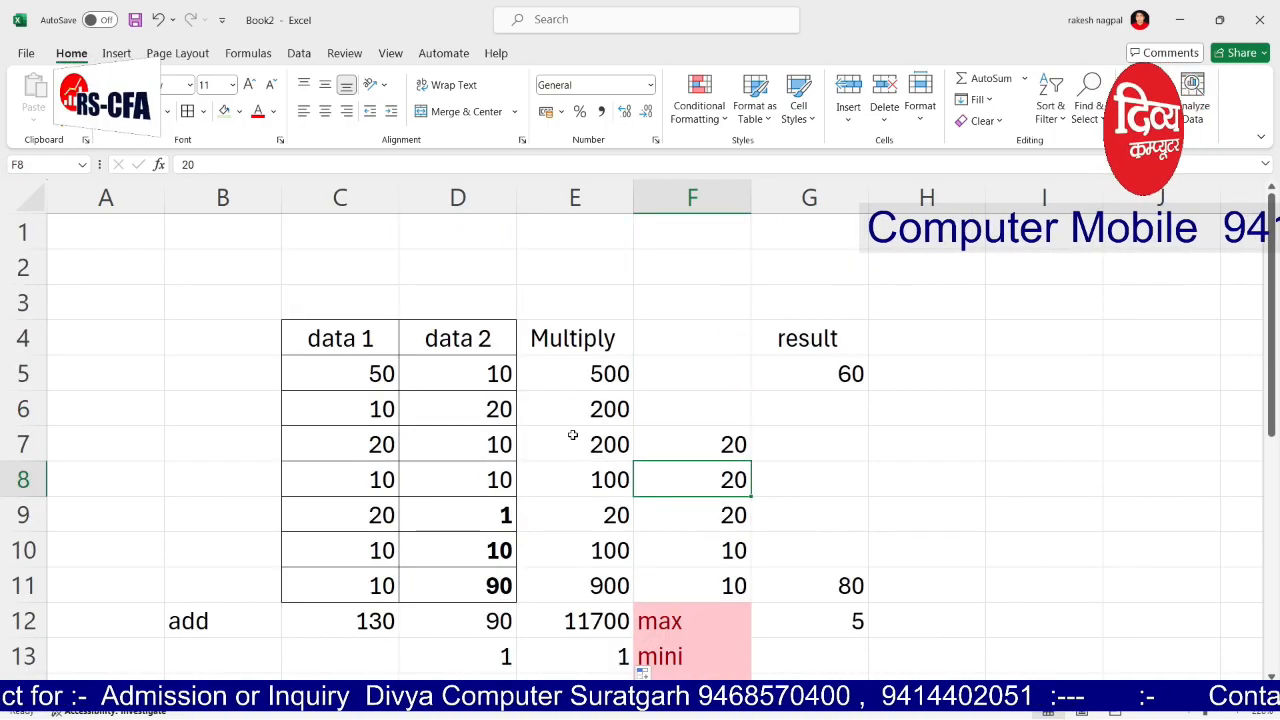
Step: Insert a blank column before column F and head it 'div' in F4
click(654, 197)
right_click(654, 197)
click(709, 365)
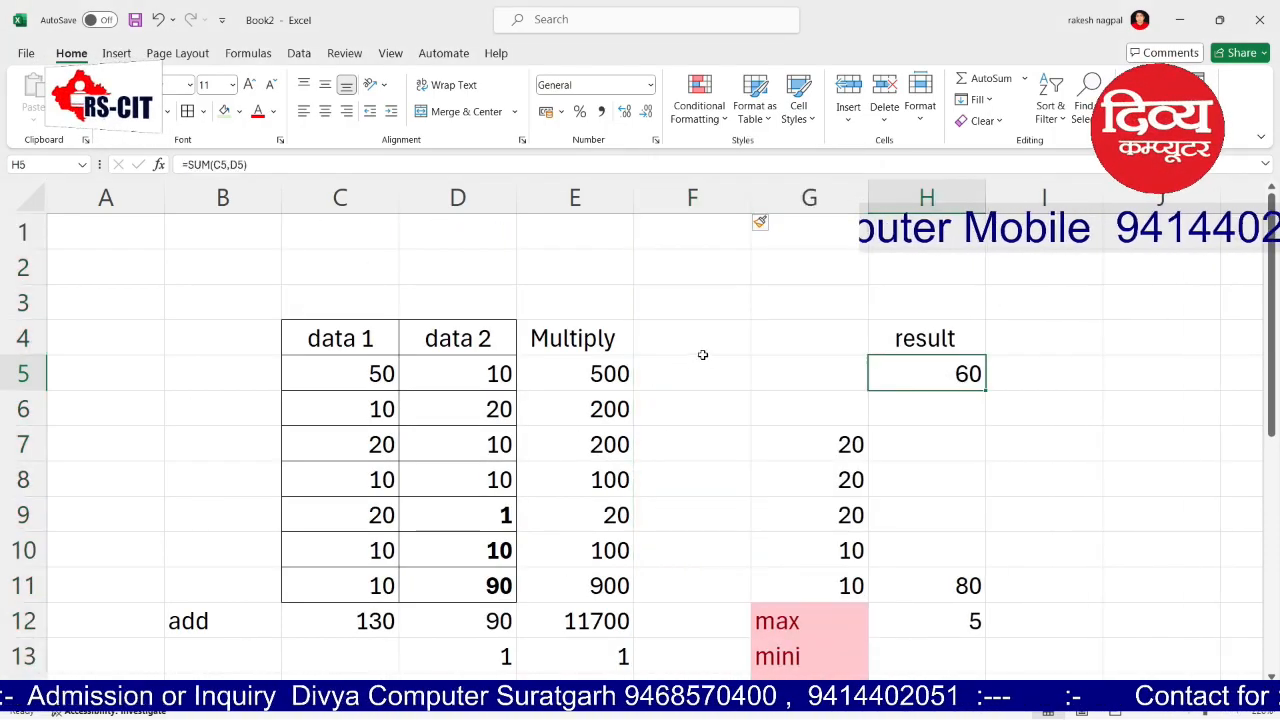
click(662, 345)
text(div)
key(Tab)
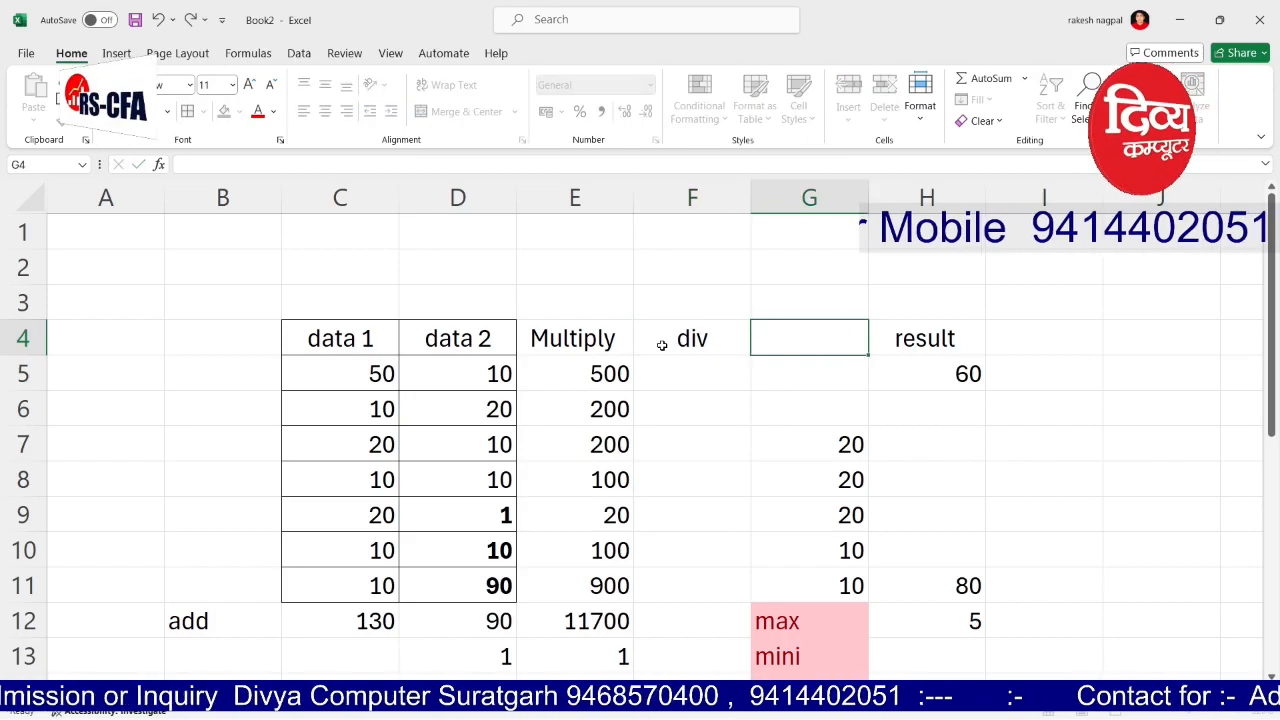
Step: Enter =(E5/D5) in F5, giving 50
key(Return)
text(=()
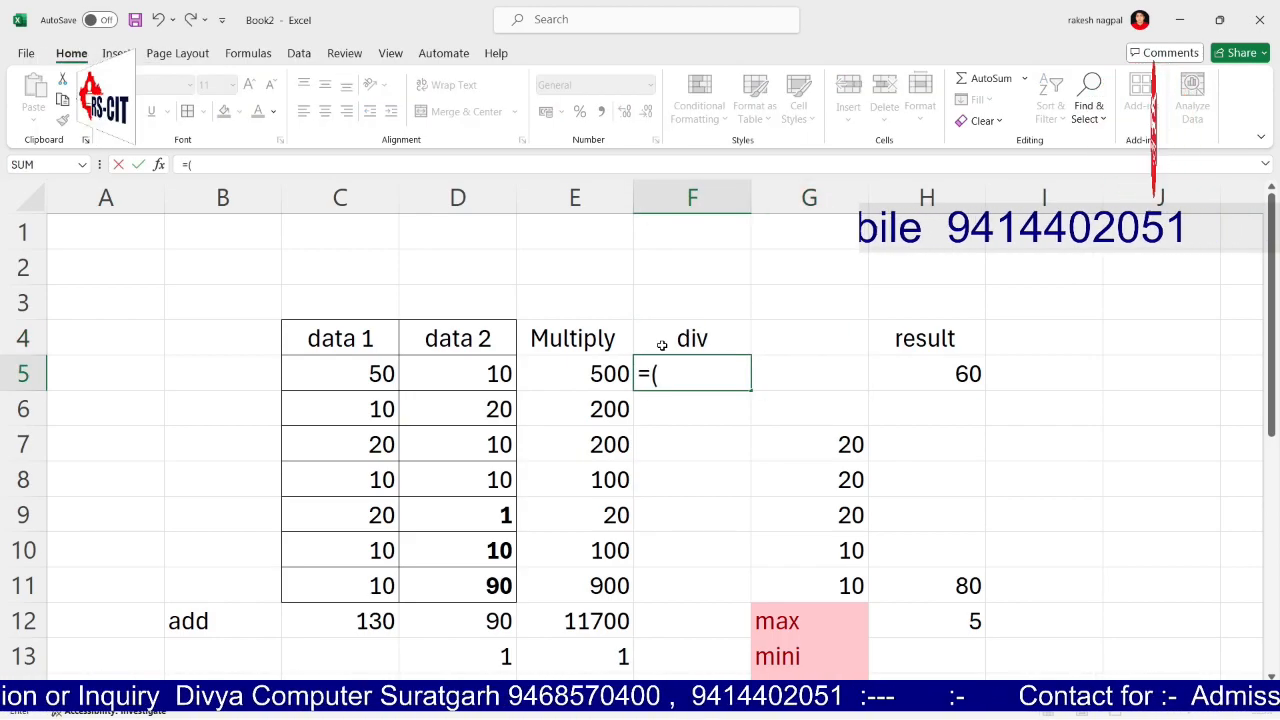
click(608, 373)
mouse_move(1228, 6)
text(/)
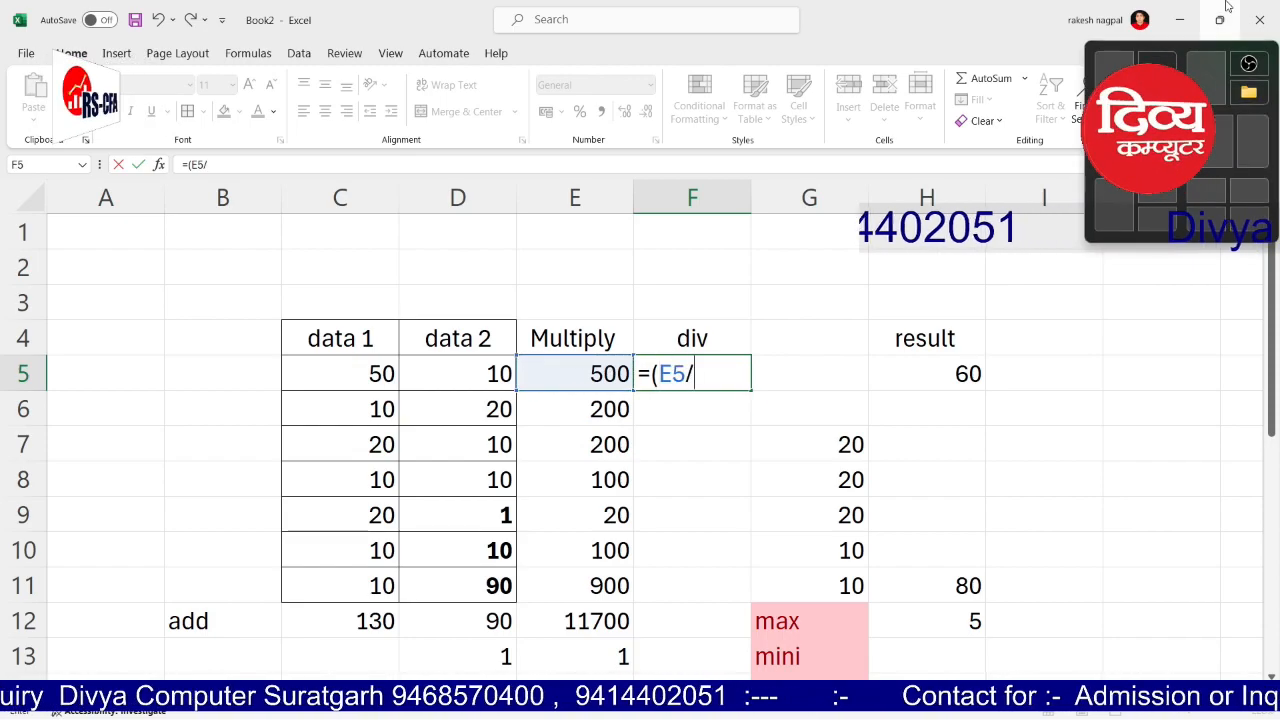
click(496, 374)
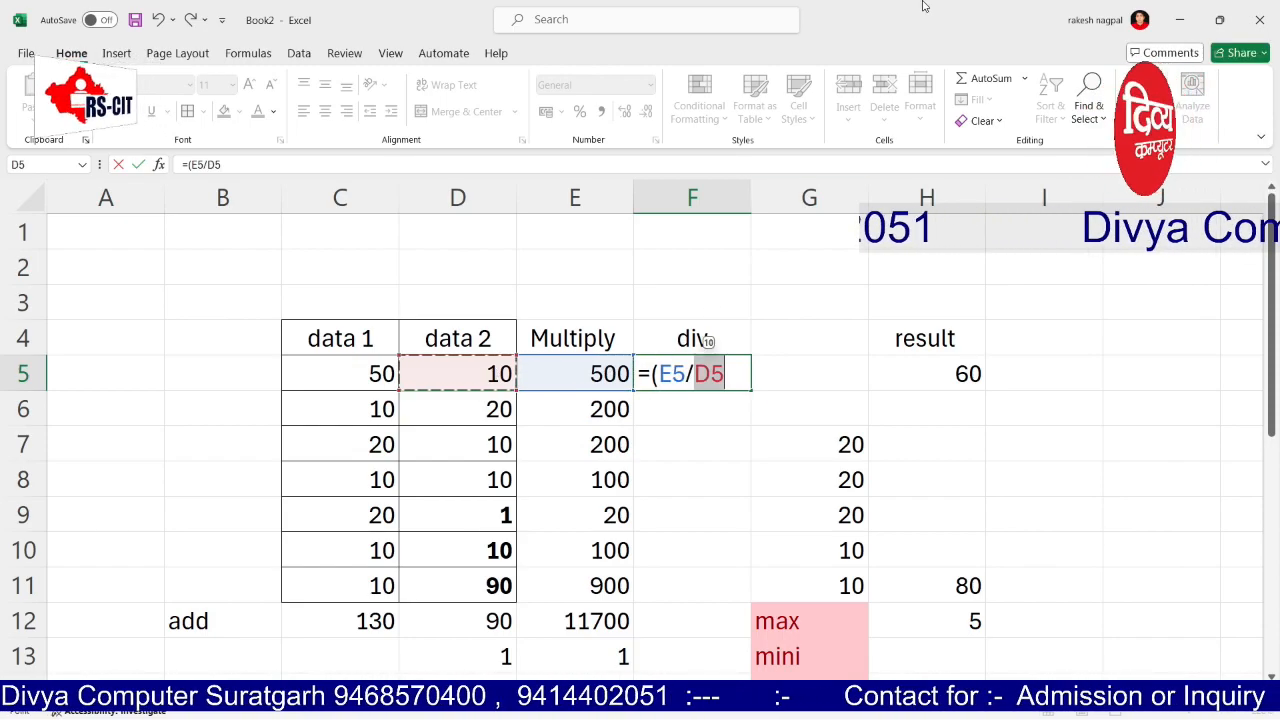
text())
key(Return)
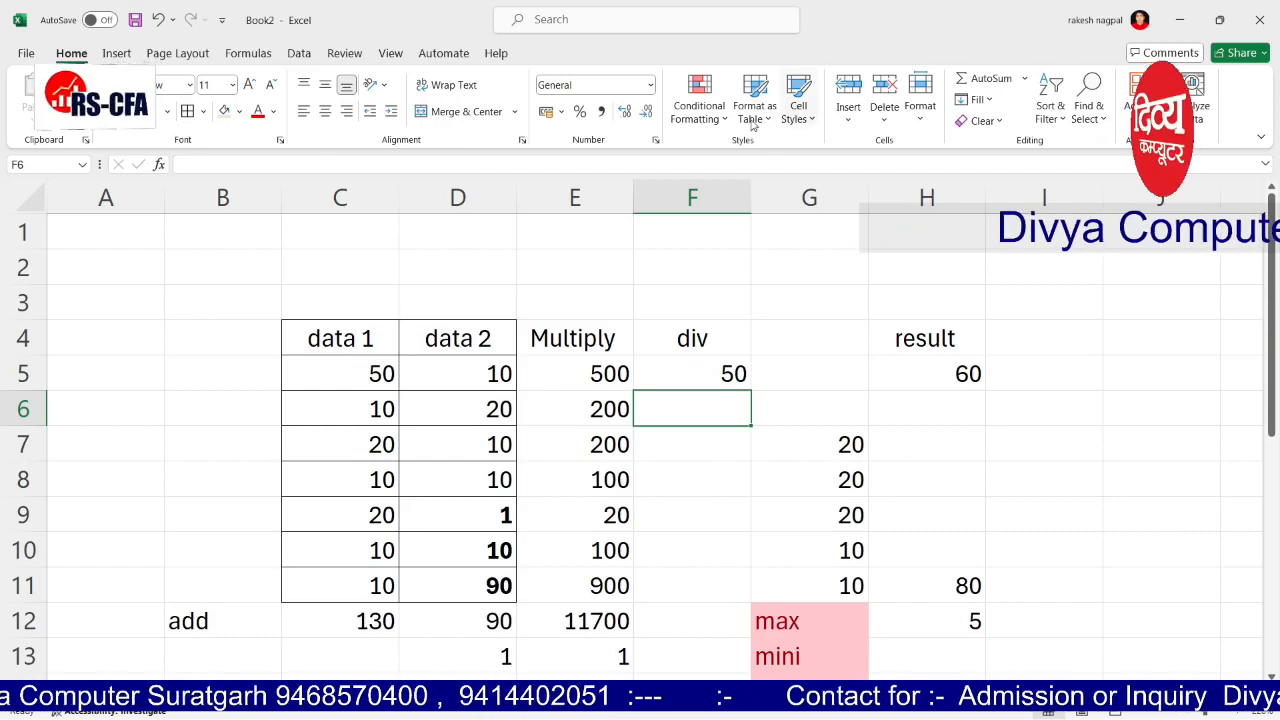
Step: Copy F5's division formula down the div column, leaving #DIV/0! in F15
click(683, 370)
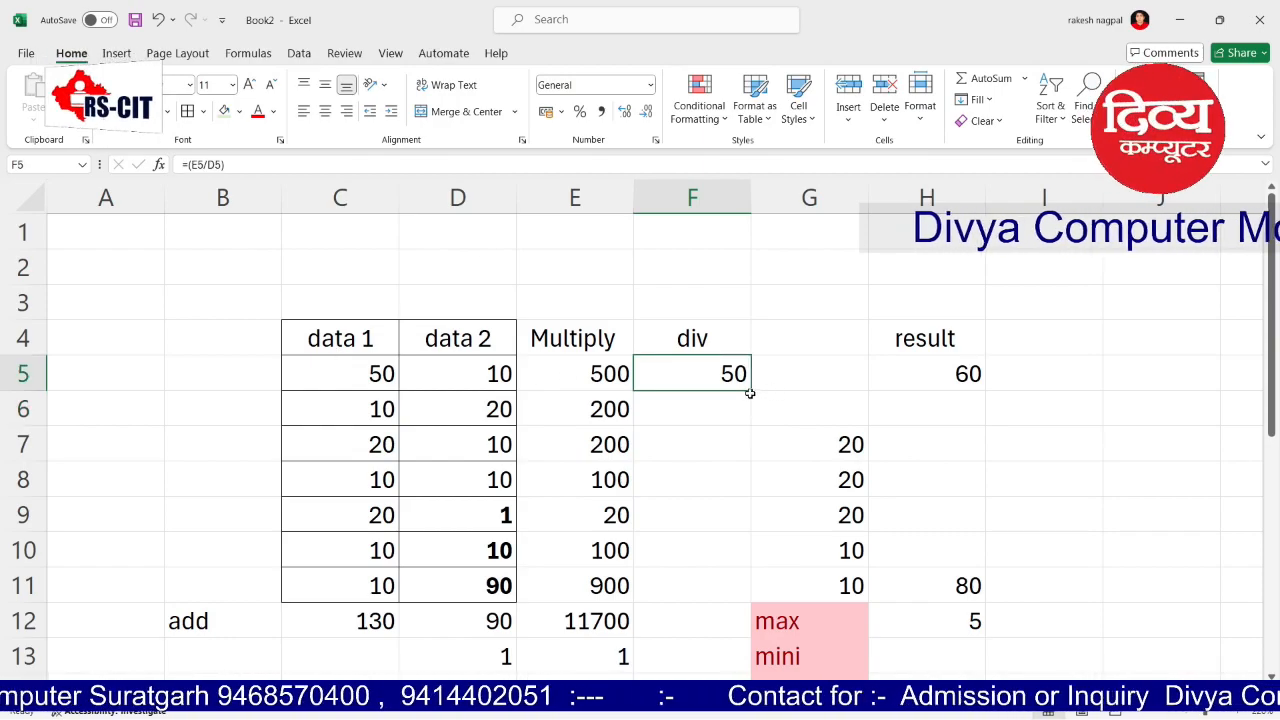
drag(750, 394, 745, 655)
click(801, 374)
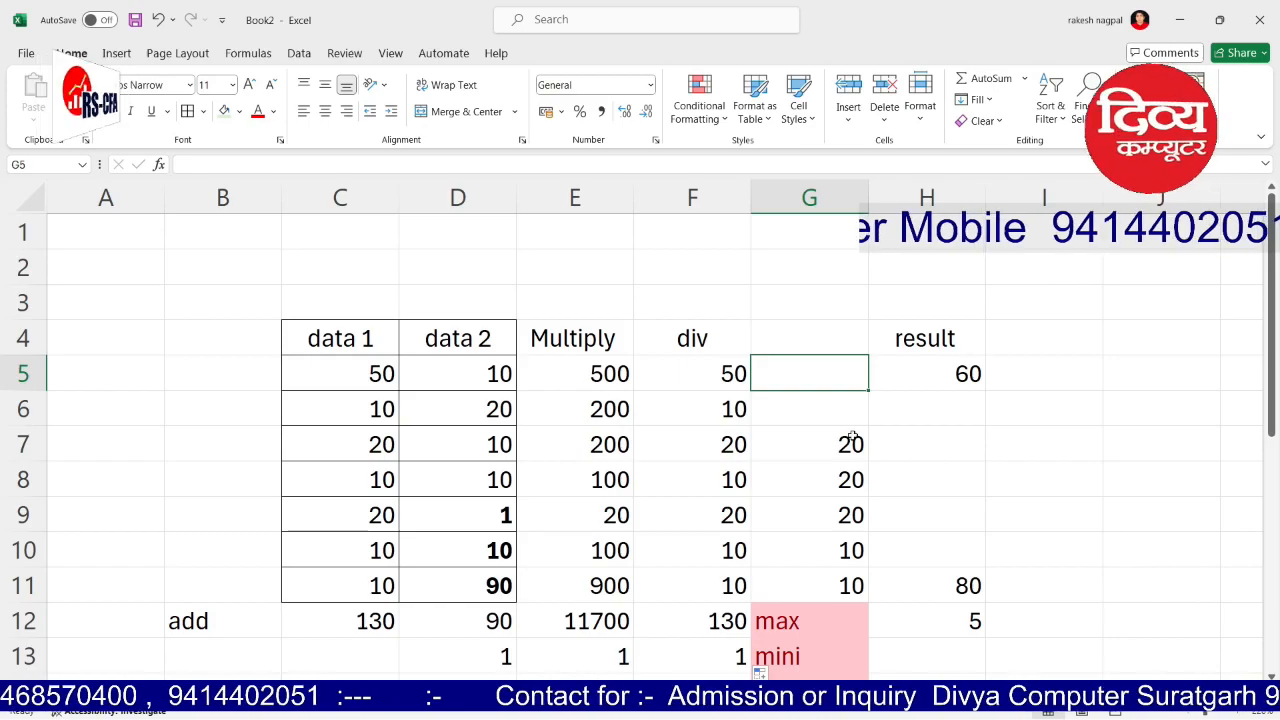
scroll(850, 440, down, 1)
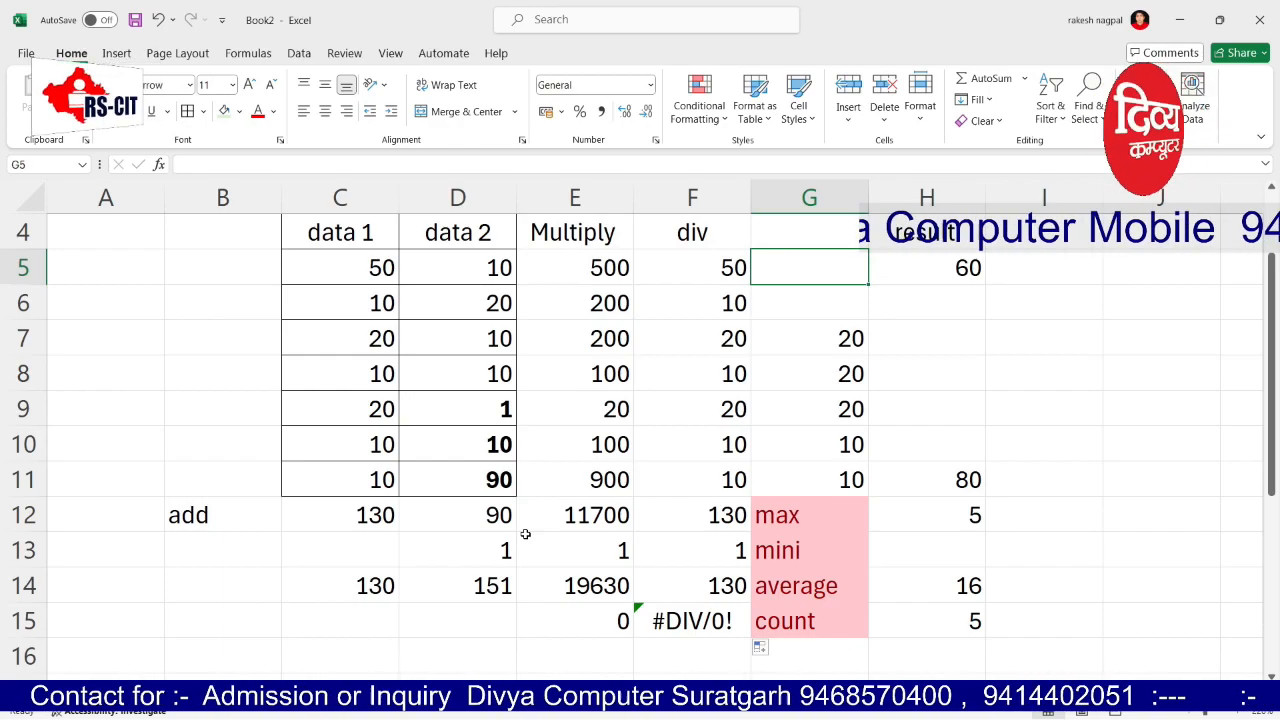
click(852, 488)
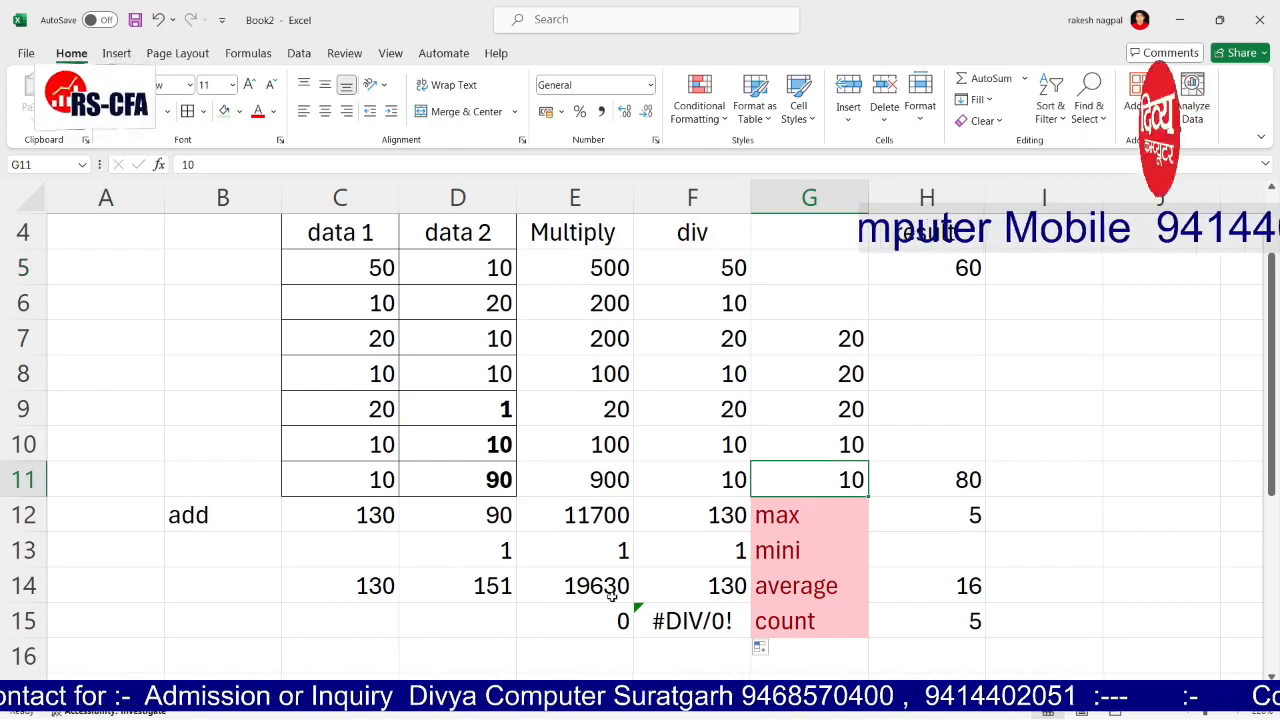
scroll(608, 580, down, 4)
scroll(469, 517, up, 2)
Step: Enter a lowercase sample name in C19
click(300, 555)
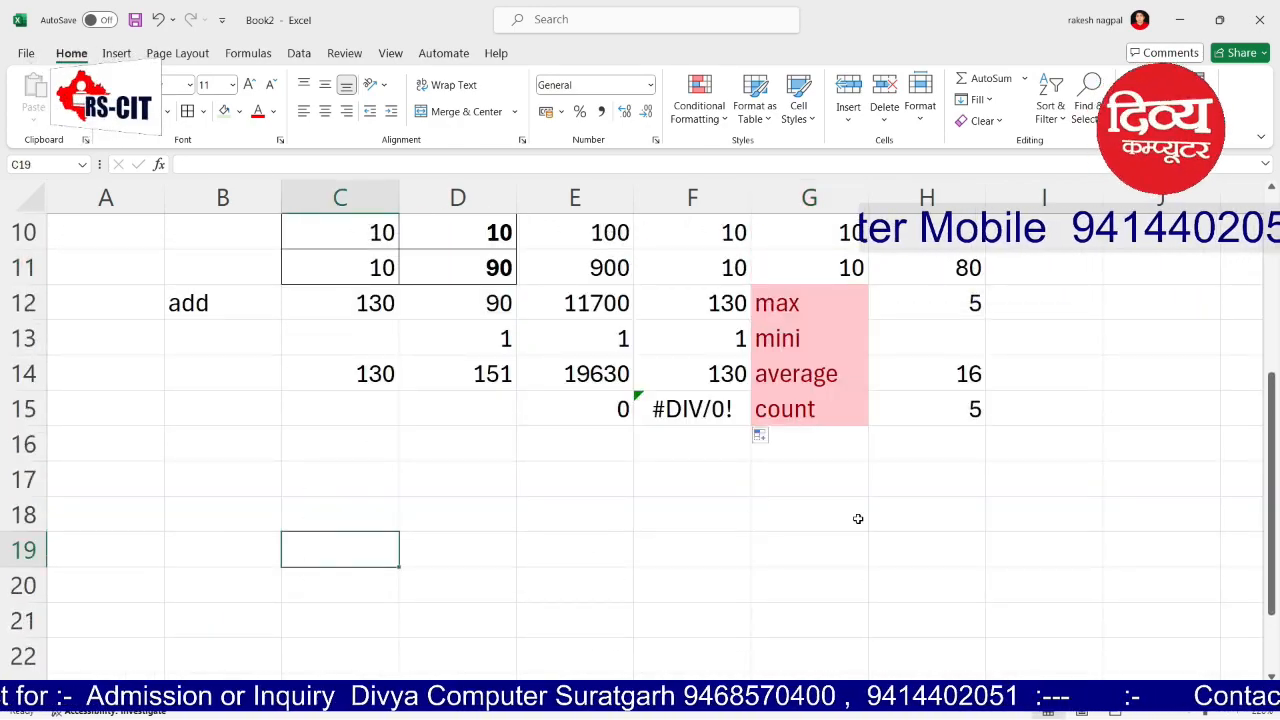
text(ramesh)
key(Return)
key(Up)
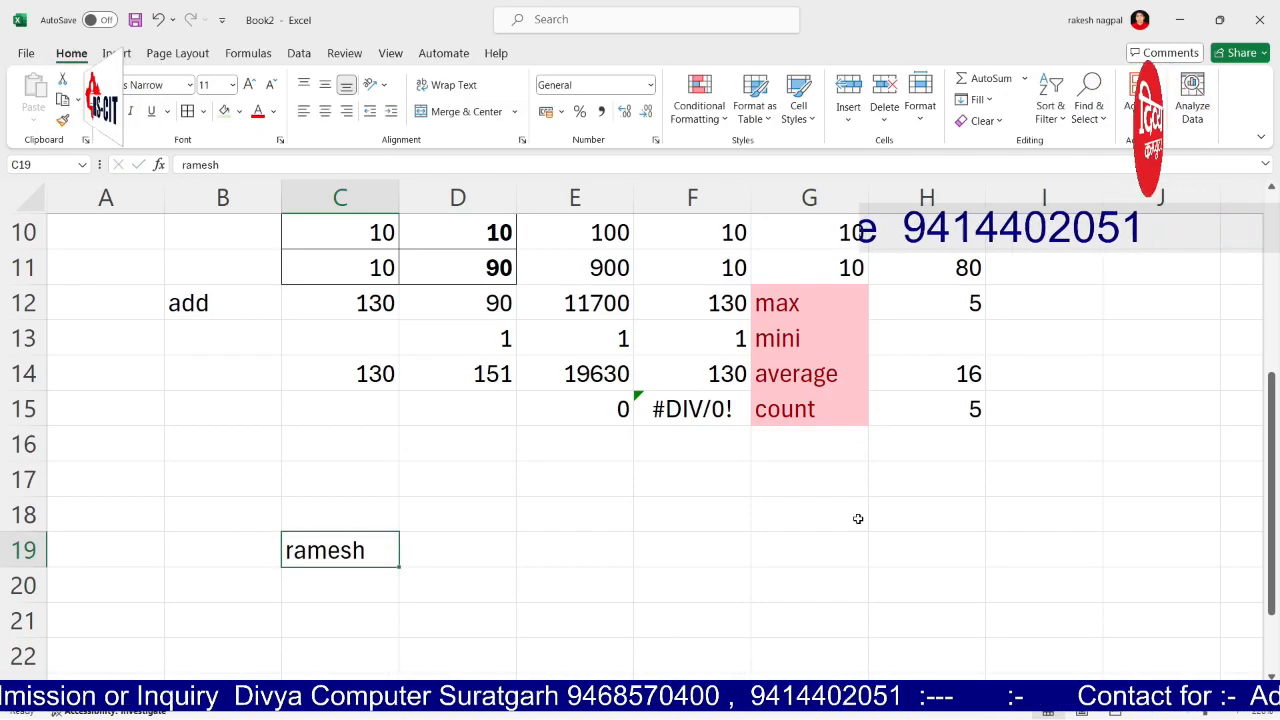
Step: Type the case examples ABCD, abc and Abc into D18, E18 and F18
key(Right)
key(Up)
text(u)
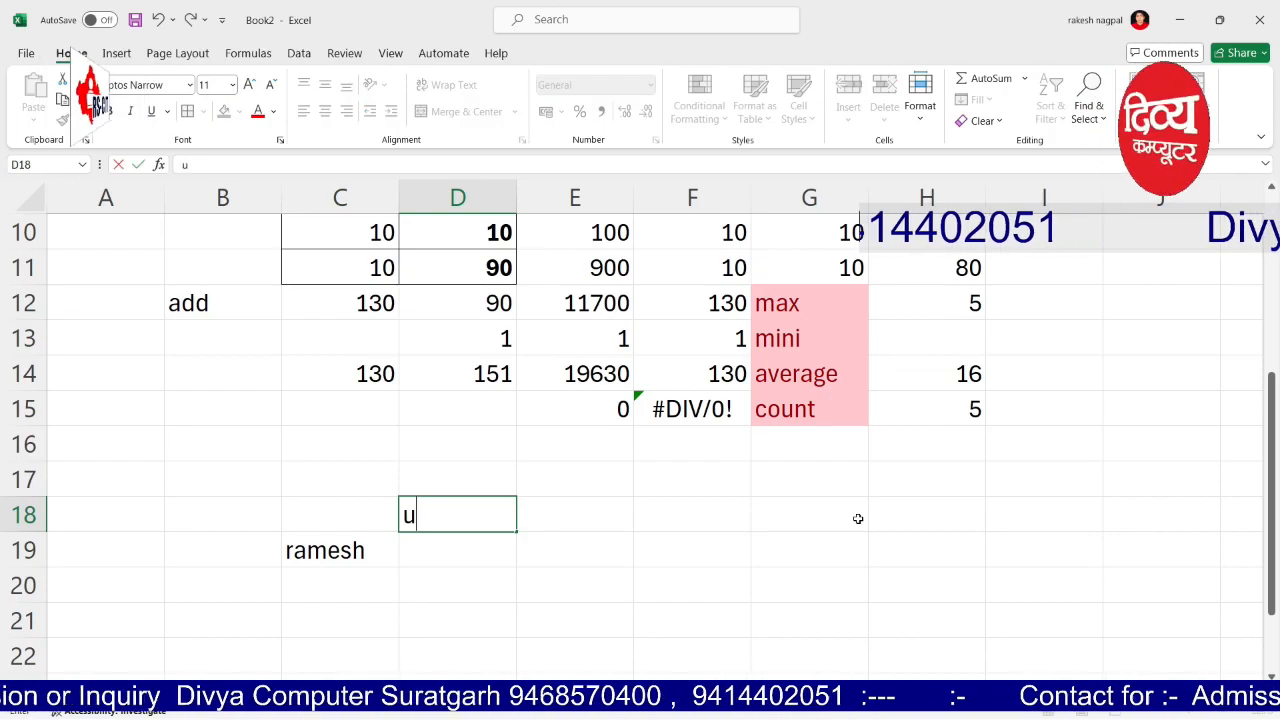
key(BackSpace)
key(Caps_Lock)
text(A)
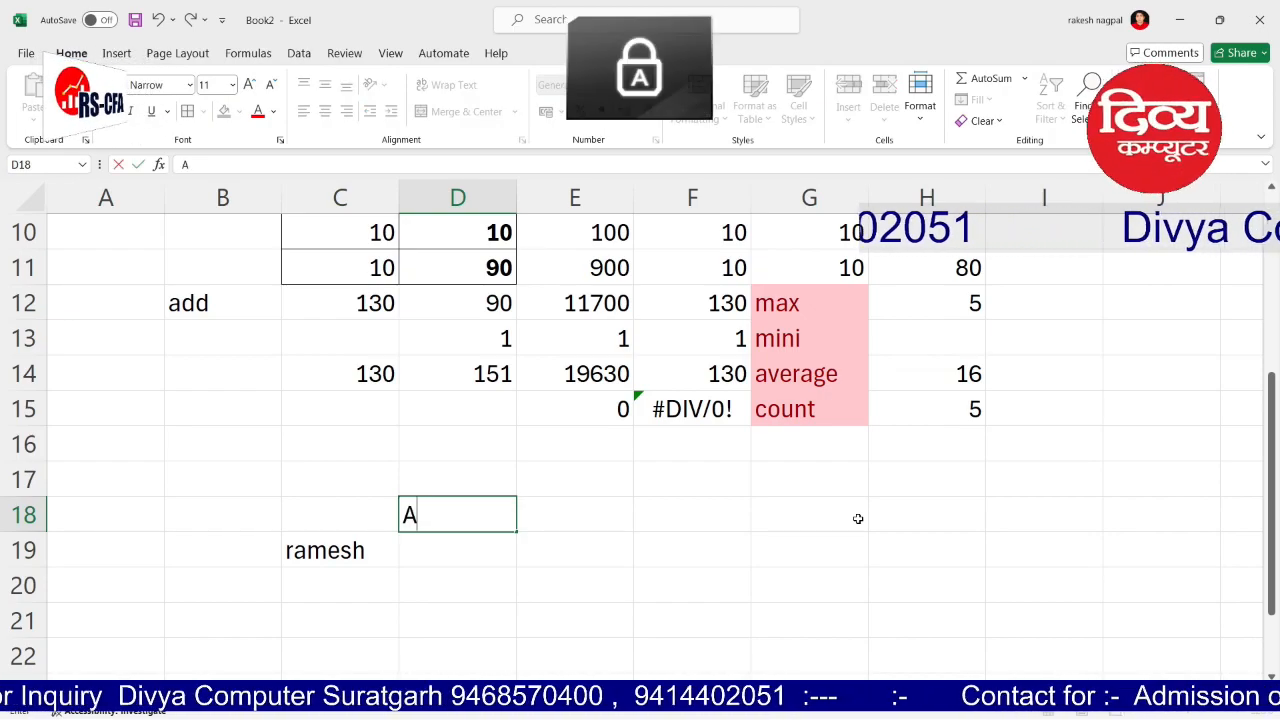
text(BCD)
key(Right)
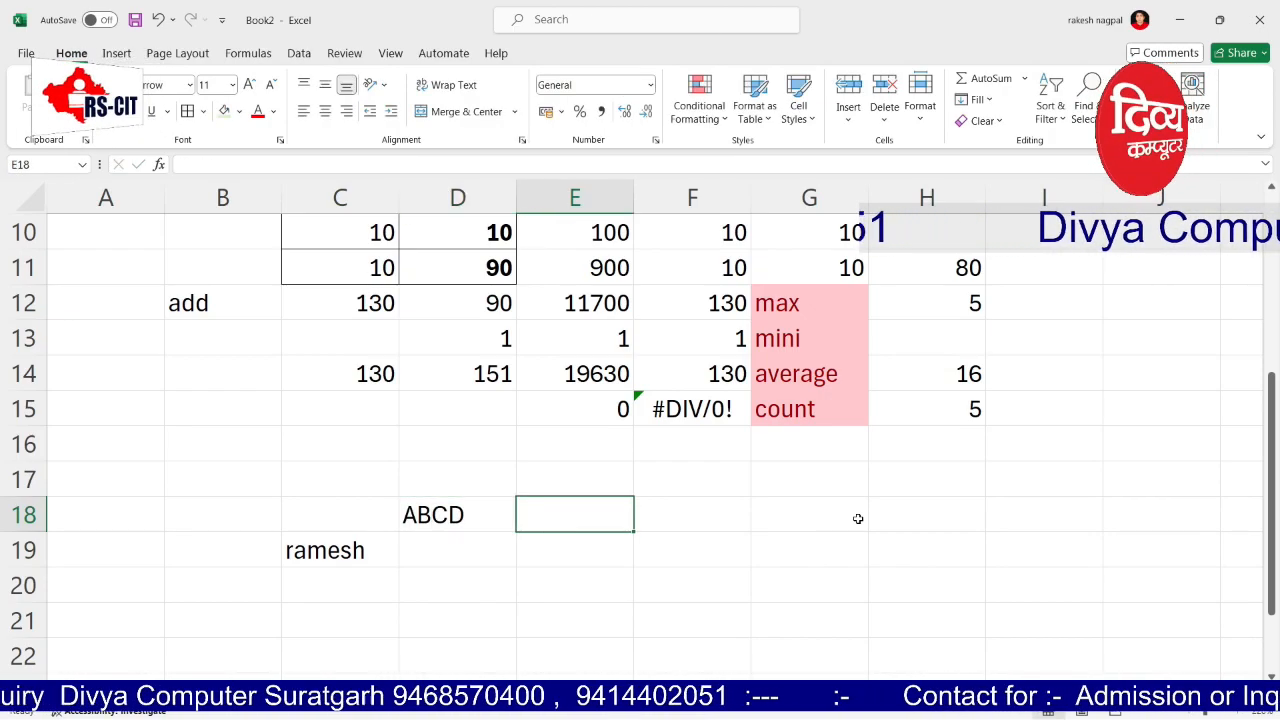
key(Caps_Lock)
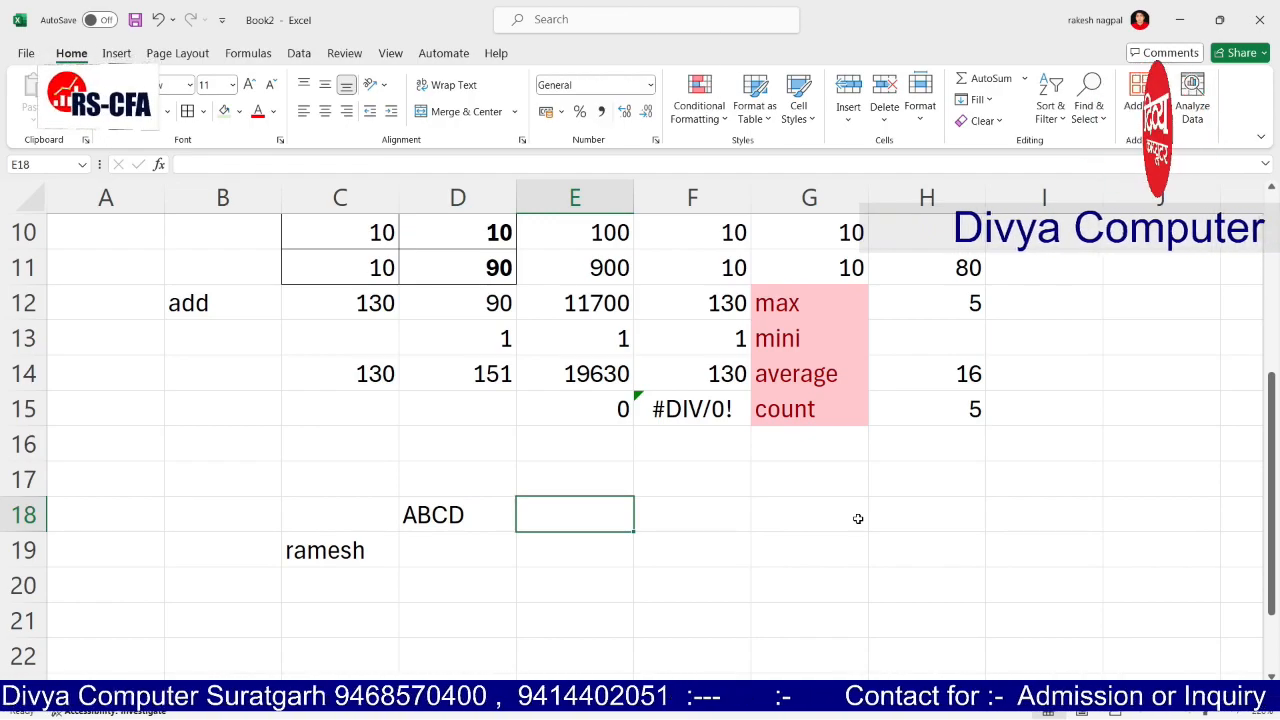
text(abc)
key(Right)
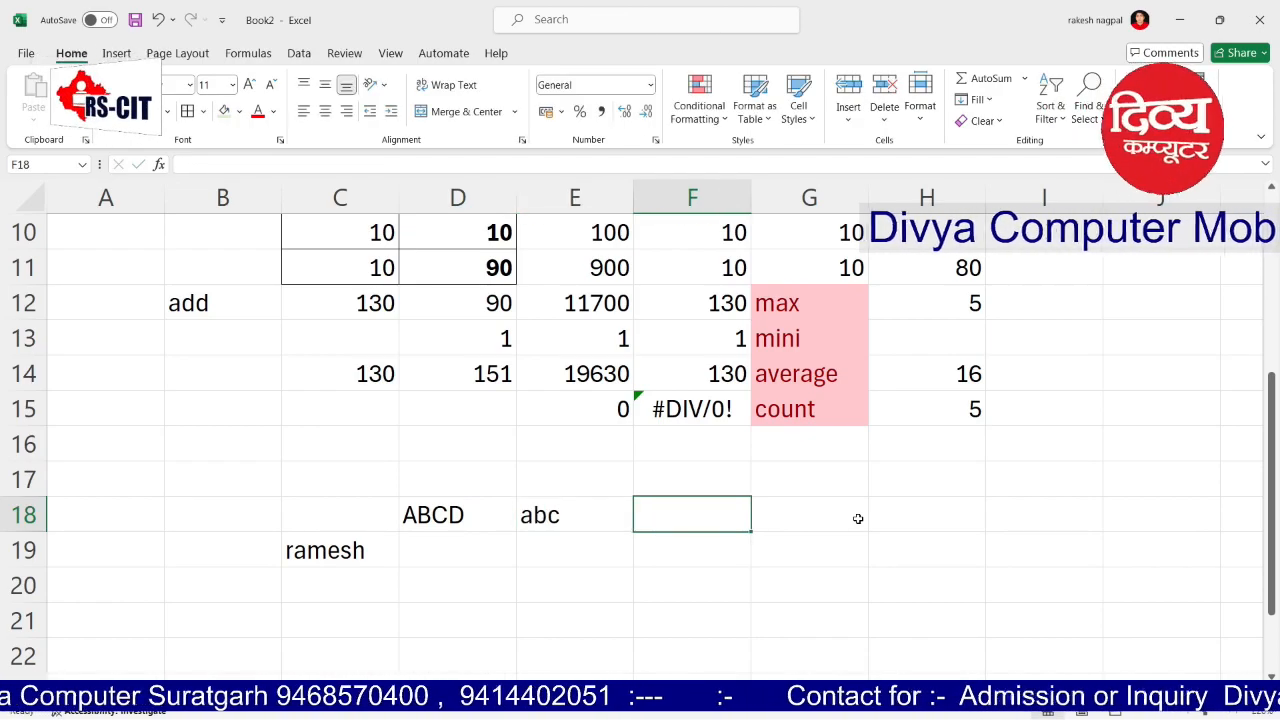
text(Abc)
key(Right)
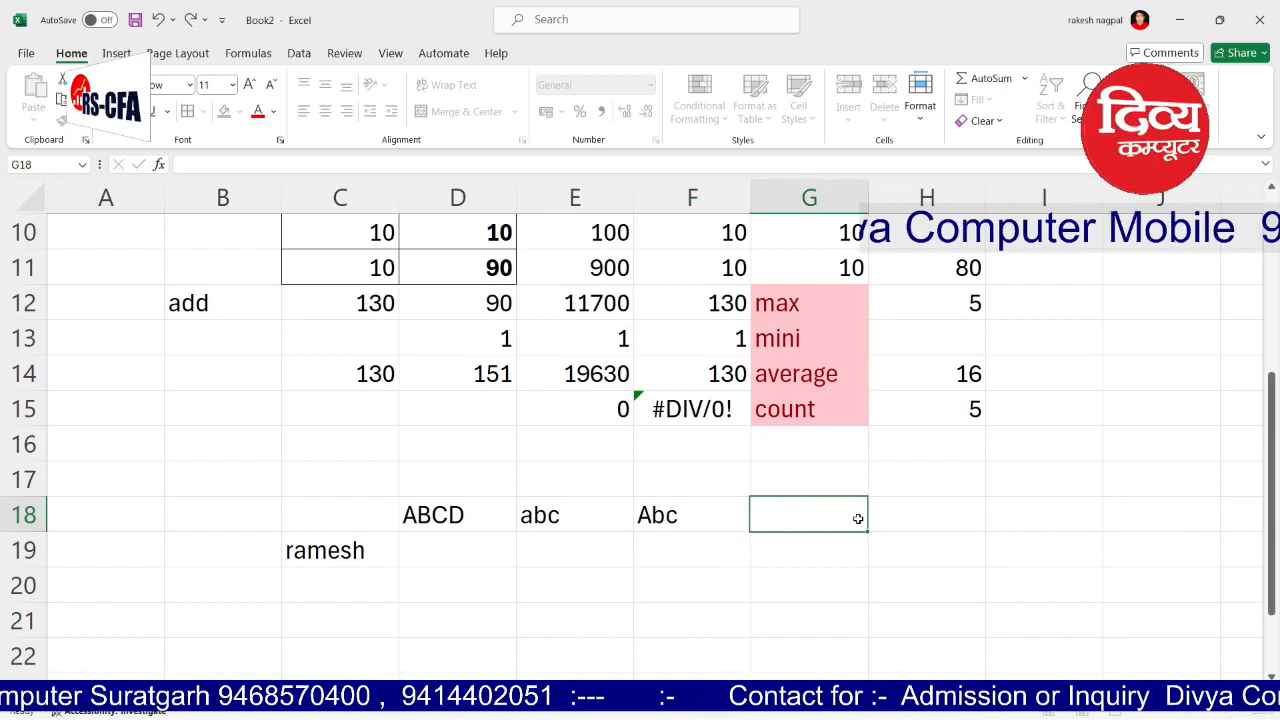
key(Left)
key(Left)
key(Left)
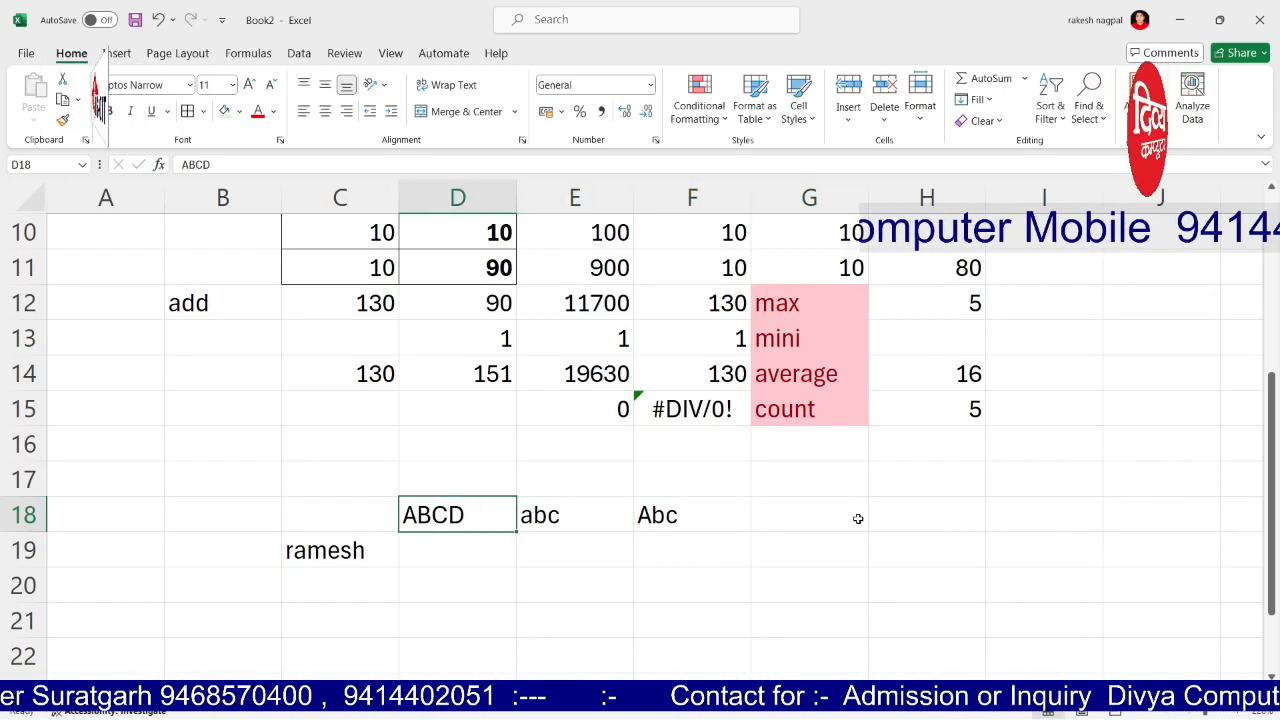
key(Down)
key(Left)
key(Down)
key(Up)
key(Right)
Step: Enter an uppercase formula on C19 in D19, misspelt as =UPPEER(C19)
text(=)
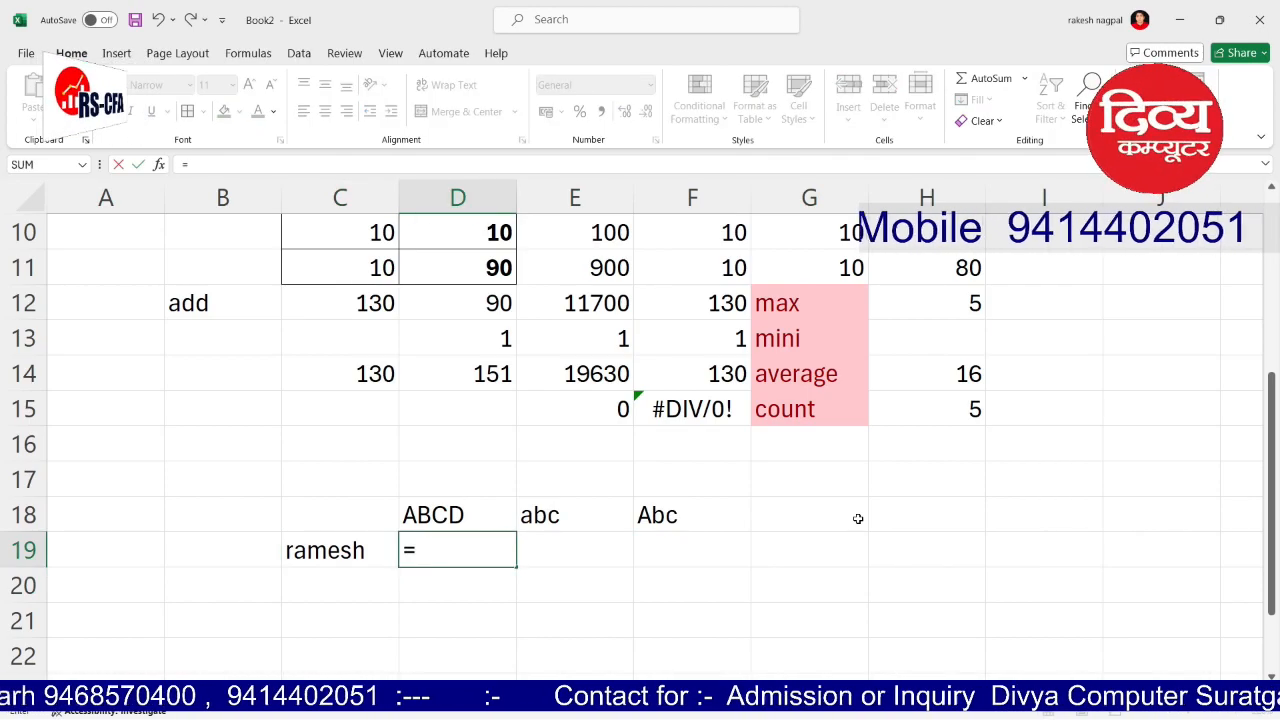
key(Caps_Lock)
text(UPP)
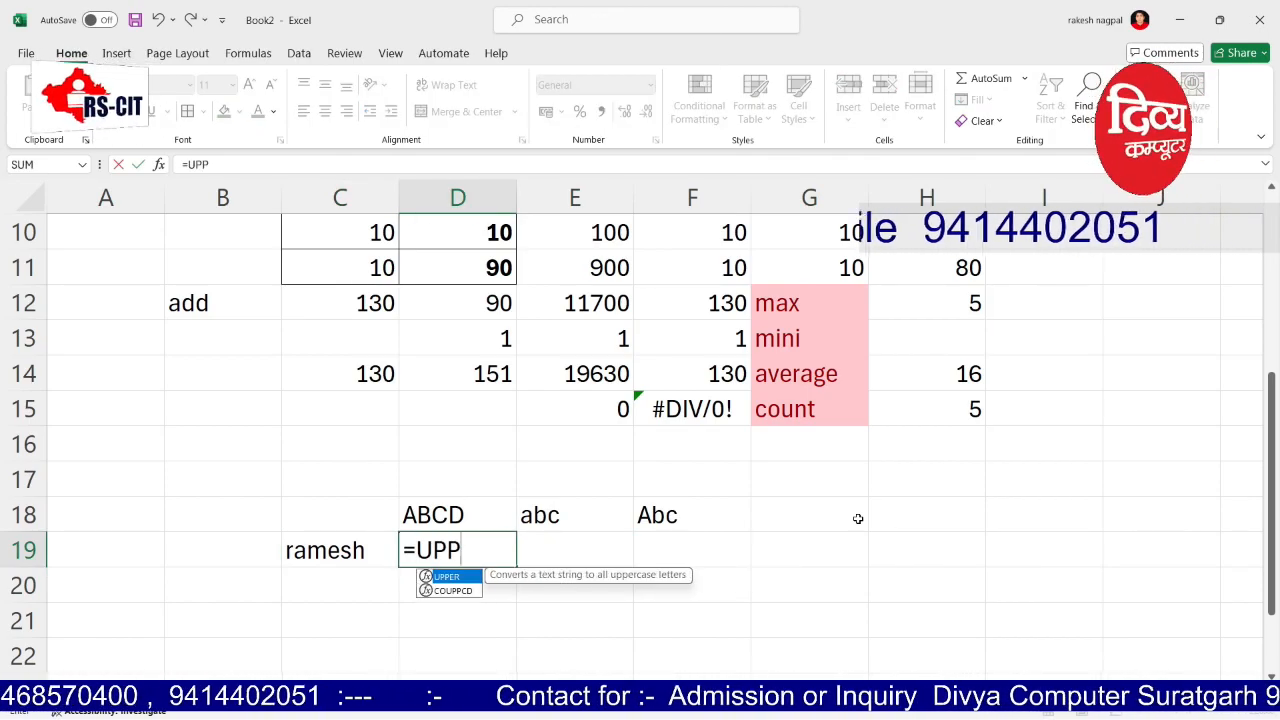
text(EER()
click(366, 550)
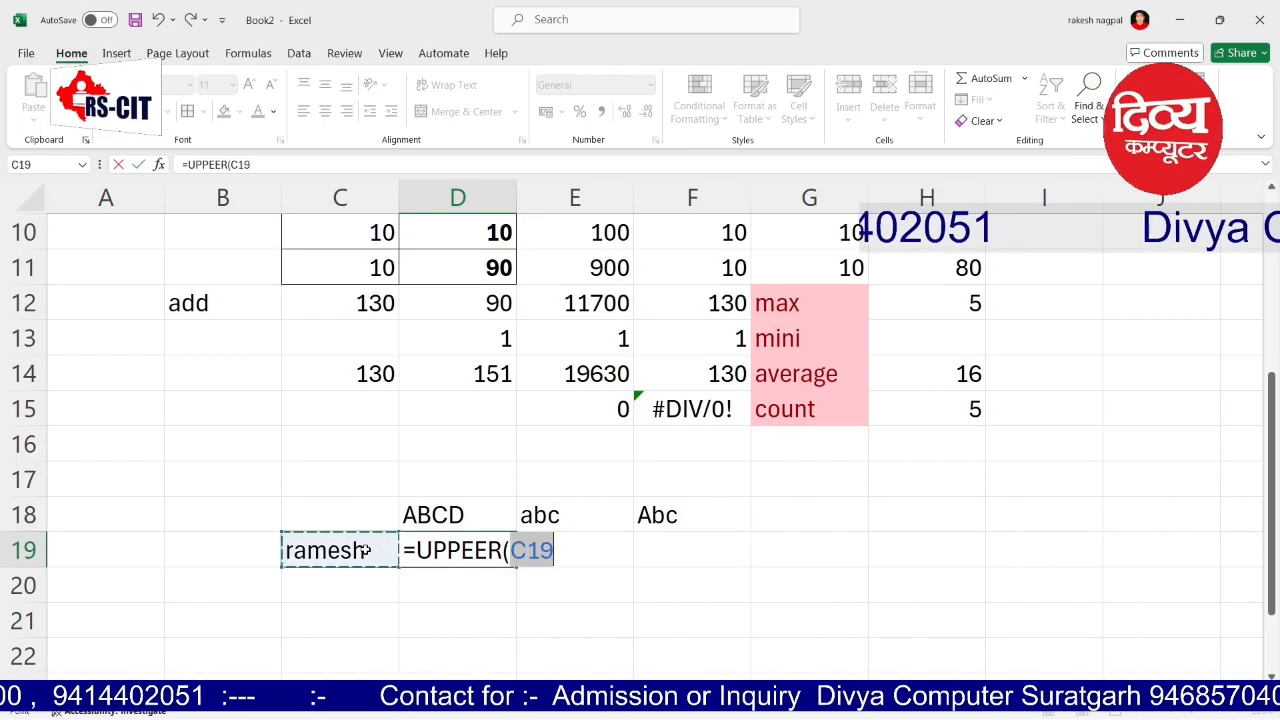
text())
key(Return)
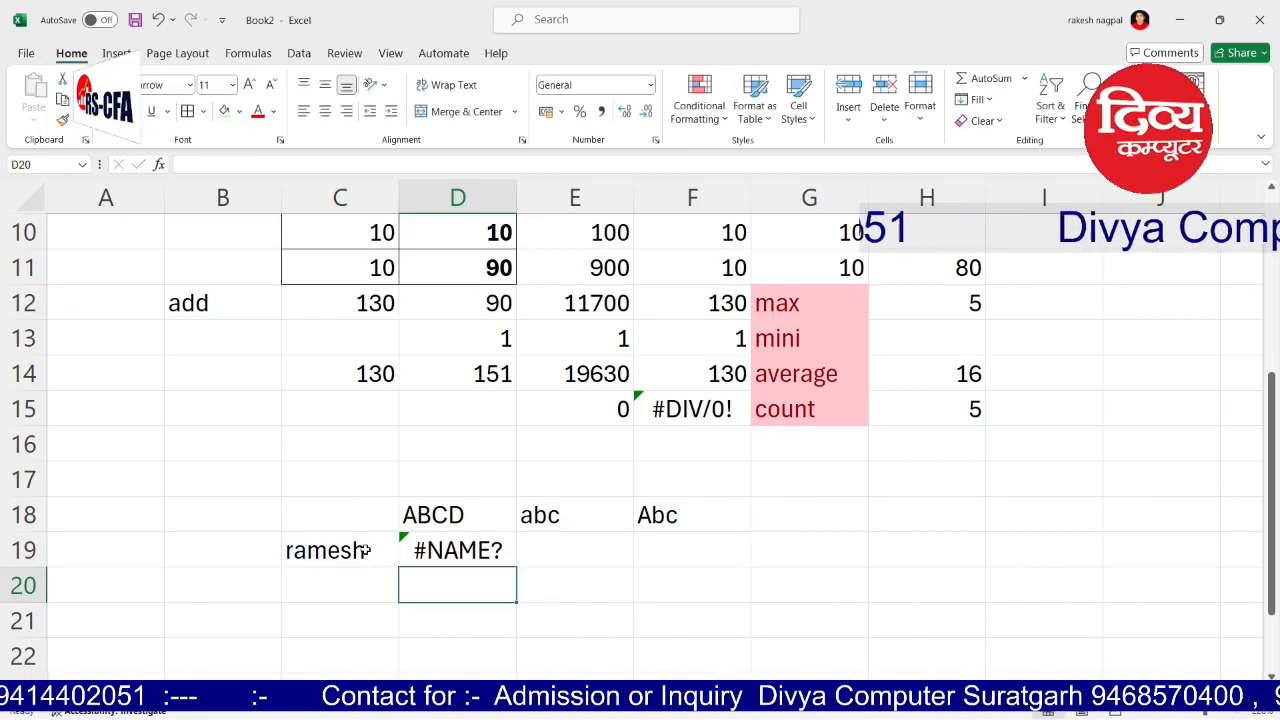
Step: Correct D19's formula to =UPPER(C19) so it shows the name in capitals
key(BackSpace)
key(Escape)
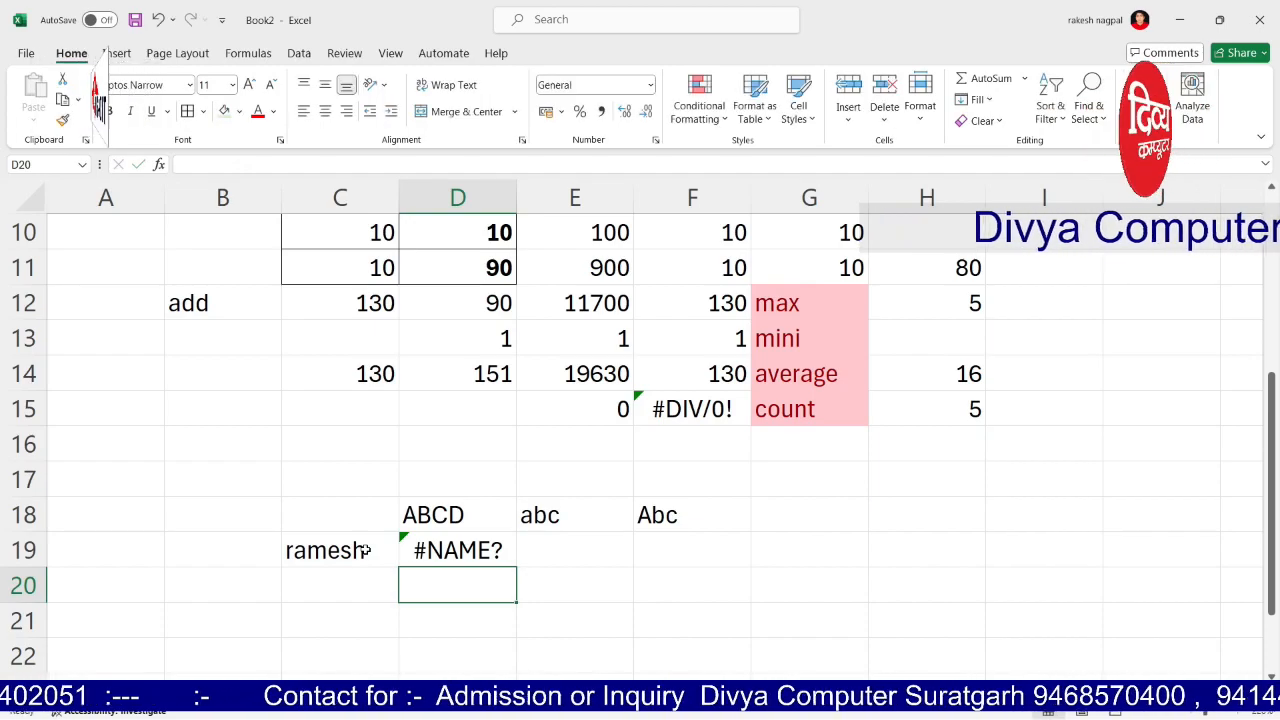
key(Up)
key(F2)
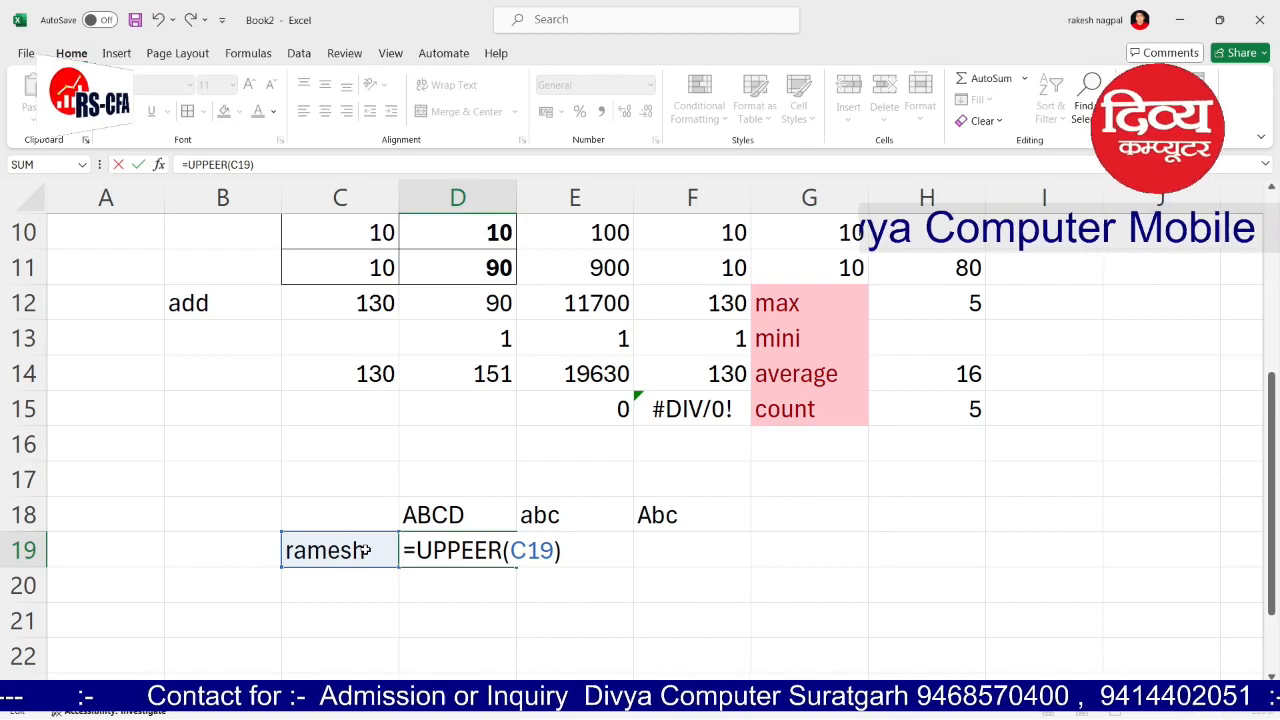
click(278, 163)
key(BackSpace)
key(BackSpace)
key(BackSpace)
key(BackSpace)
key(BackSpace)
key(BackSpace)
key(BackSpace)
key(BackSpace)
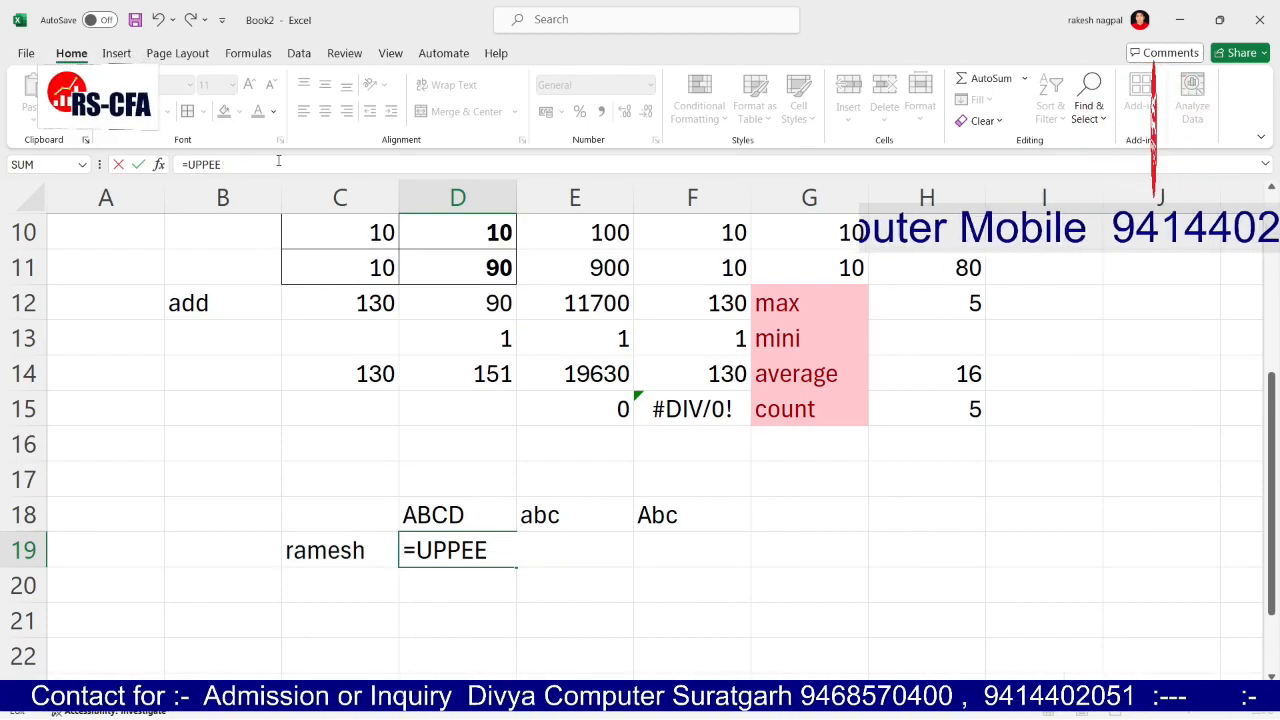
text(ER)
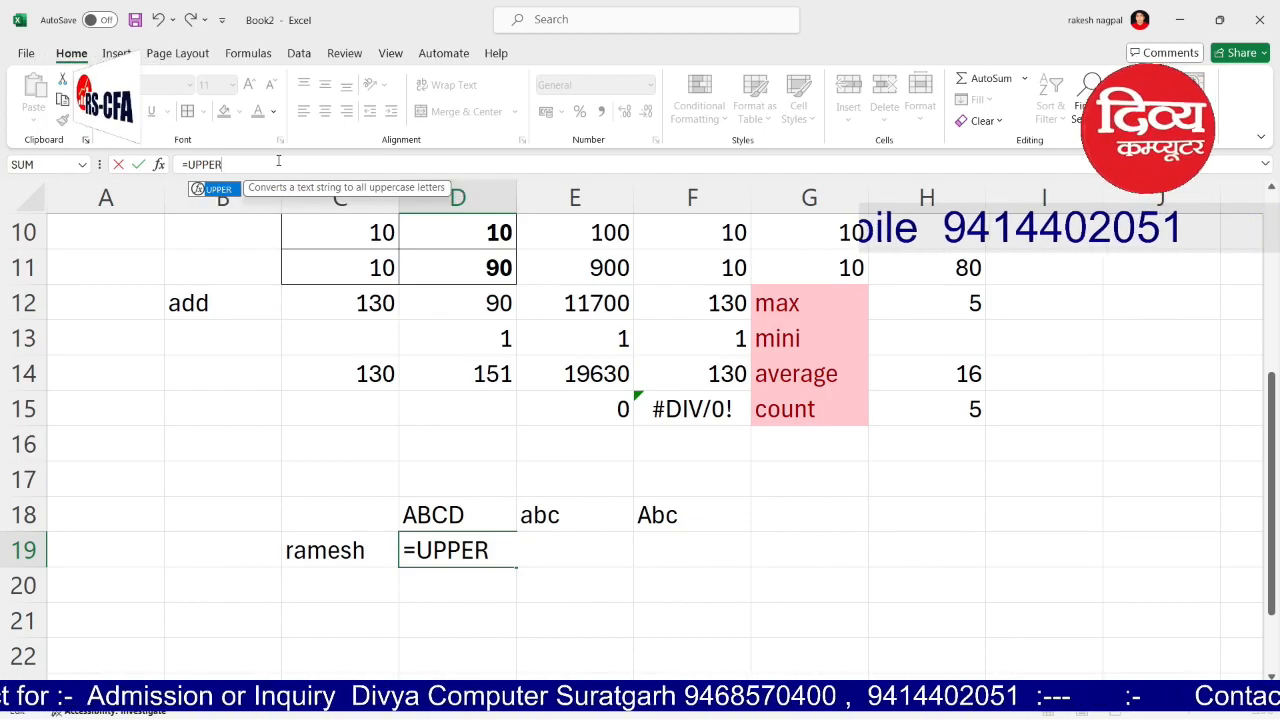
text(()
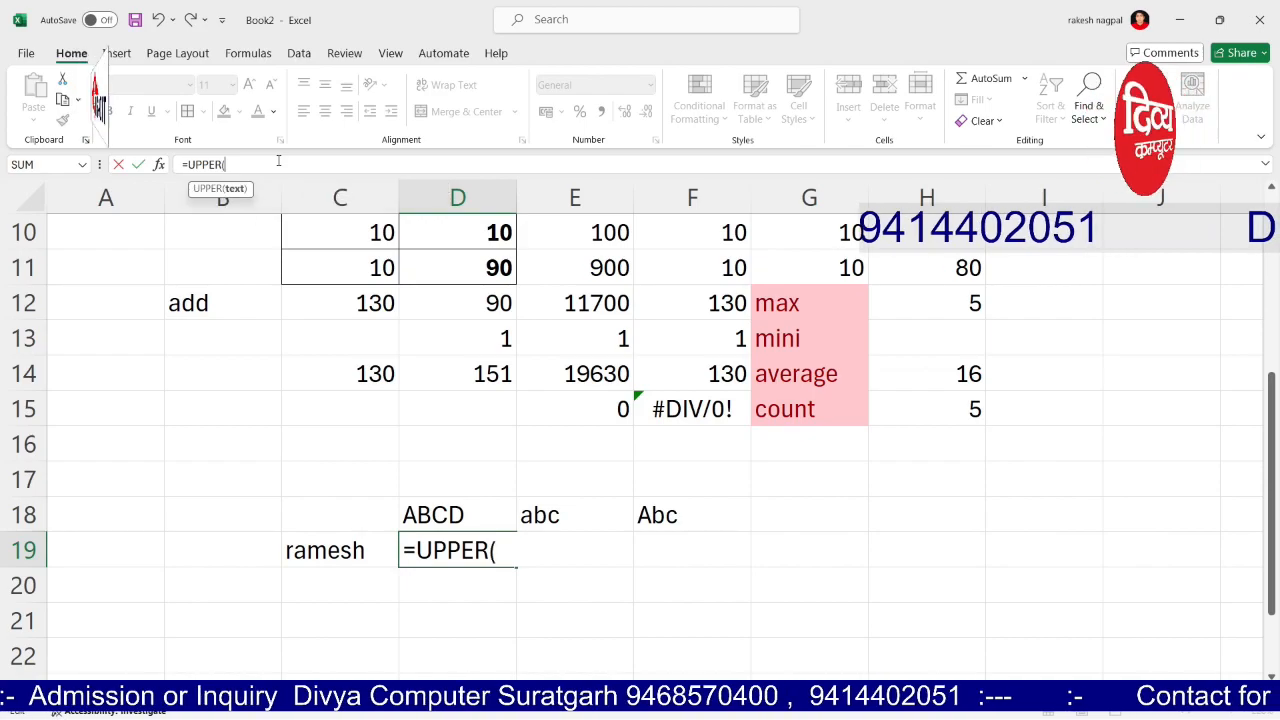
click(321, 541)
text())
key(Return)
Step: Begin a =LOWER( formula in E19
key(Up)
key(Right)
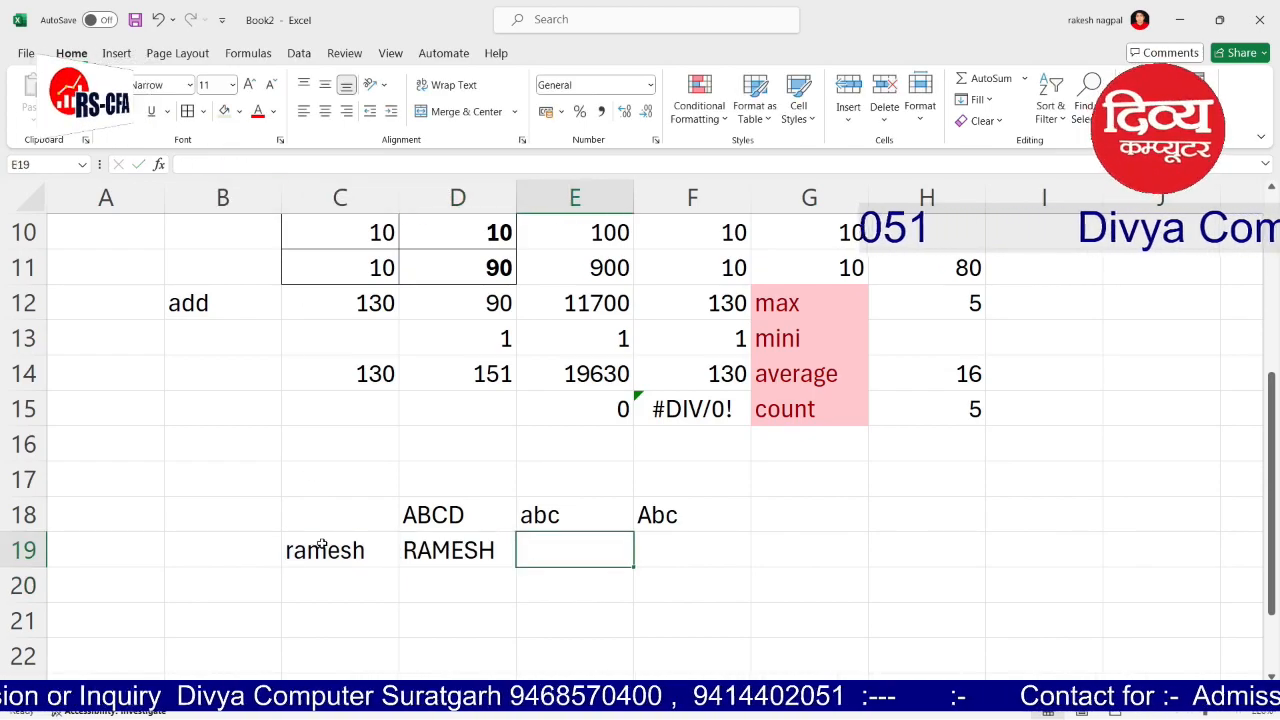
text(=LO)
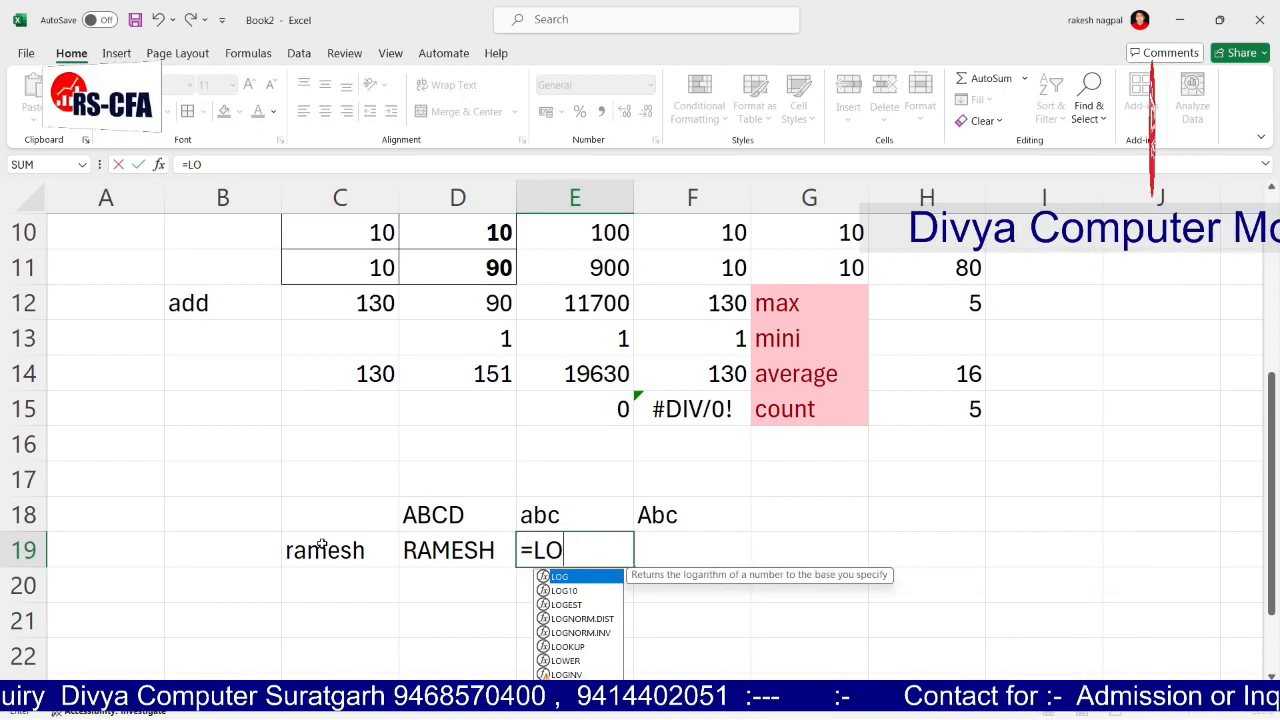
text(WER()
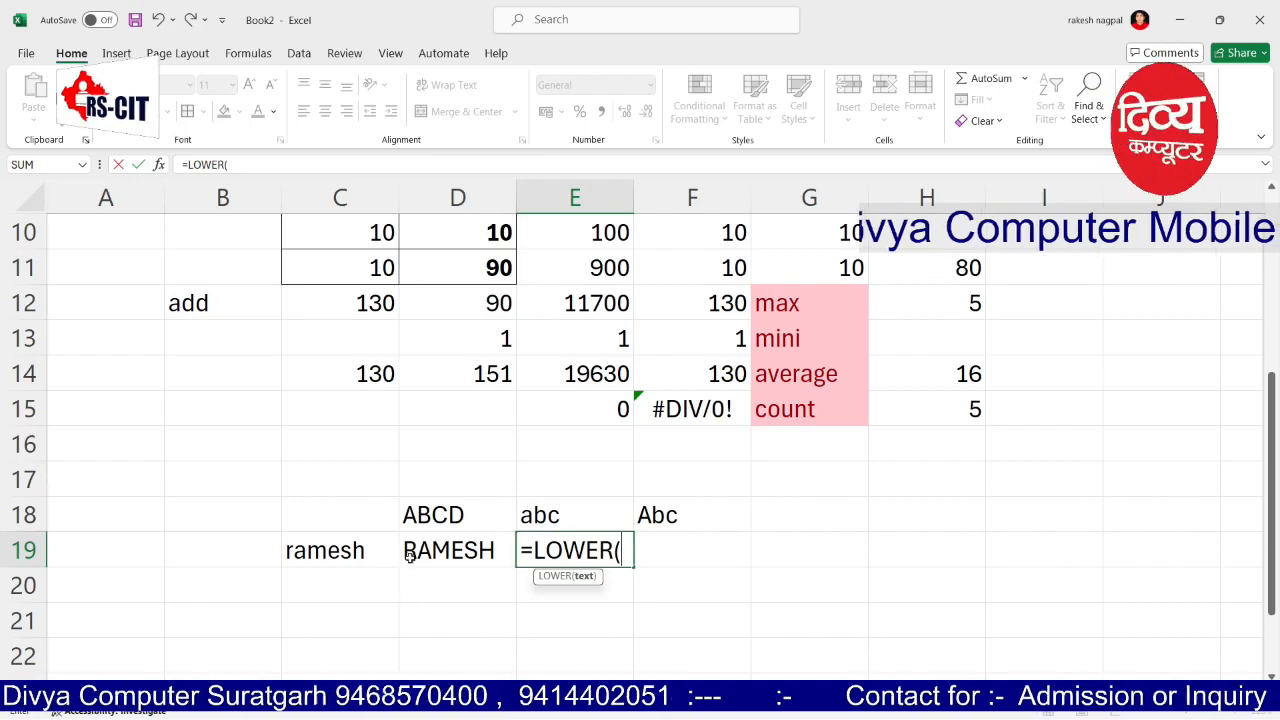
Step: Complete E19 as =LOWER(D19) to show the name in lowercase
click(424, 545)
text())
key(Return)
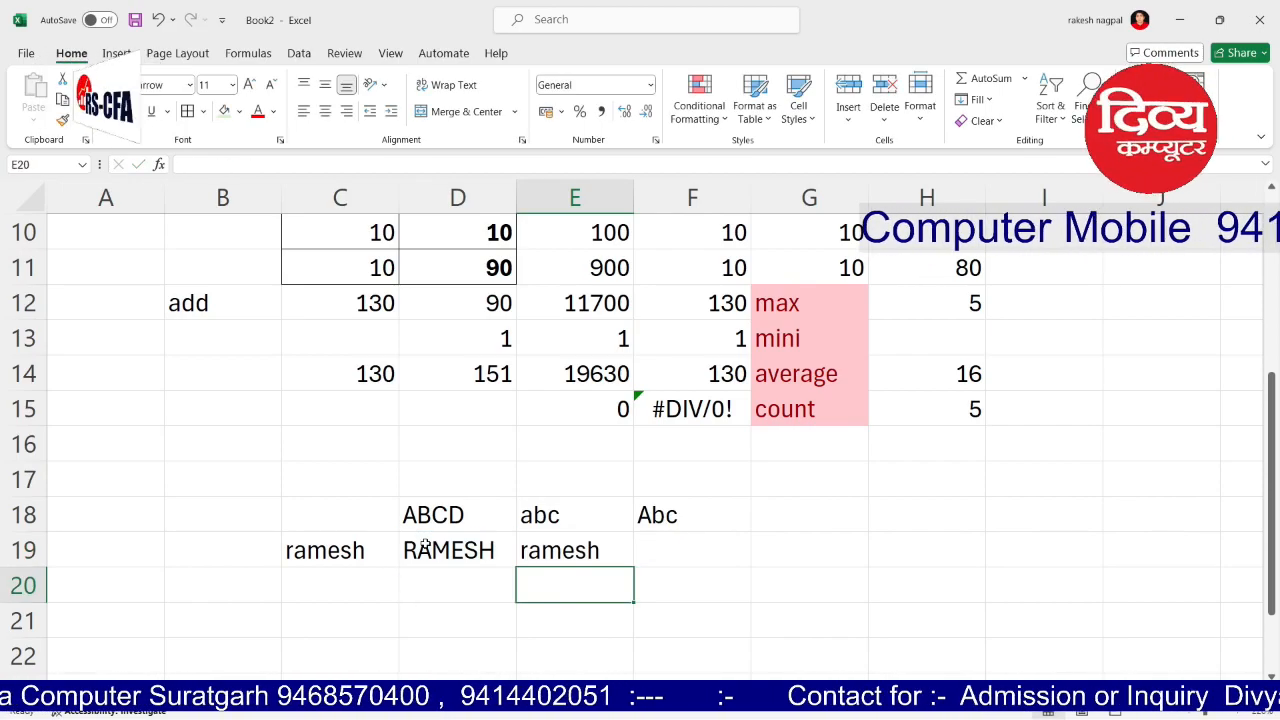
Step: Enter =PROPER(E19) in F19 to show the name with an initial capital
key(Up)
key(Right)
text(=()
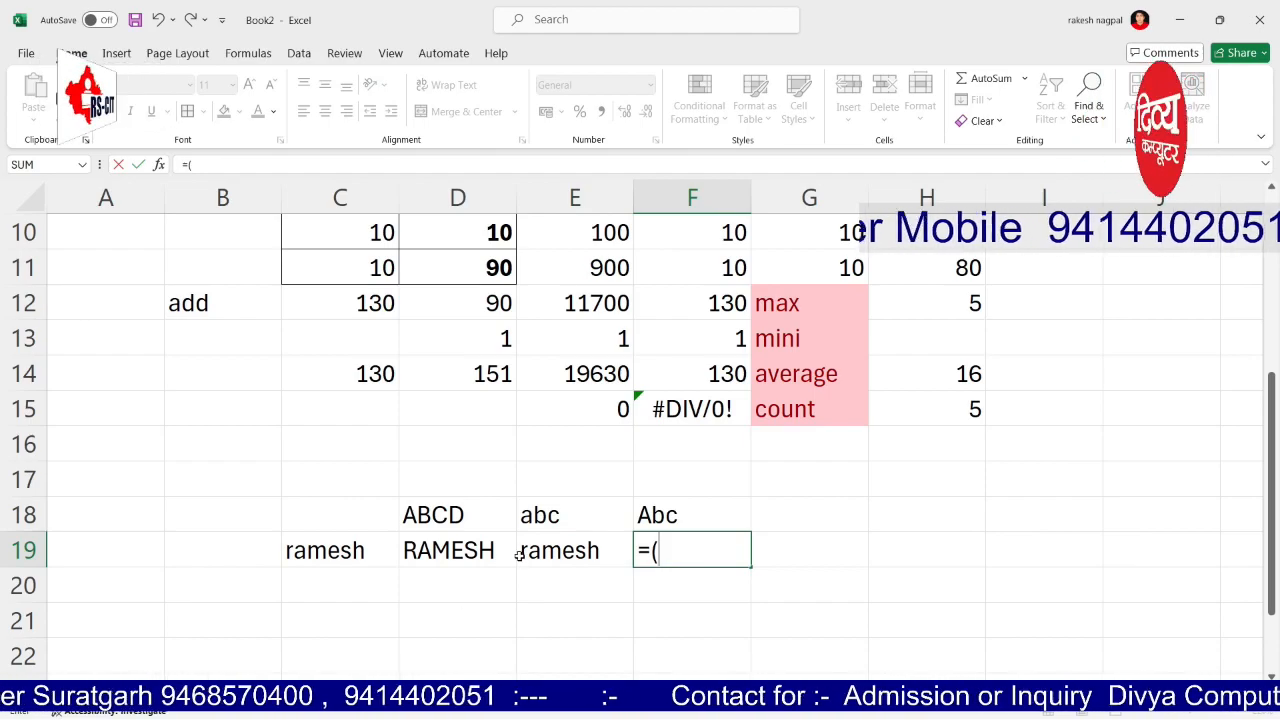
key(BackSpace)
text(PROPER()
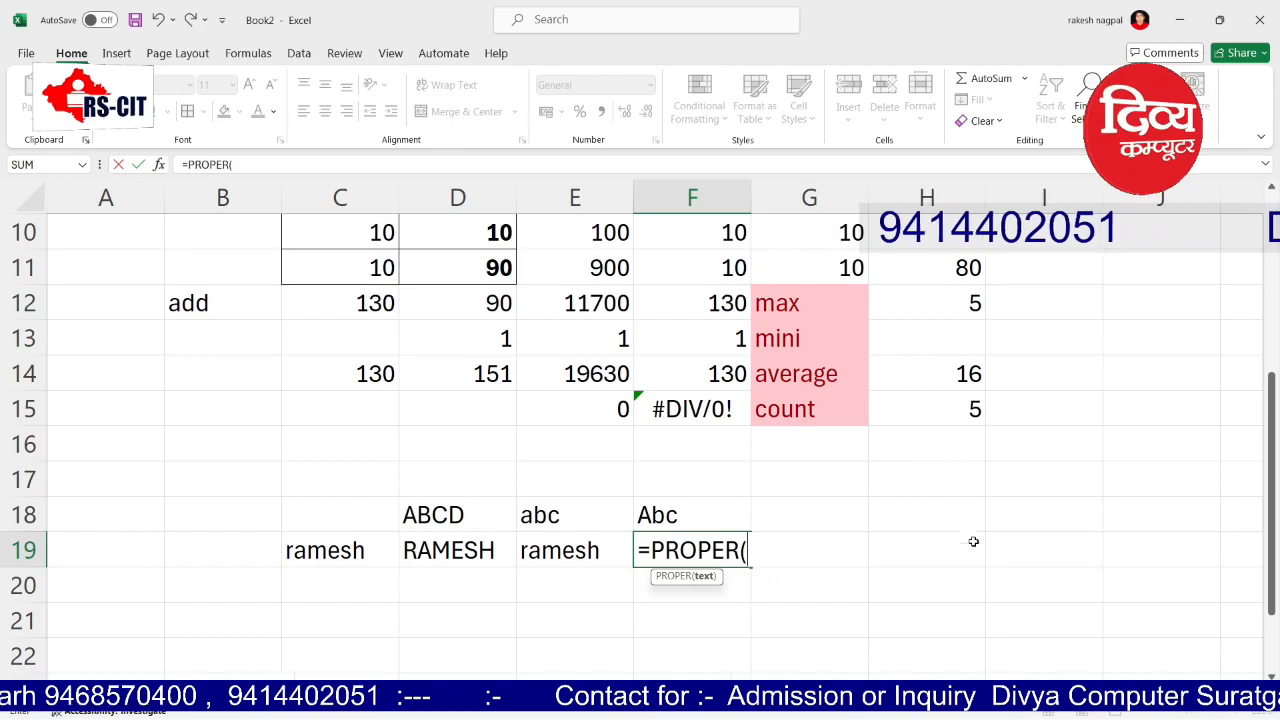
click(587, 550)
text())
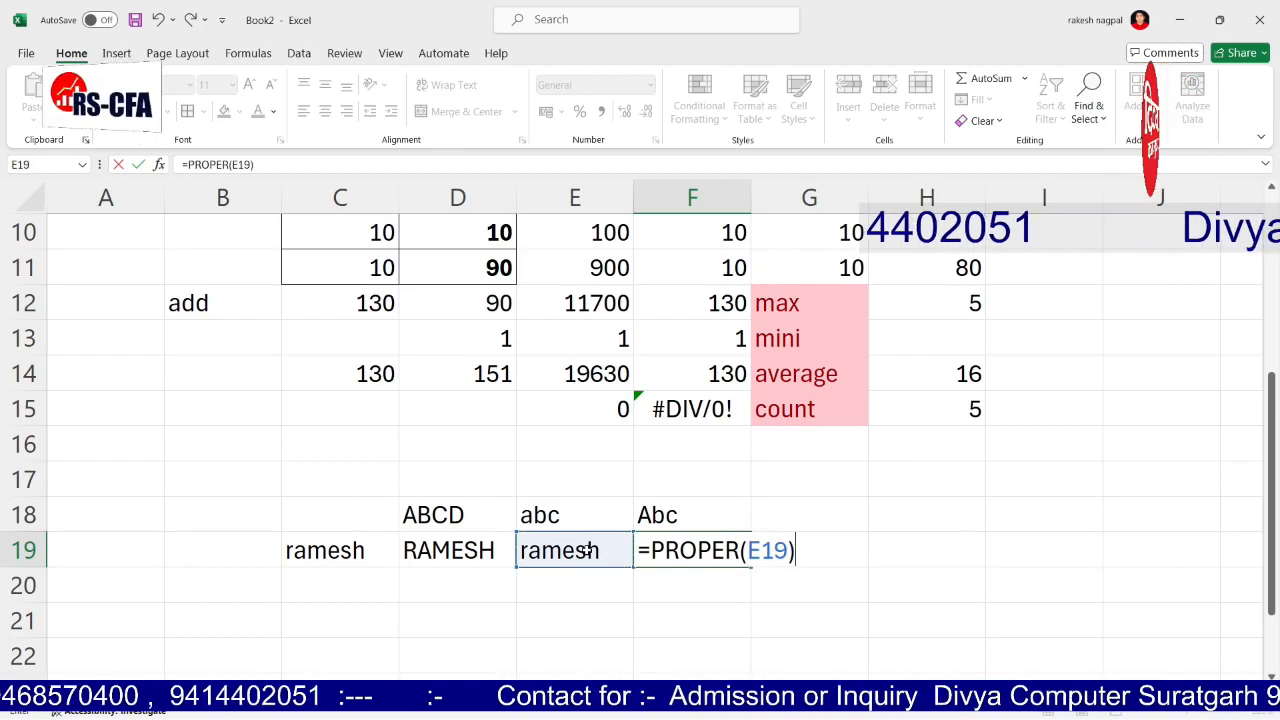
key(Return)
key(Up)
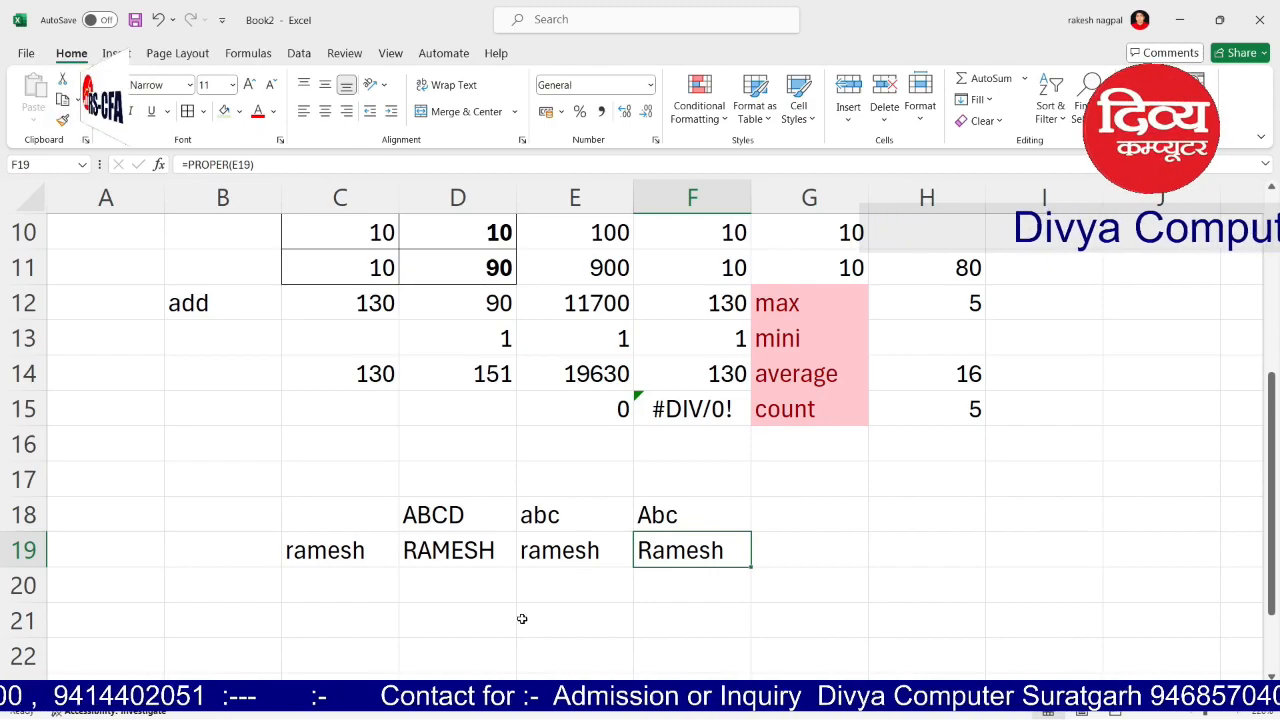
click(789, 550)
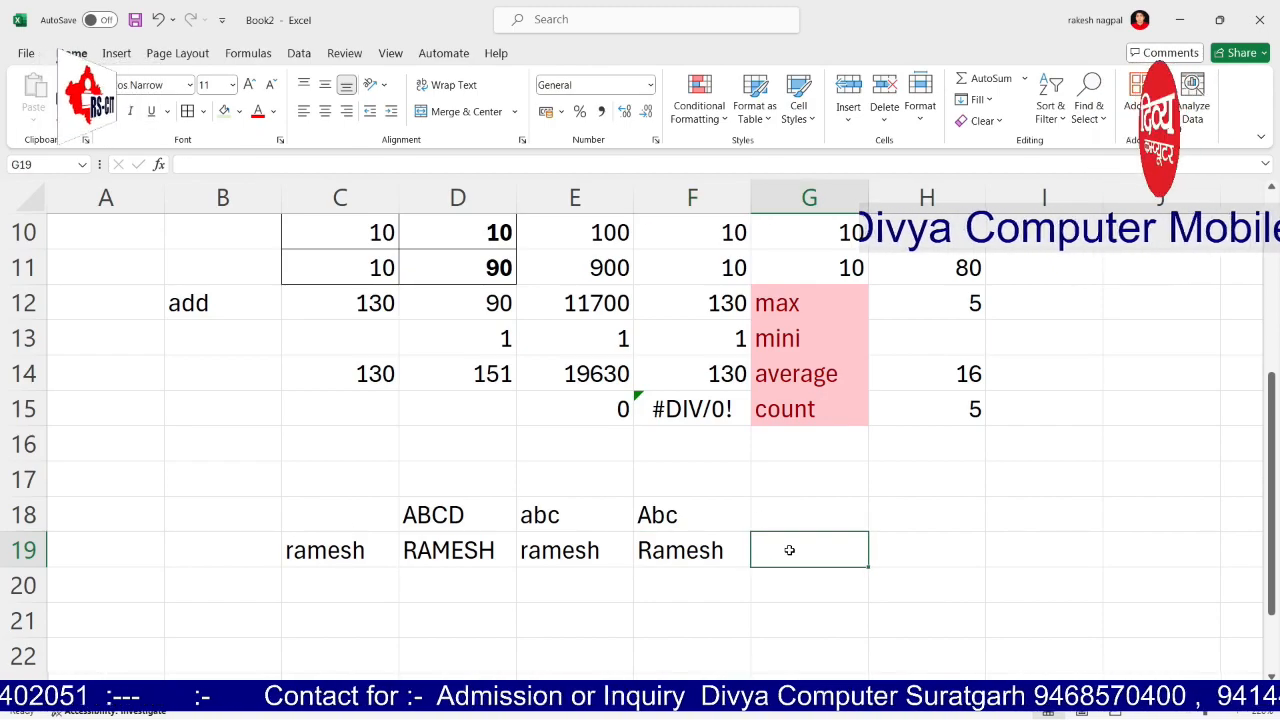
Step: Clear the #DIV/0! error from F15
click(712, 416)
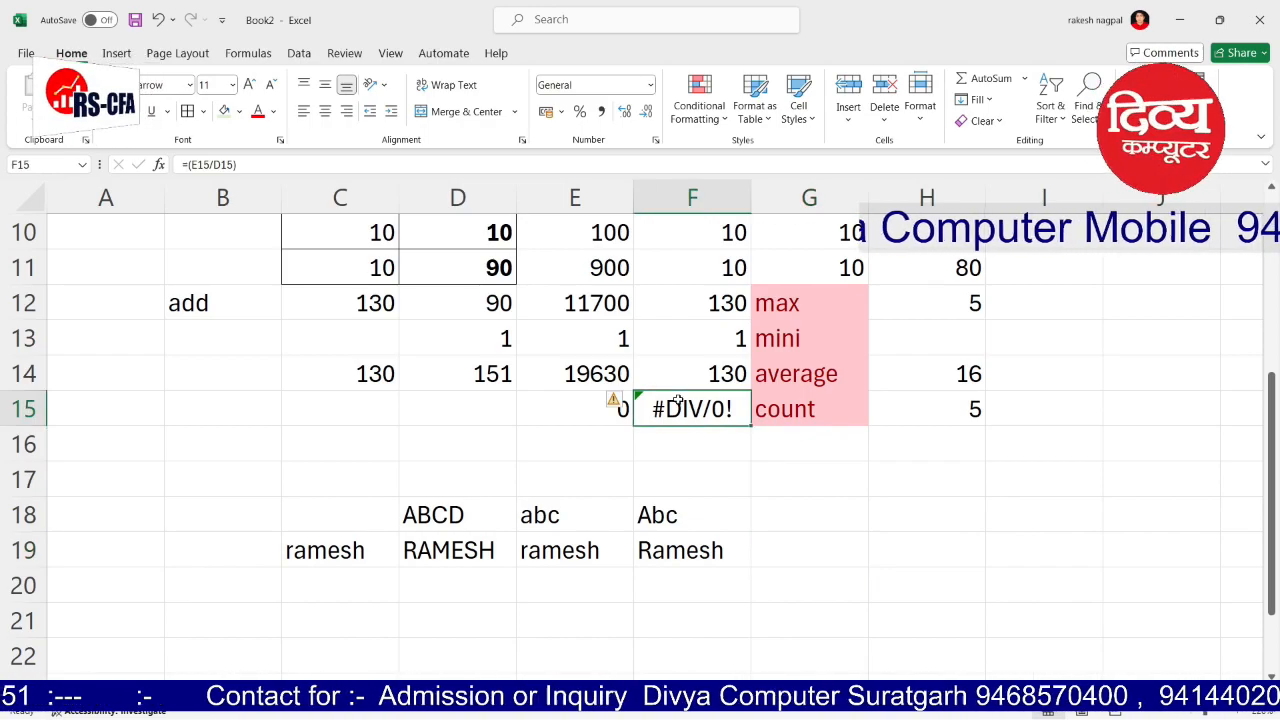
key(Delete)
click(764, 476)
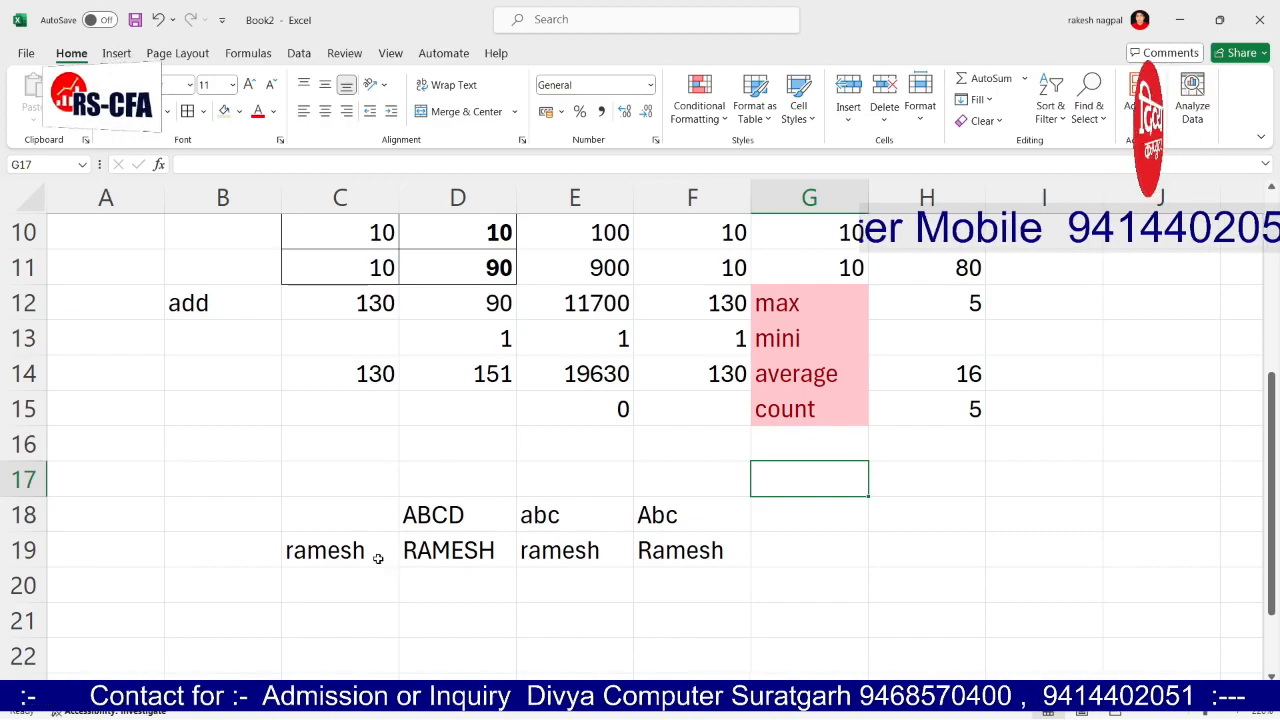
click(432, 558)
Step: Add a LEN heading in G18 and =LEN(D19) in G19
click(774, 520)
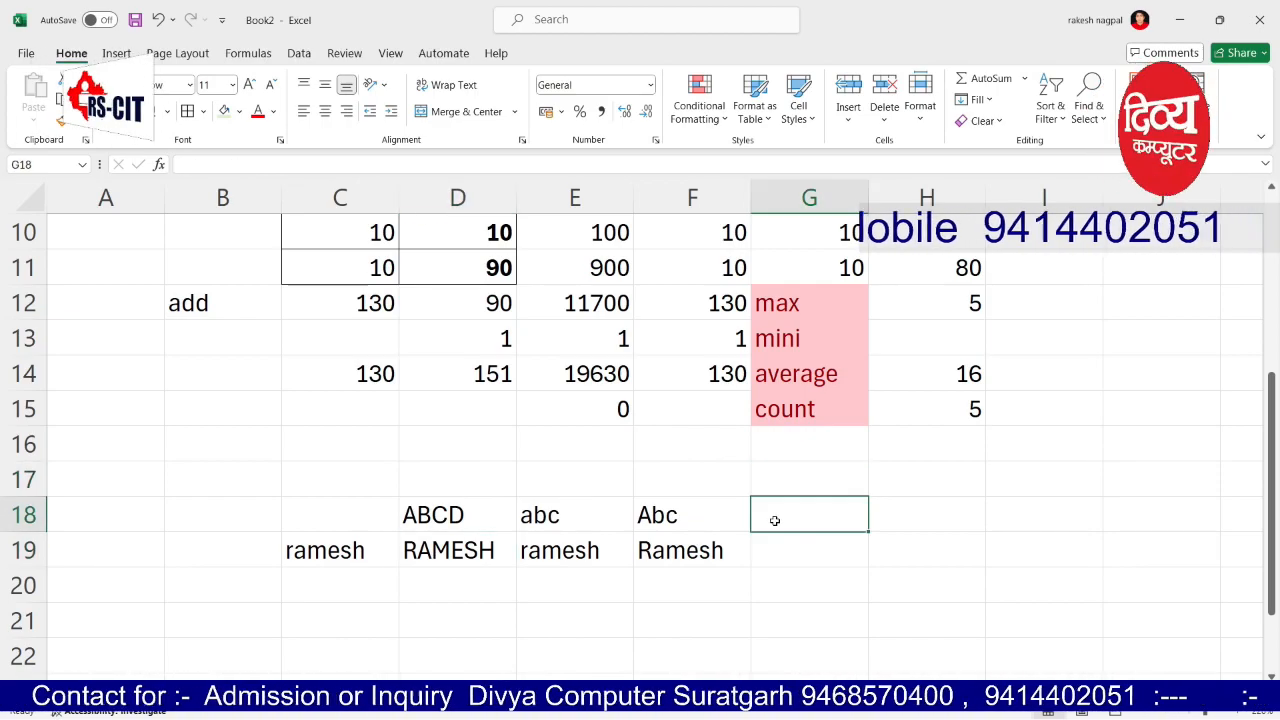
text(LEN)
key(Return)
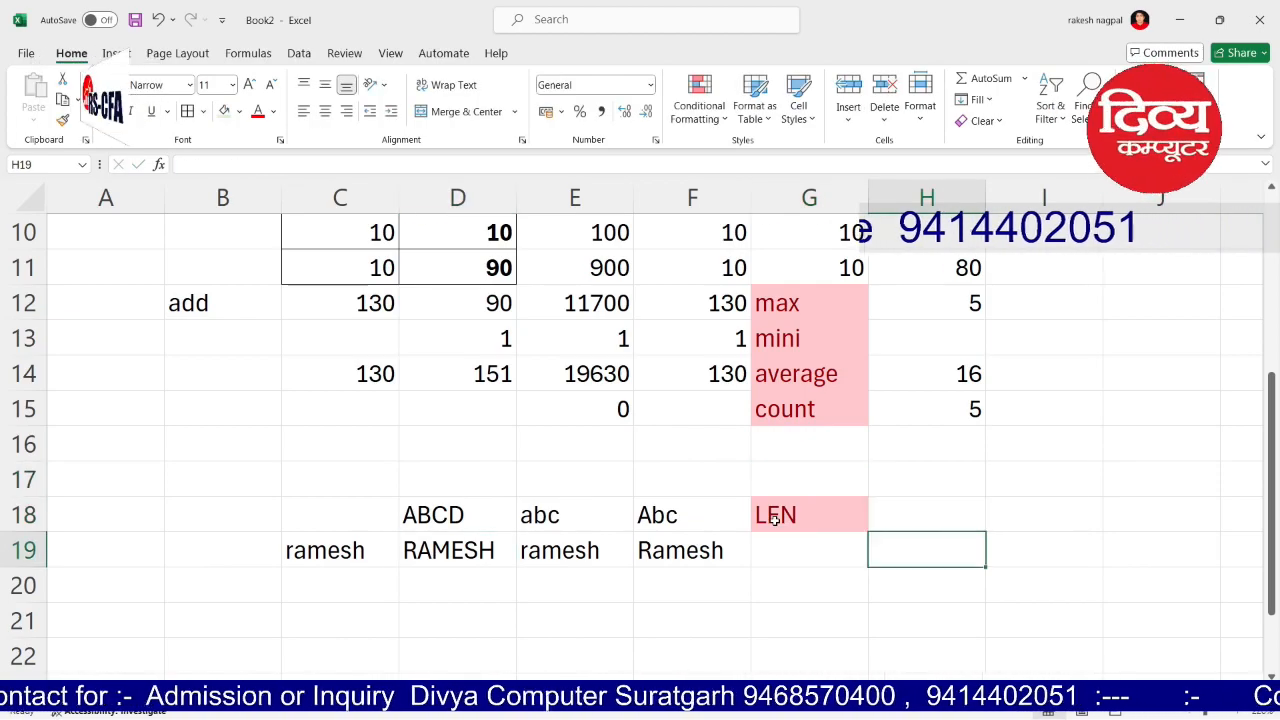
text(=L)
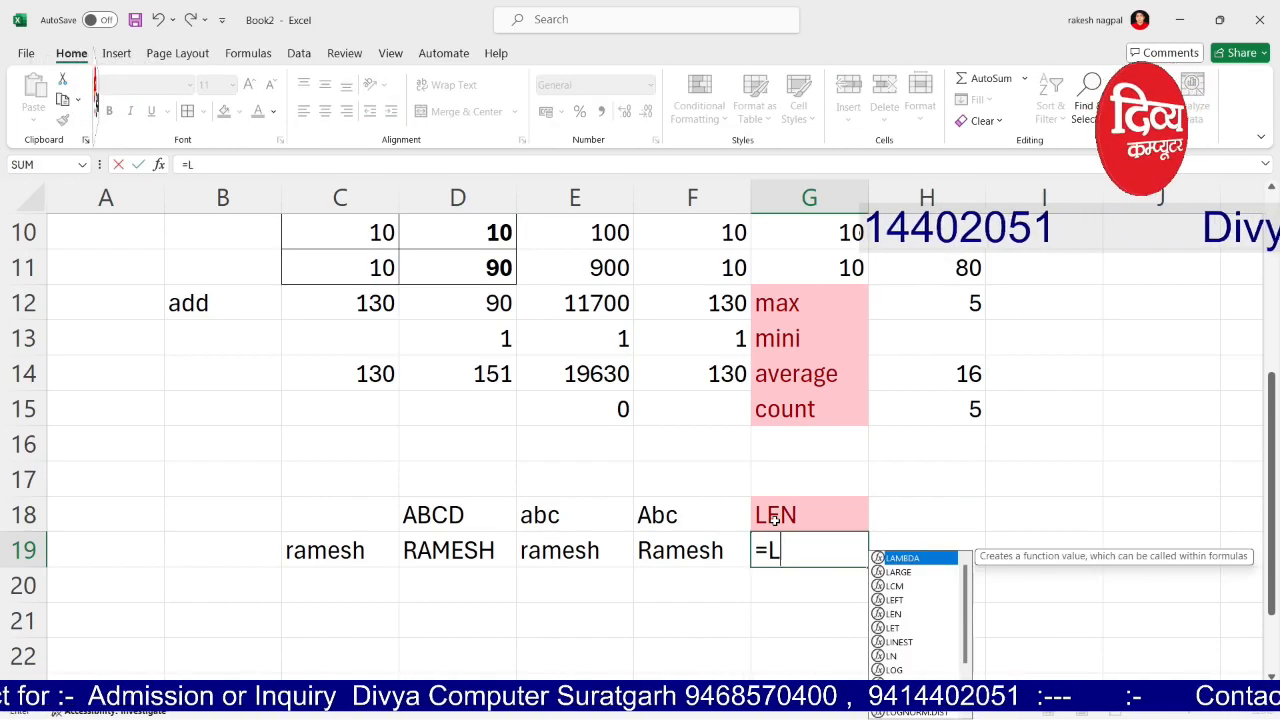
text(EN()
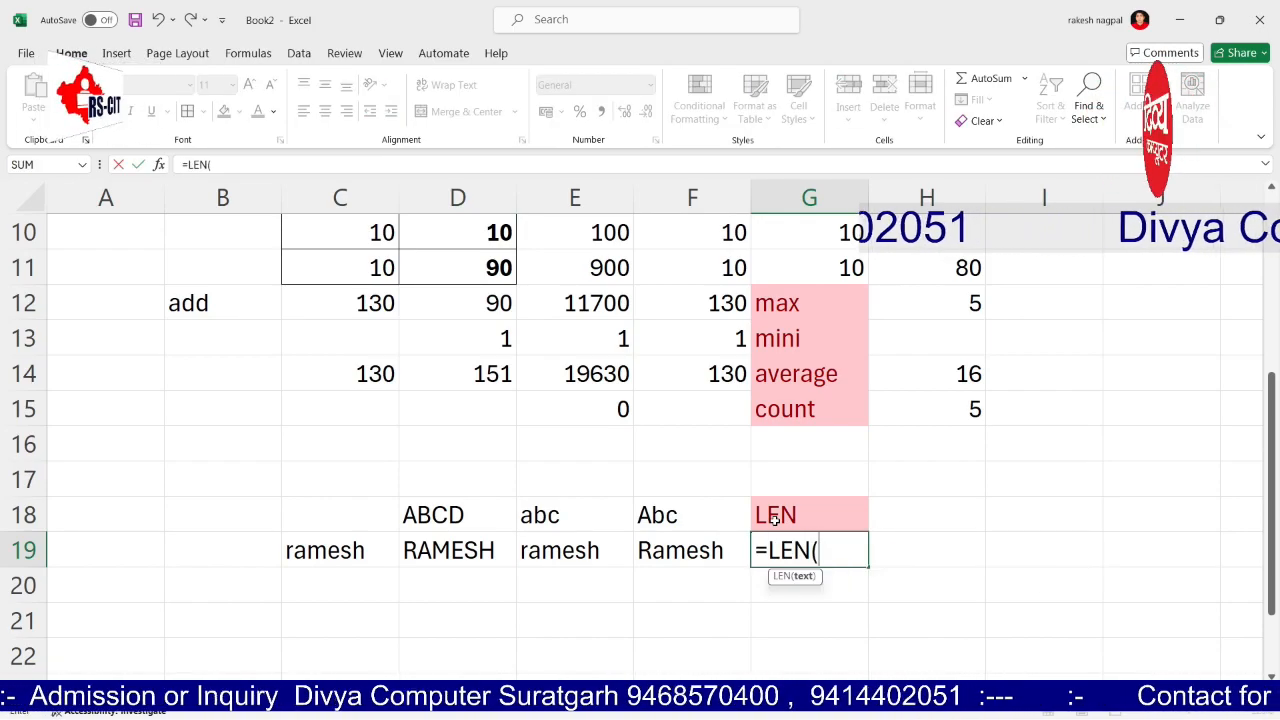
click(465, 550)
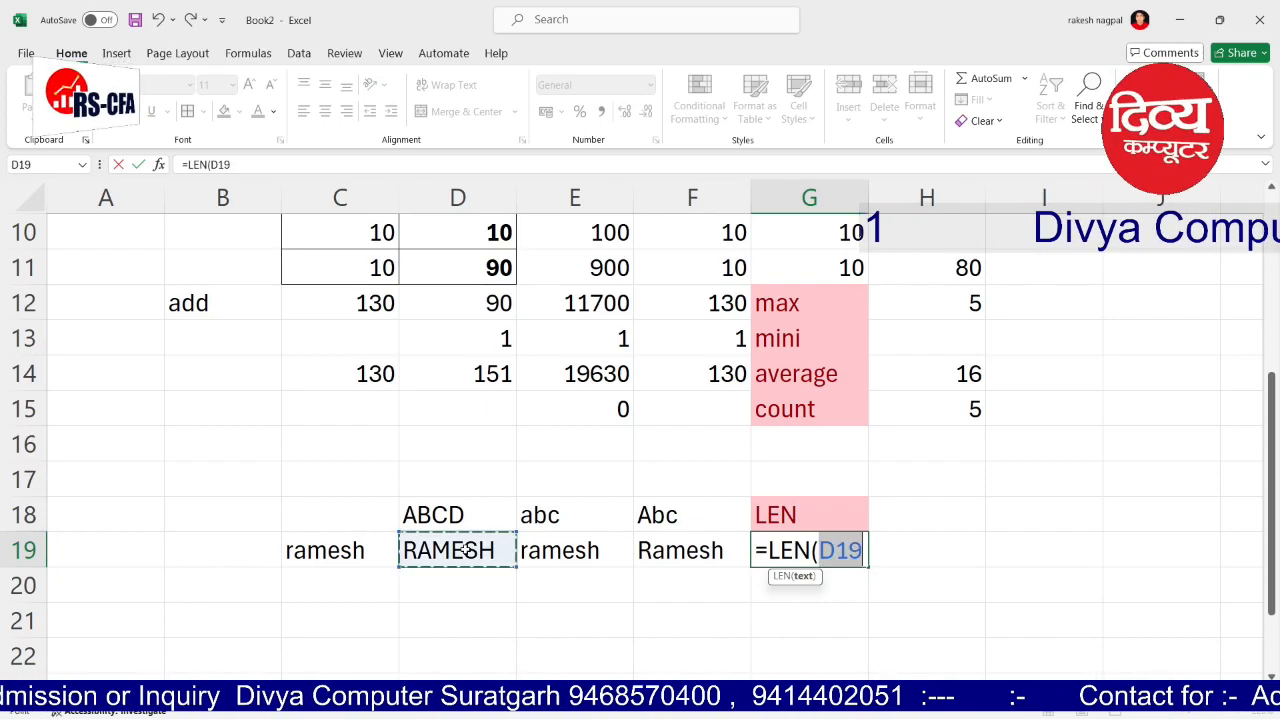
text())
key(Return)
key(Up)
Step: Remove the trailing character from the name in C19 so G19's count reads 6
click(465, 550)
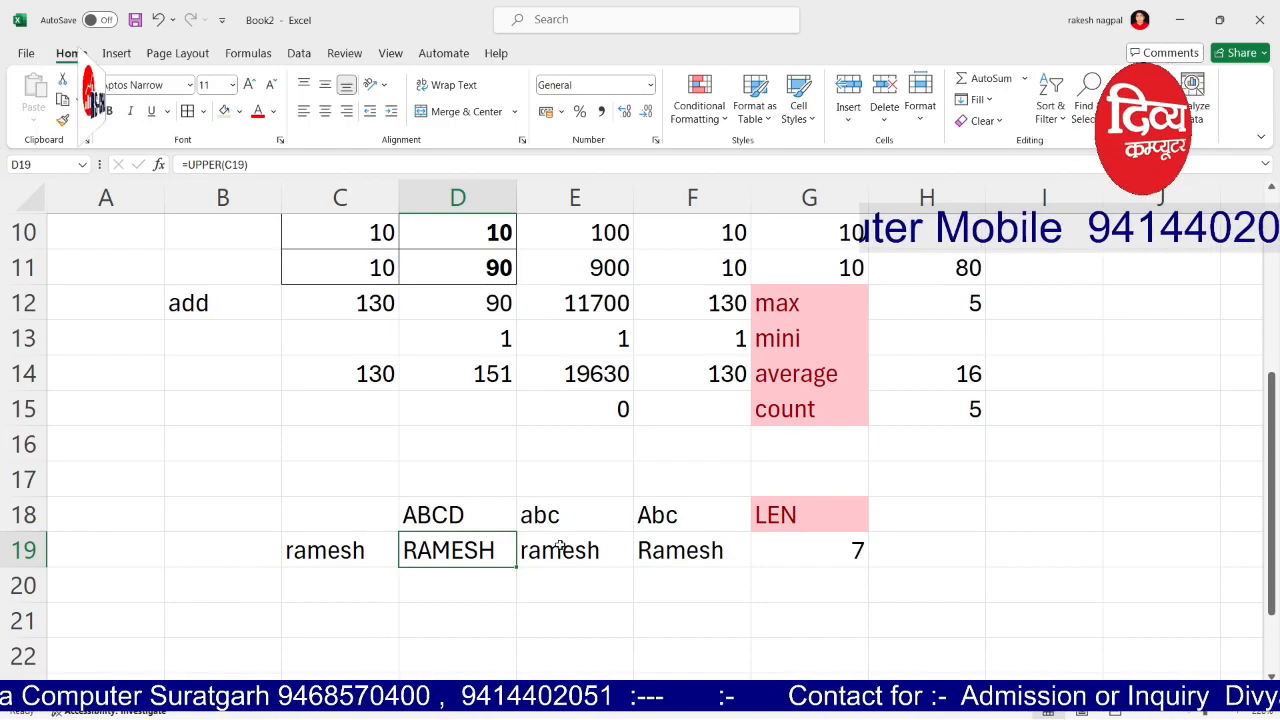
double_click(502, 543)
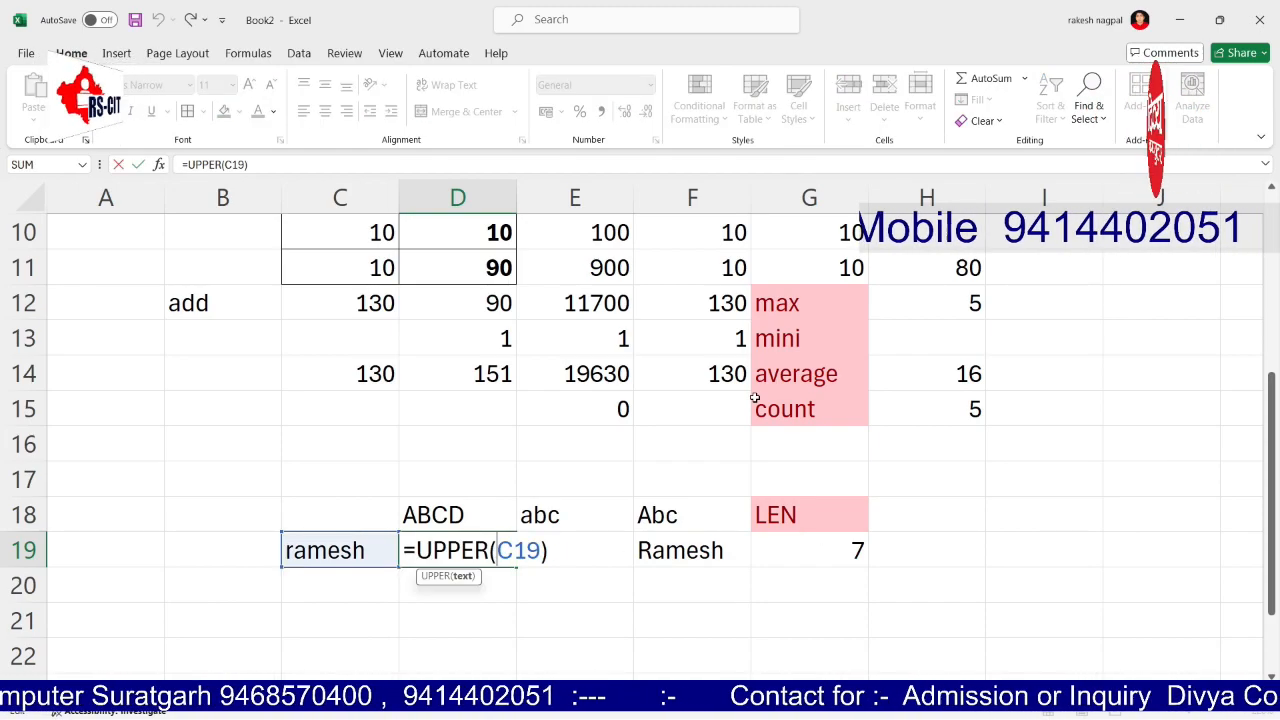
key(ctrl+Return)
key(Left)
key(F2)
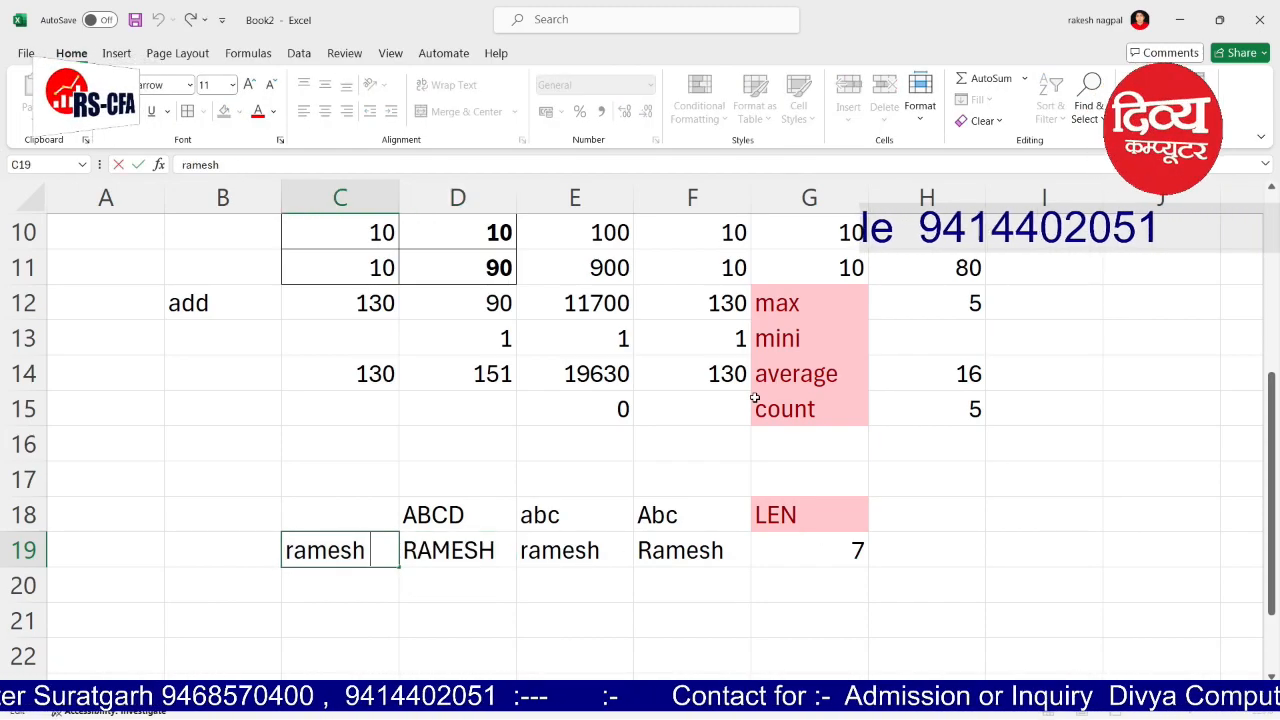
key(BackSpace)
key(Tab)
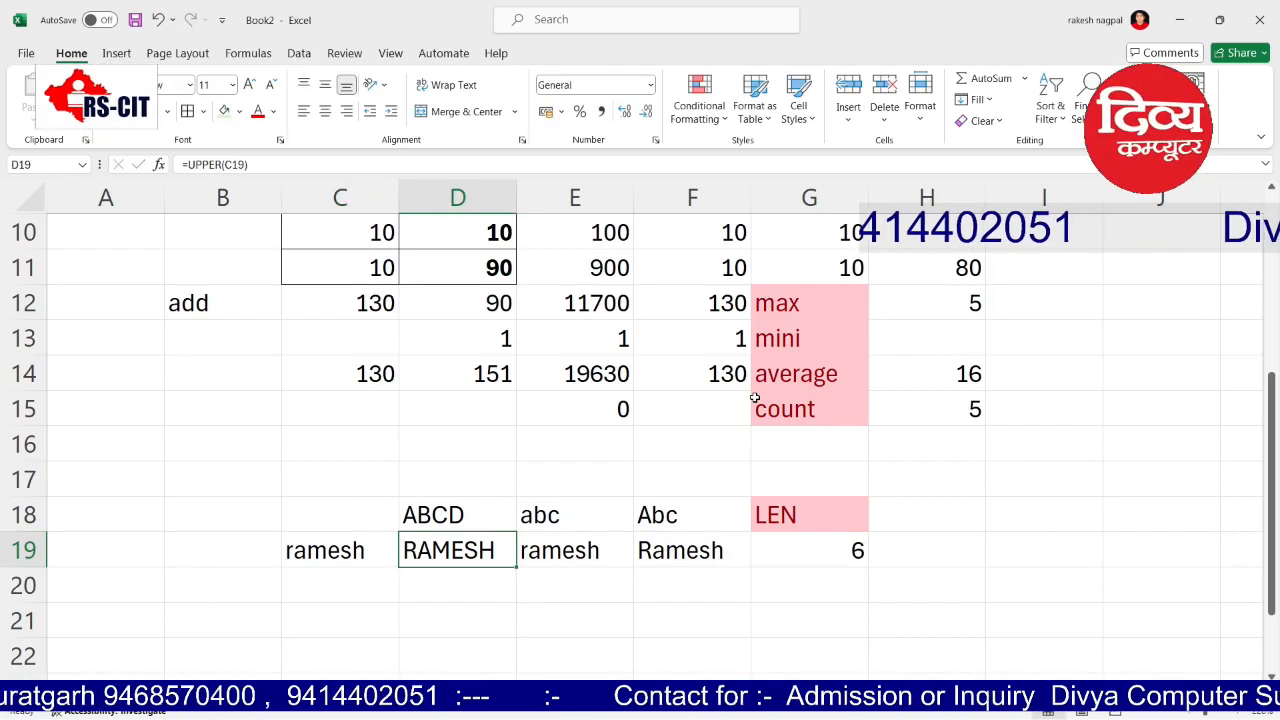
key(Right)
key(Right)
key(Right)
key(Right)
key(Left)
key(Right)
key(Up)
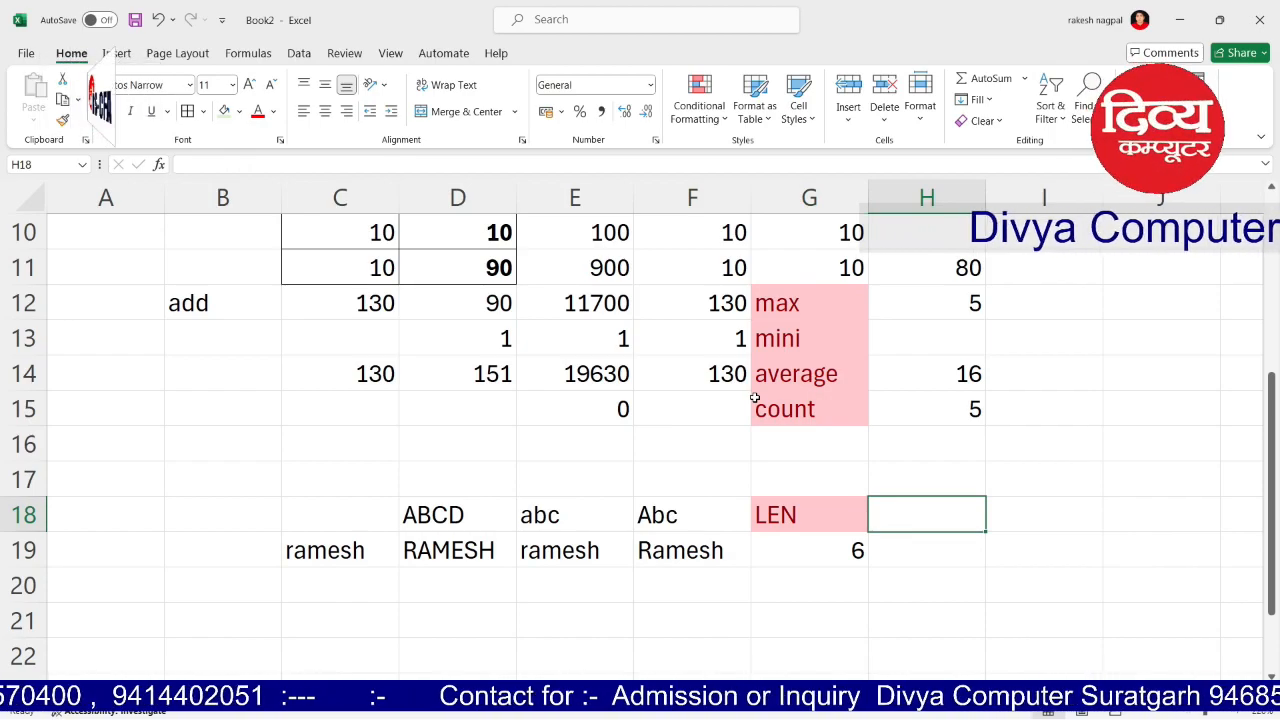
Step: Type the heading LEFT in H18
text(LEFT)
key(Right)
key(Down)
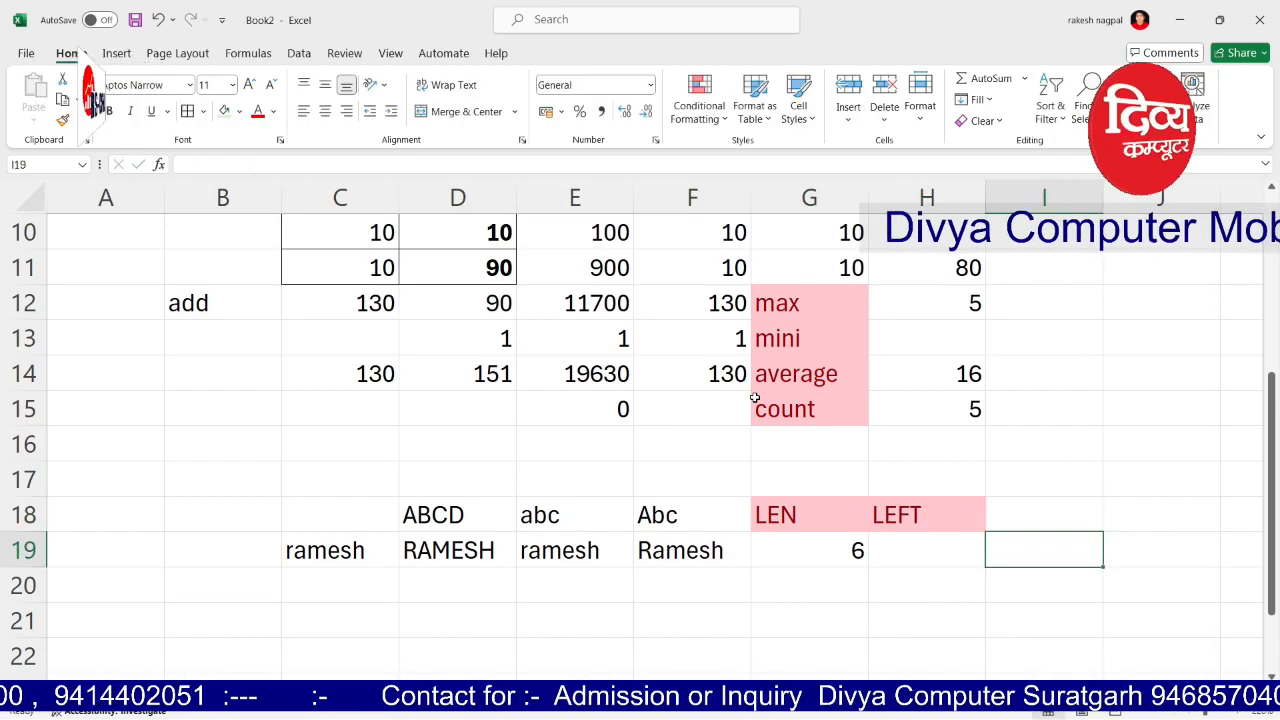
key(Left)
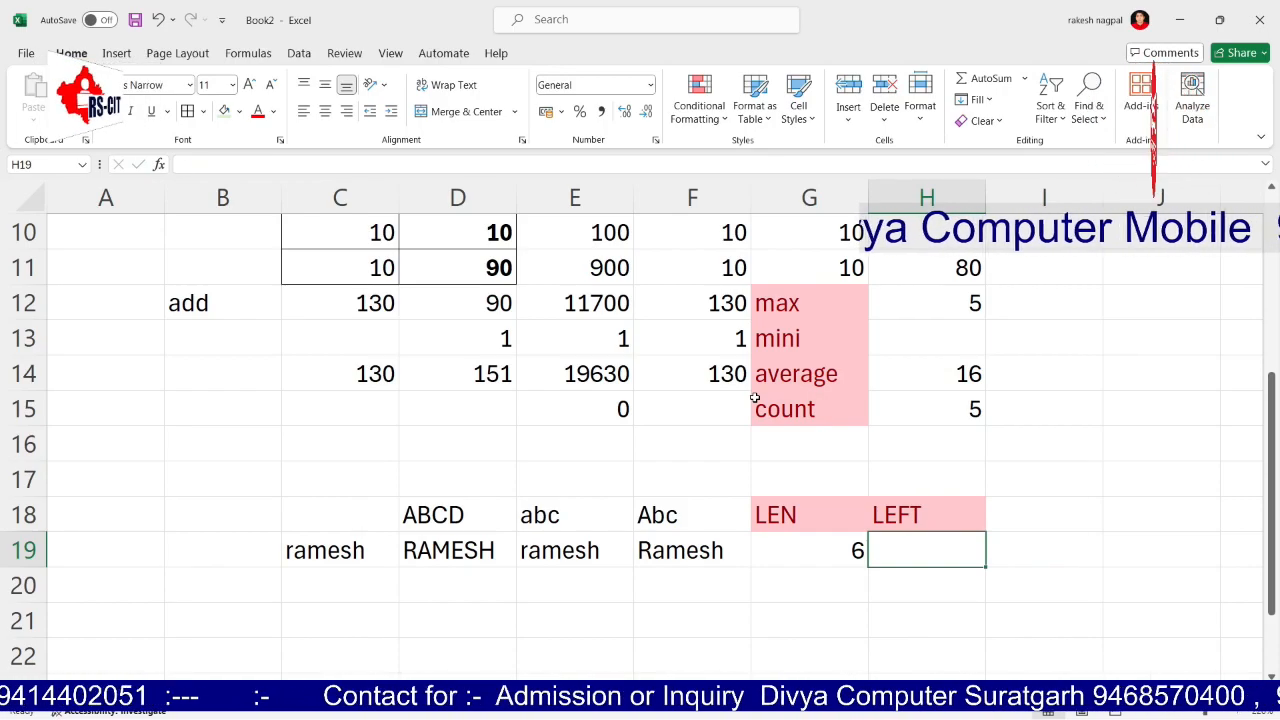
Step: Enter =LEFT(C19,3) in H19 to show the name's first three letters
text(LEFT()
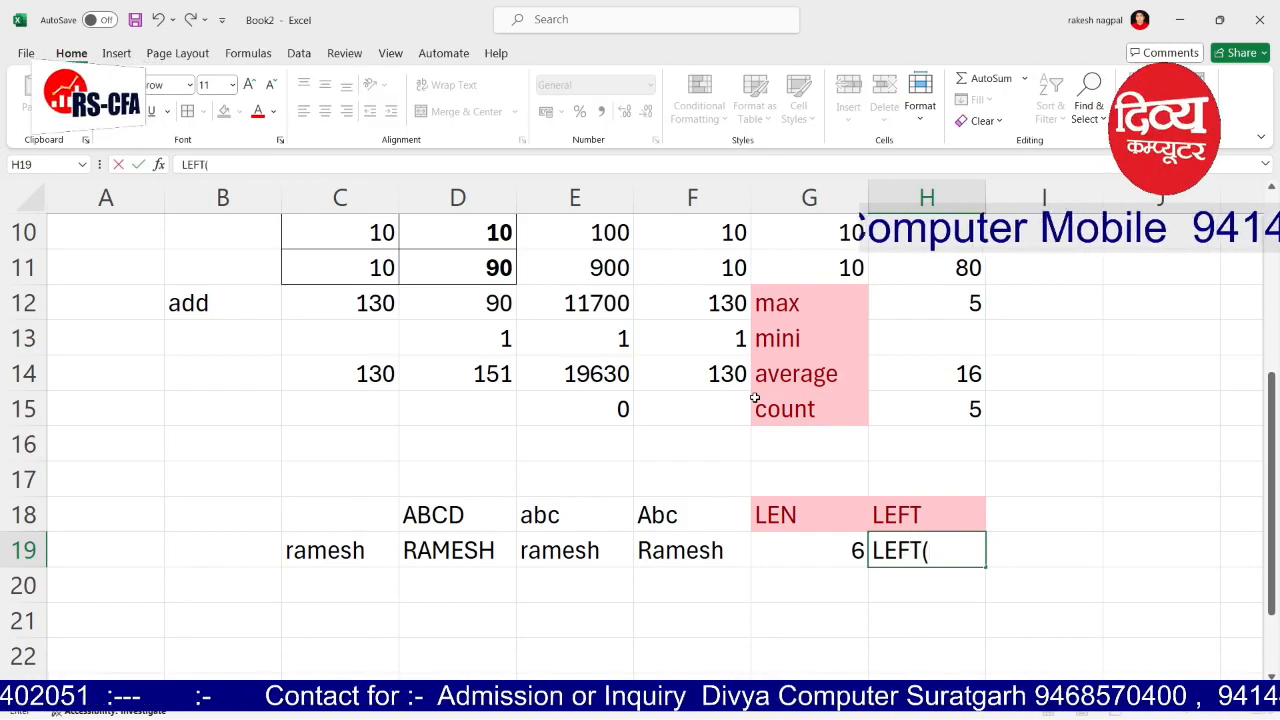
click(334, 550)
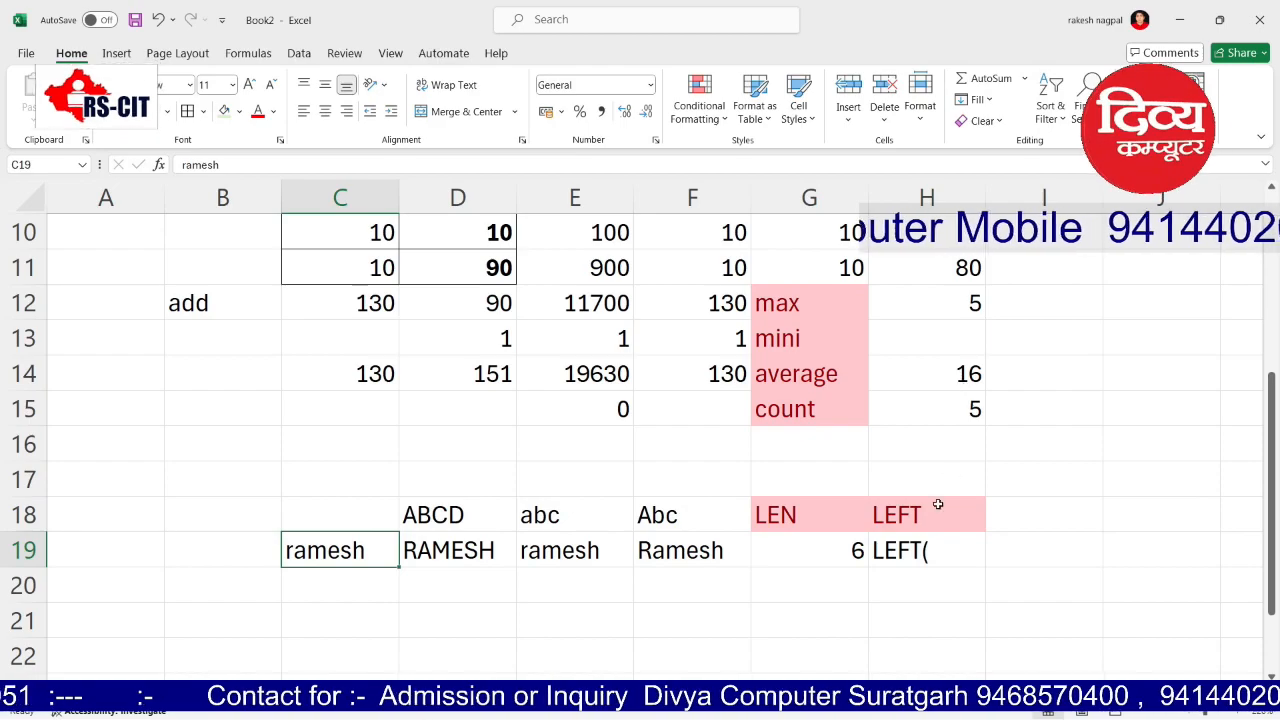
click(904, 549)
double_click(904, 549)
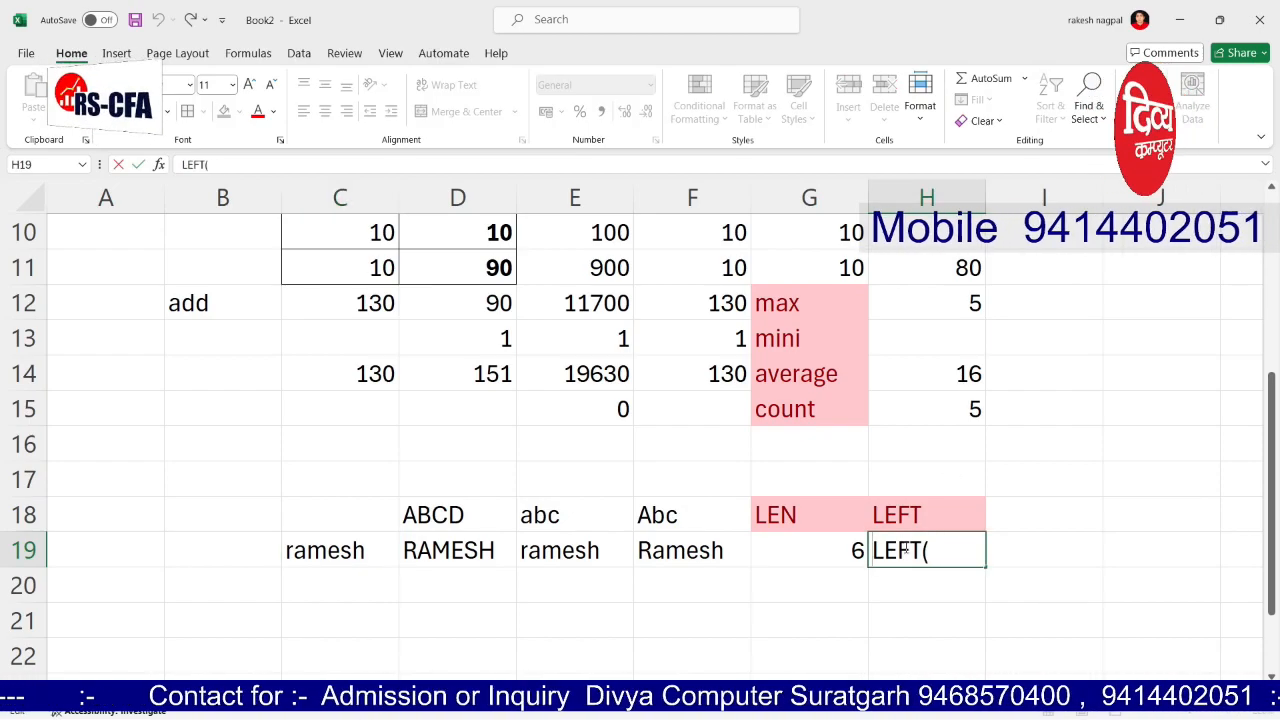
key(Home)
text(=)
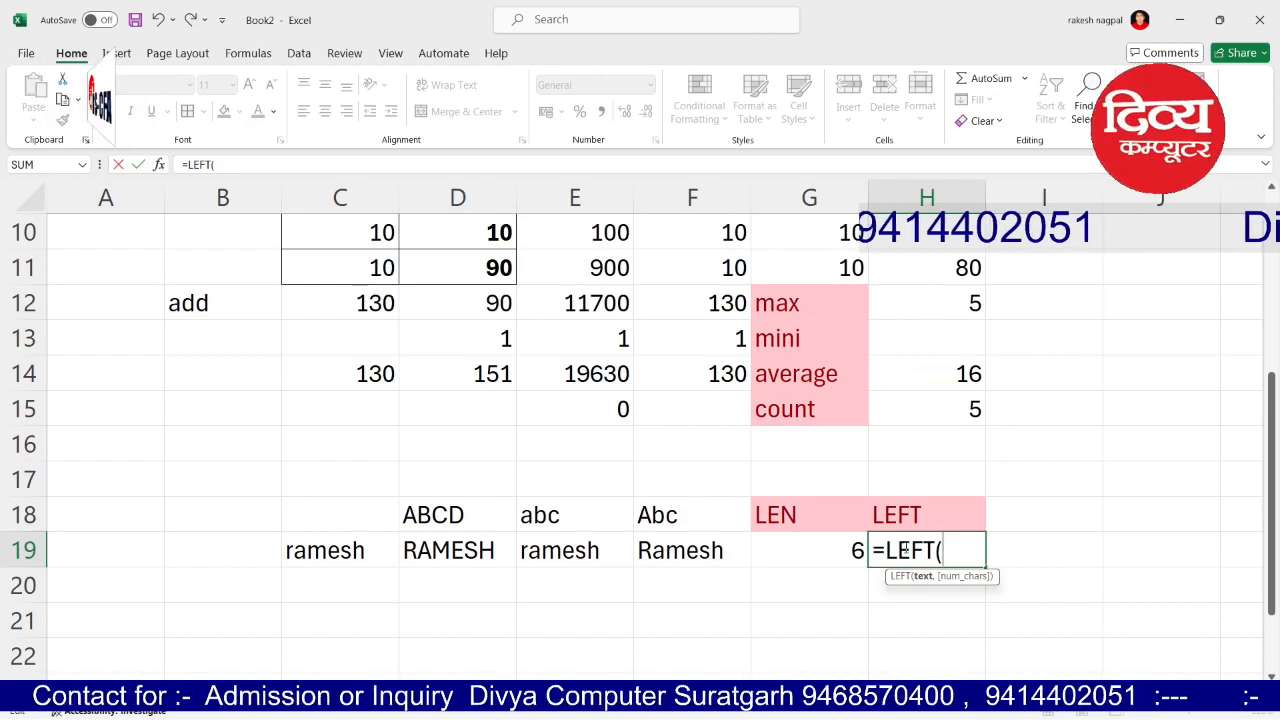
text(C19,)
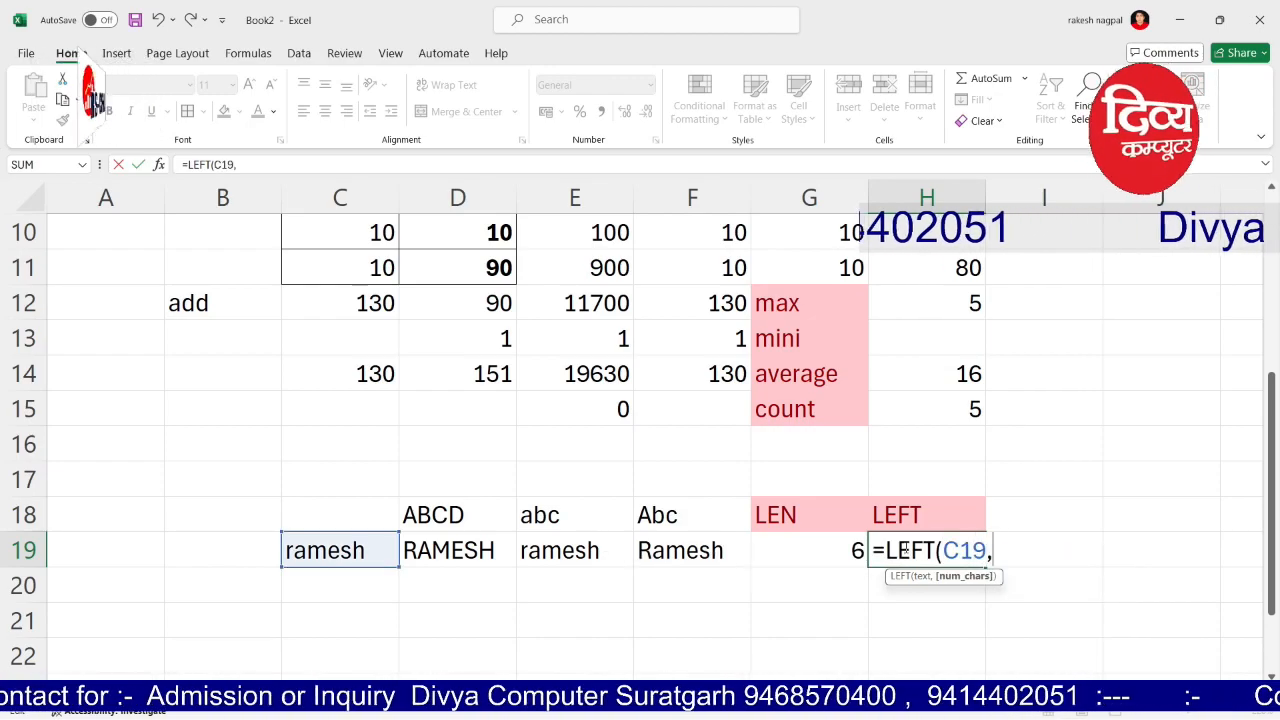
text(3))
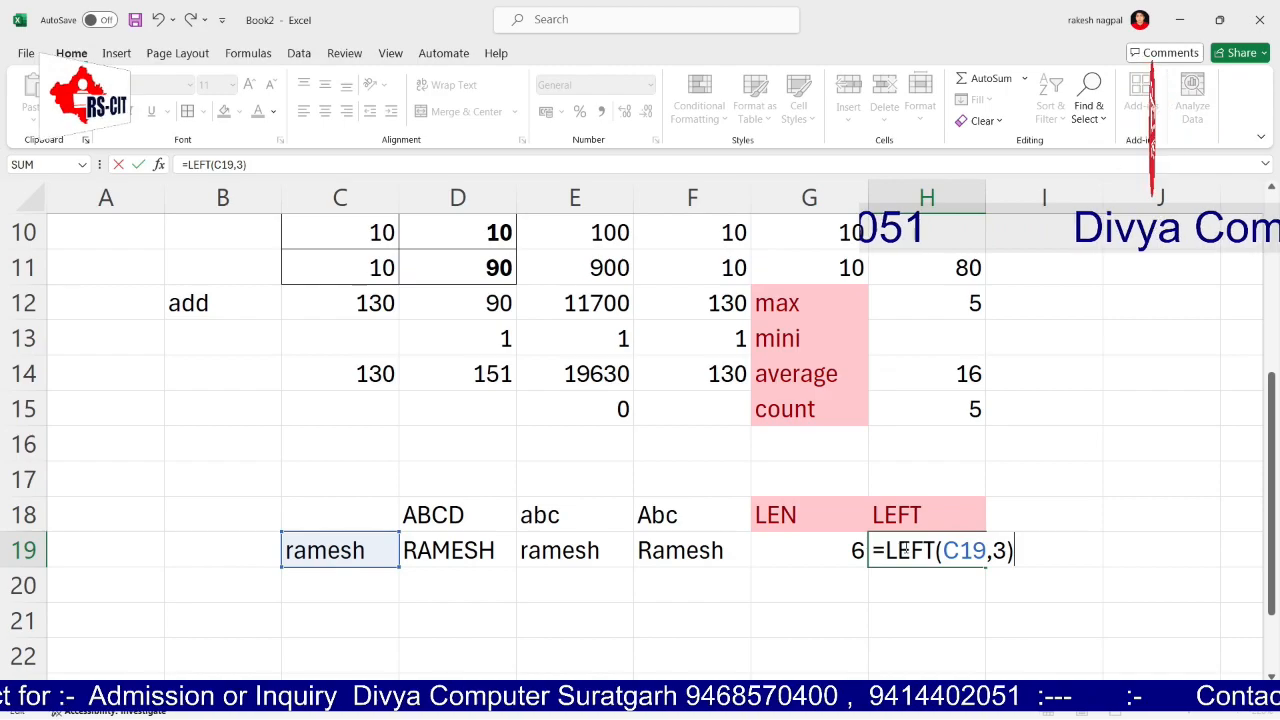
key(Return)
key(Up)
key(Up)
key(Right)
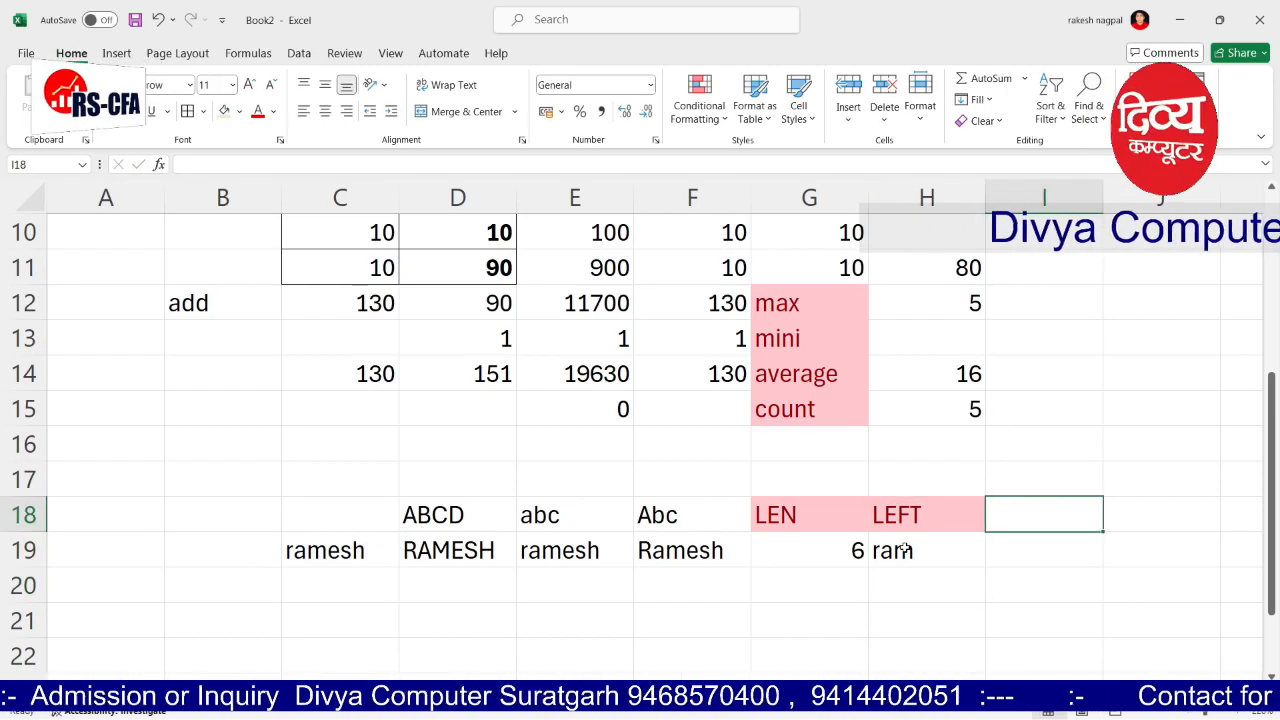
Step: Enter a RIGHT formula on D19 with 3 characters, initially in I18
text(RIGH)
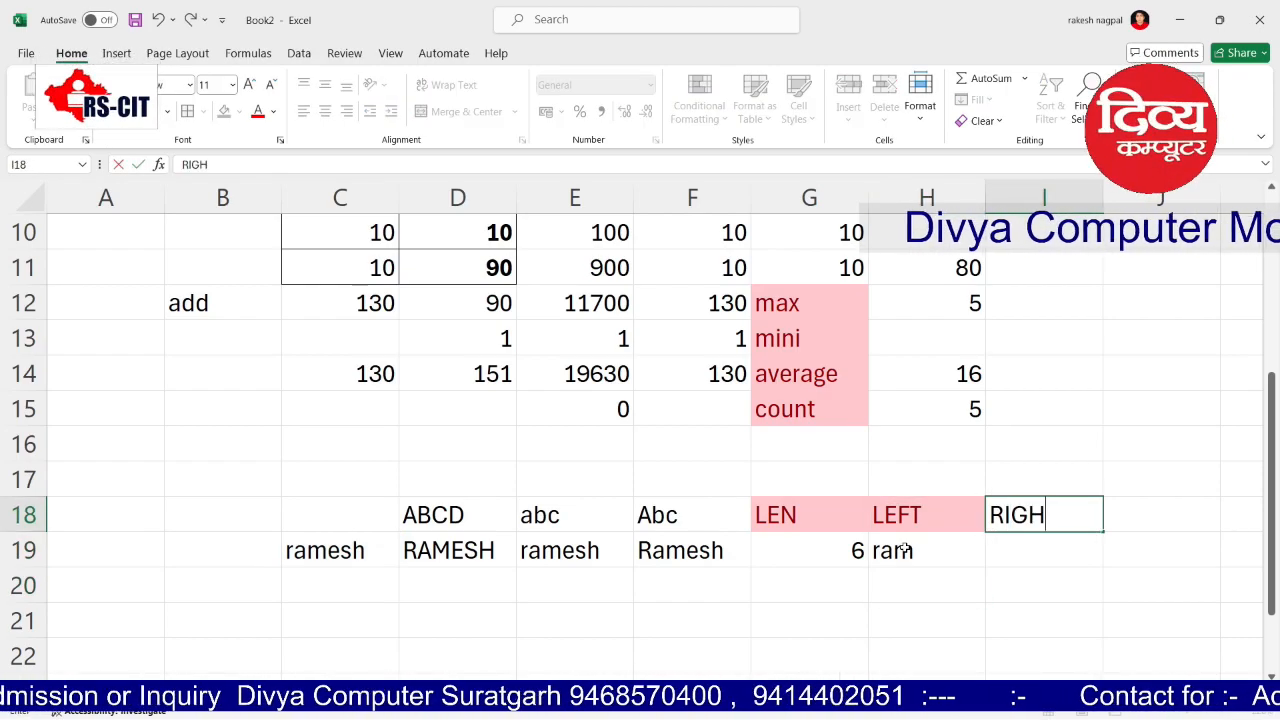
text(T()
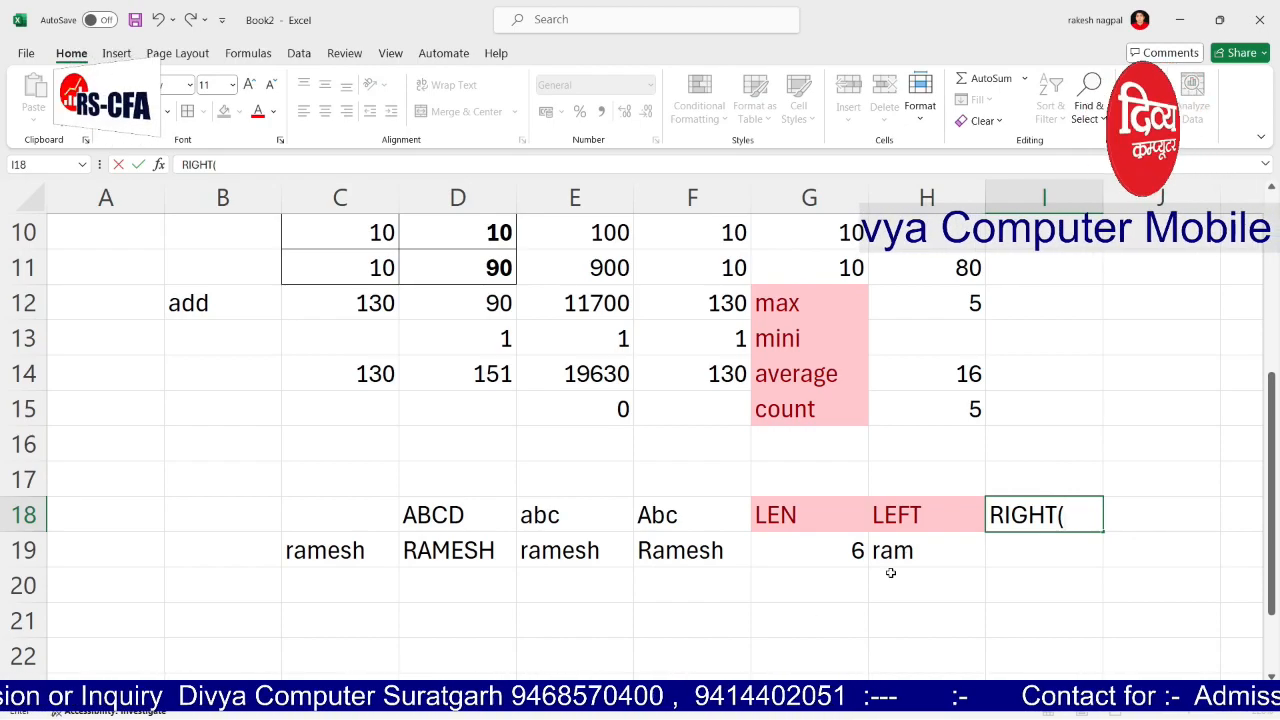
key(Home)
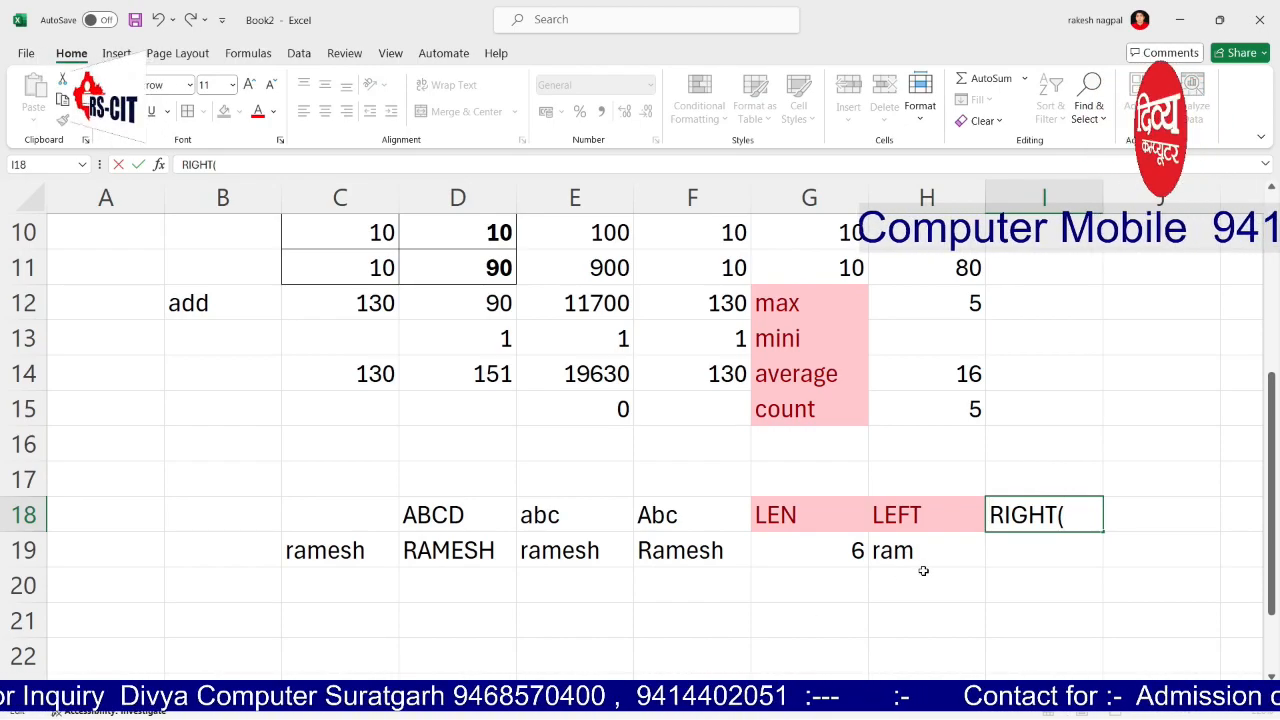
text(=)
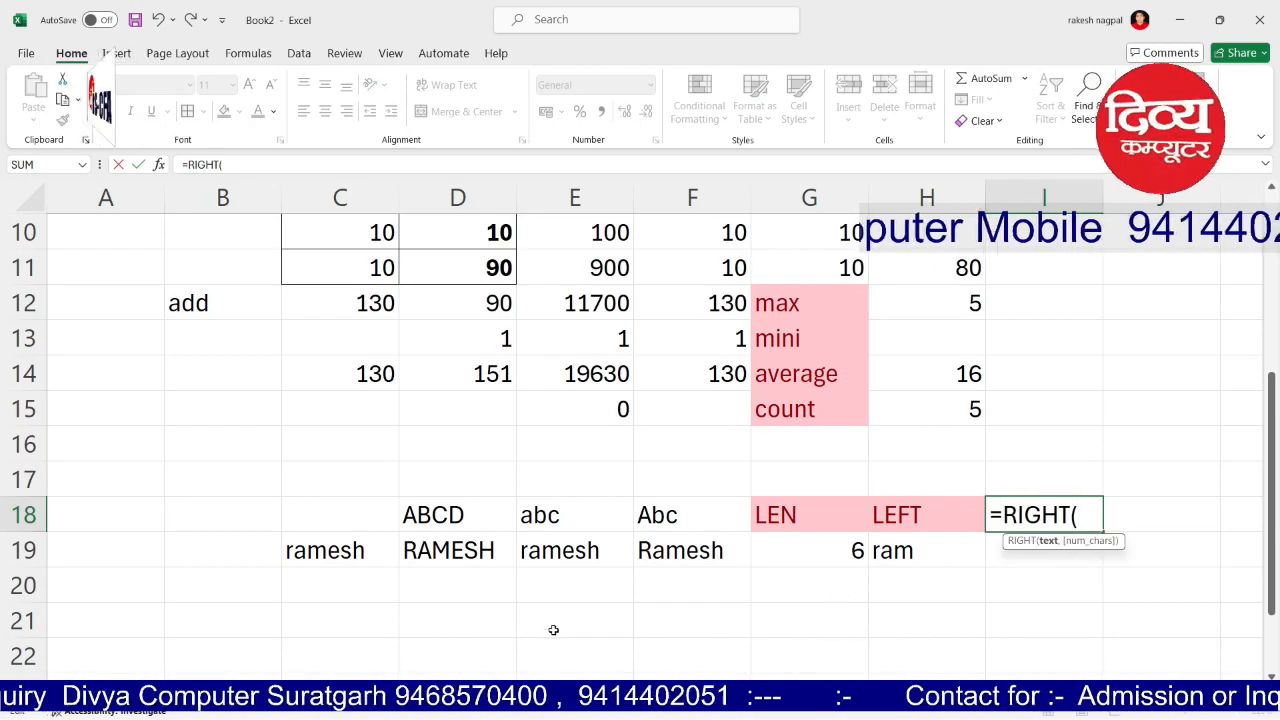
click(443, 556)
text(,3))
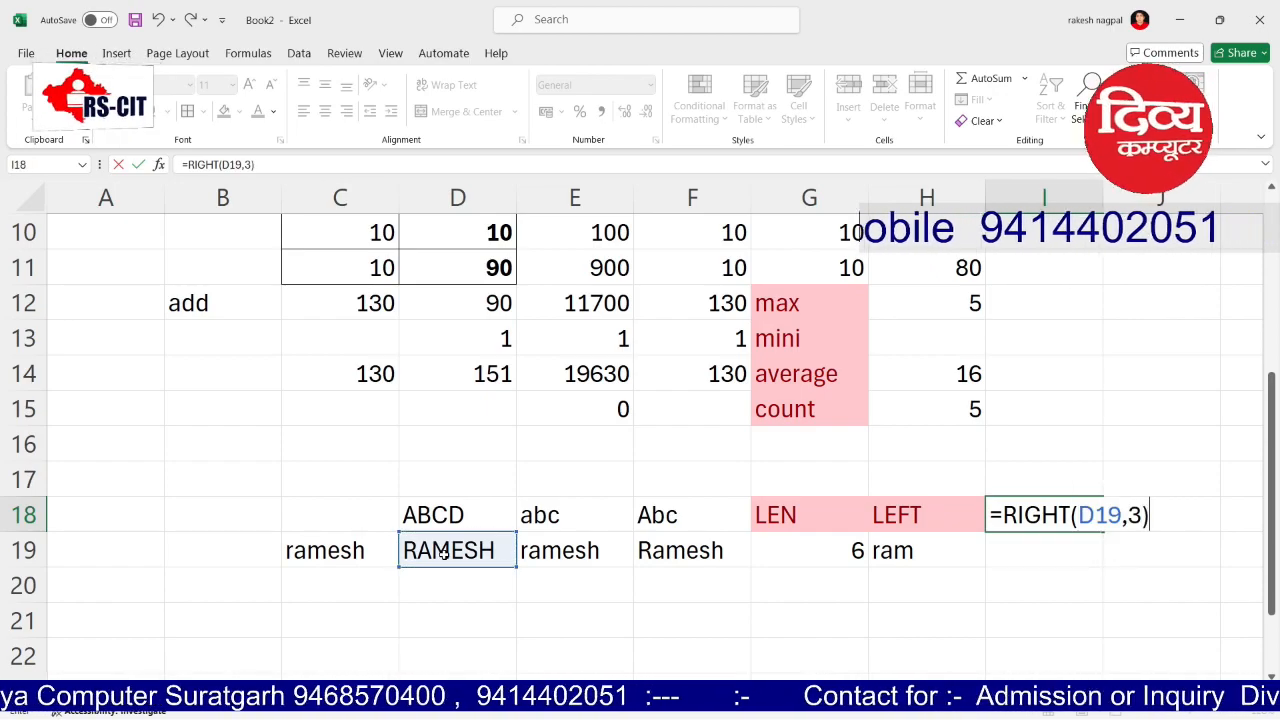
key(Return)
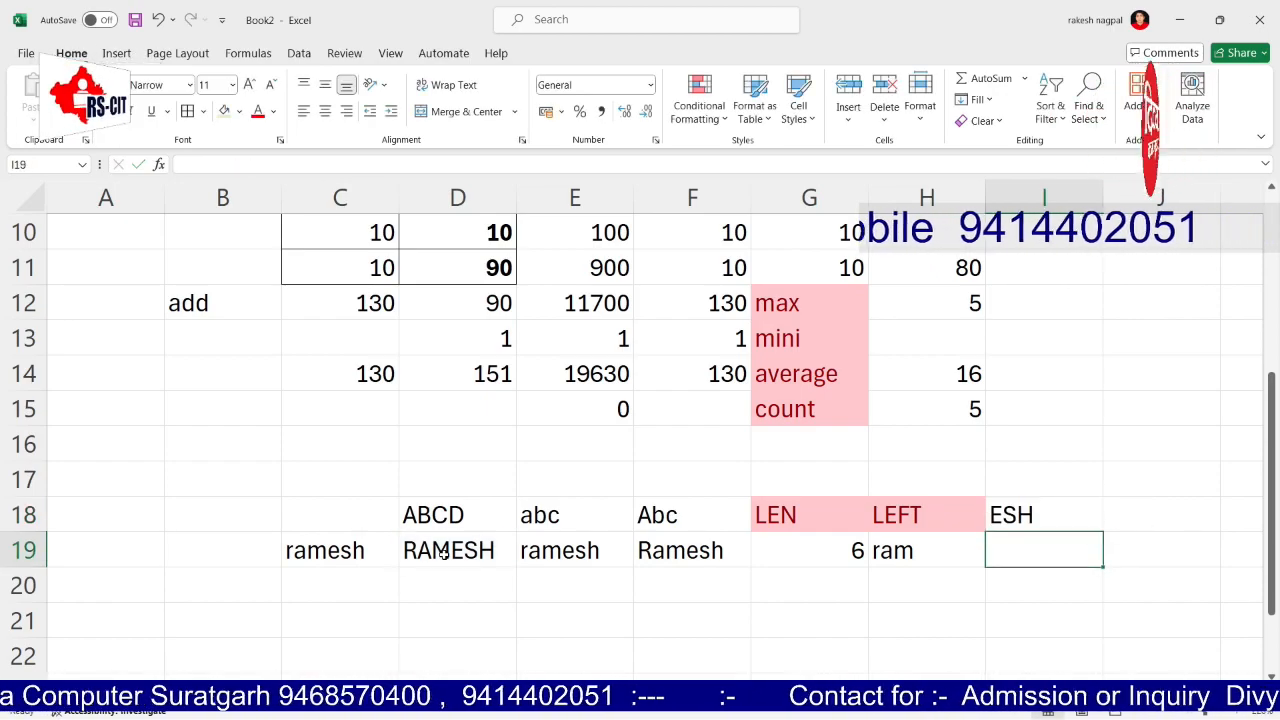
Step: Replace I18's content with the heading RIGHT
key(Left)
text(LEFT()
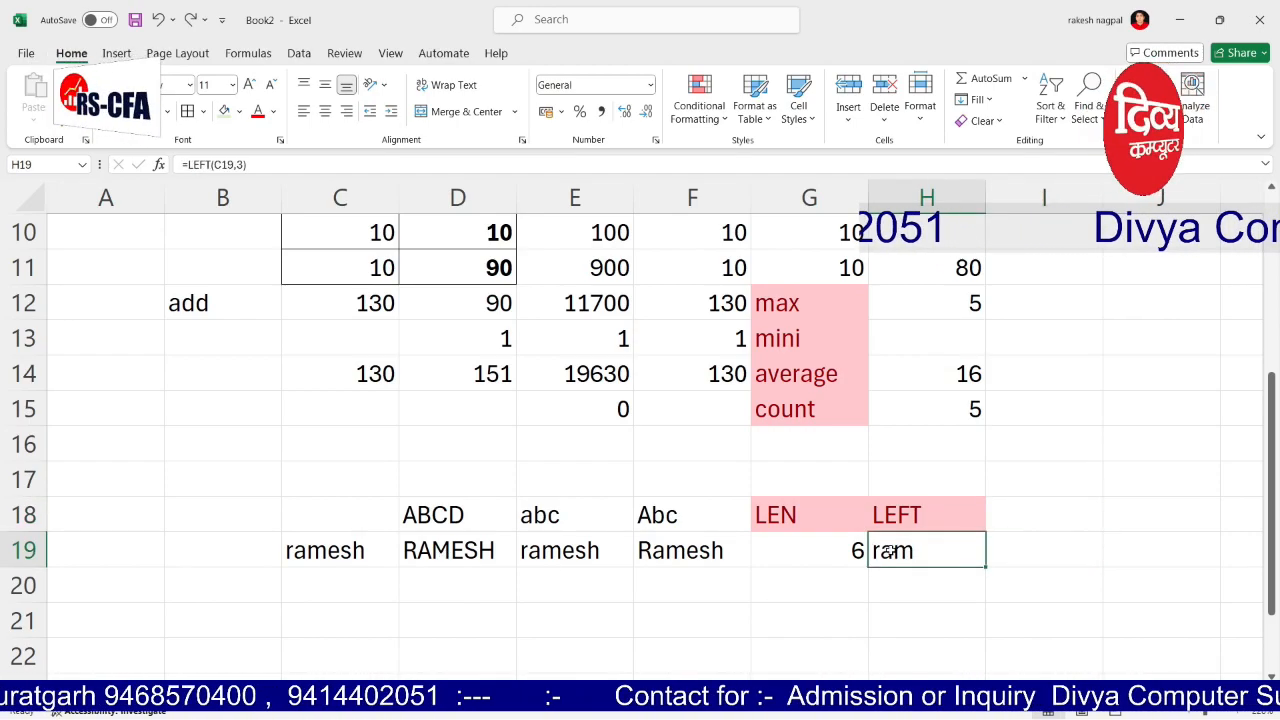
click(1010, 519)
text(RIGHT)
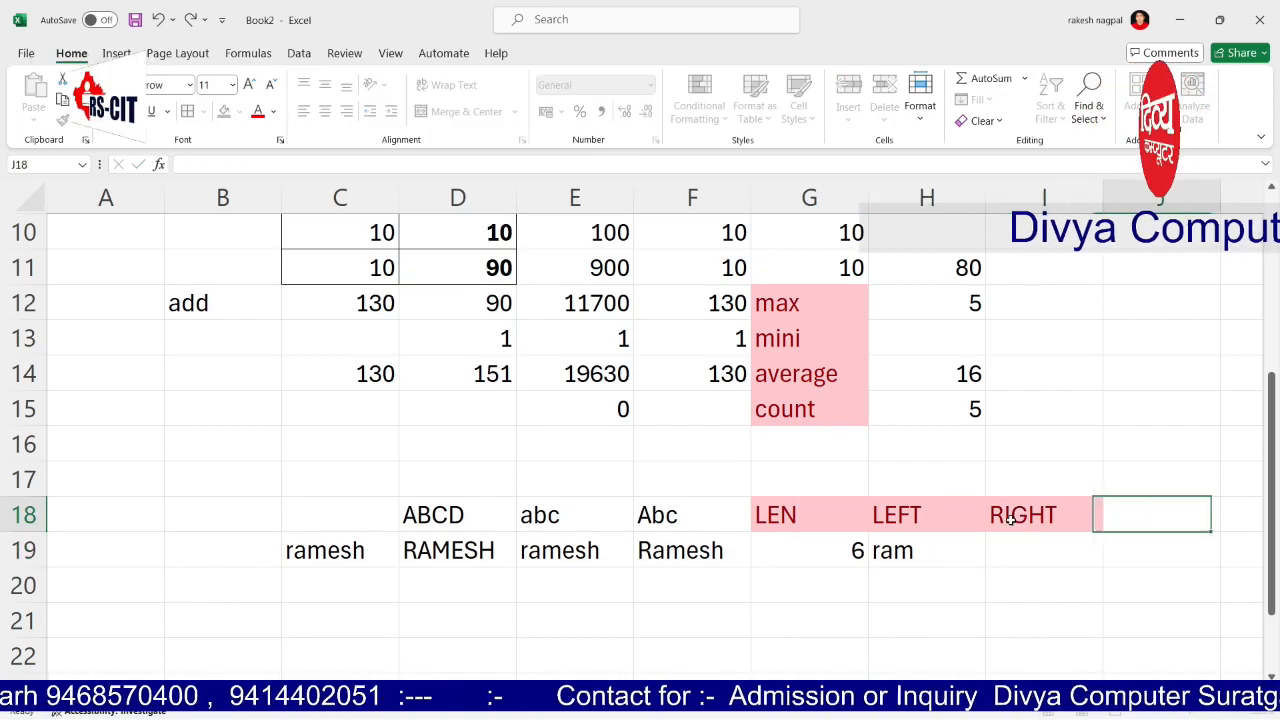
key(Return)
Step: Enter =RIGHT(D19,3) in I19 to show the last three letters, ESH
text(=R)
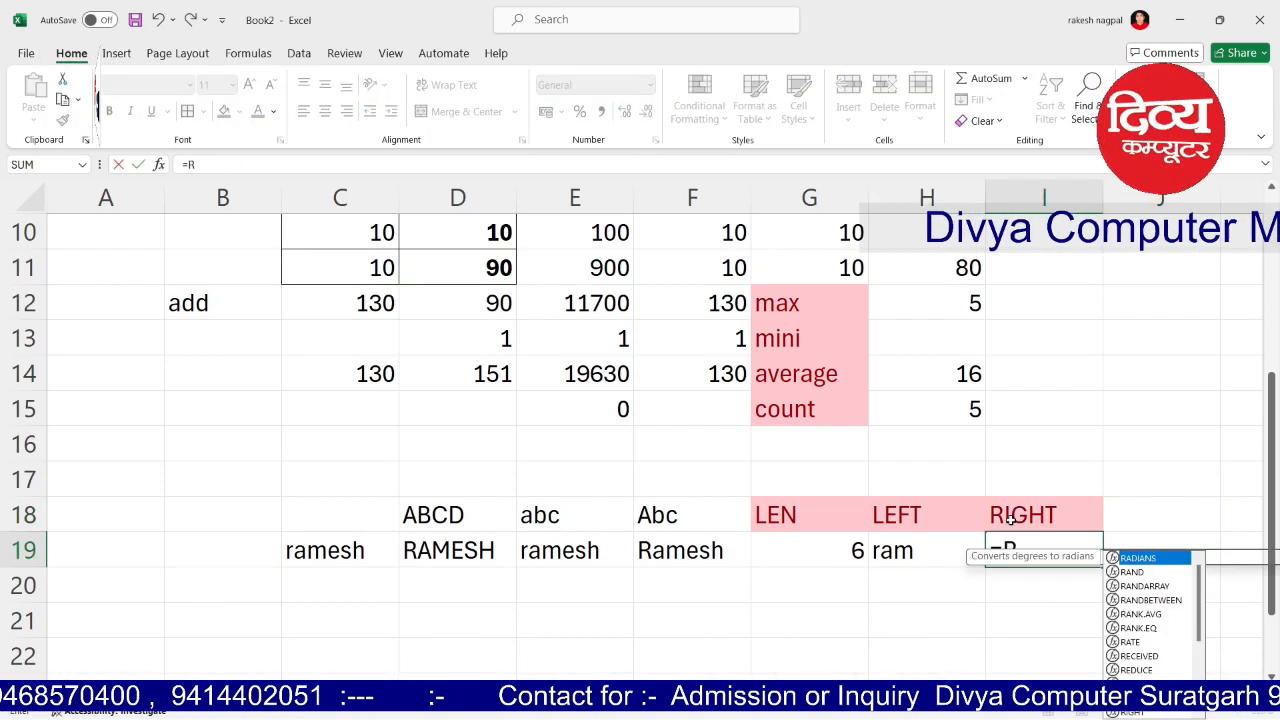
text(IGHT()
key(shift+F10)
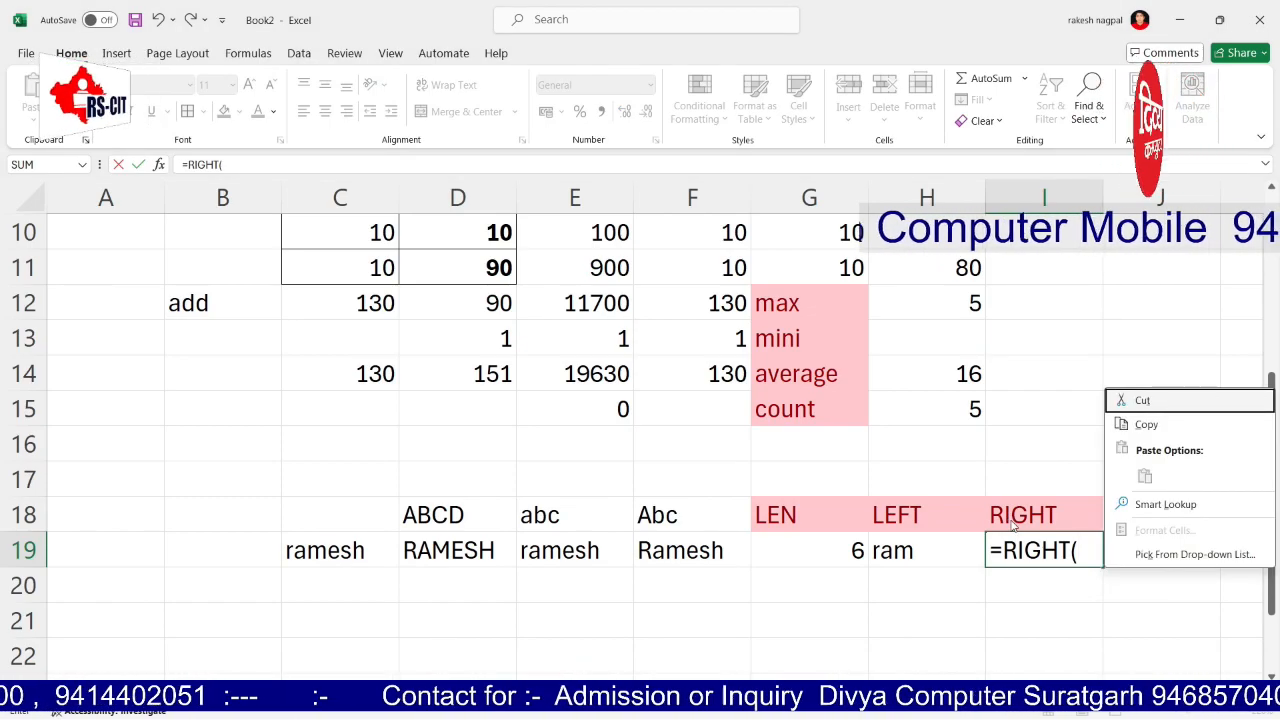
key(Escape)
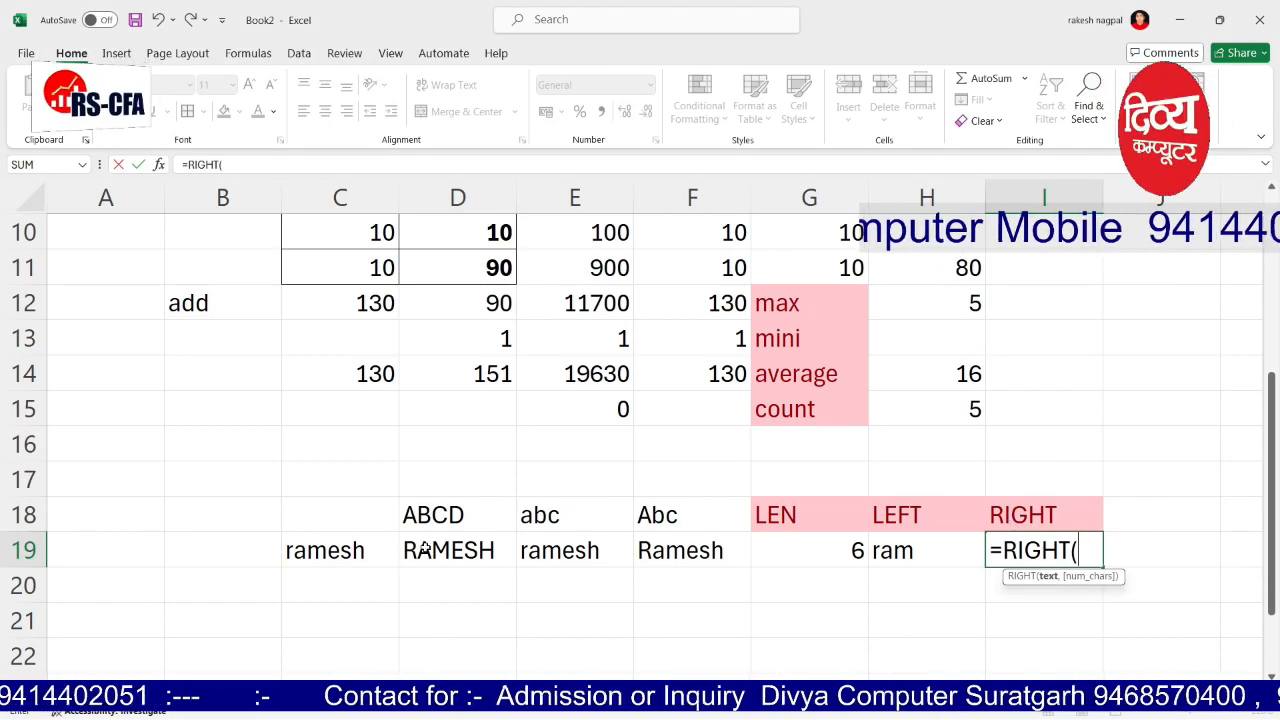
click(425, 549)
text(,3))
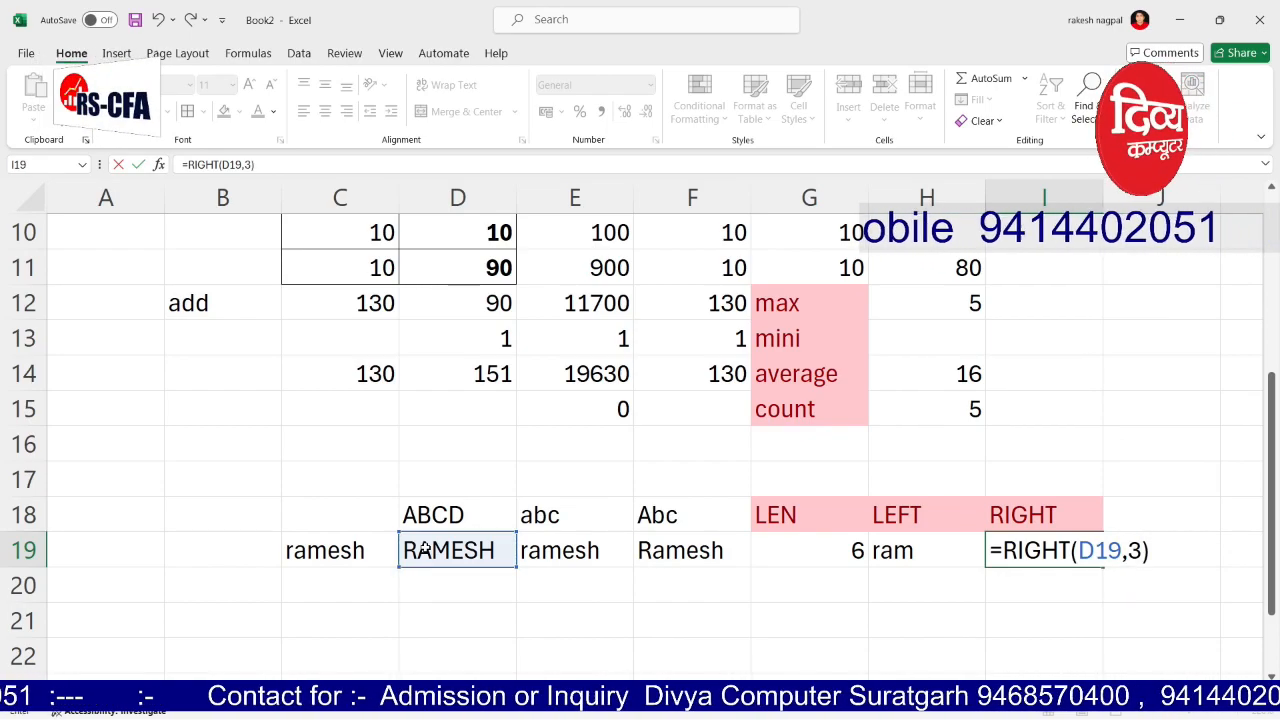
key(Return)
key(Up)
key(Left)
key(Left)
key(Left)
key(Left)
key(Left)
key(Right)
key(Right)
key(Right)
key(Right)
key(Right)
key(Right)
key(Right)
key(Right)
key(Right)
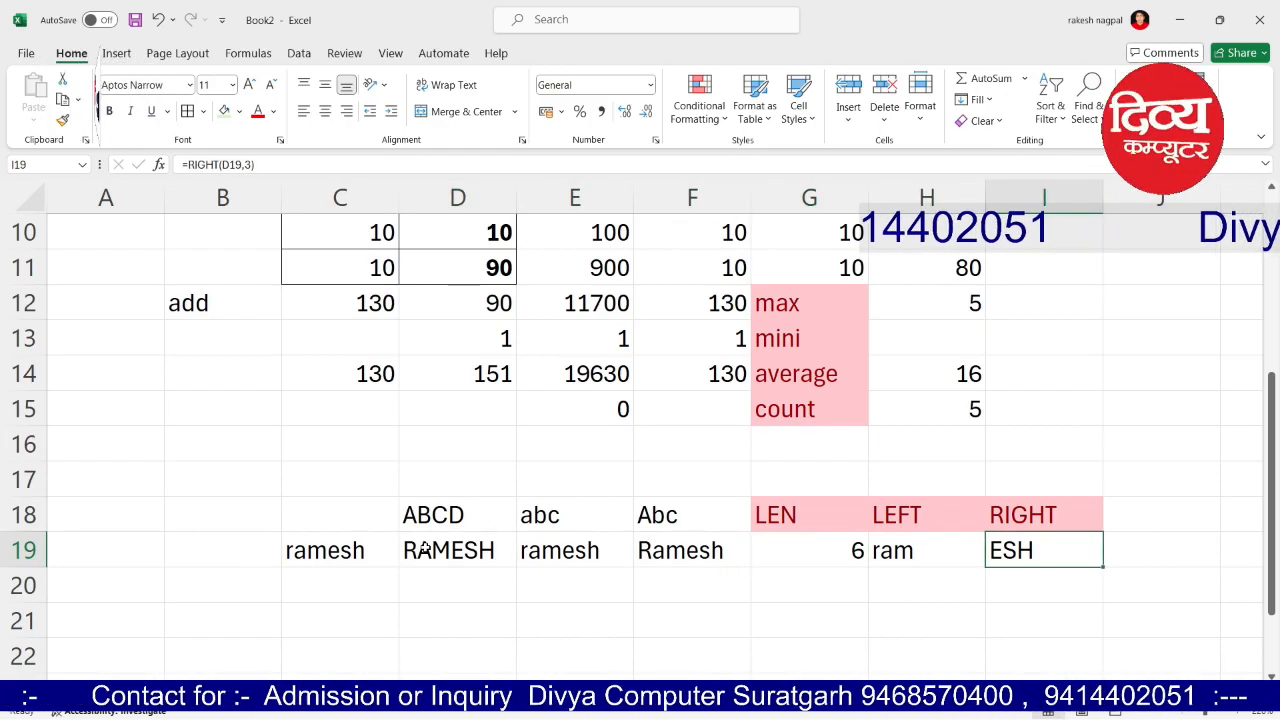
key(Up)
key(Left)
key(Left)
key(Left)
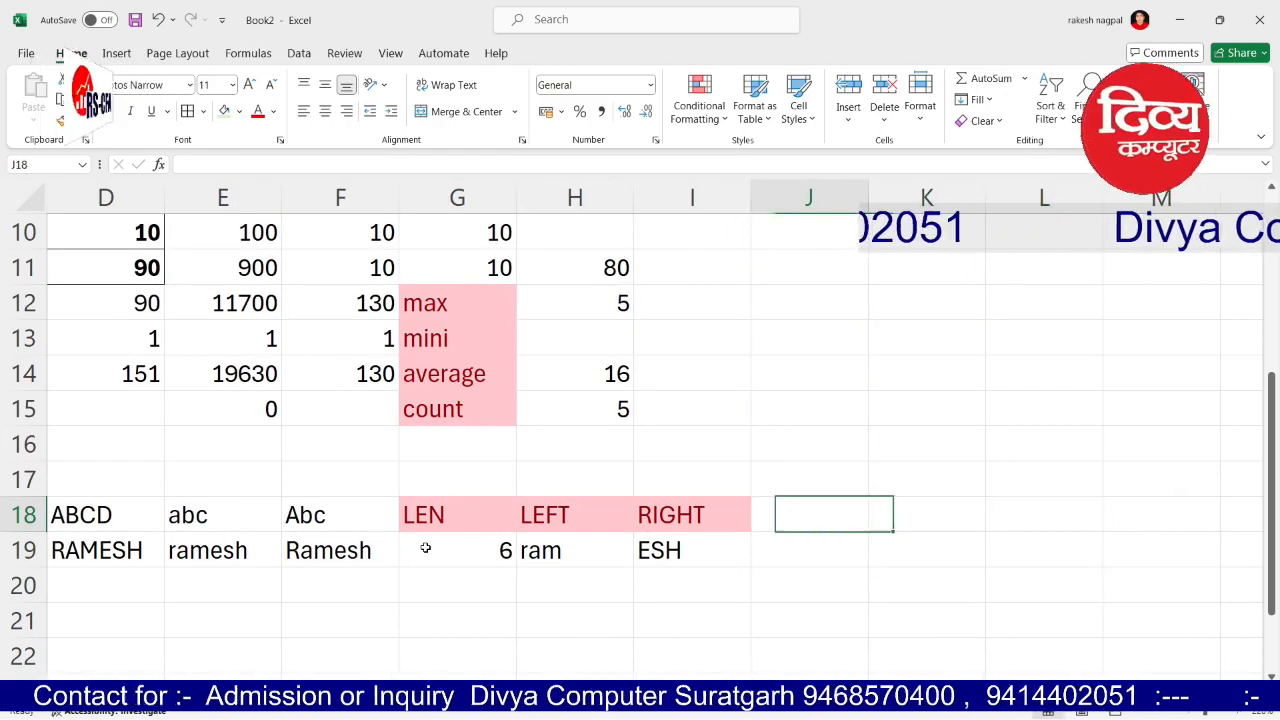
Step: Enter =CONCATENATE(H19,I19) in J18 to join ram and ESH into ramESH
text(=CON)
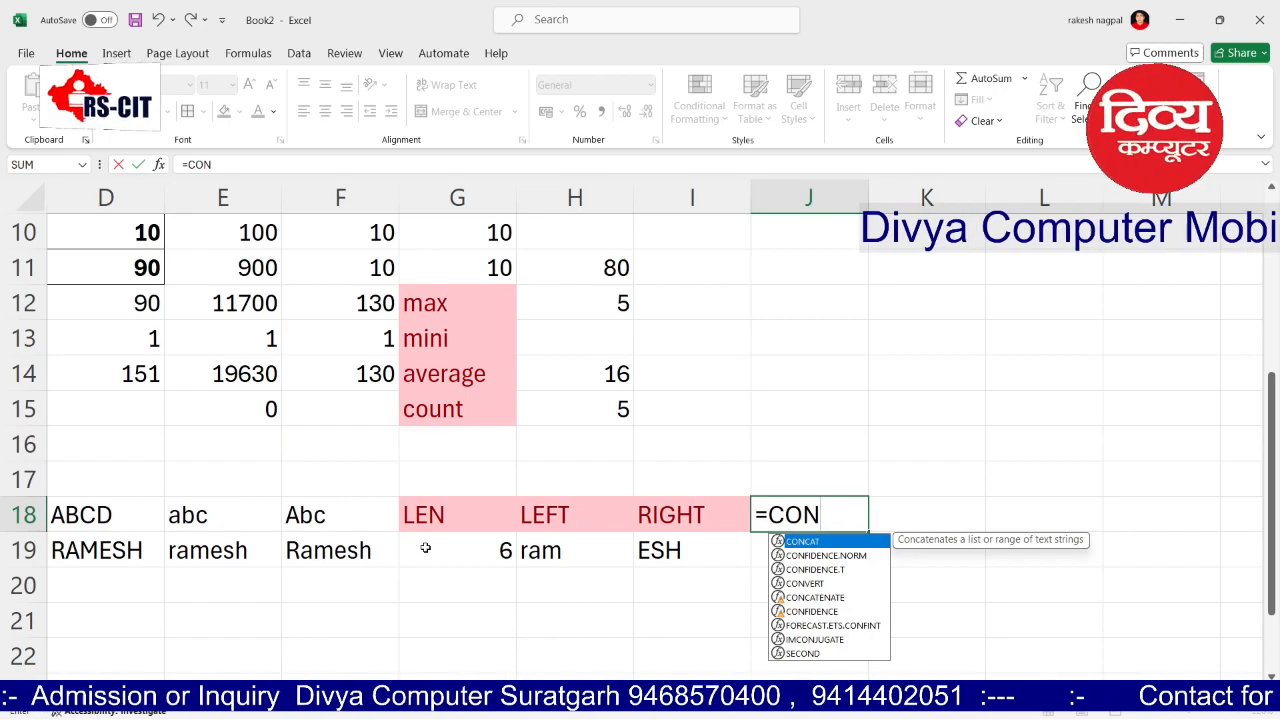
text(CA)
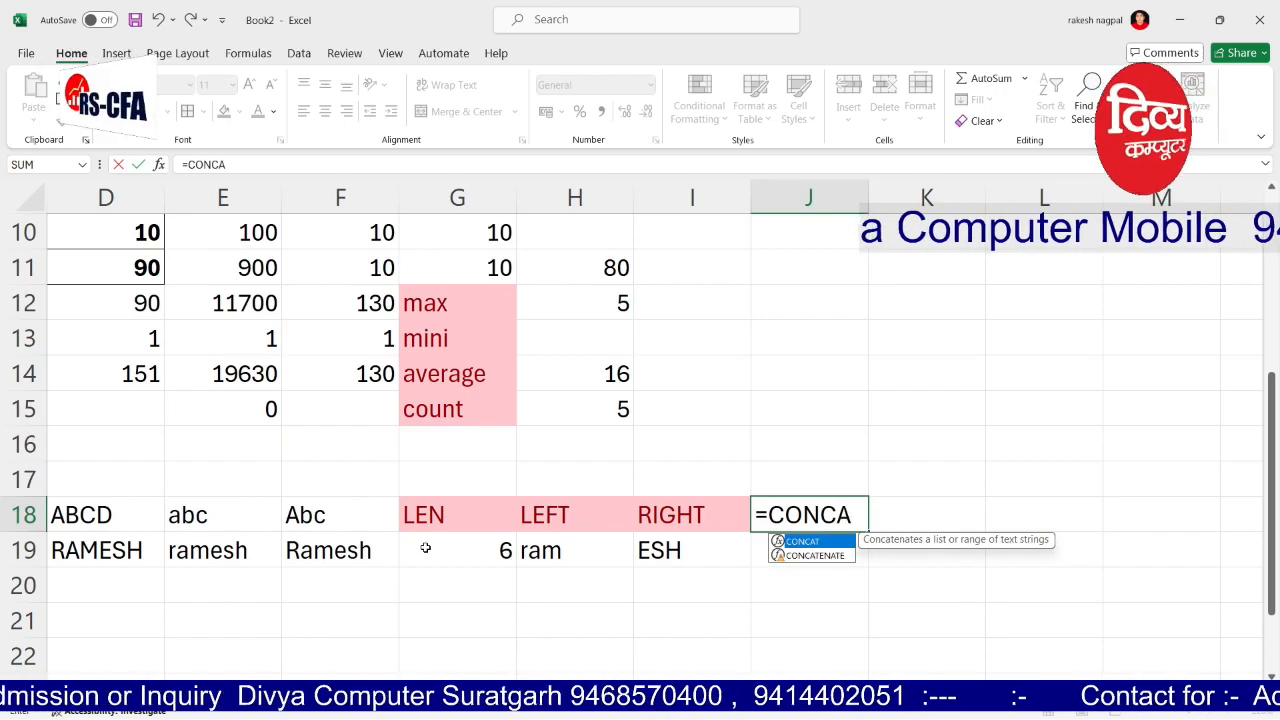
text(TENATE()
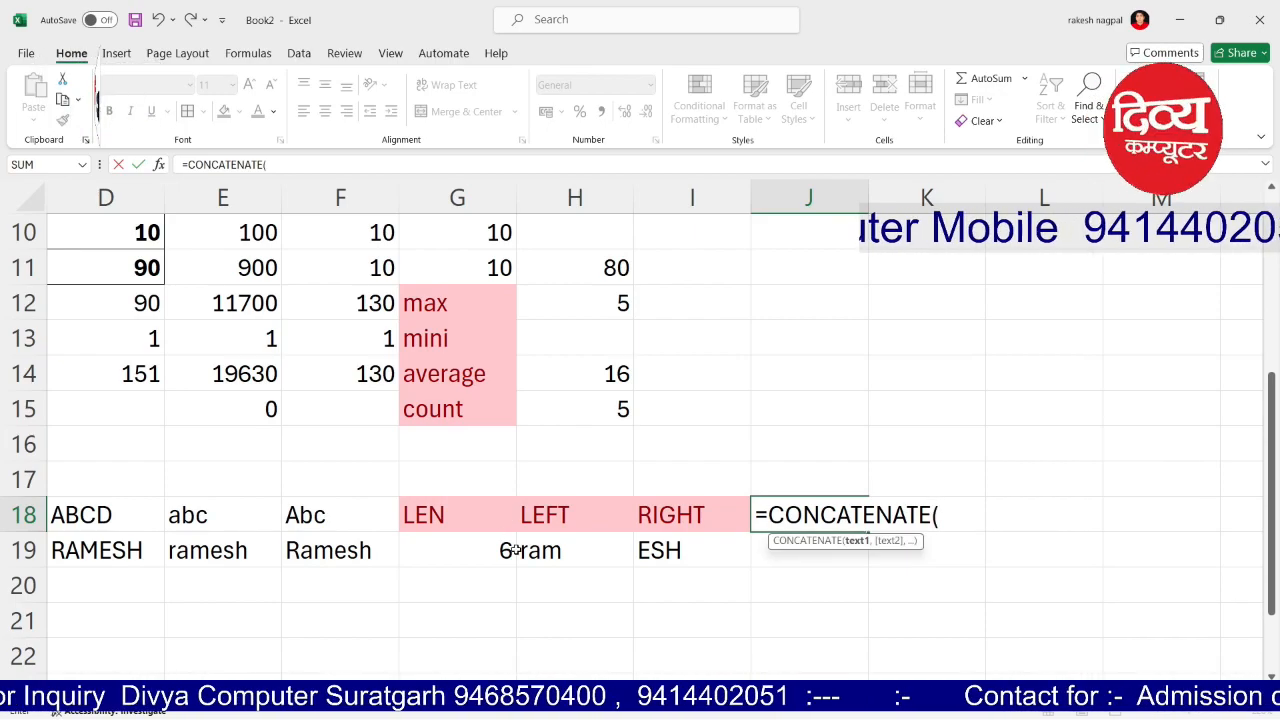
click(547, 553)
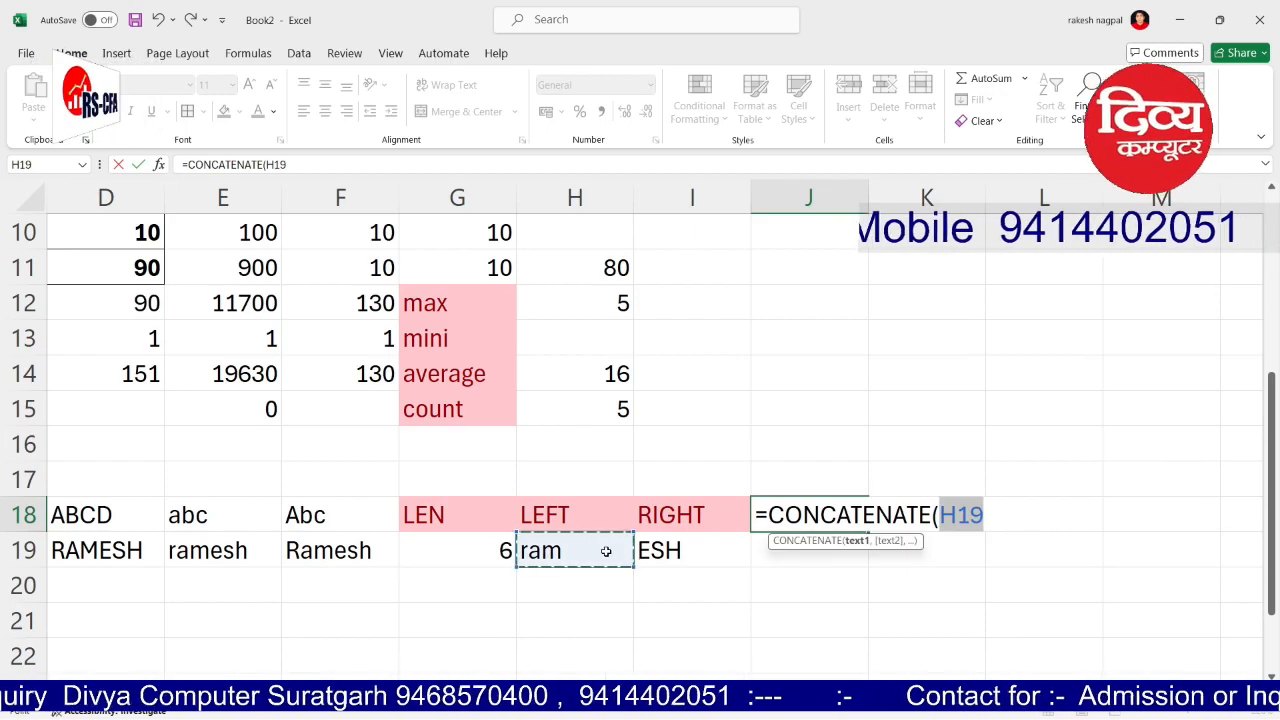
text(,)
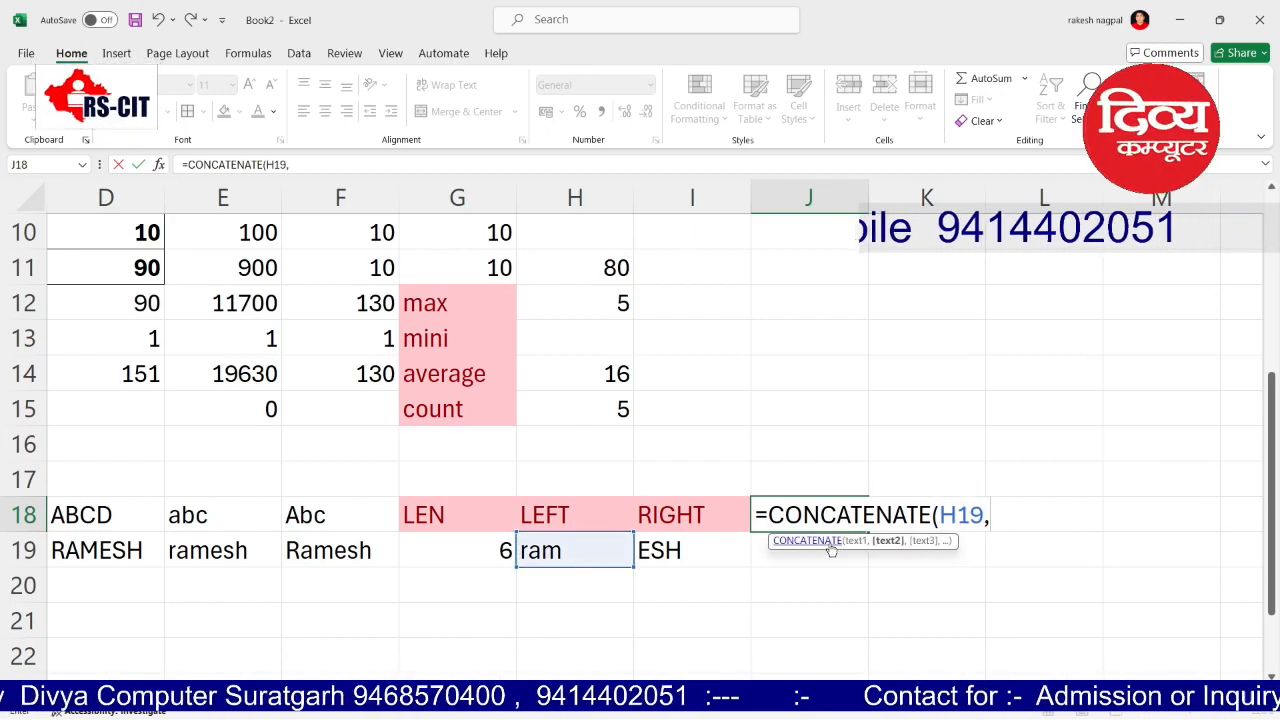
click(650, 550)
text())
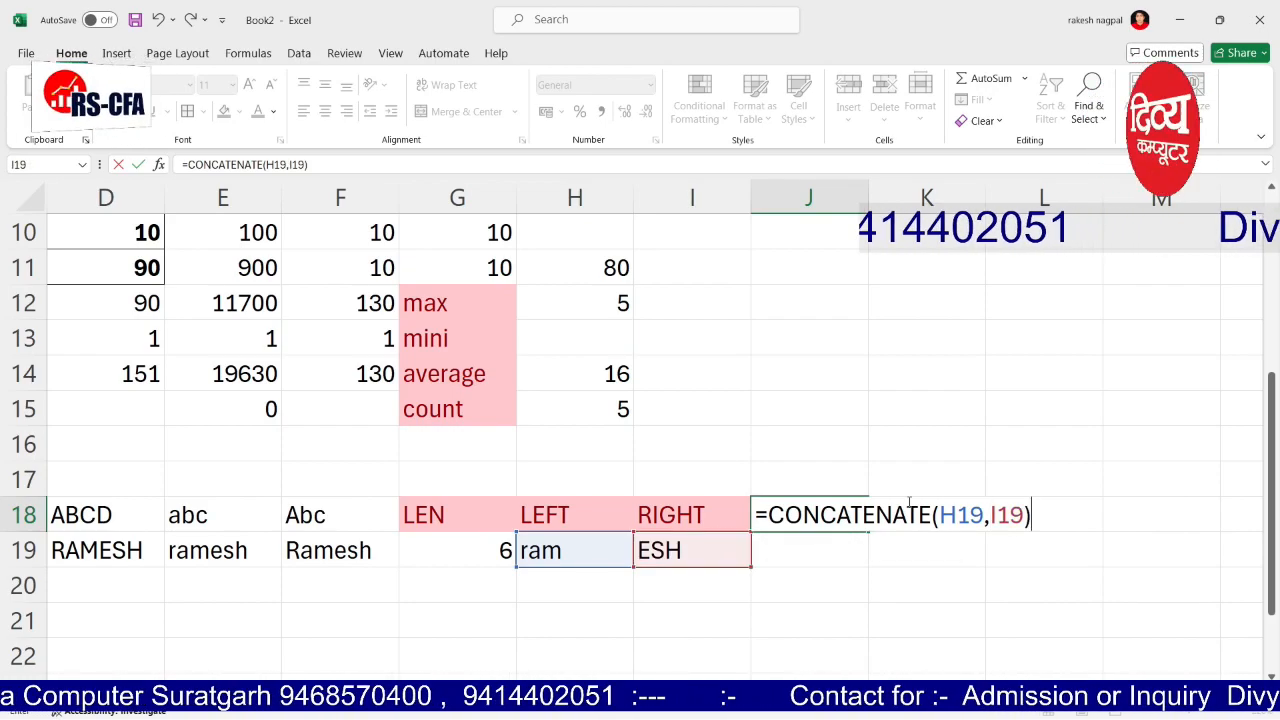
key(Return)
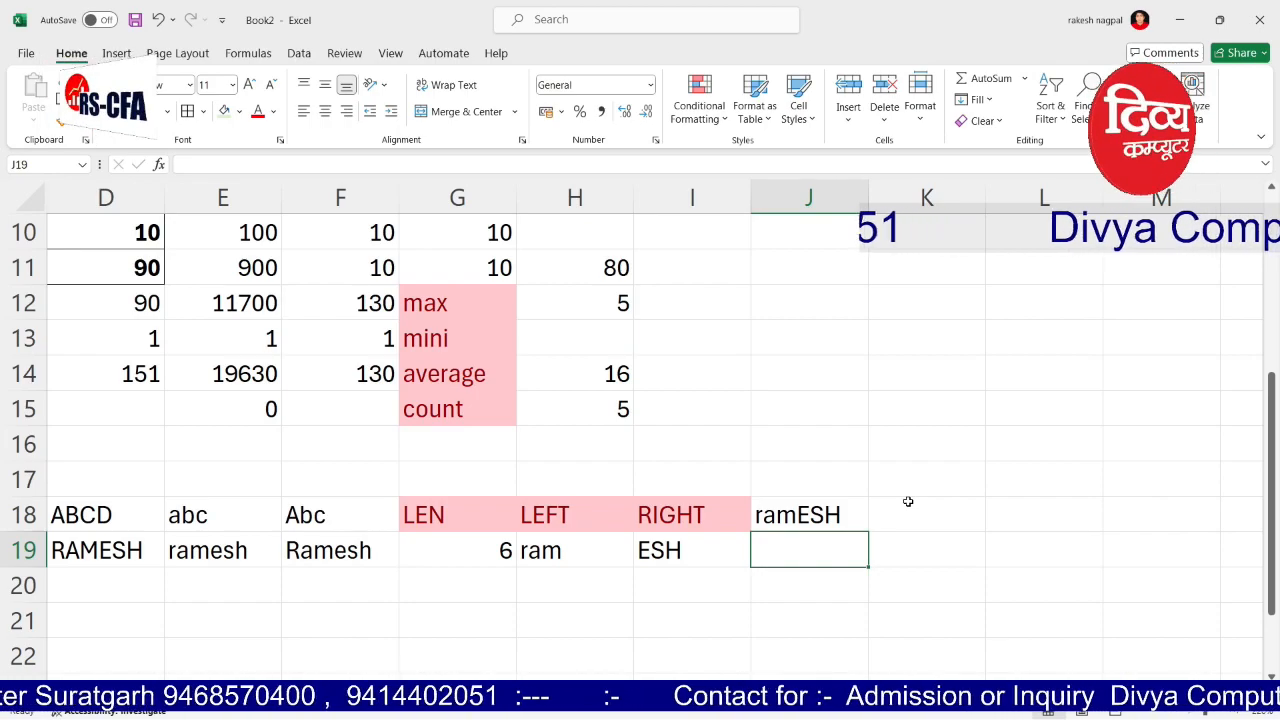
Step: Review the J18 formula, then start a CONCATENATE formula in J19
key(Up)
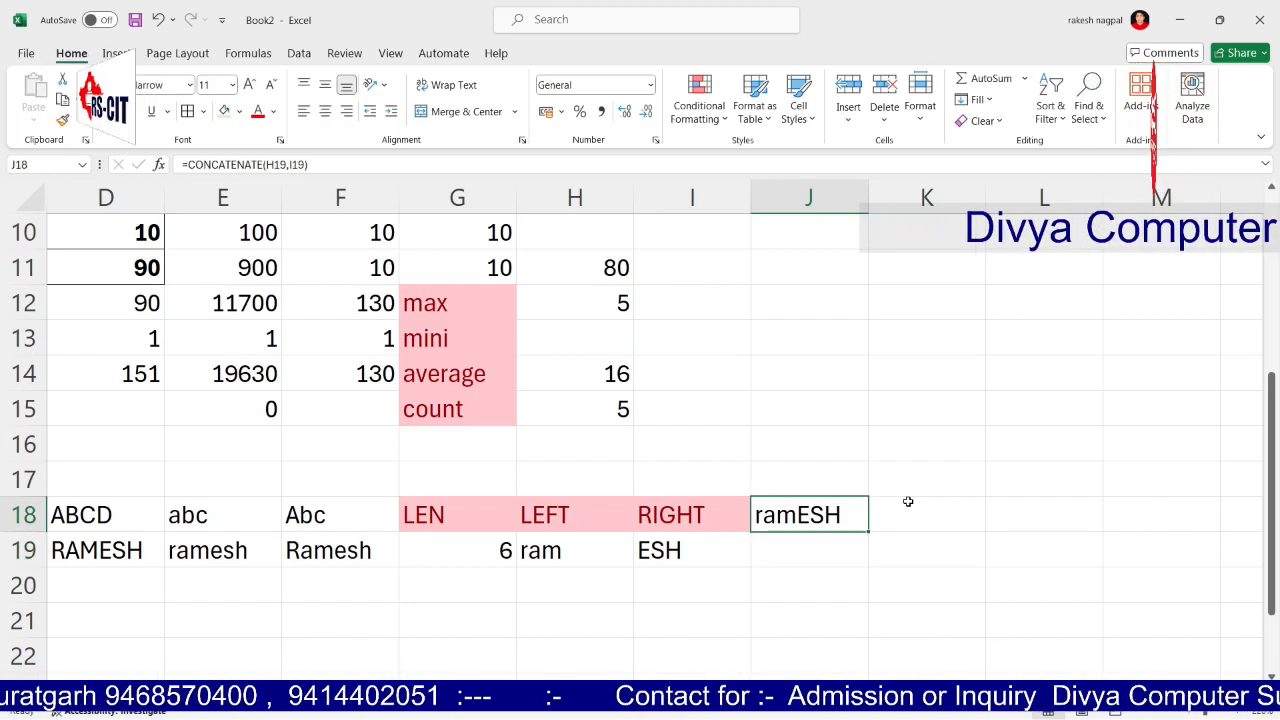
key(Down)
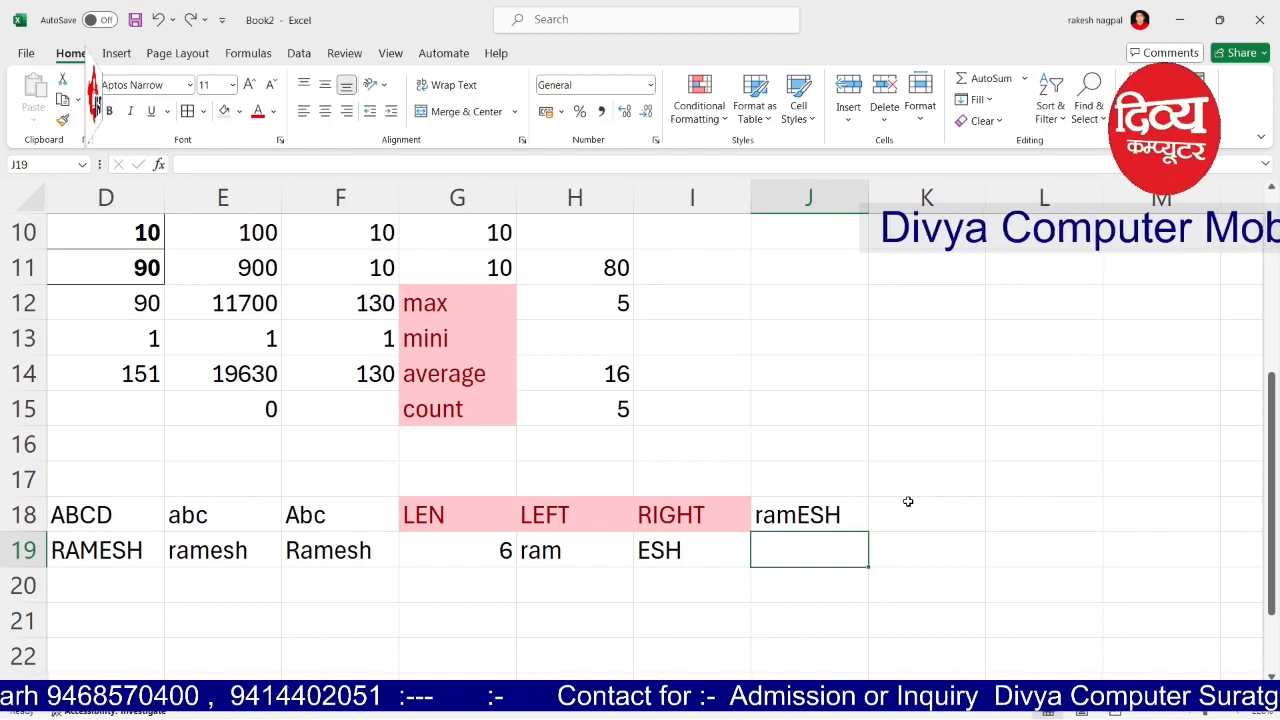
key(Up)
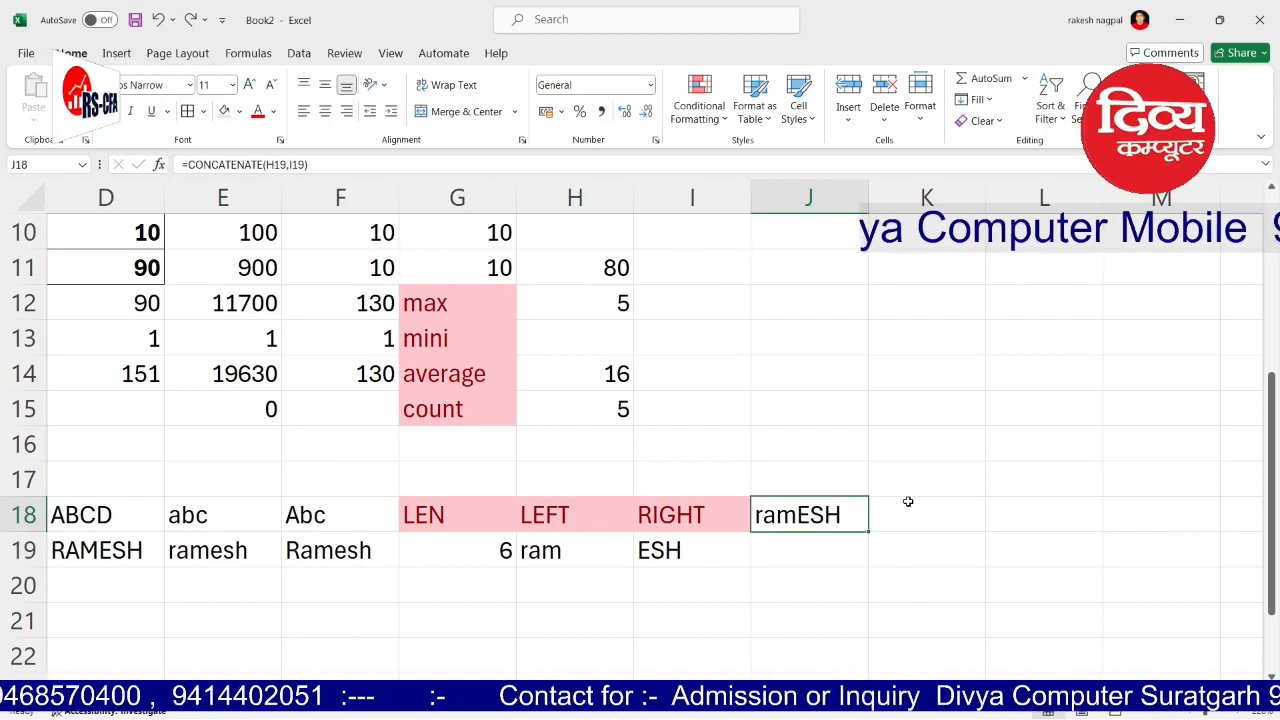
key(Down)
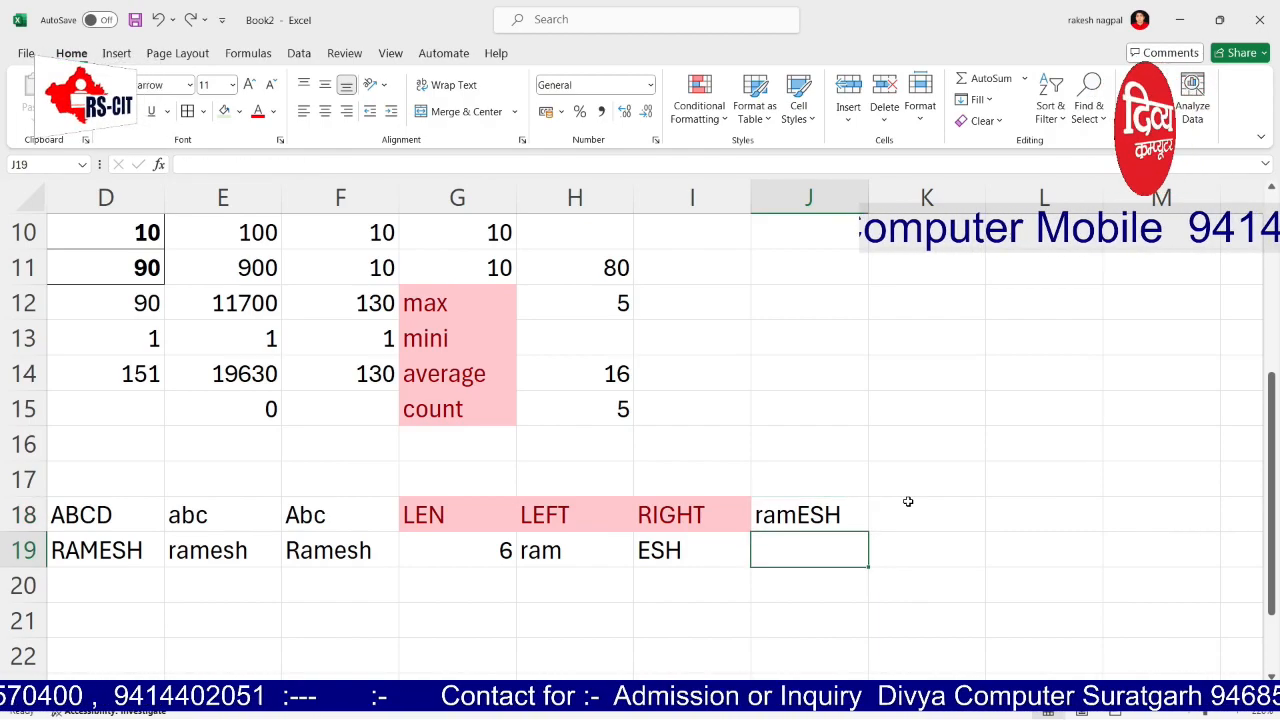
text(=CON)
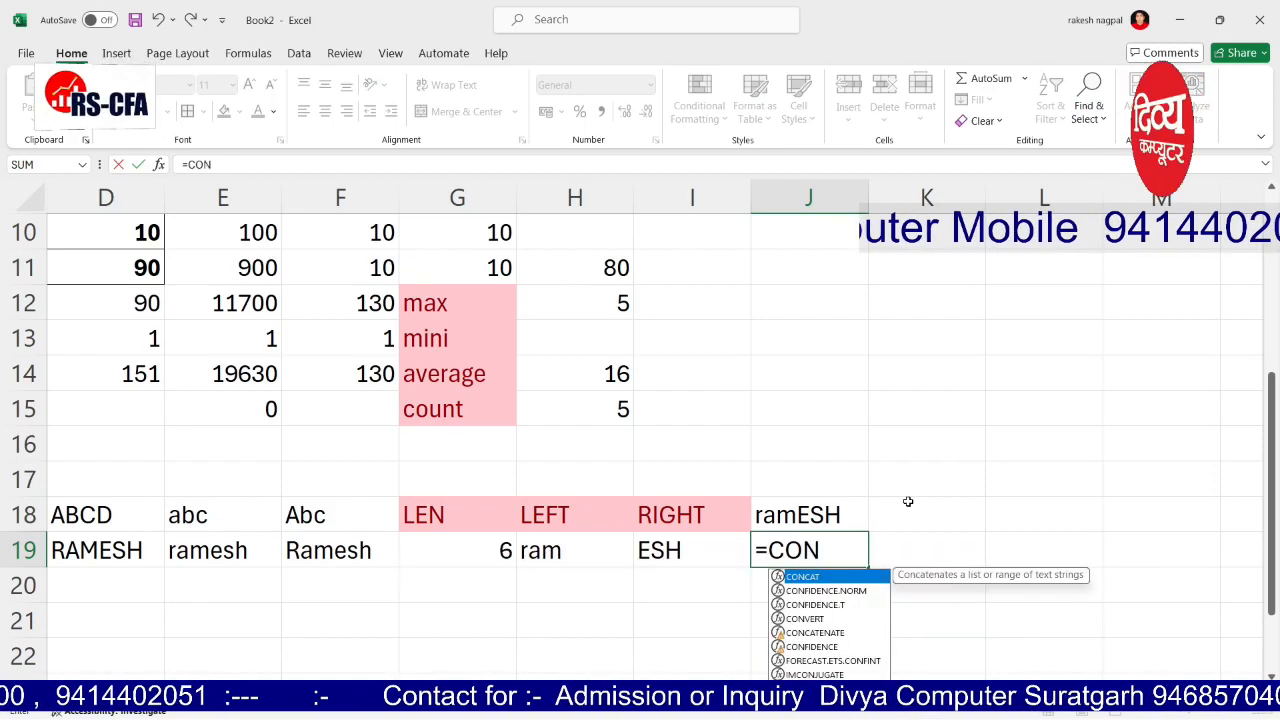
text(C)
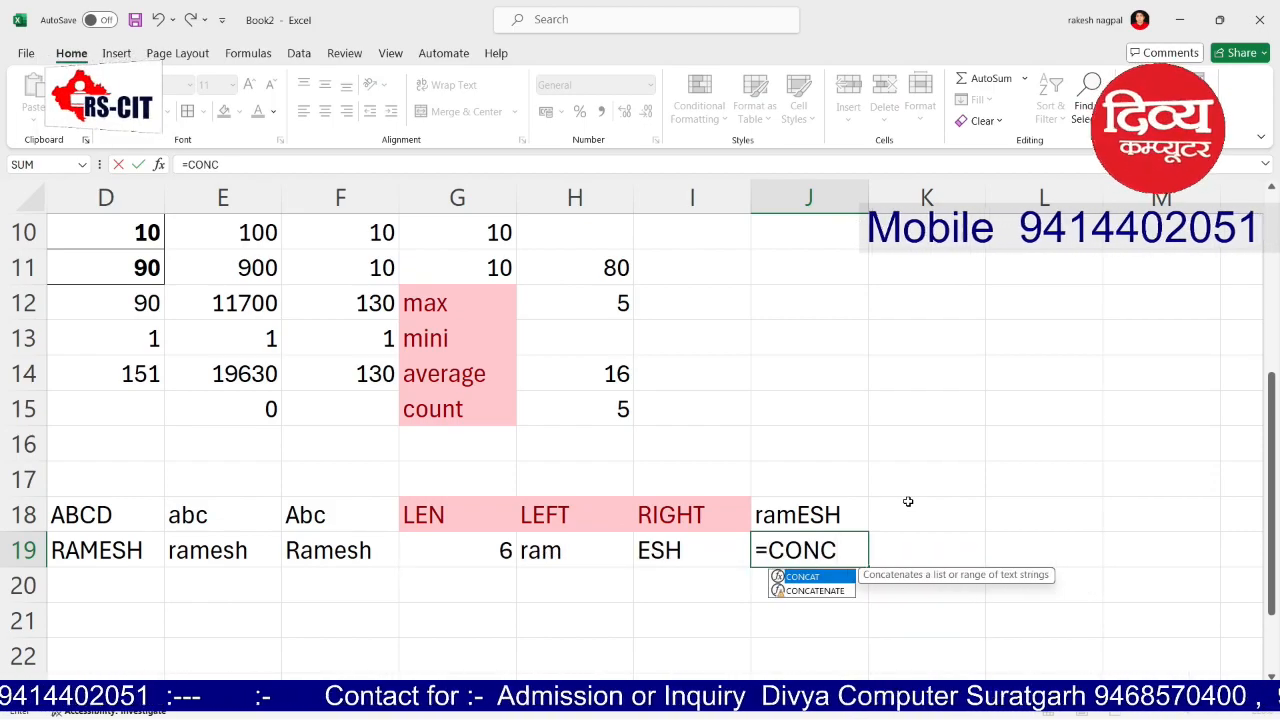
text(ATEN)
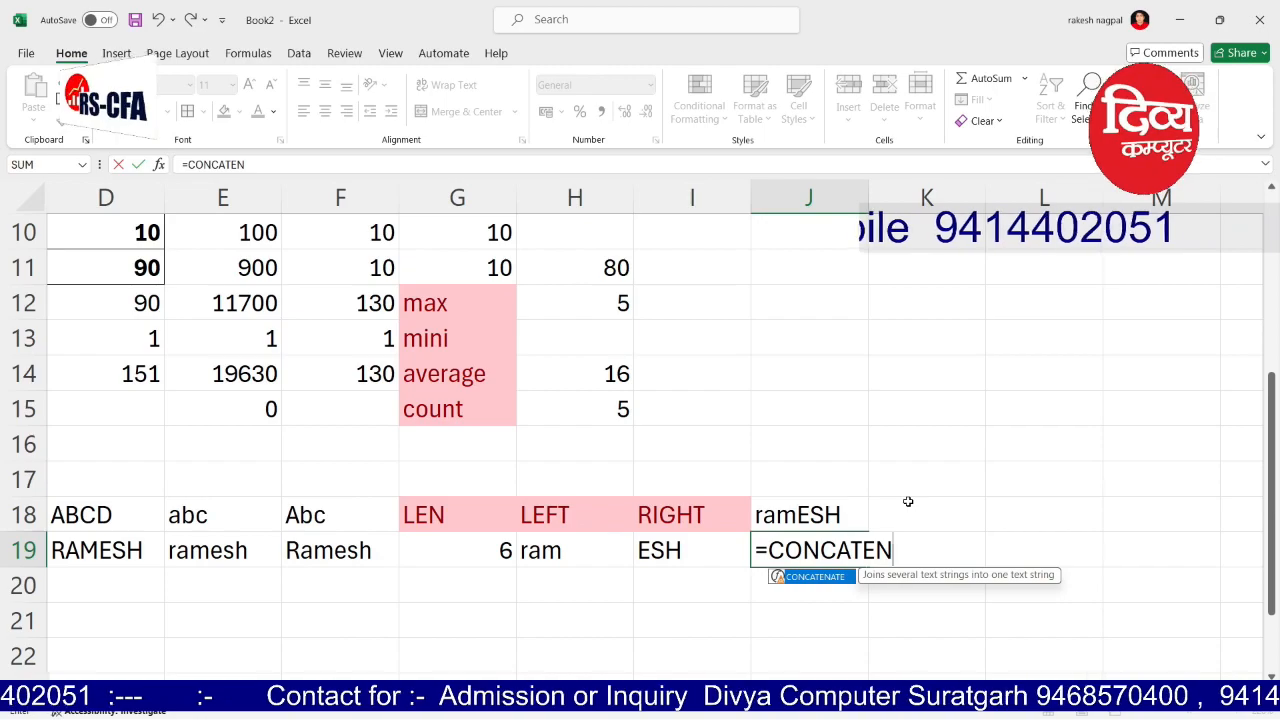
text(ATE()
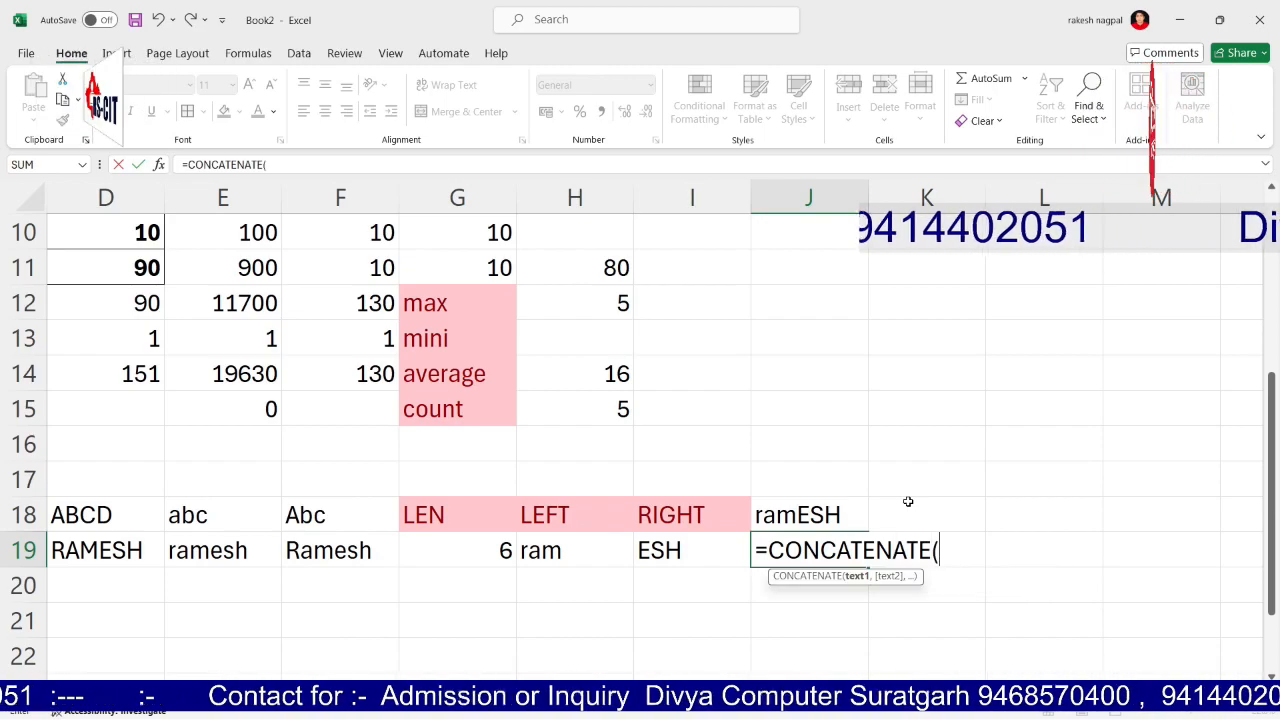
Step: Complete J19 as =CONCATENATE(H19,I19) by adding the missing I19 argument, showing ramESH
click(586, 554)
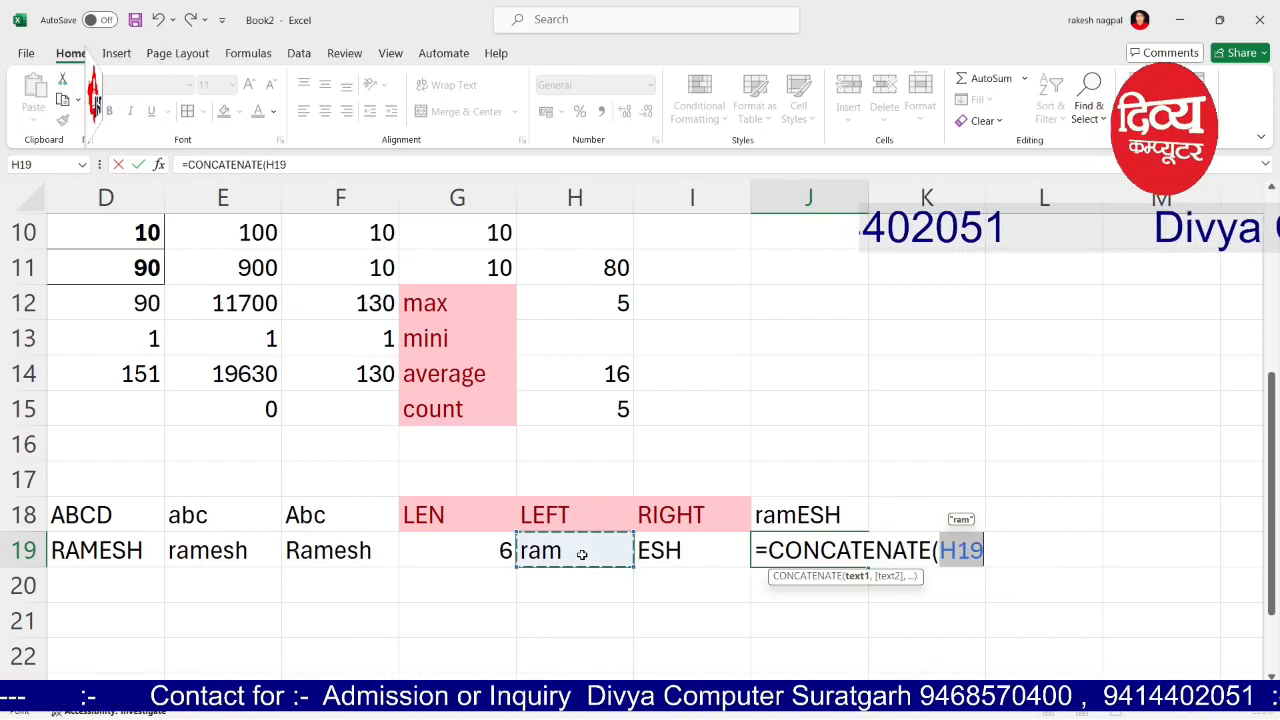
text(,))
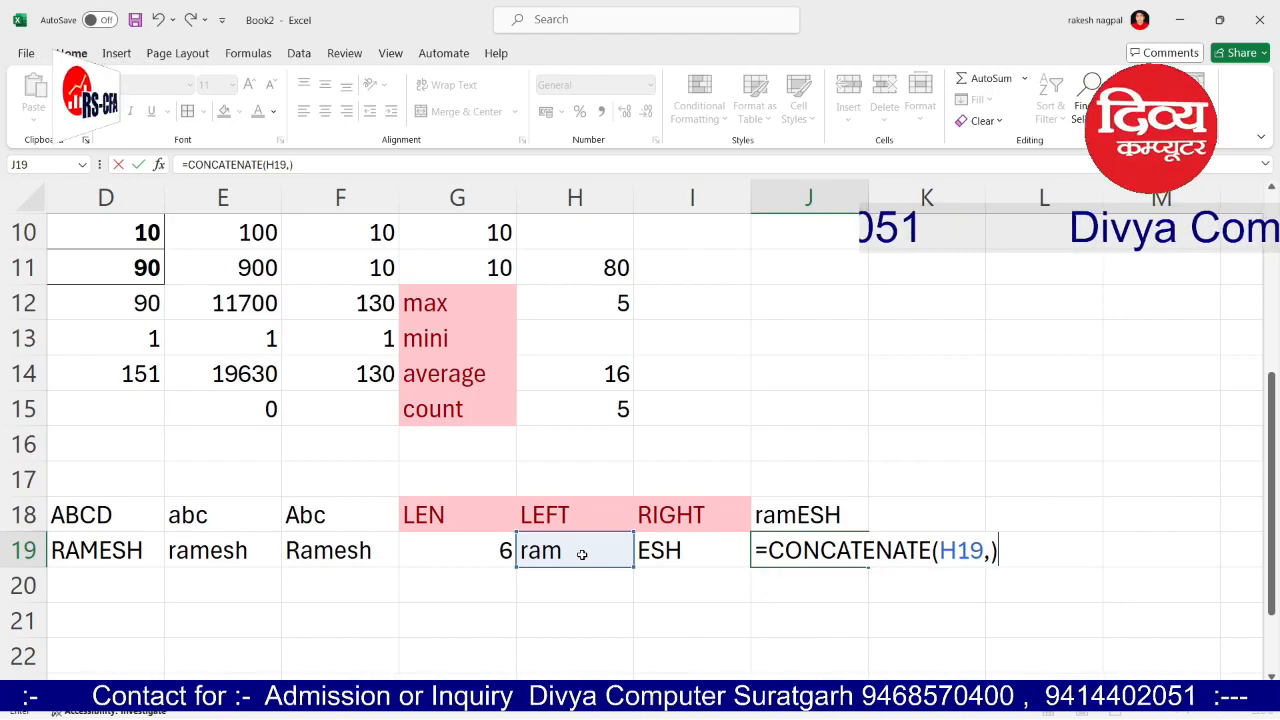
key(Return)
click(757, 560)
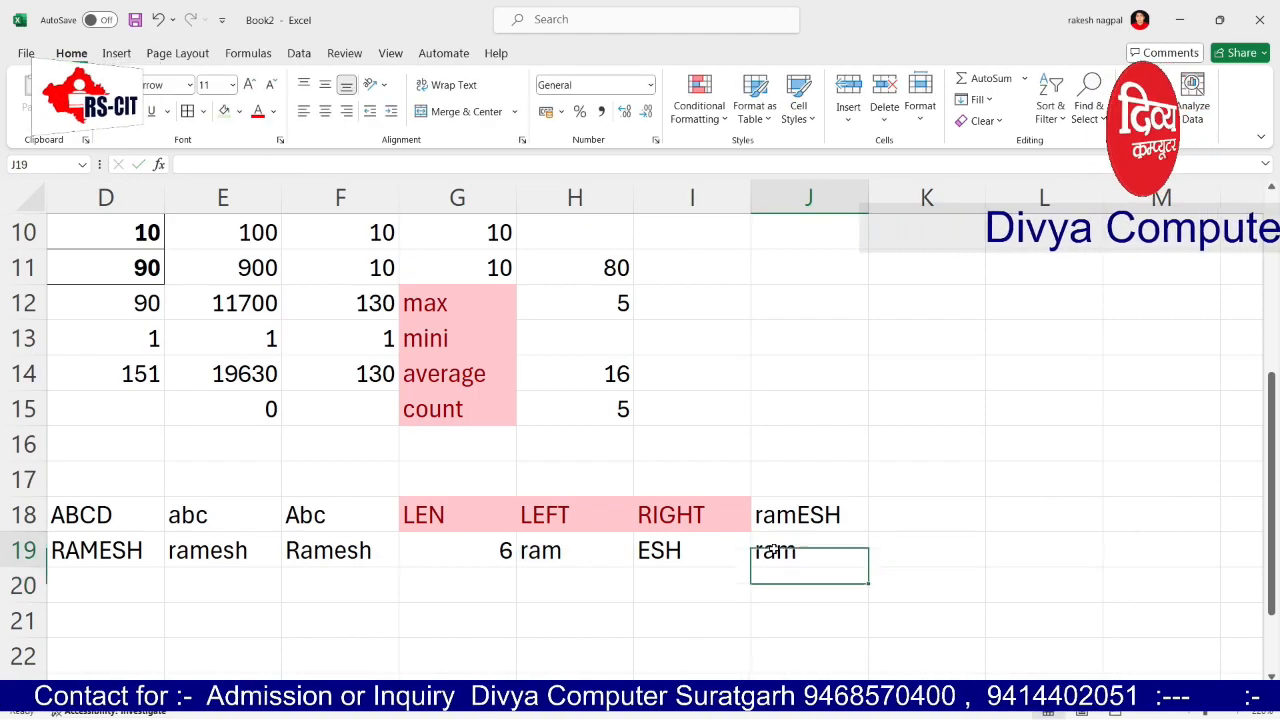
click(289, 164)
click(660, 547)
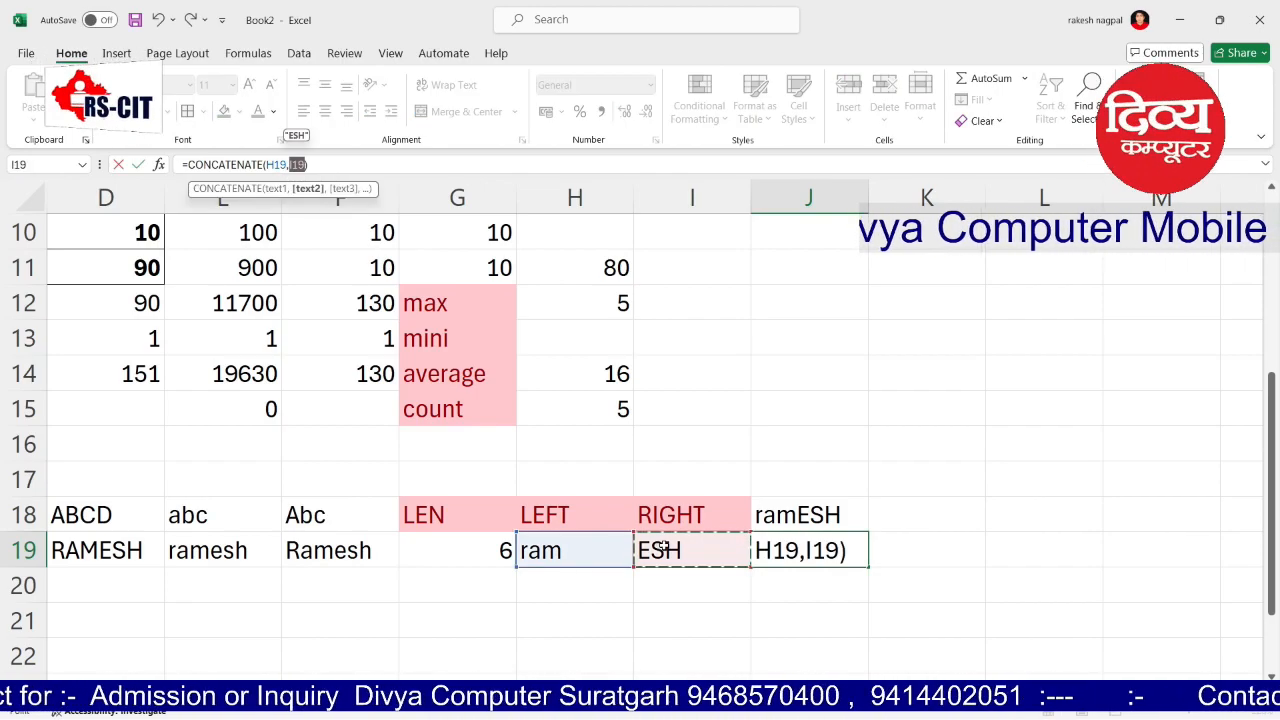
key(Return)
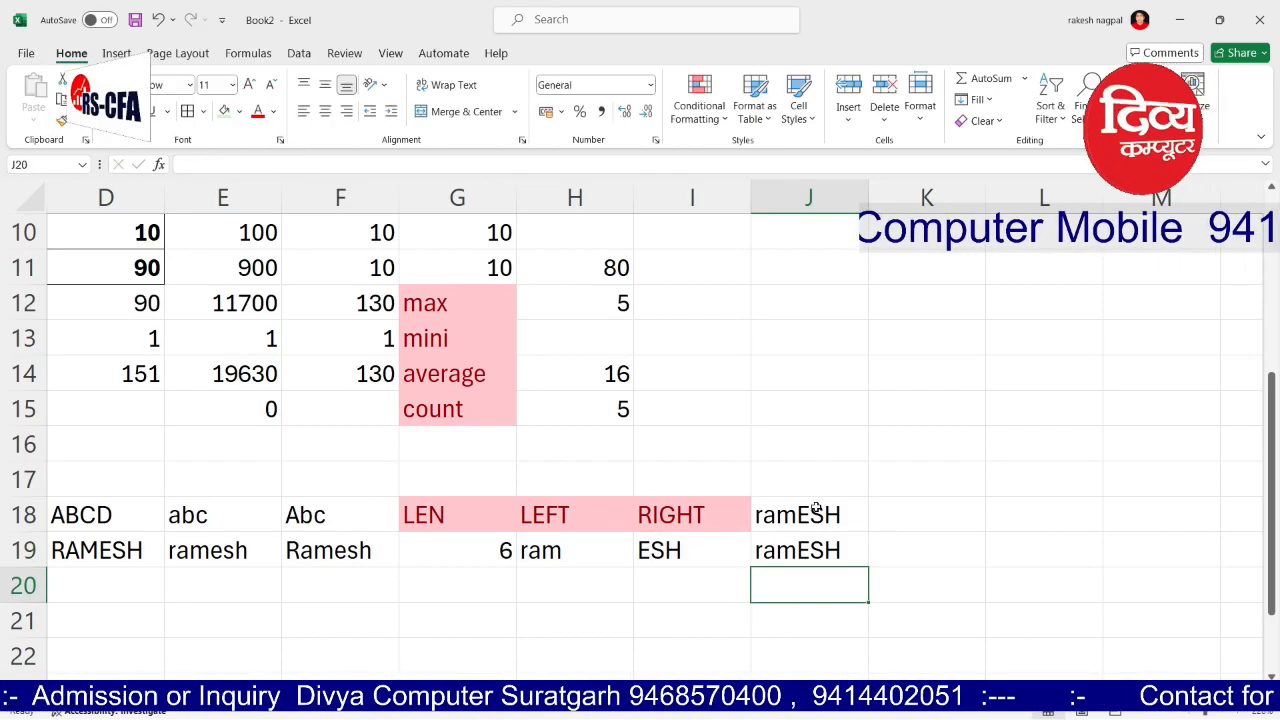
drag(557, 551, 683, 551)
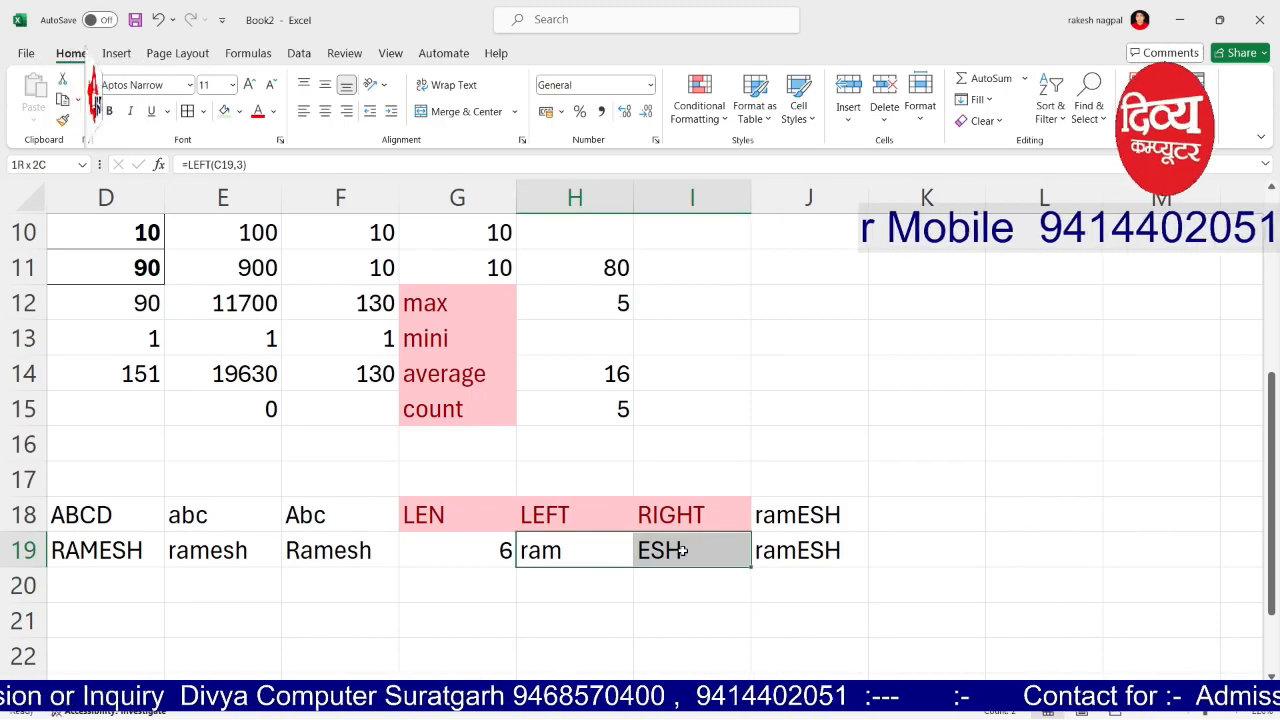
click(796, 540)
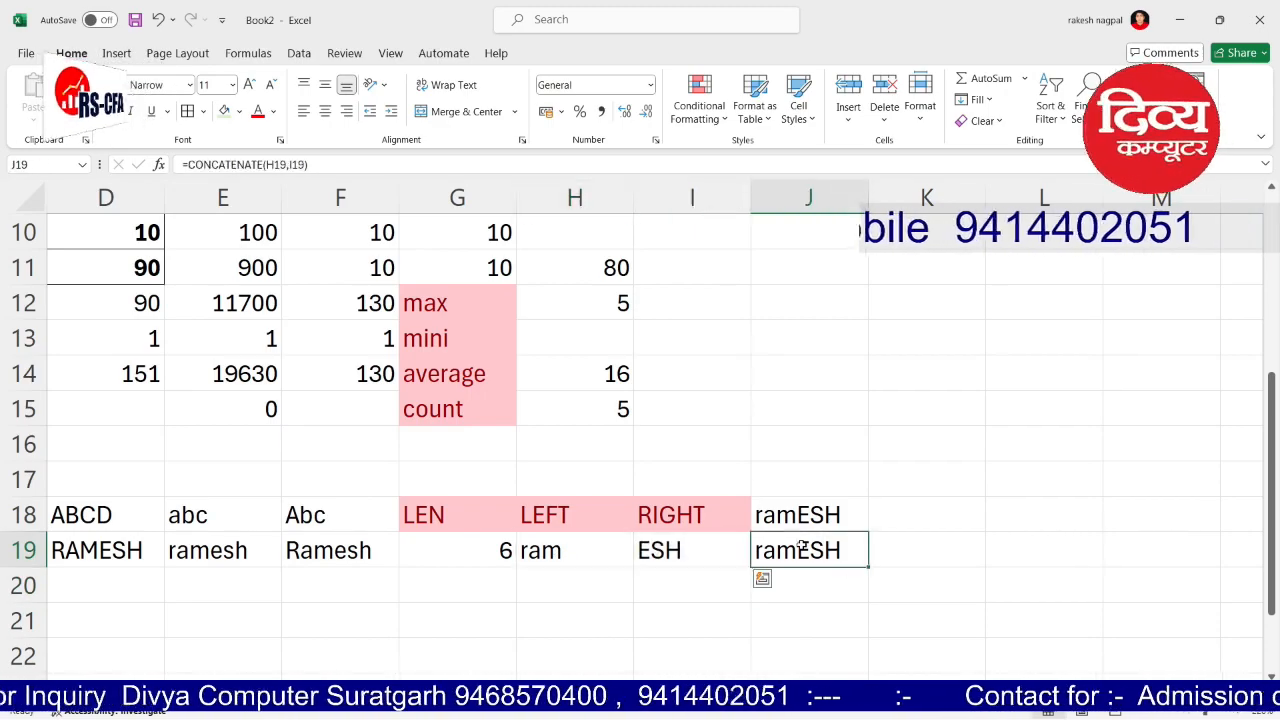
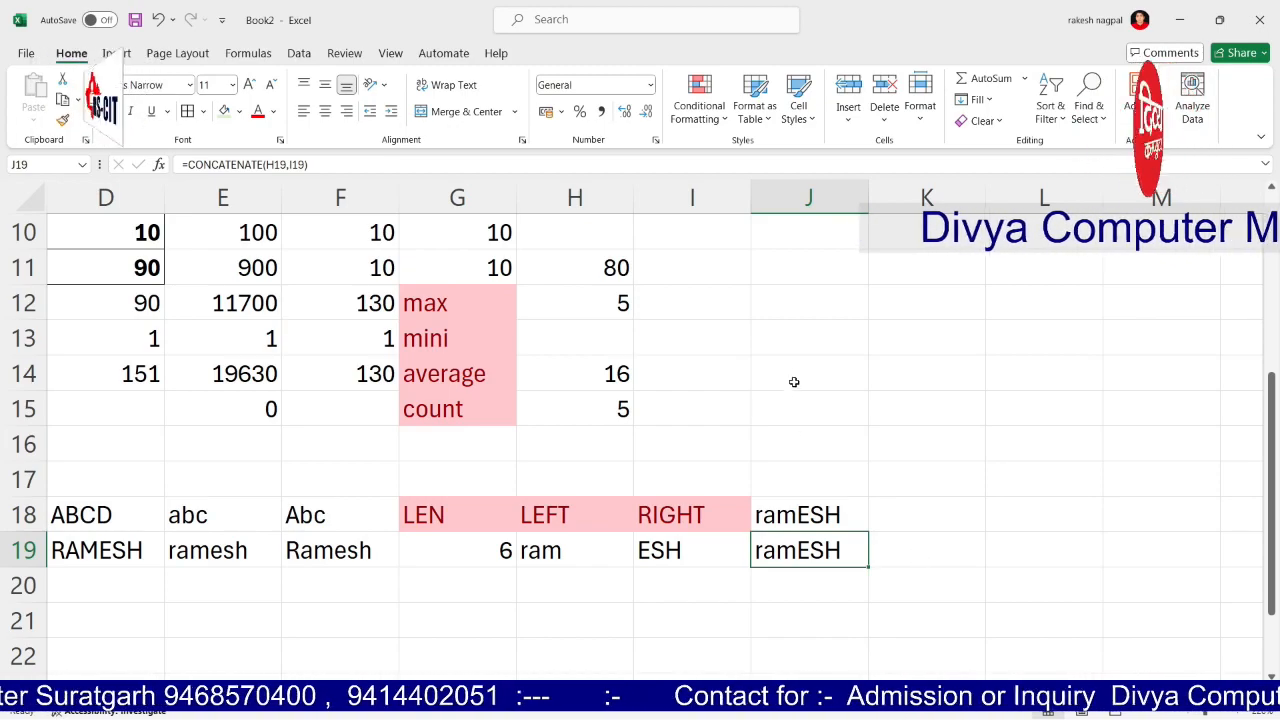
Step: Enter the sample number 1263.631 in J12
click(796, 296)
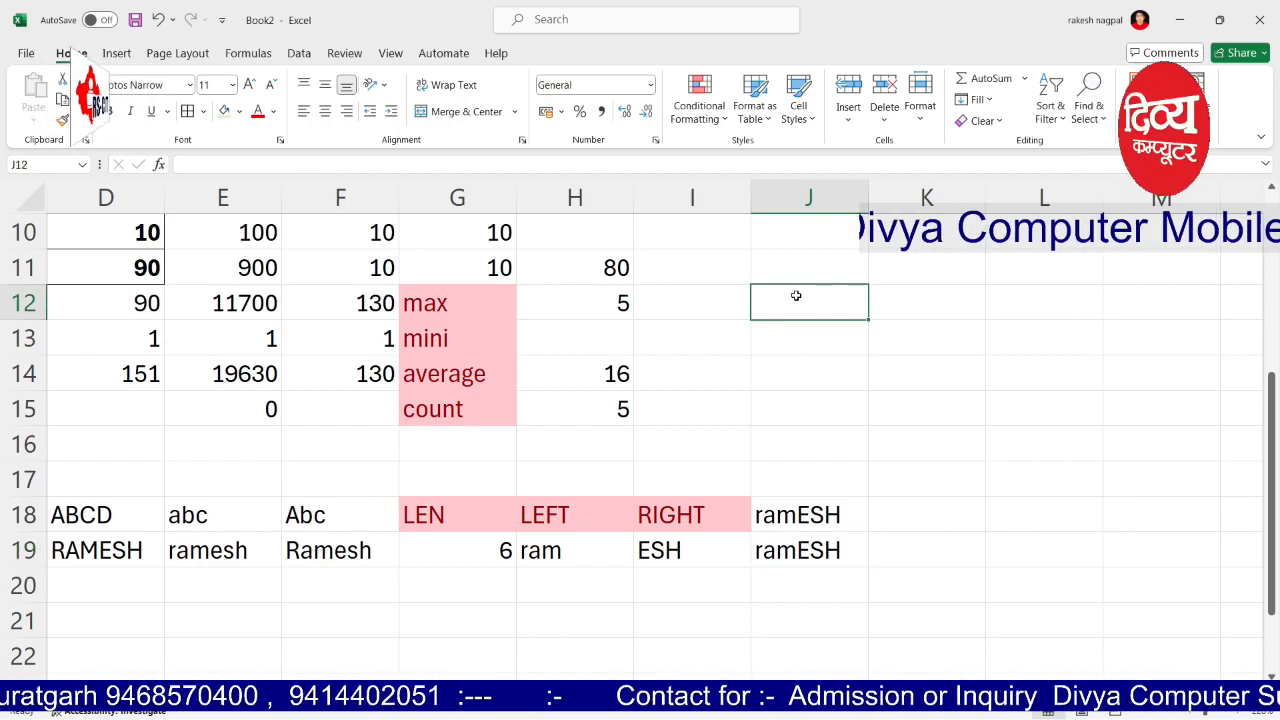
text(1263.63.3)
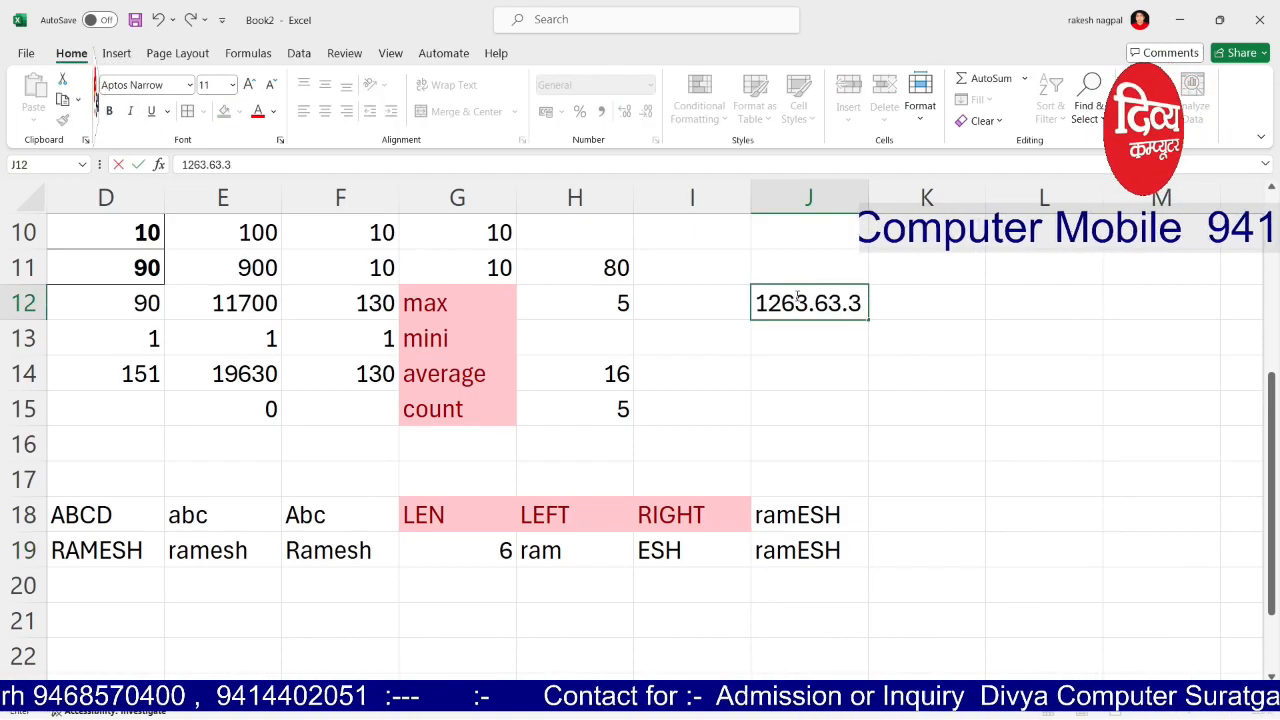
key(BackSpace)
key(BackSpace)
text(1)
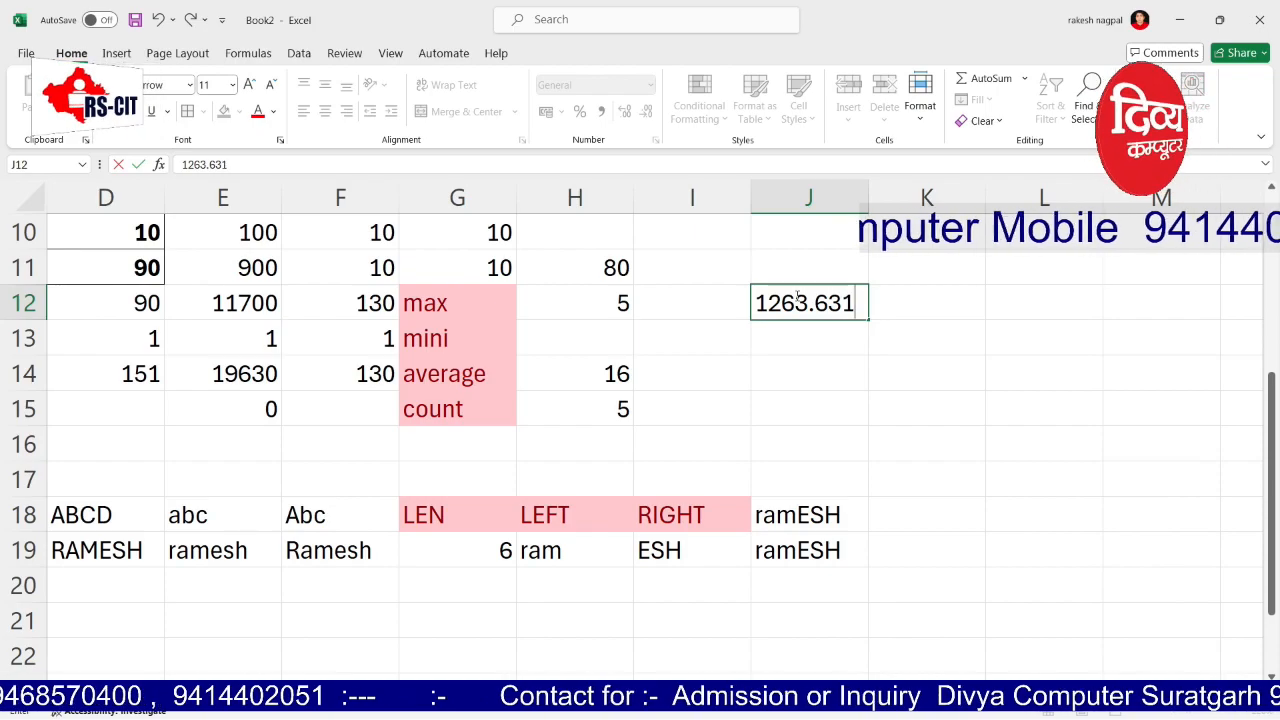
key(Tab)
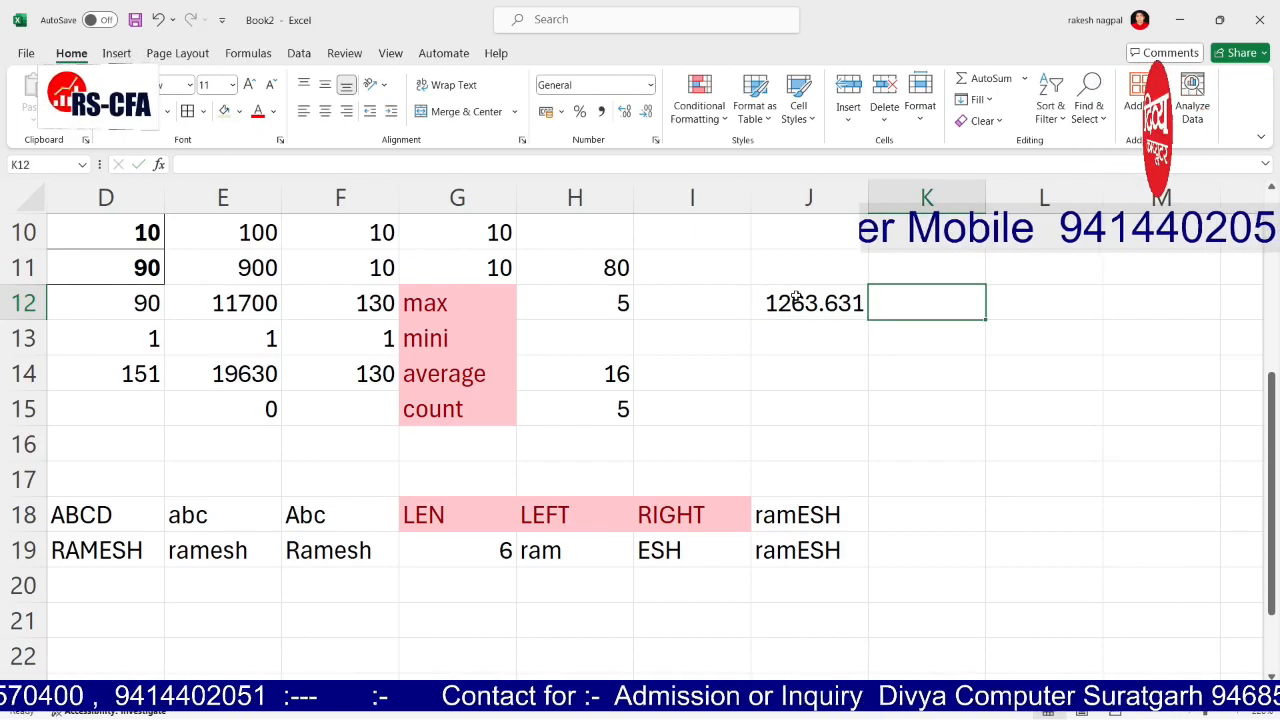
Step: Enter =ROUND(J12,2) in K12 to round the number to two decimals
text(=ROUND()
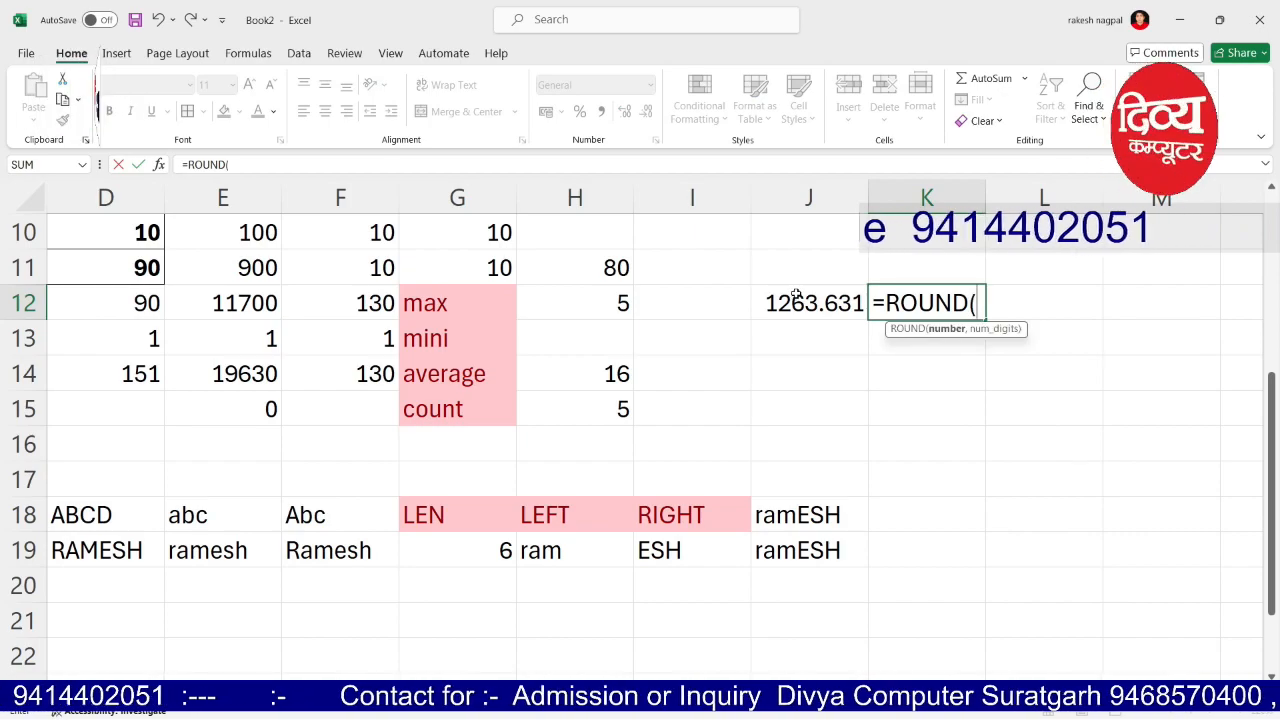
click(797, 297)
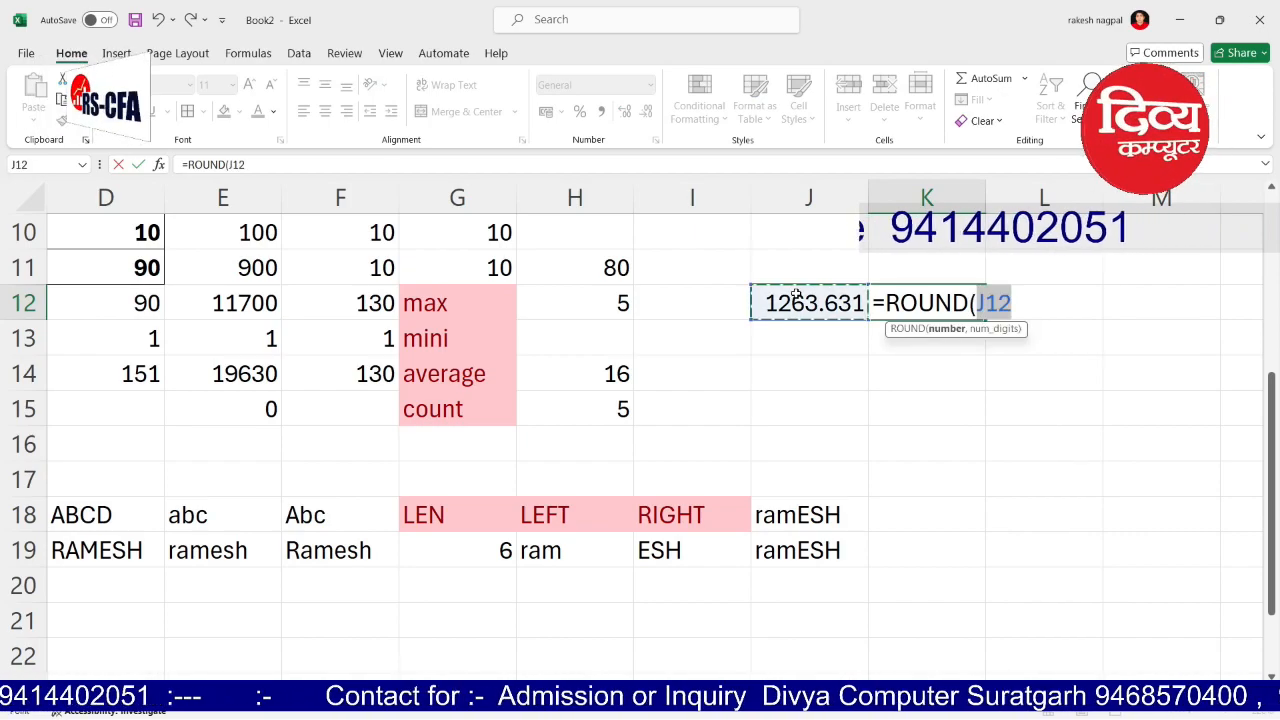
key(Right)
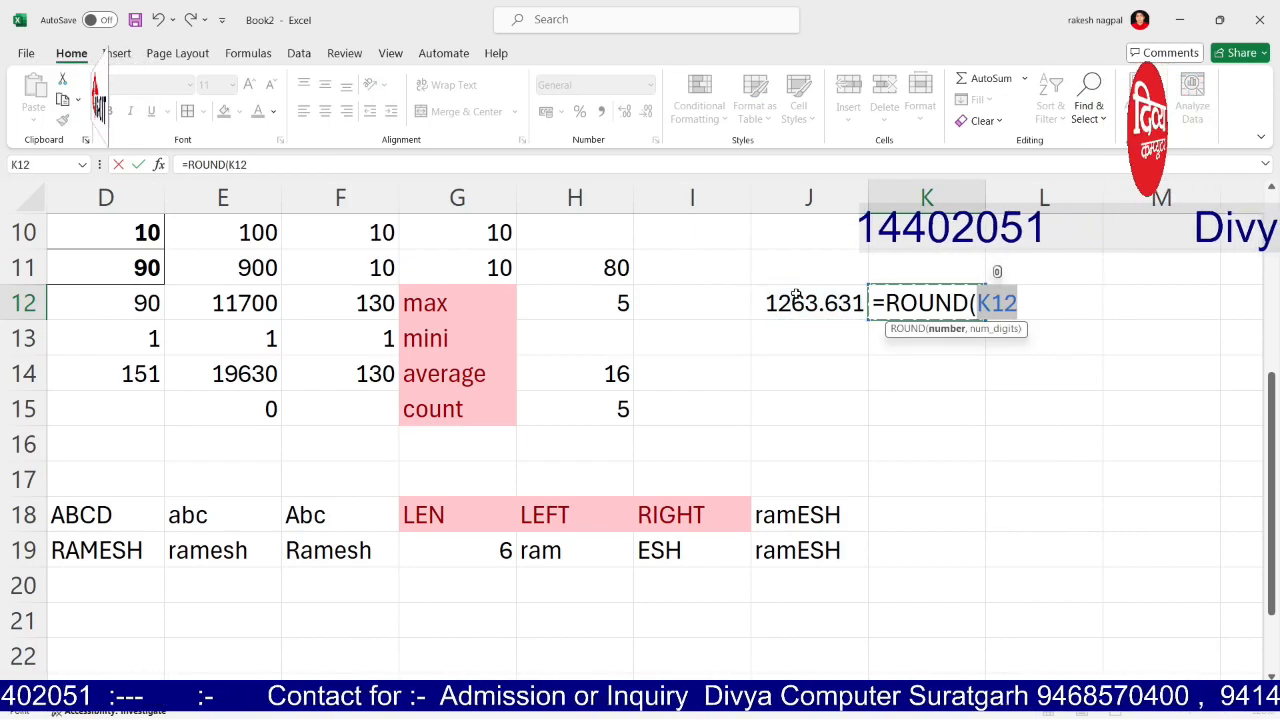
click(797, 297)
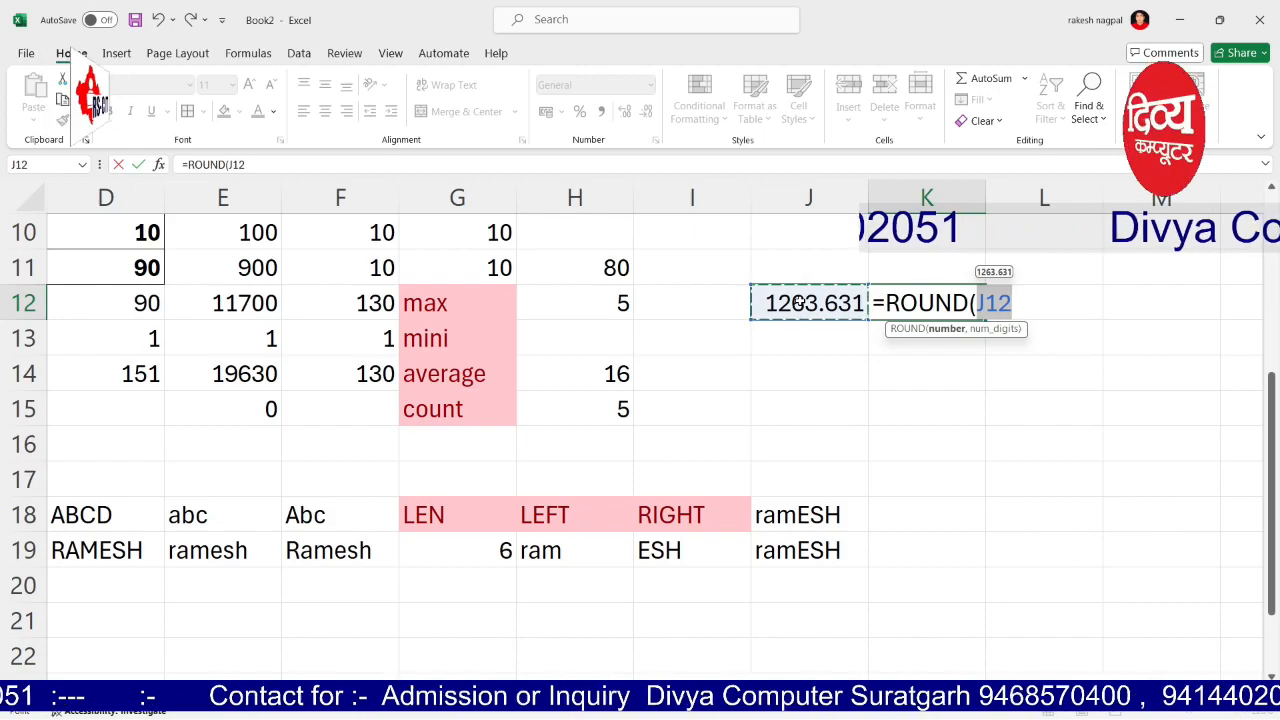
click(325, 168)
text(,2))
key(Return)
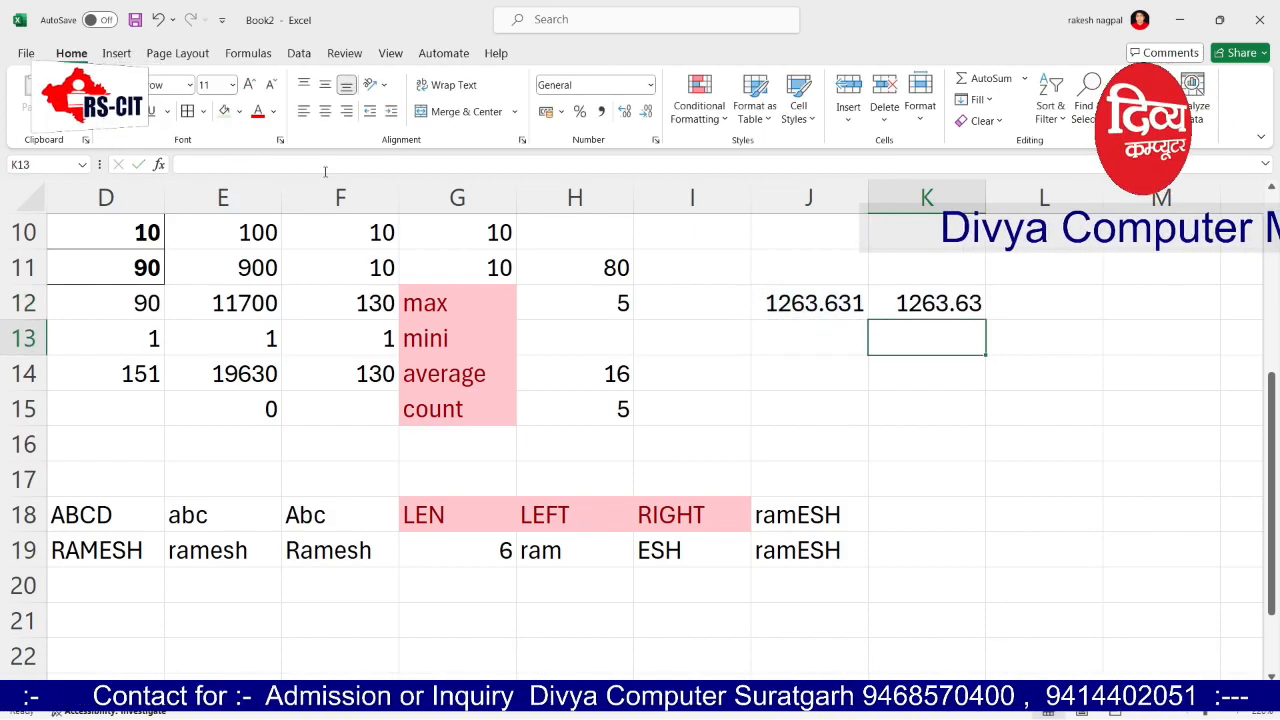
Step: Change K12 to =ROUND(J12,1), giving 1263.6
key(Up)
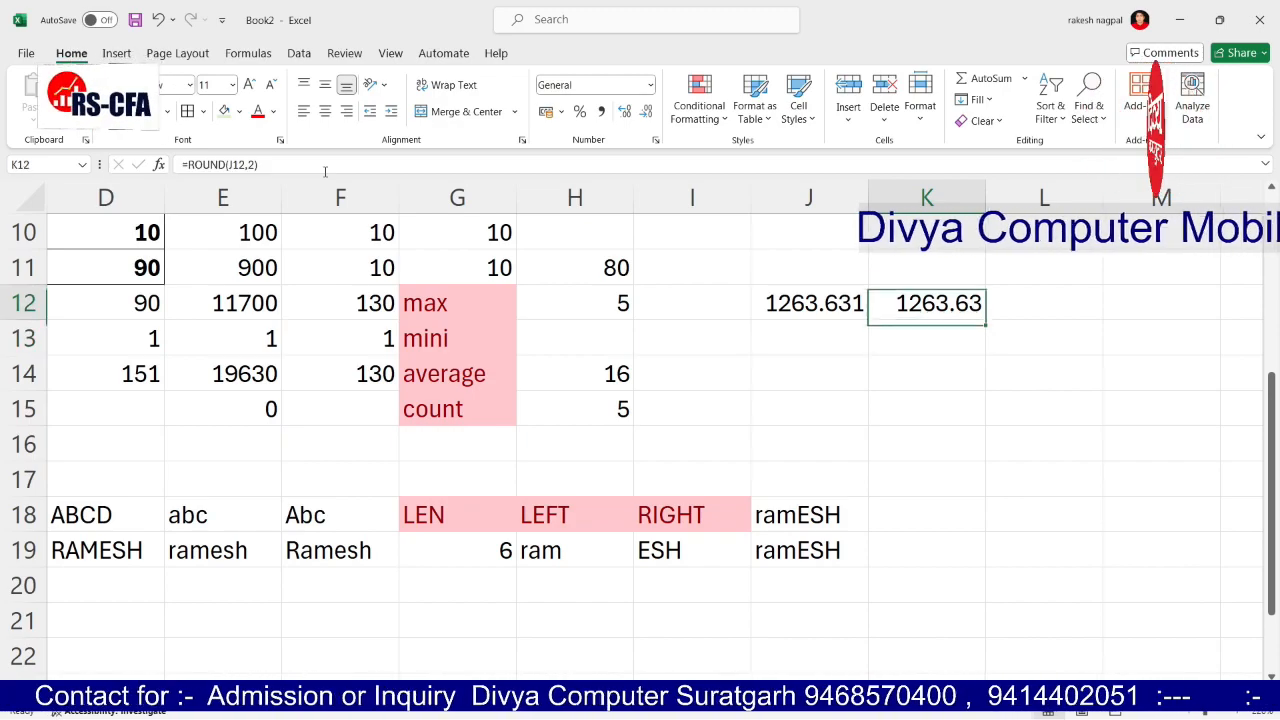
key(F2)
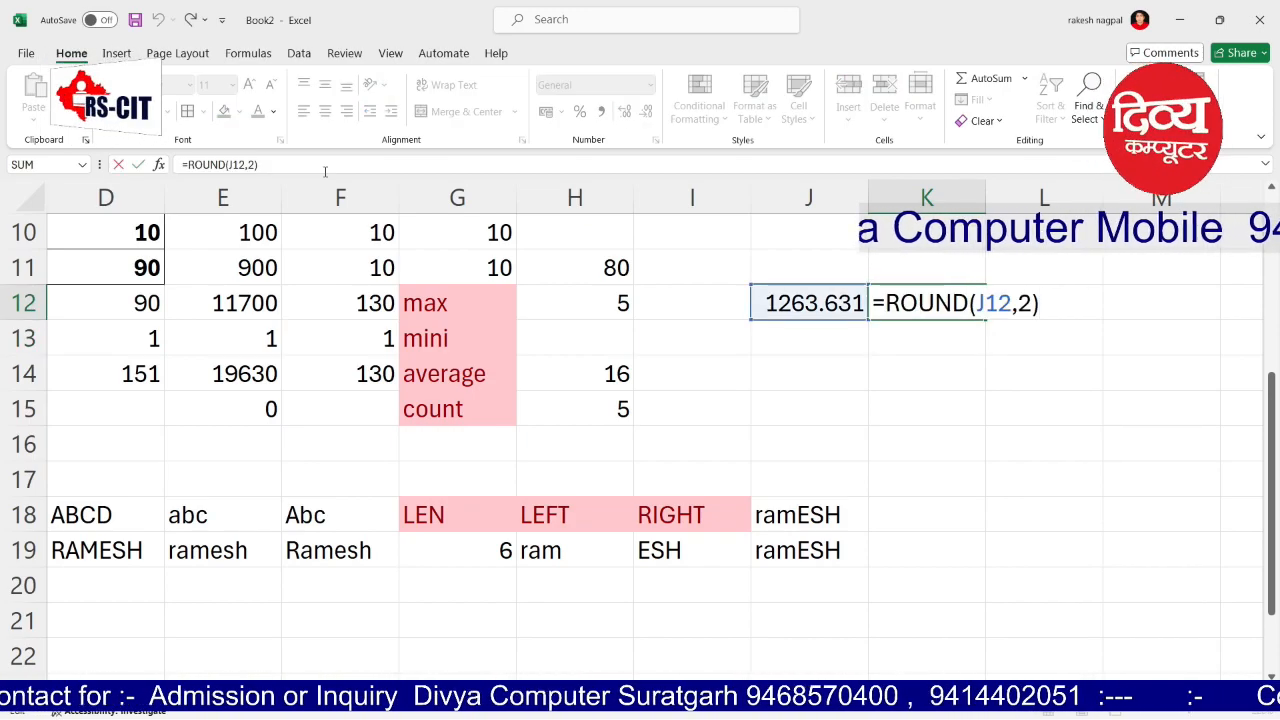
key(Left)
key(BackSpace)
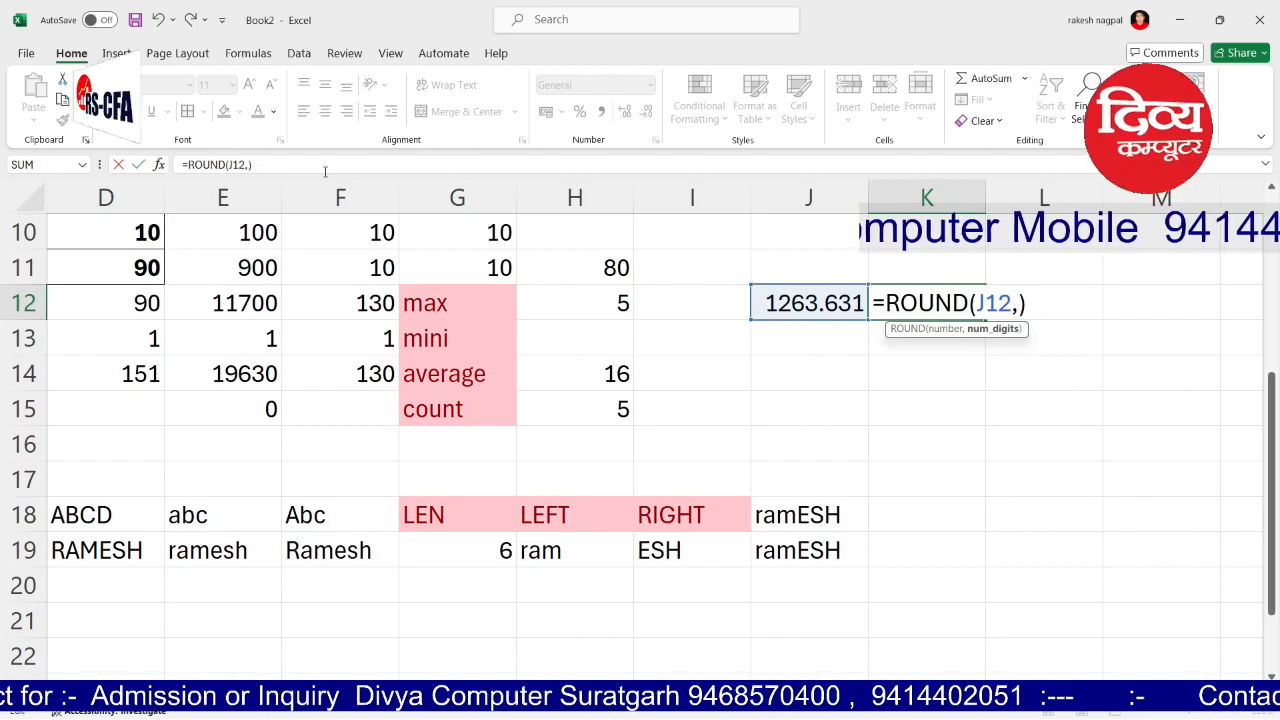
text(1)
key(Return)
Step: Change K12 to =ROUND(J12,0) so it shows 1264, then compare it with J12
key(Up)
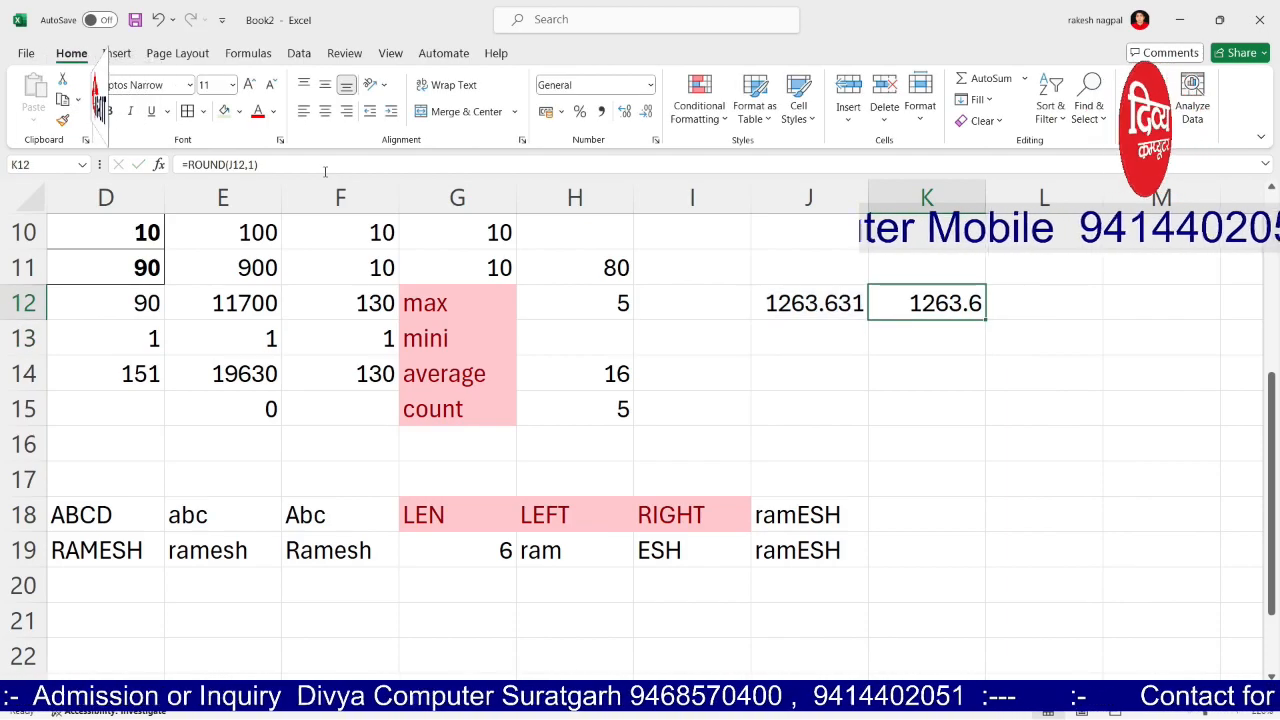
key(F2)
key(BackSpace)
key(BackSpace)
text(0)
key(Return)
key(Up)
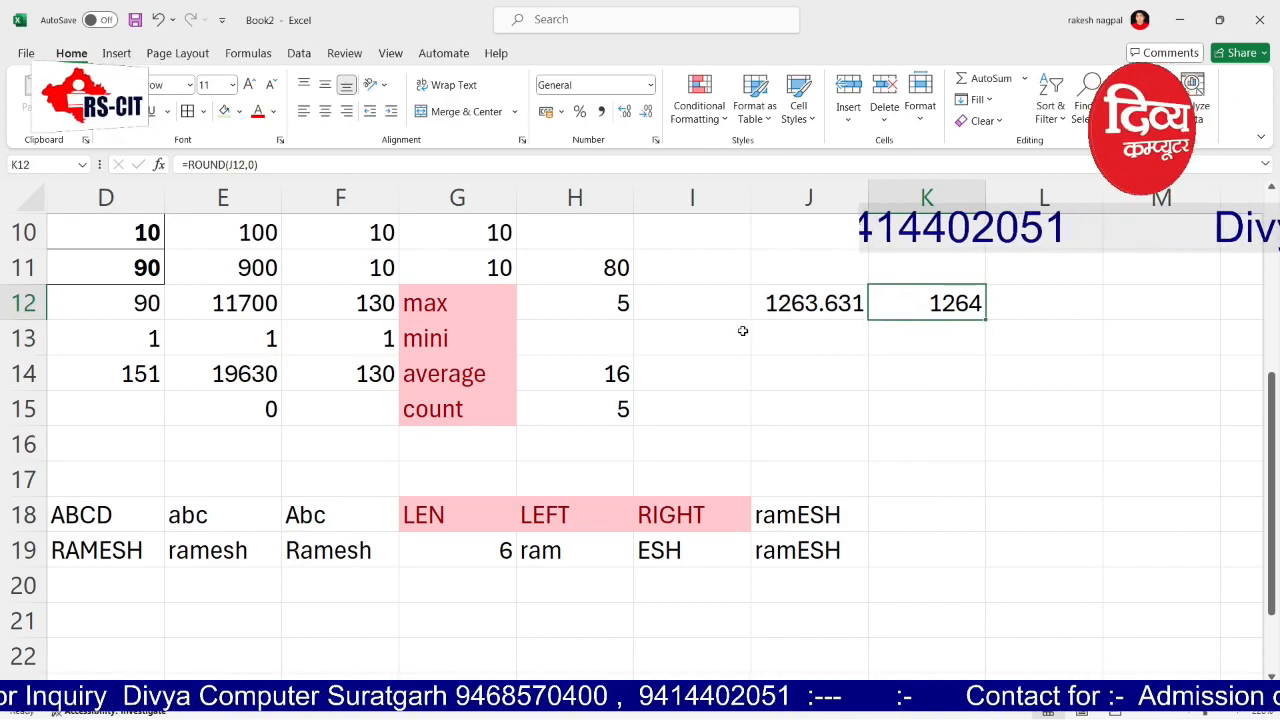
click(1013, 302)
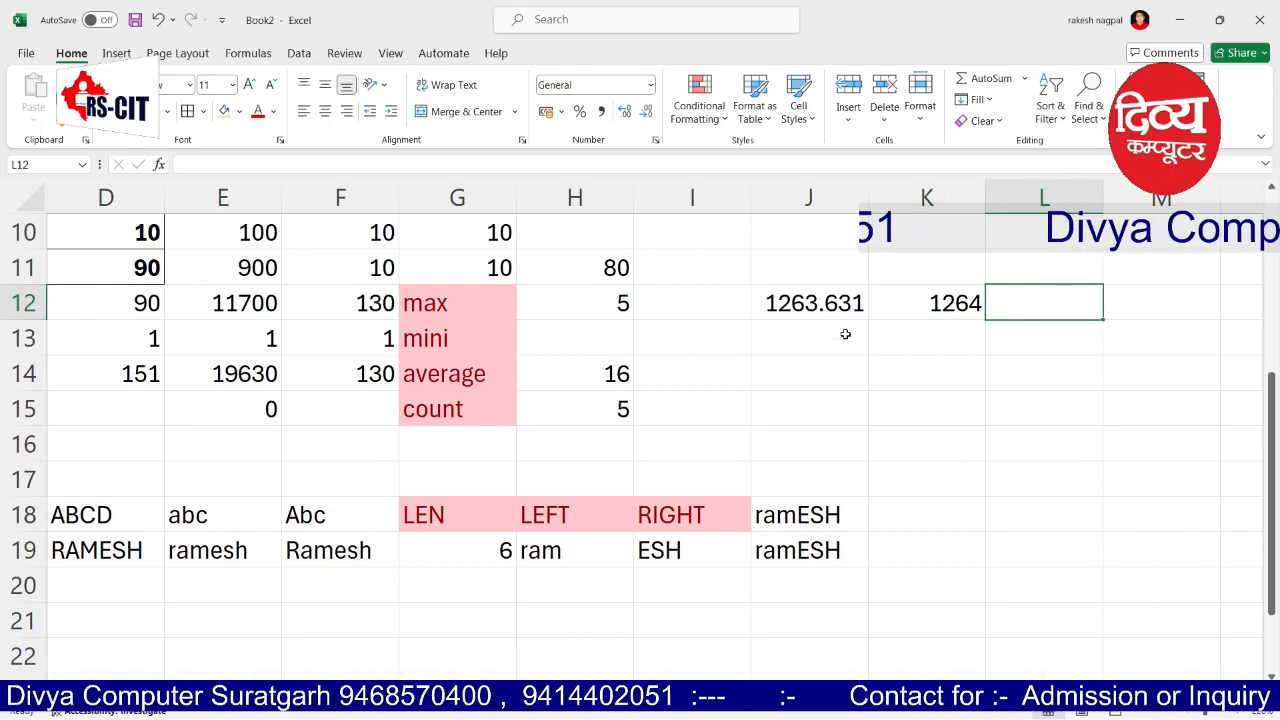
drag(812, 298, 980, 300)
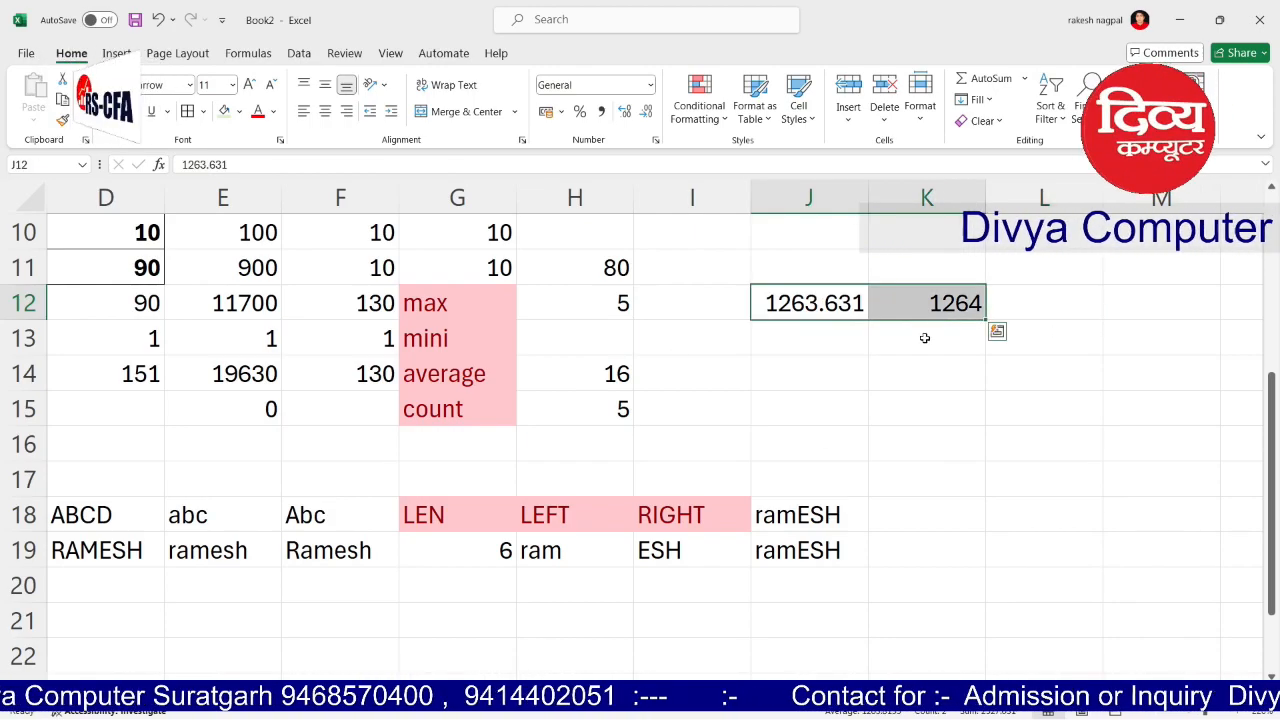
click(930, 303)
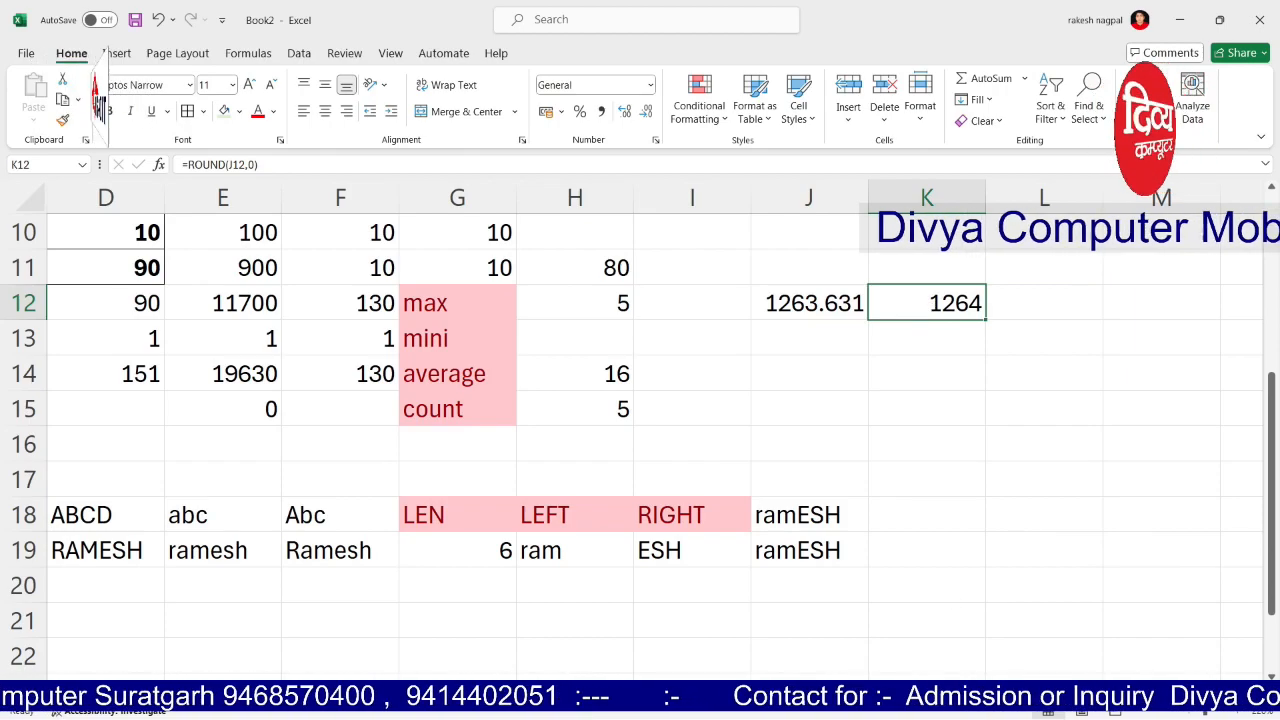
Step: Review the C4:H12 table, then switch to a blank worksheet
scroll(816, 678, left, 3)
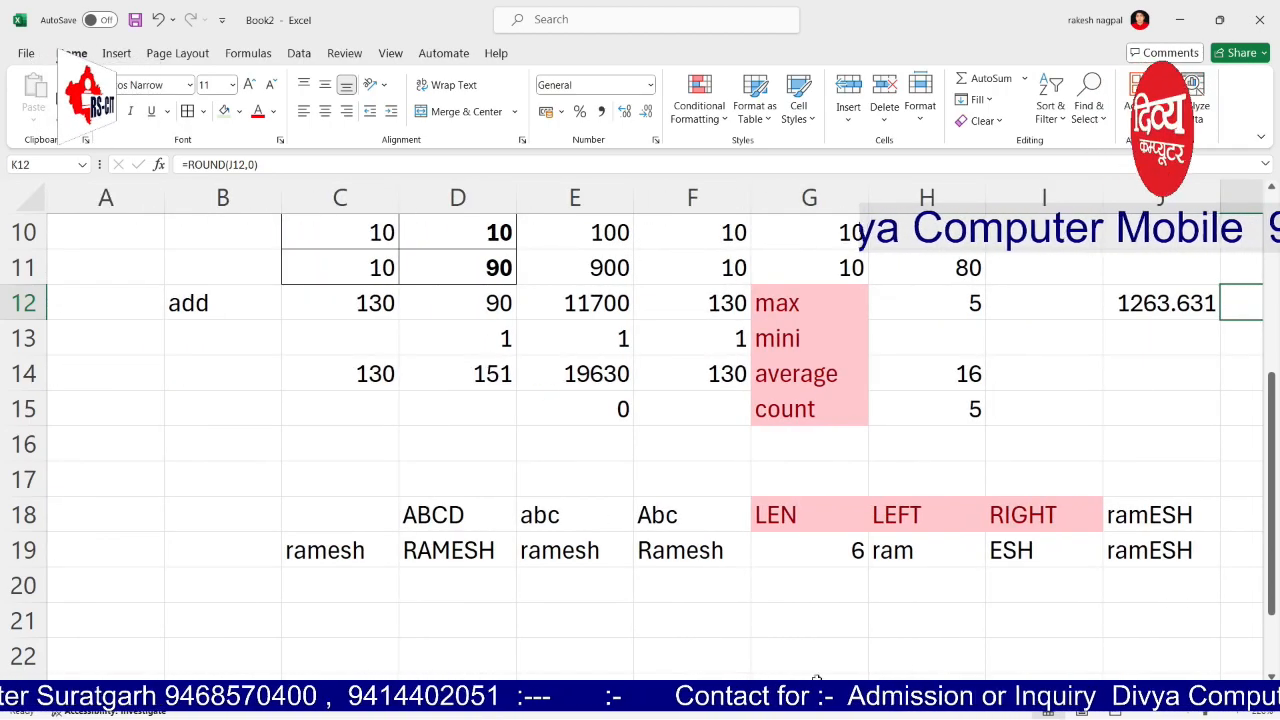
scroll(617, 479, up, 3)
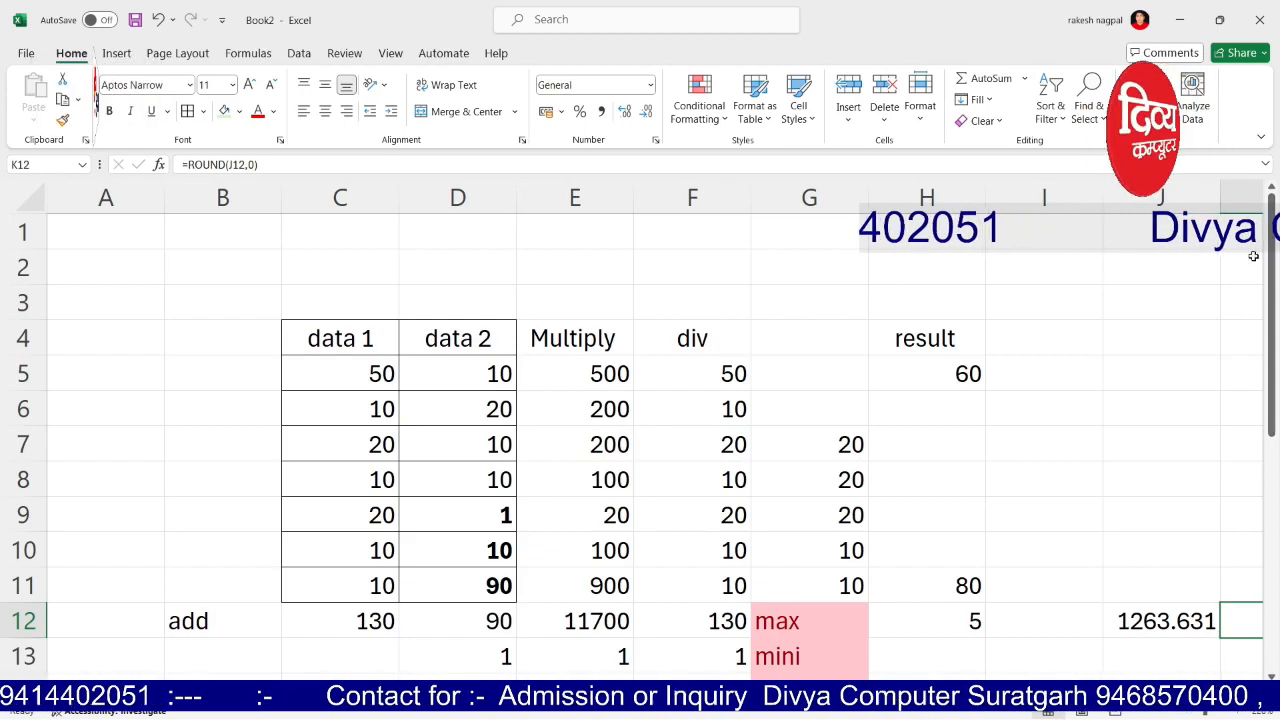
drag(343, 328, 938, 621)
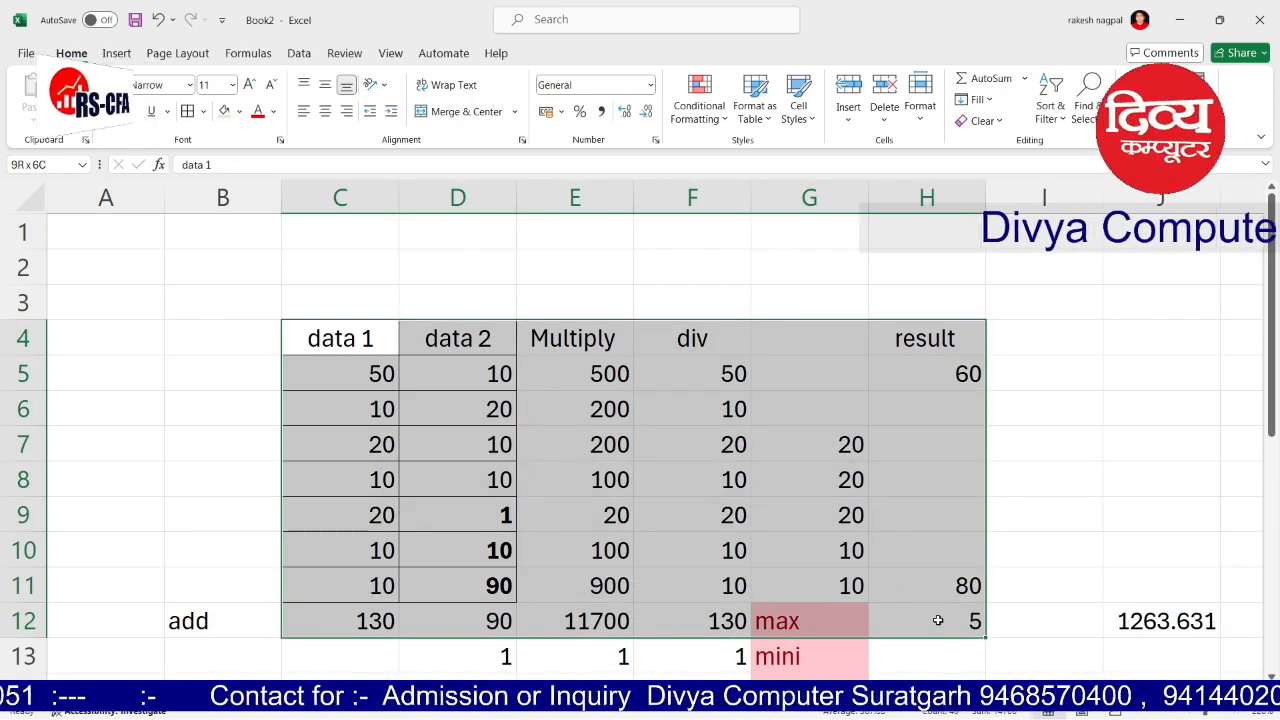
mouse_move(872, 692)
mouse_down()
mouse_move(910, 692)
mouse_move(872, 692)
mouse_up()
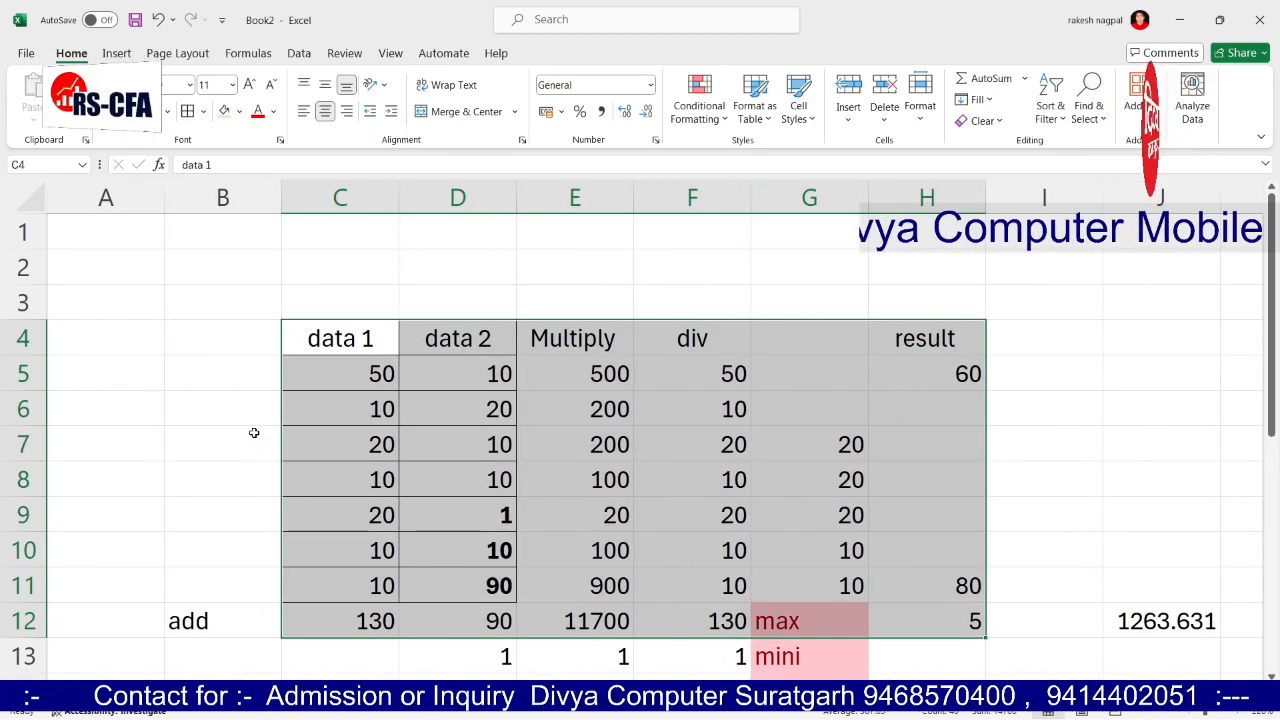
scroll(254, 432, down, 1)
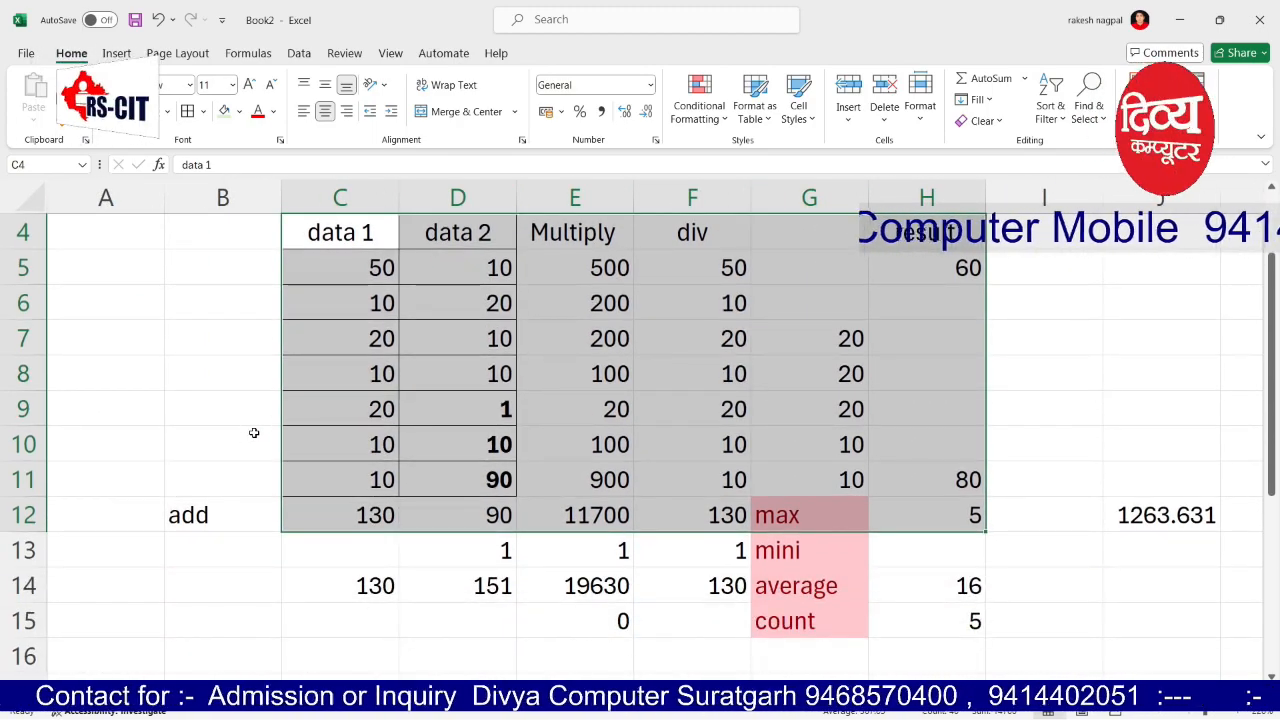
click(462, 610)
scroll(455, 605, down, 3)
click(240, 693)
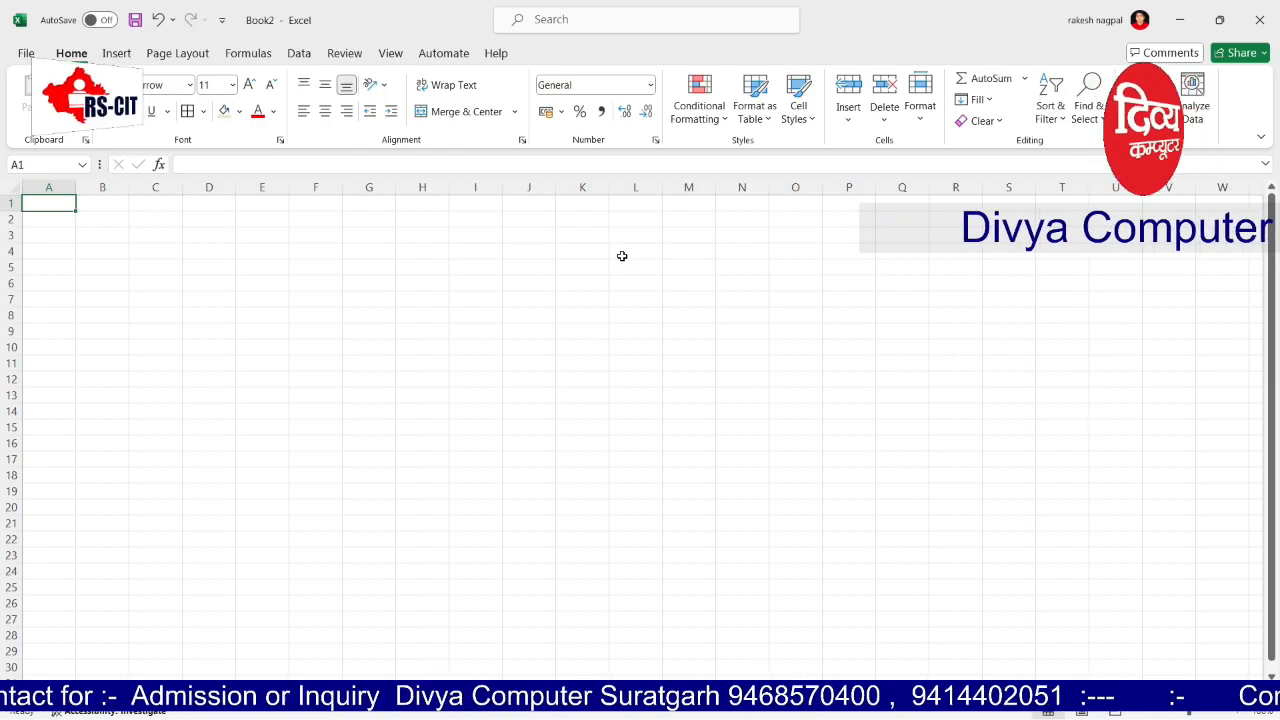
Step: Enter the headings CITY, STUDENT and BOOKS in A1:C1
text(CITY)
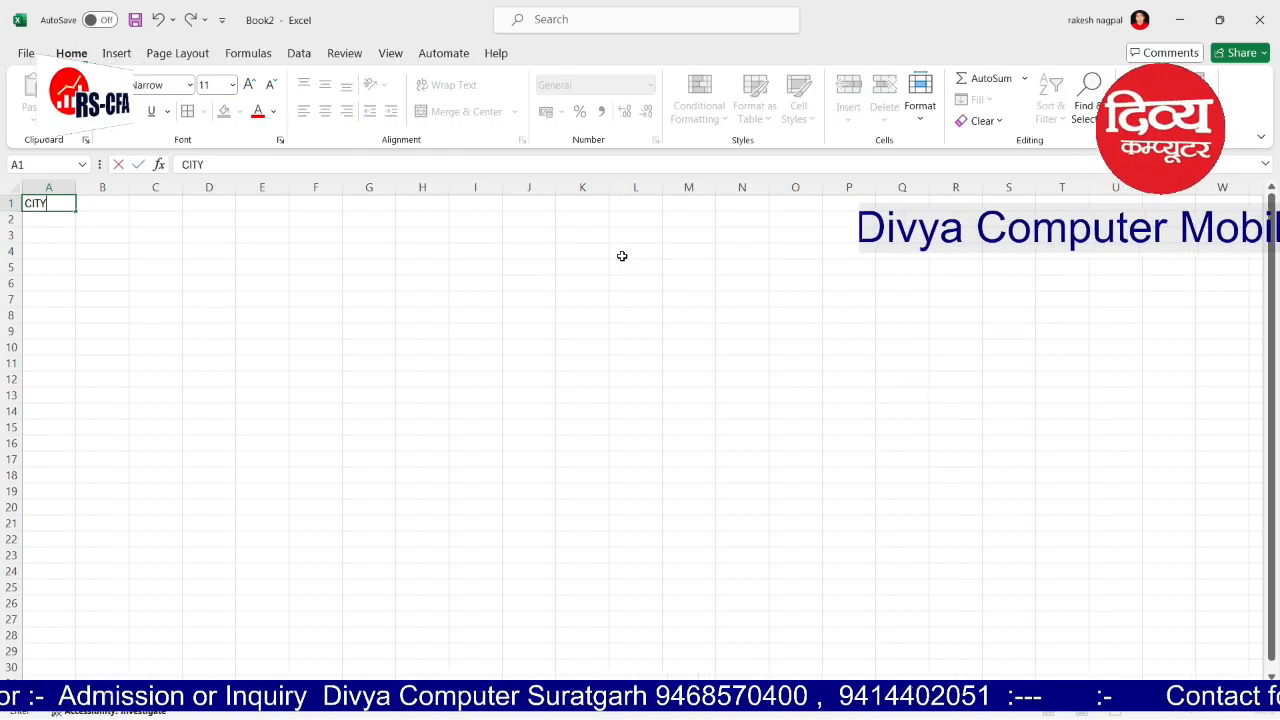
key(Tab)
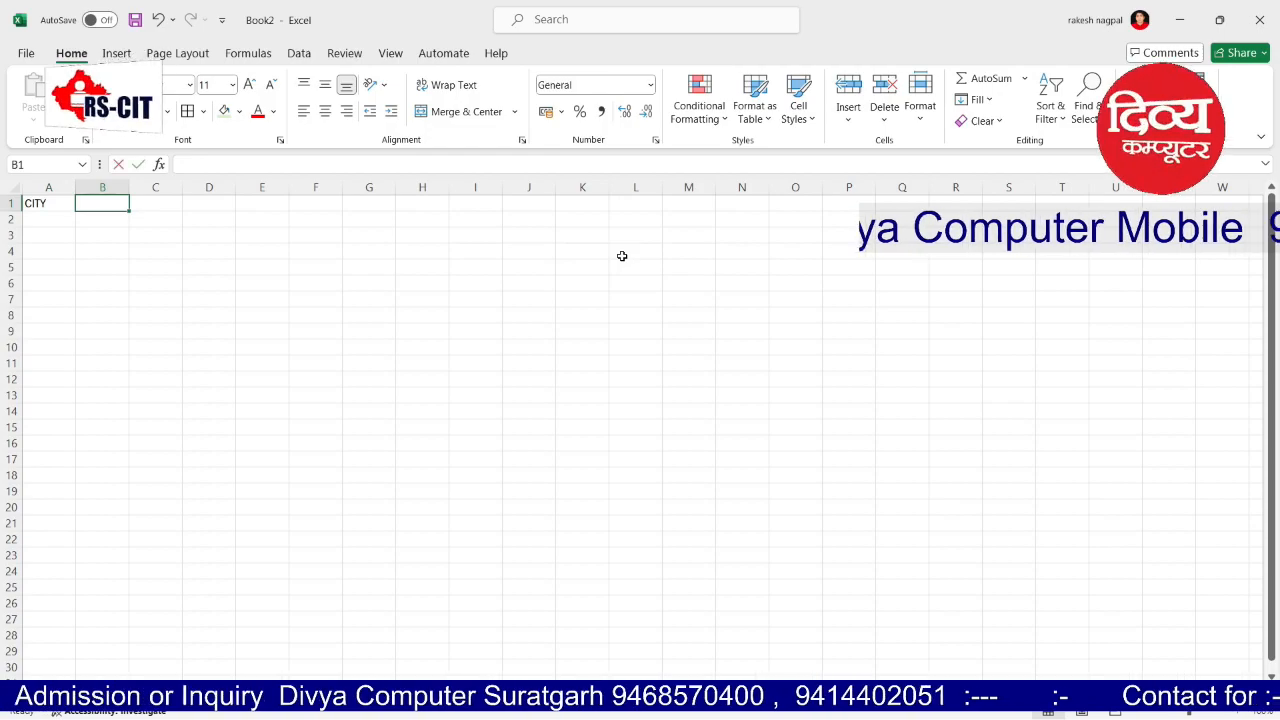
text(STUDENT)
key(Tab)
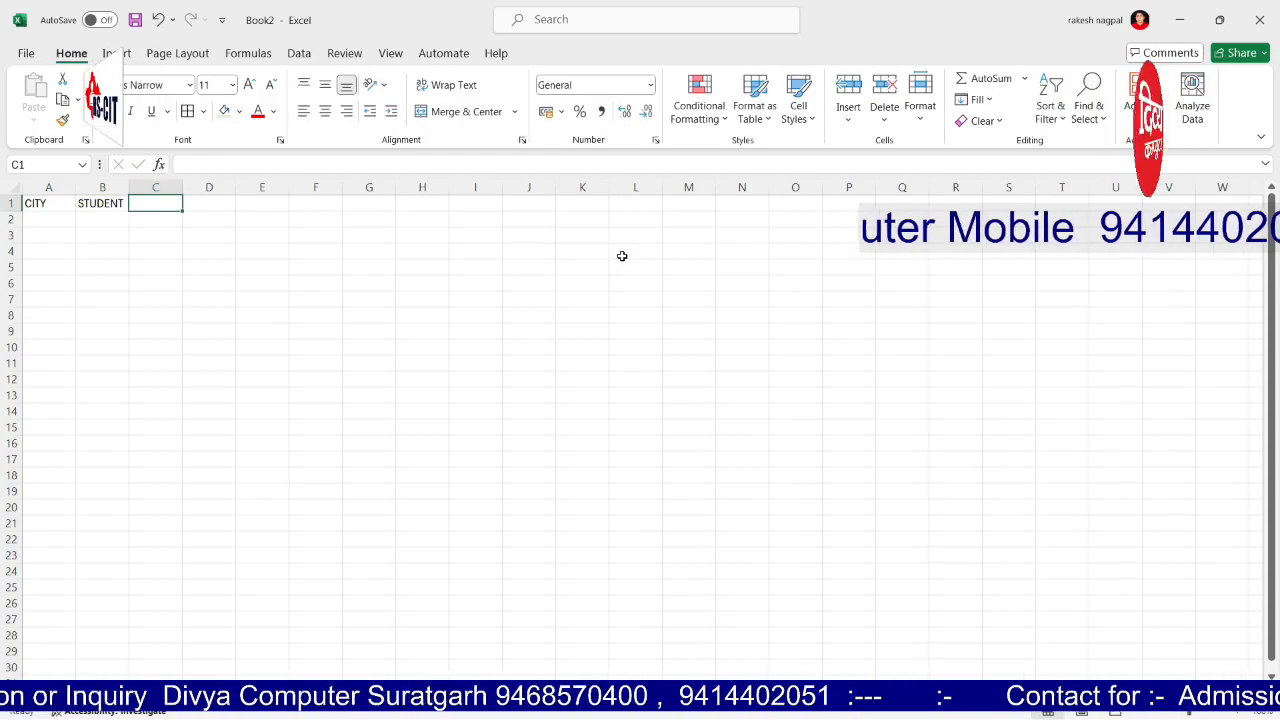
text(BOOKS)
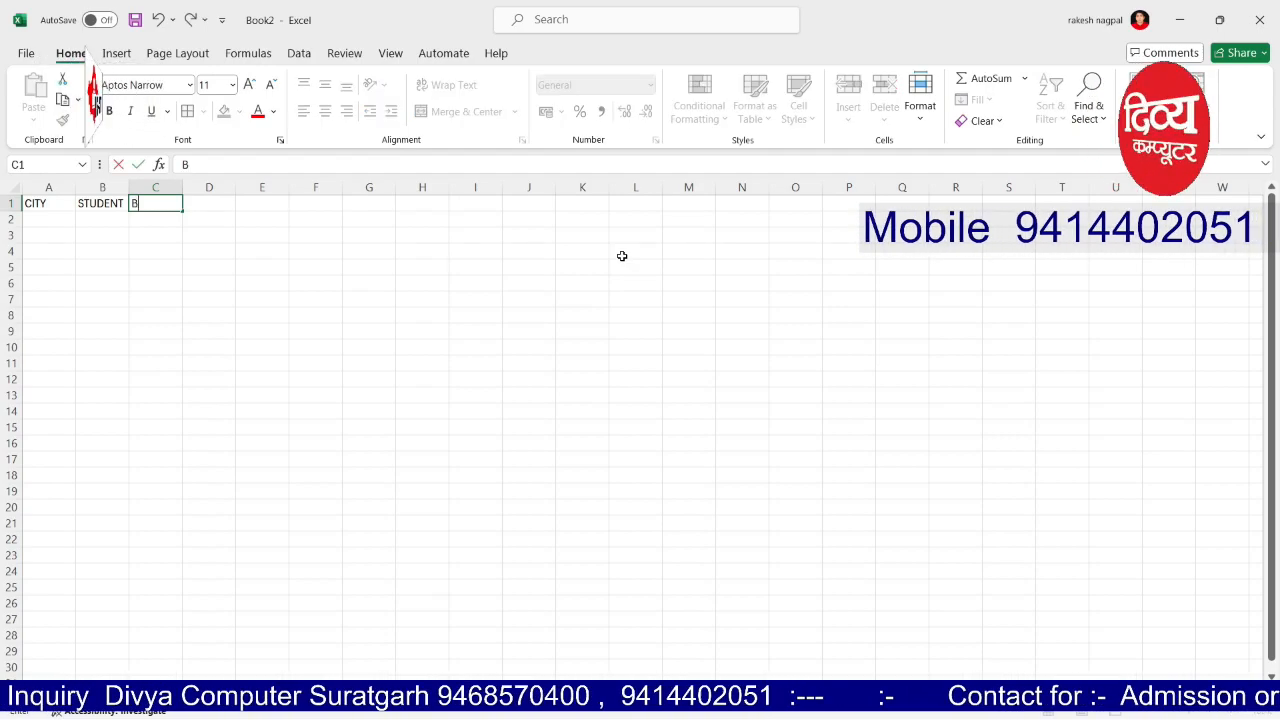
key(Tab)
key(Left)
key(Left)
key(Left)
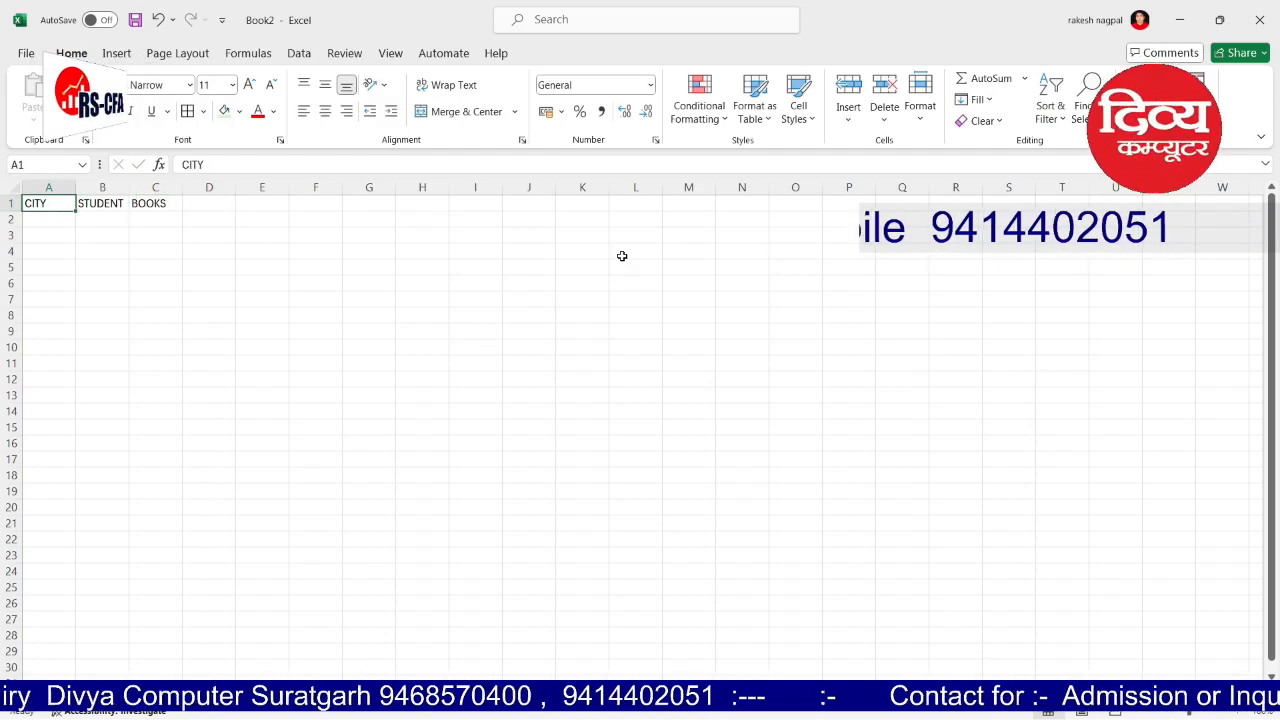
key(Down)
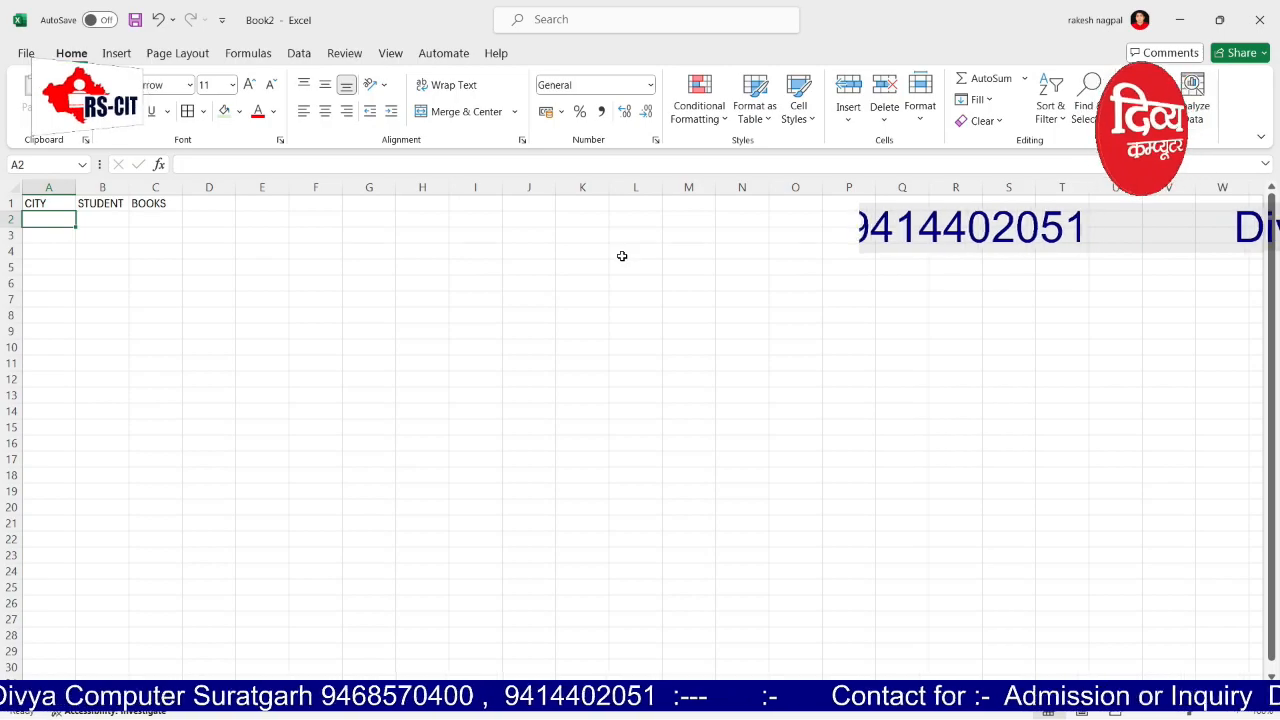
Step: List the cities AJMER, BANSWARA, BARAN, DAUSA and JAIPUR in A2:A6
text(AJUMER)
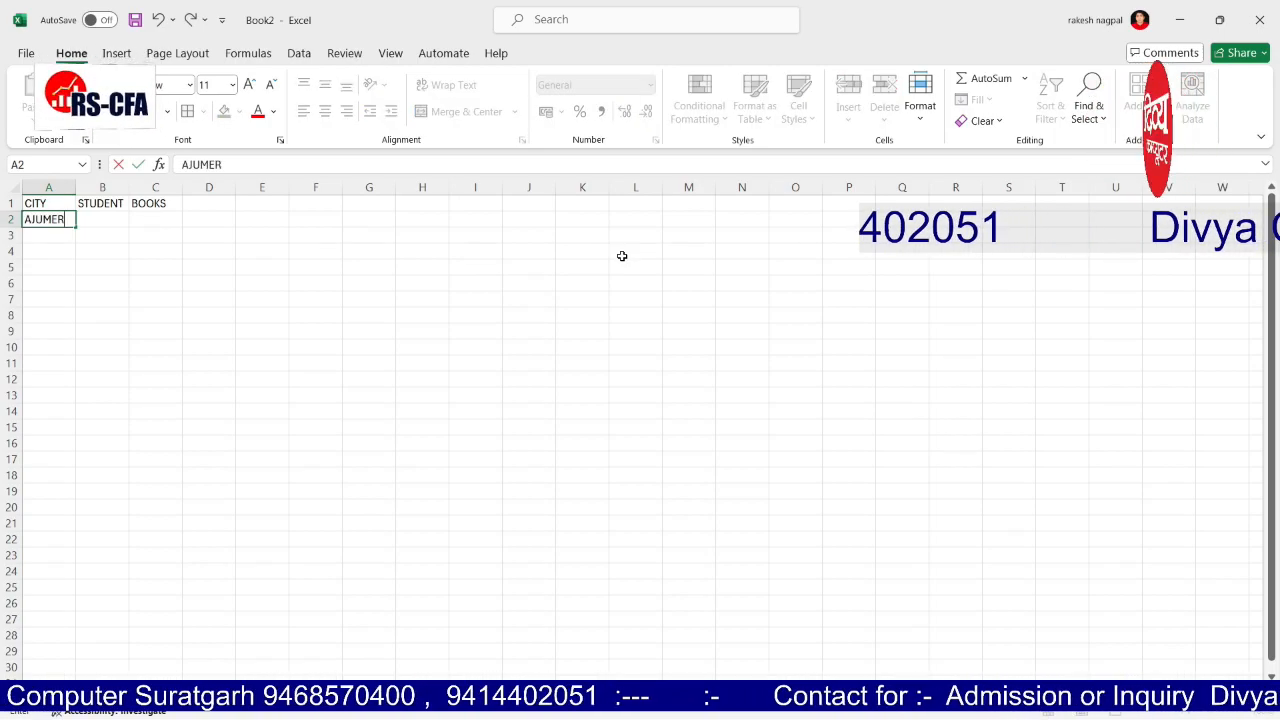
key(Return)
key(Up)
text(AJMER)
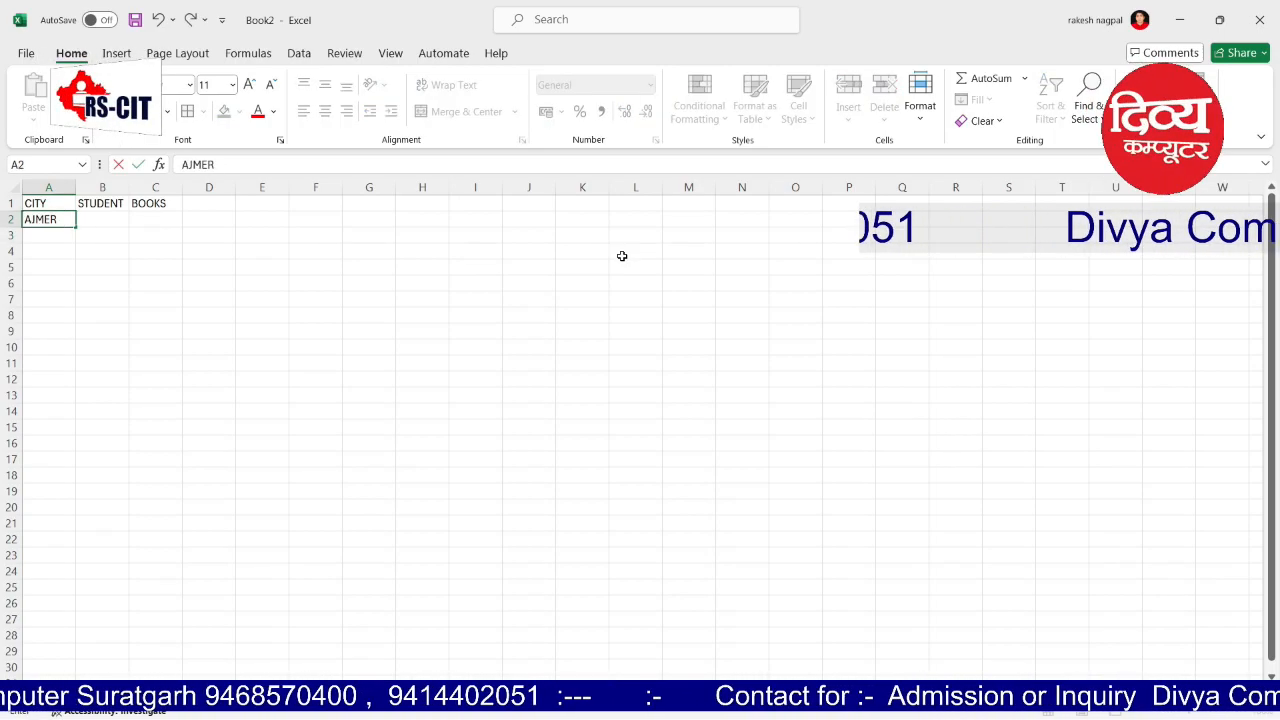
key(Return)
text(BANSWARA)
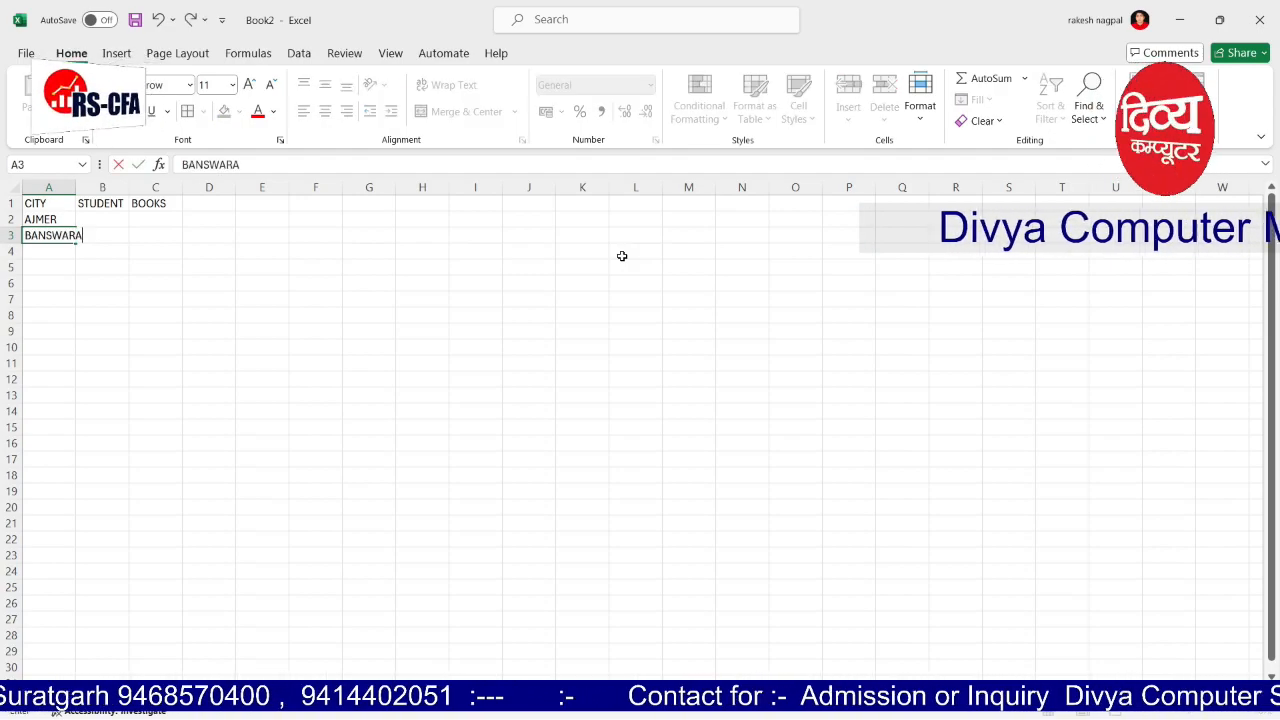
key(Return)
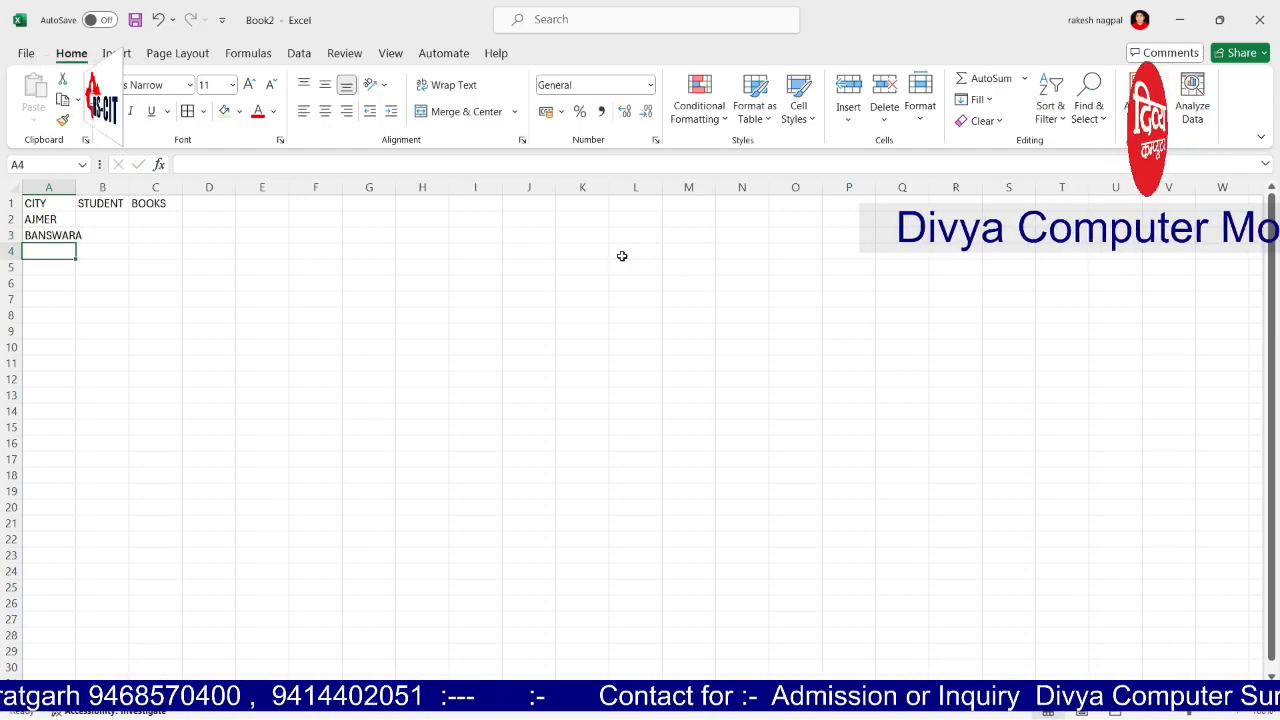
text(BARAN)
key(Return)
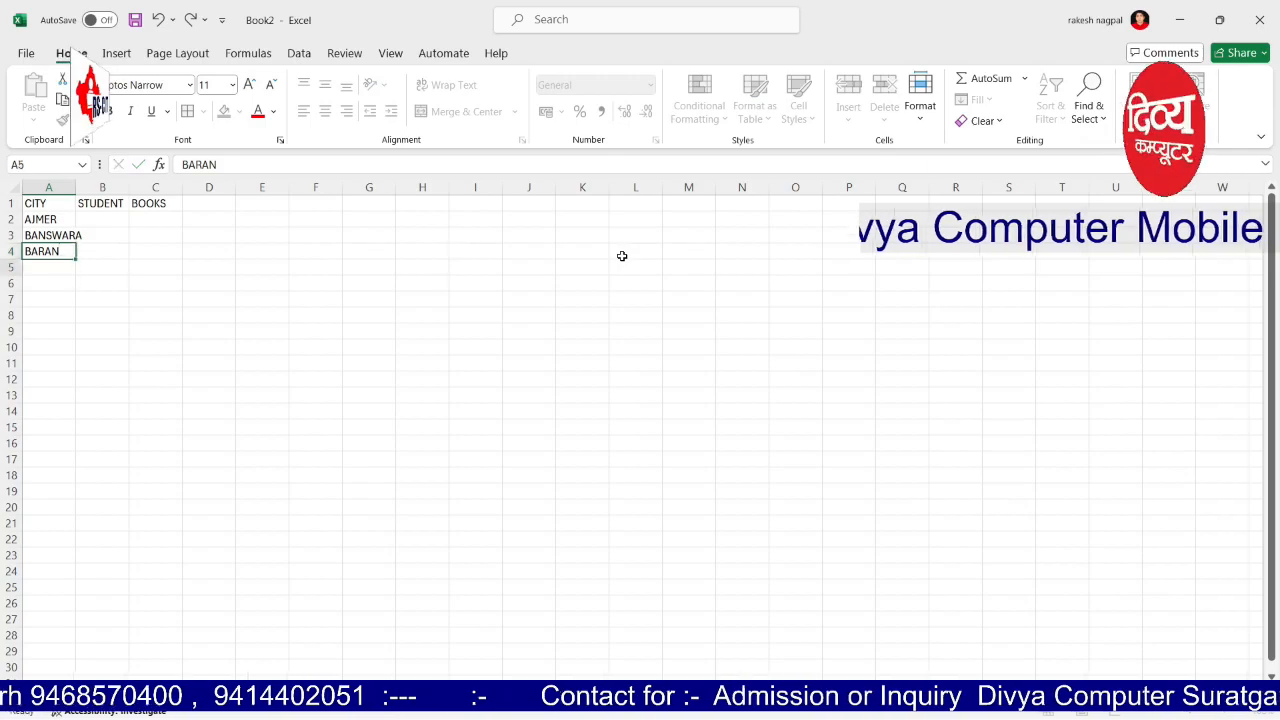
text(DAUSA)
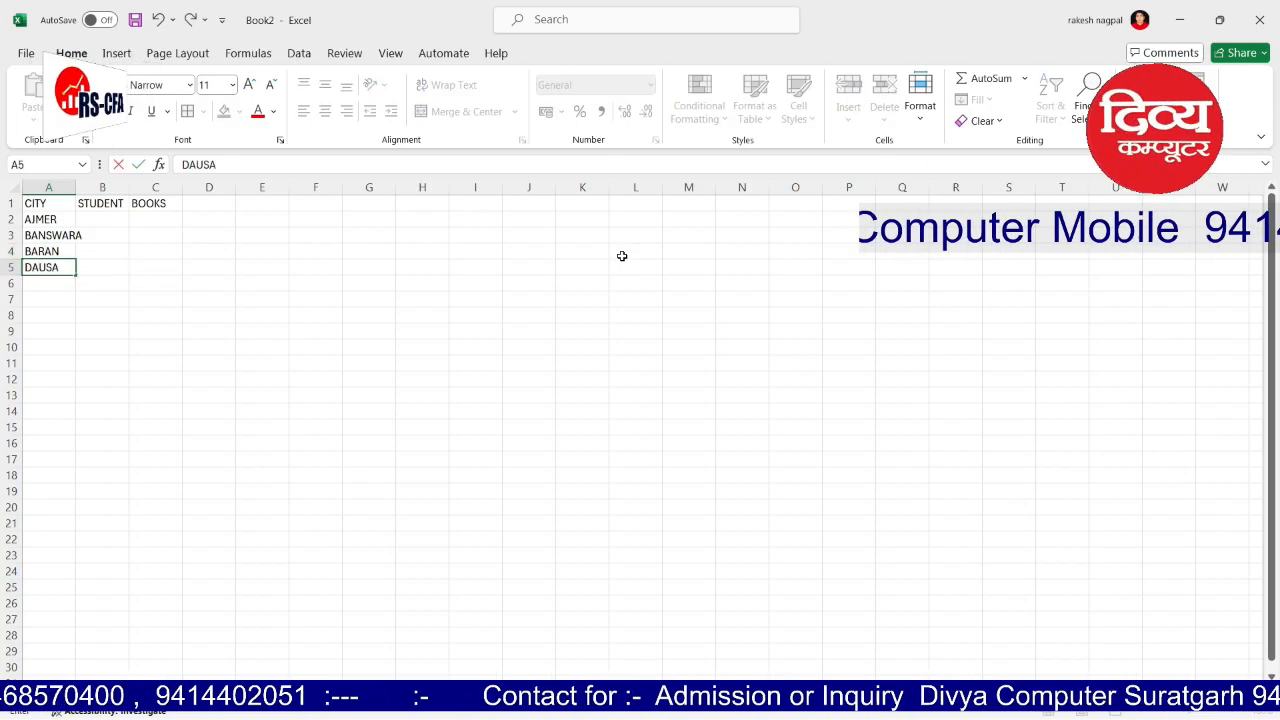
key(Return)
text(JAIPUR)
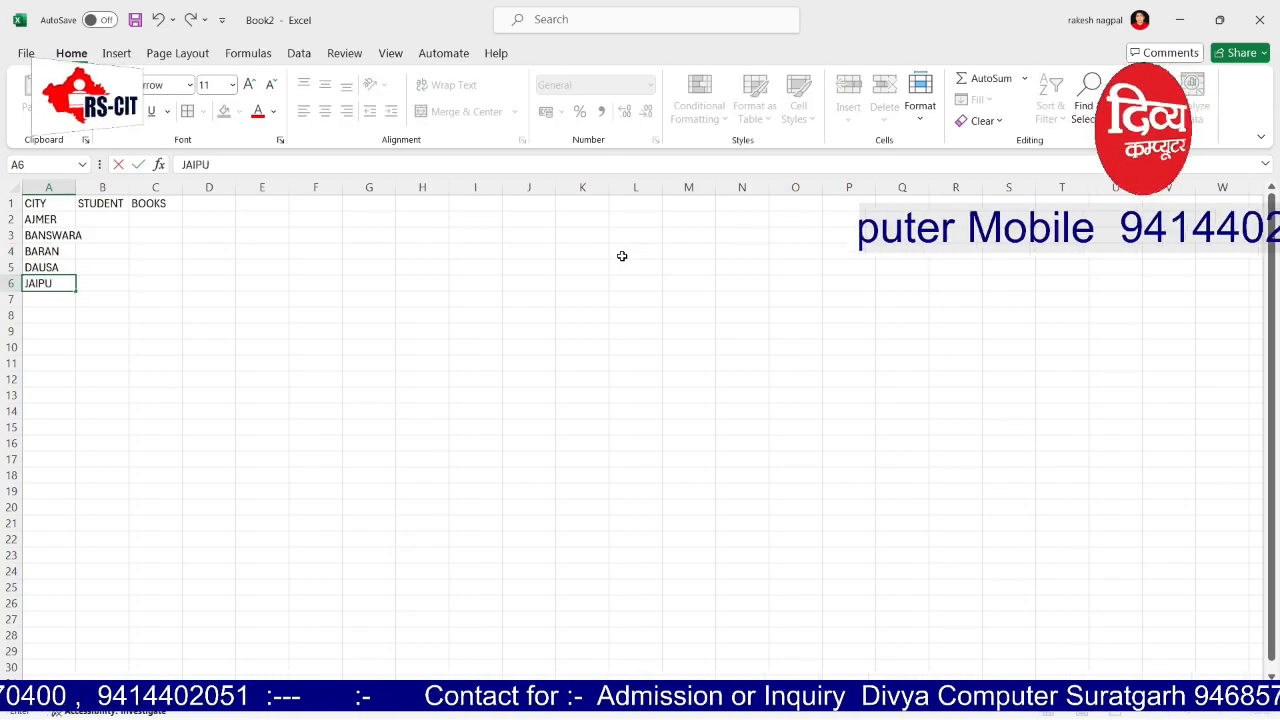
key(Tab)
Step: Enter student counts 46, 45, 67, 43 and 89 in B2:B6
key(Up)
key(Up)
key(Up)
key(Up)
key(Up)
key(Down)
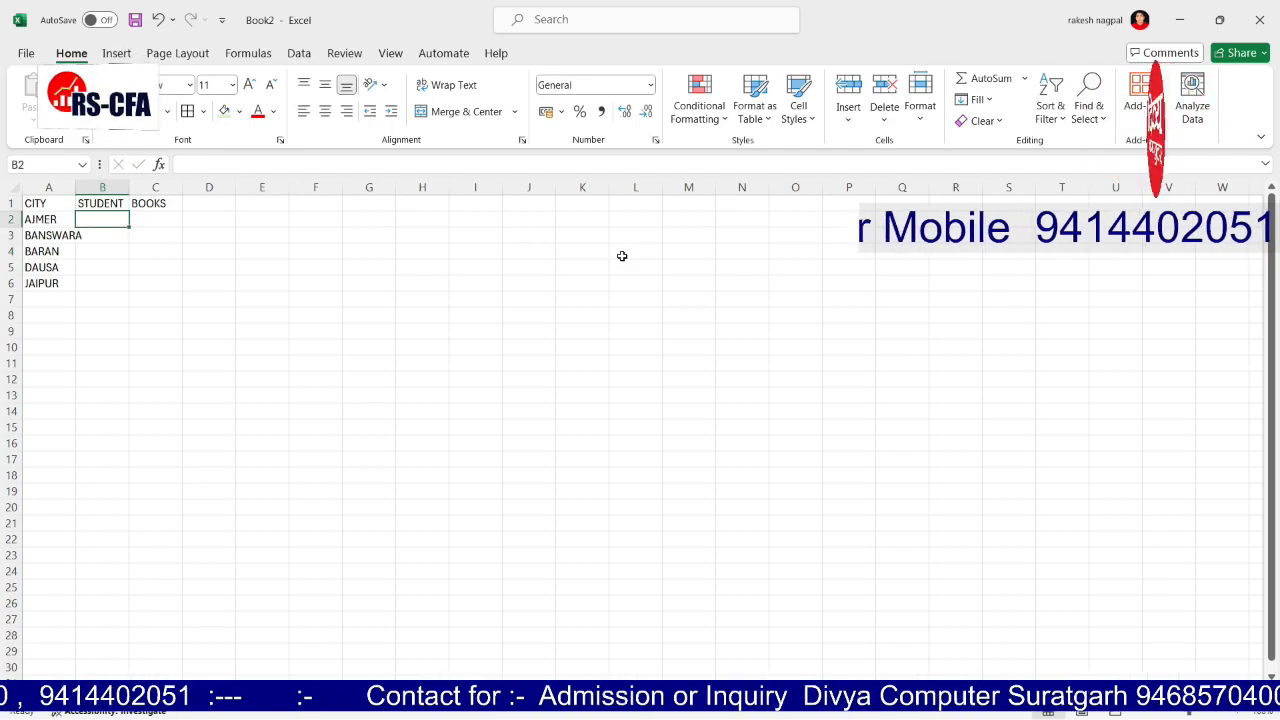
key(Up)
key(Down)
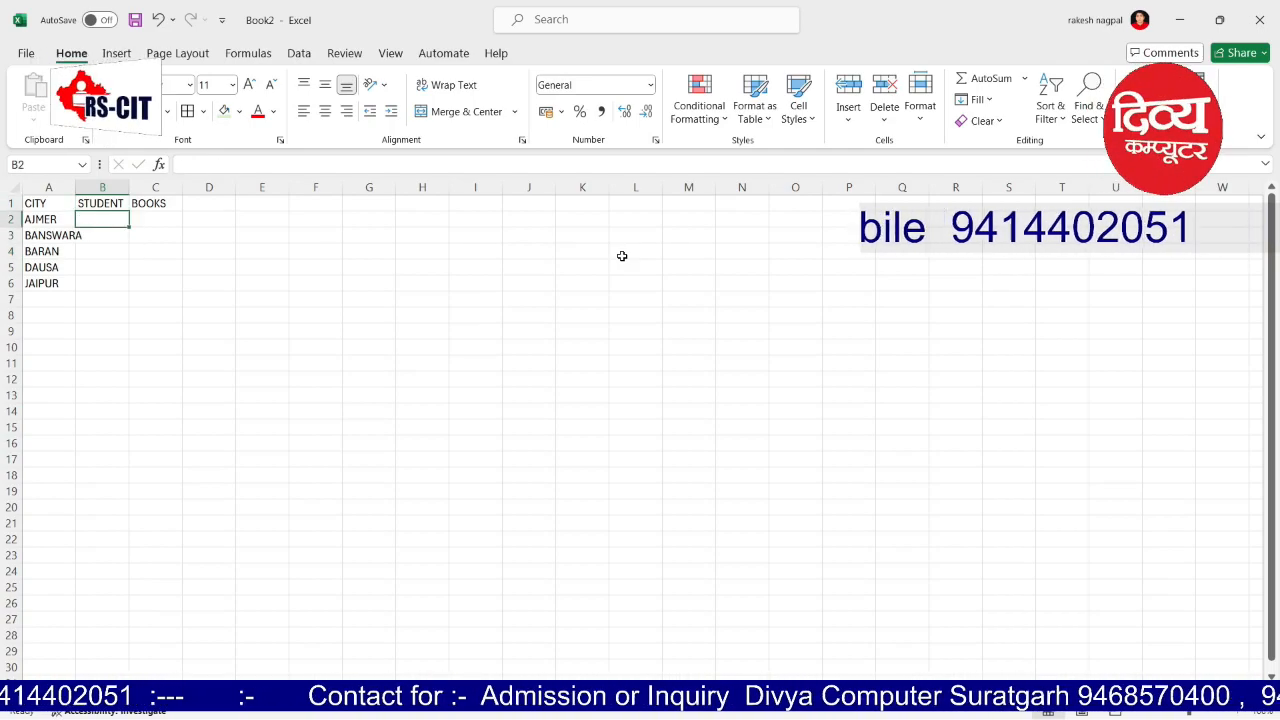
text(46)
key(Return)
text(45)
key(Return)
text(67)
key(Return)
text(43)
key(Return)
text(89)
key(Return)
Step: Enter book counts 35, 45, 84, 22 and 134 in C2:C6
key(Right)
key(Up)
key(Up)
key(Up)
key(Up)
key(Up)
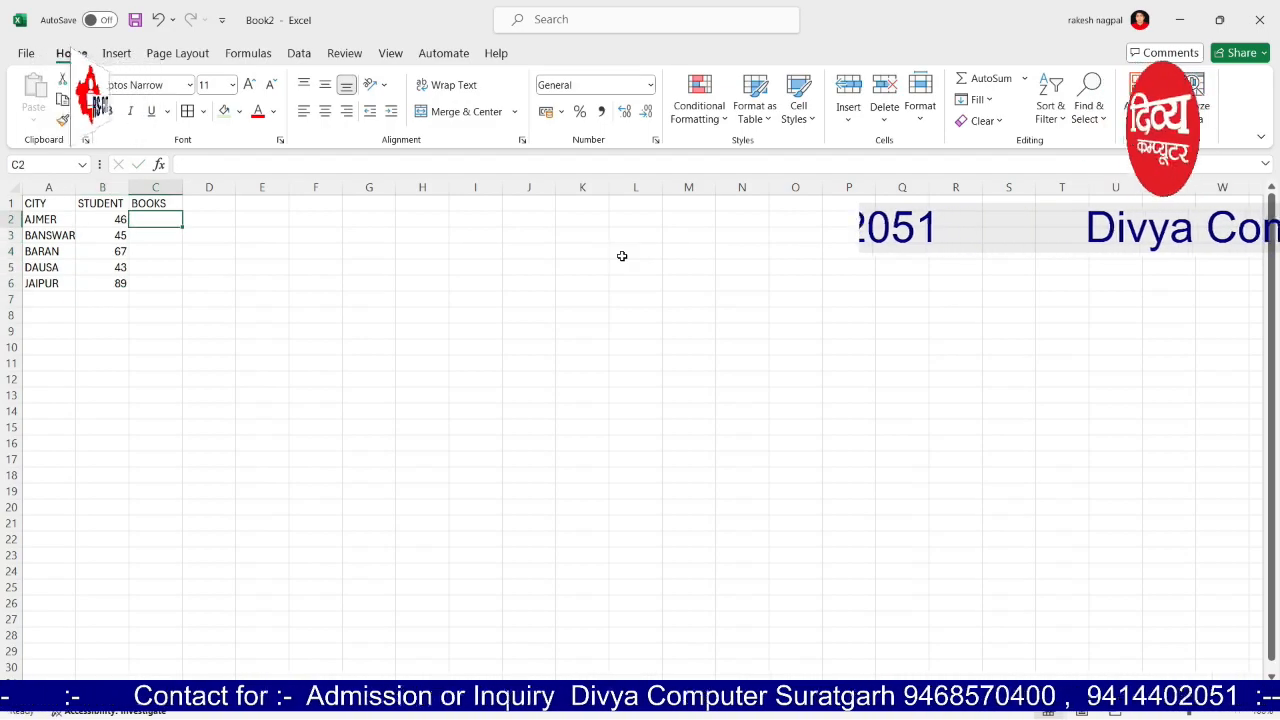
text(35)
key(Return)
text(45)
key(Return)
text(84)
key(Return)
text(22)
key(Return)
text(134)
key(Tab)
Step: Auto-fit column A to fit BANSWARA and select the header cells A1:C1
click(497, 424)
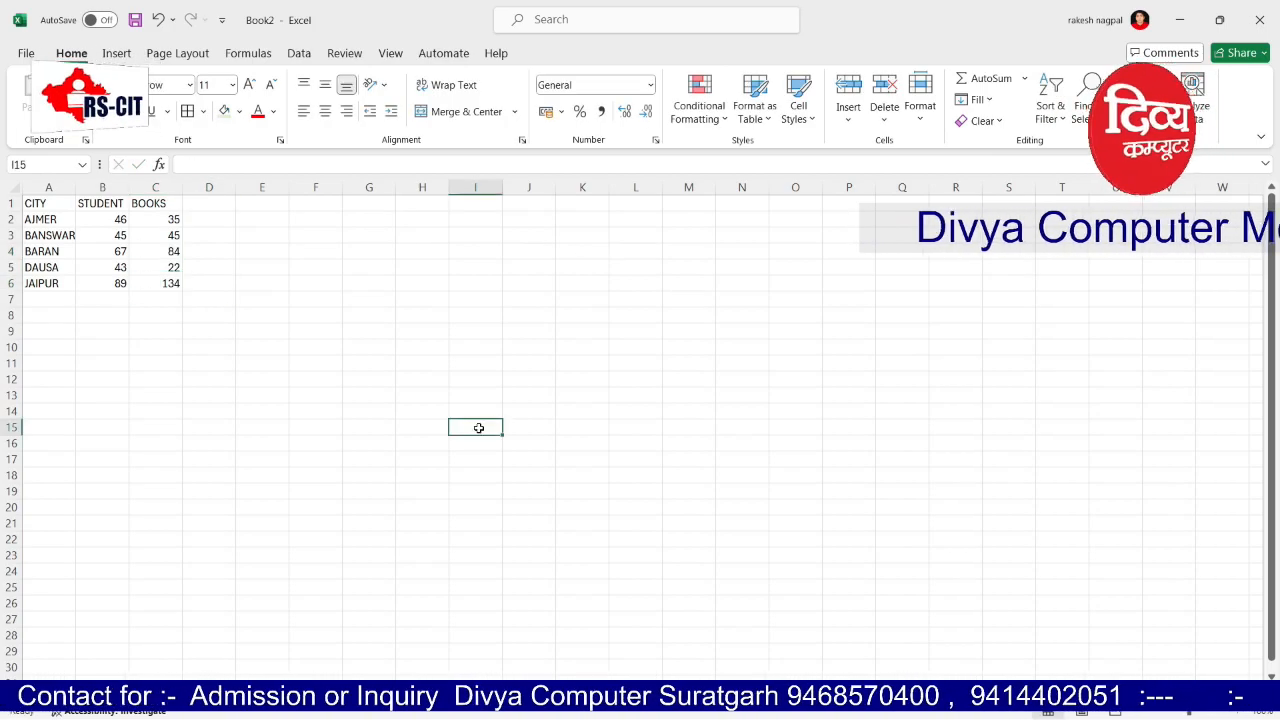
scroll(442, 423, up, 7)
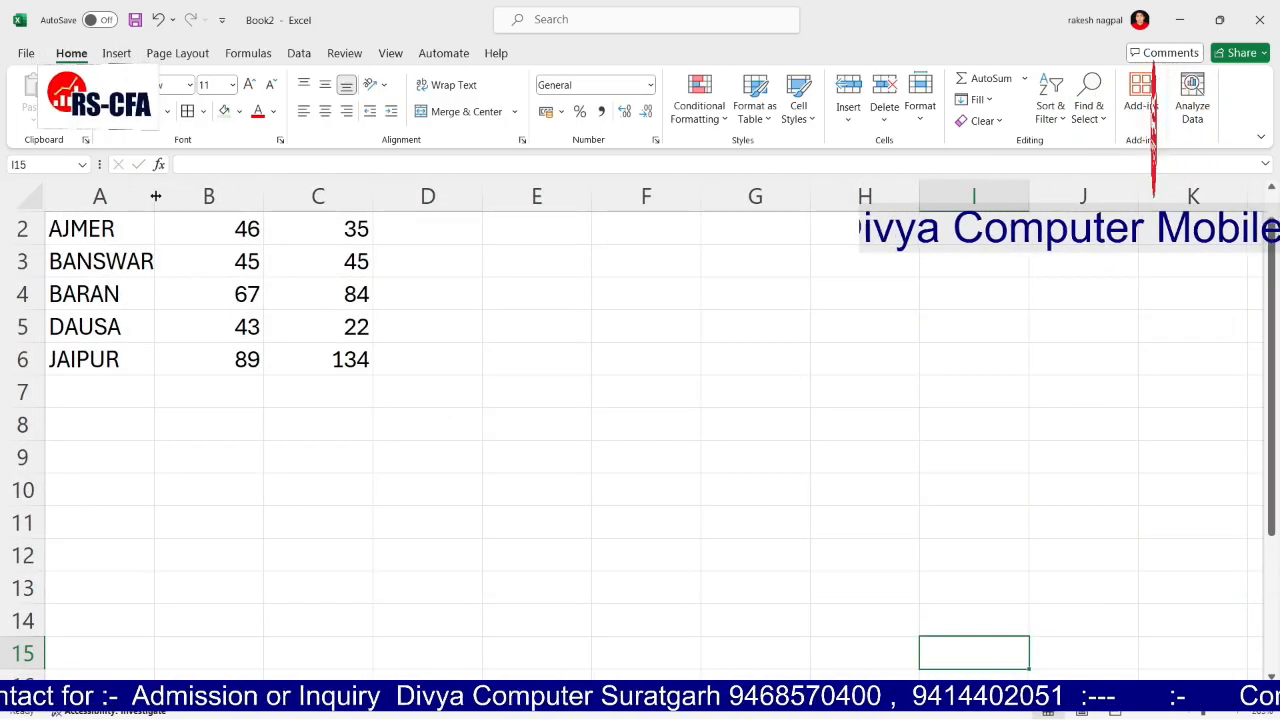
double_click(155, 196)
click(771, 391)
scroll(320, 291, up, 1)
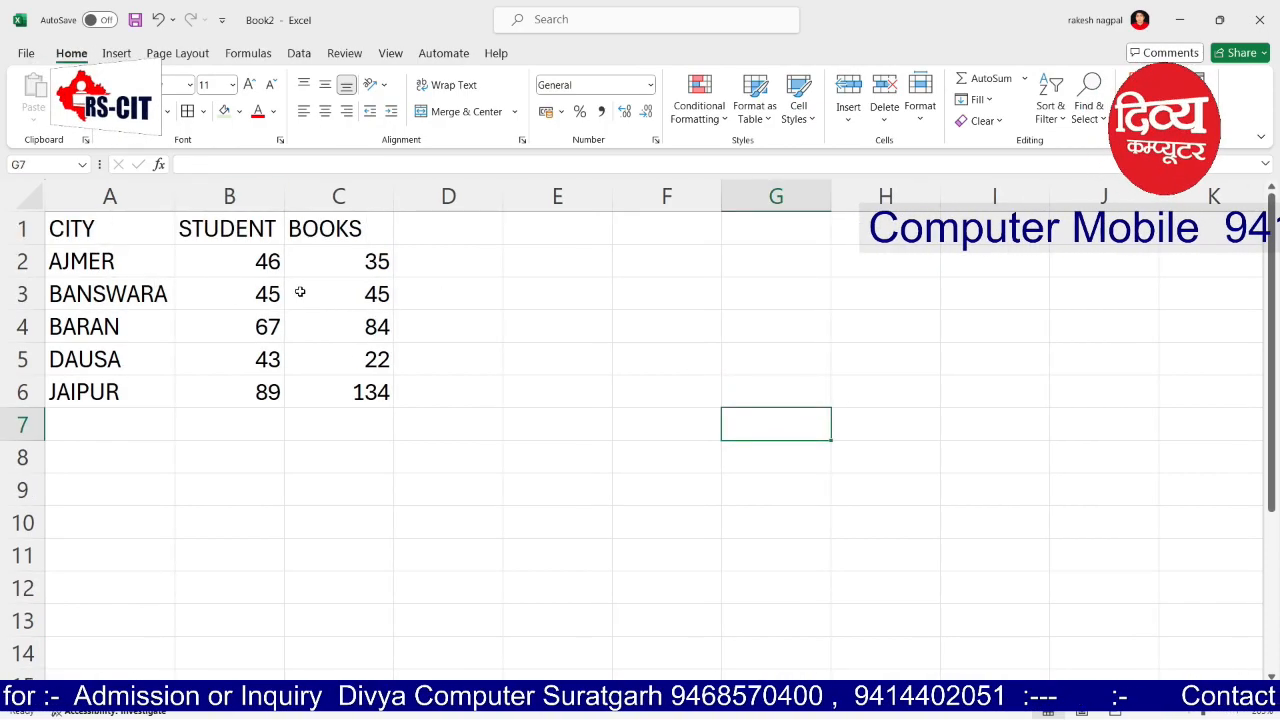
drag(128, 233, 366, 228)
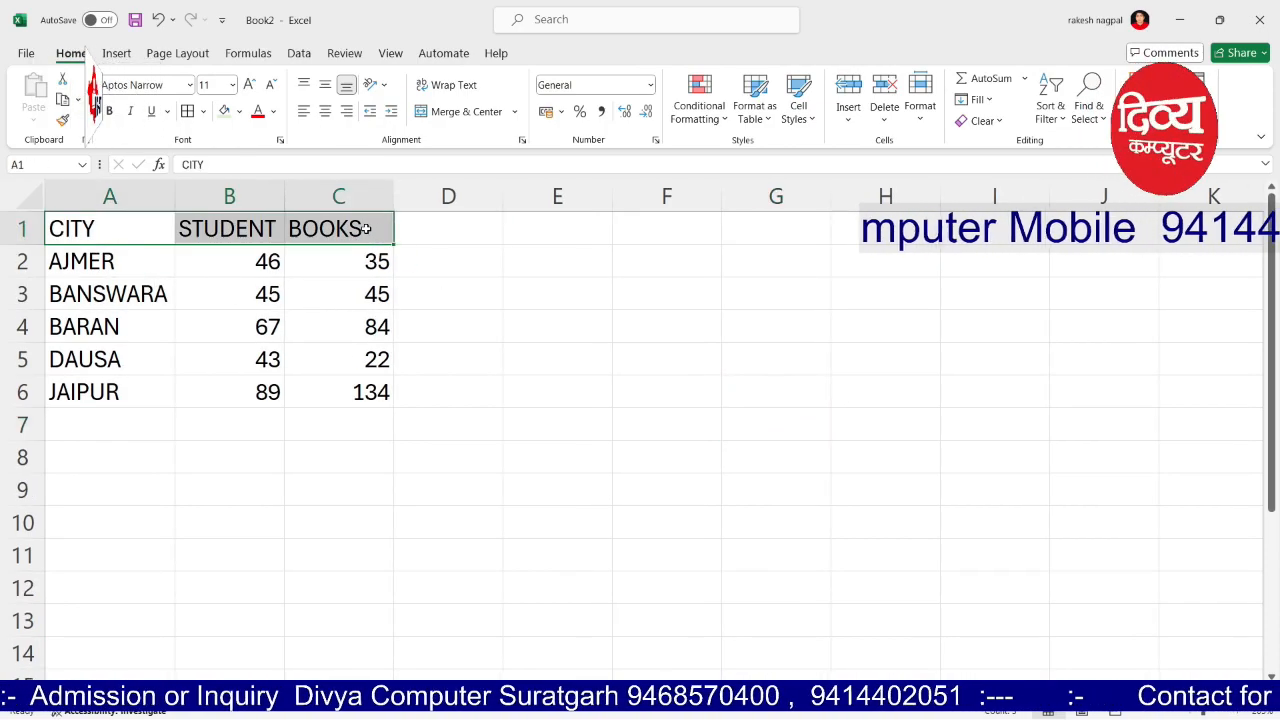
Step: Centre the header text and fill the header cells black
click(335, 113)
click(540, 229)
drag(81, 231, 360, 229)
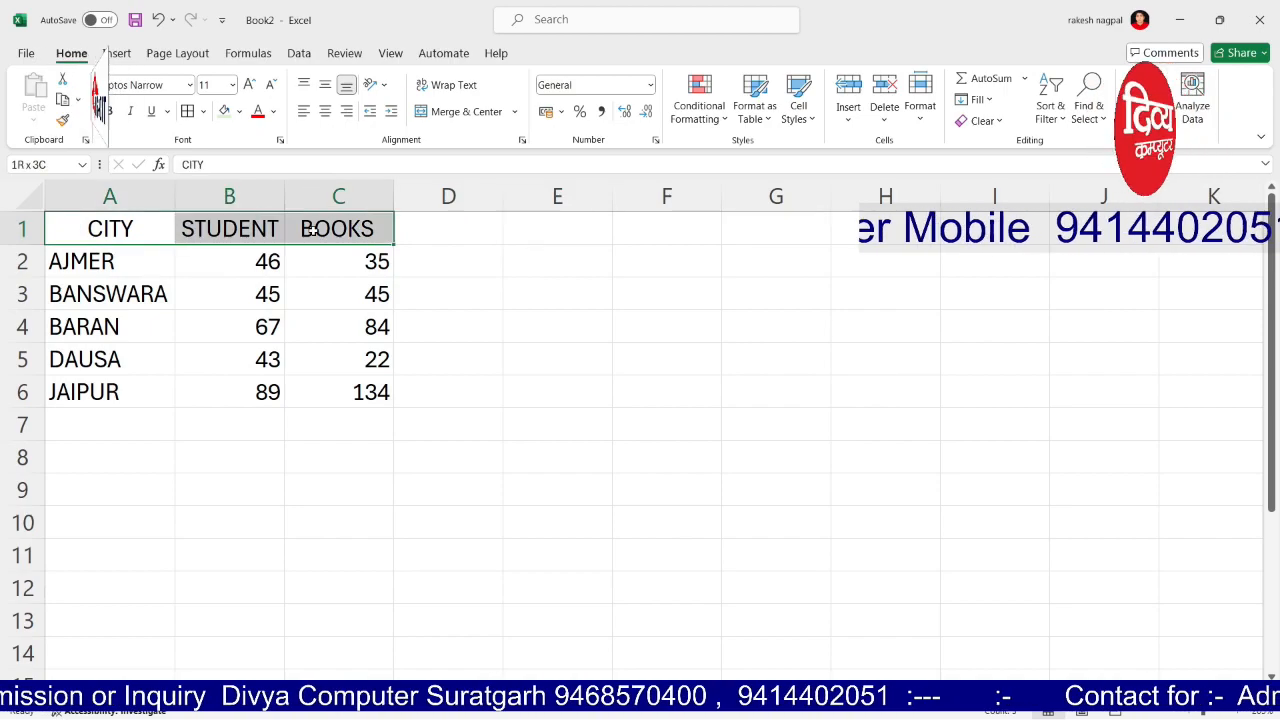
click(268, 116)
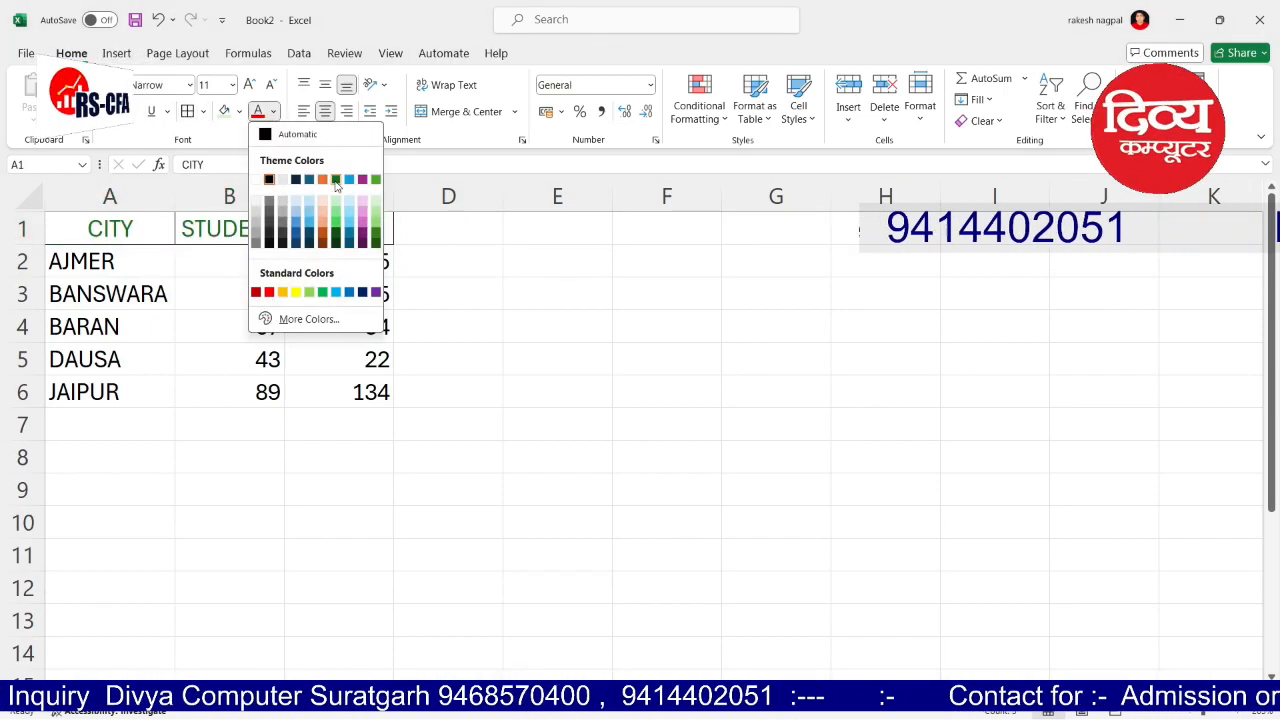
click(335, 181)
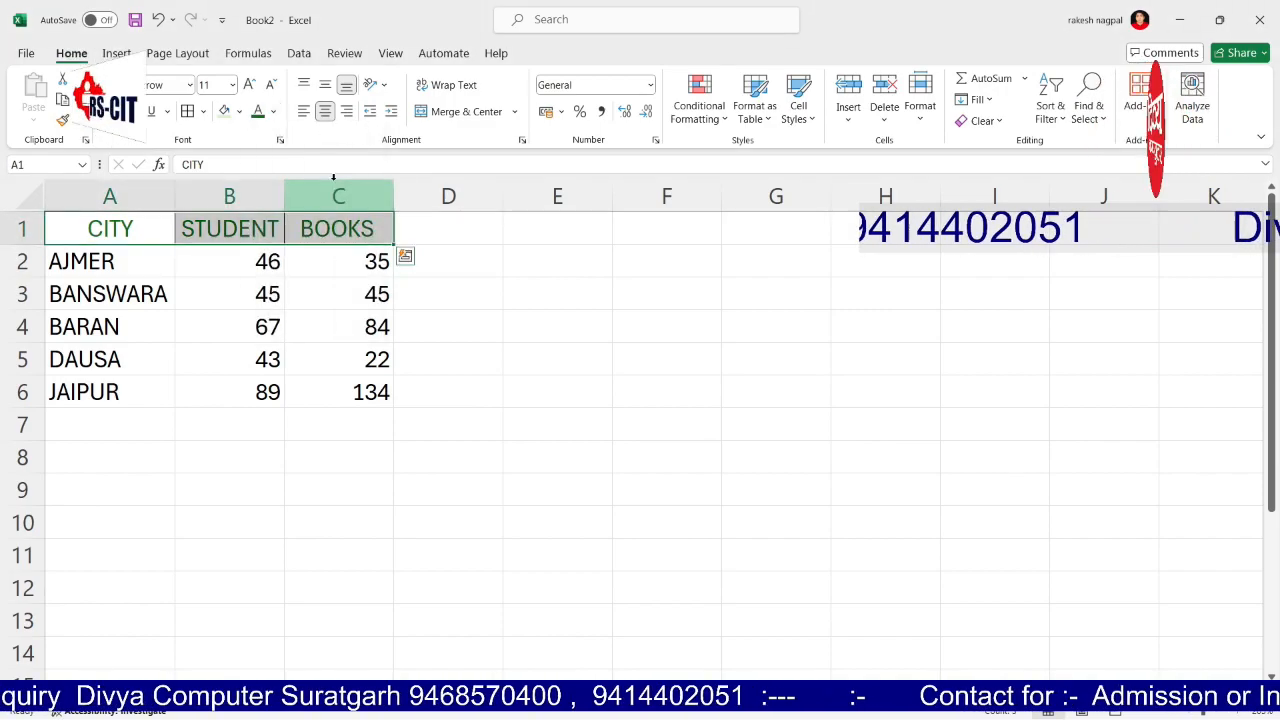
click(242, 114)
click(235, 155)
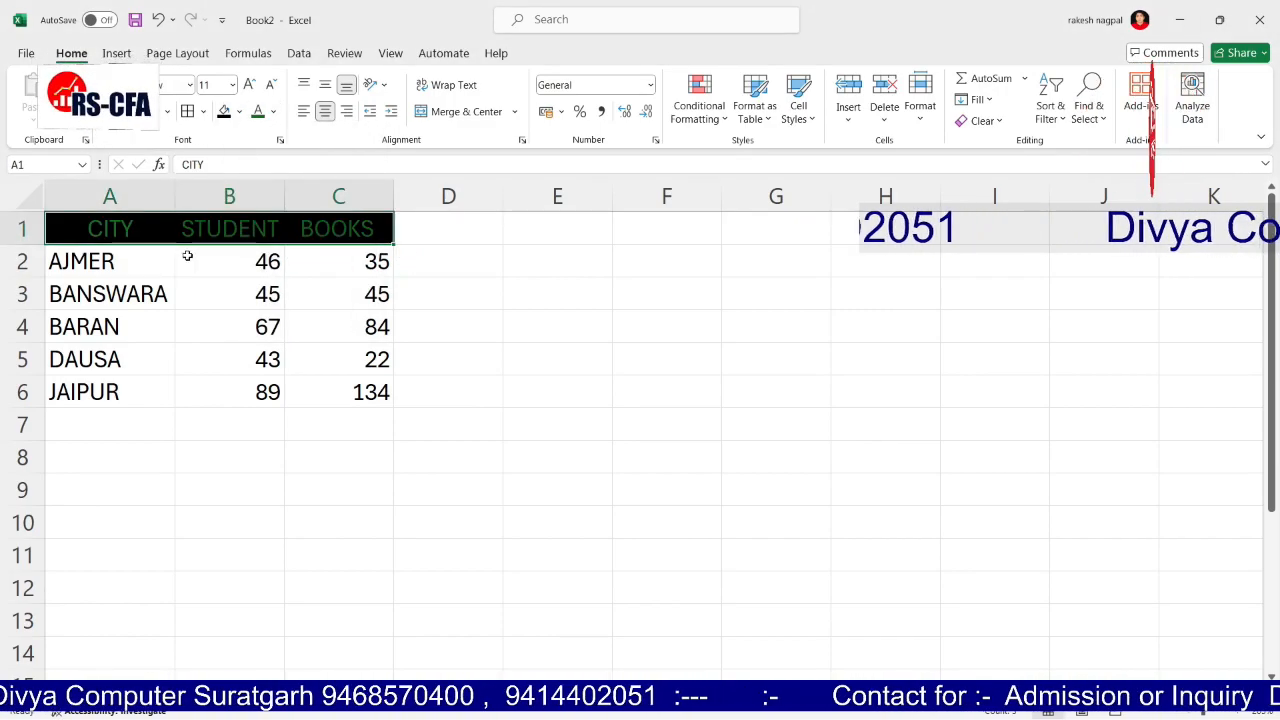
click(436, 269)
Step: Make the header text white and bold
drag(100, 228, 345, 230)
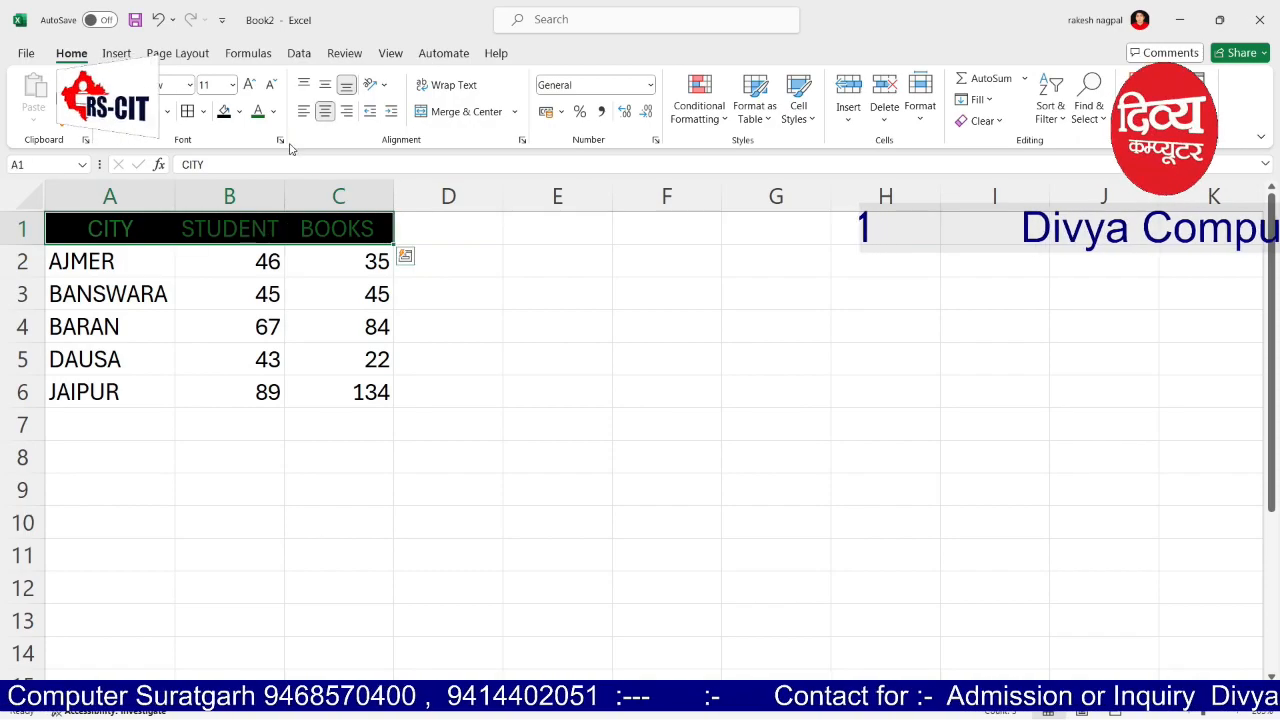
click(275, 111)
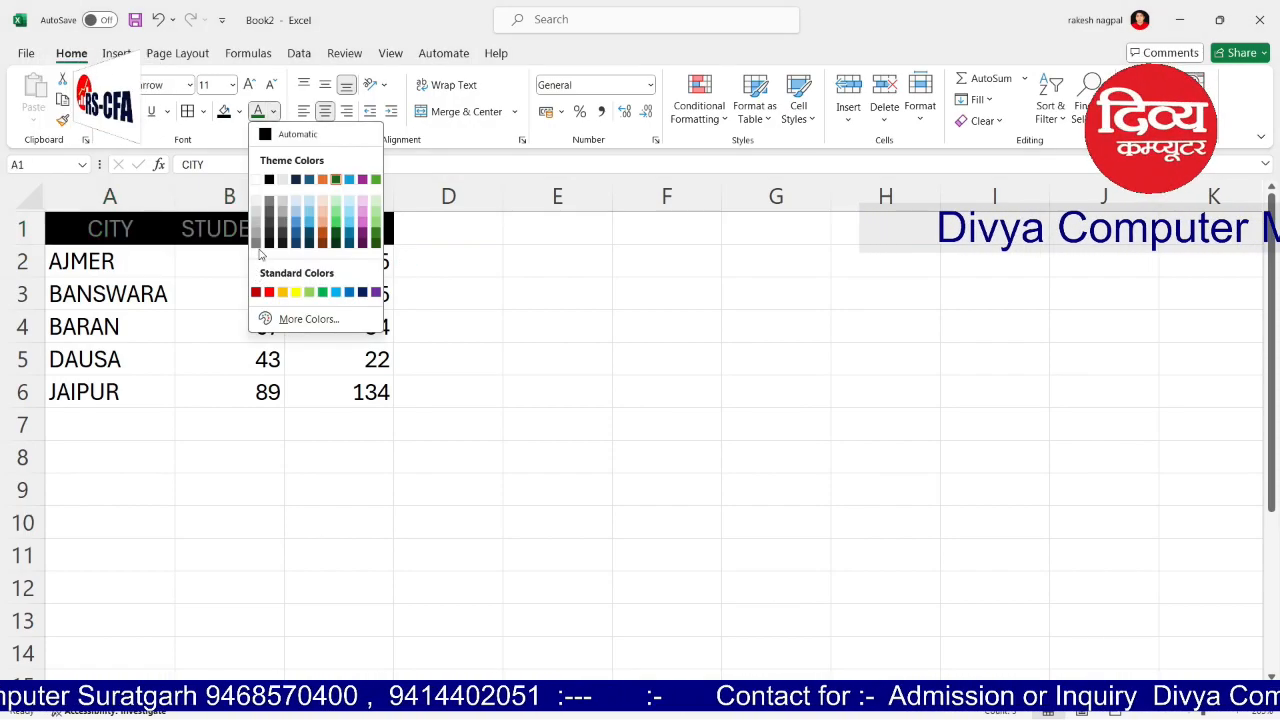
click(256, 179)
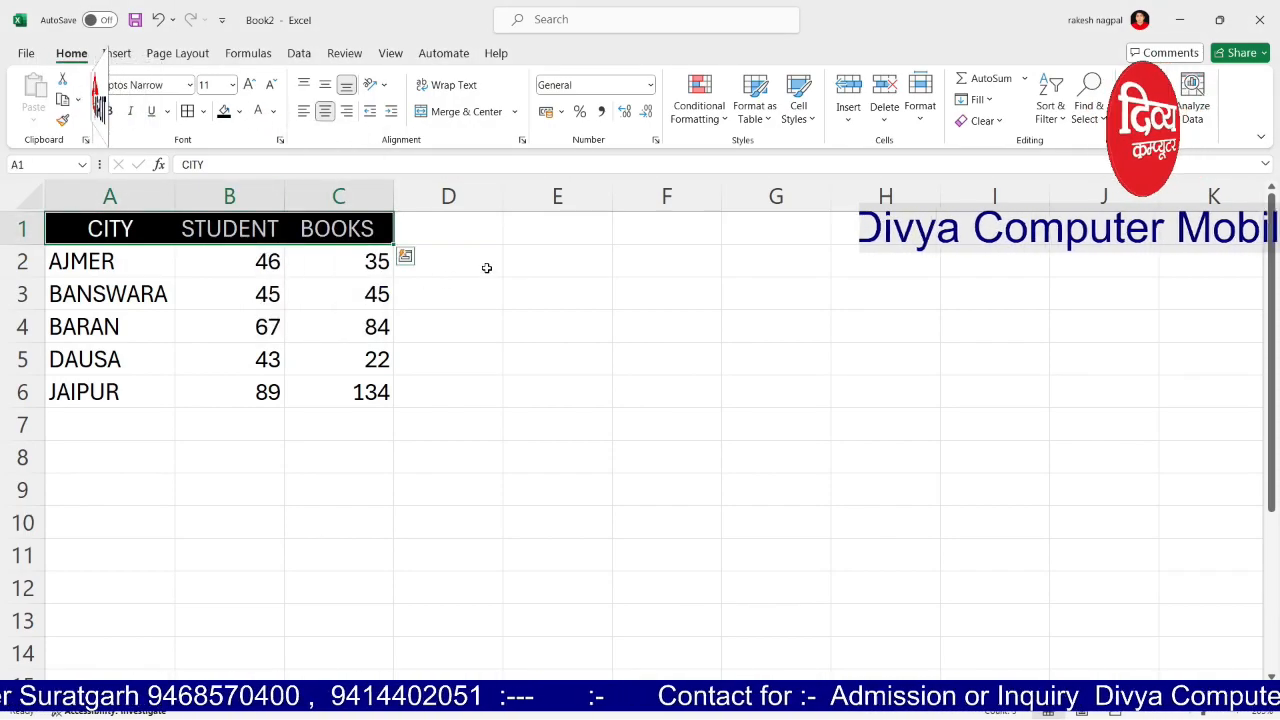
key(ctrl+b)
click(550, 291)
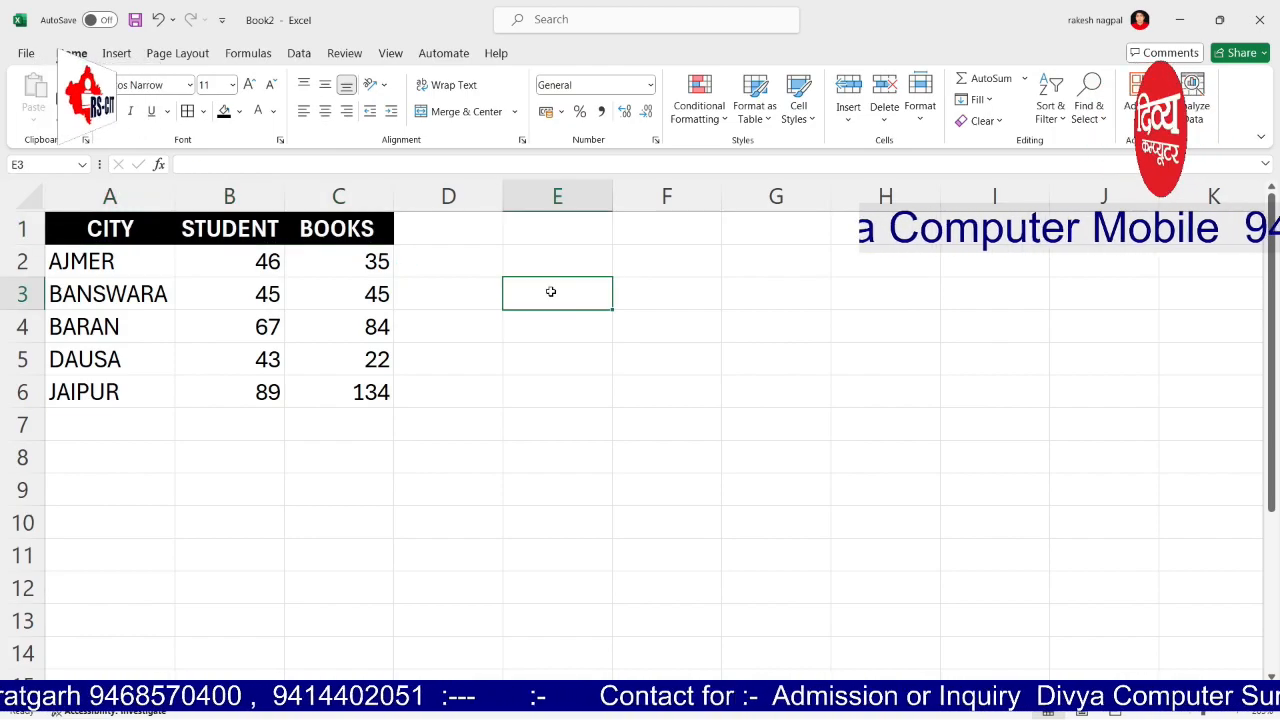
Step: Apply All Borders to the data cells A2:C6, then select the whole table
click(660, 318)
drag(120, 250, 344, 390)
click(187, 111)
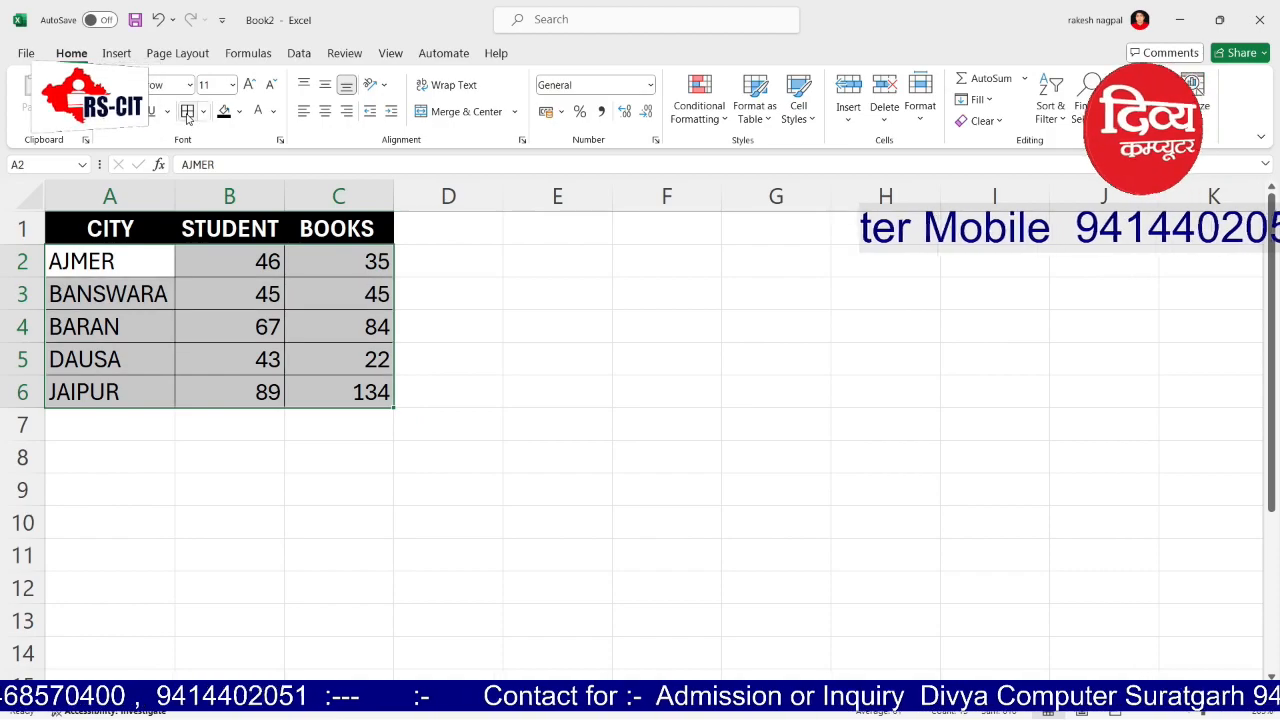
drag(448, 291, 528, 340)
click(518, 338)
click(524, 389)
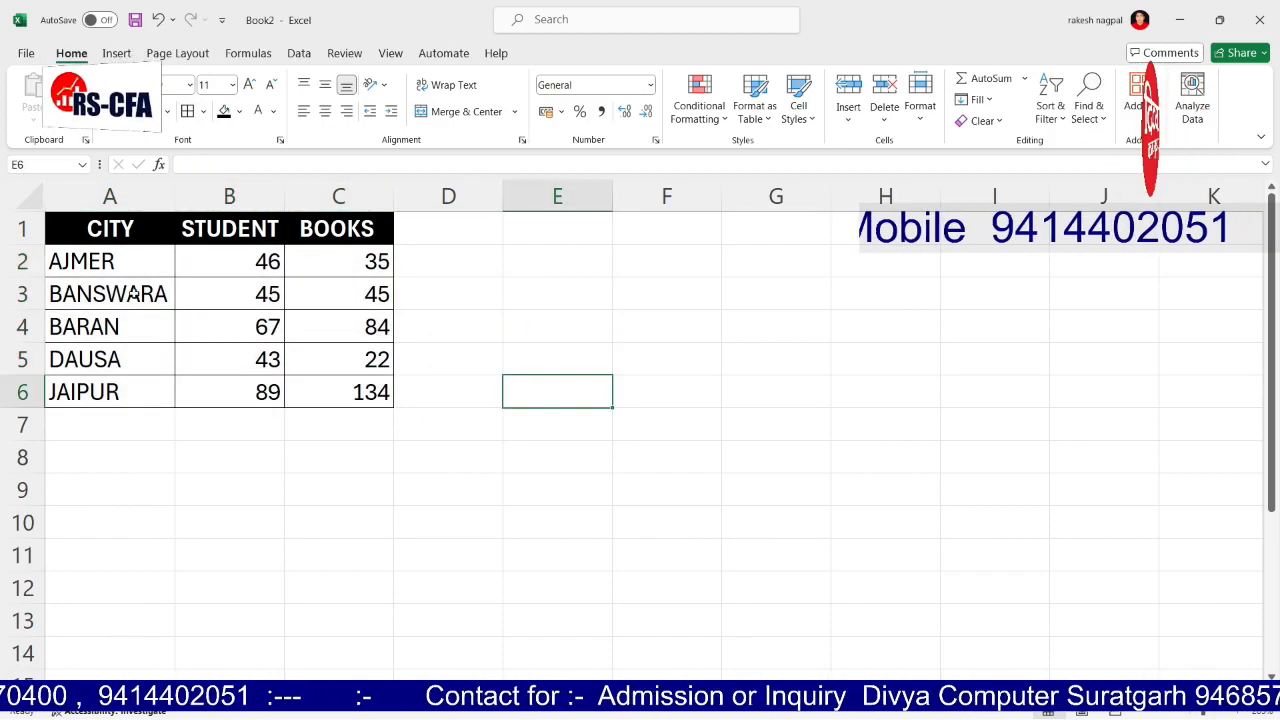
drag(80, 228, 334, 386)
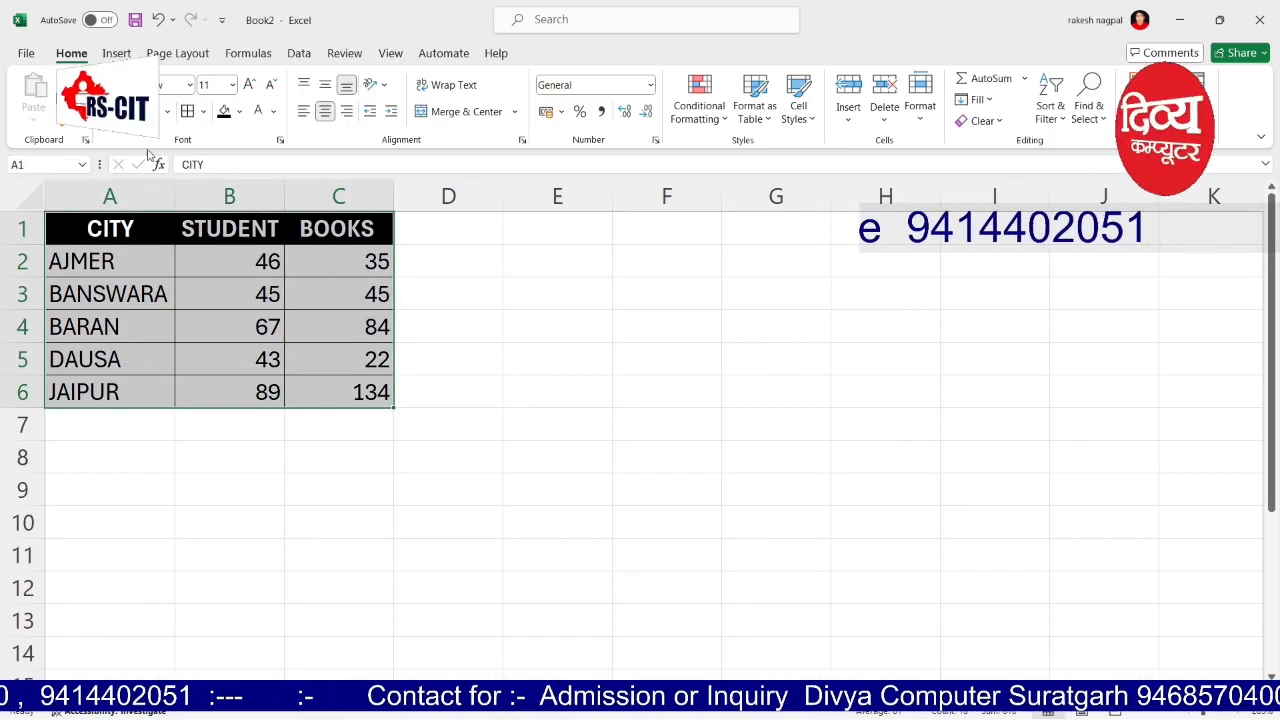
Step: Insert a clustered column chart of the CITY/STUDENT/BOOKS table
click(126, 55)
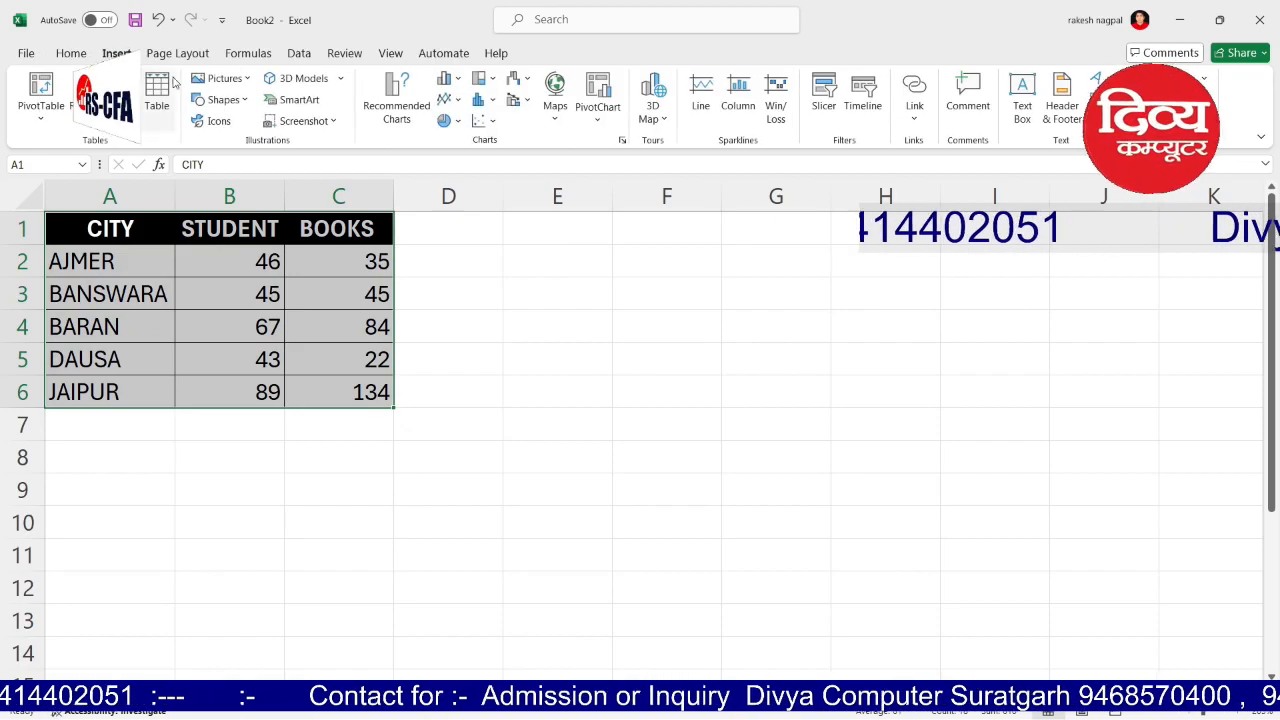
click(459, 79)
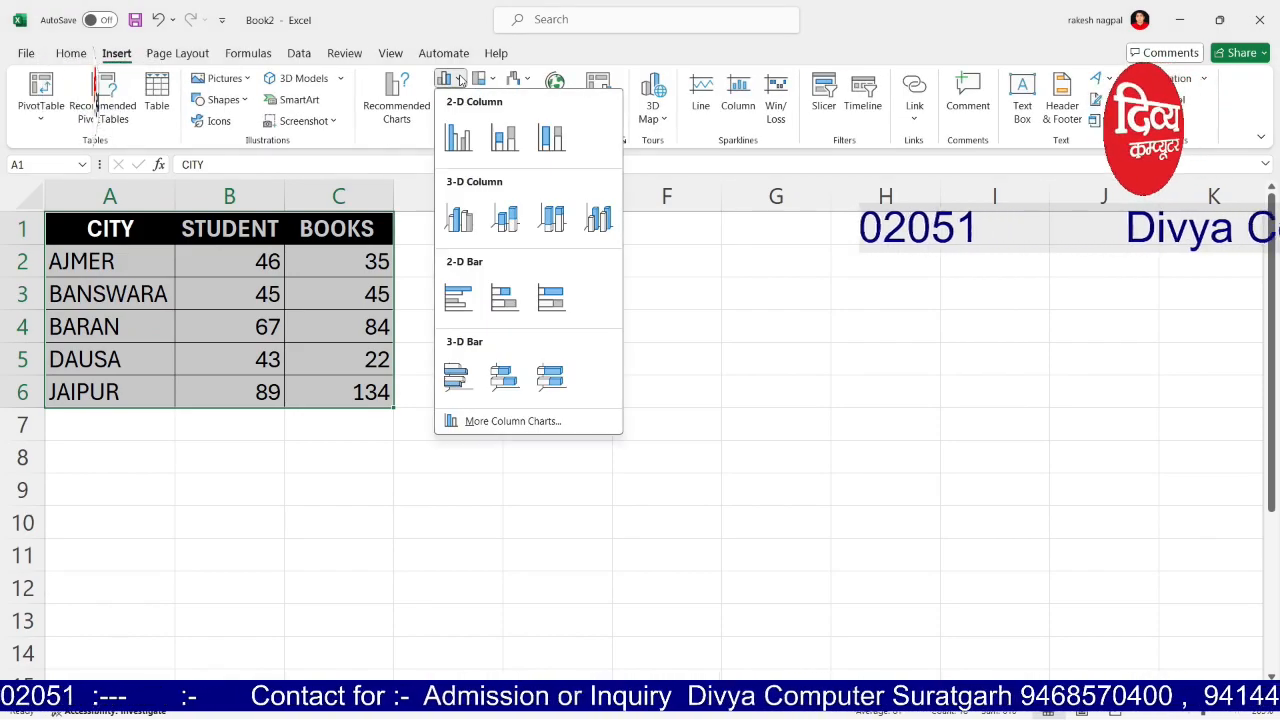
click(459, 79)
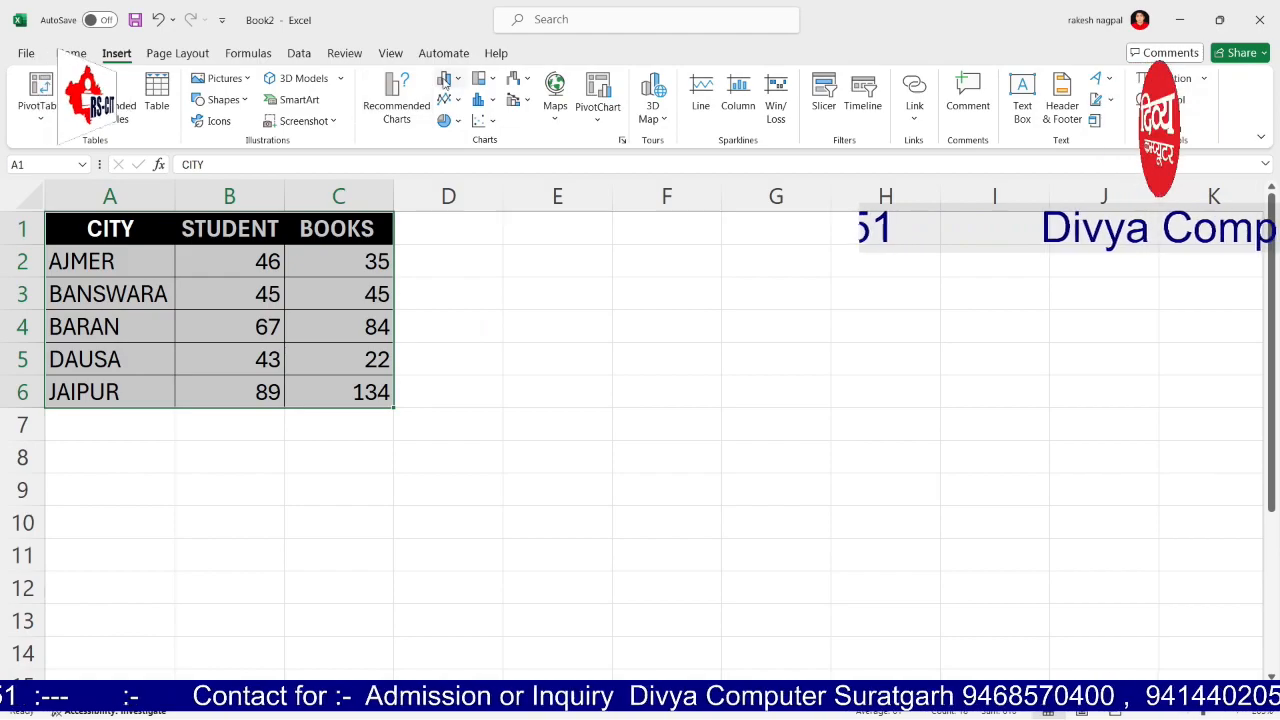
click(445, 80)
click(462, 138)
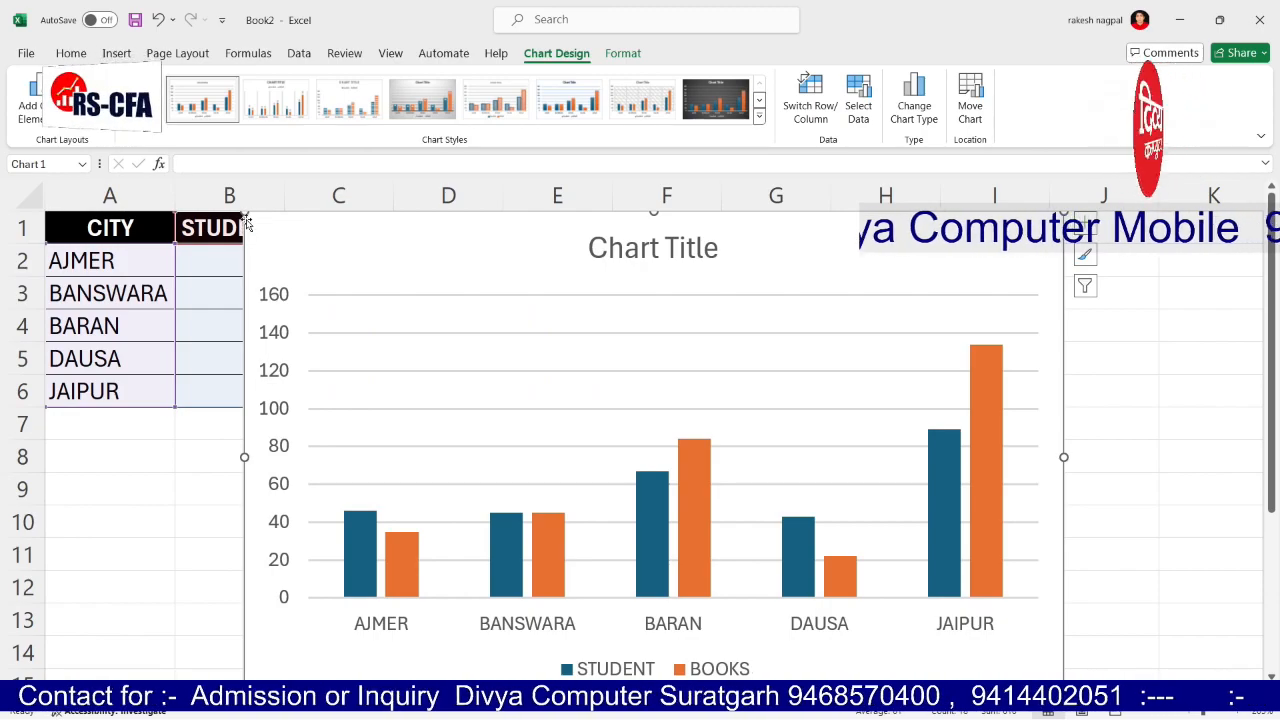
drag(245, 214, 315, 280)
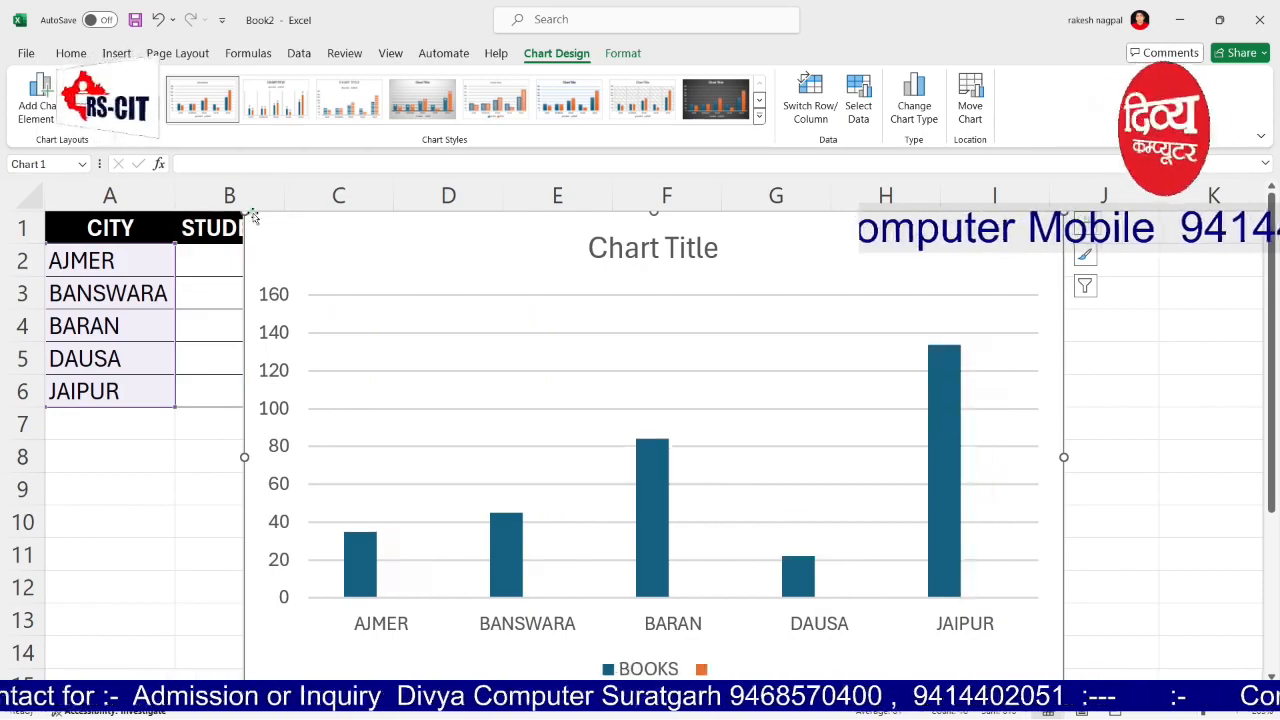
key(ctrl+z)
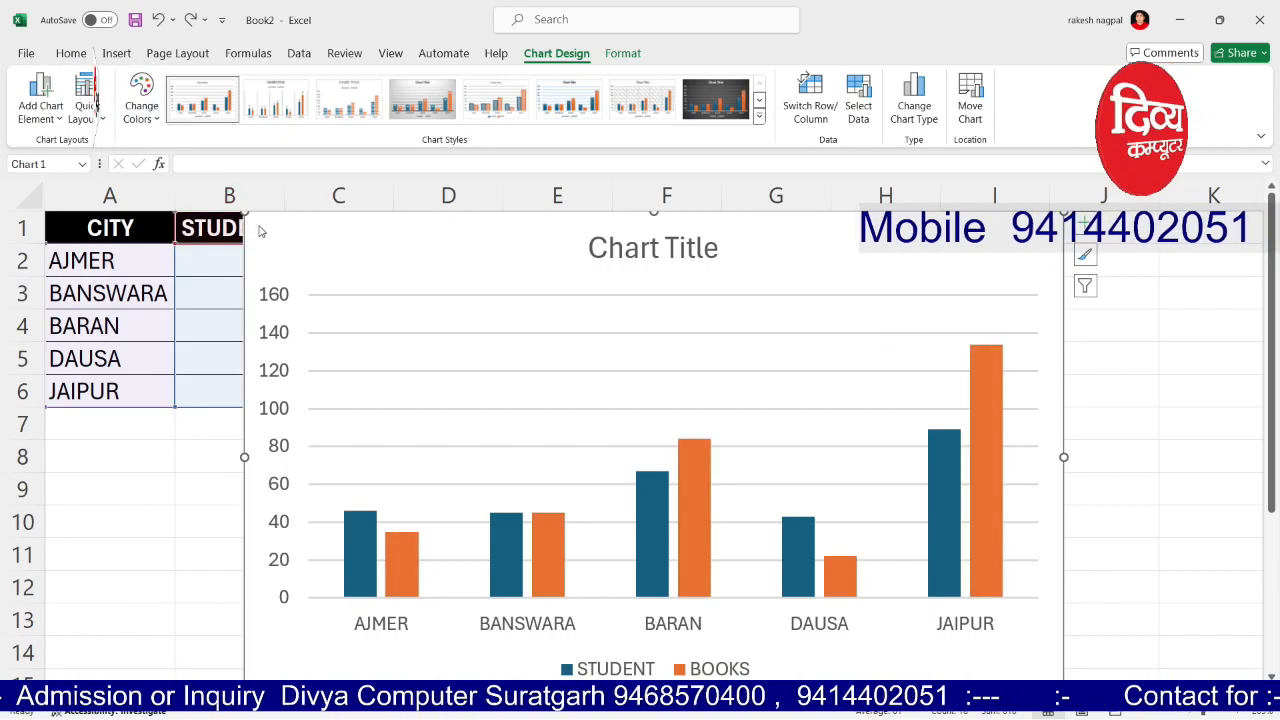
drag(244, 214, 493, 306)
key(ctrl+z)
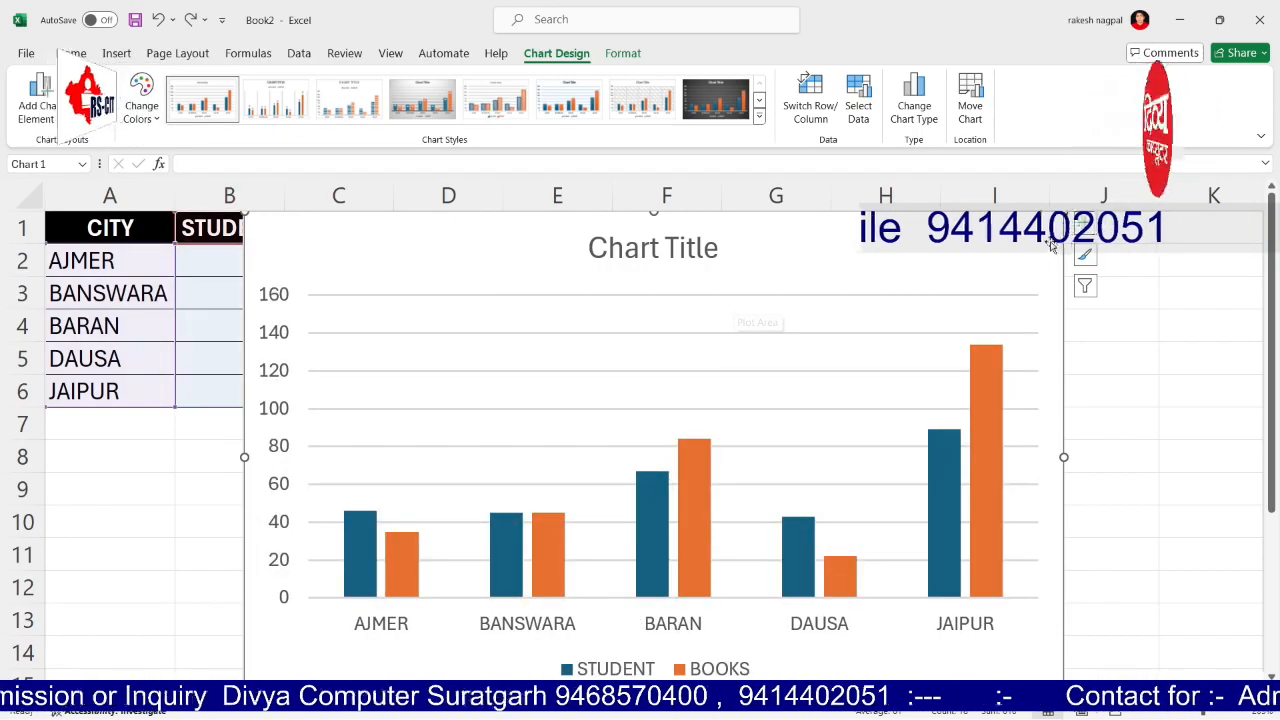
Step: Resize the chart and move it beside the table so city labels lie flat
drag(1063, 214, 709, 352)
drag(431, 369, 729, 305)
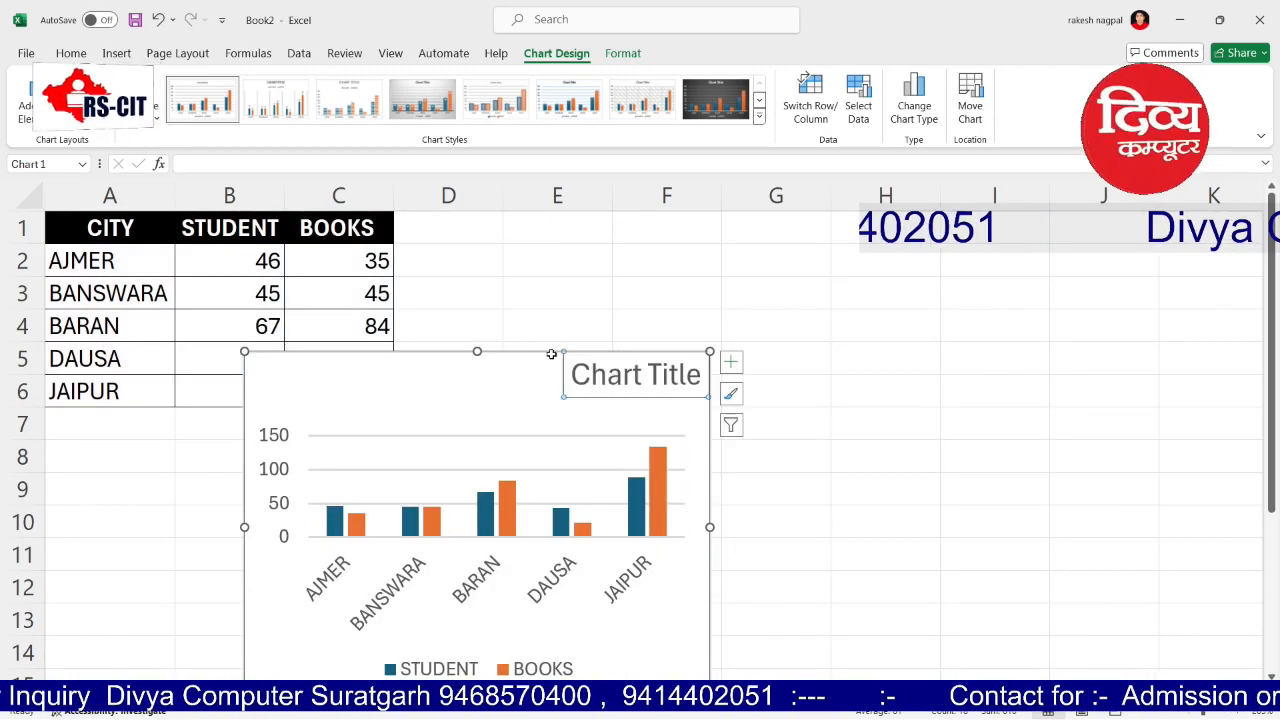
key(ctrl+z)
drag(456, 357, 587, 280)
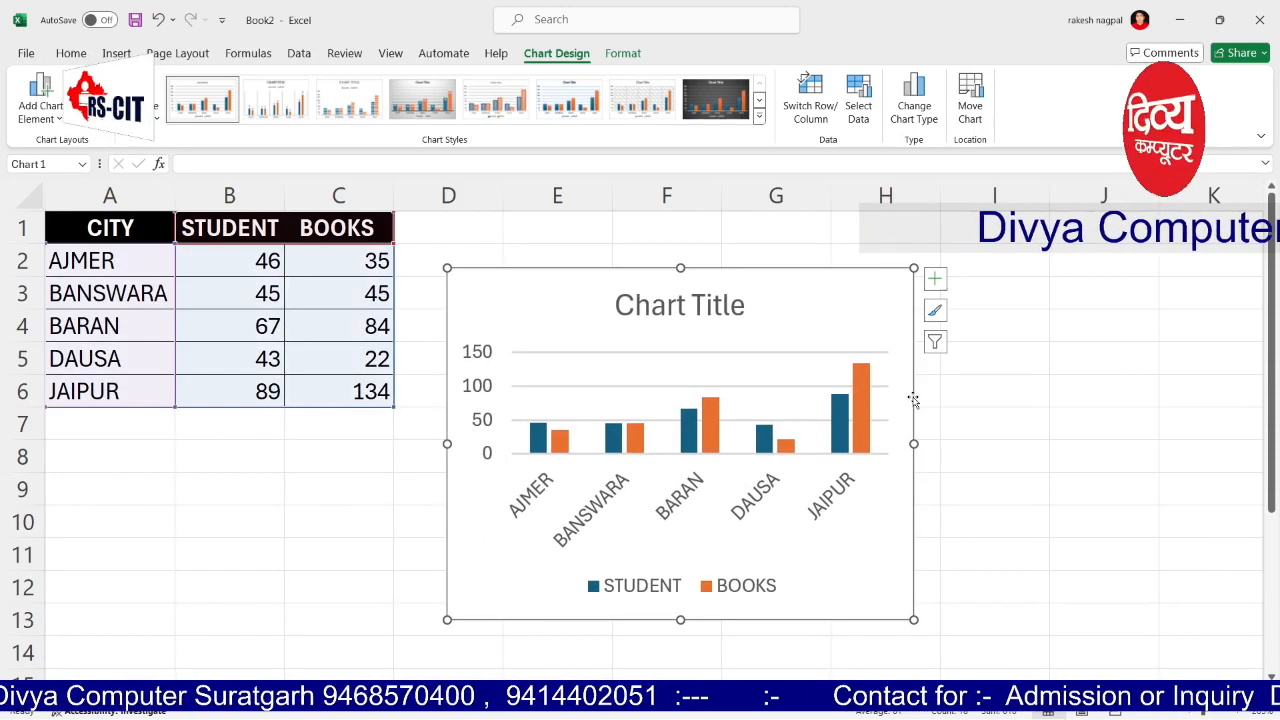
drag(913, 443, 1116, 443)
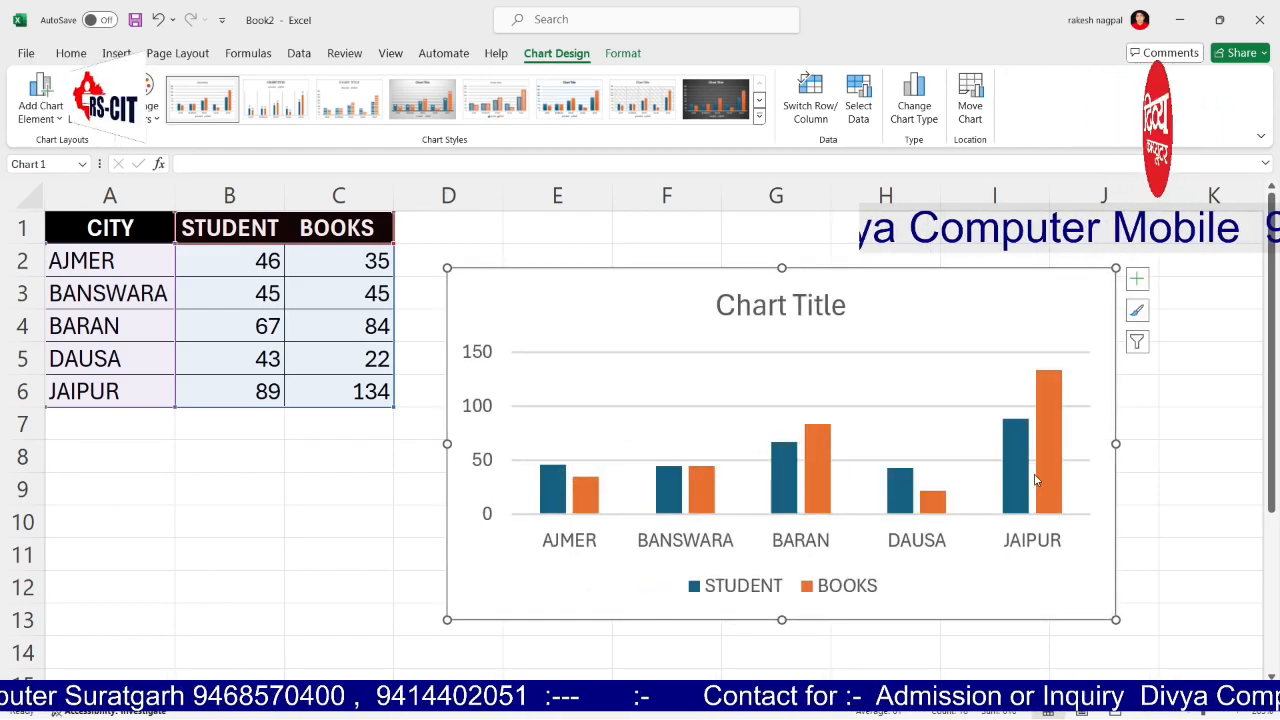
Step: Replace the placeholder chart title with BOOKS DETAILS, fixing the typo, and close the format pane
double_click(747, 309)
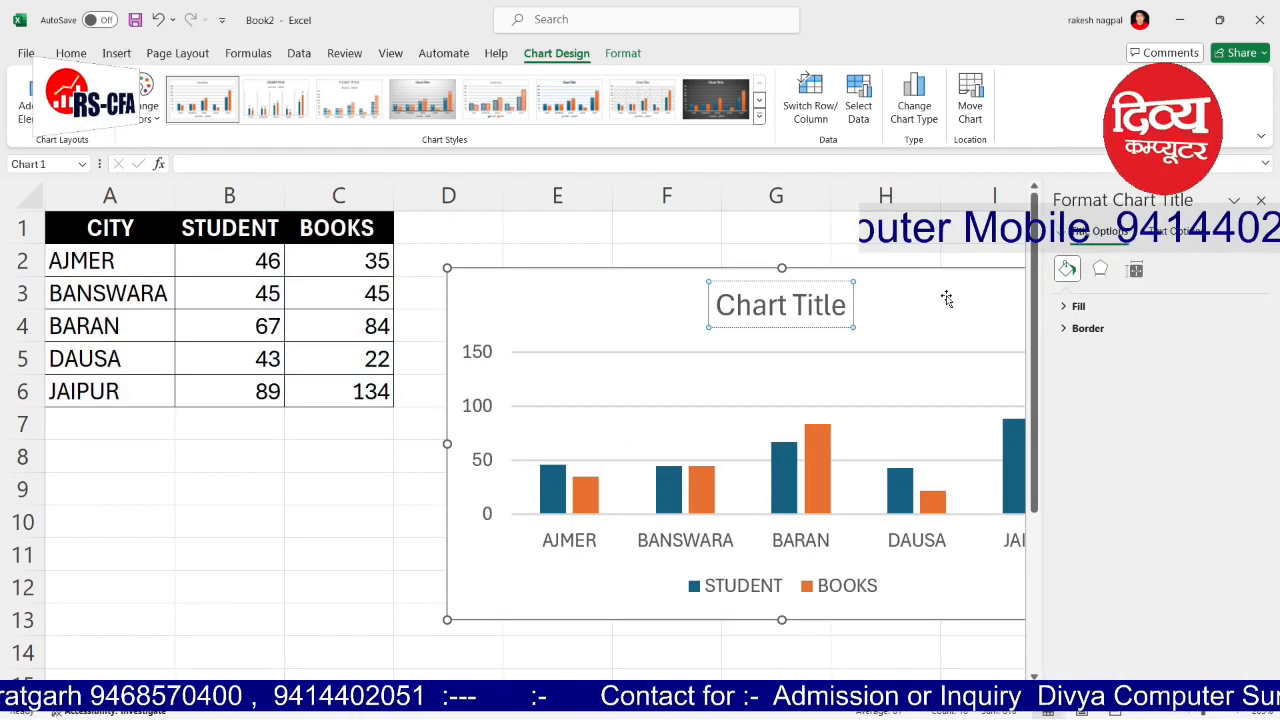
key(ctrl+a)
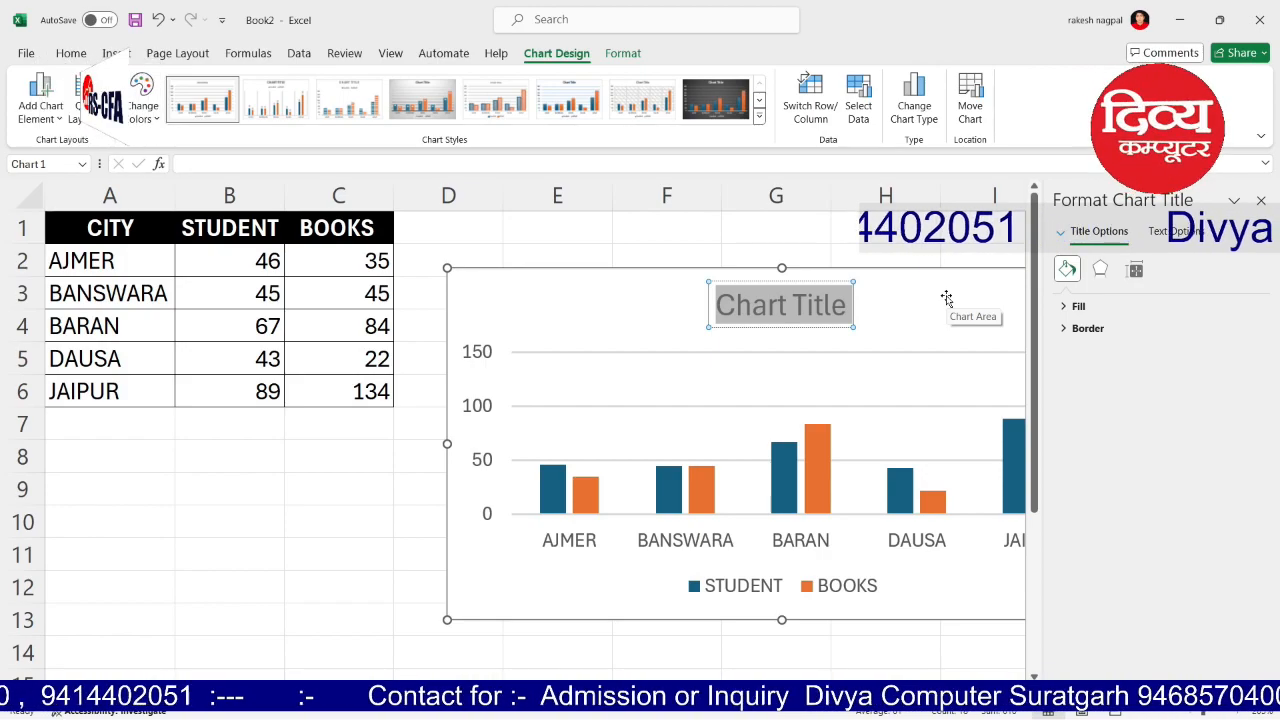
text(BOOKS)
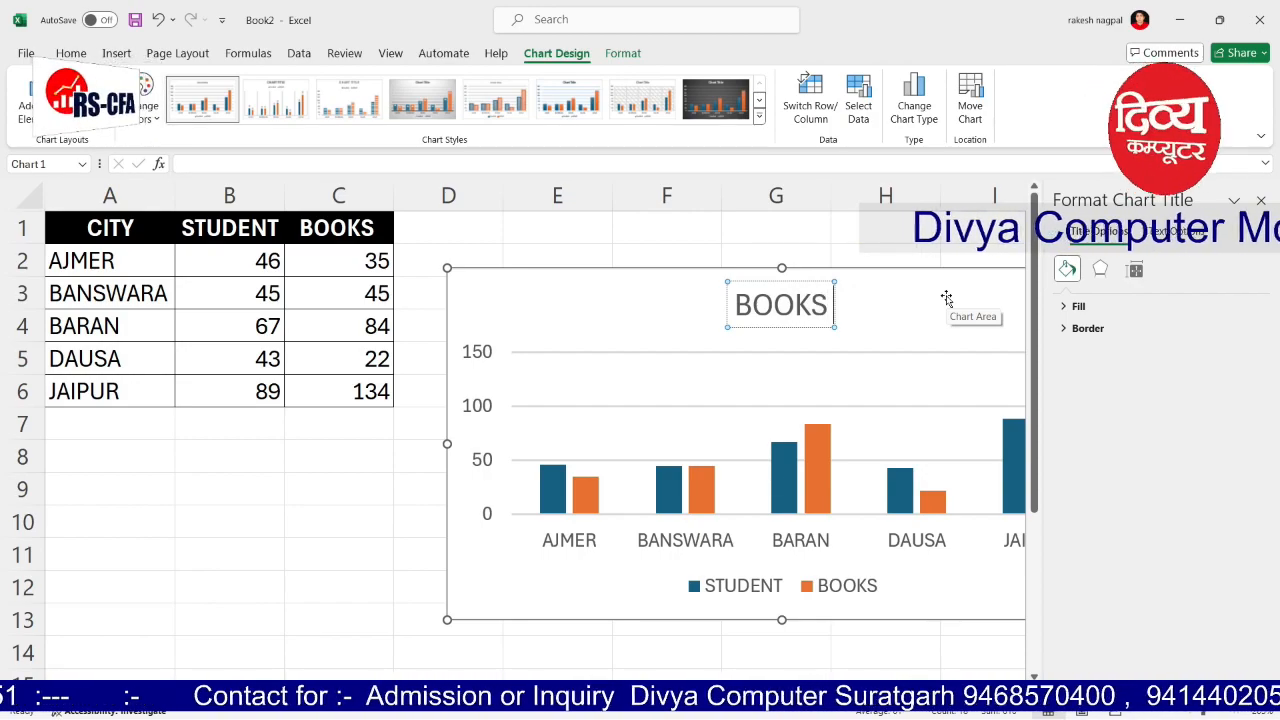
text(DETAUIL)
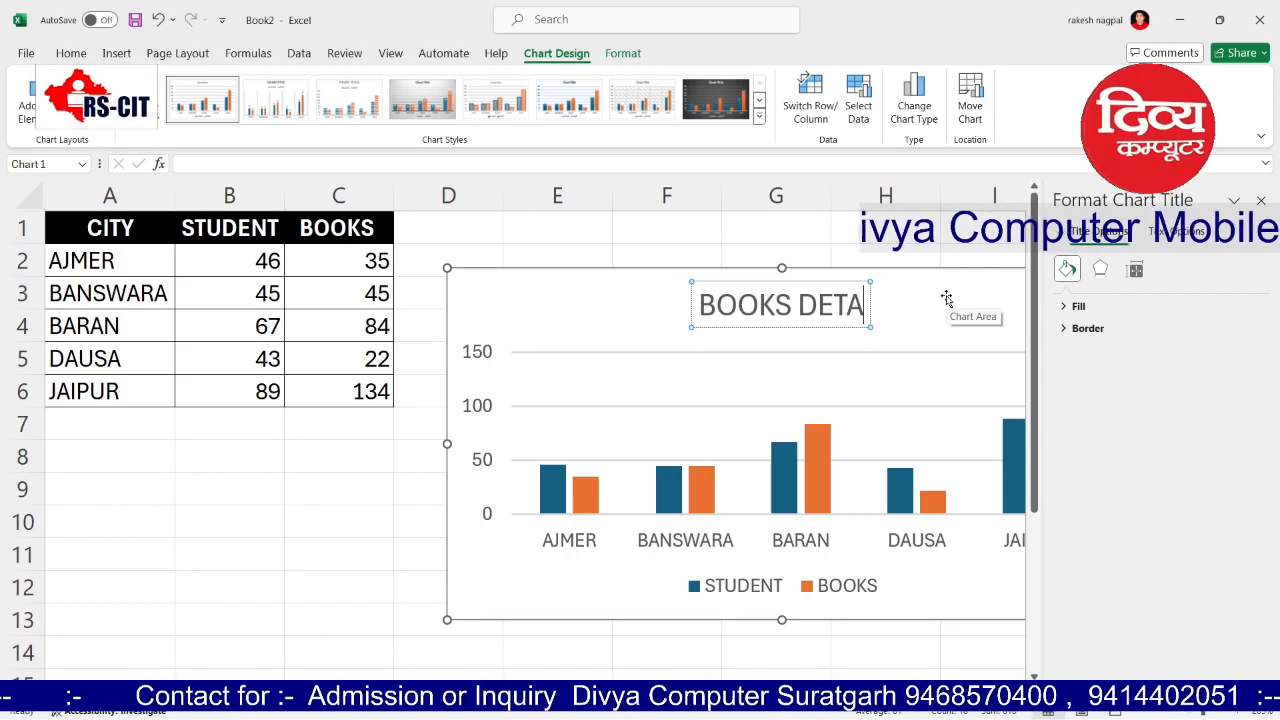
key(BackSpace)
key(BackSpace)
key(BackSpace)
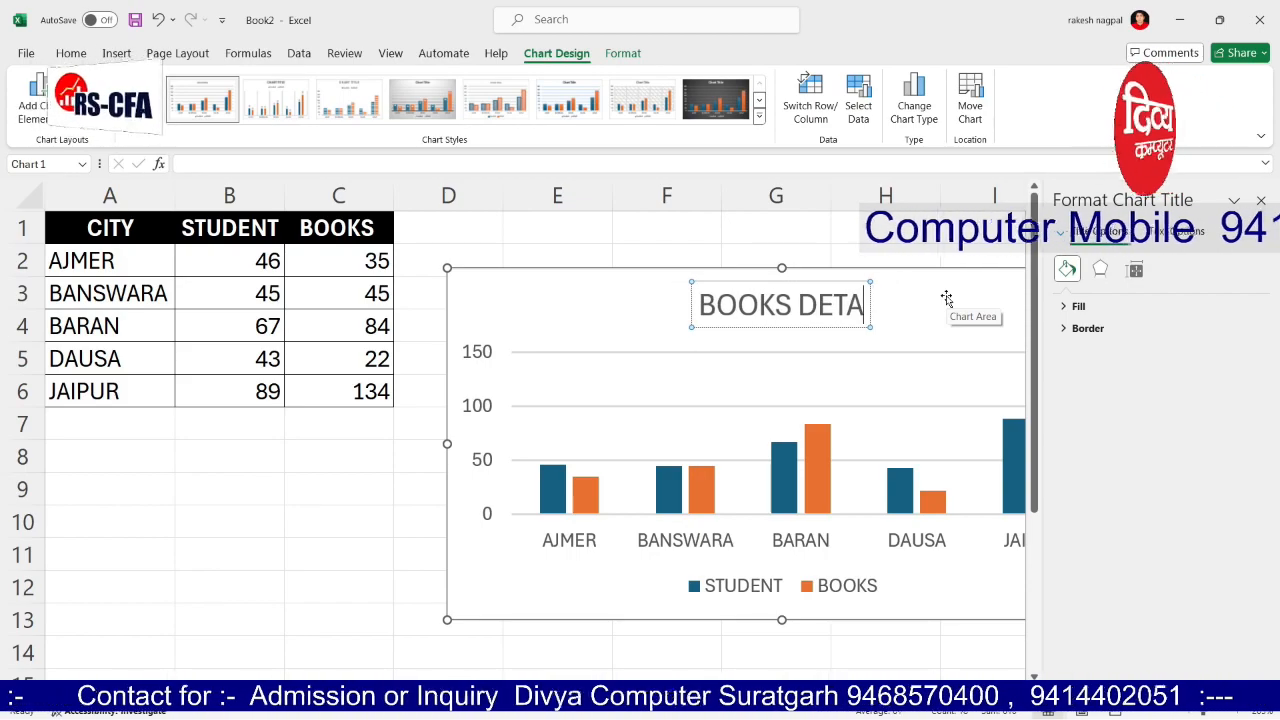
key(BackSpace)
key(BackSpace)
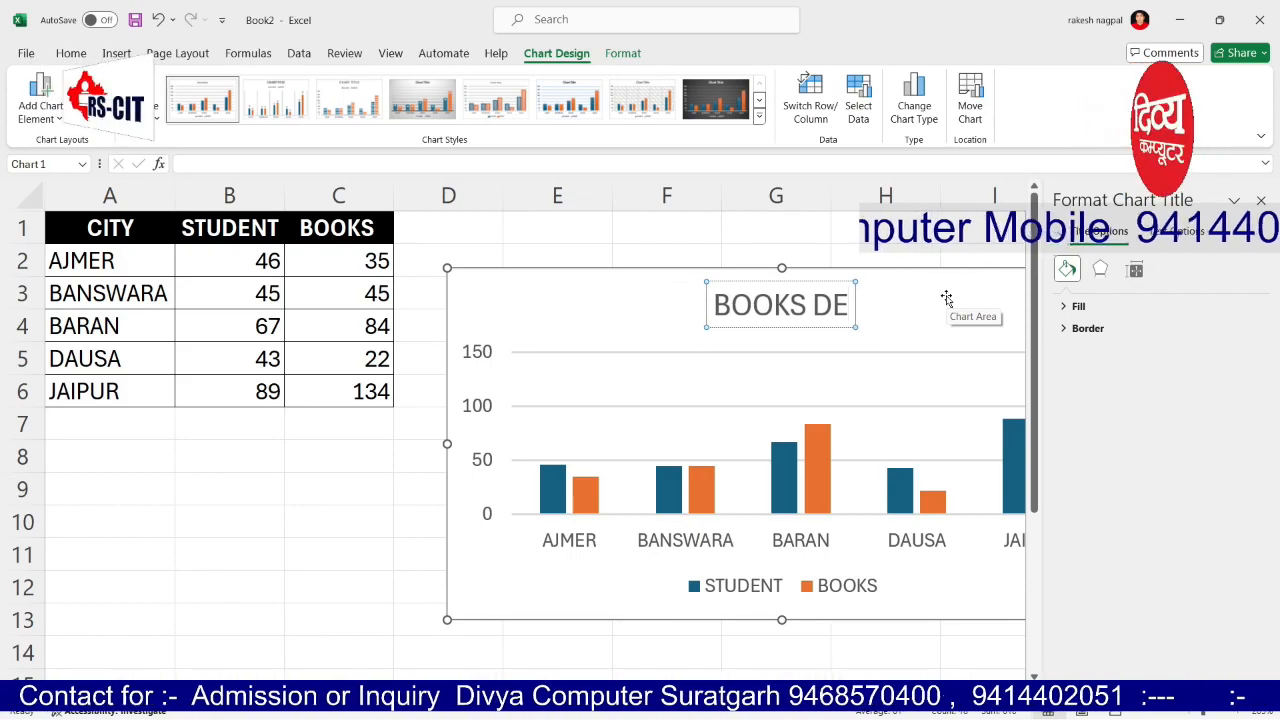
text(TAILS)
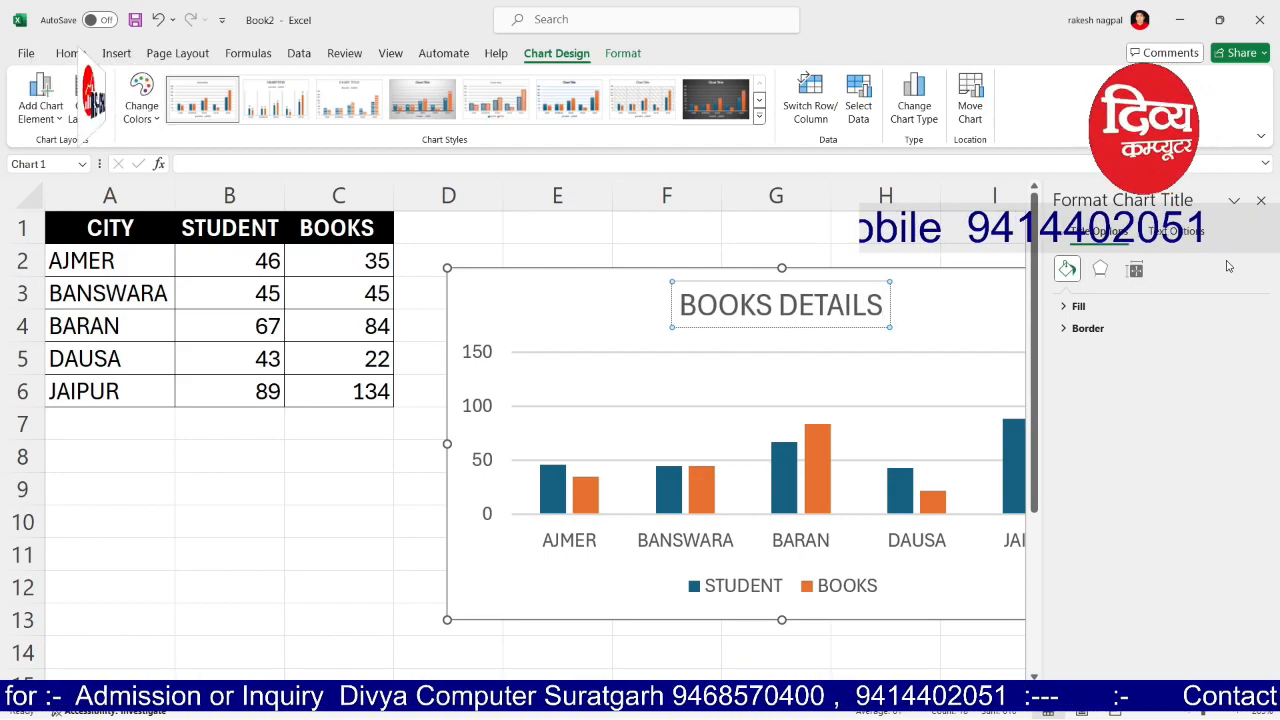
click(1262, 201)
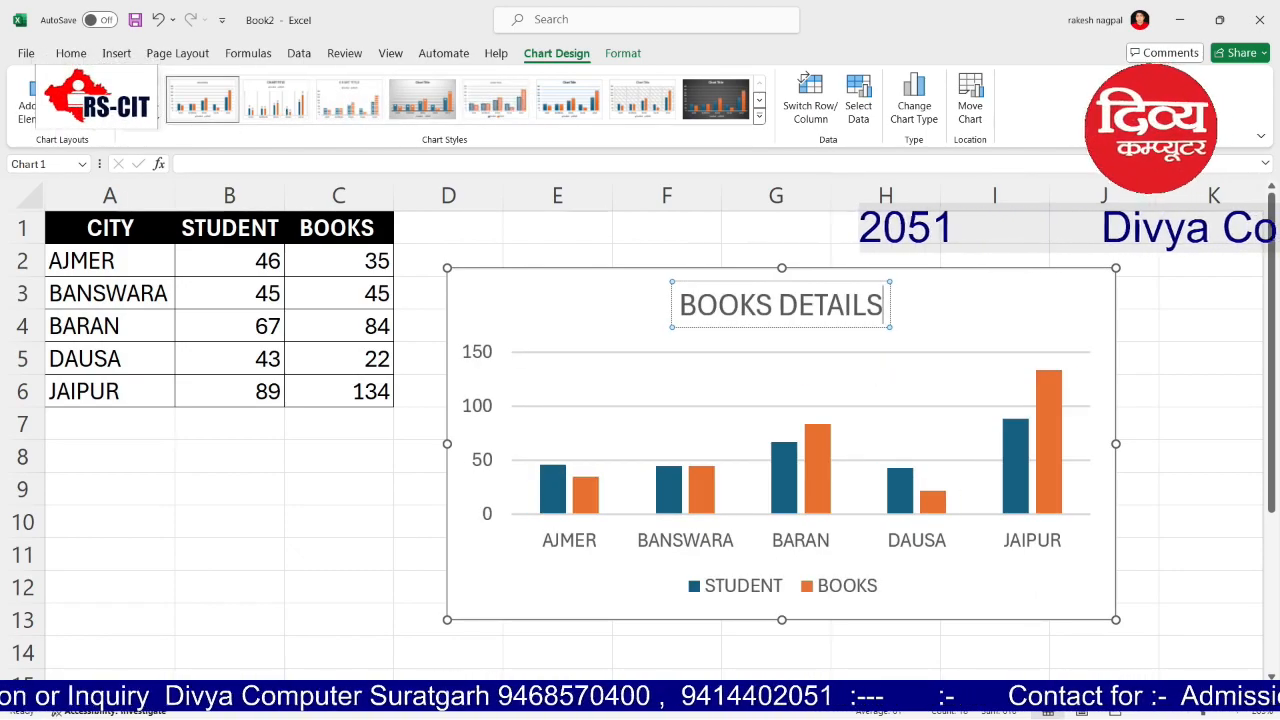
click(141, 100)
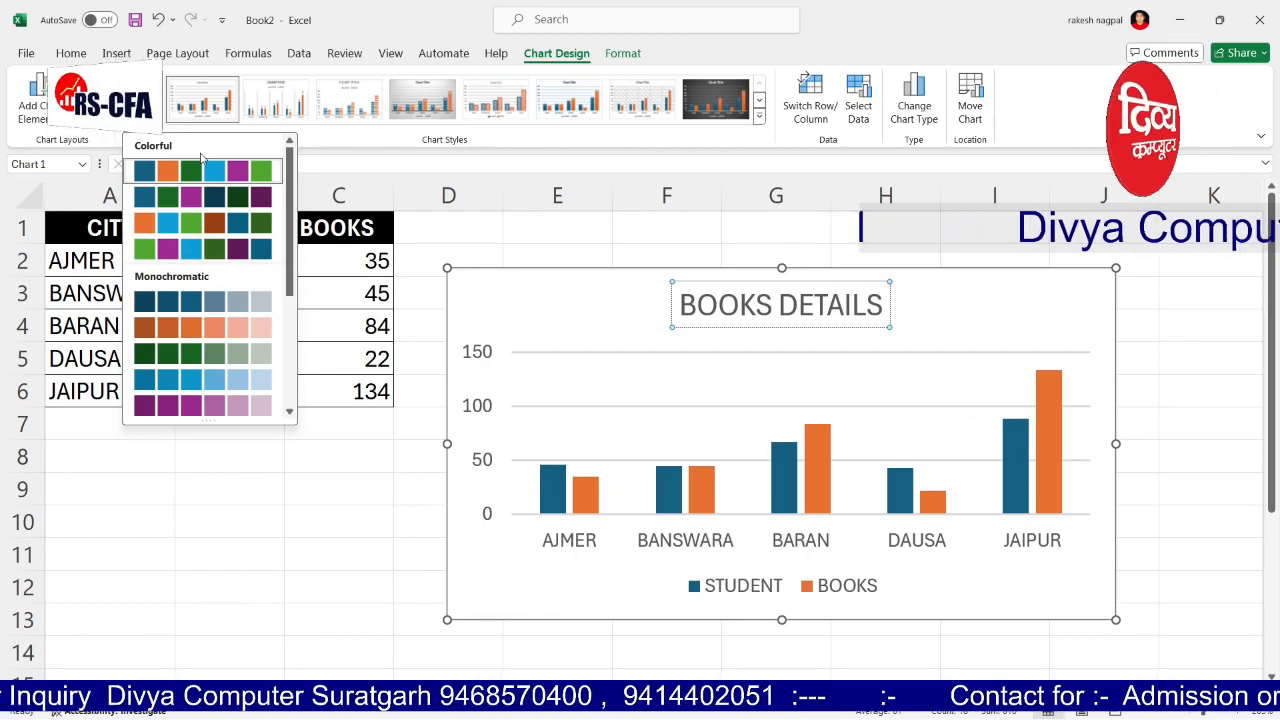
click(273, 90)
click(708, 116)
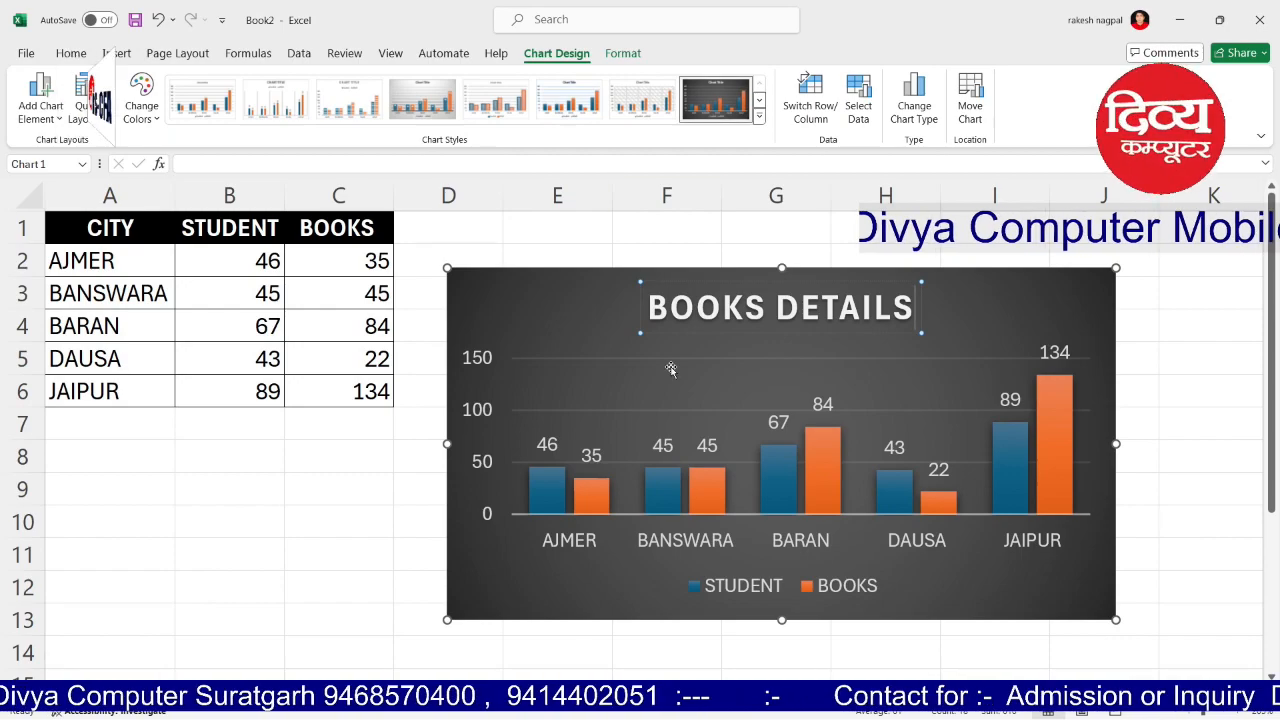
click(556, 312)
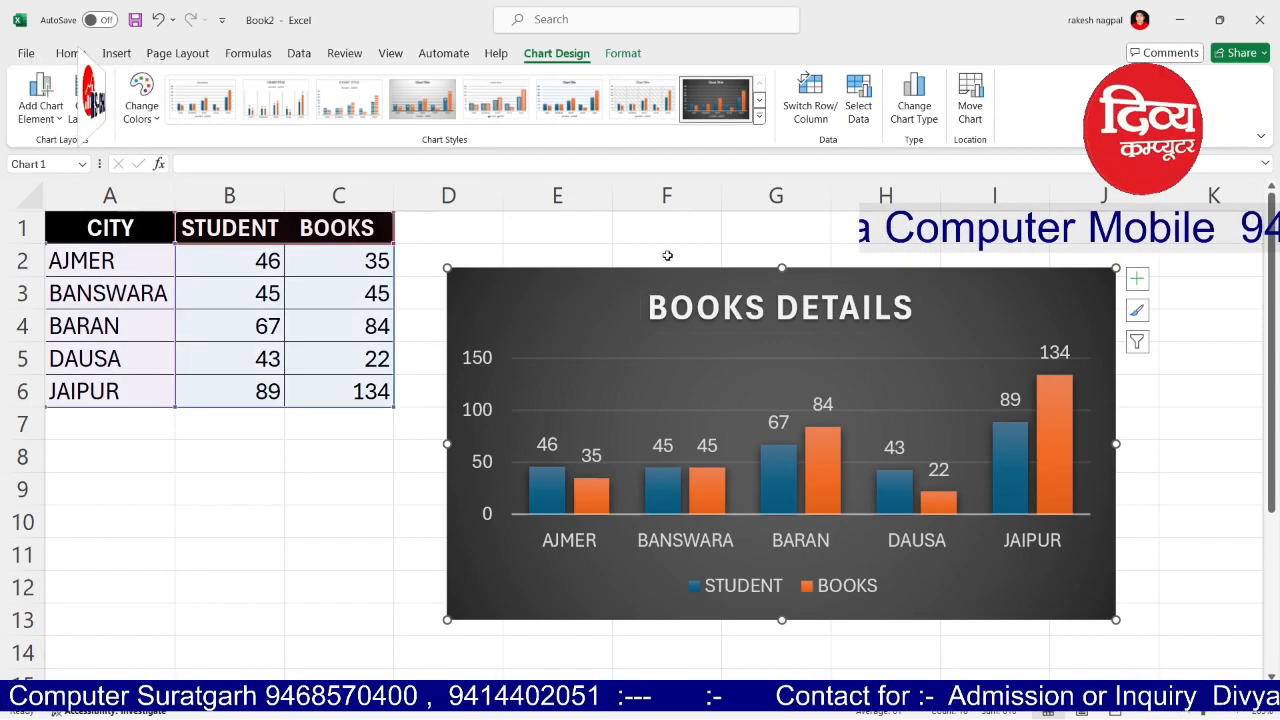
click(816, 108)
click(816, 108)
click(816, 108)
click(816, 108)
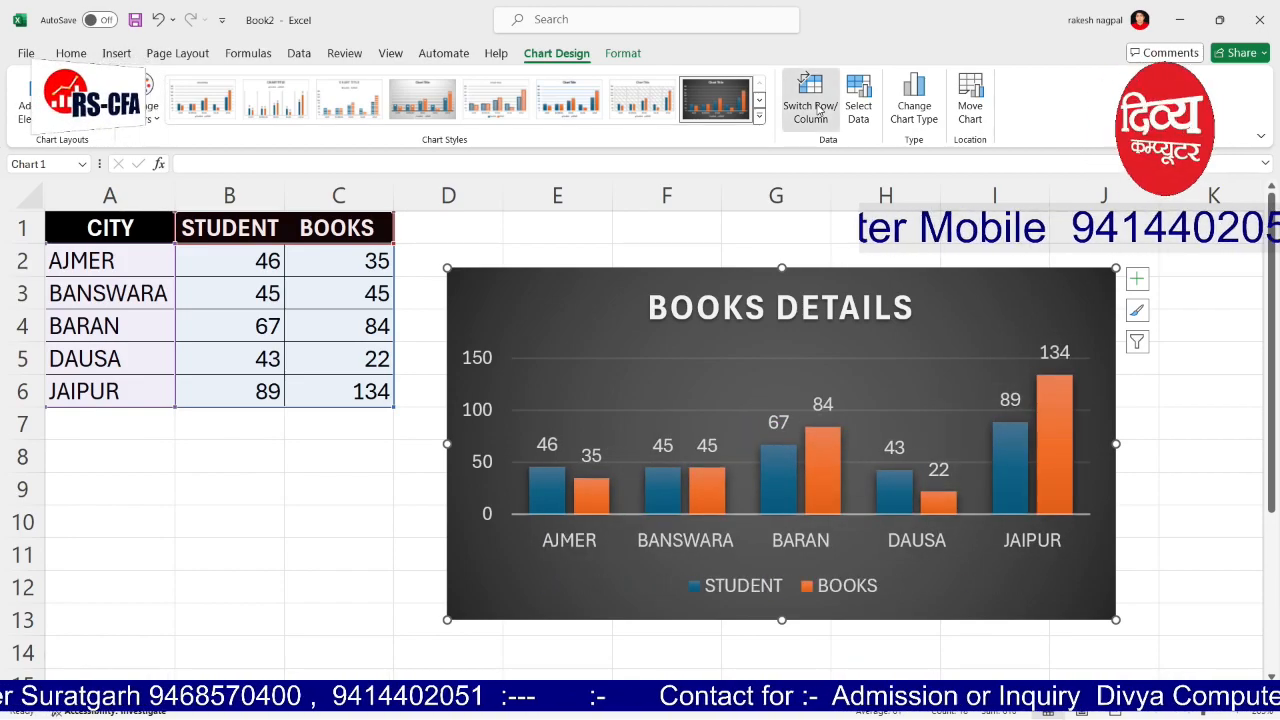
click(816, 108)
click(816, 108)
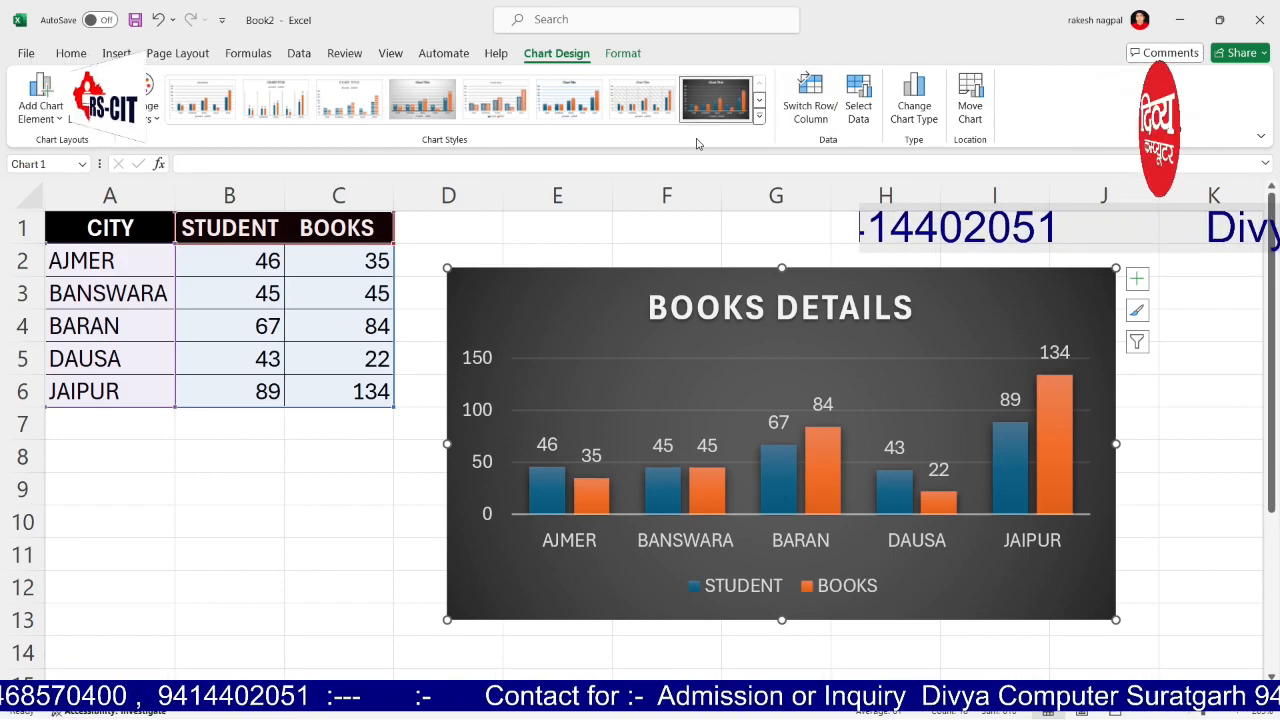
key(ctrl+z)
key(ctrl+y)
key(ctrl+z)
key(ctrl+y)
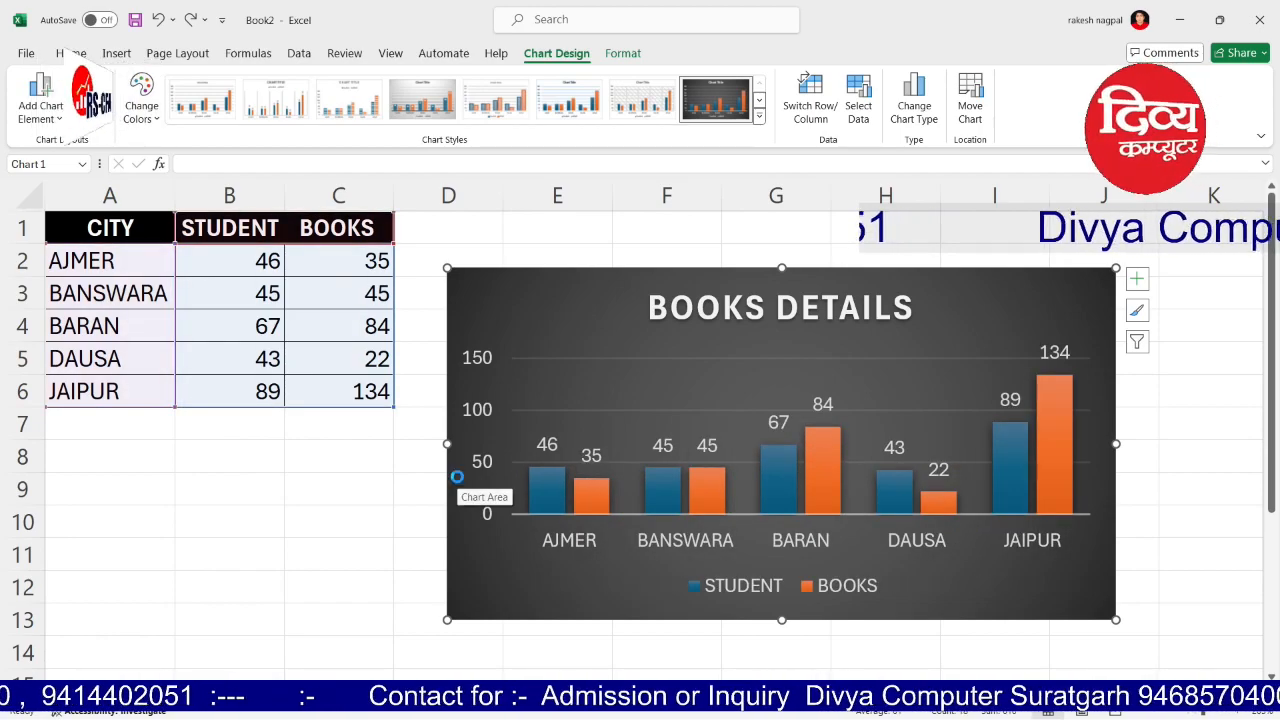
key(ctrl+z)
key(ctrl+z)
key(ctrl+z)
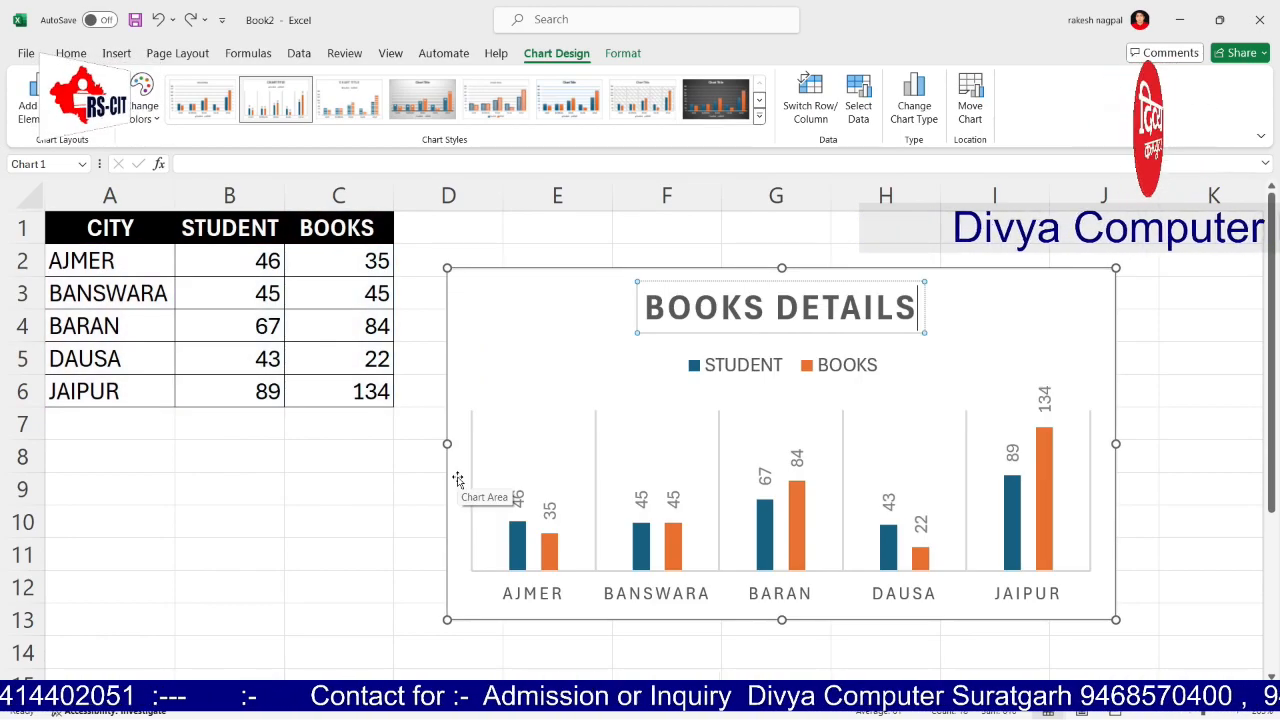
key(ctrl+z)
click(331, 520)
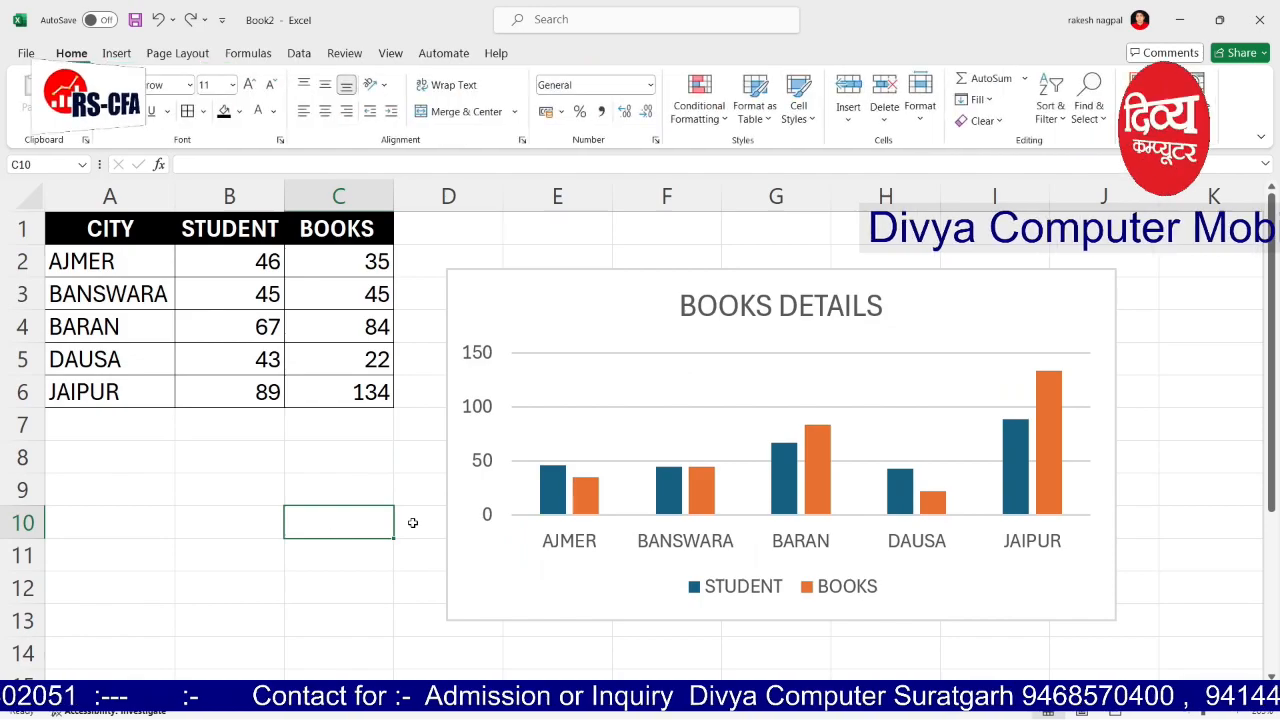
Step: Toggle the chart's Axes, Chart Title and Gridlines off and on, restoring the Chart Title placeholder
click(910, 274)
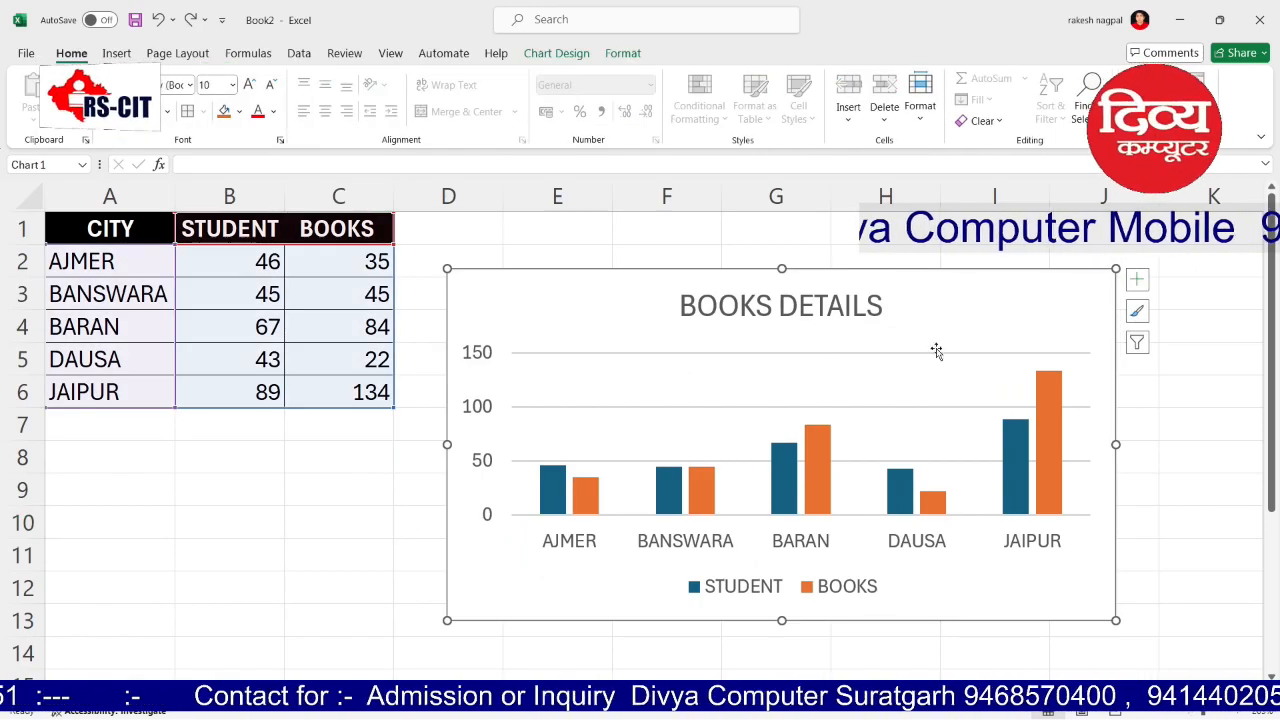
click(1137, 281)
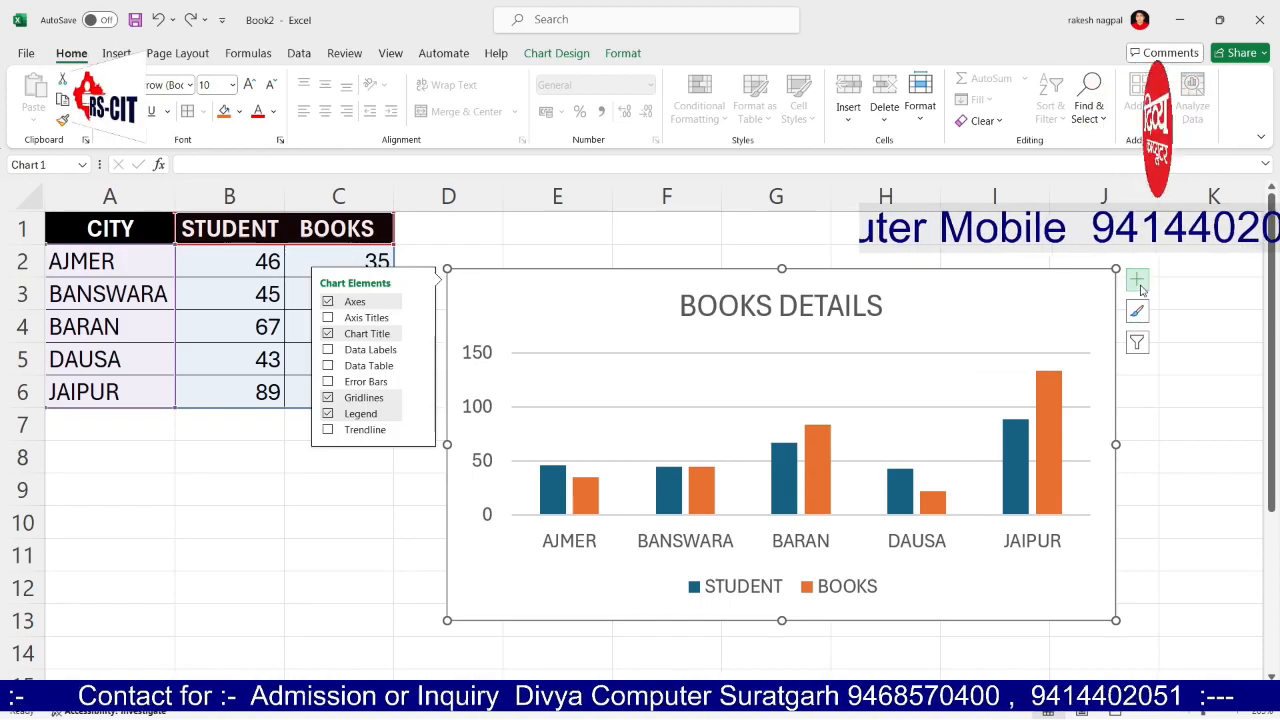
click(327, 302)
click(327, 302)
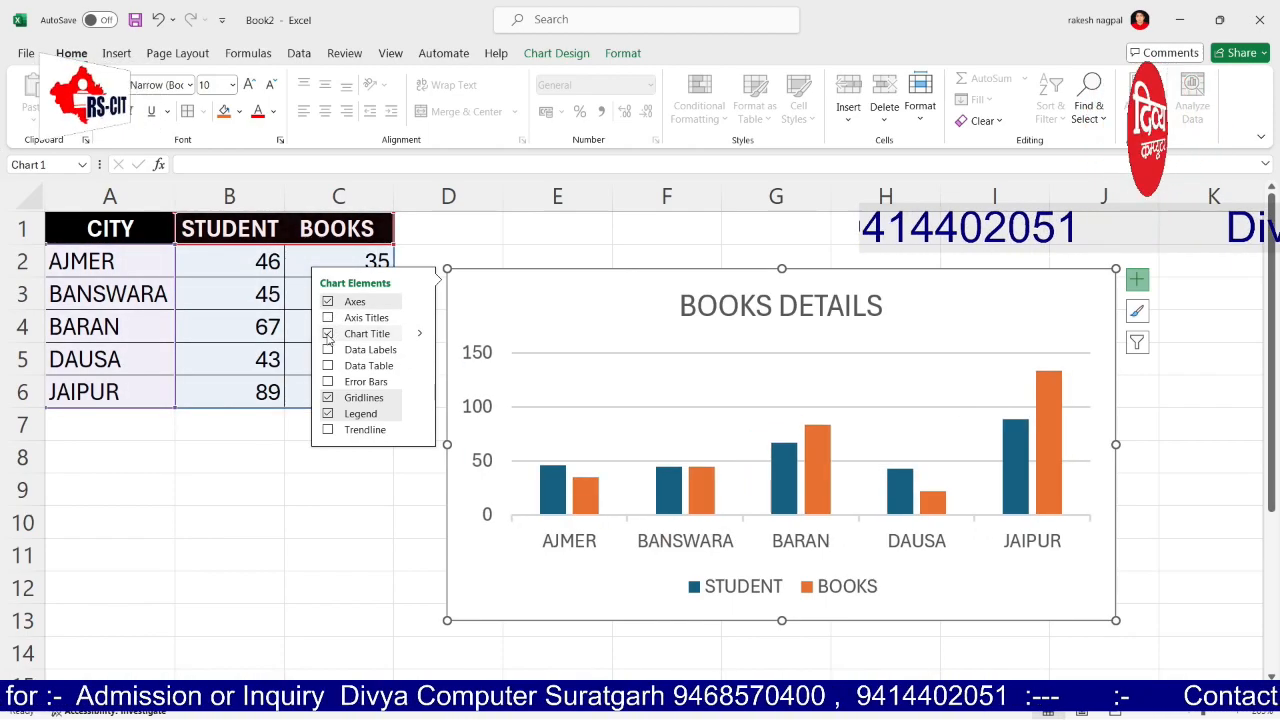
double_click(328, 334)
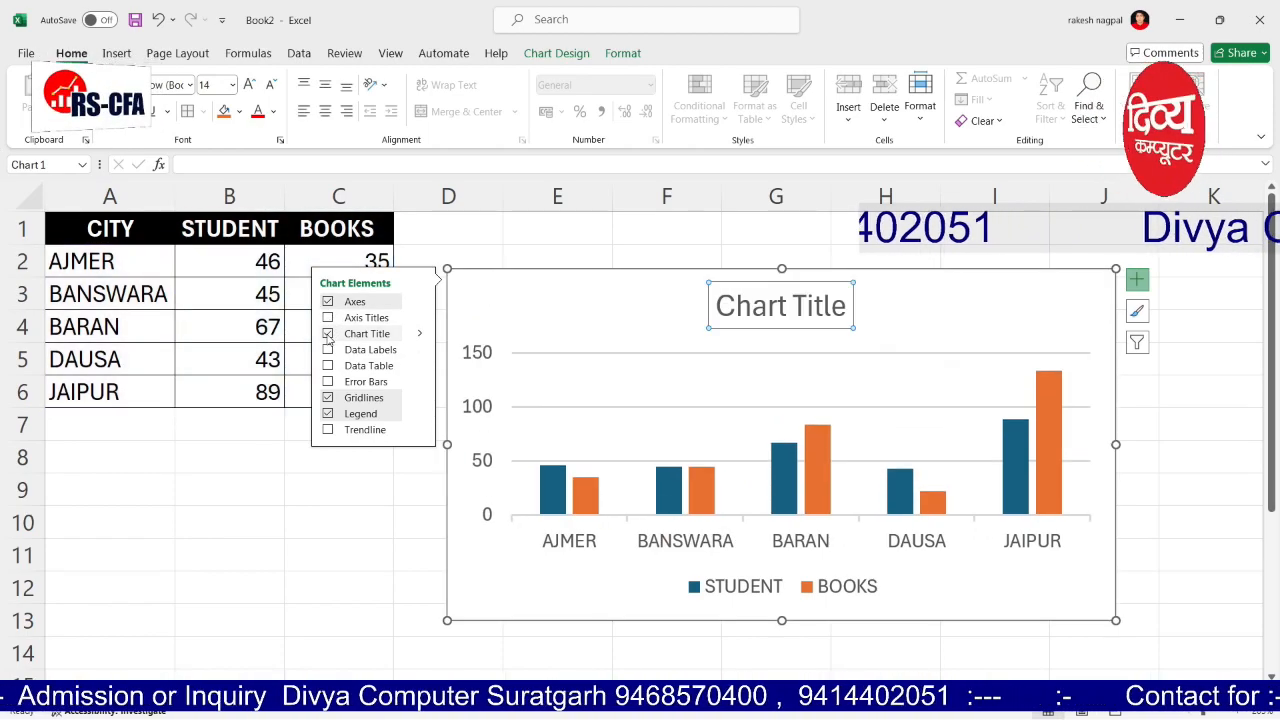
click(328, 399)
click(328, 399)
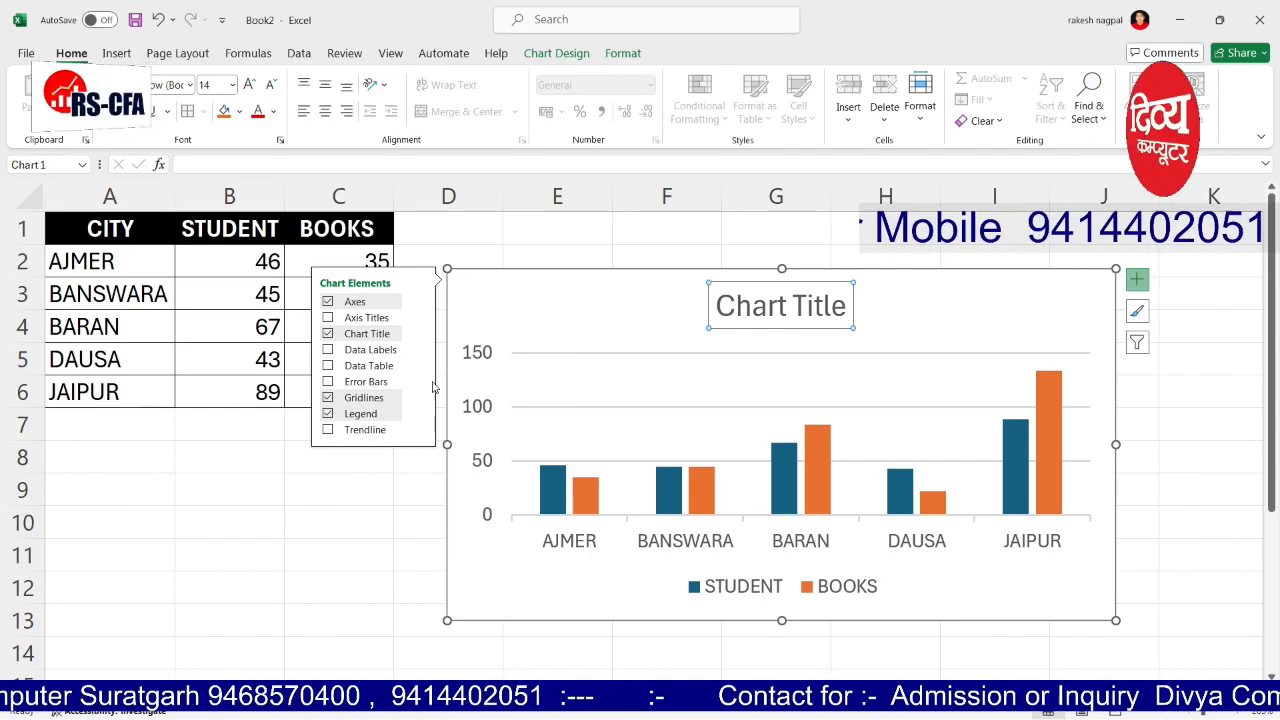
Step: Add axis titles to the chart and name the horizontal axis CITY NAME
click(326, 318)
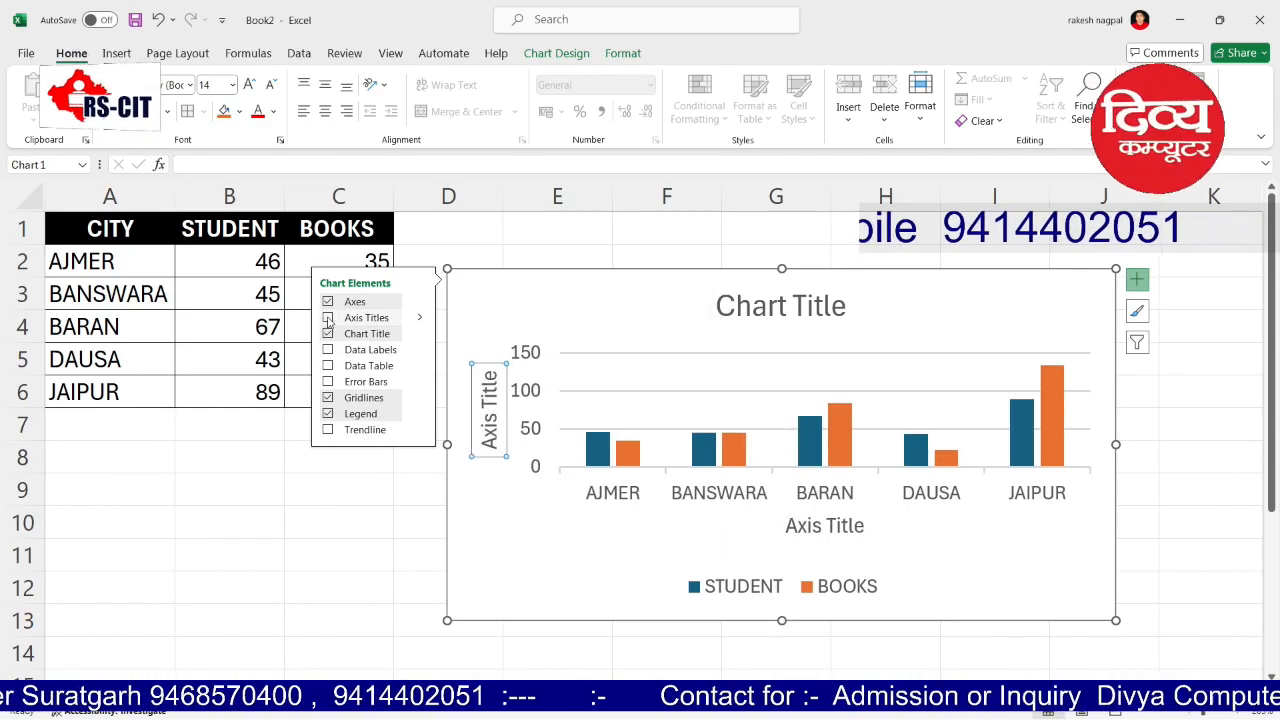
click(835, 526)
click(831, 526)
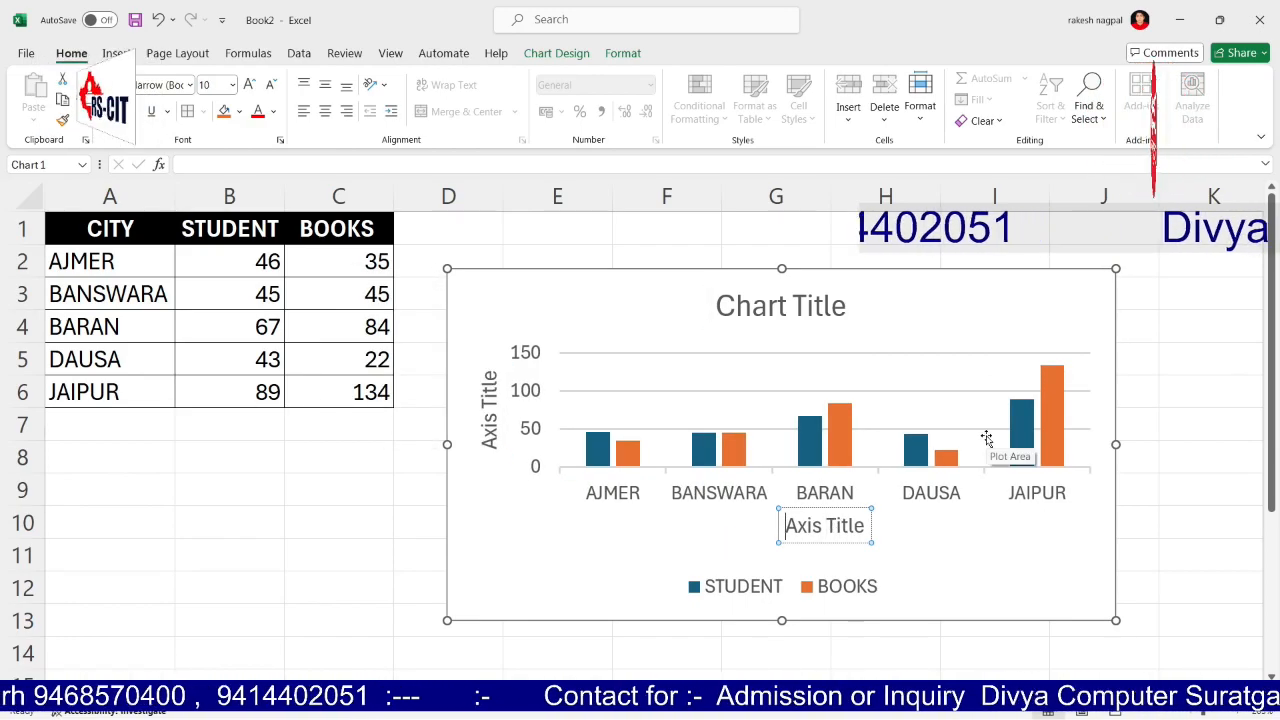
key(ctrl+a)
text(CITY)
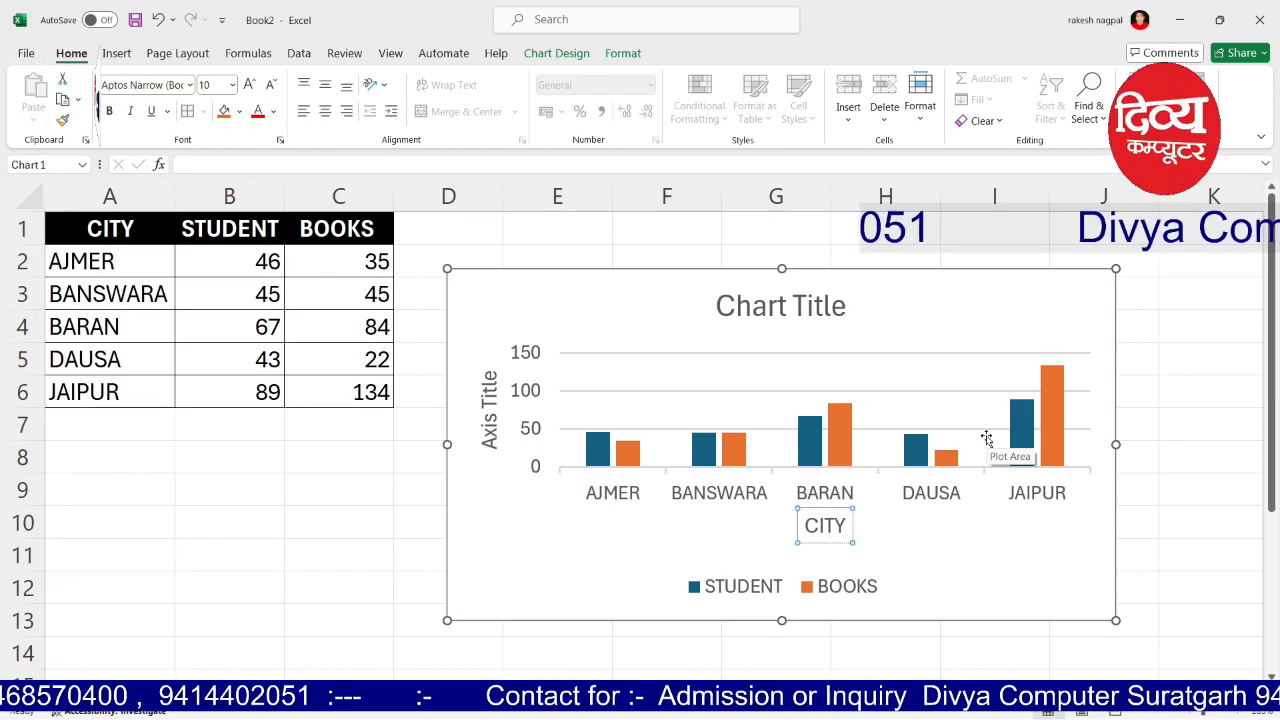
text( NAME)
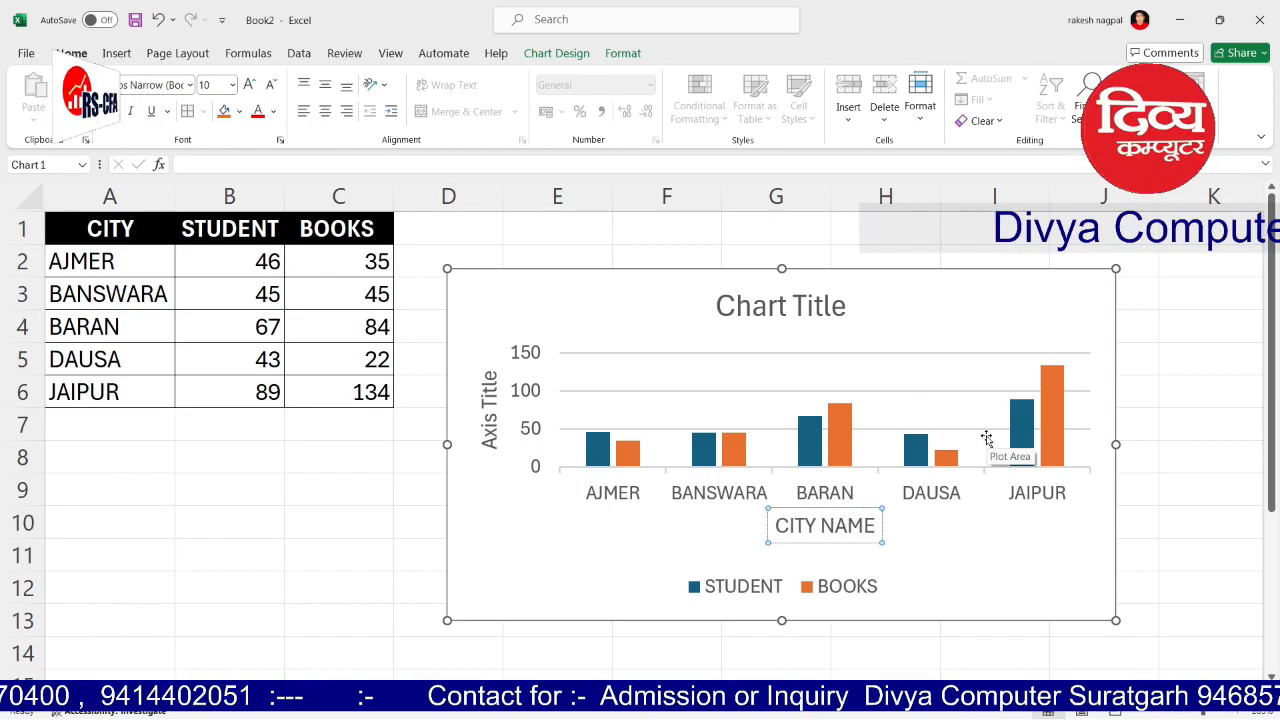
Step: Title the vertical value axis IN NUMBER
click(430, 512)
click(489, 412)
click(489, 418)
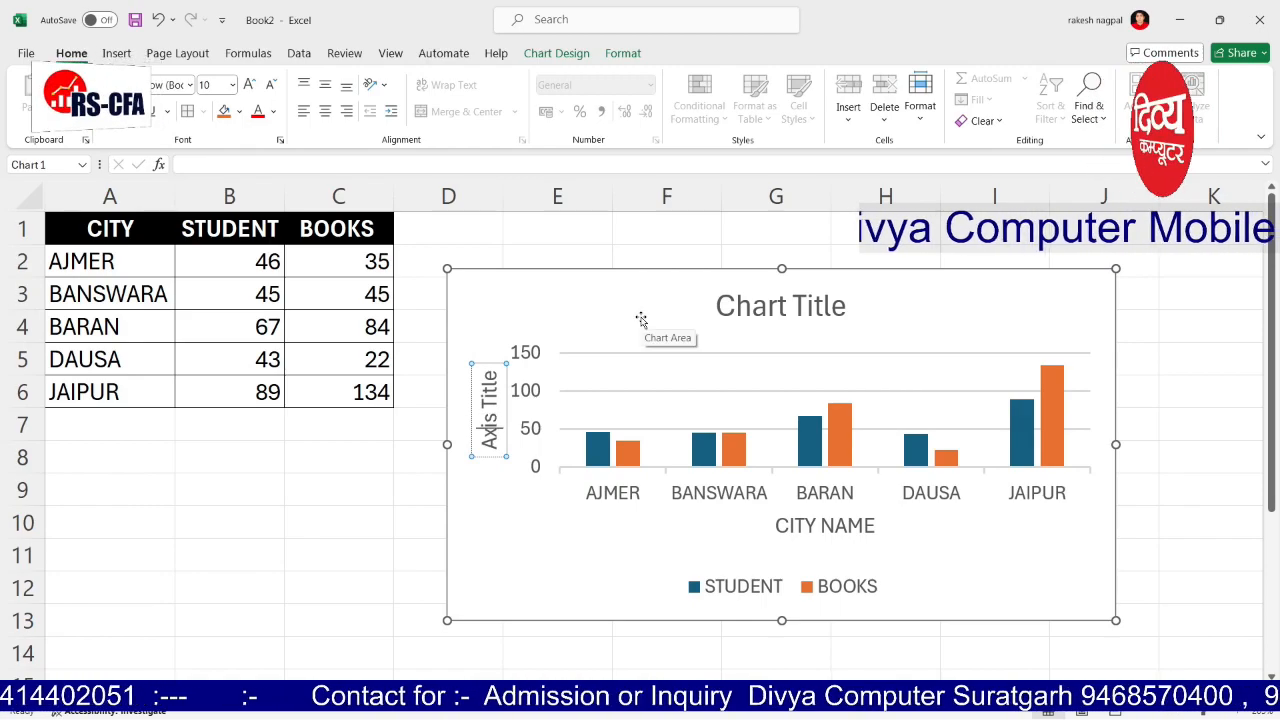
key(shift+Right)
key(shift+Right)
key(shift+Right)
key(shift+Right)
key(shift+Right)
key(shift+Right)
key(shift+Right)
key(shift+Right)
key(shift+Right)
key(shift+Right)
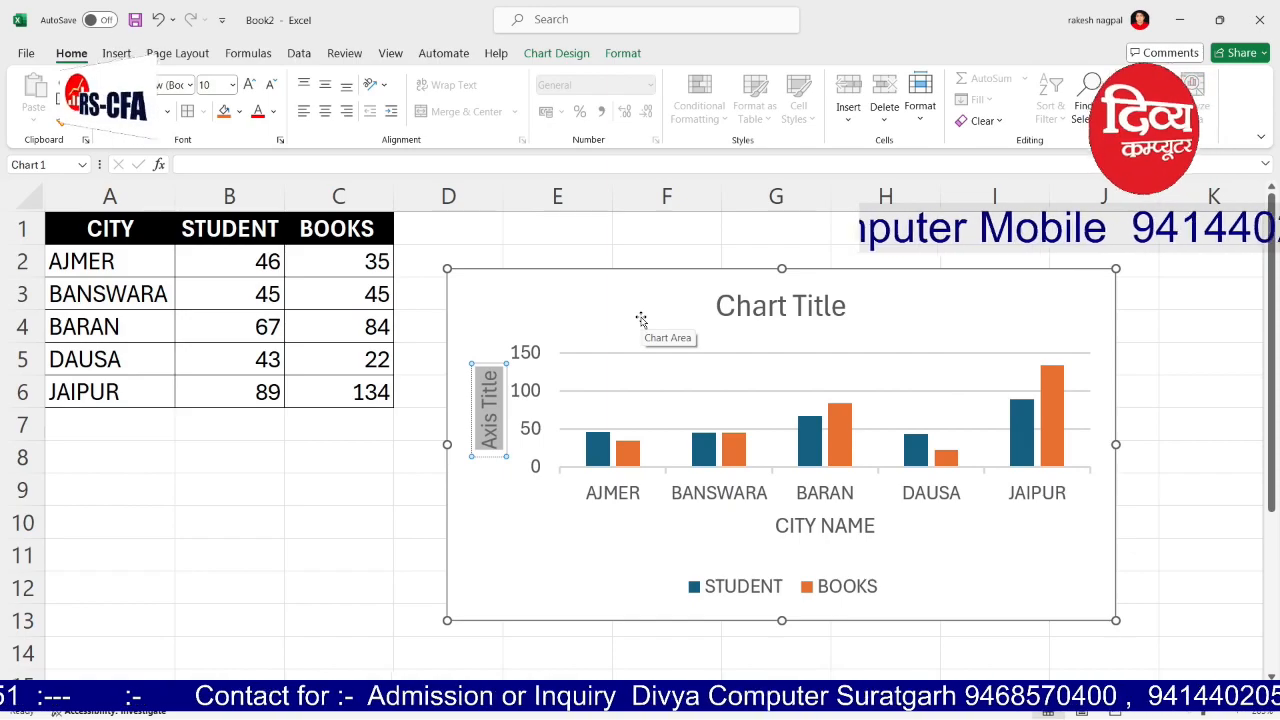
key(BackSpace)
text(N)
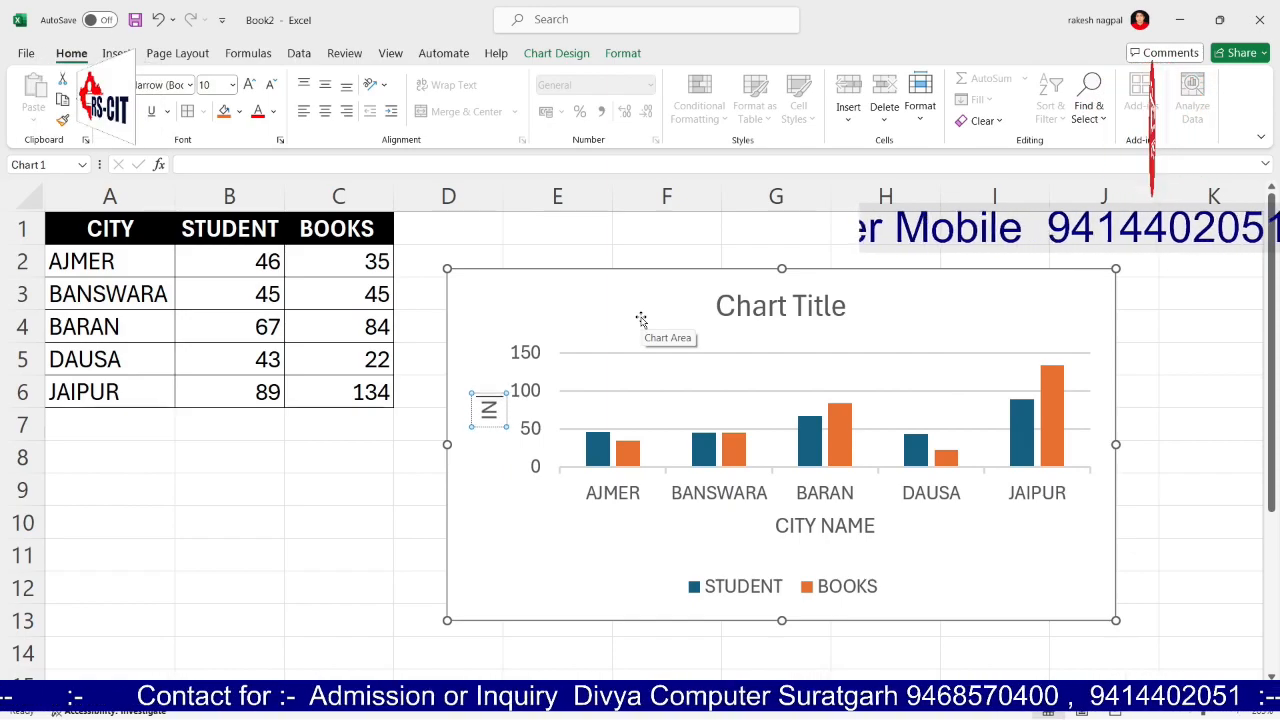
text( NUMBER)
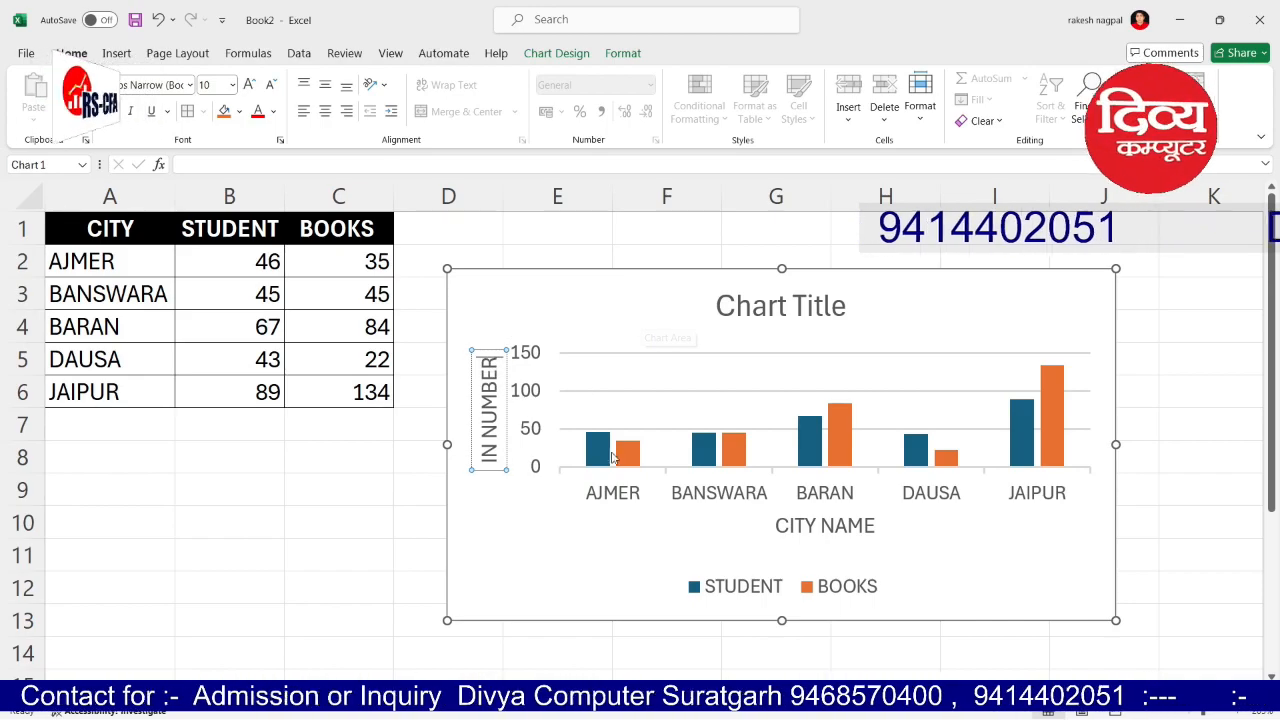
click(405, 496)
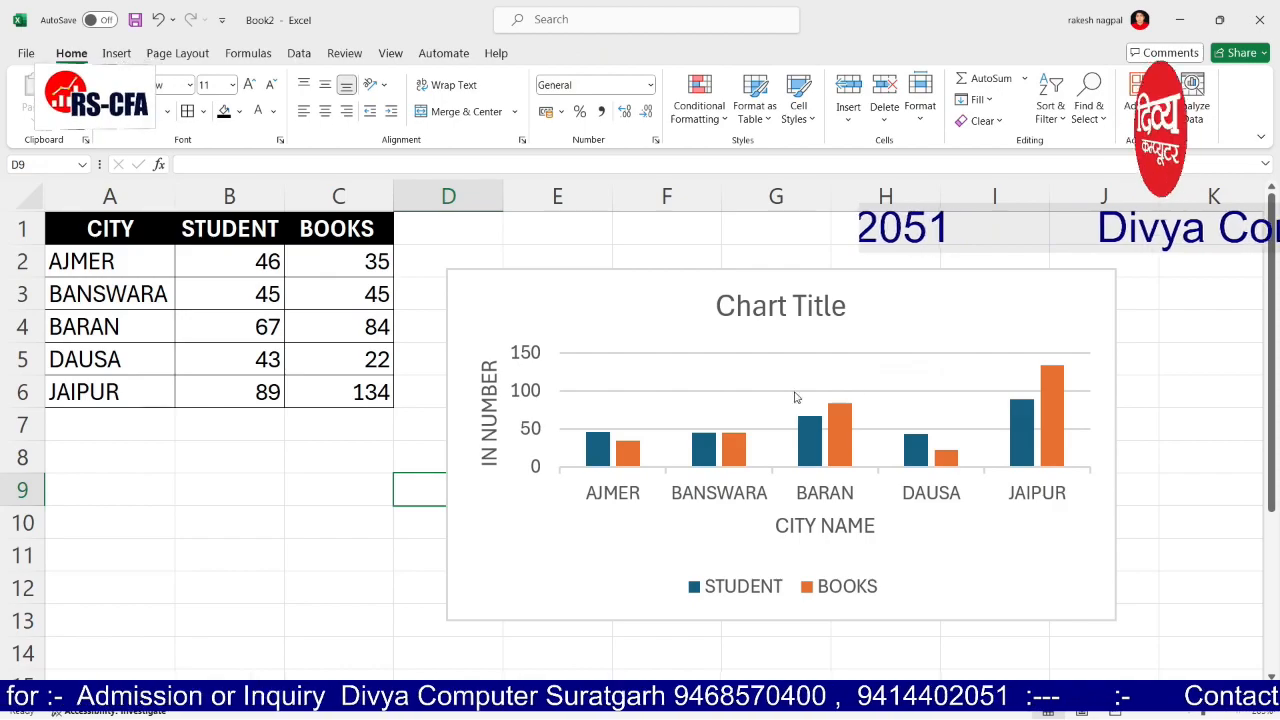
Step: Change the STUDENT/BOOKS column chart to the 3-D 100% Stacked Column type
click(709, 272)
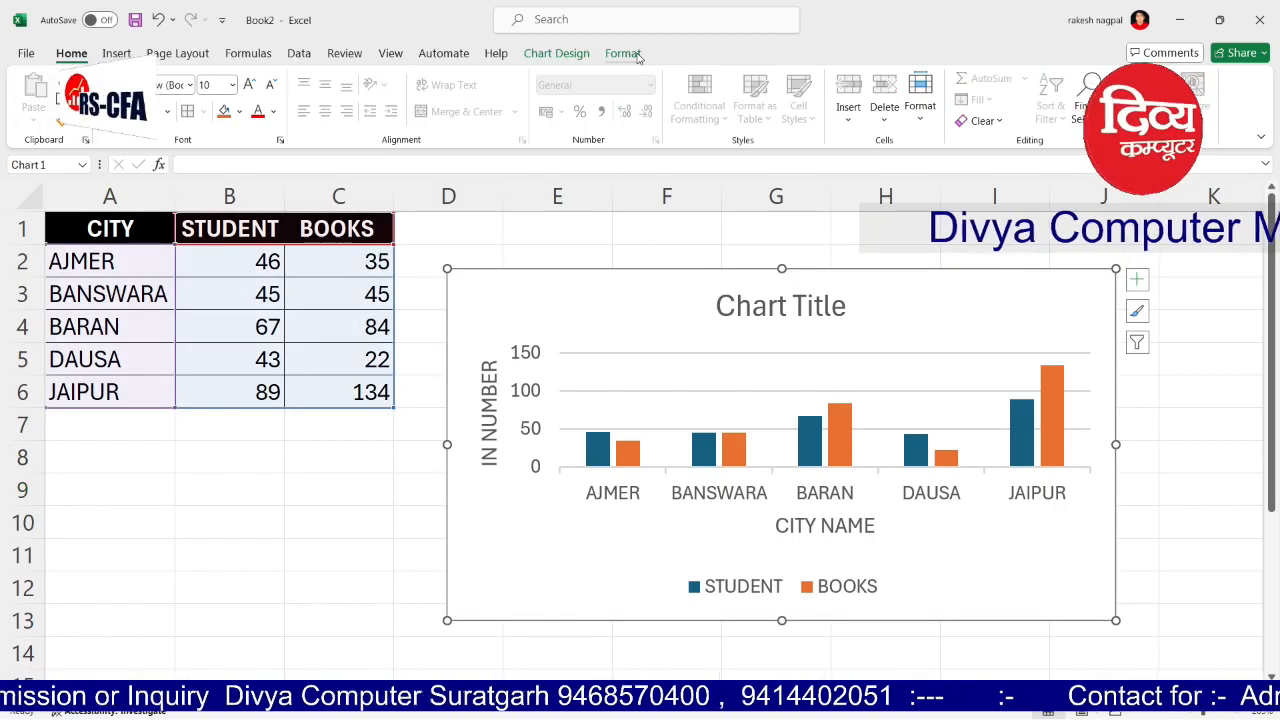
click(560, 54)
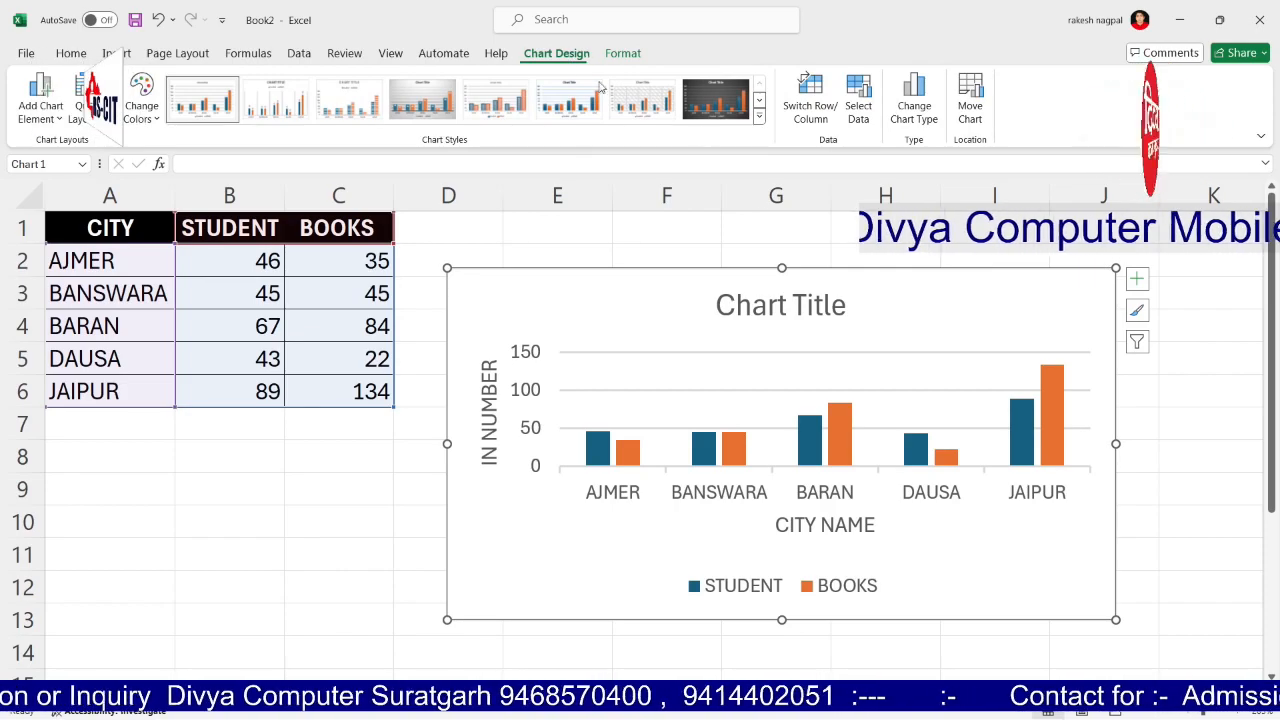
click(912, 100)
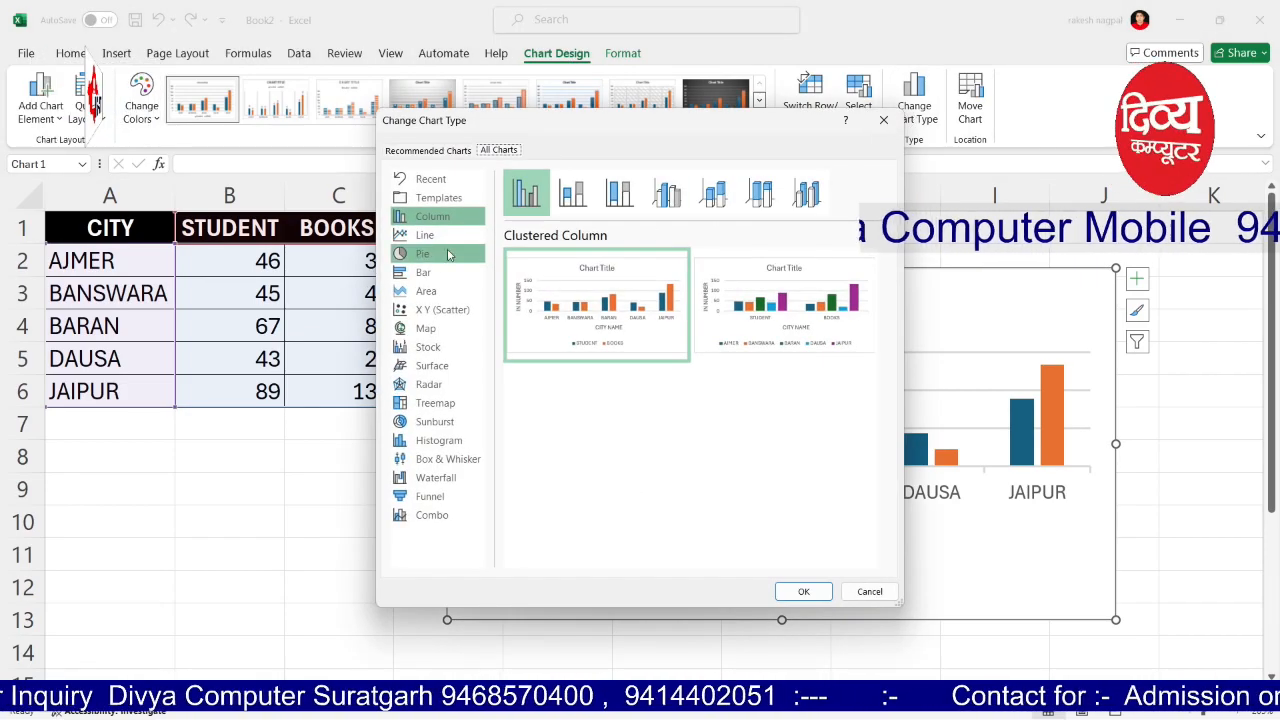
click(619, 192)
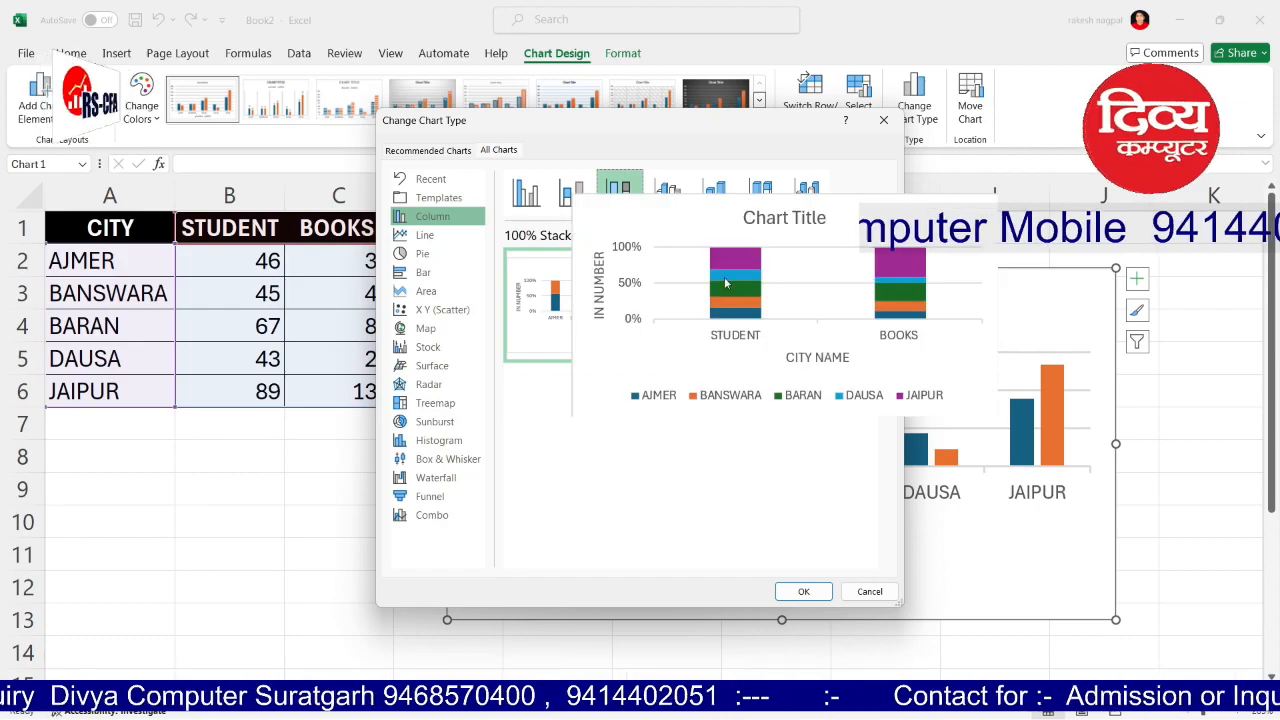
click(757, 196)
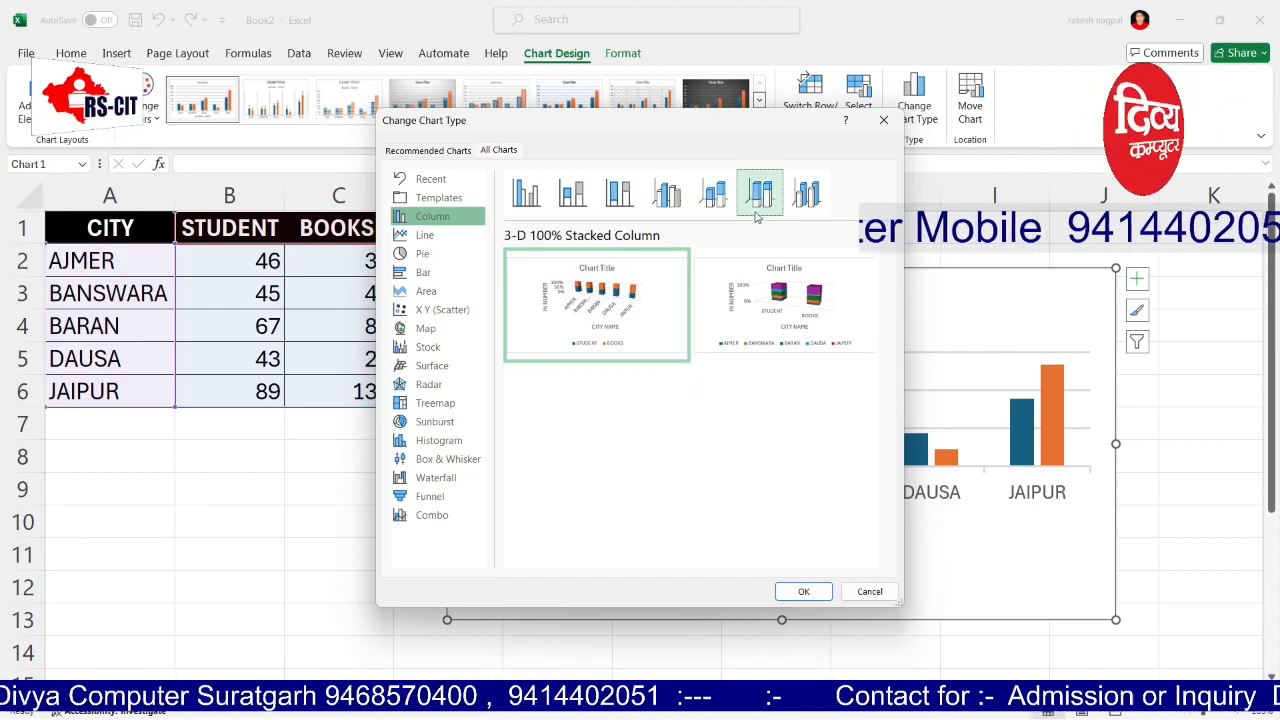
click(803, 591)
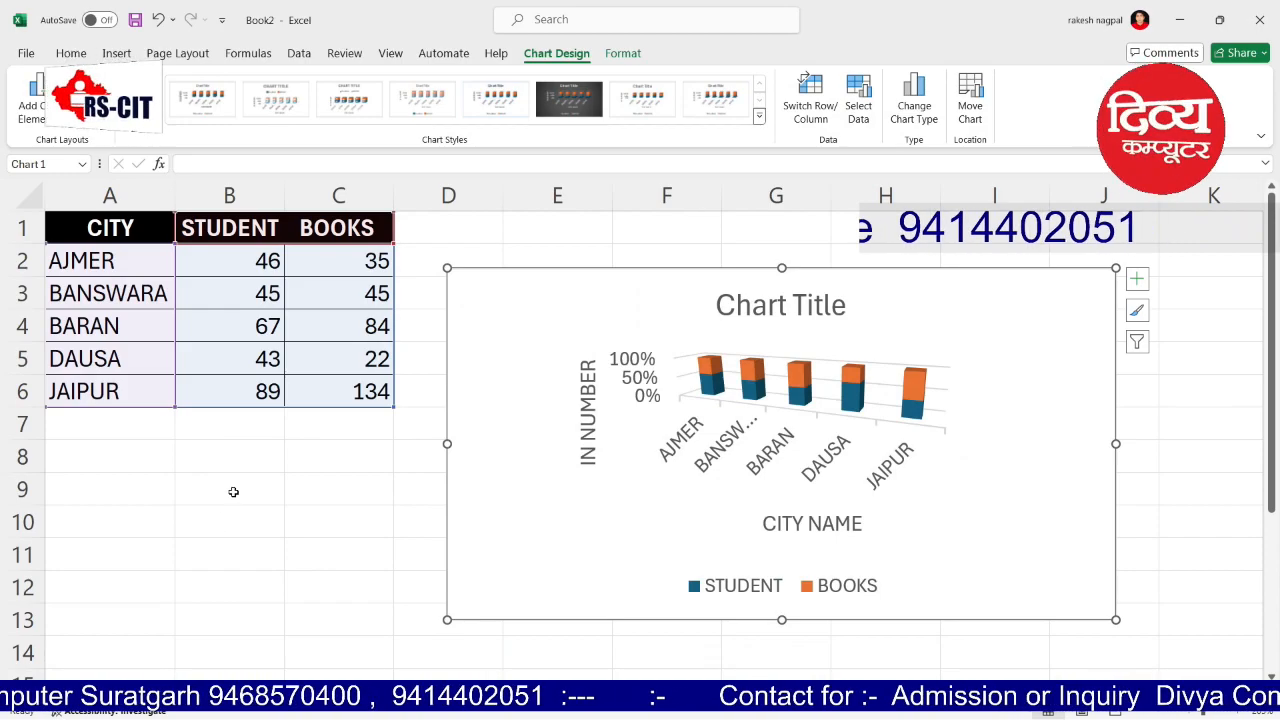
click(232, 491)
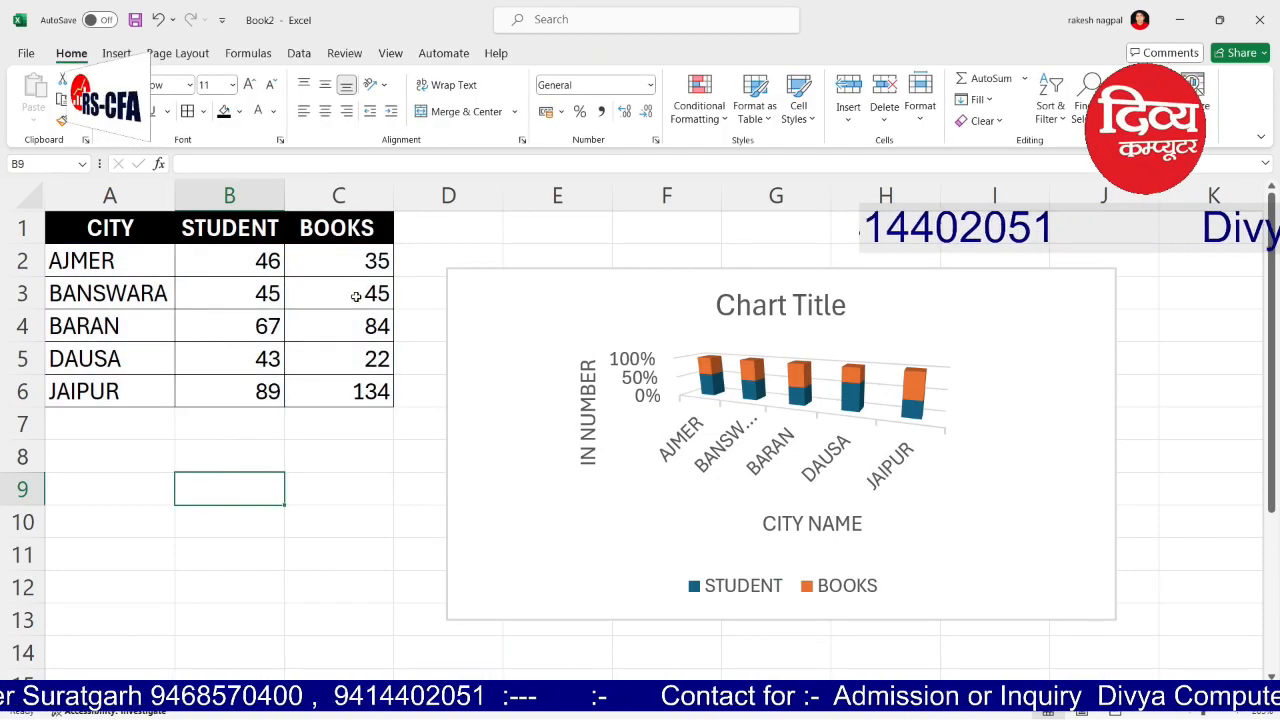
Step: Filter AJMER and the BOOKS series out of the chart, then restore both
click(582, 280)
click(1137, 343)
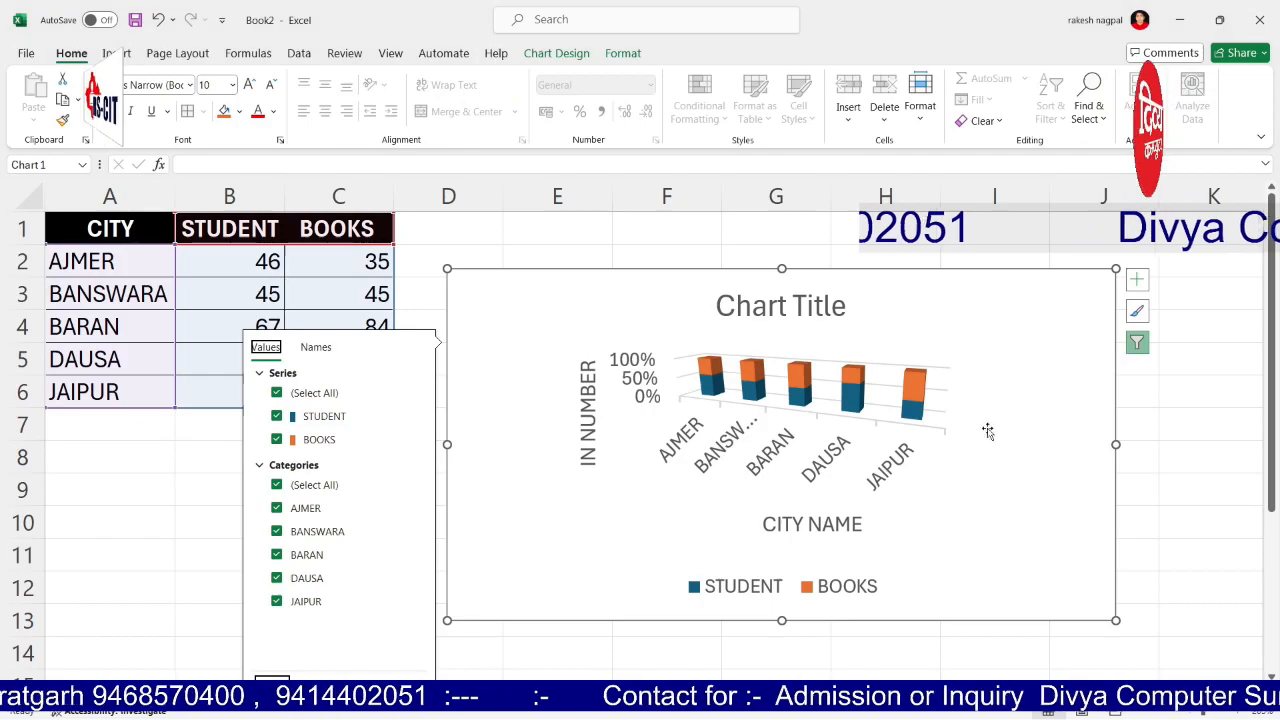
click(310, 509)
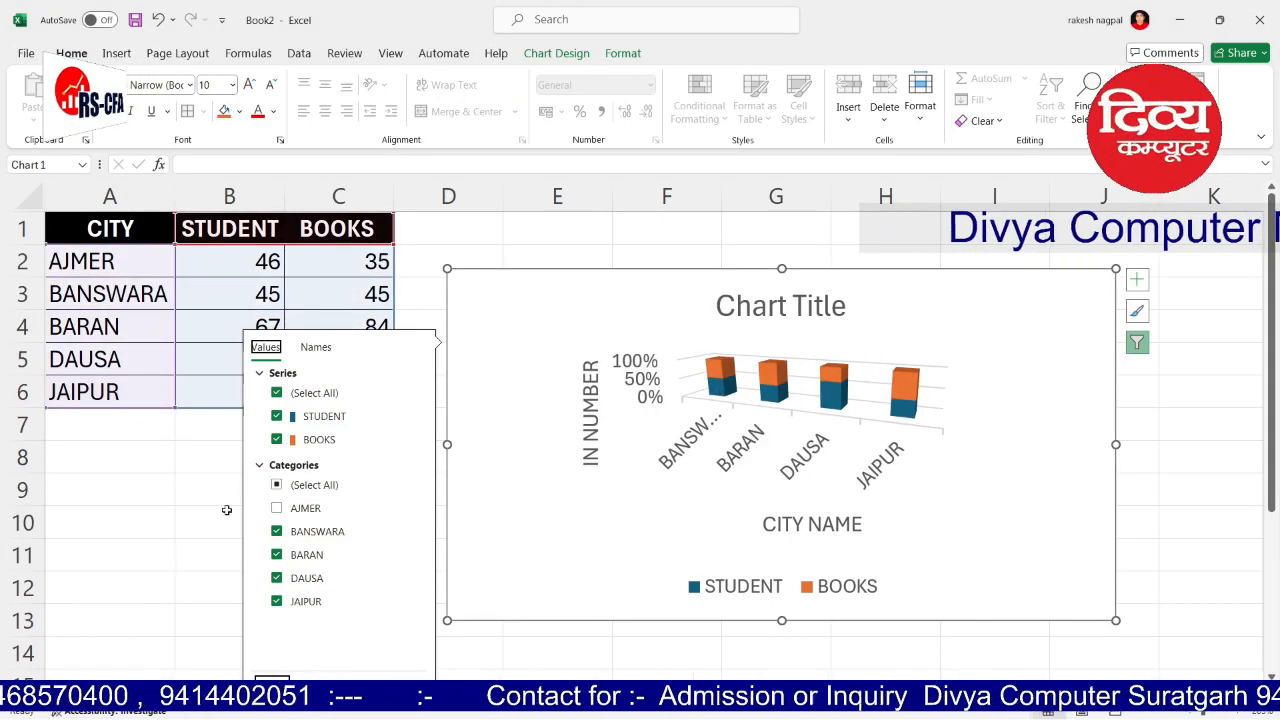
click(277, 440)
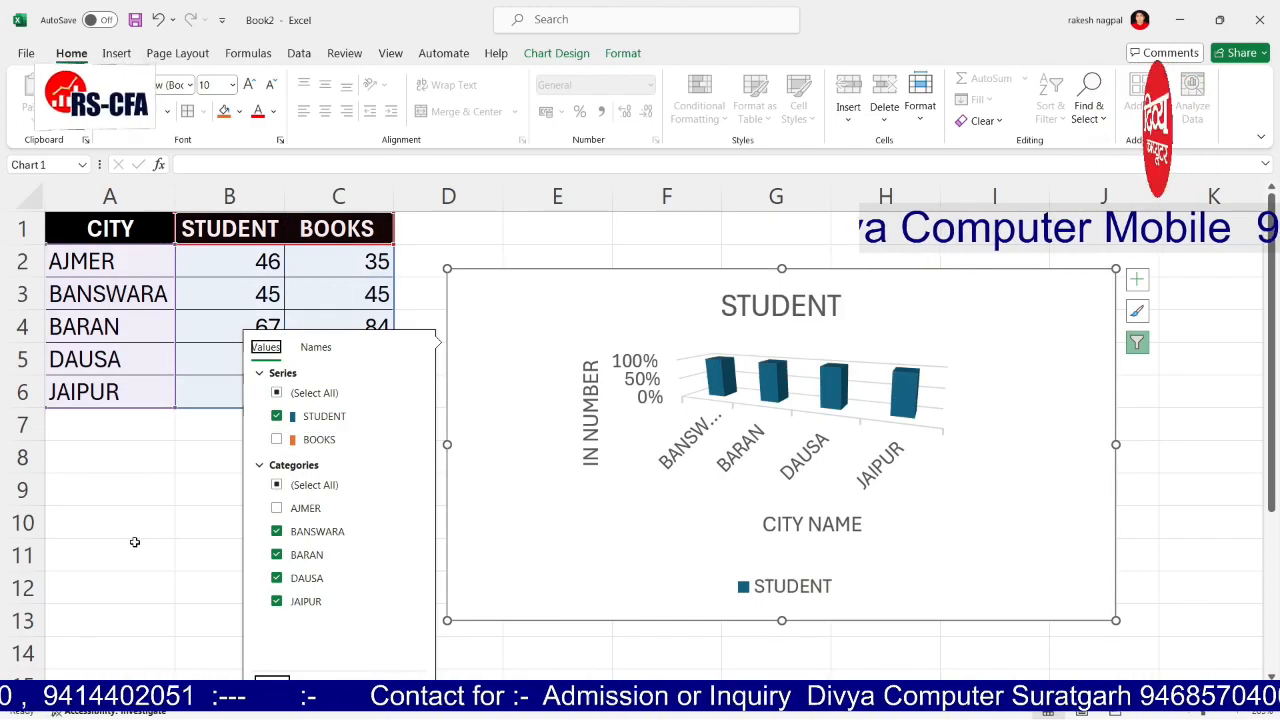
click(277, 441)
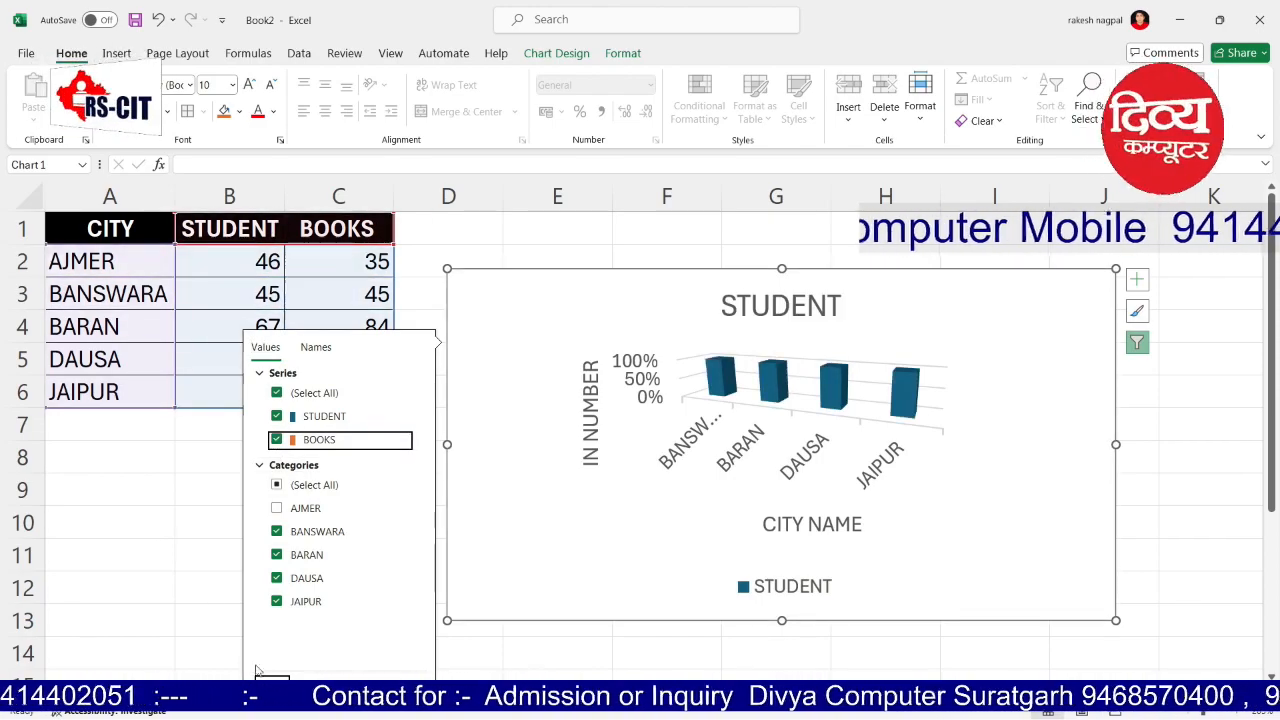
click(277, 508)
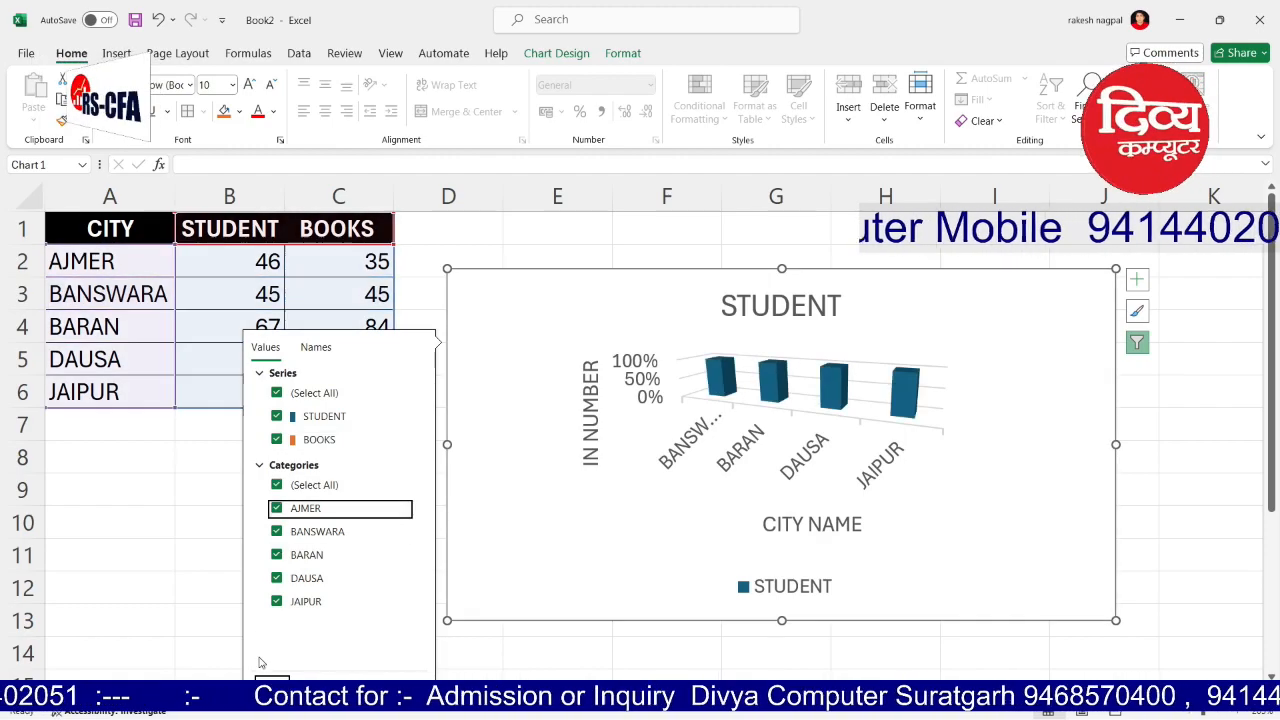
click(272, 680)
click(178, 553)
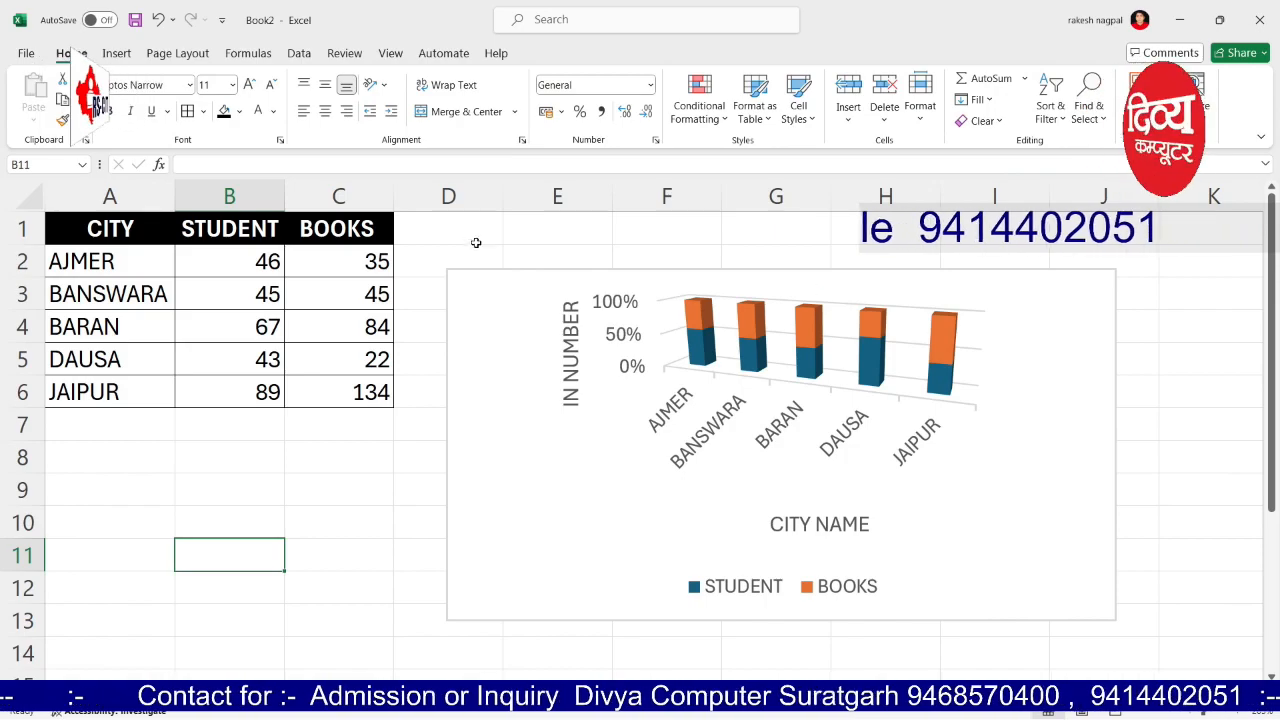
Step: Select the AJMER row A2:C2 on the sheet
click(345, 459)
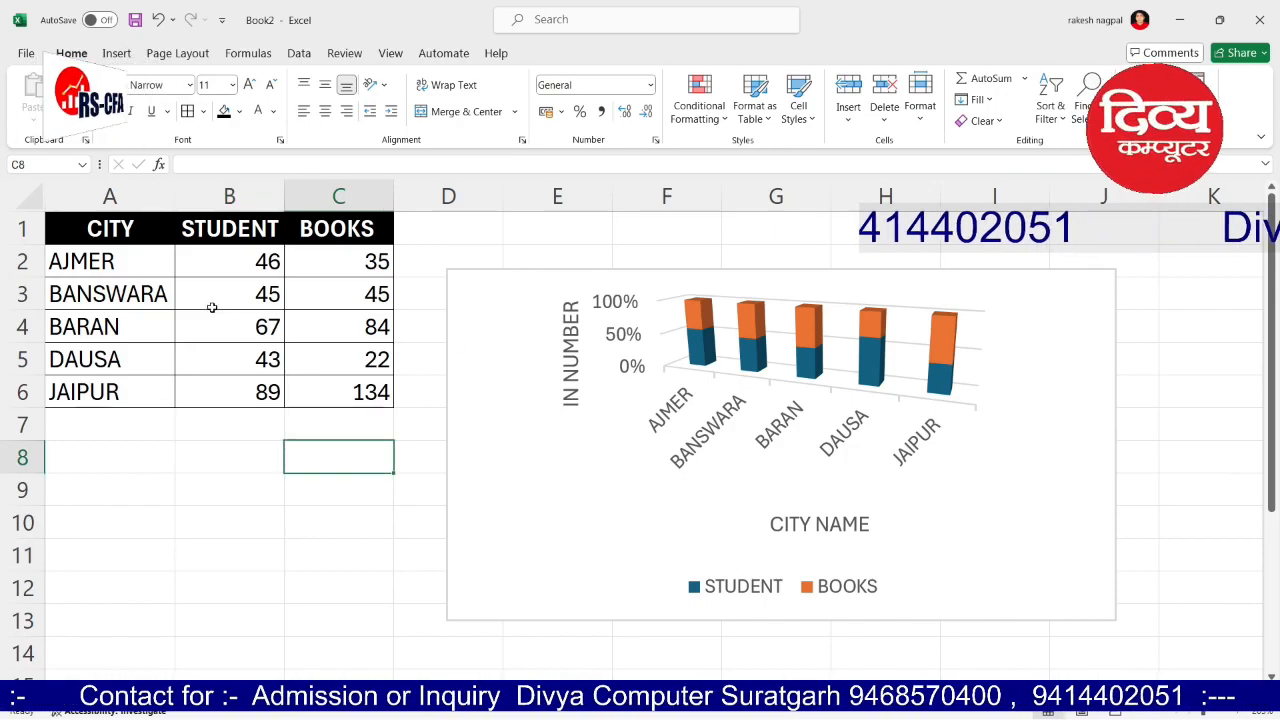
drag(105, 258, 345, 260)
click(194, 480)
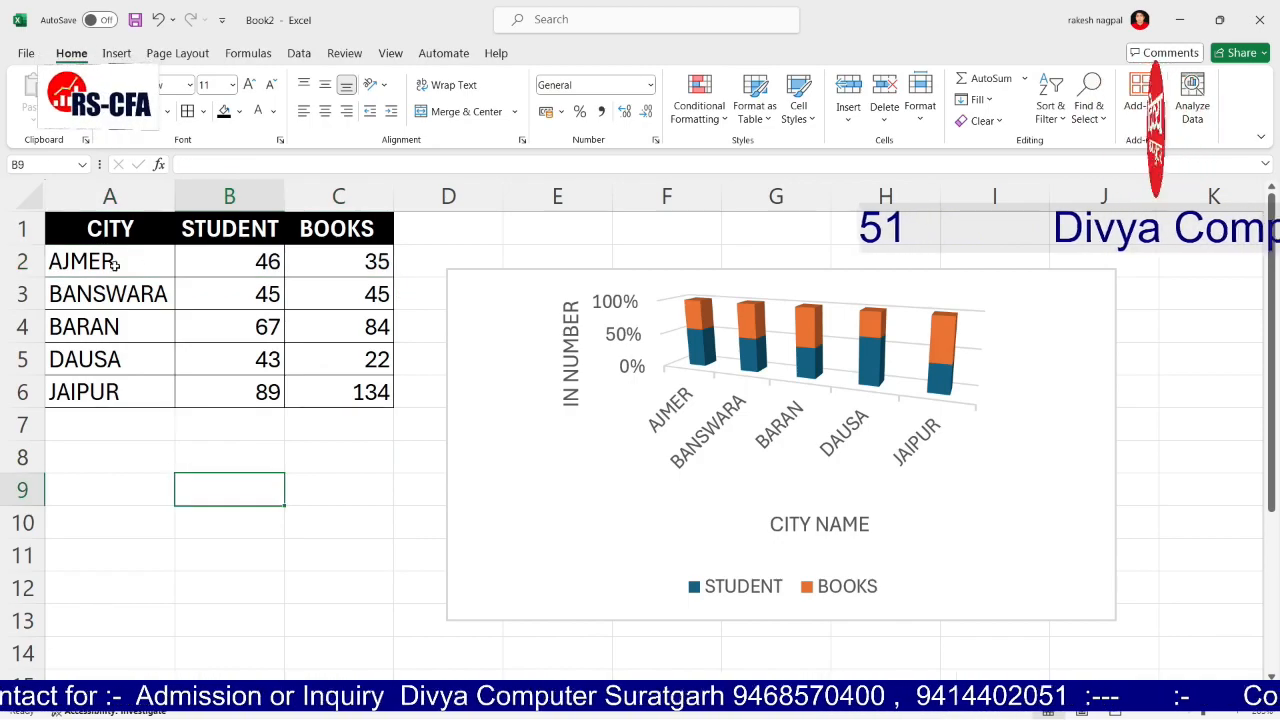
click(105, 260)
Step: Insert a 2-D pie chart of AJMER's STUDENT and BOOKS values with their headers
drag(112, 260, 326, 259)
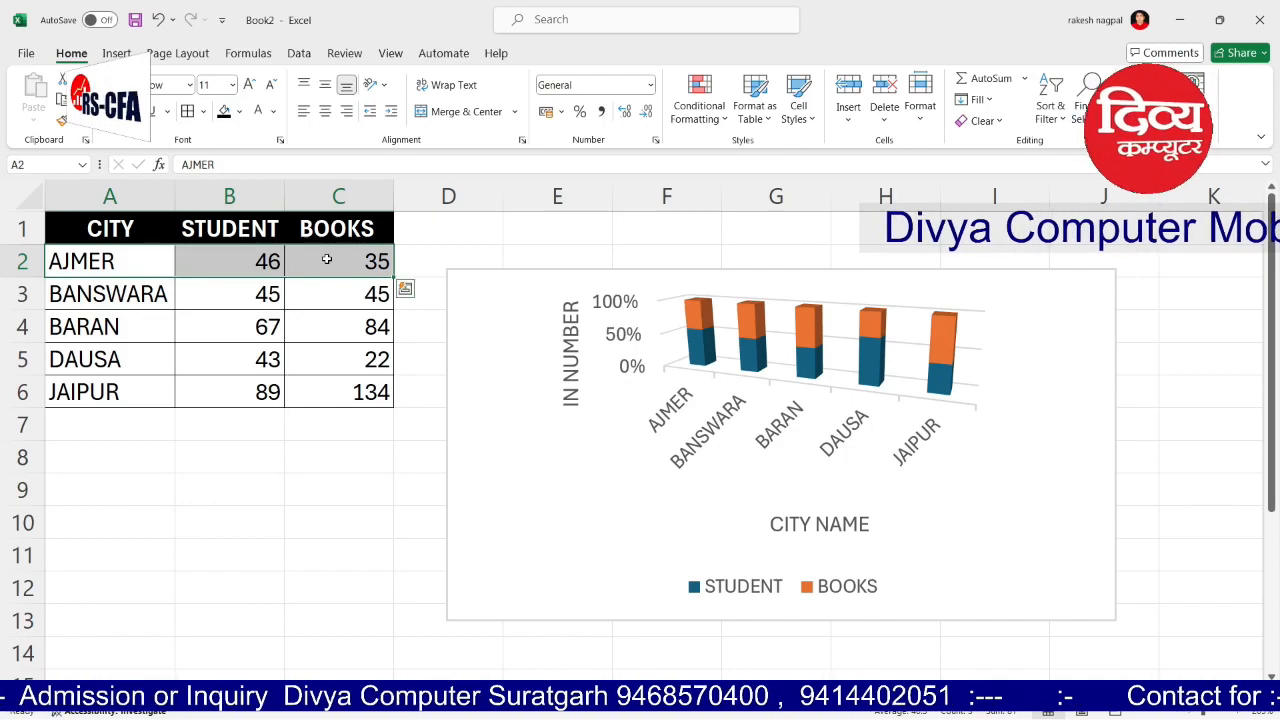
drag(220, 228, 318, 228)
click(118, 54)
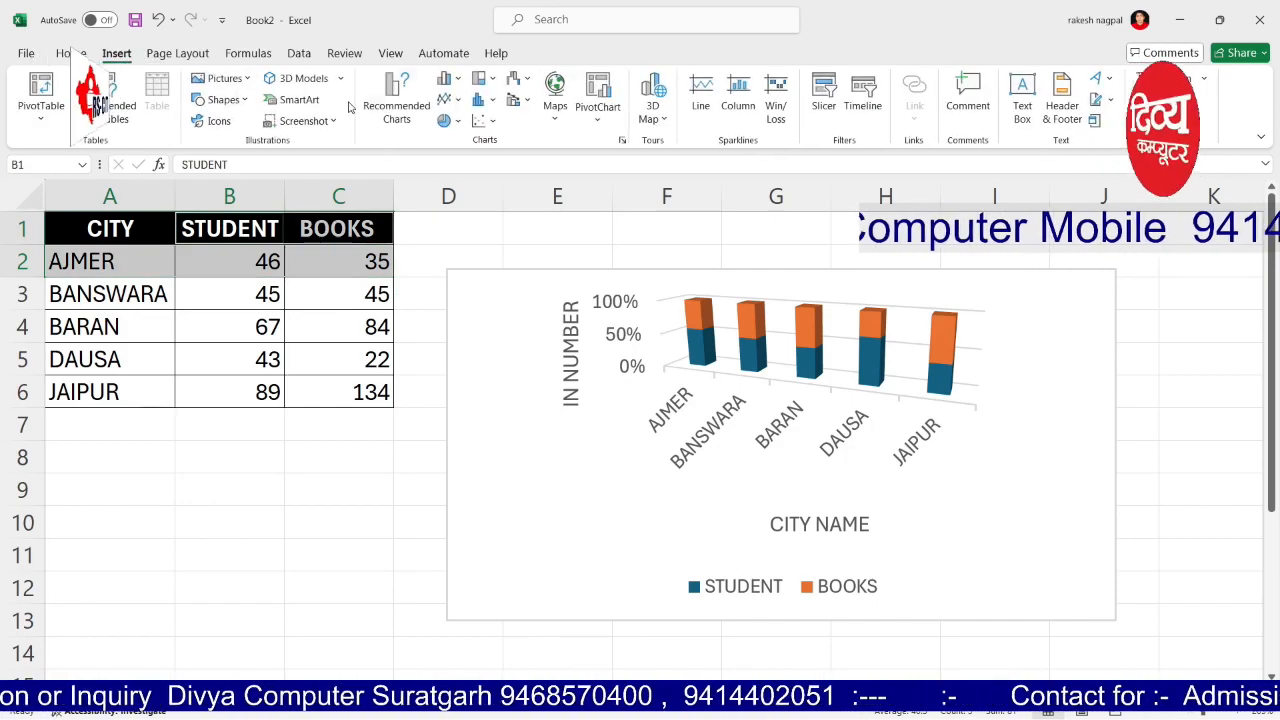
click(449, 120)
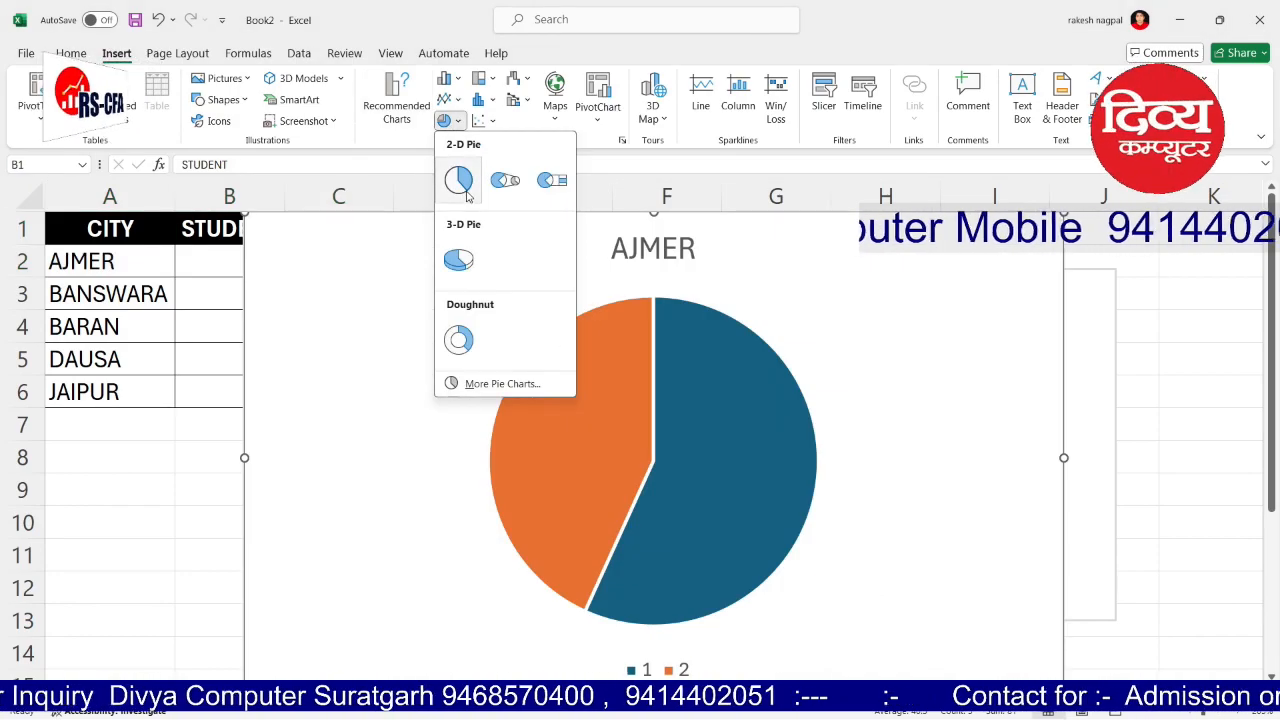
click(460, 183)
Step: Shrink the AJMER pie below the table, then select the header row A1:C1
drag(247, 214, 123, 431)
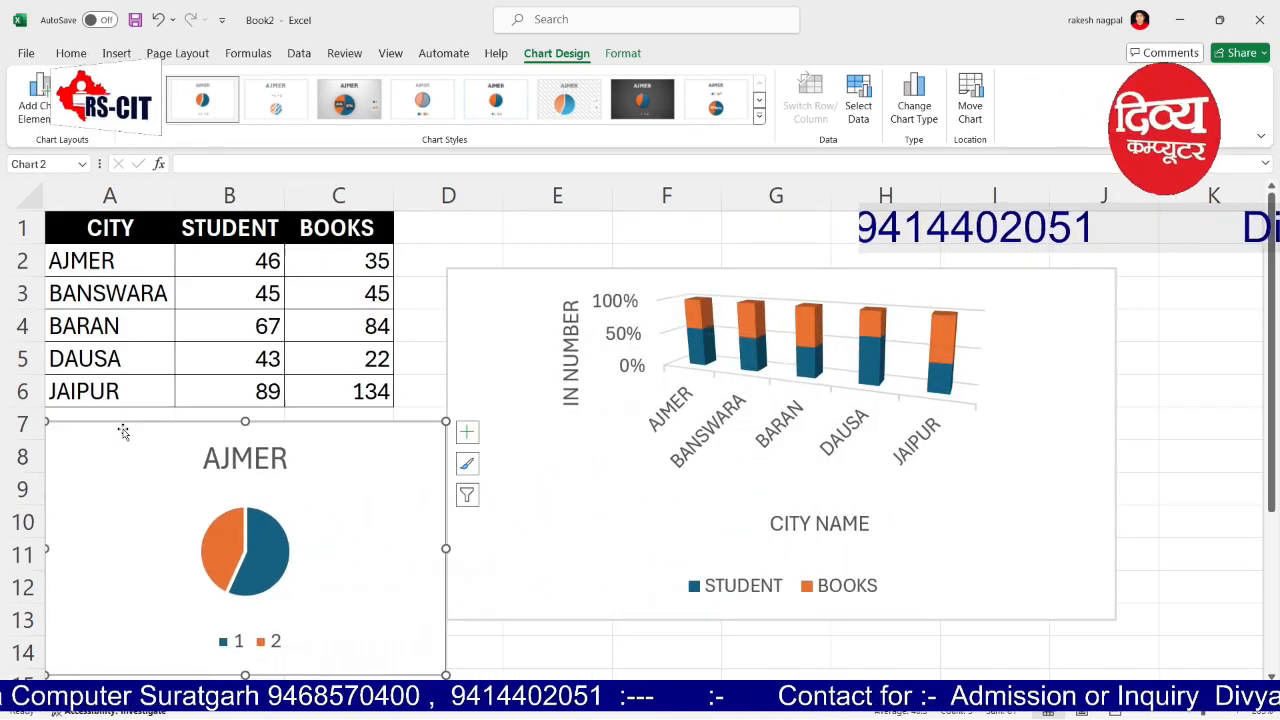
click(547, 642)
drag(94, 228, 338, 228)
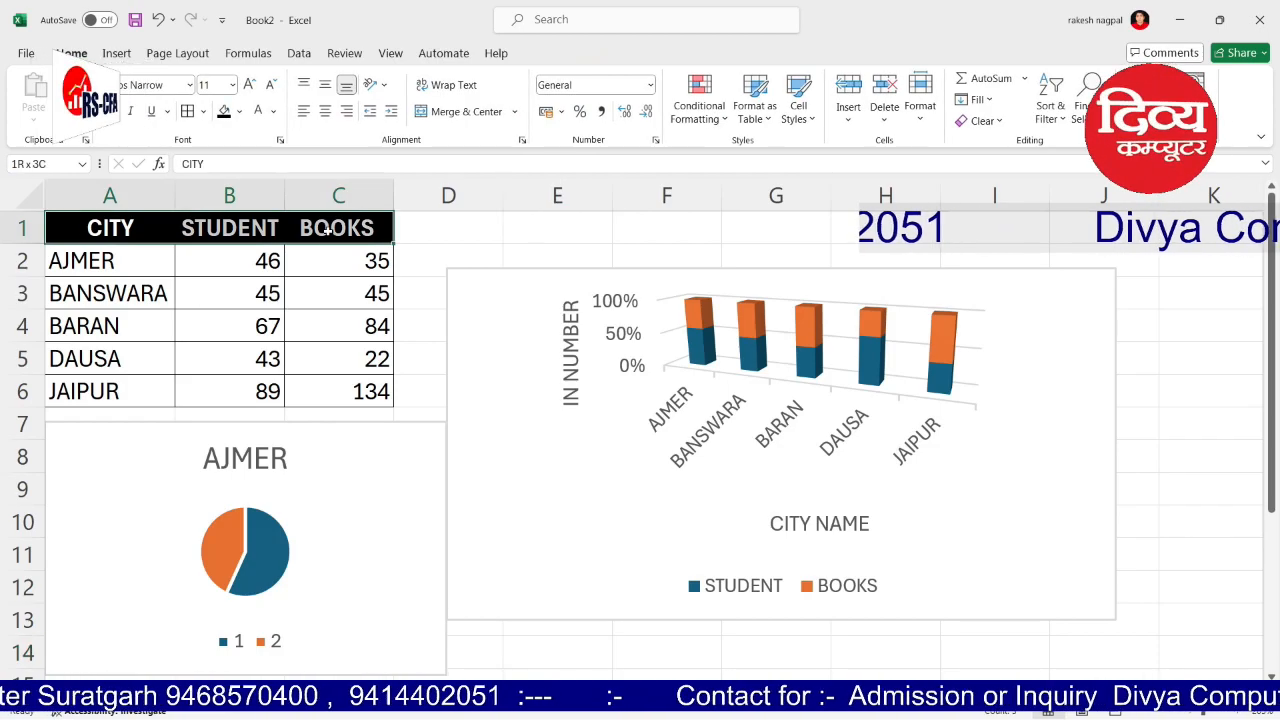
Step: Set the header row to No Fill with dark font colour
click(240, 112)
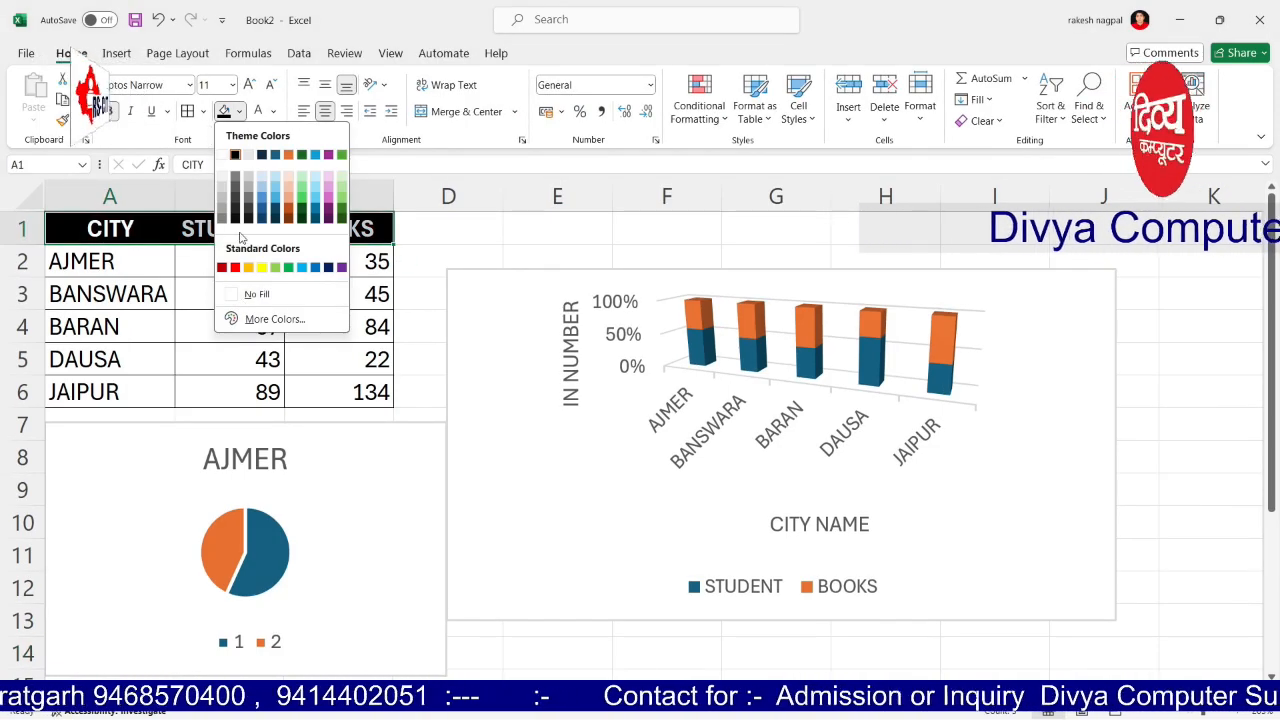
click(248, 294)
click(271, 111)
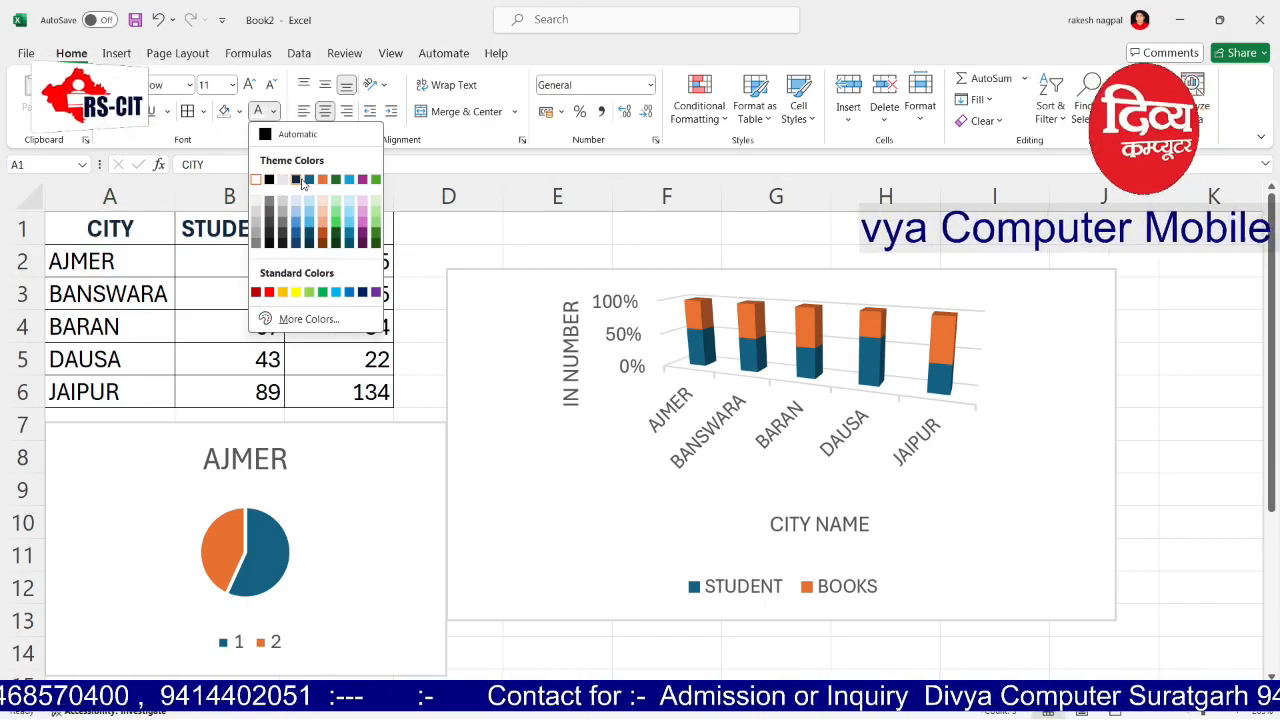
click(302, 182)
Step: Reselect the AJMER row A2:C2 together with the STUDENT and BOOKS headers
click(150, 425)
click(422, 243)
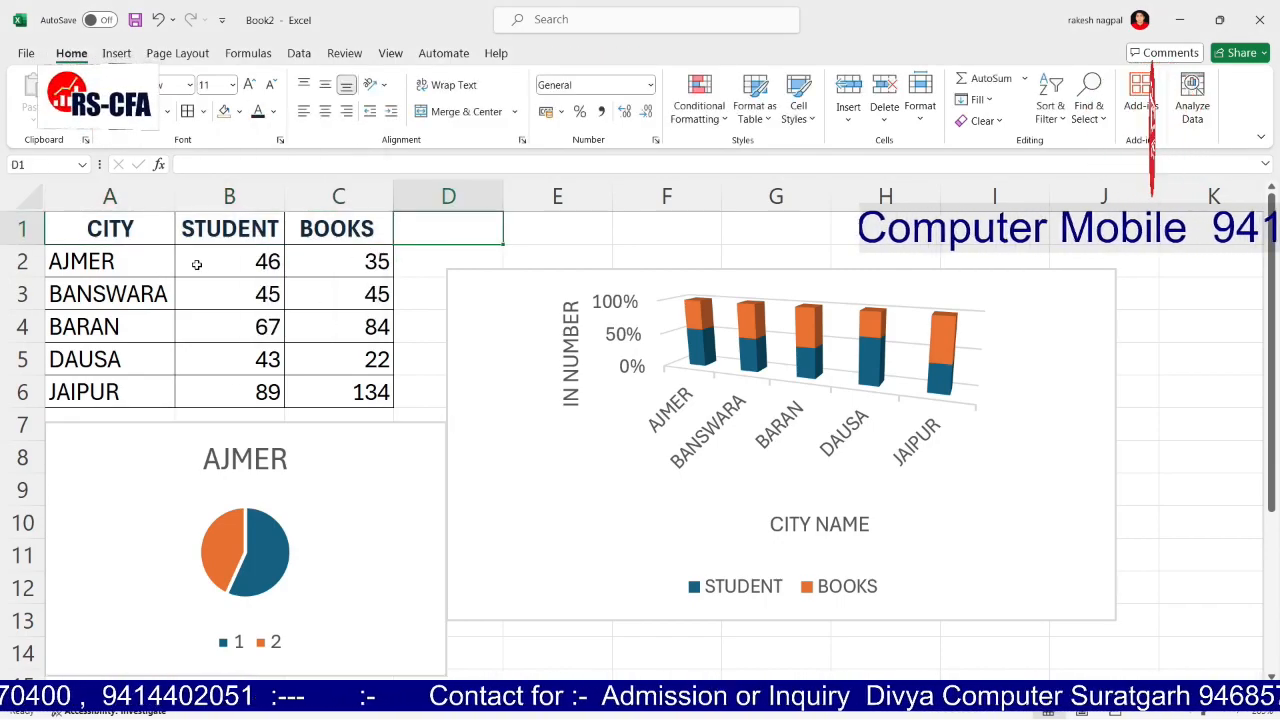
drag(87, 261, 346, 261)
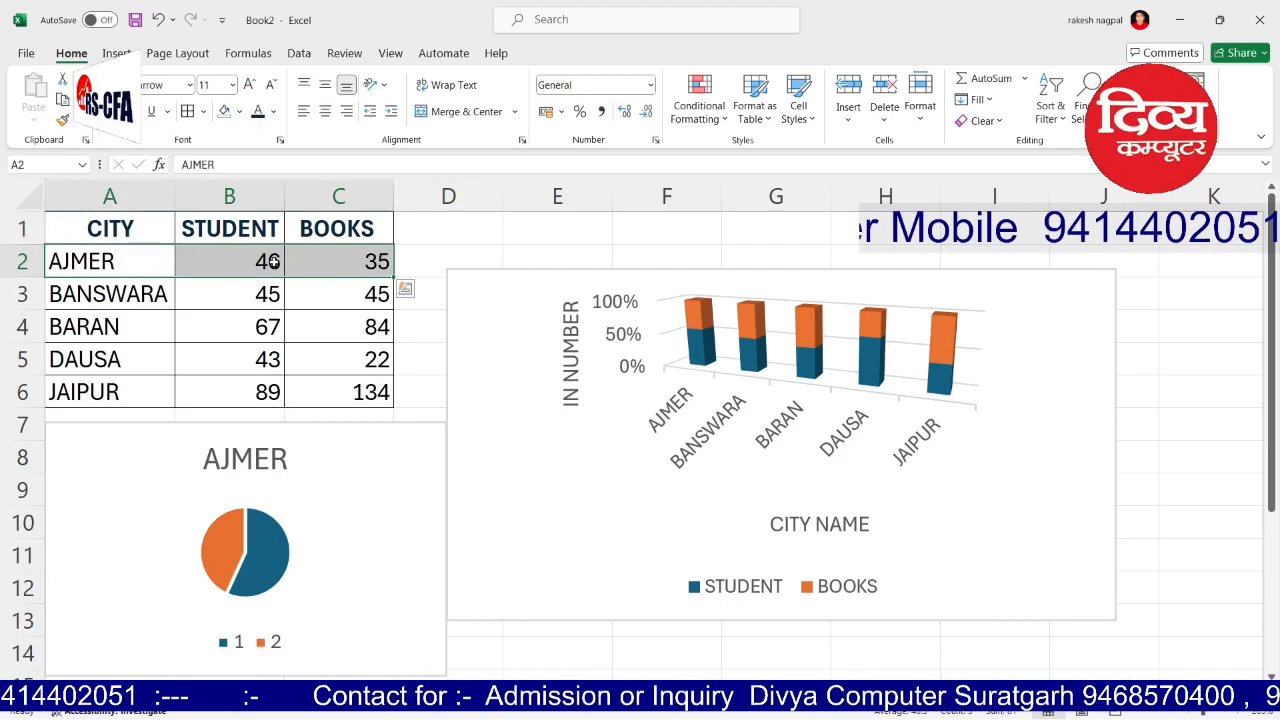
drag(238, 230, 367, 229)
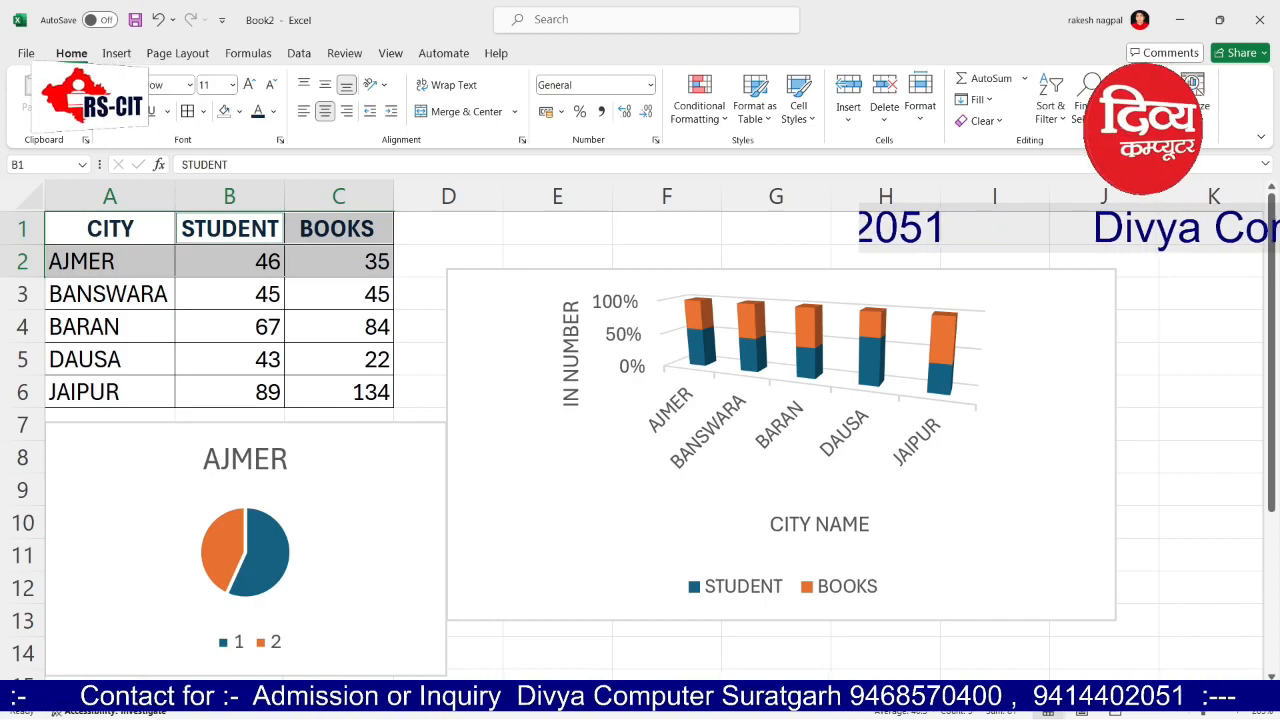
Step: Insert and shrink a 2-D pie chart of BARAN's STUDENT and BOOKS values
click(458, 243)
drag(86, 326, 316, 325)
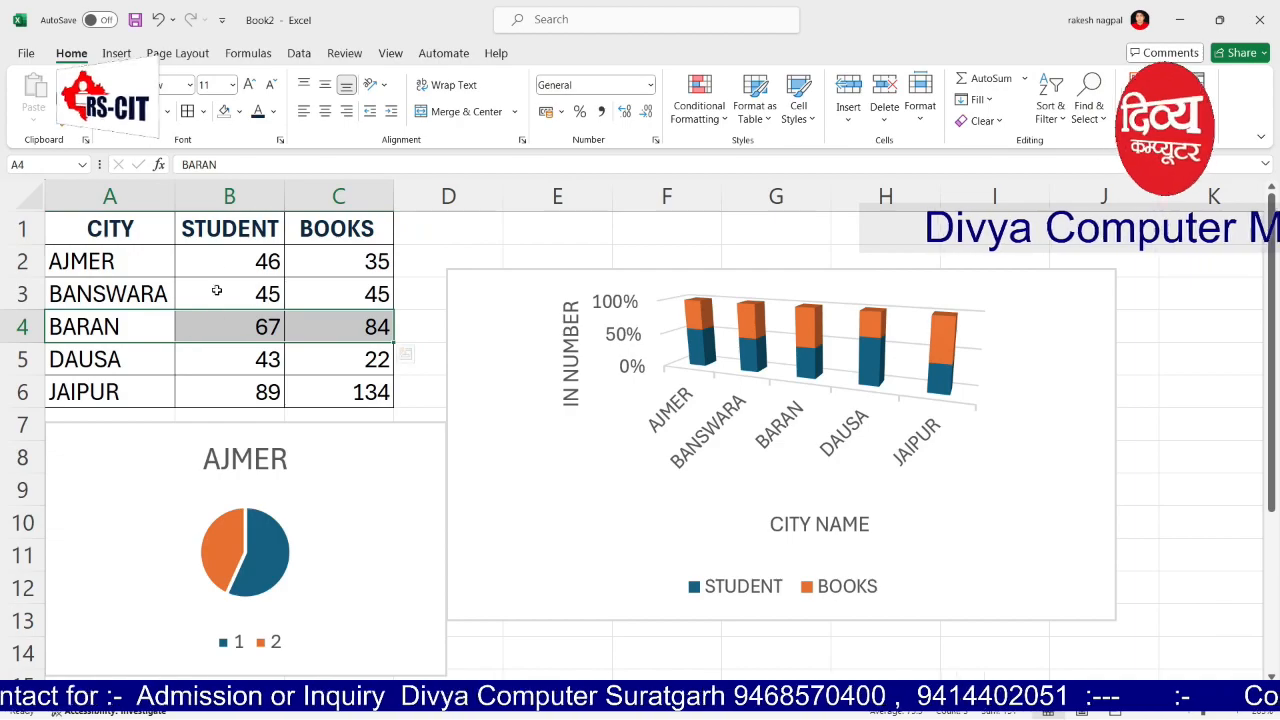
drag(199, 228, 308, 228)
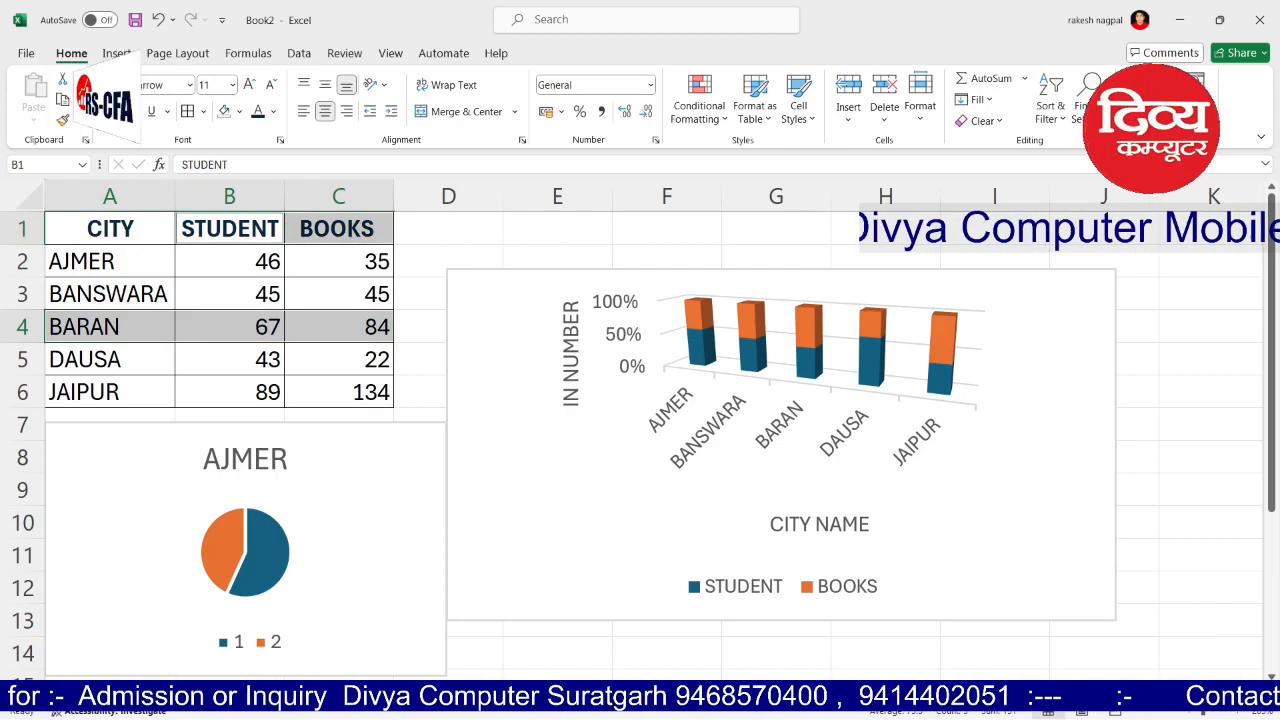
click(116, 53)
click(446, 120)
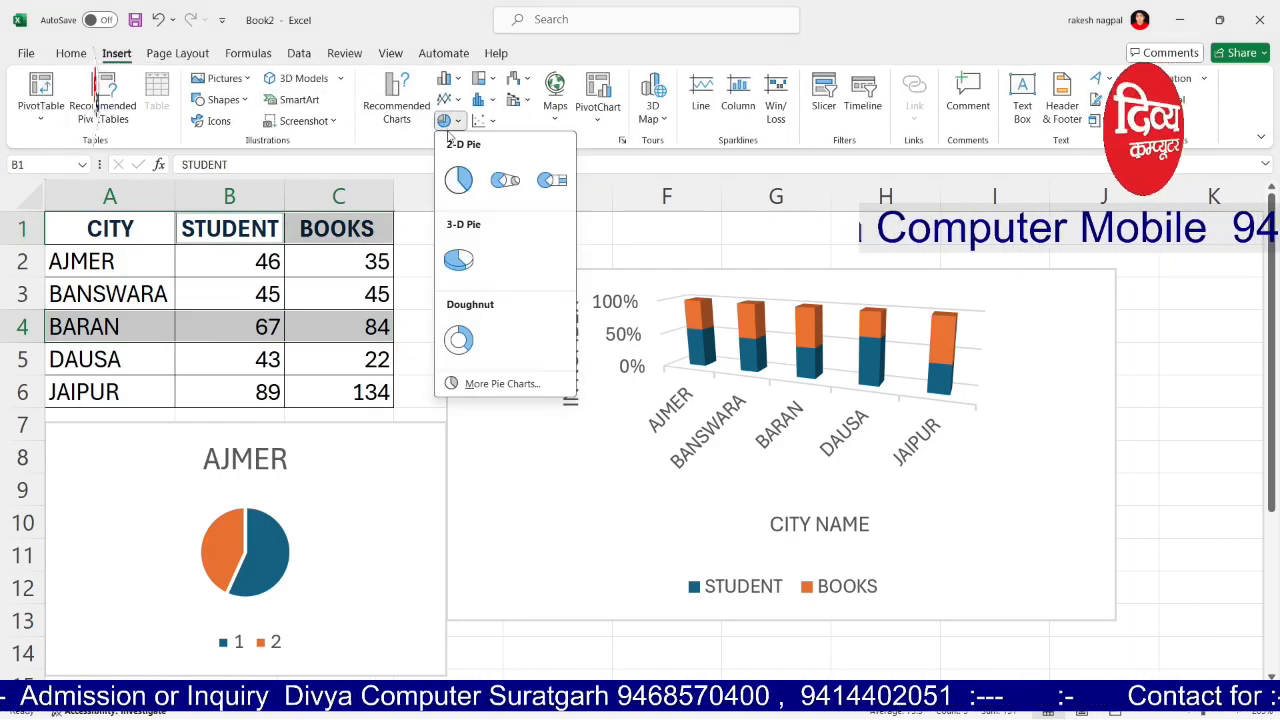
click(458, 179)
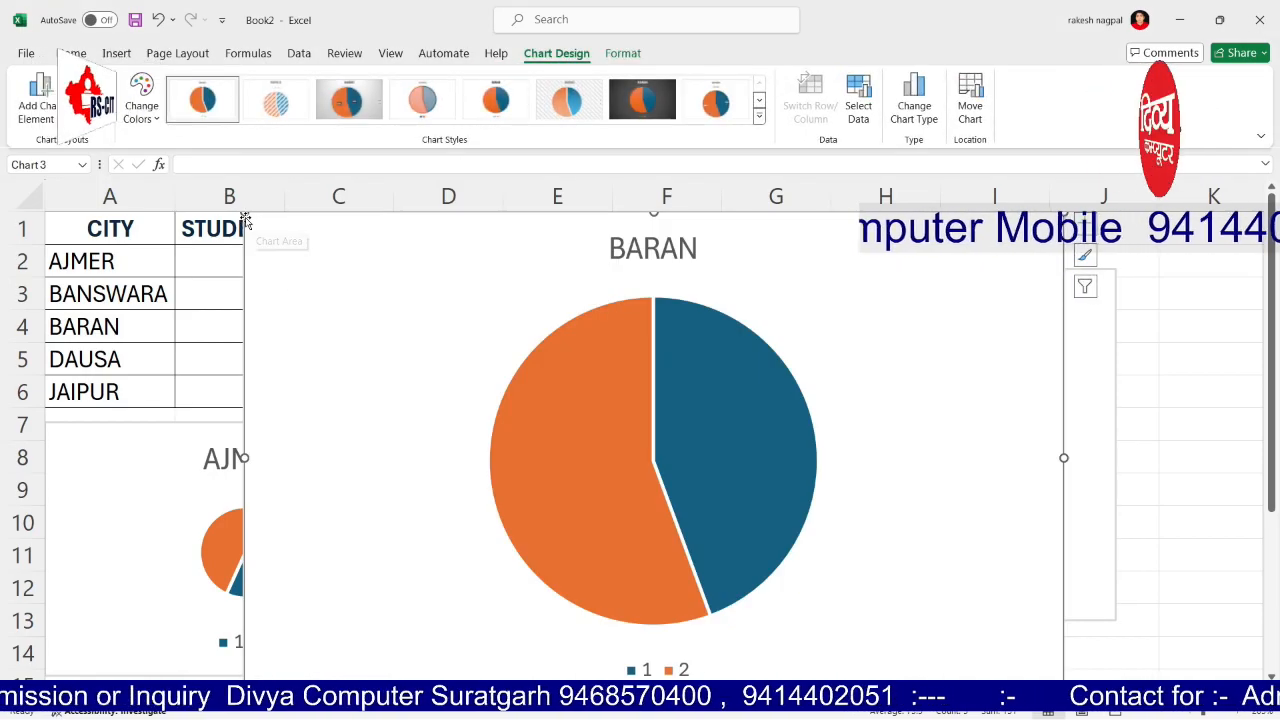
drag(245, 218, 508, 308)
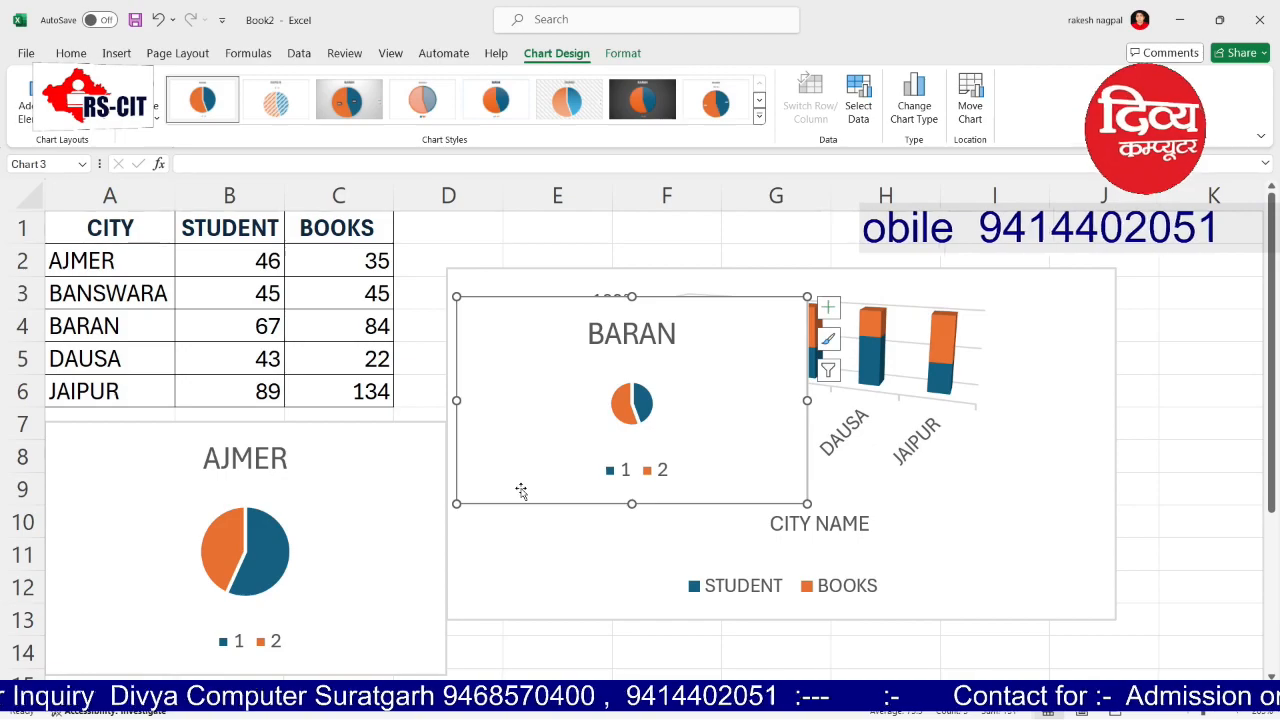
Step: Apply Chart Style 8 with percentage labels to both pies and enlarge BARAN
click(314, 490)
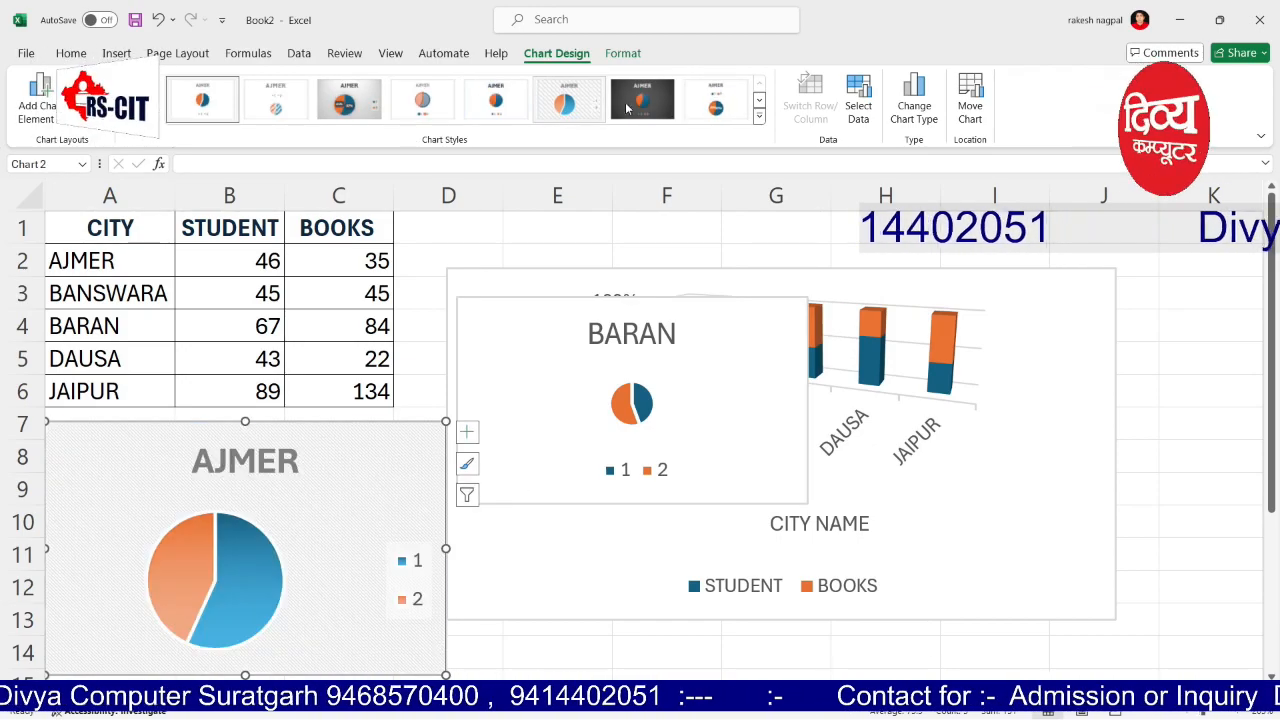
click(720, 104)
click(703, 370)
click(715, 100)
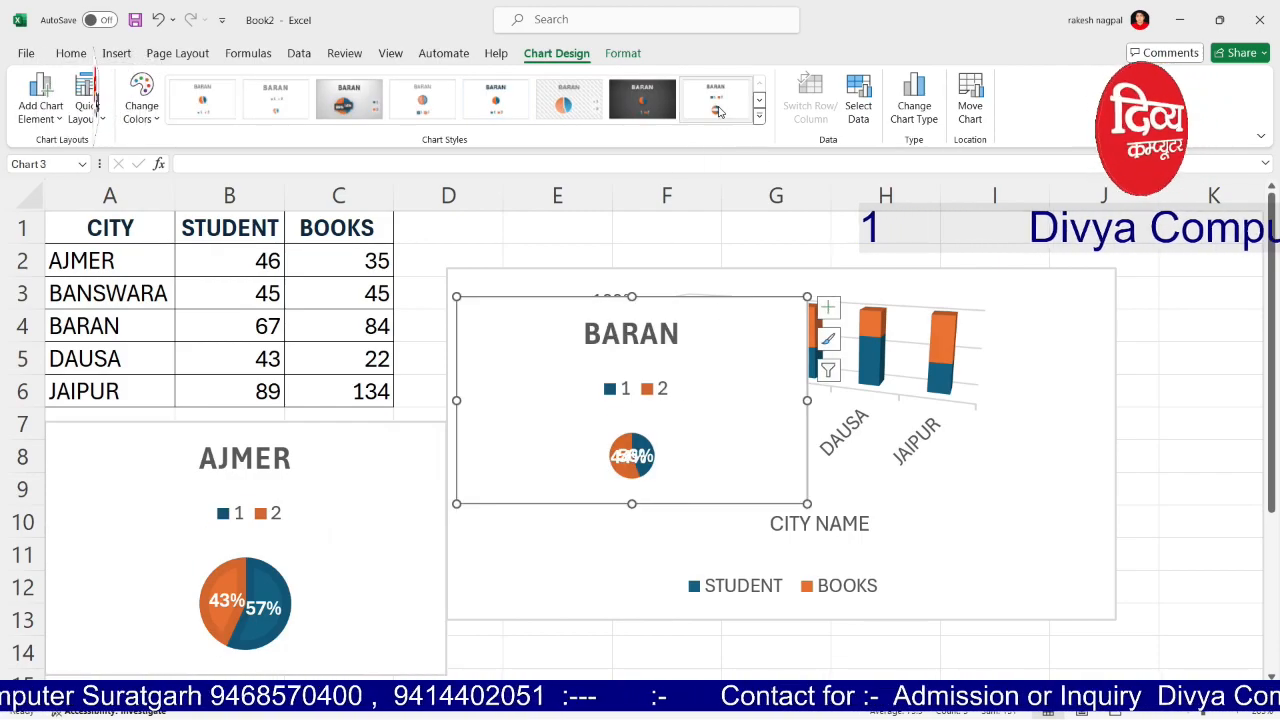
drag(808, 505, 996, 582)
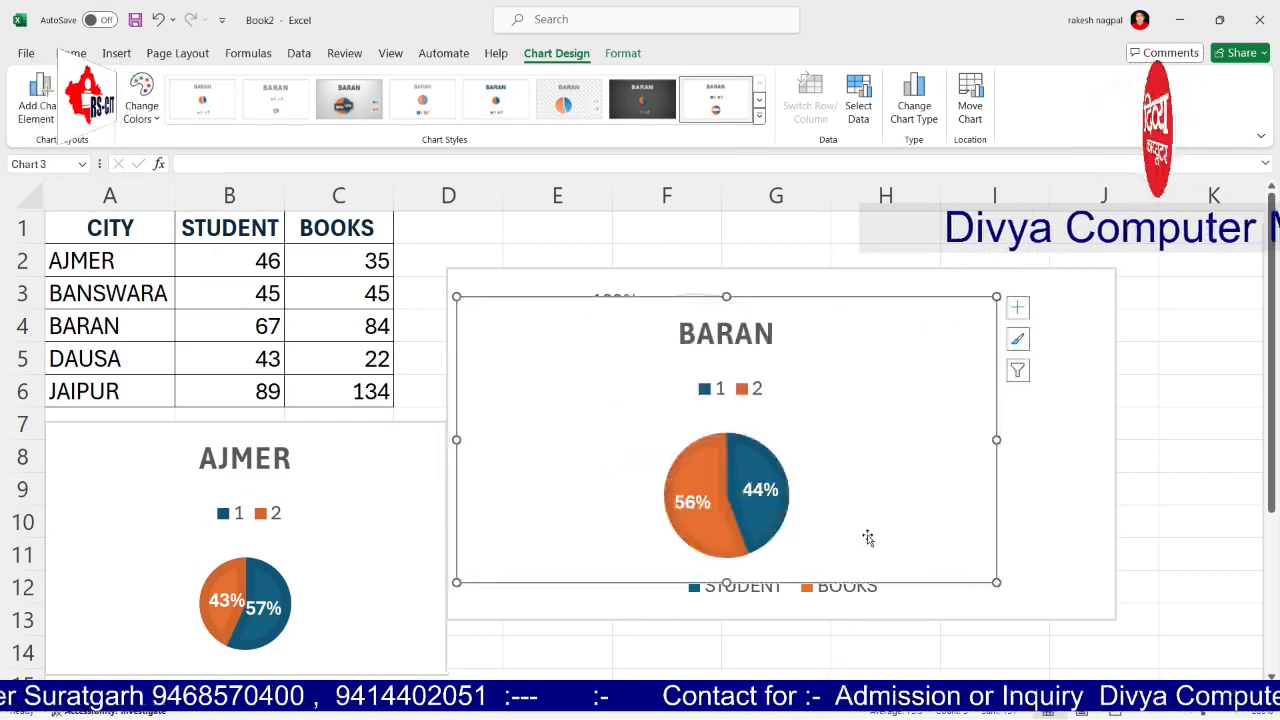
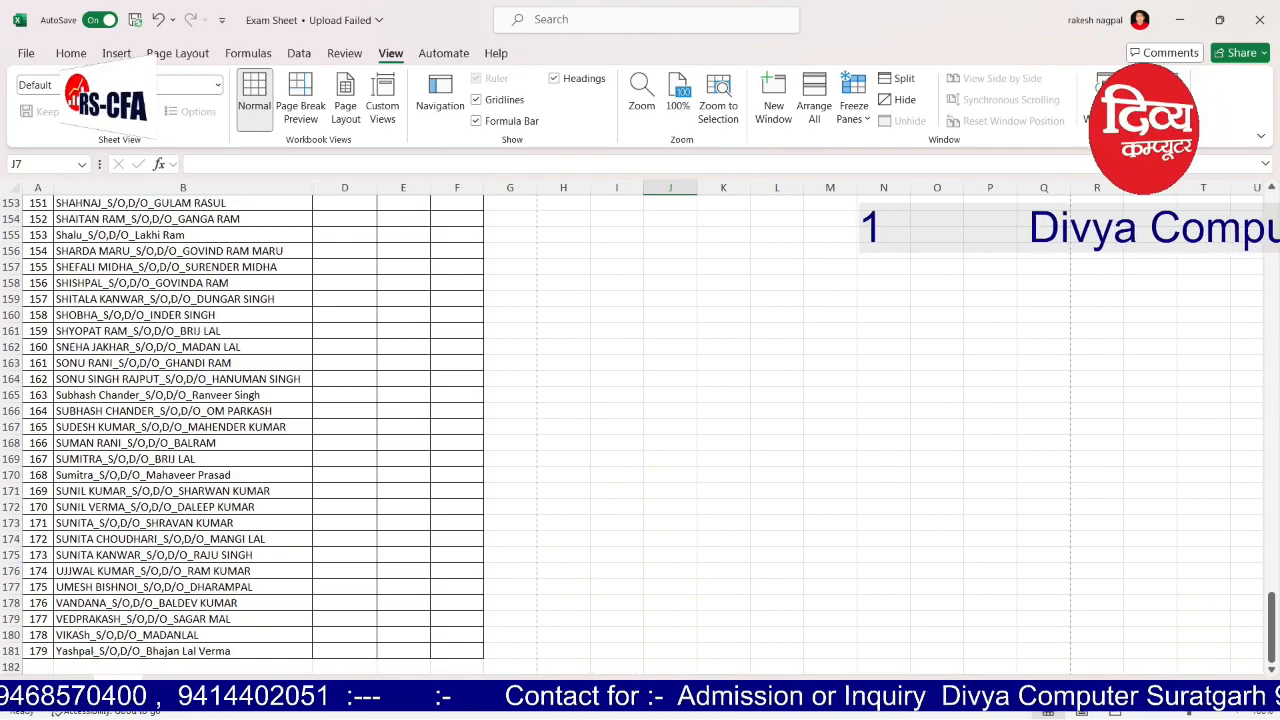
Step: Select heading rows 1–2 at the top of the 179-name Exam Shedule list
click(38, 667)
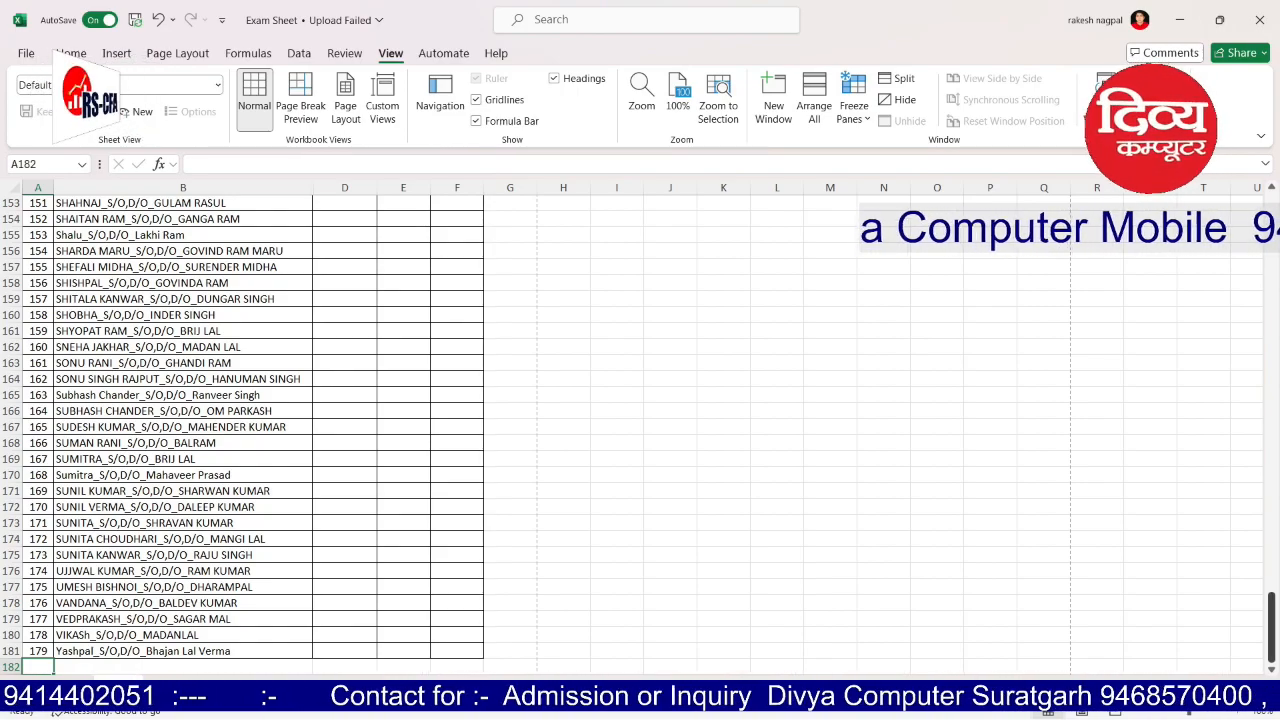
scroll(250, 430, up, 20)
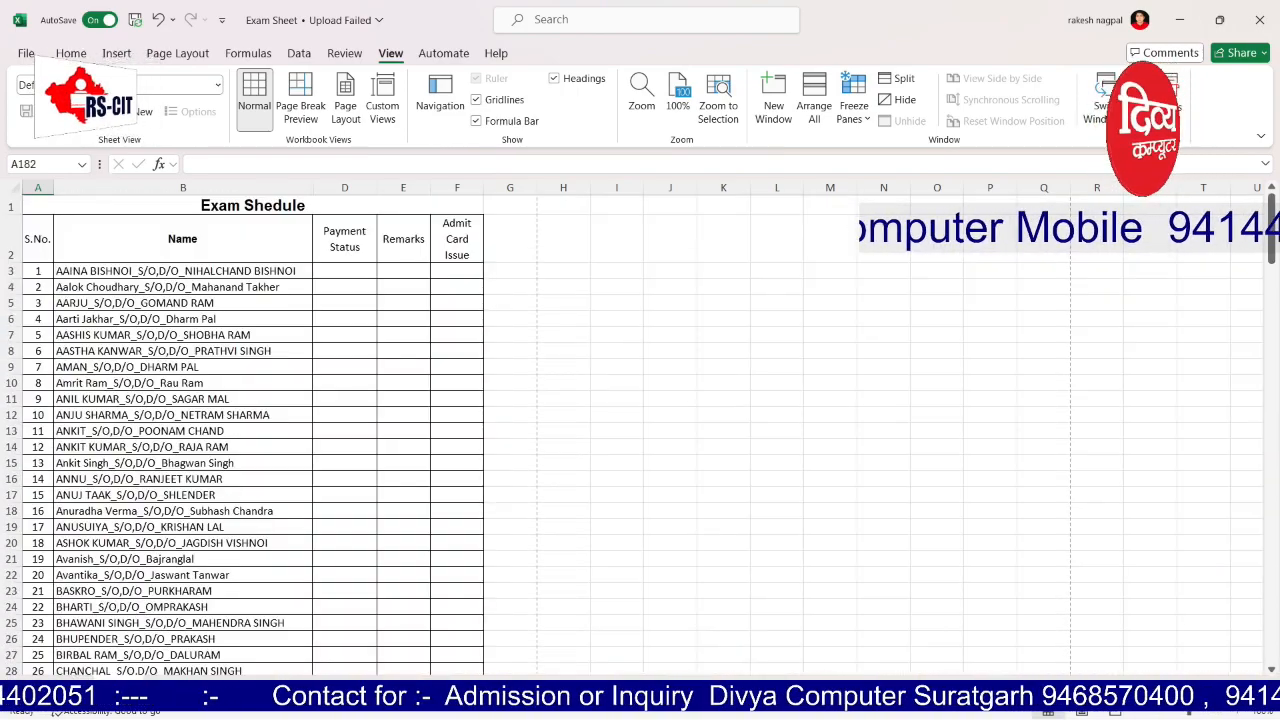
drag(11, 205, 14, 255)
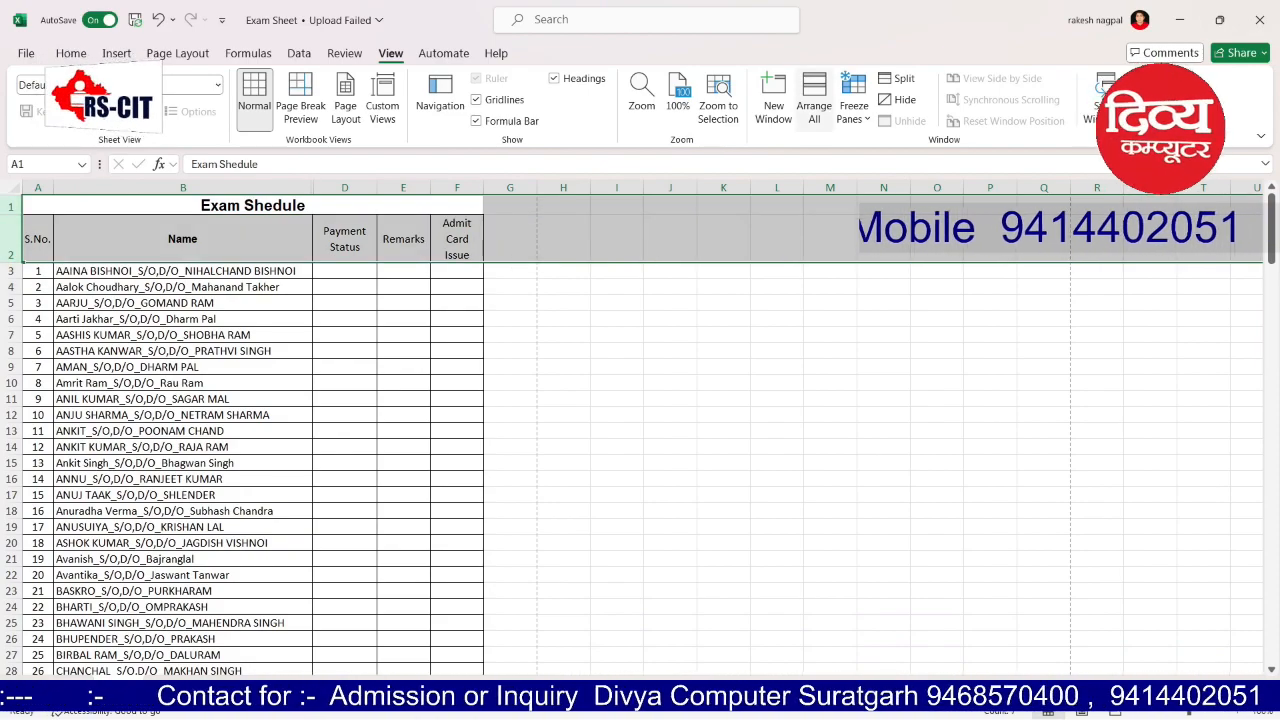
click(853, 110)
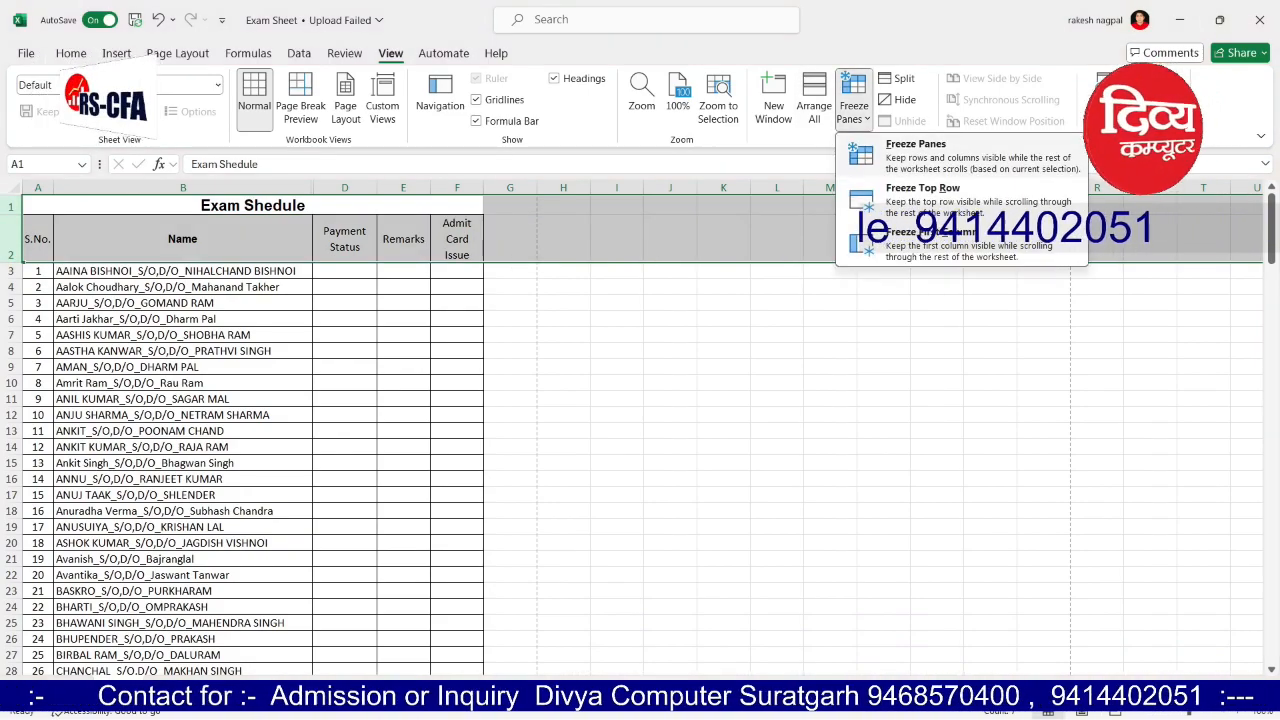
click(922, 192)
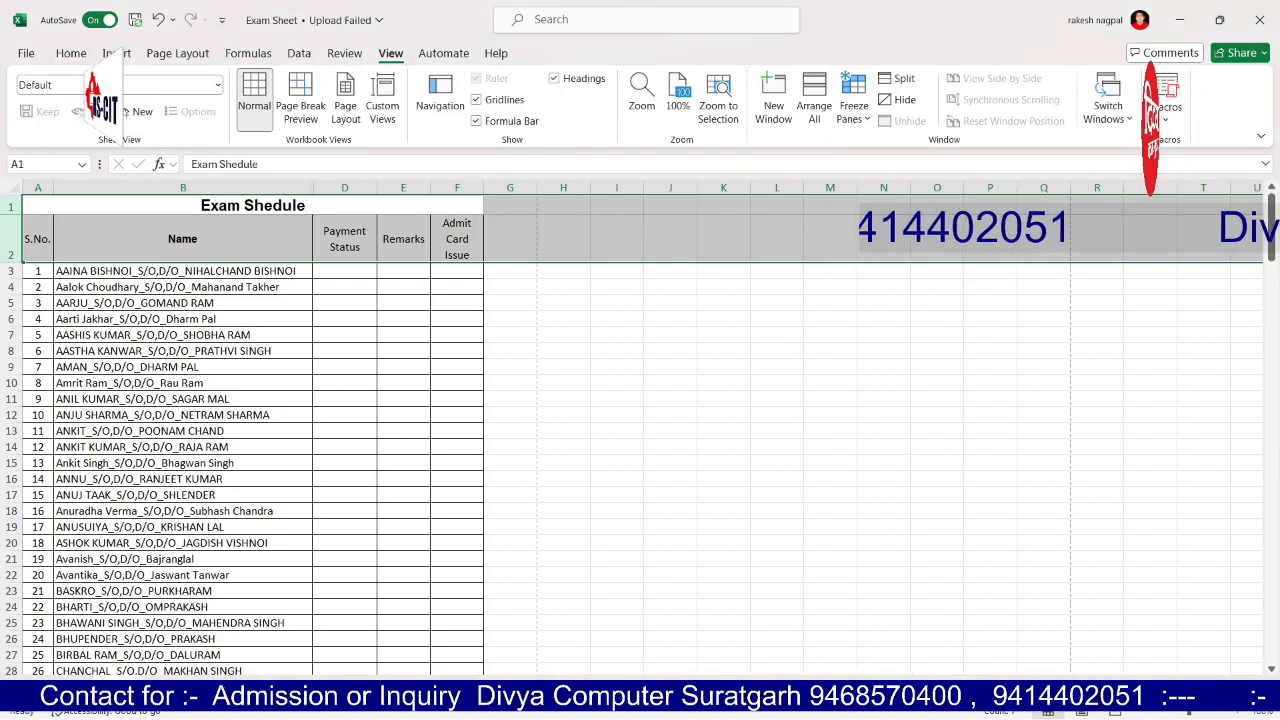
mouse_move(1271, 228)
mouse_down()
mouse_move(1271, 270)
mouse_move(1271, 226)
mouse_up()
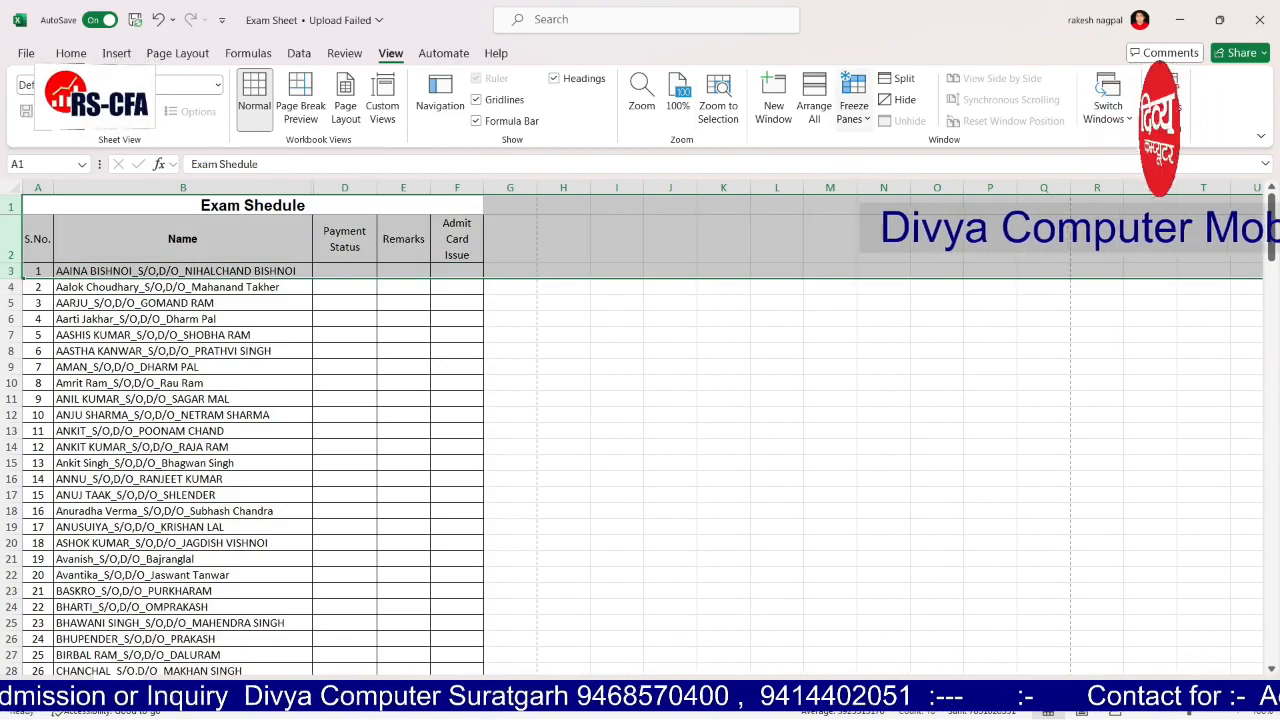
click(853, 110)
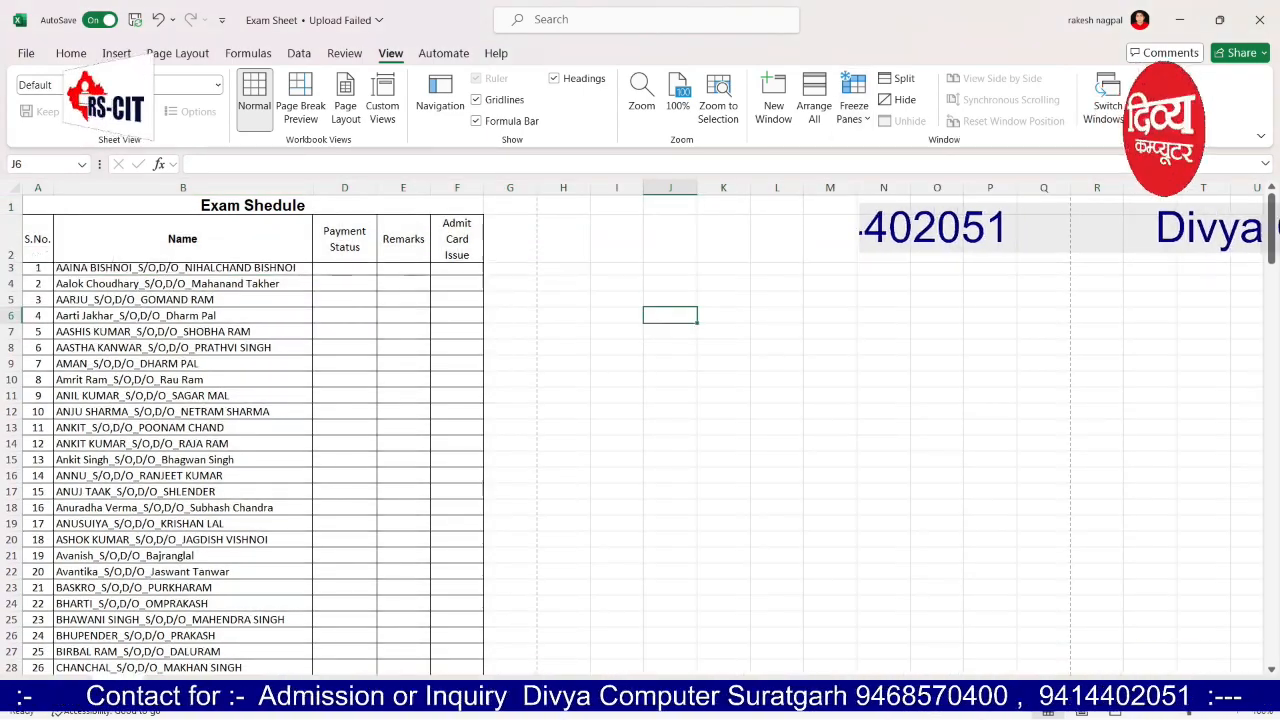
click(11, 284)
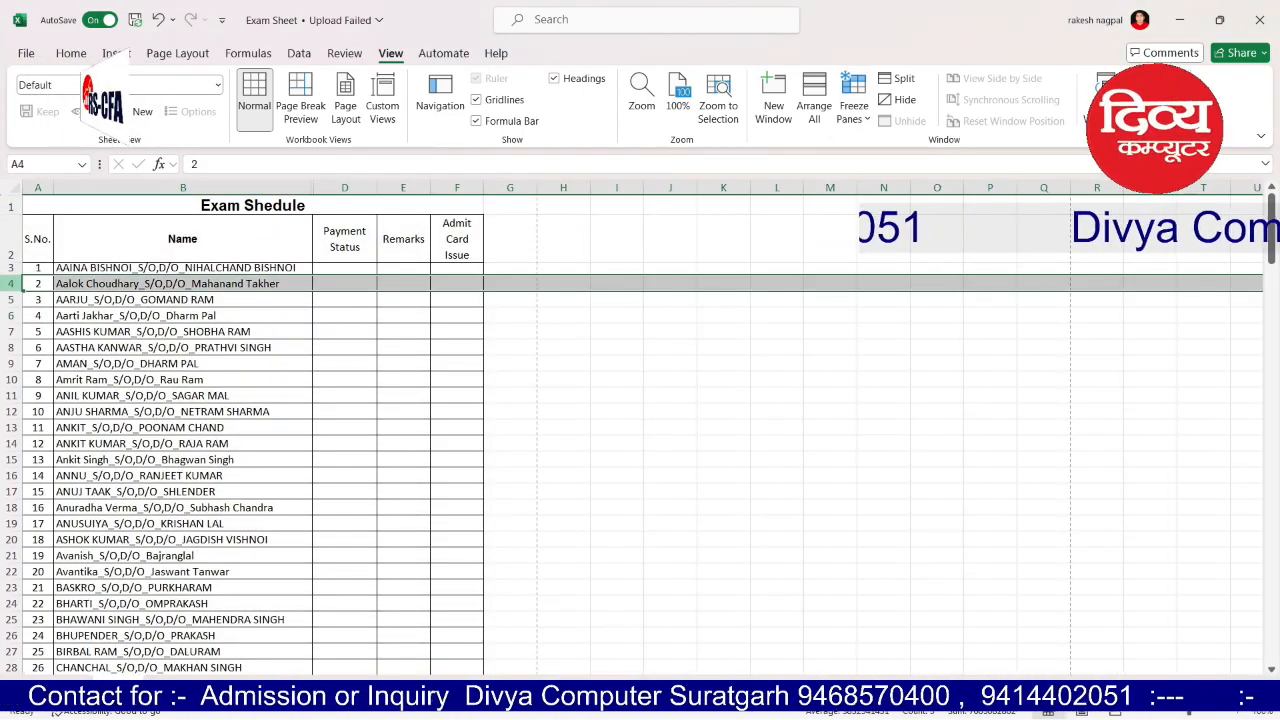
drag(11, 284, 11, 232)
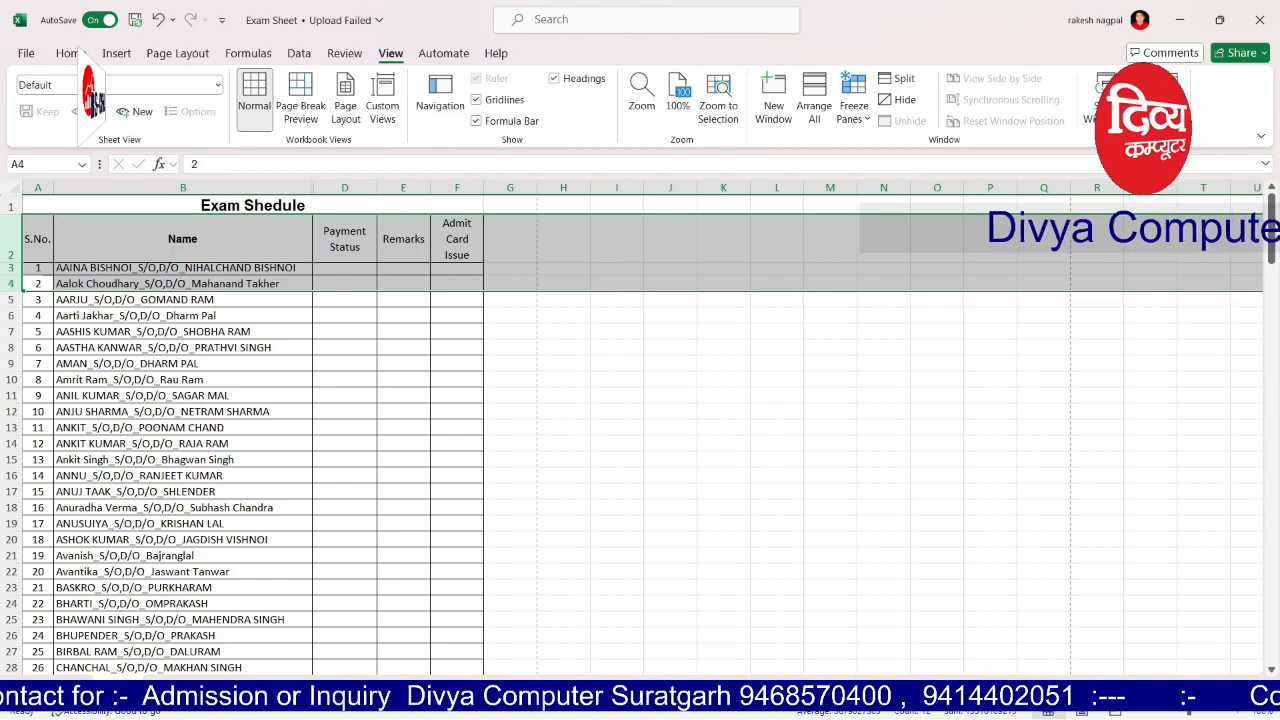
click(854, 112)
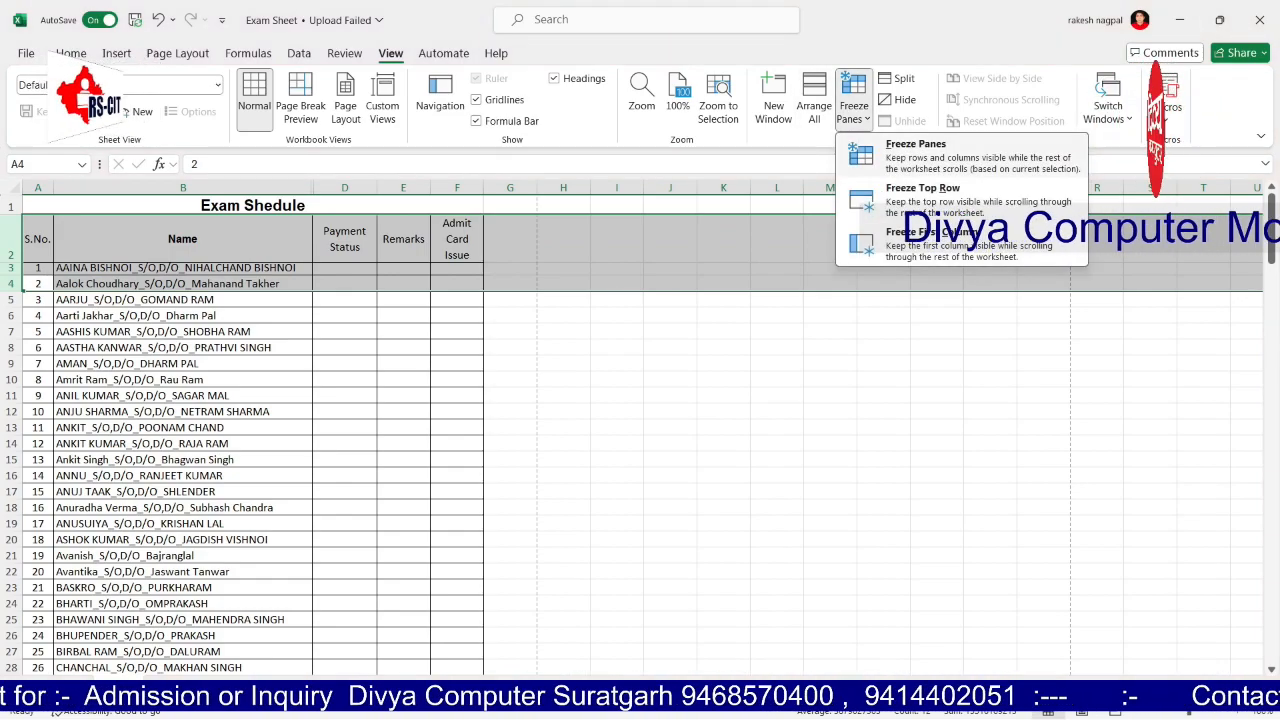
click(900, 154)
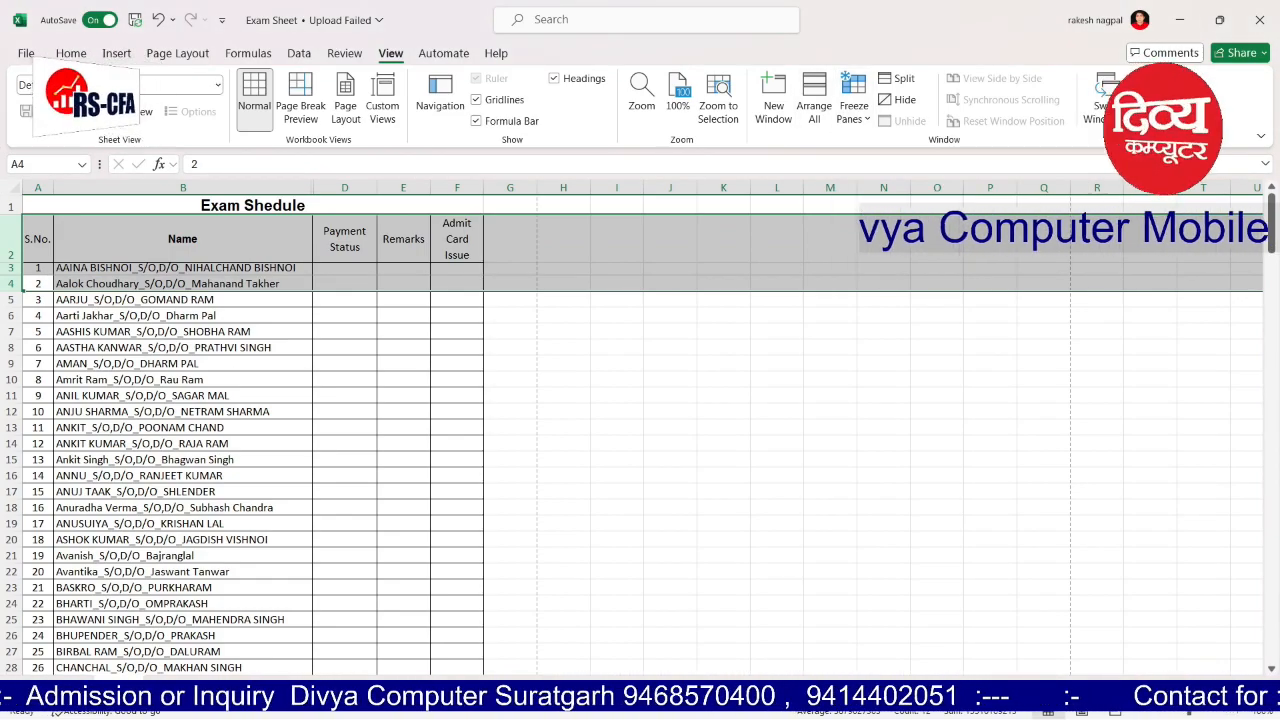
scroll(640, 470, down, 20)
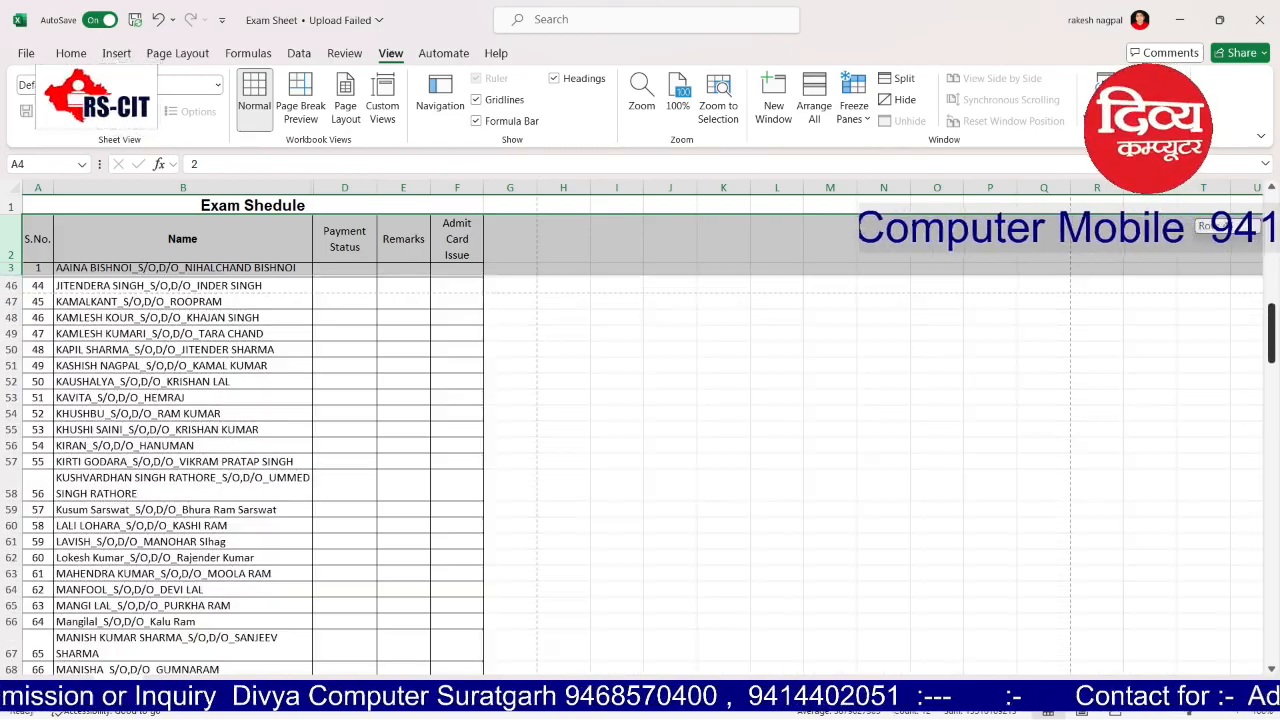
scroll(640, 470, down, 20)
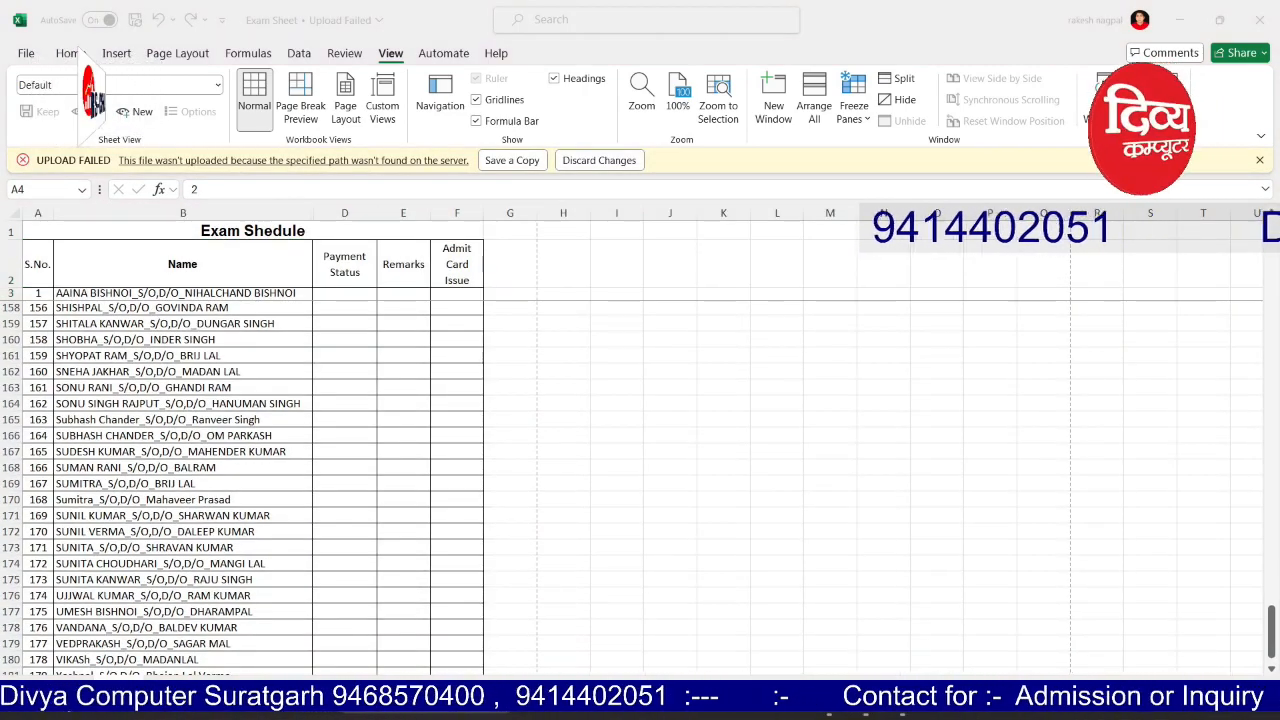
click(777, 340)
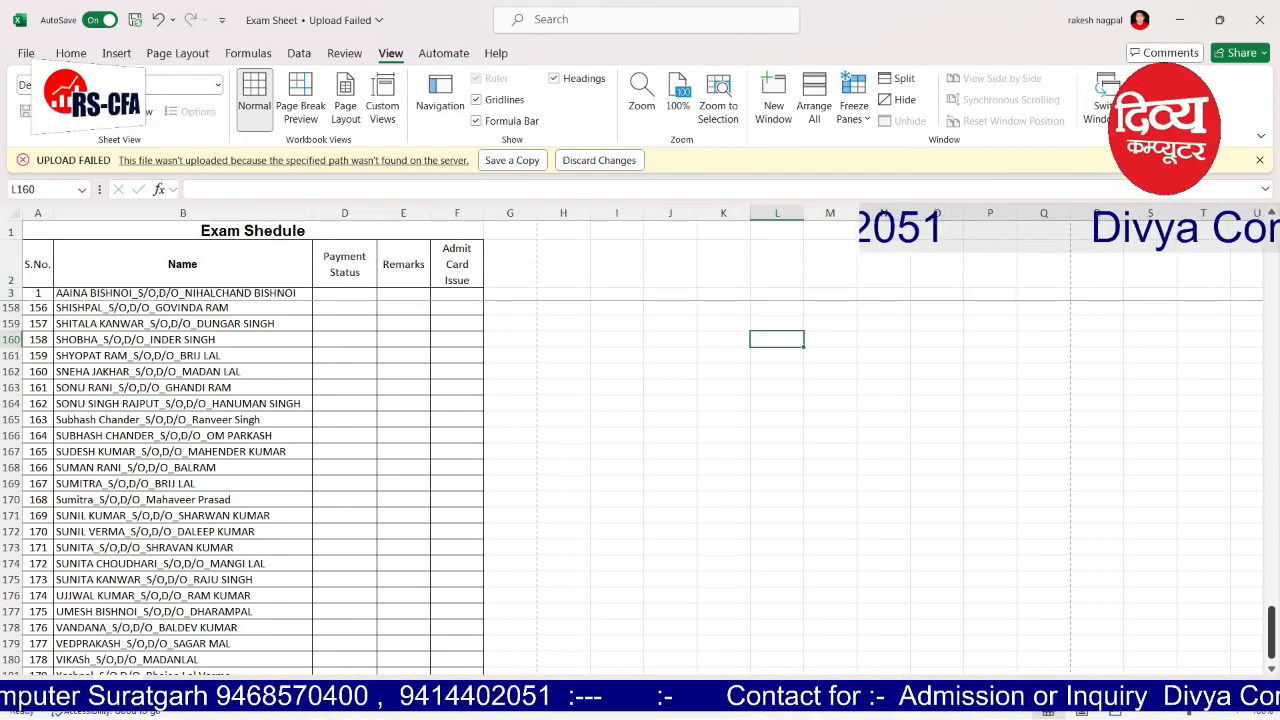
scroll(400, 480, down, 1)
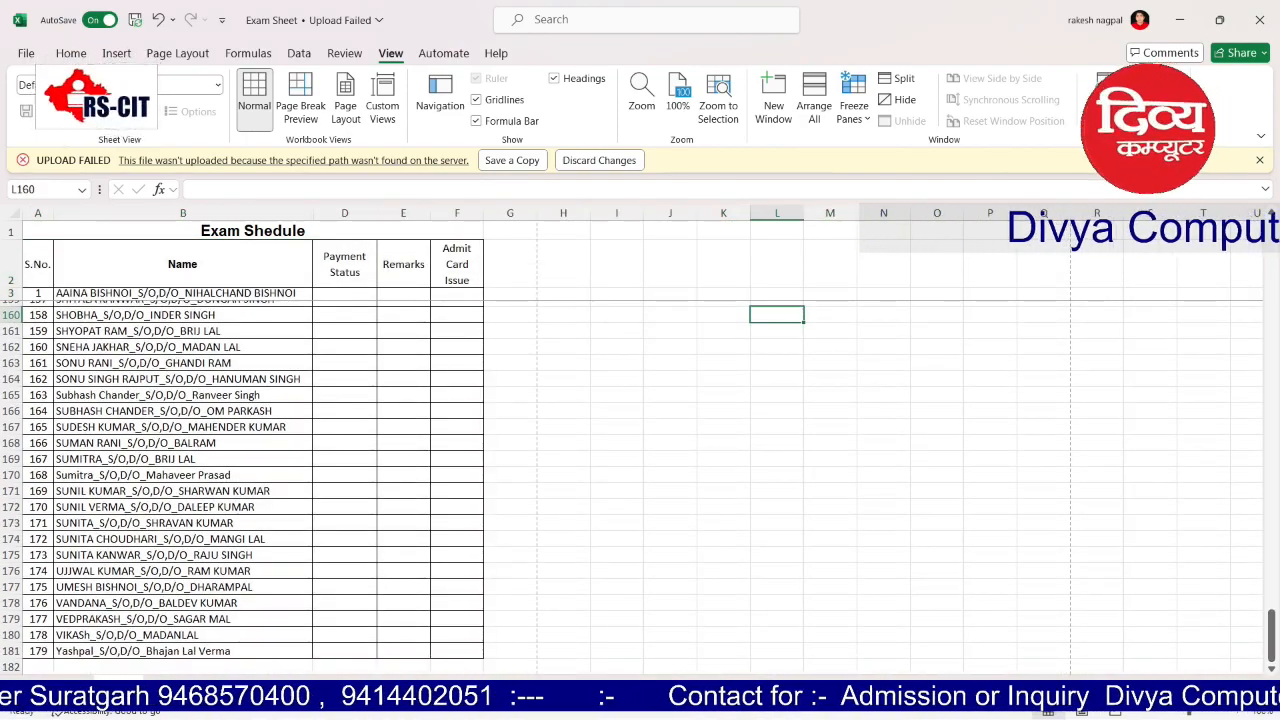
click(38, 667)
key(Down)
key(Down)
key(Down)
key(Down)
key(Down)
key(Down)
key(Down)
key(Down)
key(Down)
key(Down)
key(Down)
key(Down)
key(Down)
key(Down)
key(Down)
key(Down)
key(Down)
key(Down)
key(Down)
key(Down)
key(Down)
key(Down)
key(Up)
key(Up)
key(Up)
key(Up)
key(Up)
key(Up)
key(Up)
key(Up)
key(Up)
key(Up)
key(Up)
key(Up)
key(Up)
key(Up)
key(Up)
key(Up)
key(Up)
key(Up)
key(Up)
key(Up)
key(Up)
key(Up)
key(Up)
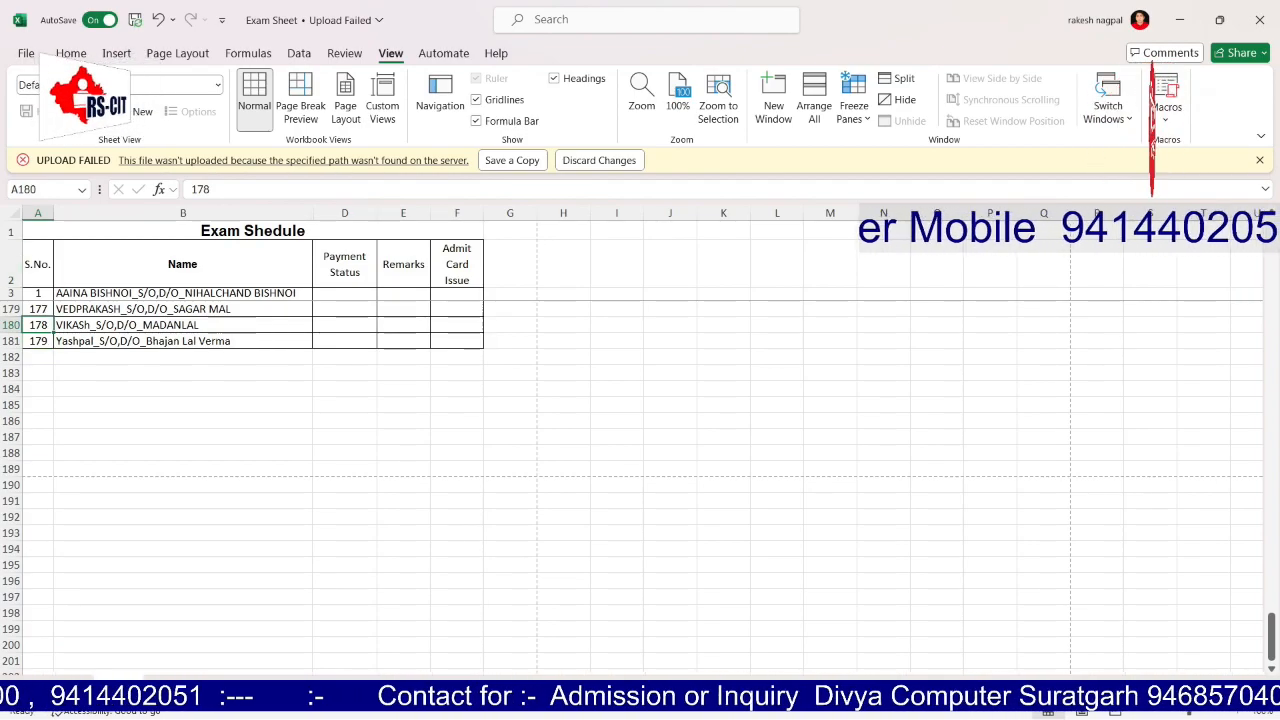
click(853, 108)
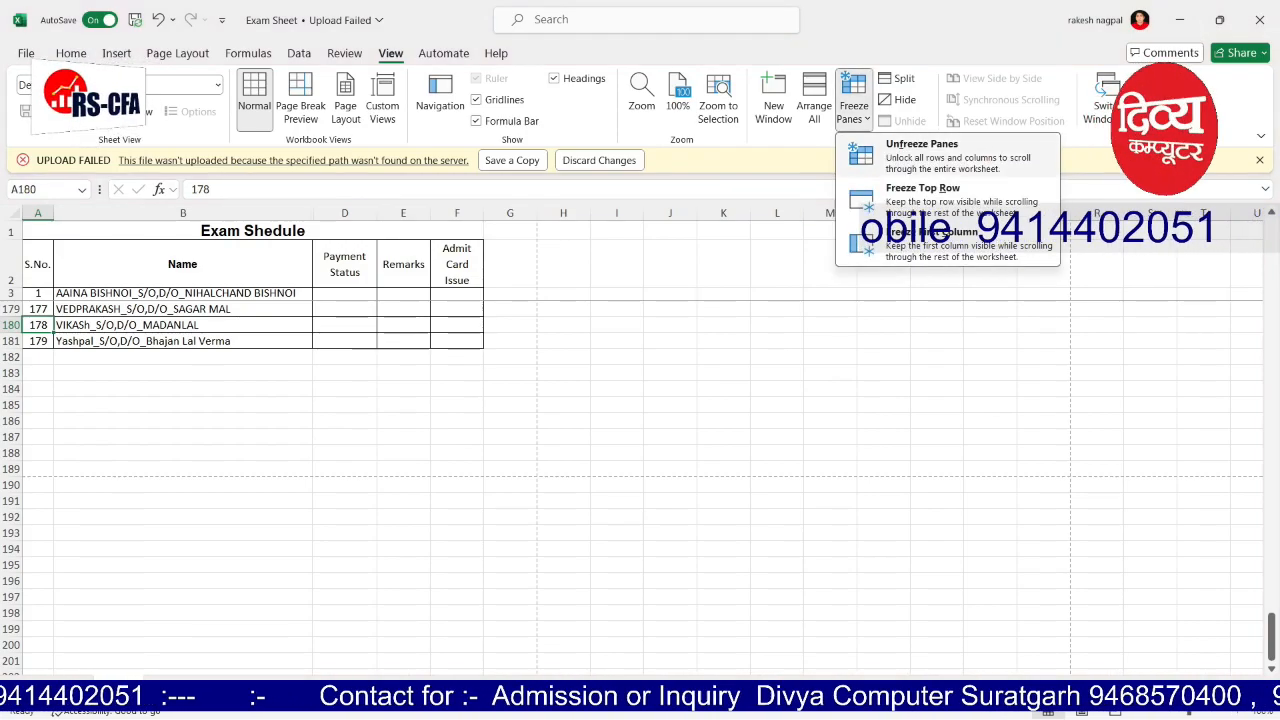
click(921, 152)
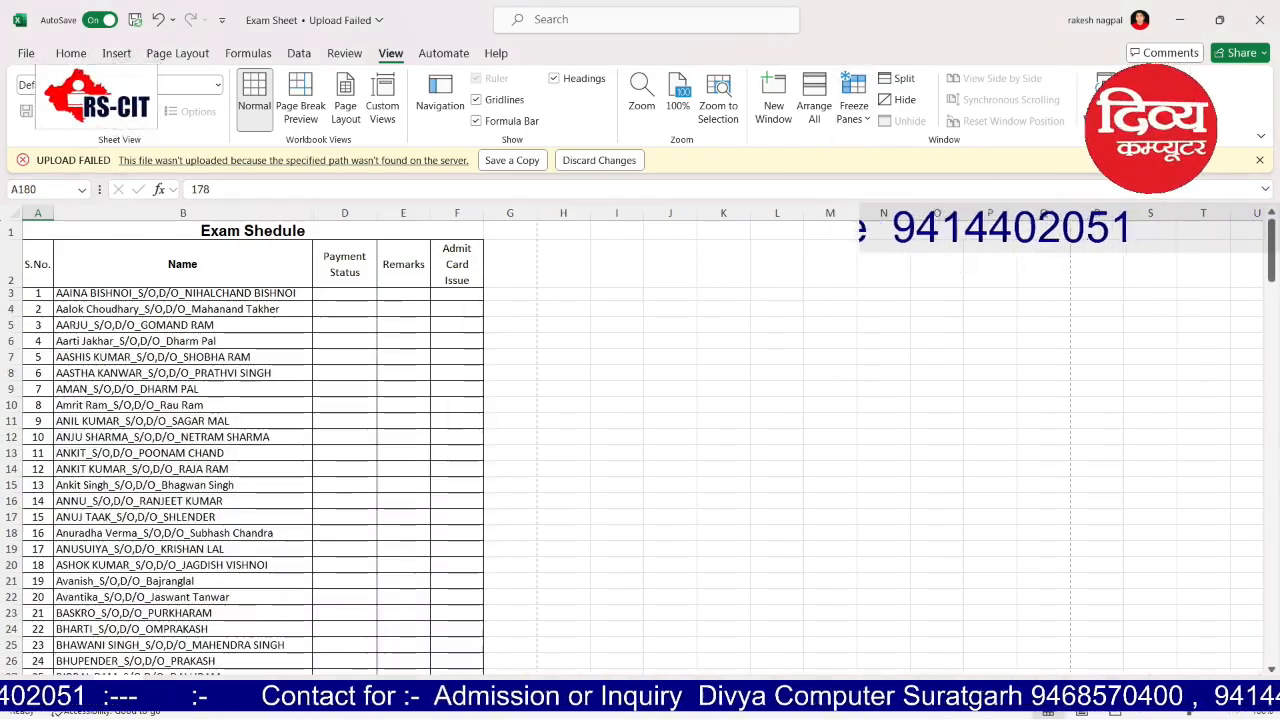
mouse_move(1271, 258)
mouse_down()
mouse_move(1271, 400)
mouse_move(1271, 258)
mouse_up()
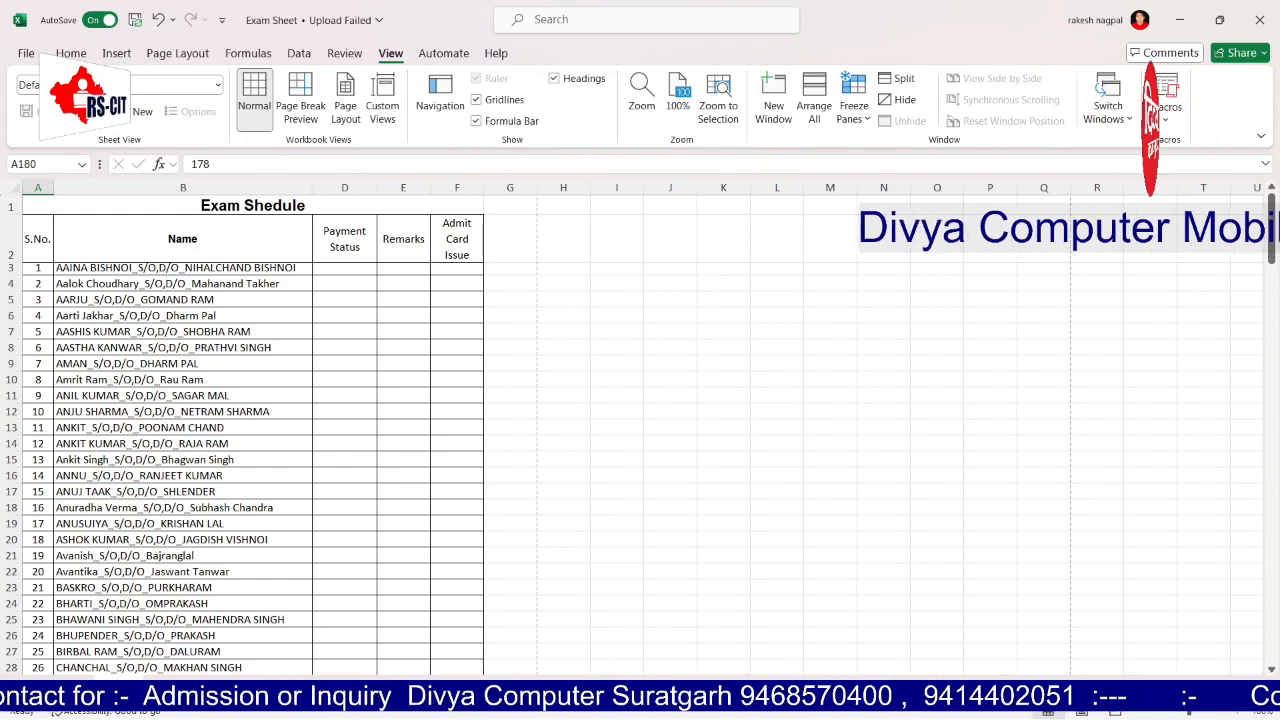
click(222, 20)
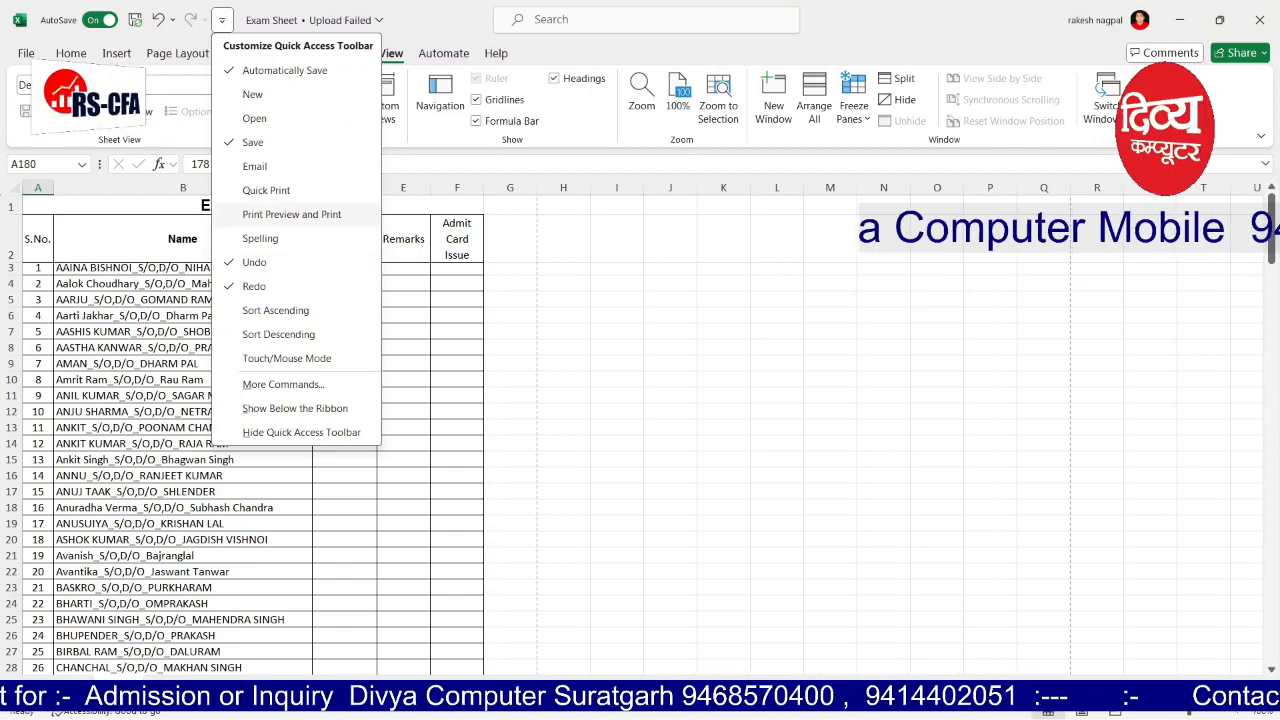
Step: Add Print Preview and Print to the Quick Access Toolbar and preview both printed pages
click(291, 214)
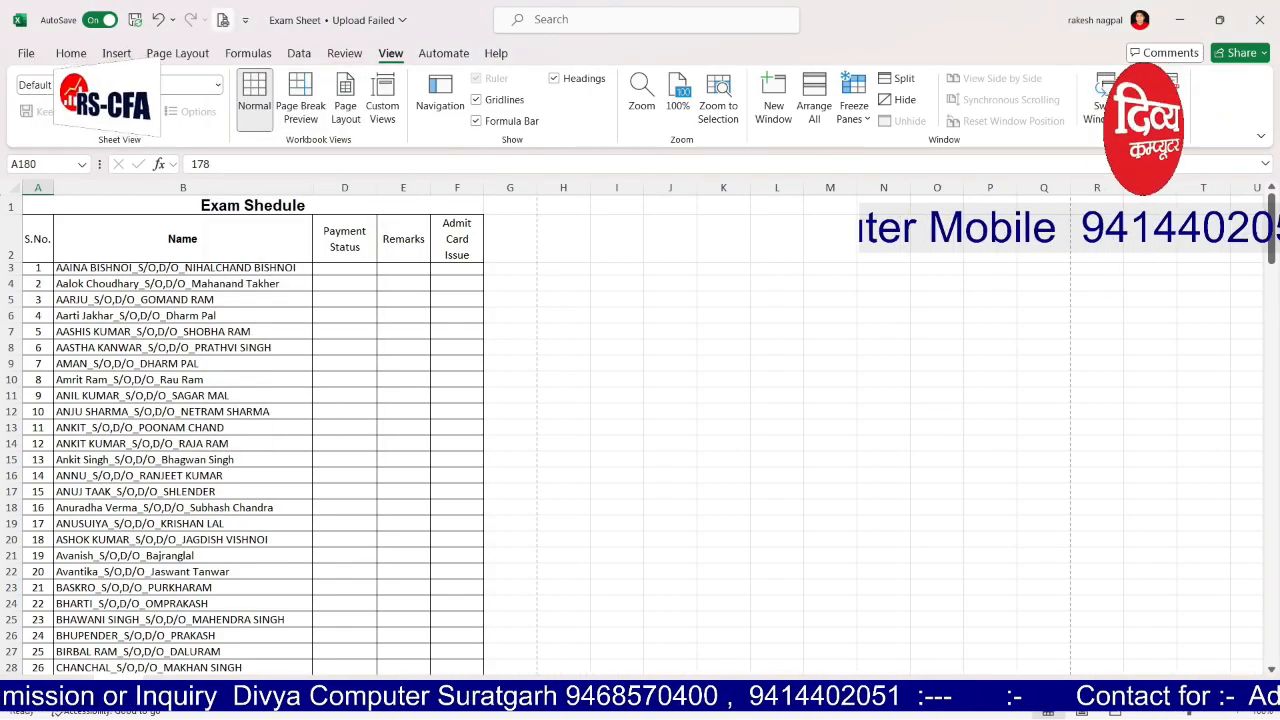
click(223, 19)
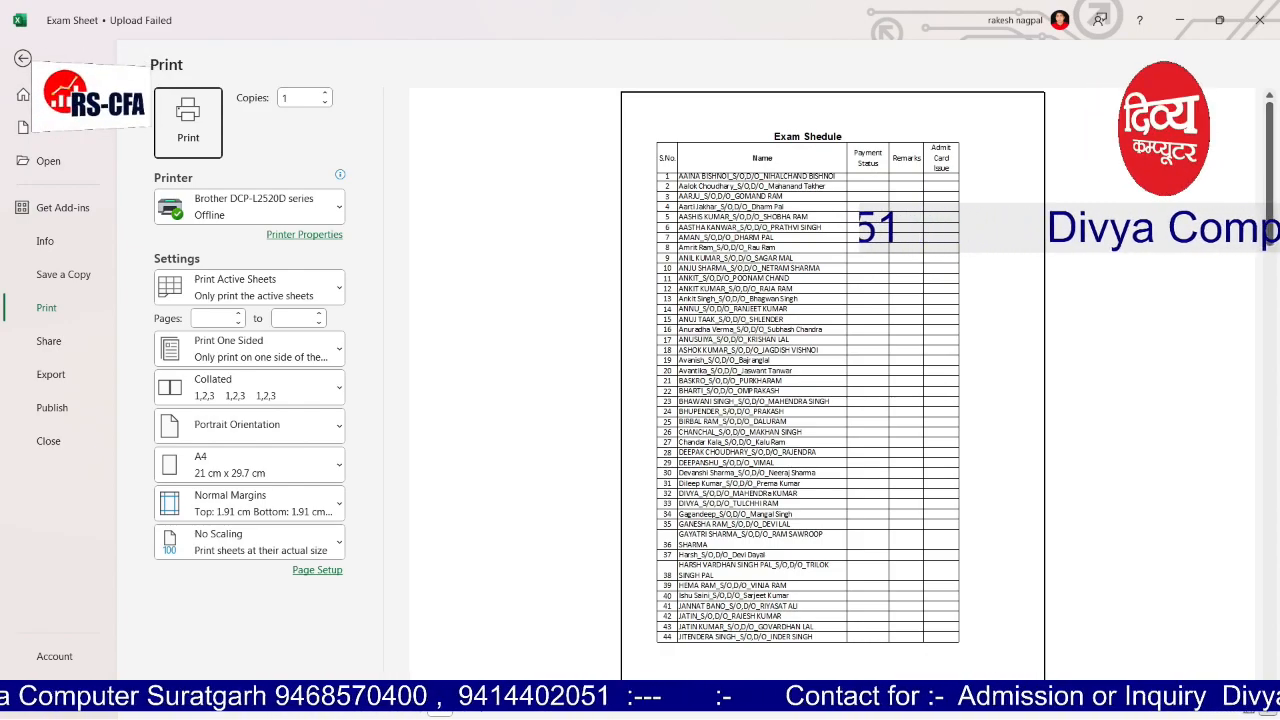
click(483, 711)
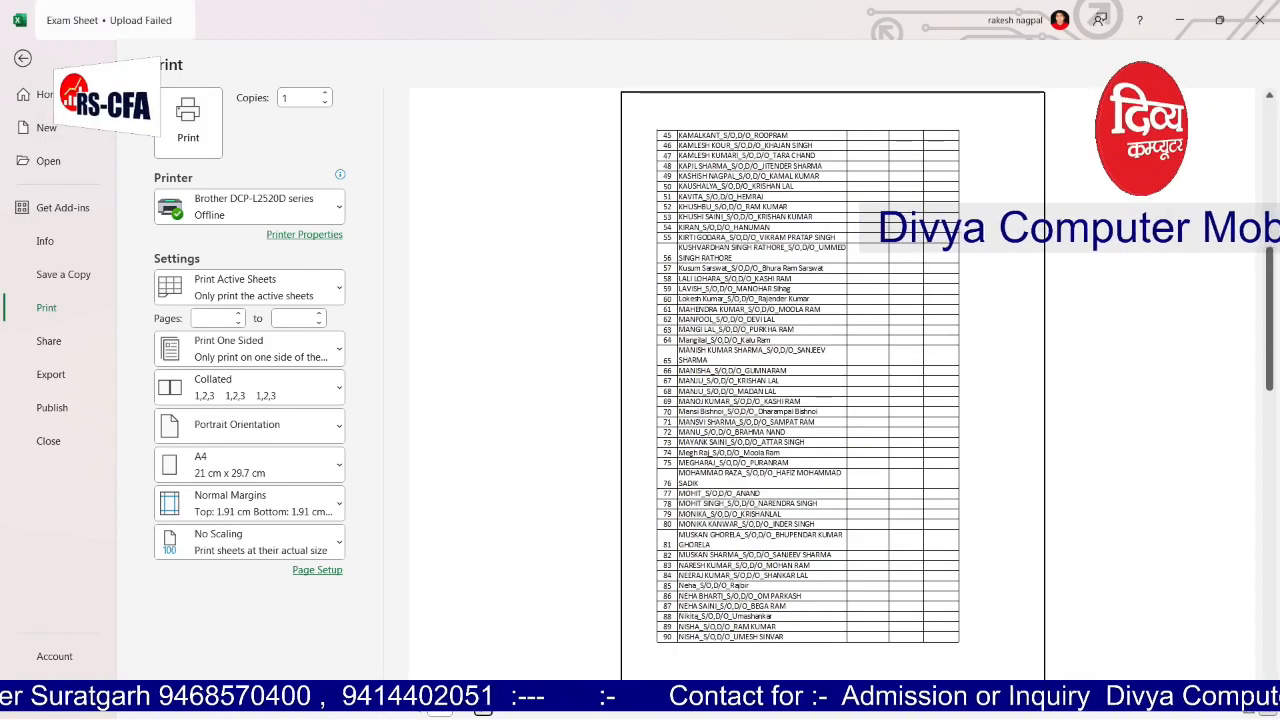
key(Escape)
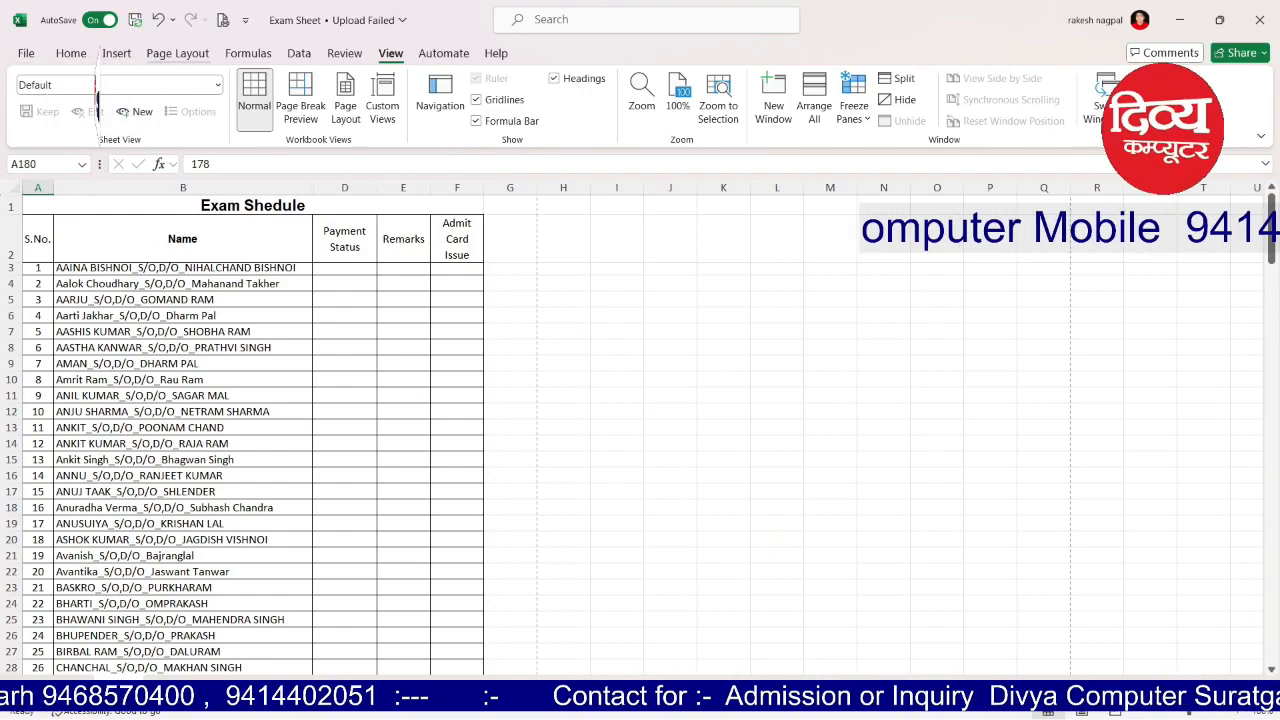
click(177, 53)
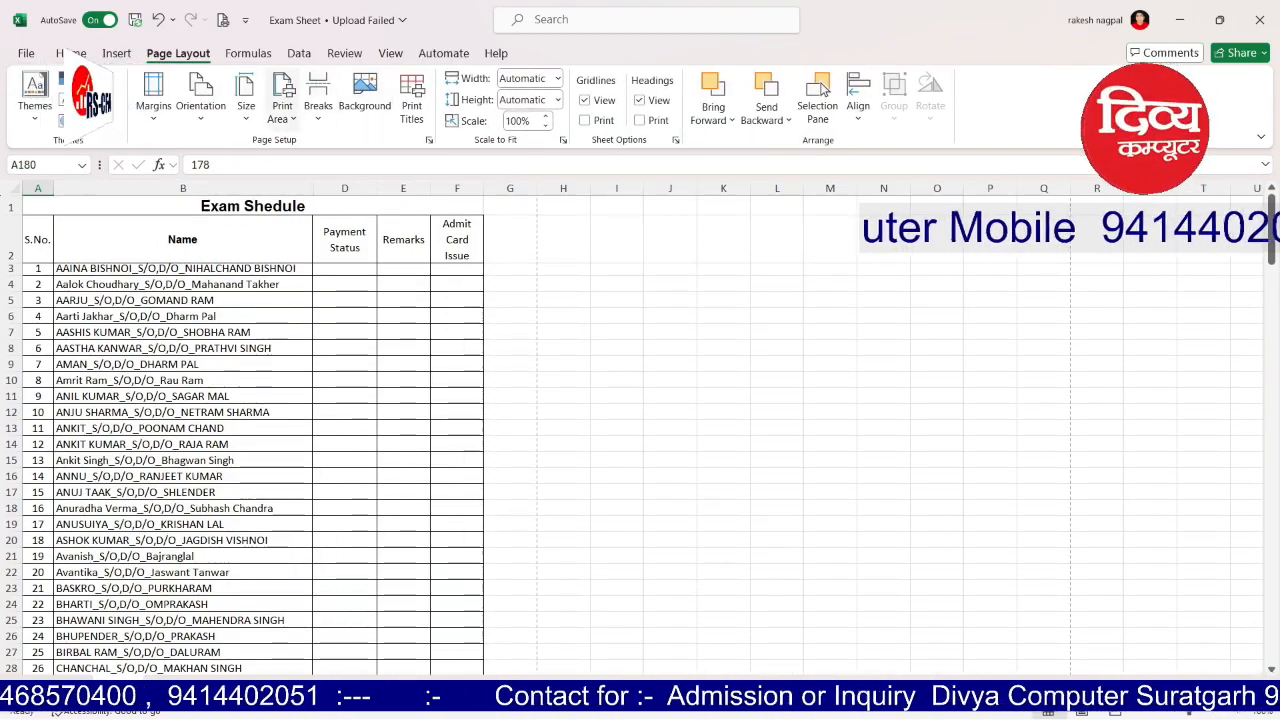
Step: Set Print Titles so rows $1:$2 repeat at the top of every printed page
click(412, 100)
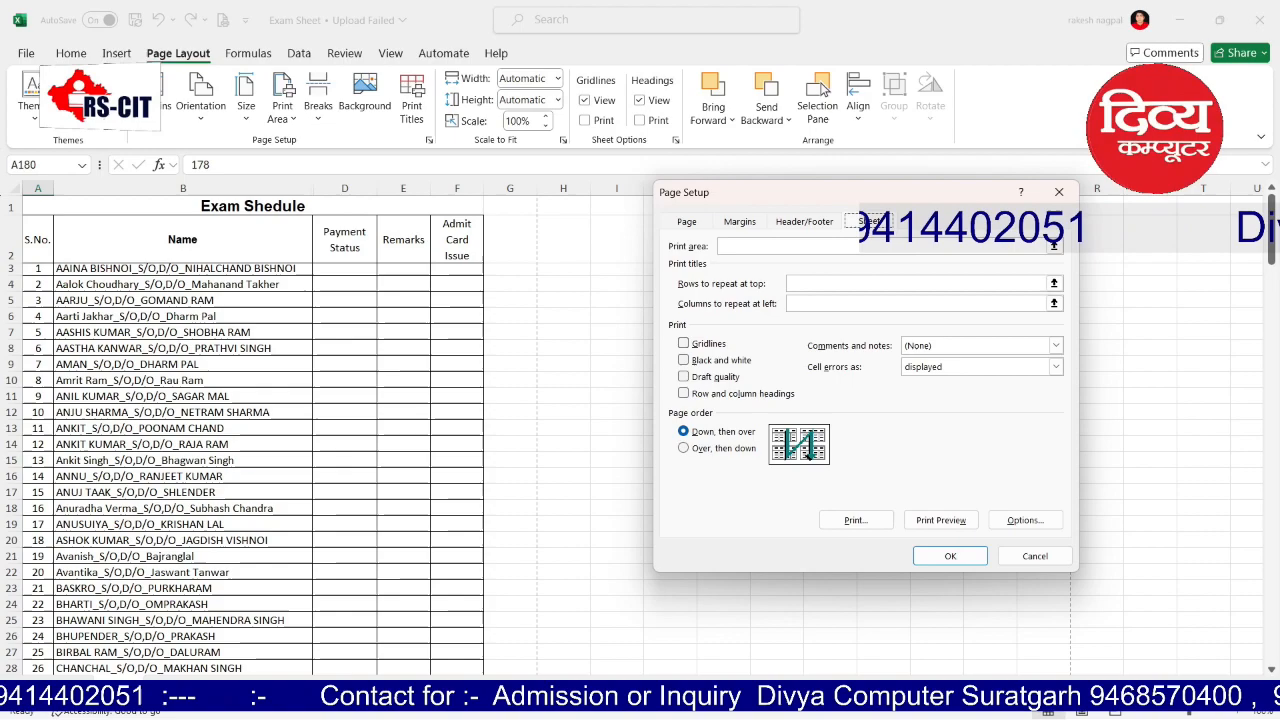
click(1053, 246)
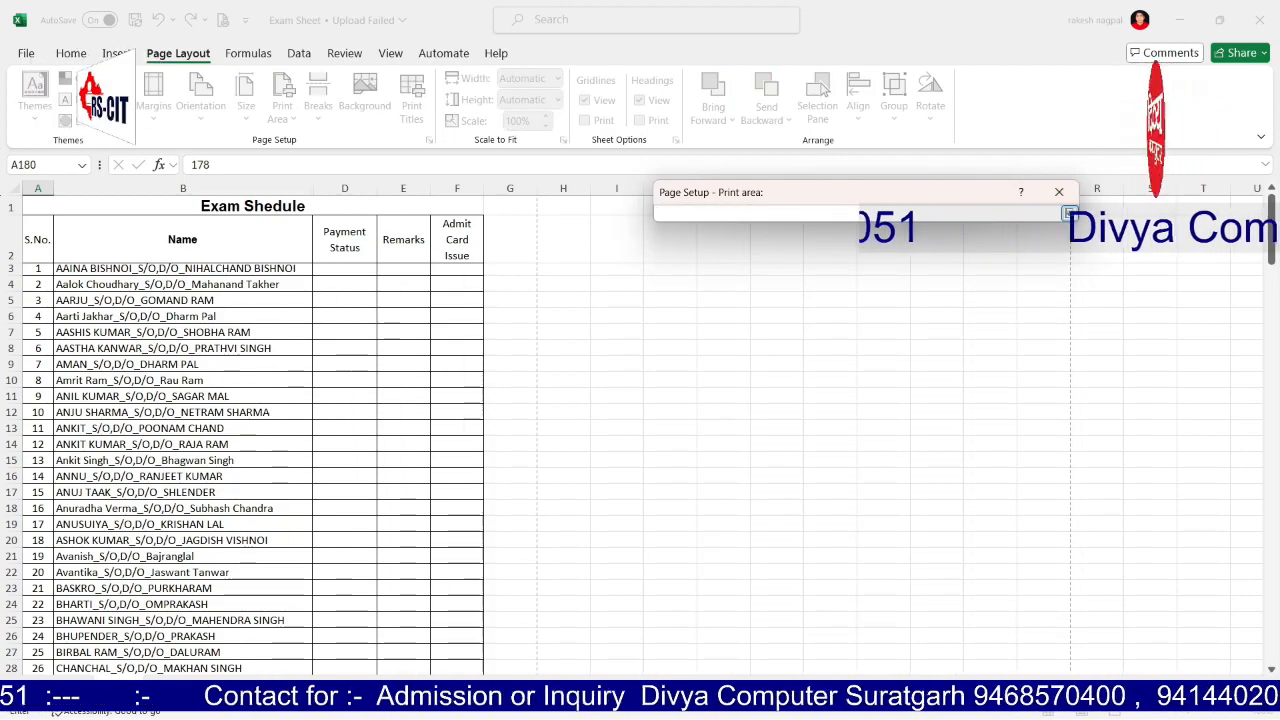
click(1069, 213)
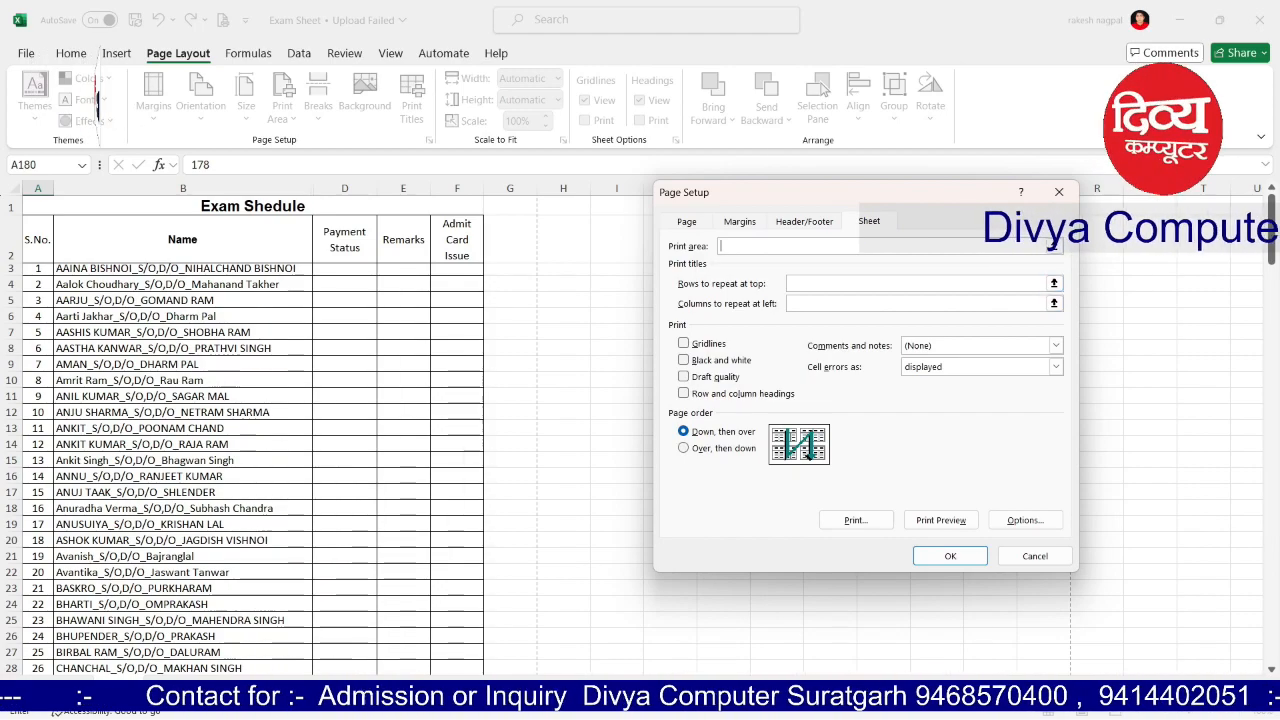
click(1053, 283)
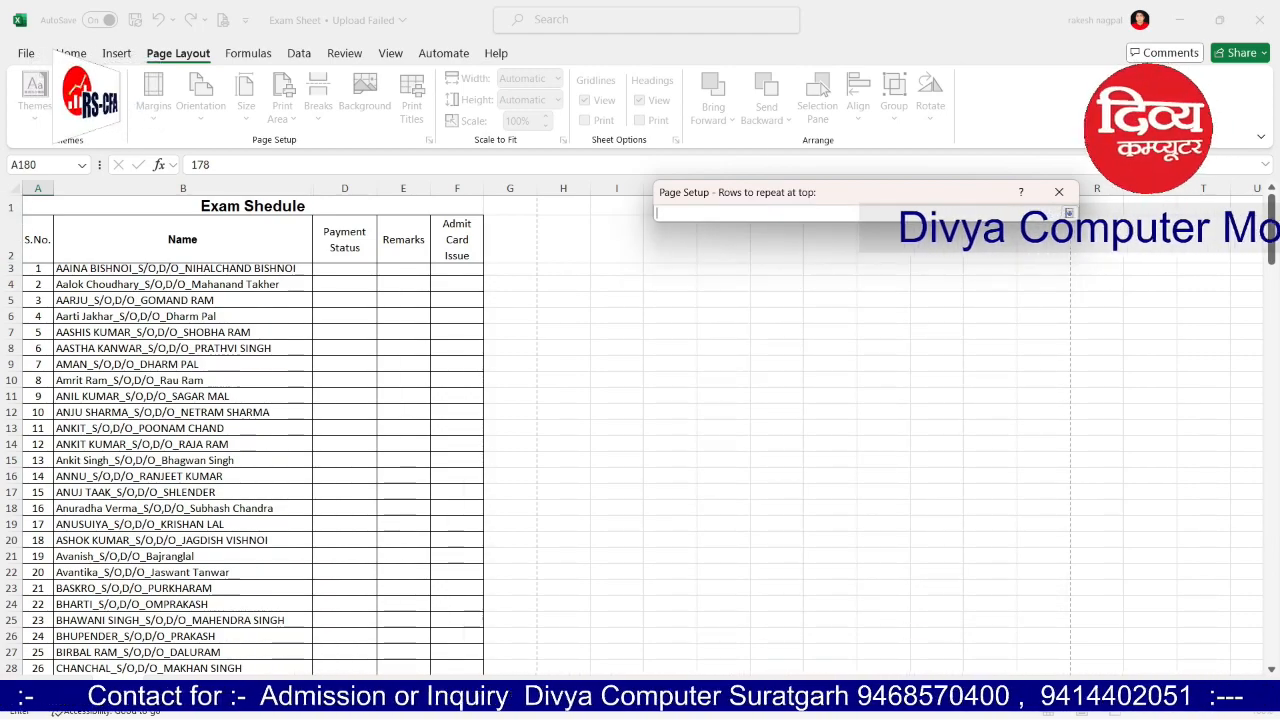
drag(11, 206, 11, 252)
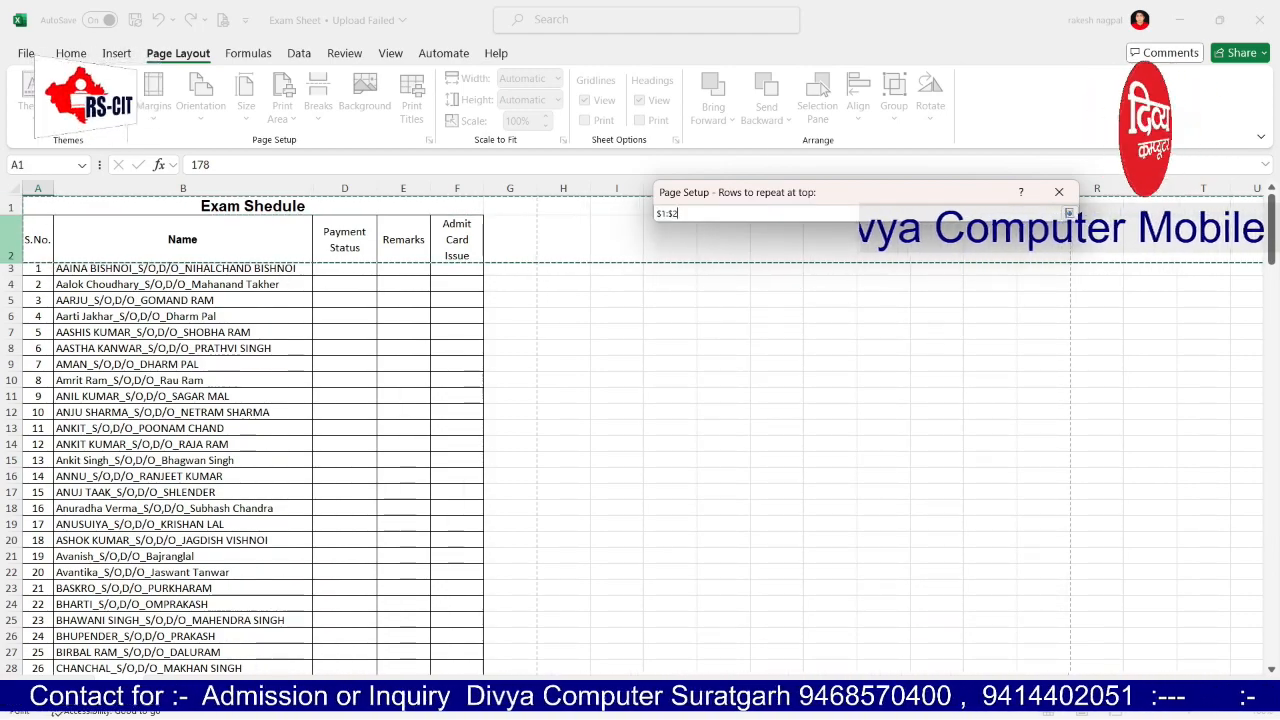
click(1069, 213)
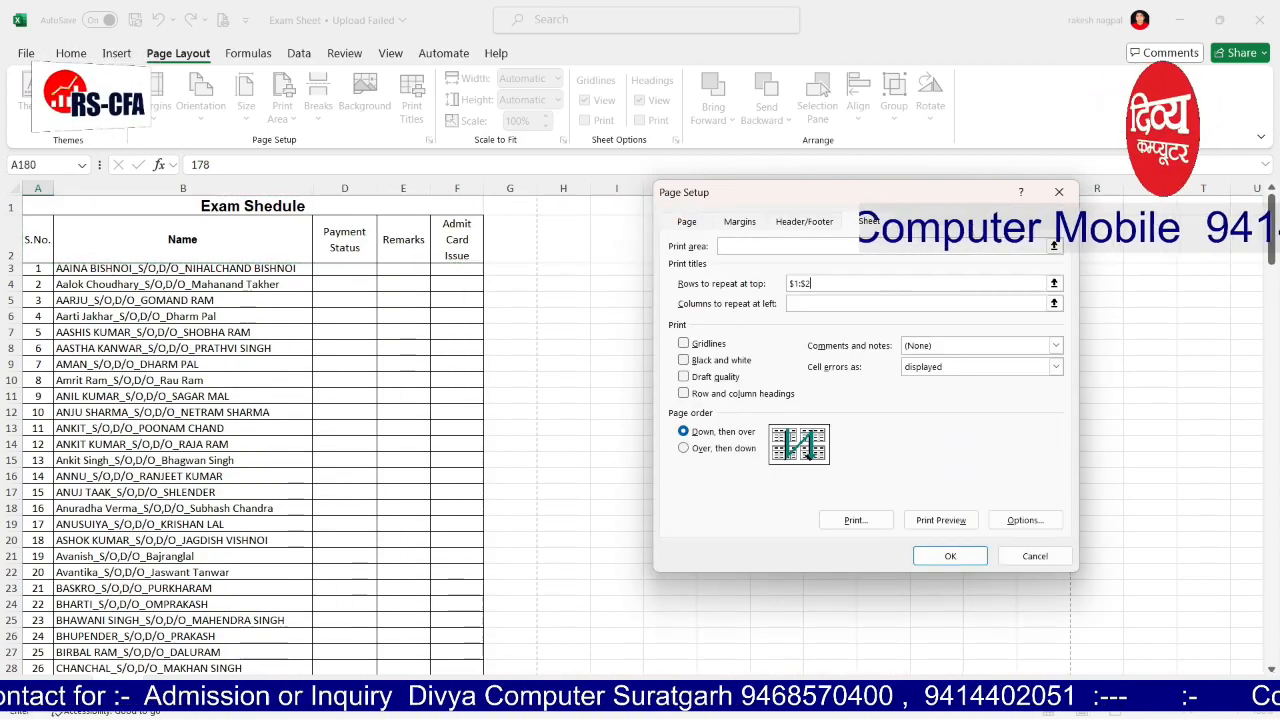
click(950, 556)
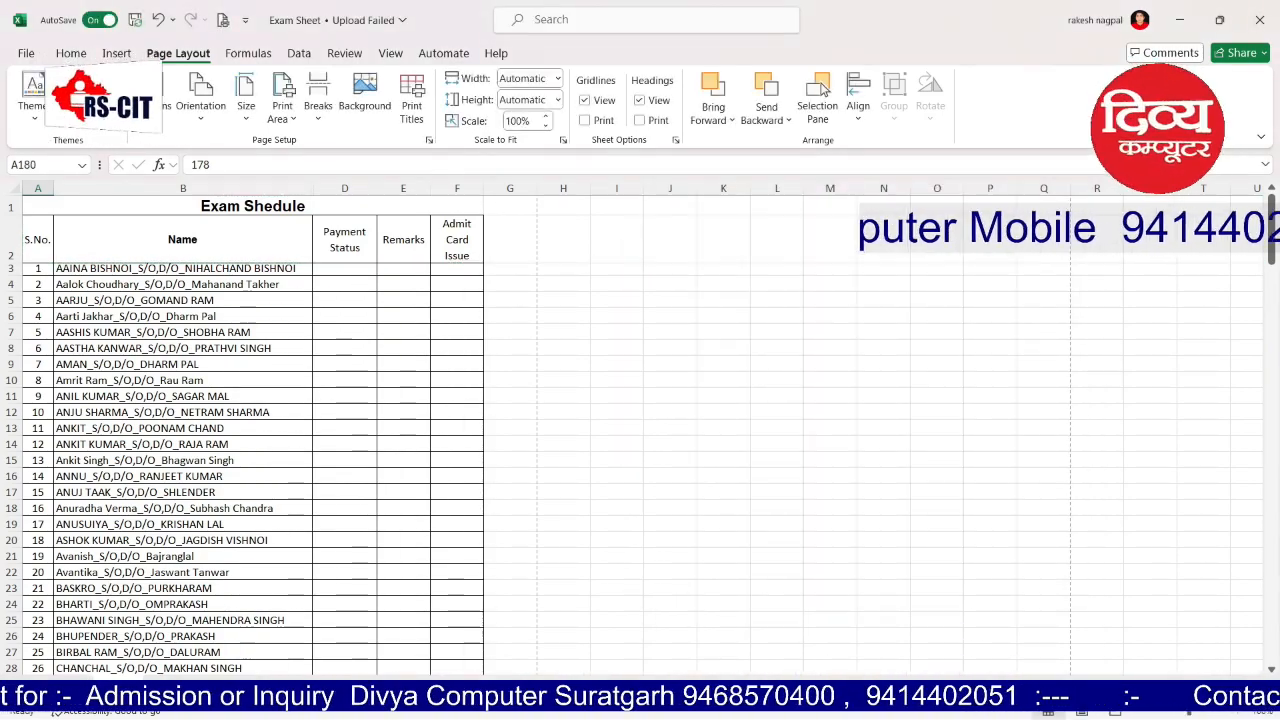
key(ctrl+p)
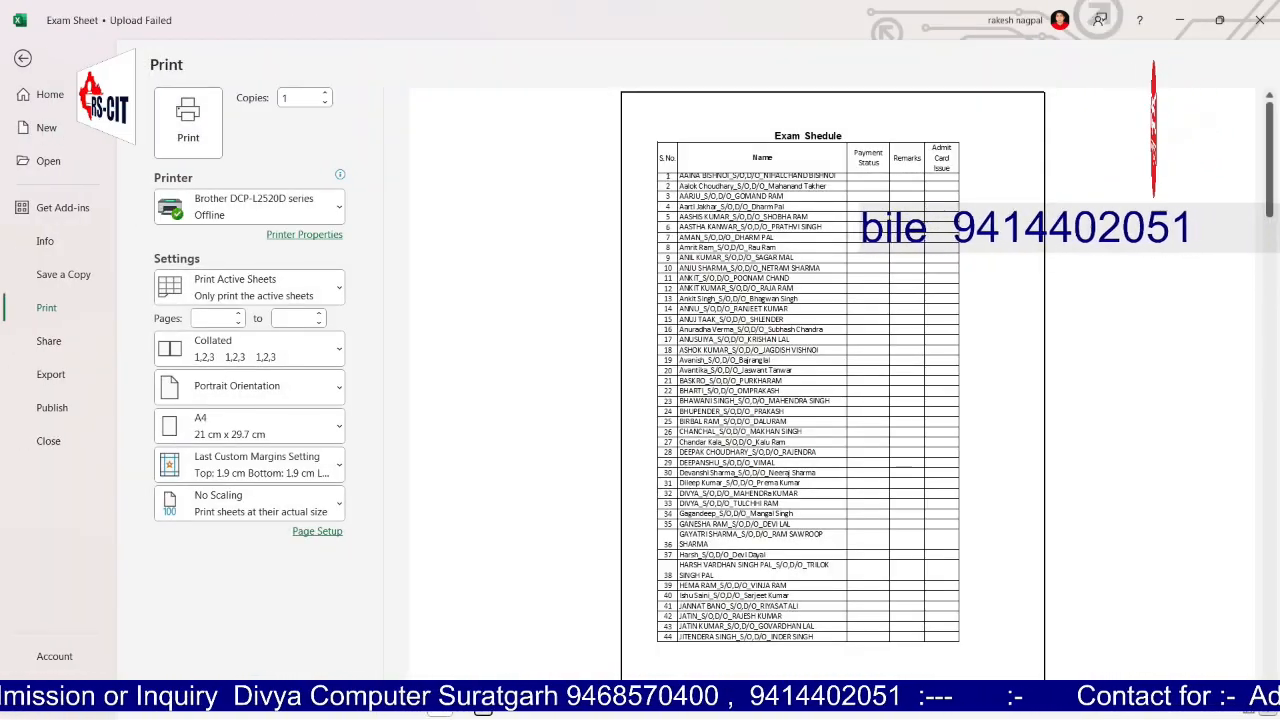
Step: Scroll through the print preview to confirm every page shows the headings, then exit
scroll(832, 386, down, 4)
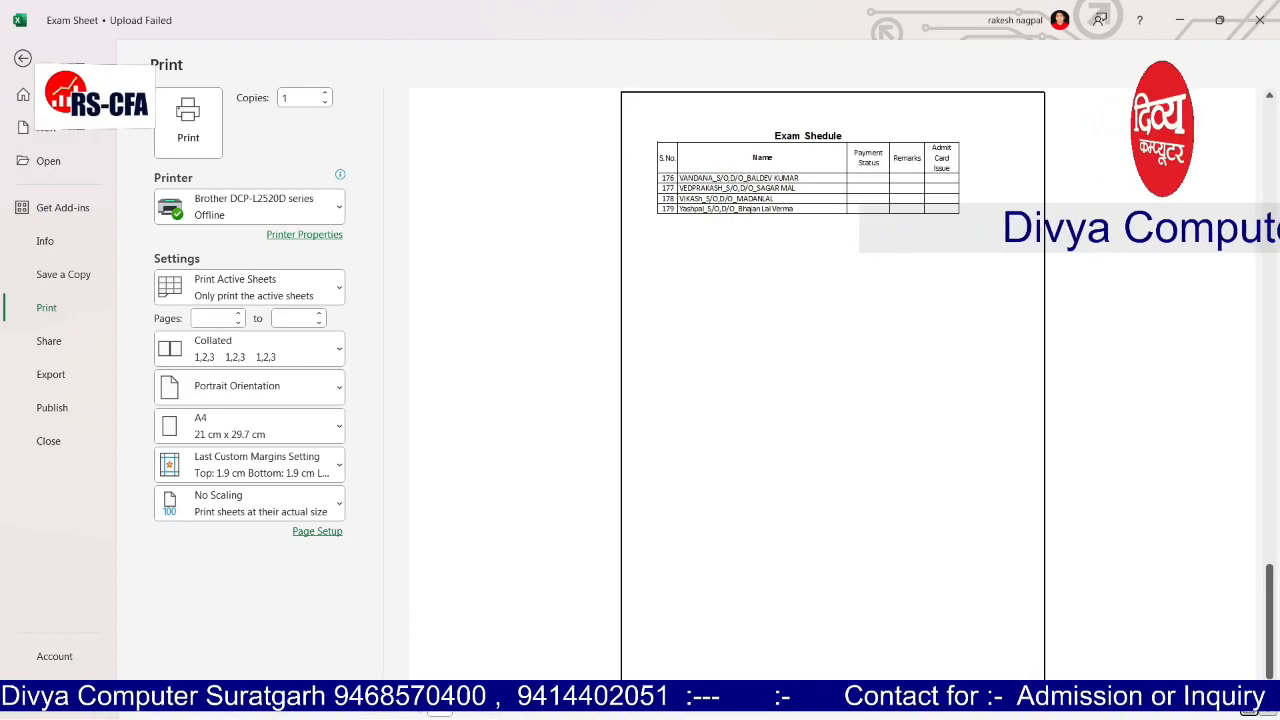
scroll(832, 386, up, 4)
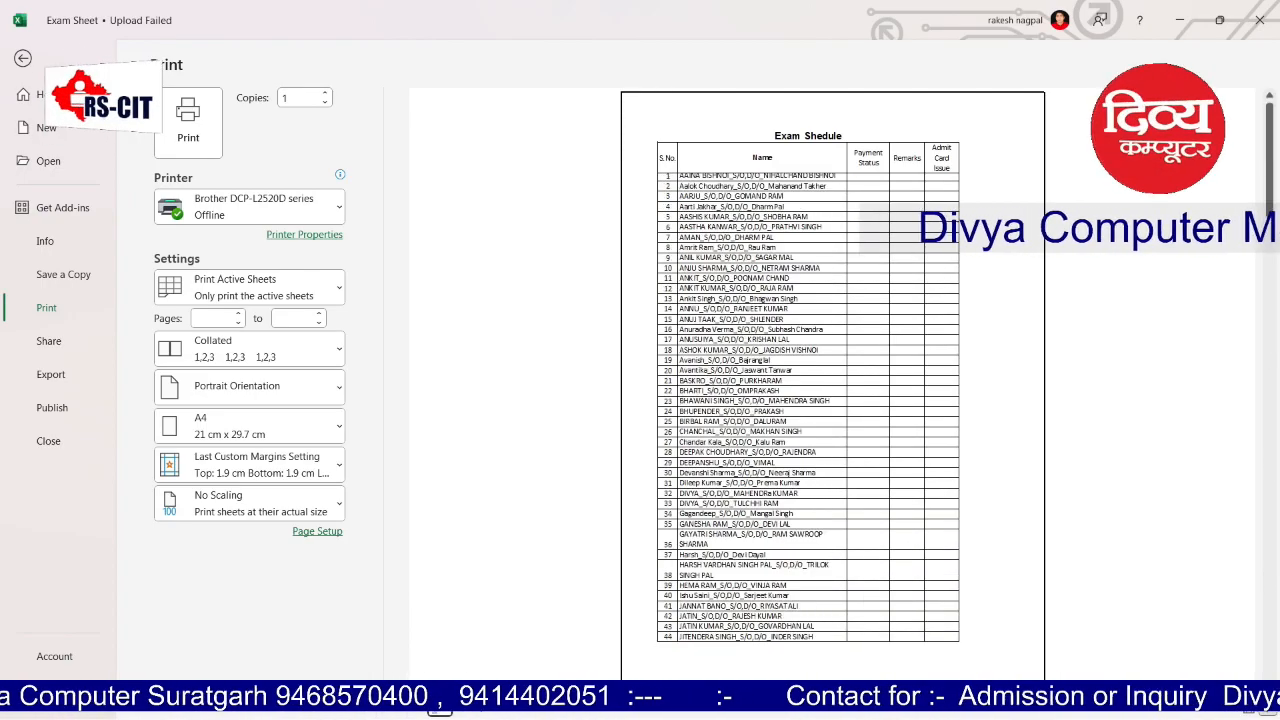
key(Escape)
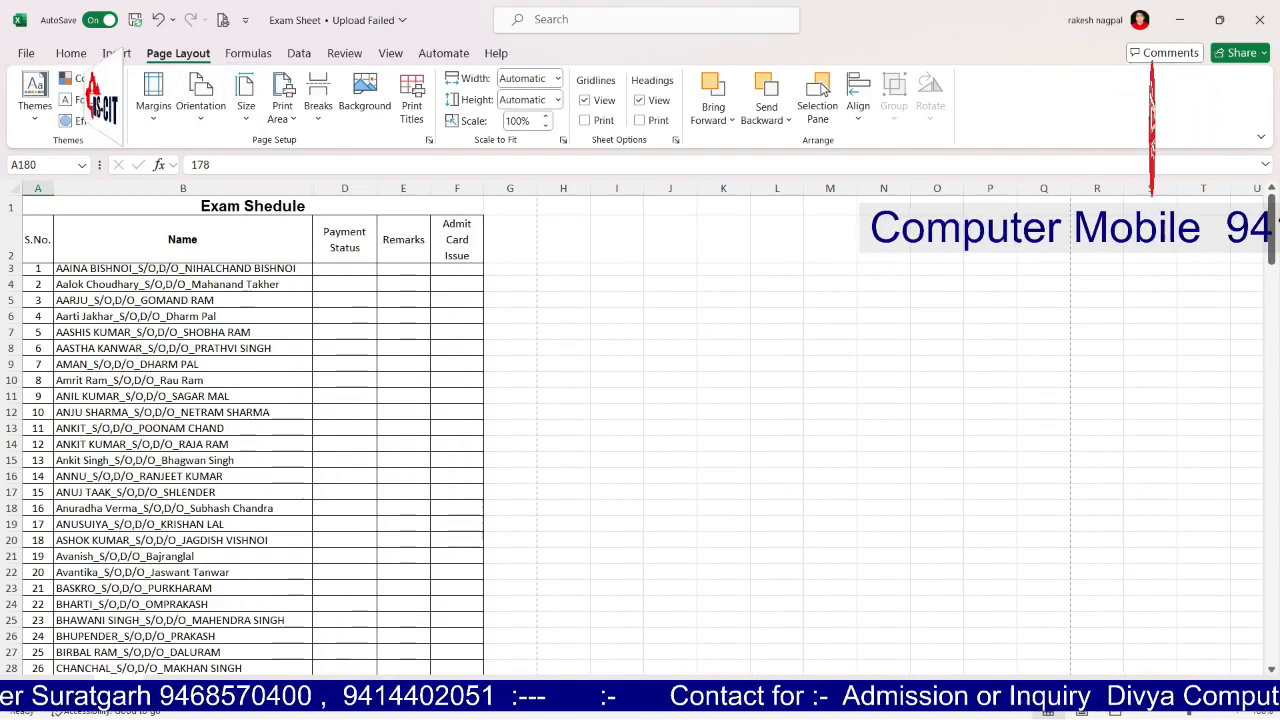
Step: Scale the printout to fit 4 pages tall and check it in print preview
click(557, 100)
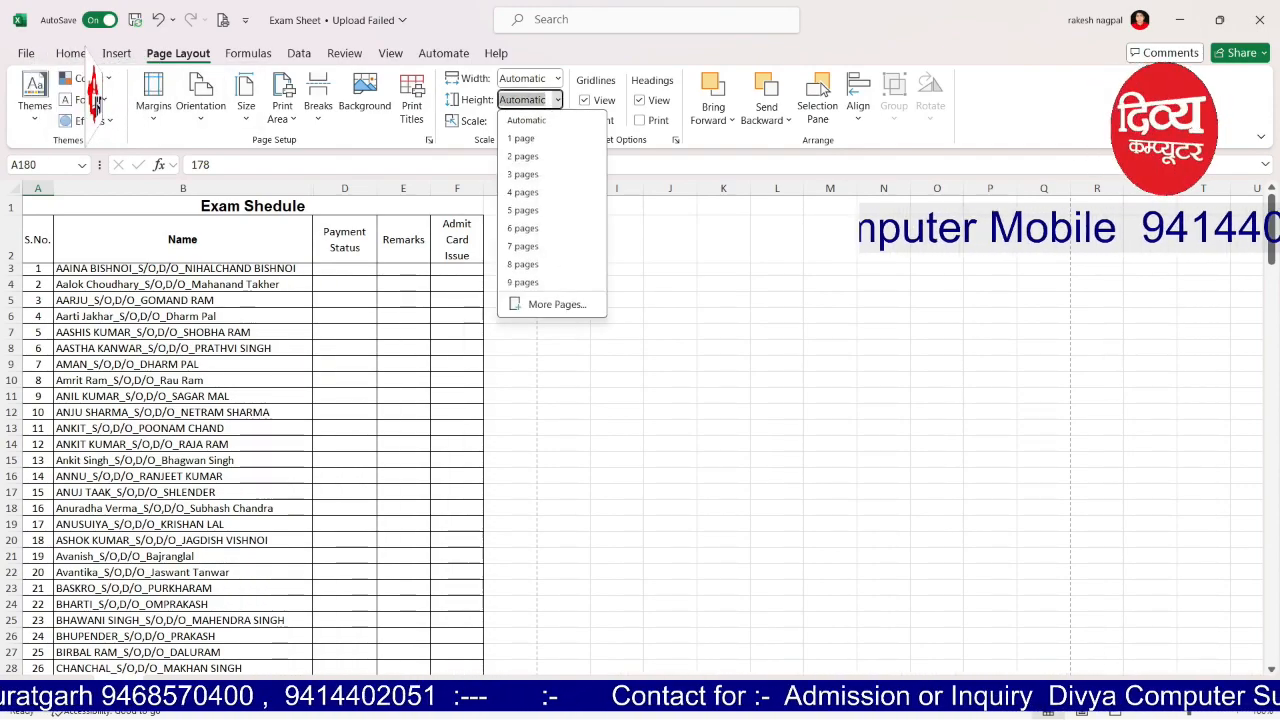
click(523, 192)
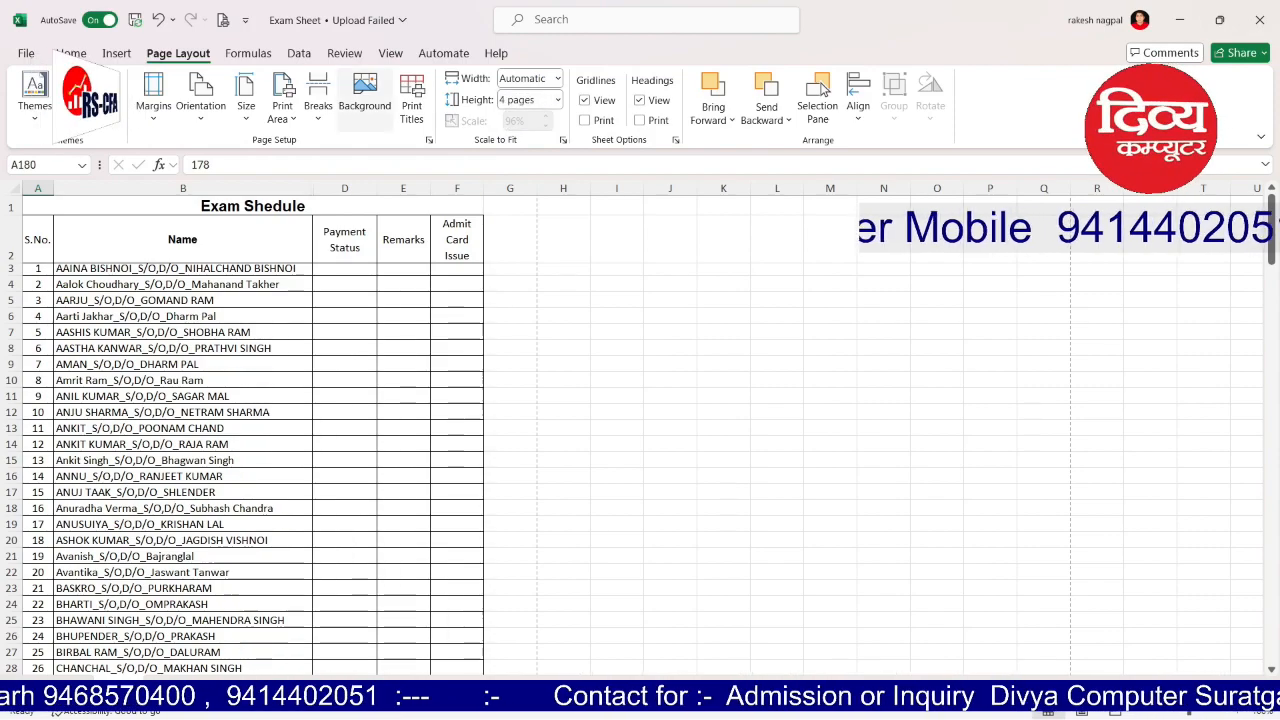
click(223, 20)
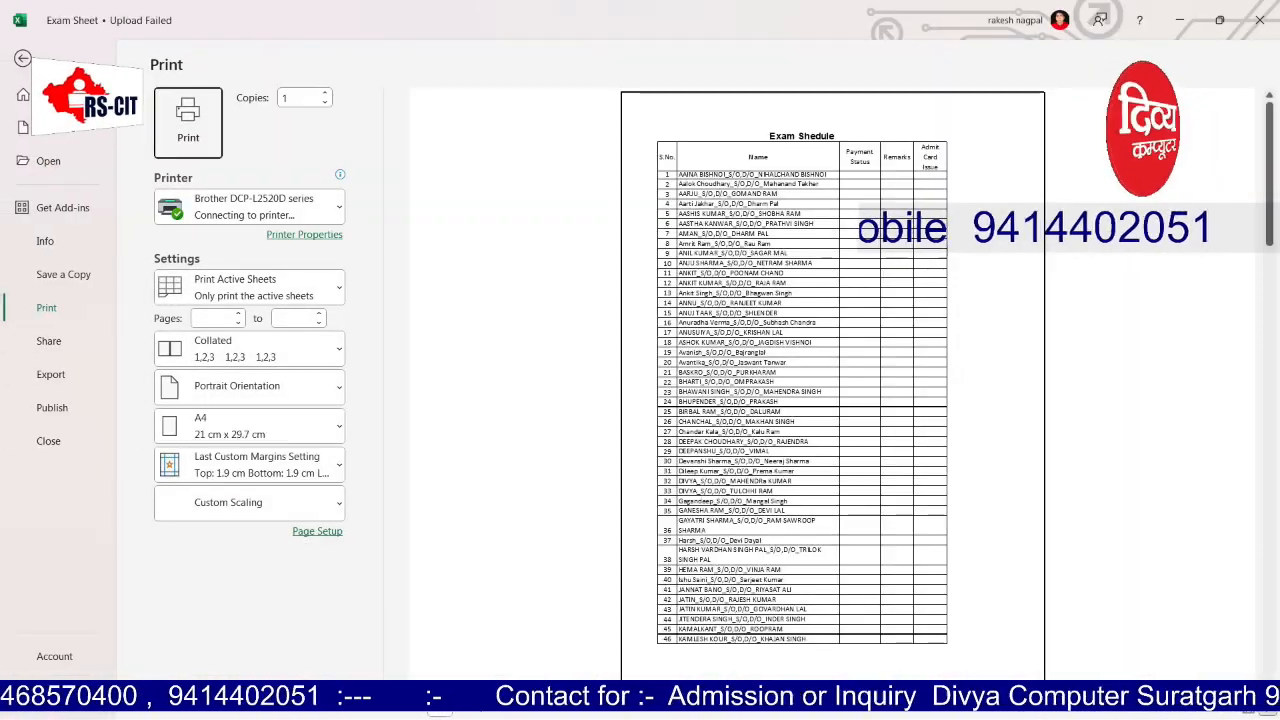
key(Escape)
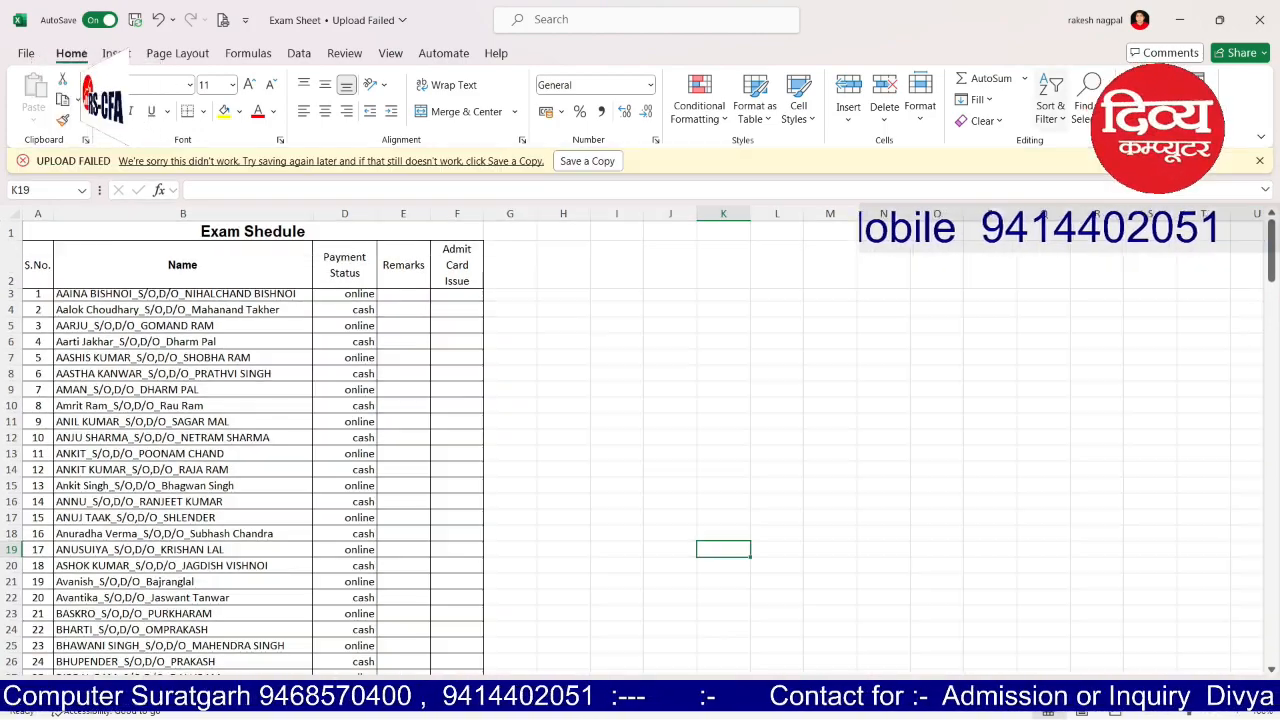
Step: Dismiss the Upload Failed message and turn on AutoFilter for heading row 2
click(723, 295)
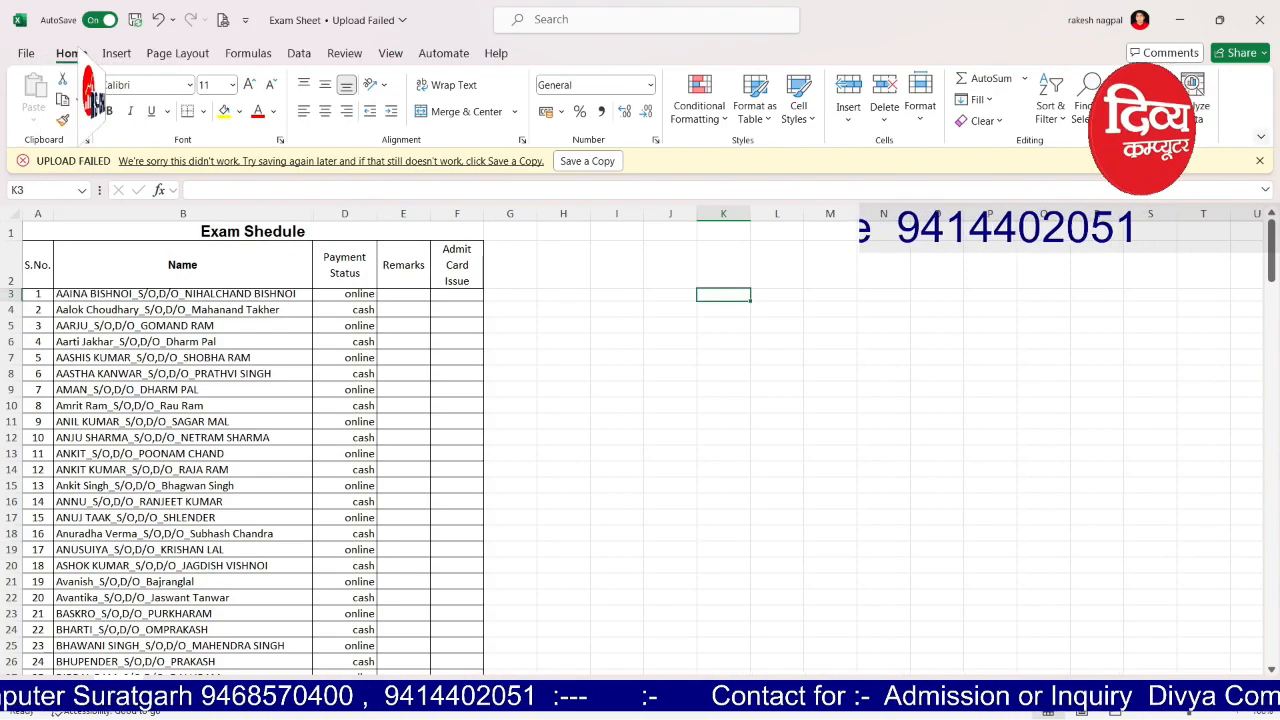
click(1260, 161)
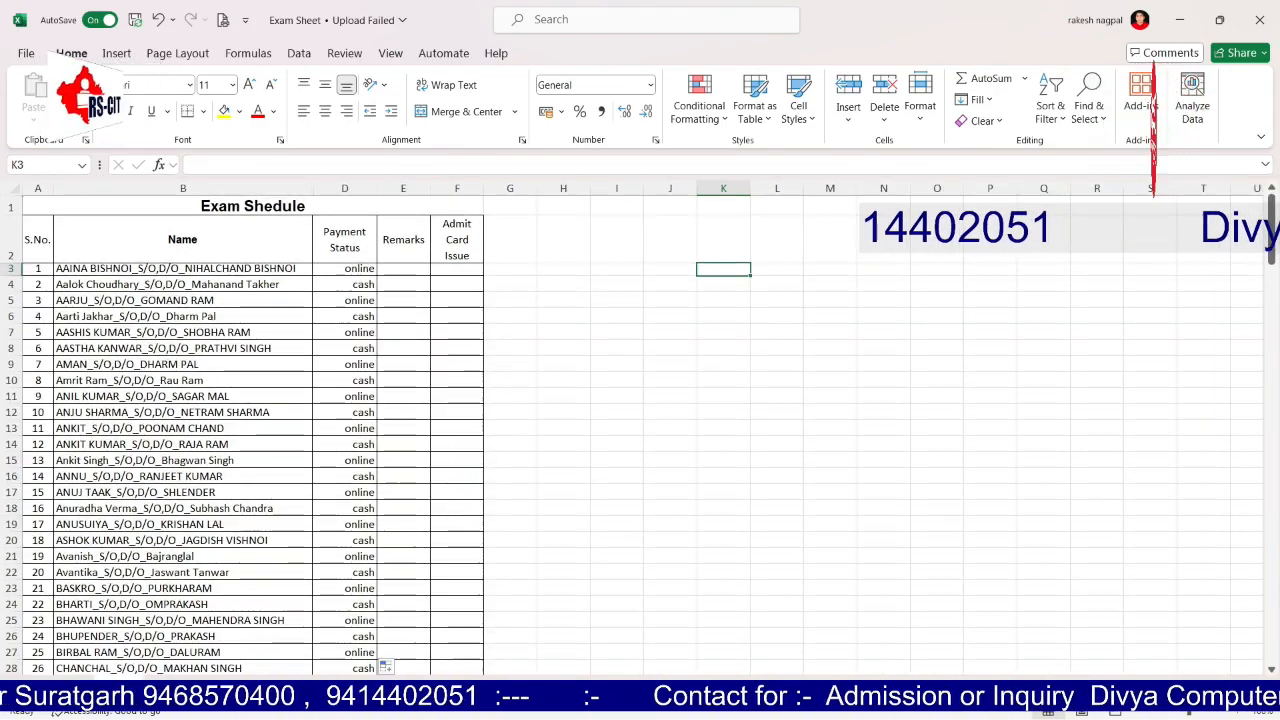
click(11, 240)
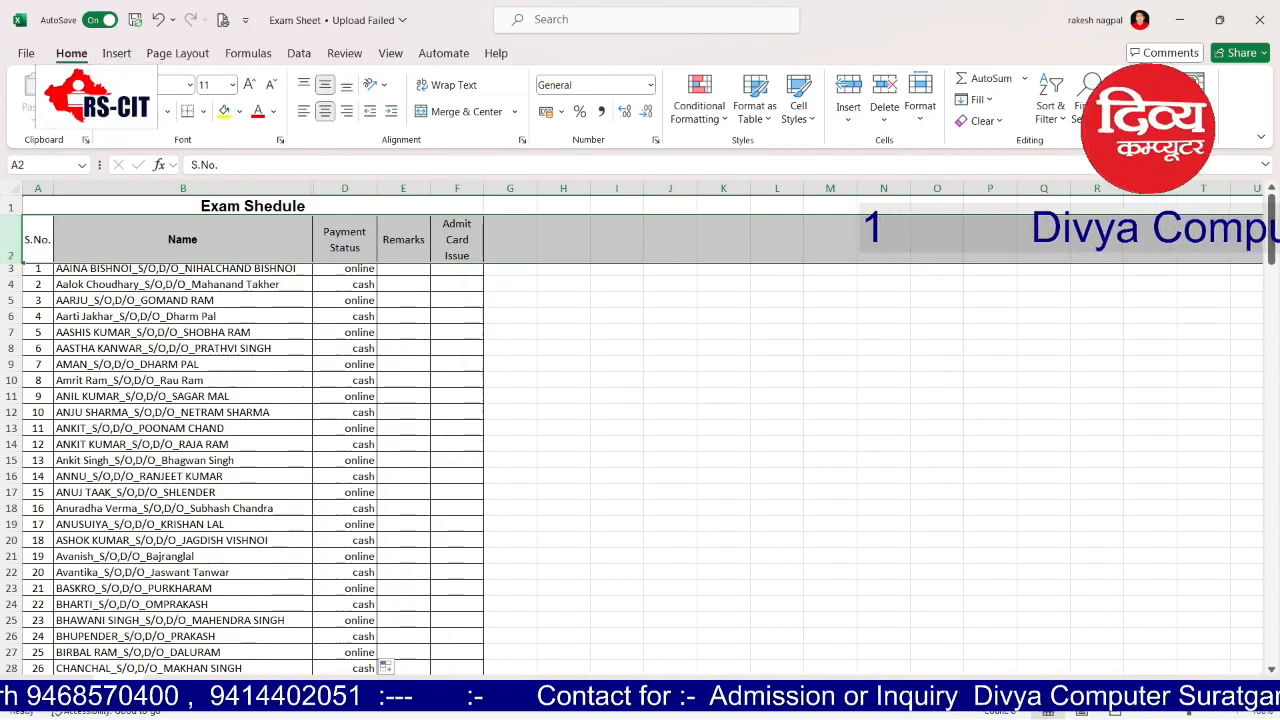
key(ctrl+shift+l)
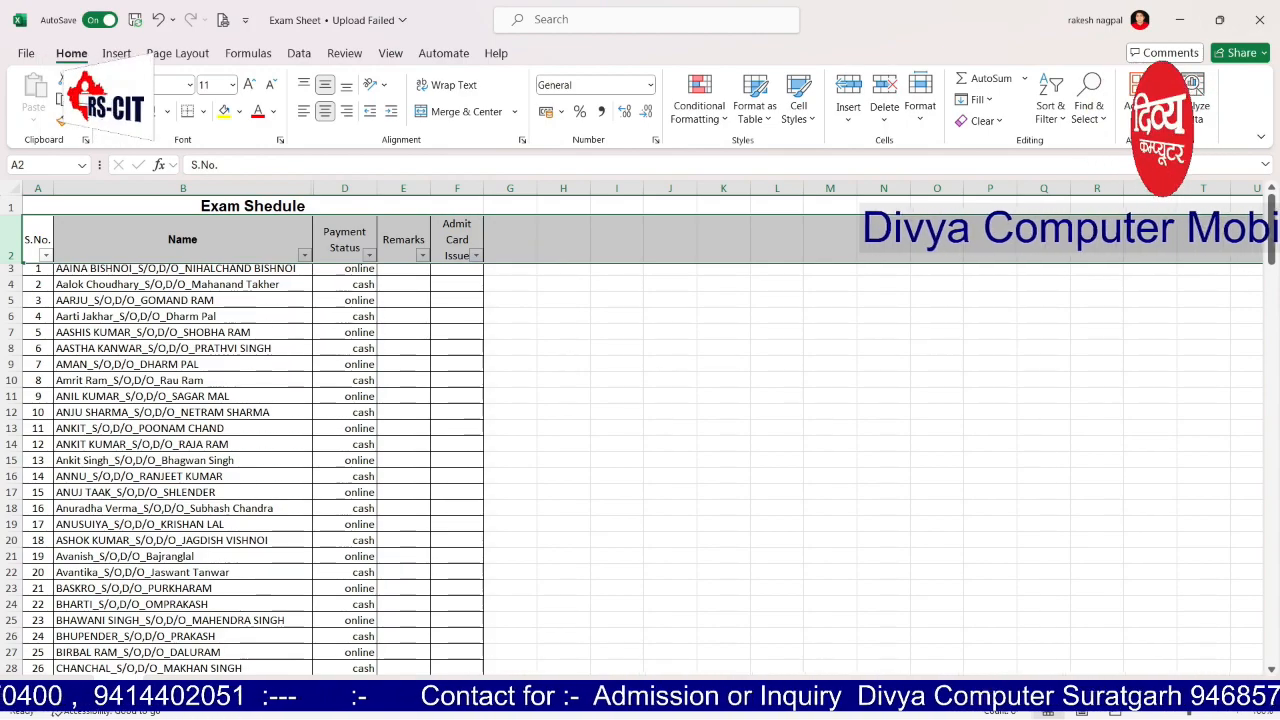
click(617, 380)
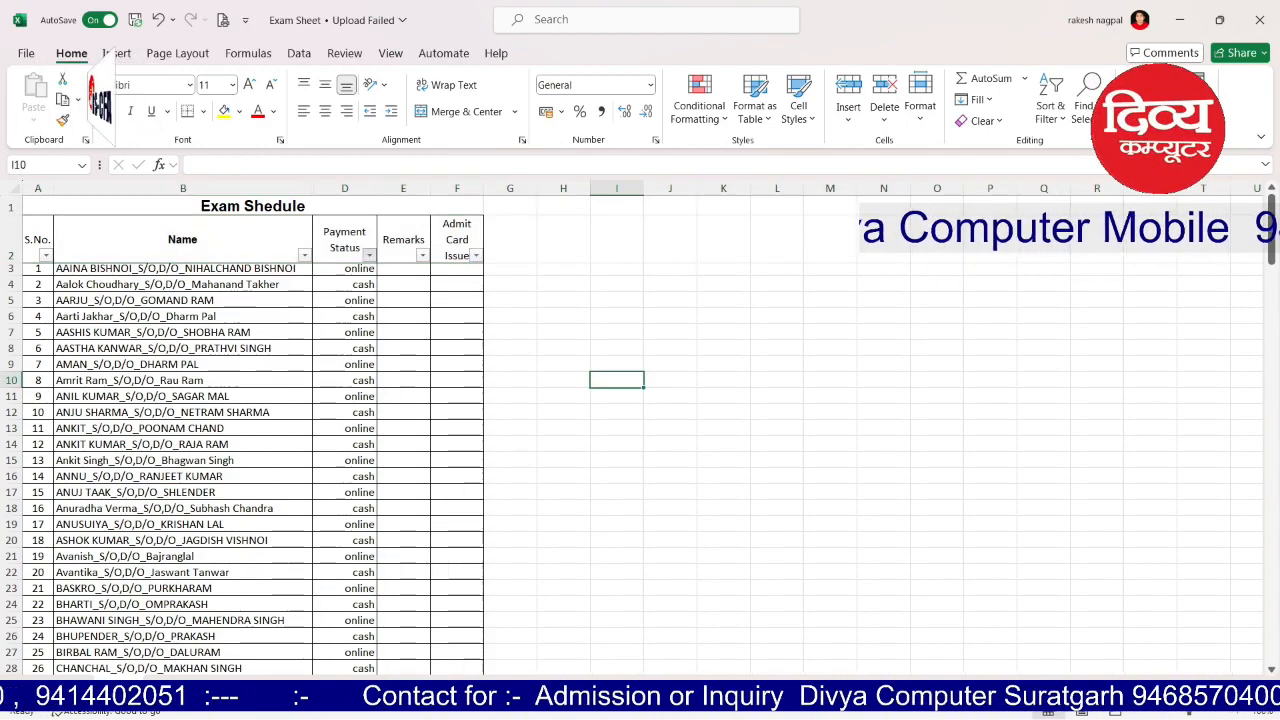
click(369, 255)
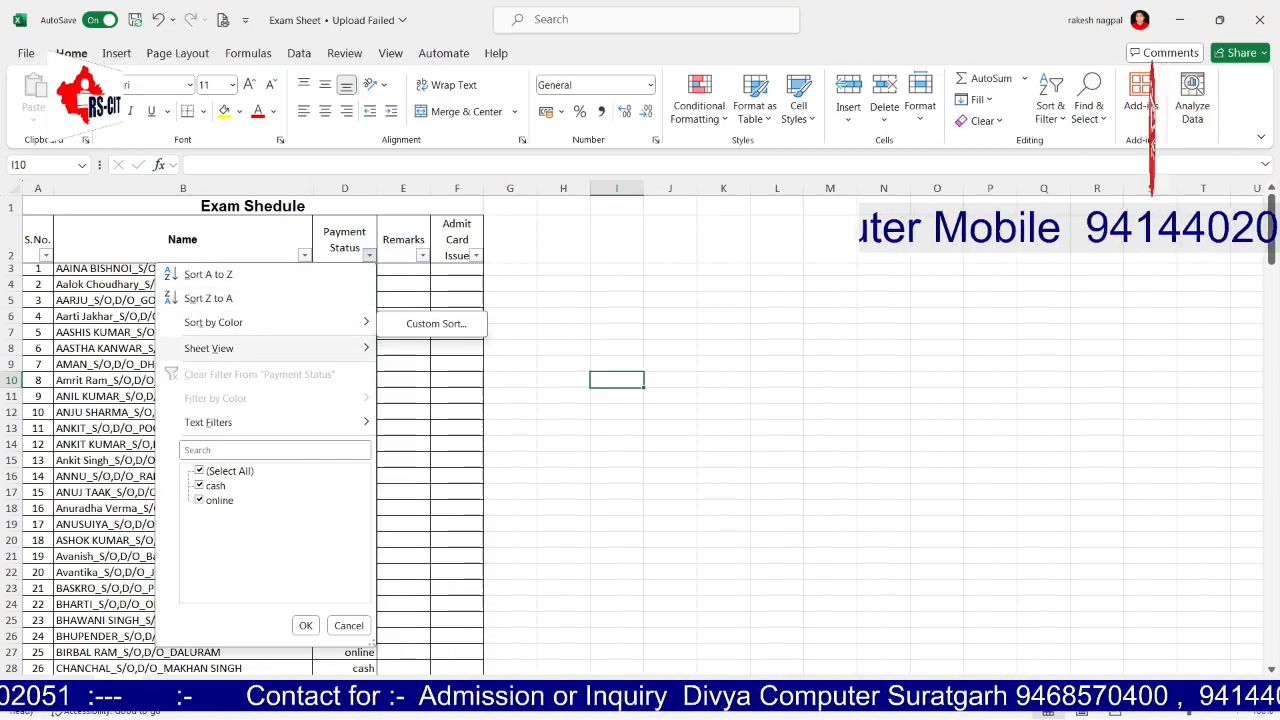
Step: Filter Payment Status to show only online payers
click(200, 471)
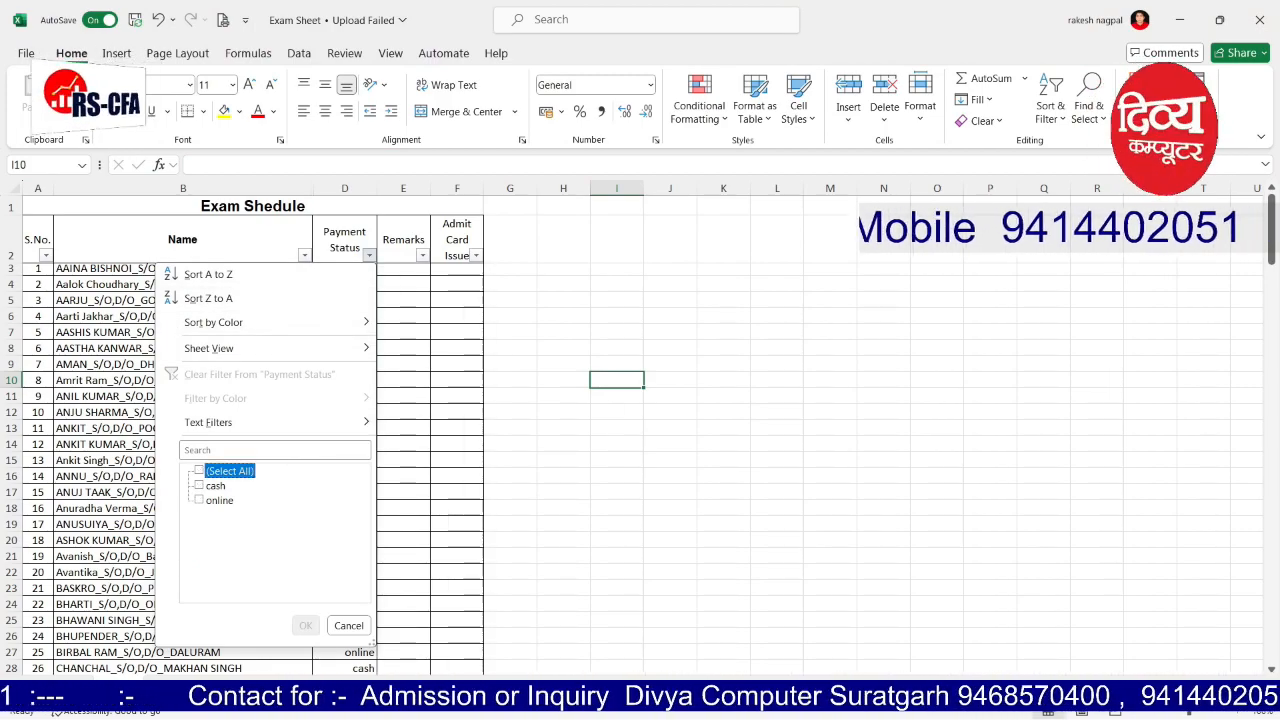
click(200, 500)
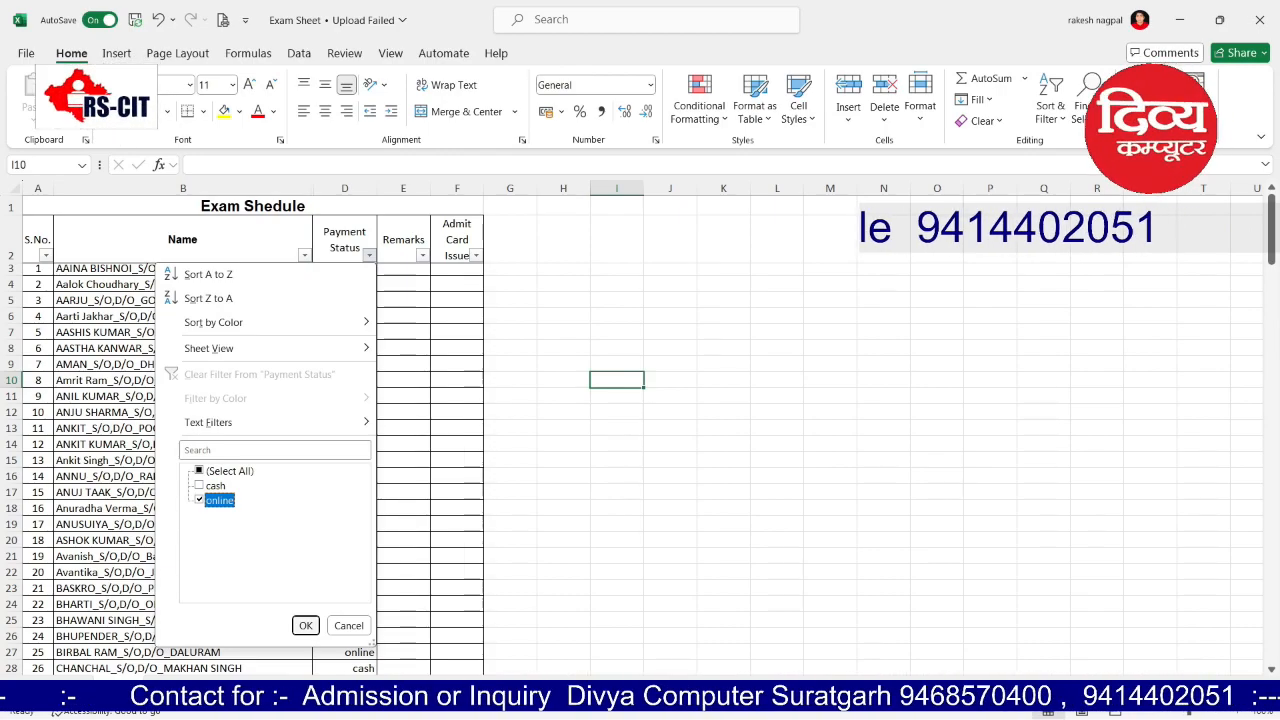
click(305, 625)
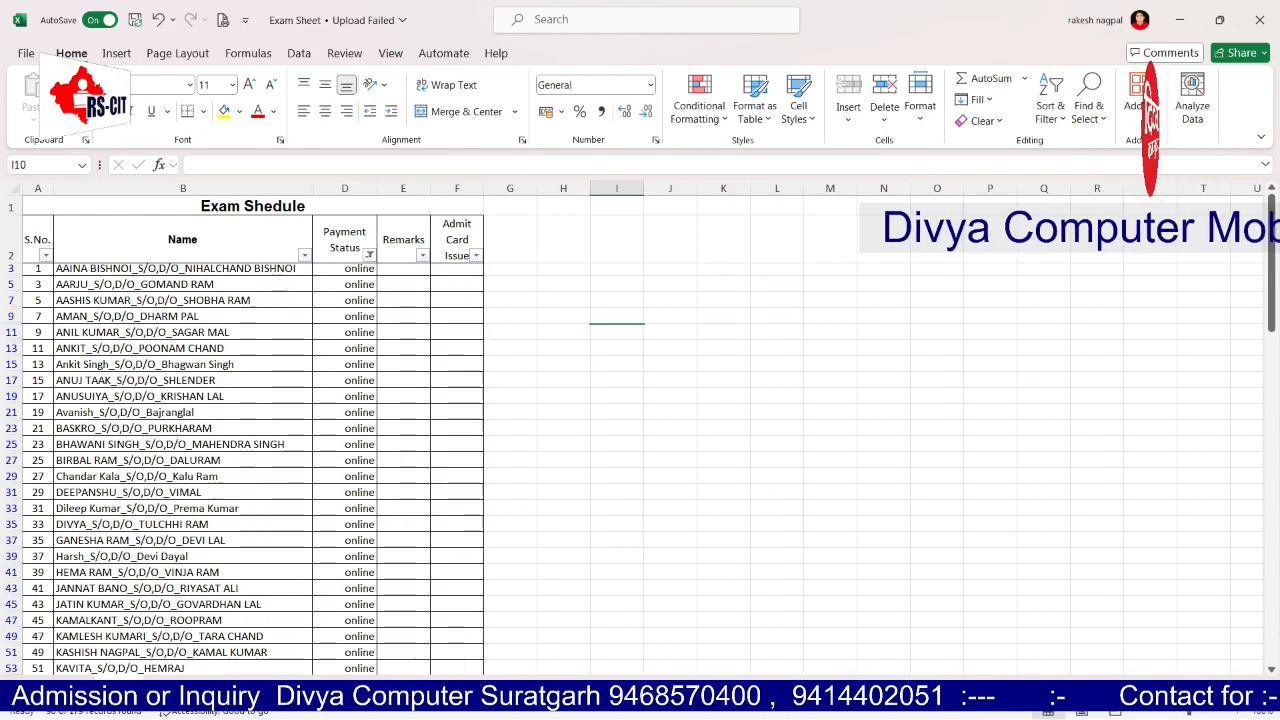
Step: Switch the Payment Status filter to show only cash payers
click(370, 255)
click(200, 486)
click(200, 500)
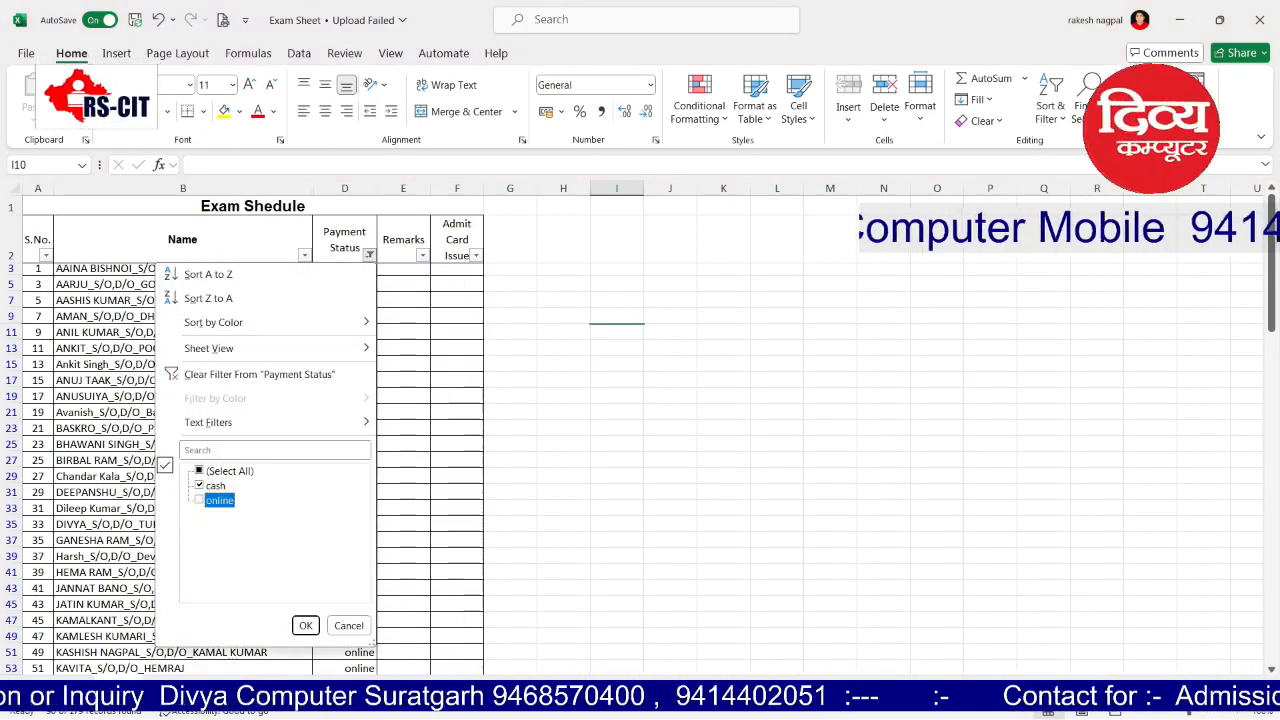
click(305, 625)
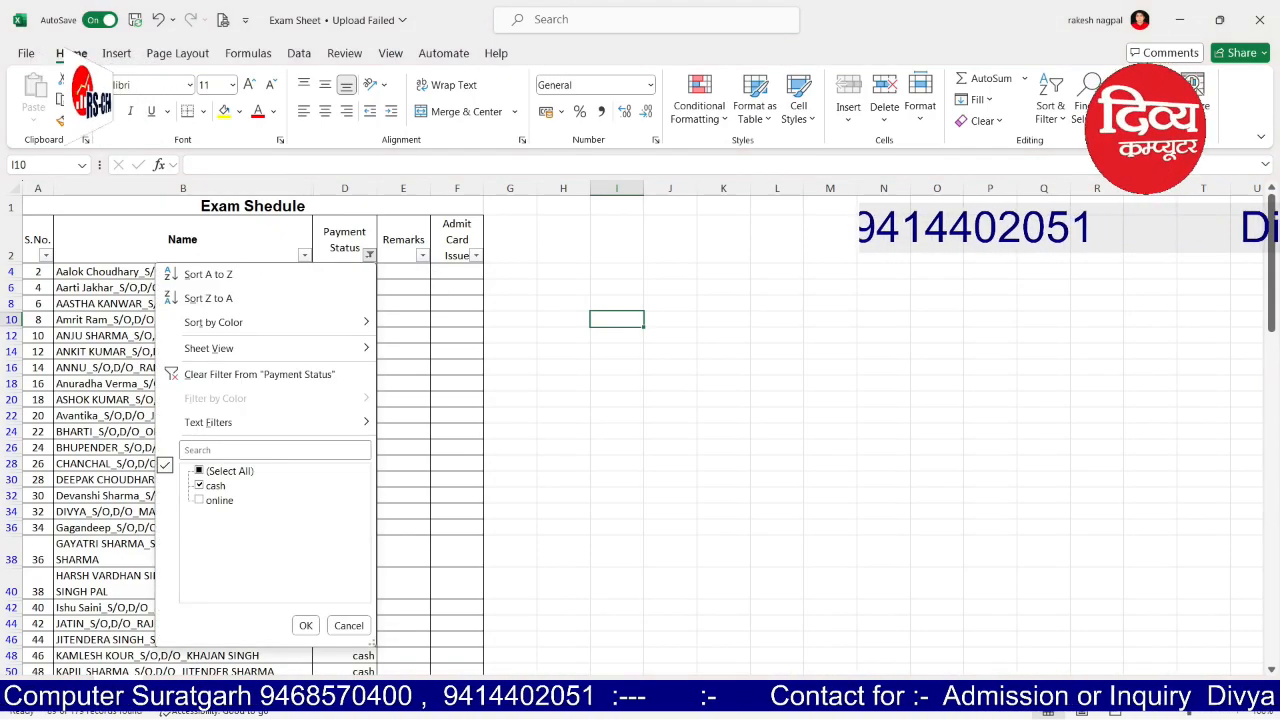
Step: Select All payment statuses so every student is shown again
click(200, 471)
click(306, 626)
click(457, 476)
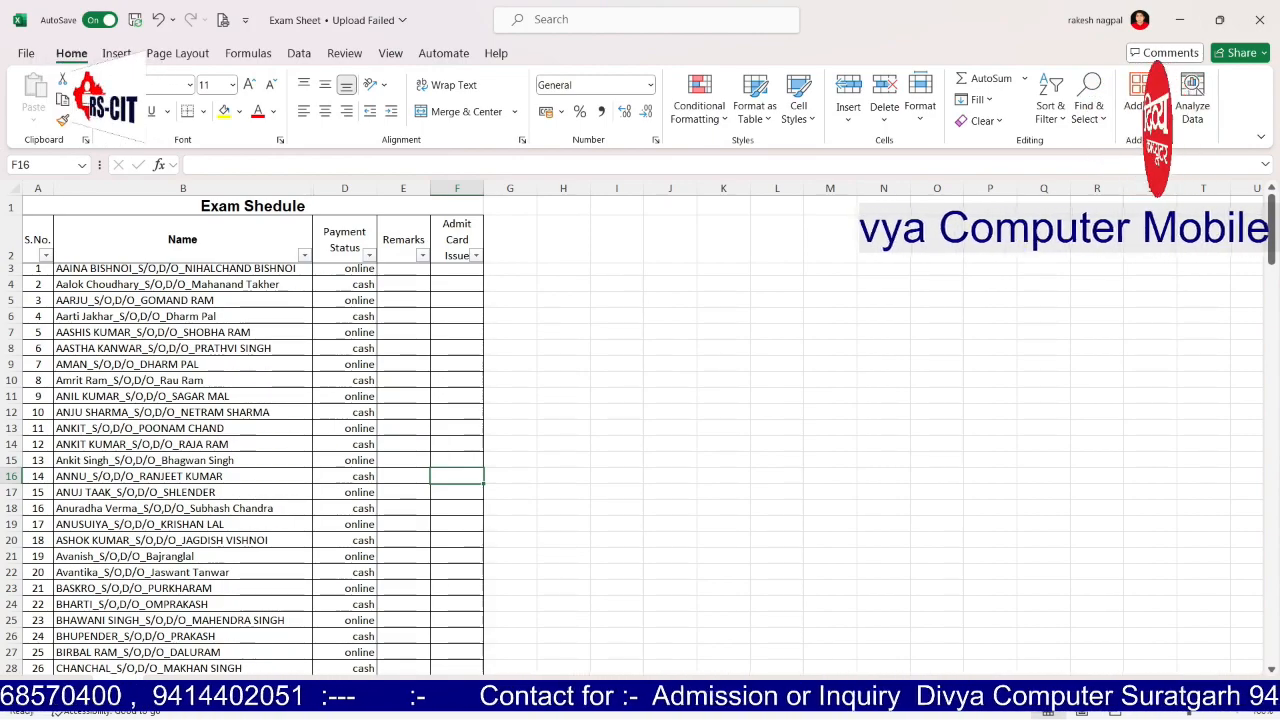
Step: Sort the list by S.No. descending from 179, then back to ascending from 1
click(45, 255)
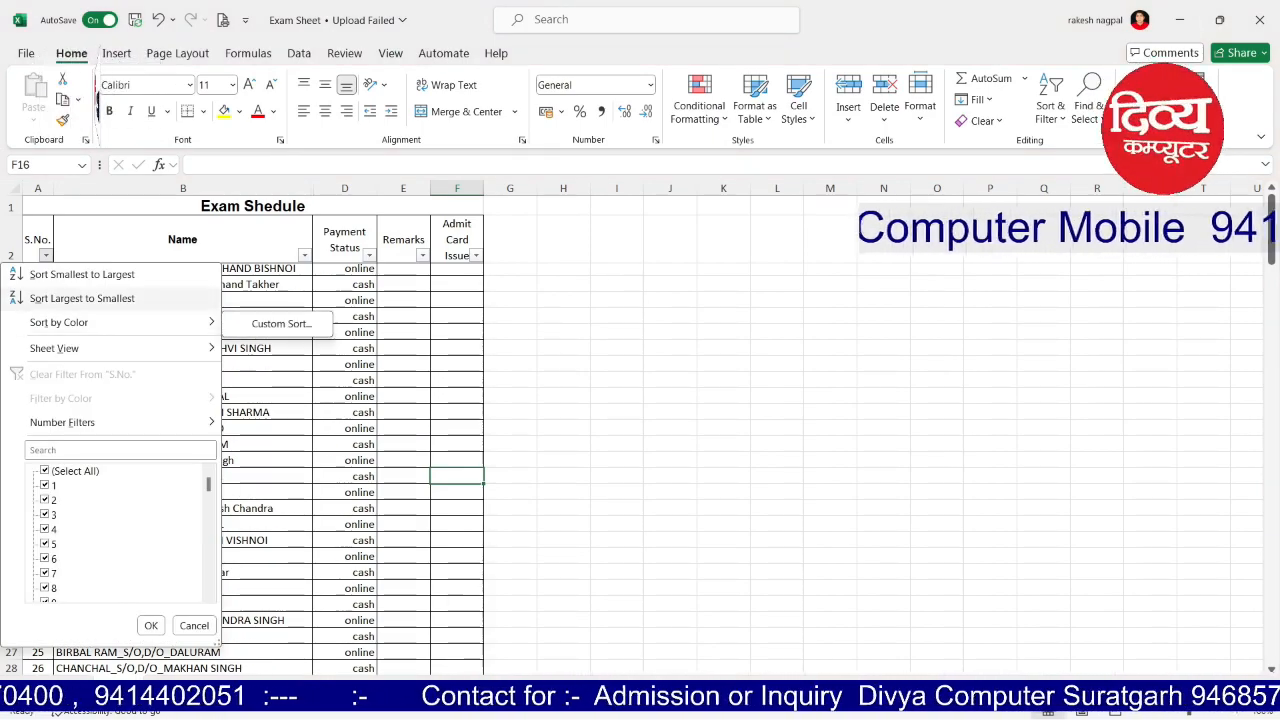
click(82, 298)
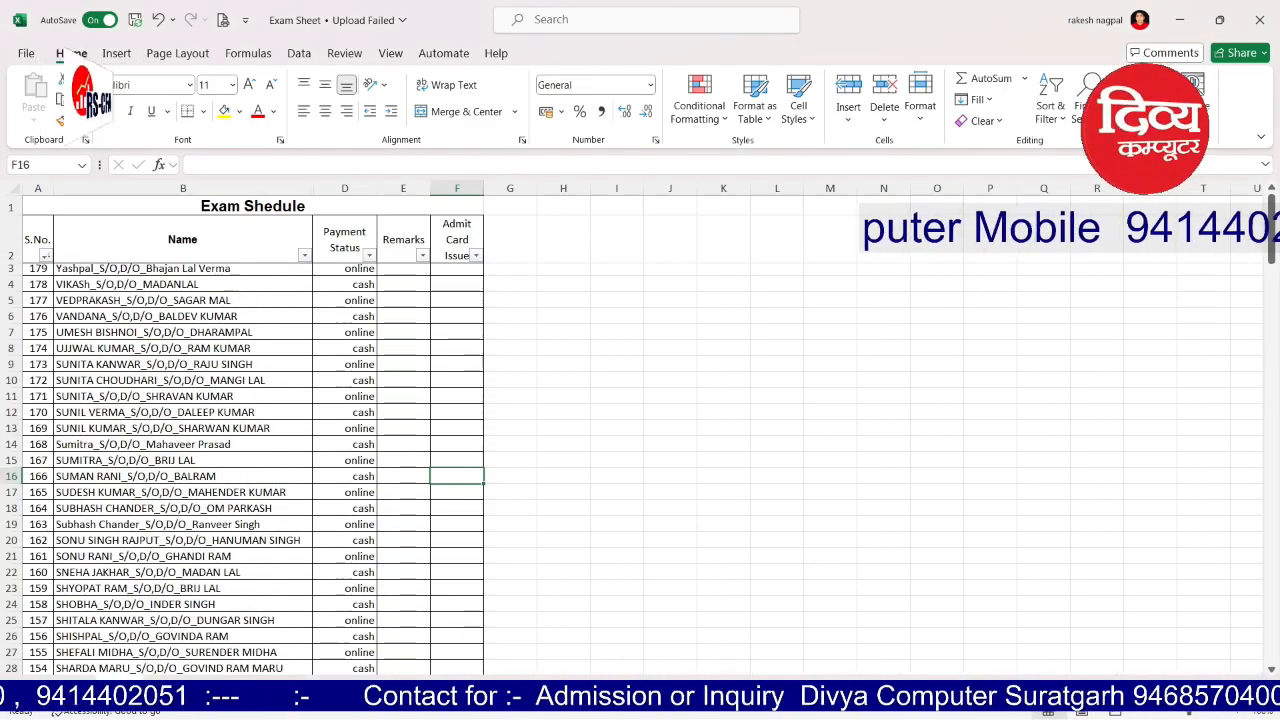
click(45, 255)
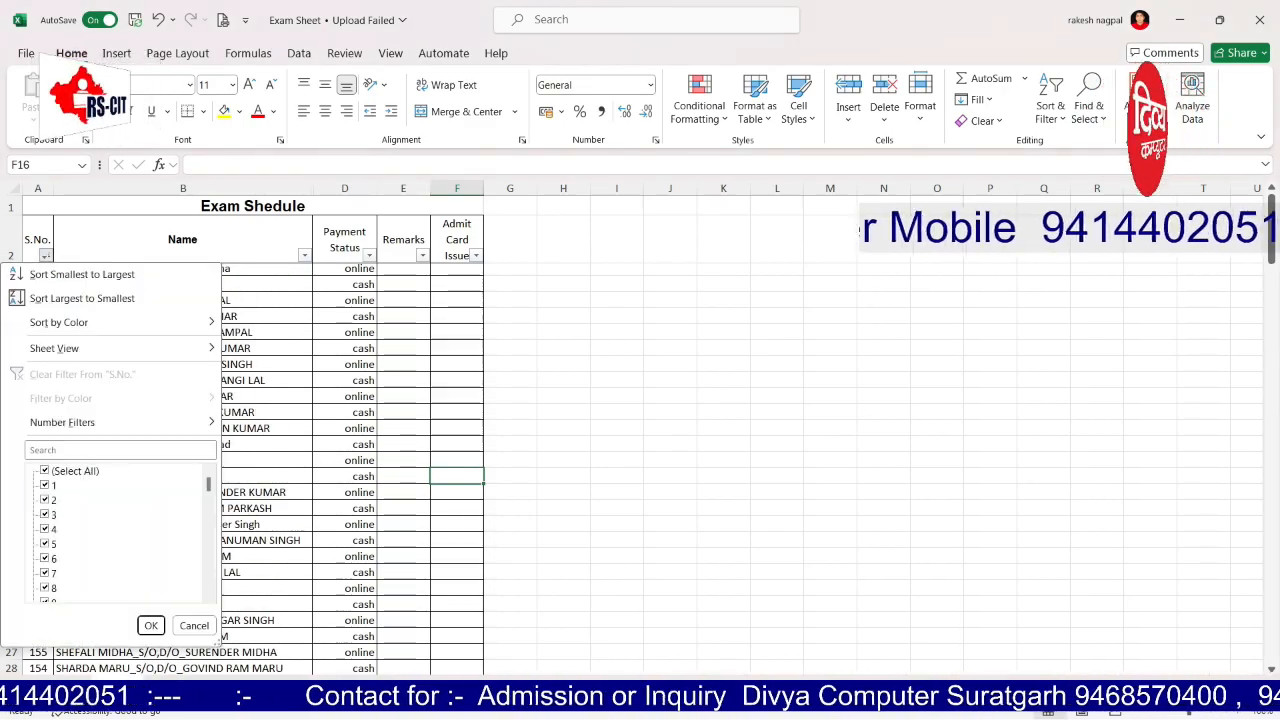
click(82, 274)
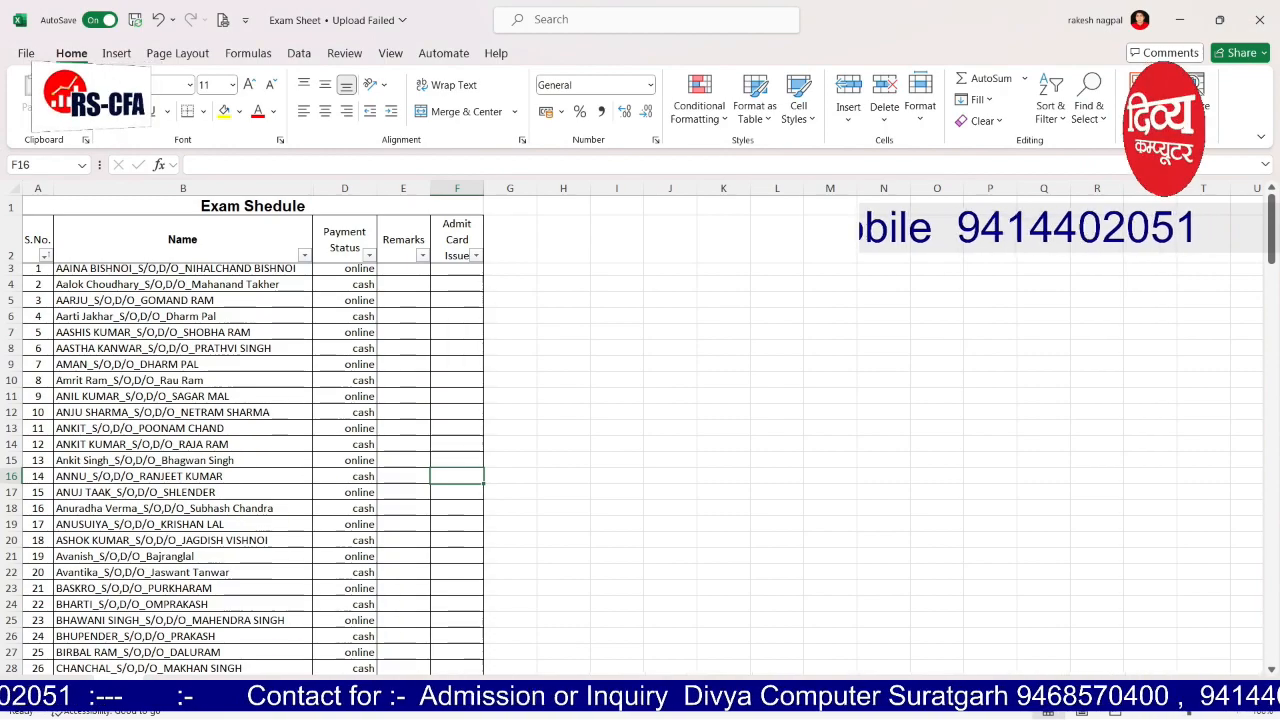
click(617, 412)
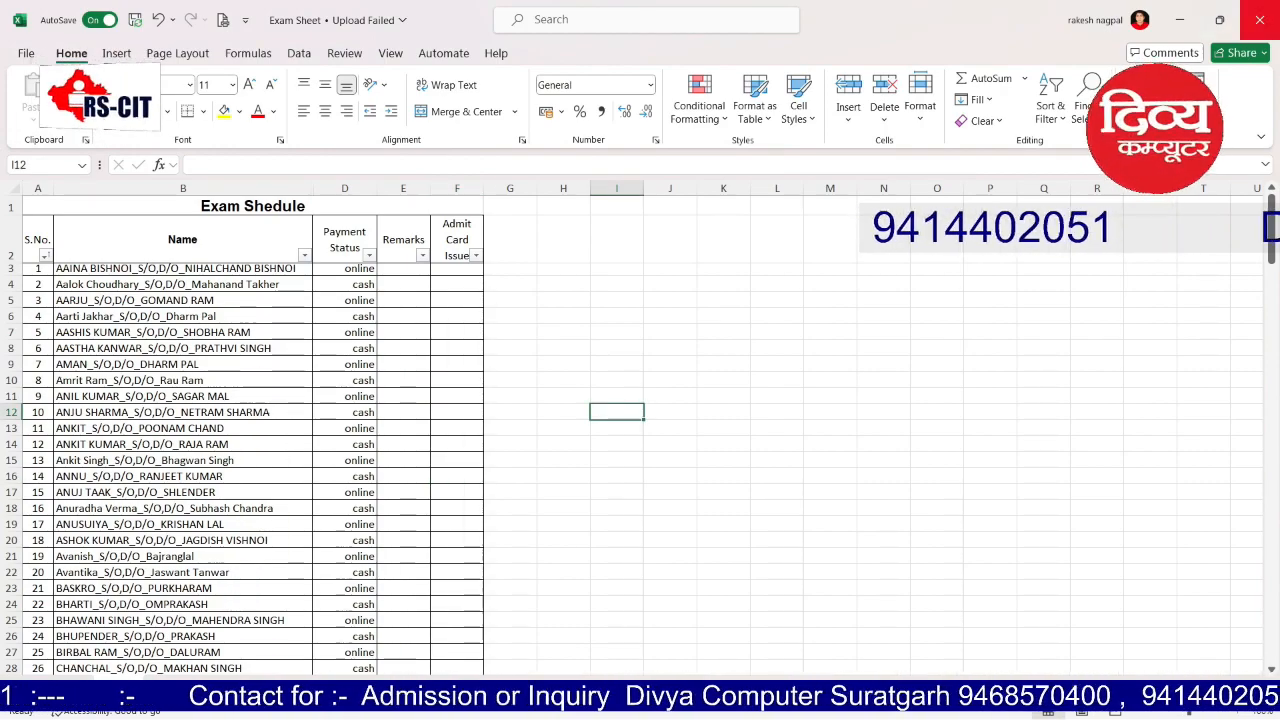